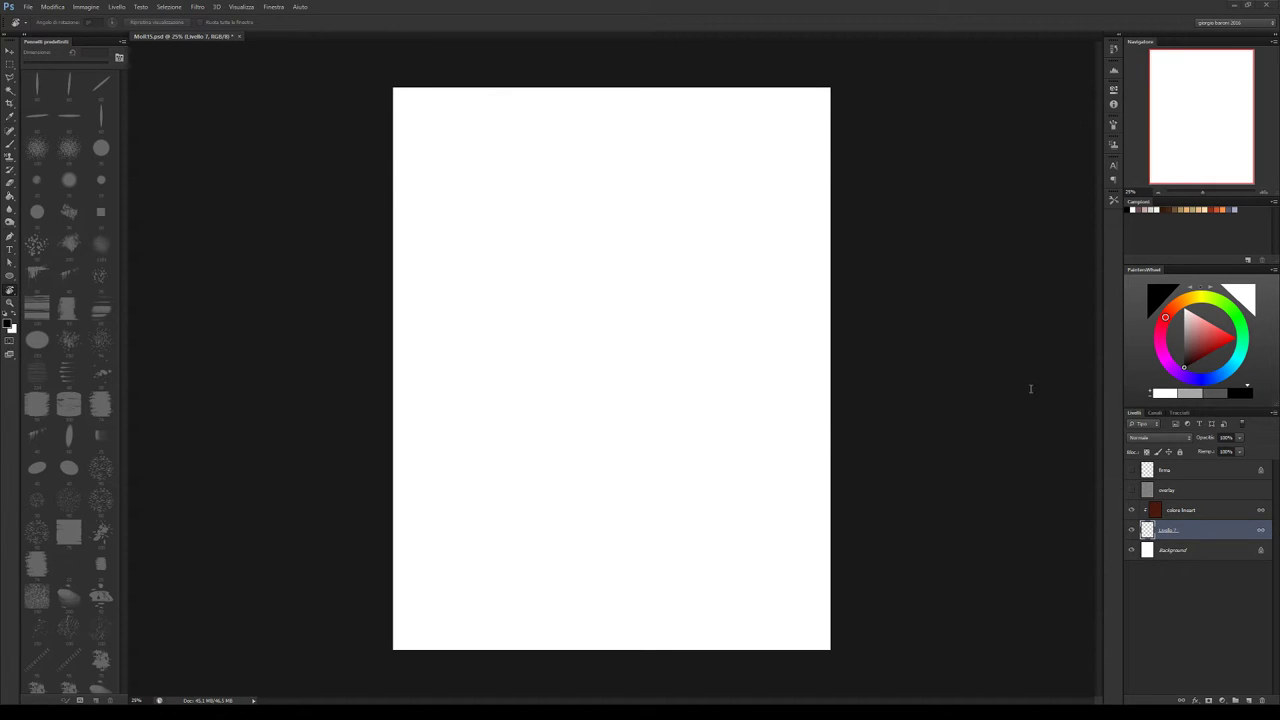
Add Livello 8 above the Background layer and pick the 120 px square brush preset
{"action": "key", "text": "alt+bracketleft"}
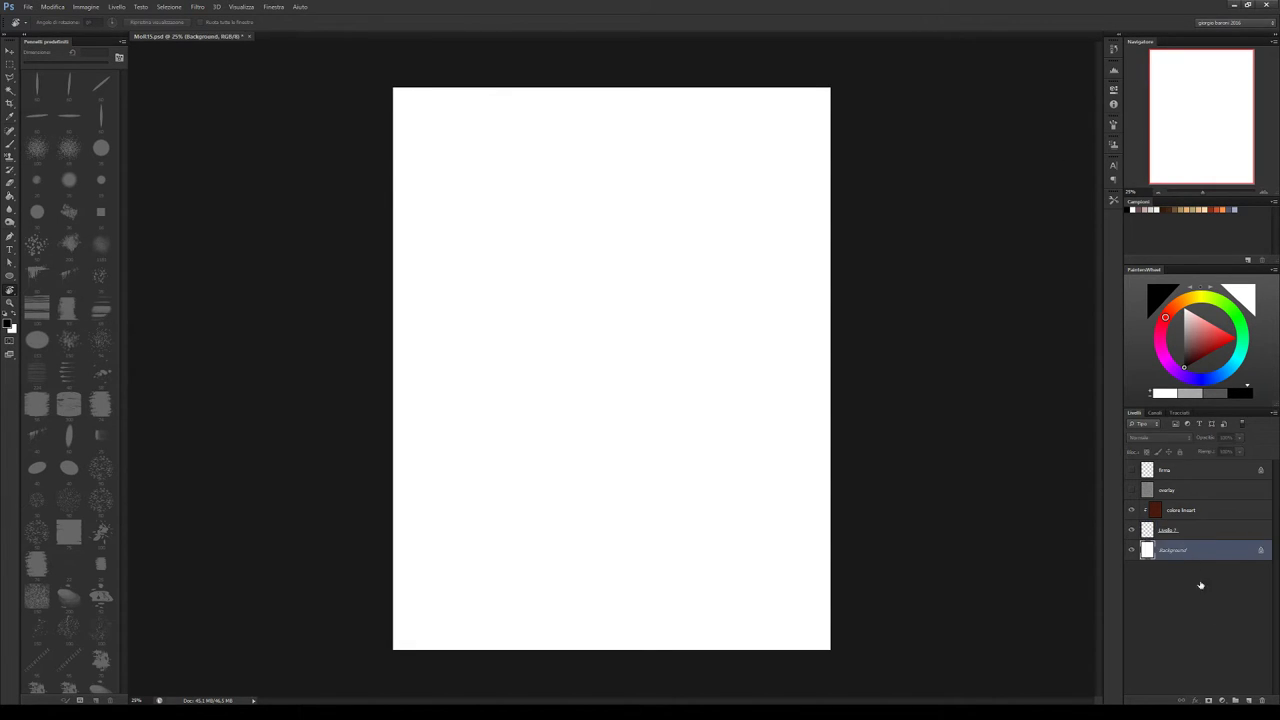
{"action": "left_click", "coordinate": [1246, 701]}
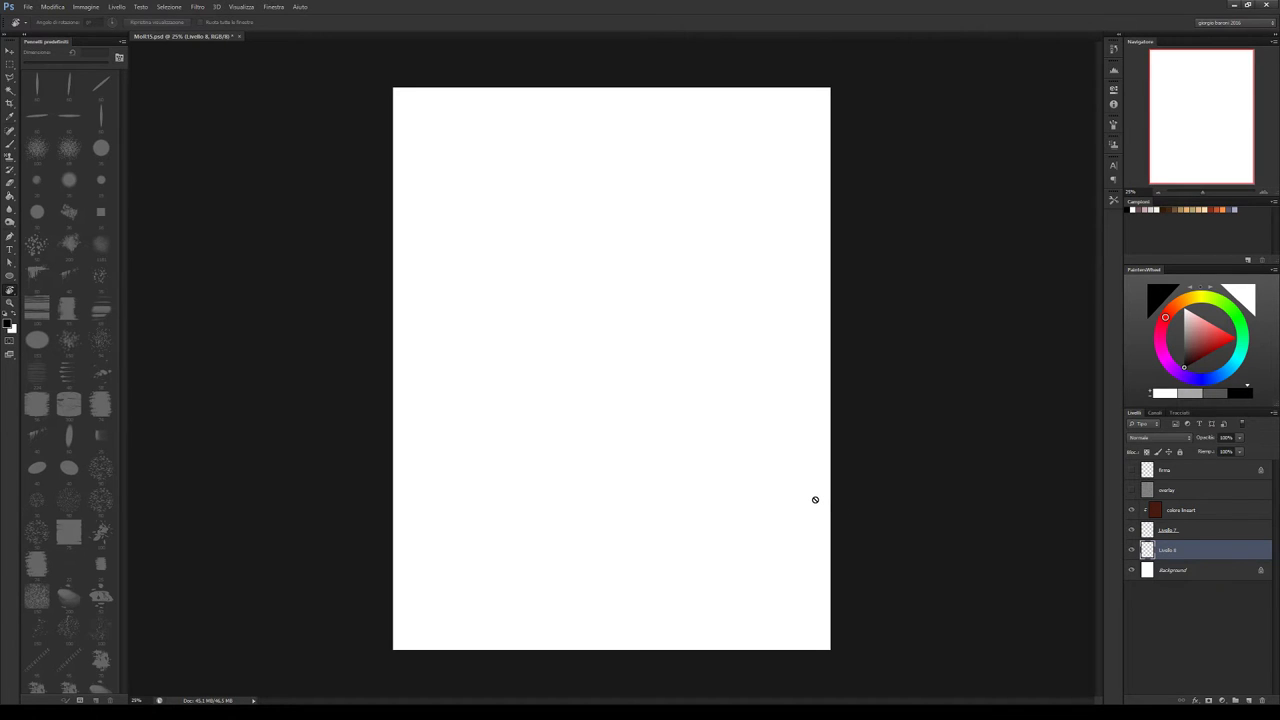
{"action": "key", "text": "b"}
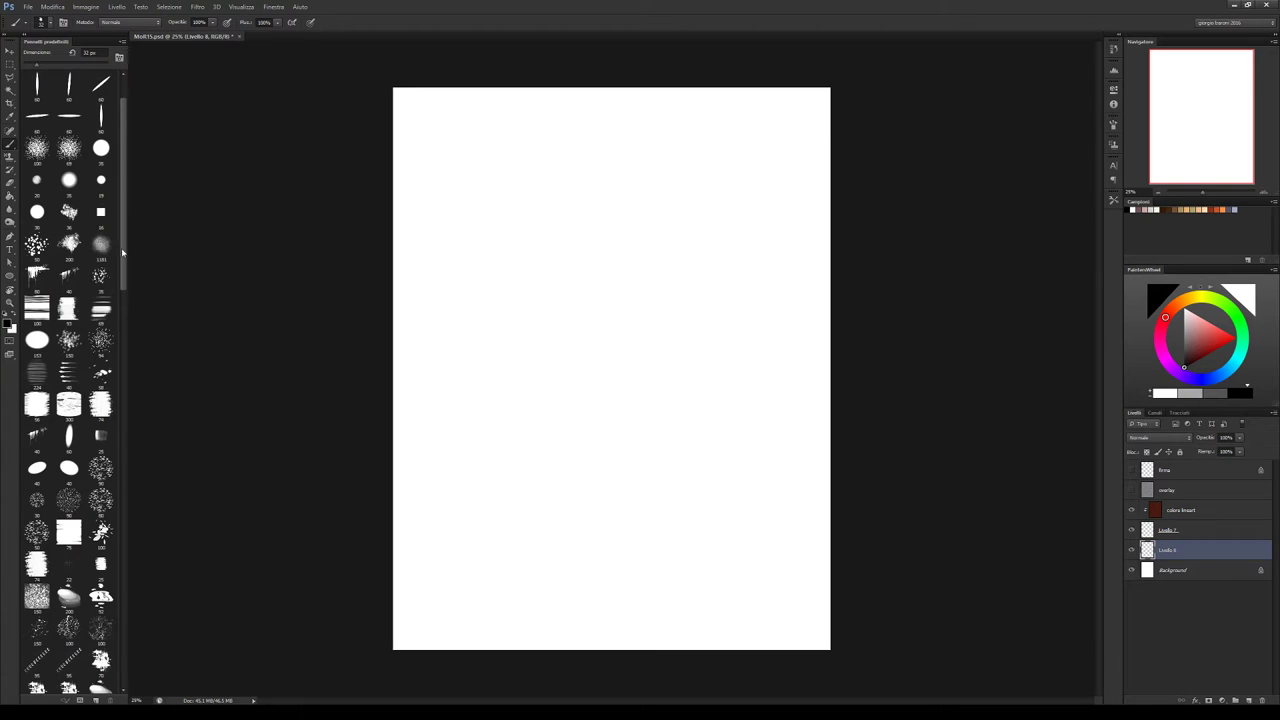
{"action": "scroll", "coordinate": [122, 252], "scroll_direction": "up", "scroll_amount": 2}
{"action": "left_click", "coordinate": [100, 116]}
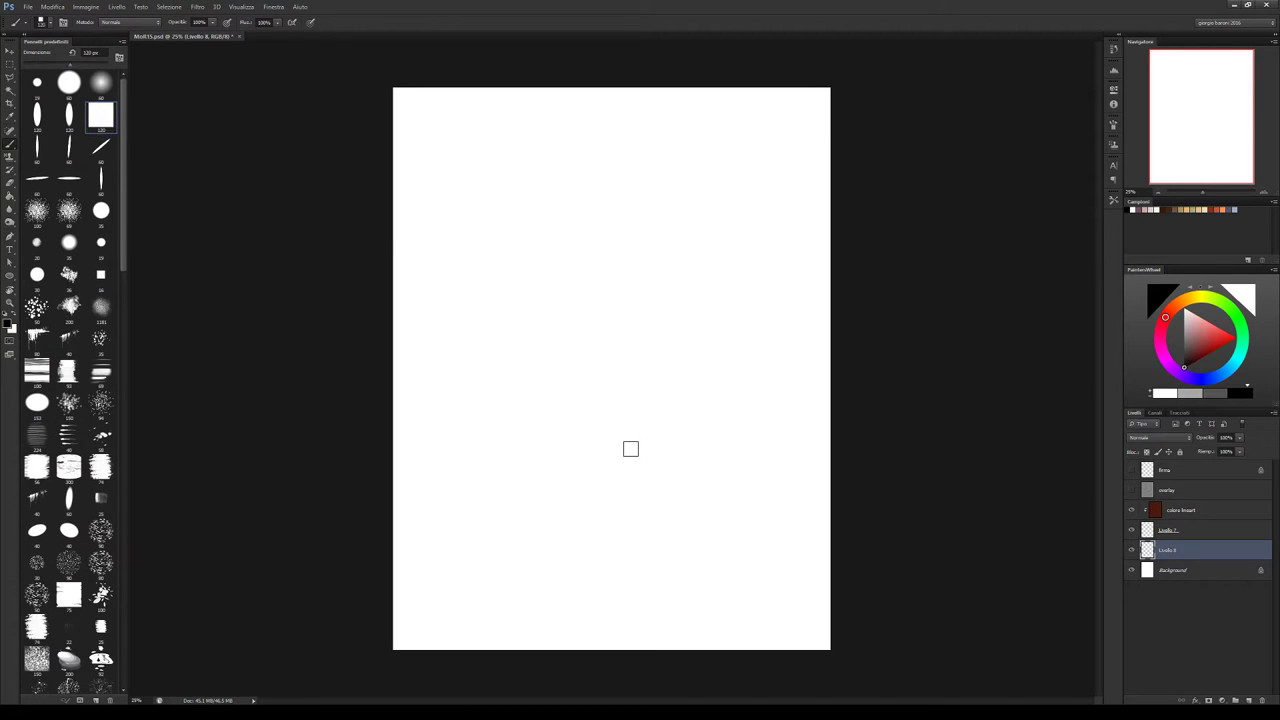
Block in the grey central body mass near the page centre and erase it into a tapered shape
{"action": "key", "text": "v"}
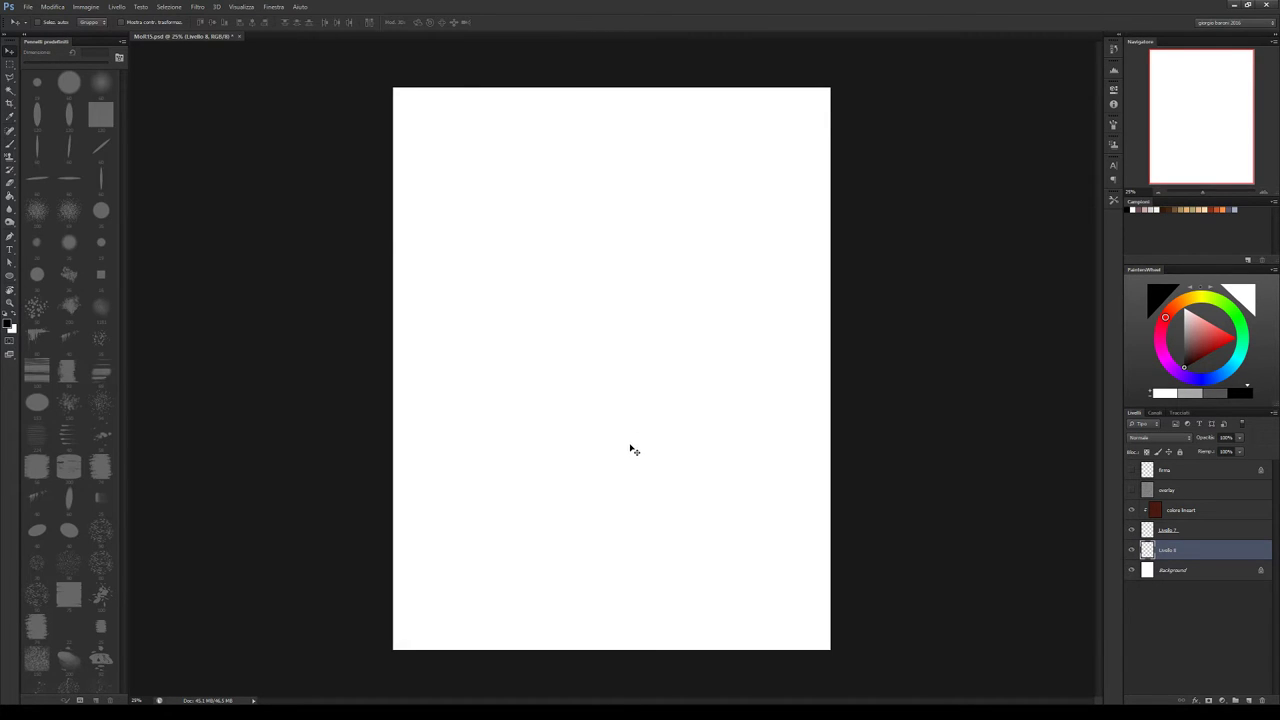
{"action": "key", "text": "b"}
{"action": "mouse_move", "coordinate": [597, 324]}
{"action": "left_mouse_down"}
{"action": "mouse_move", "coordinate": [612, 392]}
{"action": "mouse_move", "coordinate": [650, 406]}
{"action": "left_mouse_up"}
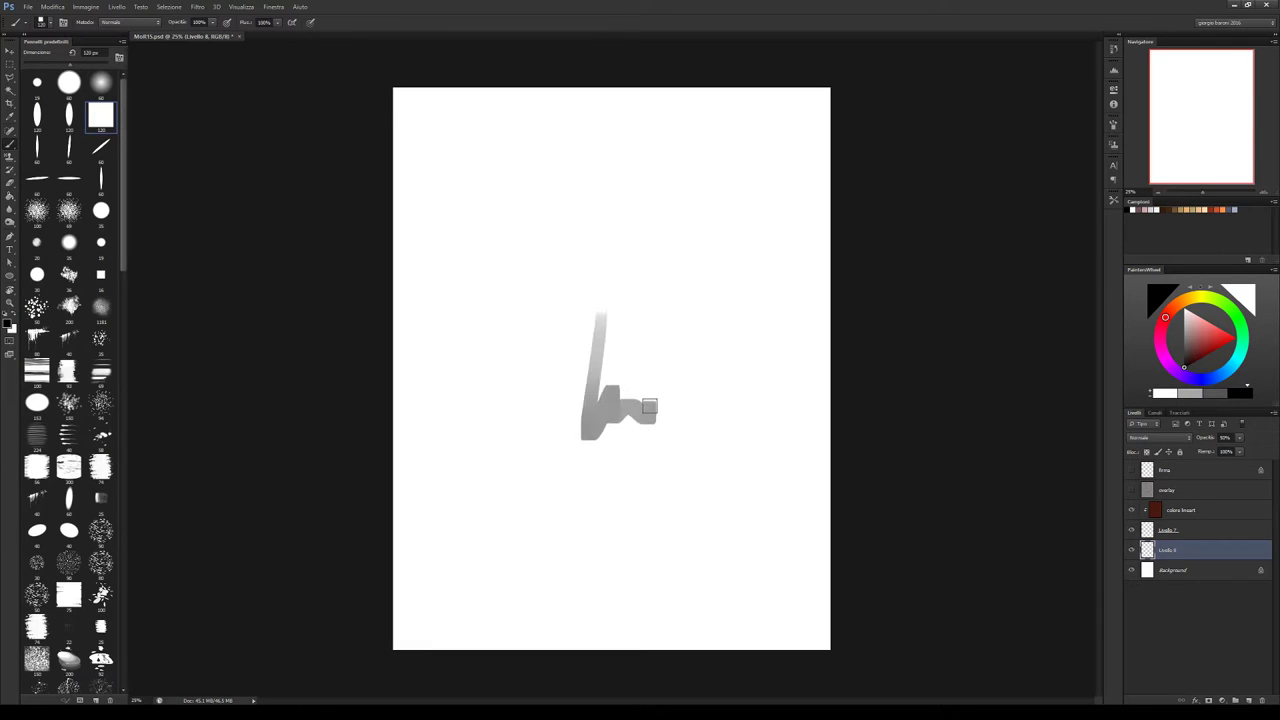
{"action": "key", "text": "ctrl+z"}
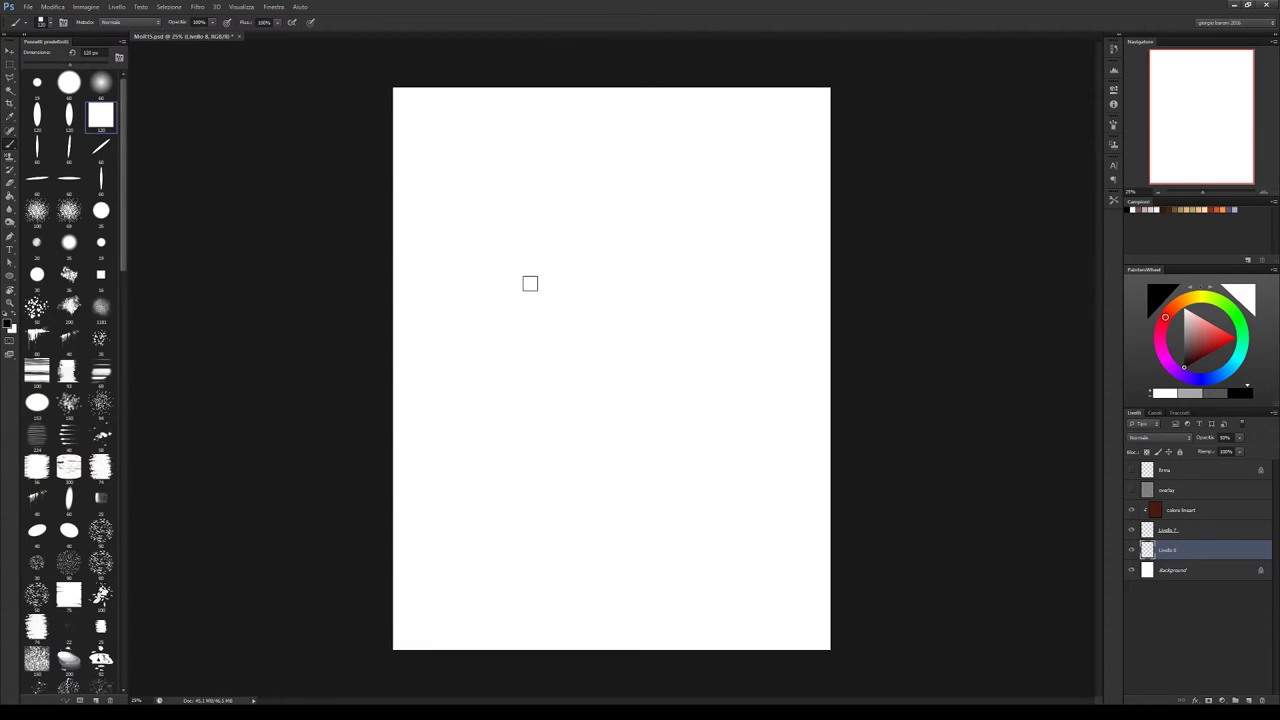
{"action": "mouse_move", "coordinate": [556, 333]}
{"action": "left_mouse_down"}
{"action": "mouse_move", "coordinate": [606, 358]}
{"action": "mouse_move", "coordinate": [584, 349]}
{"action": "mouse_move", "coordinate": [624, 404]}
{"action": "mouse_move", "coordinate": [628, 466]}
{"action": "left_mouse_up"}
{"action": "mouse_move", "coordinate": [591, 342]}
{"action": "left_mouse_down"}
{"action": "mouse_move", "coordinate": [588, 355]}
{"action": "mouse_move", "coordinate": [600, 305]}
{"action": "mouse_move", "coordinate": [597, 378]}
{"action": "mouse_move", "coordinate": [632, 381]}
{"action": "left_mouse_up"}
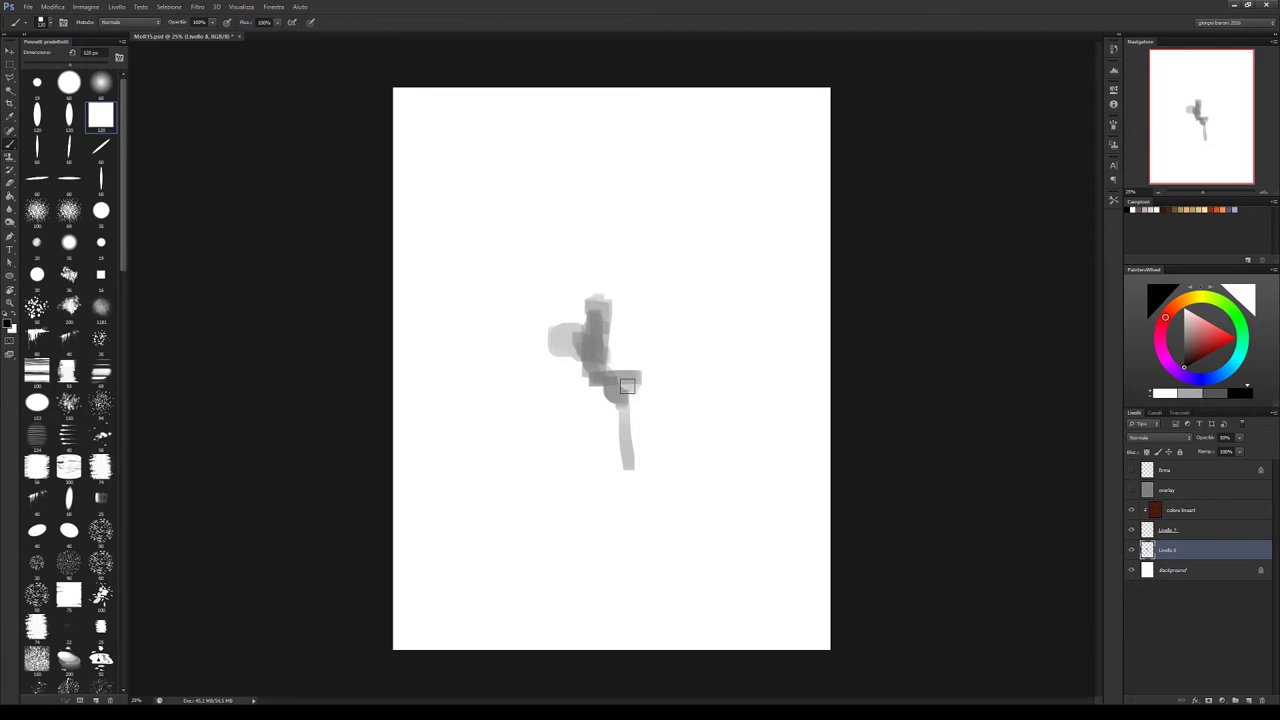
{"action": "key", "text": "e"}
{"action": "mouse_move", "coordinate": [592, 402]}
{"action": "left_mouse_down"}
{"action": "mouse_move", "coordinate": [622, 396]}
{"action": "mouse_move", "coordinate": [646, 360]}
{"action": "mouse_move", "coordinate": [649, 420]}
{"action": "left_mouse_up"}
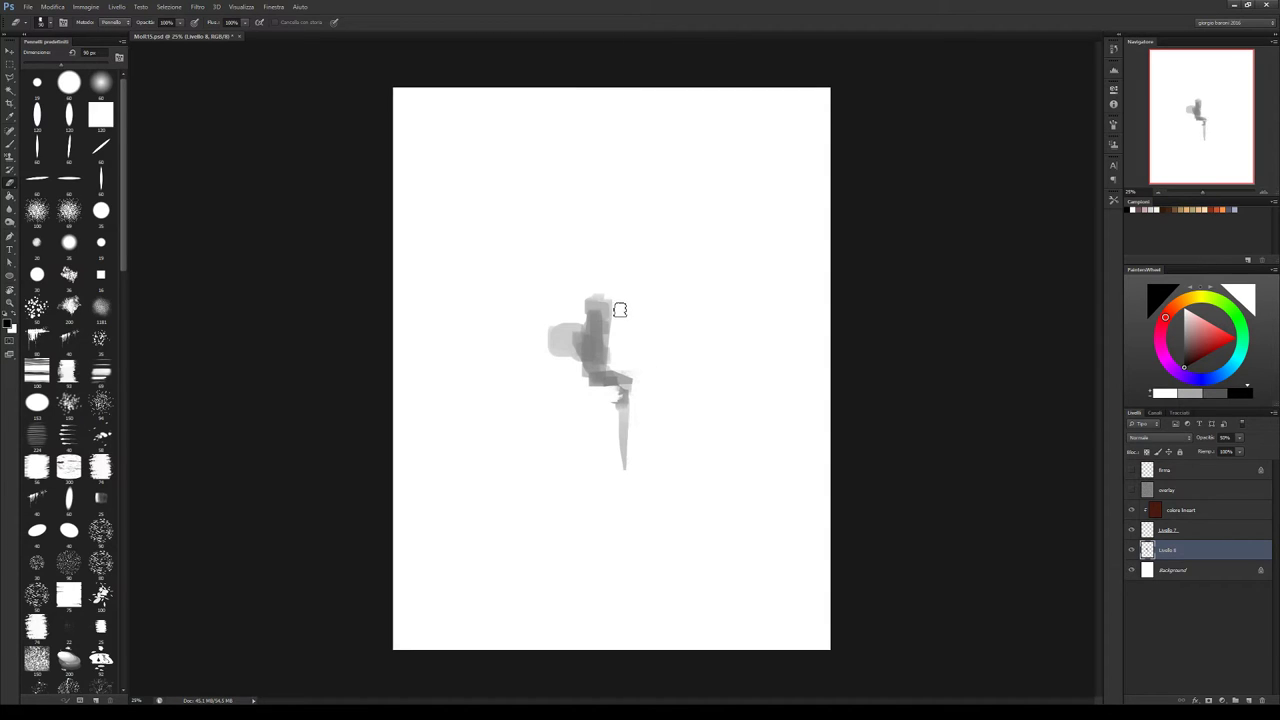
Paint a grey stroke extending right, a light left leg, and a darker right leg below the body
{"action": "key", "text": "b"}
{"action": "mouse_move", "coordinate": [603, 347]}
{"action": "left_mouse_down"}
{"action": "mouse_move", "coordinate": [669, 364]}
{"action": "mouse_move", "coordinate": [613, 348]}
{"action": "mouse_move", "coordinate": [644, 343]}
{"action": "left_mouse_up"}
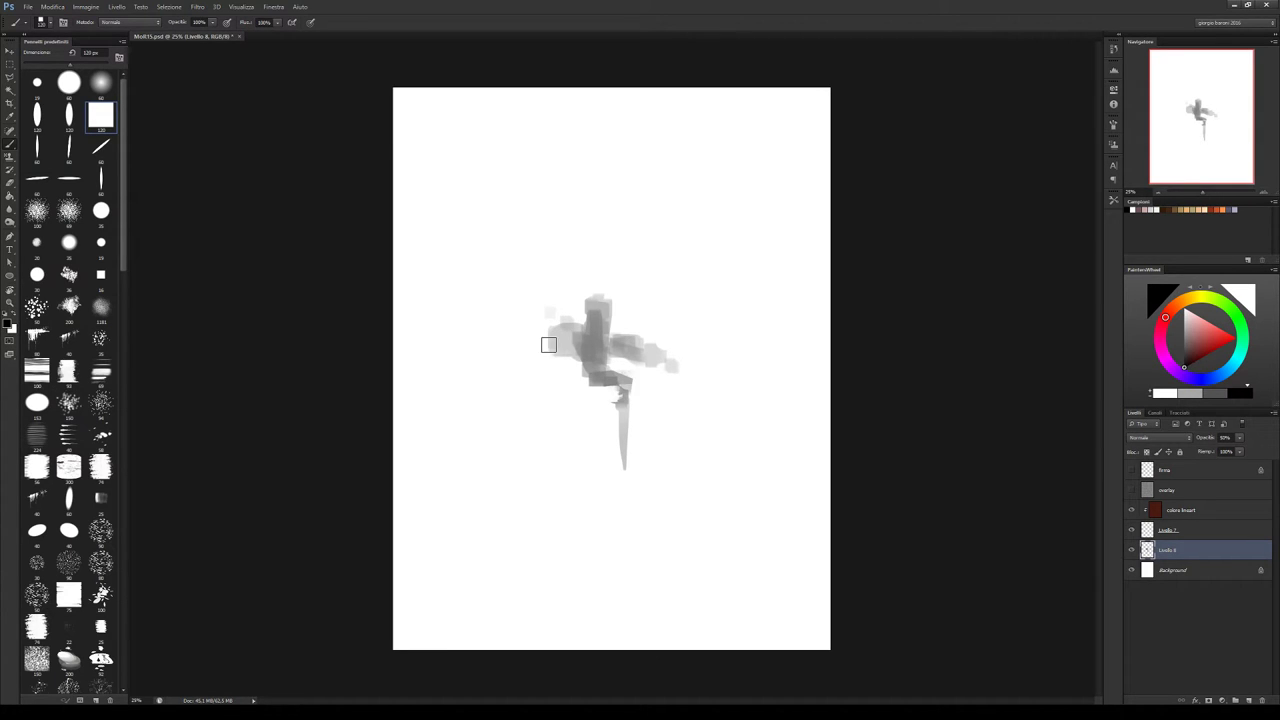
{"action": "mouse_move", "coordinate": [548, 322]}
{"action": "left_mouse_down"}
{"action": "mouse_move", "coordinate": [535, 383]}
{"action": "mouse_move", "coordinate": [501, 411]}
{"action": "mouse_move", "coordinate": [528, 446]}
{"action": "left_mouse_up"}
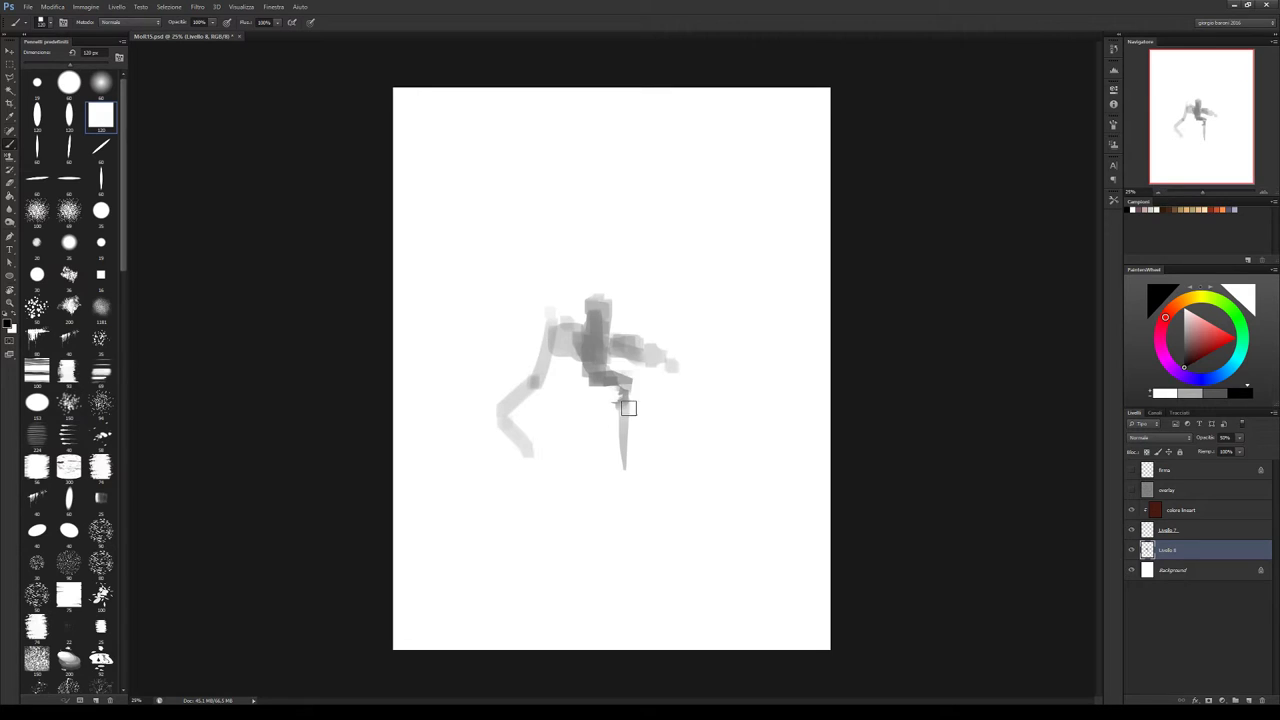
{"action": "key", "text": "e"}
{"action": "mouse_move", "coordinate": [632, 418]}
{"action": "left_mouse_down"}
{"action": "mouse_move", "coordinate": [586, 400]}
{"action": "mouse_move", "coordinate": [599, 442]}
{"action": "mouse_move", "coordinate": [633, 403]}
{"action": "mouse_move", "coordinate": [644, 465]}
{"action": "left_mouse_up"}
{"action": "key", "text": "b"}
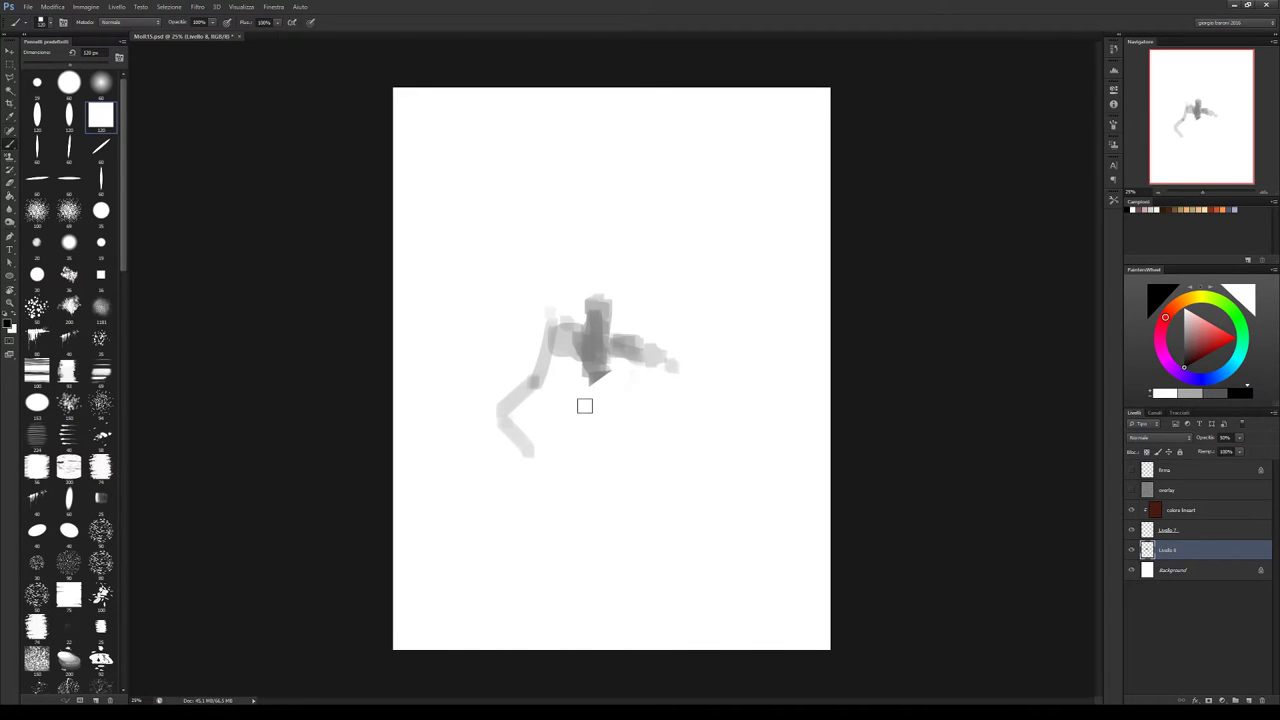
{"action": "mouse_move", "coordinate": [596, 376]}
{"action": "left_mouse_down"}
{"action": "mouse_move", "coordinate": [580, 417]}
{"action": "mouse_move", "coordinate": [607, 472]}
{"action": "left_mouse_up"}
{"action": "mouse_move", "coordinate": [591, 377]}
{"action": "left_mouse_down"}
{"action": "mouse_move", "coordinate": [583, 429]}
{"action": "mouse_move", "coordinate": [605, 492]}
{"action": "left_mouse_up"}
{"action": "left_click_drag", "start_coordinate": [585, 423], "coordinate": [605, 468]}
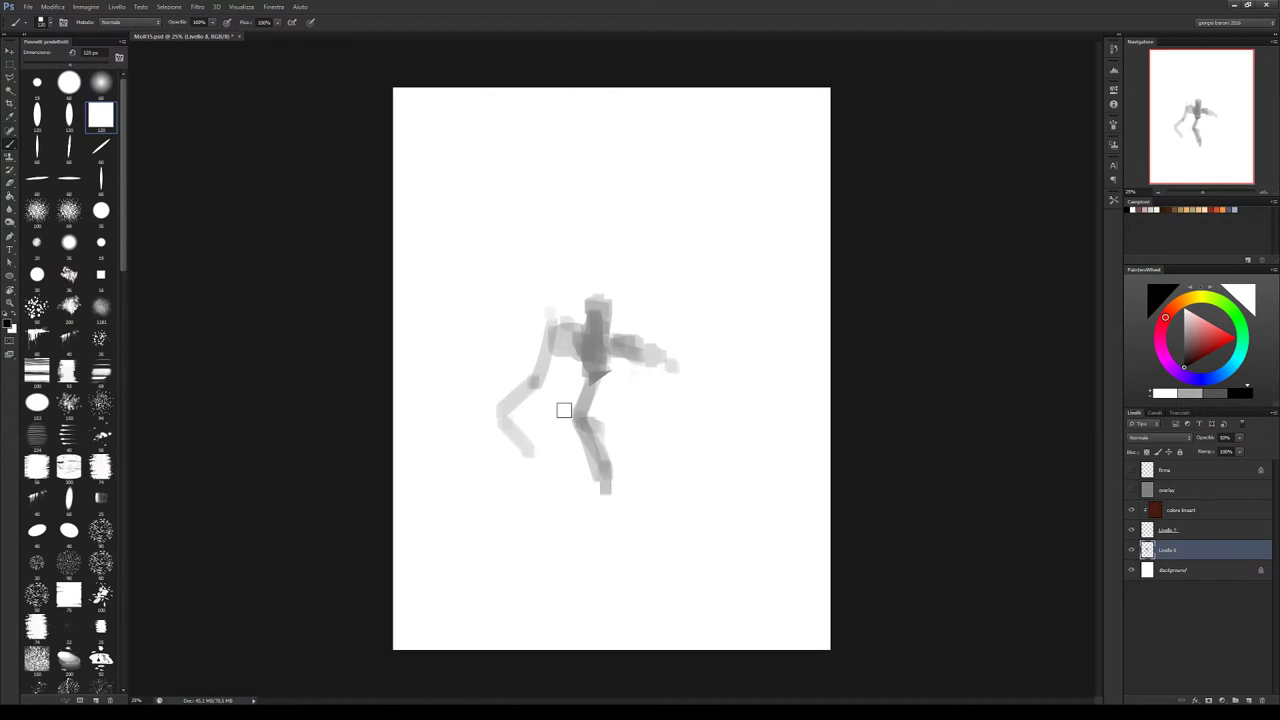
{"action": "left_click_drag", "start_coordinate": [566, 411], "coordinate": [572, 445]}
Darken the arms, torso and legs with grey strokes, adding dark feet to the left and right legs
{"action": "mouse_move", "coordinate": [541, 355]}
{"action": "left_mouse_down"}
{"action": "mouse_move", "coordinate": [527, 309]}
{"action": "mouse_move", "coordinate": [518, 335]}
{"action": "mouse_move", "coordinate": [584, 331]}
{"action": "mouse_move", "coordinate": [583, 307]}
{"action": "mouse_move", "coordinate": [610, 312]}
{"action": "mouse_move", "coordinate": [596, 368]}
{"action": "left_mouse_up"}
{"action": "mouse_move", "coordinate": [580, 306]}
{"action": "left_mouse_down"}
{"action": "mouse_move", "coordinate": [578, 382]}
{"action": "mouse_move", "coordinate": [600, 398]}
{"action": "mouse_move", "coordinate": [572, 445]}
{"action": "mouse_move", "coordinate": [606, 497]}
{"action": "left_mouse_up"}
{"action": "left_click_drag", "start_coordinate": [543, 469], "coordinate": [533, 462]}
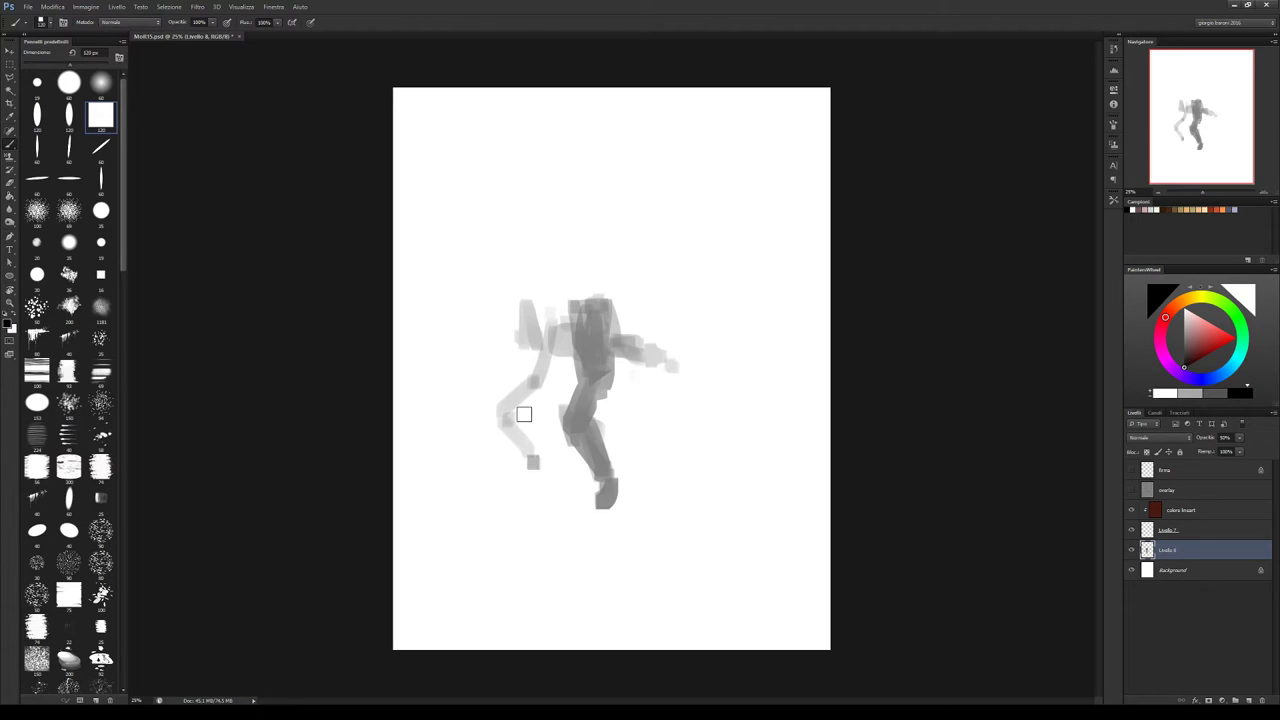
{"action": "left_click_drag", "start_coordinate": [537, 366], "coordinate": [535, 340]}
{"action": "mouse_move", "coordinate": [612, 338]}
{"action": "left_mouse_down"}
{"action": "mouse_move", "coordinate": [663, 371]}
{"action": "mouse_move", "coordinate": [721, 476]}
{"action": "left_mouse_up"}
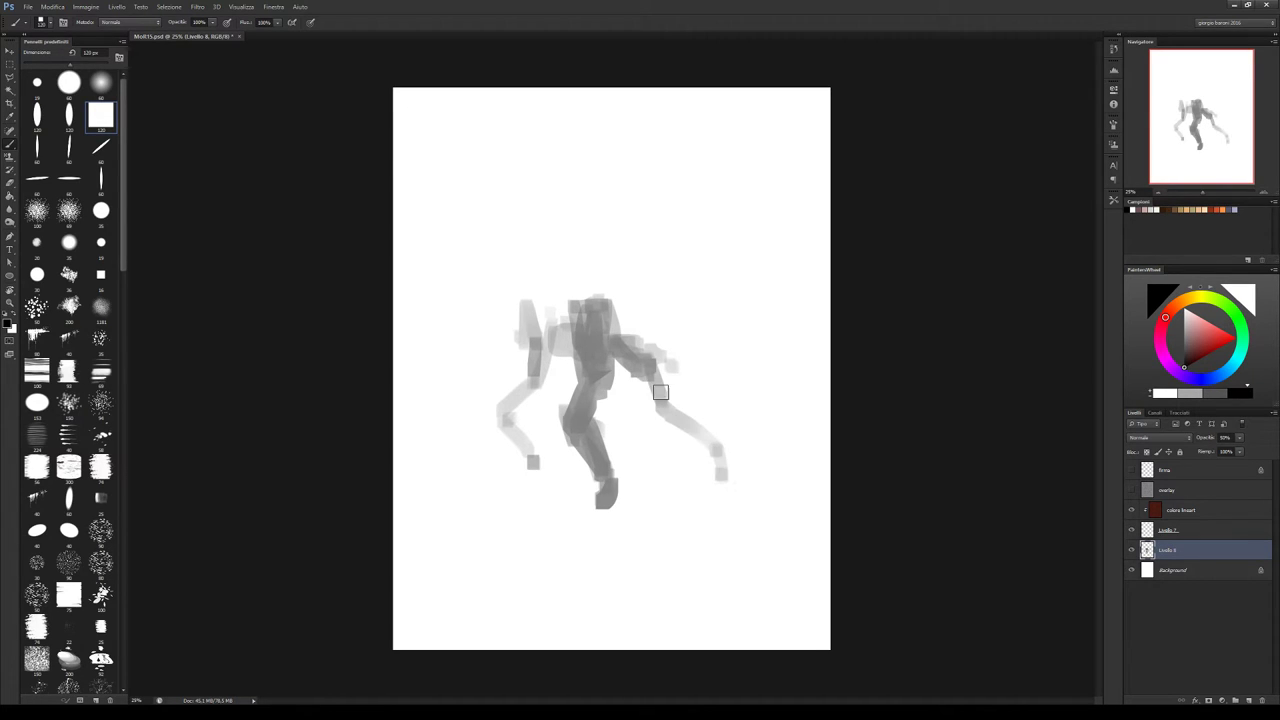
{"action": "mouse_move", "coordinate": [661, 381]}
{"action": "left_mouse_down"}
{"action": "mouse_move", "coordinate": [683, 434]}
{"action": "mouse_move", "coordinate": [682, 419]}
{"action": "mouse_move", "coordinate": [658, 417]}
{"action": "mouse_move", "coordinate": [715, 446]}
{"action": "mouse_move", "coordinate": [723, 482]}
{"action": "mouse_move", "coordinate": [709, 433]}
{"action": "mouse_move", "coordinate": [675, 424]}
{"action": "mouse_move", "coordinate": [703, 438]}
{"action": "left_mouse_up"}
{"action": "left_click_drag", "start_coordinate": [724, 480], "coordinate": [720, 505]}
{"action": "key", "text": "ctrl+z"}
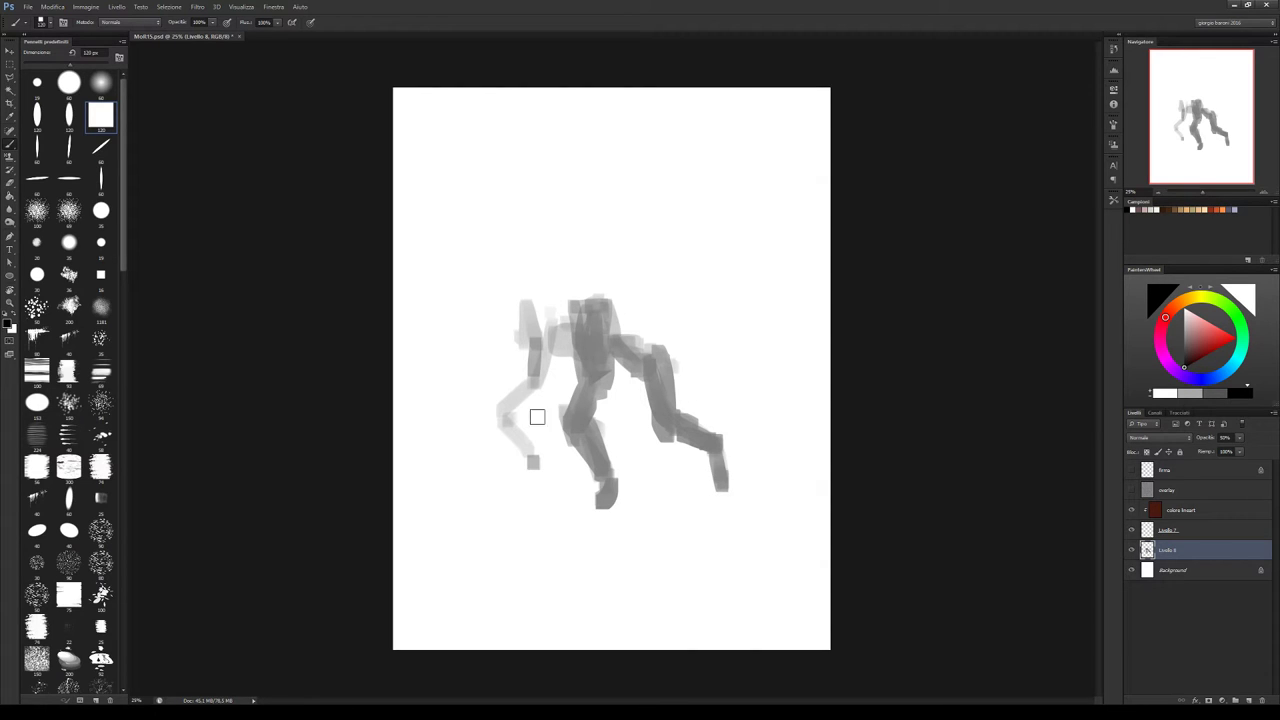
{"action": "mouse_move", "coordinate": [533, 458]}
{"action": "left_mouse_down"}
{"action": "mouse_move", "coordinate": [522, 493]}
{"action": "mouse_move", "coordinate": [502, 421]}
{"action": "mouse_move", "coordinate": [520, 437]}
{"action": "mouse_move", "coordinate": [523, 452]}
{"action": "mouse_move", "coordinate": [507, 425]}
{"action": "left_mouse_up"}
{"action": "key", "text": "e"}
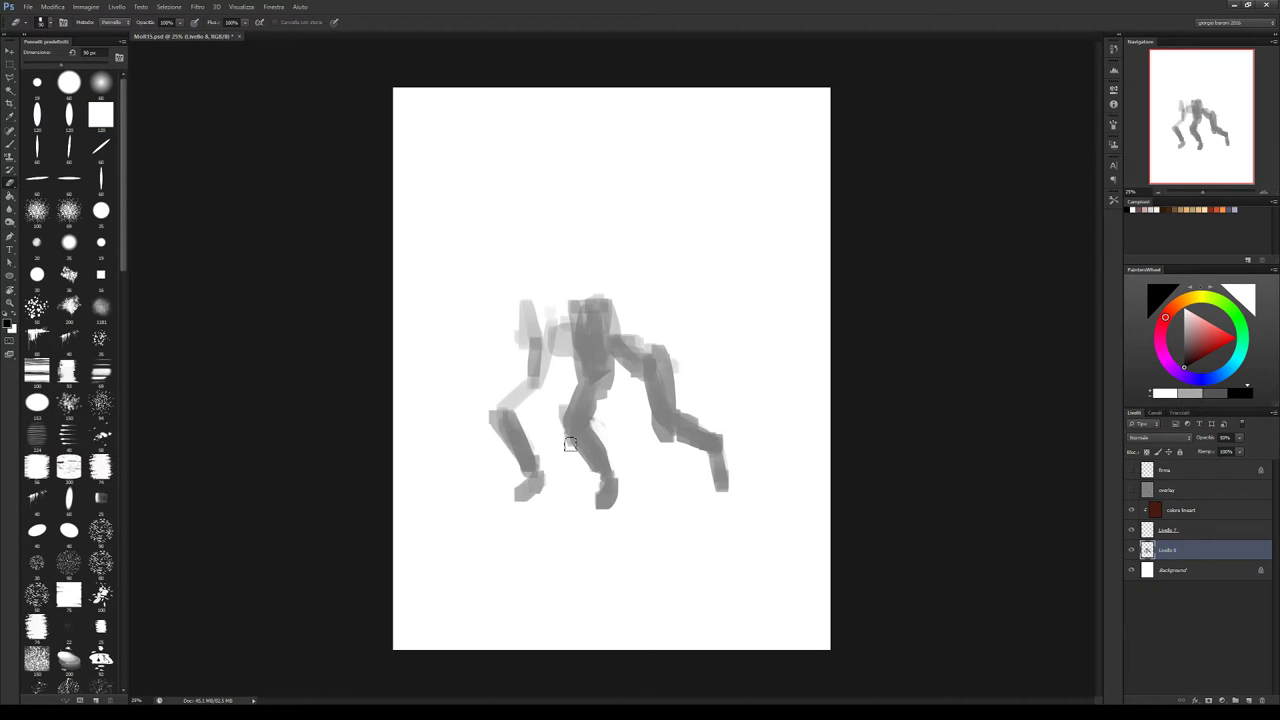
{"action": "key", "text": "b"}
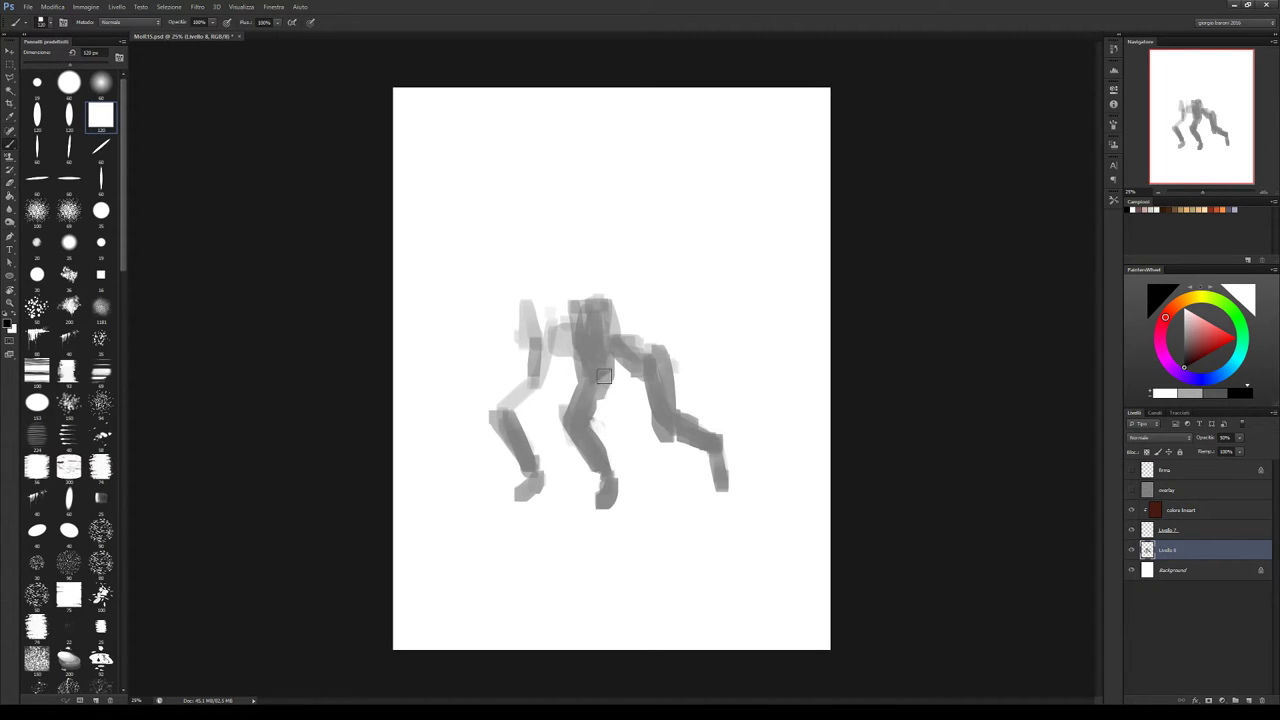
{"action": "mouse_move", "coordinate": [571, 311]}
{"action": "left_mouse_down"}
{"action": "mouse_move", "coordinate": [588, 305]}
{"action": "mouse_move", "coordinate": [548, 338]}
{"action": "left_mouse_up"}
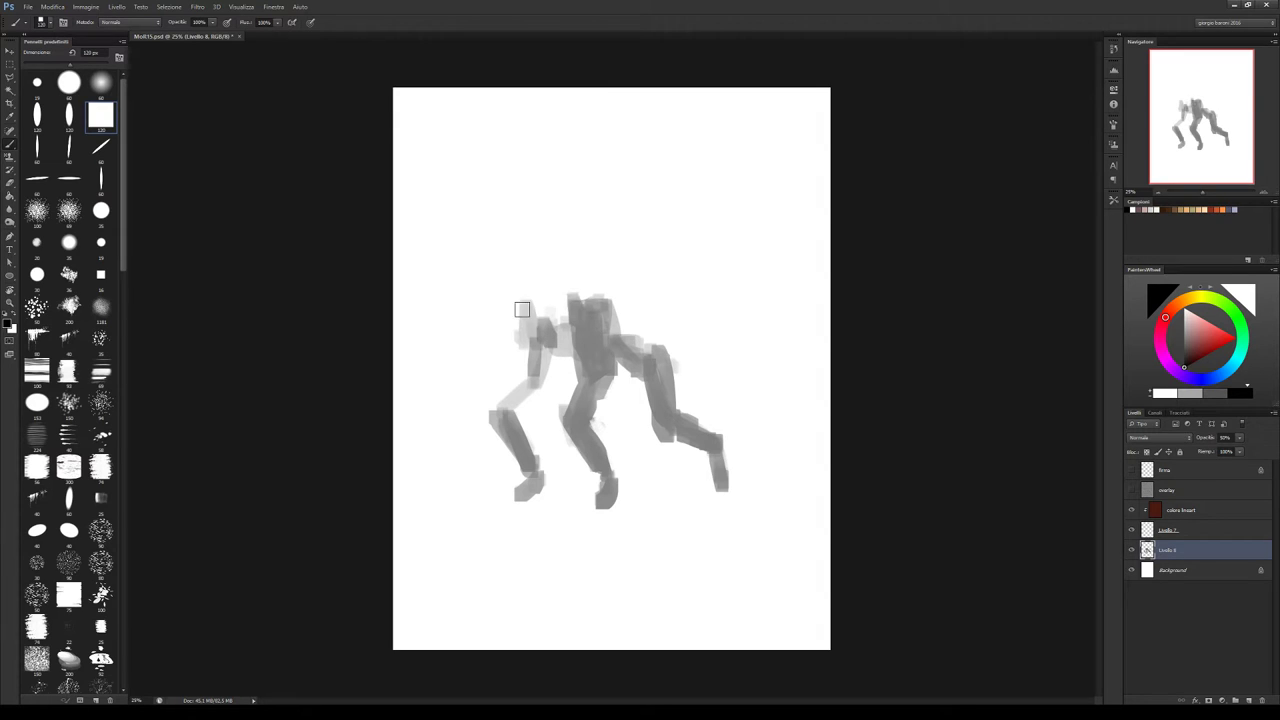
Block in a boxy head, the front shoulder and a darker hind thigh
{"action": "mouse_move", "coordinate": [483, 295]}
{"action": "left_mouse_down"}
{"action": "mouse_move", "coordinate": [500, 324]}
{"action": "mouse_move", "coordinate": [489, 315]}
{"action": "mouse_move", "coordinate": [517, 296]}
{"action": "mouse_move", "coordinate": [569, 343]}
{"action": "mouse_move", "coordinate": [564, 359]}
{"action": "mouse_move", "coordinate": [630, 402]}
{"action": "mouse_move", "coordinate": [605, 391]}
{"action": "mouse_move", "coordinate": [619, 370]}
{"action": "mouse_move", "coordinate": [646, 365]}
{"action": "mouse_move", "coordinate": [636, 351]}
{"action": "mouse_move", "coordinate": [655, 362]}
{"action": "mouse_move", "coordinate": [681, 330]}
{"action": "mouse_move", "coordinate": [695, 339]}
{"action": "mouse_move", "coordinate": [655, 375]}
{"action": "left_mouse_up"}
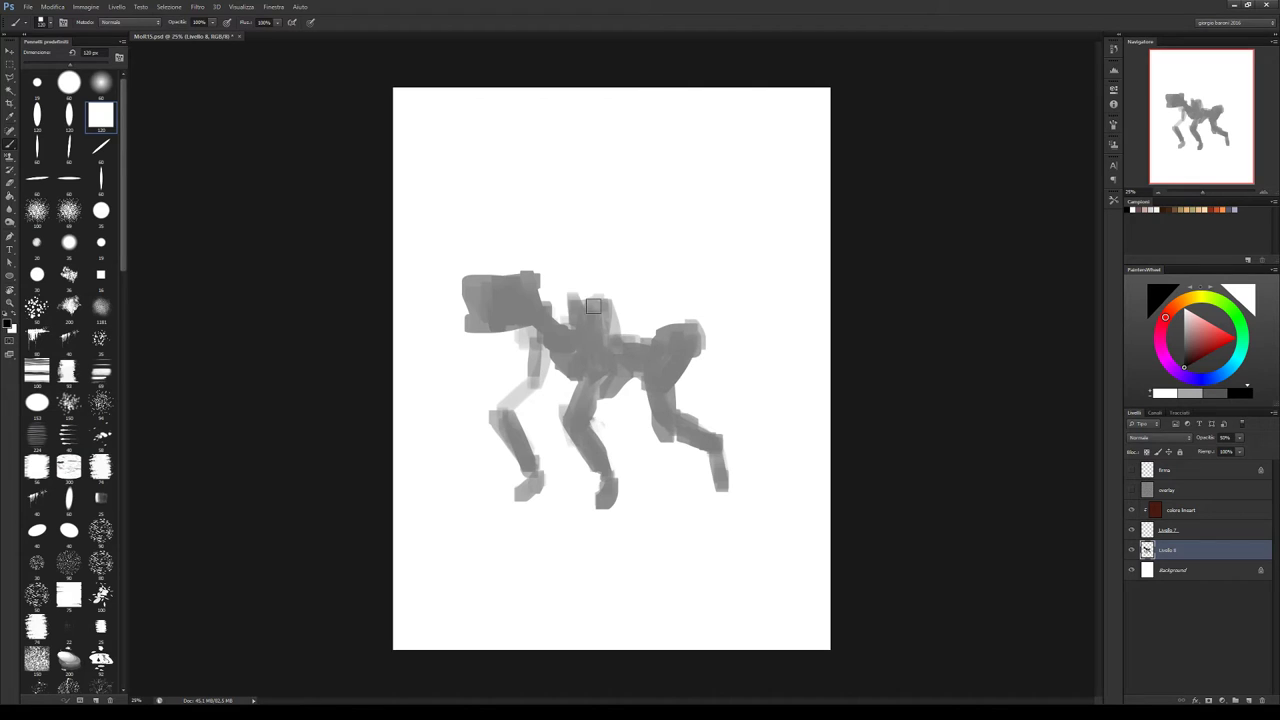
{"action": "mouse_move", "coordinate": [593, 305]}
{"action": "left_mouse_down"}
{"action": "mouse_move", "coordinate": [602, 285]}
{"action": "mouse_move", "coordinate": [602, 335]}
{"action": "mouse_move", "coordinate": [530, 342]}
{"action": "mouse_move", "coordinate": [536, 391]}
{"action": "mouse_move", "coordinate": [522, 375]}
{"action": "left_mouse_up"}
{"action": "mouse_move", "coordinate": [650, 395]}
{"action": "left_mouse_down"}
{"action": "mouse_move", "coordinate": [647, 342]}
{"action": "mouse_move", "coordinate": [681, 339]}
{"action": "mouse_move", "coordinate": [646, 352]}
{"action": "mouse_move", "coordinate": [624, 339]}
{"action": "mouse_move", "coordinate": [660, 355]}
{"action": "mouse_move", "coordinate": [622, 324]}
{"action": "mouse_move", "coordinate": [693, 320]}
{"action": "mouse_move", "coordinate": [713, 362]}
{"action": "mouse_move", "coordinate": [685, 335]}
{"action": "left_mouse_up"}
Erase pale round joint shapes at the neck and the upper hind leg
{"action": "key", "text": "e"}
{"action": "mouse_move", "coordinate": [592, 304]}
{"action": "left_mouse_down"}
{"action": "mouse_move", "coordinate": [597, 318]}
{"action": "mouse_move", "coordinate": [603, 307]}
{"action": "mouse_move", "coordinate": [590, 355]}
{"action": "left_mouse_up"}
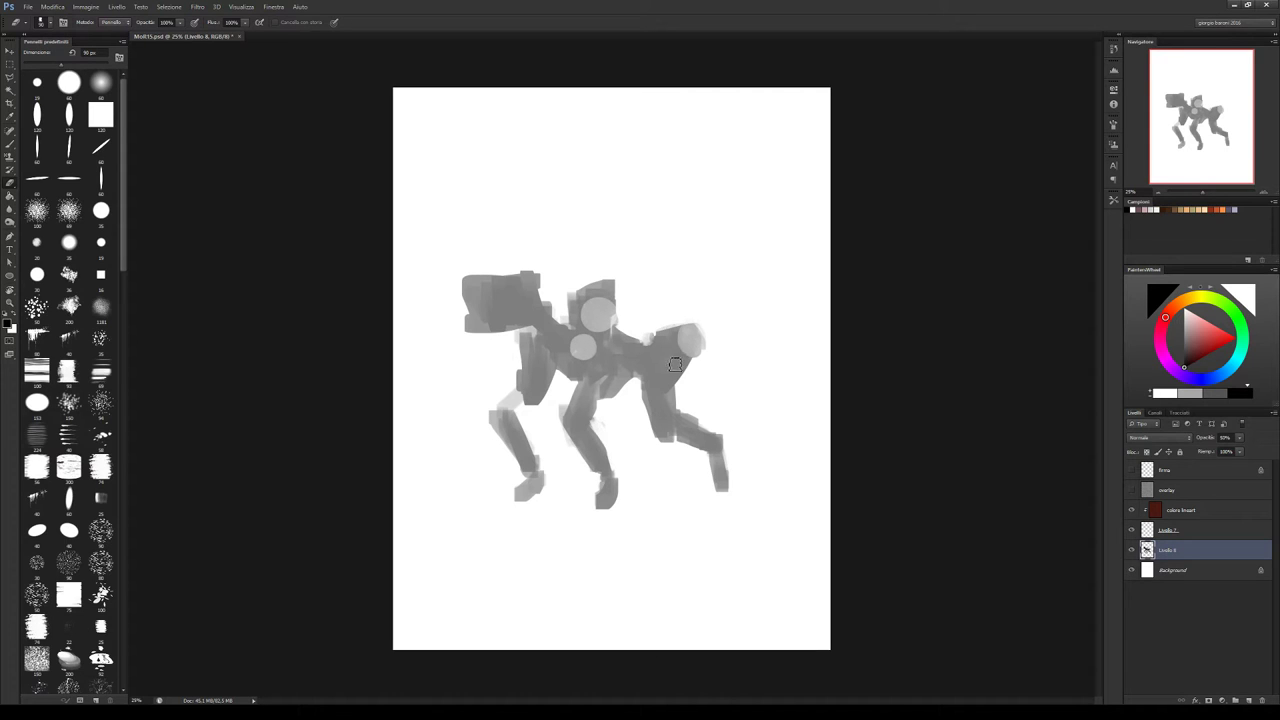
{"action": "mouse_move", "coordinate": [660, 376]}
{"action": "left_mouse_down"}
{"action": "mouse_move", "coordinate": [672, 430]}
{"action": "mouse_move", "coordinate": [683, 426]}
{"action": "mouse_move", "coordinate": [693, 452]}
{"action": "mouse_move", "coordinate": [725, 451]}
{"action": "mouse_move", "coordinate": [692, 445]}
{"action": "mouse_move", "coordinate": [713, 442]}
{"action": "mouse_move", "coordinate": [724, 474]}
{"action": "mouse_move", "coordinate": [718, 445]}
{"action": "mouse_move", "coordinate": [731, 484]}
{"action": "mouse_move", "coordinate": [731, 469]}
{"action": "mouse_move", "coordinate": [717, 483]}
{"action": "mouse_move", "coordinate": [705, 467]}
{"action": "mouse_move", "coordinate": [744, 463]}
{"action": "mouse_move", "coordinate": [739, 452]}
{"action": "mouse_move", "coordinate": [751, 482]}
{"action": "left_mouse_up"}
{"action": "key", "text": "b"}
{"action": "key", "text": "e"}
{"action": "key", "text": "b"}
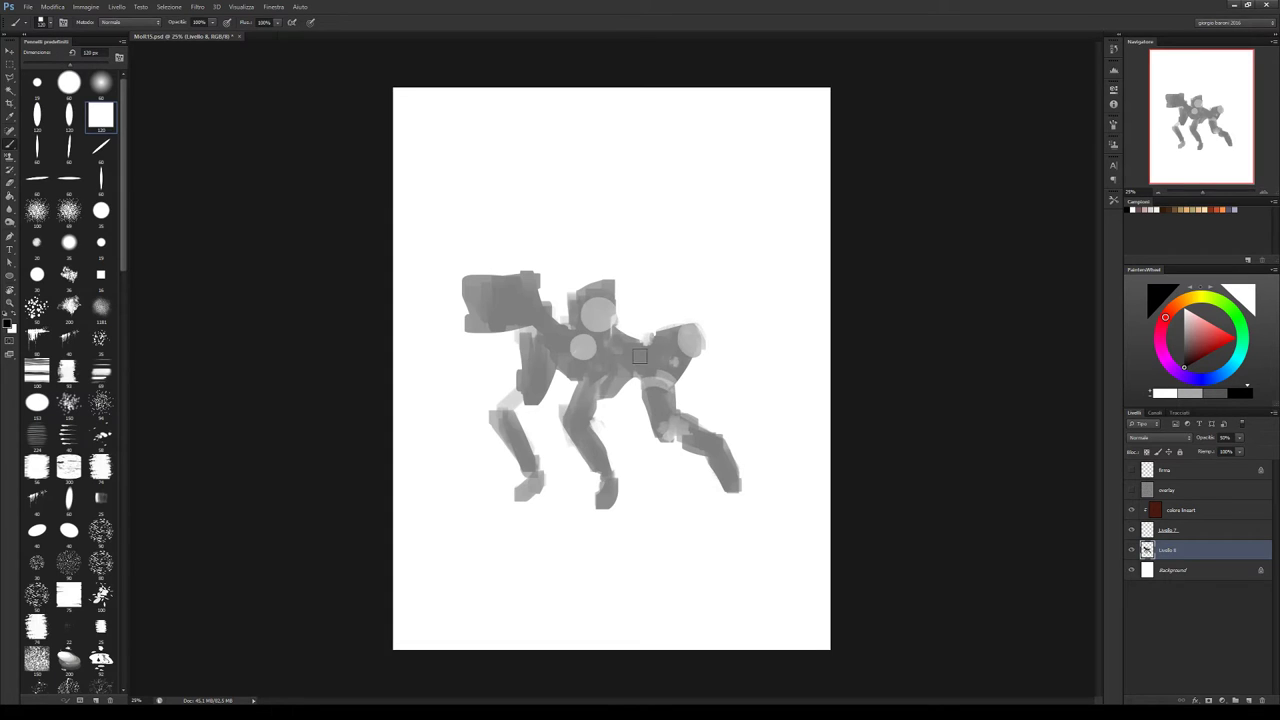
Darken the front shoulder and legs, then erase and repaint the middle leg's foot
{"action": "mouse_move", "coordinate": [662, 333]}
{"action": "left_mouse_down"}
{"action": "mouse_move", "coordinate": [697, 349]}
{"action": "mouse_move", "coordinate": [673, 365]}
{"action": "mouse_move", "coordinate": [681, 402]}
{"action": "mouse_move", "coordinate": [662, 415]}
{"action": "mouse_move", "coordinate": [651, 405]}
{"action": "mouse_move", "coordinate": [645, 381]}
{"action": "mouse_move", "coordinate": [663, 427]}
{"action": "mouse_move", "coordinate": [668, 397]}
{"action": "mouse_move", "coordinate": [667, 435]}
{"action": "mouse_move", "coordinate": [728, 442]}
{"action": "left_mouse_up"}
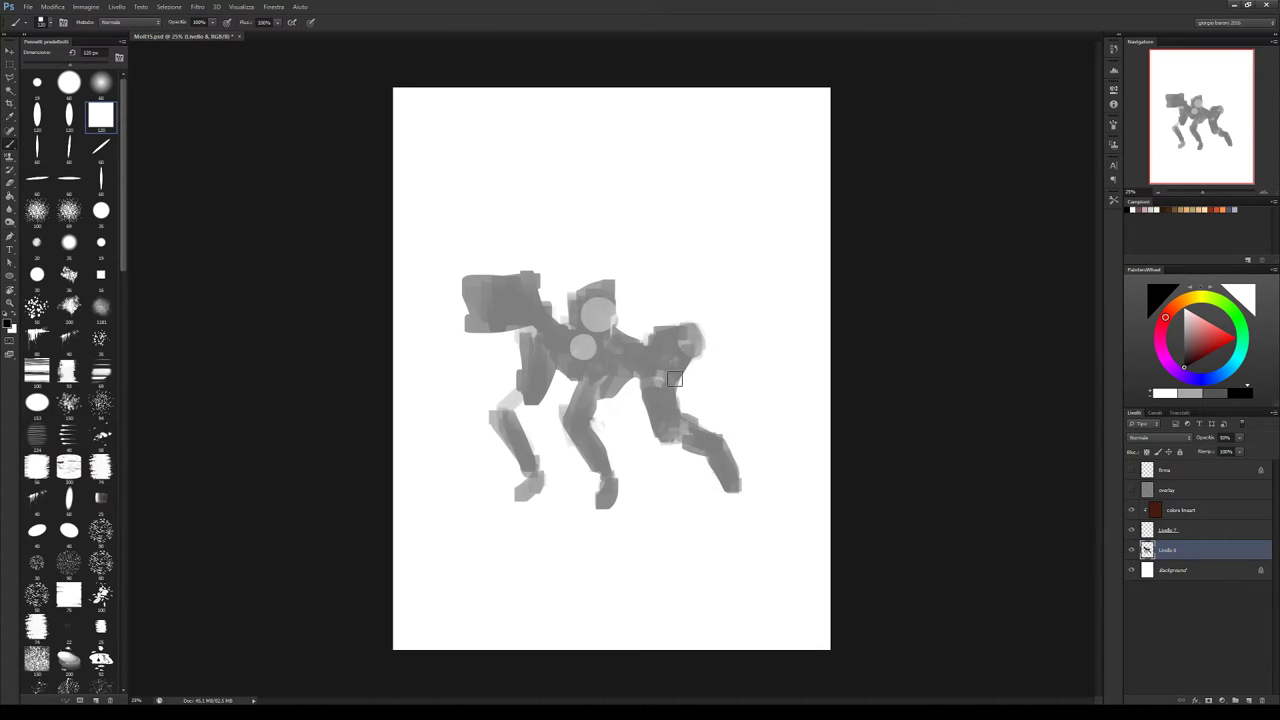
{"action": "left_click_drag", "start_coordinate": [675, 379], "coordinate": [669, 396]}
{"action": "mouse_move", "coordinate": [578, 381]}
{"action": "left_mouse_down"}
{"action": "mouse_move", "coordinate": [567, 412]}
{"action": "mouse_move", "coordinate": [580, 430]}
{"action": "left_mouse_up"}
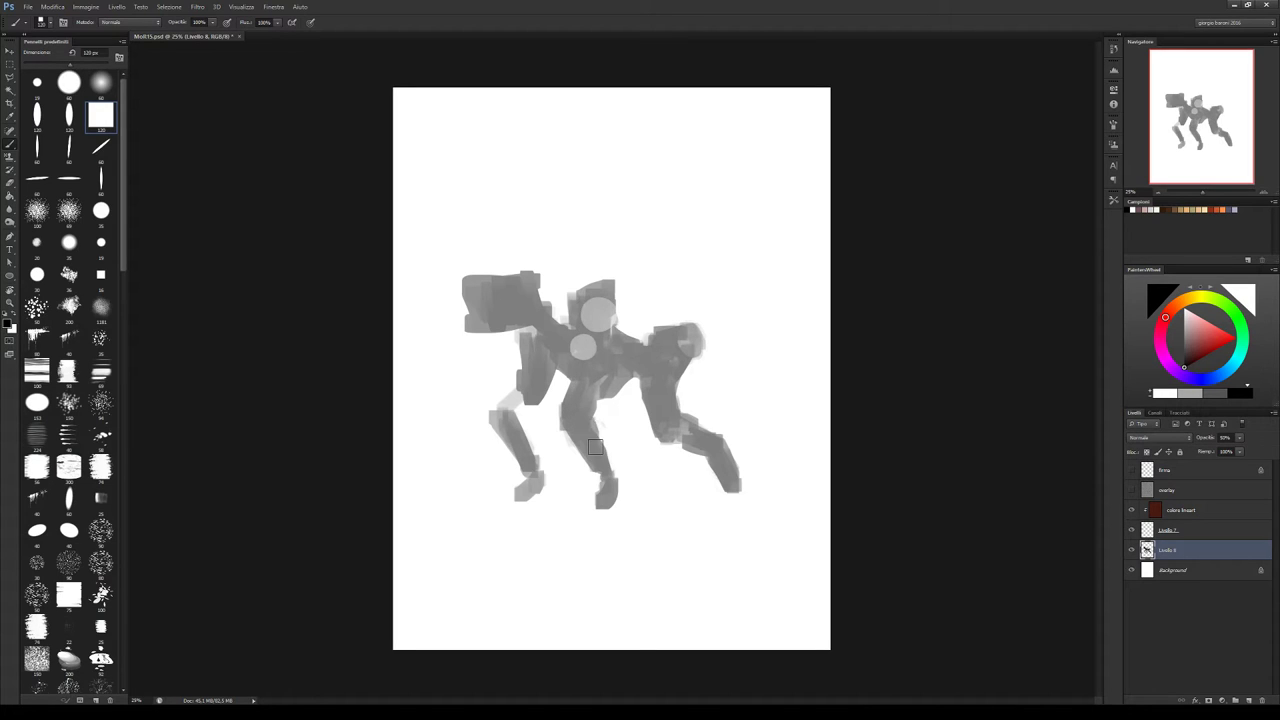
{"action": "mouse_move", "coordinate": [599, 477]}
{"action": "left_mouse_down"}
{"action": "mouse_move", "coordinate": [580, 510]}
{"action": "mouse_move", "coordinate": [634, 470]}
{"action": "mouse_move", "coordinate": [591, 512]}
{"action": "left_mouse_up"}
{"action": "key", "text": "e"}
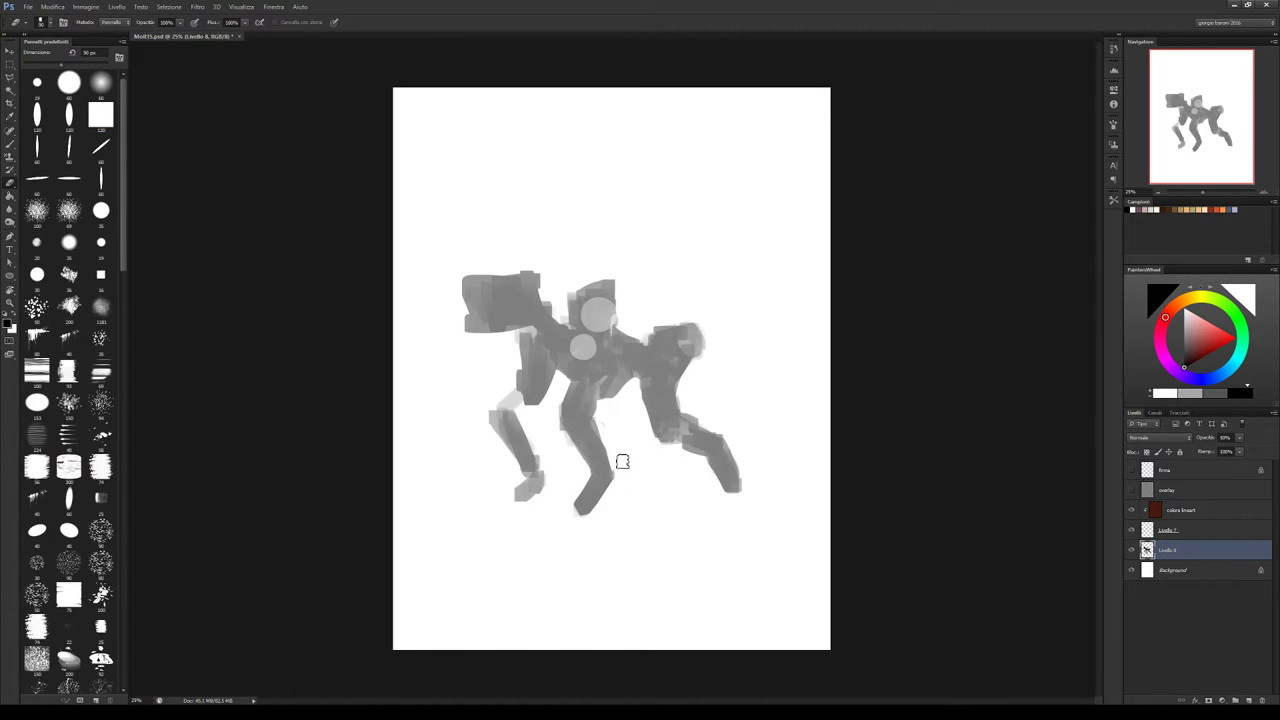
{"action": "mouse_move", "coordinate": [612, 464]}
{"action": "left_mouse_down"}
{"action": "mouse_move", "coordinate": [615, 499]}
{"action": "mouse_move", "coordinate": [601, 488]}
{"action": "mouse_move", "coordinate": [621, 482]}
{"action": "mouse_move", "coordinate": [618, 408]}
{"action": "mouse_move", "coordinate": [584, 508]}
{"action": "left_mouse_up"}
{"action": "key", "text": "b"}
{"action": "mouse_move", "coordinate": [603, 440]}
{"action": "left_mouse_down"}
{"action": "mouse_move", "coordinate": [588, 494]}
{"action": "mouse_move", "coordinate": [598, 452]}
{"action": "mouse_move", "coordinate": [575, 432]}
{"action": "mouse_move", "coordinate": [611, 446]}
{"action": "mouse_move", "coordinate": [590, 454]}
{"action": "mouse_move", "coordinate": [572, 430]}
{"action": "mouse_move", "coordinate": [606, 456]}
{"action": "mouse_move", "coordinate": [587, 490]}
{"action": "mouse_move", "coordinate": [590, 441]}
{"action": "mouse_move", "coordinate": [621, 447]}
{"action": "left_mouse_up"}
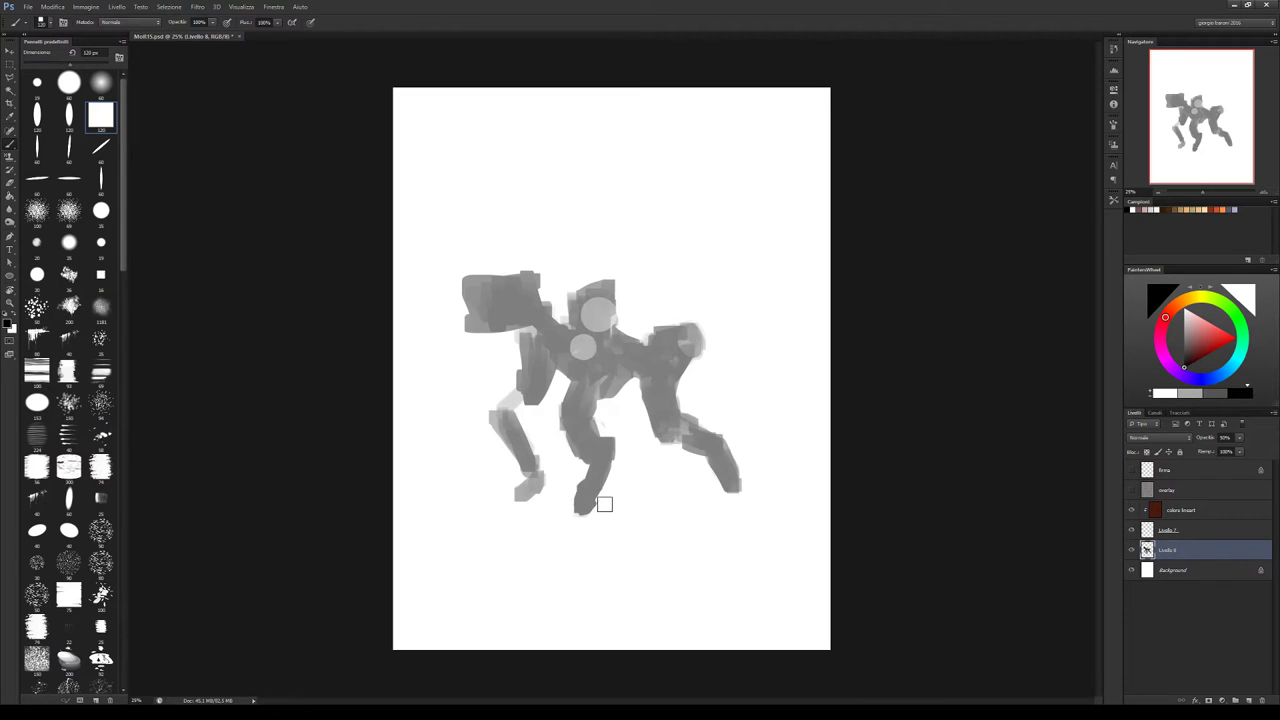
Darken the middle leg and torso, rebuild the left leg, and add a light grey leg below the torso
{"action": "key", "text": "e"}
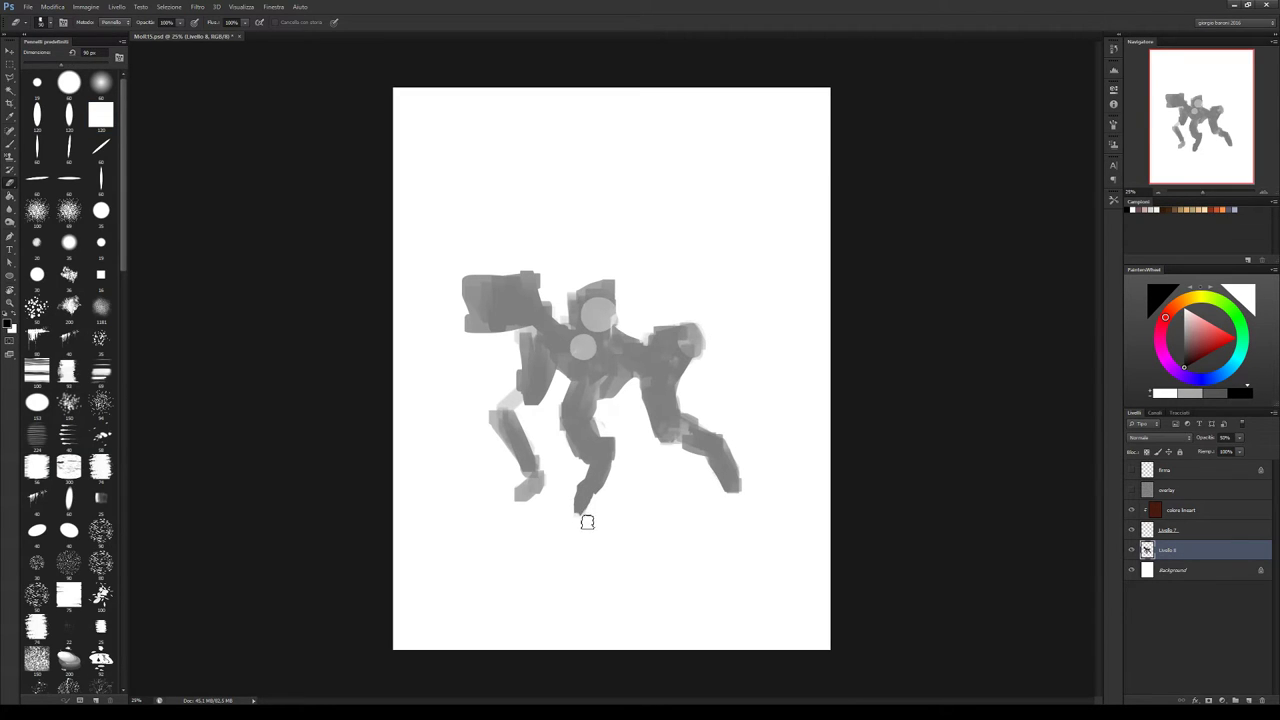
{"action": "key", "text": "b"}
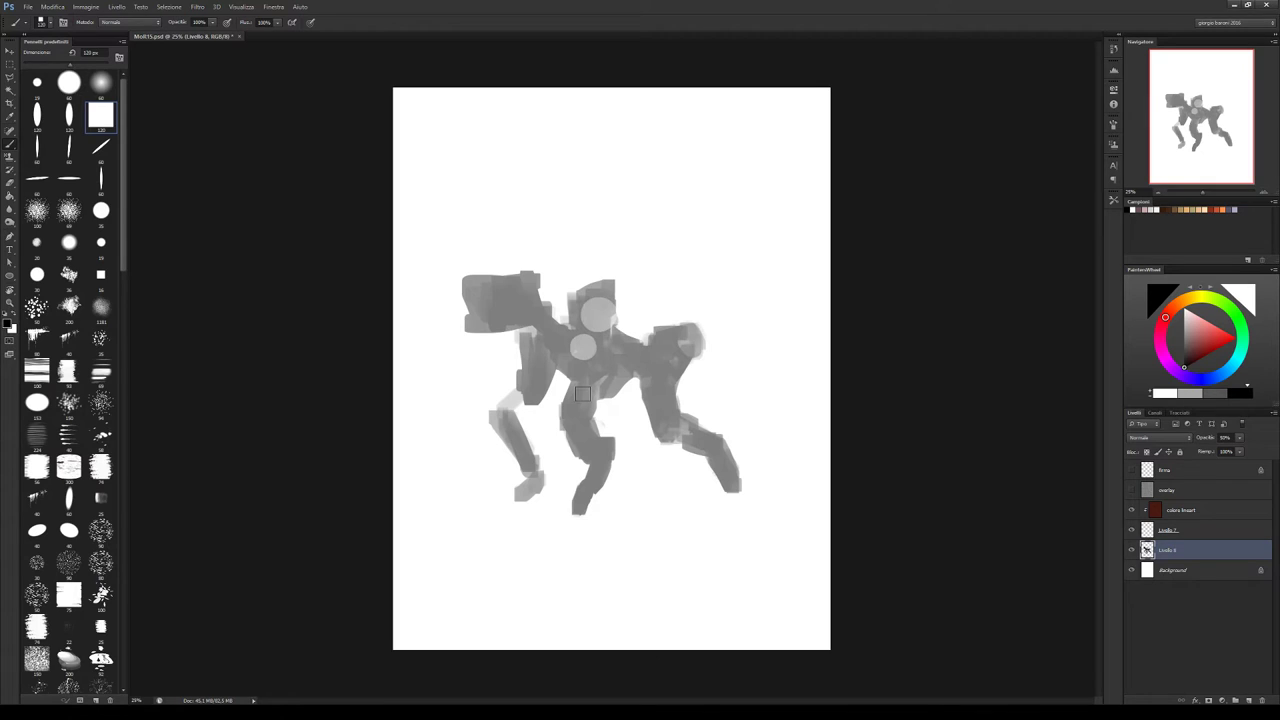
{"action": "mouse_move", "coordinate": [571, 429]}
{"action": "left_mouse_down"}
{"action": "mouse_move", "coordinate": [612, 348]}
{"action": "mouse_move", "coordinate": [581, 318]}
{"action": "mouse_move", "coordinate": [582, 330]}
{"action": "mouse_move", "coordinate": [611, 278]}
{"action": "mouse_move", "coordinate": [601, 291]}
{"action": "mouse_move", "coordinate": [615, 311]}
{"action": "mouse_move", "coordinate": [638, 291]}
{"action": "mouse_move", "coordinate": [580, 279]}
{"action": "mouse_move", "coordinate": [565, 298]}
{"action": "mouse_move", "coordinate": [609, 276]}
{"action": "mouse_move", "coordinate": [631, 311]}
{"action": "mouse_move", "coordinate": [550, 280]}
{"action": "mouse_move", "coordinate": [690, 316]}
{"action": "left_mouse_up"}
{"action": "key", "text": "e"}
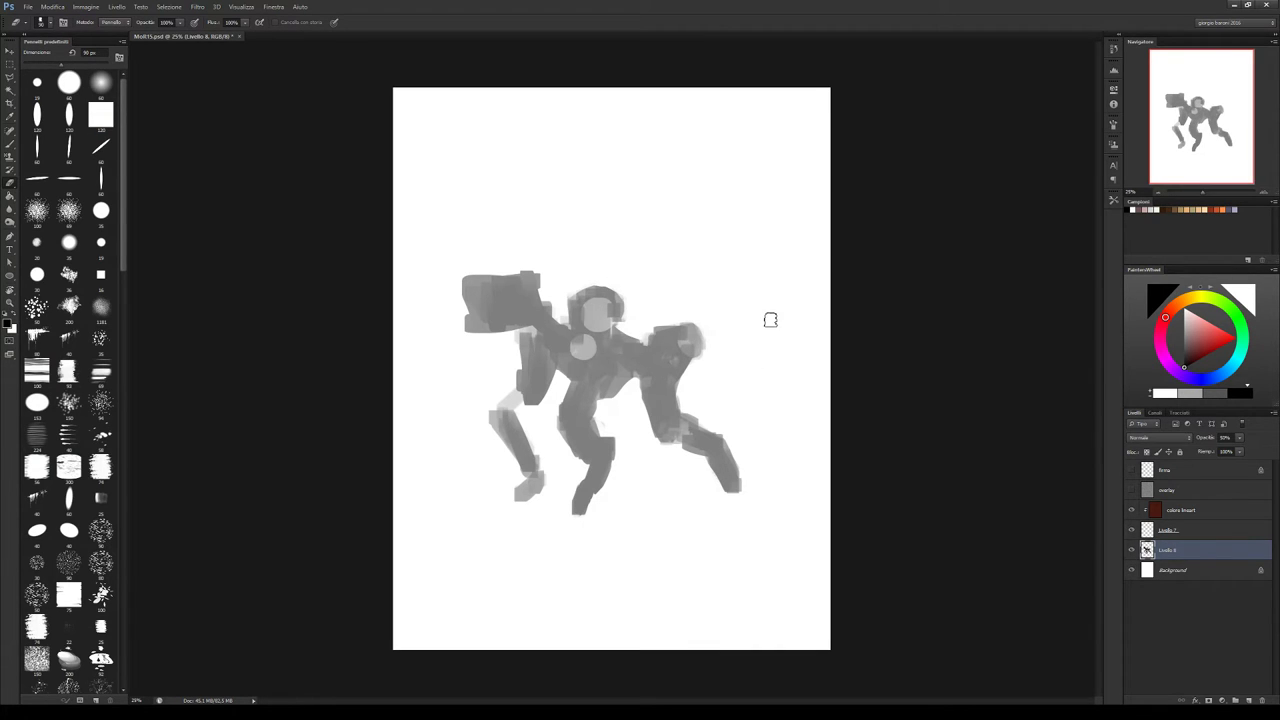
{"action": "mouse_move", "coordinate": [543, 476]}
{"action": "left_mouse_down"}
{"action": "mouse_move", "coordinate": [540, 443]}
{"action": "mouse_move", "coordinate": [534, 509]}
{"action": "left_mouse_up"}
{"action": "key", "text": "b"}
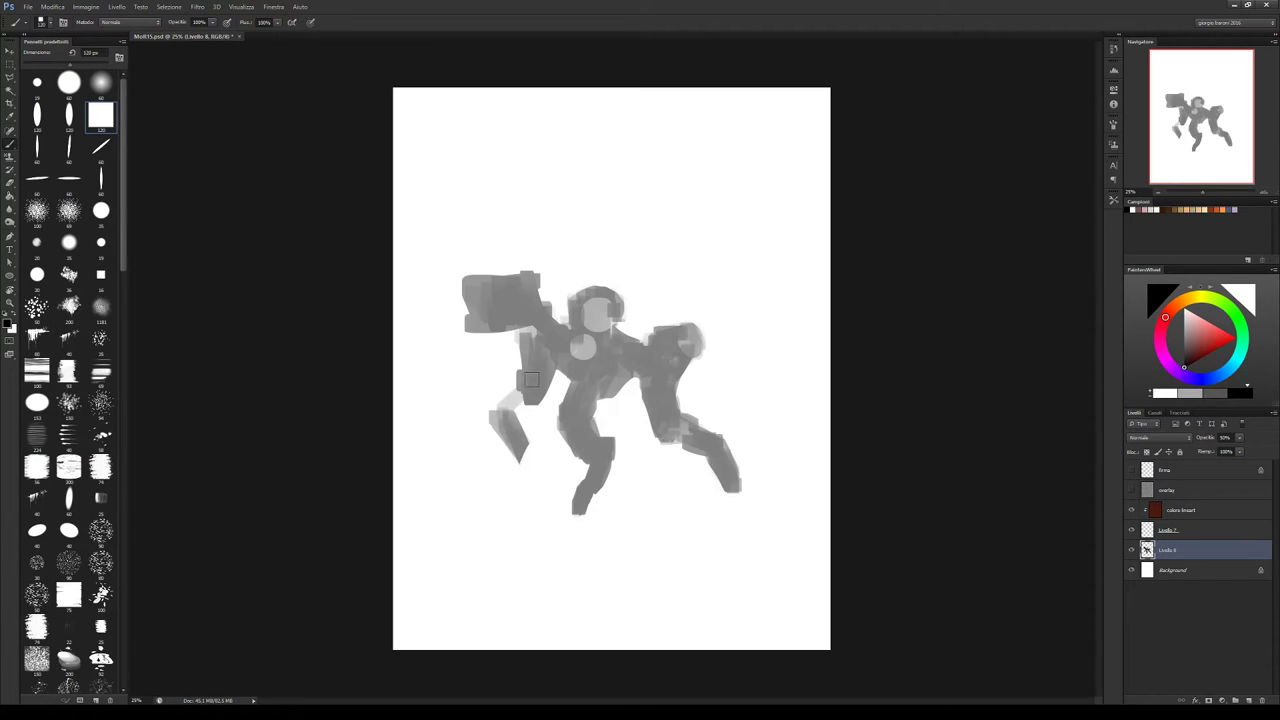
{"action": "mouse_move", "coordinate": [521, 380]}
{"action": "left_mouse_down"}
{"action": "mouse_move", "coordinate": [501, 418]}
{"action": "mouse_move", "coordinate": [522, 412]}
{"action": "mouse_move", "coordinate": [498, 429]}
{"action": "mouse_move", "coordinate": [523, 437]}
{"action": "mouse_move", "coordinate": [545, 485]}
{"action": "left_mouse_up"}
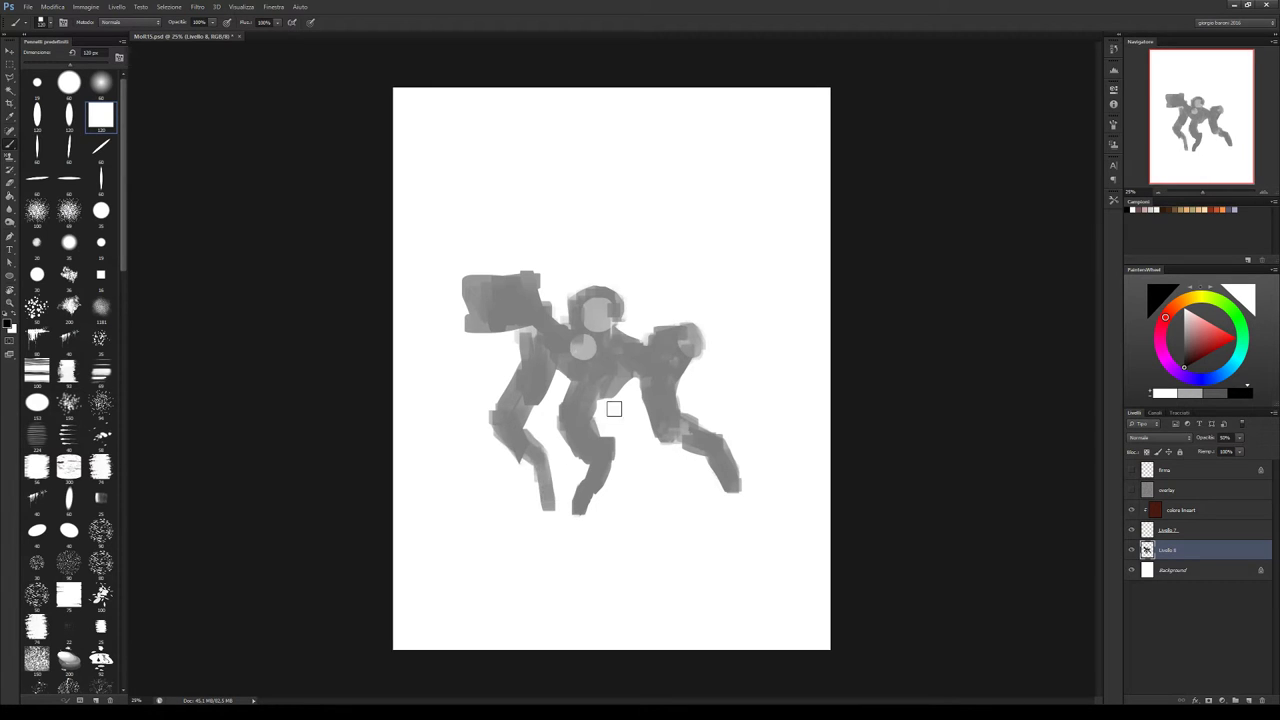
{"action": "mouse_move", "coordinate": [606, 382]}
{"action": "left_mouse_down"}
{"action": "mouse_move", "coordinate": [620, 437]}
{"action": "mouse_move", "coordinate": [640, 443]}
{"action": "mouse_move", "coordinate": [639, 478]}
{"action": "left_mouse_up"}
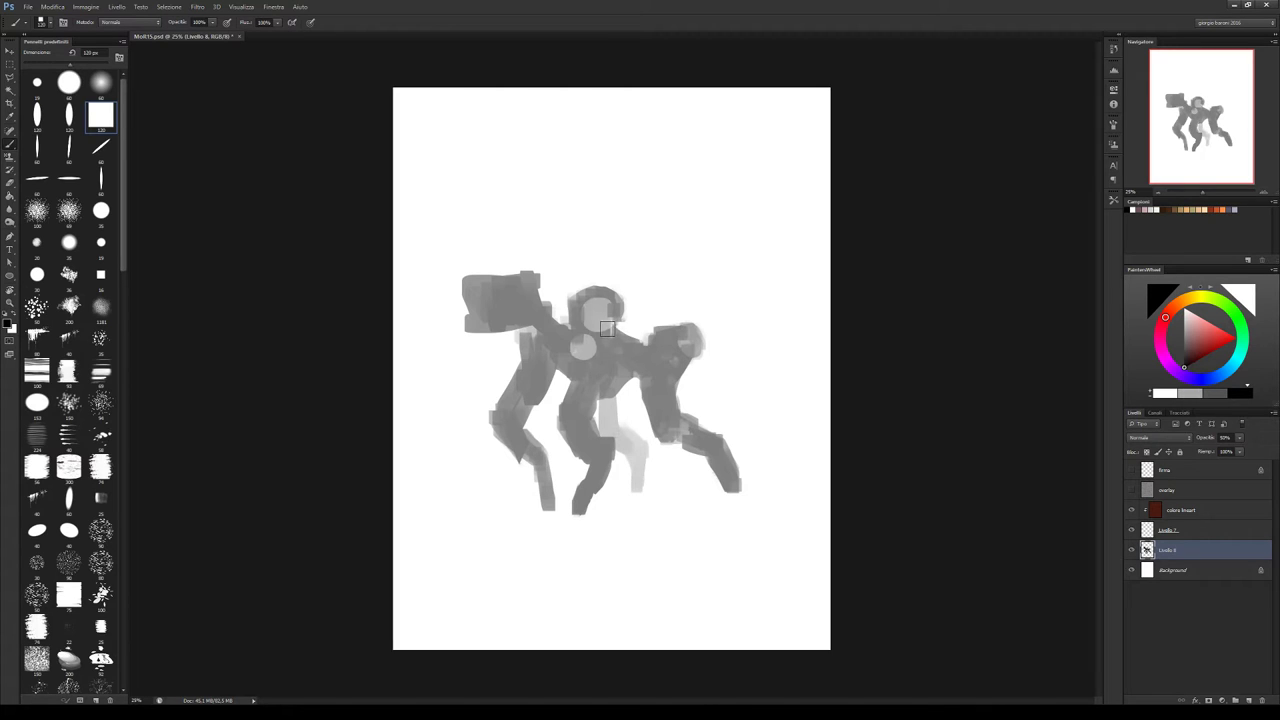
Flip the painting horizontally, then paint a light grey leg under the torso and darken the right leg
{"action": "key", "text": "h"}
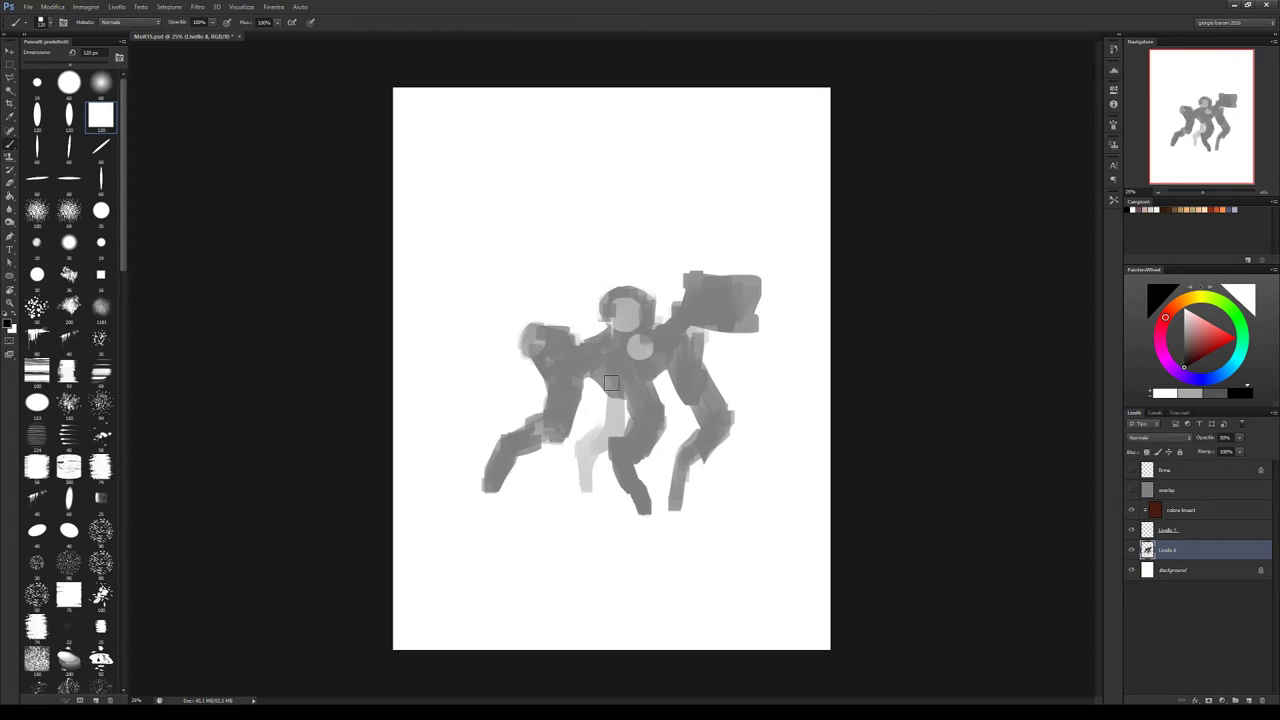
{"action": "mouse_move", "coordinate": [604, 388]}
{"action": "left_mouse_down"}
{"action": "mouse_move", "coordinate": [610, 432]}
{"action": "mouse_move", "coordinate": [616, 420]}
{"action": "mouse_move", "coordinate": [582, 472]}
{"action": "mouse_move", "coordinate": [591, 488]}
{"action": "mouse_move", "coordinate": [582, 448]}
{"action": "left_mouse_up"}
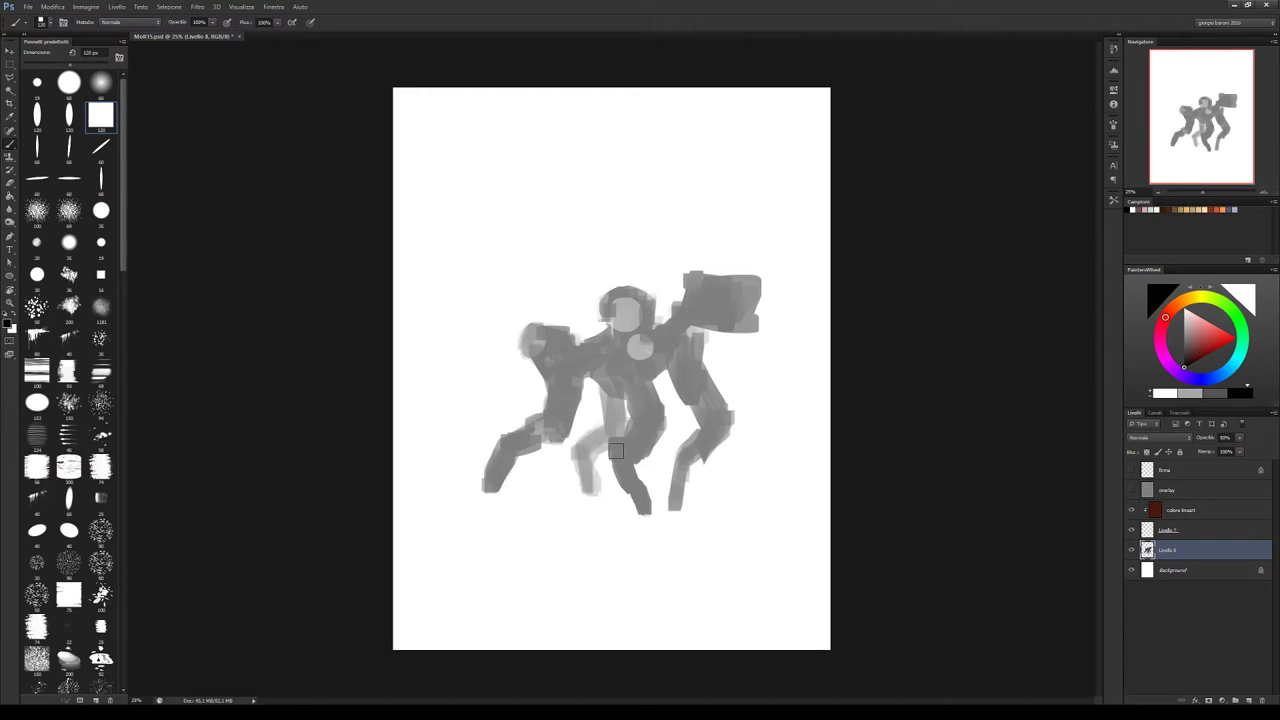
{"action": "left_click_drag", "start_coordinate": [693, 455], "coordinate": [682, 464]}
Paint grey mass around the head and shoulders, undoing the hook-shaped head stroke
{"action": "mouse_move", "coordinate": [641, 327]}
{"action": "left_mouse_down"}
{"action": "mouse_move", "coordinate": [613, 322]}
{"action": "mouse_move", "coordinate": [655, 295]}
{"action": "mouse_move", "coordinate": [652, 277]}
{"action": "mouse_move", "coordinate": [660, 321]}
{"action": "left_mouse_up"}
{"action": "key", "text": "e"}
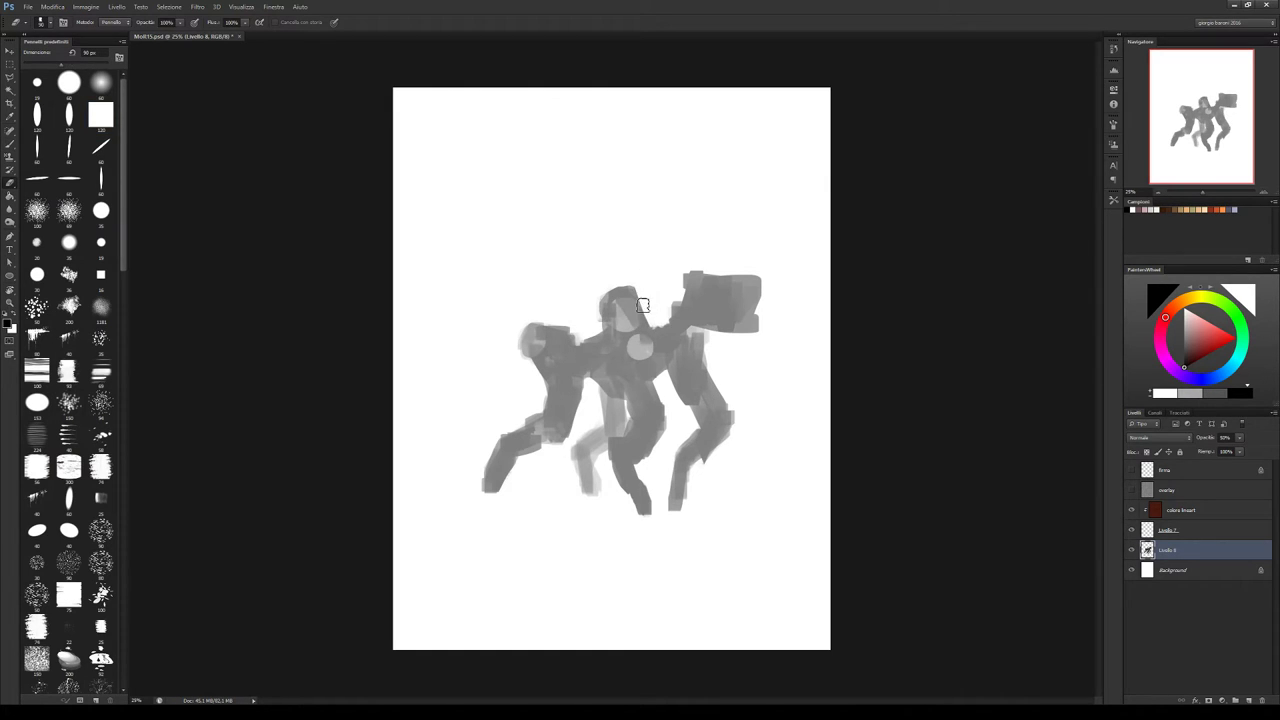
{"action": "key", "text": "b"}
{"action": "mouse_move", "coordinate": [594, 296]}
{"action": "left_mouse_down"}
{"action": "mouse_move", "coordinate": [587, 307]}
{"action": "mouse_move", "coordinate": [608, 294]}
{"action": "mouse_move", "coordinate": [644, 358]}
{"action": "mouse_move", "coordinate": [654, 410]}
{"action": "left_mouse_up"}
{"action": "mouse_move", "coordinate": [672, 288]}
{"action": "left_mouse_down"}
{"action": "mouse_move", "coordinate": [674, 312]}
{"action": "mouse_move", "coordinate": [676, 298]}
{"action": "mouse_move", "coordinate": [720, 336]}
{"action": "mouse_move", "coordinate": [734, 254]}
{"action": "mouse_move", "coordinate": [746, 337]}
{"action": "mouse_move", "coordinate": [764, 321]}
{"action": "left_mouse_up"}
{"action": "key", "text": "e"}
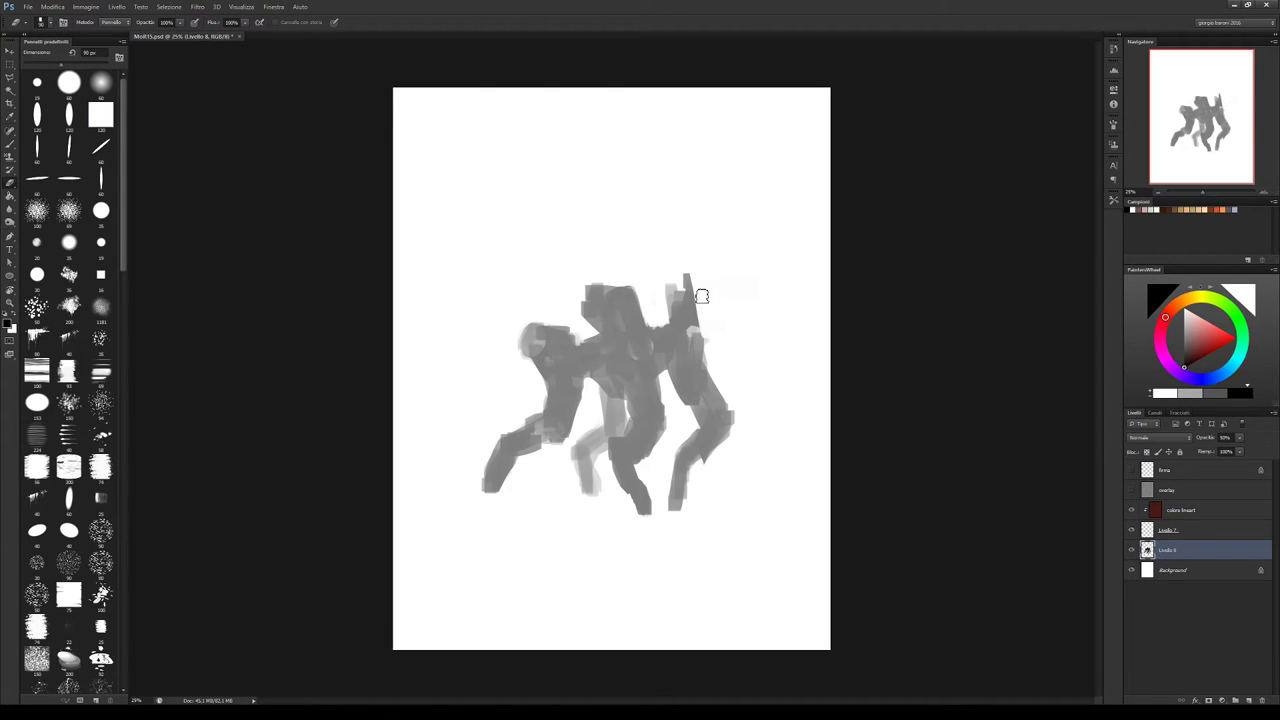
{"action": "key", "text": "b"}
{"action": "left_click_drag", "start_coordinate": [690, 292], "coordinate": [704, 296]}
{"action": "mouse_move", "coordinate": [695, 323]}
{"action": "left_mouse_down"}
{"action": "mouse_move", "coordinate": [666, 302]}
{"action": "mouse_move", "coordinate": [679, 329]}
{"action": "mouse_move", "coordinate": [707, 283]}
{"action": "mouse_move", "coordinate": [657, 336]}
{"action": "mouse_move", "coordinate": [580, 349]}
{"action": "mouse_move", "coordinate": [716, 310]}
{"action": "mouse_move", "coordinate": [661, 304]}
{"action": "mouse_move", "coordinate": [686, 256]}
{"action": "mouse_move", "coordinate": [758, 282]}
{"action": "mouse_move", "coordinate": [748, 291]}
{"action": "mouse_move", "coordinate": [680, 271]}
{"action": "mouse_move", "coordinate": [671, 295]}
{"action": "mouse_move", "coordinate": [680, 273]}
{"action": "mouse_move", "coordinate": [742, 266]}
{"action": "mouse_move", "coordinate": [664, 270]}
{"action": "mouse_move", "coordinate": [665, 298]}
{"action": "mouse_move", "coordinate": [738, 292]}
{"action": "mouse_move", "coordinate": [669, 287]}
{"action": "mouse_move", "coordinate": [659, 300]}
{"action": "mouse_move", "coordinate": [651, 239]}
{"action": "mouse_move", "coordinate": [688, 212]}
{"action": "mouse_move", "coordinate": [688, 223]}
{"action": "mouse_move", "coordinate": [639, 199]}
{"action": "mouse_move", "coordinate": [689, 200]}
{"action": "mouse_move", "coordinate": [662, 258]}
{"action": "mouse_move", "coordinate": [655, 238]}
{"action": "mouse_move", "coordinate": [671, 208]}
{"action": "mouse_move", "coordinate": [681, 245]}
{"action": "mouse_move", "coordinate": [644, 202]}
{"action": "mouse_move", "coordinate": [637, 233]}
{"action": "mouse_move", "coordinate": [653, 254]}
{"action": "mouse_move", "coordinate": [643, 204]}
{"action": "mouse_move", "coordinate": [687, 197]}
{"action": "mouse_move", "coordinate": [677, 252]}
{"action": "mouse_move", "coordinate": [632, 217]}
{"action": "mouse_move", "coordinate": [707, 216]}
{"action": "mouse_move", "coordinate": [688, 233]}
{"action": "mouse_move", "coordinate": [643, 221]}
{"action": "mouse_move", "coordinate": [646, 204]}
{"action": "mouse_move", "coordinate": [640, 218]}
{"action": "mouse_move", "coordinate": [644, 198]}
{"action": "mouse_move", "coordinate": [681, 192]}
{"action": "mouse_move", "coordinate": [622, 211]}
{"action": "mouse_move", "coordinate": [714, 227]}
{"action": "left_mouse_up"}
{"action": "key", "text": "ctrl+z"}
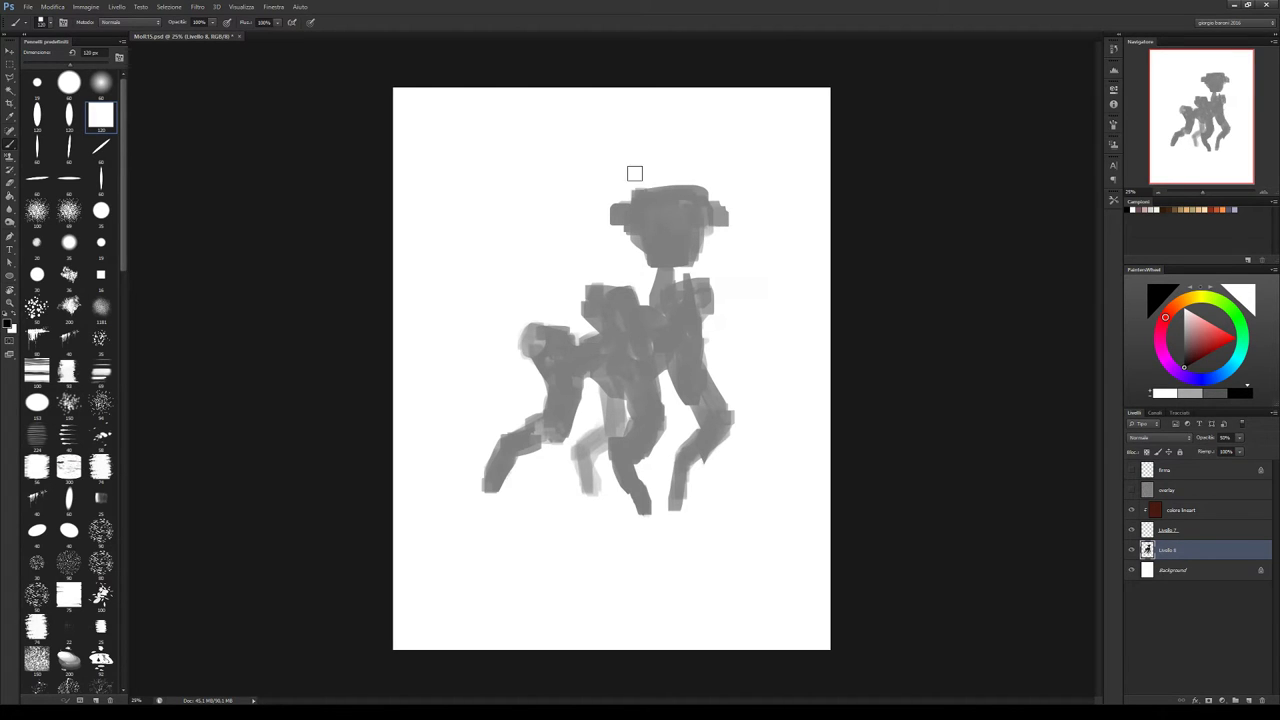
Erase the left part of the head and fill out the right figure's shoulder and arm
{"action": "key", "text": "e"}
{"action": "mouse_move", "coordinate": [630, 210]}
{"action": "left_mouse_down"}
{"action": "mouse_move", "coordinate": [605, 245]}
{"action": "mouse_move", "coordinate": [654, 181]}
{"action": "mouse_move", "coordinate": [699, 180]}
{"action": "mouse_move", "coordinate": [722, 245]}
{"action": "mouse_move", "coordinate": [737, 227]}
{"action": "mouse_move", "coordinate": [641, 226]}
{"action": "mouse_move", "coordinate": [633, 257]}
{"action": "mouse_move", "coordinate": [703, 178]}
{"action": "mouse_move", "coordinate": [729, 207]}
{"action": "mouse_move", "coordinate": [710, 255]}
{"action": "mouse_move", "coordinate": [656, 280]}
{"action": "left_mouse_up"}
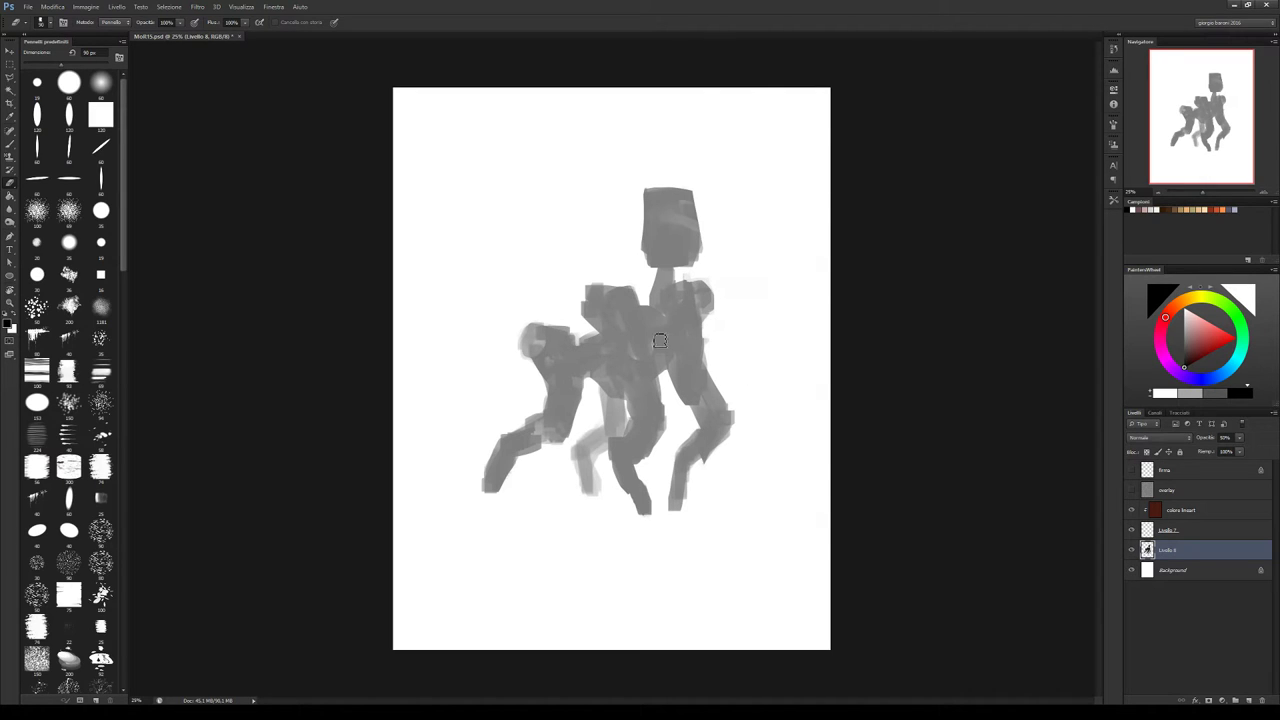
{"action": "key", "text": "b"}
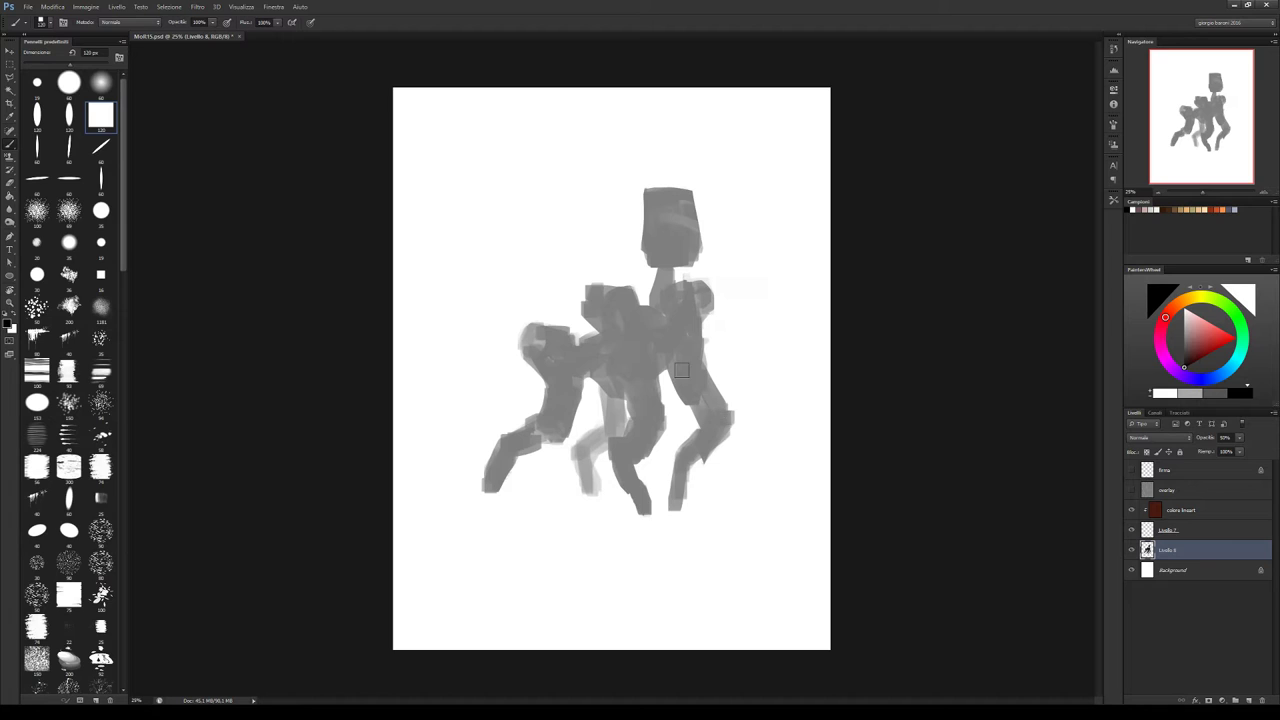
{"action": "mouse_move", "coordinate": [666, 333]}
{"action": "left_mouse_down"}
{"action": "mouse_move", "coordinate": [697, 328]}
{"action": "mouse_move", "coordinate": [704, 342]}
{"action": "mouse_move", "coordinate": [667, 344]}
{"action": "mouse_move", "coordinate": [708, 304]}
{"action": "left_mouse_up"}
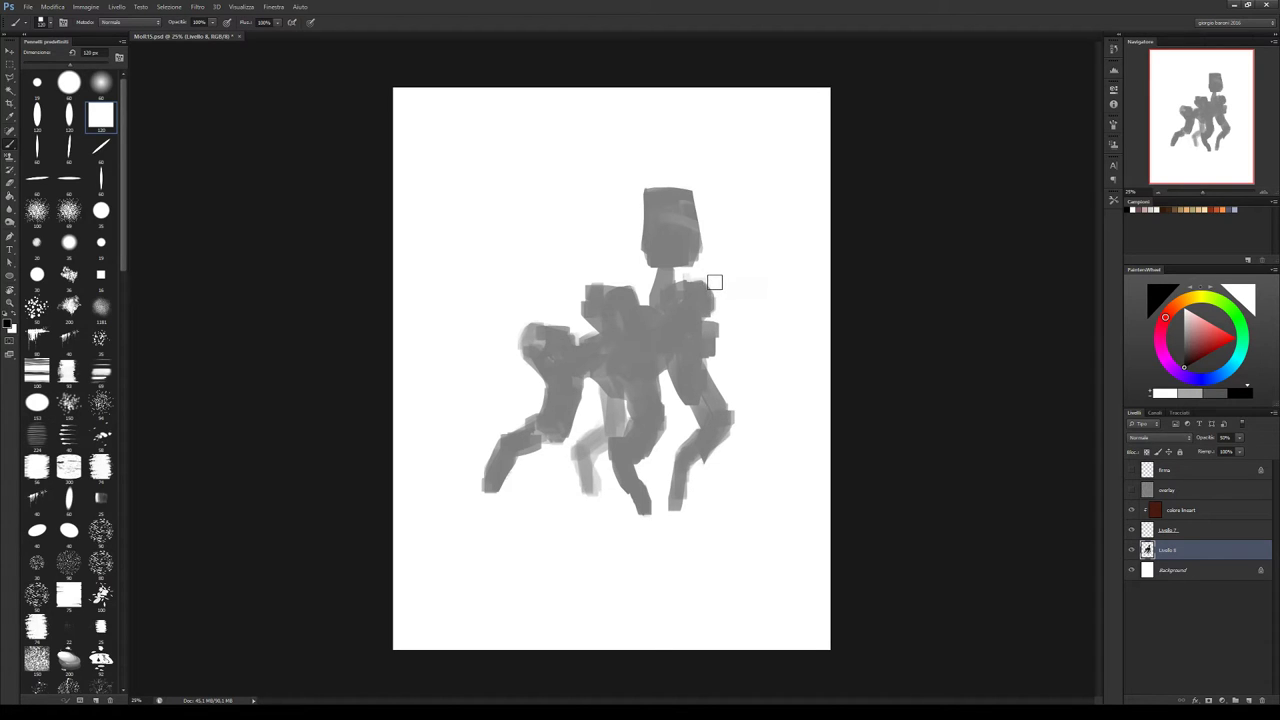
{"action": "key", "text": "l"}
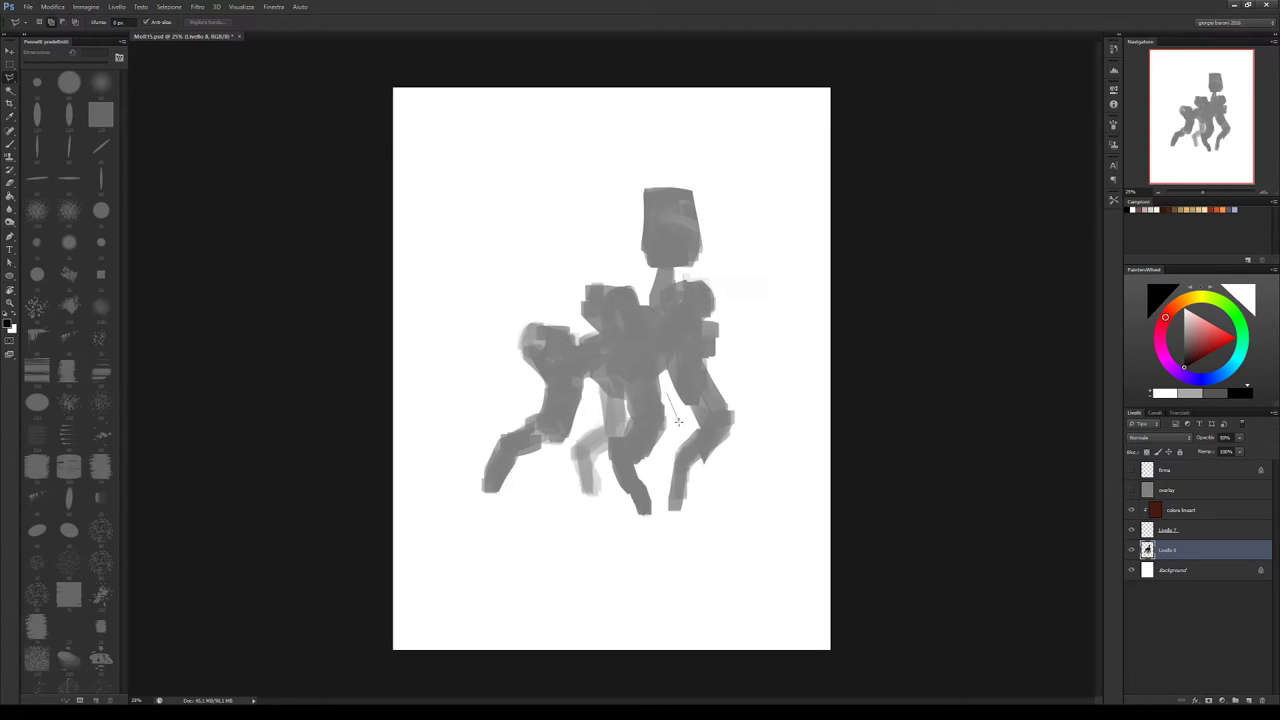
Lasso the right leg group and shift it slightly to the right
{"action": "mouse_move", "coordinate": [678, 421]}
{"action": "left_mouse_down"}
{"action": "mouse_move", "coordinate": [656, 469]}
{"action": "mouse_move", "coordinate": [656, 524]}
{"action": "left_mouse_up"}
{"action": "mouse_move", "coordinate": [732, 514]}
{"action": "left_mouse_down"}
{"action": "mouse_move", "coordinate": [772, 414]}
{"action": "mouse_move", "coordinate": [760, 276]}
{"action": "mouse_move", "coordinate": [738, 238]}
{"action": "mouse_move", "coordinate": [709, 275]}
{"action": "mouse_move", "coordinate": [664, 280]}
{"action": "left_mouse_up"}
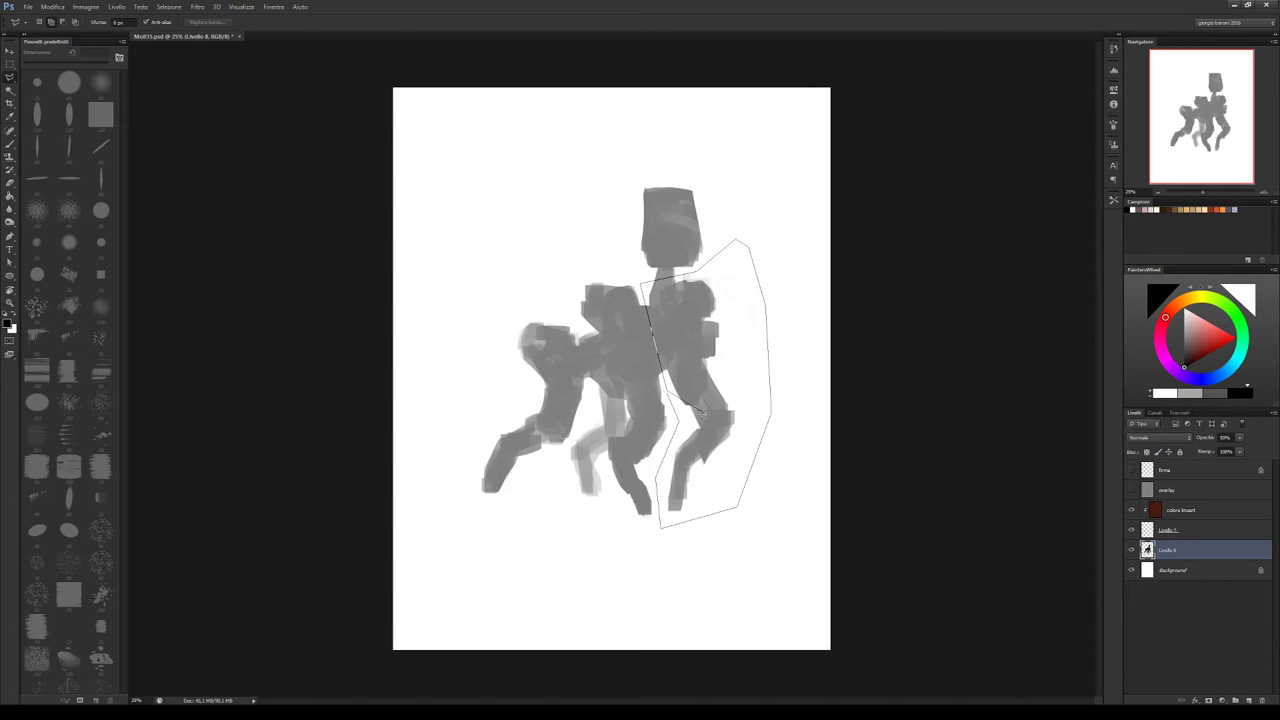
{"action": "left_click_drag", "start_coordinate": [668, 396], "coordinate": [730, 380]}
{"action": "key", "text": "v"}
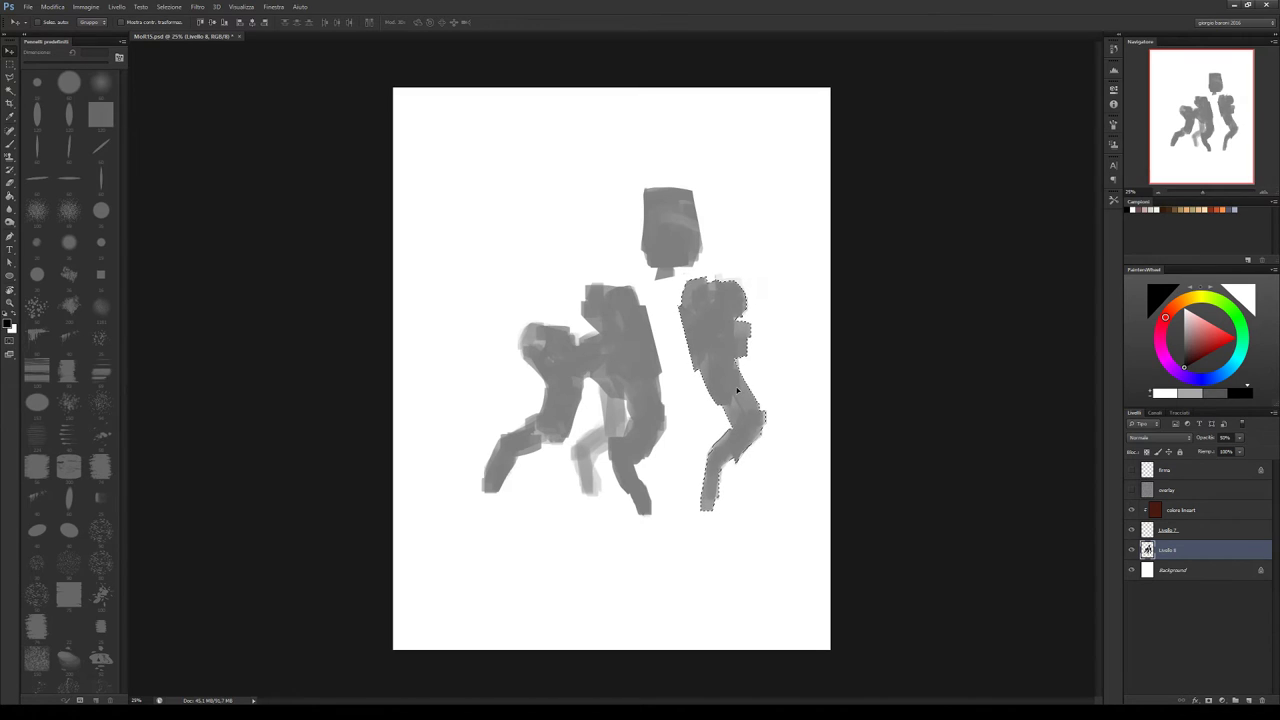
{"action": "key", "text": "ctrl+d"}
Trim the head's left side, paint arm strokes joining the figures, and lighten the grey between them
{"action": "key", "text": "e"}
{"action": "mouse_move", "coordinate": [648, 190]}
{"action": "left_mouse_down"}
{"action": "mouse_move", "coordinate": [649, 261]}
{"action": "mouse_move", "coordinate": [670, 176]}
{"action": "mouse_move", "coordinate": [683, 184]}
{"action": "mouse_move", "coordinate": [683, 264]}
{"action": "mouse_move", "coordinate": [695, 260]}
{"action": "mouse_move", "coordinate": [707, 215]}
{"action": "mouse_move", "coordinate": [647, 220]}
{"action": "mouse_move", "coordinate": [674, 176]}
{"action": "mouse_move", "coordinate": [619, 183]}
{"action": "mouse_move", "coordinate": [652, 151]}
{"action": "left_mouse_up"}
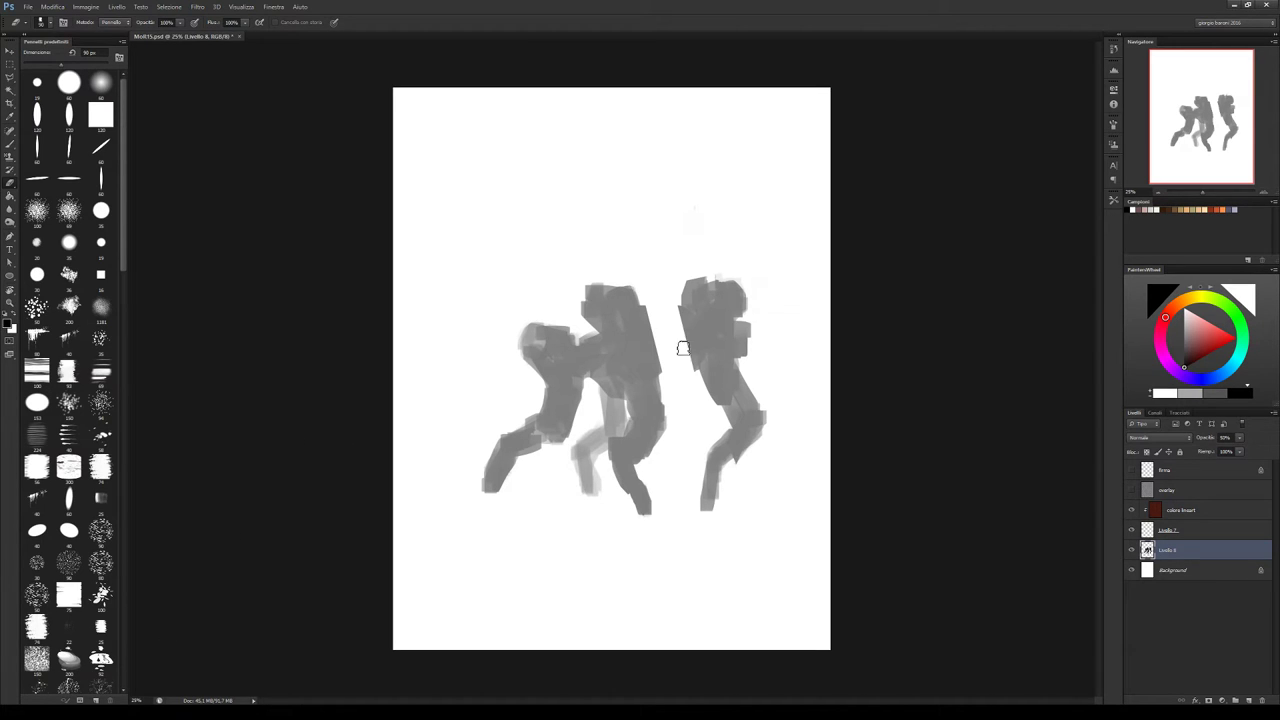
{"action": "key", "text": "b"}
{"action": "mouse_move", "coordinate": [666, 357]}
{"action": "left_mouse_down"}
{"action": "mouse_move", "coordinate": [688, 332]}
{"action": "mouse_move", "coordinate": [662, 348]}
{"action": "left_mouse_up"}
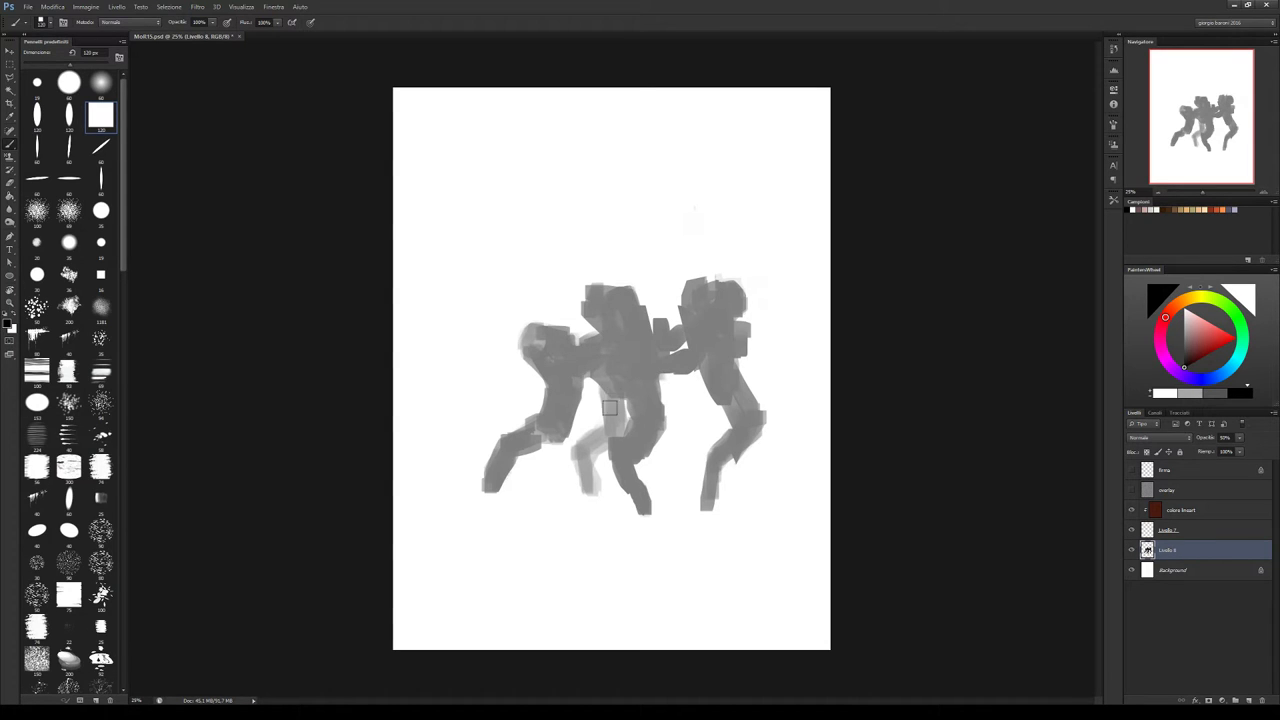
{"action": "key", "text": "e"}
{"action": "mouse_move", "coordinate": [608, 411]}
{"action": "left_mouse_down"}
{"action": "mouse_move", "coordinate": [615, 424]}
{"action": "mouse_move", "coordinate": [622, 413]}
{"action": "mouse_move", "coordinate": [582, 450]}
{"action": "mouse_move", "coordinate": [594, 470]}
{"action": "mouse_move", "coordinate": [579, 440]}
{"action": "mouse_move", "coordinate": [608, 396]}
{"action": "left_mouse_up"}
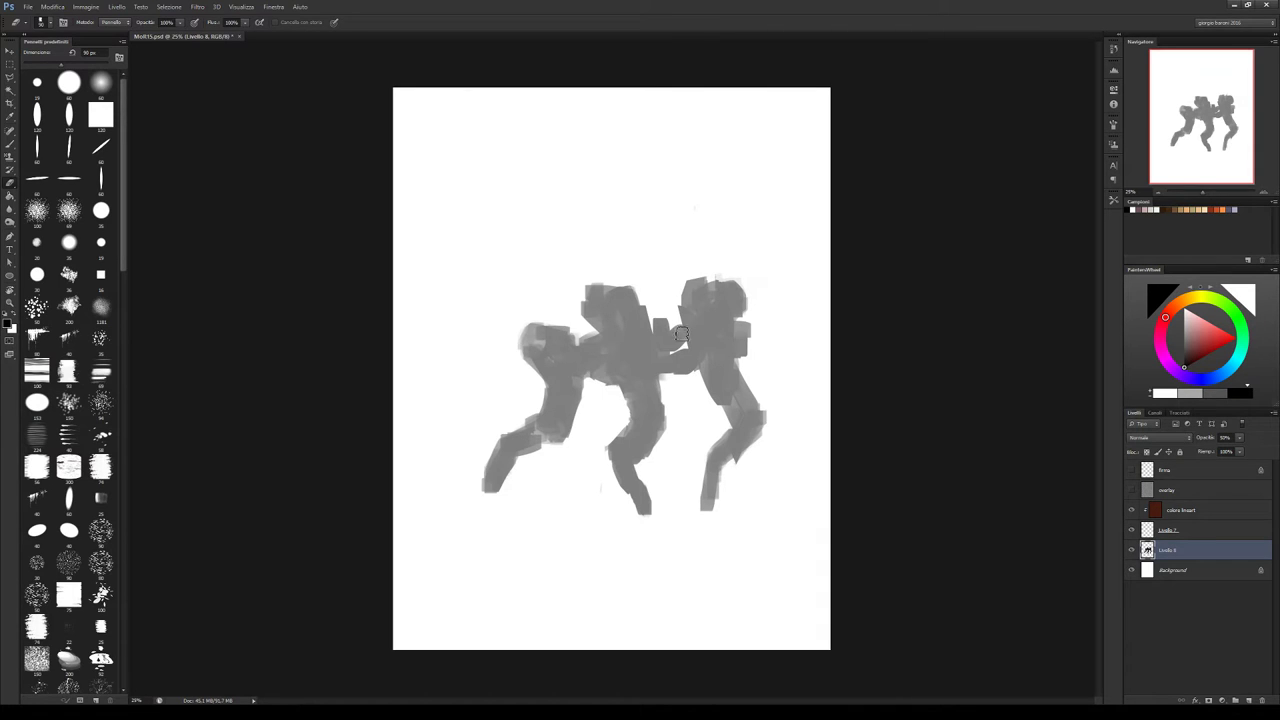
Trim the right leg's edge, lighten the middle leg, and extend the head upward in darker grey
{"action": "key", "text": "b"}
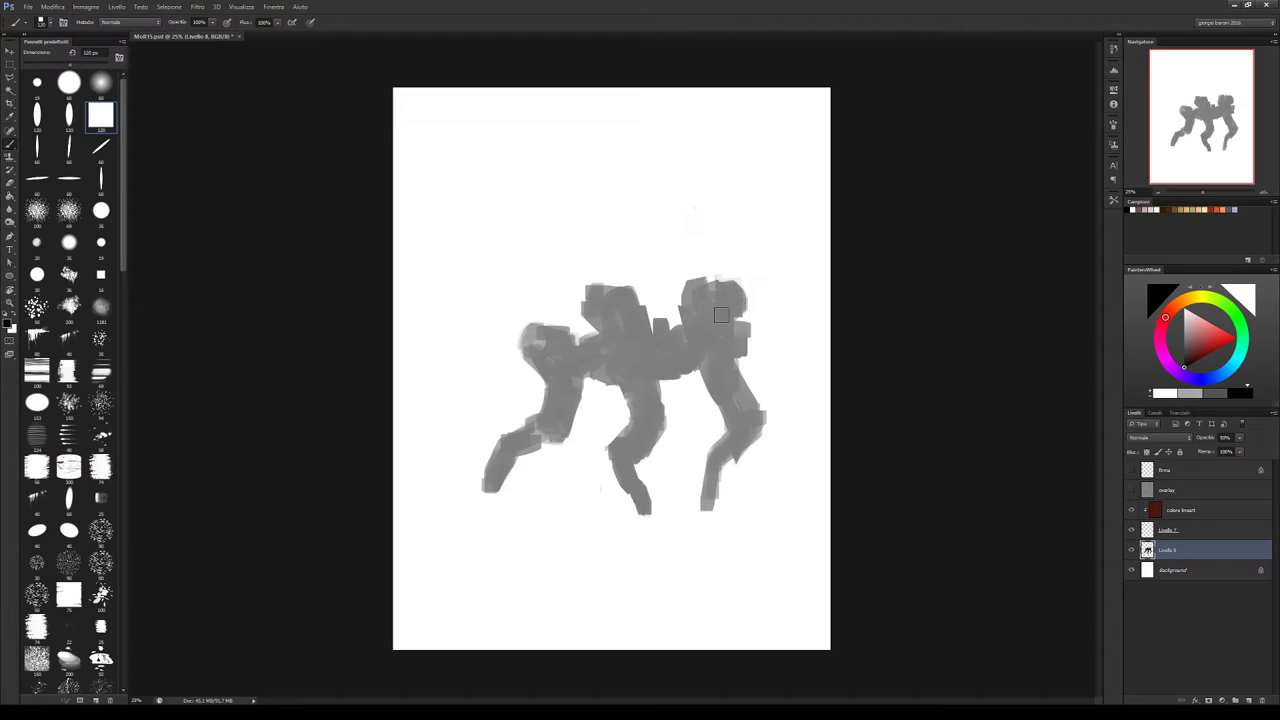
{"action": "key", "text": "e"}
{"action": "mouse_move", "coordinate": [752, 400]}
{"action": "left_mouse_down"}
{"action": "mouse_move", "coordinate": [748, 441]}
{"action": "mouse_move", "coordinate": [767, 413]}
{"action": "mouse_move", "coordinate": [750, 370]}
{"action": "mouse_move", "coordinate": [762, 378]}
{"action": "mouse_move", "coordinate": [732, 349]}
{"action": "mouse_move", "coordinate": [725, 399]}
{"action": "mouse_move", "coordinate": [713, 370]}
{"action": "mouse_move", "coordinate": [713, 413]}
{"action": "mouse_move", "coordinate": [719, 360]}
{"action": "mouse_move", "coordinate": [708, 452]}
{"action": "mouse_move", "coordinate": [743, 463]}
{"action": "left_mouse_up"}
{"action": "key", "text": "b"}
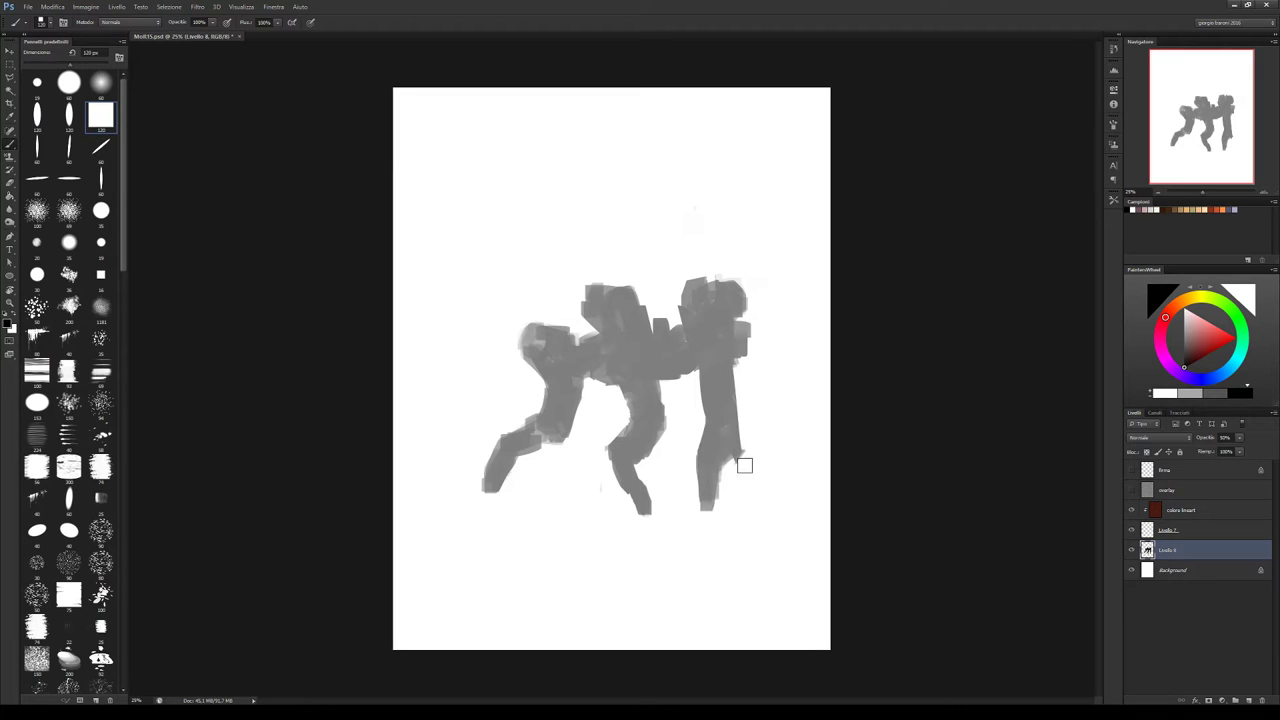
{"action": "key", "text": "e"}
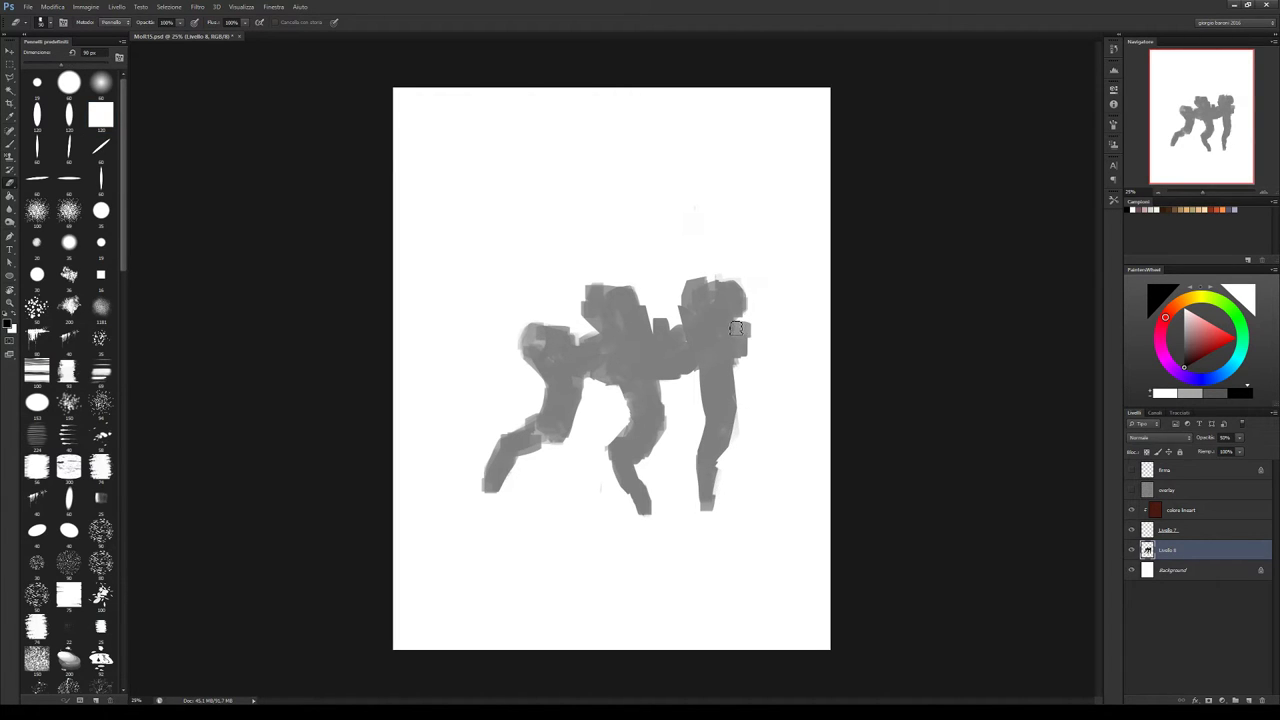
{"action": "key", "text": "b"}
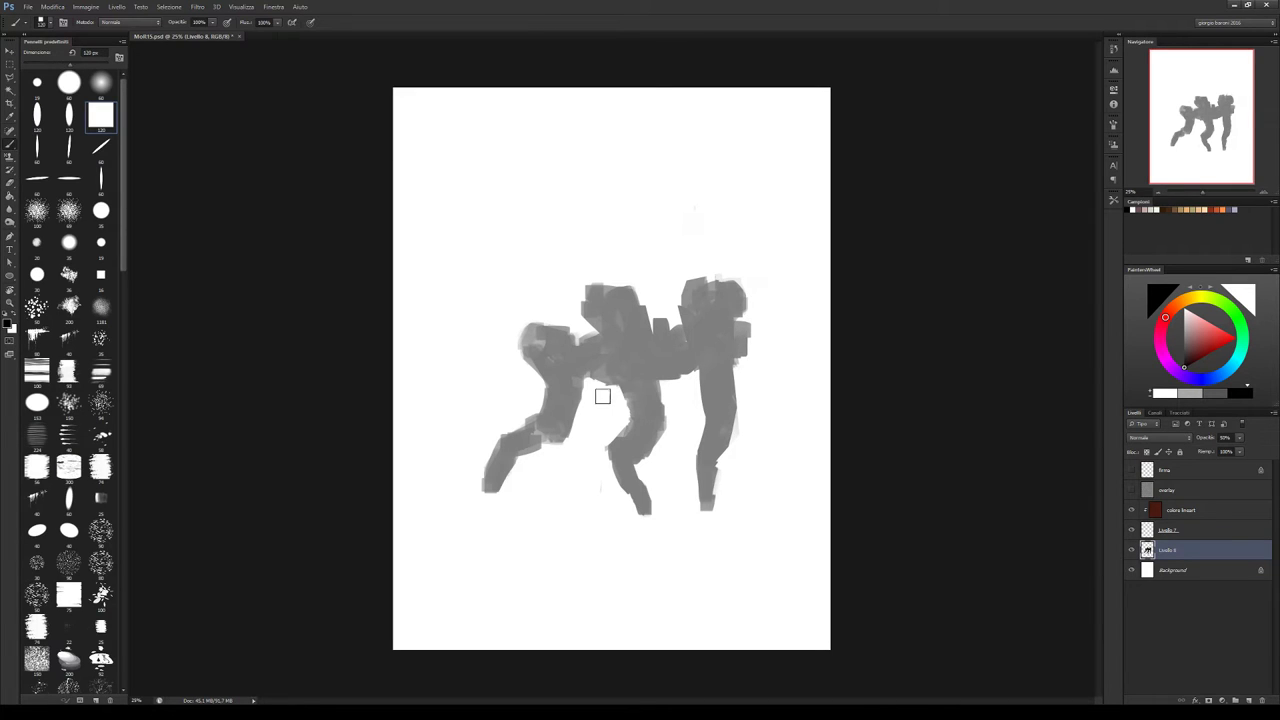
{"action": "mouse_move", "coordinate": [652, 404]}
{"action": "left_mouse_down"}
{"action": "mouse_move", "coordinate": [667, 439]}
{"action": "mouse_move", "coordinate": [666, 490]}
{"action": "left_mouse_up"}
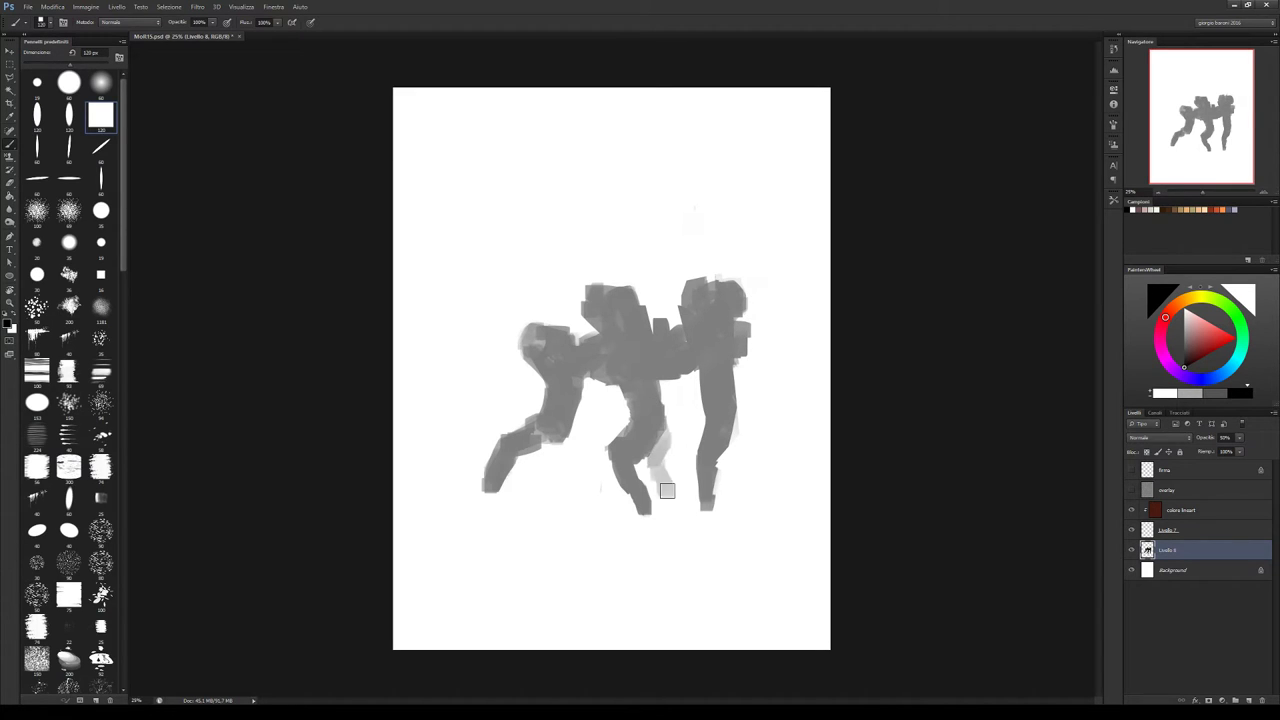
{"action": "mouse_move", "coordinate": [603, 299]}
{"action": "left_mouse_down"}
{"action": "mouse_move", "coordinate": [636, 321]}
{"action": "mouse_move", "coordinate": [673, 319]}
{"action": "mouse_move", "coordinate": [675, 286]}
{"action": "mouse_move", "coordinate": [672, 319]}
{"action": "mouse_move", "coordinate": [687, 324]}
{"action": "mouse_move", "coordinate": [688, 272]}
{"action": "mouse_move", "coordinate": [660, 203]}
{"action": "mouse_move", "coordinate": [669, 192]}
{"action": "mouse_move", "coordinate": [699, 251]}
{"action": "mouse_move", "coordinate": [669, 224]}
{"action": "mouse_move", "coordinate": [664, 191]}
{"action": "mouse_move", "coordinate": [656, 254]}
{"action": "mouse_move", "coordinate": [694, 203]}
{"action": "mouse_move", "coordinate": [702, 243]}
{"action": "mouse_move", "coordinate": [671, 251]}
{"action": "mouse_move", "coordinate": [664, 240]}
{"action": "mouse_move", "coordinate": [675, 198]}
{"action": "mouse_move", "coordinate": [658, 246]}
{"action": "mouse_move", "coordinate": [672, 280]}
{"action": "left_mouse_up"}
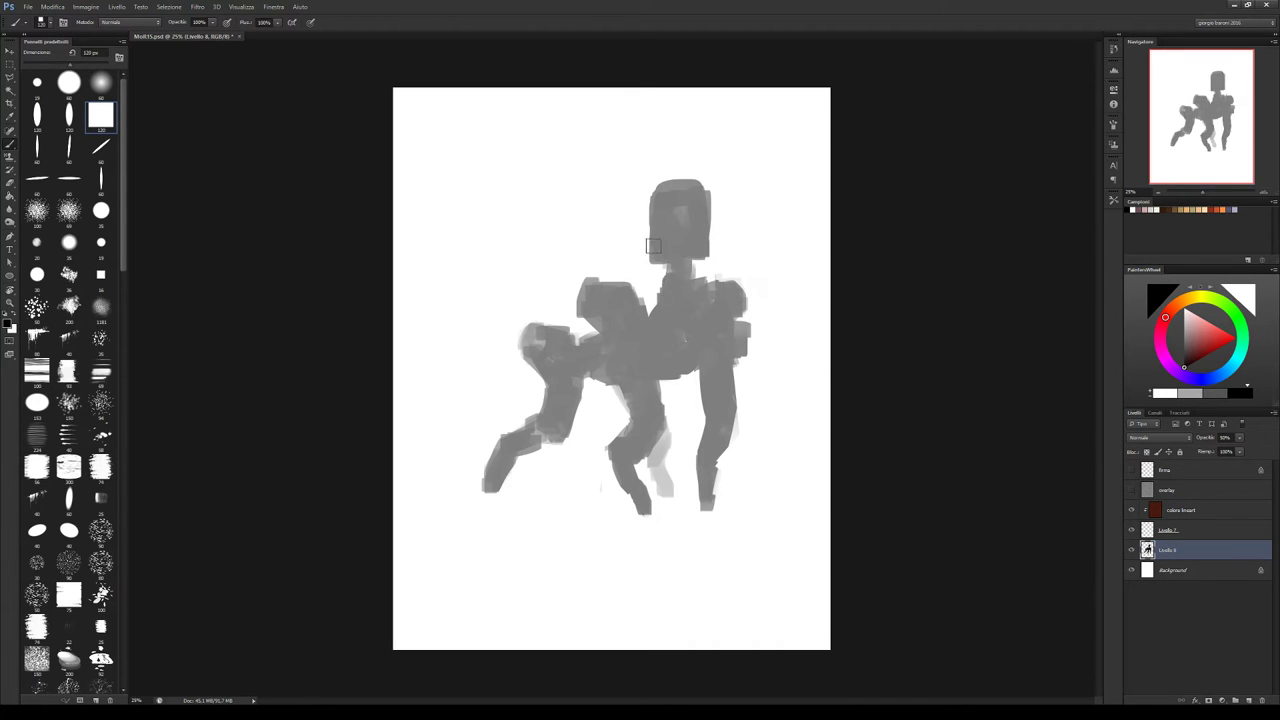
Try an arc and a flat bar across the head, then step back to remove the wide head bar
{"action": "key", "text": "e"}
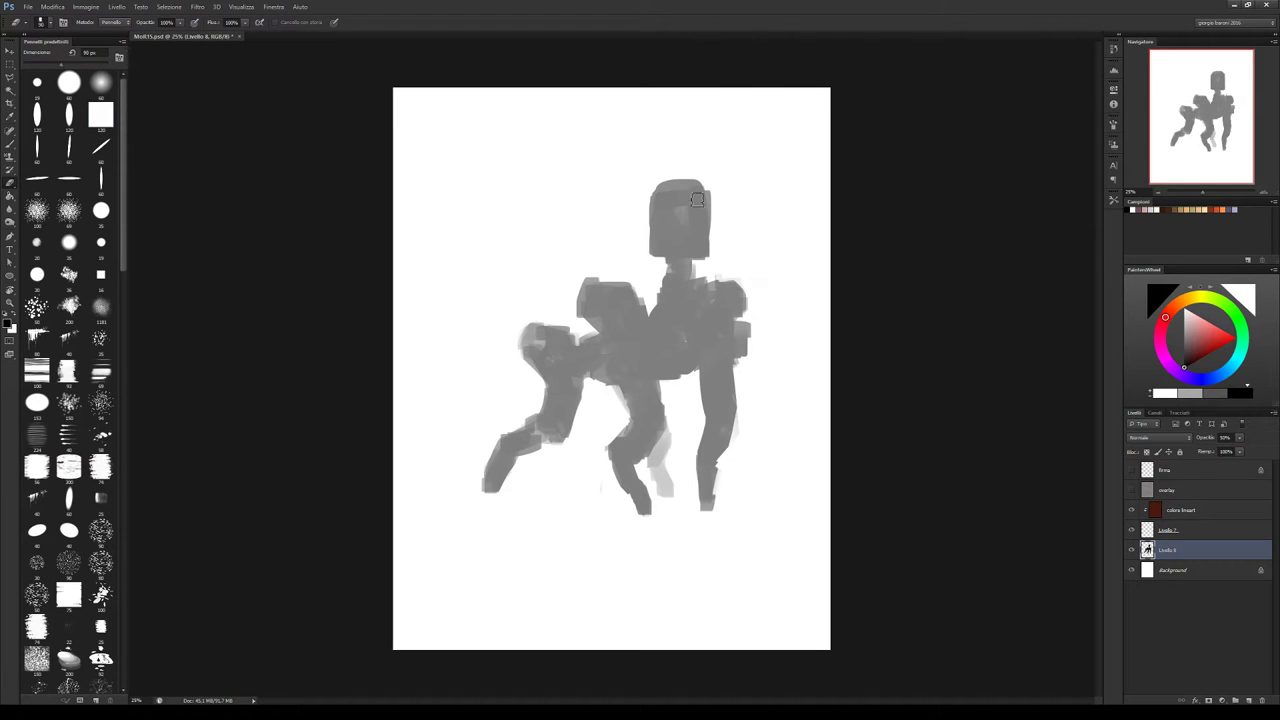
{"action": "key", "text": "b"}
{"action": "mouse_move", "coordinate": [630, 214]}
{"action": "left_mouse_down"}
{"action": "mouse_move", "coordinate": [673, 143]}
{"action": "mouse_move", "coordinate": [745, 212]}
{"action": "left_mouse_up"}
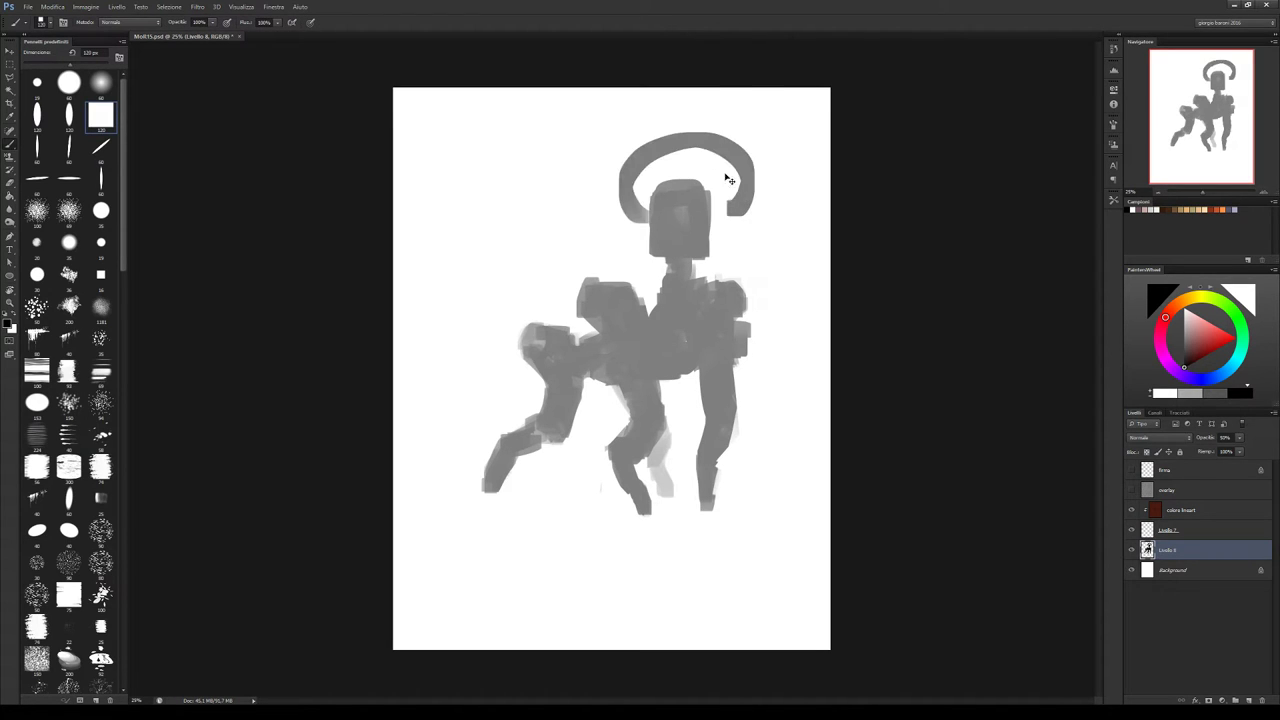
{"action": "key", "text": "ctrl+z"}
{"action": "mouse_move", "coordinate": [655, 198]}
{"action": "left_mouse_down"}
{"action": "mouse_move", "coordinate": [588, 213]}
{"action": "mouse_move", "coordinate": [698, 193]}
{"action": "mouse_move", "coordinate": [609, 207]}
{"action": "mouse_move", "coordinate": [755, 209]}
{"action": "mouse_move", "coordinate": [705, 190]}
{"action": "mouse_move", "coordinate": [587, 204]}
{"action": "mouse_move", "coordinate": [691, 190]}
{"action": "mouse_move", "coordinate": [620, 206]}
{"action": "mouse_move", "coordinate": [747, 215]}
{"action": "mouse_move", "coordinate": [648, 216]}
{"action": "mouse_move", "coordinate": [687, 244]}
{"action": "left_mouse_up"}
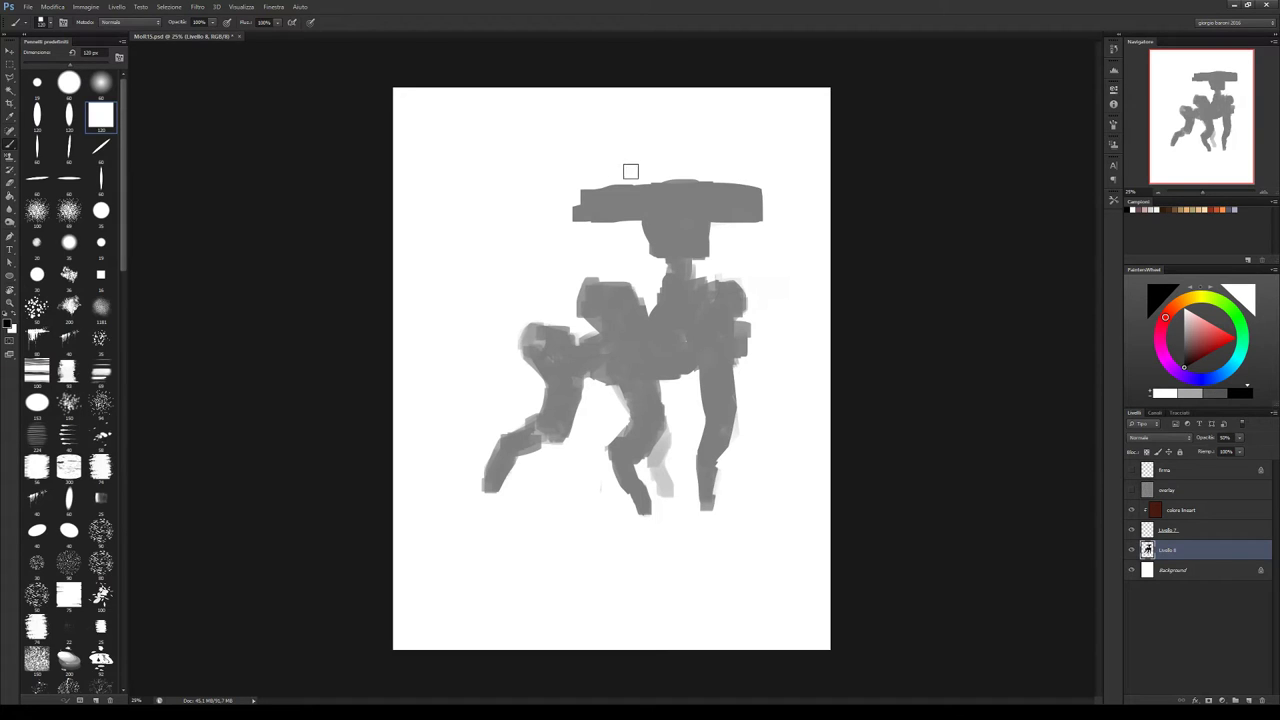
{"action": "key", "text": "e"}
{"action": "mouse_move", "coordinate": [570, 218]}
{"action": "left_mouse_down"}
{"action": "mouse_move", "coordinate": [597, 182]}
{"action": "mouse_move", "coordinate": [571, 208]}
{"action": "mouse_move", "coordinate": [613, 179]}
{"action": "mouse_move", "coordinate": [628, 177]}
{"action": "mouse_move", "coordinate": [605, 190]}
{"action": "mouse_move", "coordinate": [713, 178]}
{"action": "mouse_move", "coordinate": [759, 184]}
{"action": "mouse_move", "coordinate": [778, 240]}
{"action": "left_mouse_up"}
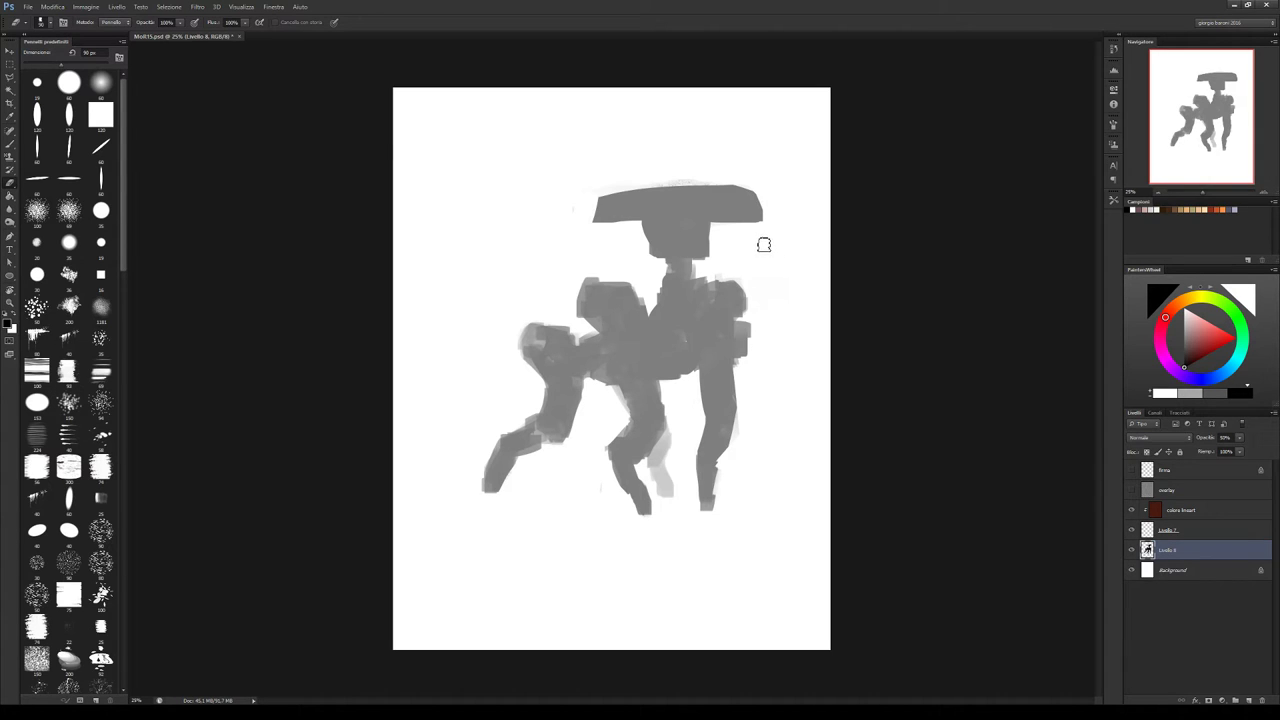
{"action": "key", "text": "ctrl+alt+z"}
{"action": "key", "text": "ctrl+alt+z"}
{"action": "key", "text": "ctrl+alt+z"}
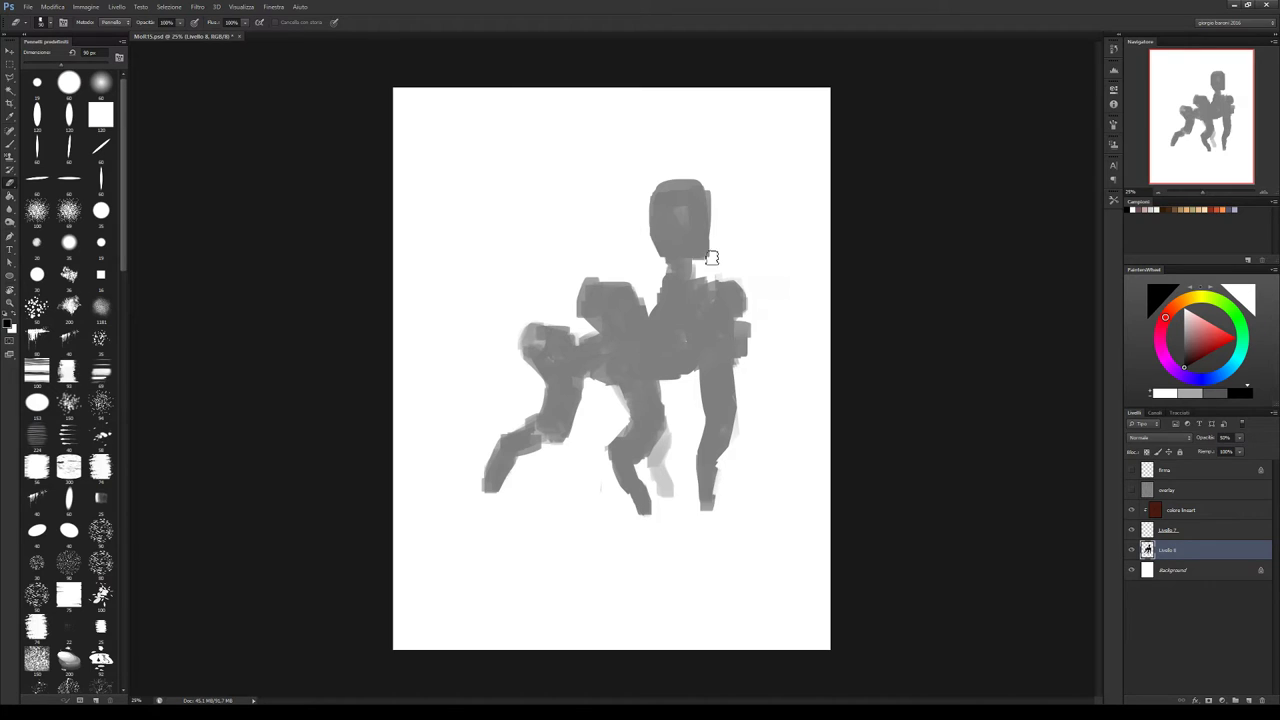
Paint a hollow ring above the head with horn brackets on both sides and a flattened head top
{"action": "key", "text": "b"}
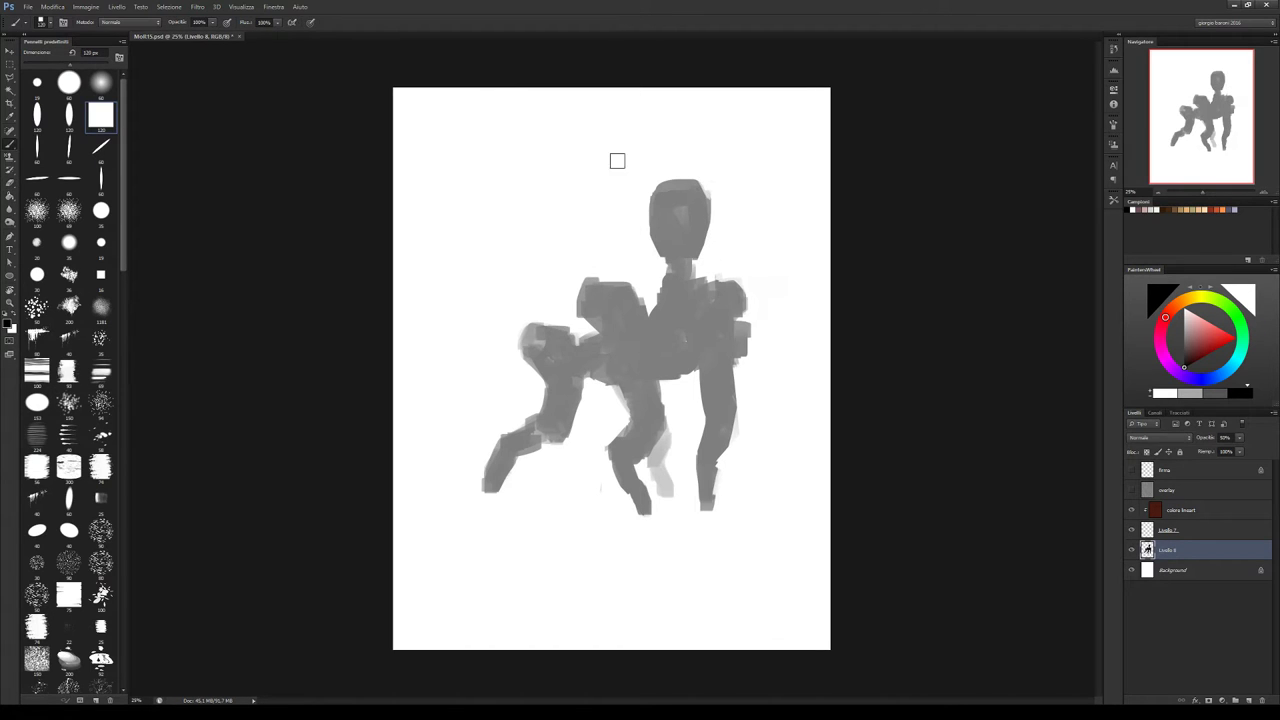
{"action": "mouse_move", "coordinate": [649, 131]}
{"action": "left_mouse_down"}
{"action": "mouse_move", "coordinate": [658, 211]}
{"action": "mouse_move", "coordinate": [665, 133]}
{"action": "mouse_move", "coordinate": [647, 136]}
{"action": "mouse_move", "coordinate": [692, 128]}
{"action": "mouse_move", "coordinate": [716, 154]}
{"action": "mouse_move", "coordinate": [705, 207]}
{"action": "mouse_move", "coordinate": [705, 130]}
{"action": "mouse_move", "coordinate": [650, 128]}
{"action": "mouse_move", "coordinate": [632, 197]}
{"action": "mouse_move", "coordinate": [670, 125]}
{"action": "mouse_move", "coordinate": [726, 151]}
{"action": "mouse_move", "coordinate": [716, 187]}
{"action": "mouse_move", "coordinate": [649, 217]}
{"action": "mouse_move", "coordinate": [613, 198]}
{"action": "mouse_move", "coordinate": [645, 233]}
{"action": "left_mouse_up"}
{"action": "left_click_drag", "start_coordinate": [746, 200], "coordinate": [714, 238]}
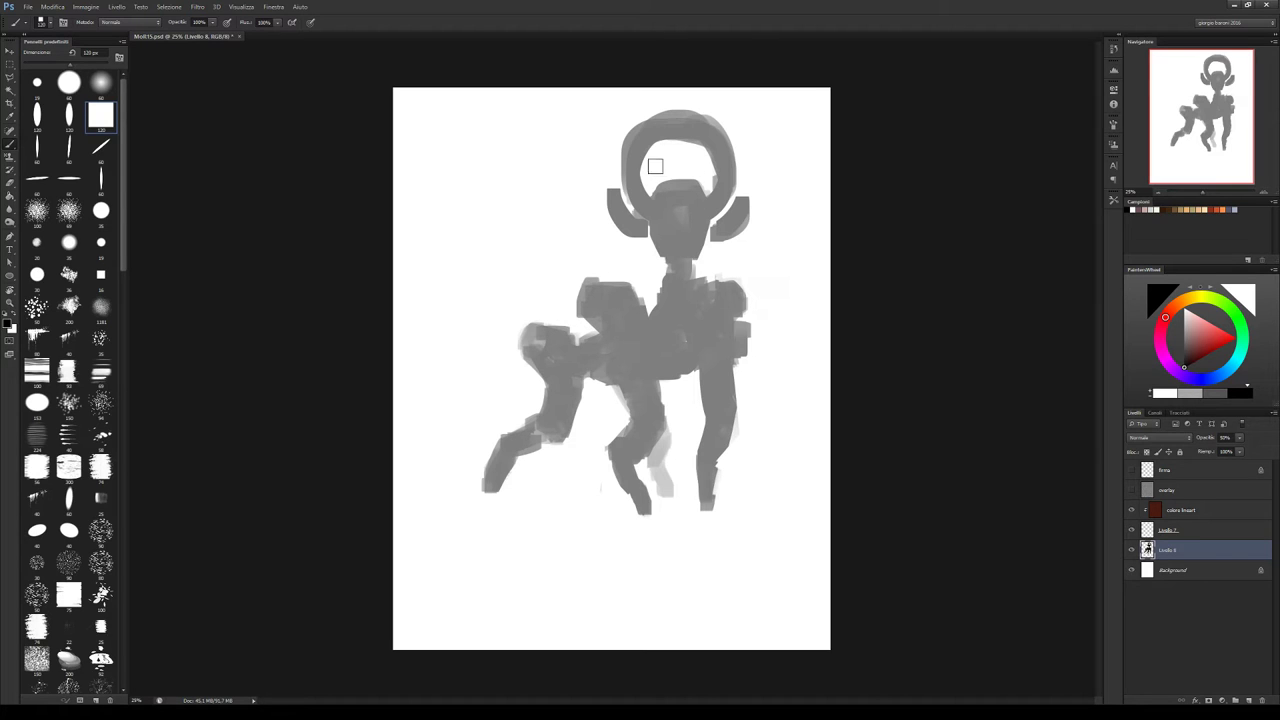
{"action": "key", "text": "e"}
{"action": "mouse_move", "coordinate": [650, 145]}
{"action": "left_mouse_down"}
{"action": "mouse_move", "coordinate": [706, 140]}
{"action": "mouse_move", "coordinate": [686, 134]}
{"action": "mouse_move", "coordinate": [718, 157]}
{"action": "mouse_move", "coordinate": [701, 142]}
{"action": "mouse_move", "coordinate": [710, 187]}
{"action": "mouse_move", "coordinate": [696, 133]}
{"action": "left_mouse_up"}
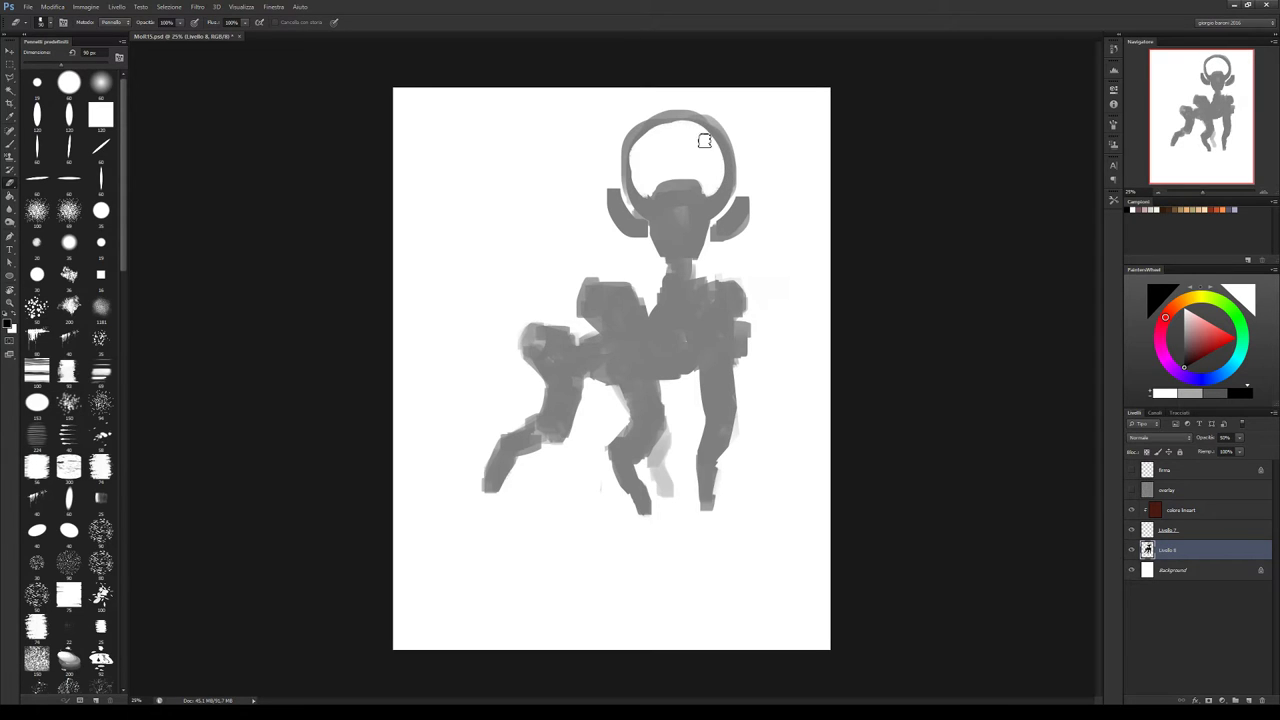
{"action": "left_click_drag", "start_coordinate": [652, 188], "coordinate": [714, 191]}
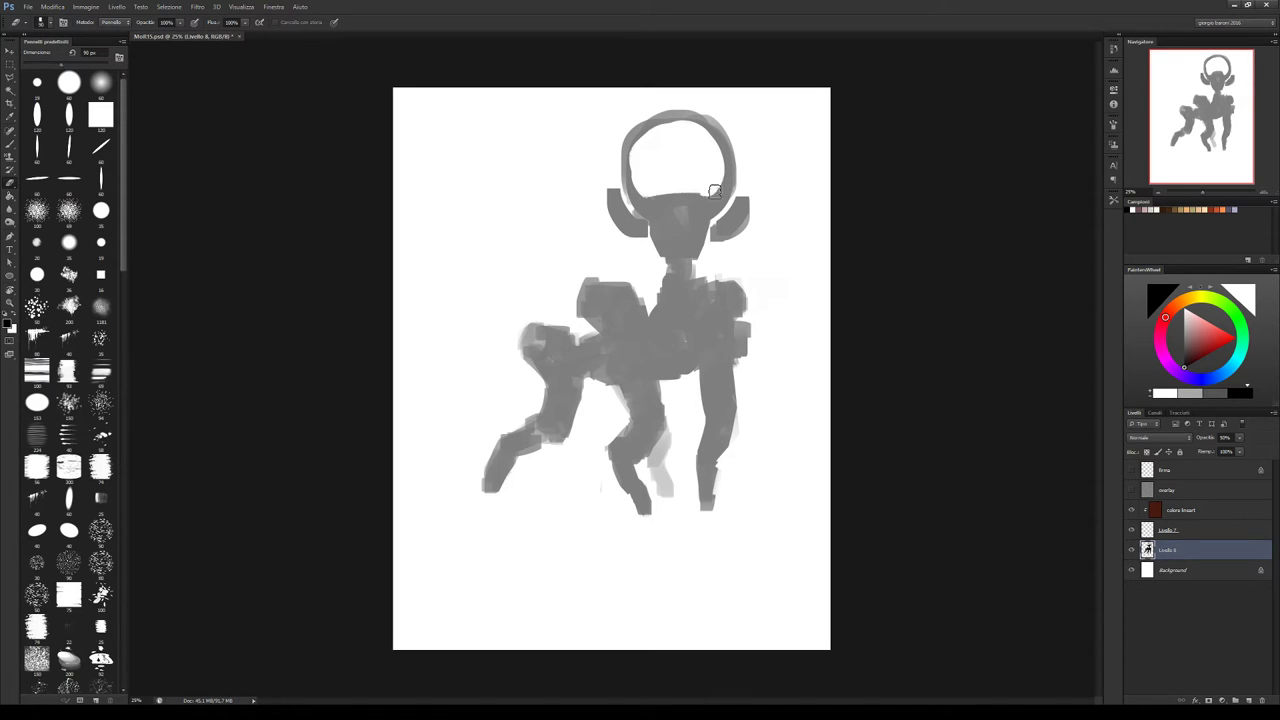
{"action": "key", "text": "b"}
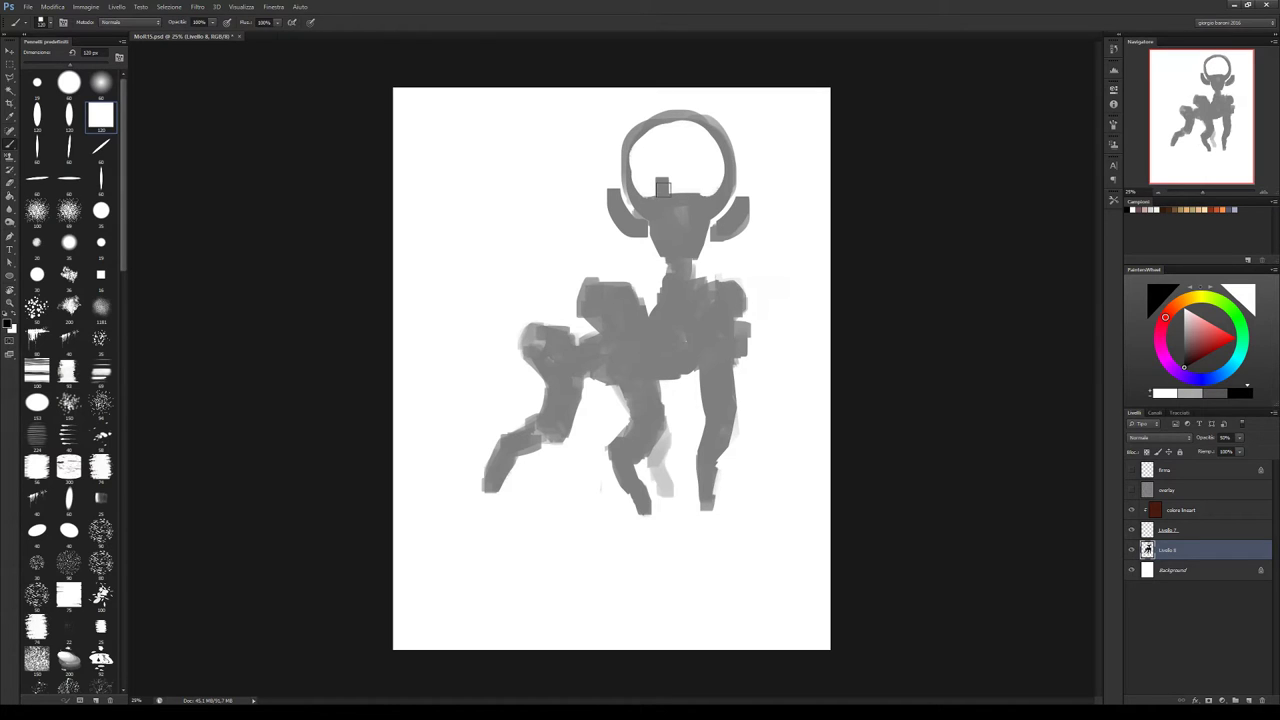
{"action": "mouse_move", "coordinate": [682, 198]}
{"action": "left_mouse_down"}
{"action": "mouse_move", "coordinate": [697, 200]}
{"action": "mouse_move", "coordinate": [694, 189]}
{"action": "mouse_move", "coordinate": [698, 202]}
{"action": "left_mouse_up"}
Clean up the horn edges, the head's jagged top, the ring's outer edge and the left horn gap
{"action": "key", "text": "e"}
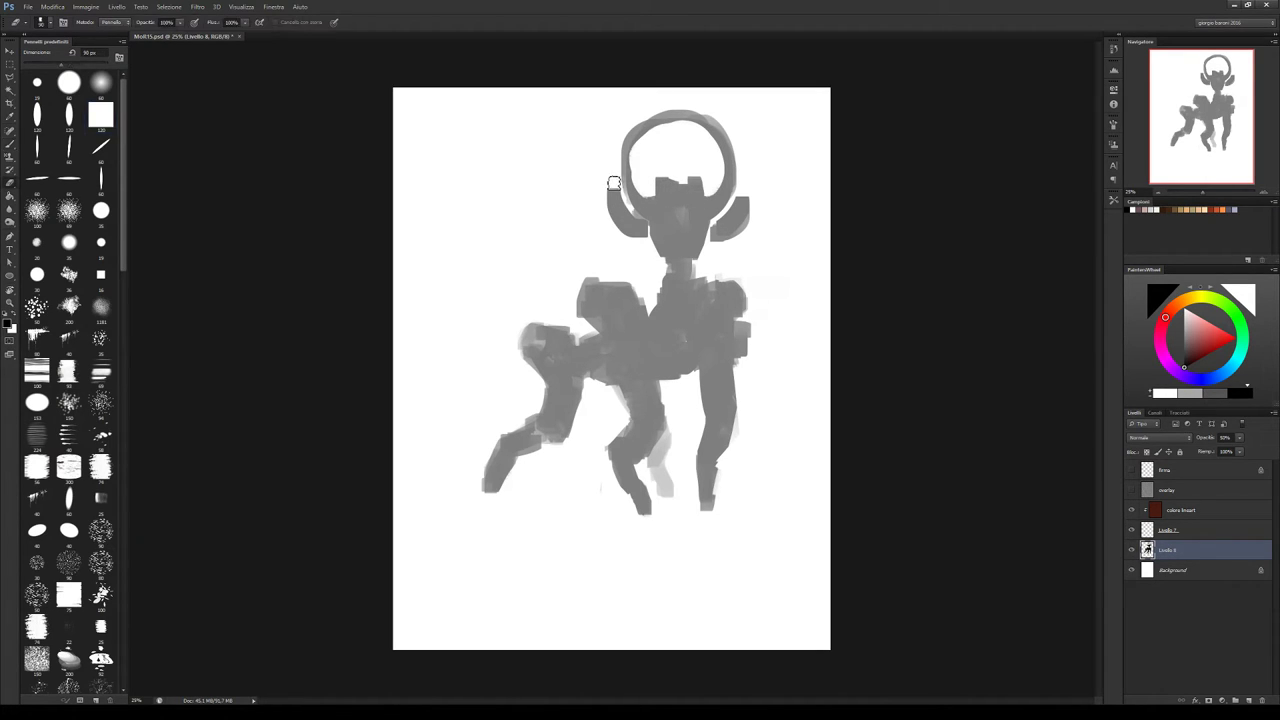
{"action": "mouse_move", "coordinate": [729, 234]}
{"action": "left_mouse_down"}
{"action": "mouse_move", "coordinate": [636, 245]}
{"action": "mouse_move", "coordinate": [645, 237]}
{"action": "mouse_move", "coordinate": [603, 192]}
{"action": "mouse_move", "coordinate": [626, 244]}
{"action": "mouse_move", "coordinate": [749, 235]}
{"action": "mouse_move", "coordinate": [722, 246]}
{"action": "mouse_move", "coordinate": [758, 200]}
{"action": "mouse_move", "coordinate": [722, 234]}
{"action": "left_mouse_up"}
{"action": "left_click_drag", "start_coordinate": [610, 210], "coordinate": [632, 246]}
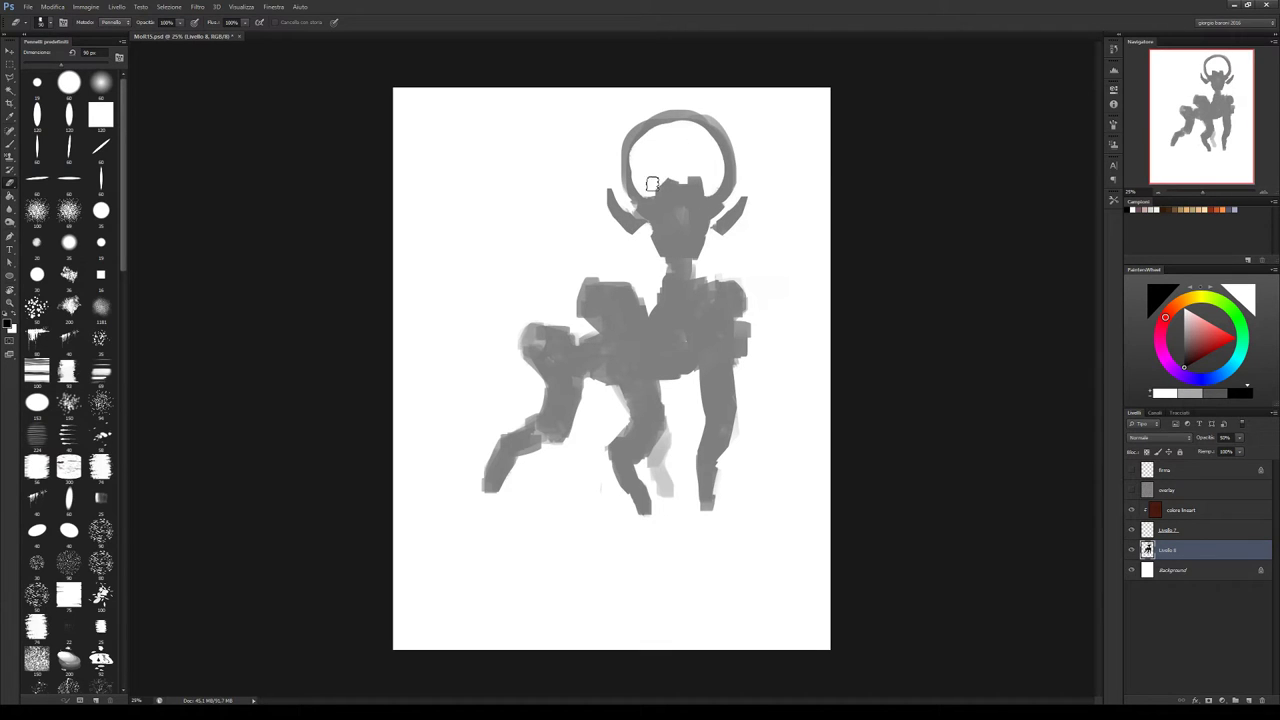
{"action": "left_click_drag", "start_coordinate": [652, 185], "coordinate": [689, 189]}
{"action": "mouse_move", "coordinate": [667, 111]}
{"action": "left_mouse_down"}
{"action": "mouse_move", "coordinate": [740, 140]}
{"action": "mouse_move", "coordinate": [726, 129]}
{"action": "mouse_move", "coordinate": [734, 197]}
{"action": "left_mouse_up"}
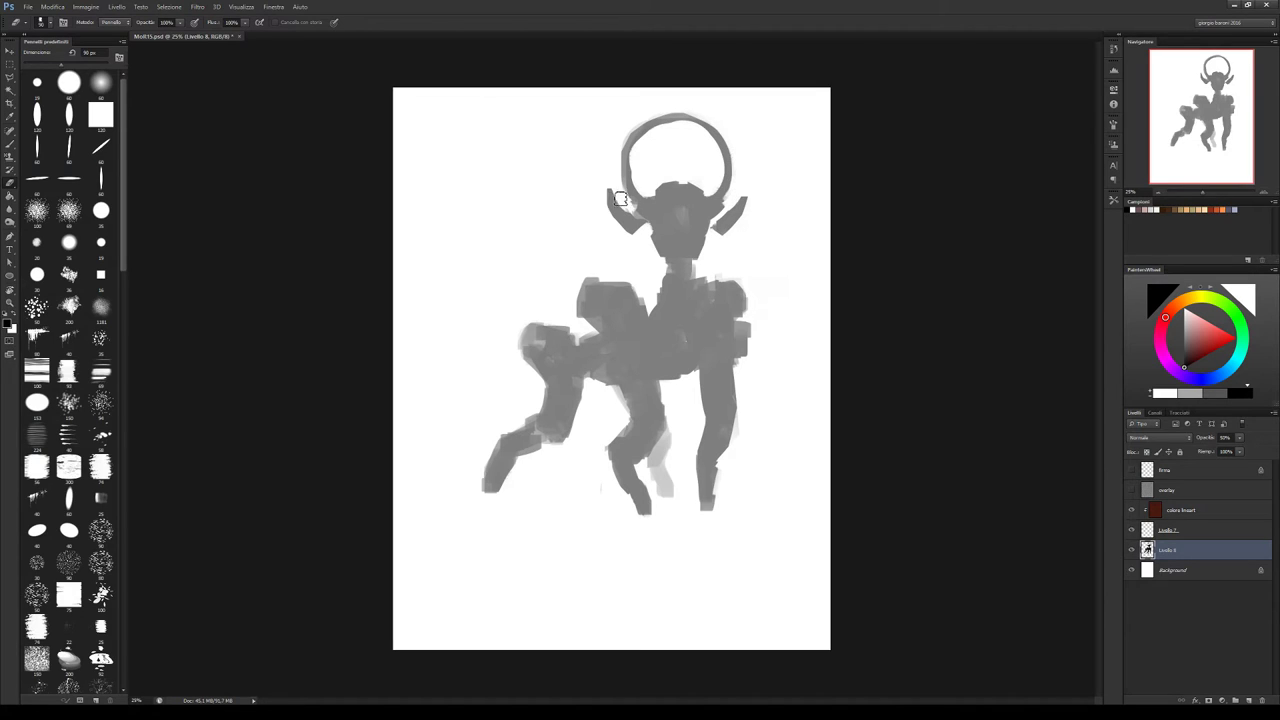
{"action": "mouse_move", "coordinate": [620, 199]}
{"action": "left_mouse_down"}
{"action": "mouse_move", "coordinate": [723, 227]}
{"action": "mouse_move", "coordinate": [747, 213]}
{"action": "mouse_move", "coordinate": [732, 198]}
{"action": "mouse_move", "coordinate": [638, 208]}
{"action": "left_mouse_up"}
Fill between the head and right horn, smooth the right leg edge, and flip the canvas horizontally
{"action": "key", "text": "b"}
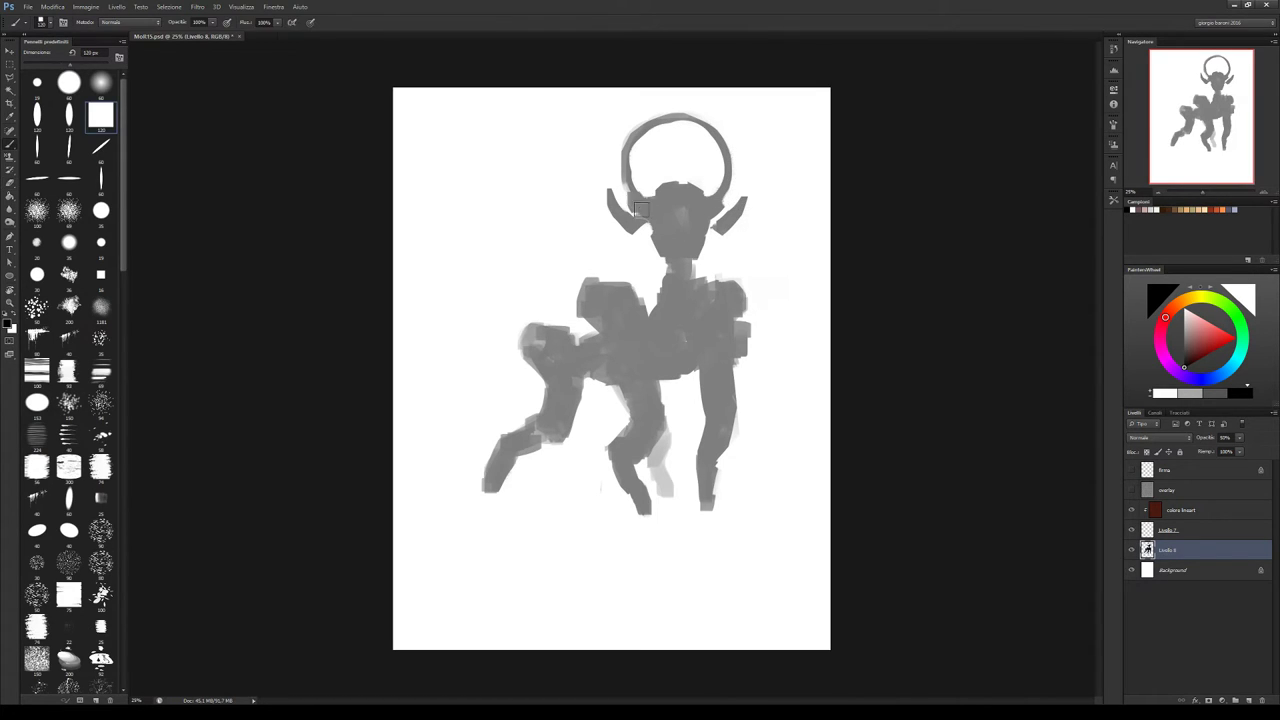
{"action": "left_click_drag", "start_coordinate": [714, 199], "coordinate": [710, 209]}
{"action": "key", "text": "e"}
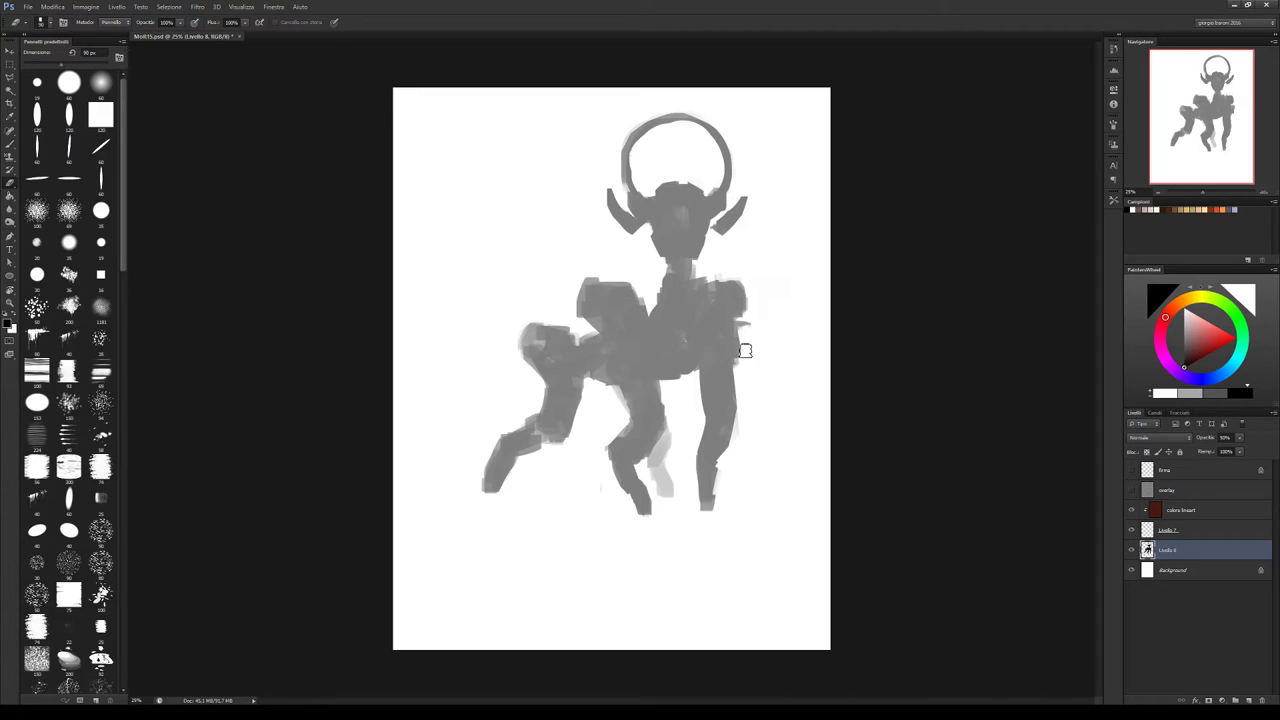
{"action": "mouse_move", "coordinate": [745, 350]}
{"action": "left_mouse_down"}
{"action": "mouse_move", "coordinate": [737, 337]}
{"action": "mouse_move", "coordinate": [744, 430]}
{"action": "left_mouse_up"}
{"action": "key", "text": "ctrl+shift+h"}
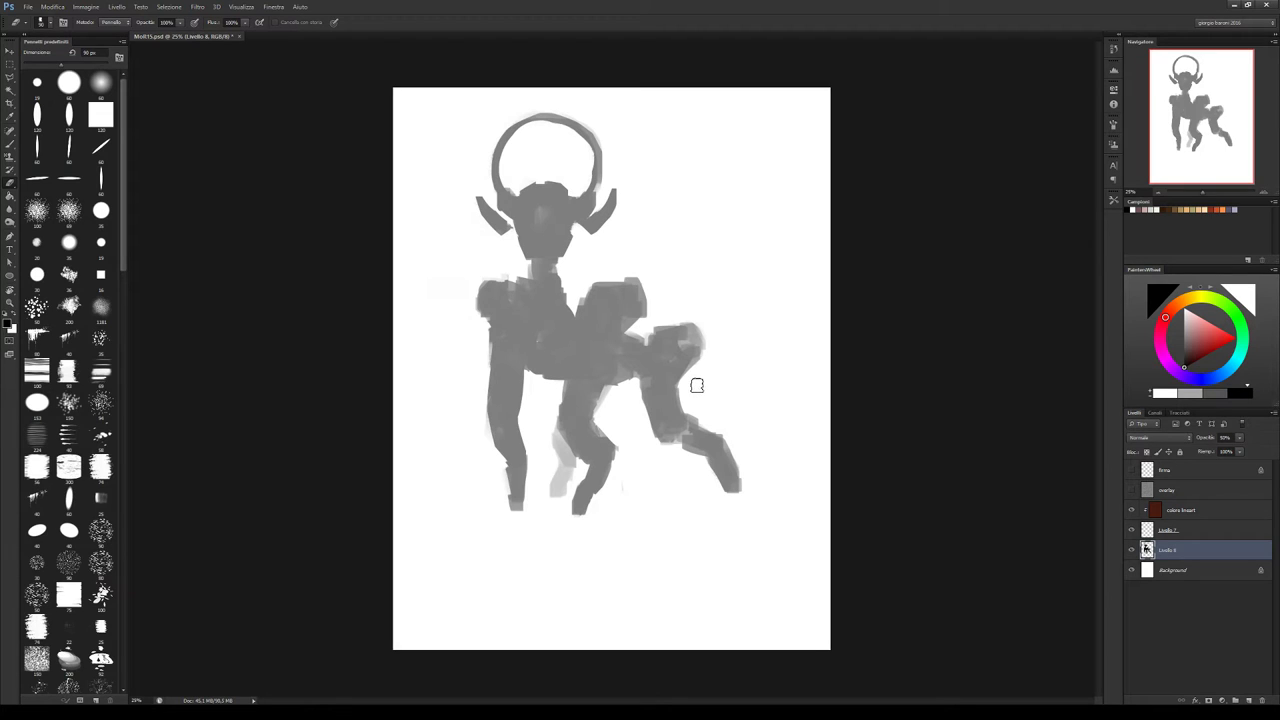
Lasso the head and its ring and nudge them to the left
{"action": "key", "text": "l"}
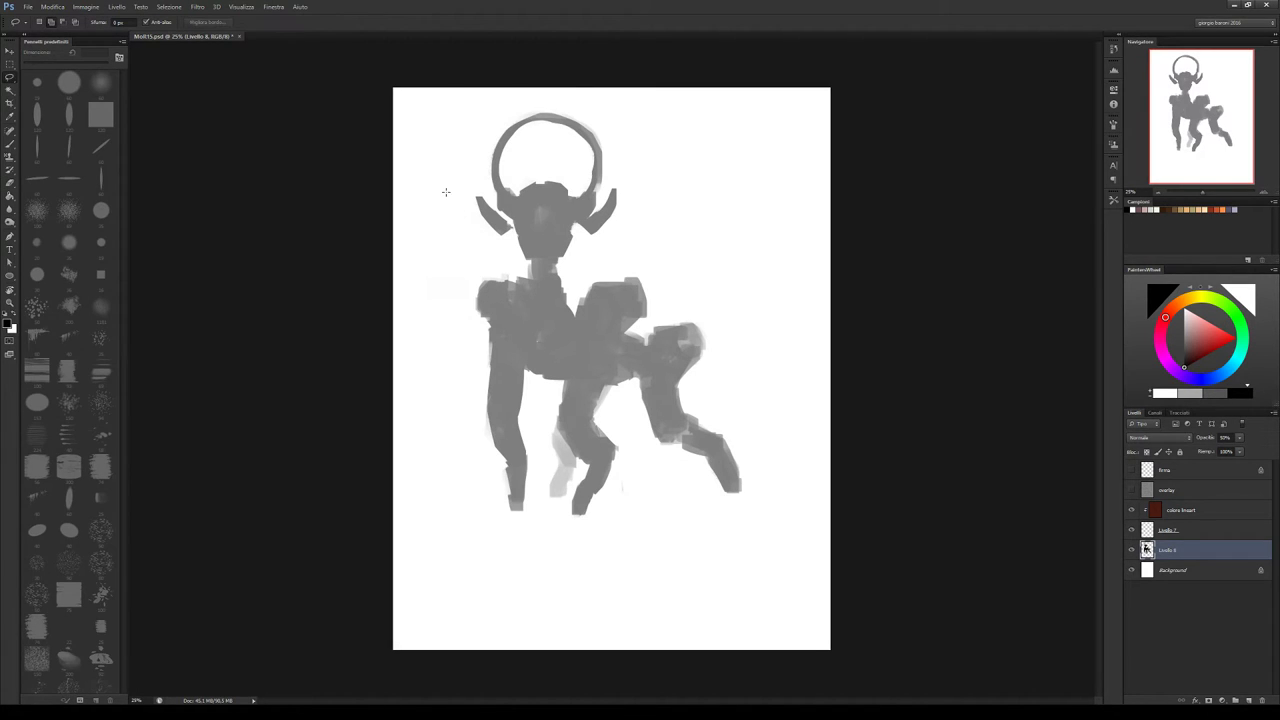
{"action": "left_click_drag", "start_coordinate": [459, 131], "coordinate": [465, 229]}
{"action": "mouse_move", "coordinate": [536, 270]}
{"action": "left_mouse_down"}
{"action": "mouse_move", "coordinate": [640, 95]}
{"action": "mouse_move", "coordinate": [457, 140]}
{"action": "left_mouse_up"}
{"action": "key", "text": "v"}
{"action": "key", "text": "shift+Left"}
{"action": "key", "text": "shift+Left"}
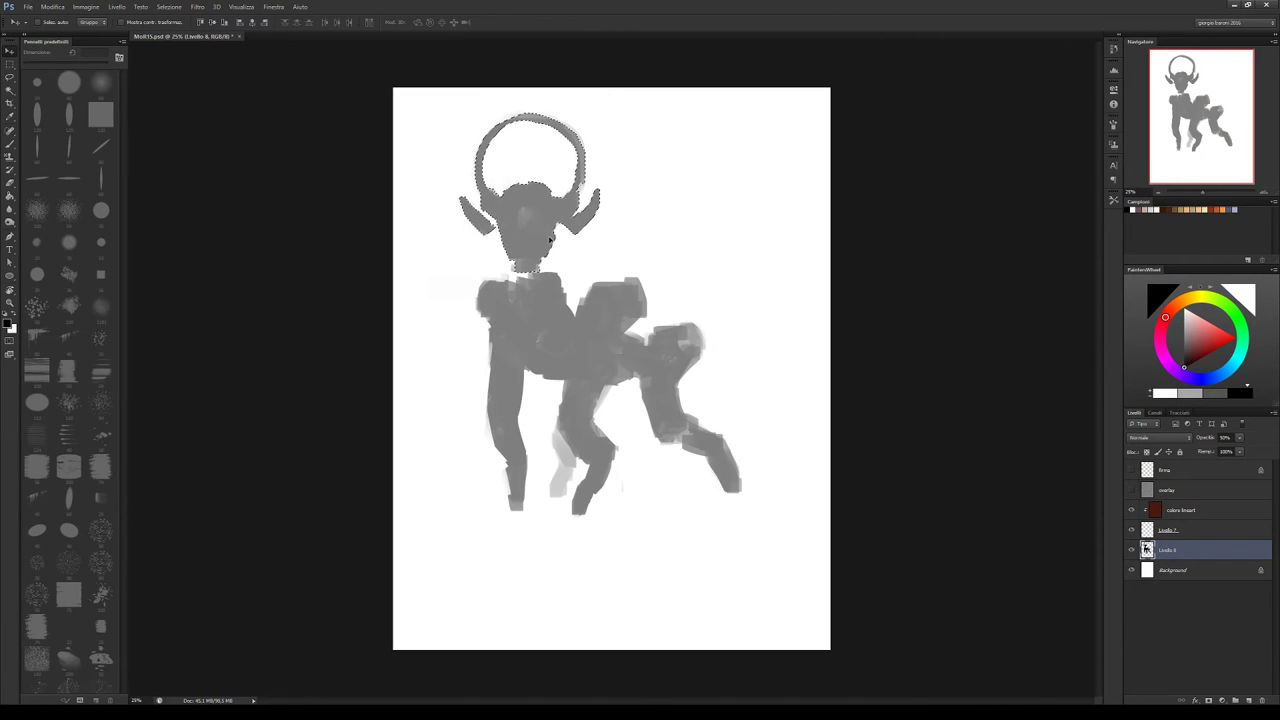
{"action": "key", "text": "ctrl+d"}
{"action": "key", "text": "b"}
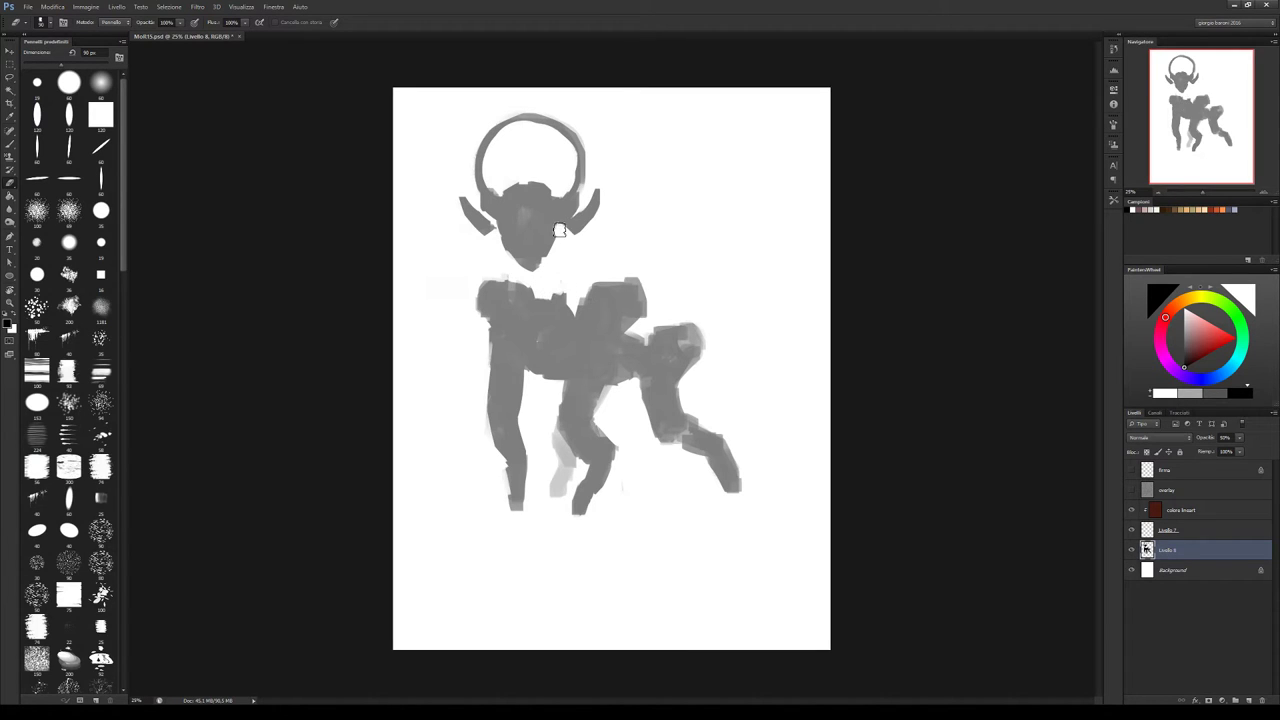
Paint a jaw block under the head, then erase both horns and lighten the ring's inner edge
{"action": "key", "text": "b"}
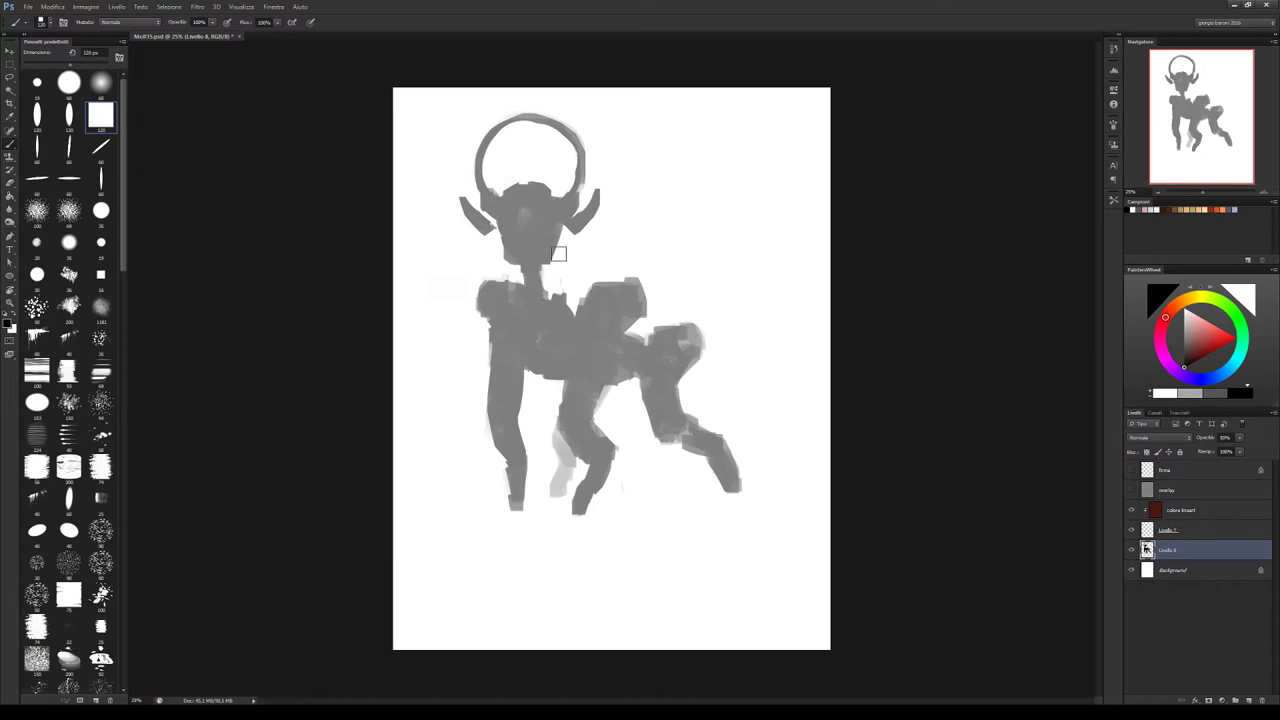
{"action": "left_click_drag", "start_coordinate": [558, 254], "coordinate": [515, 254]}
{"action": "mouse_move", "coordinate": [512, 257]}
{"action": "left_mouse_down"}
{"action": "mouse_move", "coordinate": [559, 235]}
{"action": "mouse_move", "coordinate": [557, 253]}
{"action": "mouse_move", "coordinate": [541, 214]}
{"action": "left_mouse_up"}
{"action": "key", "text": "e"}
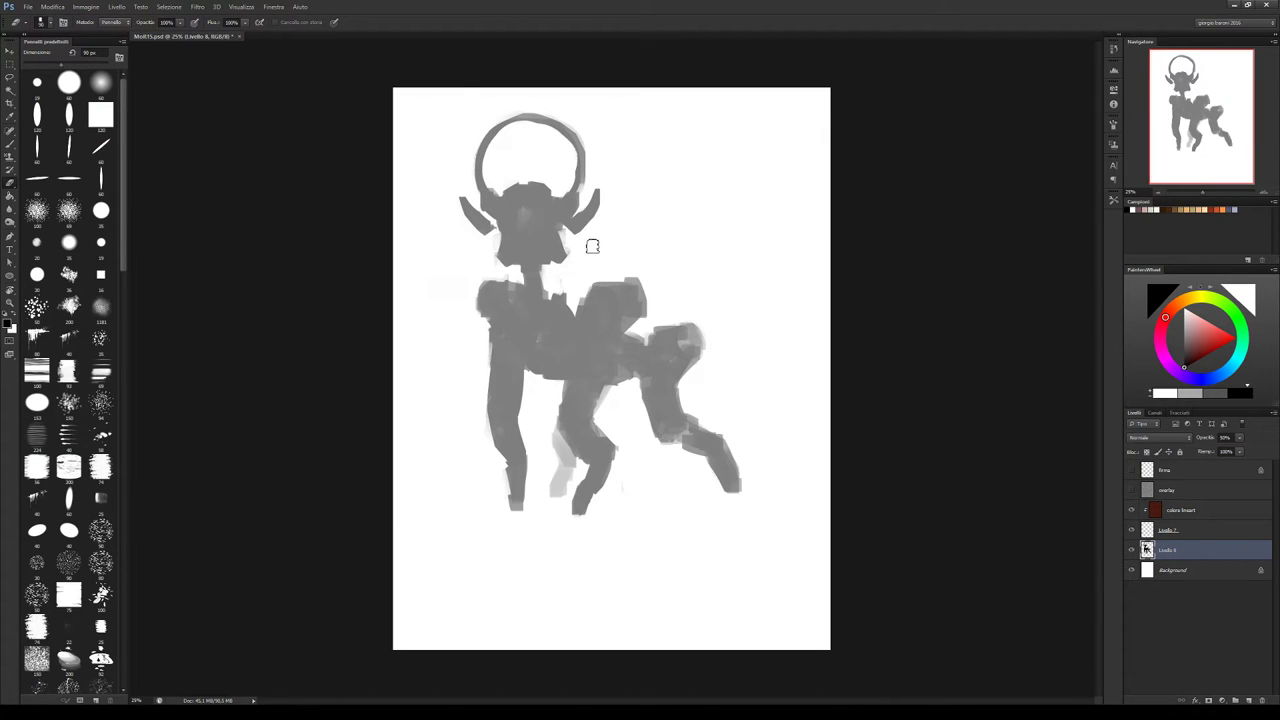
{"action": "mouse_move", "coordinate": [461, 196]}
{"action": "left_mouse_down"}
{"action": "mouse_move", "coordinate": [431, 79]}
{"action": "mouse_move", "coordinate": [493, 201]}
{"action": "mouse_move", "coordinate": [452, 181]}
{"action": "mouse_move", "coordinate": [482, 210]}
{"action": "left_mouse_up"}
{"action": "mouse_move", "coordinate": [615, 210]}
{"action": "left_mouse_down"}
{"action": "mouse_move", "coordinate": [577, 214]}
{"action": "mouse_move", "coordinate": [583, 226]}
{"action": "mouse_move", "coordinate": [572, 208]}
{"action": "left_mouse_up"}
{"action": "mouse_move", "coordinate": [490, 221]}
{"action": "left_mouse_down"}
{"action": "mouse_move", "coordinate": [503, 177]}
{"action": "mouse_move", "coordinate": [508, 200]}
{"action": "mouse_move", "coordinate": [504, 140]}
{"action": "left_mouse_up"}
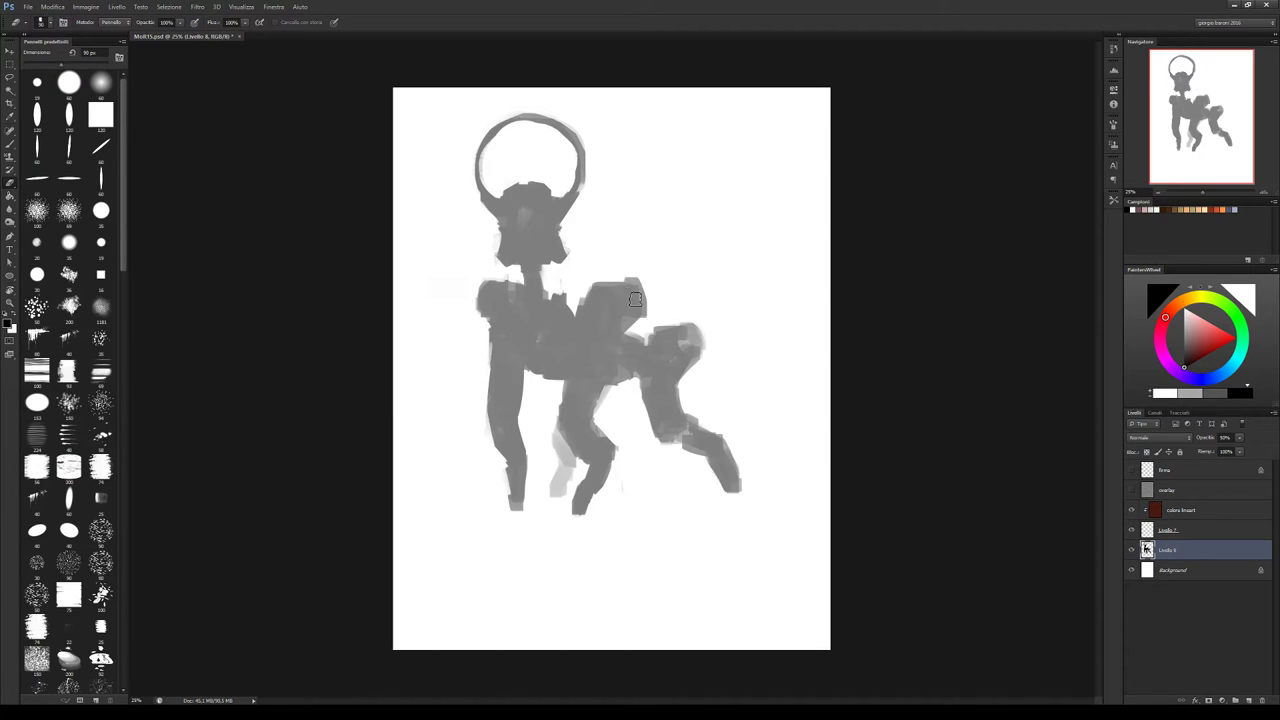
Paint pale joint caps on the shoulder and rear hip, and fill the left shoulder edge
{"action": "left_click_drag", "start_coordinate": [635, 300], "coordinate": [640, 284]}
{"action": "left_click_drag", "start_coordinate": [684, 334], "coordinate": [694, 347]}
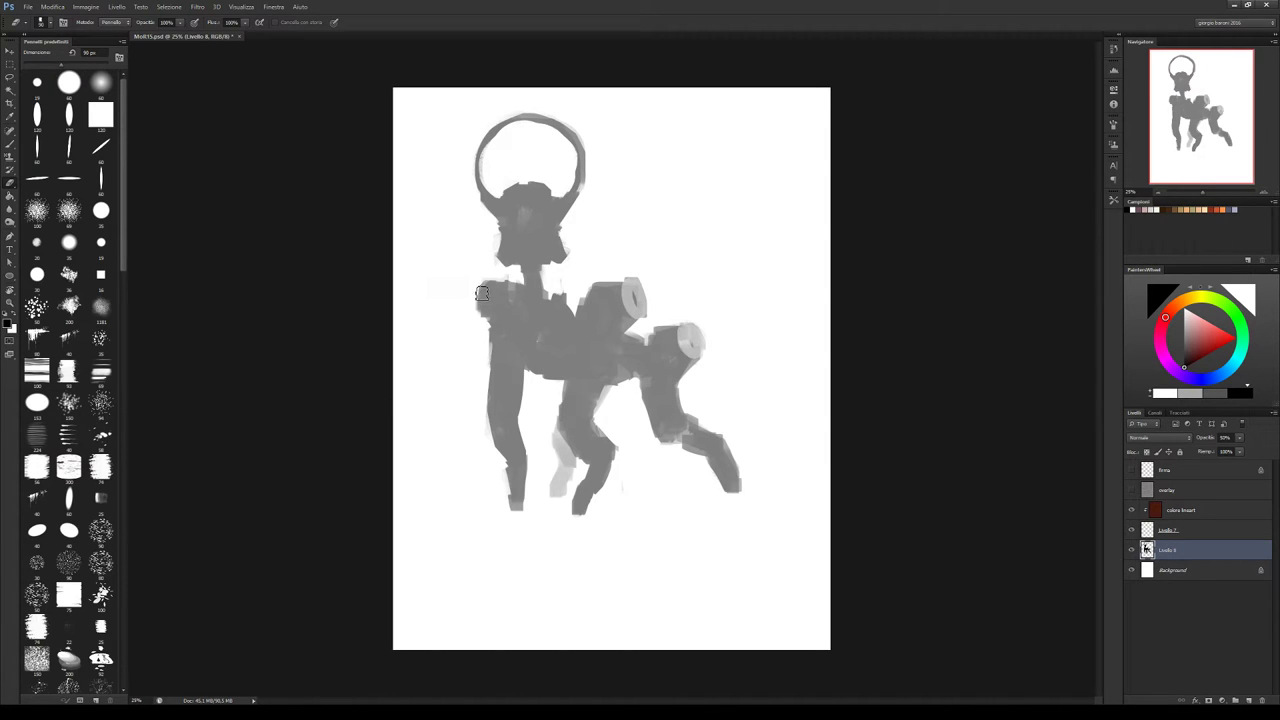
{"action": "left_click_drag", "start_coordinate": [482, 293], "coordinate": [530, 322]}
{"action": "key", "text": "b"}
Select a rectangle around the whole head and delete it
{"action": "key", "text": "m"}
{"action": "left_click_drag", "start_coordinate": [492, 136], "coordinate": [599, 265]}
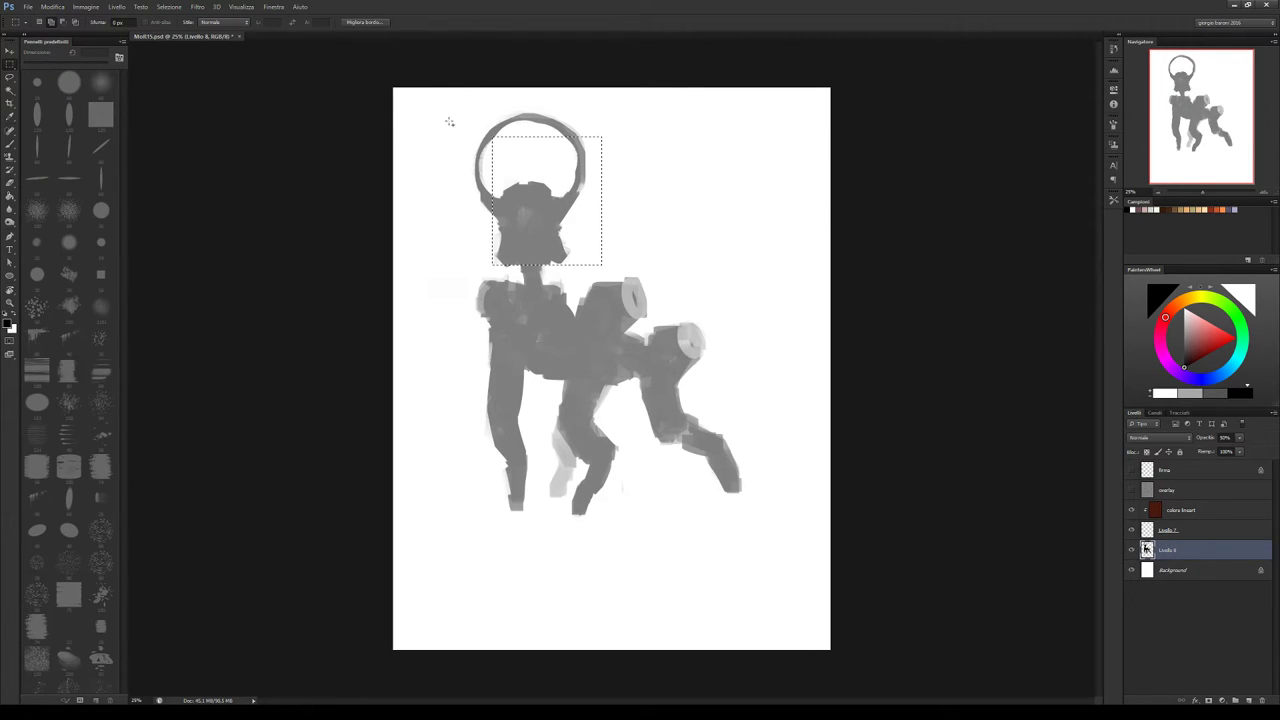
{"action": "left_click_drag", "start_coordinate": [446, 98], "coordinate": [616, 268]}
{"action": "key", "text": "Delete"}
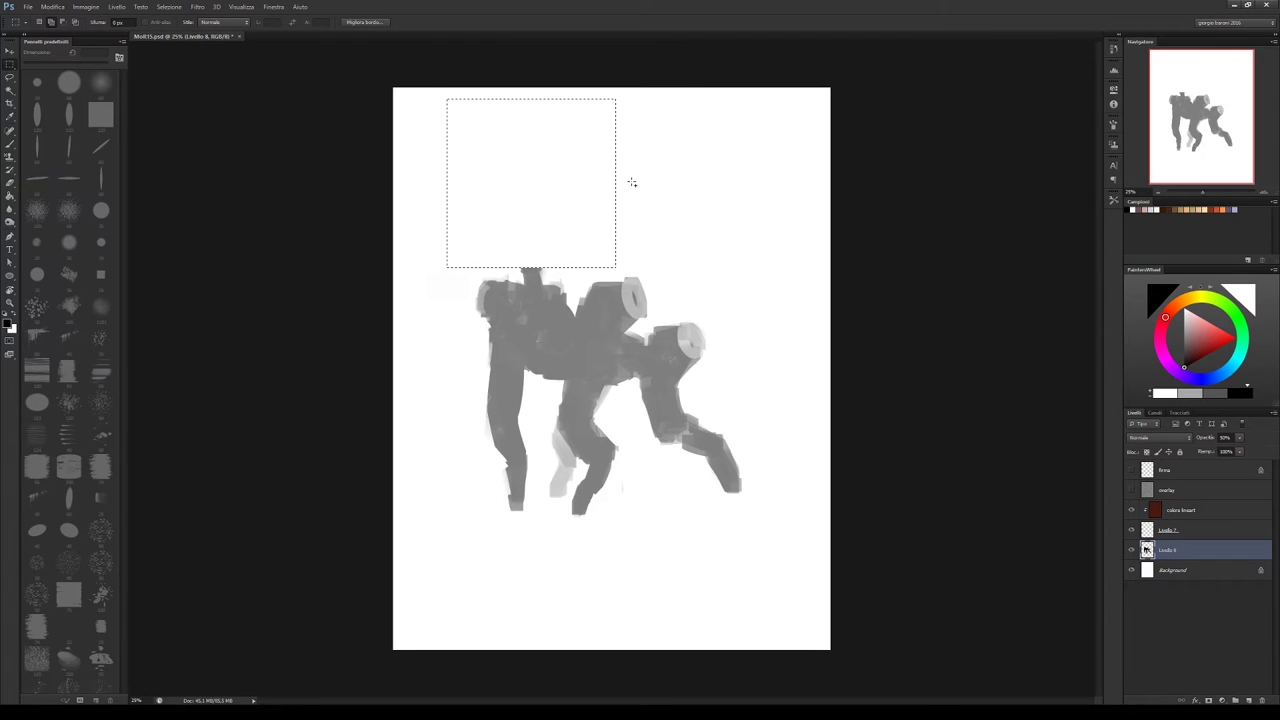
{"action": "key", "text": "ctrl+d"}
Undo the trial neck block and lower the mech figure about 60 px
{"action": "key", "text": "b"}
{"action": "mouse_move", "coordinate": [541, 291]}
{"action": "left_mouse_down"}
{"action": "mouse_move", "coordinate": [510, 261]}
{"action": "mouse_move", "coordinate": [545, 259]}
{"action": "mouse_move", "coordinate": [499, 247]}
{"action": "mouse_move", "coordinate": [579, 251]}
{"action": "left_mouse_up"}
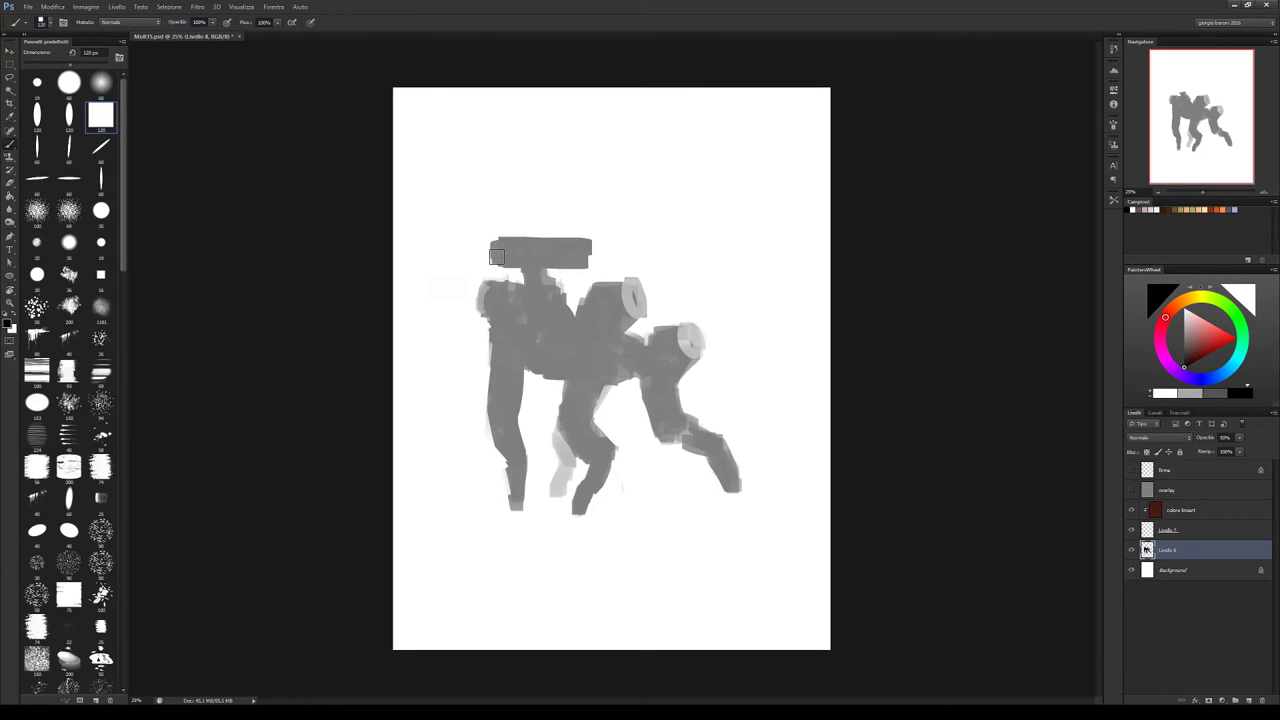
{"action": "key", "text": "ctrl+z"}
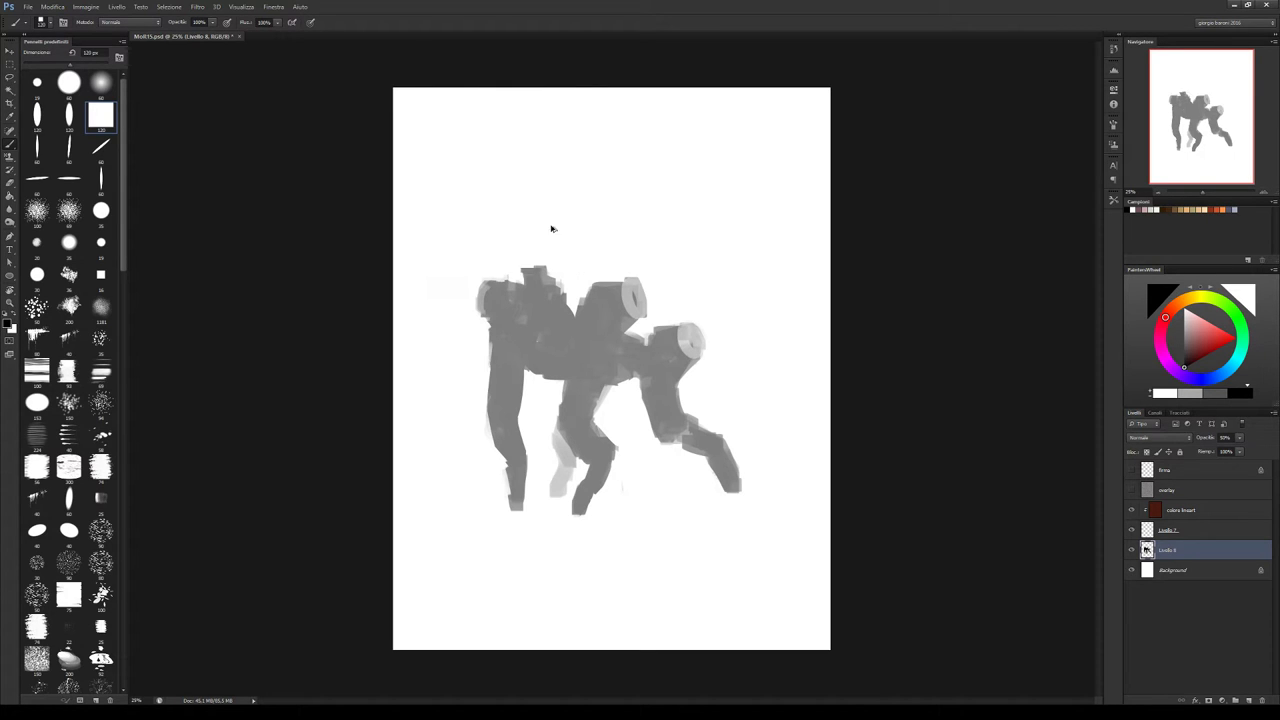
{"action": "key", "text": "v"}
{"action": "left_click_drag", "start_coordinate": [646, 340], "coordinate": [647, 402]}
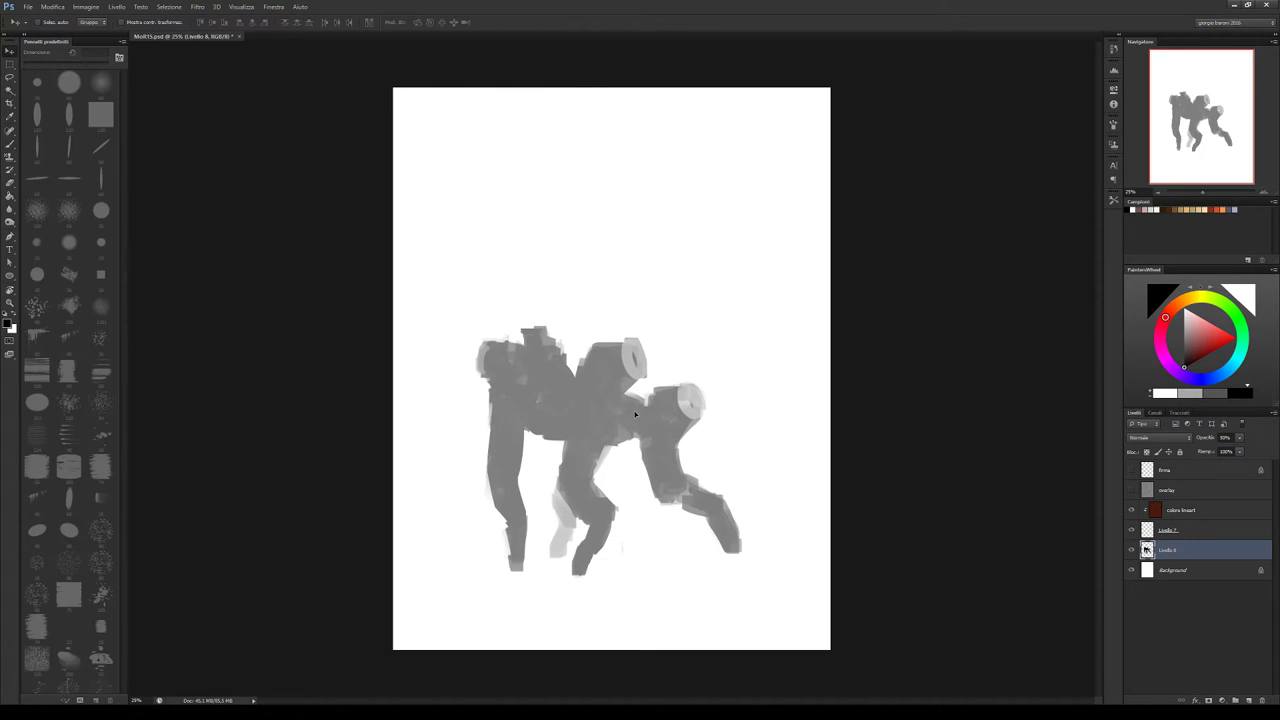
Paint a tall neck rising from the body and thicken the head bar's underside
{"action": "key", "text": "b"}
{"action": "mouse_move", "coordinate": [529, 294]}
{"action": "left_mouse_down"}
{"action": "mouse_move", "coordinate": [548, 328]}
{"action": "mouse_move", "coordinate": [506, 189]}
{"action": "mouse_move", "coordinate": [492, 188]}
{"action": "mouse_move", "coordinate": [504, 172]}
{"action": "mouse_move", "coordinate": [610, 188]}
{"action": "mouse_move", "coordinate": [470, 190]}
{"action": "mouse_move", "coordinate": [530, 195]}
{"action": "mouse_move", "coordinate": [515, 215]}
{"action": "mouse_move", "coordinate": [528, 232]}
{"action": "mouse_move", "coordinate": [514, 185]}
{"action": "left_mouse_up"}
{"action": "mouse_move", "coordinate": [440, 201]}
{"action": "left_mouse_down"}
{"action": "mouse_move", "coordinate": [598, 194]}
{"action": "mouse_move", "coordinate": [562, 207]}
{"action": "mouse_move", "coordinate": [449, 203]}
{"action": "mouse_move", "coordinate": [514, 214]}
{"action": "mouse_move", "coordinate": [516, 244]}
{"action": "left_mouse_up"}
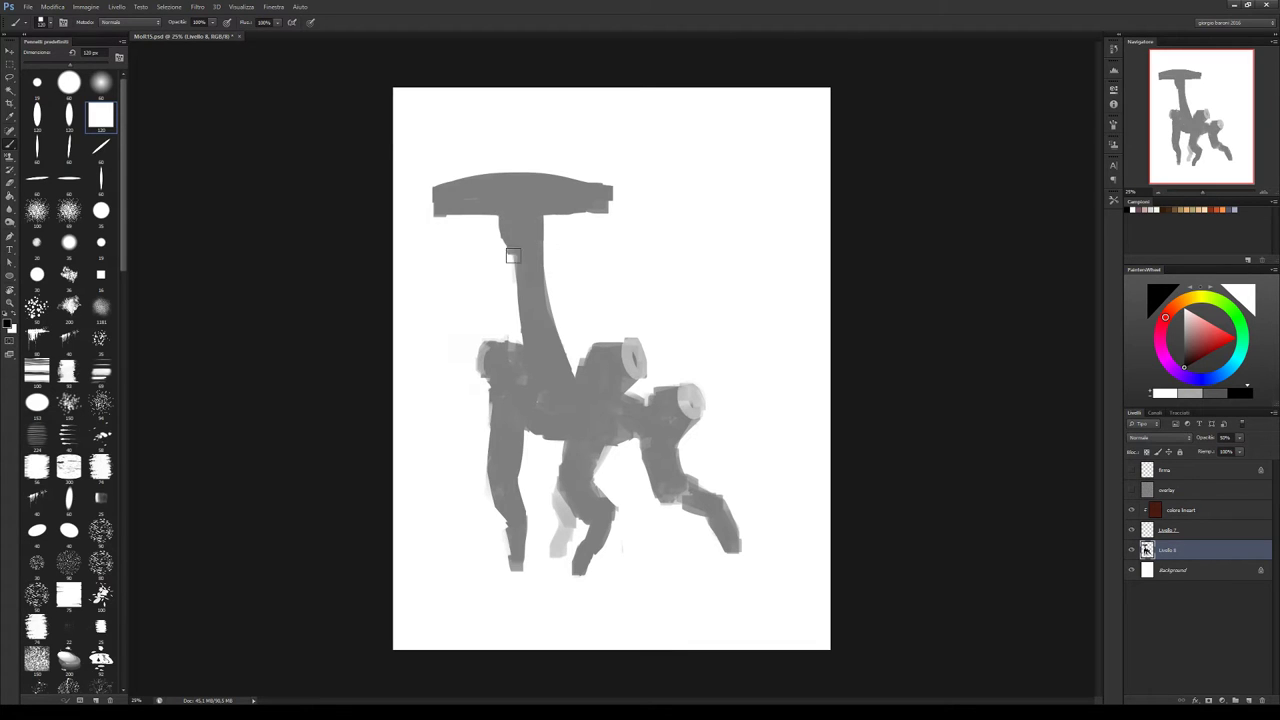
Notch the neck edges, trim the head bar's left part, and paint a rounded head top
{"action": "key", "text": "e"}
{"action": "left_click_drag", "start_coordinate": [519, 297], "coordinate": [522, 331]}
{"action": "left_click_drag", "start_coordinate": [547, 265], "coordinate": [549, 313]}
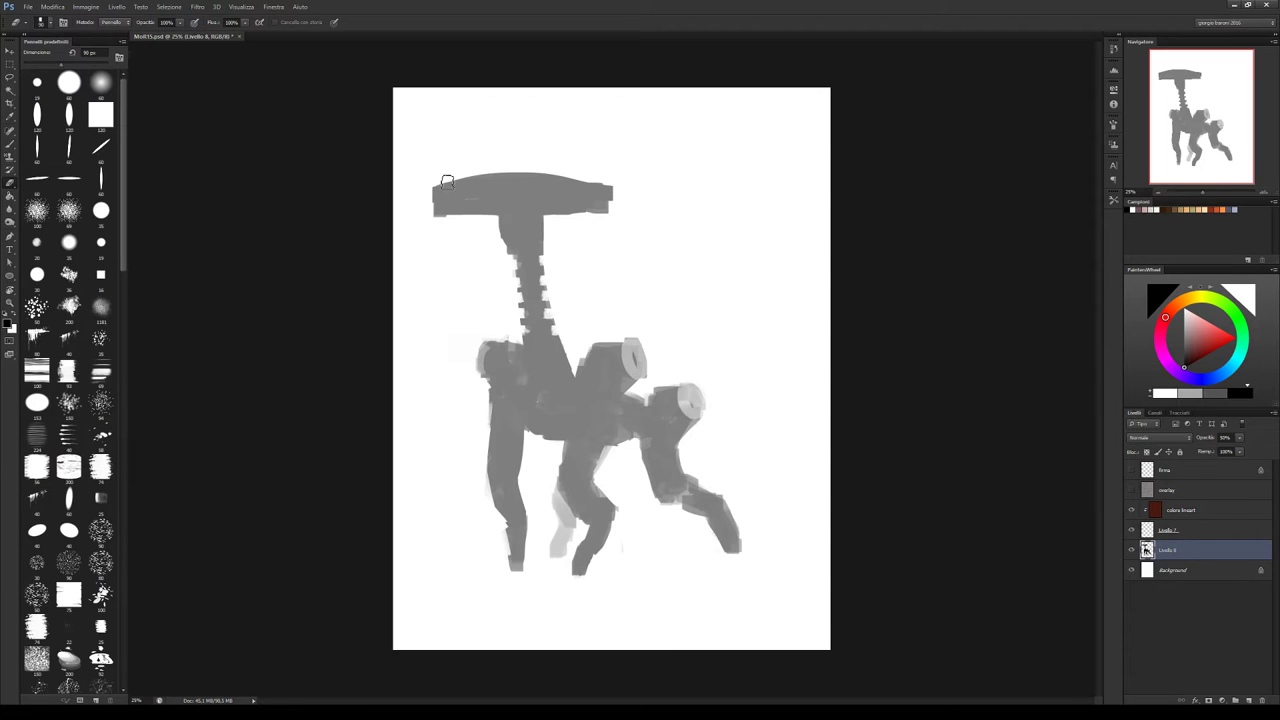
{"action": "mouse_move", "coordinate": [447, 182]}
{"action": "left_mouse_down"}
{"action": "mouse_move", "coordinate": [425, 220]}
{"action": "mouse_move", "coordinate": [473, 165]}
{"action": "mouse_move", "coordinate": [478, 227]}
{"action": "mouse_move", "coordinate": [456, 236]}
{"action": "mouse_move", "coordinate": [474, 174]}
{"action": "mouse_move", "coordinate": [448, 181]}
{"action": "mouse_move", "coordinate": [473, 231]}
{"action": "mouse_move", "coordinate": [498, 189]}
{"action": "mouse_move", "coordinate": [469, 234]}
{"action": "left_mouse_up"}
{"action": "key", "text": "b"}
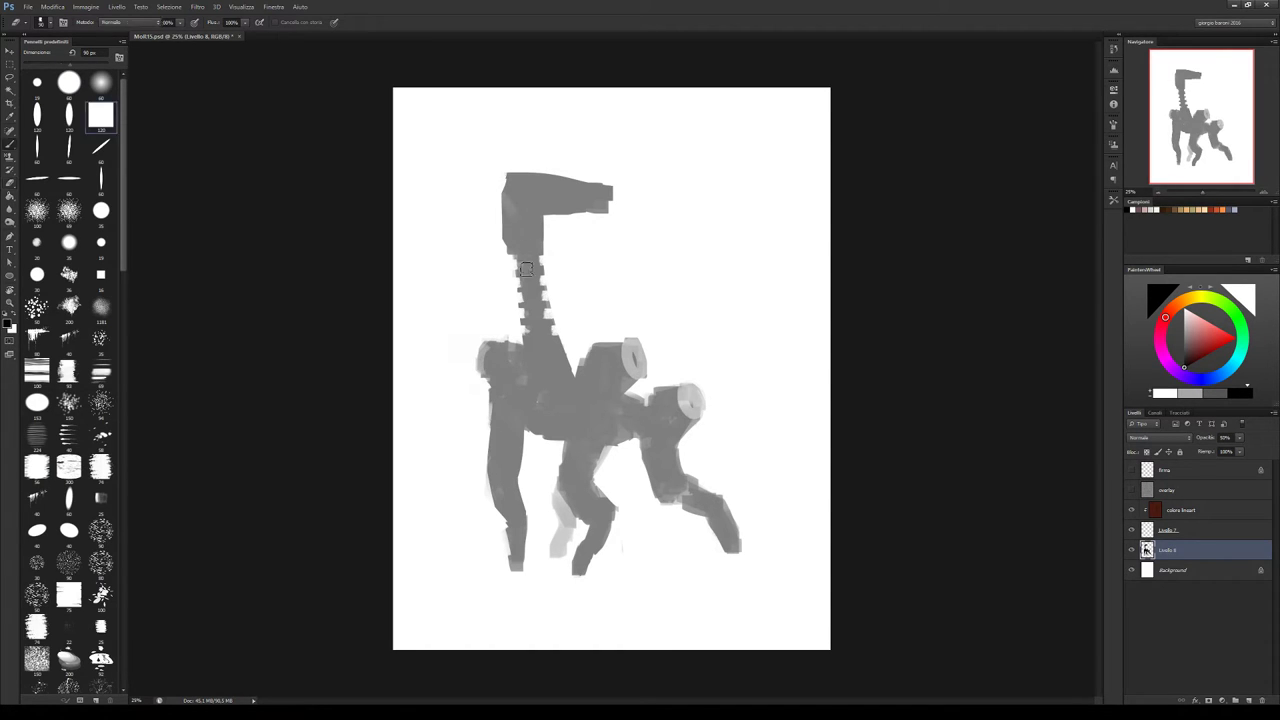
{"action": "mouse_move", "coordinate": [526, 270]}
{"action": "left_mouse_down"}
{"action": "mouse_move", "coordinate": [531, 322]}
{"action": "mouse_move", "coordinate": [545, 326]}
{"action": "left_mouse_up"}
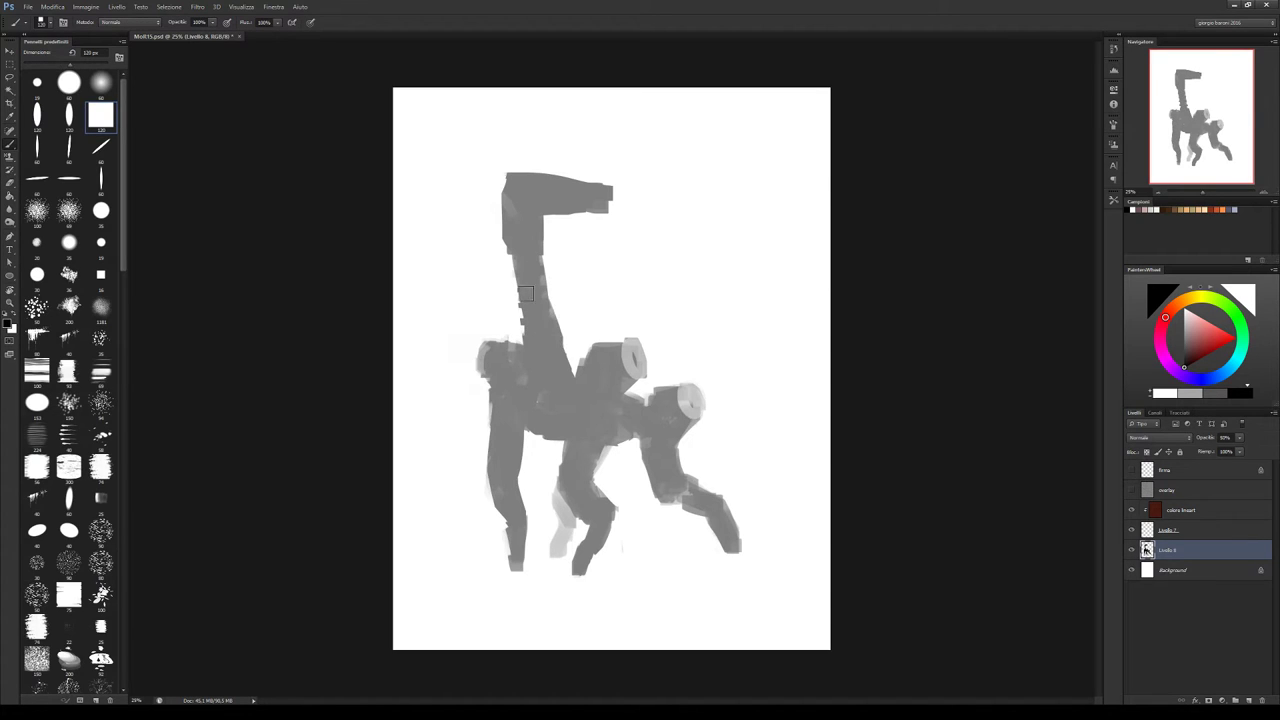
{"action": "mouse_move", "coordinate": [526, 180]}
{"action": "left_mouse_down"}
{"action": "mouse_move", "coordinate": [512, 158]}
{"action": "mouse_move", "coordinate": [568, 178]}
{"action": "mouse_move", "coordinate": [565, 165]}
{"action": "left_mouse_up"}
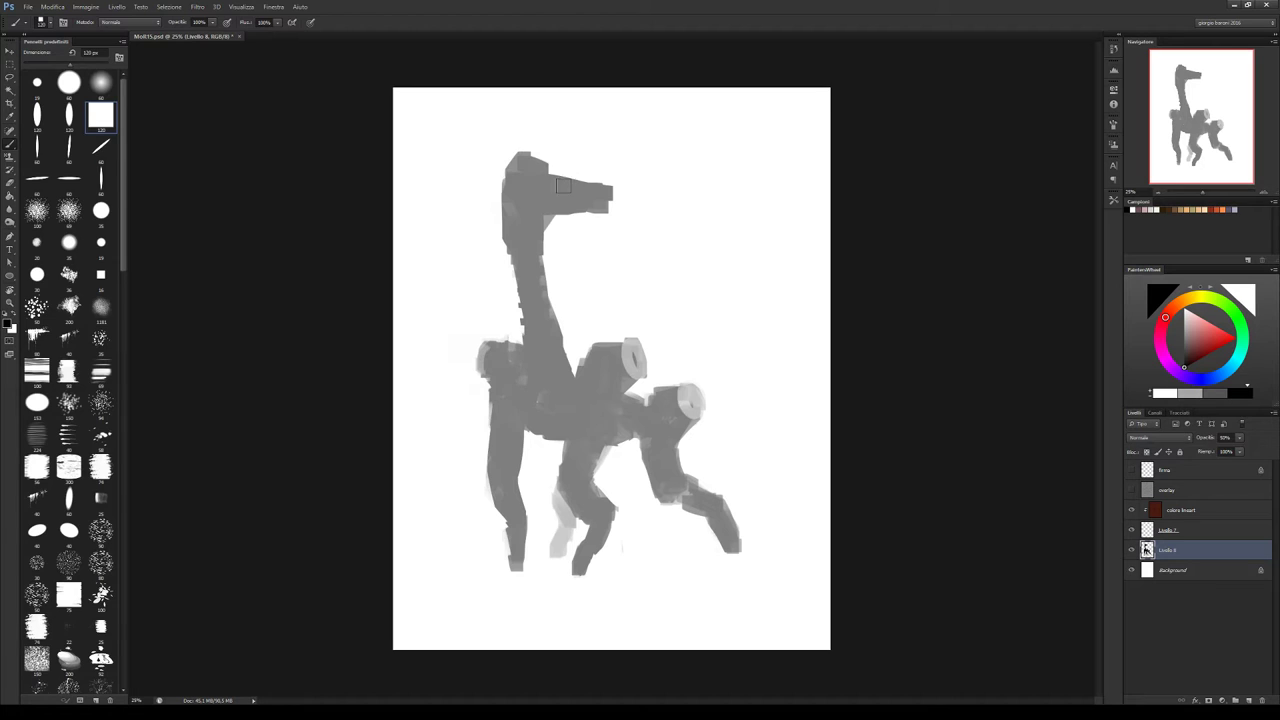
Lift the selected head about 30 px higher and shift the figure down the page
{"action": "key", "text": "m"}
{"action": "left_click_drag", "start_coordinate": [483, 135], "coordinate": [626, 248]}
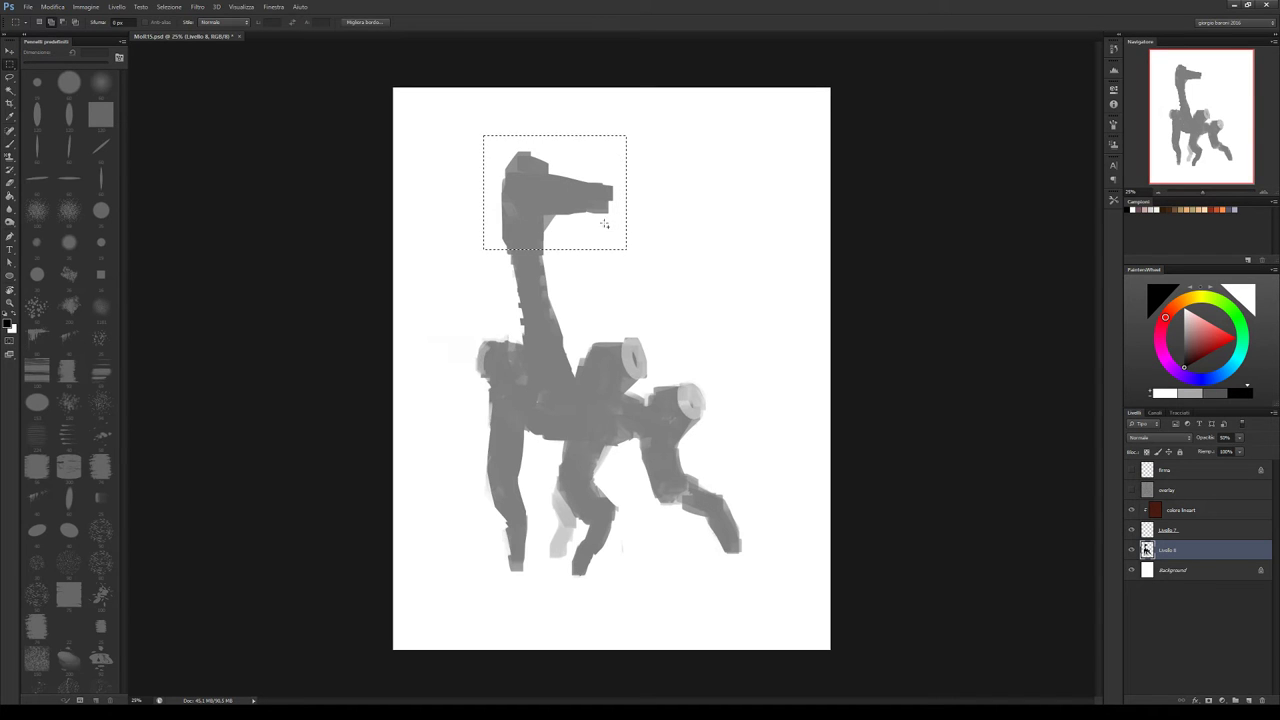
{"action": "key", "text": "v"}
{"action": "left_click_drag", "start_coordinate": [571, 188], "coordinate": [570, 158]}
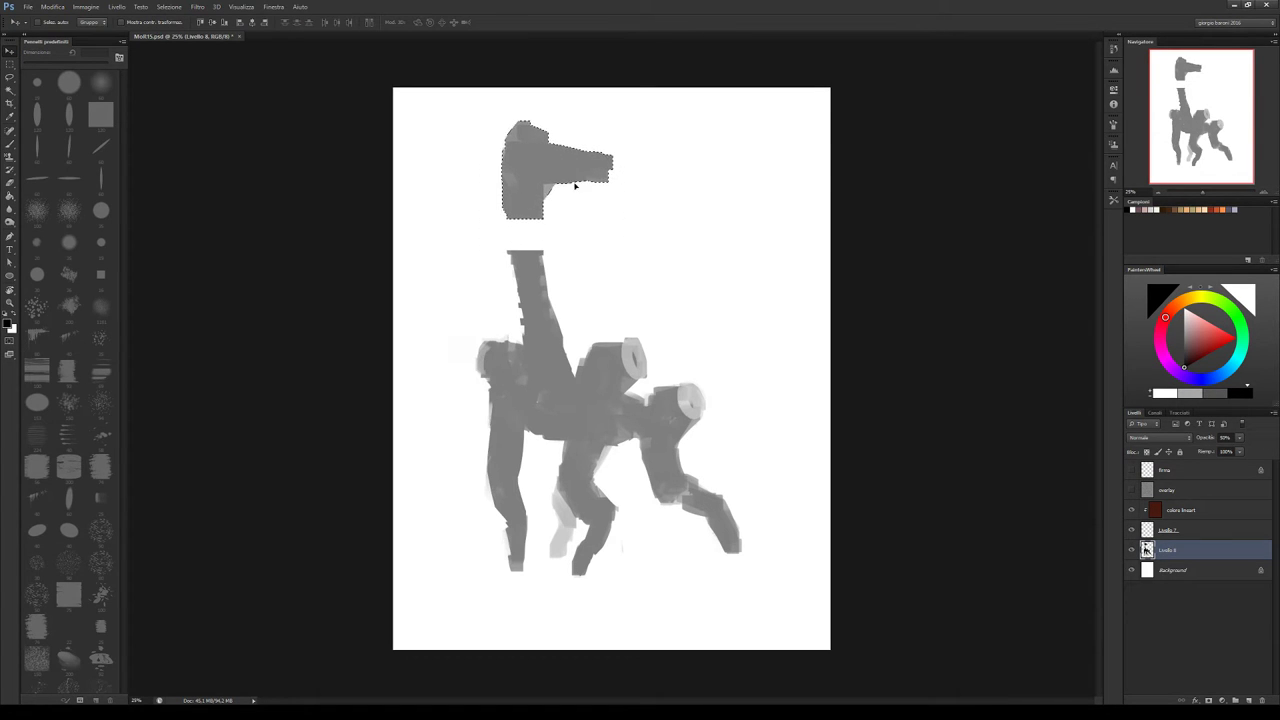
{"action": "key", "text": "ctrl+d"}
{"action": "mouse_move", "coordinate": [580, 213]}
{"action": "left_mouse_down"}
{"action": "mouse_move", "coordinate": [577, 240]}
{"action": "mouse_move", "coordinate": [589, 235]}
{"action": "mouse_move", "coordinate": [518, 275]}
{"action": "mouse_move", "coordinate": [529, 235]}
{"action": "mouse_move", "coordinate": [550, 372]}
{"action": "mouse_move", "coordinate": [524, 331]}
{"action": "left_mouse_up"}
Thicken the head top, erase its lower-right snout, and paint a horizontal ring stroke above
{"action": "key", "text": "b"}
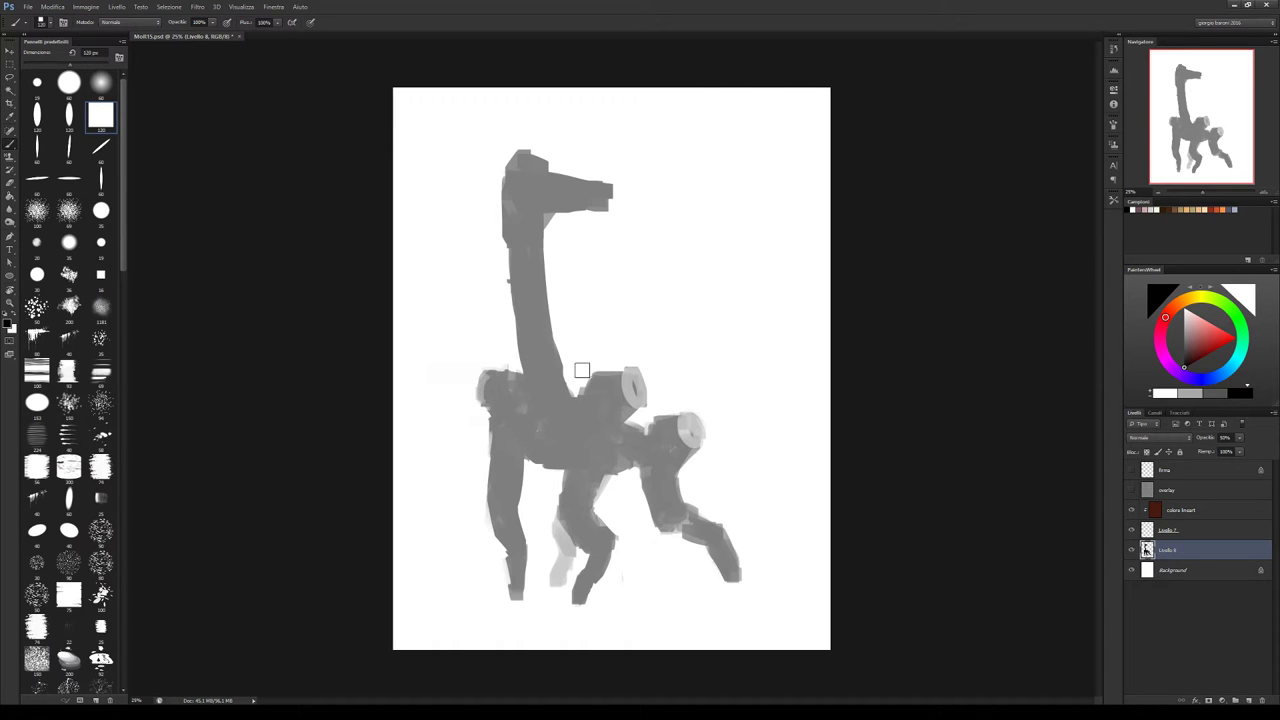
{"action": "left_click_drag", "start_coordinate": [580, 371], "coordinate": [597, 364]}
{"action": "key", "text": "ctrl+z"}
{"action": "mouse_move", "coordinate": [530, 160]}
{"action": "left_mouse_down"}
{"action": "mouse_move", "coordinate": [584, 164]}
{"action": "mouse_move", "coordinate": [560, 170]}
{"action": "left_mouse_up"}
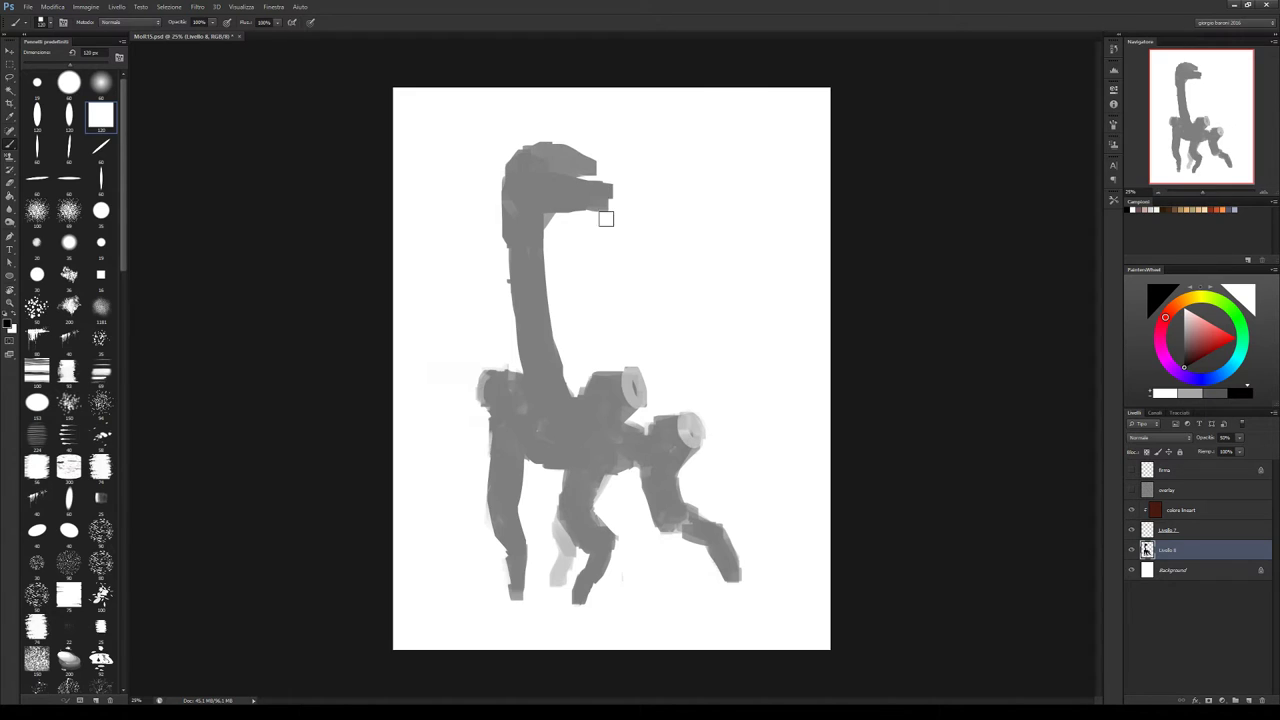
{"action": "key", "text": "e"}
{"action": "mouse_move", "coordinate": [603, 214]}
{"action": "left_mouse_down"}
{"action": "mouse_move", "coordinate": [623, 188]}
{"action": "mouse_move", "coordinate": [552, 207]}
{"action": "mouse_move", "coordinate": [554, 233]}
{"action": "mouse_move", "coordinate": [502, 243]}
{"action": "left_mouse_up"}
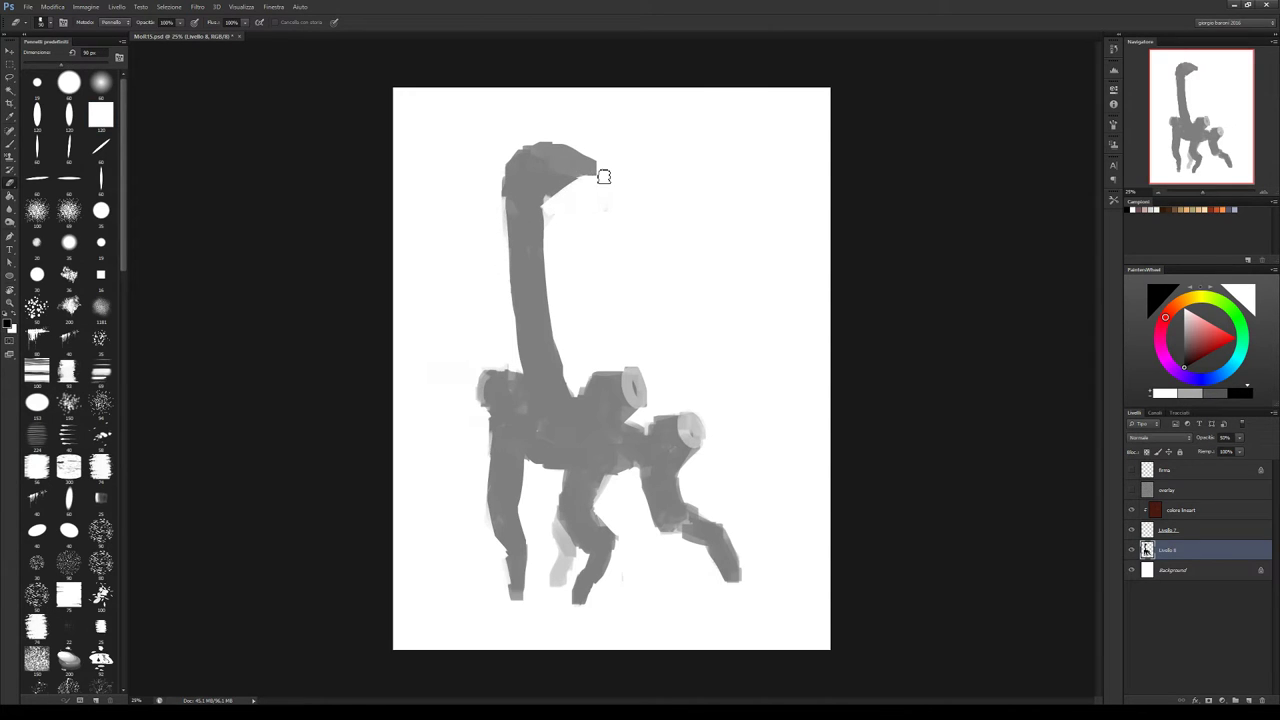
{"action": "key", "text": "b"}
{"action": "mouse_move", "coordinate": [477, 140]}
{"action": "left_mouse_down"}
{"action": "mouse_move", "coordinate": [541, 121]}
{"action": "mouse_move", "coordinate": [488, 142]}
{"action": "mouse_move", "coordinate": [596, 121]}
{"action": "mouse_move", "coordinate": [483, 149]}
{"action": "mouse_move", "coordinate": [580, 148]}
{"action": "mouse_move", "coordinate": [561, 153]}
{"action": "mouse_move", "coordinate": [625, 130]}
{"action": "mouse_move", "coordinate": [544, 122]}
{"action": "left_mouse_up"}
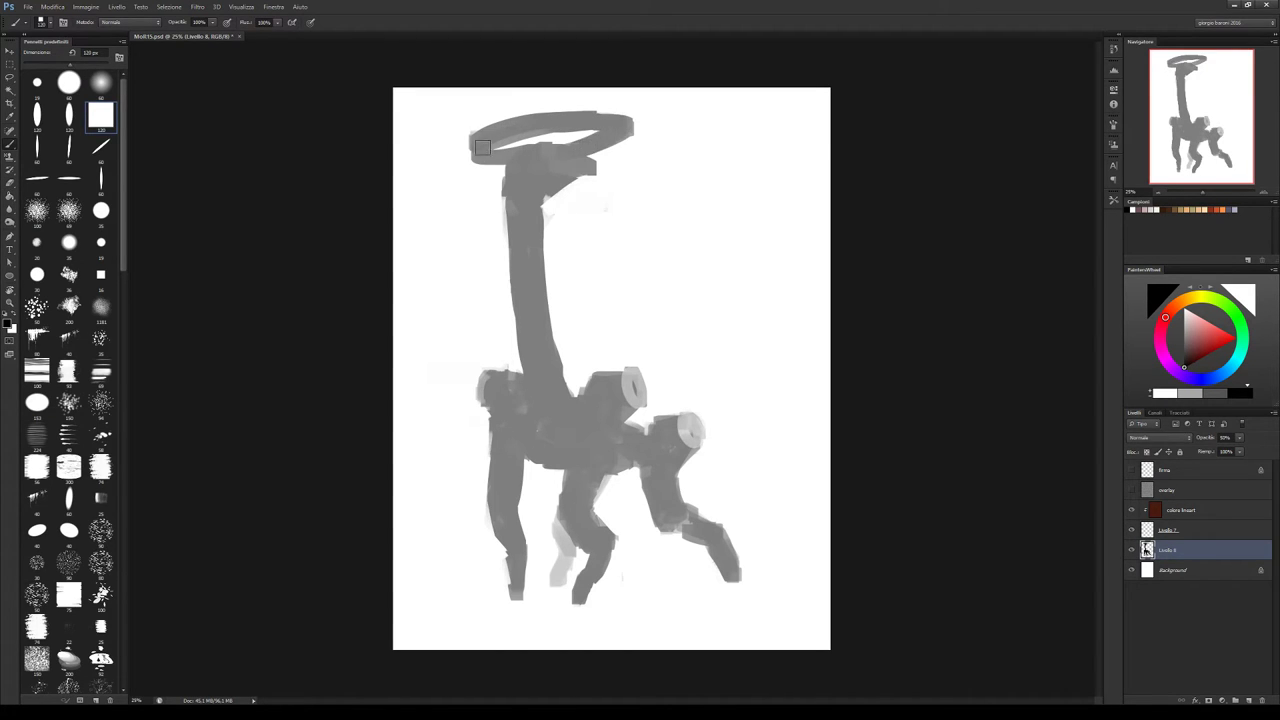
Complete the ring down to the neck top and add stepped notches along both neck edges
{"action": "mouse_move", "coordinate": [482, 148]}
{"action": "left_mouse_down"}
{"action": "mouse_move", "coordinate": [590, 117]}
{"action": "mouse_move", "coordinate": [605, 150]}
{"action": "mouse_move", "coordinate": [566, 171]}
{"action": "left_mouse_up"}
{"action": "mouse_move", "coordinate": [511, 221]}
{"action": "left_mouse_down"}
{"action": "mouse_move", "coordinate": [532, 264]}
{"action": "mouse_move", "coordinate": [531, 217]}
{"action": "left_mouse_up"}
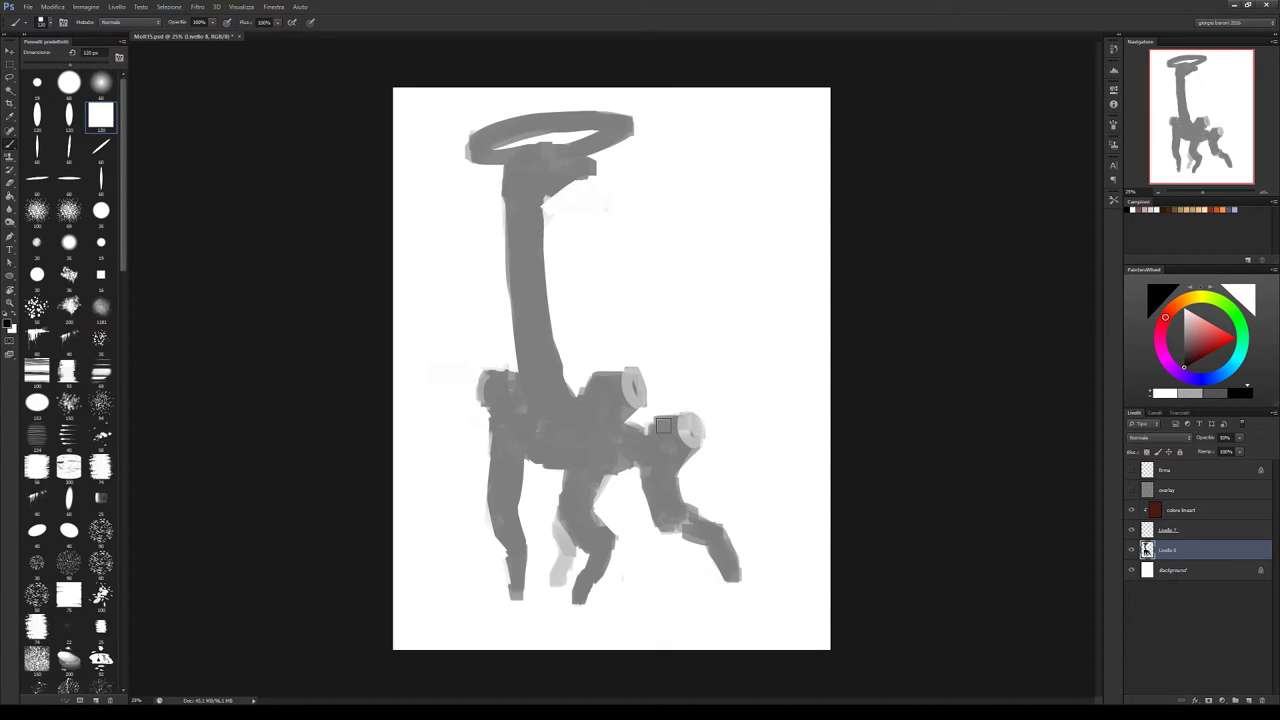
{"action": "mouse_move", "coordinate": [557, 306]}
{"action": "left_mouse_down"}
{"action": "mouse_move", "coordinate": [558, 376]}
{"action": "mouse_move", "coordinate": [582, 382]}
{"action": "left_mouse_up"}
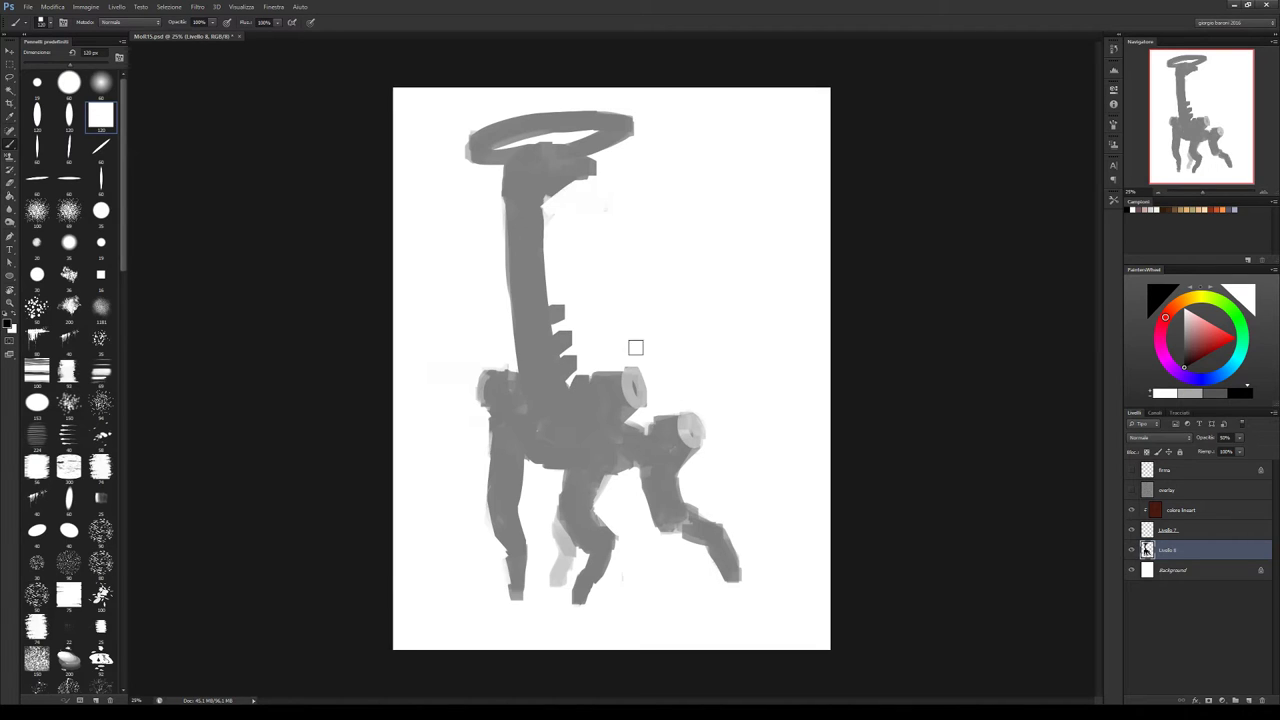
{"action": "left_click_drag", "start_coordinate": [547, 296], "coordinate": [541, 262]}
{"action": "left_click_drag", "start_coordinate": [510, 201], "coordinate": [507, 254]}
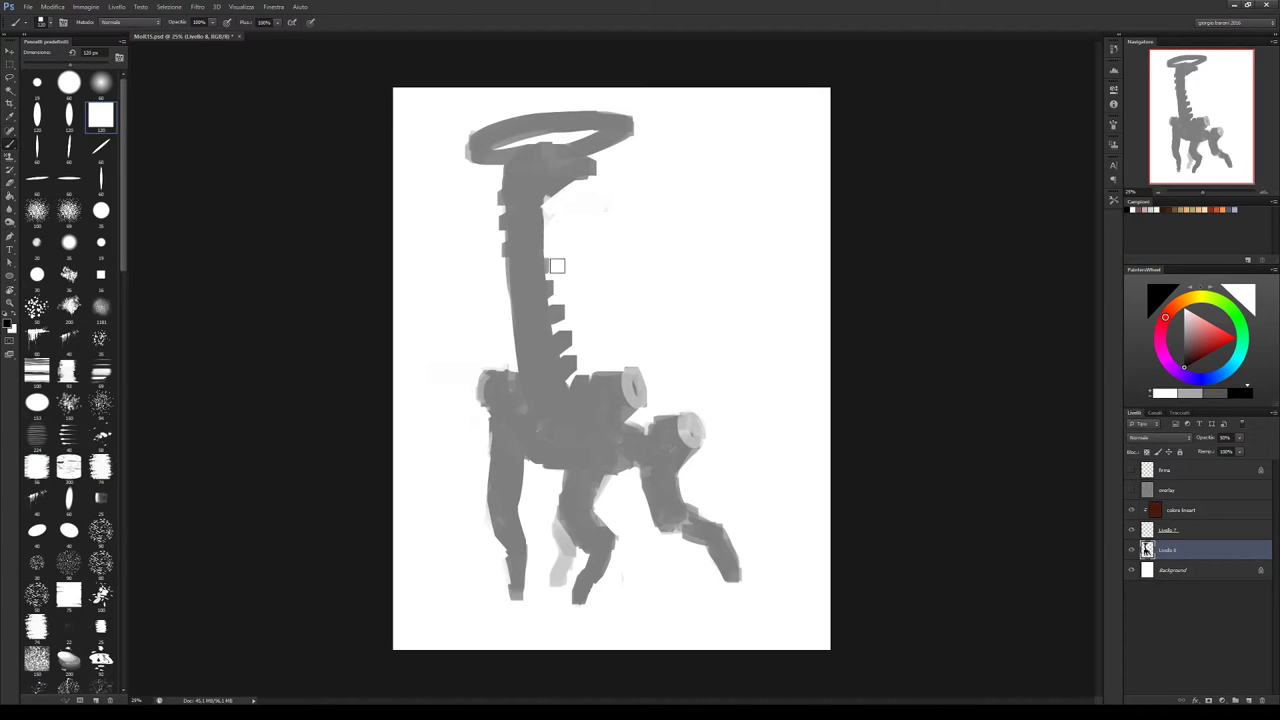
Erase the notches on the neck's right edge to smooth it
{"action": "key", "text": "e"}
{"action": "mouse_move", "coordinate": [557, 244]}
{"action": "left_mouse_down"}
{"action": "mouse_move", "coordinate": [543, 214]}
{"action": "mouse_move", "coordinate": [575, 342]}
{"action": "mouse_move", "coordinate": [557, 300]}
{"action": "mouse_move", "coordinate": [570, 316]}
{"action": "left_mouse_up"}
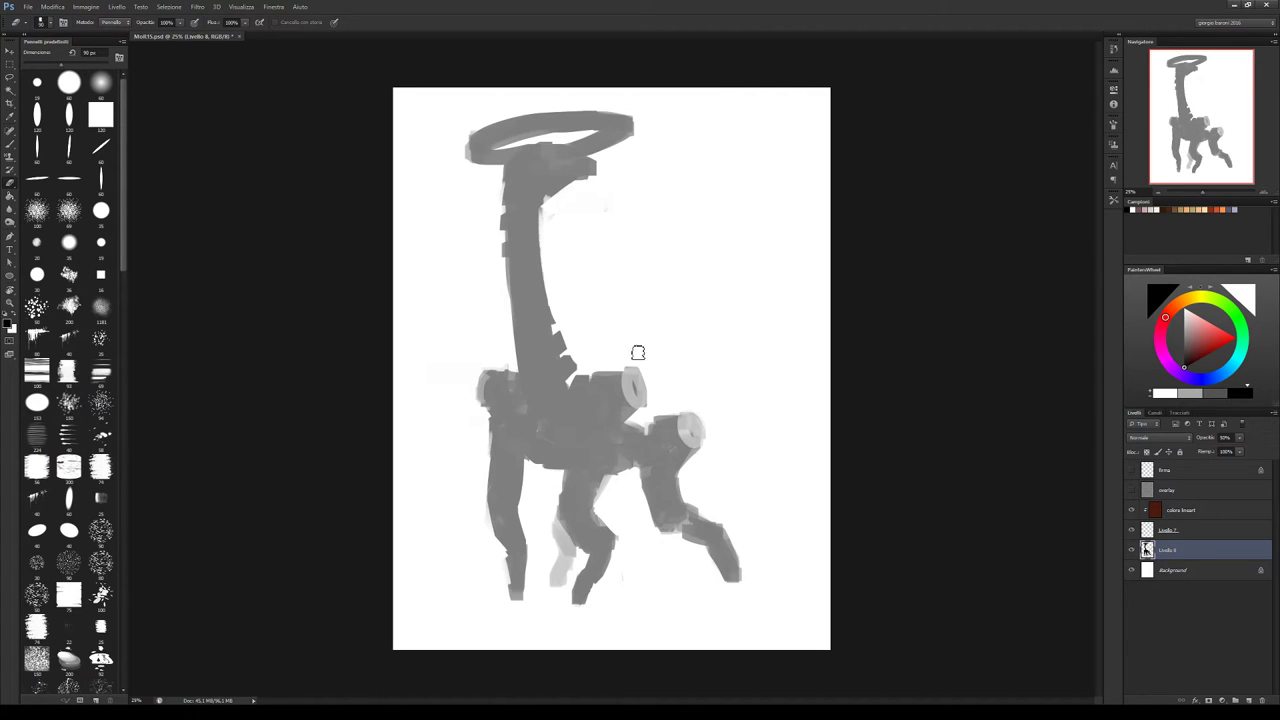
{"action": "key", "text": "b"}
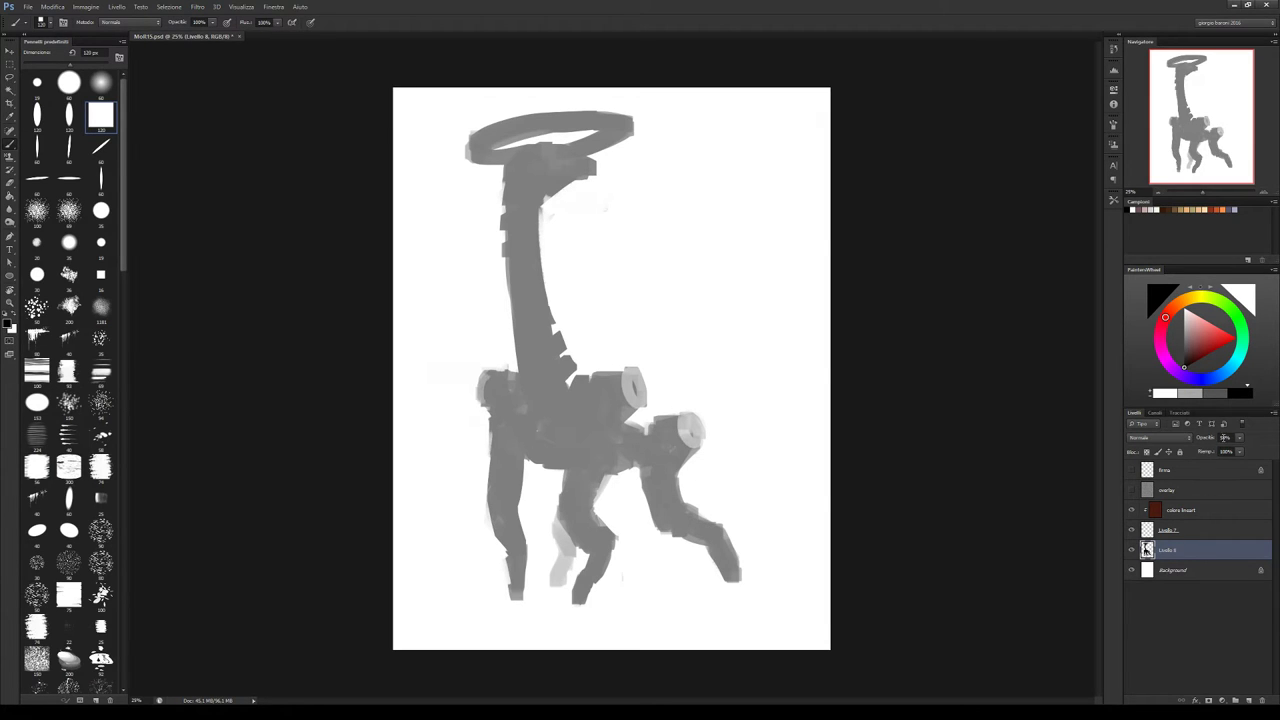
Set the silhouette layer to 20% opacity and nudge it slightly down
{"action": "type", "text": "20"}
{"action": "key", "text": "Return"}
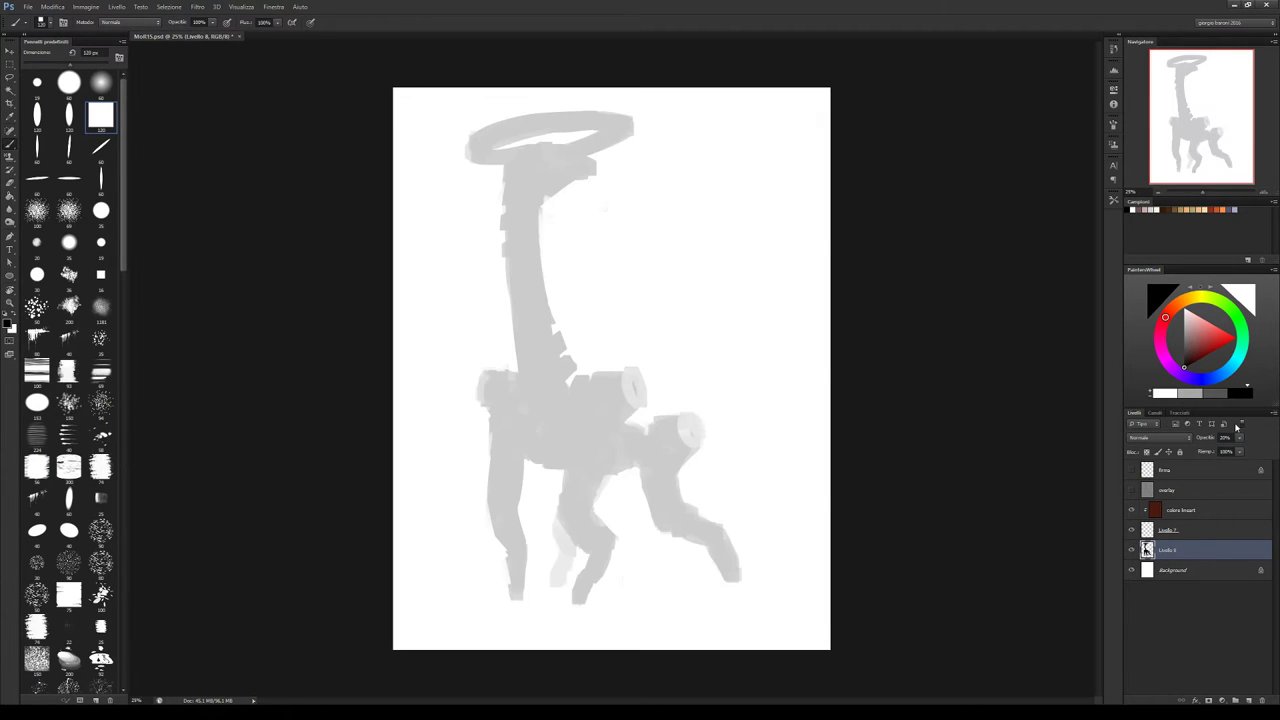
{"action": "key", "text": "v"}
{"action": "key", "text": "shift+Down"}
{"action": "key", "text": "shift+Down"}
{"action": "key", "text": "shift+Down"}
{"action": "key", "text": "shift+Down"}
{"action": "key", "text": "shift+Down"}
{"action": "key", "text": "shift+Down"}
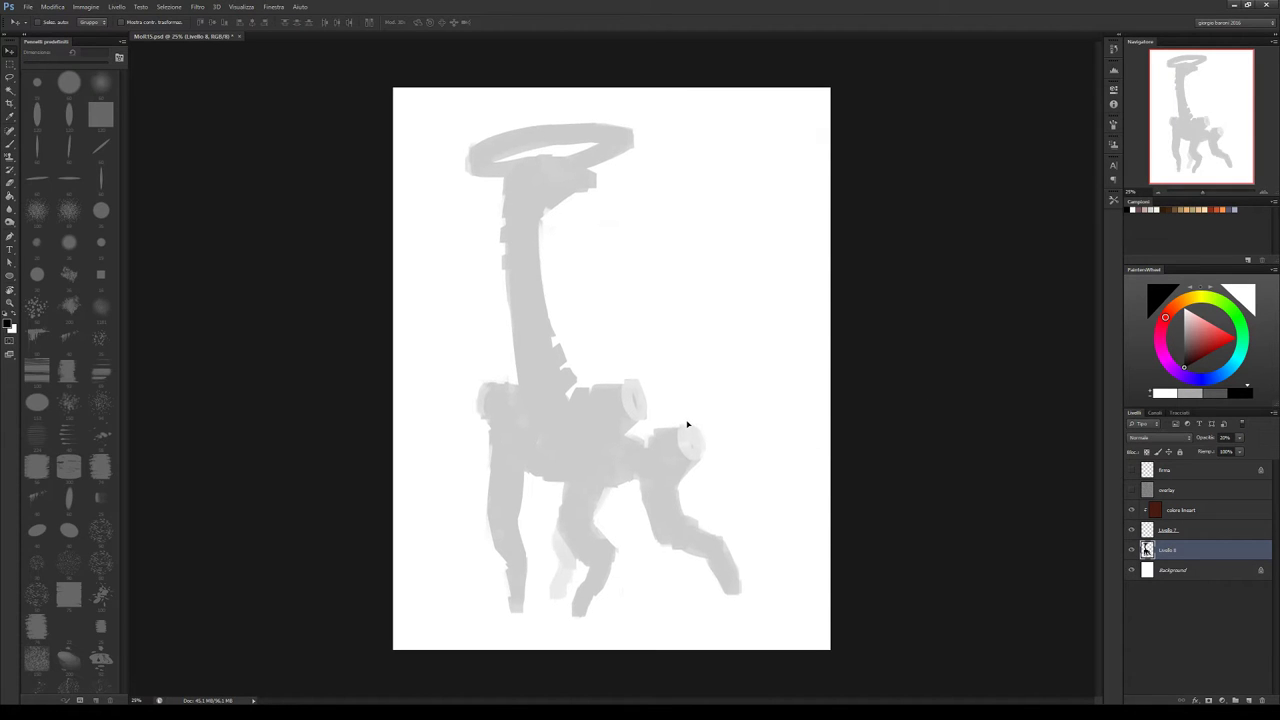
Make Livello 7 active and choose the 70 px sketching brush preset
{"action": "left_click", "coordinate": [1173, 529]}
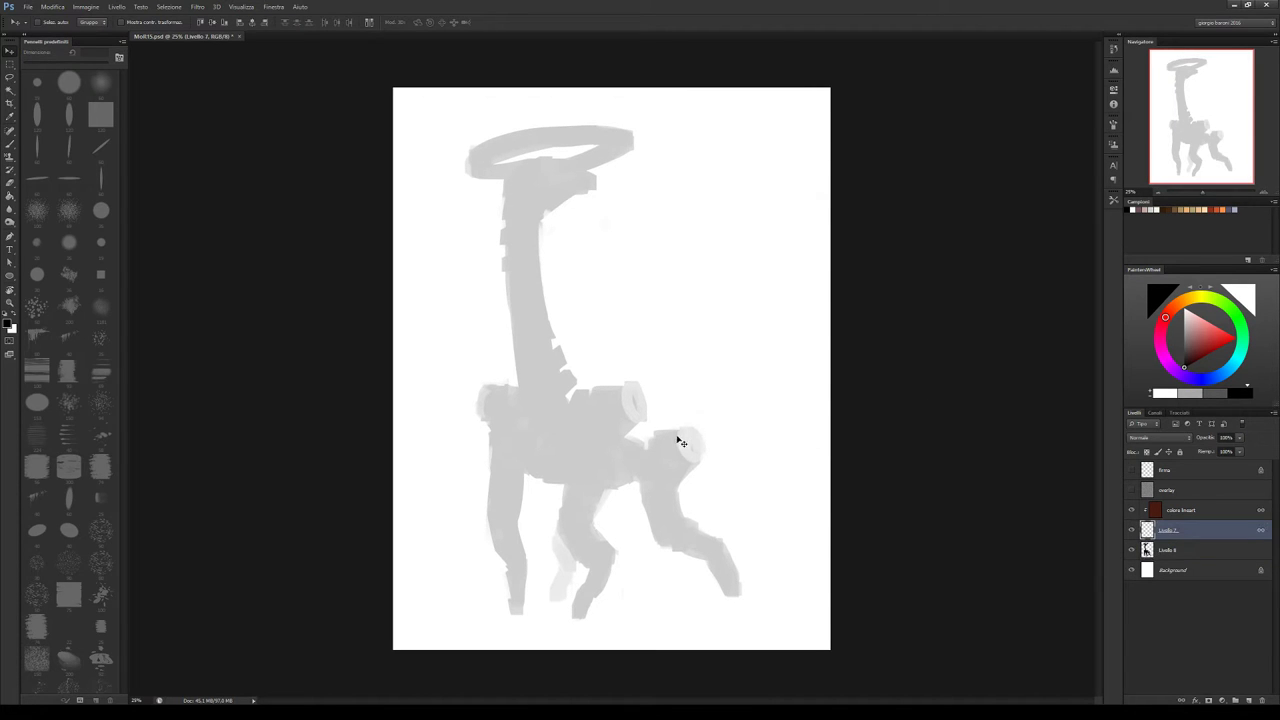
{"action": "key", "text": "b"}
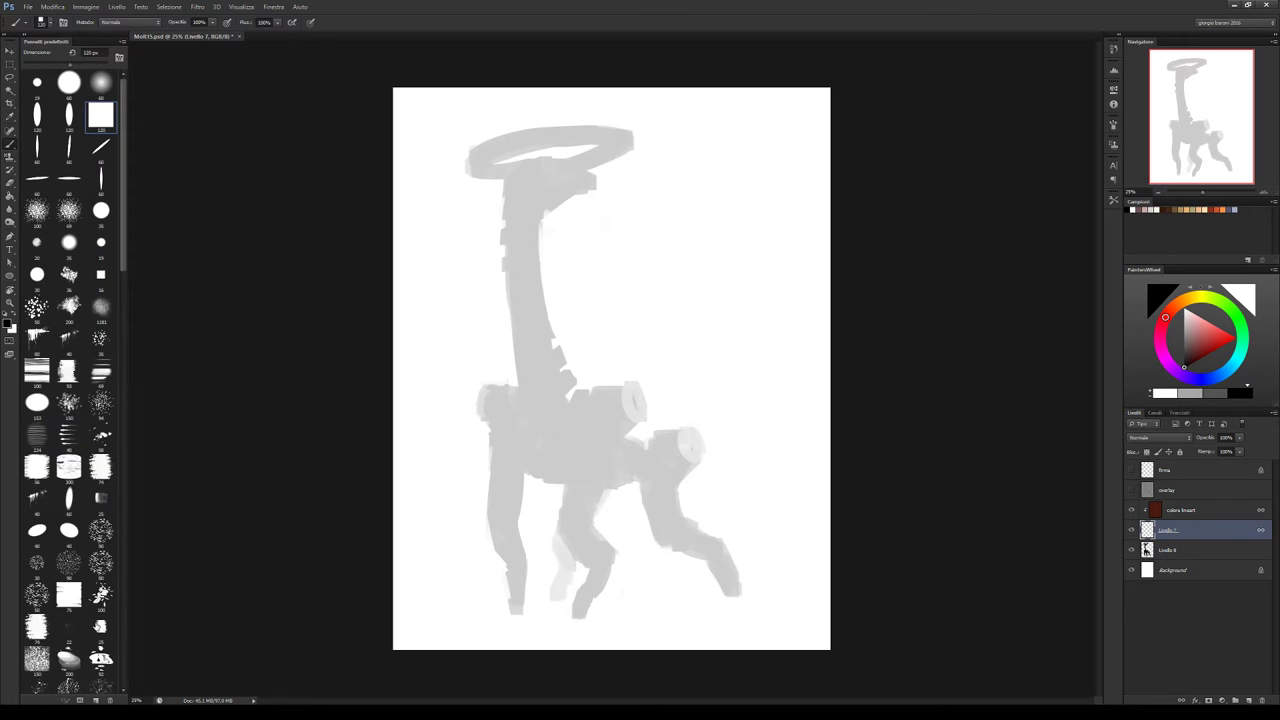
{"action": "left_click_drag", "start_coordinate": [123, 270], "coordinate": [127, 333]}
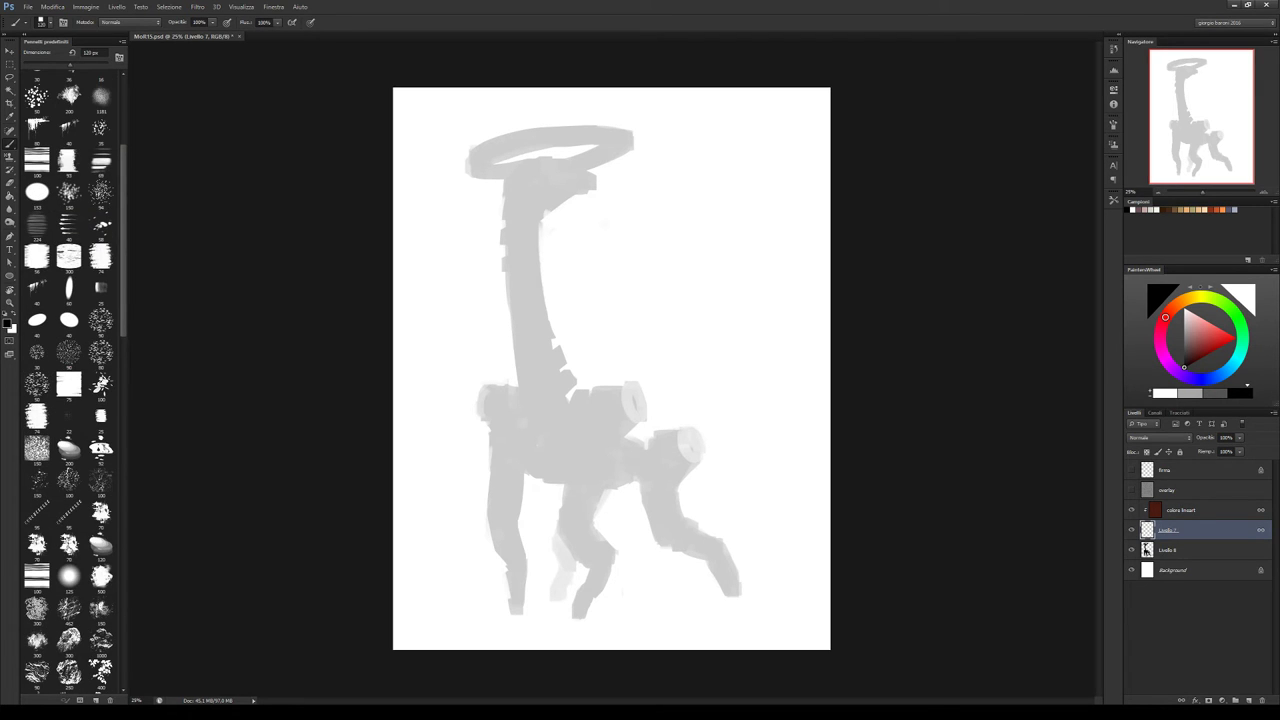
{"action": "left_click", "coordinate": [100, 513]}
{"action": "mouse_move", "coordinate": [549, 331]}
{"action": "left_mouse_down"}
{"action": "mouse_move", "coordinate": [576, 397]}
{"action": "mouse_move", "coordinate": [604, 385]}
{"action": "left_mouse_up"}
{"action": "key", "text": "ctrl+z"}
Outline the front hip, upper leg, leg-top joint circle and shoulder block cylinder
{"action": "mouse_move", "coordinate": [567, 403]}
{"action": "left_mouse_down"}
{"action": "mouse_move", "coordinate": [576, 448]}
{"action": "mouse_move", "coordinate": [615, 449]}
{"action": "mouse_move", "coordinate": [627, 433]}
{"action": "mouse_move", "coordinate": [574, 454]}
{"action": "mouse_move", "coordinate": [620, 453]}
{"action": "mouse_move", "coordinate": [604, 463]}
{"action": "mouse_move", "coordinate": [571, 469]}
{"action": "mouse_move", "coordinate": [574, 447]}
{"action": "mouse_move", "coordinate": [562, 510]}
{"action": "left_mouse_up"}
{"action": "left_click_drag", "start_coordinate": [612, 450], "coordinate": [601, 507]}
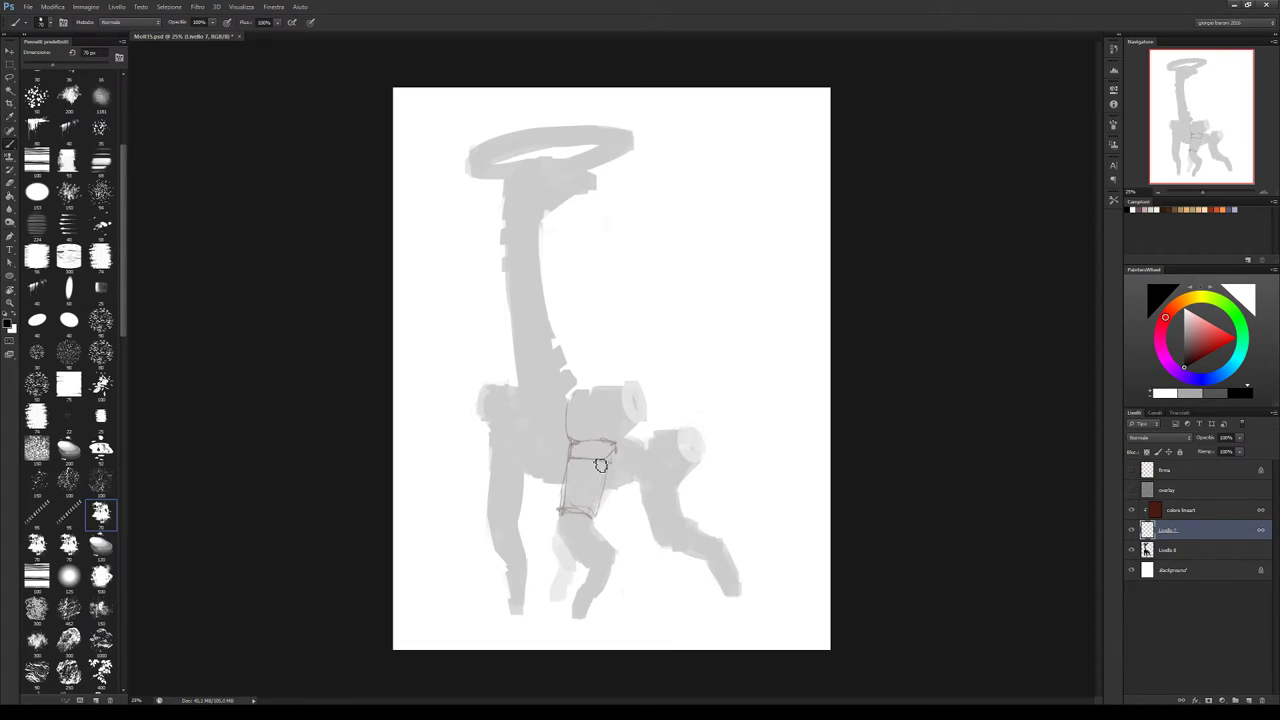
{"action": "mouse_move", "coordinate": [596, 468]}
{"action": "left_mouse_down"}
{"action": "mouse_move", "coordinate": [583, 458]}
{"action": "mouse_move", "coordinate": [606, 469]}
{"action": "left_mouse_up"}
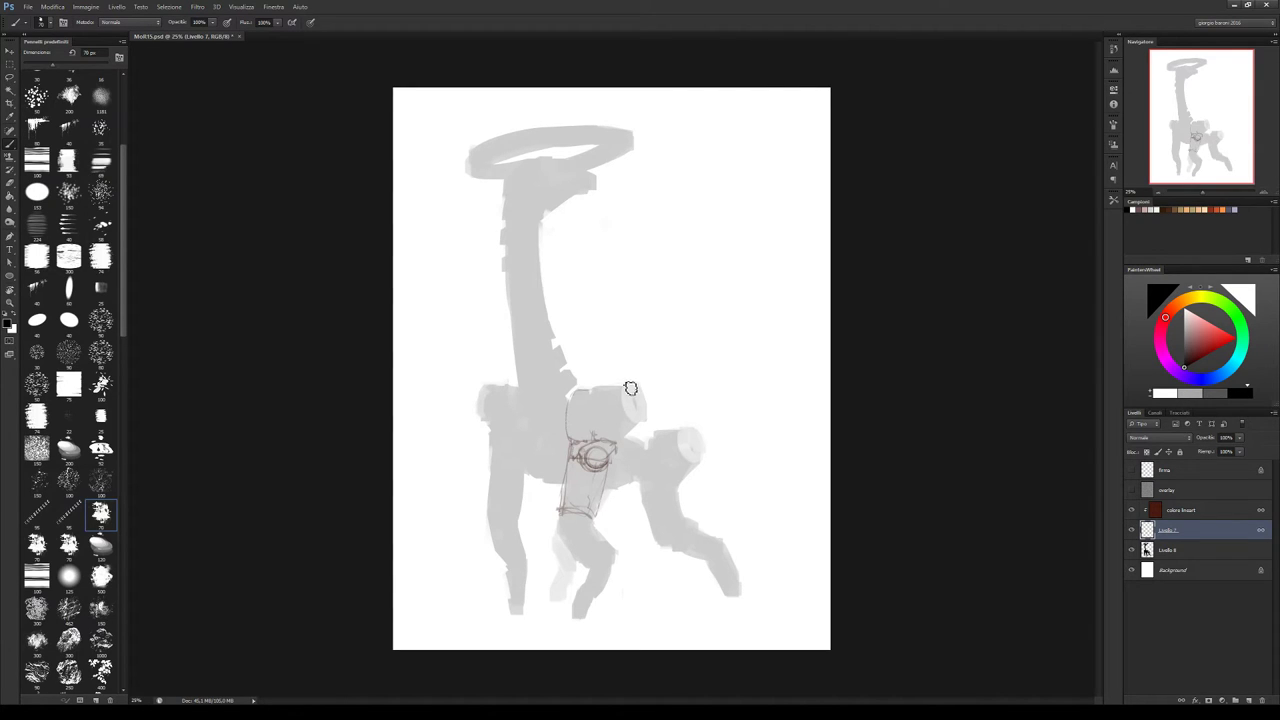
{"action": "mouse_move", "coordinate": [578, 392]}
{"action": "left_mouse_down"}
{"action": "mouse_move", "coordinate": [619, 386]}
{"action": "mouse_move", "coordinate": [645, 403]}
{"action": "mouse_move", "coordinate": [629, 384]}
{"action": "mouse_move", "coordinate": [644, 397]}
{"action": "mouse_move", "coordinate": [648, 424]}
{"action": "mouse_move", "coordinate": [620, 446]}
{"action": "left_mouse_up"}
{"action": "mouse_move", "coordinate": [624, 396]}
{"action": "left_mouse_down"}
{"action": "mouse_move", "coordinate": [642, 418]}
{"action": "mouse_move", "coordinate": [630, 384]}
{"action": "mouse_move", "coordinate": [608, 397]}
{"action": "mouse_move", "coordinate": [618, 414]}
{"action": "mouse_move", "coordinate": [588, 388]}
{"action": "mouse_move", "coordinate": [614, 390]}
{"action": "mouse_move", "coordinate": [584, 404]}
{"action": "mouse_move", "coordinate": [596, 415]}
{"action": "mouse_move", "coordinate": [600, 395]}
{"action": "mouse_move", "coordinate": [572, 456]}
{"action": "mouse_move", "coordinate": [620, 461]}
{"action": "mouse_move", "coordinate": [603, 450]}
{"action": "left_mouse_up"}
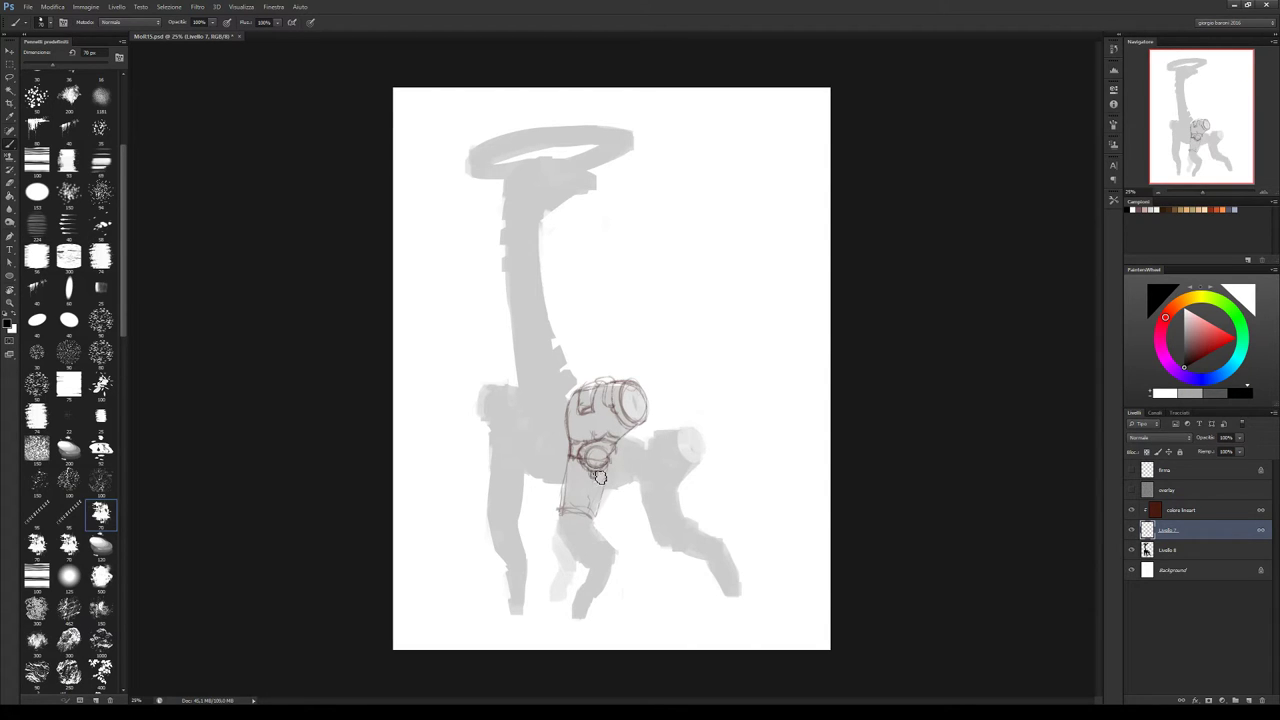
Clean the joint circle, redraw its ring, refine the cylinder end, and sketch a loop above
{"action": "key", "text": "e"}
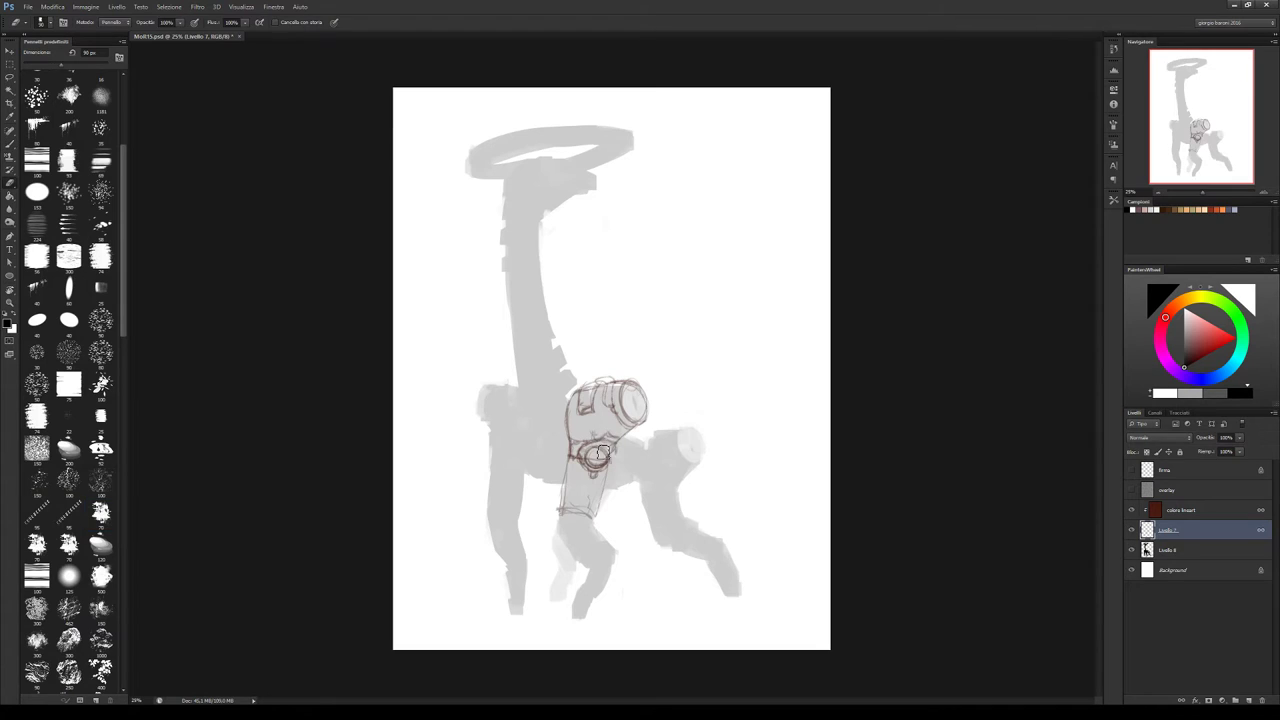
{"action": "left_click_drag", "start_coordinate": [595, 458], "coordinate": [602, 457]}
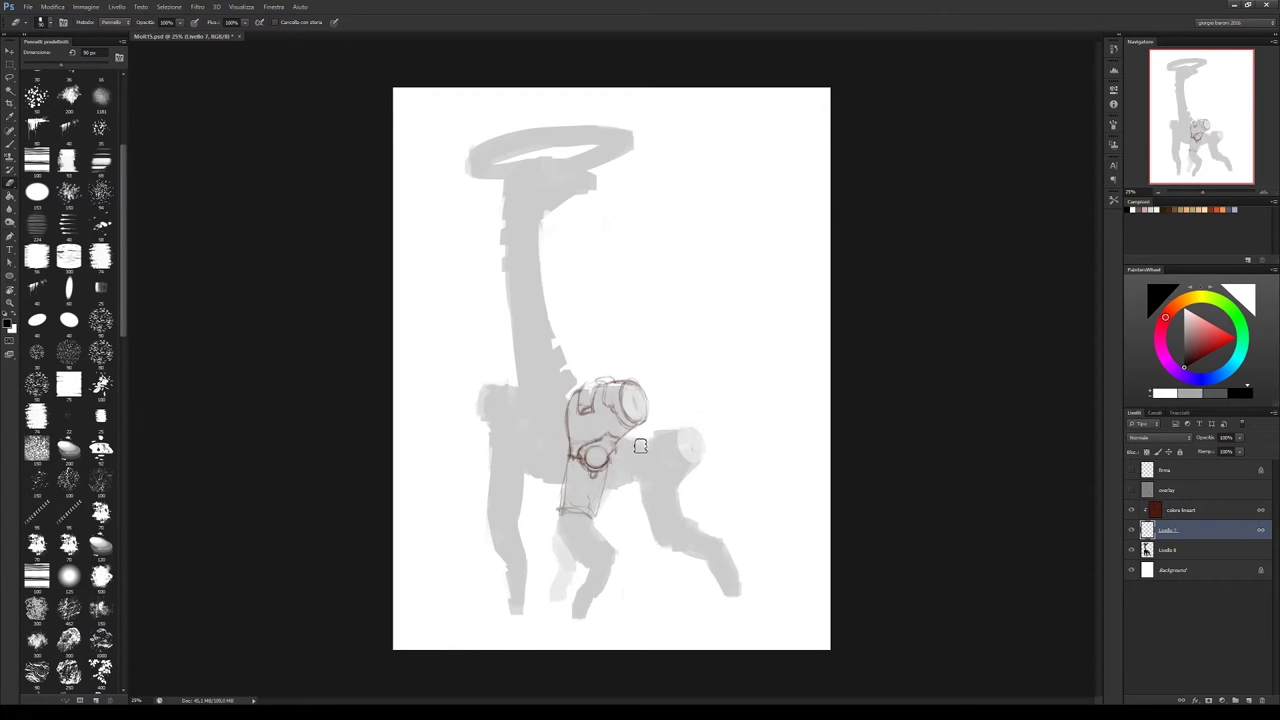
{"action": "key", "text": "b"}
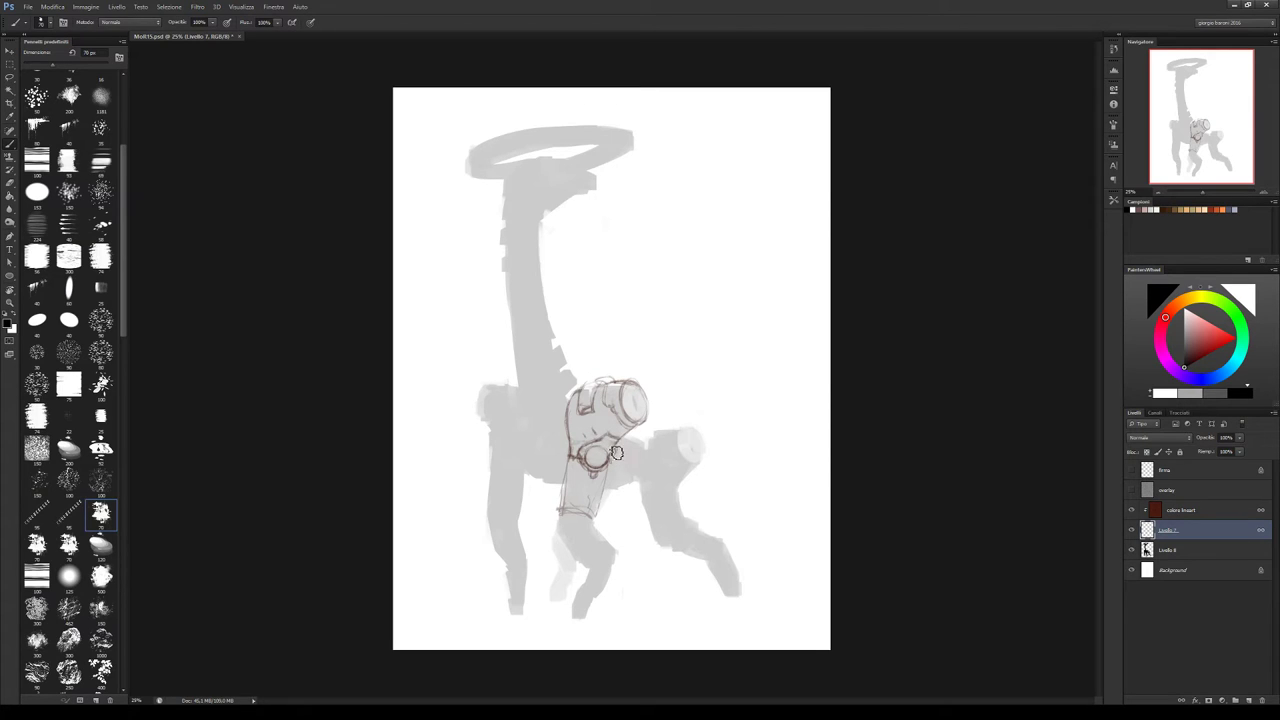
{"action": "mouse_move", "coordinate": [602, 451]}
{"action": "left_mouse_down"}
{"action": "mouse_move", "coordinate": [590, 462]}
{"action": "mouse_move", "coordinate": [609, 466]}
{"action": "left_mouse_up"}
{"action": "mouse_move", "coordinate": [632, 393]}
{"action": "left_mouse_down"}
{"action": "mouse_move", "coordinate": [644, 418]}
{"action": "mouse_move", "coordinate": [632, 405]}
{"action": "left_mouse_up"}
{"action": "mouse_move", "coordinate": [600, 382]}
{"action": "left_mouse_down"}
{"action": "mouse_move", "coordinate": [602, 354]}
{"action": "mouse_move", "coordinate": [616, 378]}
{"action": "mouse_move", "coordinate": [620, 352]}
{"action": "mouse_move", "coordinate": [607, 356]}
{"action": "mouse_move", "coordinate": [622, 358]}
{"action": "left_mouse_up"}
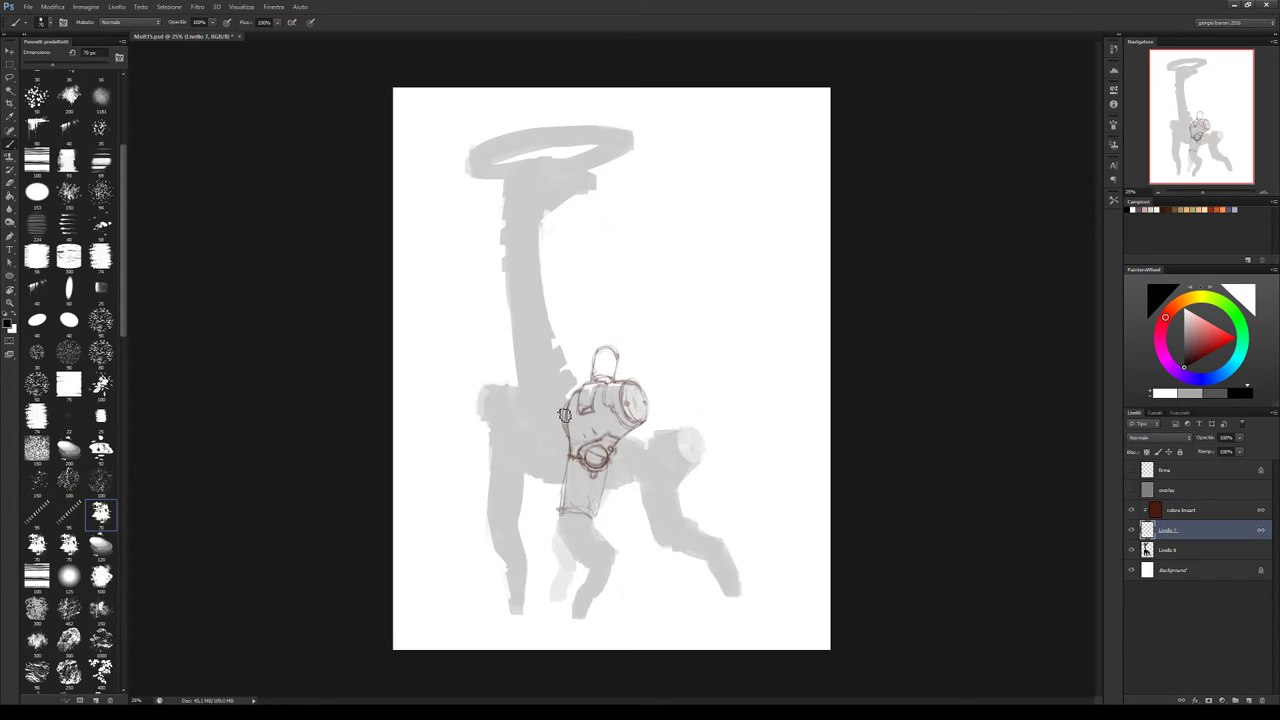
Outline the rear hip oval, a small circular joint, and the right arm contours
{"action": "left_click_drag", "start_coordinate": [565, 414], "coordinate": [570, 427]}
{"action": "mouse_move", "coordinate": [686, 449]}
{"action": "left_mouse_down"}
{"action": "mouse_move", "coordinate": [697, 457]}
{"action": "mouse_move", "coordinate": [692, 434]}
{"action": "left_mouse_up"}
{"action": "left_click_drag", "start_coordinate": [683, 446], "coordinate": [686, 451]}
{"action": "mouse_move", "coordinate": [680, 420]}
{"action": "left_mouse_down"}
{"action": "mouse_move", "coordinate": [649, 468]}
{"action": "mouse_move", "coordinate": [653, 448]}
{"action": "mouse_move", "coordinate": [649, 481]}
{"action": "mouse_move", "coordinate": [644, 455]}
{"action": "mouse_move", "coordinate": [648, 486]}
{"action": "left_mouse_up"}
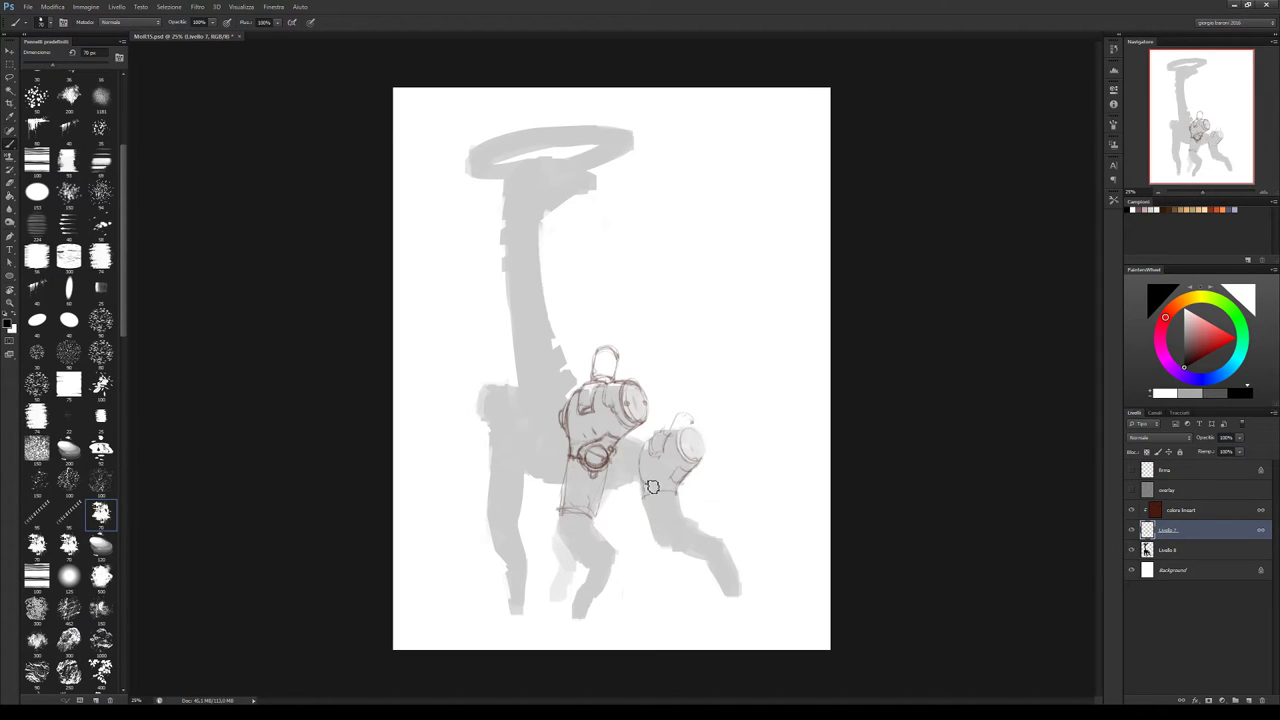
{"action": "left_click_drag", "start_coordinate": [649, 495], "coordinate": [652, 487]}
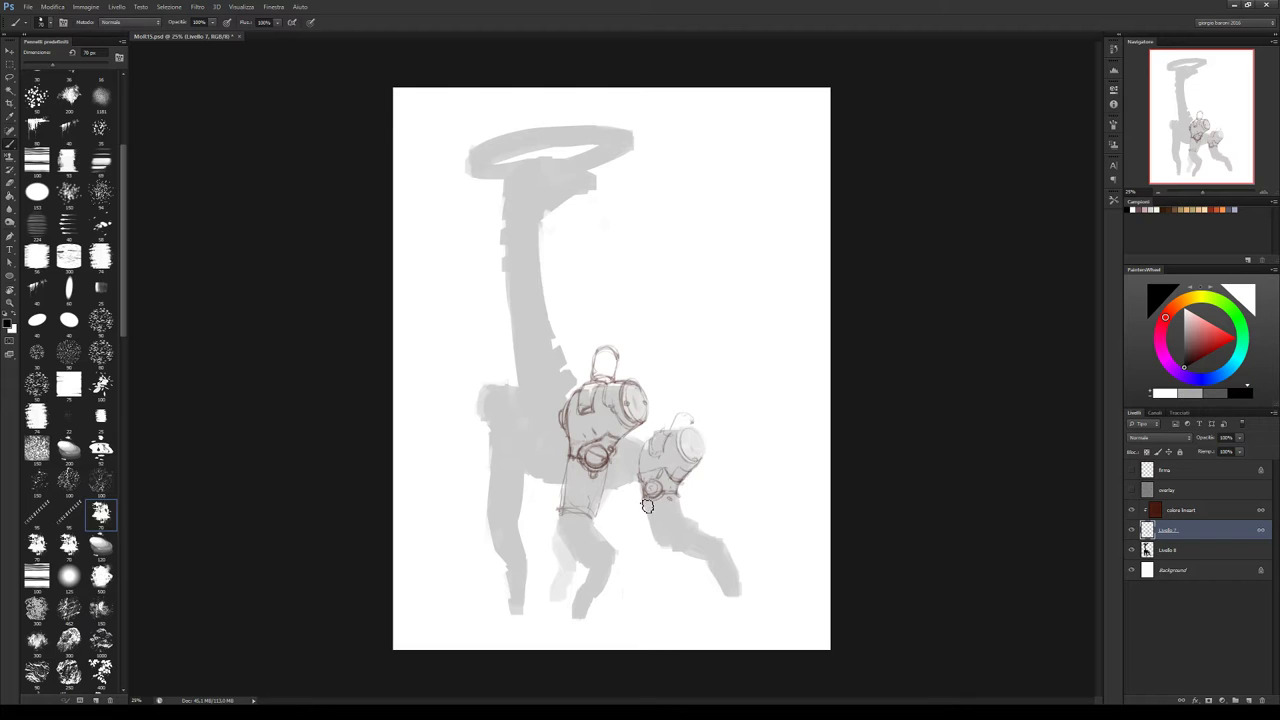
{"action": "mouse_move", "coordinate": [646, 497]}
{"action": "left_mouse_down"}
{"action": "mouse_move", "coordinate": [655, 536]}
{"action": "mouse_move", "coordinate": [686, 522]}
{"action": "mouse_move", "coordinate": [686, 508]}
{"action": "left_mouse_up"}
Redraw the lower left arm contours and darken the right arm's cylinder outline
{"action": "mouse_move", "coordinate": [612, 472]}
{"action": "left_mouse_down"}
{"action": "mouse_move", "coordinate": [600, 518]}
{"action": "mouse_move", "coordinate": [568, 513]}
{"action": "left_mouse_up"}
{"action": "left_click_drag", "start_coordinate": [576, 460], "coordinate": [560, 512]}
{"action": "left_click_drag", "start_coordinate": [612, 476], "coordinate": [600, 518]}
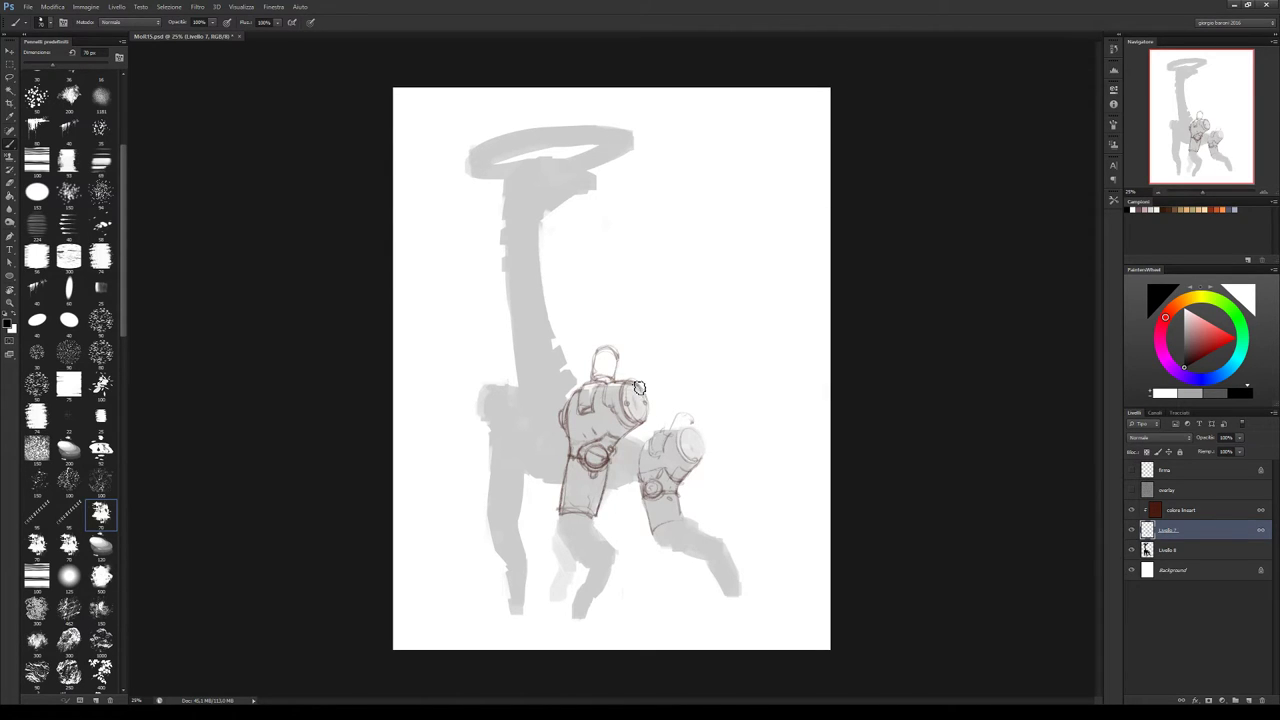
{"action": "mouse_move", "coordinate": [684, 437]}
{"action": "left_mouse_down"}
{"action": "mouse_move", "coordinate": [705, 459]}
{"action": "mouse_move", "coordinate": [693, 434]}
{"action": "mouse_move", "coordinate": [661, 436]}
{"action": "left_mouse_up"}
{"action": "key", "text": "e"}
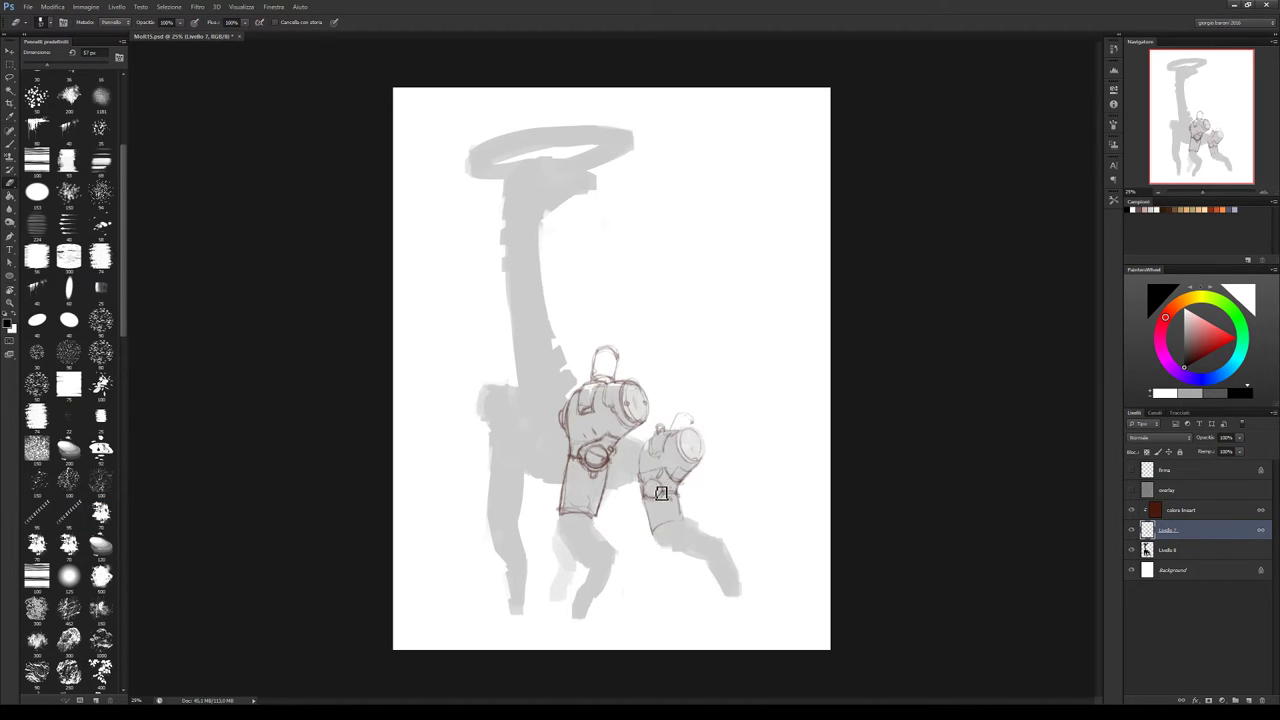
{"action": "key", "text": "b"}
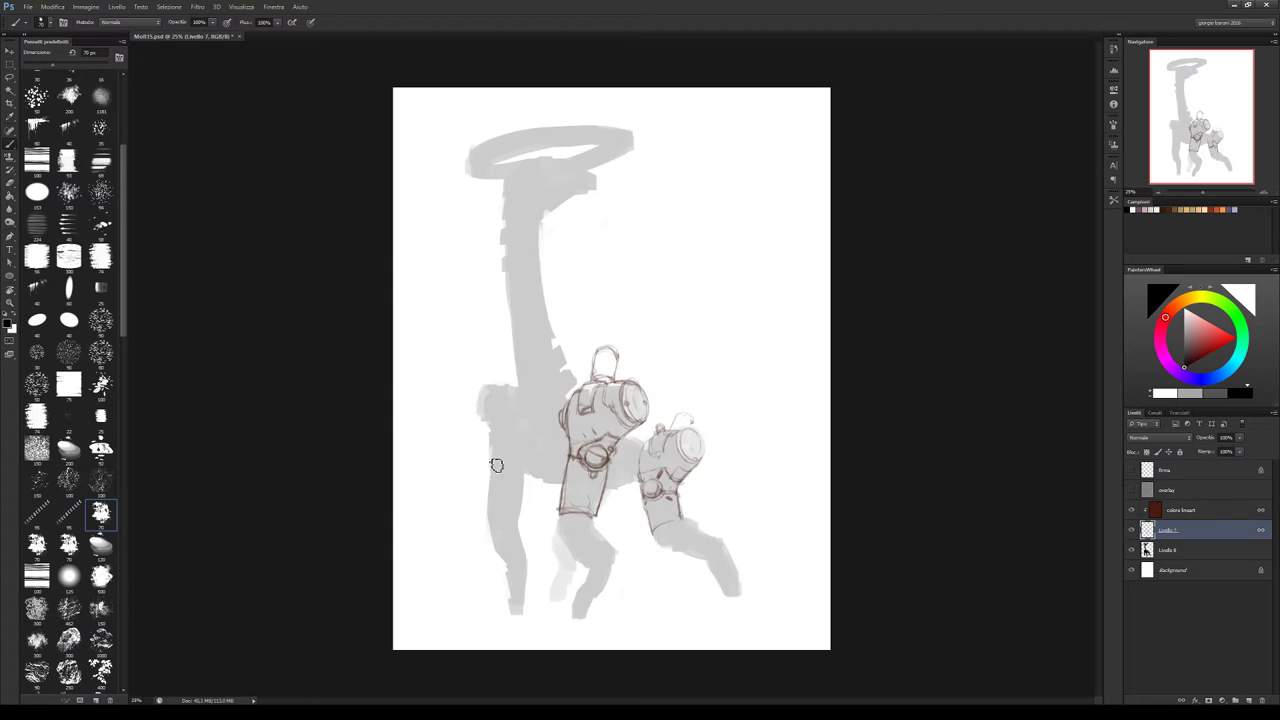
Sketch the new left hip joint with its shoulder pad and arm lines, darkening the middle cylinder
{"action": "mouse_move", "coordinate": [480, 422]}
{"action": "left_mouse_down"}
{"action": "mouse_move", "coordinate": [520, 393]}
{"action": "mouse_move", "coordinate": [484, 400]}
{"action": "mouse_move", "coordinate": [525, 467]}
{"action": "left_mouse_up"}
{"action": "left_click_drag", "start_coordinate": [524, 398], "coordinate": [519, 432]}
{"action": "left_click_drag", "start_coordinate": [521, 392], "coordinate": [523, 420]}
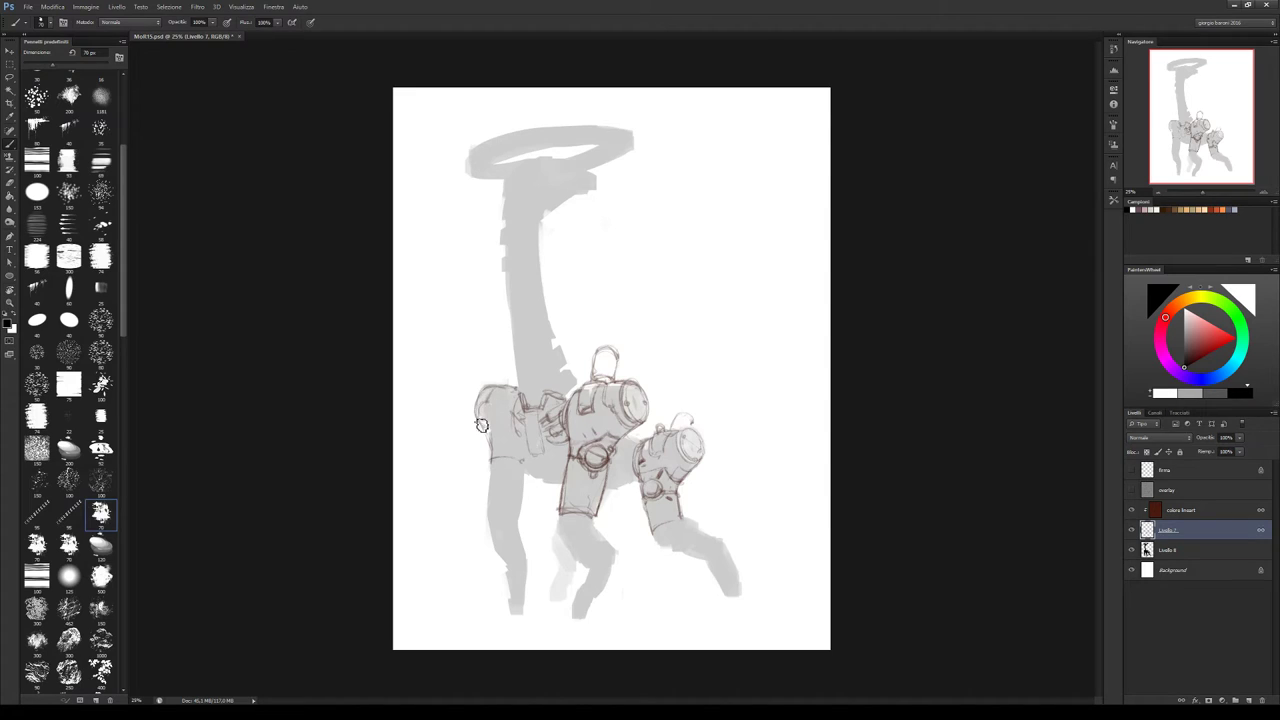
{"action": "left_click_drag", "start_coordinate": [486, 390], "coordinate": [483, 428]}
{"action": "mouse_move", "coordinate": [496, 464]}
{"action": "left_mouse_down"}
{"action": "mouse_move", "coordinate": [528, 491]}
{"action": "mouse_move", "coordinate": [494, 471]}
{"action": "mouse_move", "coordinate": [492, 497]}
{"action": "mouse_move", "coordinate": [527, 468]}
{"action": "mouse_move", "coordinate": [525, 513]}
{"action": "mouse_move", "coordinate": [492, 515]}
{"action": "mouse_move", "coordinate": [521, 506]}
{"action": "left_mouse_up"}
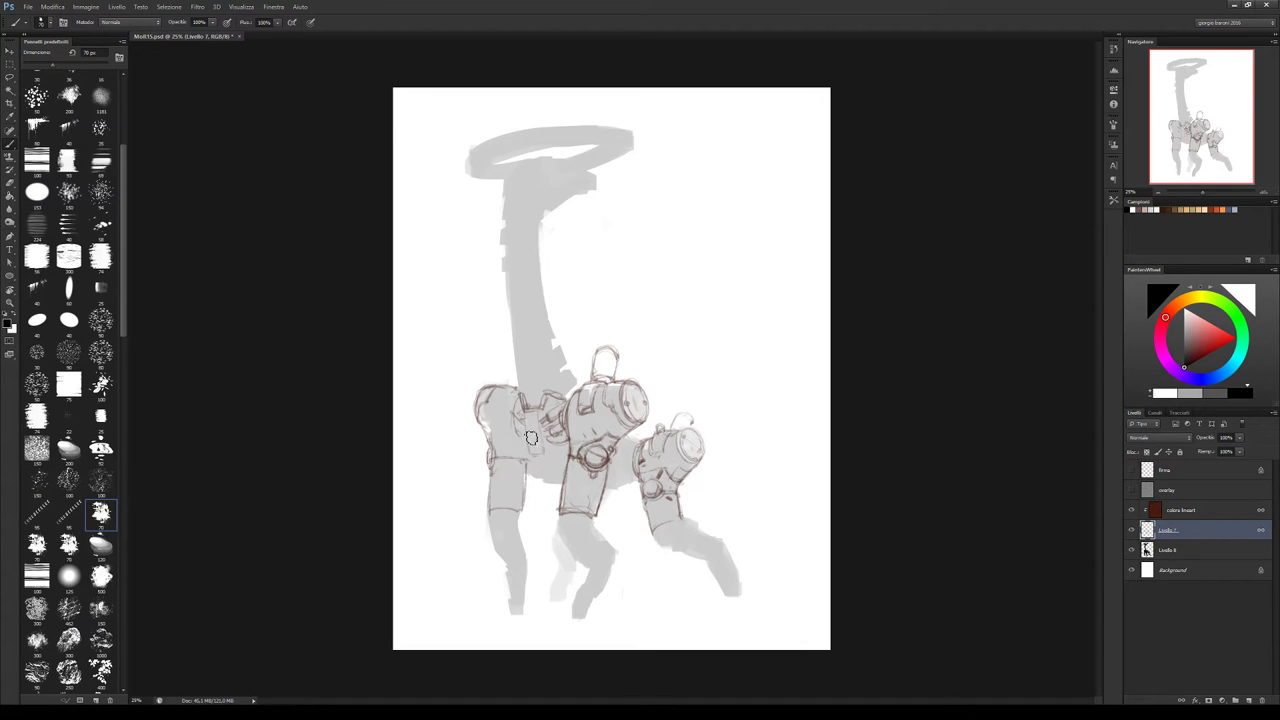
{"action": "left_click_drag", "start_coordinate": [543, 408], "coordinate": [546, 455]}
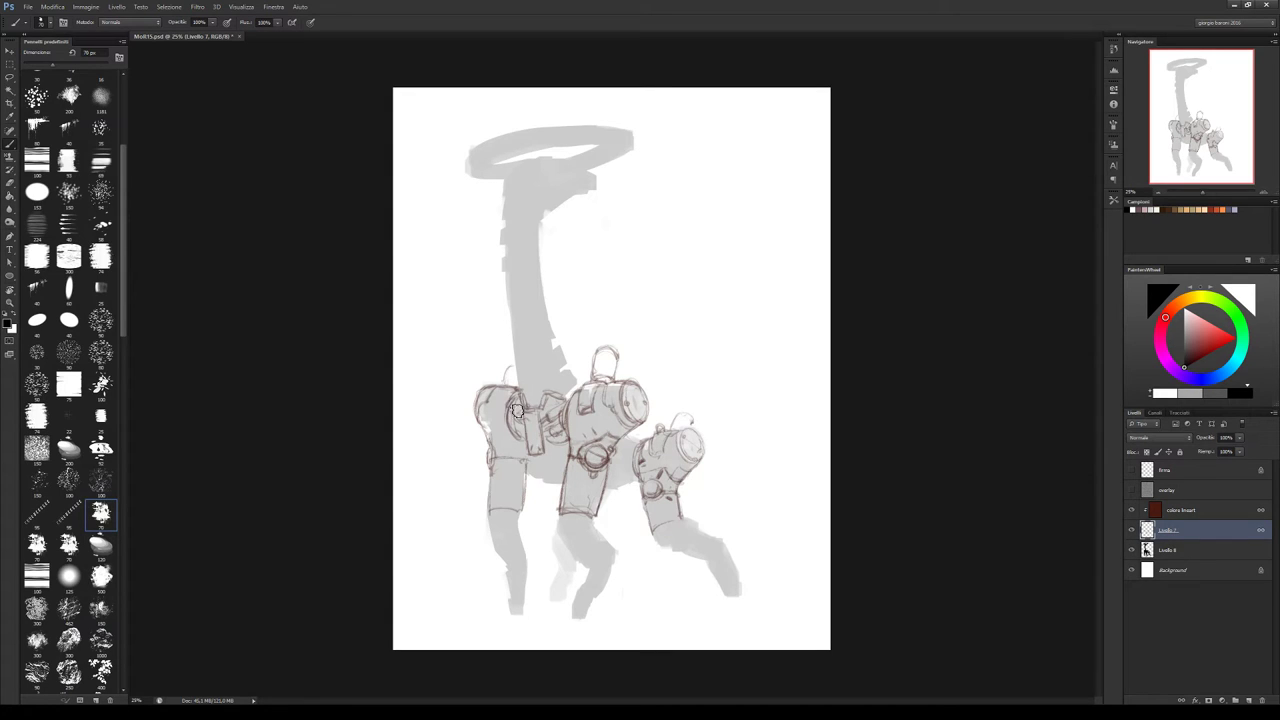
{"action": "left_click_drag", "start_coordinate": [517, 402], "coordinate": [522, 434]}
{"action": "mouse_move", "coordinate": [613, 389]}
{"action": "left_mouse_down"}
{"action": "mouse_move", "coordinate": [636, 432]}
{"action": "mouse_move", "coordinate": [612, 414]}
{"action": "mouse_move", "coordinate": [638, 431]}
{"action": "left_mouse_up"}
Flip the canvas horizontally, refine the right joint, and draw a curved hose beneath the joints
{"action": "key", "text": "ctrl+h"}
{"action": "mouse_move", "coordinate": [745, 395]}
{"action": "left_mouse_down"}
{"action": "mouse_move", "coordinate": [742, 456]}
{"action": "mouse_move", "coordinate": [729, 393]}
{"action": "mouse_move", "coordinate": [653, 421]}
{"action": "mouse_move", "coordinate": [716, 432]}
{"action": "mouse_move", "coordinate": [741, 405]}
{"action": "left_mouse_up"}
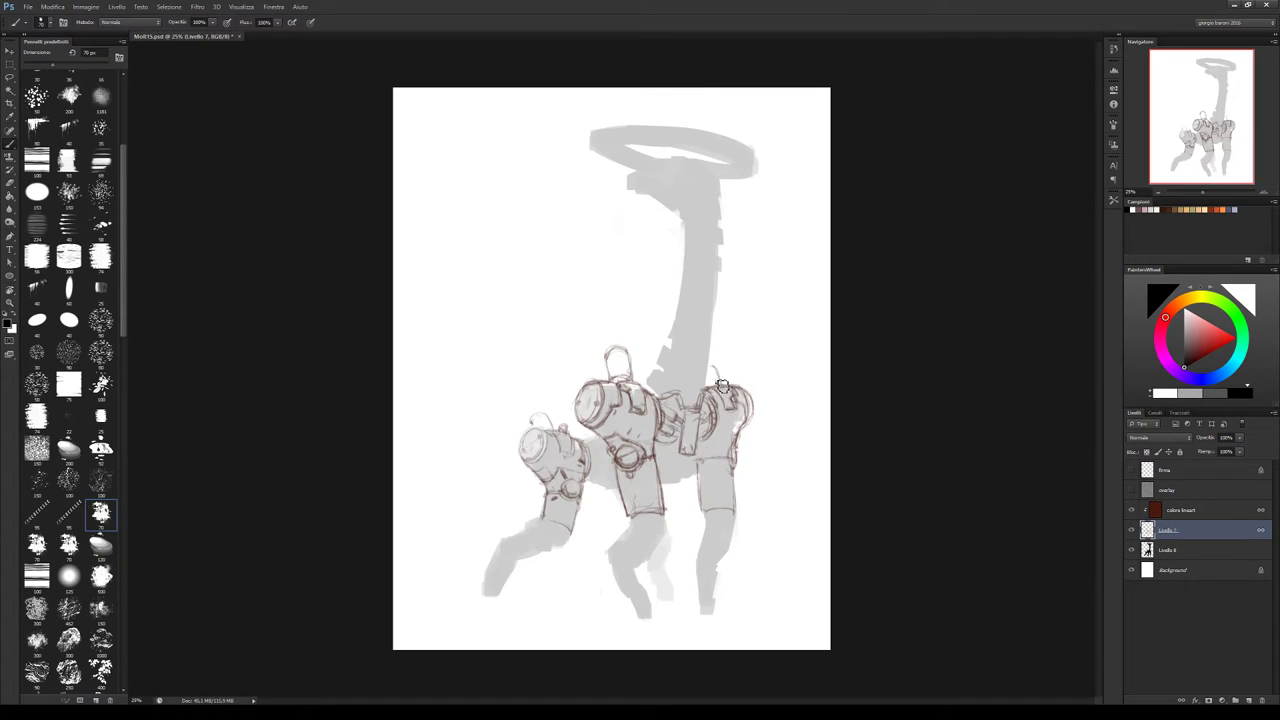
{"action": "mouse_move", "coordinate": [732, 403]}
{"action": "left_mouse_down"}
{"action": "mouse_move", "coordinate": [750, 395]}
{"action": "mouse_move", "coordinate": [742, 445]}
{"action": "left_mouse_up"}
{"action": "mouse_move", "coordinate": [662, 470]}
{"action": "left_mouse_down"}
{"action": "mouse_move", "coordinate": [692, 474]}
{"action": "mouse_move", "coordinate": [705, 448]}
{"action": "left_mouse_up"}
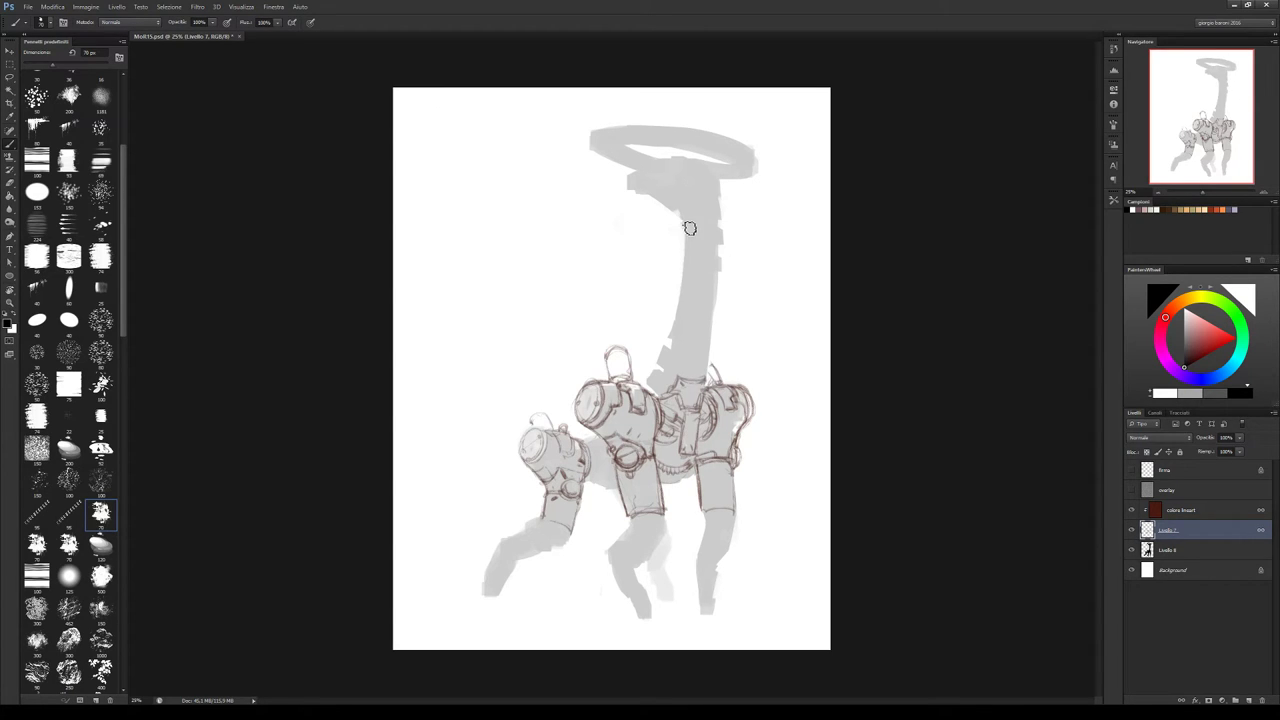
Reshape the neck's top end and sketch a line and ellipses across the neck cap
{"action": "left_click_drag", "start_coordinate": [691, 208], "coordinate": [711, 208]}
{"action": "left_click_drag", "start_coordinate": [651, 183], "coordinate": [712, 168]}
{"action": "mouse_move", "coordinate": [648, 183]}
{"action": "left_mouse_down"}
{"action": "mouse_move", "coordinate": [678, 179]}
{"action": "mouse_move", "coordinate": [626, 183]}
{"action": "mouse_move", "coordinate": [686, 161]}
{"action": "mouse_move", "coordinate": [635, 189]}
{"action": "mouse_move", "coordinate": [658, 180]}
{"action": "left_mouse_up"}
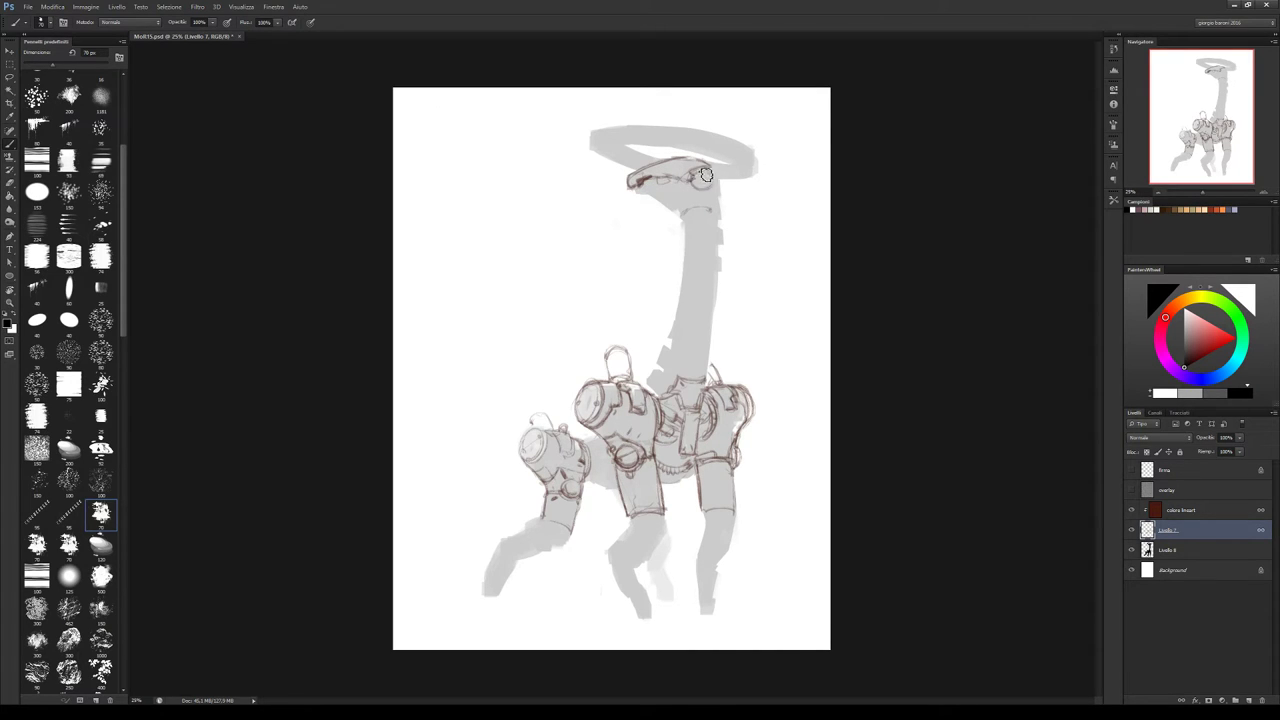
Add a small circle at the cap's end, dark shading inside the head, and a lens ring
{"action": "left_click_drag", "start_coordinate": [705, 189], "coordinate": [739, 193]}
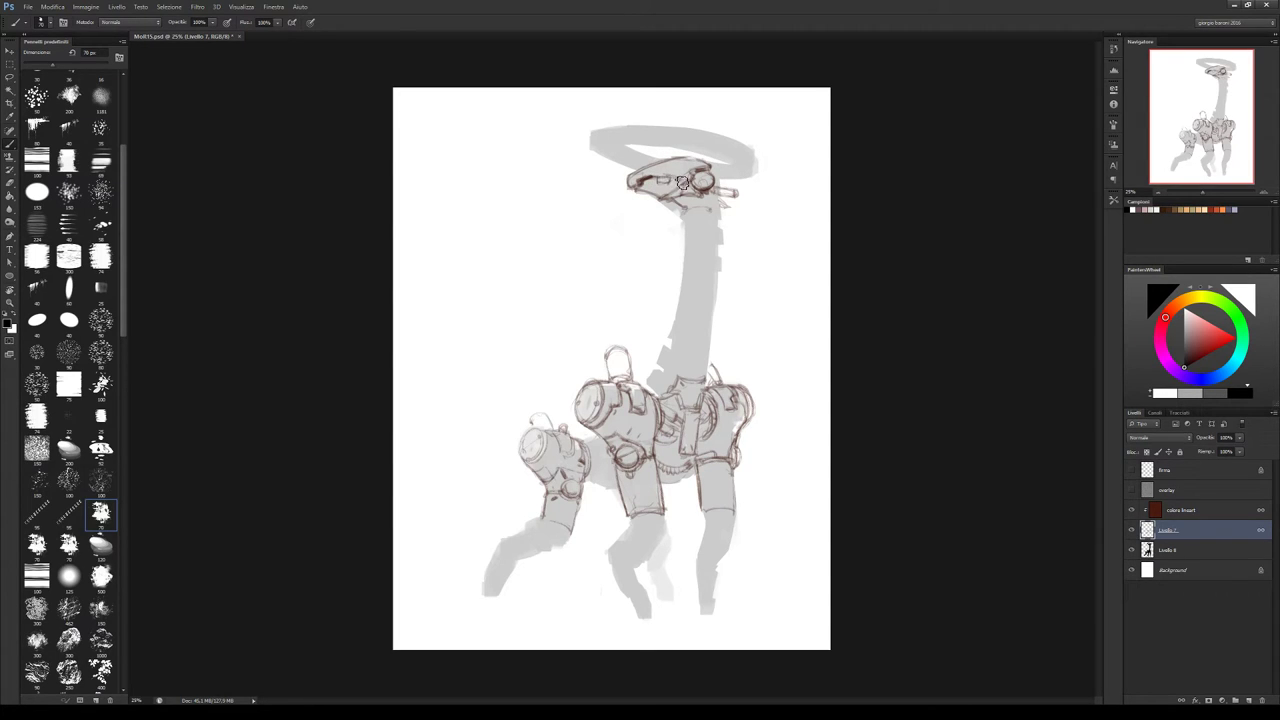
{"action": "mouse_move", "coordinate": [664, 194]}
{"action": "left_mouse_down"}
{"action": "mouse_move", "coordinate": [696, 234]}
{"action": "mouse_move", "coordinate": [720, 226]}
{"action": "mouse_move", "coordinate": [716, 211]}
{"action": "mouse_move", "coordinate": [694, 213]}
{"action": "mouse_move", "coordinate": [723, 210]}
{"action": "mouse_move", "coordinate": [689, 236]}
{"action": "mouse_move", "coordinate": [688, 211]}
{"action": "mouse_move", "coordinate": [690, 258]}
{"action": "left_mouse_up"}
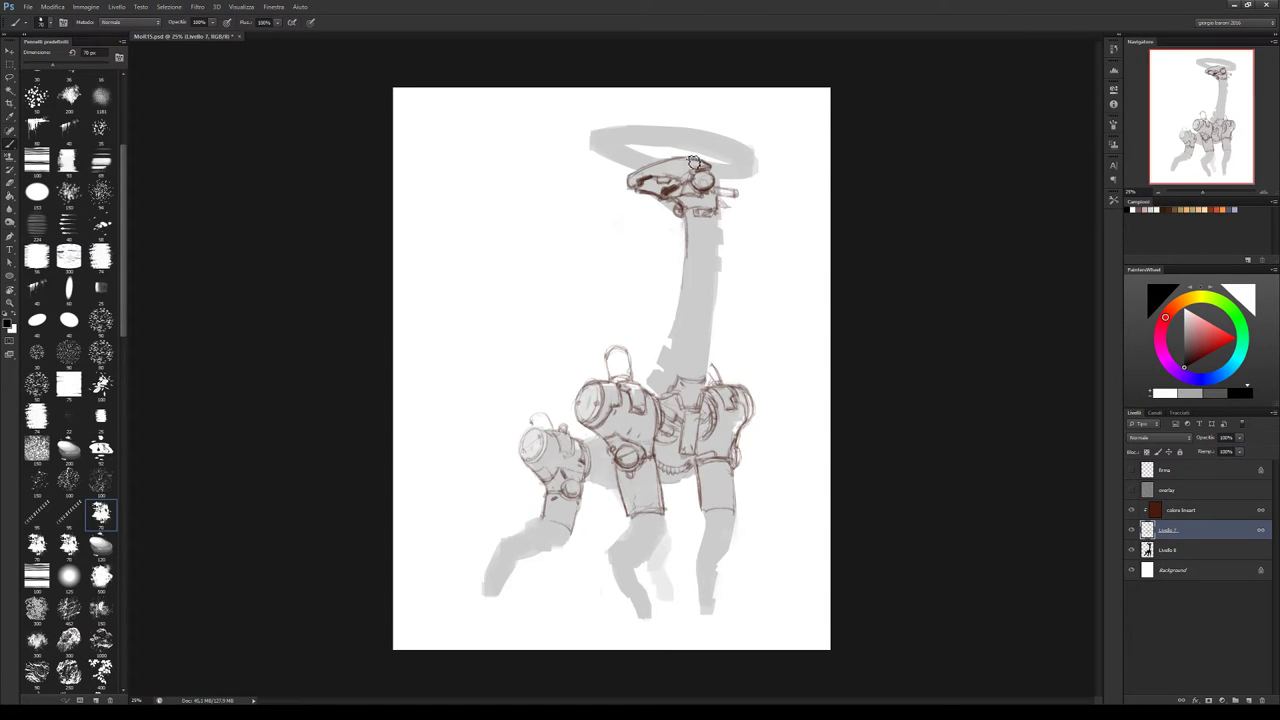
{"action": "left_click_drag", "start_coordinate": [698, 176], "coordinate": [706, 182]}
Flip the drawing back to its original orientation and save the document
{"action": "key", "text": "h"}
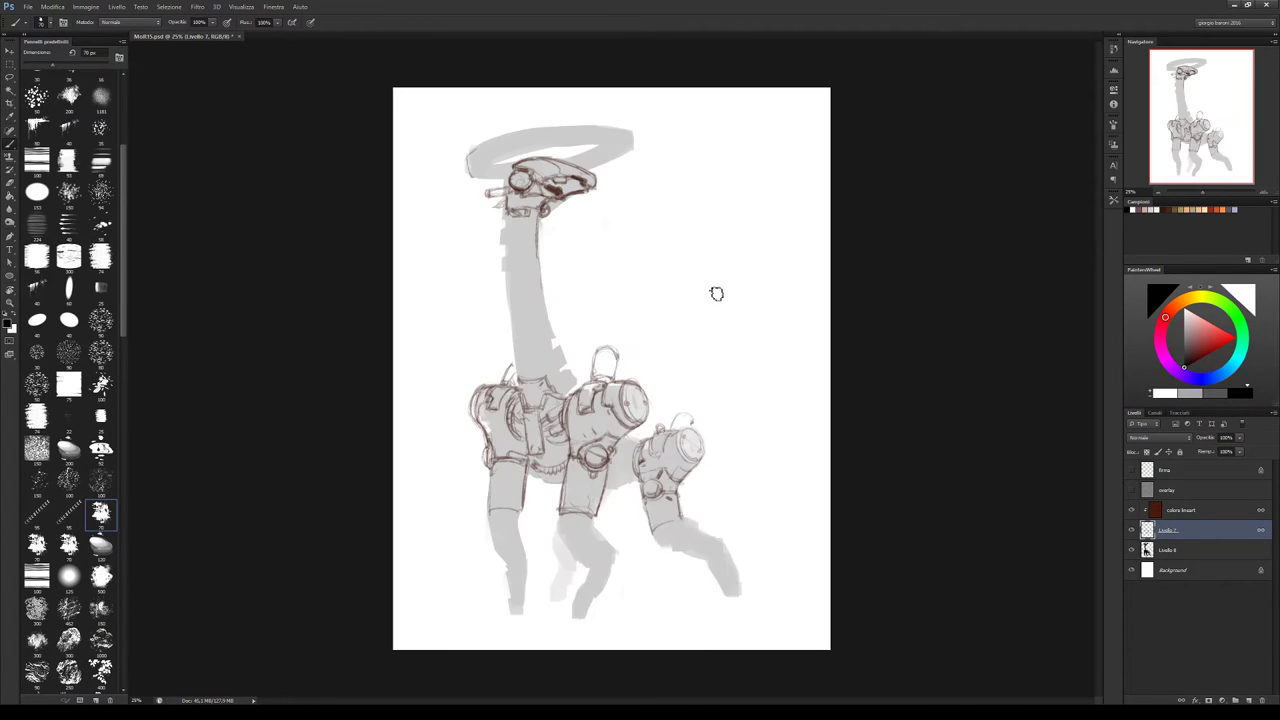
{"action": "key", "text": "ctrl+s"}
{"action": "key", "text": "e"}
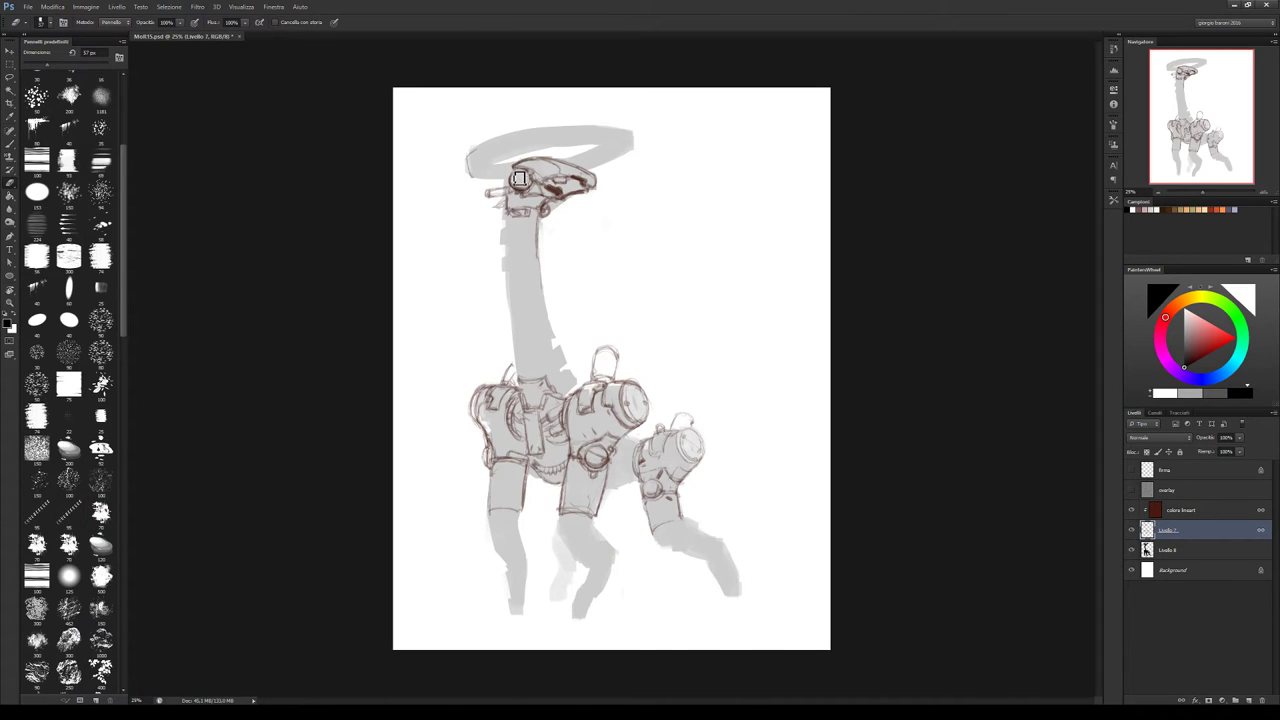
{"action": "key", "text": "b"}
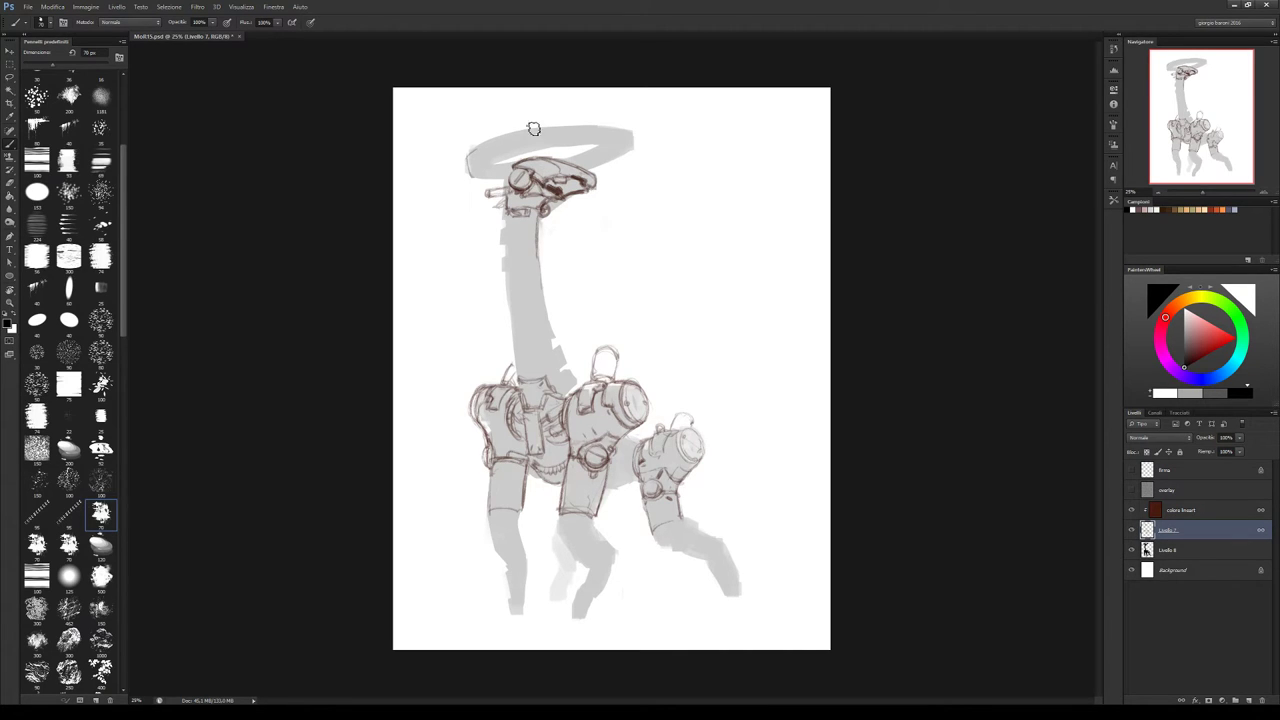
Erase the dark lines along the top of the head
{"action": "key", "text": "e"}
{"action": "mouse_move", "coordinate": [532, 166]}
{"action": "left_mouse_down"}
{"action": "mouse_move", "coordinate": [594, 182]}
{"action": "mouse_move", "coordinate": [538, 166]}
{"action": "mouse_move", "coordinate": [600, 184]}
{"action": "left_mouse_up"}
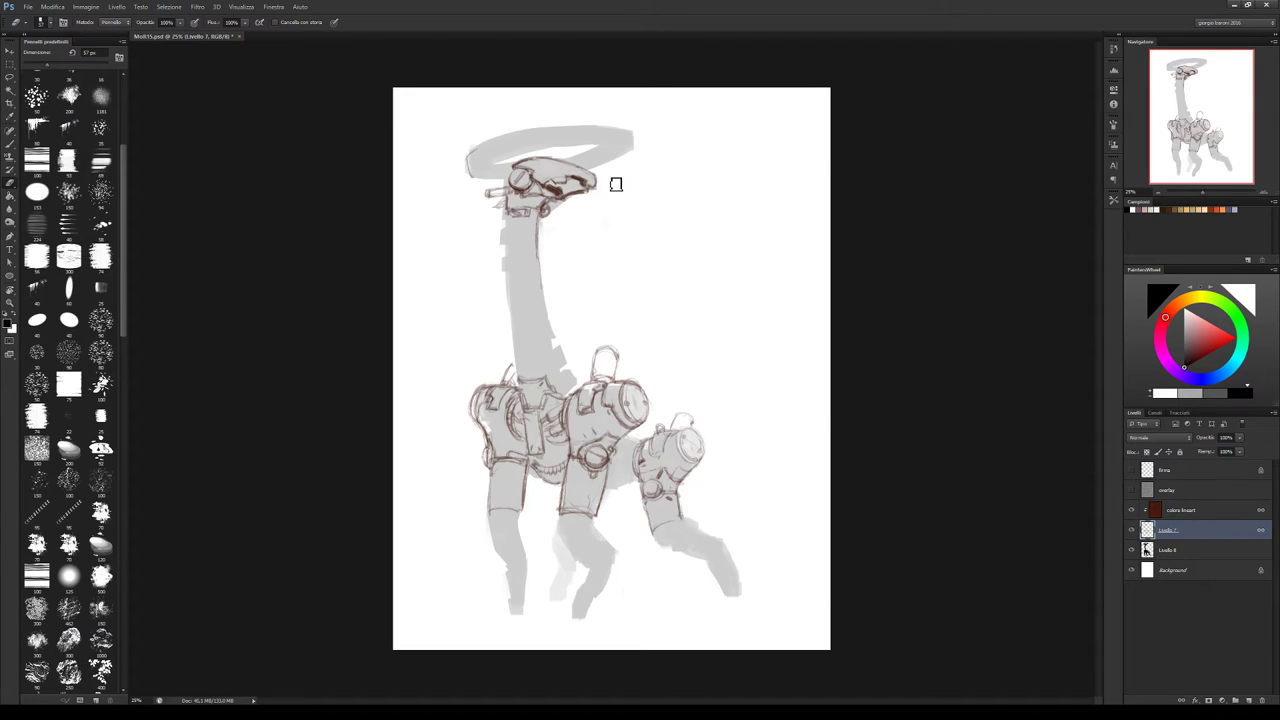
{"action": "key", "text": "b"}
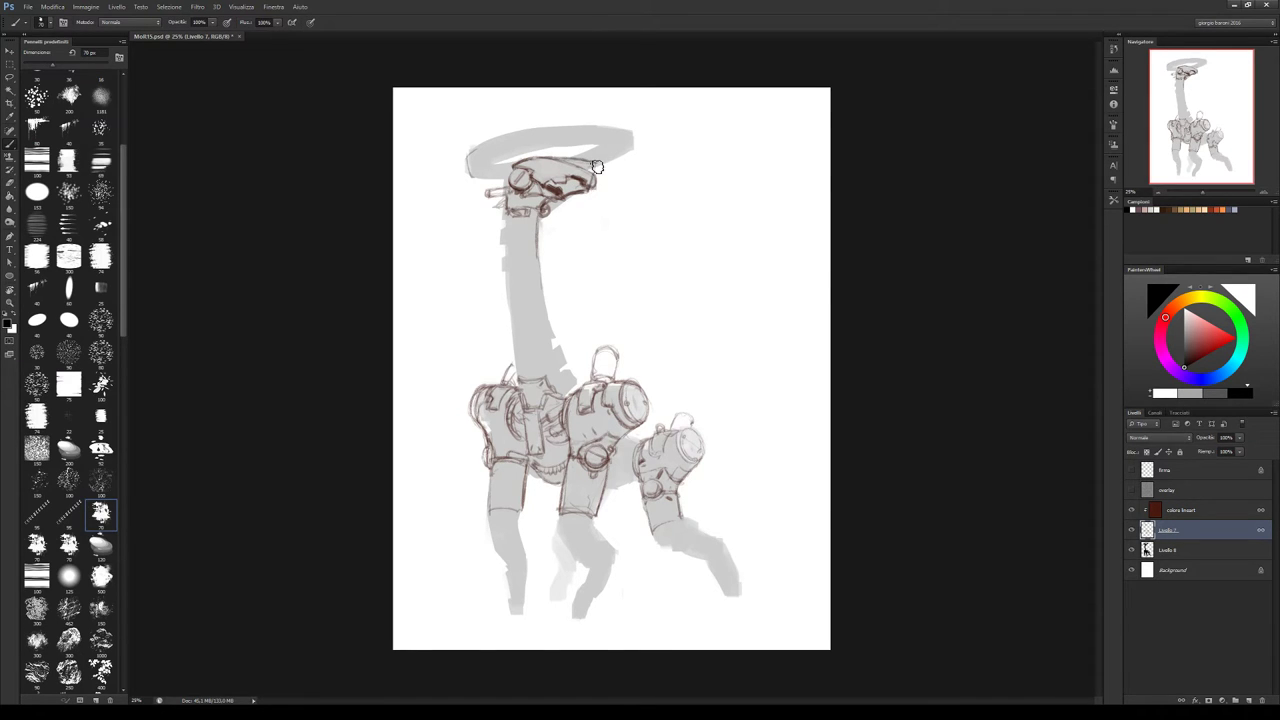
{"action": "key", "text": "e"}
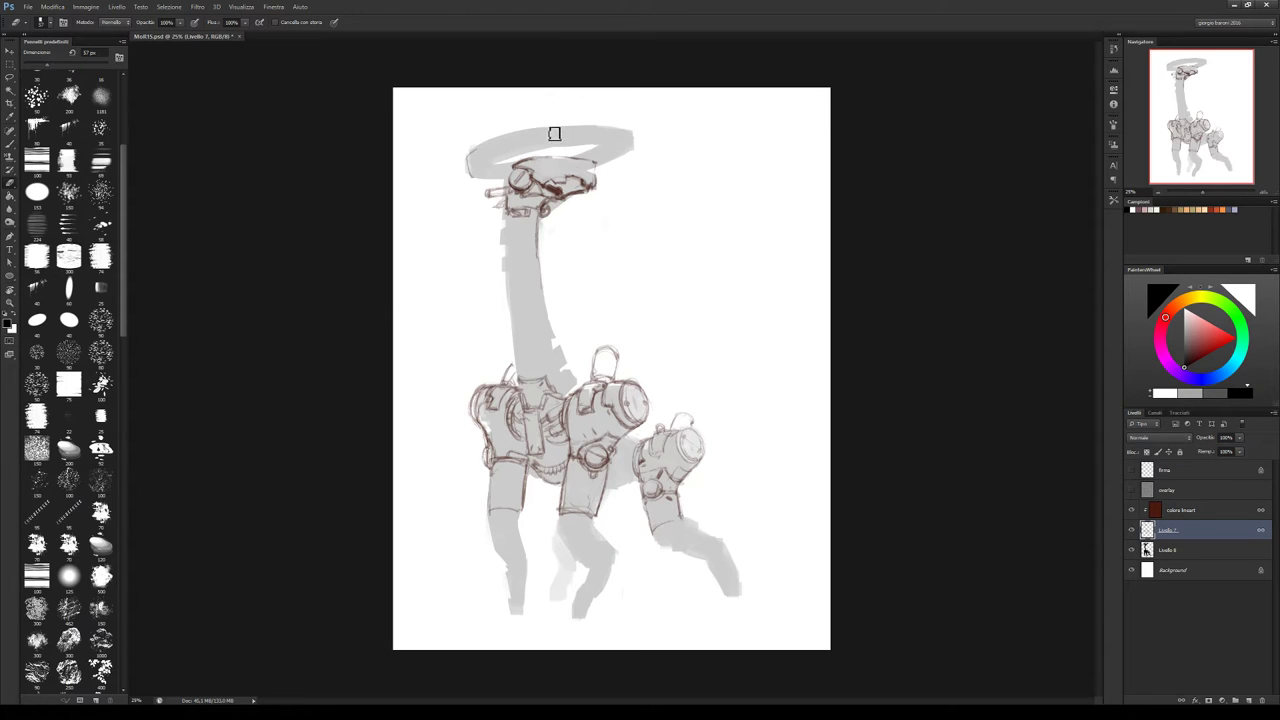
{"action": "key", "text": "b"}
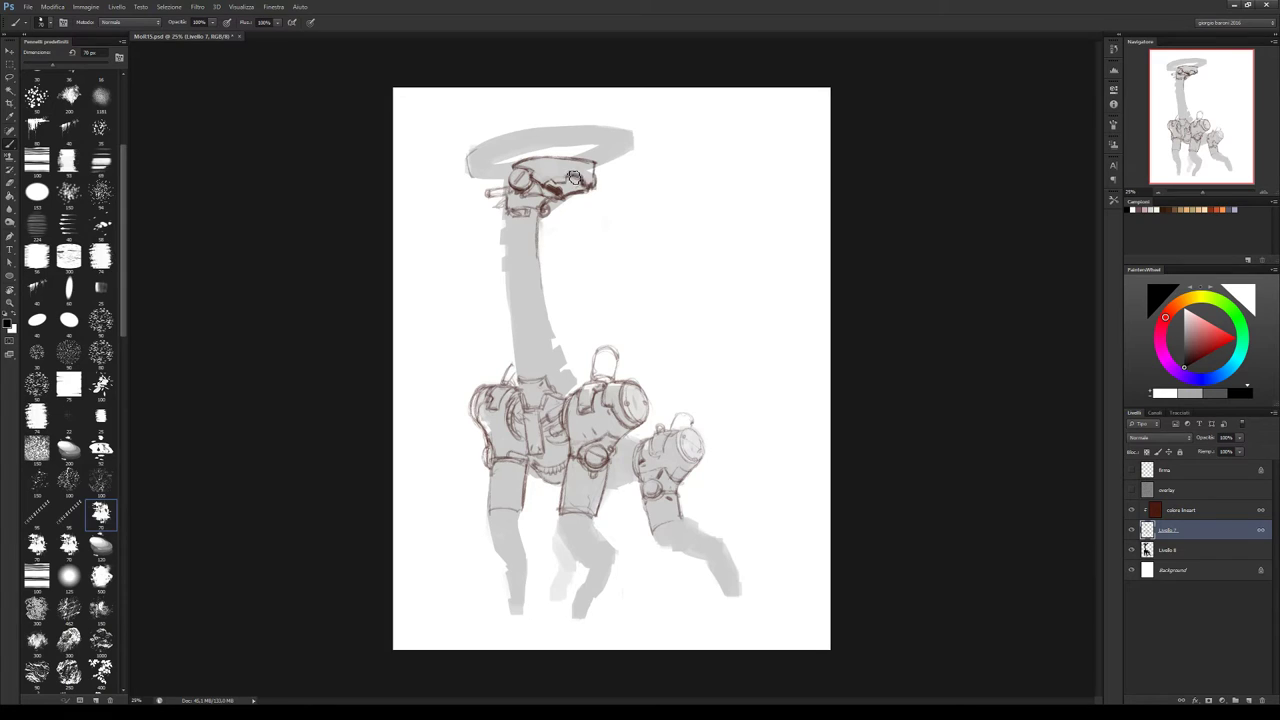
{"action": "key", "text": "e"}
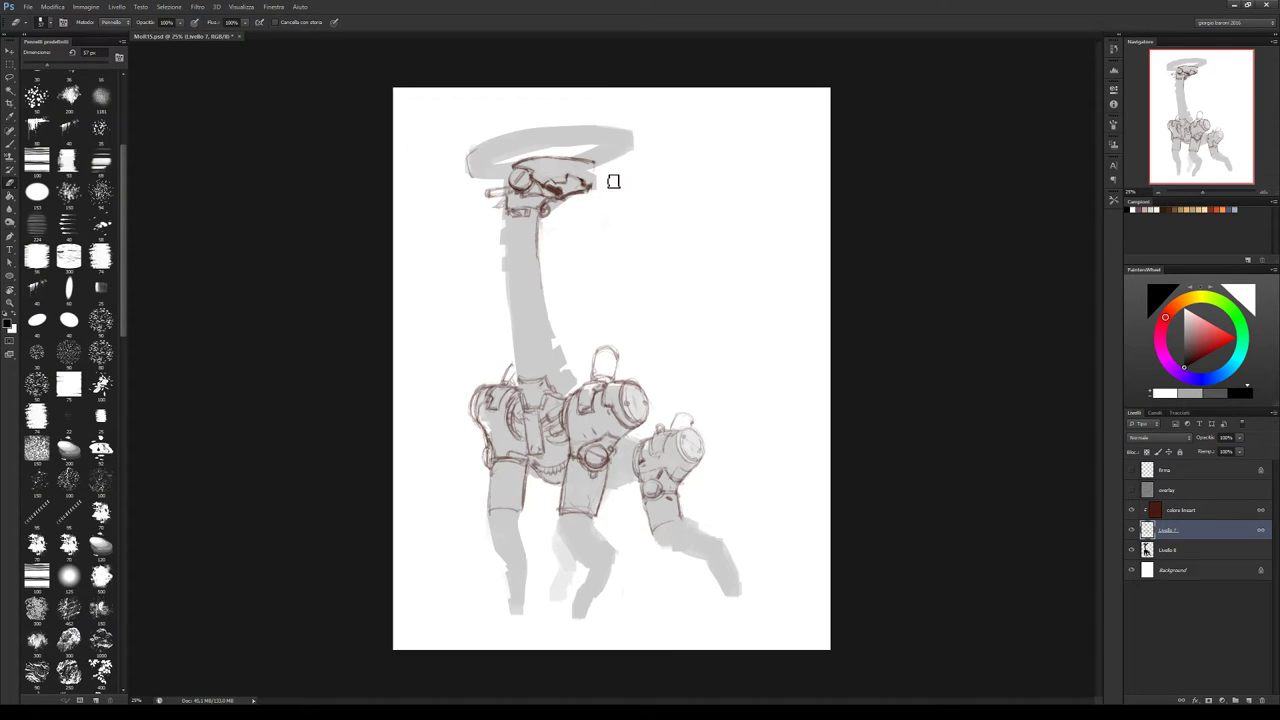
Lighten dark strokes on the head, then darken the line under it and the head-neck joint
{"action": "left_click_drag", "start_coordinate": [614, 181], "coordinate": [592, 170]}
{"action": "key", "text": "b"}
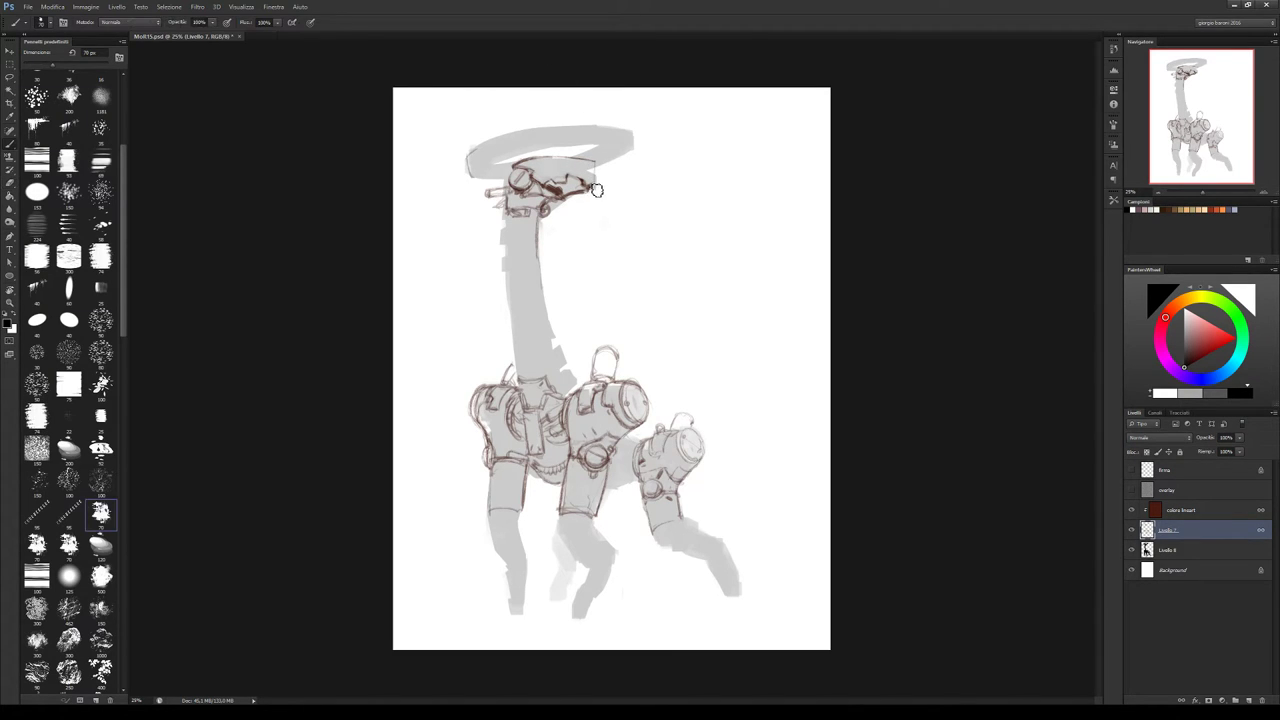
{"action": "left_click_drag", "start_coordinate": [587, 193], "coordinate": [560, 203]}
{"action": "mouse_move", "coordinate": [553, 186]}
{"action": "left_mouse_down"}
{"action": "mouse_move", "coordinate": [533, 197]}
{"action": "mouse_move", "coordinate": [572, 177]}
{"action": "left_mouse_up"}
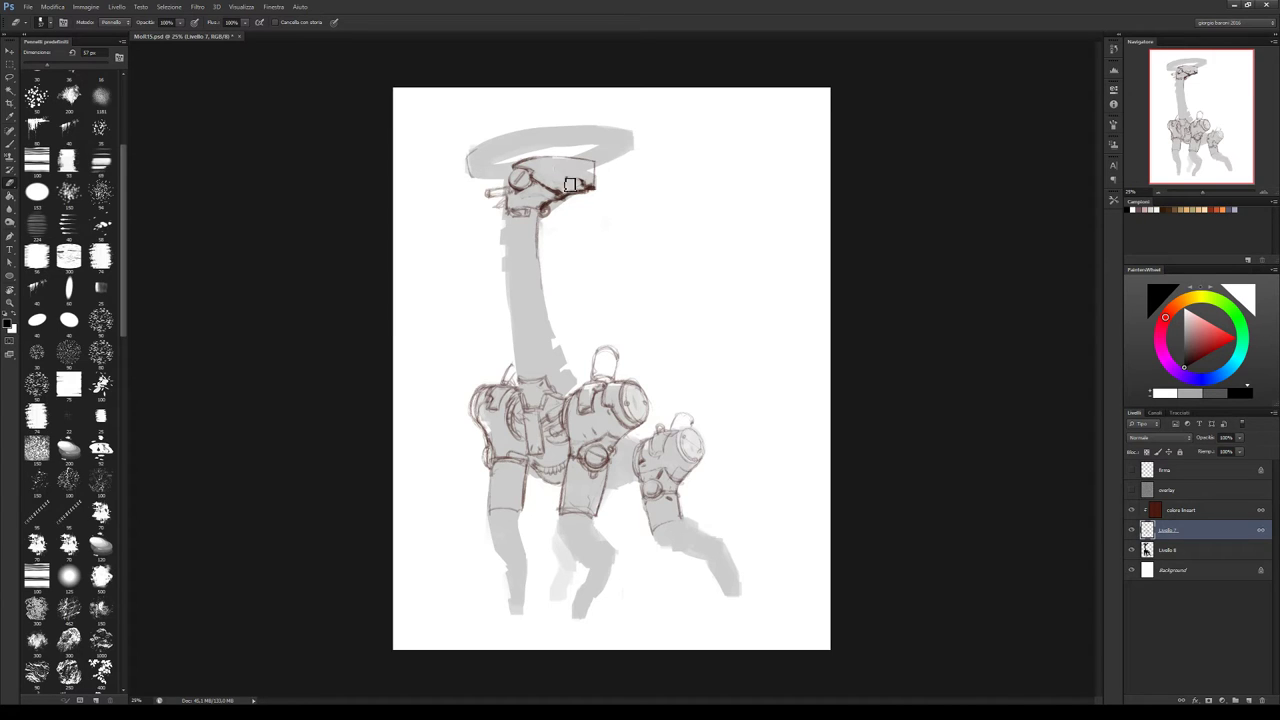
{"action": "key", "text": "b"}
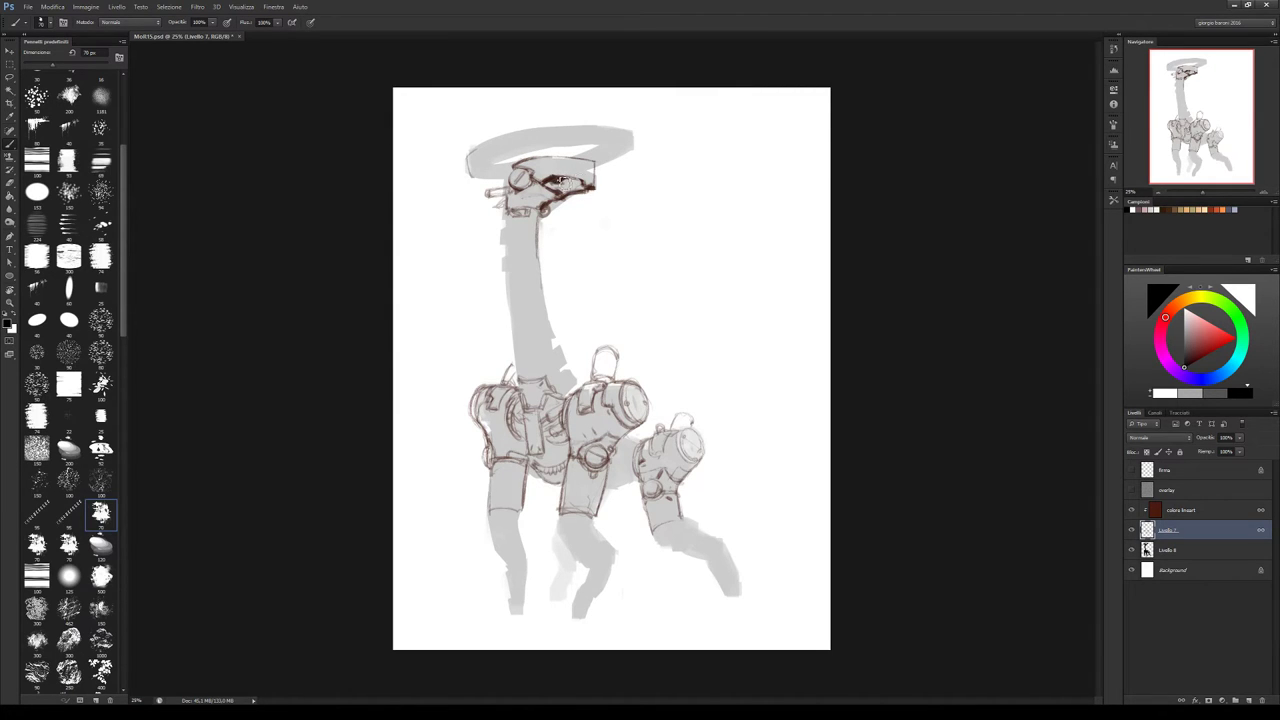
Fill in the head linework and darken the strokes around the eye in dense dark red
{"action": "key", "text": "e"}
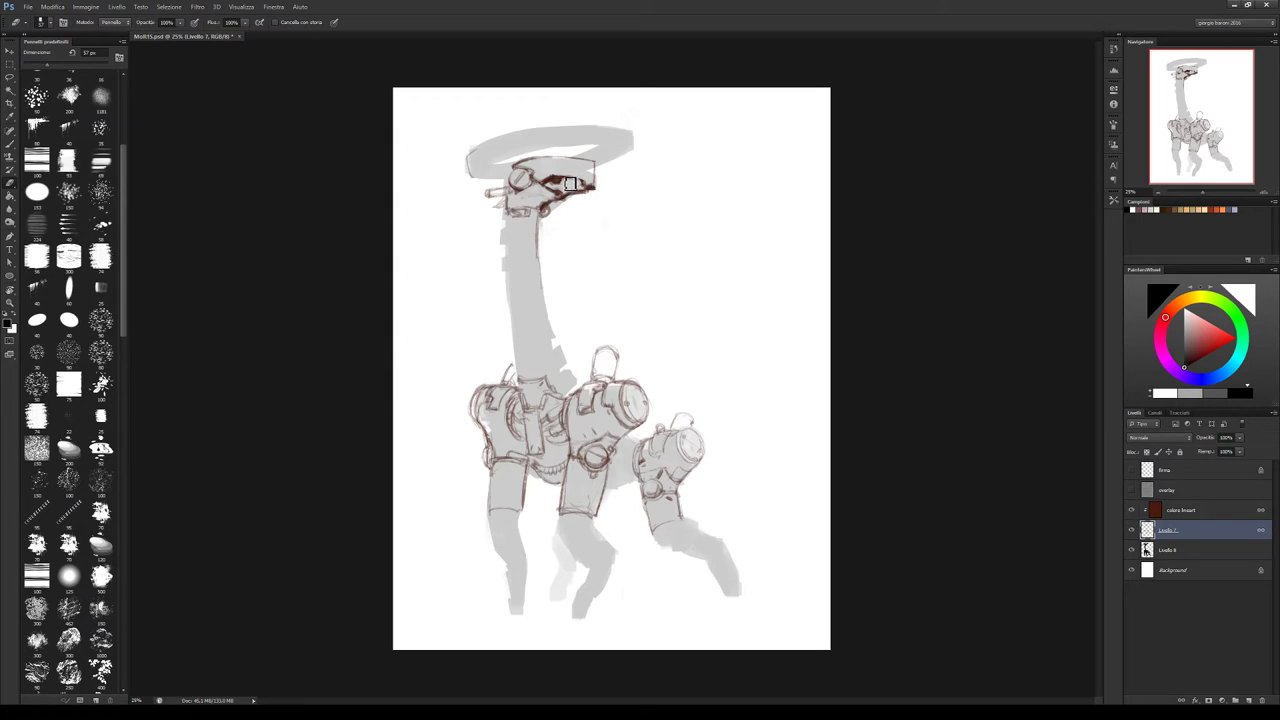
{"action": "key", "text": "b"}
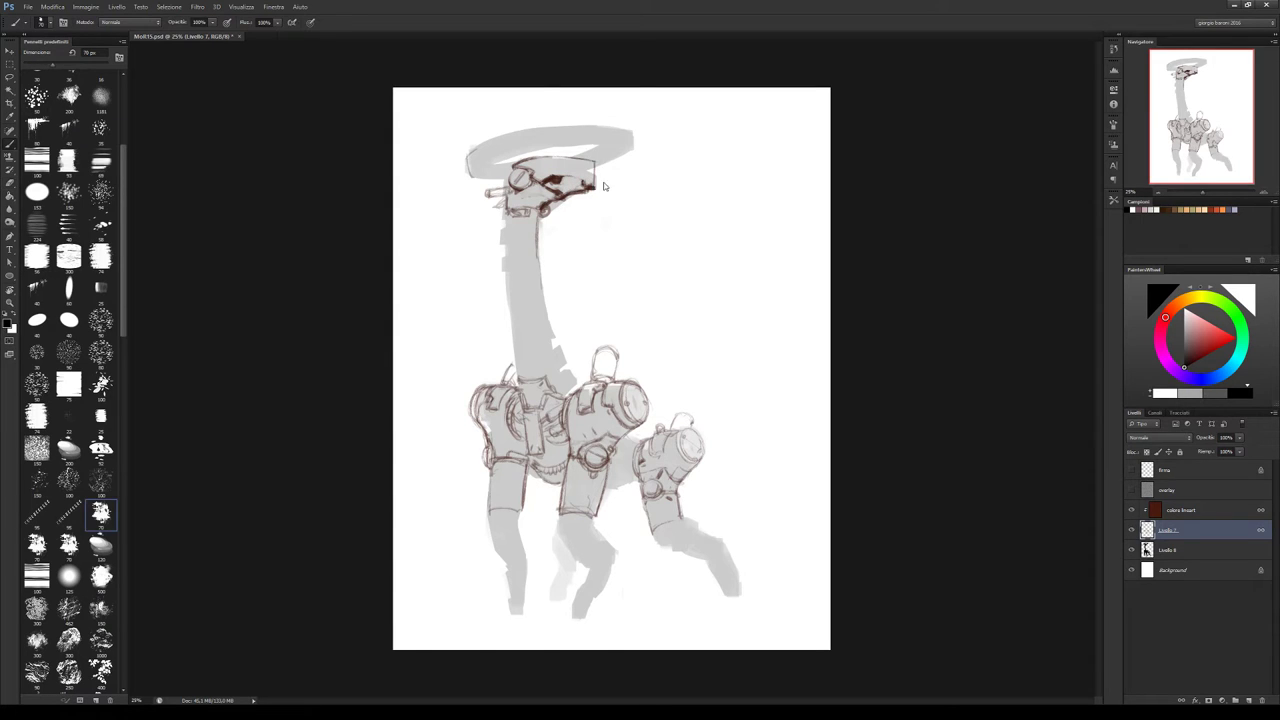
{"action": "key", "text": "e"}
{"action": "key", "text": "e"}
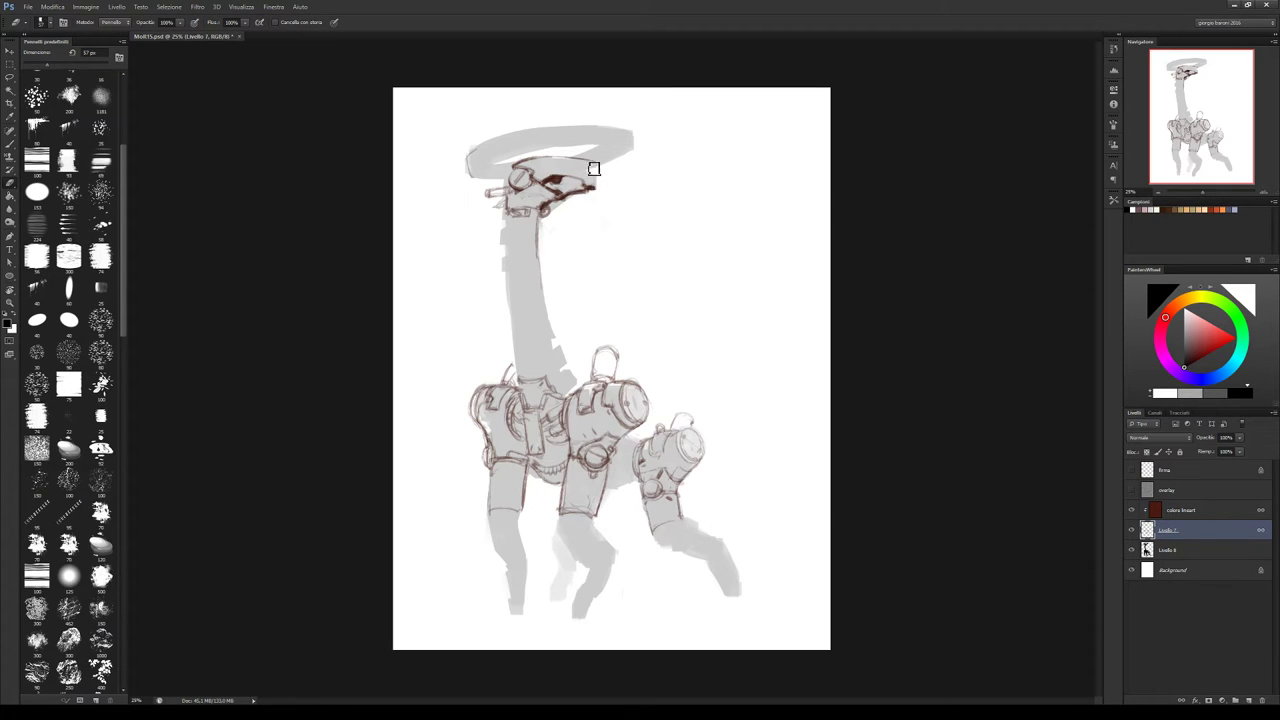
{"action": "key", "text": "b"}
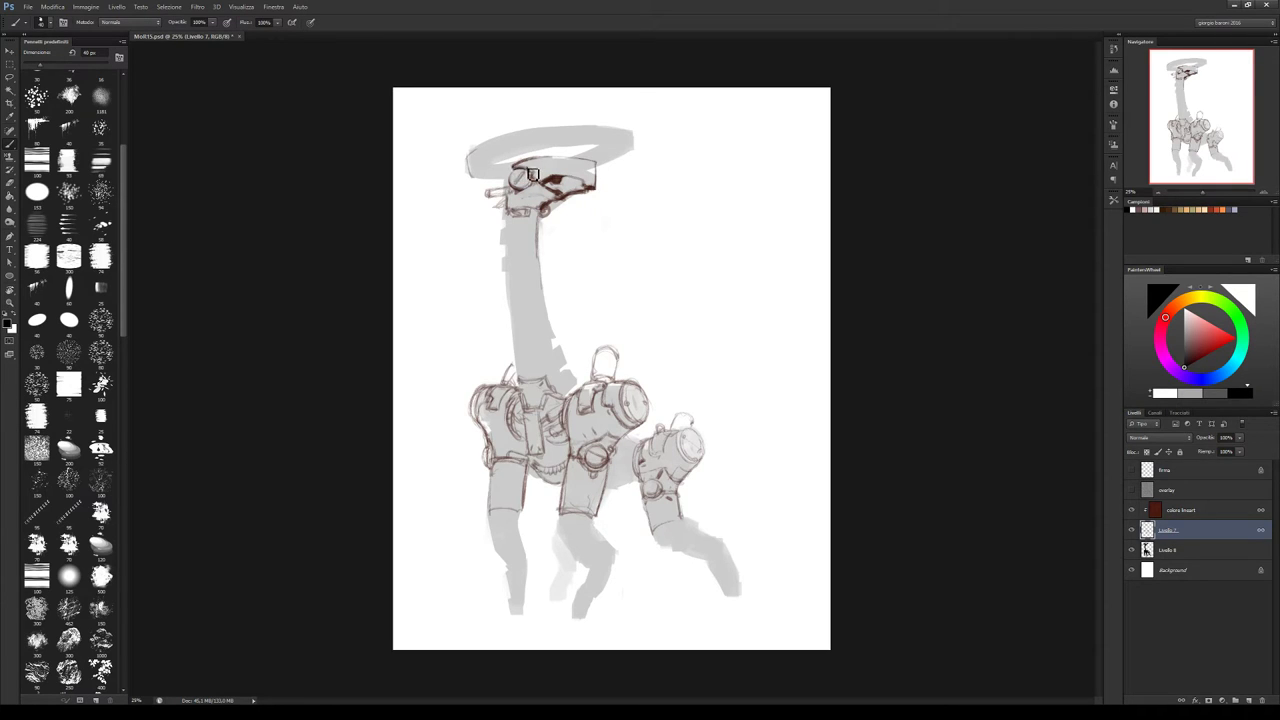
{"action": "mouse_move", "coordinate": [548, 170]}
{"action": "left_mouse_down"}
{"action": "mouse_move", "coordinate": [530, 168]}
{"action": "mouse_move", "coordinate": [550, 172]}
{"action": "mouse_move", "coordinate": [538, 184]}
{"action": "mouse_move", "coordinate": [556, 186]}
{"action": "mouse_move", "coordinate": [545, 163]}
{"action": "mouse_move", "coordinate": [542, 190]}
{"action": "mouse_move", "coordinate": [560, 180]}
{"action": "mouse_move", "coordinate": [540, 201]}
{"action": "mouse_move", "coordinate": [590, 198]}
{"action": "left_mouse_up"}
{"action": "key", "text": "e"}
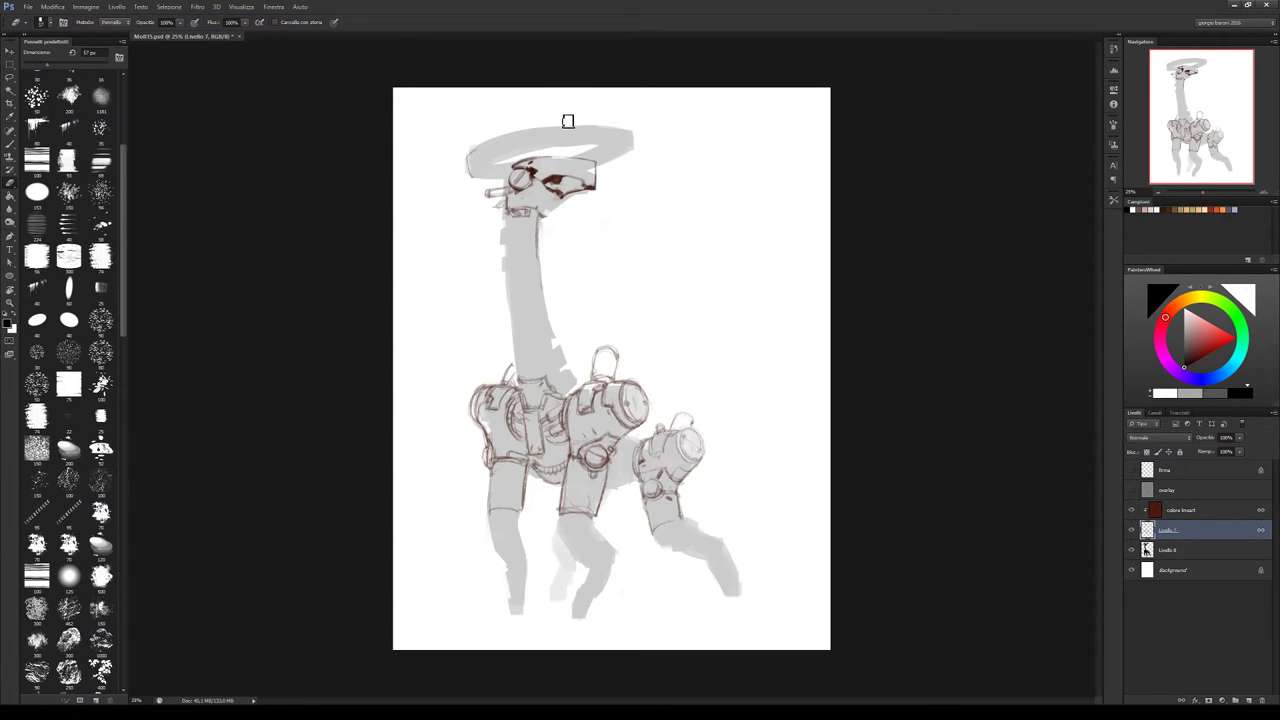
{"action": "key", "text": "b"}
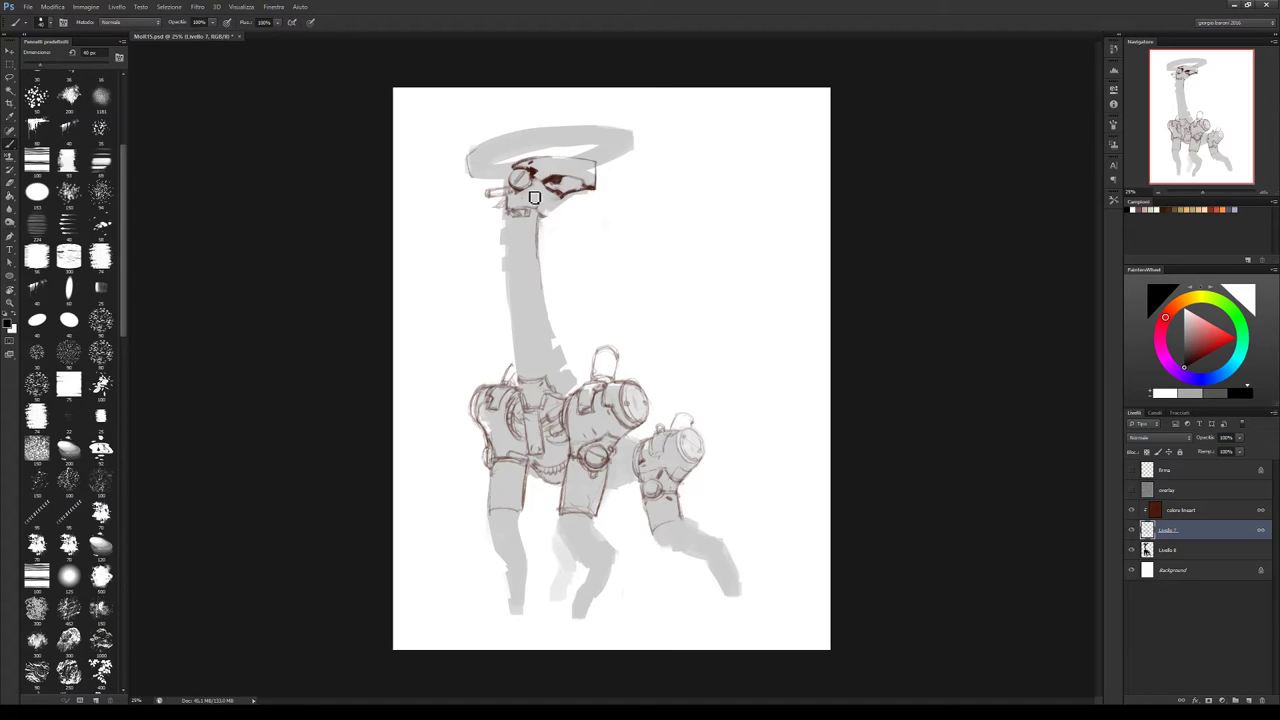
{"action": "mouse_move", "coordinate": [534, 197]}
{"action": "left_mouse_down"}
{"action": "mouse_move", "coordinate": [567, 201]}
{"action": "mouse_move", "coordinate": [555, 195]}
{"action": "mouse_move", "coordinate": [564, 201]}
{"action": "mouse_move", "coordinate": [546, 215]}
{"action": "mouse_move", "coordinate": [556, 198]}
{"action": "mouse_move", "coordinate": [531, 198]}
{"action": "mouse_move", "coordinate": [539, 184]}
{"action": "mouse_move", "coordinate": [555, 198]}
{"action": "mouse_move", "coordinate": [521, 206]}
{"action": "mouse_move", "coordinate": [535, 208]}
{"action": "mouse_move", "coordinate": [517, 206]}
{"action": "mouse_move", "coordinate": [527, 196]}
{"action": "mouse_move", "coordinate": [514, 208]}
{"action": "mouse_move", "coordinate": [517, 184]}
{"action": "mouse_move", "coordinate": [492, 197]}
{"action": "mouse_move", "coordinate": [522, 181]}
{"action": "mouse_move", "coordinate": [538, 201]}
{"action": "mouse_move", "coordinate": [492, 193]}
{"action": "mouse_move", "coordinate": [525, 191]}
{"action": "mouse_move", "coordinate": [526, 179]}
{"action": "mouse_move", "coordinate": [500, 178]}
{"action": "mouse_move", "coordinate": [558, 194]}
{"action": "mouse_move", "coordinate": [492, 195]}
{"action": "mouse_move", "coordinate": [525, 178]}
{"action": "left_mouse_up"}
Erase with a smaller tip to clean up the head's left barrel and eye area
{"action": "key", "text": "bracketleft"}
{"action": "key", "text": "bracketleft"}
{"action": "key", "text": "e"}
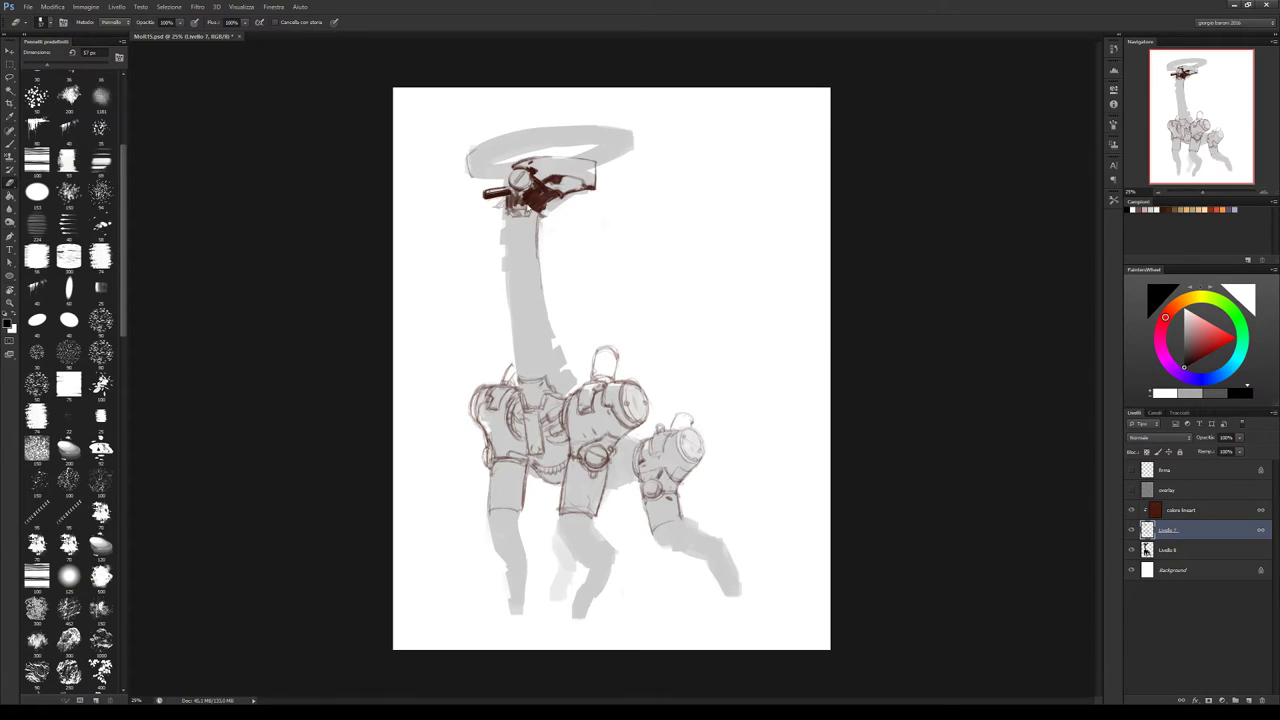
{"action": "left_click_drag", "start_coordinate": [498, 194], "coordinate": [527, 192]}
{"action": "left_click", "coordinate": [101, 512]}
{"action": "key", "text": "bracketleft"}
{"action": "key", "text": "bracketleft"}
{"action": "mouse_move", "coordinate": [496, 194]}
{"action": "left_mouse_down"}
{"action": "mouse_move", "coordinate": [526, 180]}
{"action": "mouse_move", "coordinate": [500, 176]}
{"action": "mouse_move", "coordinate": [511, 194]}
{"action": "mouse_move", "coordinate": [499, 211]}
{"action": "mouse_move", "coordinate": [522, 185]}
{"action": "mouse_move", "coordinate": [500, 211]}
{"action": "mouse_move", "coordinate": [531, 210]}
{"action": "mouse_move", "coordinate": [503, 208]}
{"action": "mouse_move", "coordinate": [516, 205]}
{"action": "mouse_move", "coordinate": [515, 221]}
{"action": "mouse_move", "coordinate": [557, 206]}
{"action": "mouse_move", "coordinate": [522, 211]}
{"action": "mouse_move", "coordinate": [556, 177]}
{"action": "mouse_move", "coordinate": [517, 195]}
{"action": "mouse_move", "coordinate": [545, 187]}
{"action": "mouse_move", "coordinate": [517, 177]}
{"action": "mouse_move", "coordinate": [538, 194]}
{"action": "mouse_move", "coordinate": [520, 192]}
{"action": "mouse_move", "coordinate": [555, 172]}
{"action": "mouse_move", "coordinate": [518, 196]}
{"action": "mouse_move", "coordinate": [533, 180]}
{"action": "mouse_move", "coordinate": [537, 200]}
{"action": "mouse_move", "coordinate": [522, 196]}
{"action": "mouse_move", "coordinate": [562, 186]}
{"action": "left_mouse_up"}
Alternate brush and eraser, enlarging the tip for broader rework of the head
{"action": "key", "text": "b"}
{"action": "key", "text": "e"}
{"action": "key", "text": "bracketright"}
{"action": "key", "text": "bracketright"}
{"action": "key", "text": "bracketright"}
{"action": "key", "text": "bracketright"}
{"action": "key", "text": "bracketright"}
{"action": "key", "text": "b"}
Lighten dark marks on the head and add a small dark mark beside the eye
{"action": "key", "text": "e"}
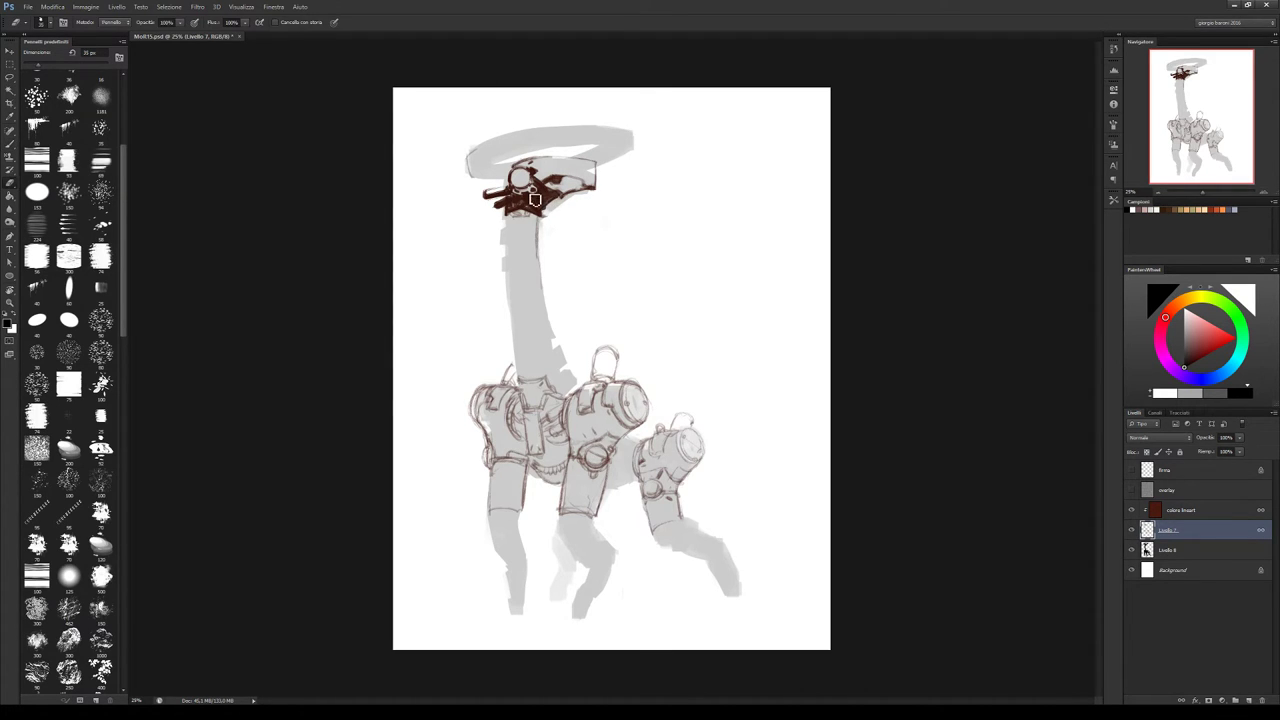
{"action": "mouse_move", "coordinate": [549, 207]}
{"action": "left_mouse_down"}
{"action": "mouse_move", "coordinate": [520, 207]}
{"action": "mouse_move", "coordinate": [548, 205]}
{"action": "left_mouse_up"}
{"action": "key", "text": "b"}
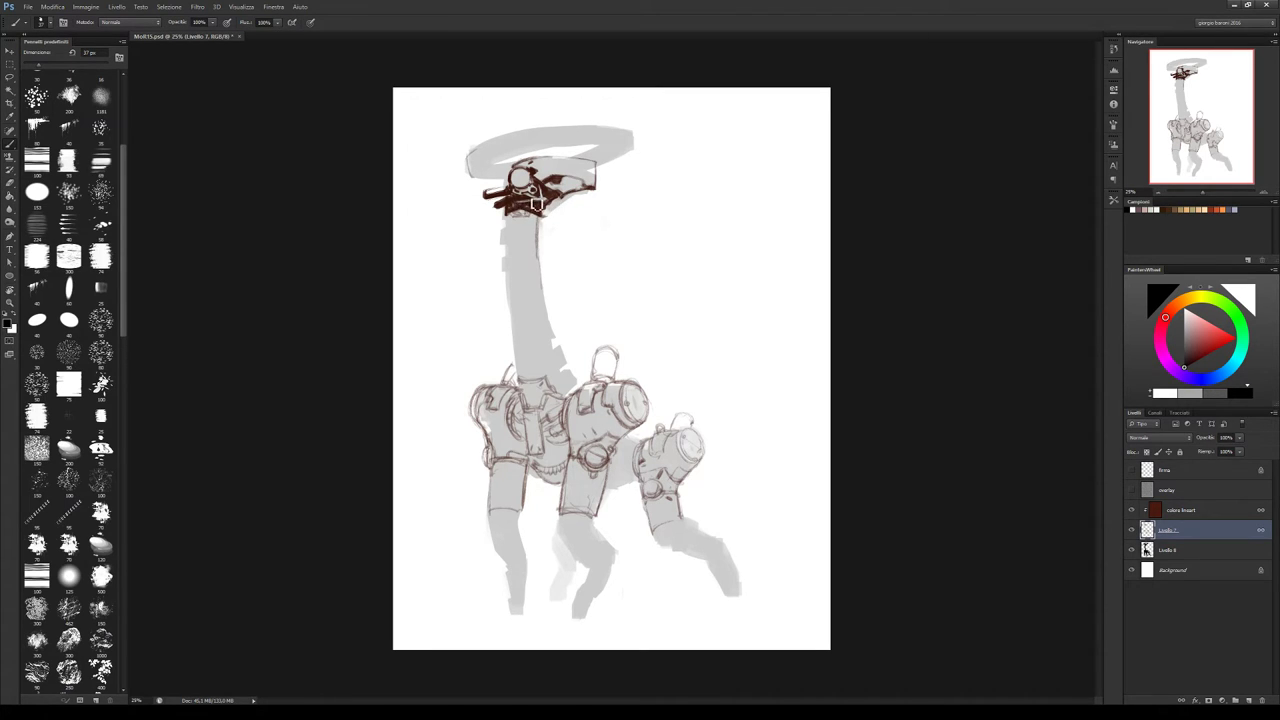
{"action": "left_click_drag", "start_coordinate": [556, 184], "coordinate": [548, 196]}
{"action": "key", "text": "e"}
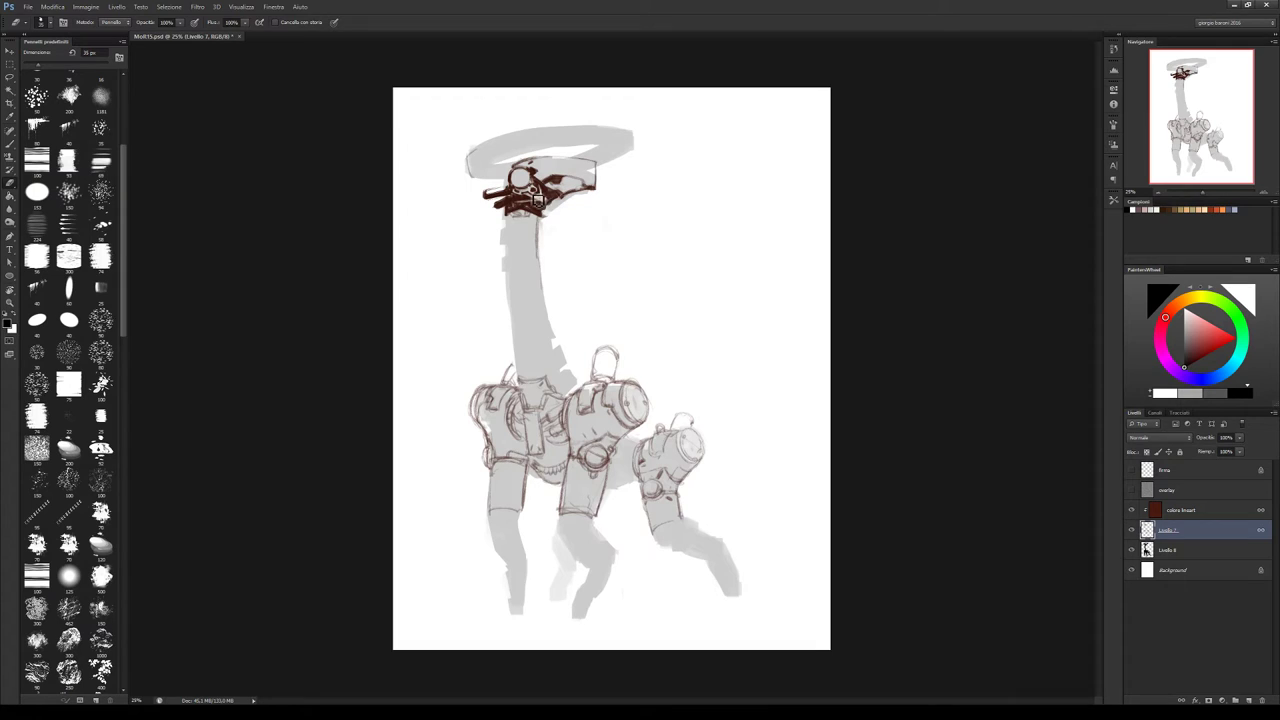
{"action": "key", "text": "b"}
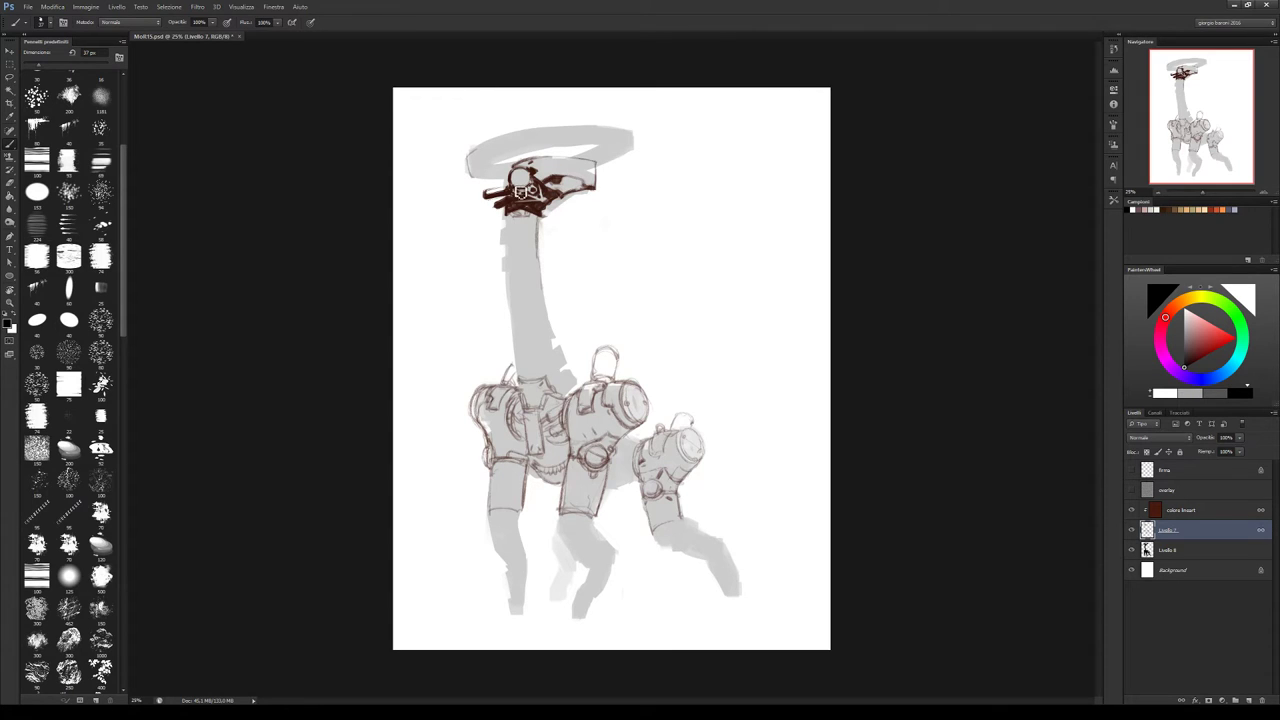
Erase small bits of the head lineart and paint dark brown strokes into the head
{"action": "key", "text": "e"}
{"action": "mouse_move", "coordinate": [548, 206]}
{"action": "left_mouse_down"}
{"action": "mouse_move", "coordinate": [561, 198]}
{"action": "mouse_move", "coordinate": [543, 181]}
{"action": "left_mouse_up"}
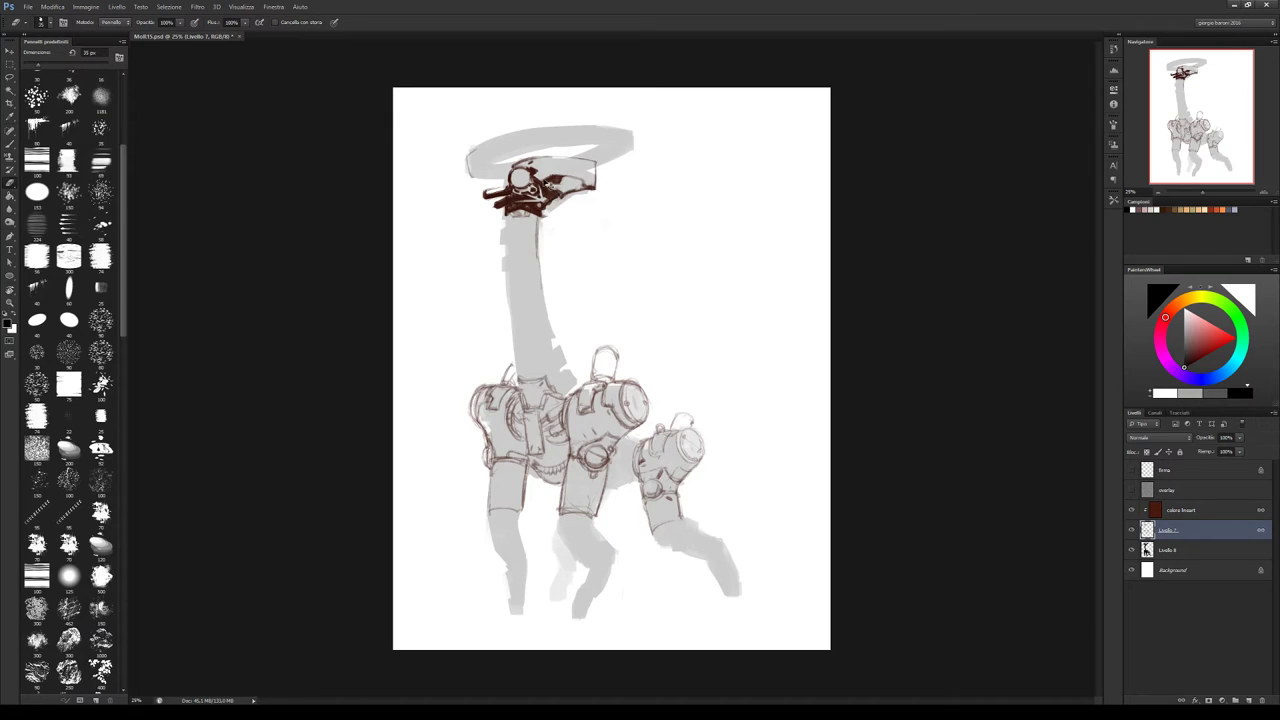
{"action": "key", "text": "b"}
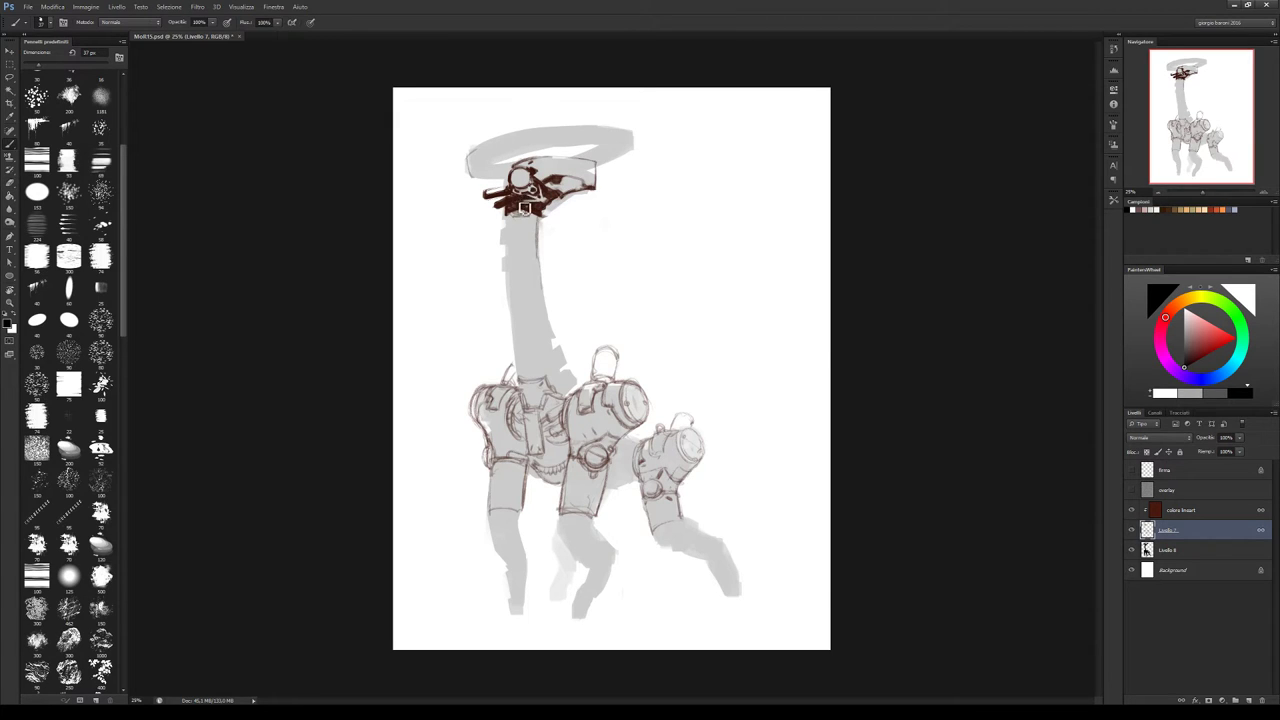
{"action": "mouse_move", "coordinate": [505, 198]}
{"action": "left_mouse_down"}
{"action": "mouse_move", "coordinate": [494, 196]}
{"action": "mouse_move", "coordinate": [512, 187]}
{"action": "left_mouse_up"}
{"action": "key", "text": "e"}
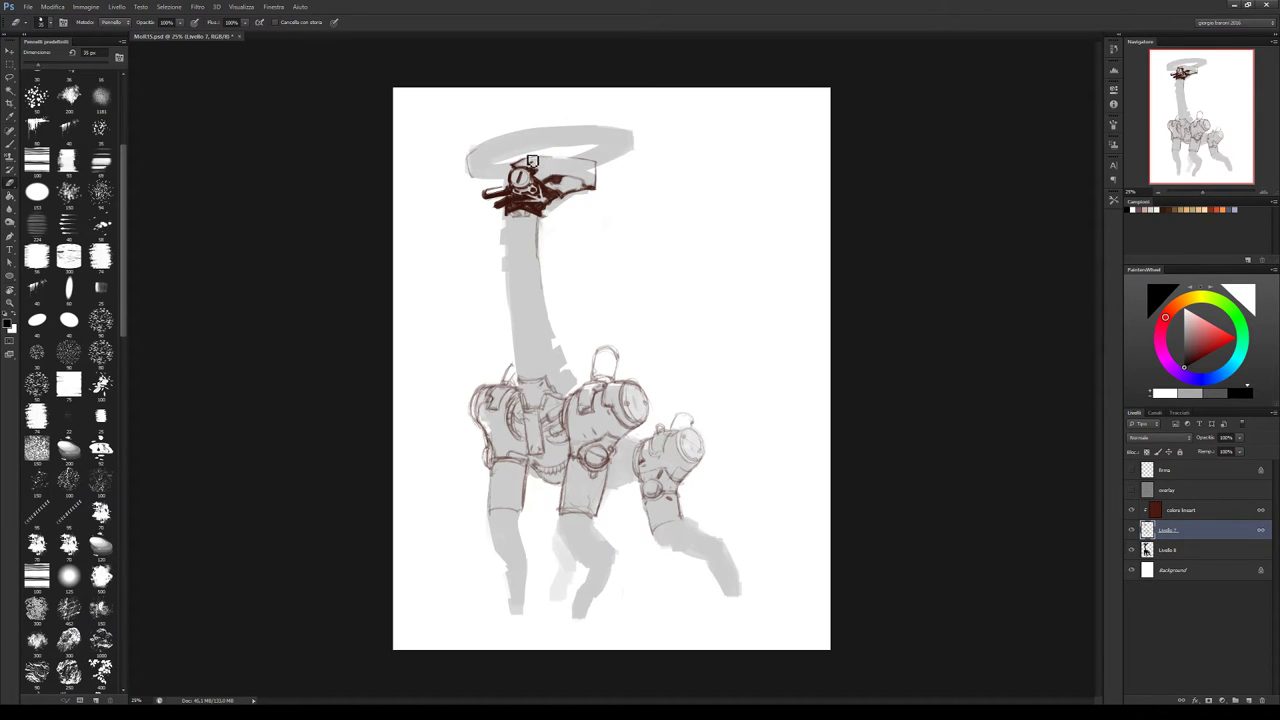
Flip the canvas horizontally and hide the grey underpainting layer
{"action": "key", "text": "ctrl+shift+h"}
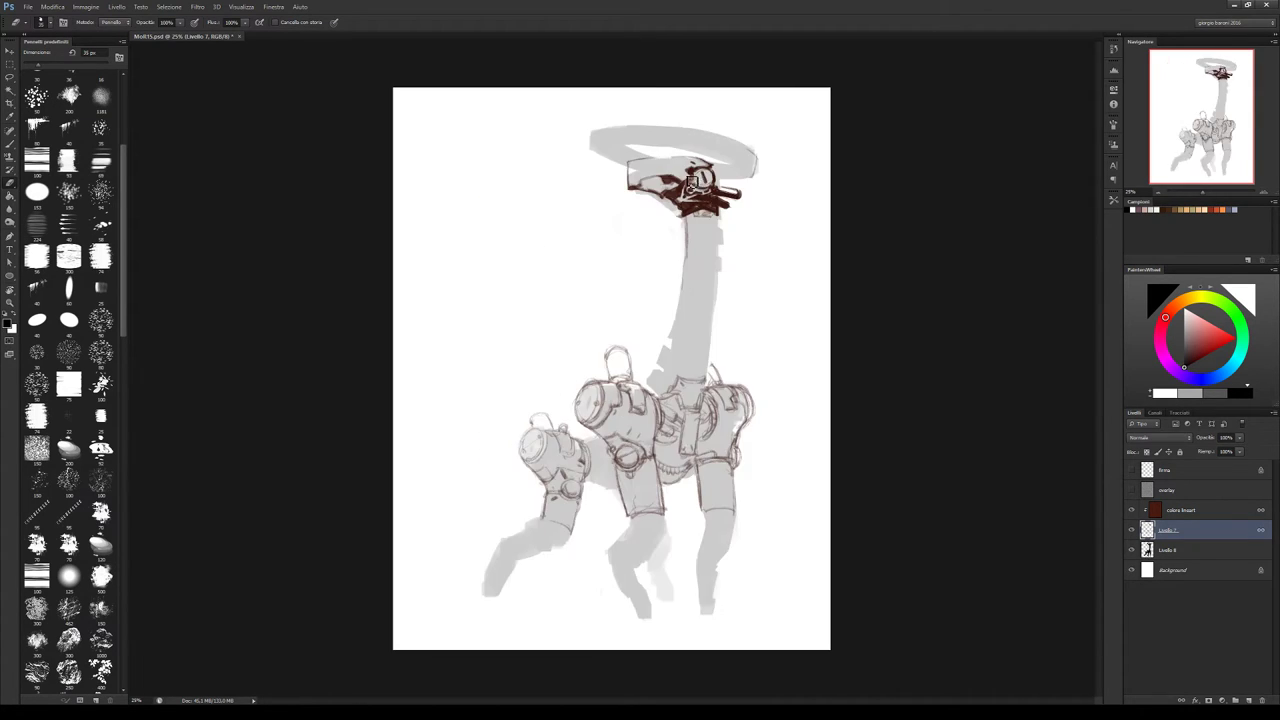
{"action": "key", "text": "b"}
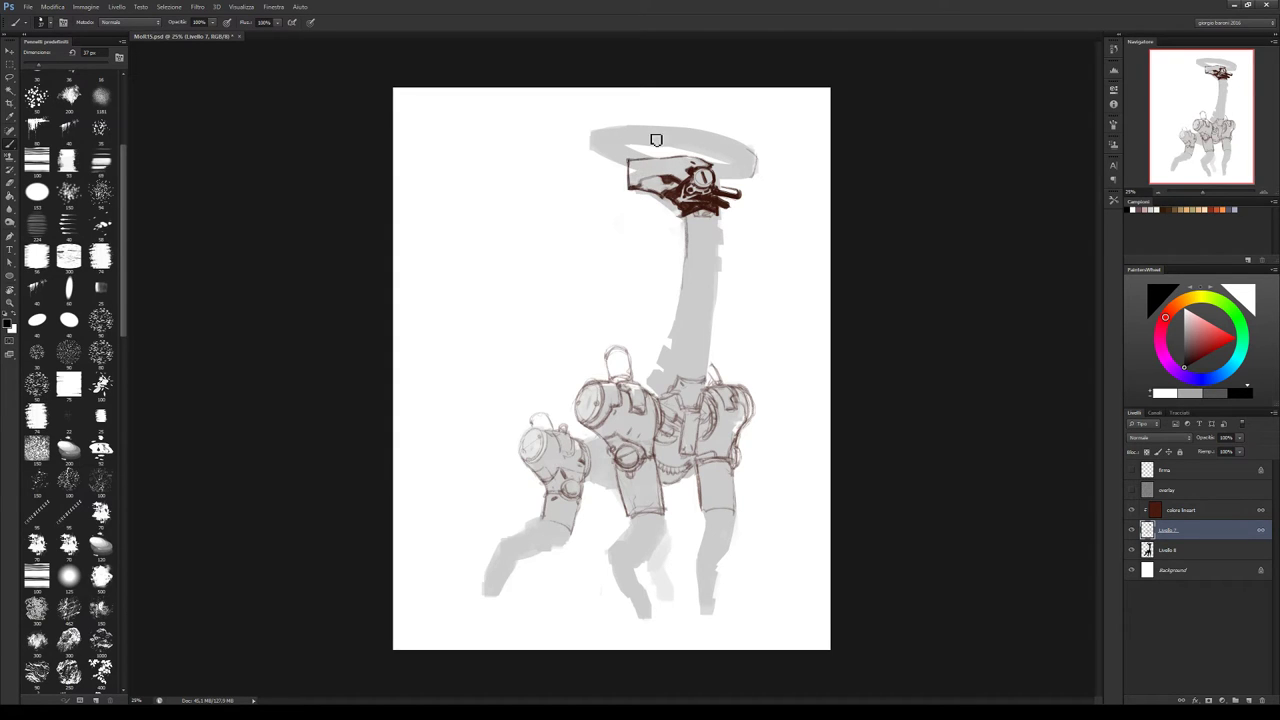
{"action": "key", "text": "e"}
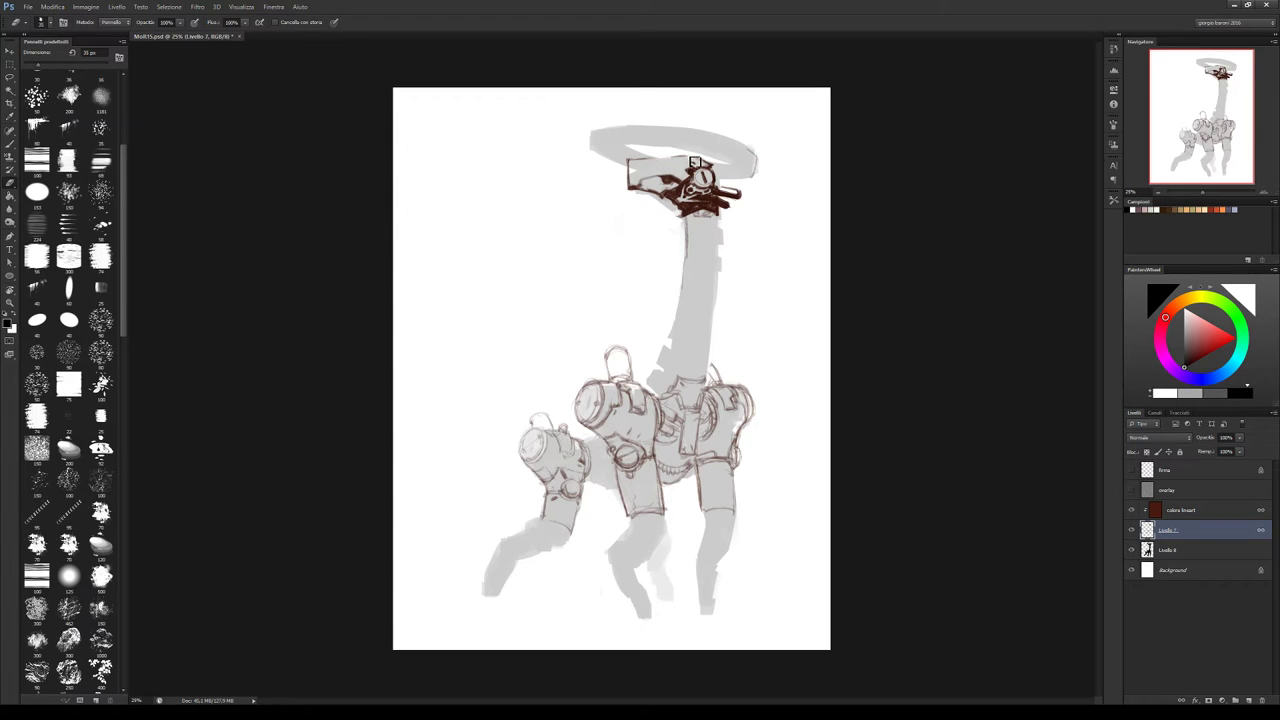
{"action": "left_click", "coordinate": [1133, 549]}
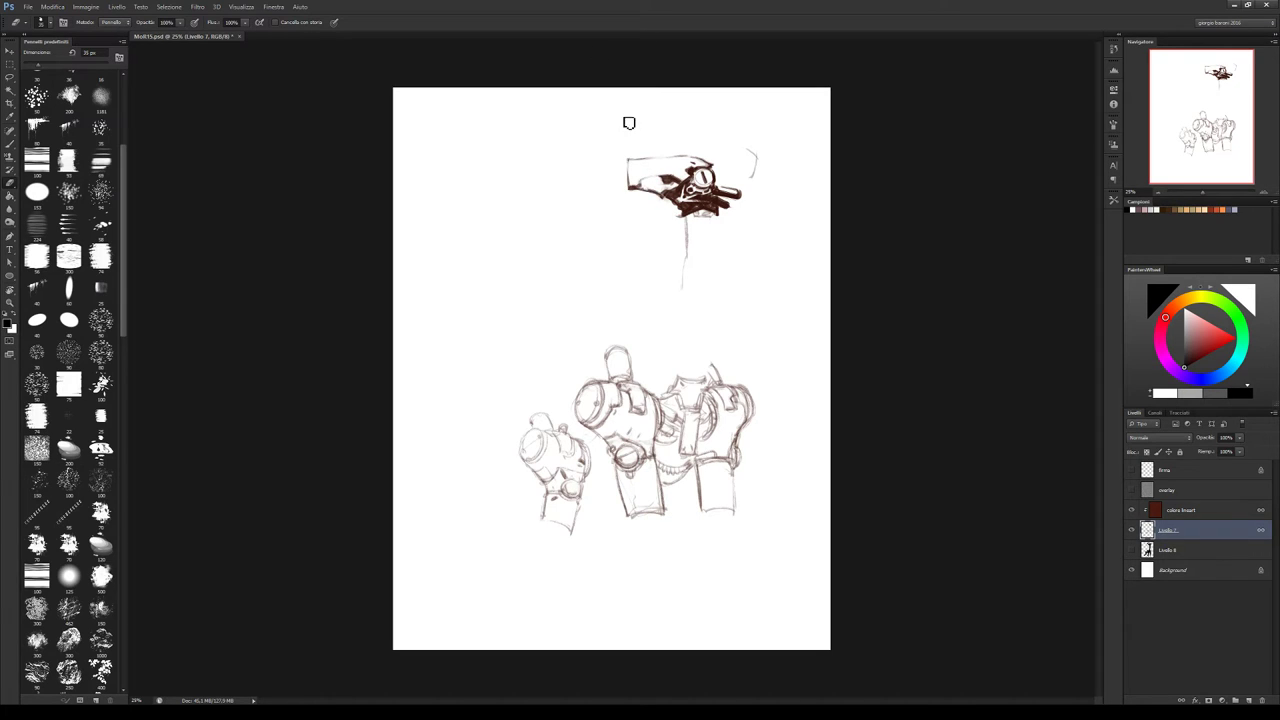
Darken the head's left side and erase stray dark marks beneath the head
{"action": "key", "text": "b"}
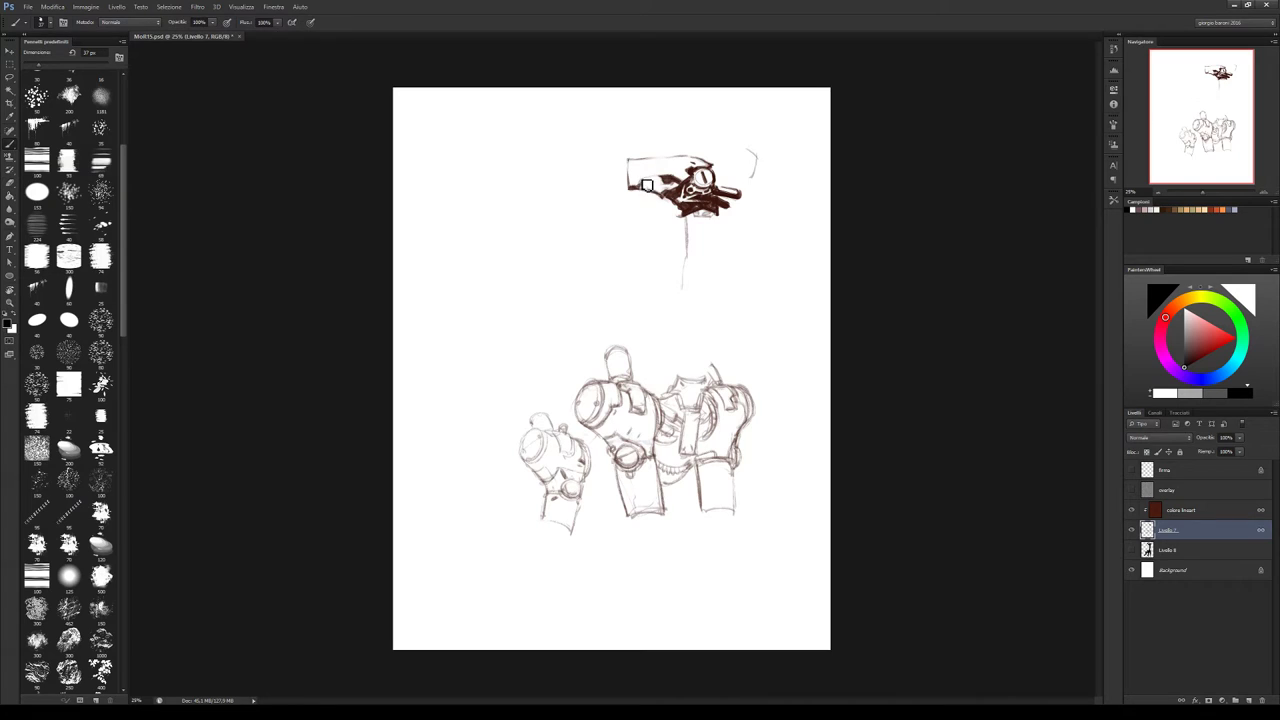
{"action": "mouse_move", "coordinate": [662, 180]}
{"action": "left_mouse_down"}
{"action": "mouse_move", "coordinate": [695, 167]}
{"action": "mouse_move", "coordinate": [689, 183]}
{"action": "left_mouse_up"}
{"action": "key", "text": "e"}
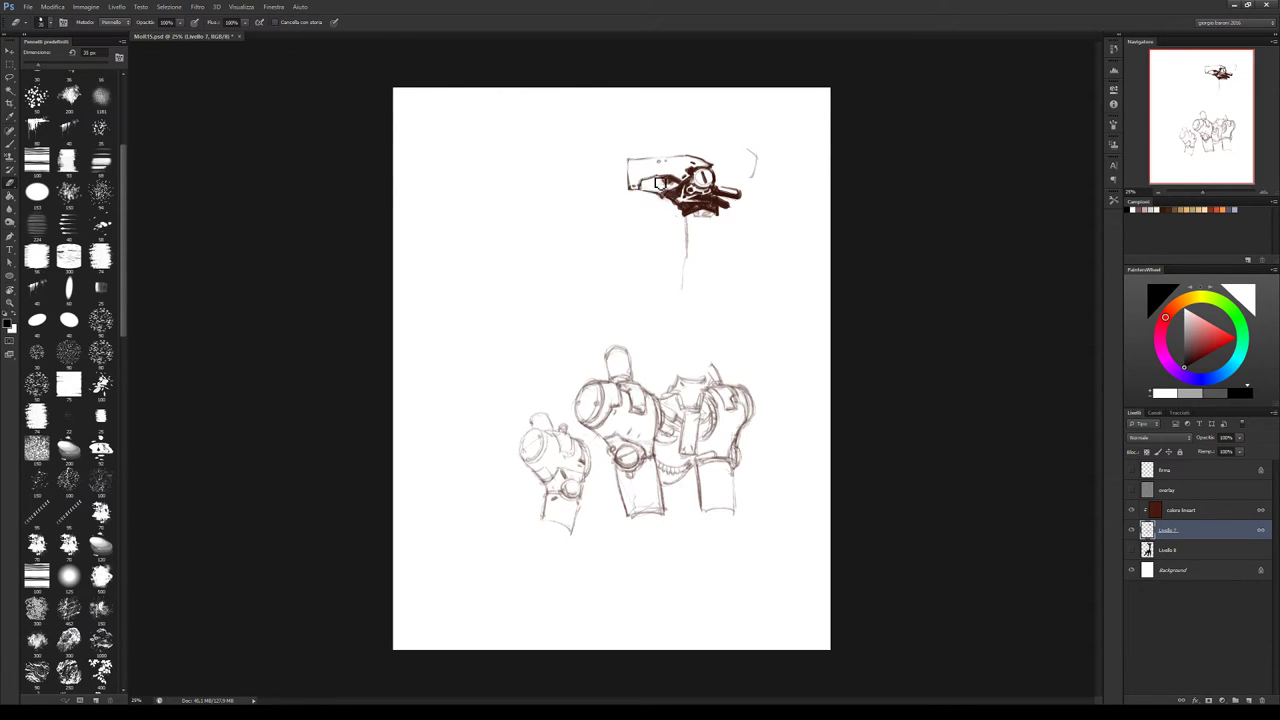
{"action": "key", "text": "b"}
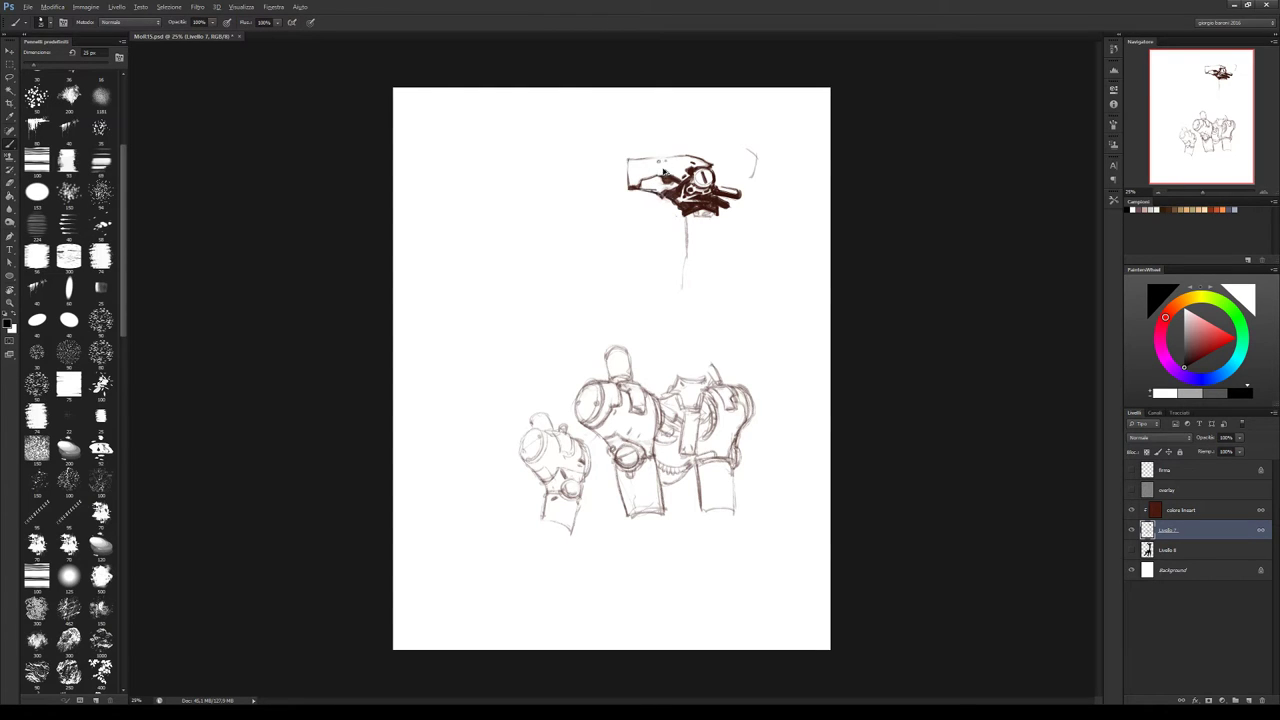
{"action": "key", "text": "e"}
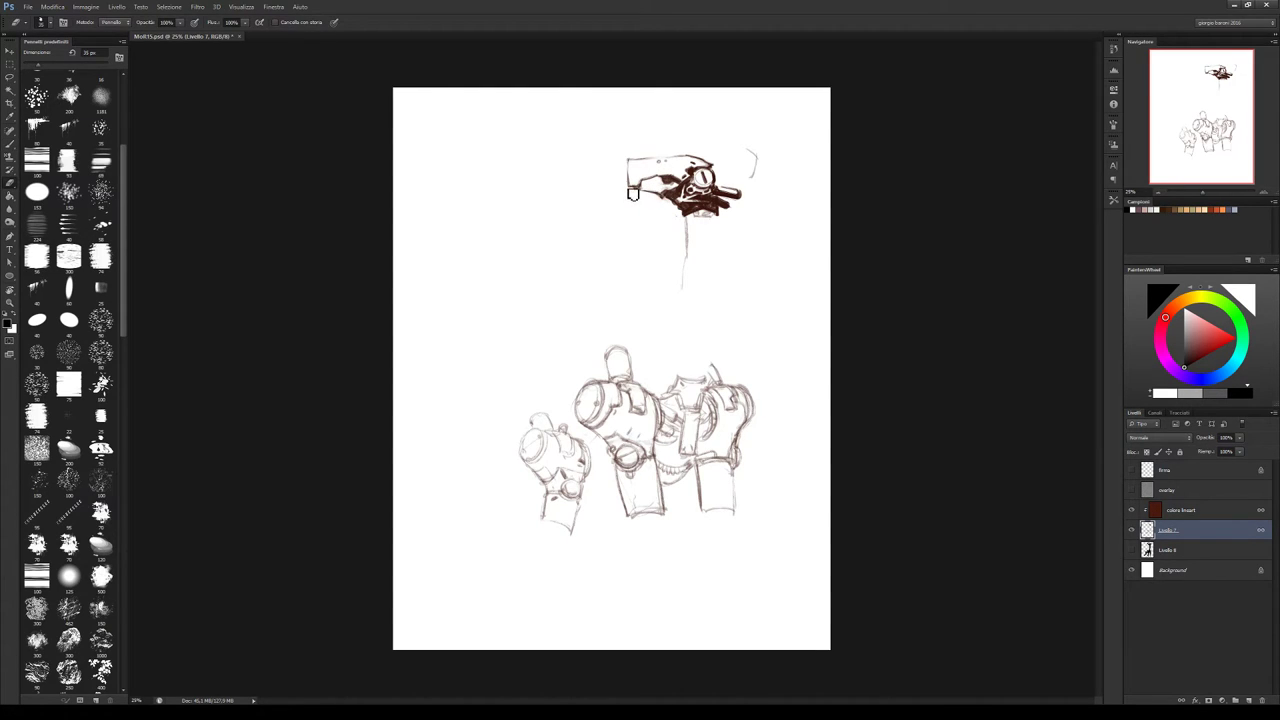
{"action": "left_click_drag", "start_coordinate": [685, 221], "coordinate": [677, 211]}
{"action": "key", "text": "b"}
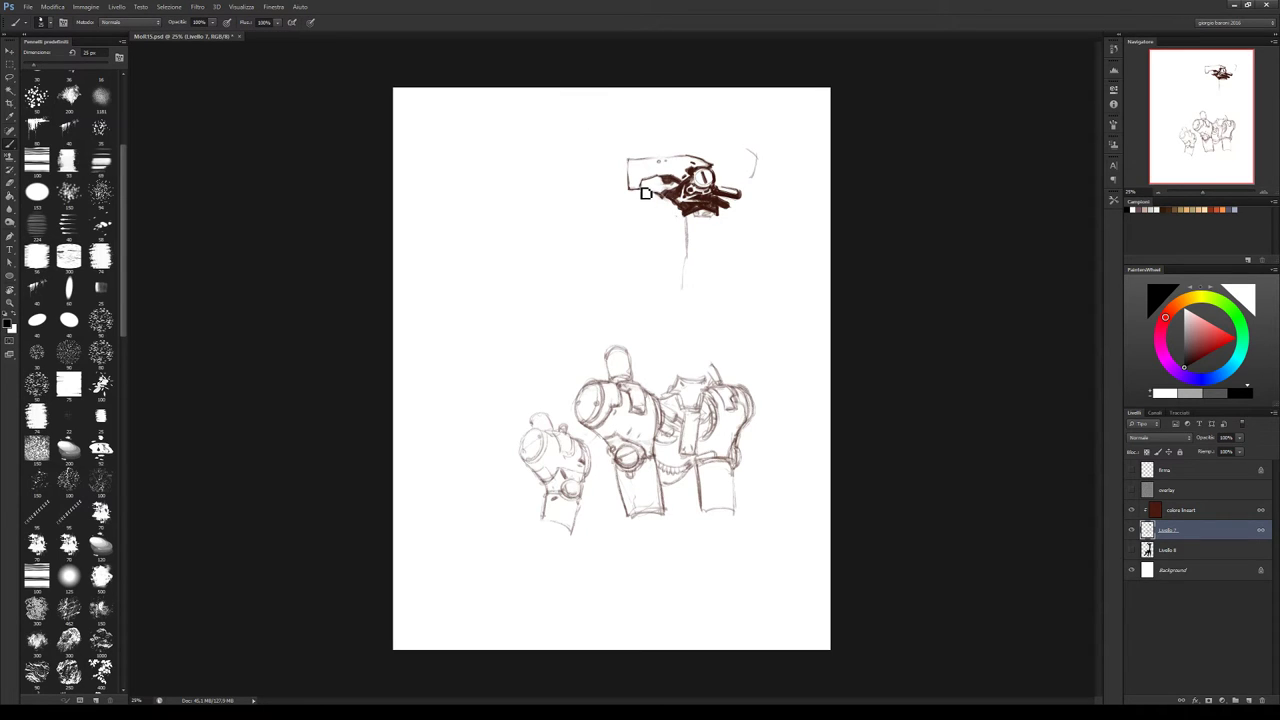
{"action": "mouse_move", "coordinate": [655, 197]}
{"action": "left_mouse_down"}
{"action": "mouse_move", "coordinate": [634, 186]}
{"action": "mouse_move", "coordinate": [657, 197]}
{"action": "left_mouse_up"}
Repaint the eye area with fine dark strokes using a smaller brush, then enlarge it again
{"action": "key", "text": "e"}
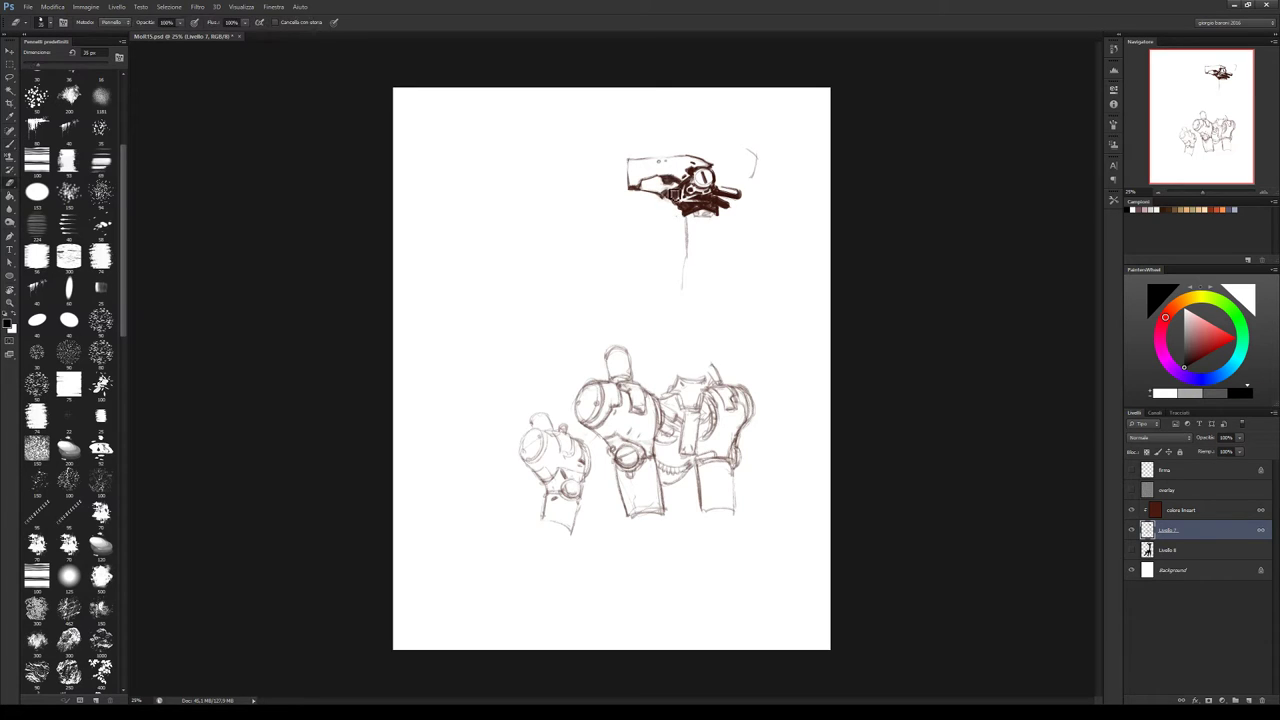
{"action": "key", "text": "b"}
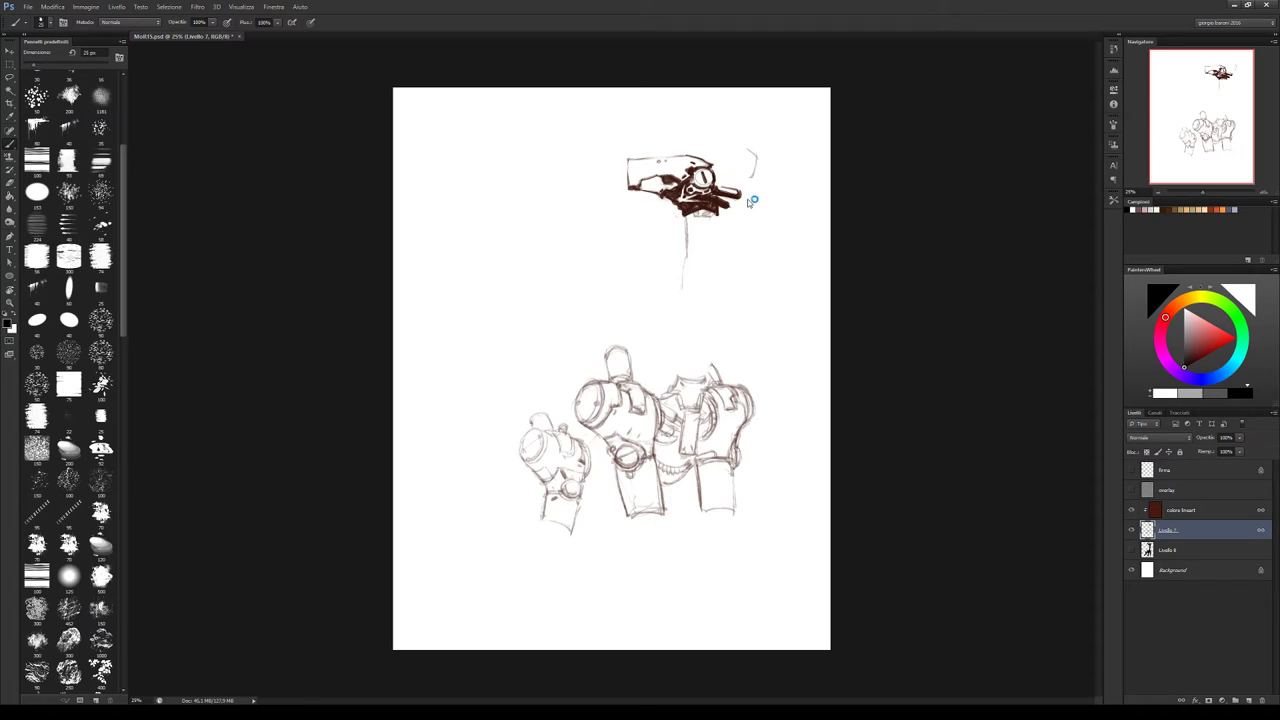
{"action": "key", "text": "bracketleft"}
{"action": "key", "text": "bracketleft"}
{"action": "mouse_move", "coordinate": [696, 192]}
{"action": "left_mouse_down"}
{"action": "mouse_move", "coordinate": [724, 190]}
{"action": "mouse_move", "coordinate": [716, 180]}
{"action": "mouse_move", "coordinate": [734, 190]}
{"action": "left_mouse_up"}
{"action": "key", "text": "e"}
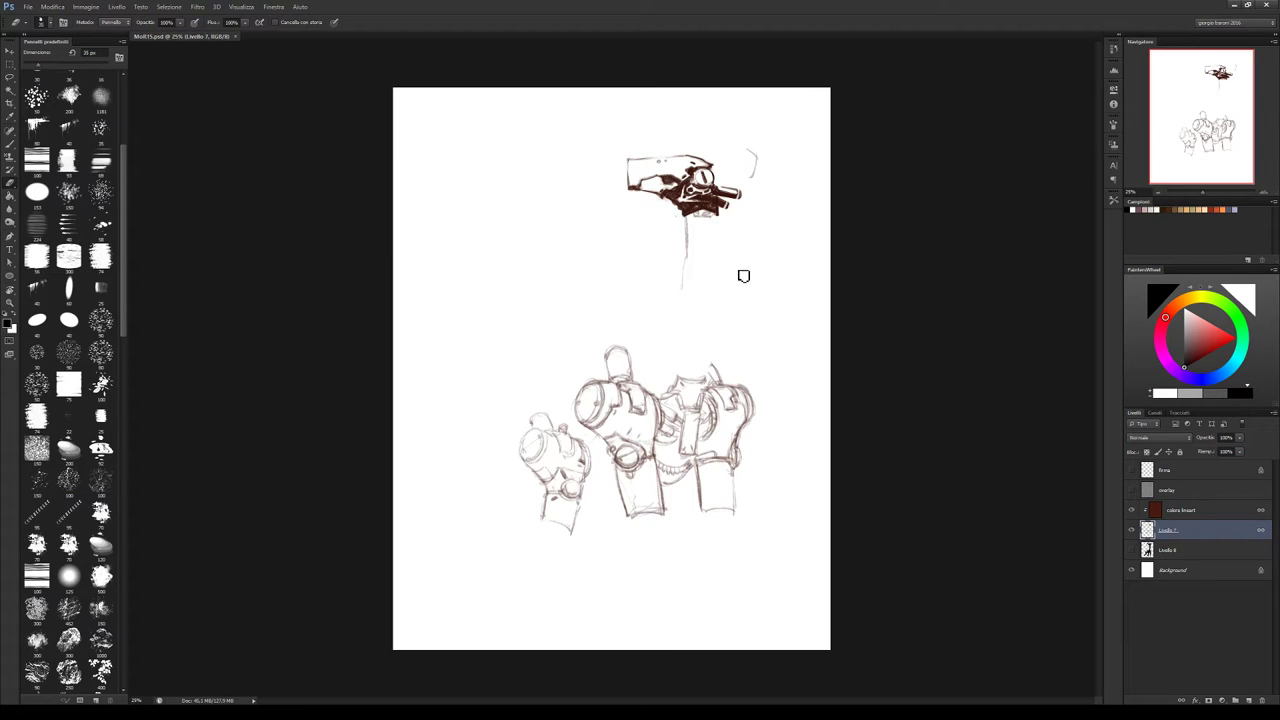
{"action": "key", "text": "b"}
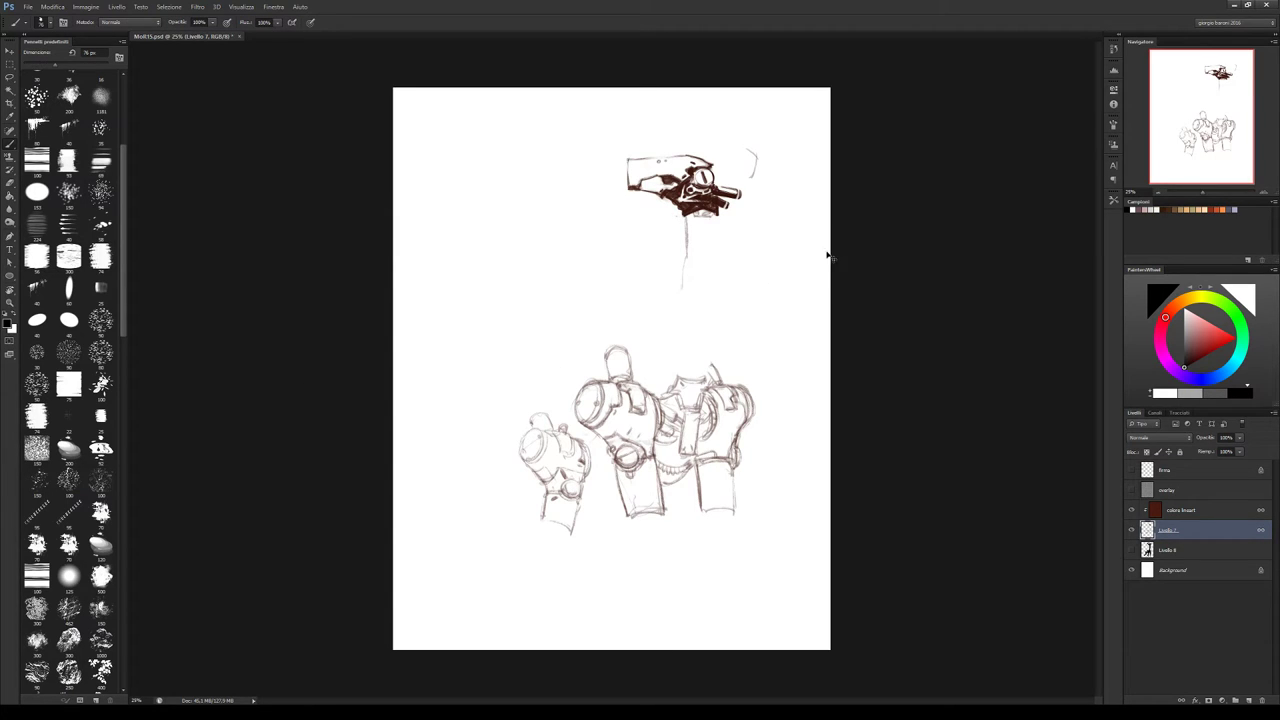
{"action": "key", "text": "bracketright"}
{"action": "key", "text": "bracketright"}
{"action": "key", "text": "bracketright"}
{"action": "key", "text": "bracketright"}
{"action": "key", "text": "e"}
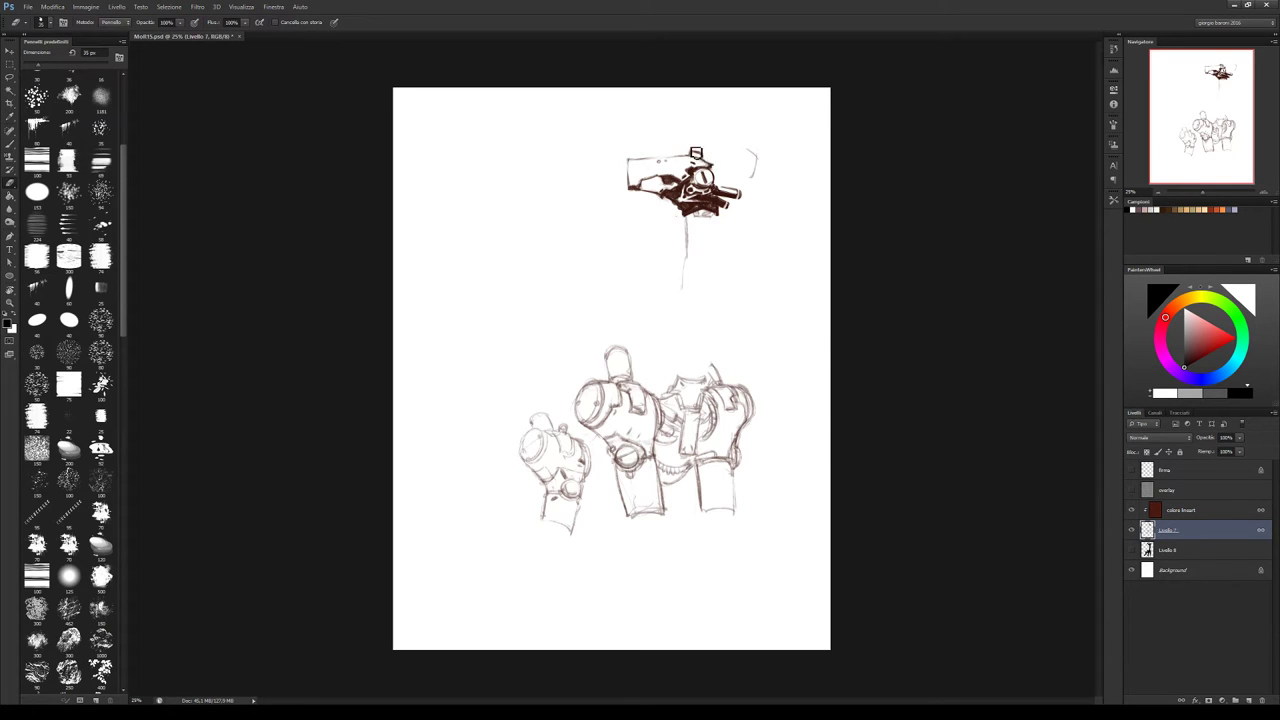
Show the grey silhouette and smooth the neck's right edge, adding a grey collar band and base shading
{"action": "key", "text": "b"}
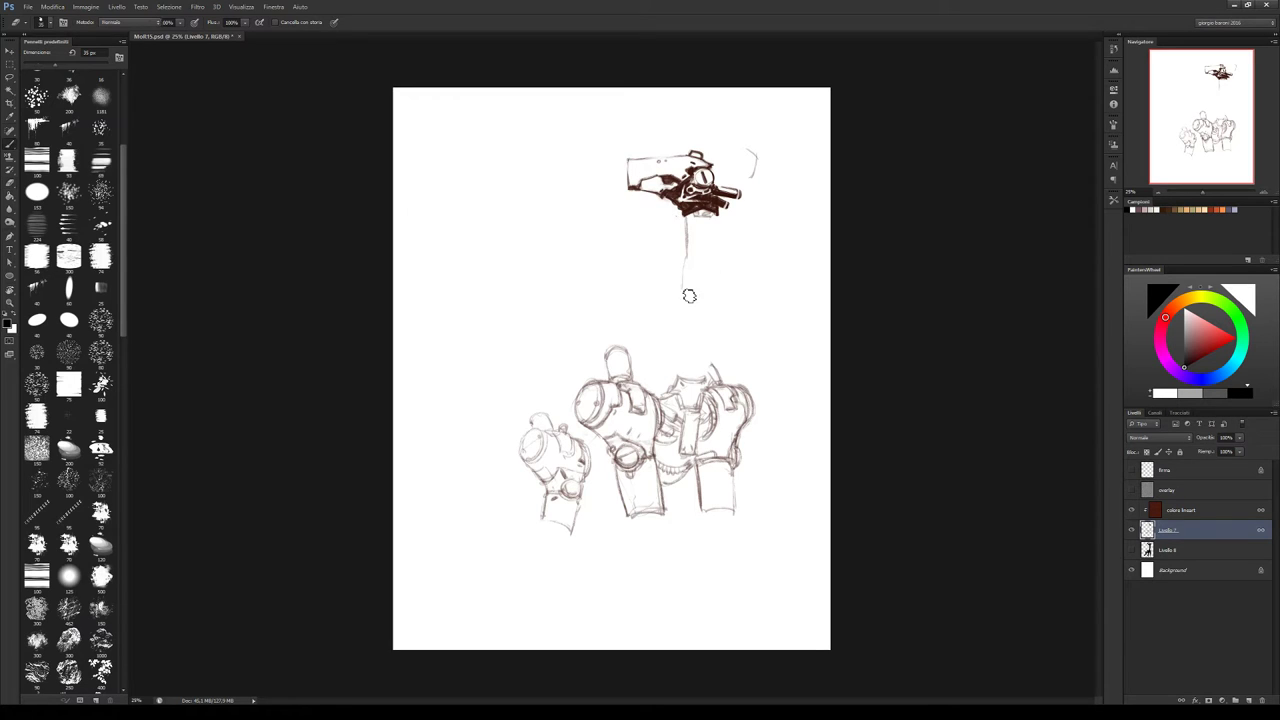
{"action": "left_click", "coordinate": [1131, 550]}
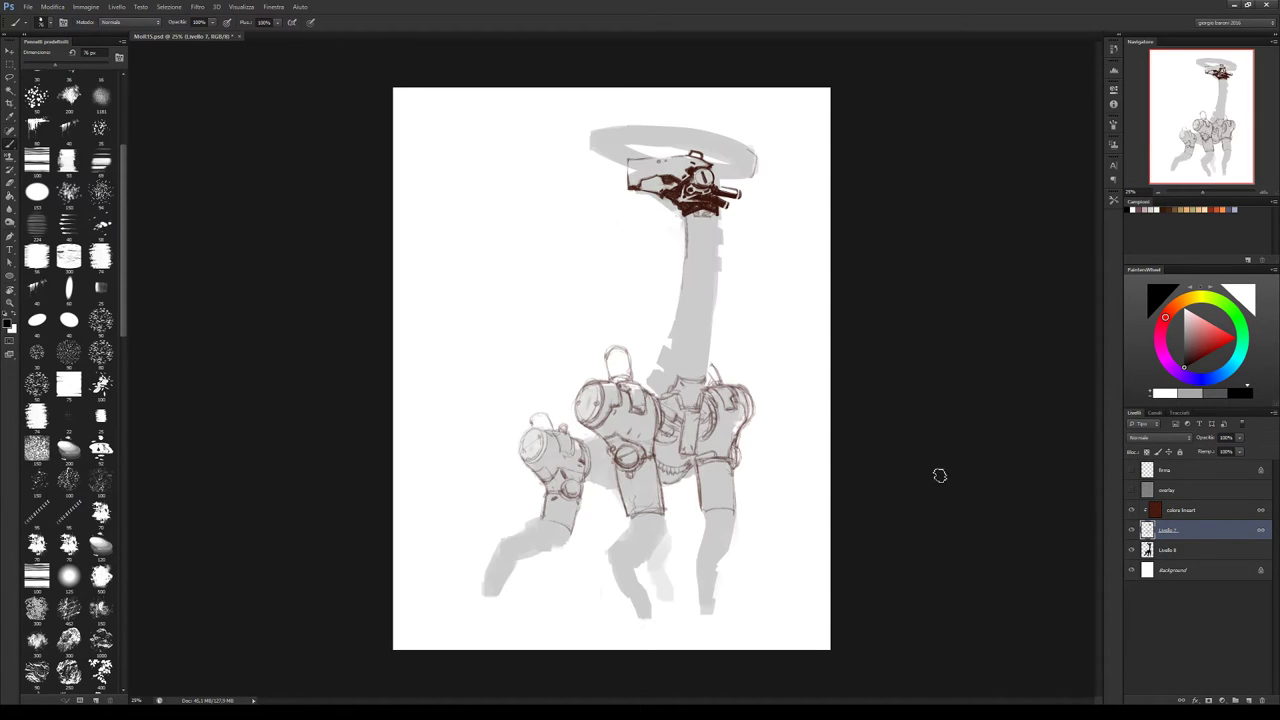
{"action": "left_click_drag", "start_coordinate": [722, 212], "coordinate": [708, 370]}
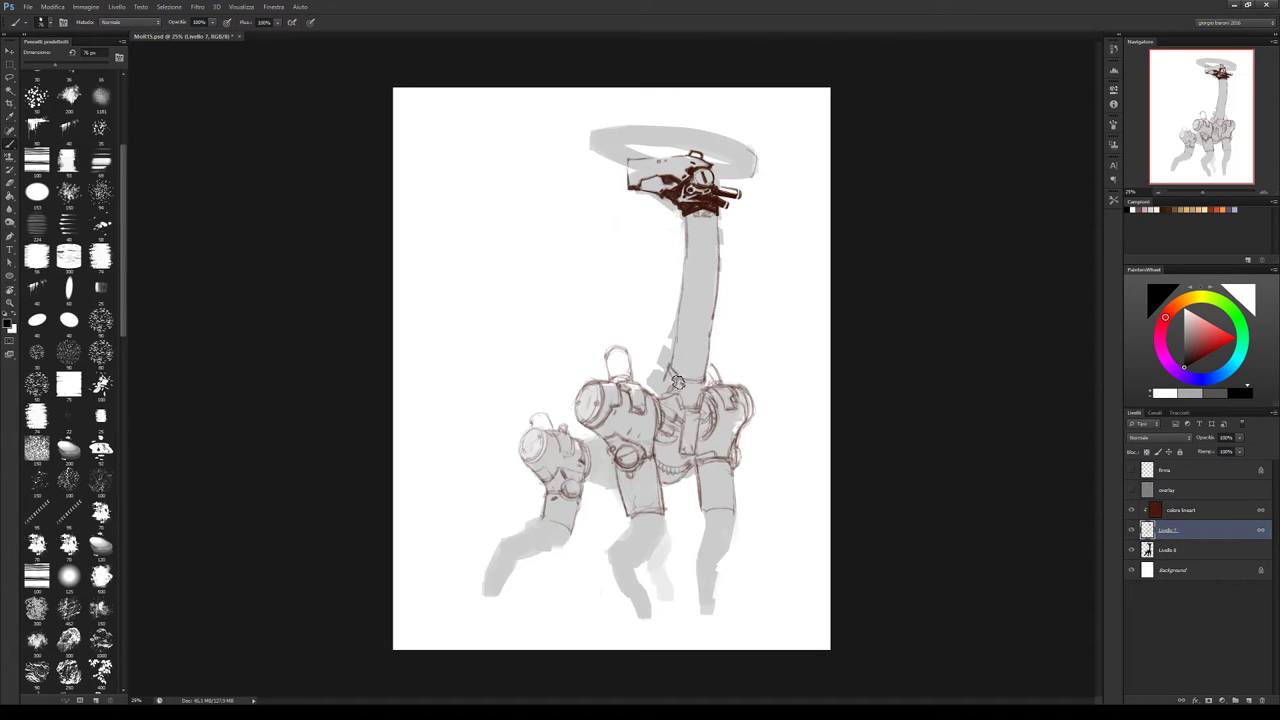
{"action": "left_click_drag", "start_coordinate": [678, 362], "coordinate": [720, 364]}
{"action": "mouse_move", "coordinate": [666, 380]}
{"action": "left_mouse_down"}
{"action": "mouse_move", "coordinate": [656, 390]}
{"action": "mouse_move", "coordinate": [672, 356]}
{"action": "left_mouse_up"}
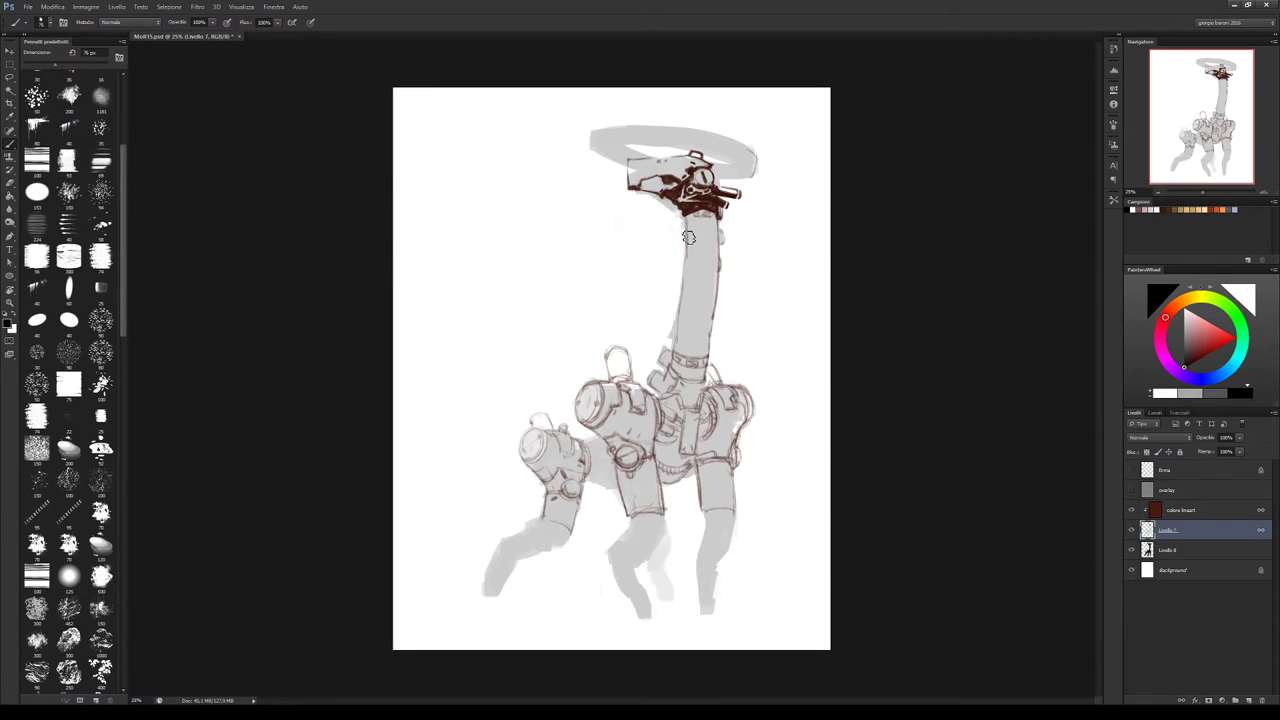
Ink a dark line down the neck's left edge and hide the grey layer
{"action": "mouse_move", "coordinate": [688, 214]}
{"action": "left_mouse_down"}
{"action": "mouse_move", "coordinate": [681, 357]}
{"action": "mouse_move", "coordinate": [697, 279]}
{"action": "mouse_move", "coordinate": [717, 298]}
{"action": "mouse_move", "coordinate": [685, 305]}
{"action": "mouse_move", "coordinate": [684, 350]}
{"action": "left_mouse_up"}
{"action": "key", "text": "e"}
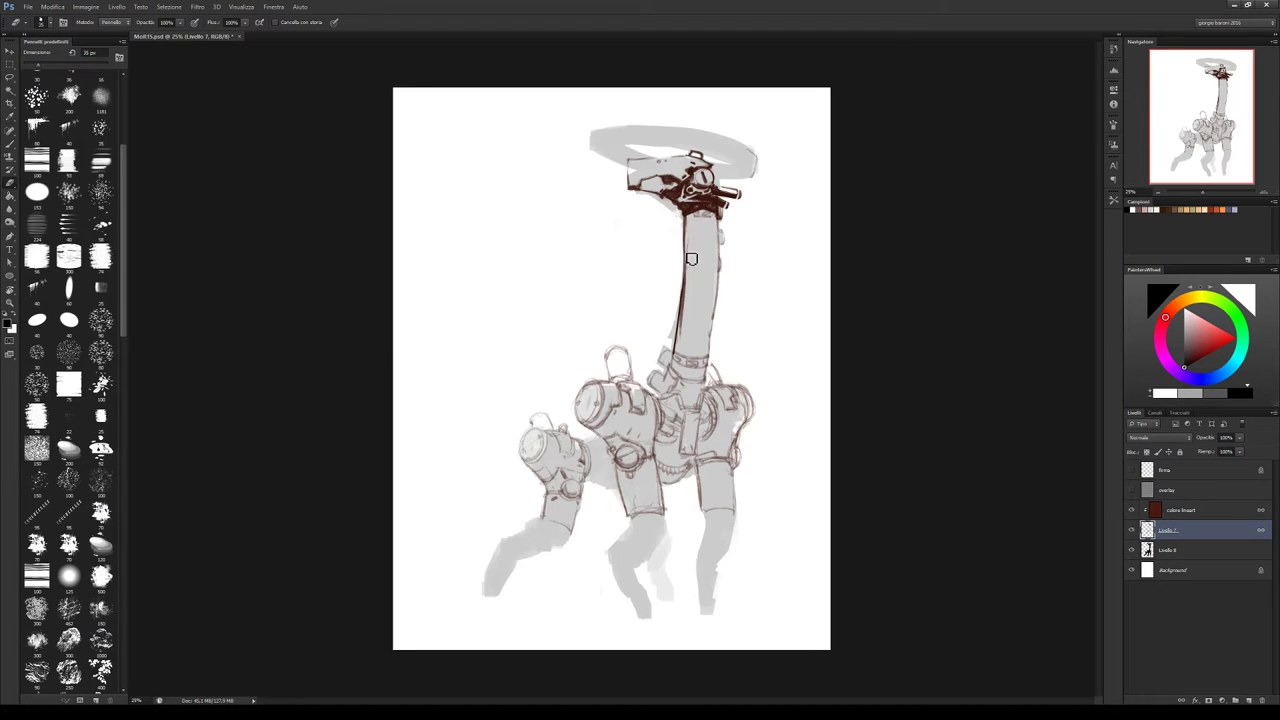
{"action": "left_click", "coordinate": [1131, 550]}
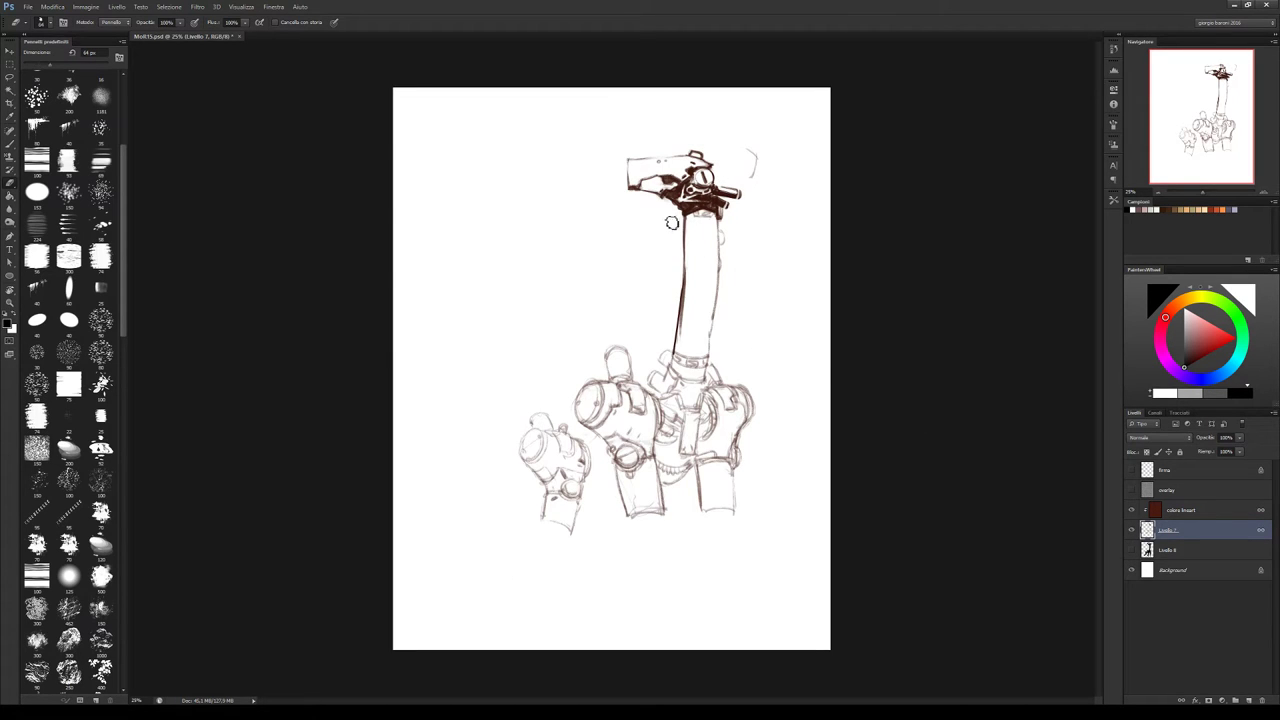
Erase the neck's left line and ink a dark line along its right edge down to the collar
{"action": "left_click_drag", "start_coordinate": [689, 218], "coordinate": [684, 280]}
{"action": "left_click_drag", "start_coordinate": [684, 352], "coordinate": [688, 302]}
{"action": "key", "text": "b"}
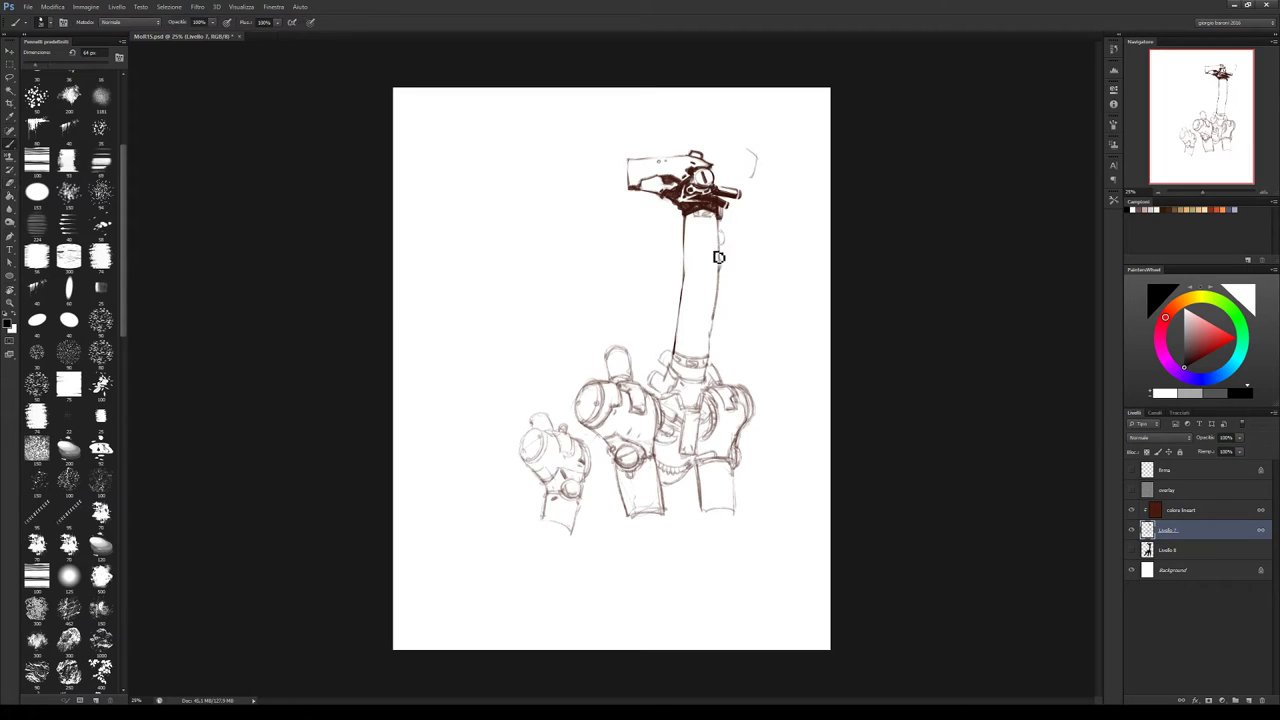
{"action": "left_click_drag", "start_coordinate": [720, 212], "coordinate": [719, 294]}
{"action": "left_click_drag", "start_coordinate": [723, 218], "coordinate": [717, 317]}
{"action": "key", "text": "ctrl+alt+z"}
{"action": "key", "text": "ctrl+alt+z"}
{"action": "left_click_drag", "start_coordinate": [720, 214], "coordinate": [717, 326]}
{"action": "left_click_drag", "start_coordinate": [717, 282], "coordinate": [714, 352]}
{"action": "left_click_drag", "start_coordinate": [719, 290], "coordinate": [714, 358]}
Lighten the lower right neck edge and ink a collar band at the neck's base
{"action": "key", "text": "e"}
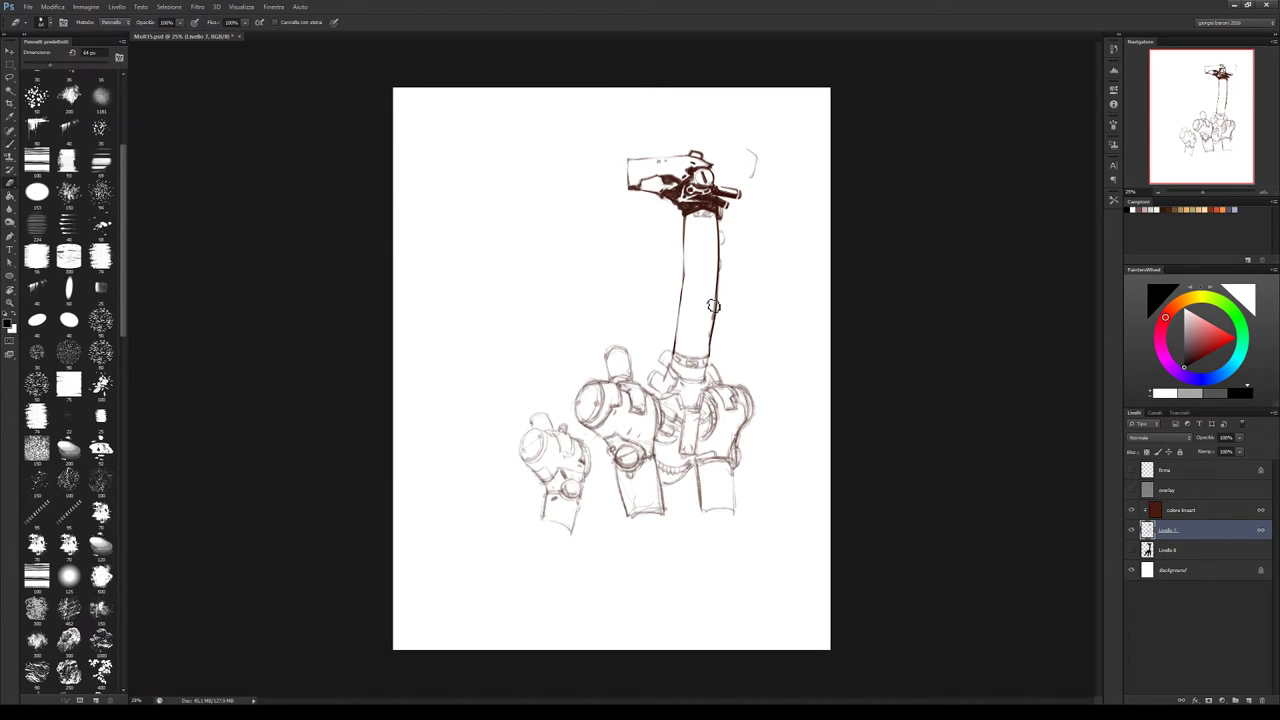
{"action": "left_click_drag", "start_coordinate": [716, 291], "coordinate": [710, 349]}
{"action": "key", "text": "b"}
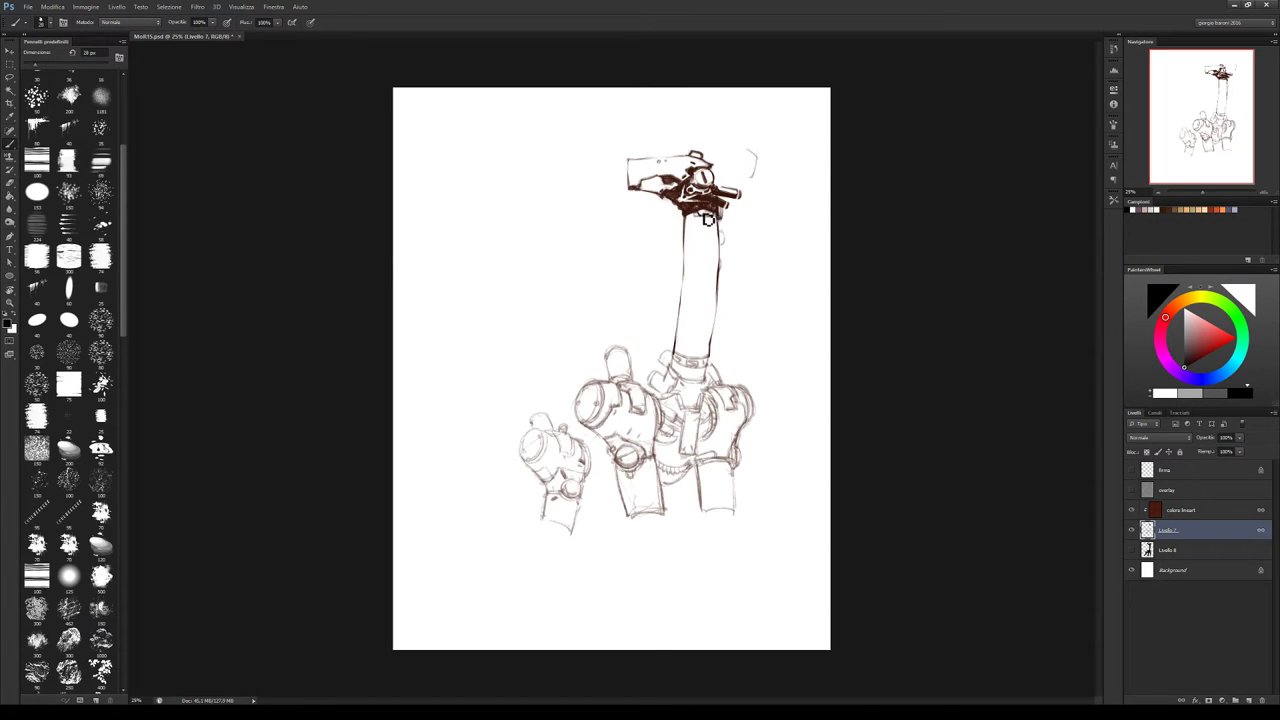
{"action": "key", "text": "e"}
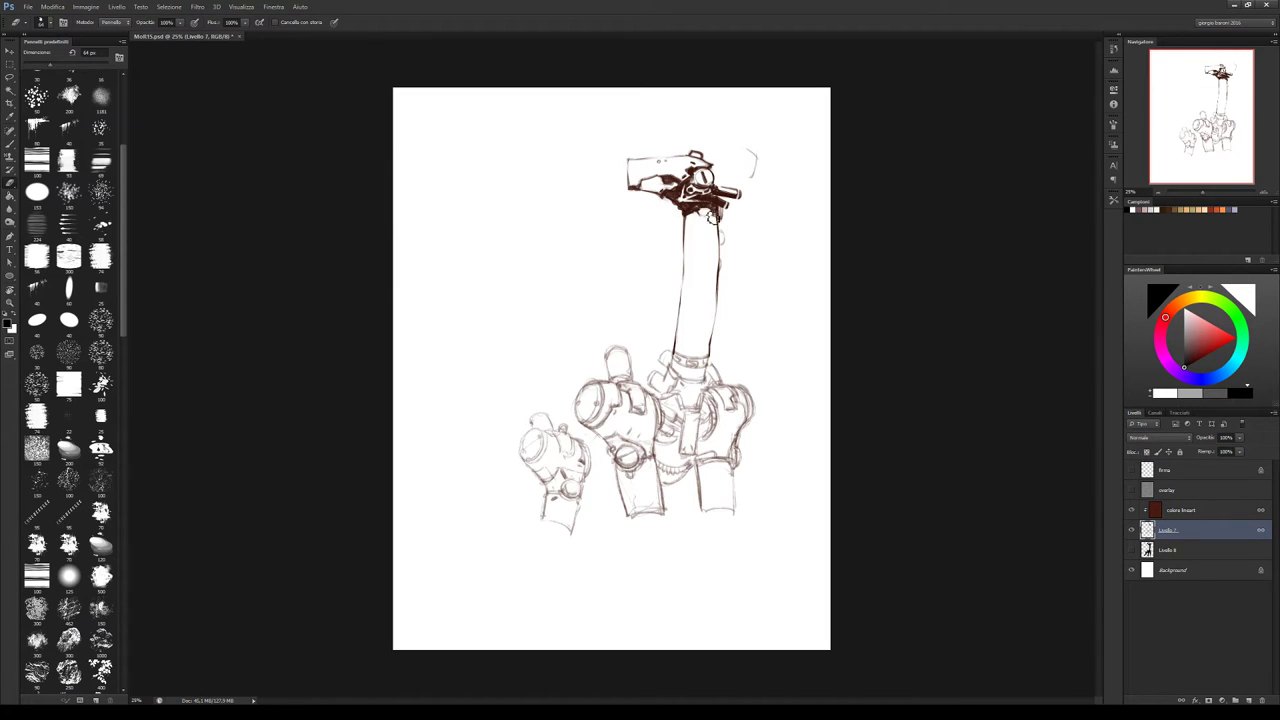
{"action": "key", "text": "b"}
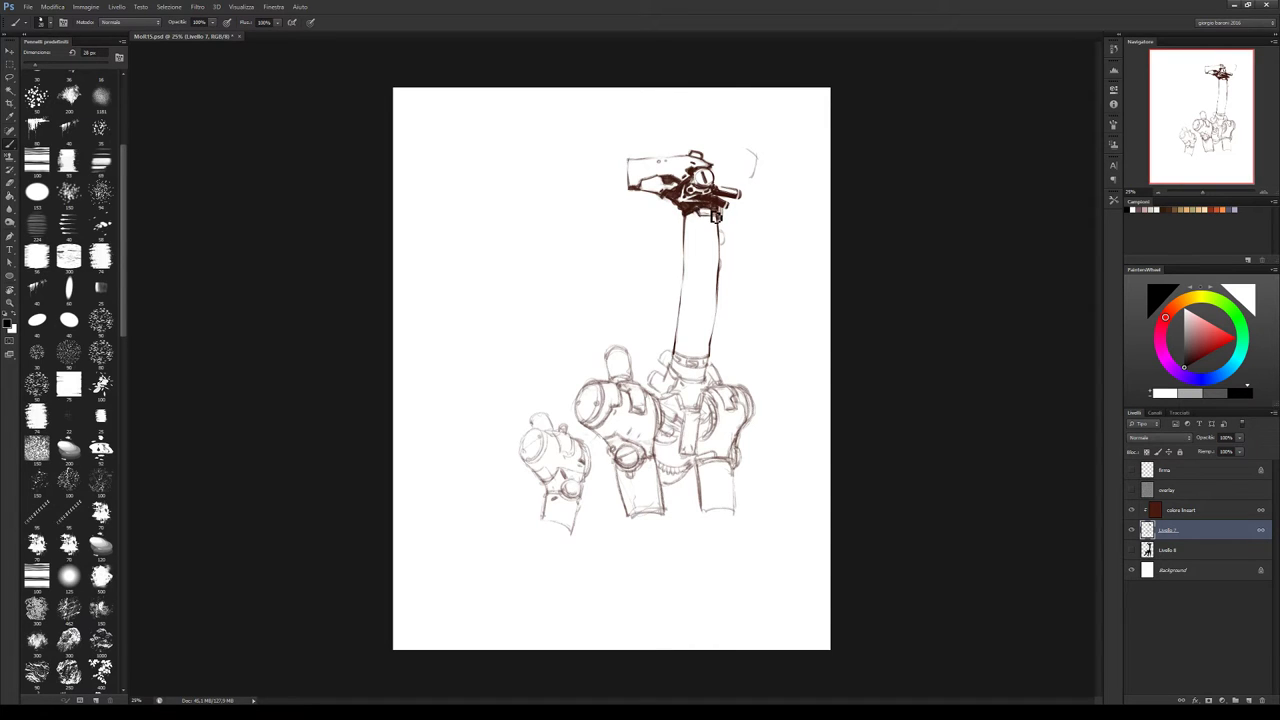
{"action": "key", "text": "e"}
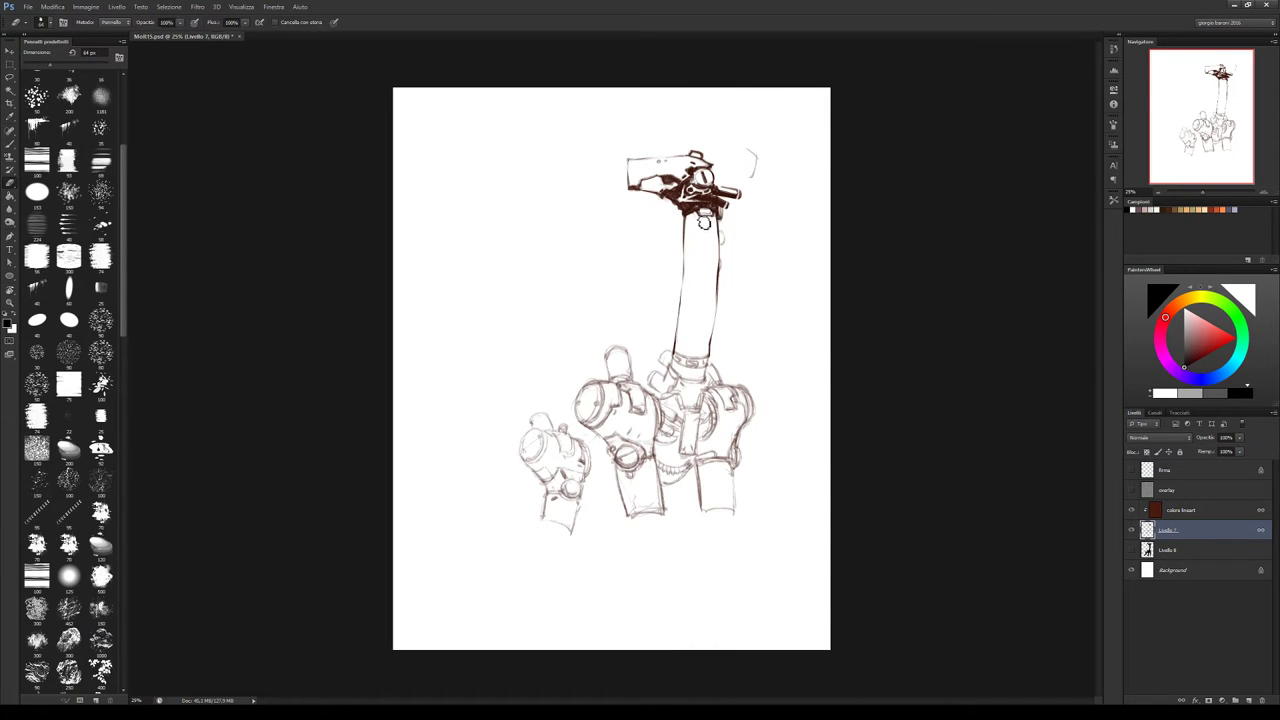
{"action": "key", "text": "b"}
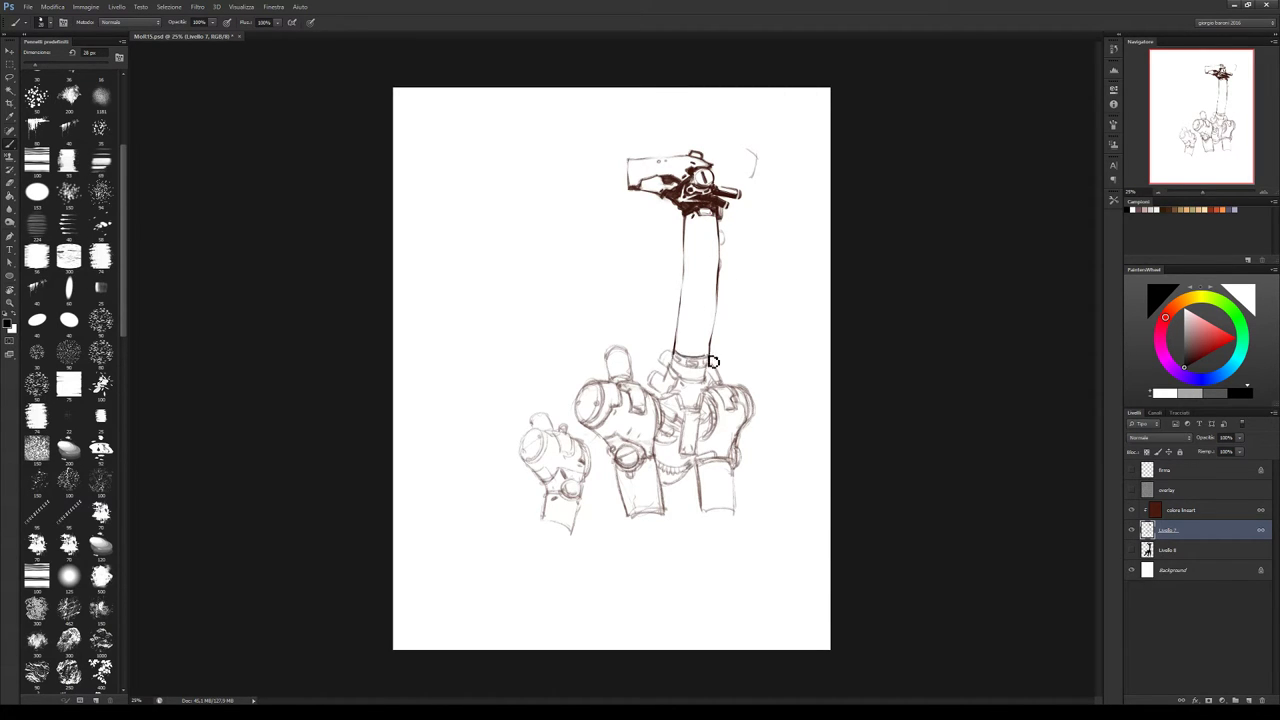
{"action": "left_click_drag", "start_coordinate": [678, 354], "coordinate": [716, 364]}
Darken and redraw the head's left end, adding dark shading across the head
{"action": "left_click_drag", "start_coordinate": [676, 190], "coordinate": [656, 170]}
{"action": "mouse_move", "coordinate": [627, 159]}
{"action": "left_mouse_down"}
{"action": "mouse_move", "coordinate": [631, 180]}
{"action": "mouse_move", "coordinate": [666, 198]}
{"action": "mouse_move", "coordinate": [690, 184]}
{"action": "mouse_move", "coordinate": [668, 180]}
{"action": "left_mouse_up"}
{"action": "left_click_drag", "start_coordinate": [646, 170], "coordinate": [638, 190]}
{"action": "left_click_drag", "start_coordinate": [664, 168], "coordinate": [718, 166]}
Enlarge the brush to 44 px and paint a dark brown patch at the hip
{"action": "key", "text": "bracketright"}
{"action": "key", "text": "bracketright"}
{"action": "key", "text": "bracketright"}
{"action": "mouse_move", "coordinate": [677, 460]}
{"action": "left_mouse_down"}
{"action": "mouse_move", "coordinate": [657, 449]}
{"action": "mouse_move", "coordinate": [683, 449]}
{"action": "mouse_move", "coordinate": [664, 456]}
{"action": "left_mouse_up"}
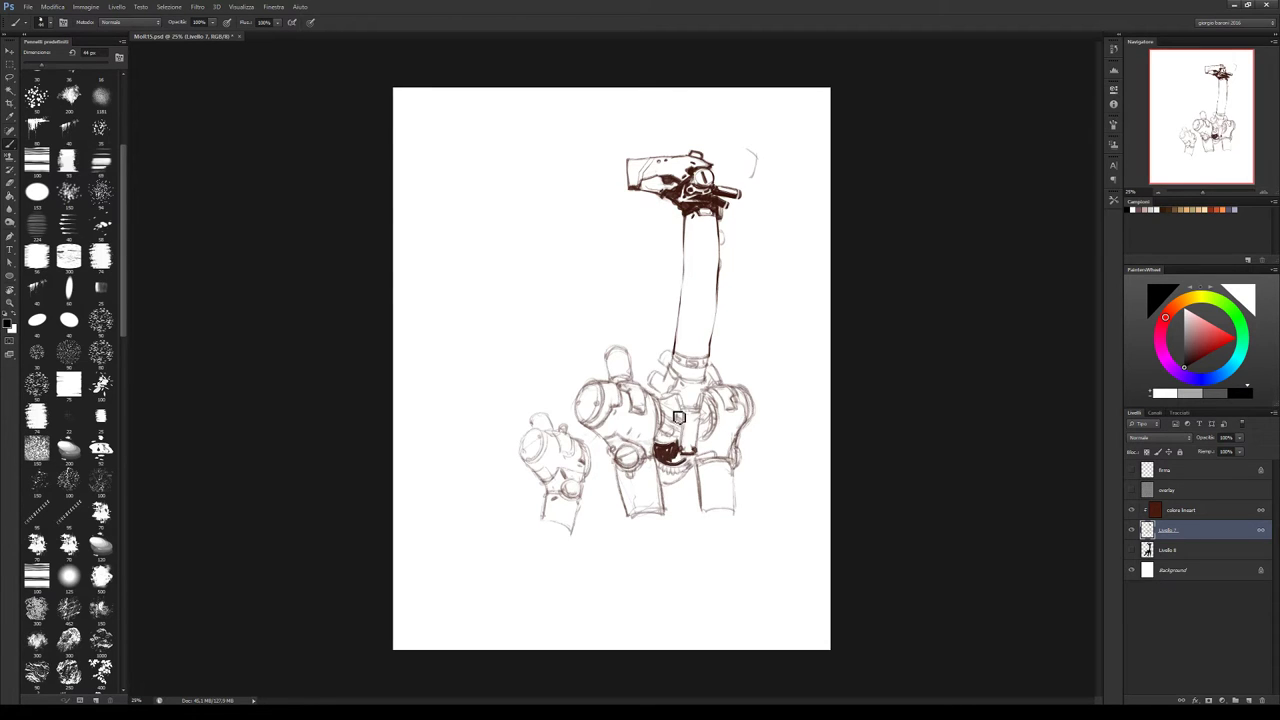
{"action": "key", "text": "e"}
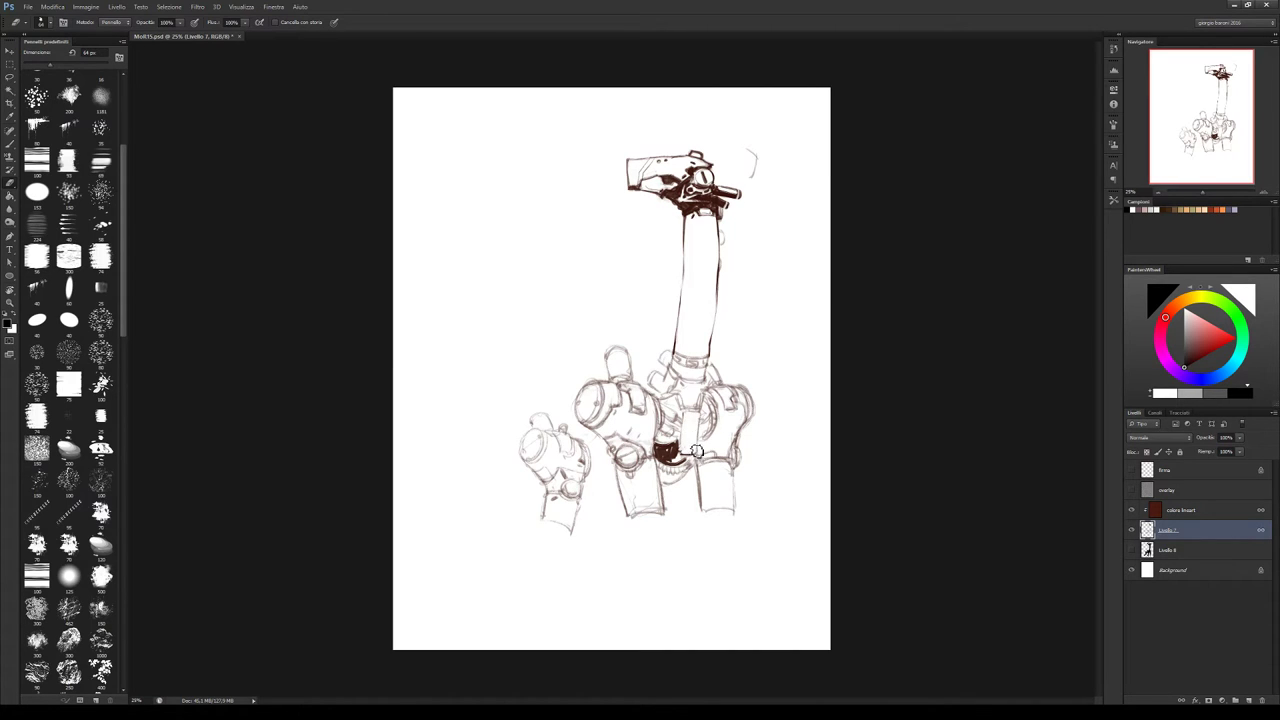
{"action": "key", "text": "b"}
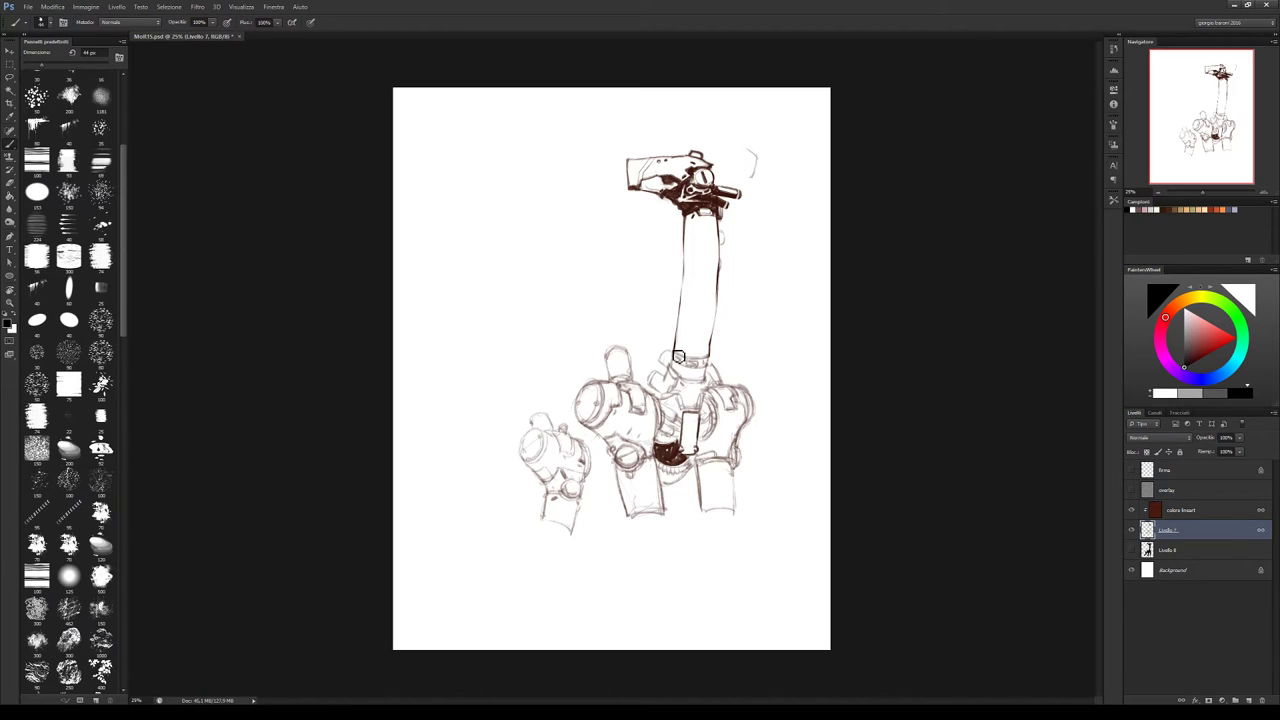
{"action": "key", "text": "e"}
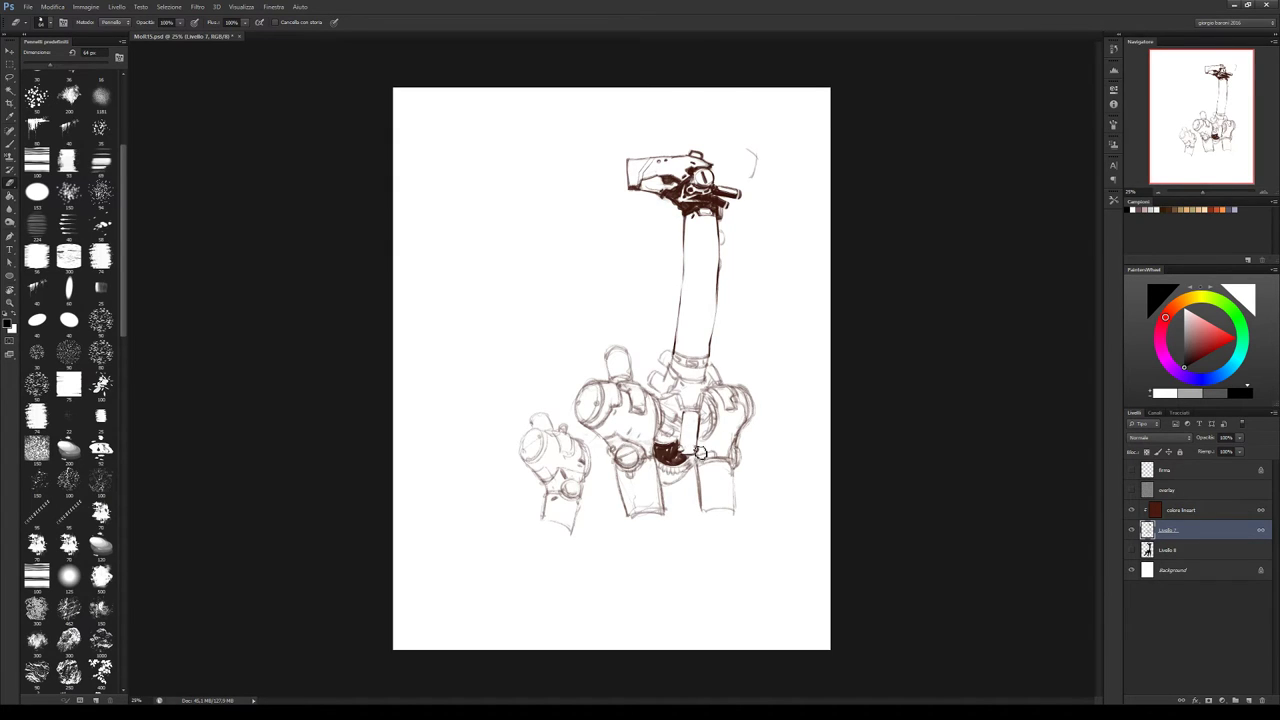
{"action": "key", "text": "b"}
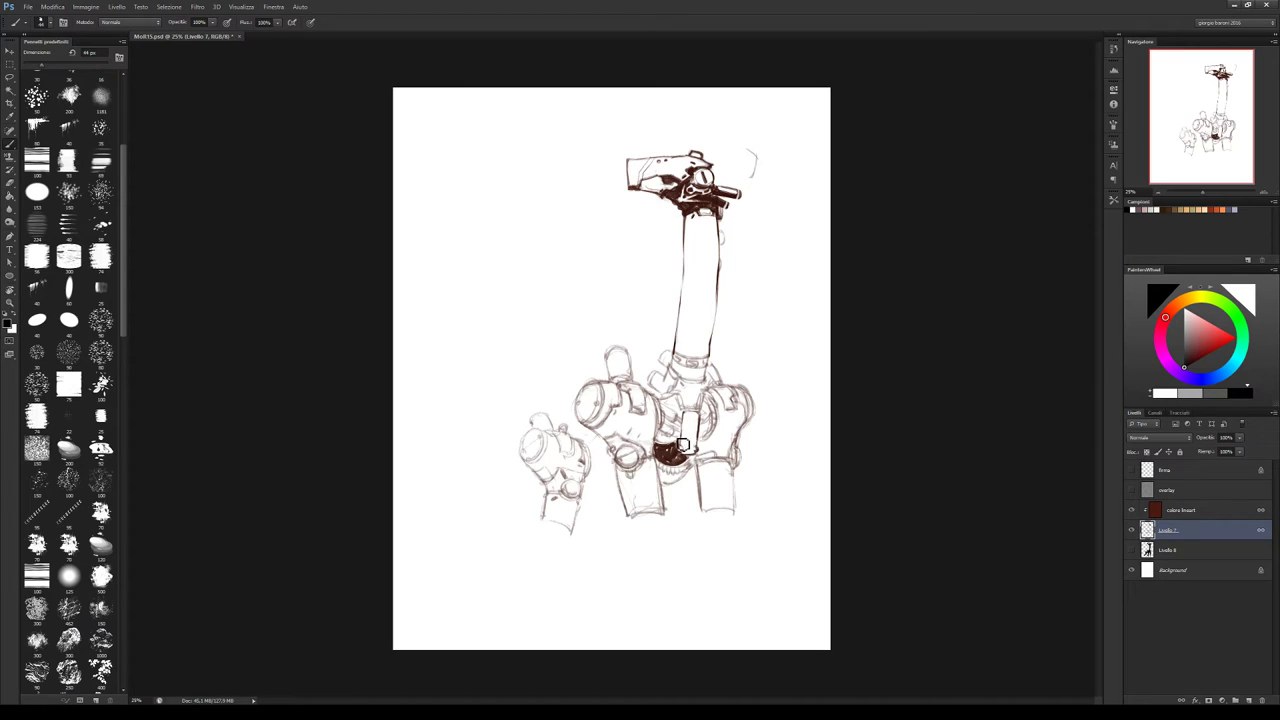
{"action": "left_click_drag", "start_coordinate": [668, 449], "coordinate": [673, 451]}
Refine the hip patch, add a dark vertical plate below the neck, and flip the canvas horizontally
{"action": "key", "text": "e"}
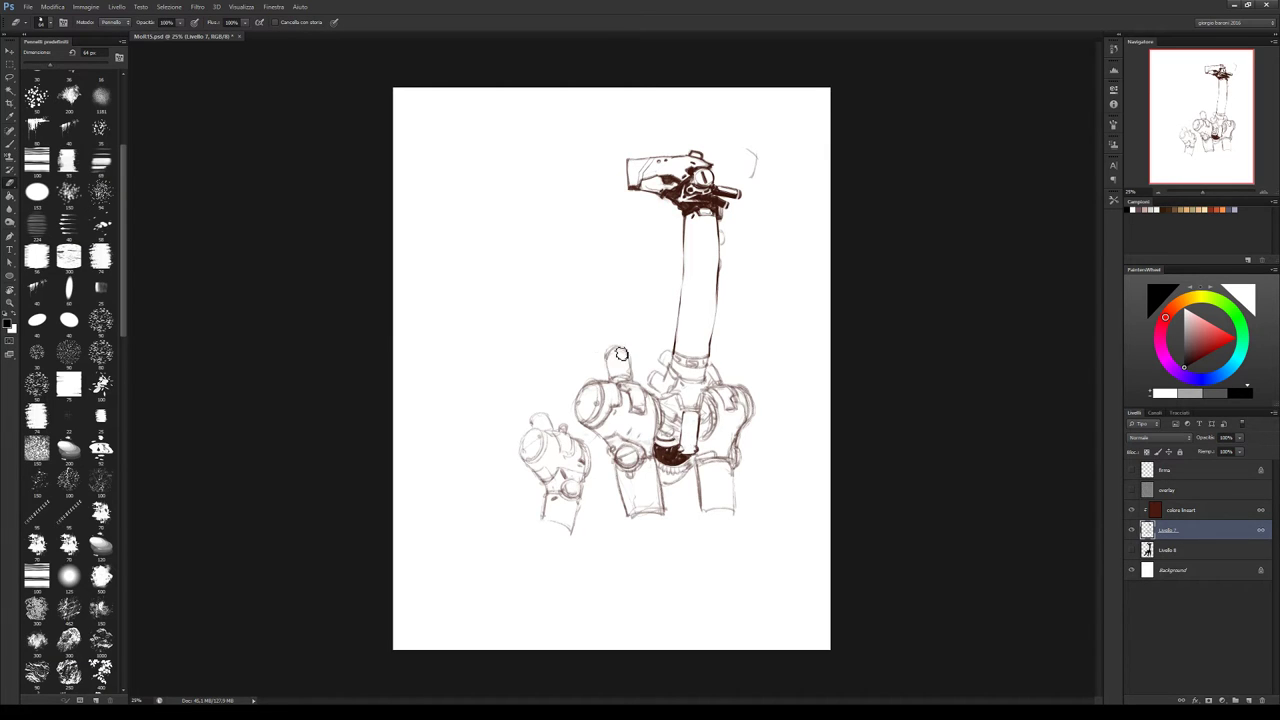
{"action": "key", "text": "b"}
{"action": "mouse_move", "coordinate": [670, 440]}
{"action": "left_mouse_down"}
{"action": "mouse_move", "coordinate": [666, 453]}
{"action": "mouse_move", "coordinate": [669, 443]}
{"action": "left_mouse_up"}
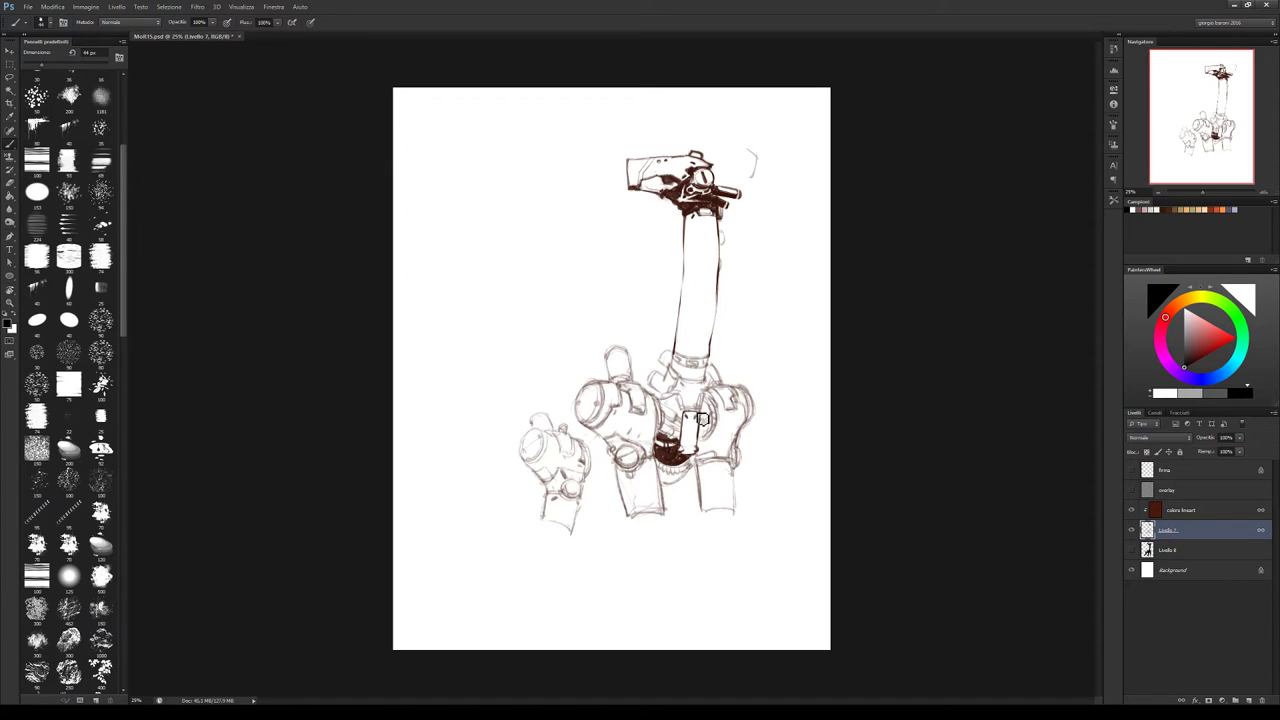
{"action": "left_click_drag", "start_coordinate": [700, 422], "coordinate": [700, 455]}
{"action": "key", "text": "ctrl+shift+h"}
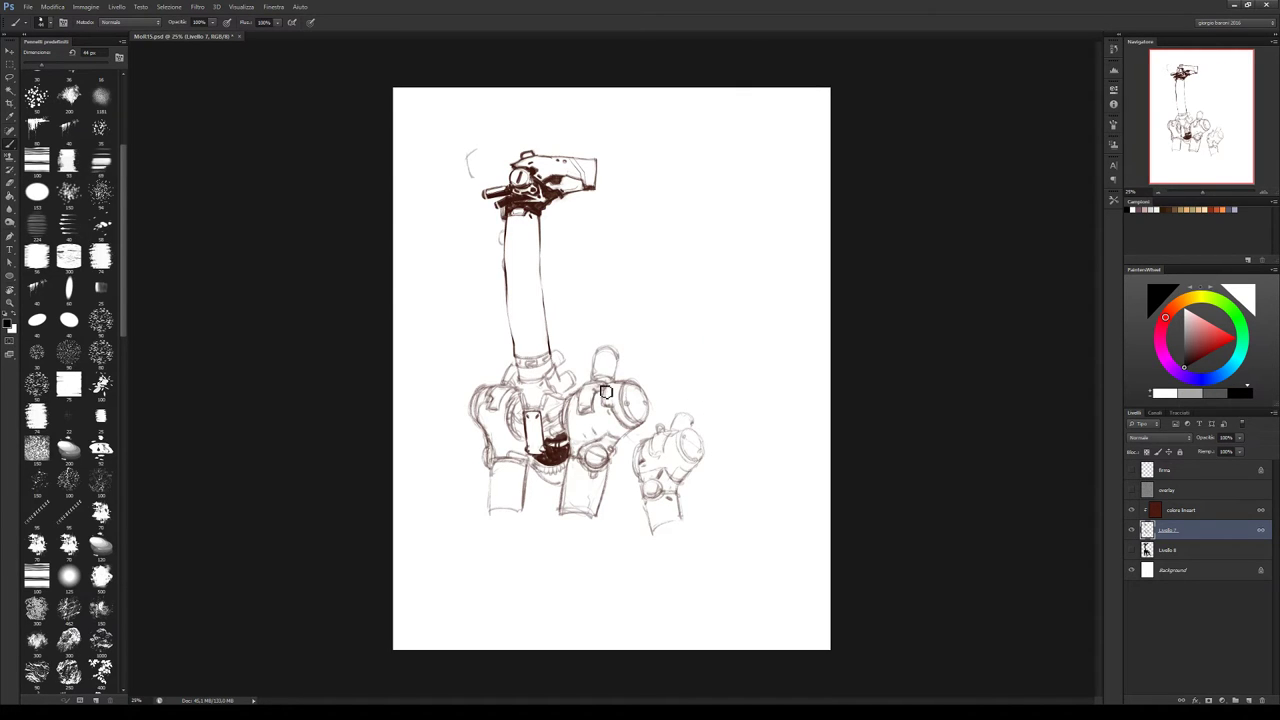
Briefly show then hide the grey fill layer, and set the brush to 28 px and eraser to 24 px
{"action": "left_click", "coordinate": [1132, 549]}
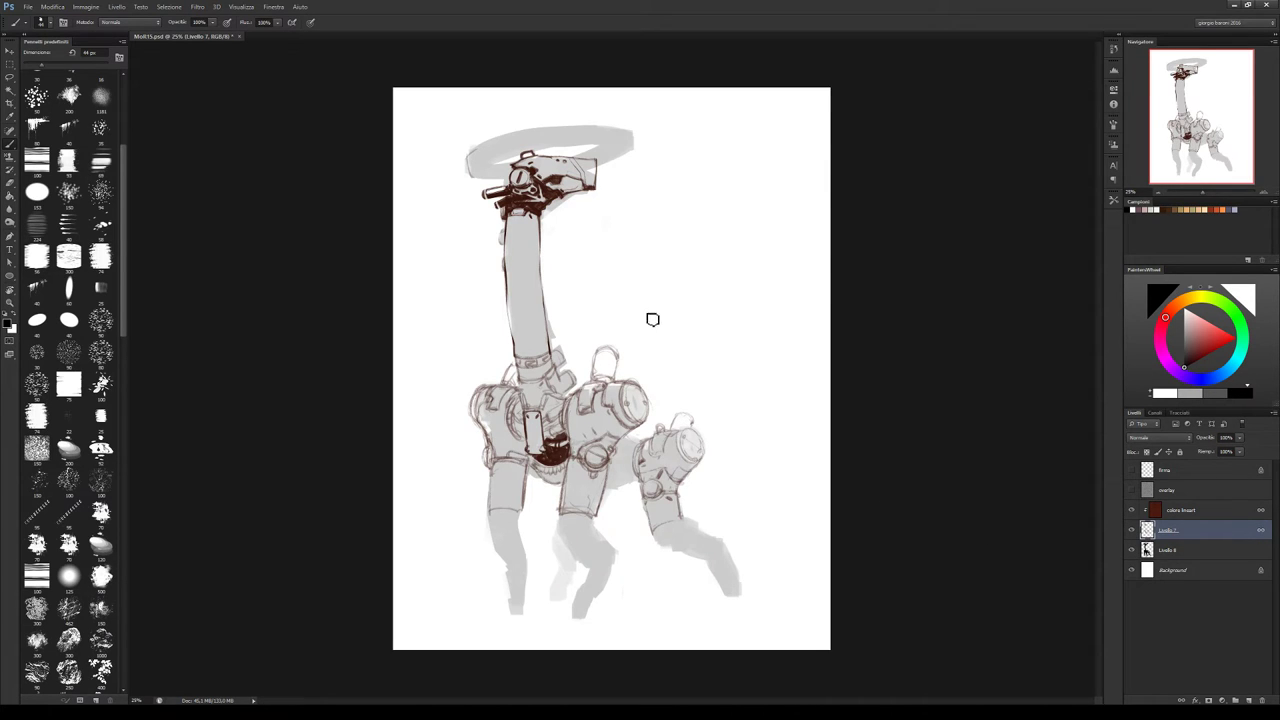
{"action": "left_click", "coordinate": [1127, 550]}
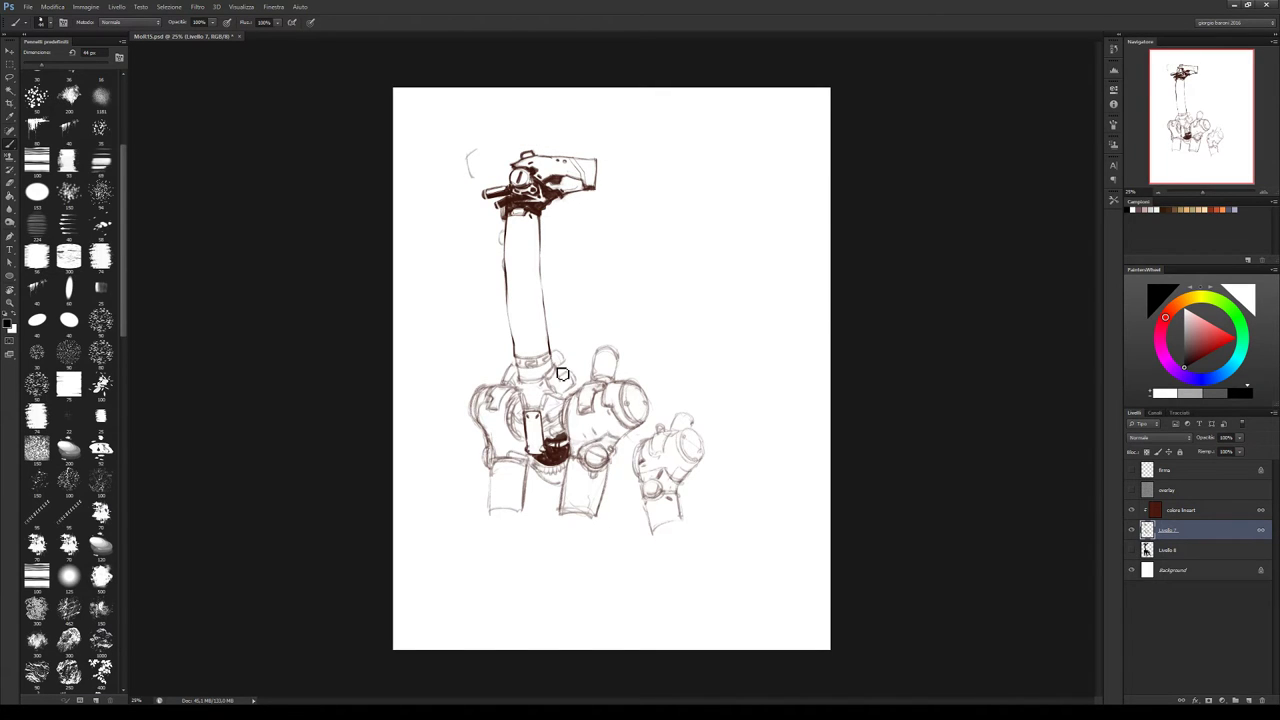
{"action": "key", "text": "e"}
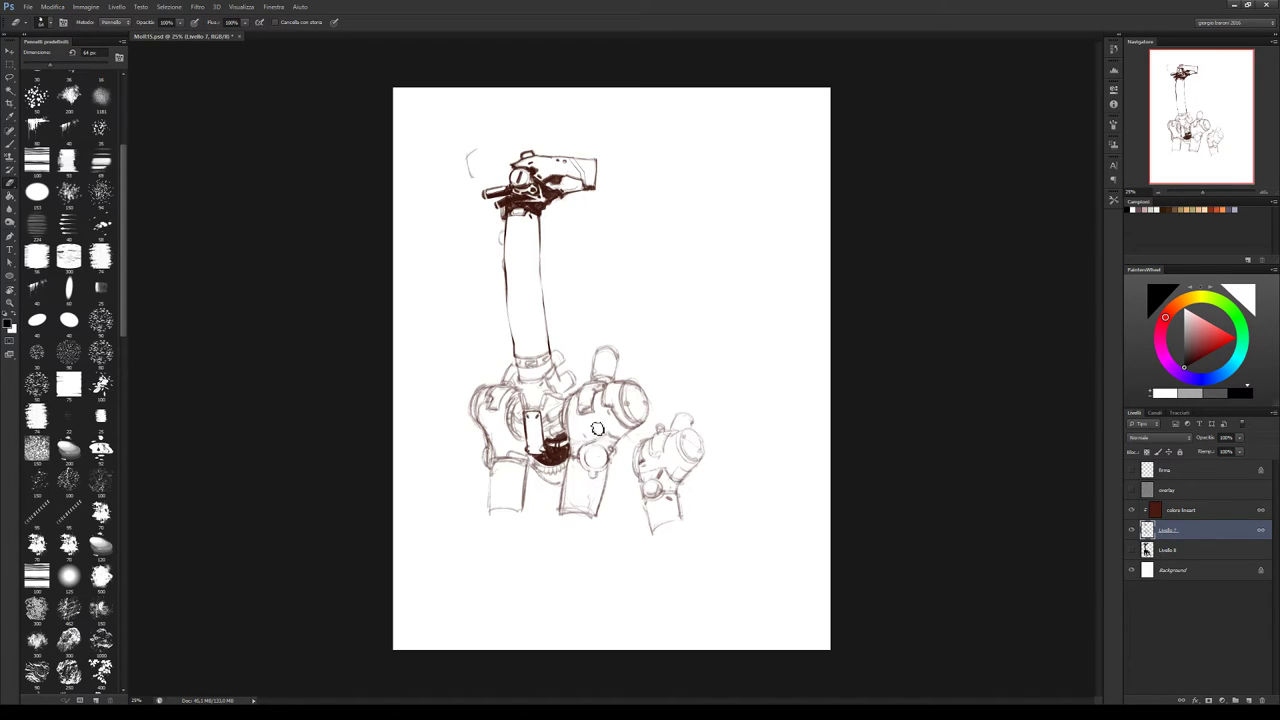
{"action": "key", "text": "b"}
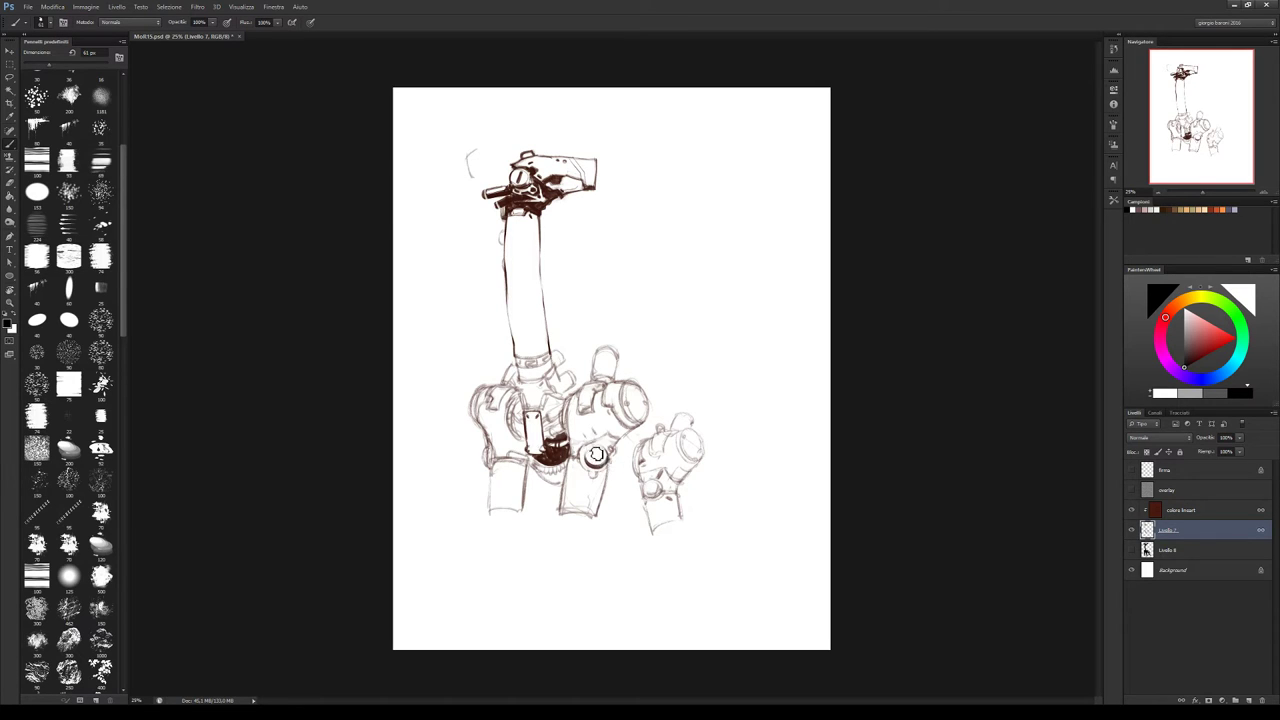
{"action": "key", "text": "bracketleft"}
{"action": "key", "text": "bracketleft"}
{"action": "key", "text": "bracketleft"}
{"action": "key", "text": "e"}
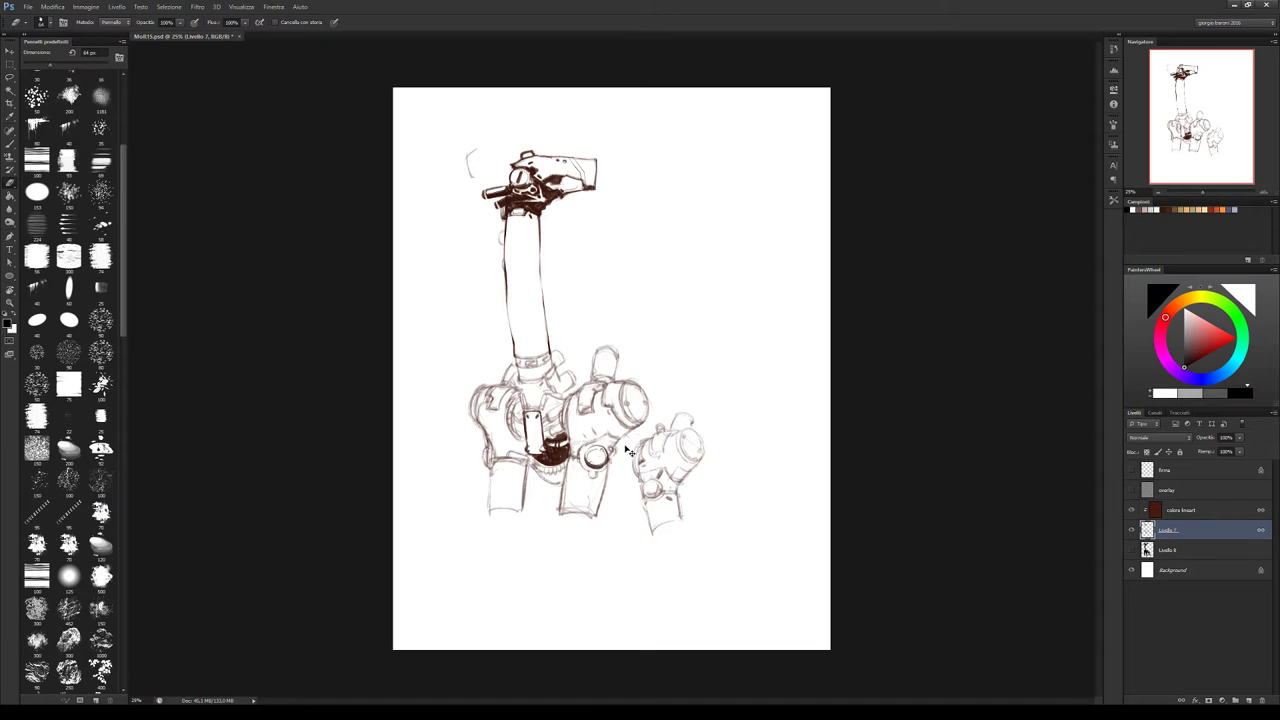
{"action": "key", "text": "bracketleft"}
{"action": "key", "text": "bracketleft"}
{"action": "key", "text": "bracketleft"}
{"action": "key", "text": "bracketleft"}
{"action": "key", "text": "b"}
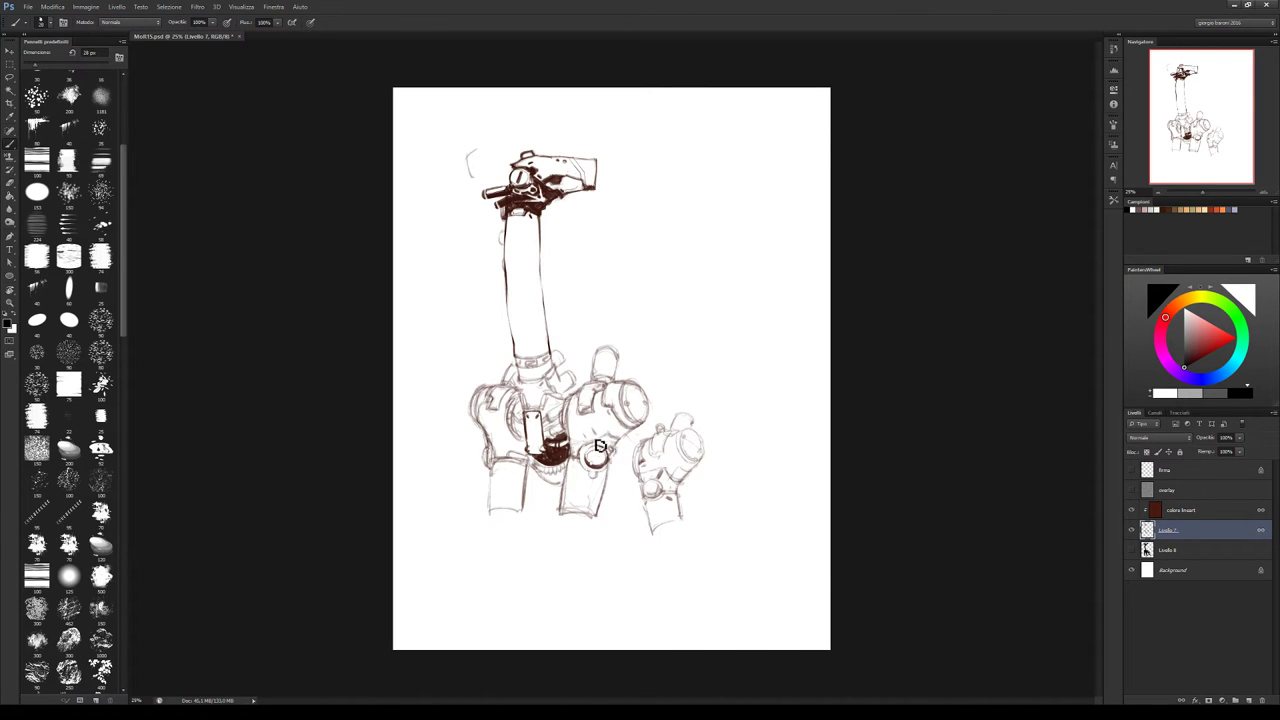
Ink a small ring-shaped hip joint, clean around it, and darken the middle leg's edges
{"action": "left_click_drag", "start_coordinate": [600, 445], "coordinate": [622, 442]}
{"action": "key", "text": "e"}
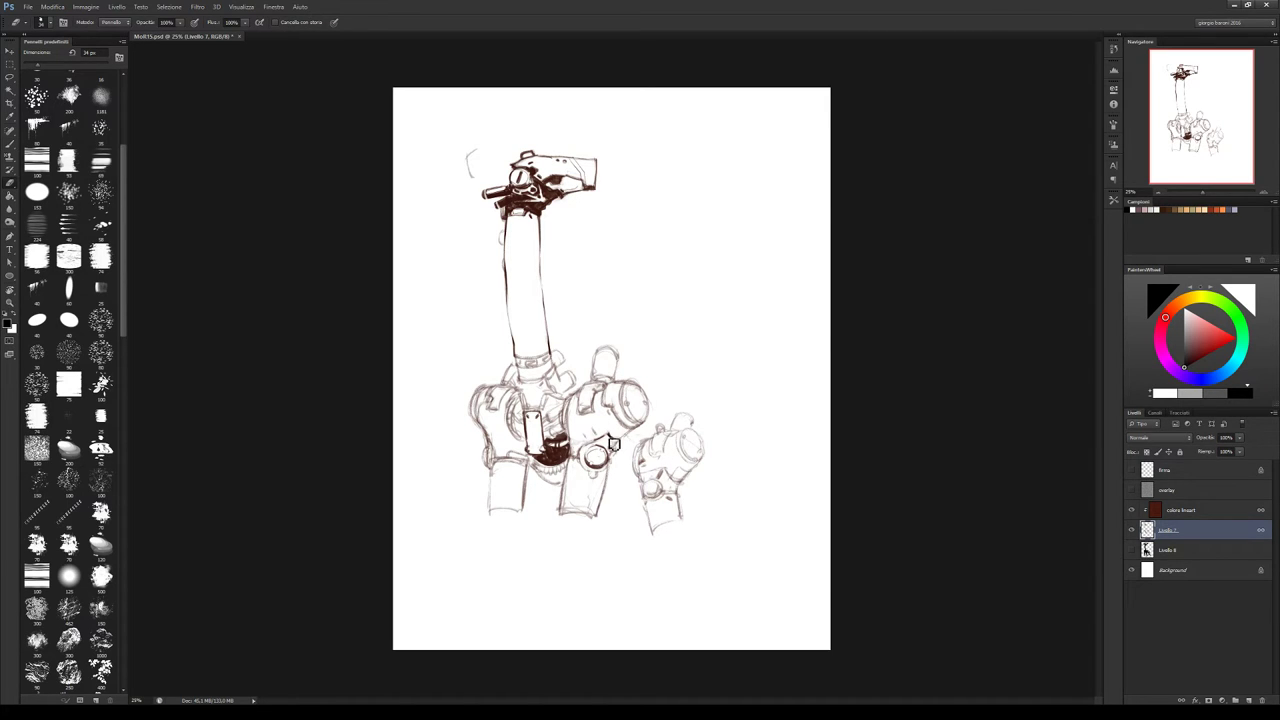
{"action": "left_click_drag", "start_coordinate": [612, 440], "coordinate": [602, 447]}
{"action": "key", "text": "b"}
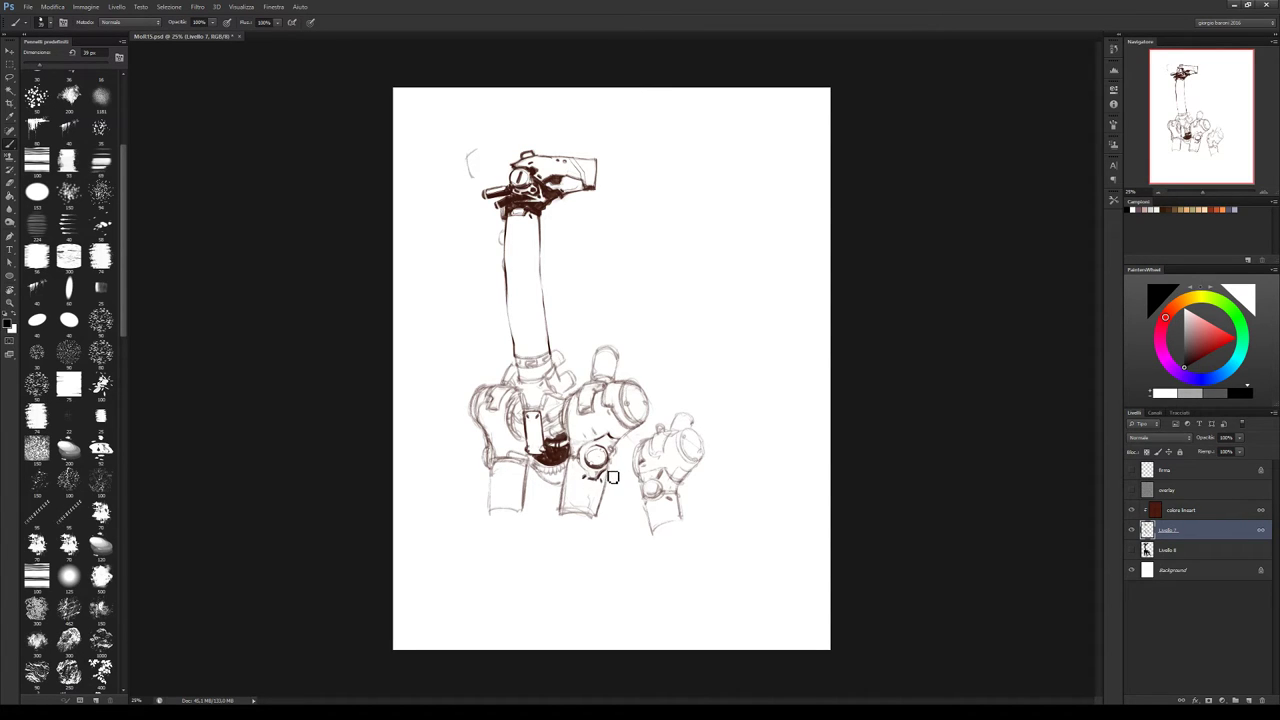
{"action": "left_click_drag", "start_coordinate": [612, 473], "coordinate": [604, 516]}
{"action": "left_click_drag", "start_coordinate": [572, 460], "coordinate": [565, 506]}
{"action": "key", "text": "e"}
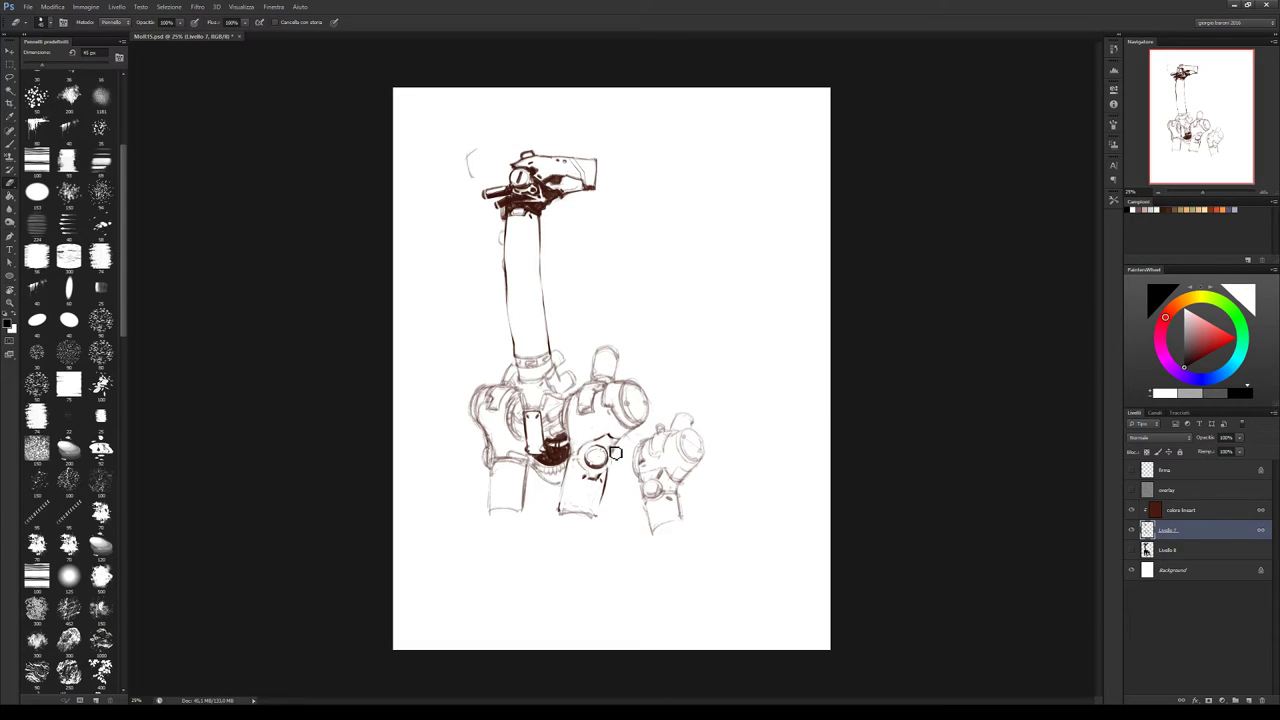
Ink the middle leg's left edge, its small ring and the gear ring in bold dark brown
{"action": "key", "text": "b"}
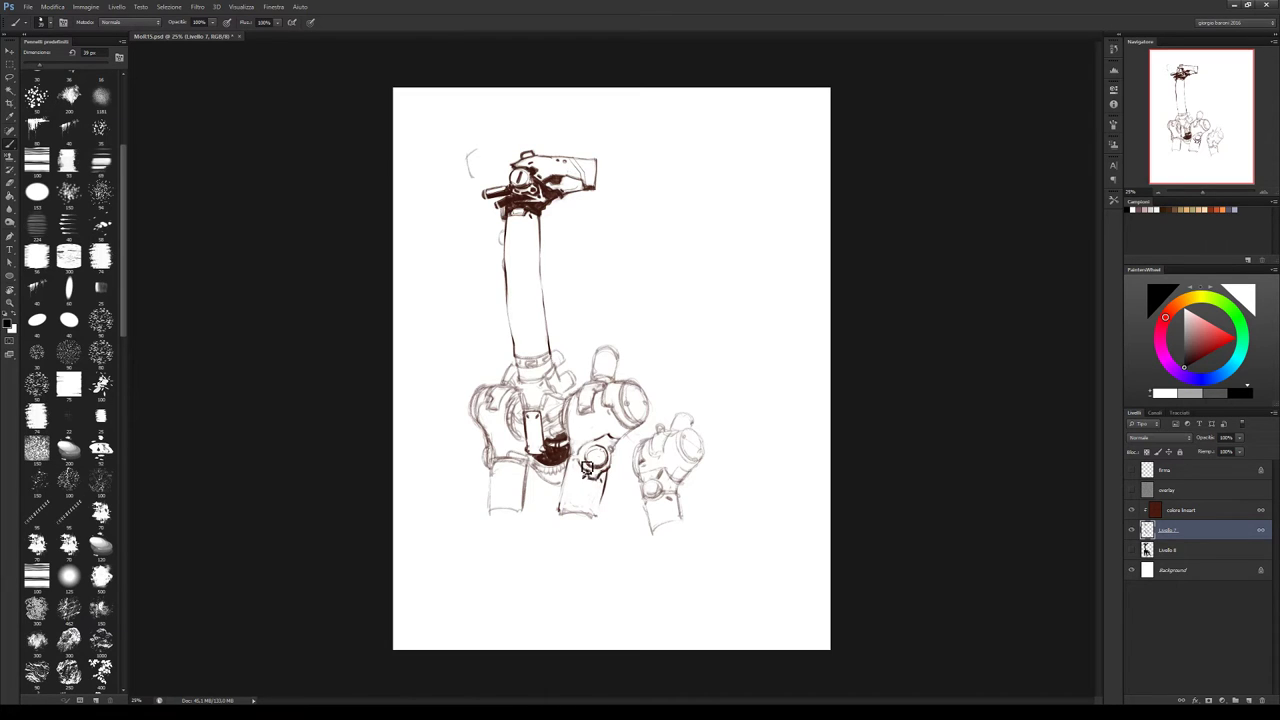
{"action": "left_click_drag", "start_coordinate": [569, 453], "coordinate": [573, 475]}
{"action": "mouse_move", "coordinate": [583, 456]}
{"action": "left_mouse_down"}
{"action": "mouse_move", "coordinate": [600, 462]}
{"action": "mouse_move", "coordinate": [589, 434]}
{"action": "mouse_move", "coordinate": [600, 434]}
{"action": "left_mouse_up"}
{"action": "left_click_drag", "start_coordinate": [621, 444], "coordinate": [597, 452]}
{"action": "key", "text": "bracketleft"}
{"action": "key", "text": "bracketleft"}
{"action": "key", "text": "bracketleft"}
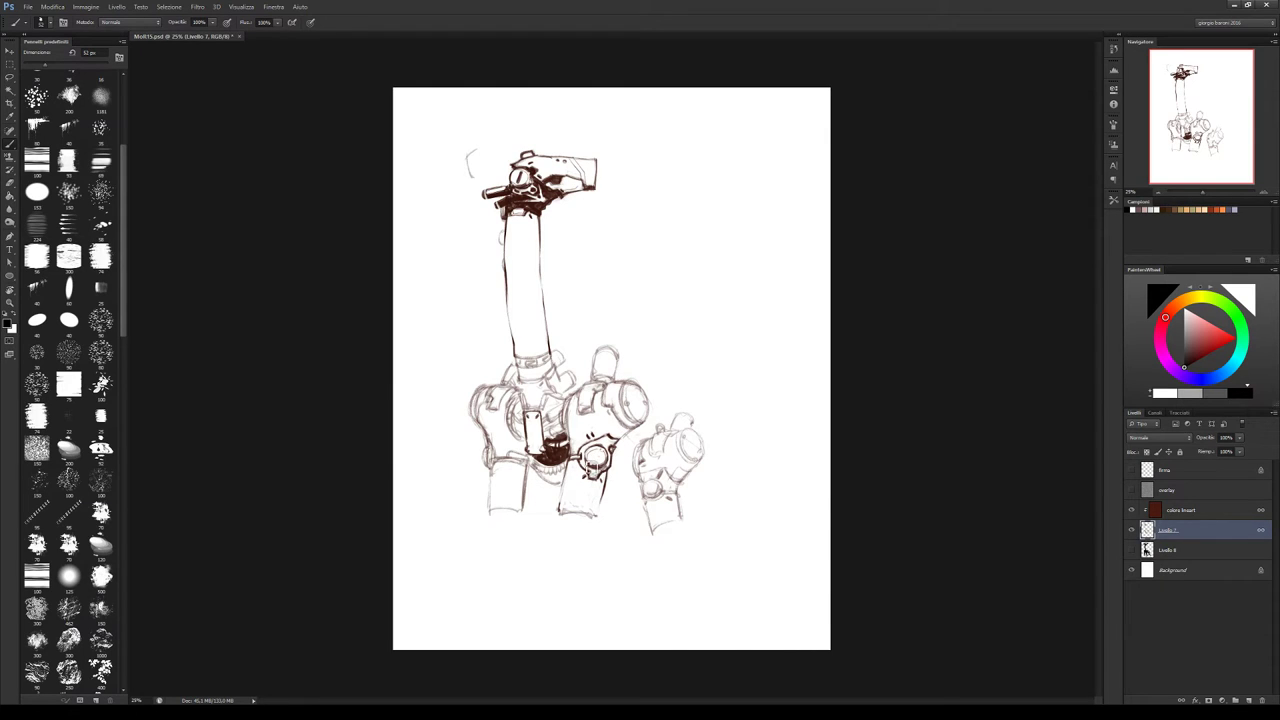
{"action": "key", "text": "e"}
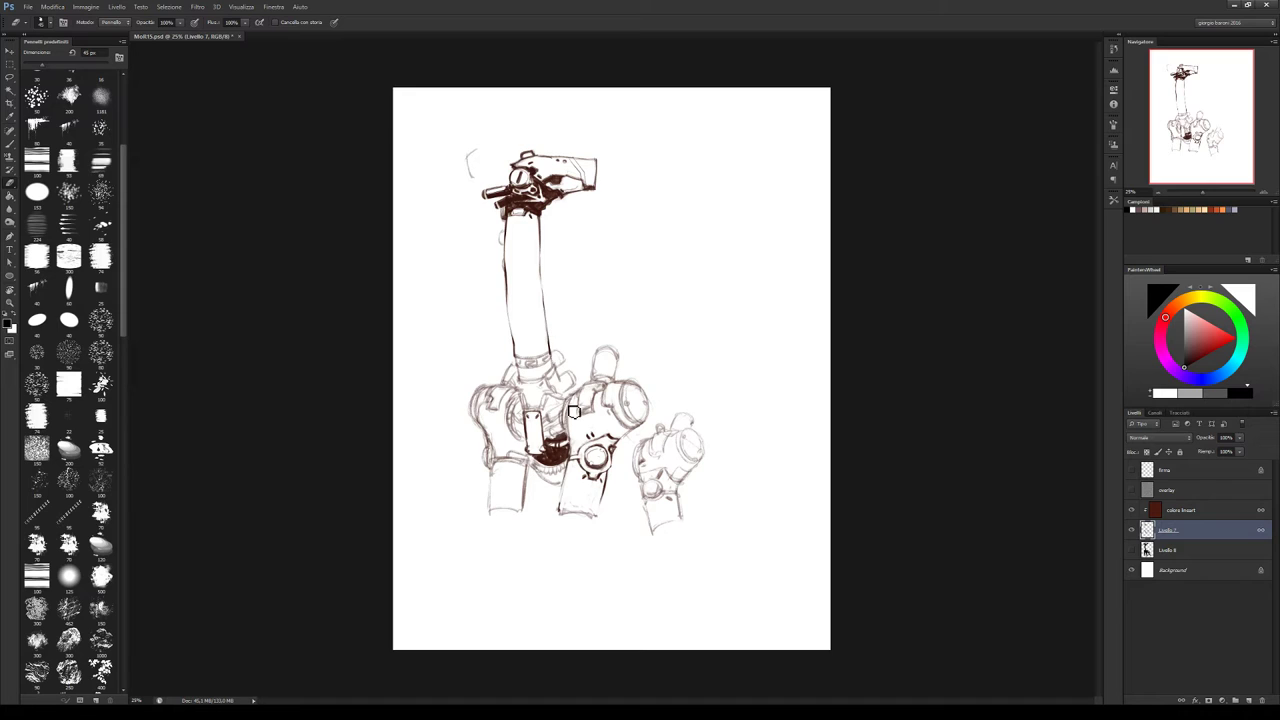
Thicken the gear circle's outline and ink the cylinder's lower right edge
{"action": "key", "text": "b"}
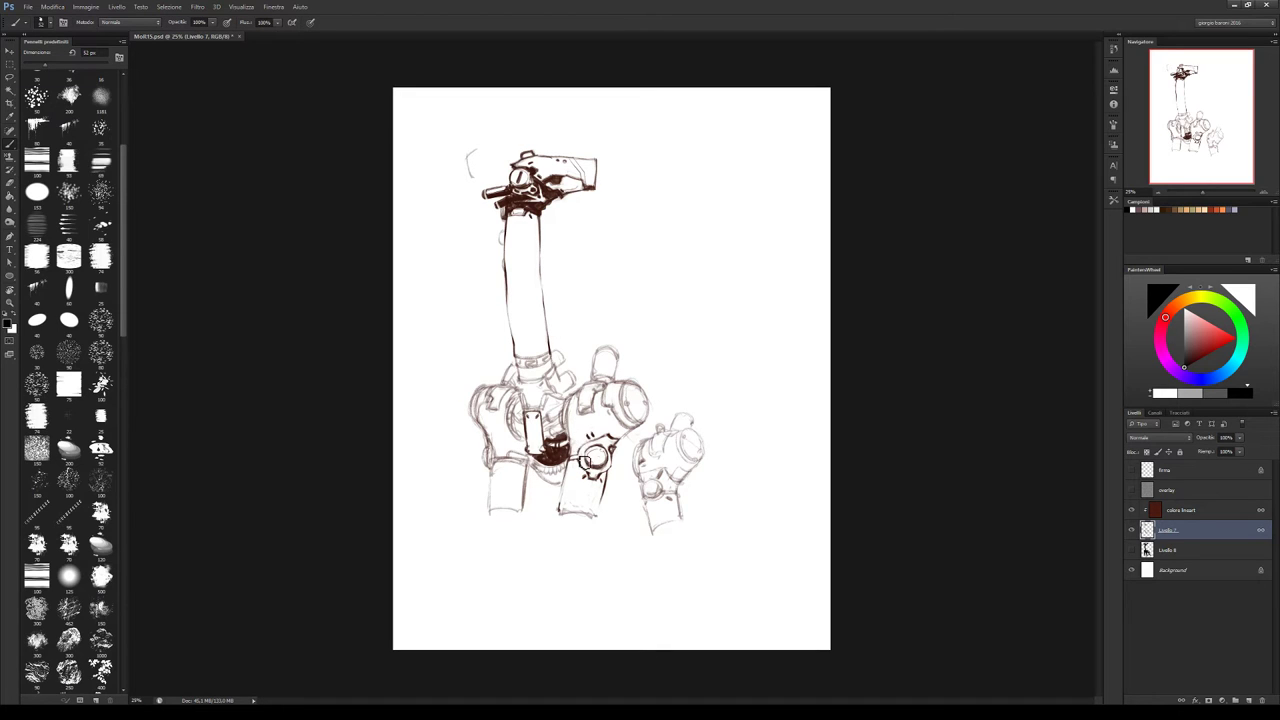
{"action": "mouse_move", "coordinate": [586, 460]}
{"action": "left_mouse_down"}
{"action": "mouse_move", "coordinate": [562, 516]}
{"action": "mouse_move", "coordinate": [620, 485]}
{"action": "mouse_move", "coordinate": [603, 517]}
{"action": "left_mouse_up"}
{"action": "mouse_move", "coordinate": [604, 404]}
{"action": "left_mouse_down"}
{"action": "mouse_move", "coordinate": [606, 418]}
{"action": "mouse_move", "coordinate": [648, 423]}
{"action": "left_mouse_up"}
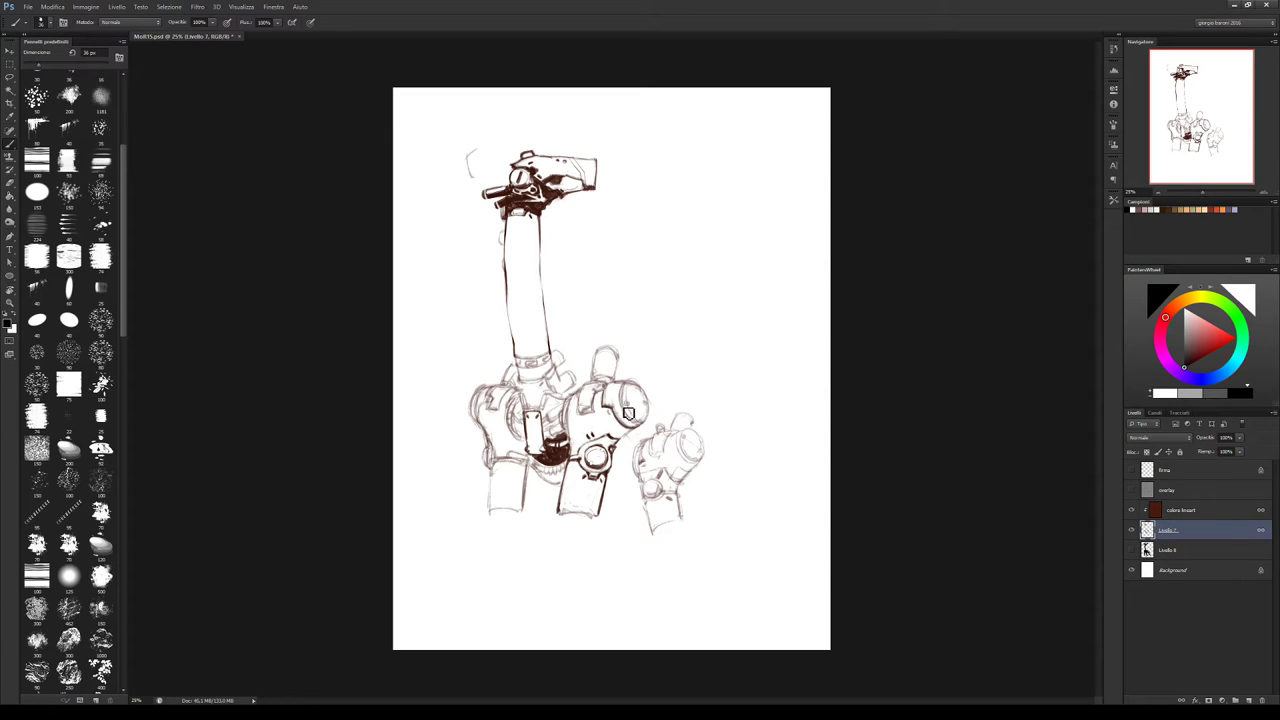
{"action": "key", "text": "e"}
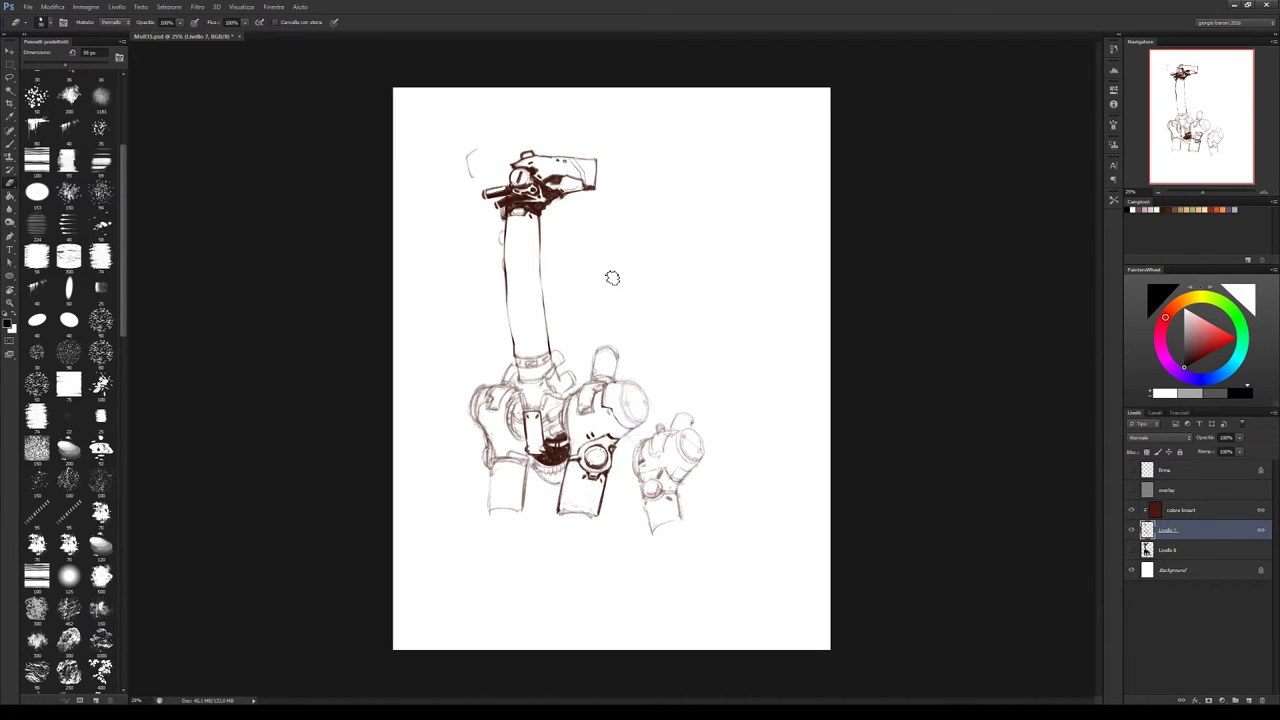
Trace the rounded shoulder shape in dark ink, darkening its right edge
{"action": "key", "text": "b"}
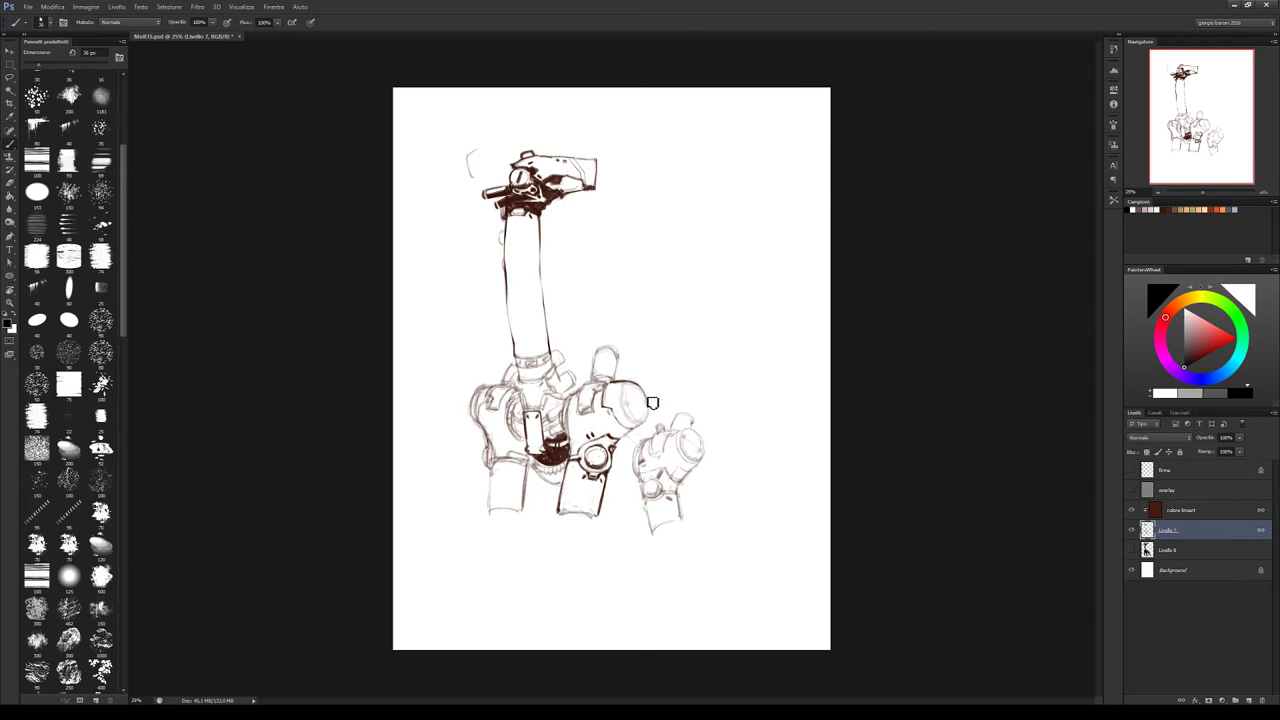
{"action": "left_click_drag", "start_coordinate": [644, 390], "coordinate": [650, 422]}
{"action": "left_click_drag", "start_coordinate": [620, 382], "coordinate": [640, 434]}
{"action": "left_click_drag", "start_coordinate": [650, 395], "coordinate": [647, 425]}
{"action": "key", "text": "e"}
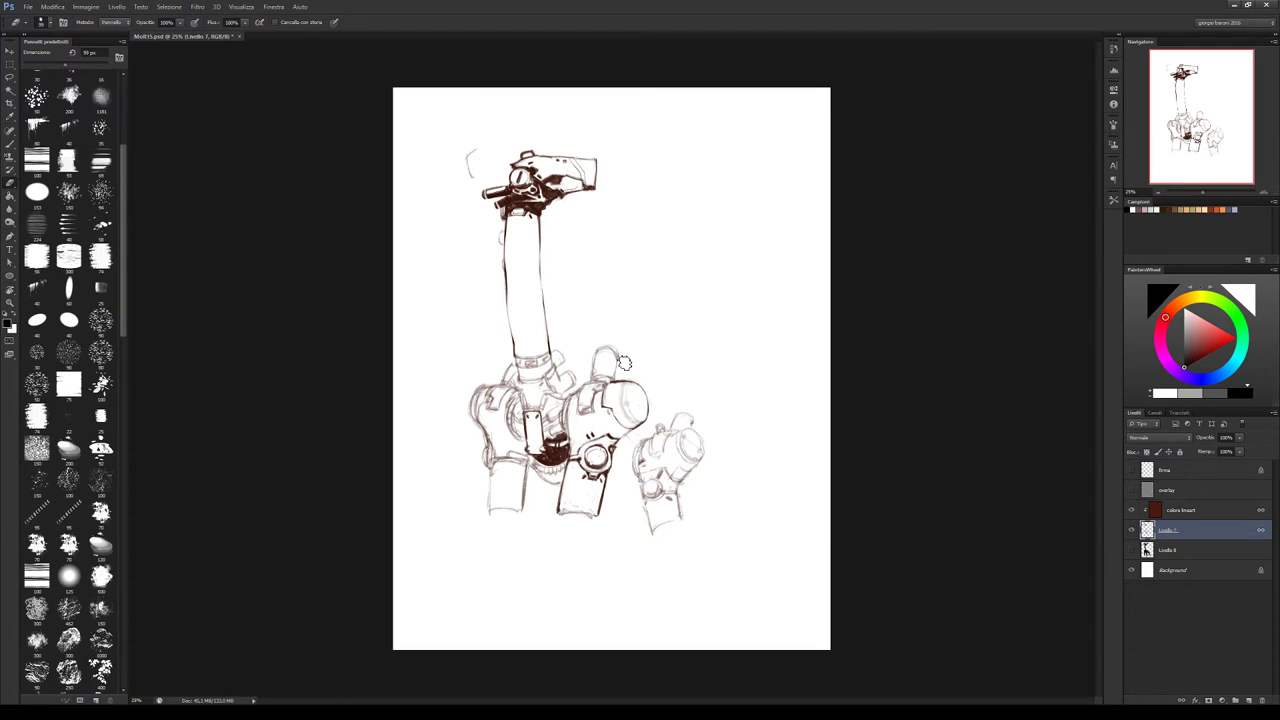
{"action": "key", "text": "b"}
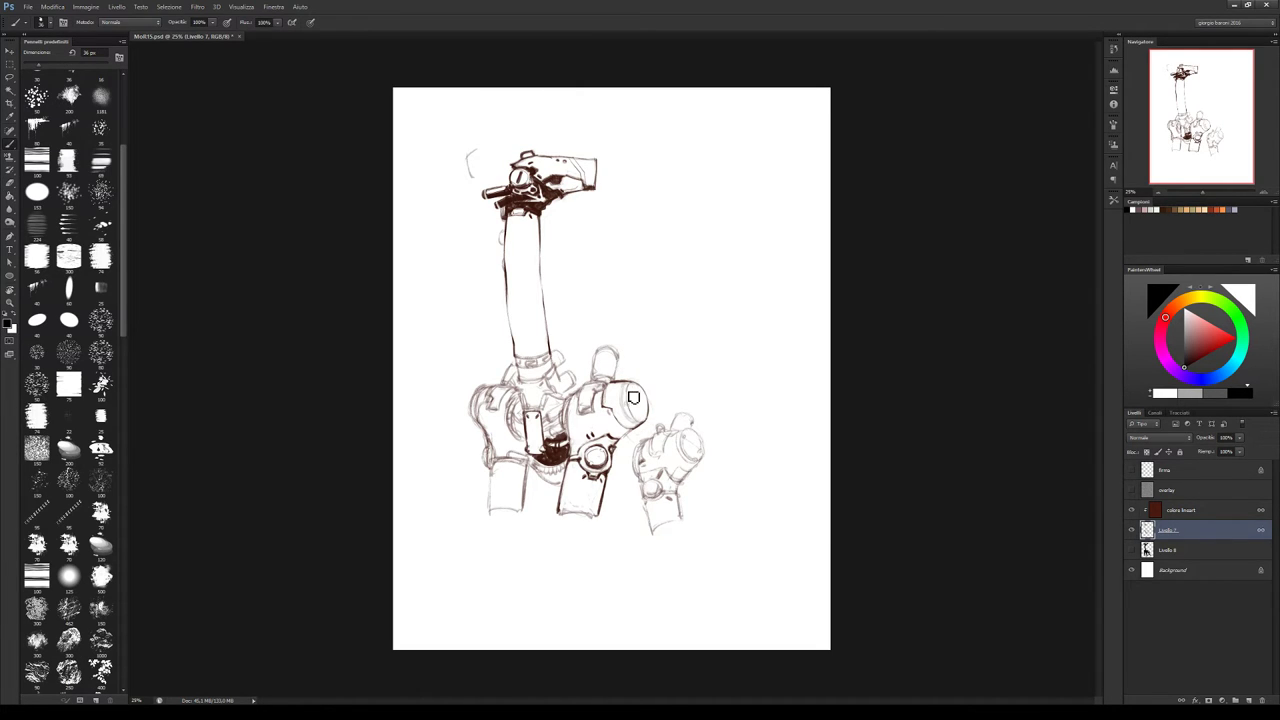
{"action": "key", "text": "e"}
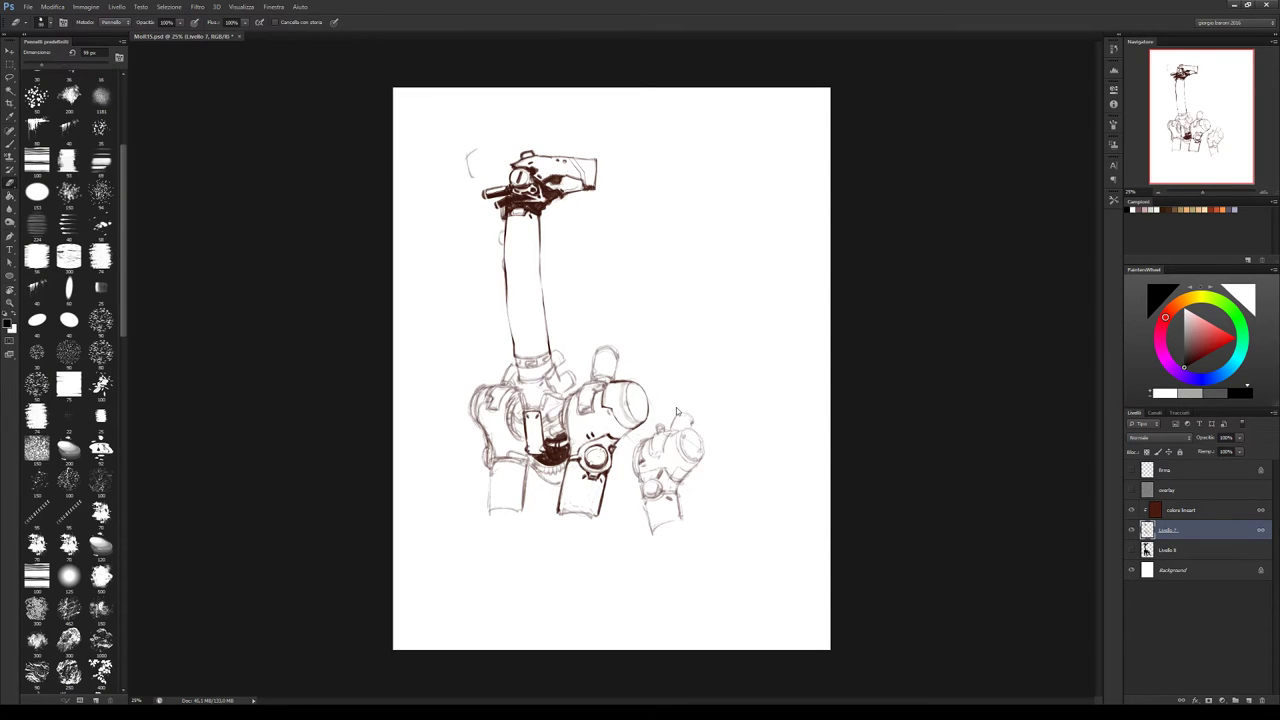
{"action": "key", "text": "bracketleft"}
{"action": "key", "text": "bracketleft"}
{"action": "key", "text": "bracketleft"}
{"action": "key", "text": "bracketleft"}
{"action": "key", "text": "bracketleft"}
Mirror the whole canvas horizontally
{"action": "key", "text": "h"}
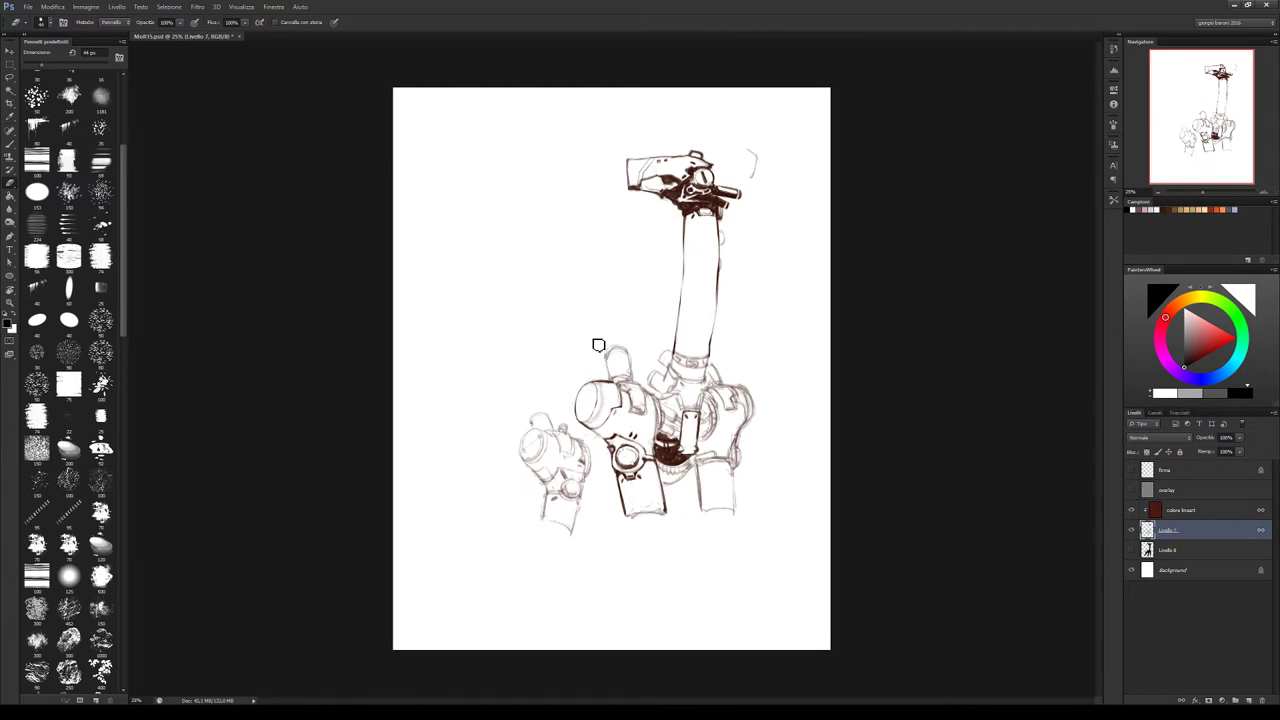
{"action": "key", "text": "b"}
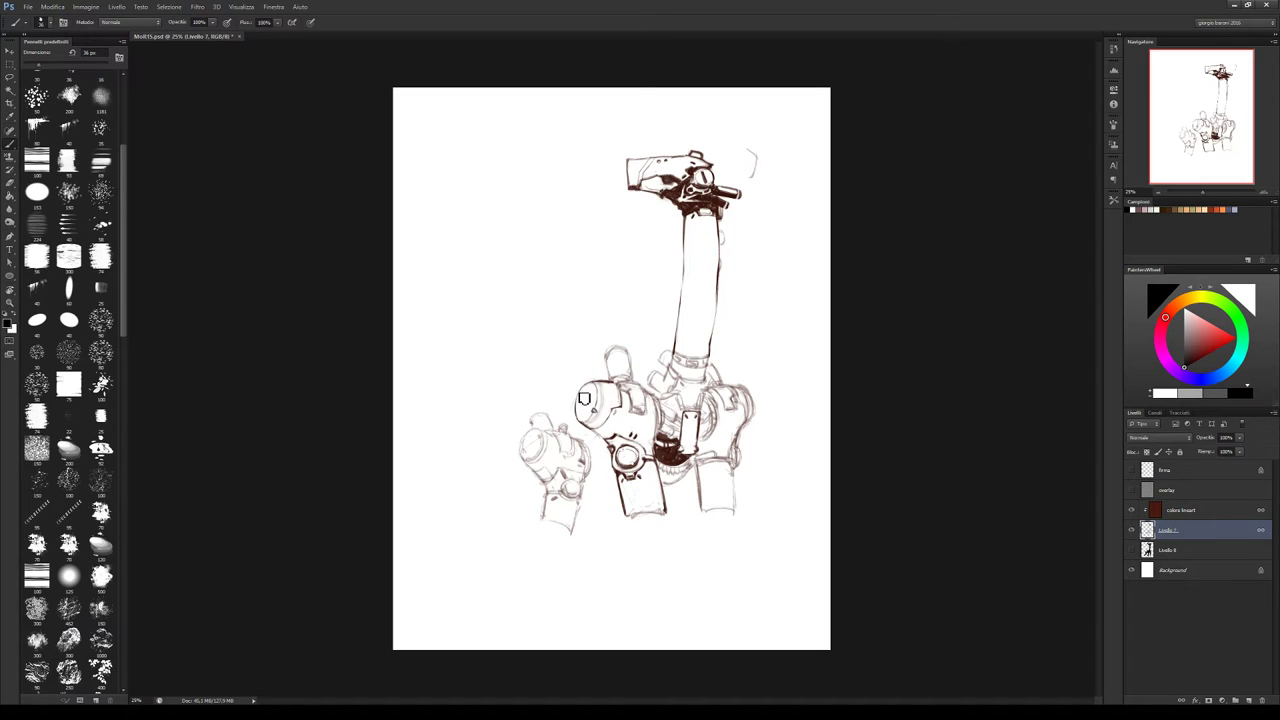
{"action": "key", "text": "e"}
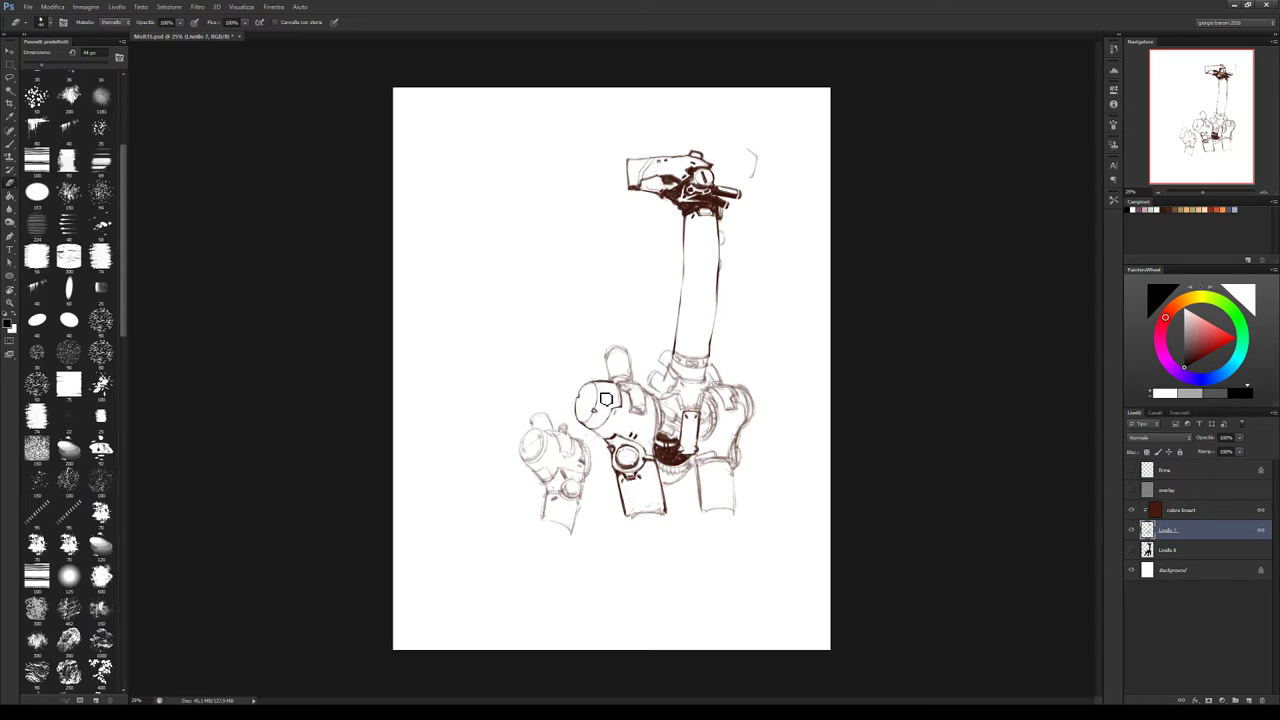
{"action": "key", "text": "b"}
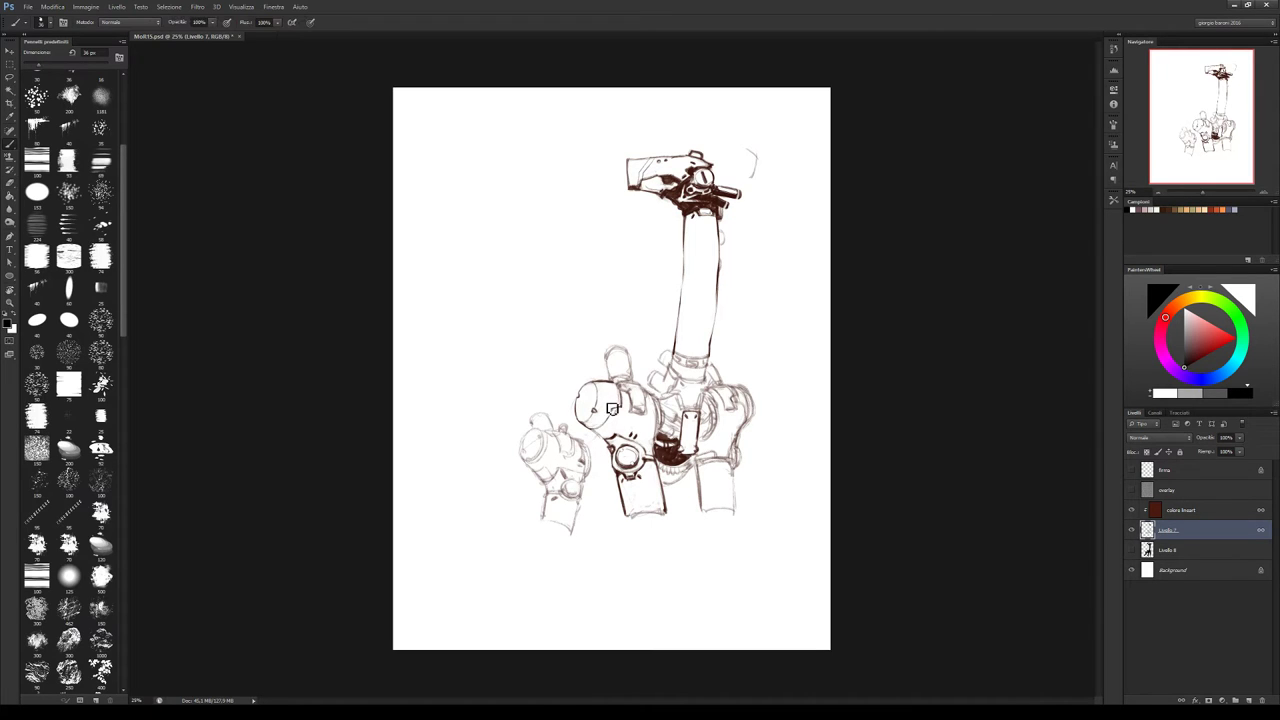
Draw a short line across the helmet and a rounded outline above it
{"action": "mouse_move", "coordinate": [610, 398]}
{"action": "left_mouse_down"}
{"action": "mouse_move", "coordinate": [611, 423]}
{"action": "mouse_move", "coordinate": [606, 382]}
{"action": "mouse_move", "coordinate": [600, 426]}
{"action": "left_mouse_up"}
{"action": "left_click_drag", "start_coordinate": [606, 351], "coordinate": [607, 430]}
{"action": "key", "text": "e"}
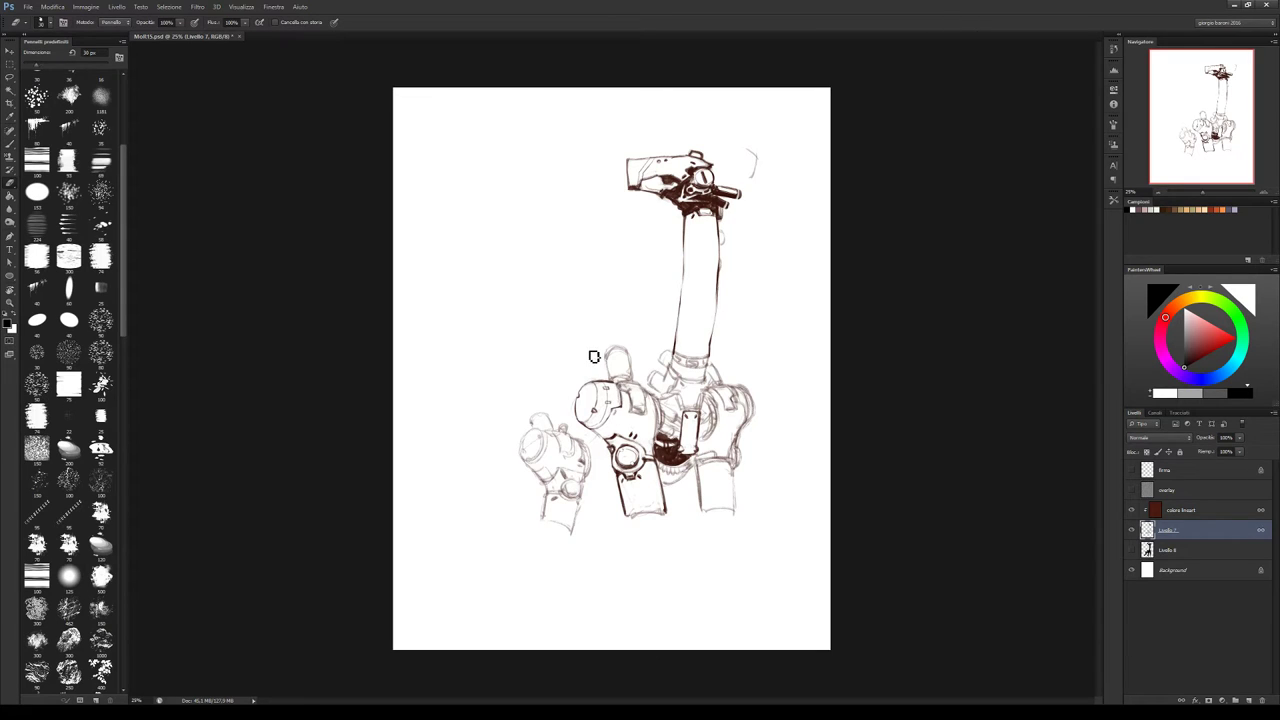
{"action": "key", "text": "bracketleft"}
{"action": "key", "text": "bracketleft"}
{"action": "key", "text": "b"}
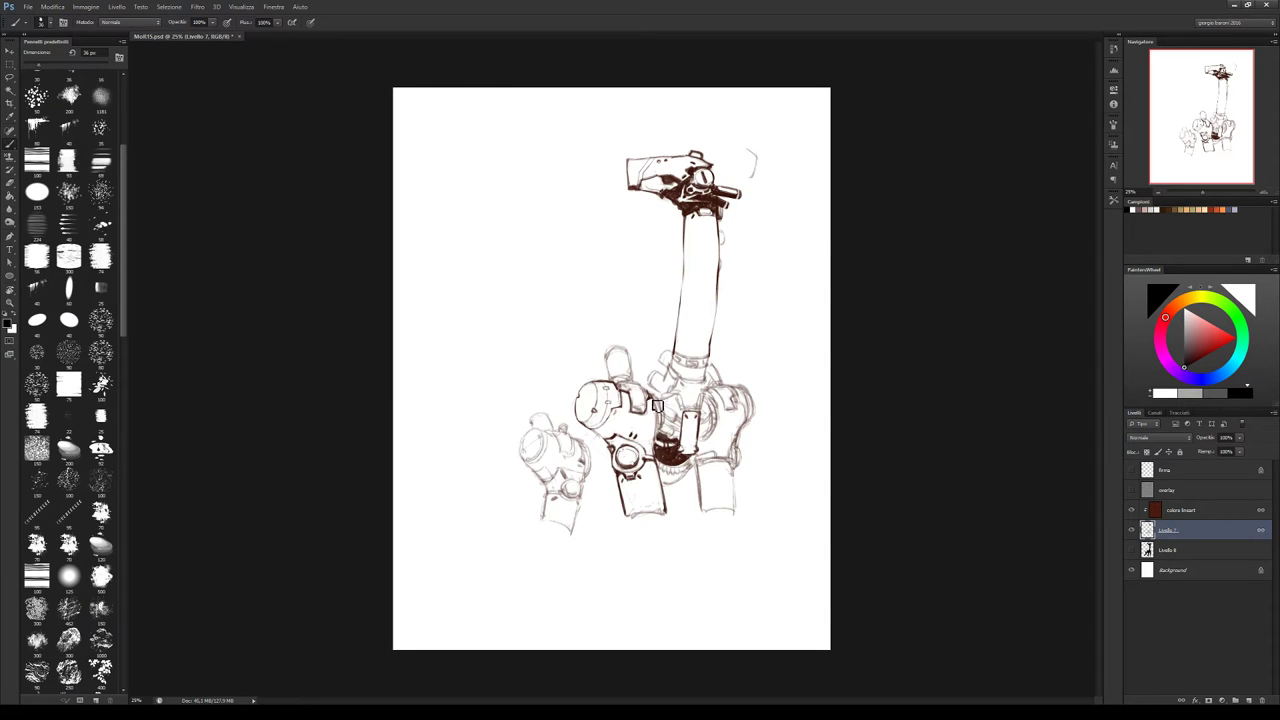
Add a small dark ink mark on the torso, touching it up with the eraser
{"action": "key", "text": "e"}
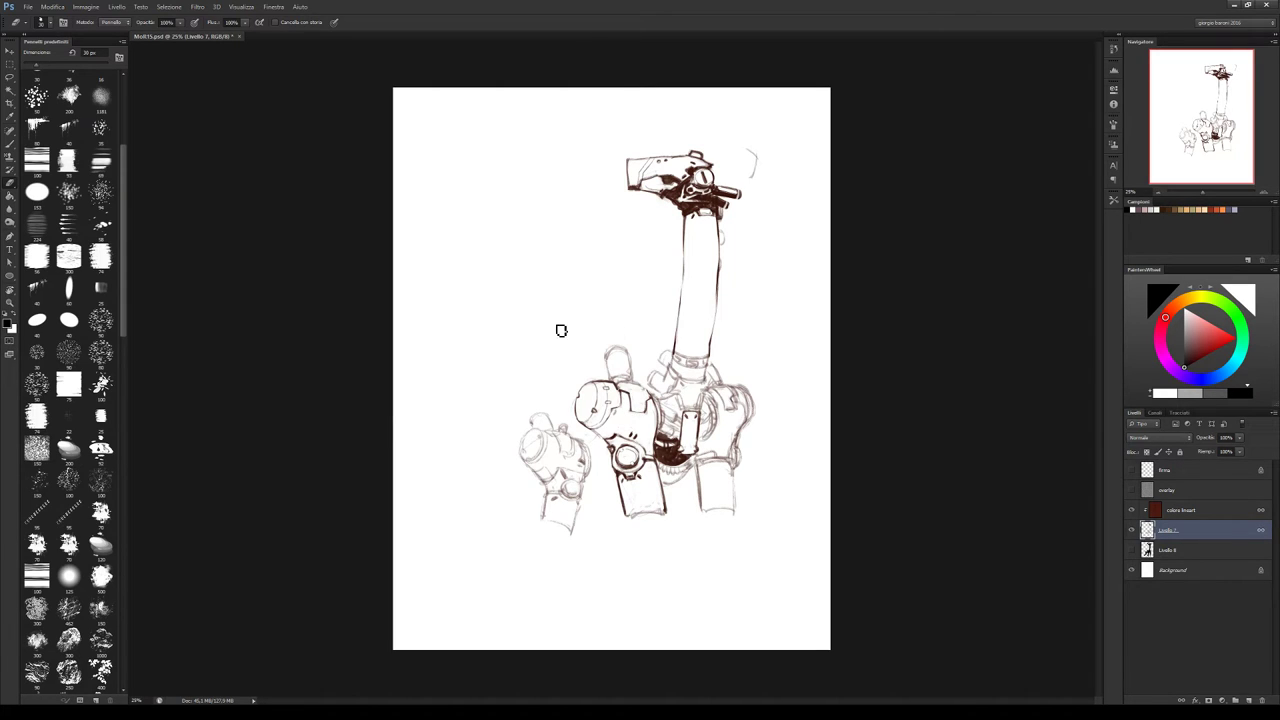
{"action": "key", "text": "b"}
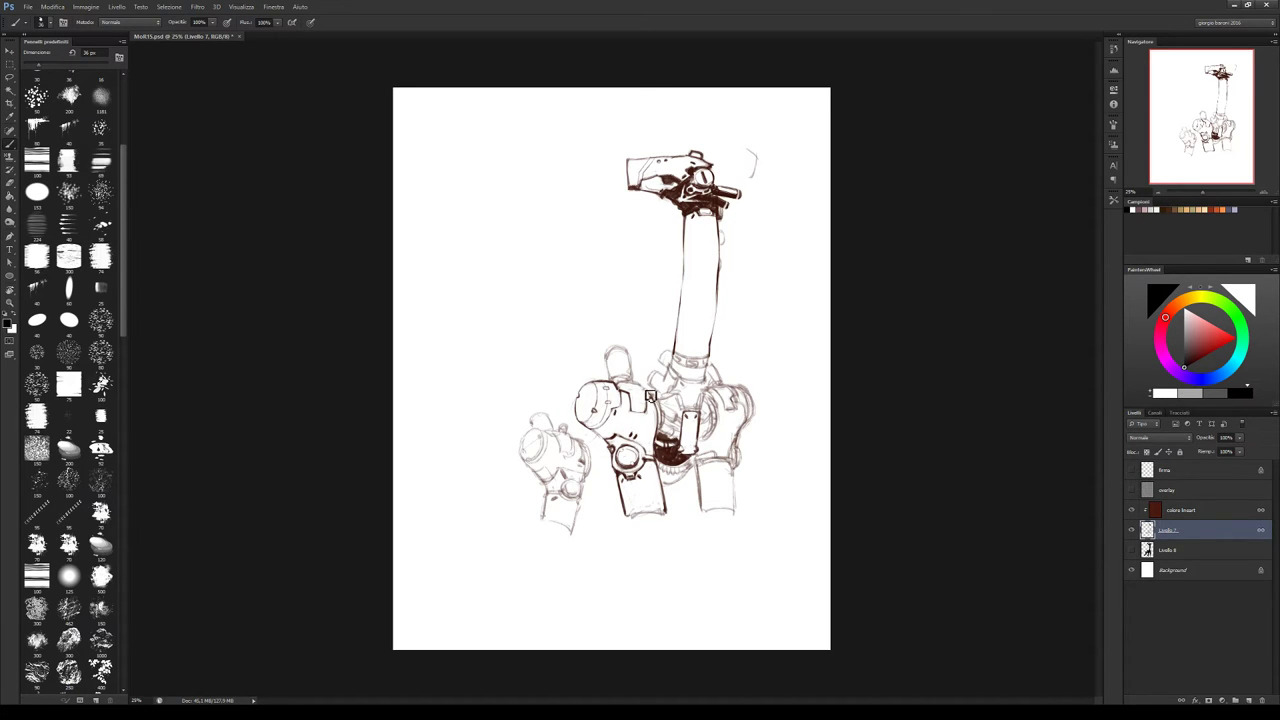
{"action": "left_click_drag", "start_coordinate": [638, 415], "coordinate": [644, 417]}
{"action": "key", "text": "e"}
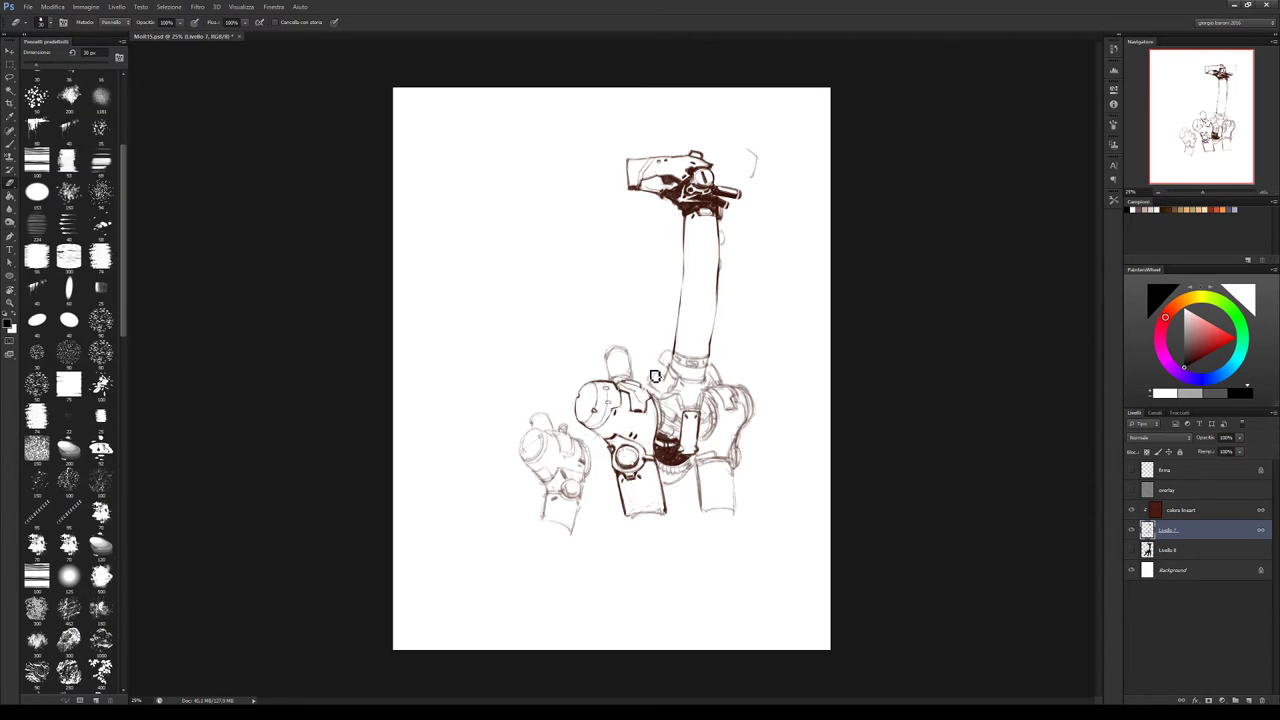
{"action": "key", "text": "b"}
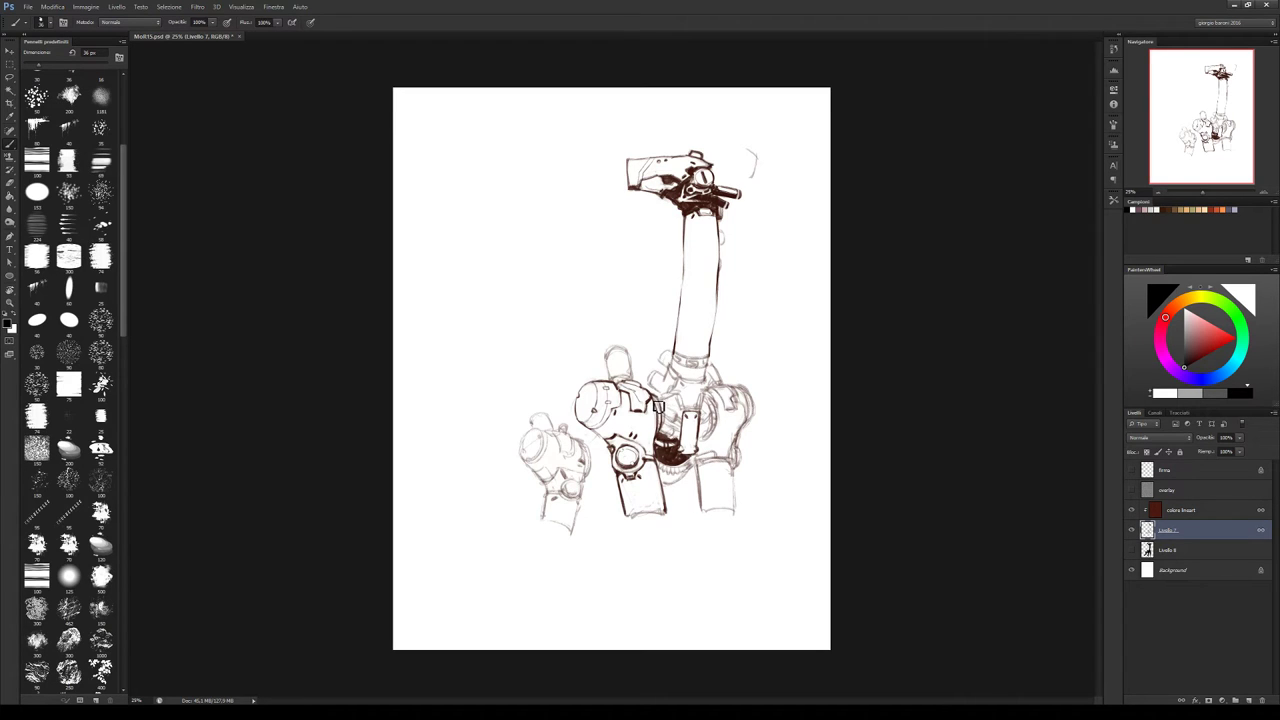
{"action": "key", "text": "e"}
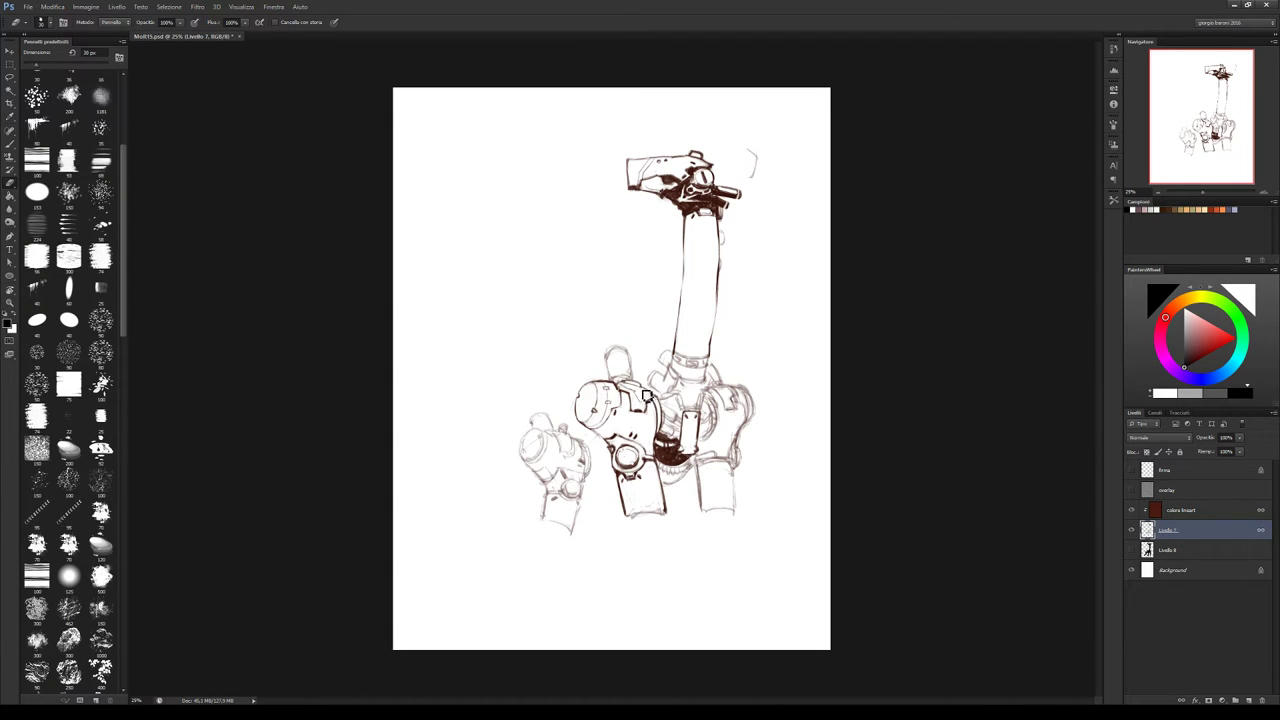
{"action": "key", "text": "b"}
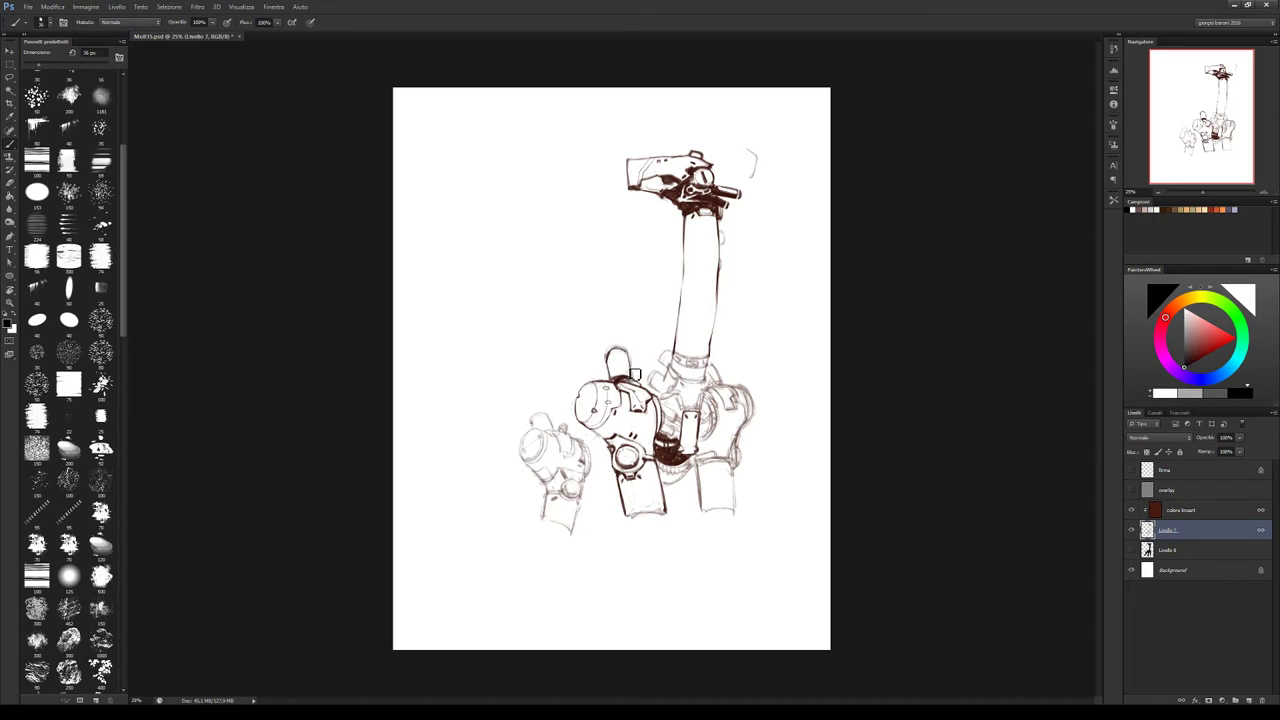
{"action": "key", "text": "e"}
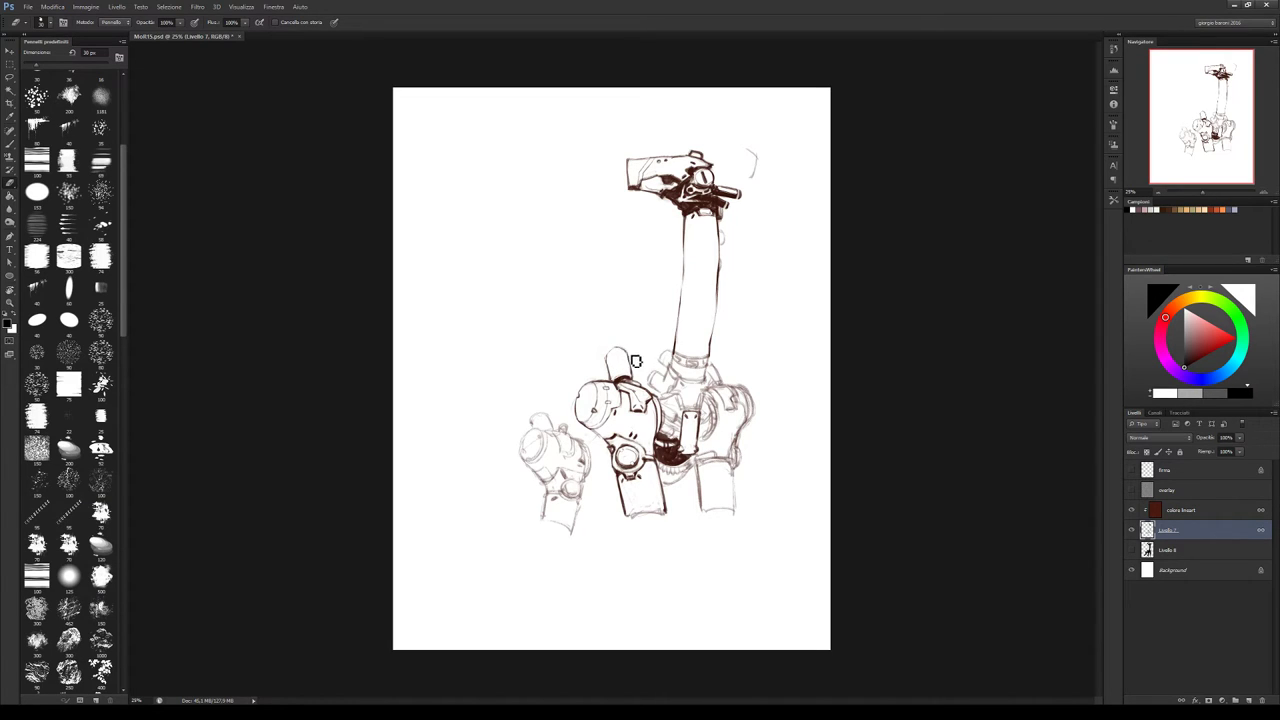
Flip the canvas and outline the small cylinder's top, undoing one stroke
{"action": "key", "text": "h"}
{"action": "key", "text": "b"}
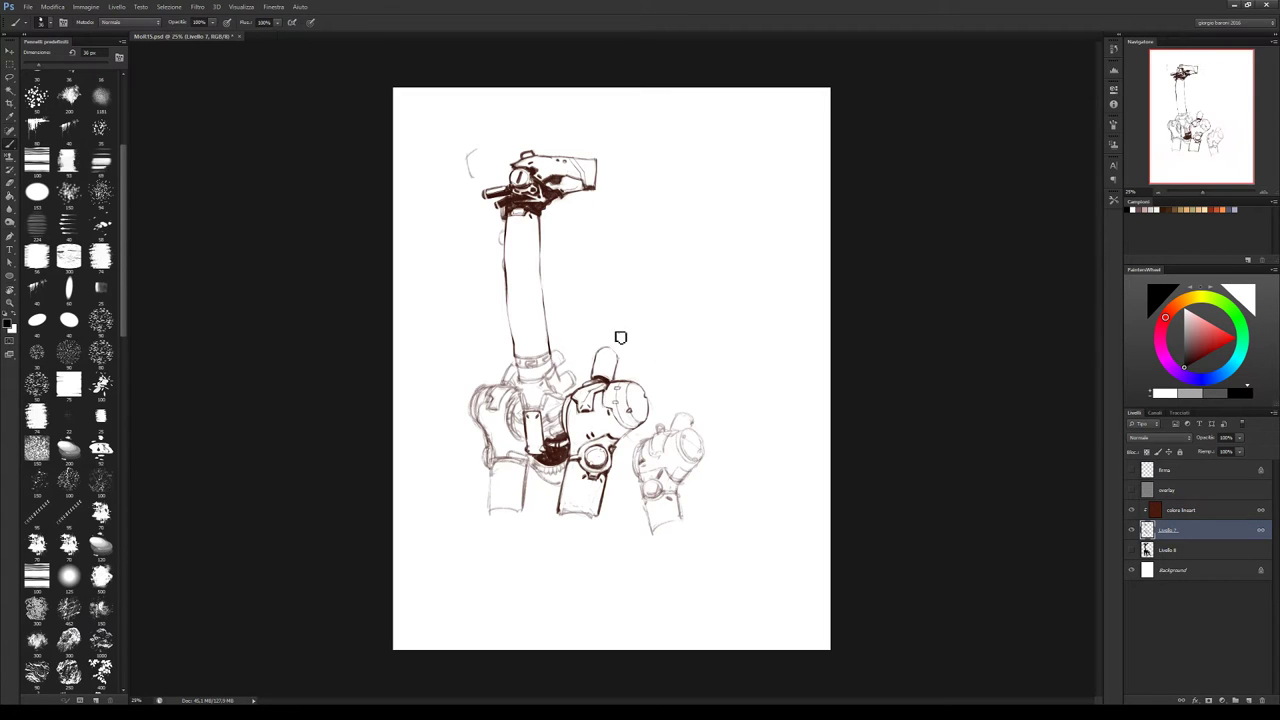
{"action": "left_click_drag", "start_coordinate": [597, 360], "coordinate": [616, 350]}
{"action": "left_click_drag", "start_coordinate": [600, 362], "coordinate": [598, 378]}
{"action": "key", "text": "ctrl+z"}
Erase and redraw the curved cylinder cap, then flip the canvas back
{"action": "key", "text": "e"}
{"action": "key", "text": "bracketright"}
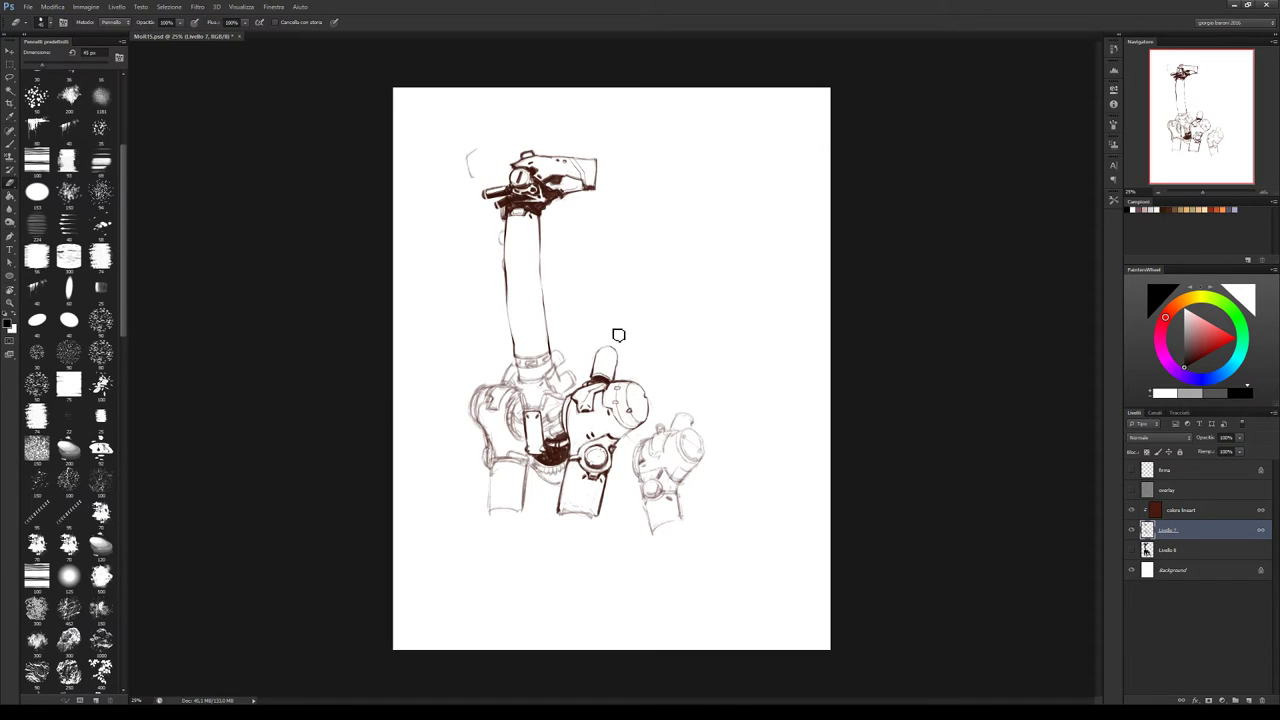
{"action": "key", "text": "b"}
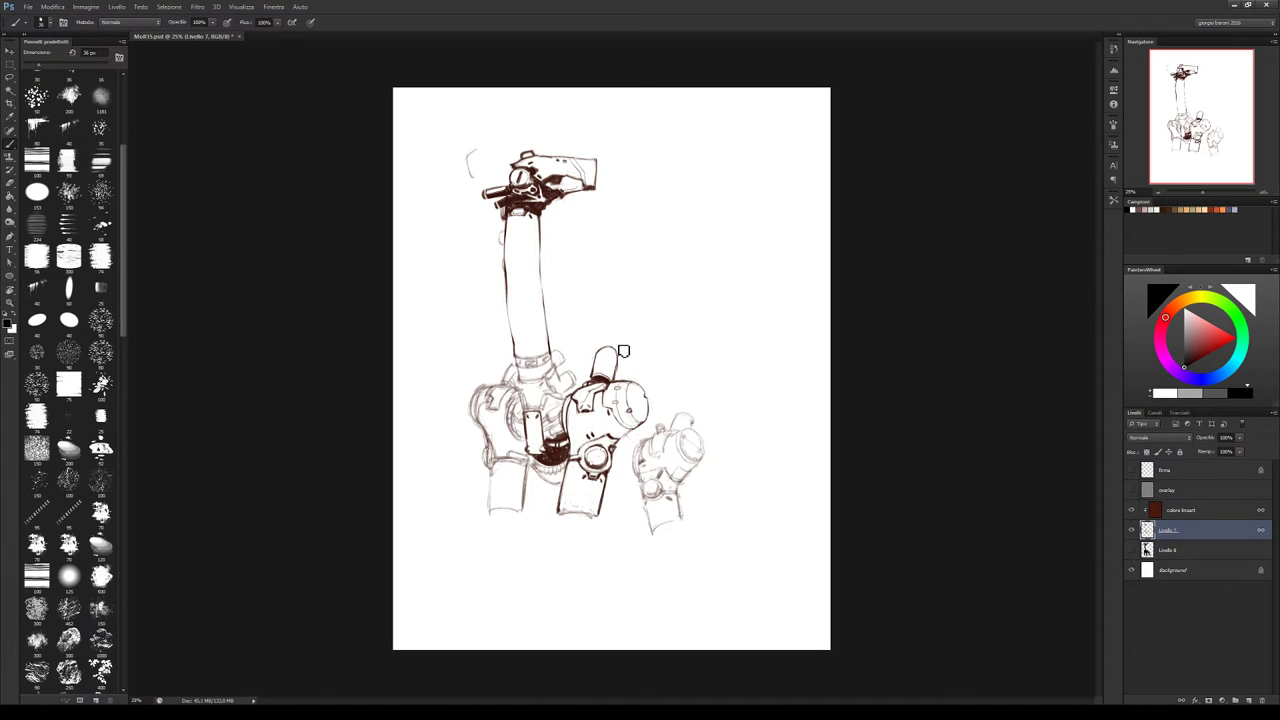
{"action": "key", "text": "e"}
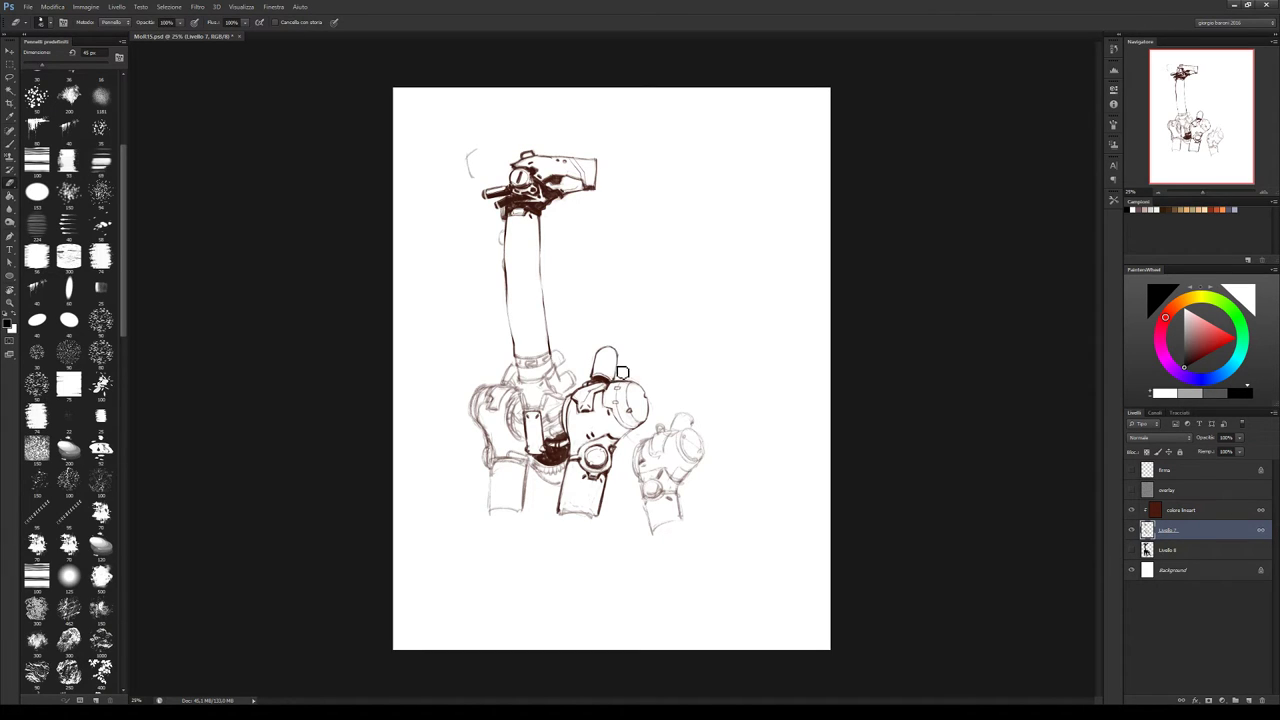
{"action": "left_click_drag", "start_coordinate": [640, 334], "coordinate": [607, 360]}
{"action": "key", "text": "b"}
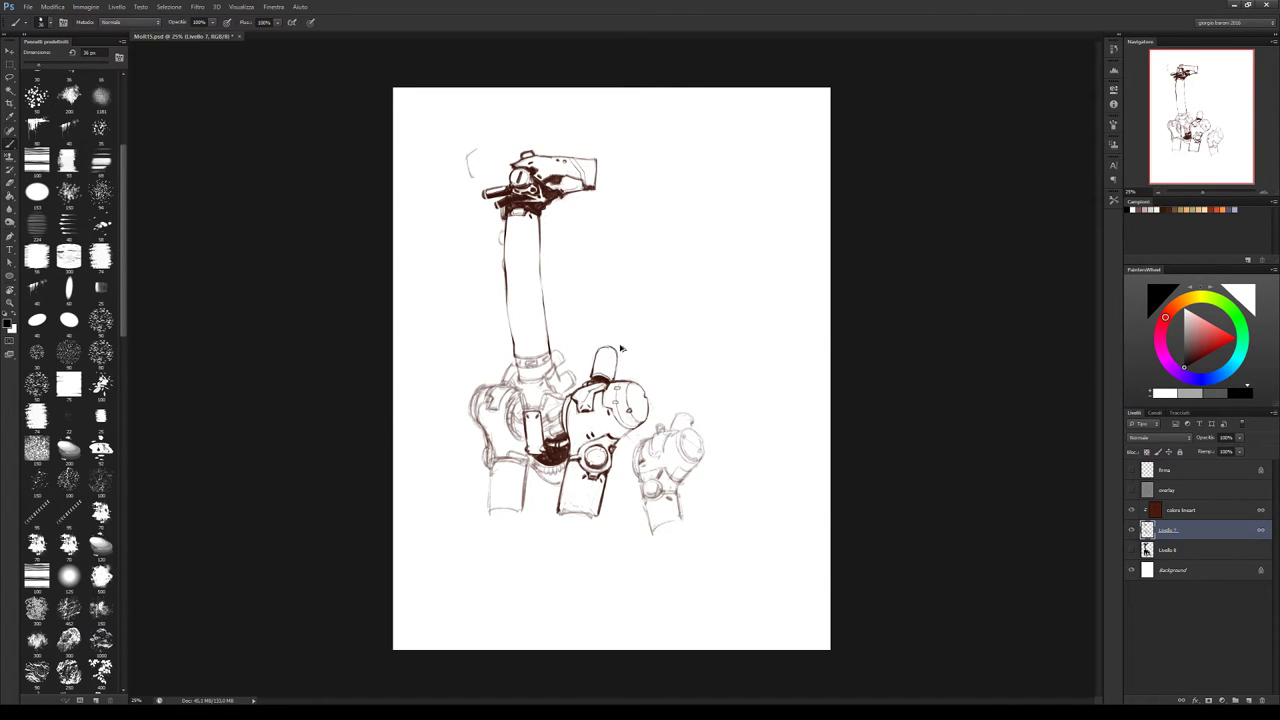
{"action": "left_click_drag", "start_coordinate": [606, 356], "coordinate": [612, 354]}
{"action": "key", "text": "ctrl+shift+h"}
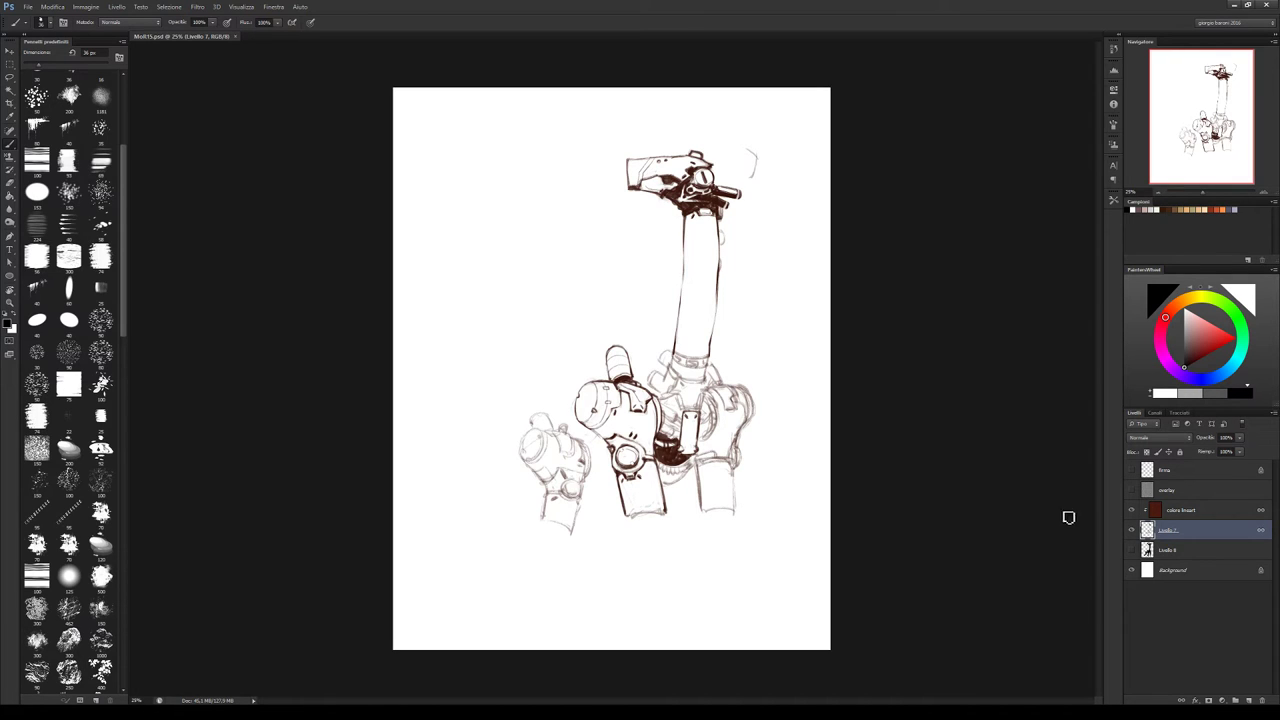
Briefly show the grey fill layer for reference, then add small details in the neck joint
{"action": "left_click", "coordinate": [1132, 550]}
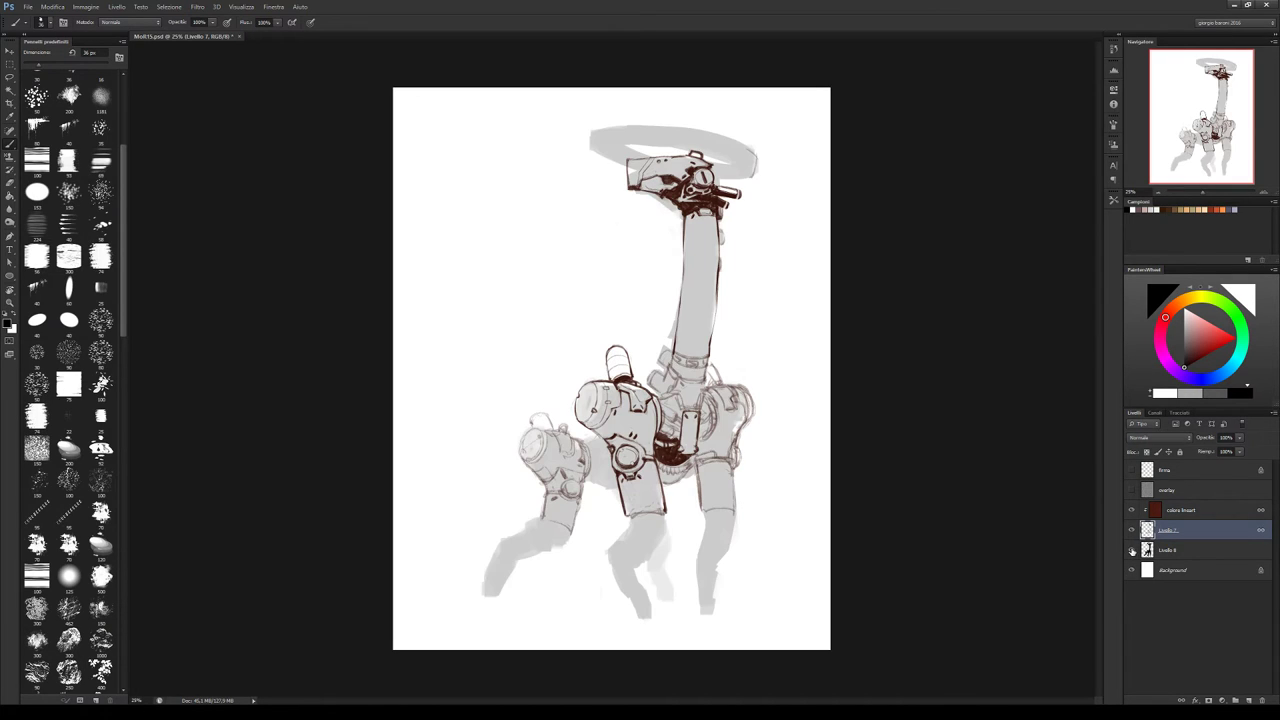
{"action": "left_click", "coordinate": [1132, 550]}
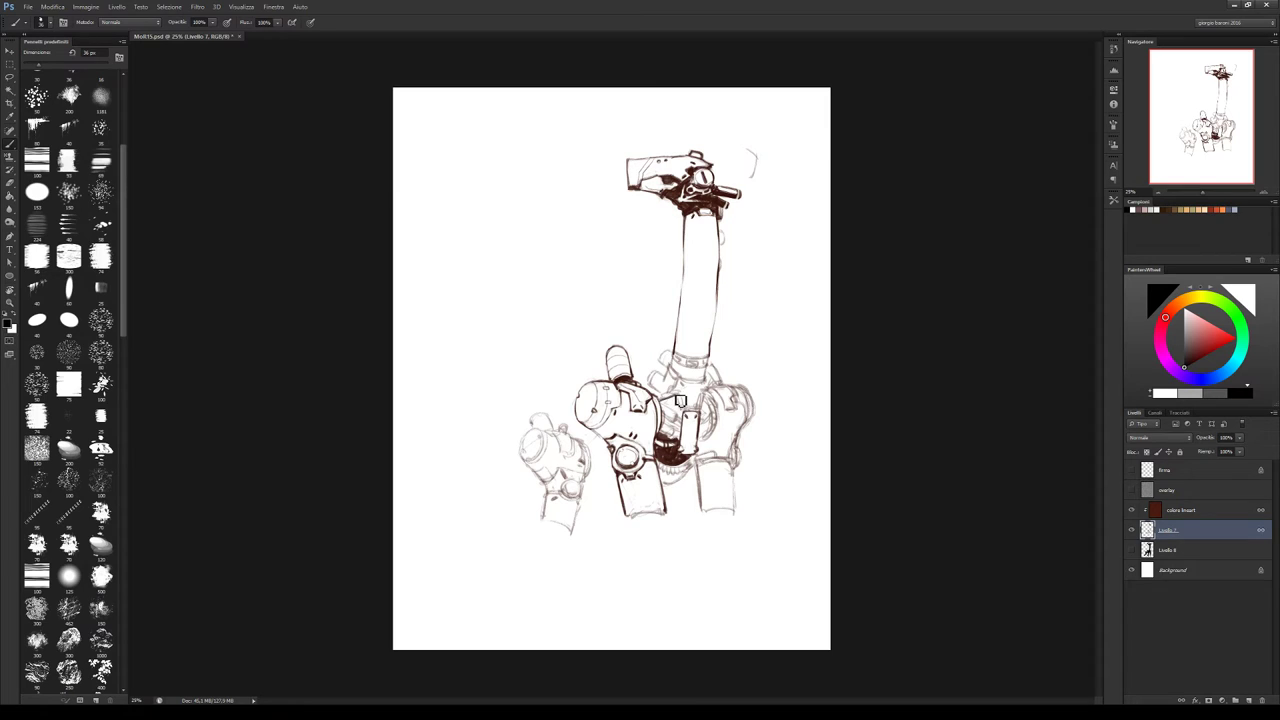
{"action": "key", "text": "e"}
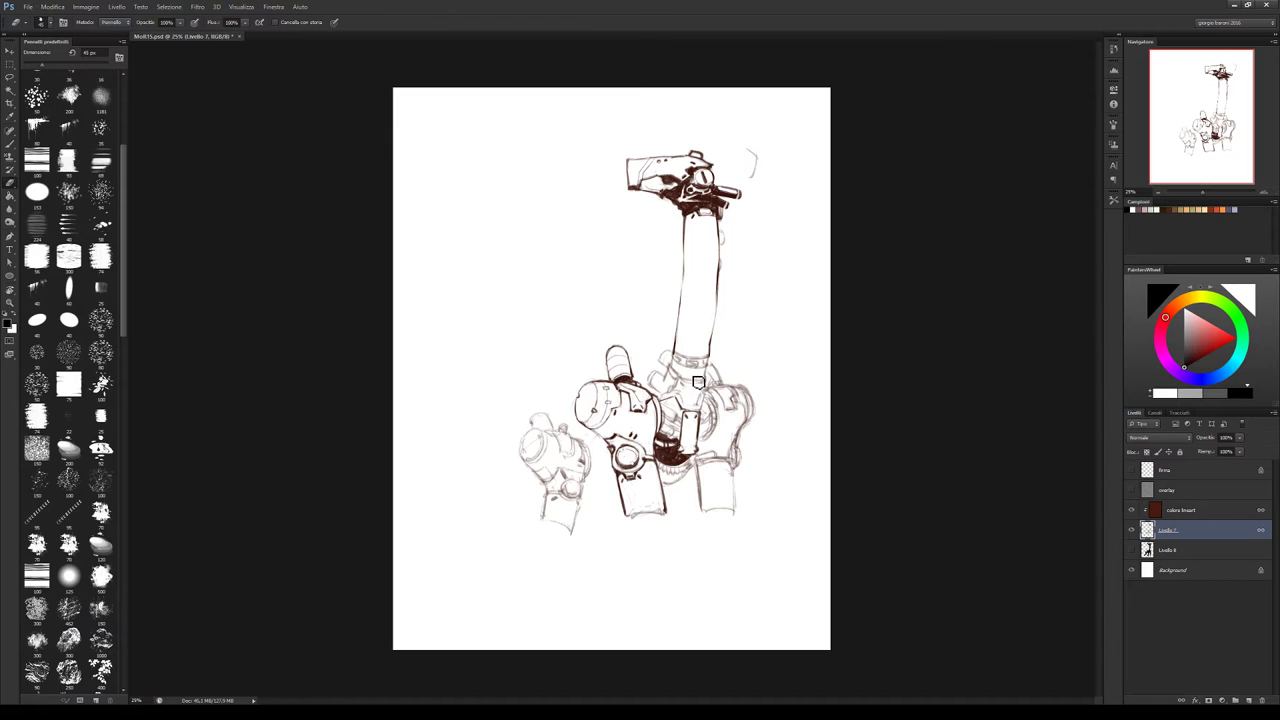
{"action": "key", "text": "b"}
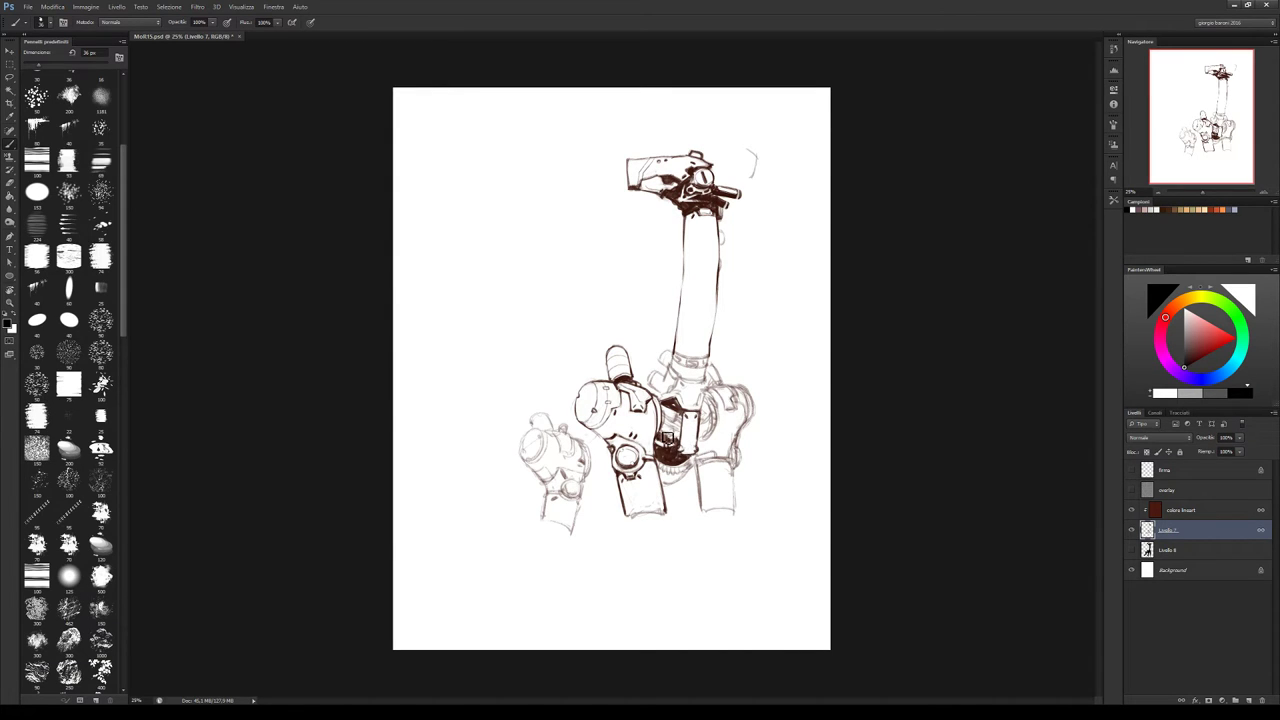
{"action": "left_click_drag", "start_coordinate": [671, 430], "coordinate": [667, 422]}
Shade the joint below the neck collar, cut white ribbed lines into it, and flip the canvas back
{"action": "key", "text": "e"}
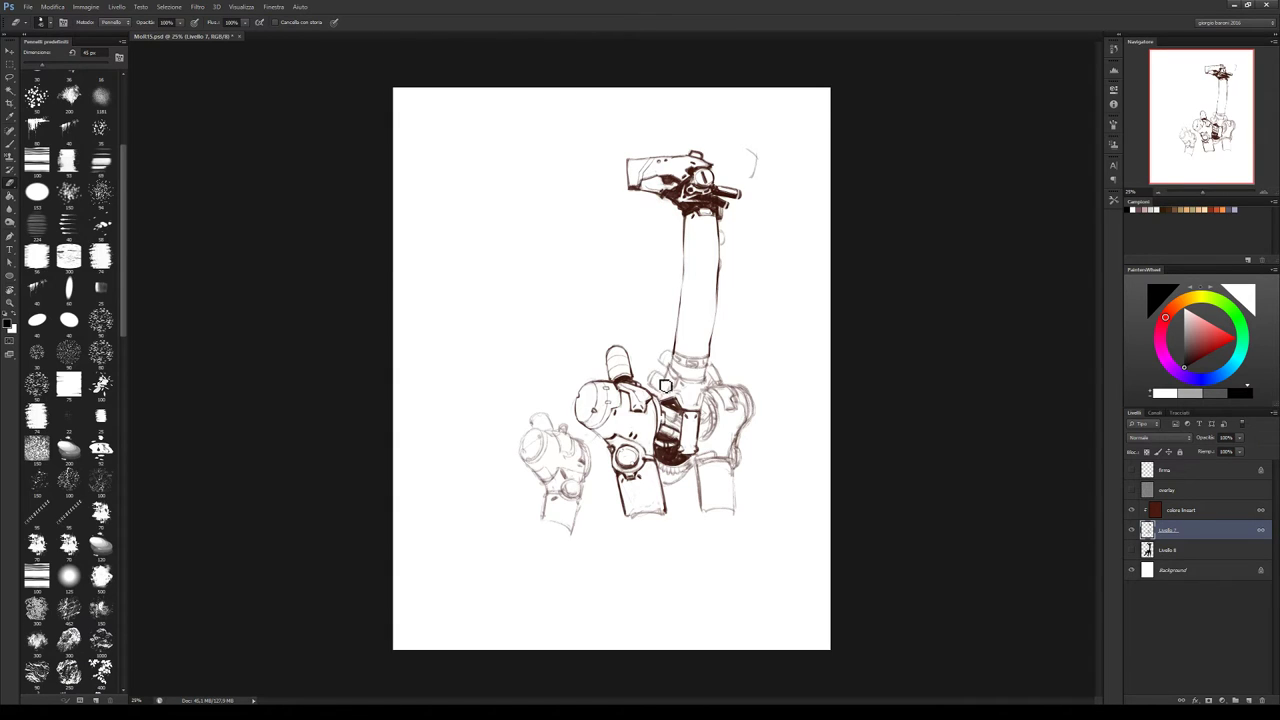
{"action": "key", "text": "b"}
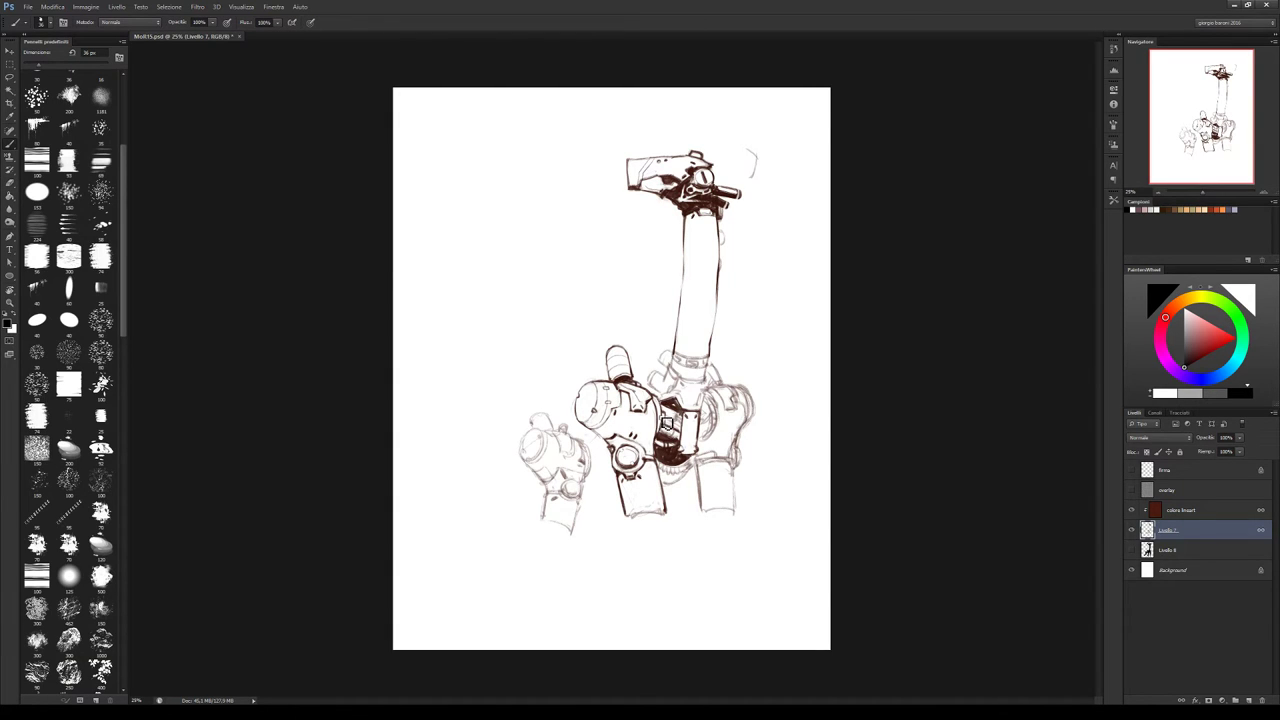
{"action": "mouse_move", "coordinate": [666, 424]}
{"action": "left_mouse_down"}
{"action": "mouse_move", "coordinate": [676, 430]}
{"action": "mouse_move", "coordinate": [664, 406]}
{"action": "mouse_move", "coordinate": [681, 398]}
{"action": "left_mouse_up"}
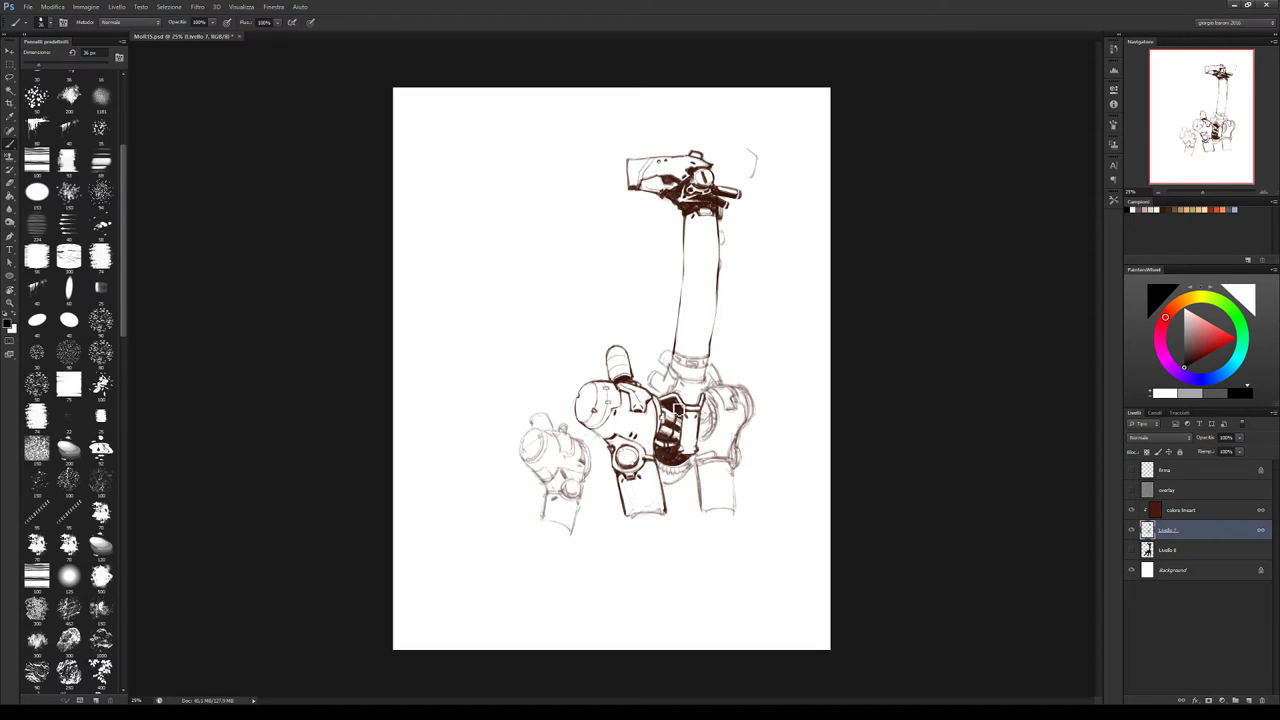
{"action": "key", "text": "e"}
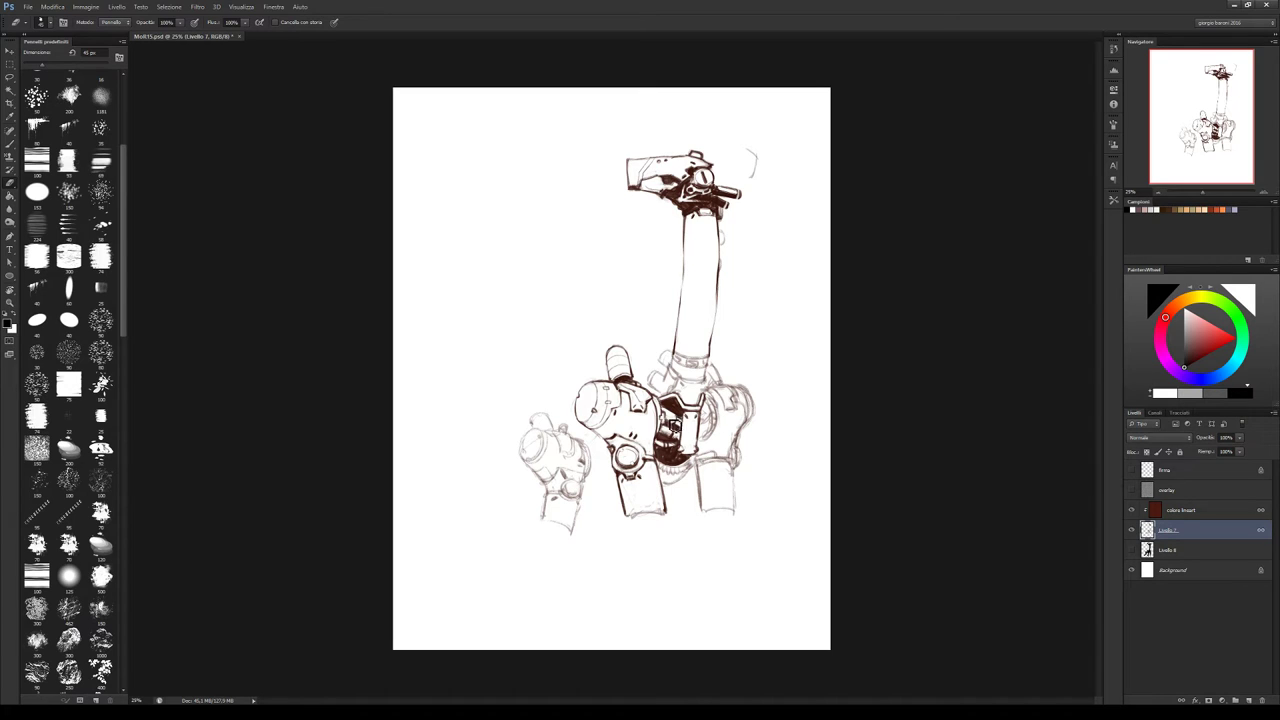
{"action": "left_click_drag", "start_coordinate": [668, 436], "coordinate": [686, 437]}
{"action": "key", "text": "h"}
{"action": "key", "text": "b"}
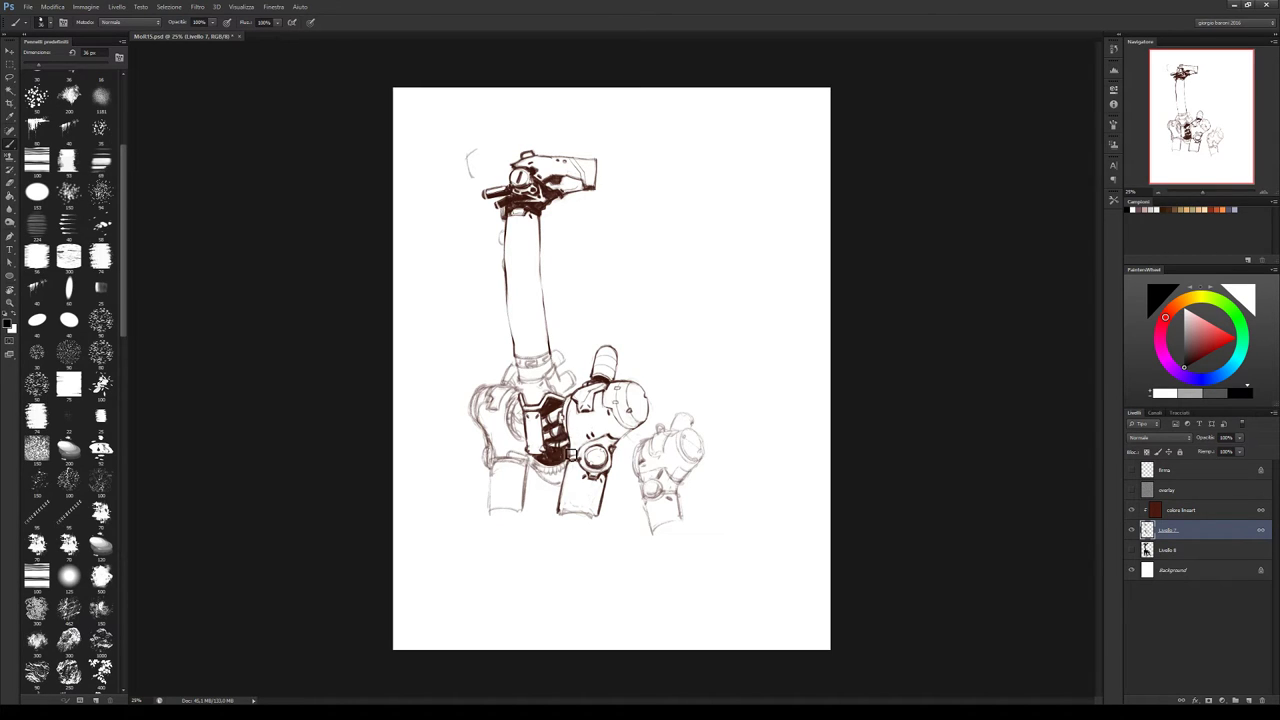
Paint broad dark brown shading across the chest panel with an enlarged brush
{"action": "left_click_drag", "start_coordinate": [549, 461], "coordinate": [535, 466]}
{"action": "key", "text": "e"}
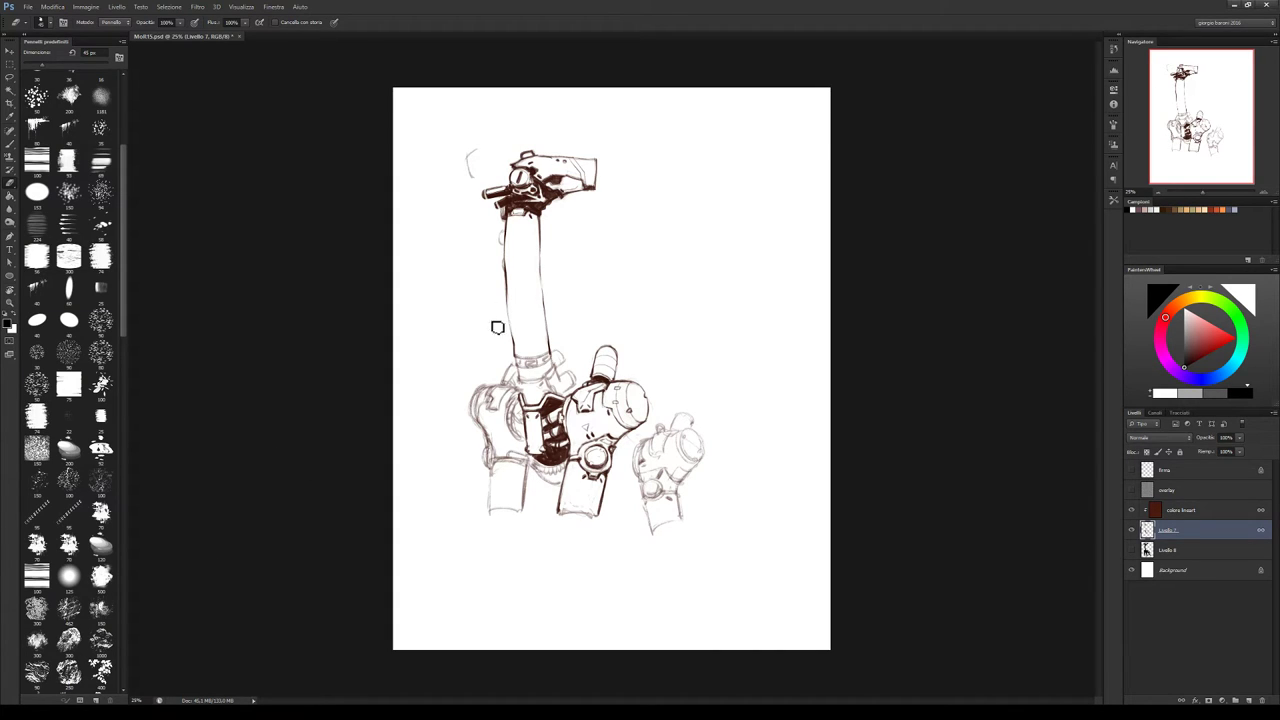
{"action": "key", "text": "b"}
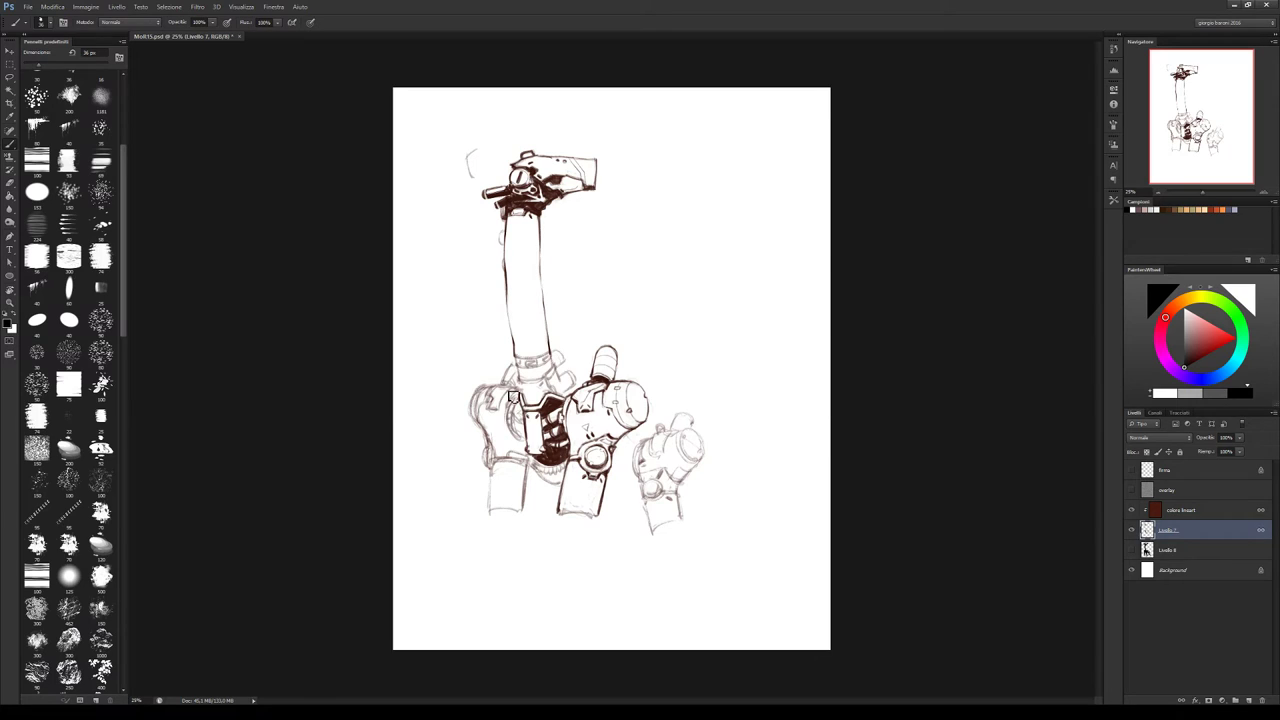
{"action": "key", "text": "bracketright"}
{"action": "key", "text": "bracketright"}
{"action": "key", "text": "bracketright"}
{"action": "key", "text": "bracketright"}
{"action": "left_click_drag", "start_coordinate": [518, 410], "coordinate": [527, 440]}
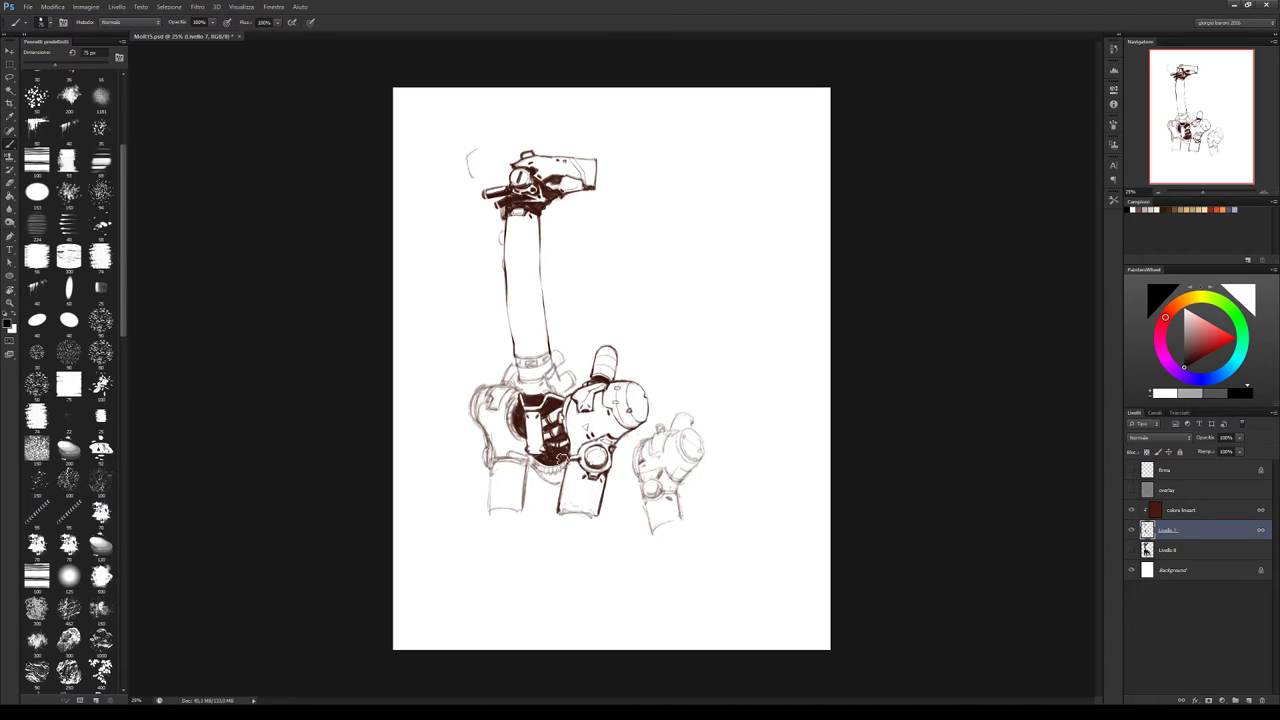
{"action": "left_click_drag", "start_coordinate": [557, 453], "coordinate": [564, 447]}
{"action": "key", "text": "e"}
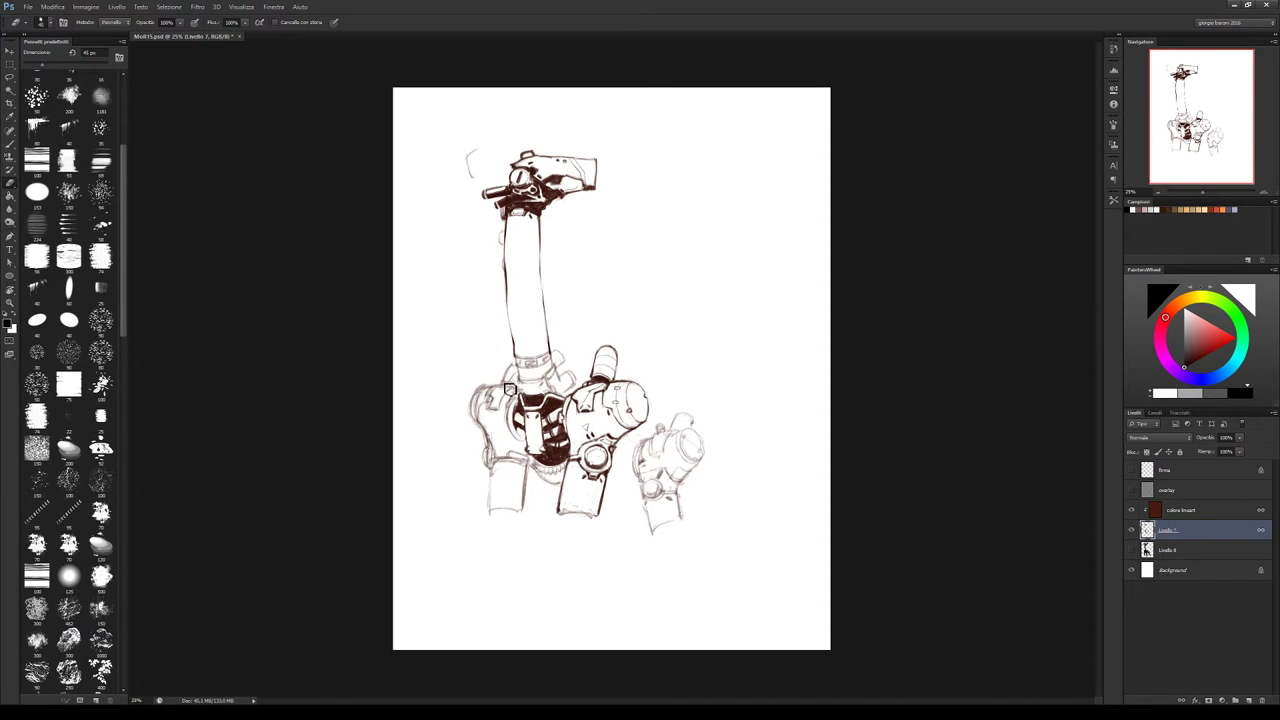
Add dark marks and cut white panel lines and the number 15 into the chest
{"action": "key", "text": "b"}
{"action": "left_click_drag", "start_coordinate": [520, 404], "coordinate": [524, 412]}
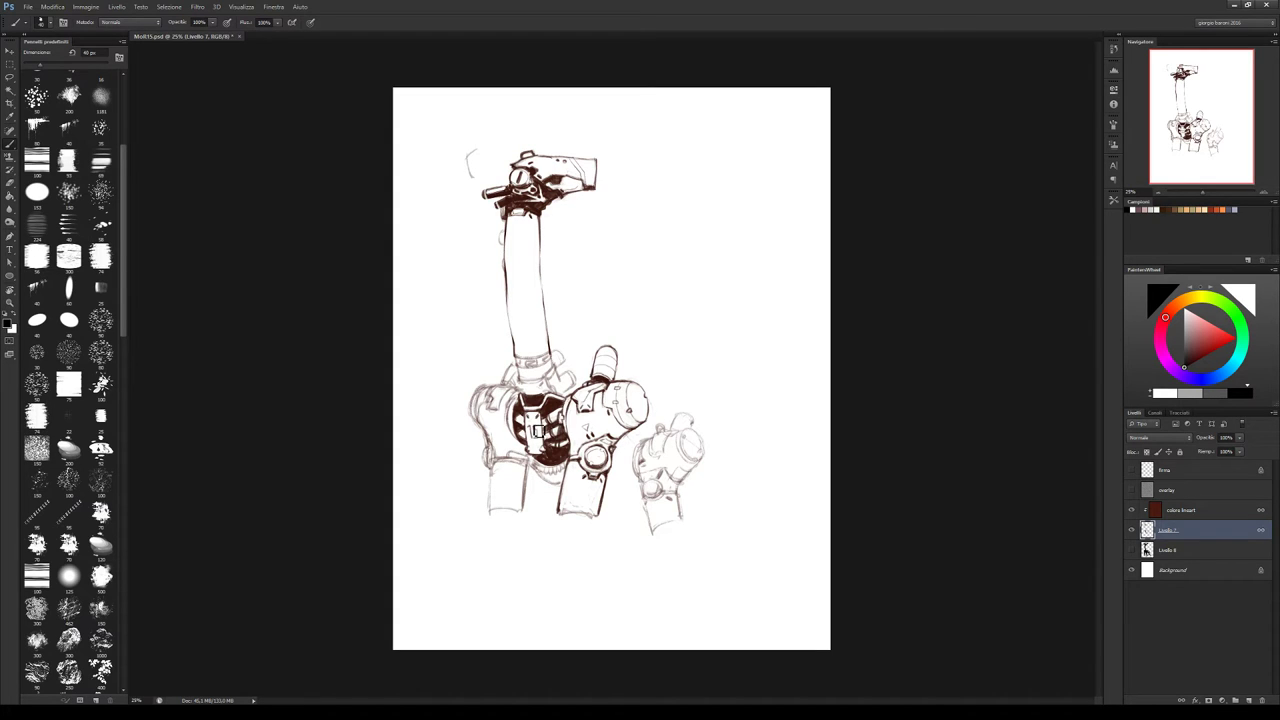
{"action": "mouse_move", "coordinate": [541, 434]}
{"action": "left_mouse_down"}
{"action": "mouse_move", "coordinate": [534, 454]}
{"action": "mouse_move", "coordinate": [548, 456]}
{"action": "left_mouse_up"}
{"action": "key", "text": "e"}
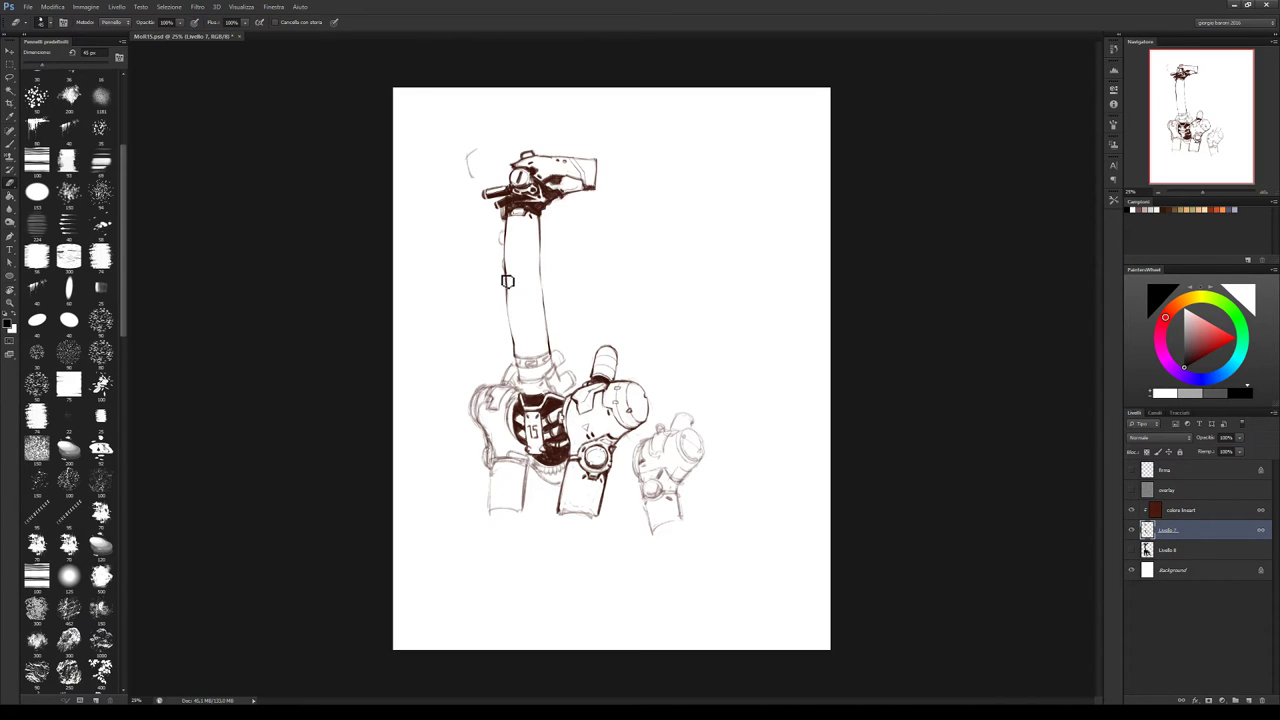
{"action": "key", "text": "b"}
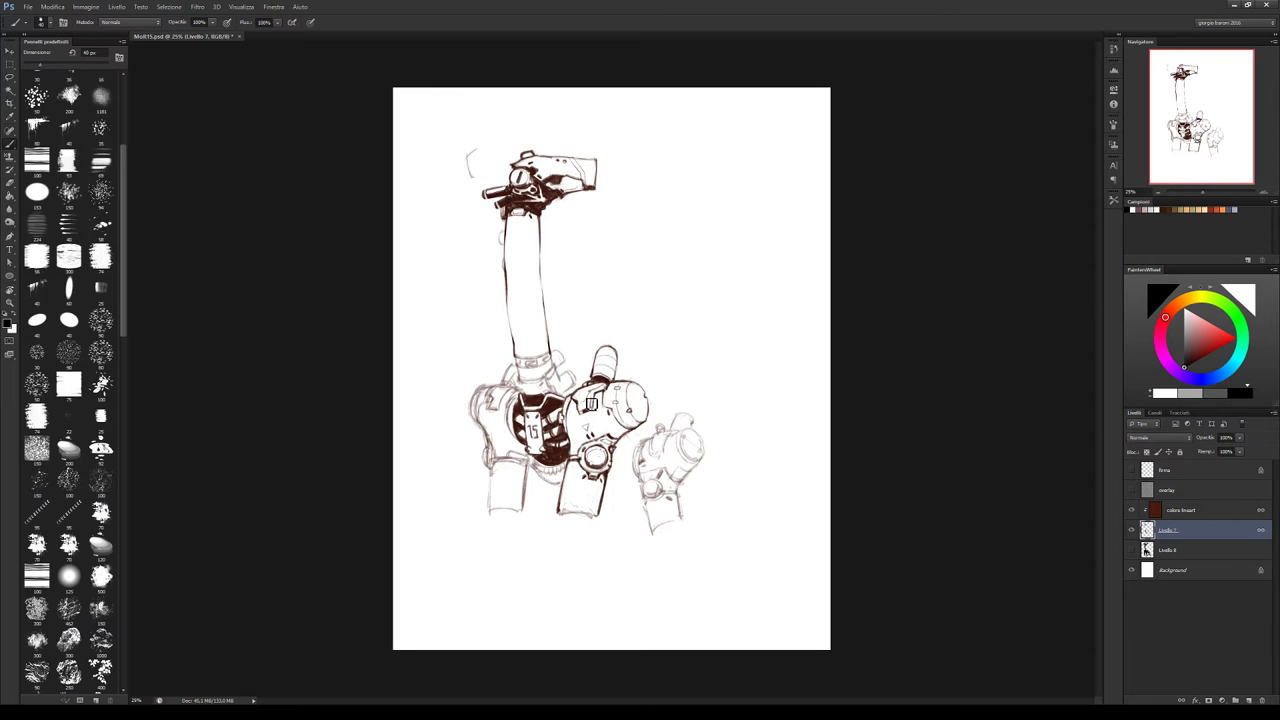
{"action": "key", "text": "e"}
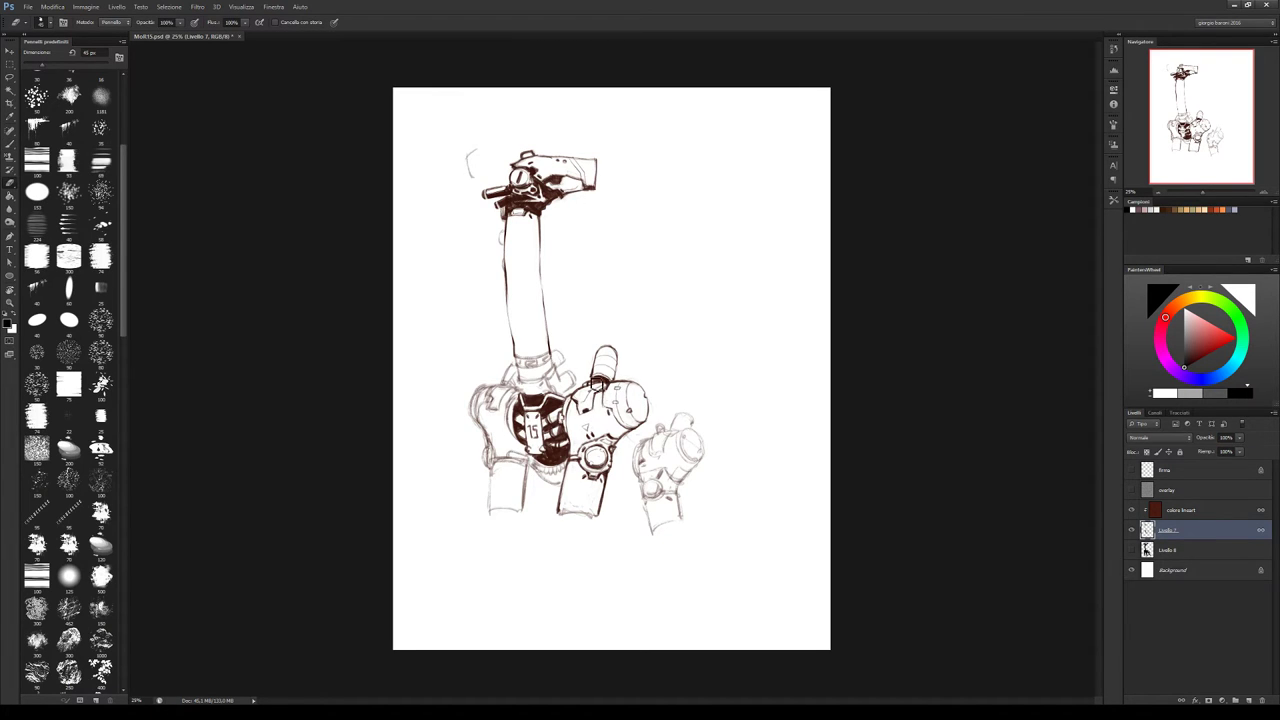
{"action": "key", "text": "b"}
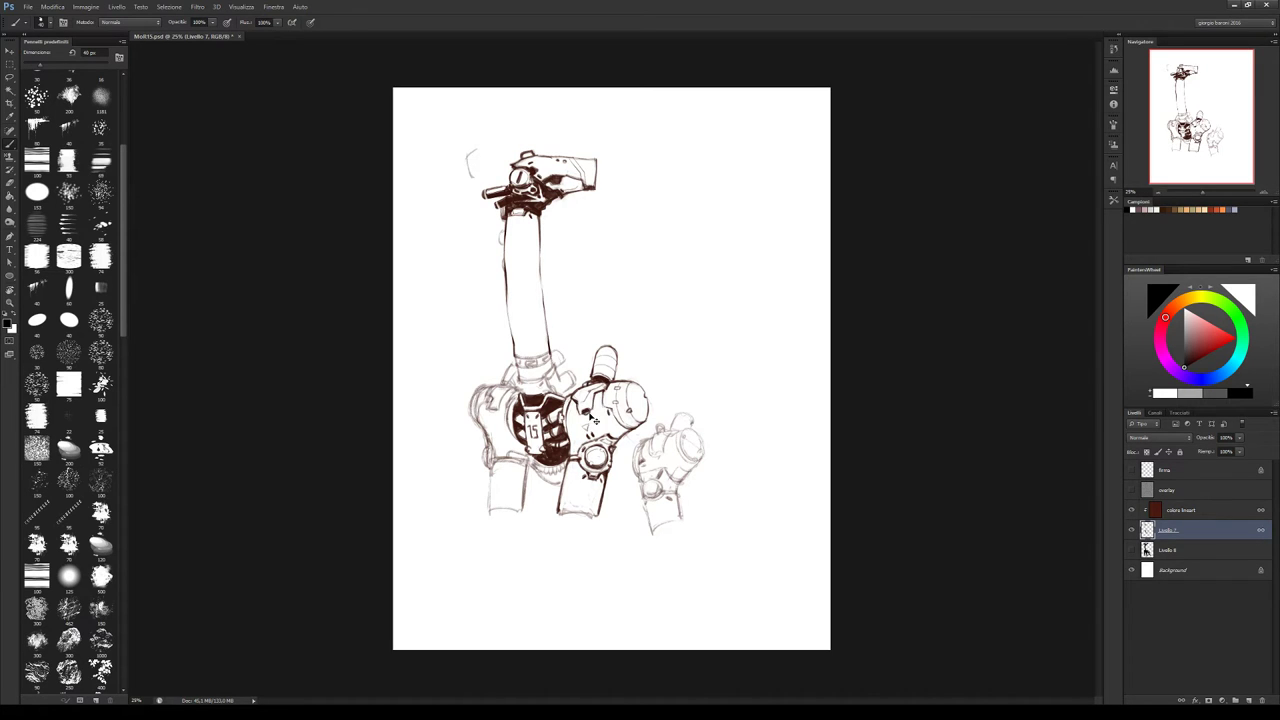
{"action": "key", "text": "e"}
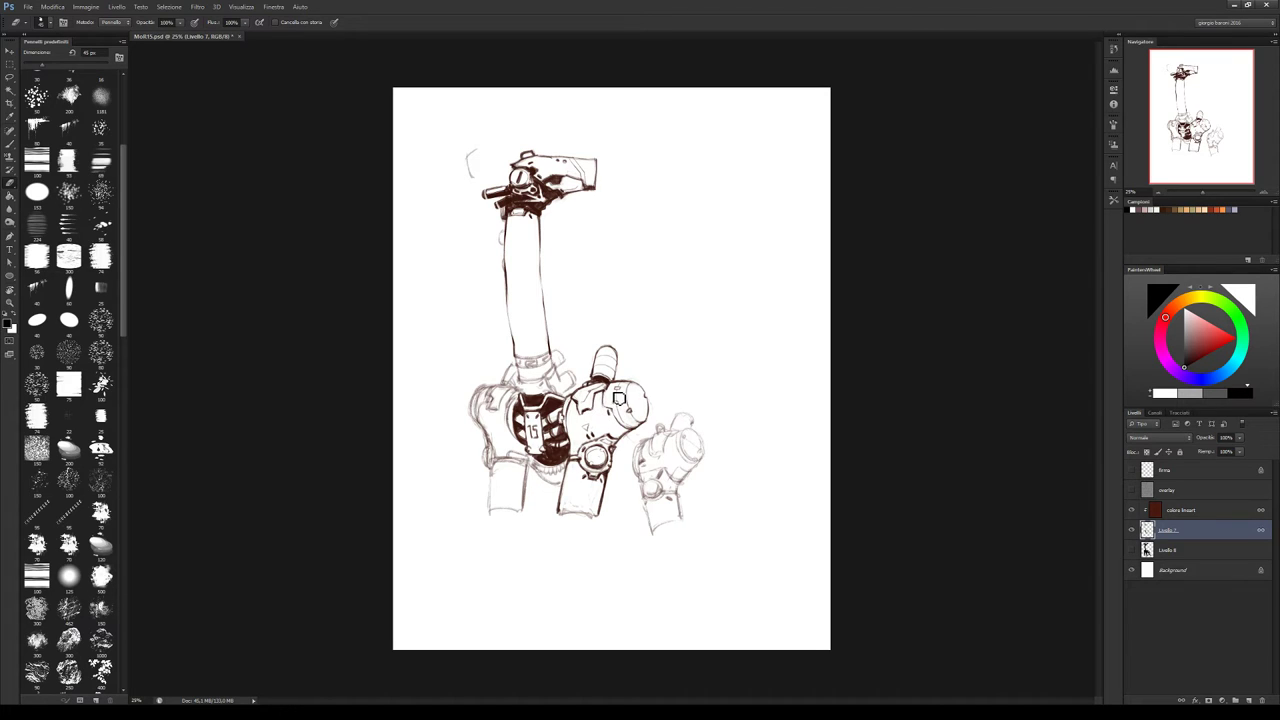
Ink and clean up the round hip joint and waist line below the chest
{"action": "key", "text": "b"}
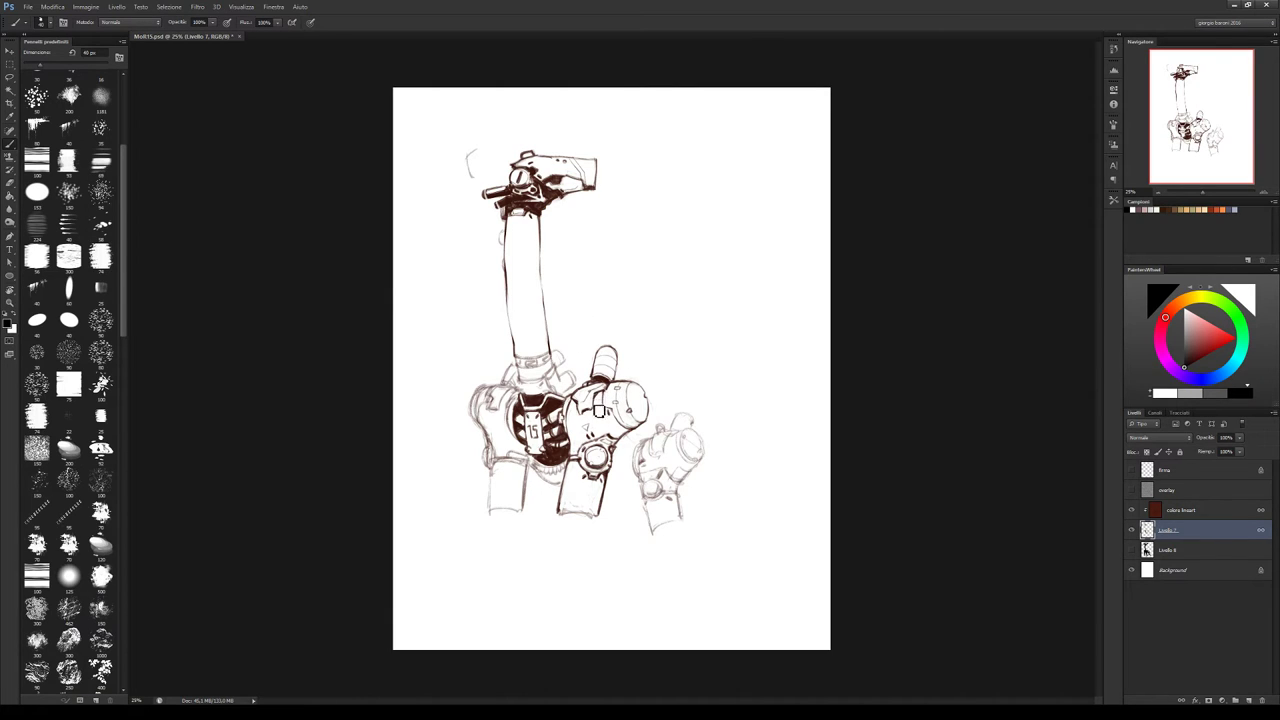
{"action": "key", "text": "e"}
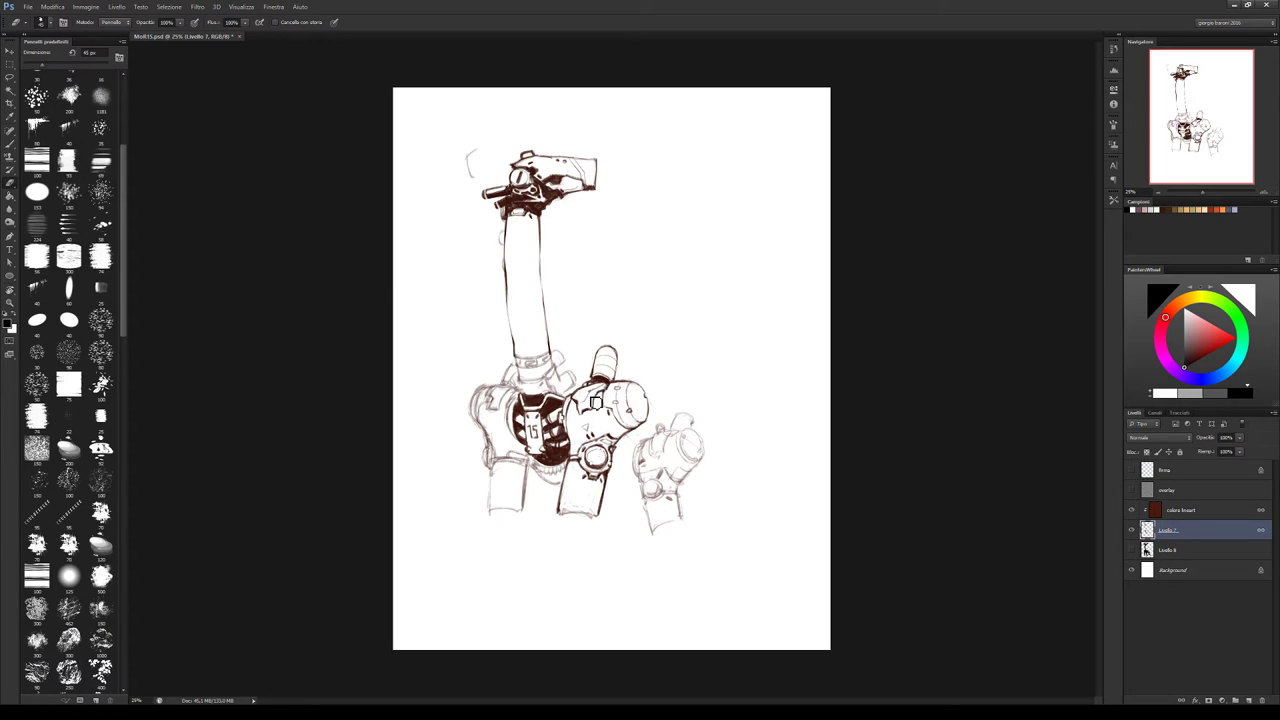
{"action": "key", "text": "b"}
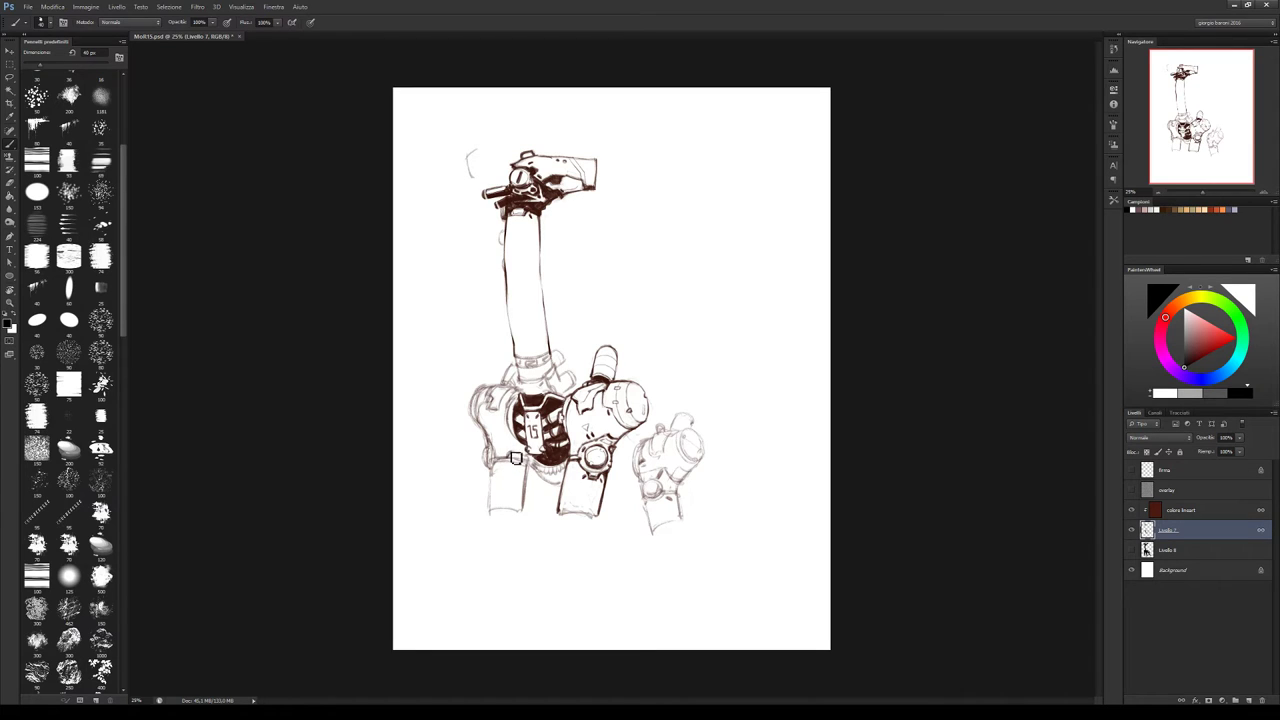
Ink the left leg's outline from hip to foot, restoring an accidentally erased edge
{"action": "key", "text": "e"}
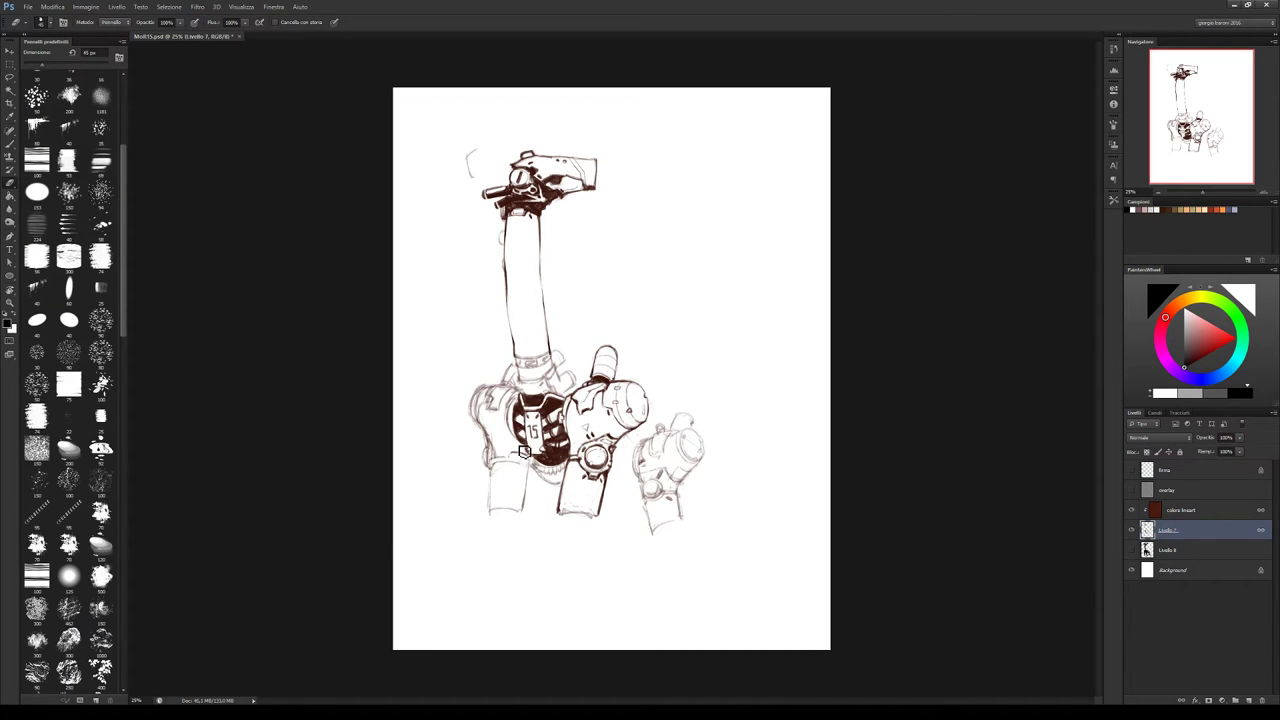
{"action": "key", "text": "b"}
{"action": "mouse_move", "coordinate": [528, 462]}
{"action": "left_mouse_down"}
{"action": "mouse_move", "coordinate": [528, 514]}
{"action": "mouse_move", "coordinate": [495, 477]}
{"action": "mouse_move", "coordinate": [490, 512]}
{"action": "mouse_move", "coordinate": [517, 448]}
{"action": "mouse_move", "coordinate": [492, 511]}
{"action": "mouse_move", "coordinate": [490, 468]}
{"action": "mouse_move", "coordinate": [499, 504]}
{"action": "mouse_move", "coordinate": [503, 482]}
{"action": "mouse_move", "coordinate": [495, 509]}
{"action": "mouse_move", "coordinate": [497, 474]}
{"action": "mouse_move", "coordinate": [489, 512]}
{"action": "left_mouse_up"}
{"action": "key", "text": "e"}
{"action": "key", "text": "ctrl+z"}
{"action": "key", "text": "b"}
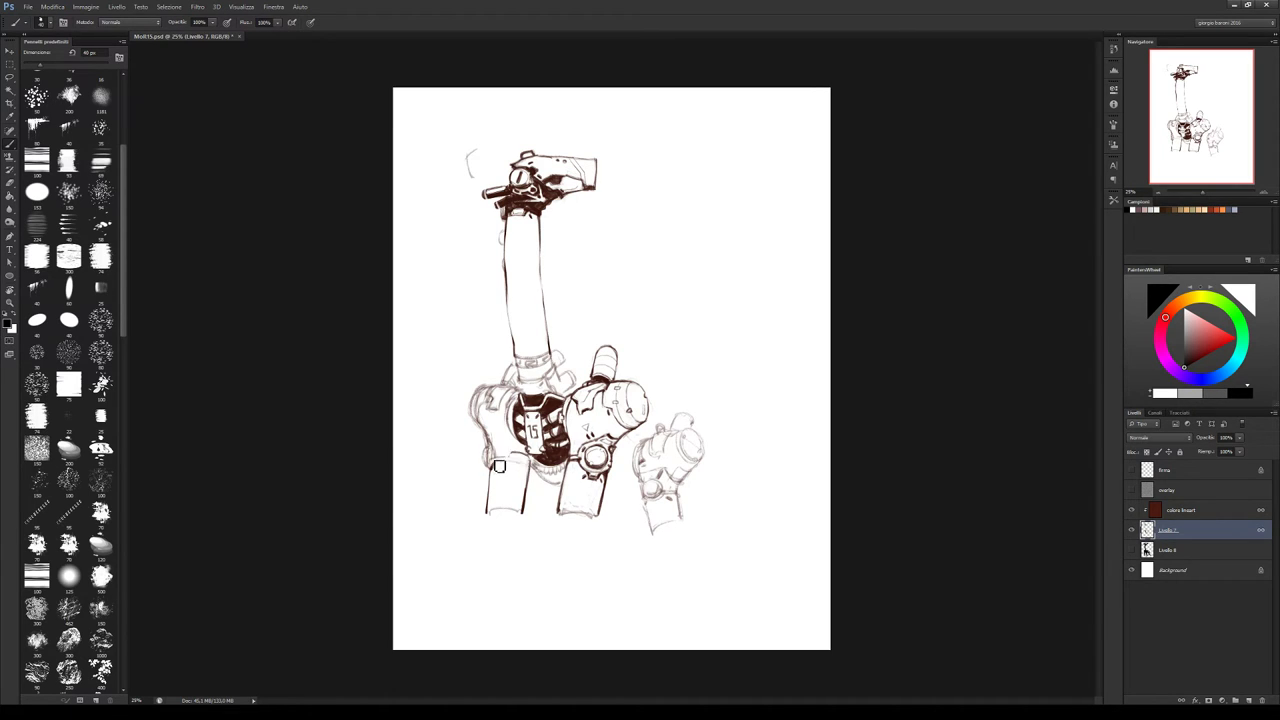
{"action": "key", "text": "e"}
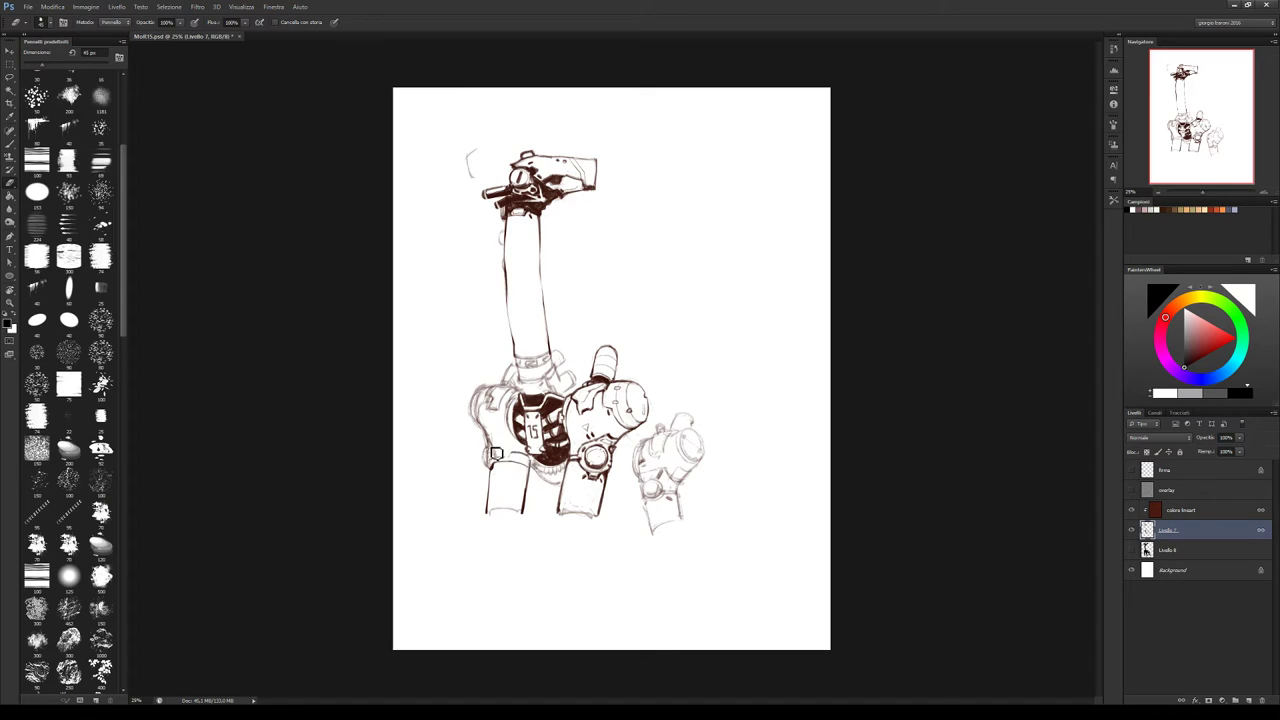
{"action": "key", "text": "bracketright"}
{"action": "key", "text": "bracketright"}
{"action": "key", "text": "bracketright"}
{"action": "key", "text": "bracketright"}
{"action": "key", "text": "bracketright"}
{"action": "key", "text": "b"}
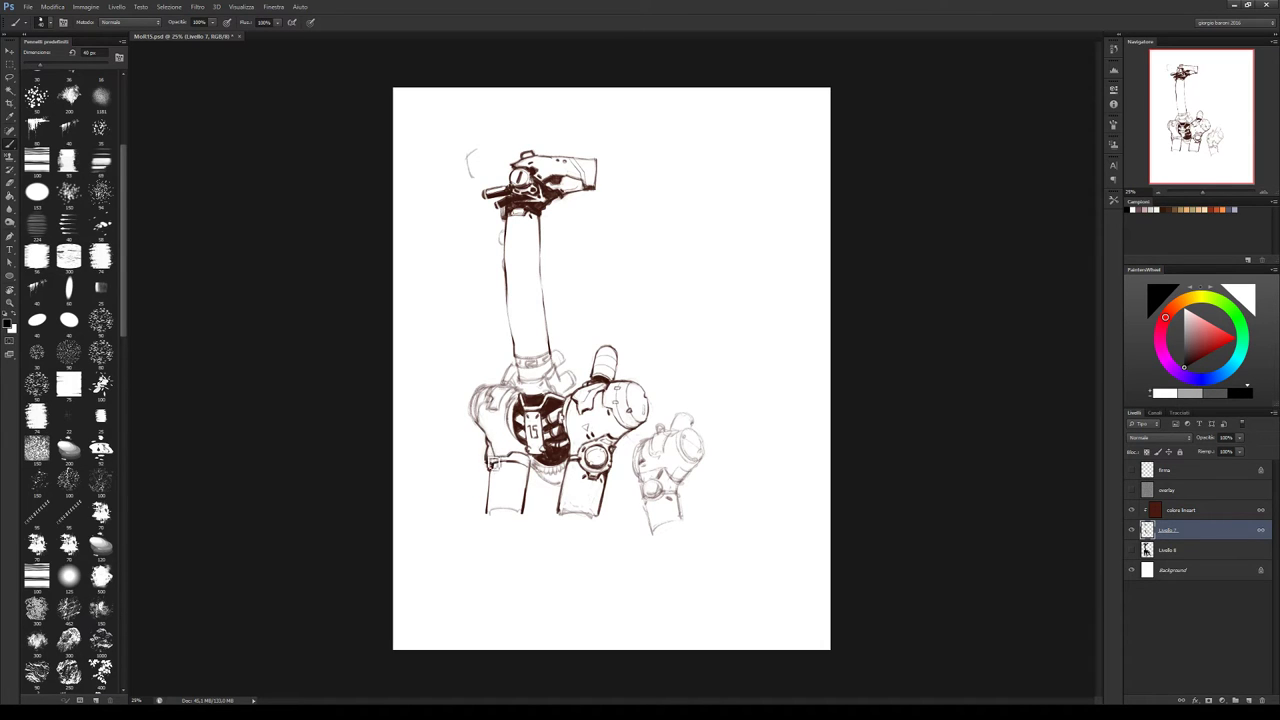
Outline and clean up the rounded left shoulder plate beside the chest
{"action": "key", "text": "e"}
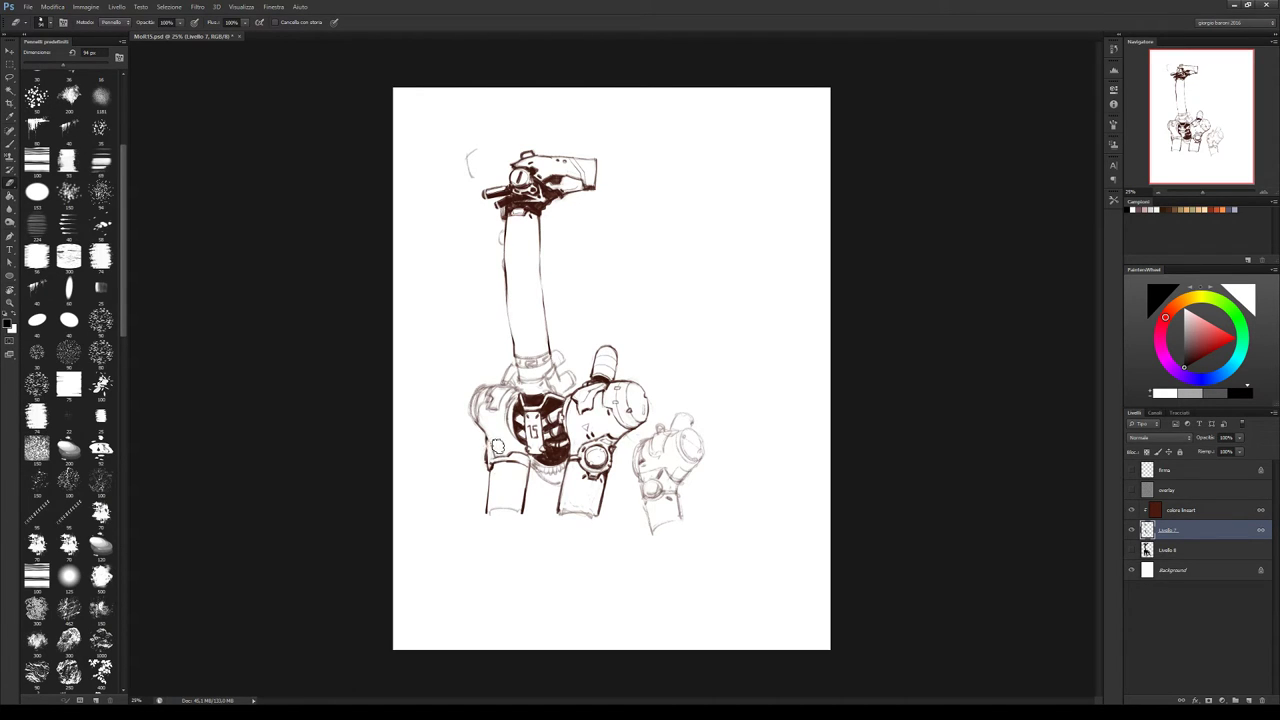
{"action": "key", "text": "b"}
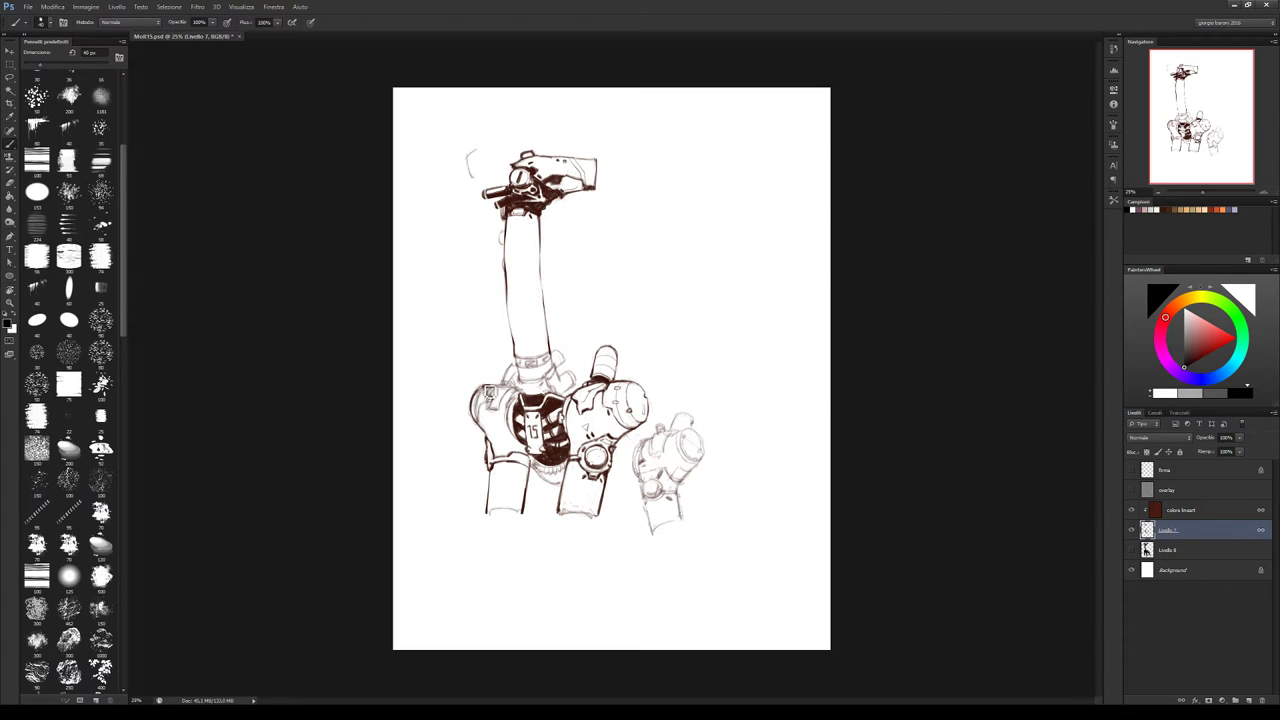
{"action": "key", "text": "e"}
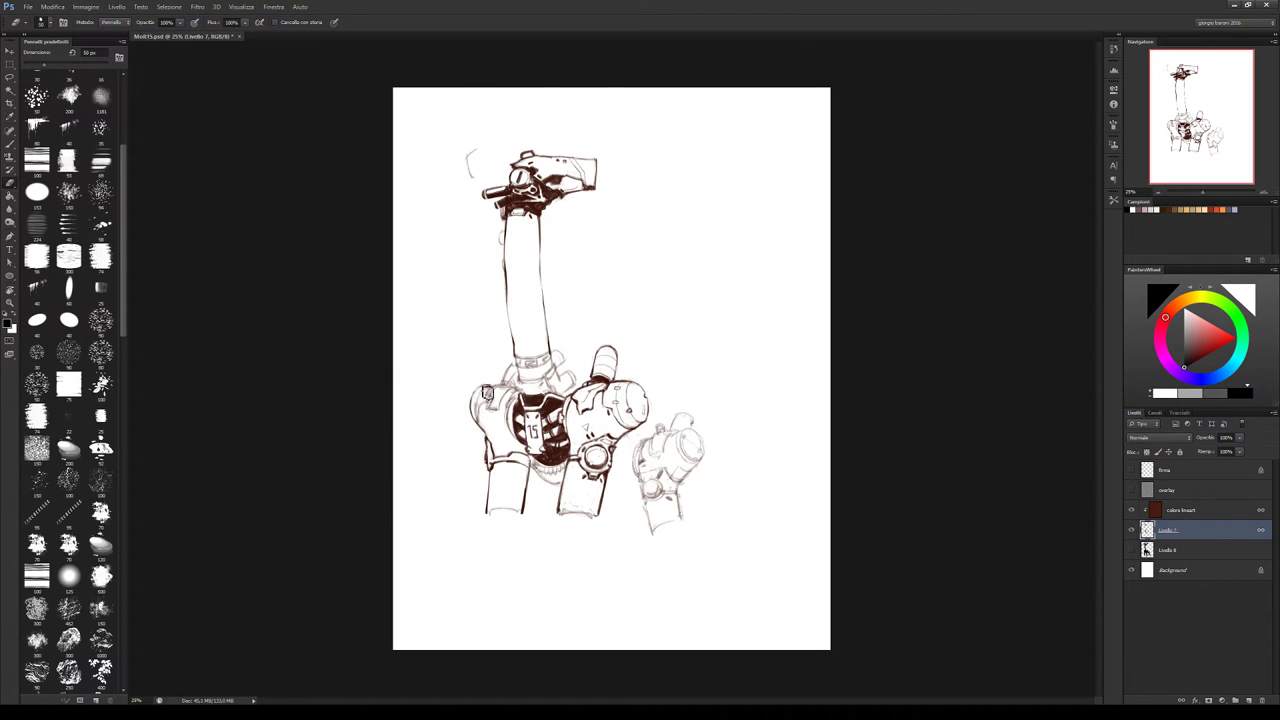
{"action": "key", "text": "b"}
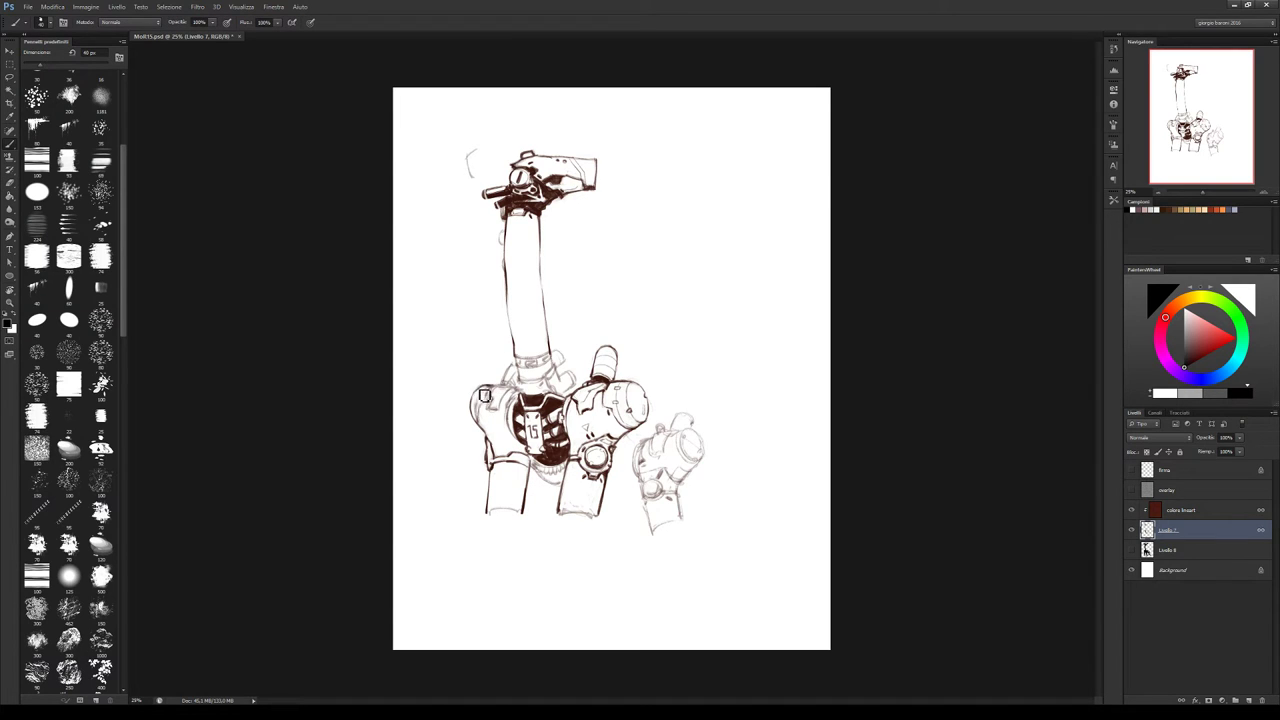
{"action": "key", "text": "e"}
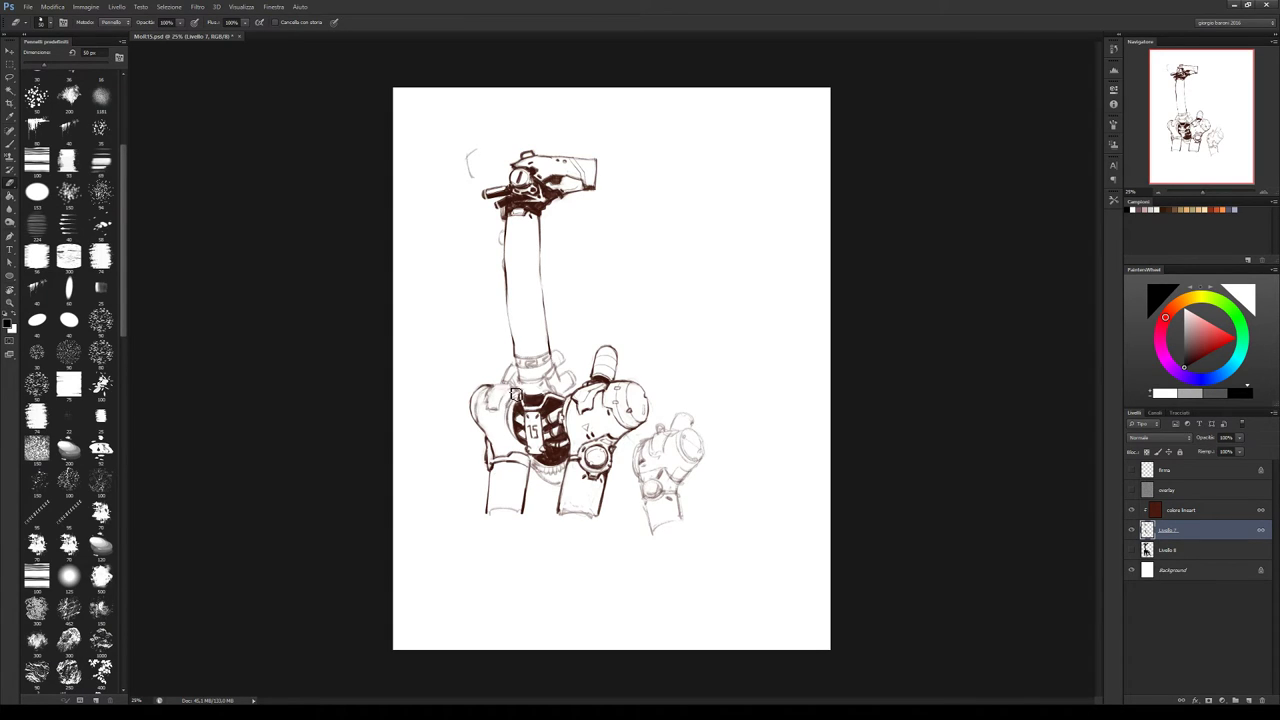
Add a short 40 px ink dash on the left shoulder plate, tidying it with a smaller eraser
{"action": "key", "text": "b"}
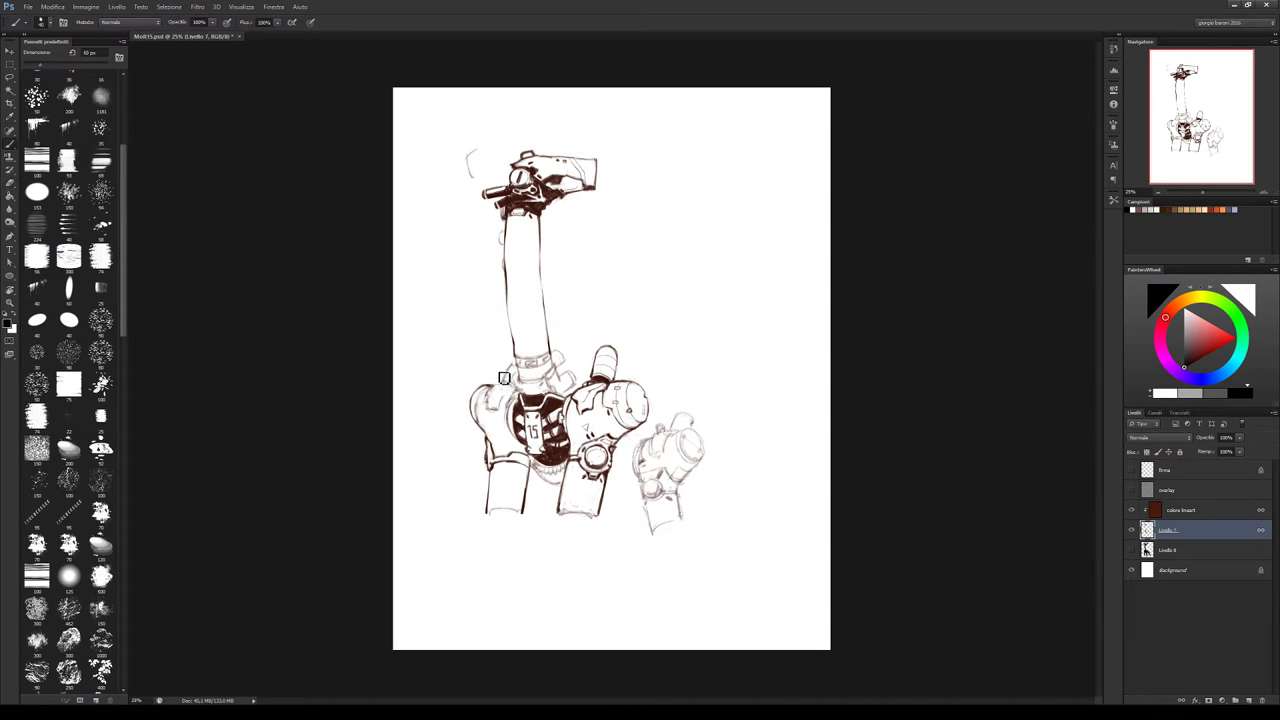
{"action": "key", "text": "bracketleft"}
{"action": "key", "text": "bracketleft"}
{"action": "key", "text": "e"}
{"action": "key", "text": "bracketleft"}
{"action": "key", "text": "bracketleft"}
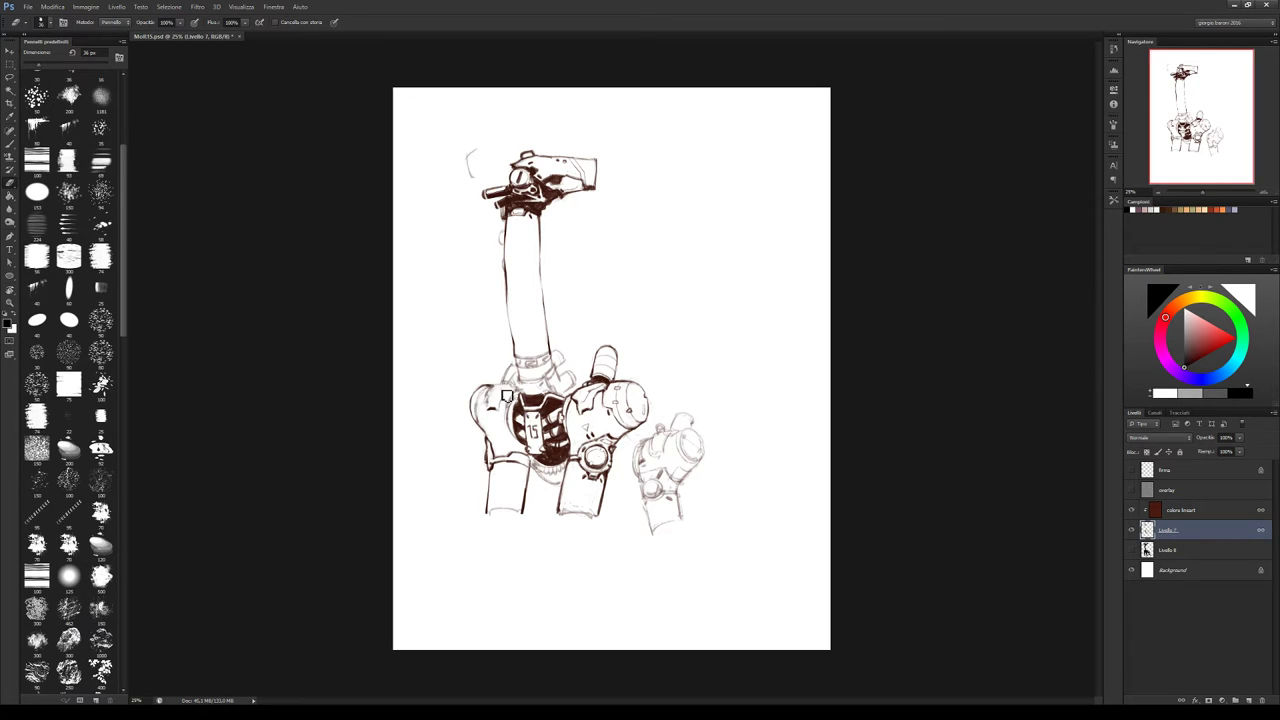
{"action": "key", "text": "b"}
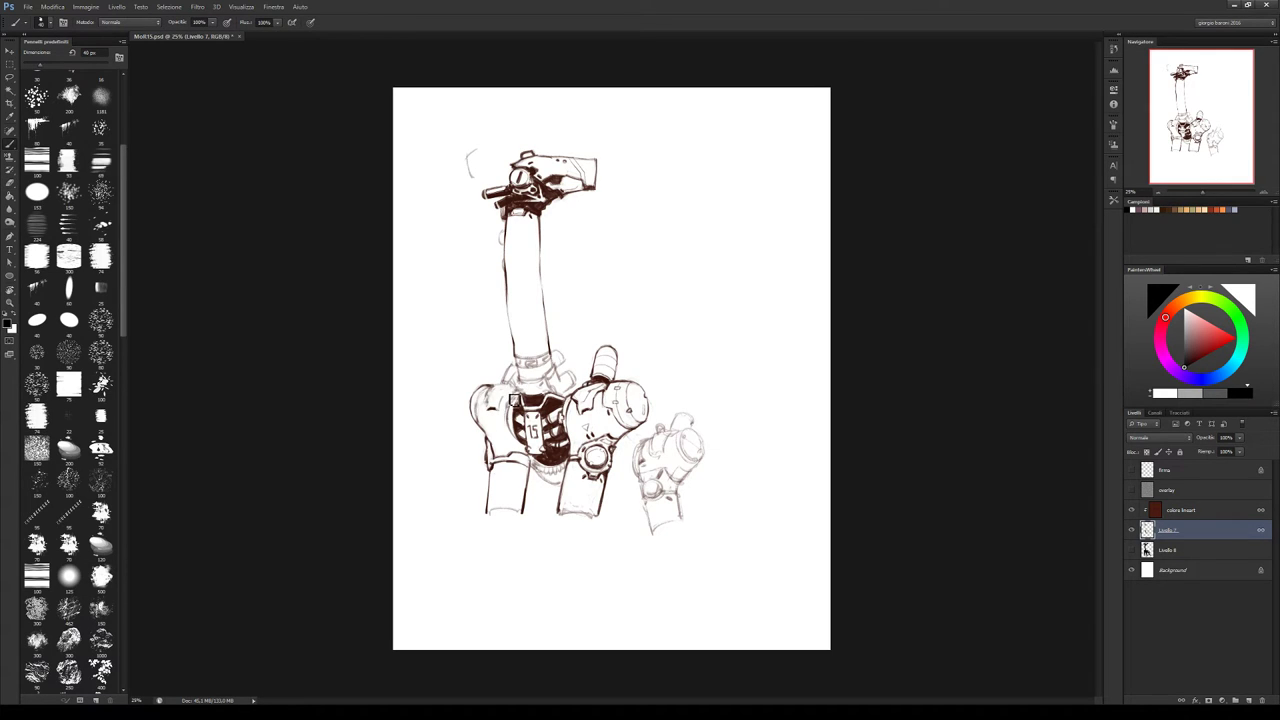
{"action": "left_click_drag", "start_coordinate": [496, 411], "coordinate": [504, 412]}
{"action": "key", "text": "e"}
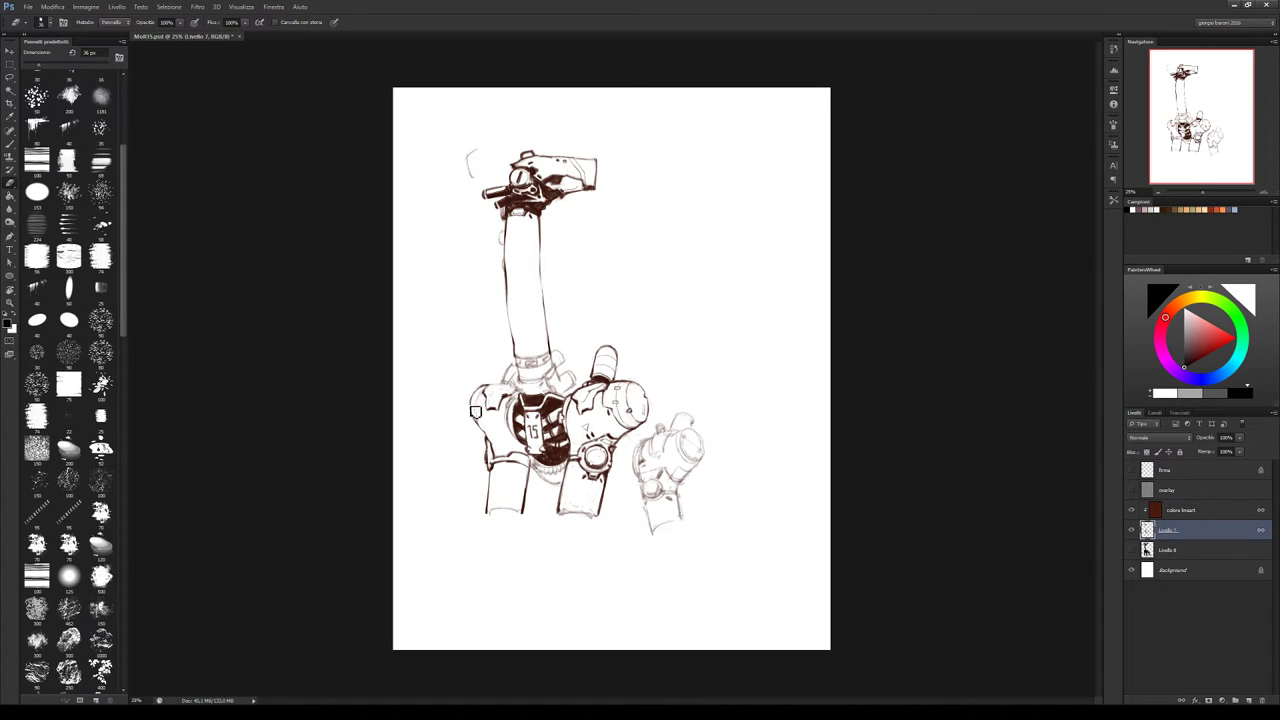
{"action": "key", "text": "b"}
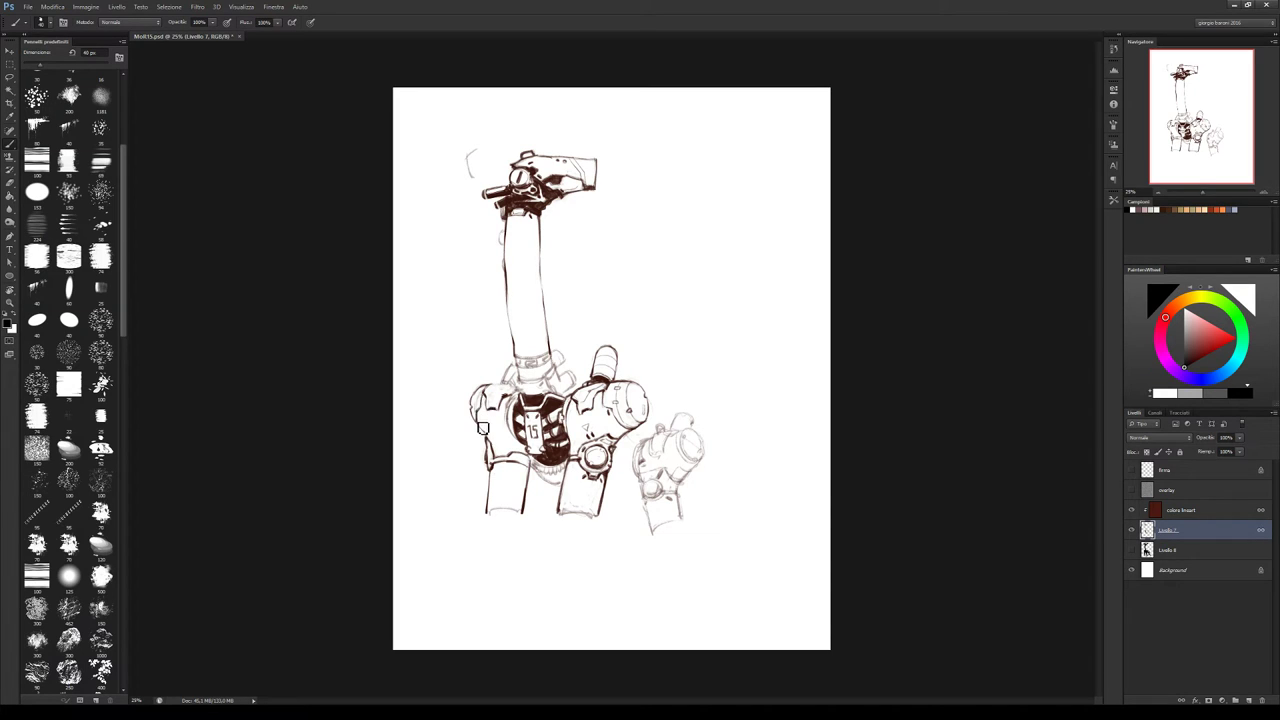
Ink a waist band line across the top of the left leg beneath the shoulder plate
{"action": "key", "text": "e"}
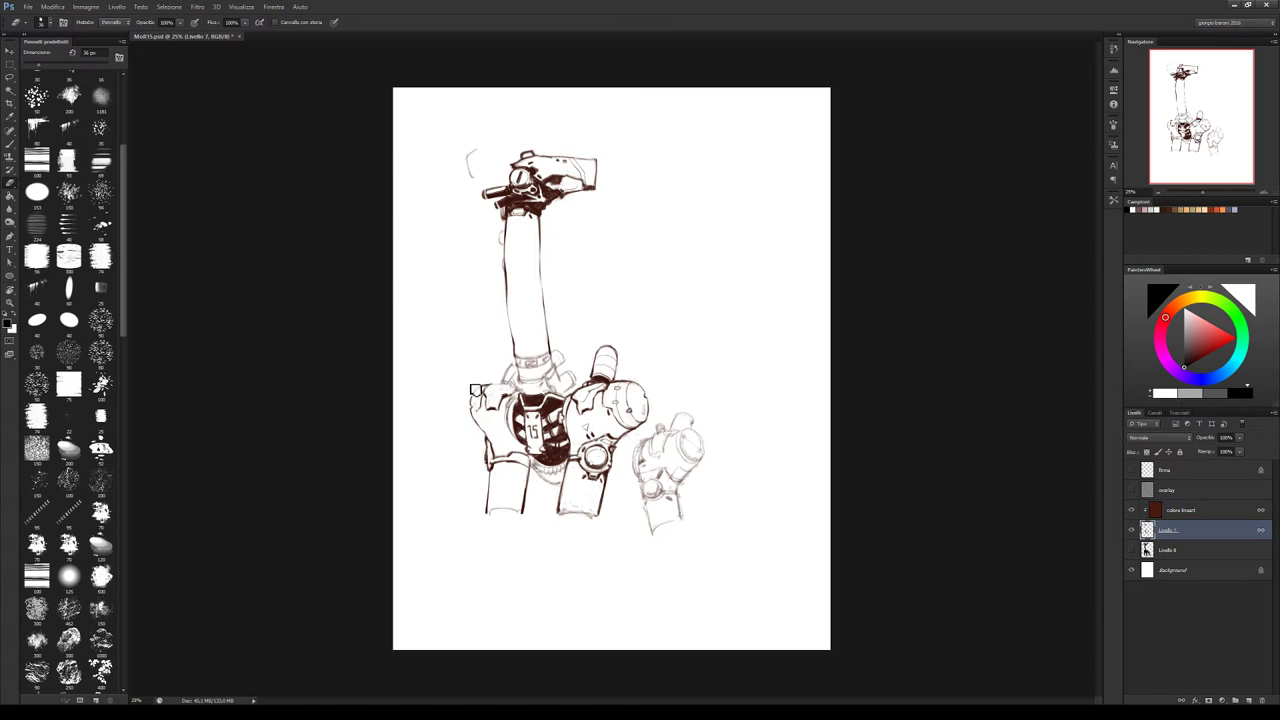
{"action": "key", "text": "b"}
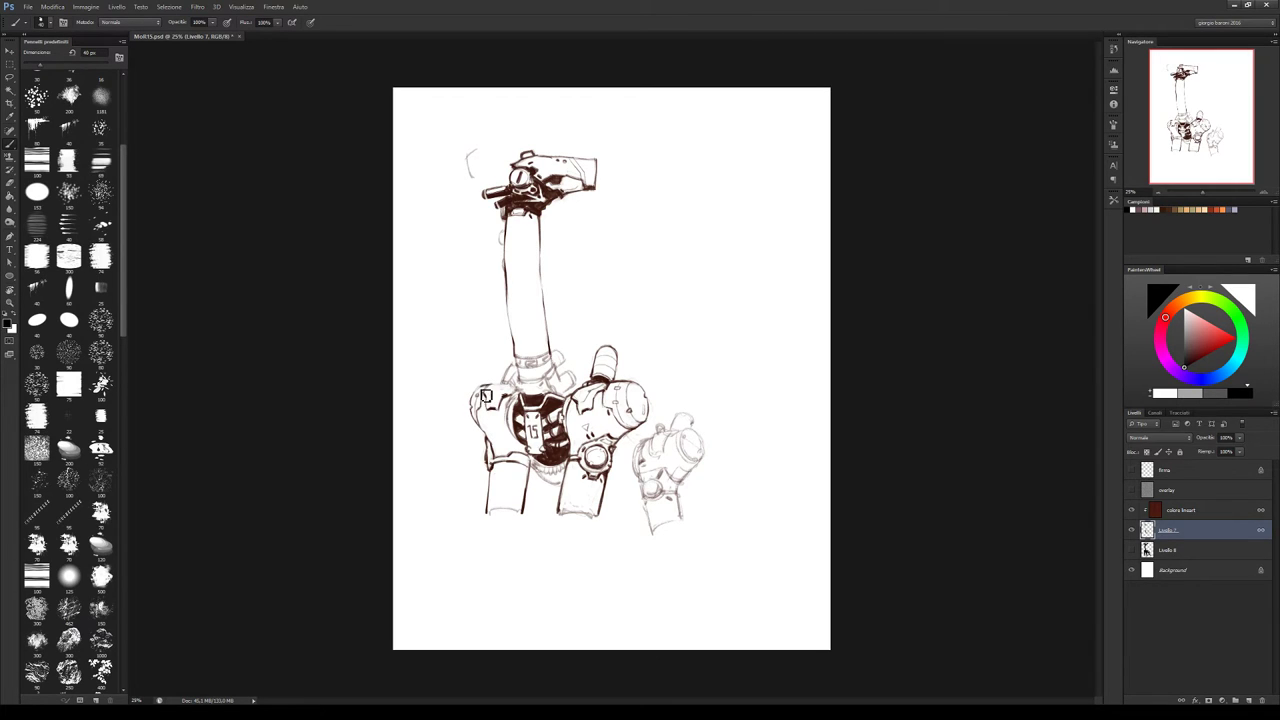
{"action": "key", "text": "e"}
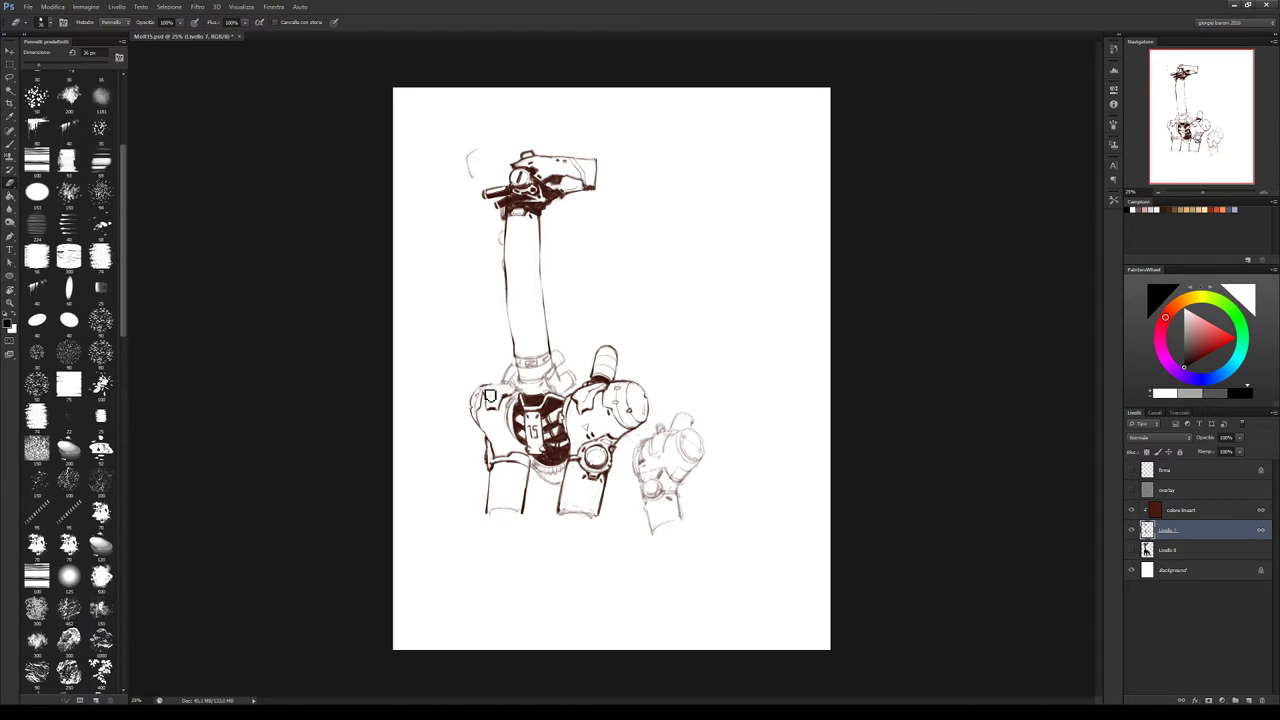
{"action": "key", "text": "b"}
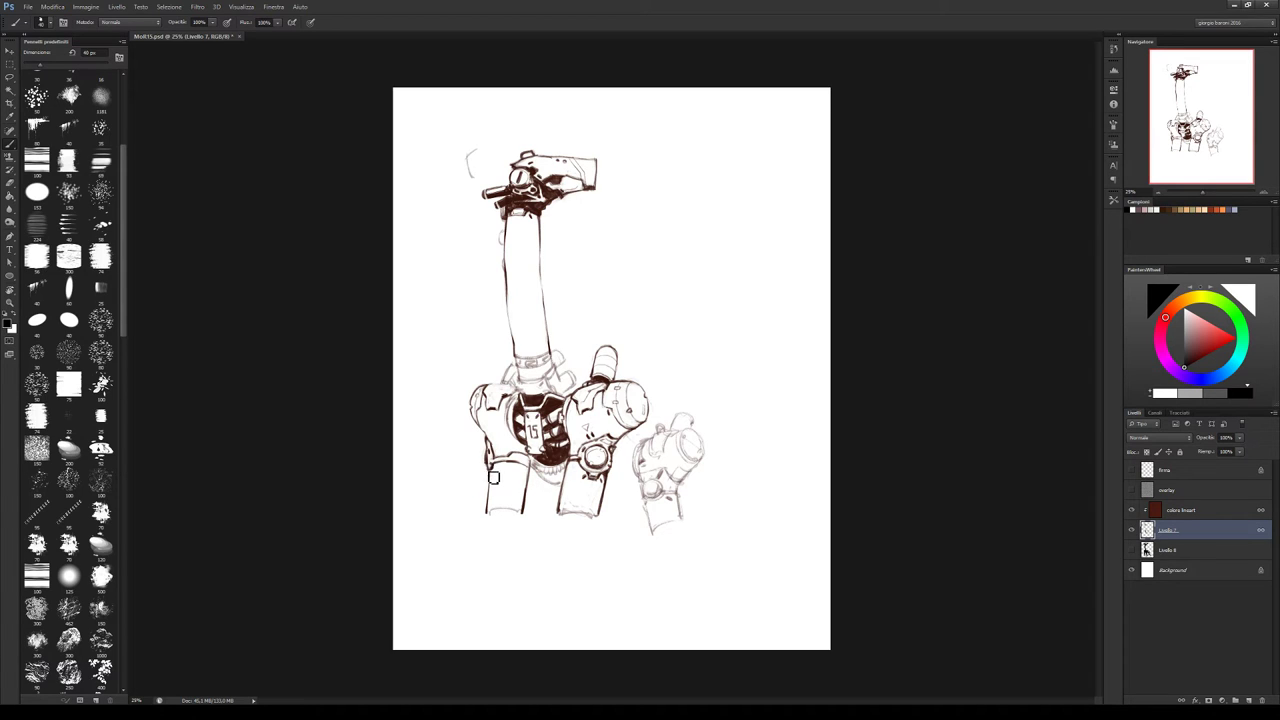
{"action": "left_click_drag", "start_coordinate": [487, 471], "coordinate": [527, 468]}
Erase the chest fill above the 15 panel and paint dark brown shading beside the 15
{"action": "key", "text": "e"}
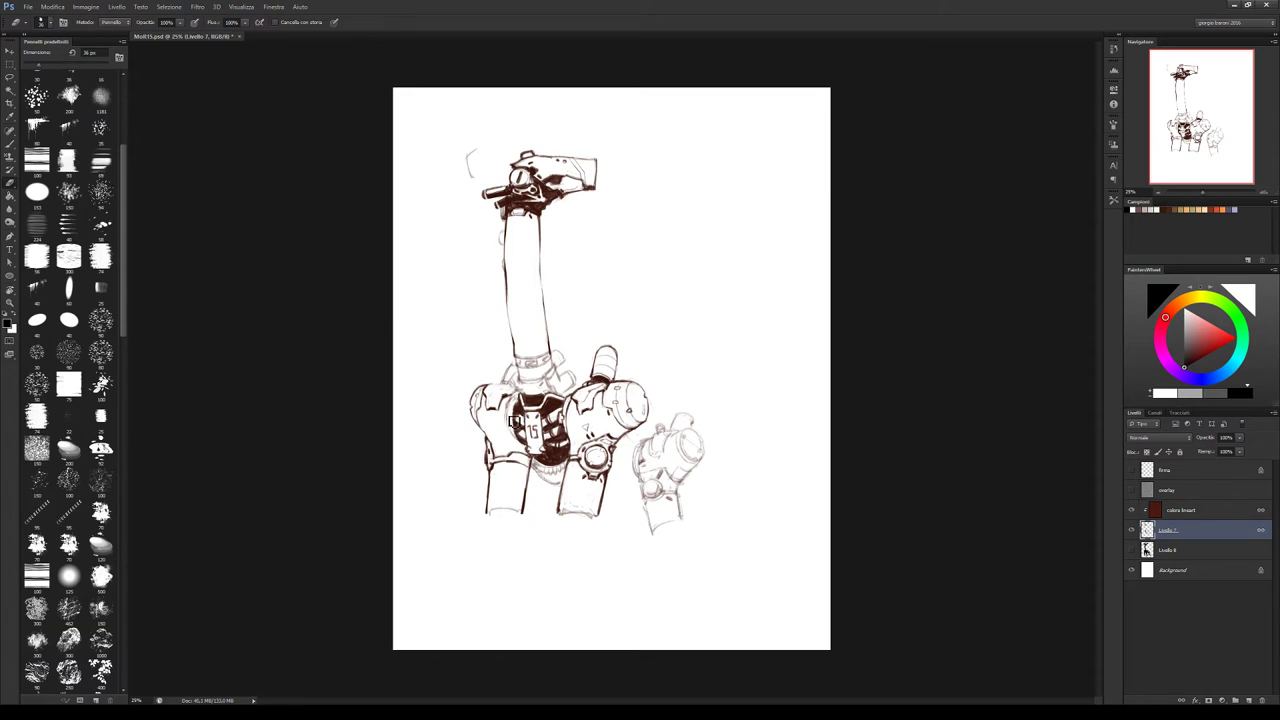
{"action": "mouse_move", "coordinate": [514, 421]}
{"action": "left_mouse_down"}
{"action": "mouse_move", "coordinate": [518, 440]}
{"action": "mouse_move", "coordinate": [517, 401]}
{"action": "left_mouse_up"}
{"action": "key", "text": "b"}
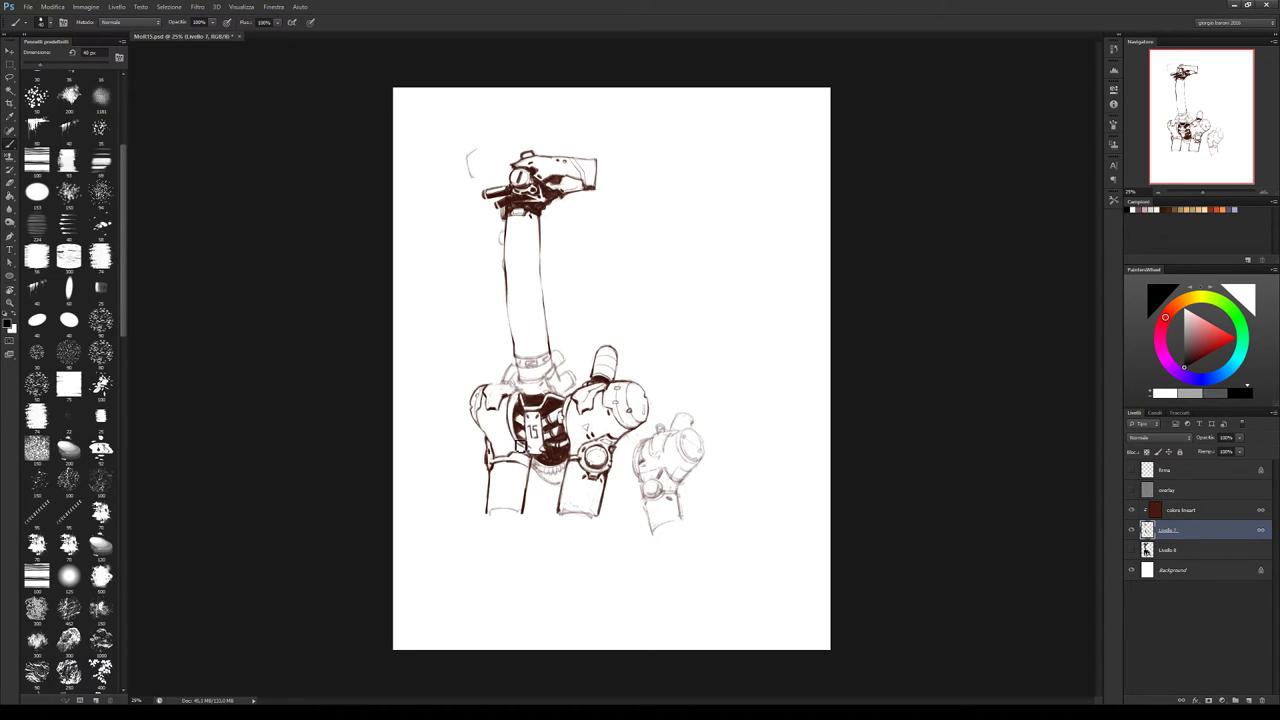
{"action": "key", "text": "e"}
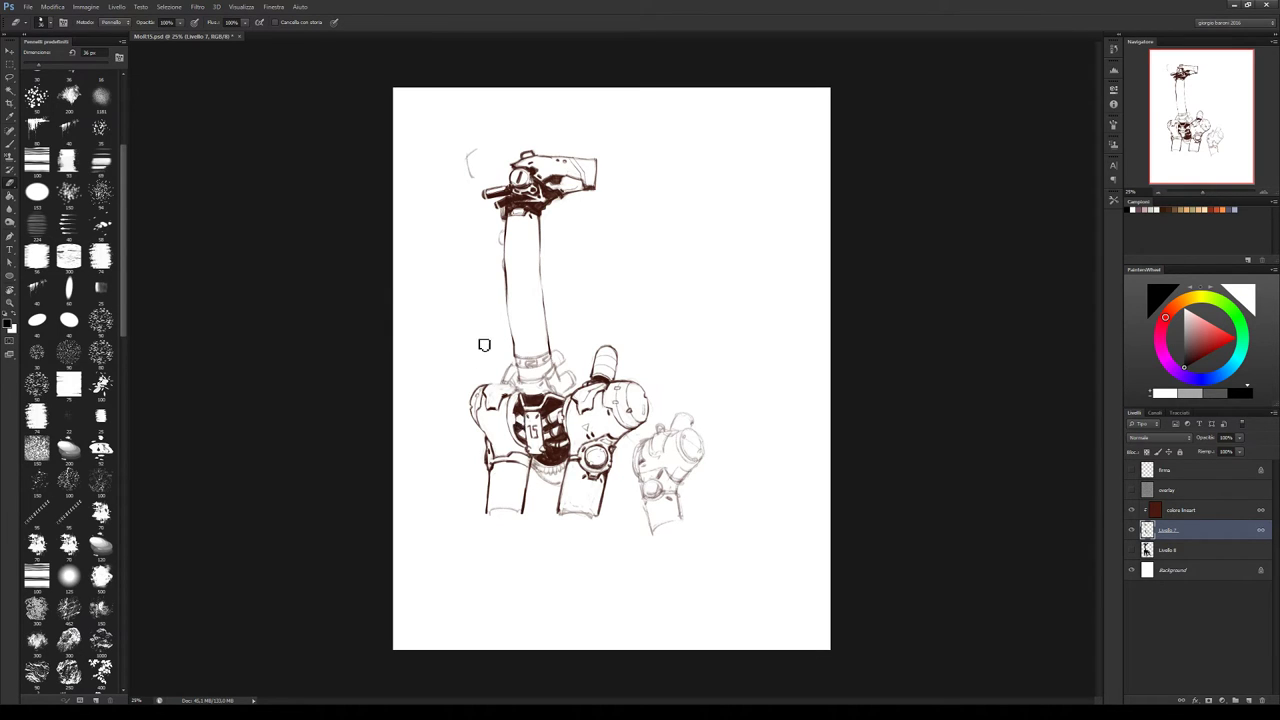
{"action": "key", "text": "b"}
{"action": "left_click_drag", "start_coordinate": [520, 408], "coordinate": [516, 420]}
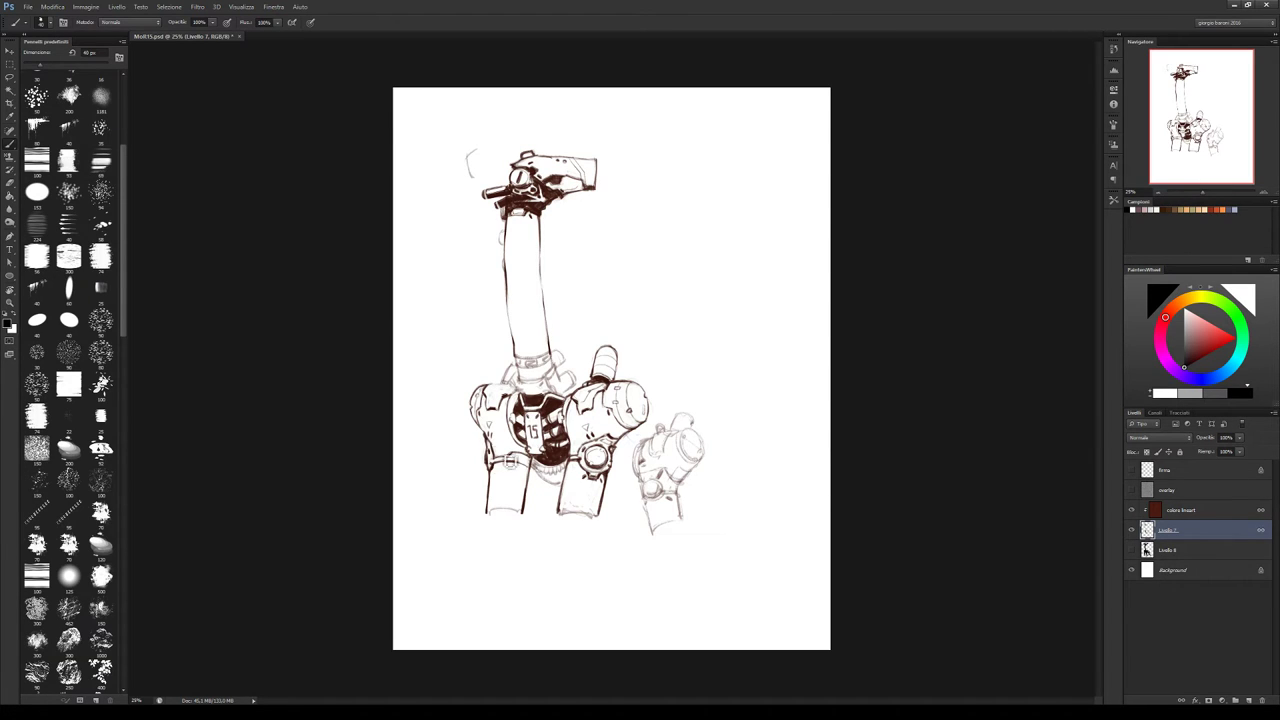
Flip the canvas horizontally so the robot faces the opposite direction
{"action": "key", "text": "h"}
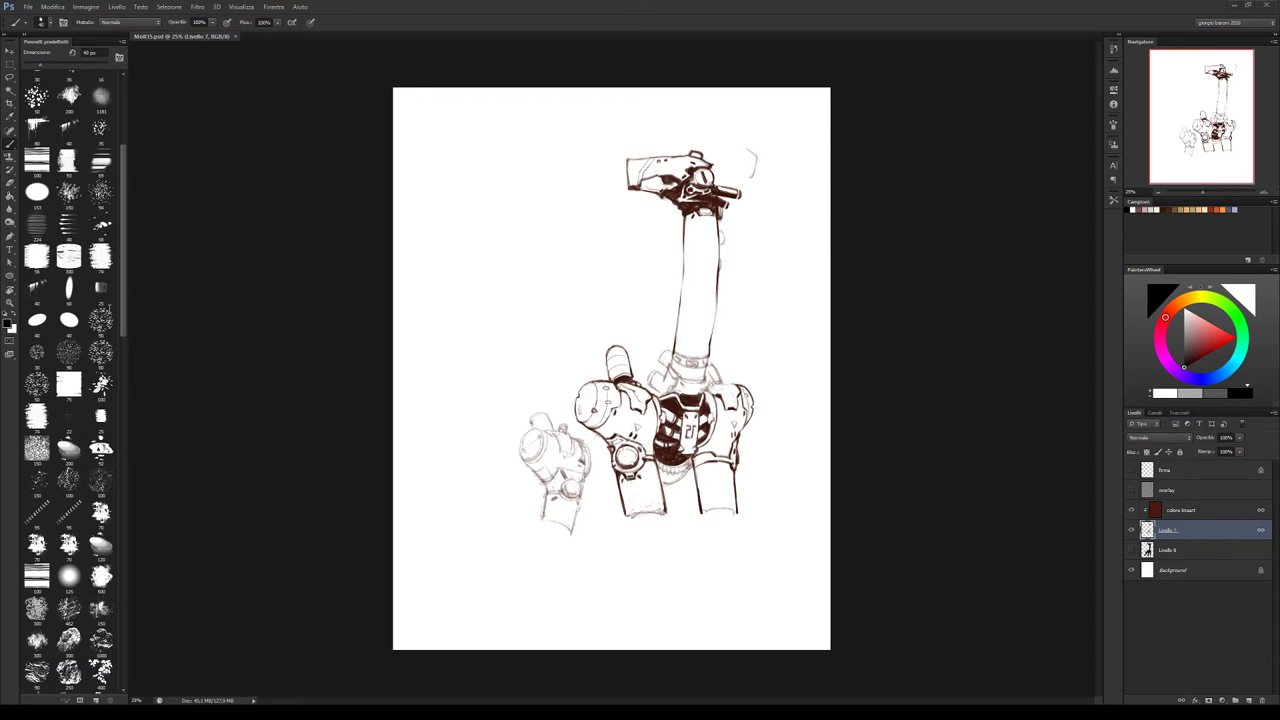
Add small dark ink notches on the column's right edge beneath the head, cleaning them with the eraser
{"action": "left_click", "coordinate": [738, 391]}
{"action": "key", "text": "e"}
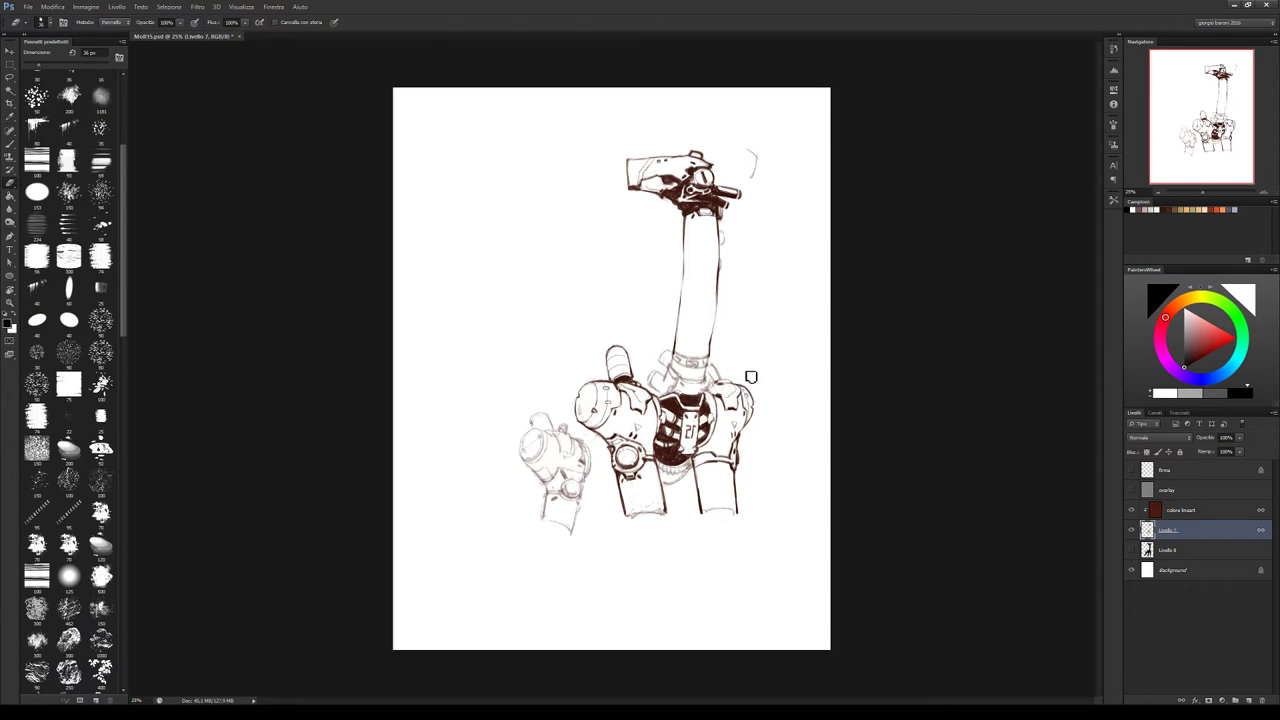
{"action": "key", "text": "b"}
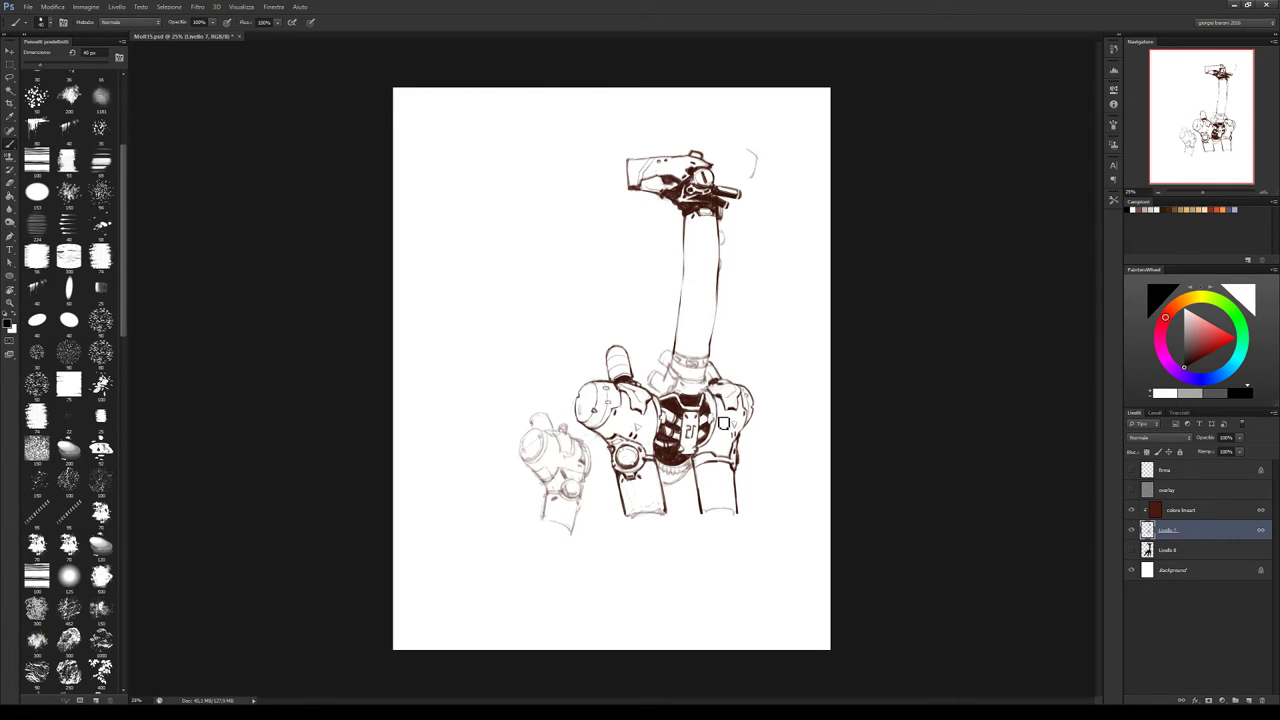
{"action": "key", "text": "e"}
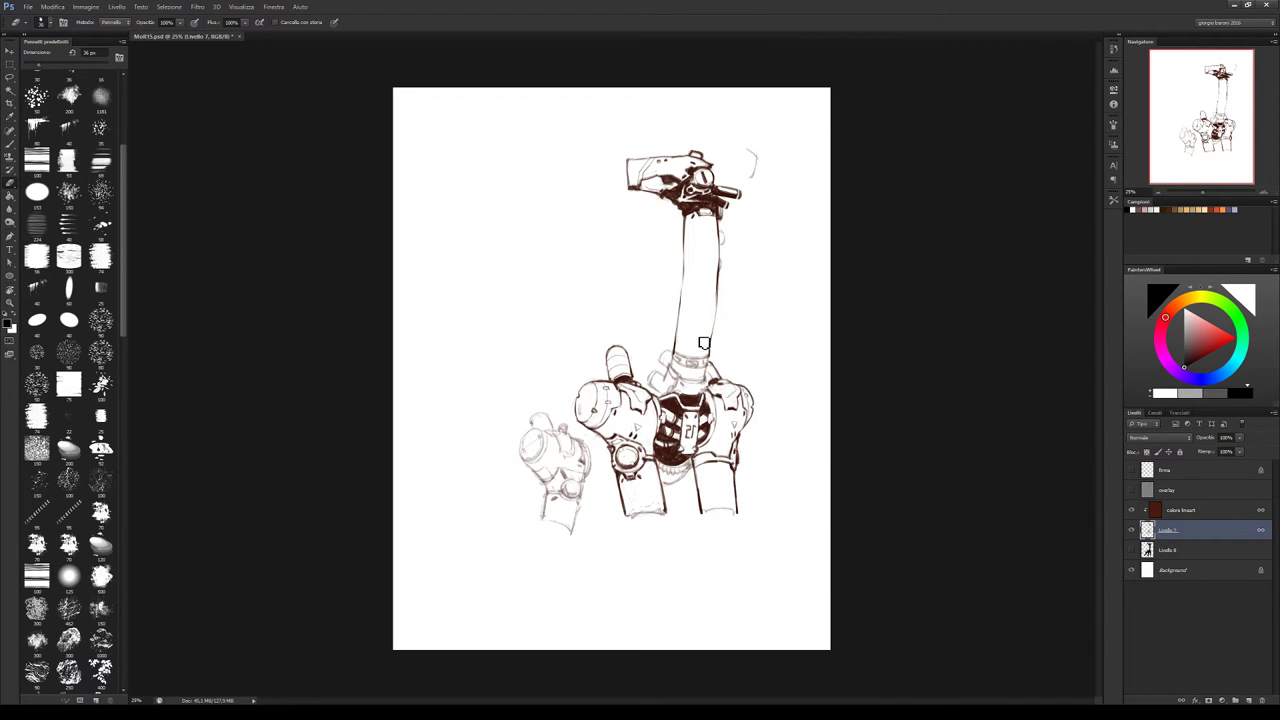
{"action": "key", "text": "b"}
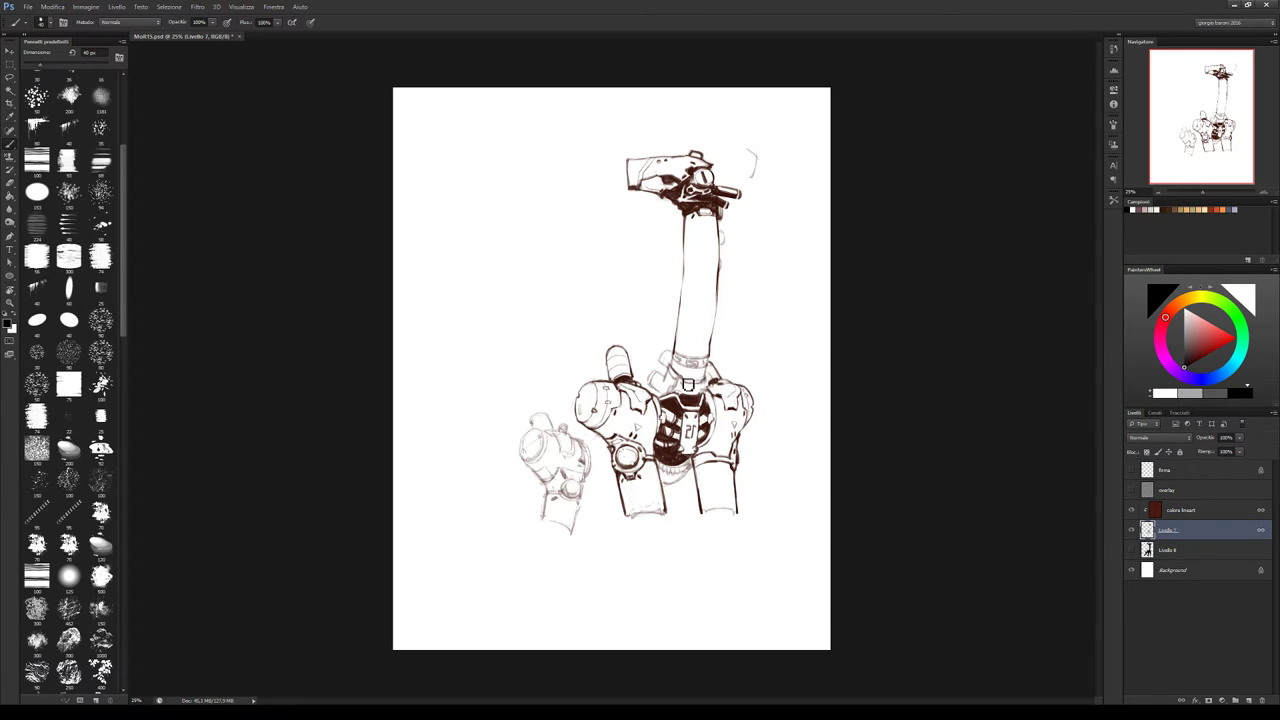
{"action": "key", "text": "e"}
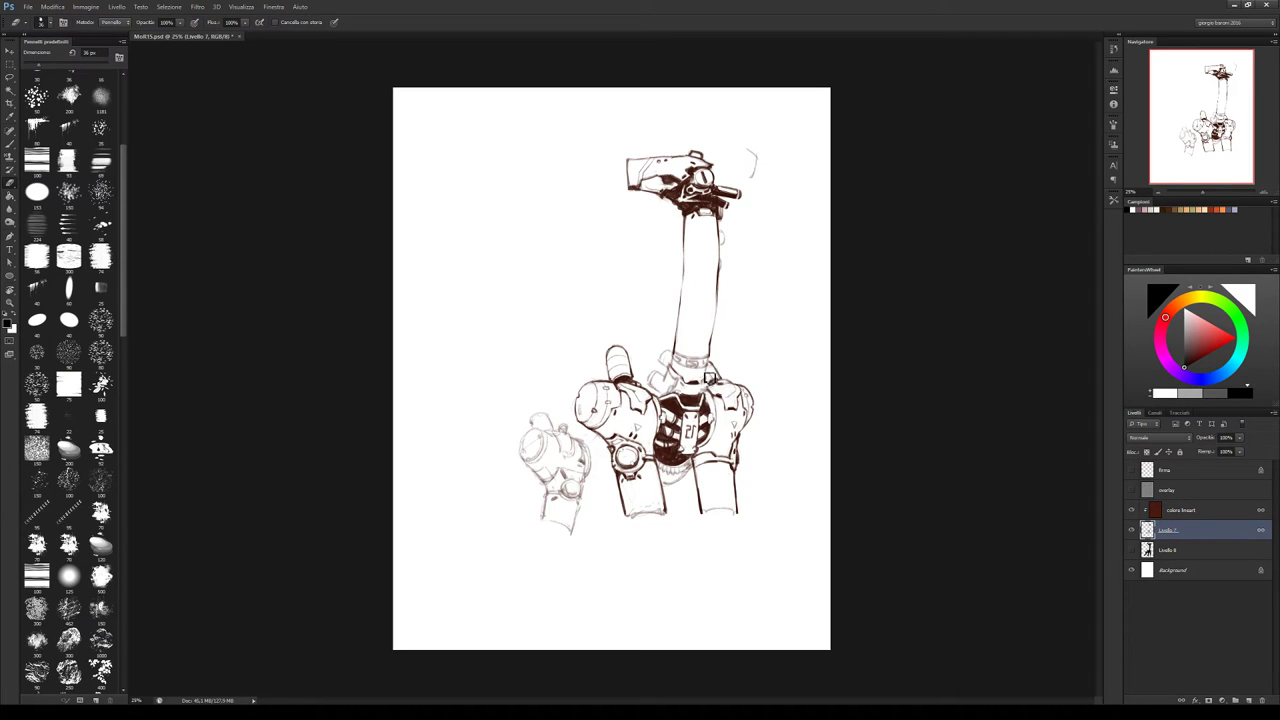
{"action": "key", "text": "v"}
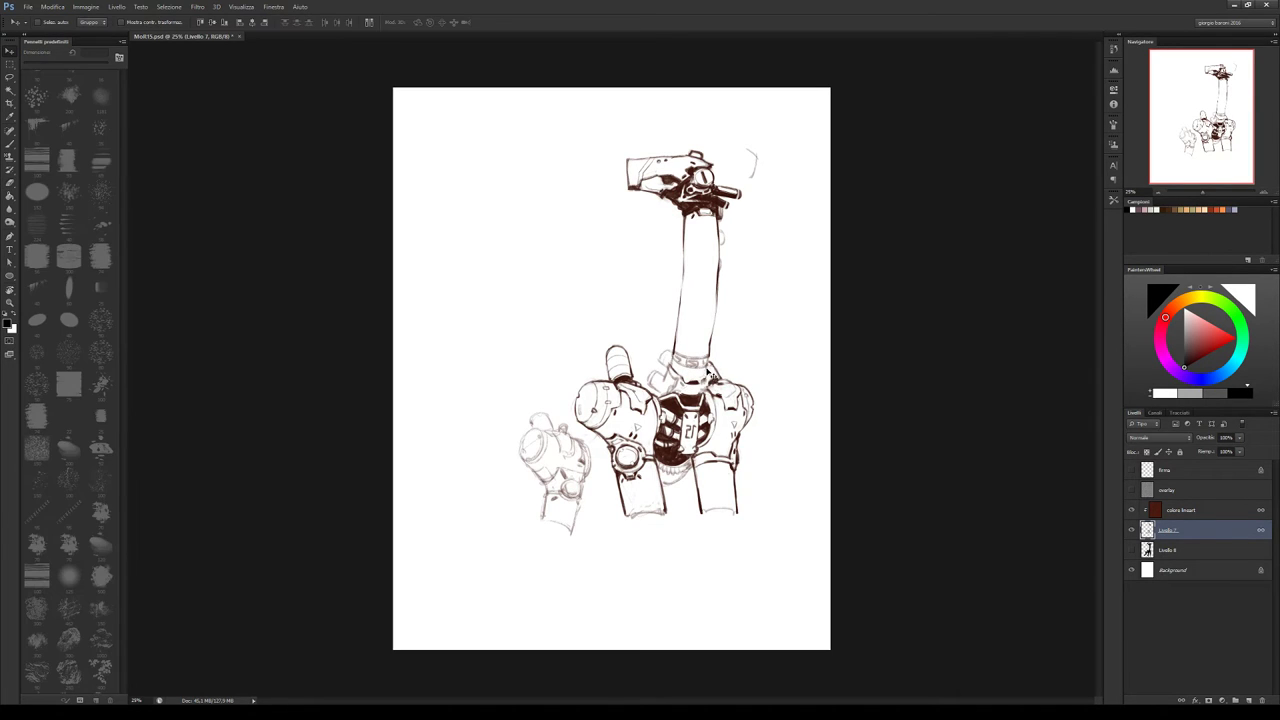
{"action": "key", "text": "b"}
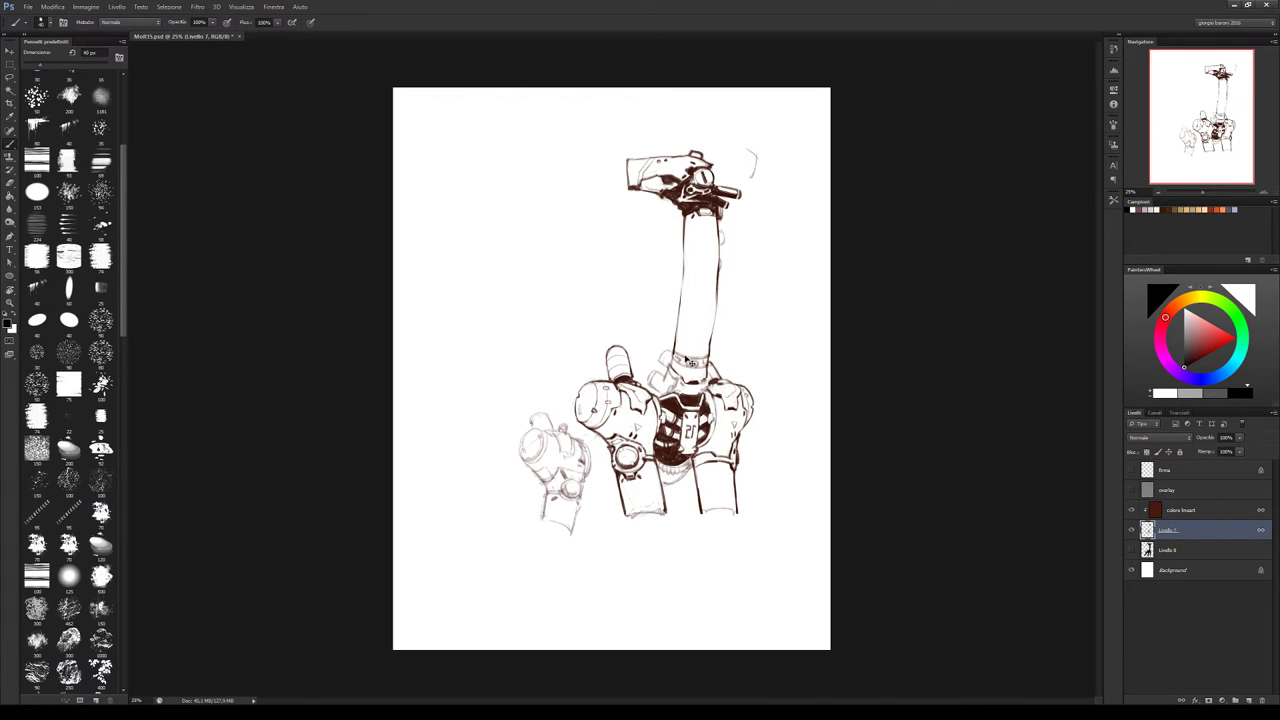
{"action": "key", "text": "e"}
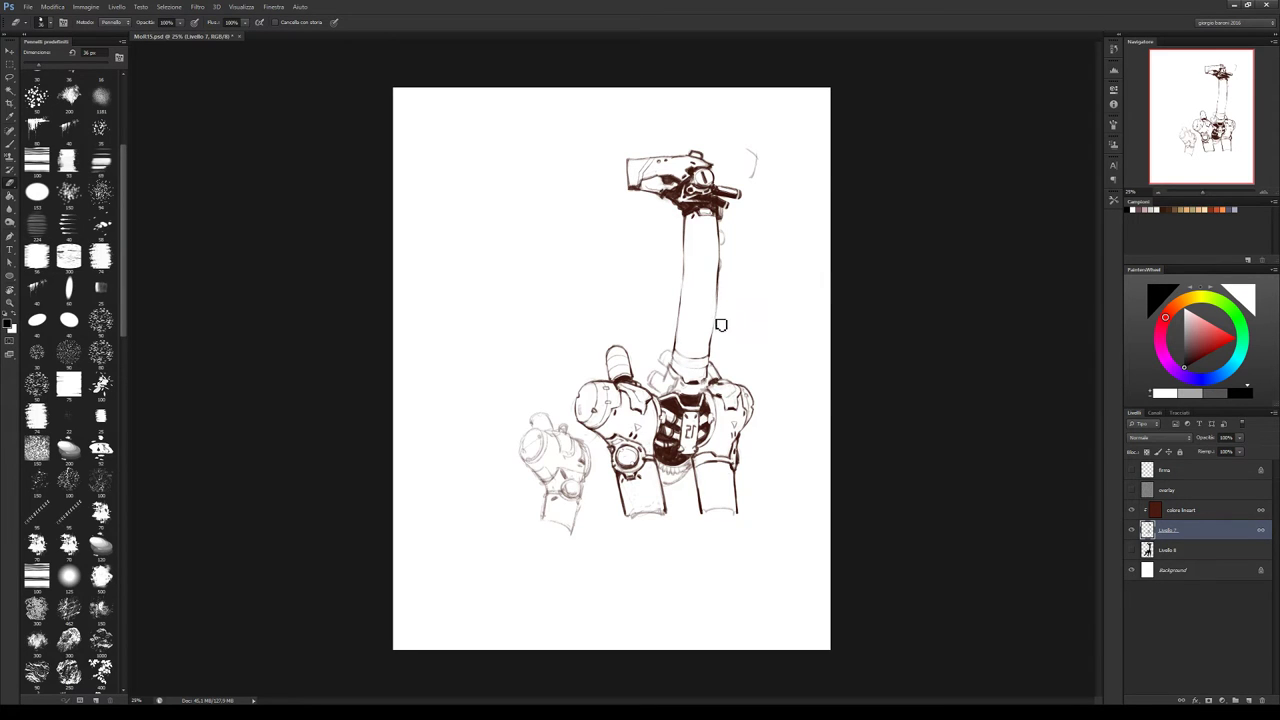
{"action": "key", "text": "b"}
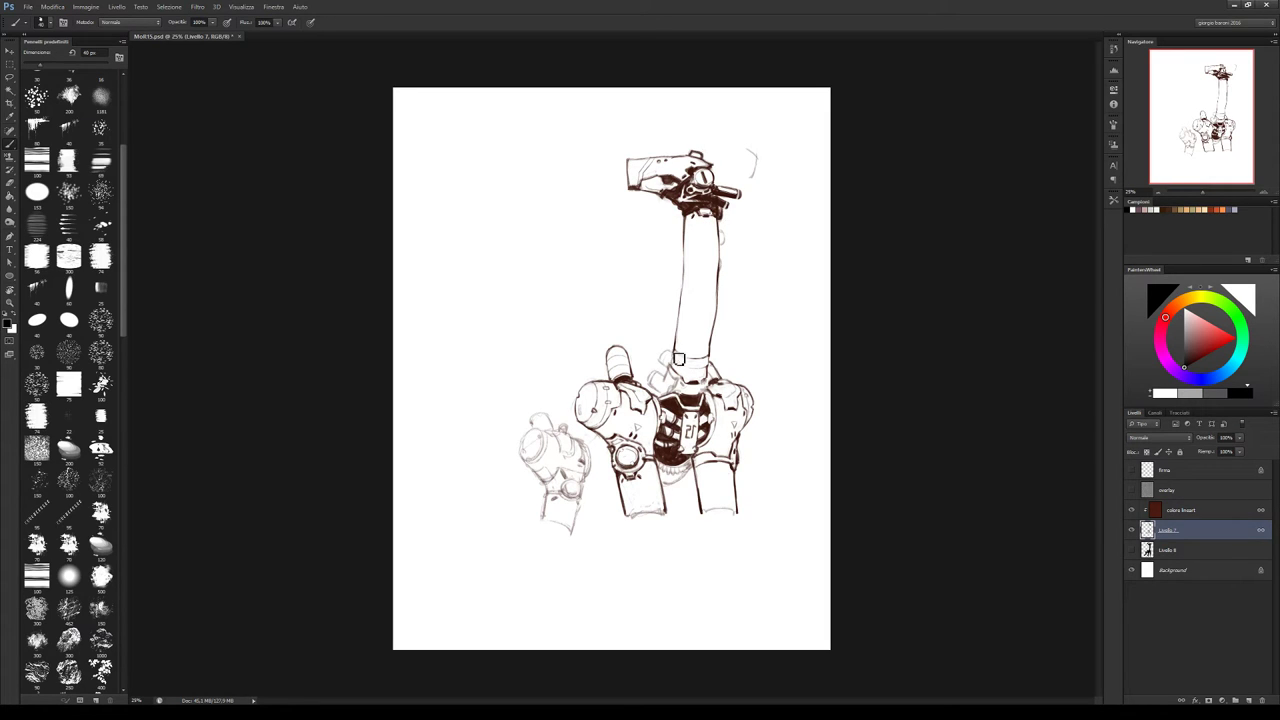
Ink small marks at the neck base and repaint the light patch on the left chest dark
{"action": "mouse_move", "coordinate": [710, 392]}
{"action": "left_mouse_down"}
{"action": "mouse_move", "coordinate": [694, 400]}
{"action": "mouse_move", "coordinate": [686, 380]}
{"action": "mouse_move", "coordinate": [712, 374]}
{"action": "left_mouse_up"}
{"action": "key", "text": "e"}
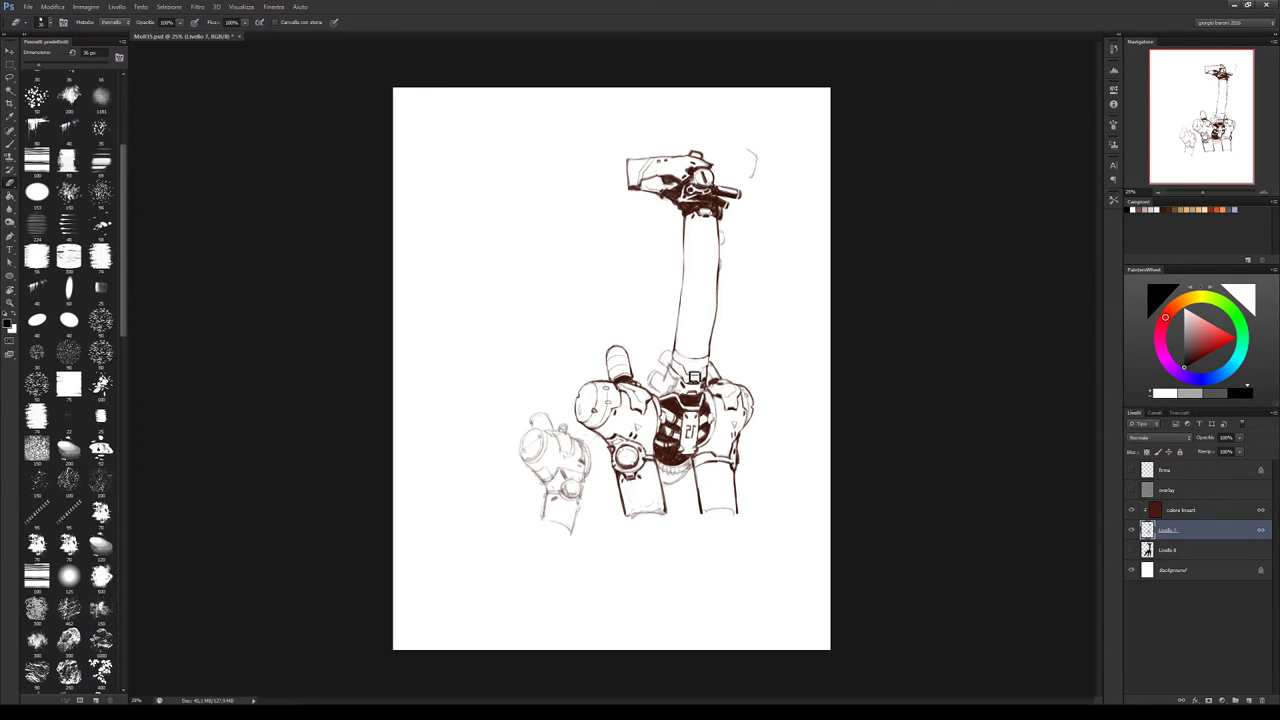
{"action": "key", "text": "b"}
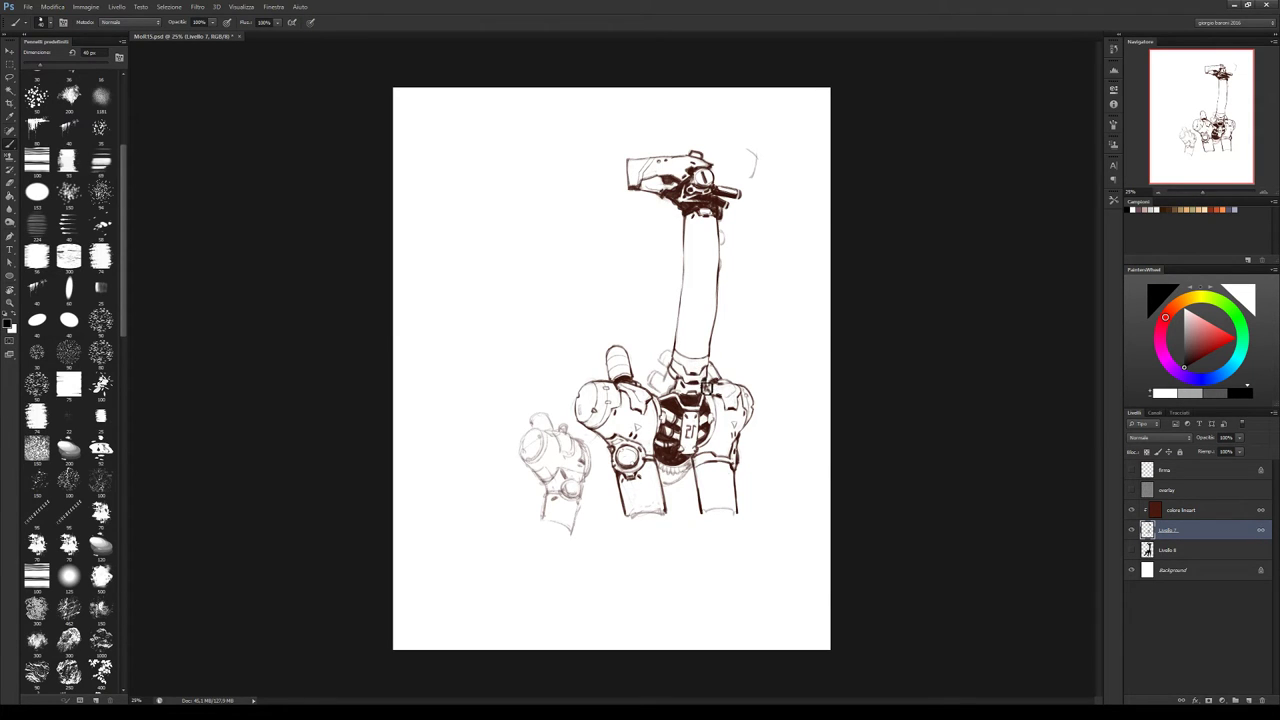
{"action": "key", "text": "e"}
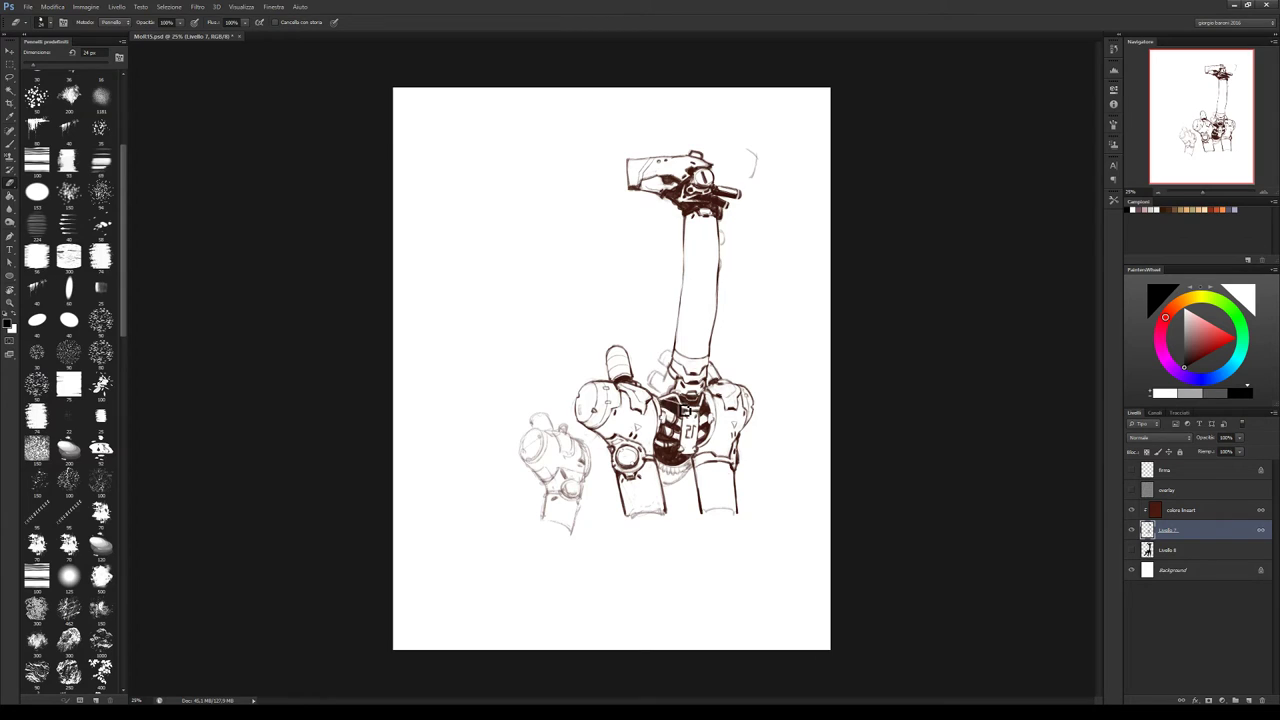
{"action": "left_click_drag", "start_coordinate": [688, 400], "coordinate": [689, 405]}
{"action": "key", "text": "b"}
{"action": "left_click_drag", "start_coordinate": [668, 402], "coordinate": [704, 414]}
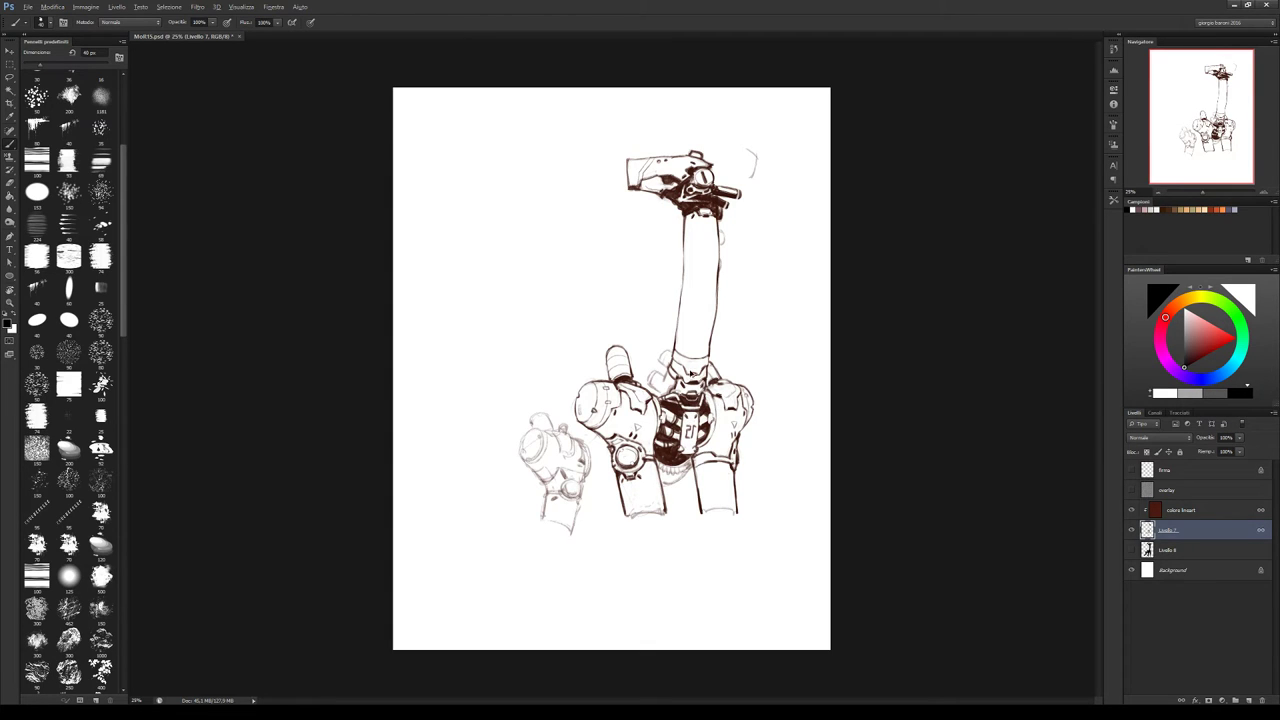
Touch up the dark fill around the 21 plate, adding an edge line and neck-base marks
{"action": "left_click_drag", "start_coordinate": [690, 430], "coordinate": [686, 453]}
{"action": "key", "text": "e"}
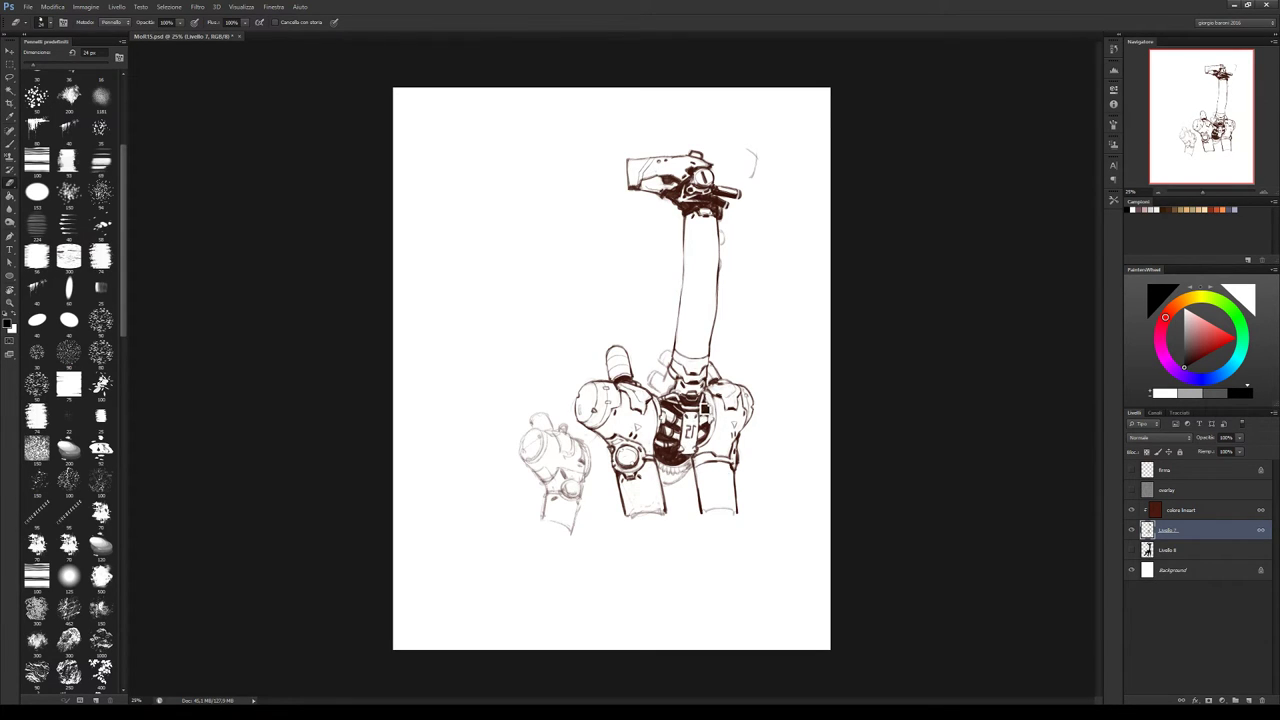
{"action": "key", "text": "b"}
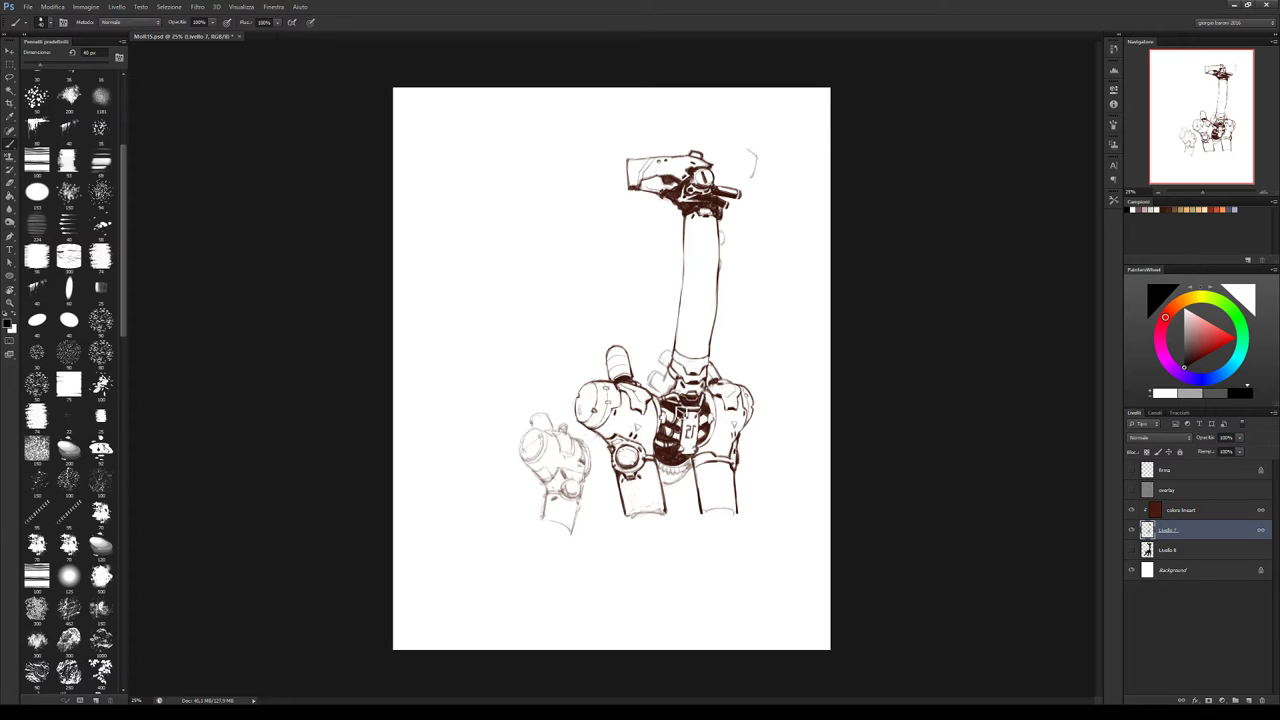
{"action": "left_click_drag", "start_coordinate": [706, 411], "coordinate": [707, 428]}
{"action": "left_click_drag", "start_coordinate": [716, 378], "coordinate": [740, 388]}
{"action": "mouse_move", "coordinate": [656, 400]}
{"action": "left_mouse_down"}
{"action": "mouse_move", "coordinate": [664, 419]}
{"action": "mouse_move", "coordinate": [731, 414]}
{"action": "mouse_move", "coordinate": [714, 388]}
{"action": "mouse_move", "coordinate": [725, 410]}
{"action": "left_mouse_up"}
Return to the brush and flip the canvas back horizontally so the chest reads 15 again
{"action": "key", "text": "e"}
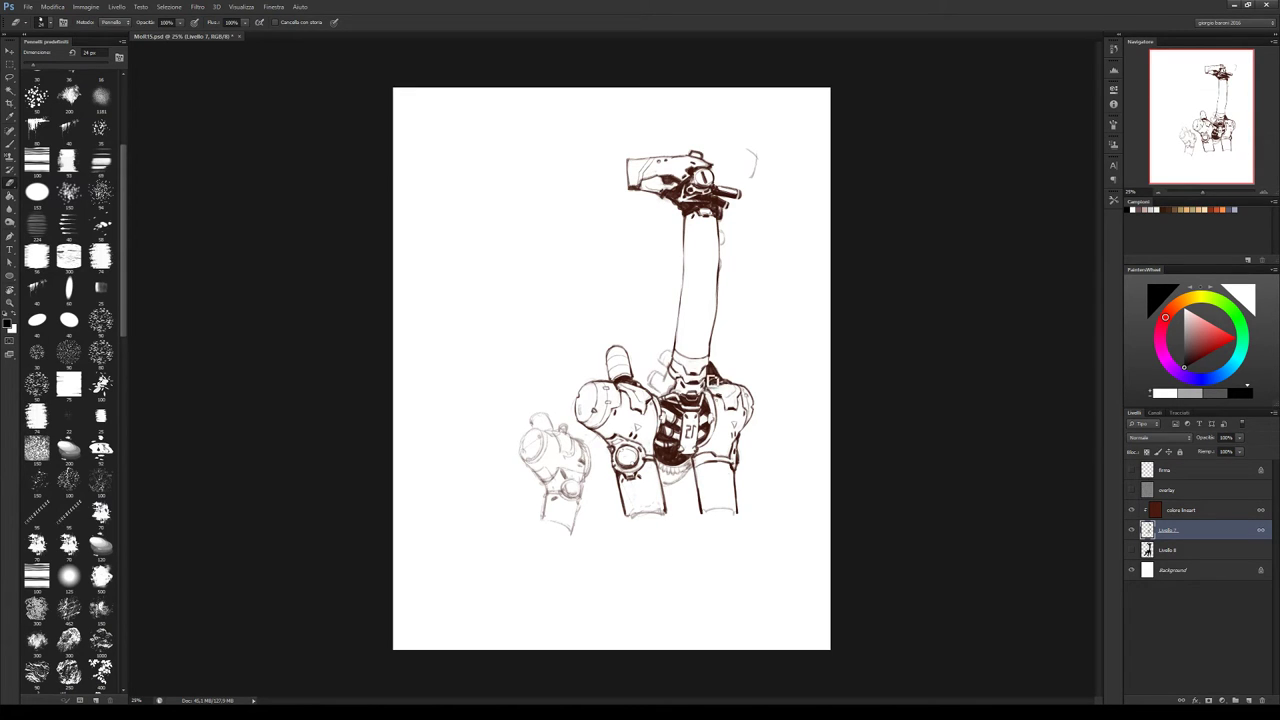
{"action": "key", "text": "b"}
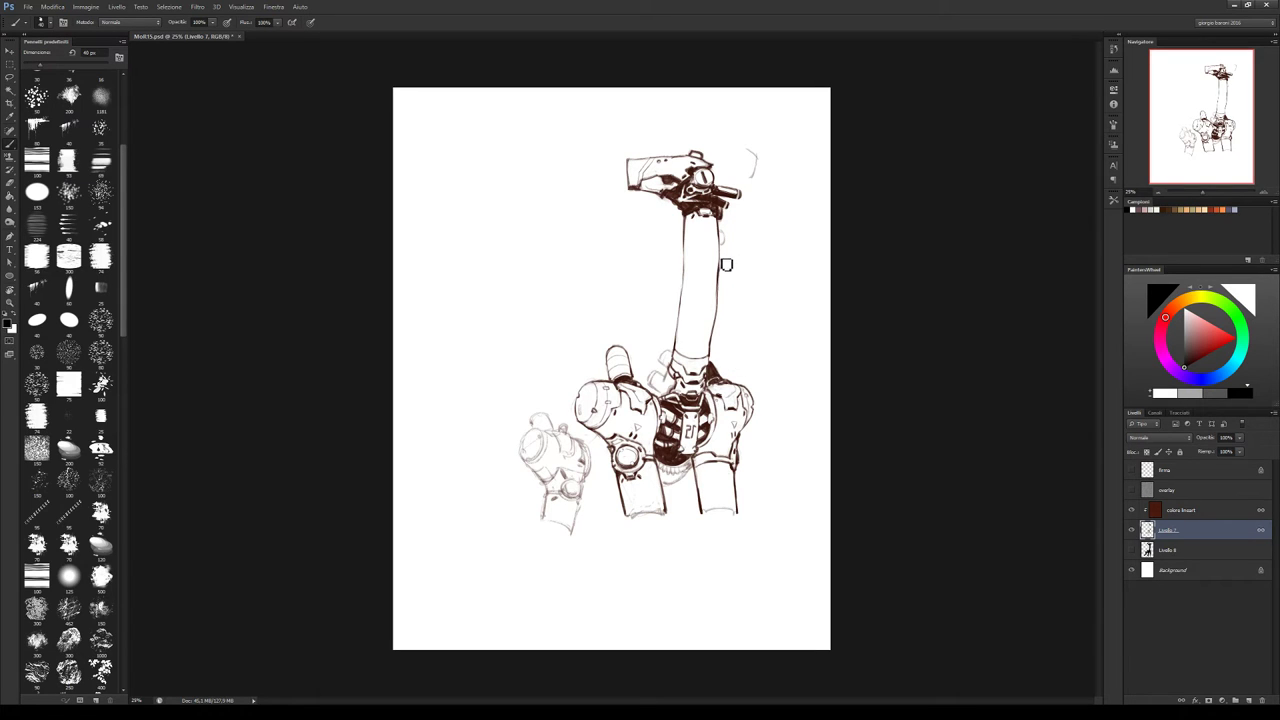
{"action": "key", "text": "ctrl+shift+h"}
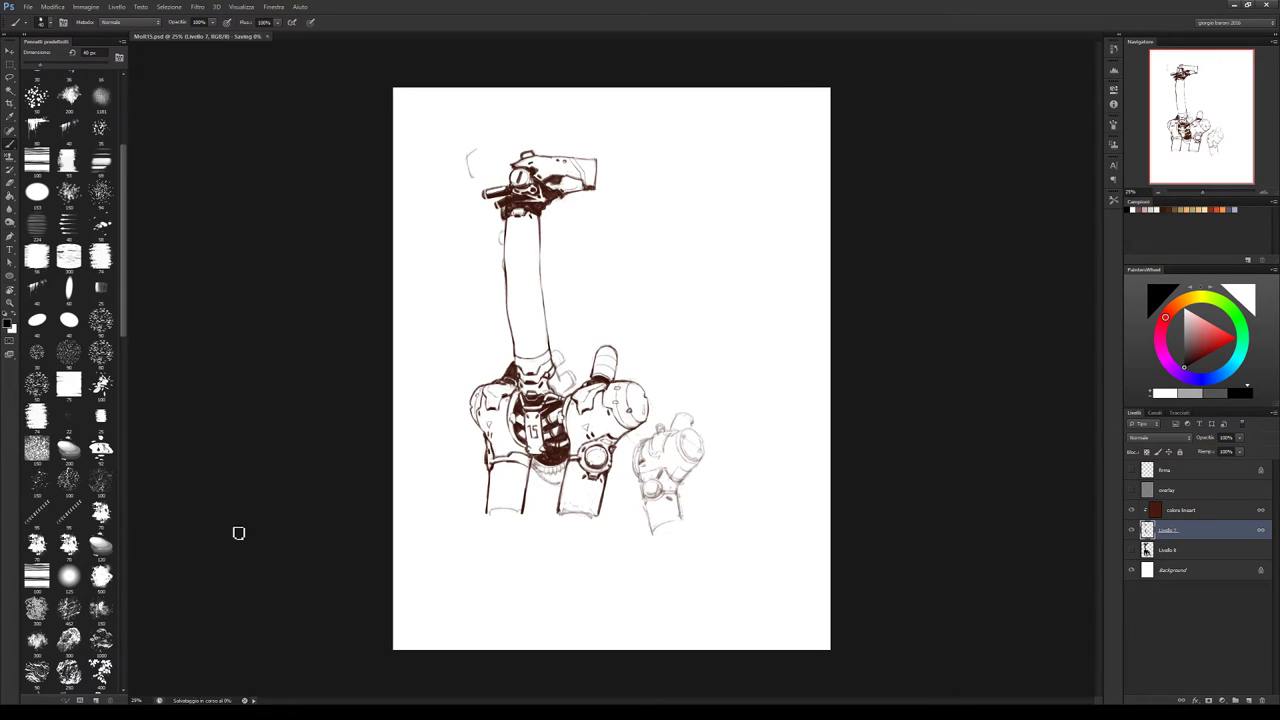
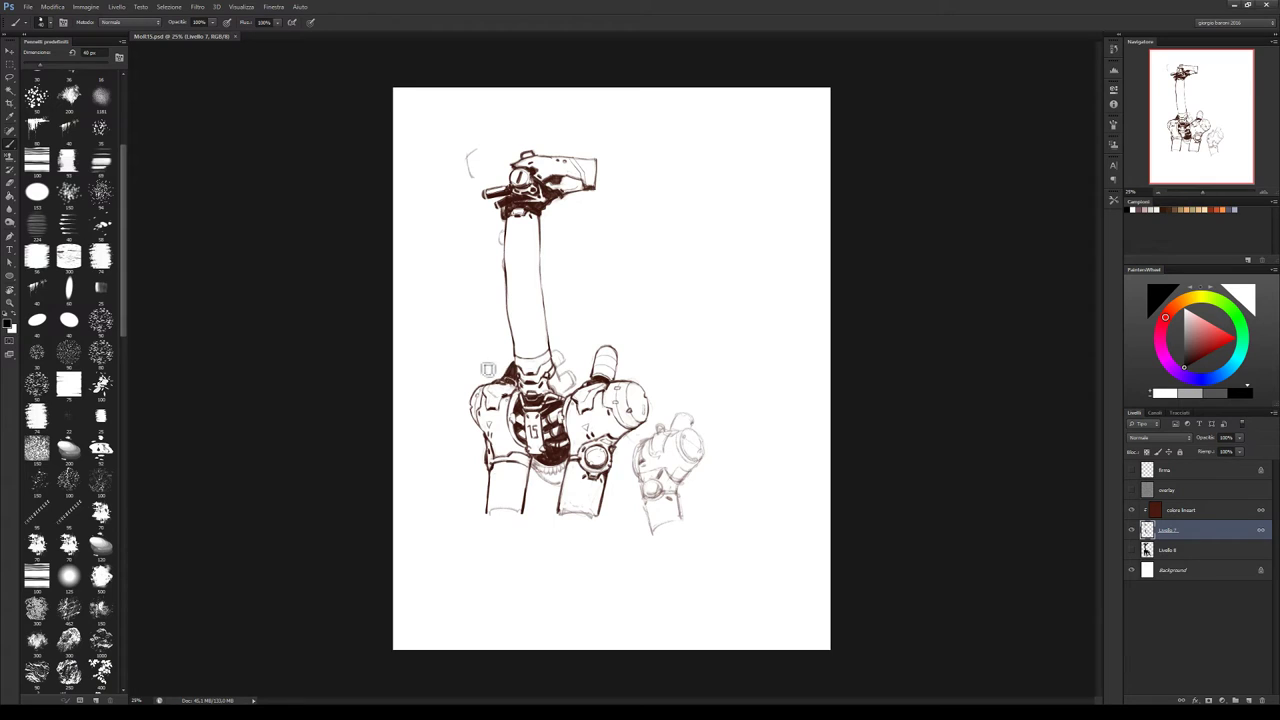
Lasso-select the small linework piece at the base of the arm's neck
{"action": "key", "text": "l"}
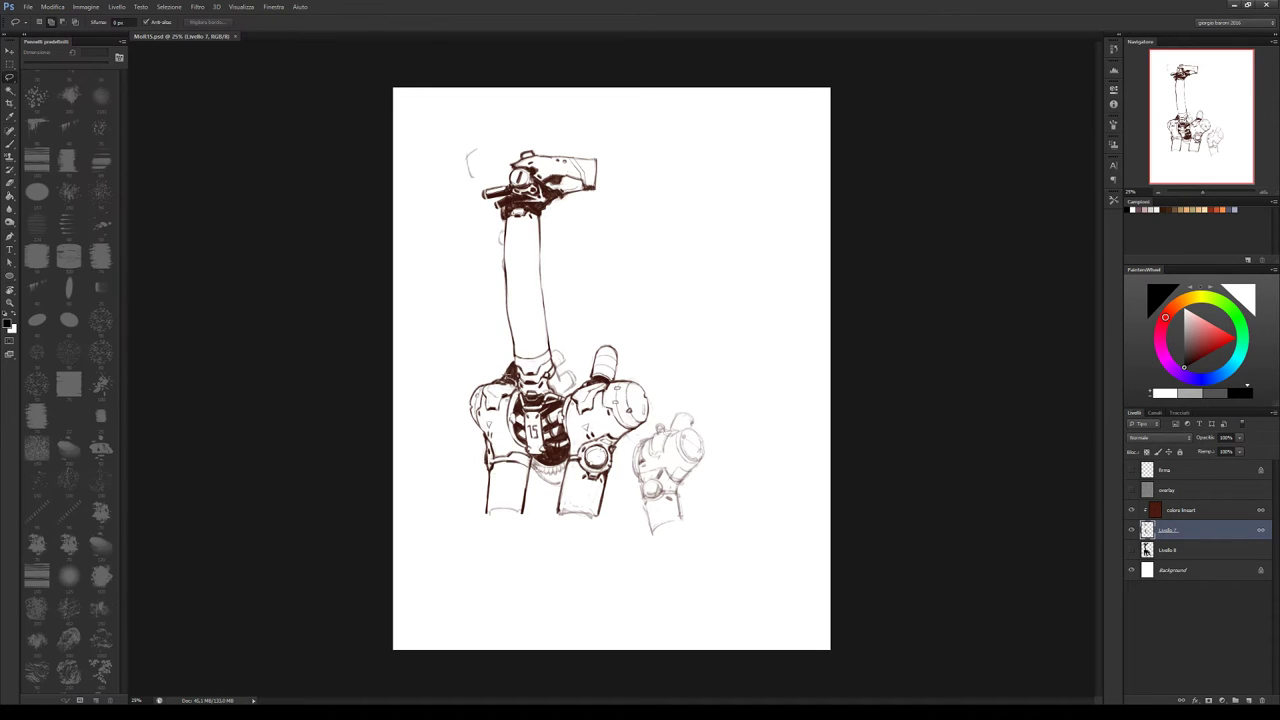
{"action": "mouse_move", "coordinate": [505, 372]}
{"action": "left_mouse_down"}
{"action": "mouse_move", "coordinate": [484, 366]}
{"action": "mouse_move", "coordinate": [477, 388]}
{"action": "mouse_move", "coordinate": [522, 378]}
{"action": "left_mouse_up"}
{"action": "key", "text": "ctrl+t"}
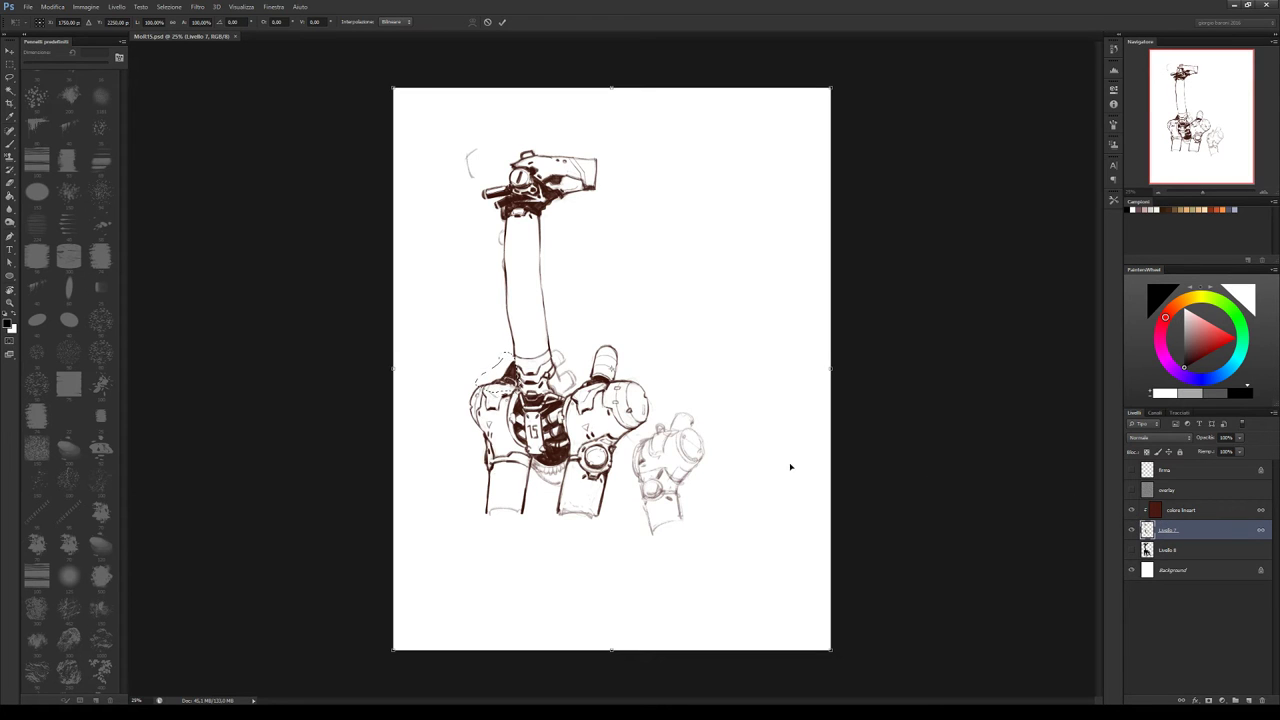
{"action": "key", "text": "Return"}
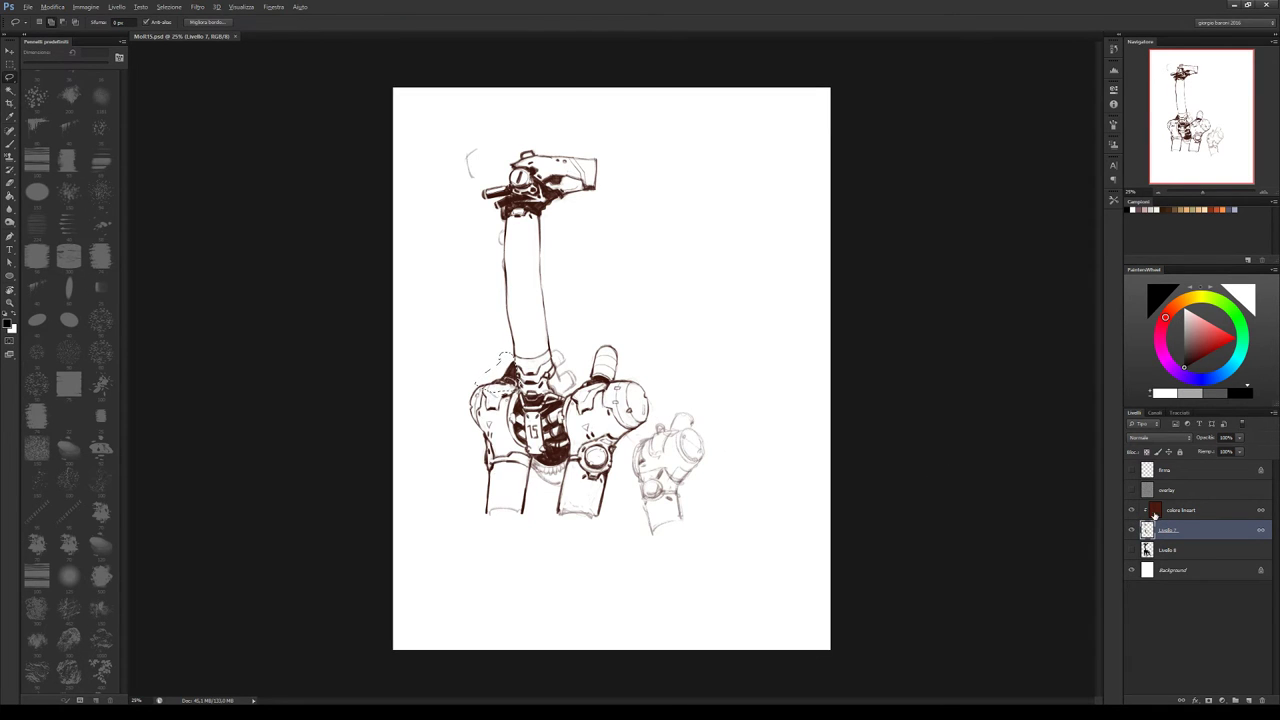
Check the piece against Livello 7, then clip the colora lineart layer so the lines turn brown
{"action": "left_click", "coordinate": [1170, 516], "text": "alt"}
{"action": "left_click", "coordinate": [1131, 510]}
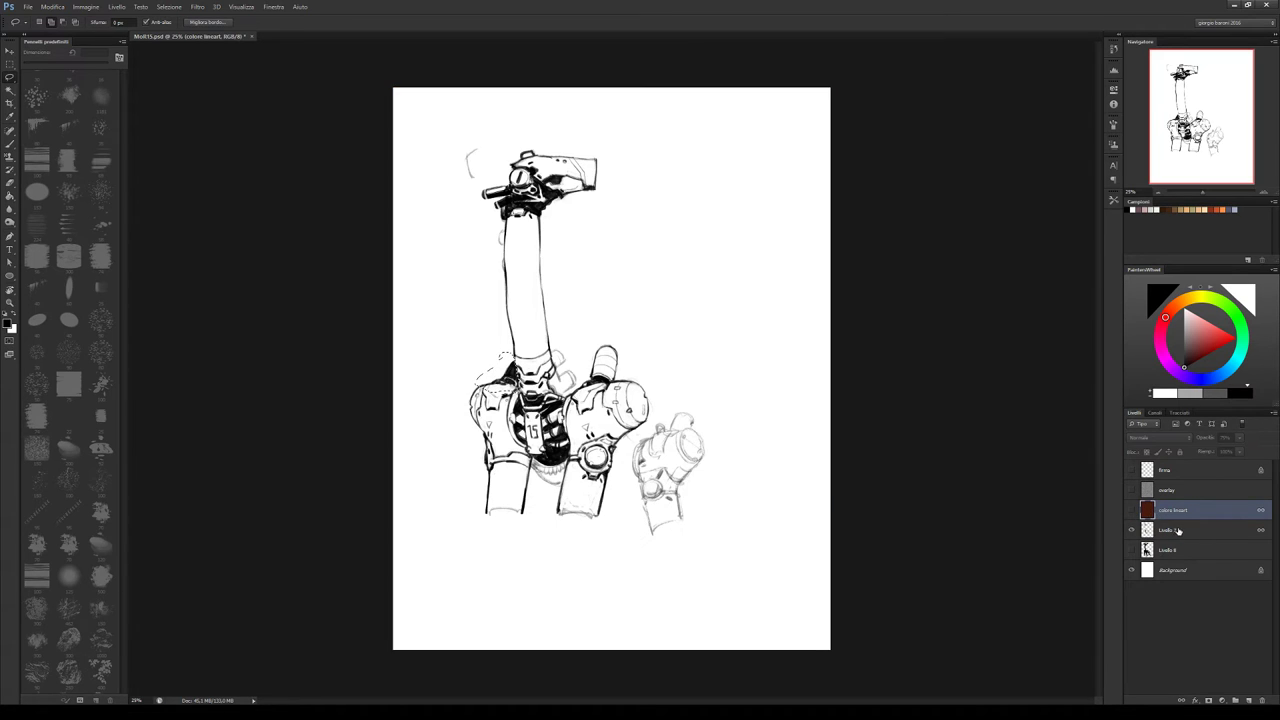
{"action": "left_click", "coordinate": [1177, 532]}
{"action": "key", "text": "ctrl+t"}
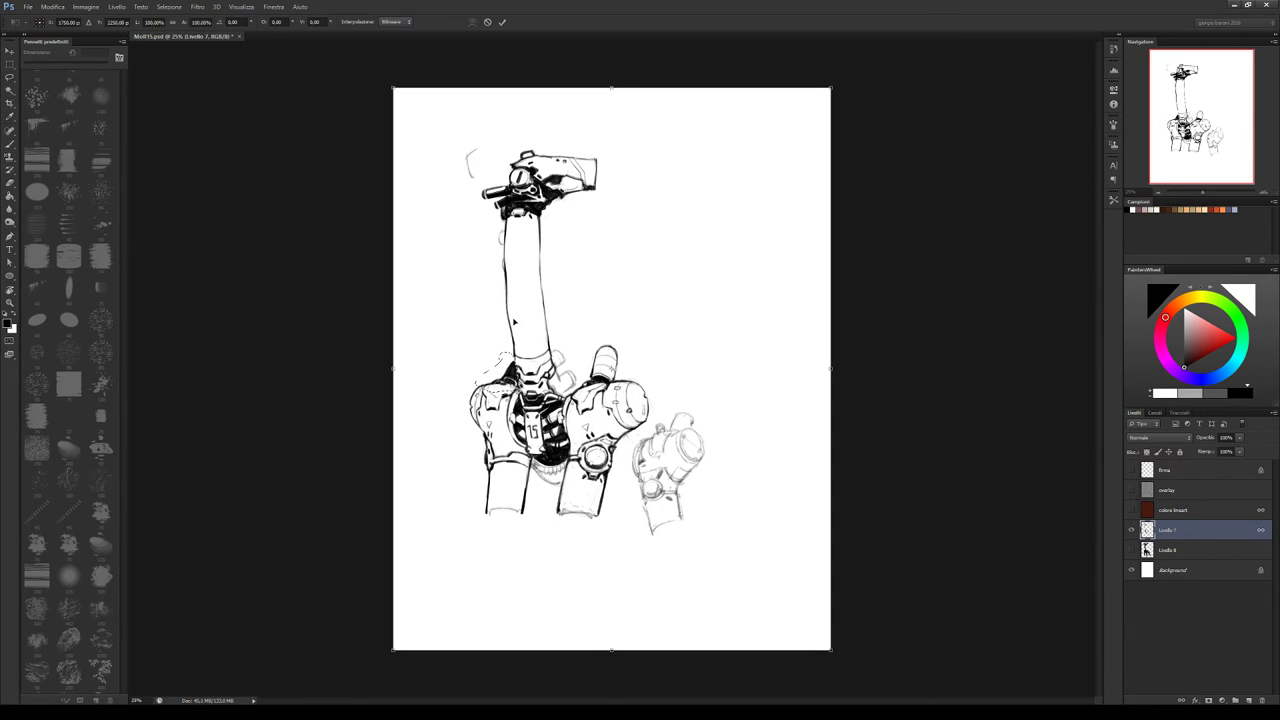
{"action": "key", "text": "Return"}
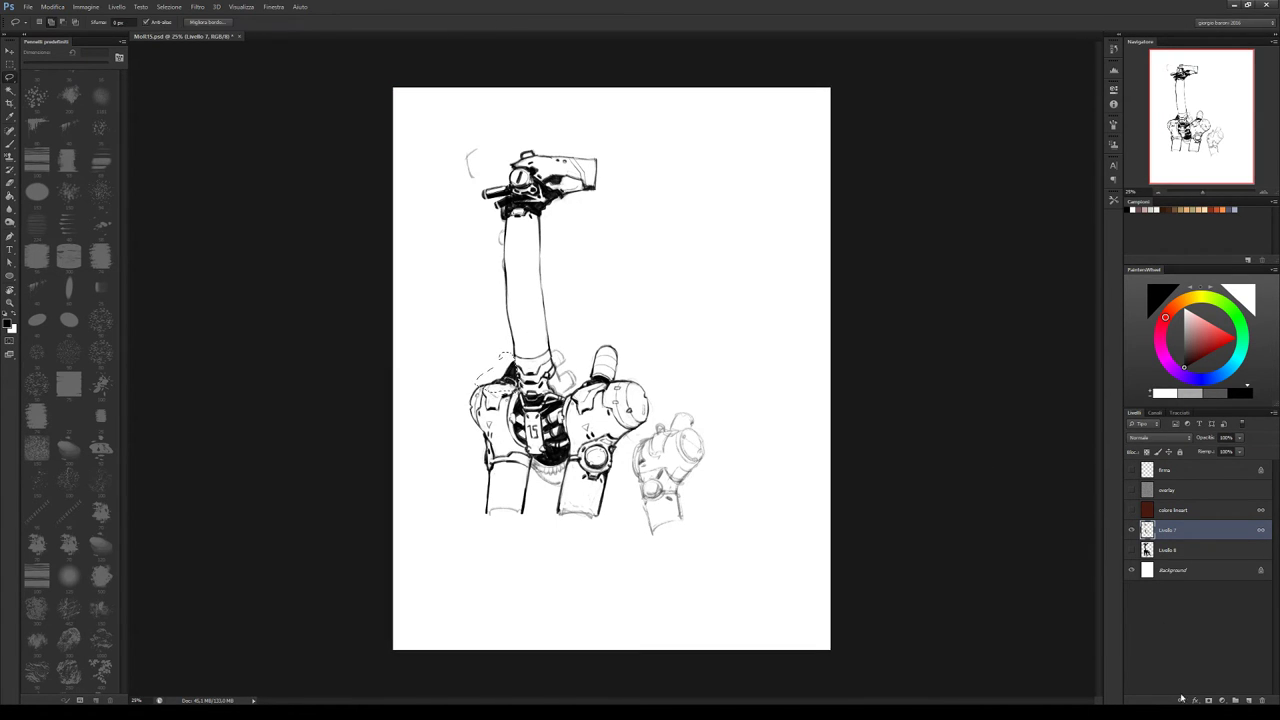
{"action": "key", "text": "ctrl+t"}
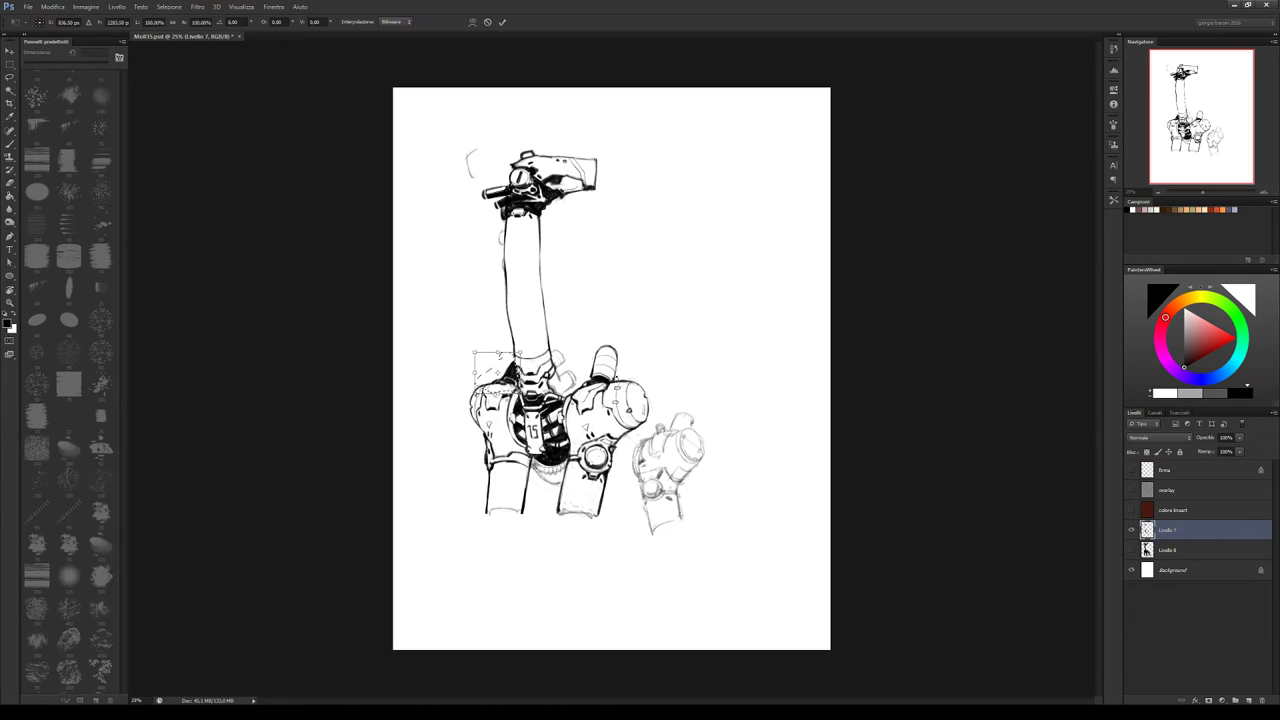
{"action": "key", "text": "Return"}
{"action": "left_click", "coordinate": [1131, 510]}
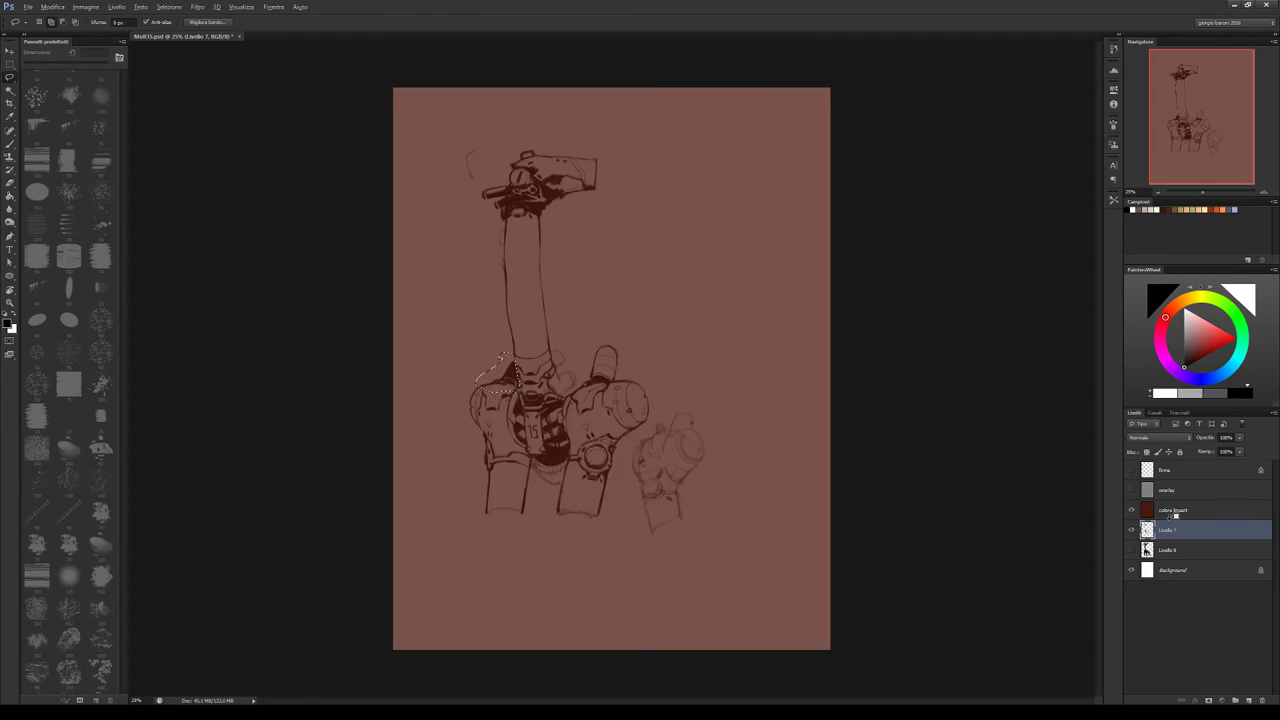
{"action": "left_click", "coordinate": [1172, 519], "text": "alt"}
Nudge the neck piece slightly right and down and rotate it about 2°
{"action": "key", "text": "ctrl+t"}
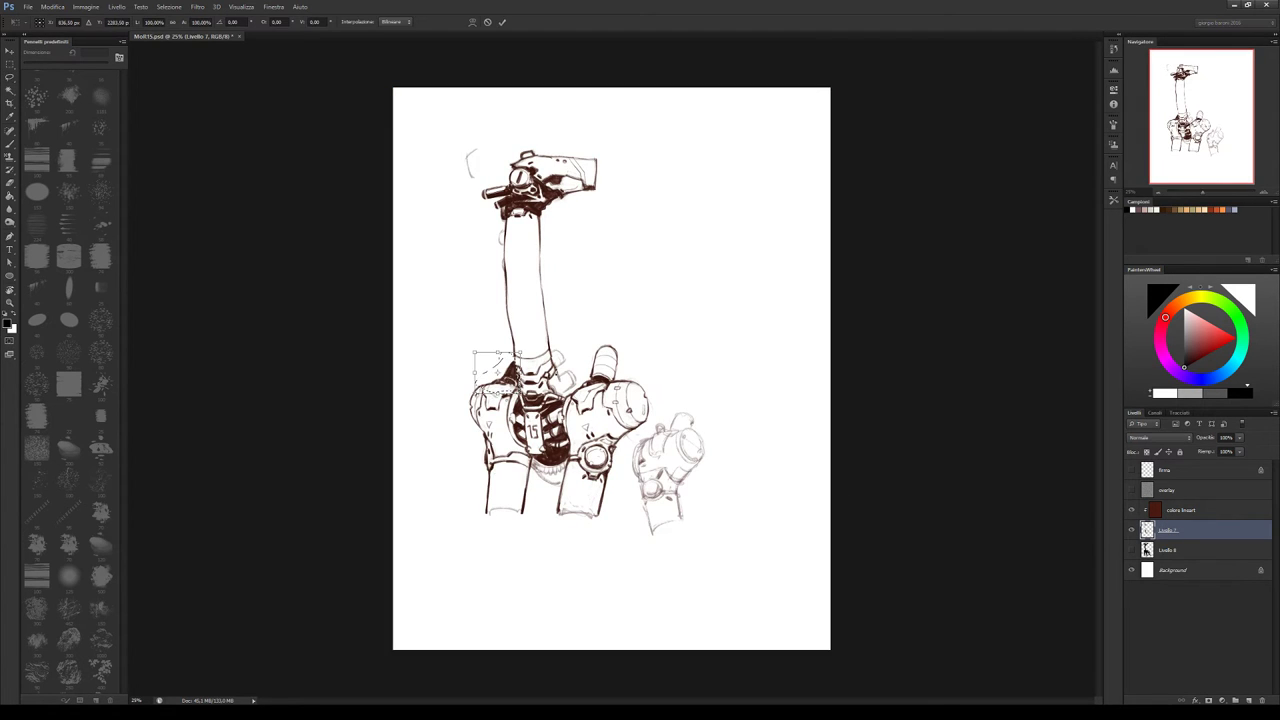
{"action": "left_click_drag", "start_coordinate": [500, 380], "coordinate": [503, 381]}
{"action": "left_click_drag", "start_coordinate": [567, 352], "coordinate": [549, 343]}
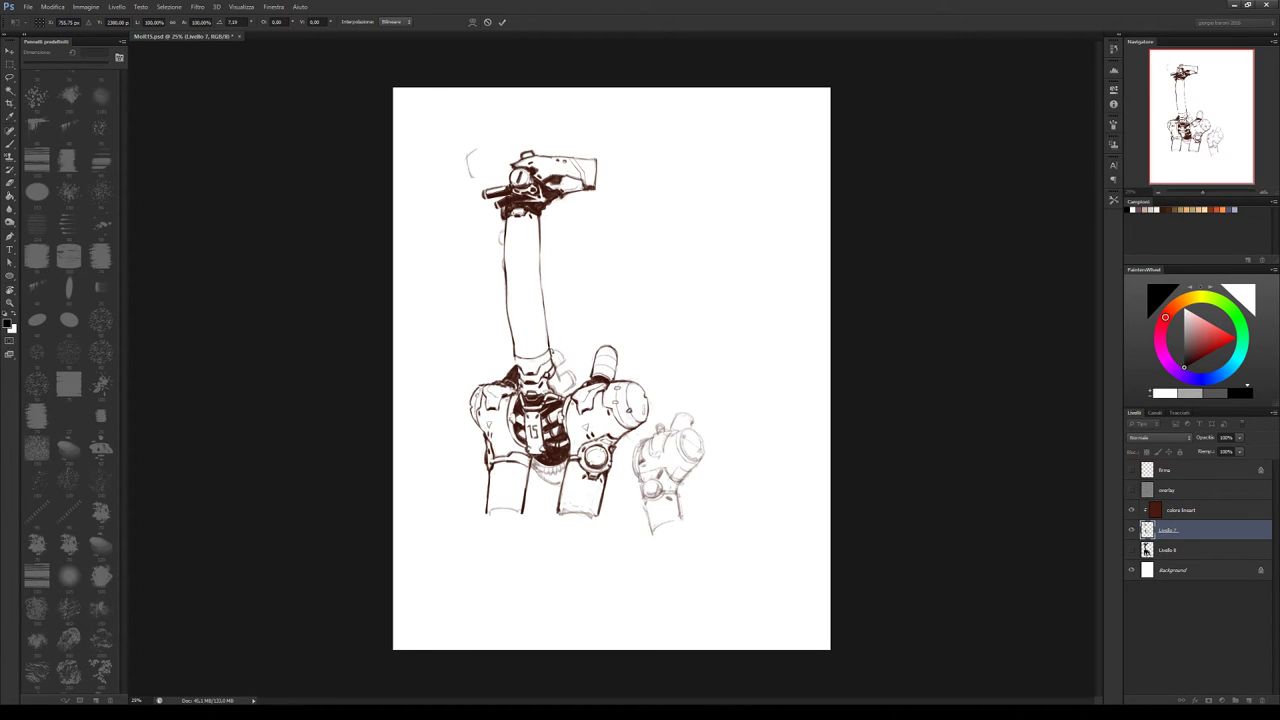
Apply the neck-piece transform and start touching up the neck linework with brush and eraser
{"action": "key", "text": "Return"}
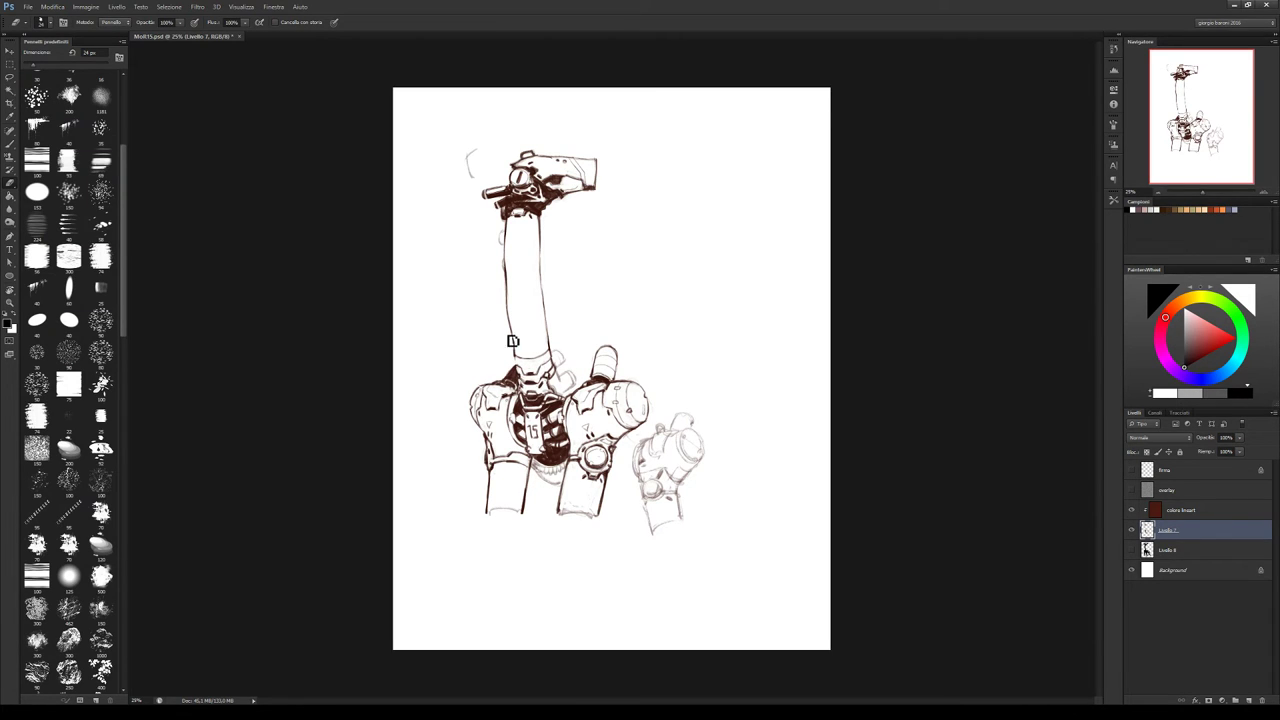
{"action": "key", "text": "b"}
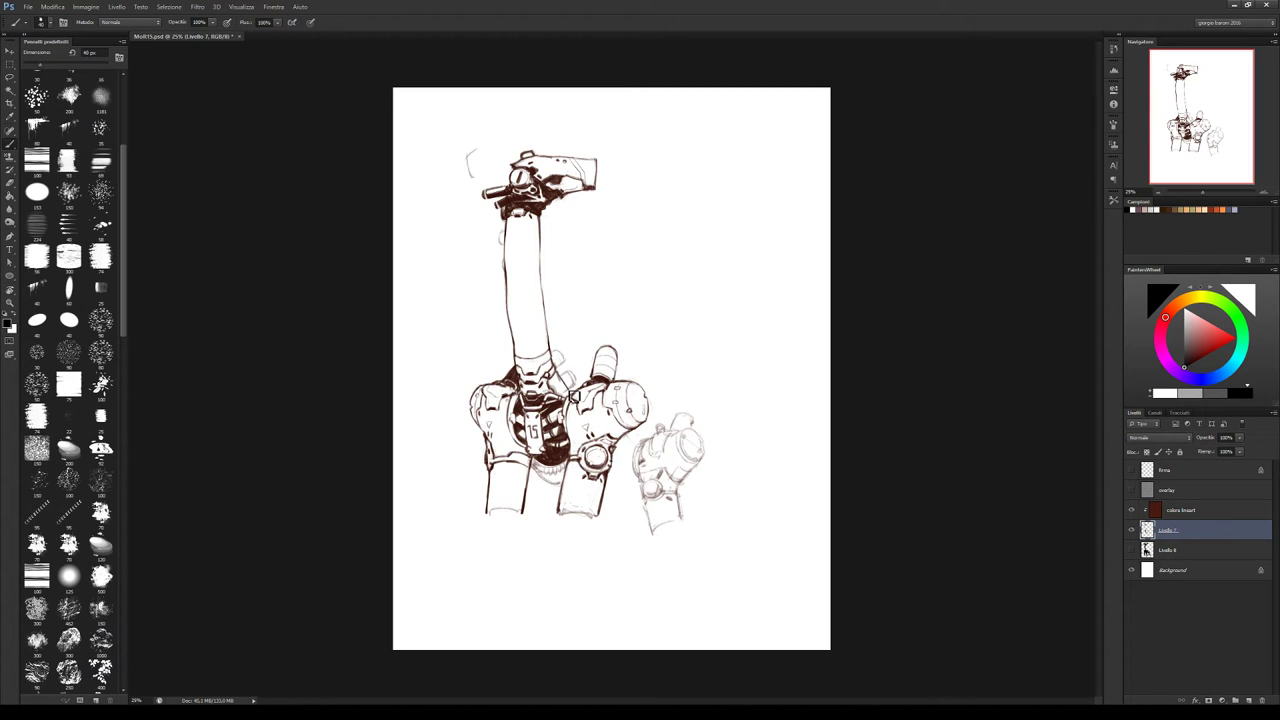
{"action": "key", "text": "e"}
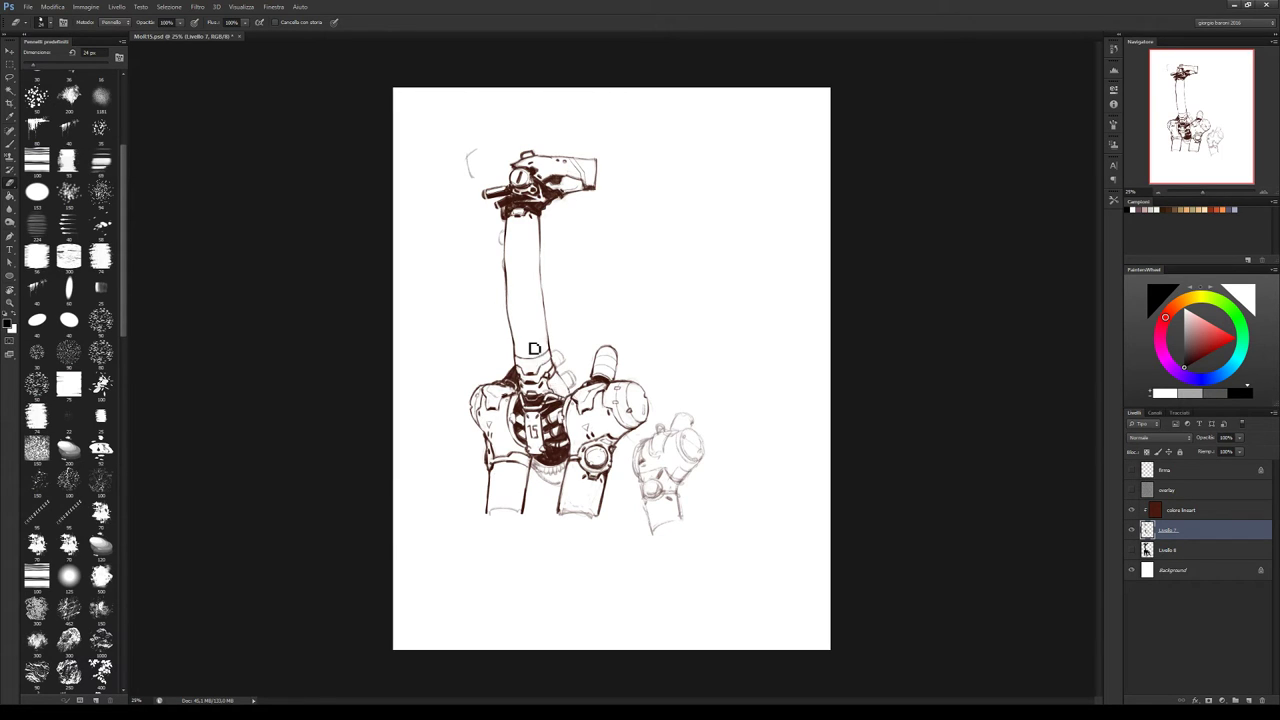
{"action": "key", "text": "b"}
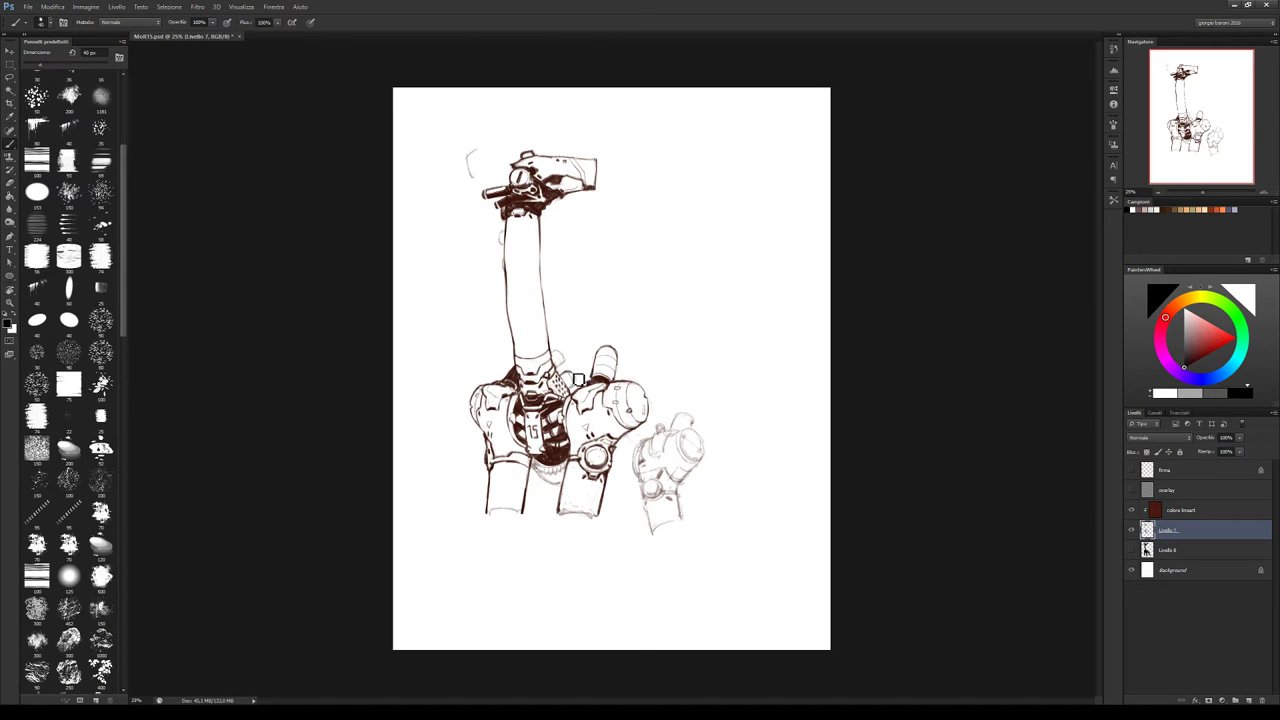
Finish refining the neck and joint linework with brush and eraser, then save the file
{"action": "key", "text": "e"}
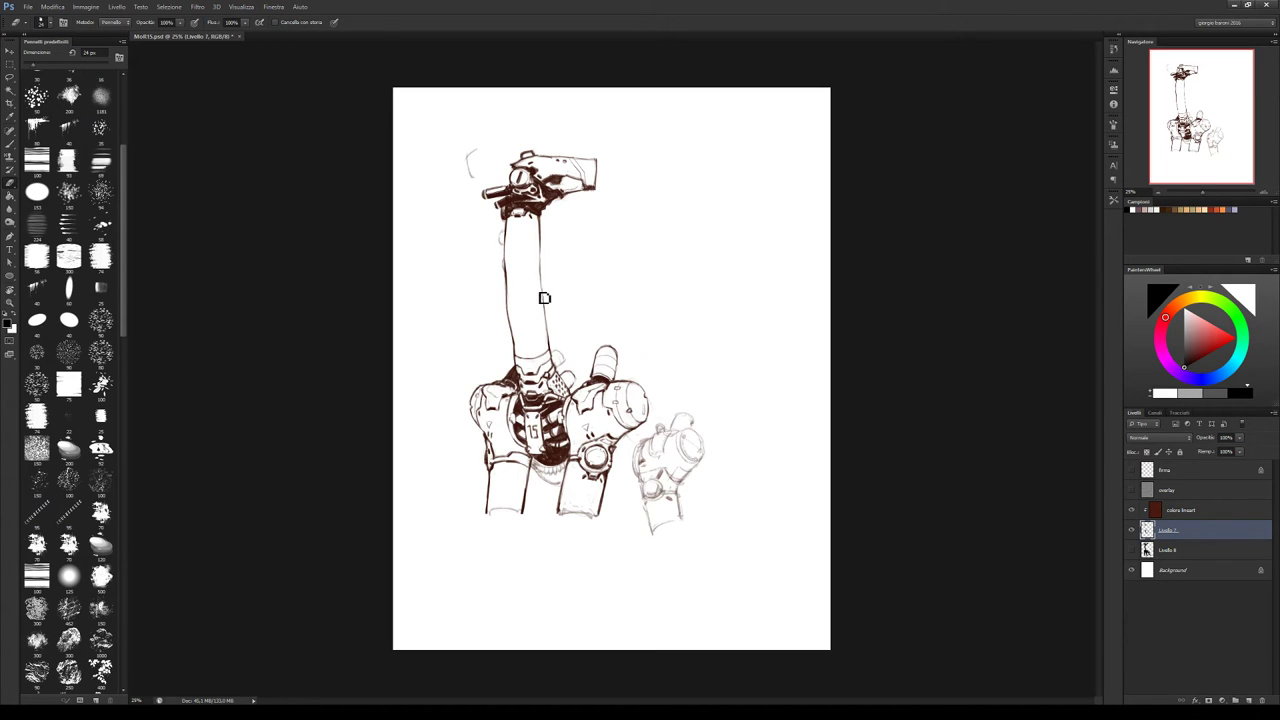
{"action": "key", "text": "b"}
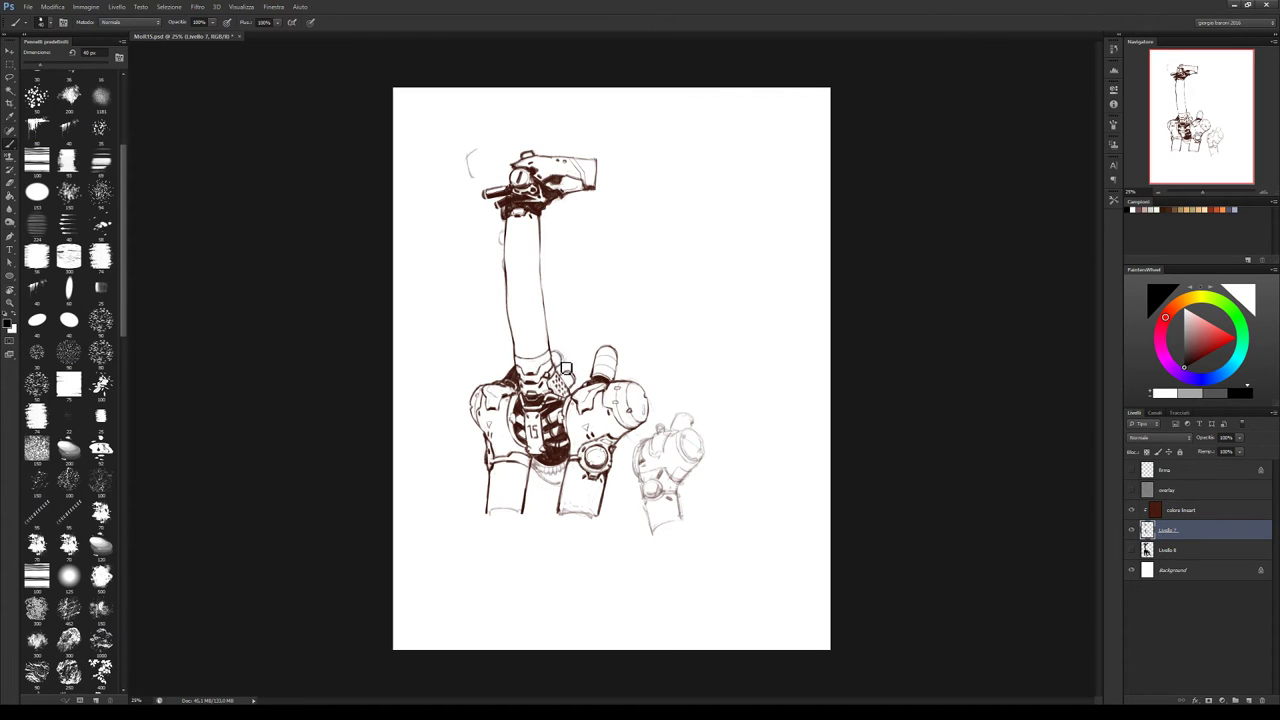
{"action": "key", "text": "e"}
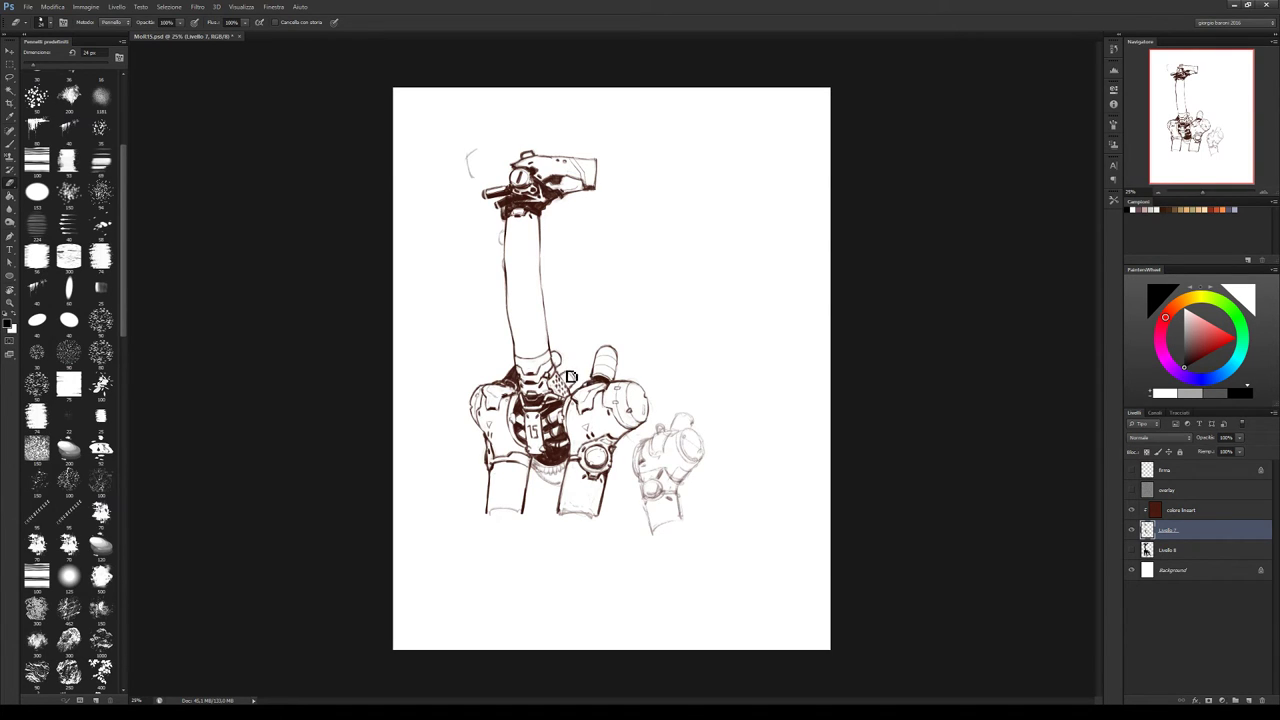
{"action": "key", "text": "b"}
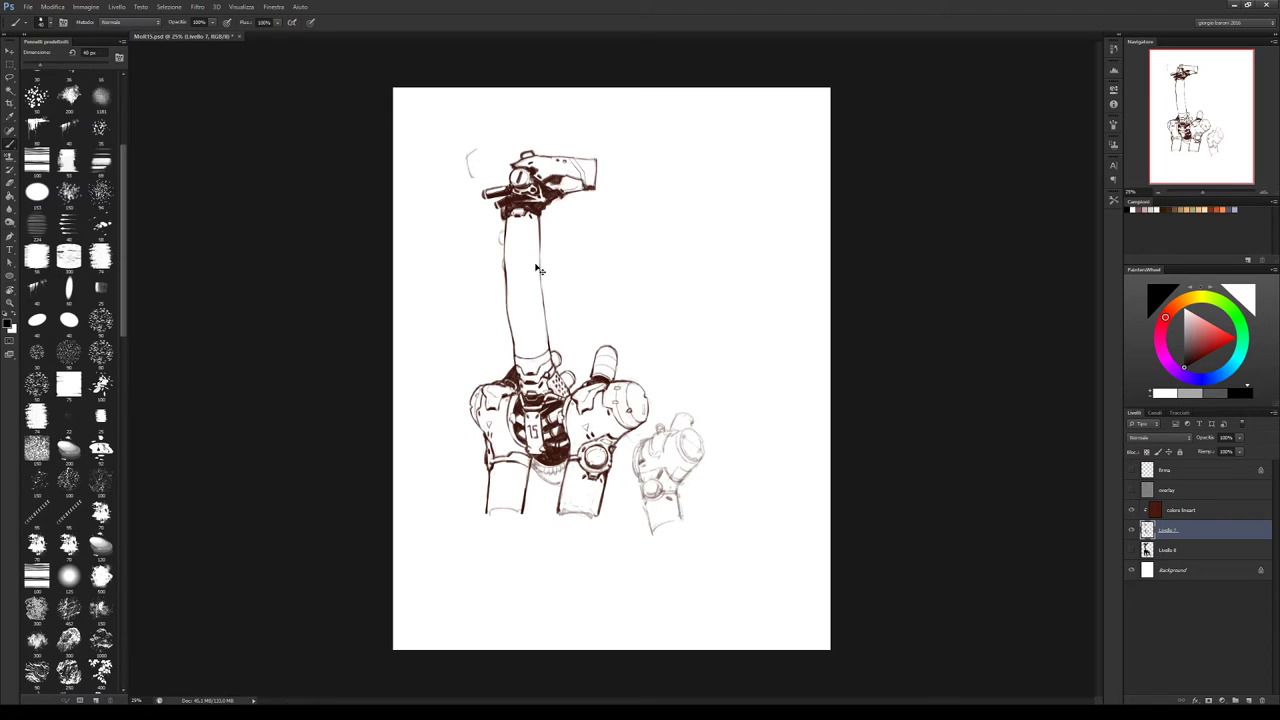
{"action": "key", "text": "ctrl+s"}
Hand-letter 'BRB!' right of the arm, underline it and add a smiley face beneath
{"action": "mouse_move", "coordinate": [676, 308]}
{"action": "left_mouse_down"}
{"action": "mouse_move", "coordinate": [678, 327]}
{"action": "mouse_move", "coordinate": [727, 318]}
{"action": "mouse_move", "coordinate": [742, 336]}
{"action": "mouse_move", "coordinate": [696, 360]}
{"action": "left_mouse_up"}
{"action": "left_click", "coordinate": [729, 327]}
{"action": "left_click_drag", "start_coordinate": [705, 351], "coordinate": [719, 363]}
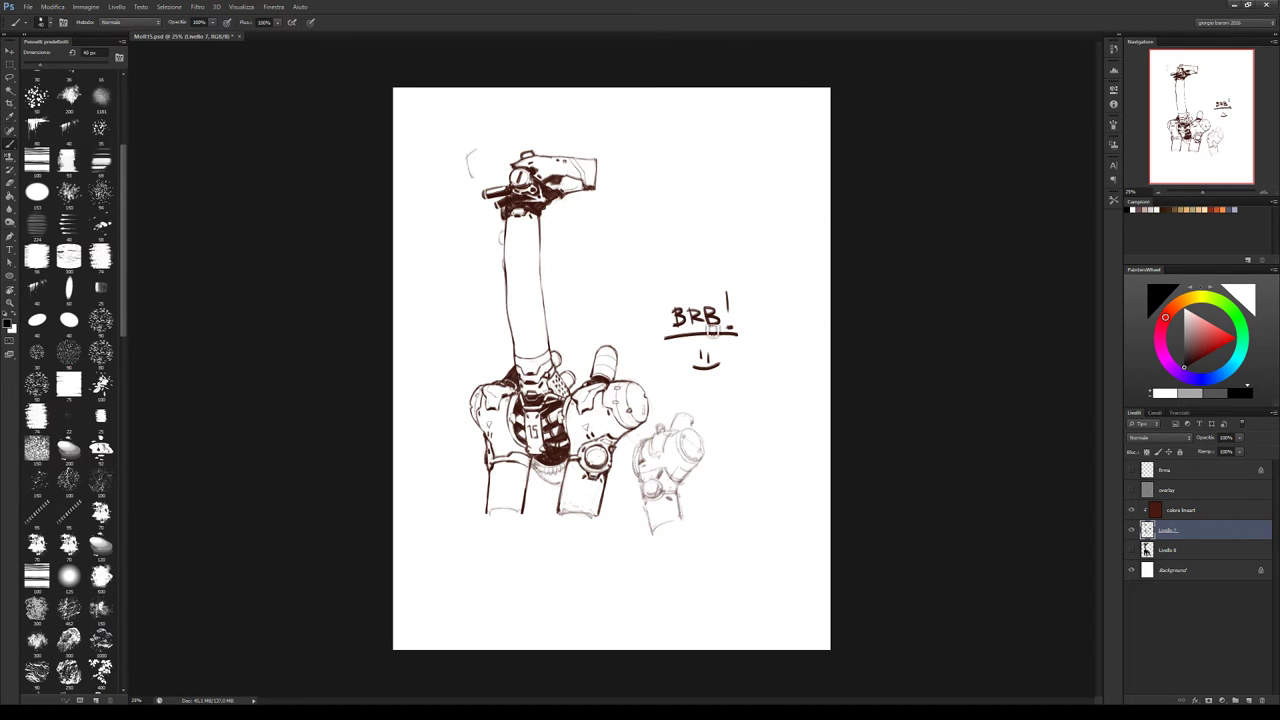
Undo a stray stroke, then marquee-select and delete the BRB! note and smiley
{"action": "left_click_drag", "start_coordinate": [658, 298], "coordinate": [757, 371]}
{"action": "key", "text": "ctrl+z"}
{"action": "key", "text": "m"}
{"action": "left_click_drag", "start_coordinate": [646, 268], "coordinate": [757, 376]}
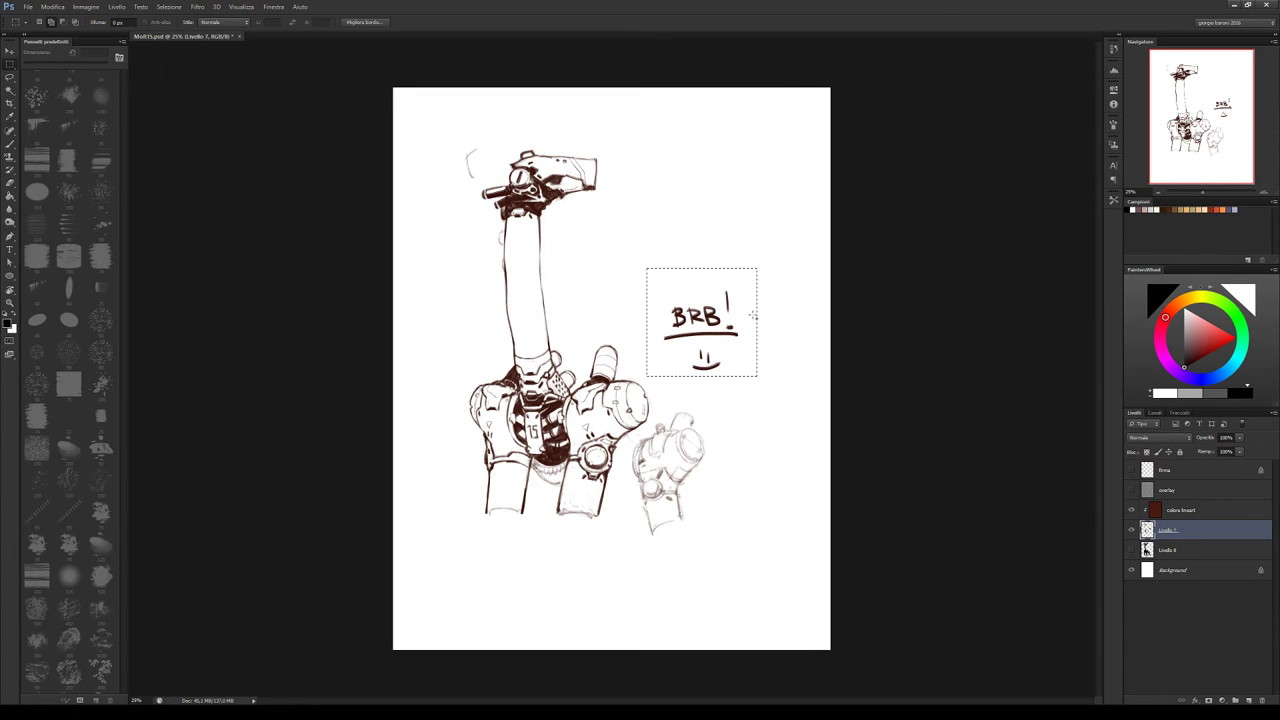
{"action": "key", "text": "Delete"}
{"action": "key", "text": "ctrl+d"}
{"action": "key", "text": "b"}
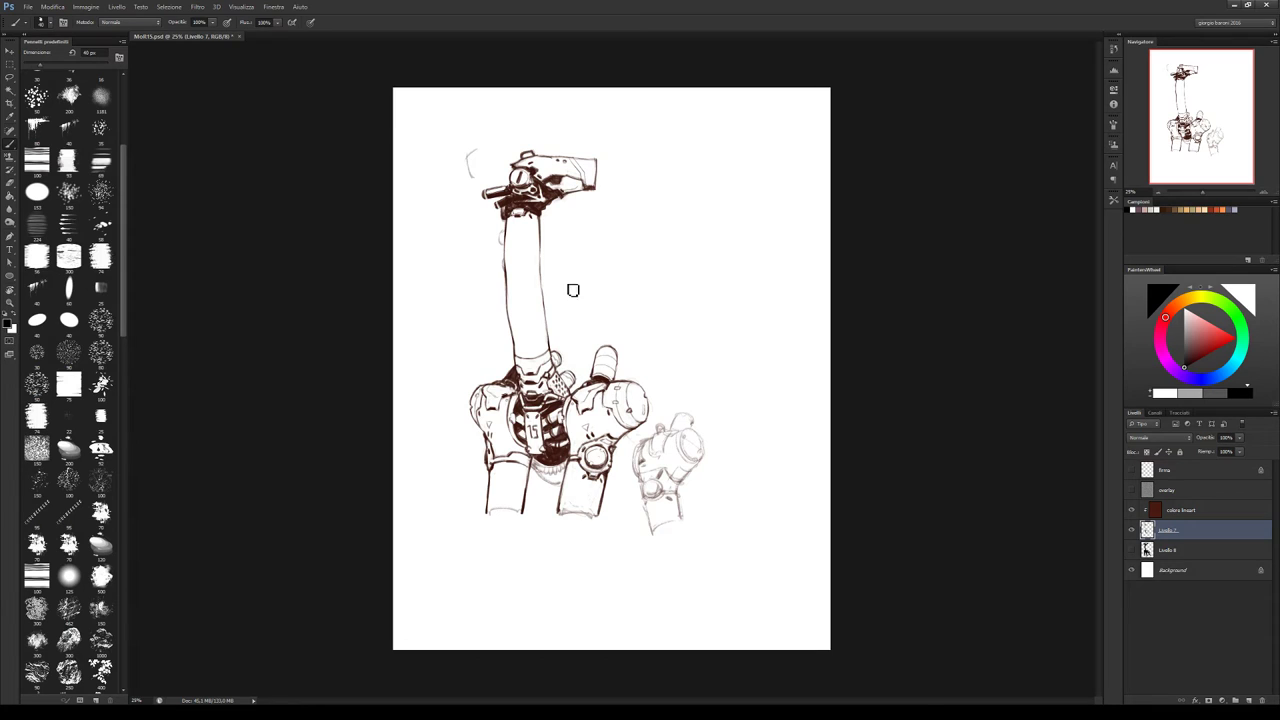
Pick the 60 px round brush and add a new empty layer above Livello 8
{"action": "left_click", "coordinate": [1248, 700]}
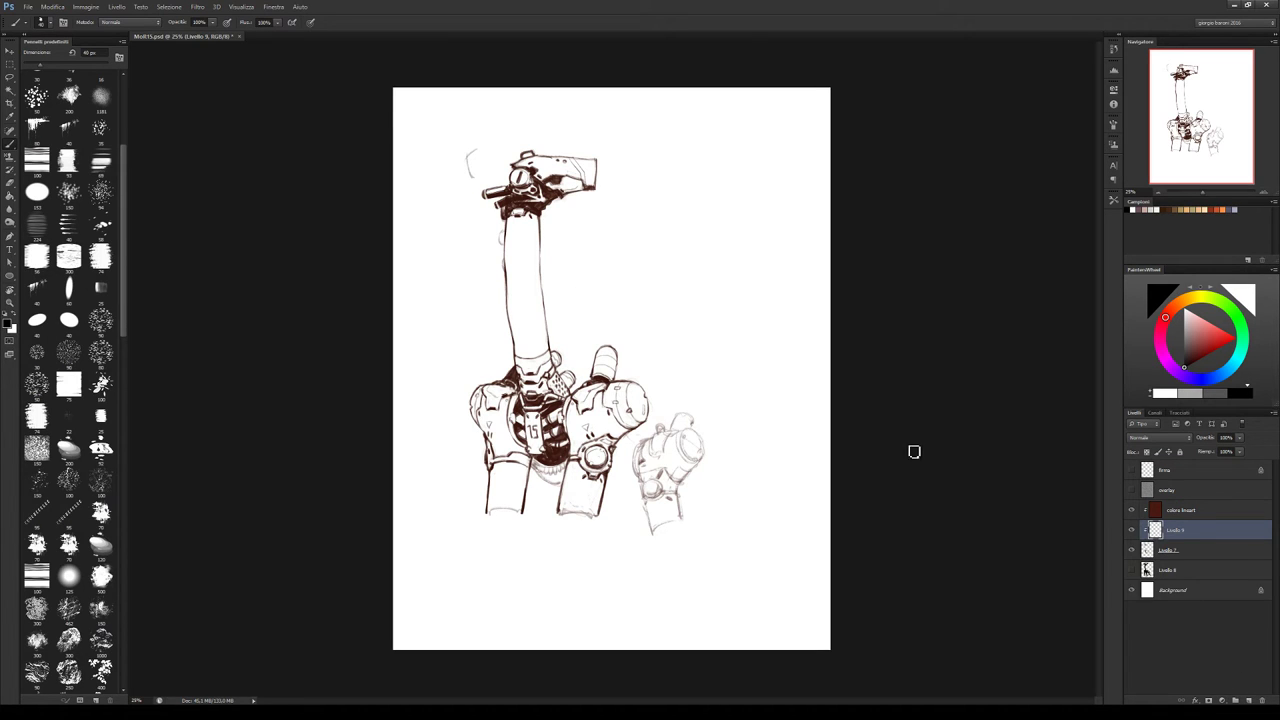
{"action": "scroll", "coordinate": [68, 300], "scroll_direction": "up", "scroll_amount": 4}
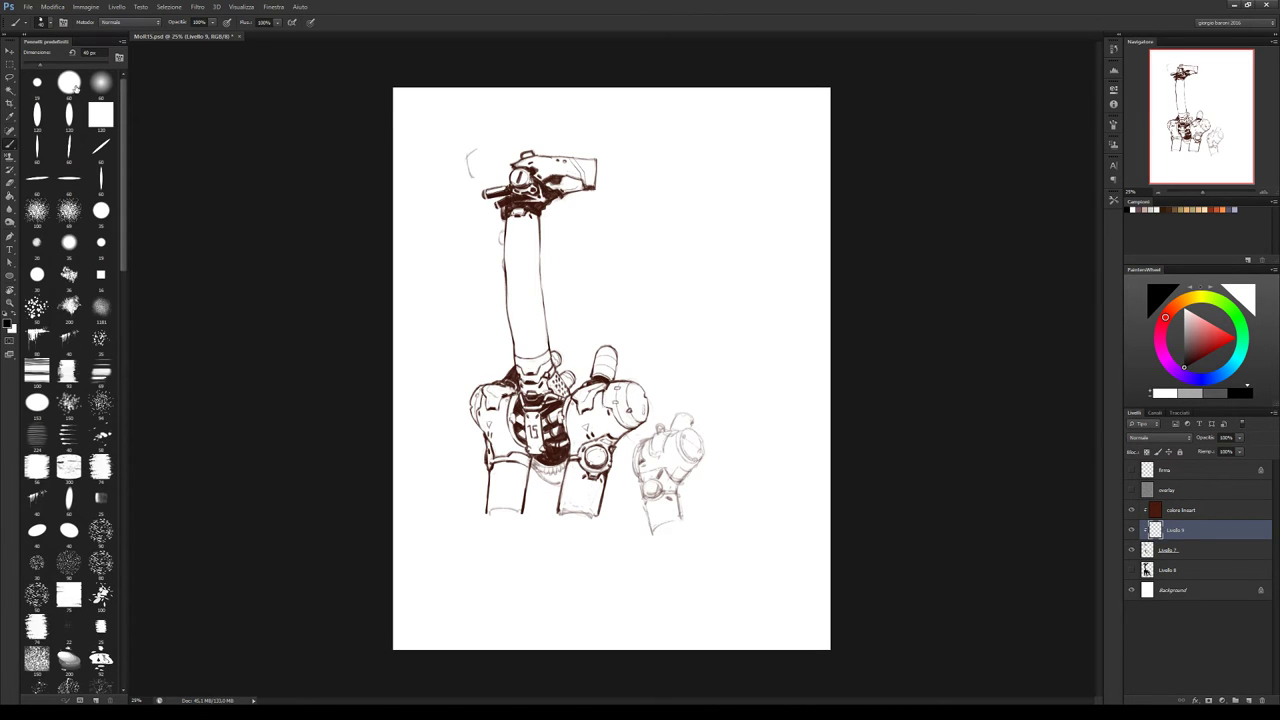
{"action": "left_click", "coordinate": [68, 84]}
{"action": "key", "text": "Delete"}
{"action": "left_click", "coordinate": [1198, 550]}
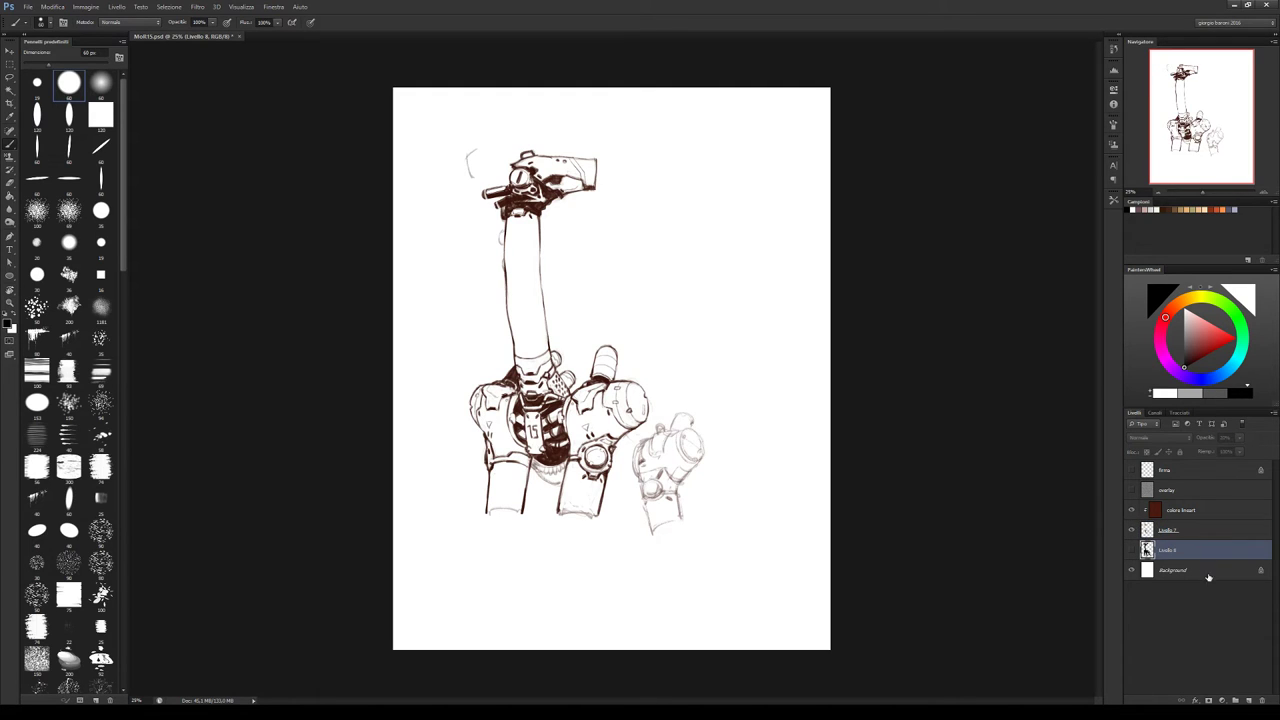
{"action": "left_click", "coordinate": [1249, 700]}
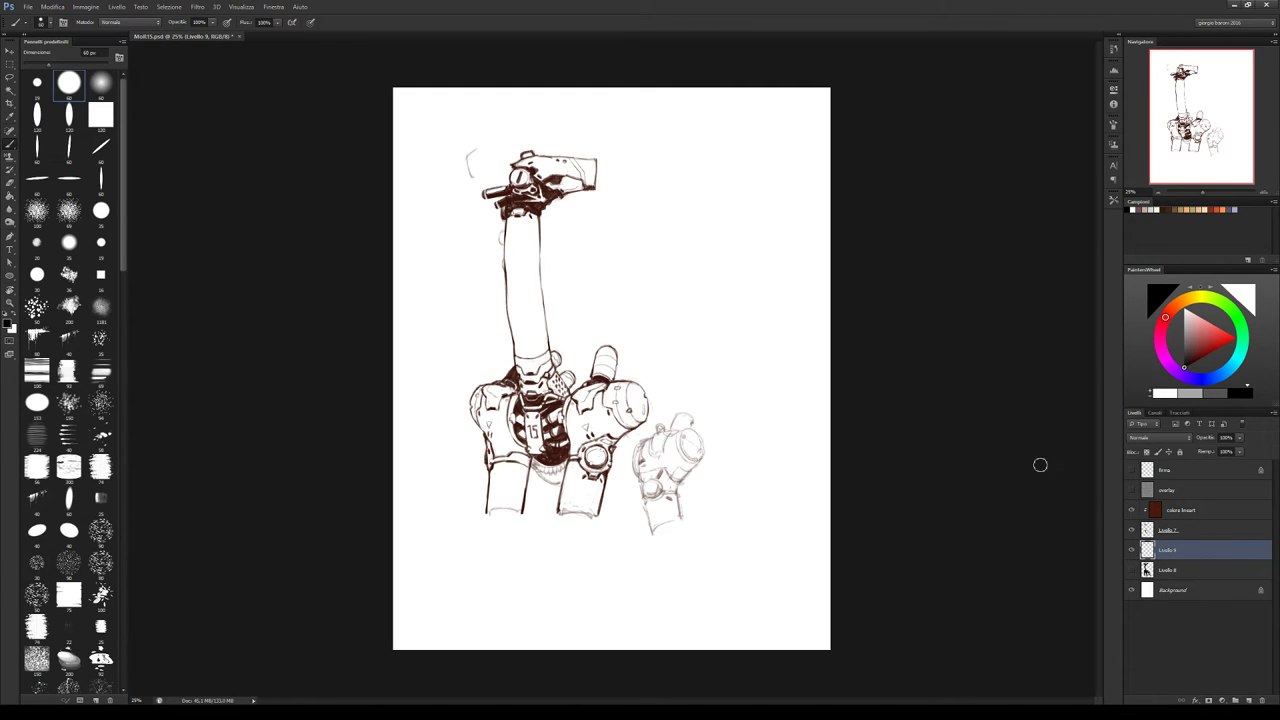
Paint a cable down the neck's left and, at 40 px, a second cable crossing it
{"action": "left_click_drag", "start_coordinate": [505, 218], "coordinate": [502, 390]}
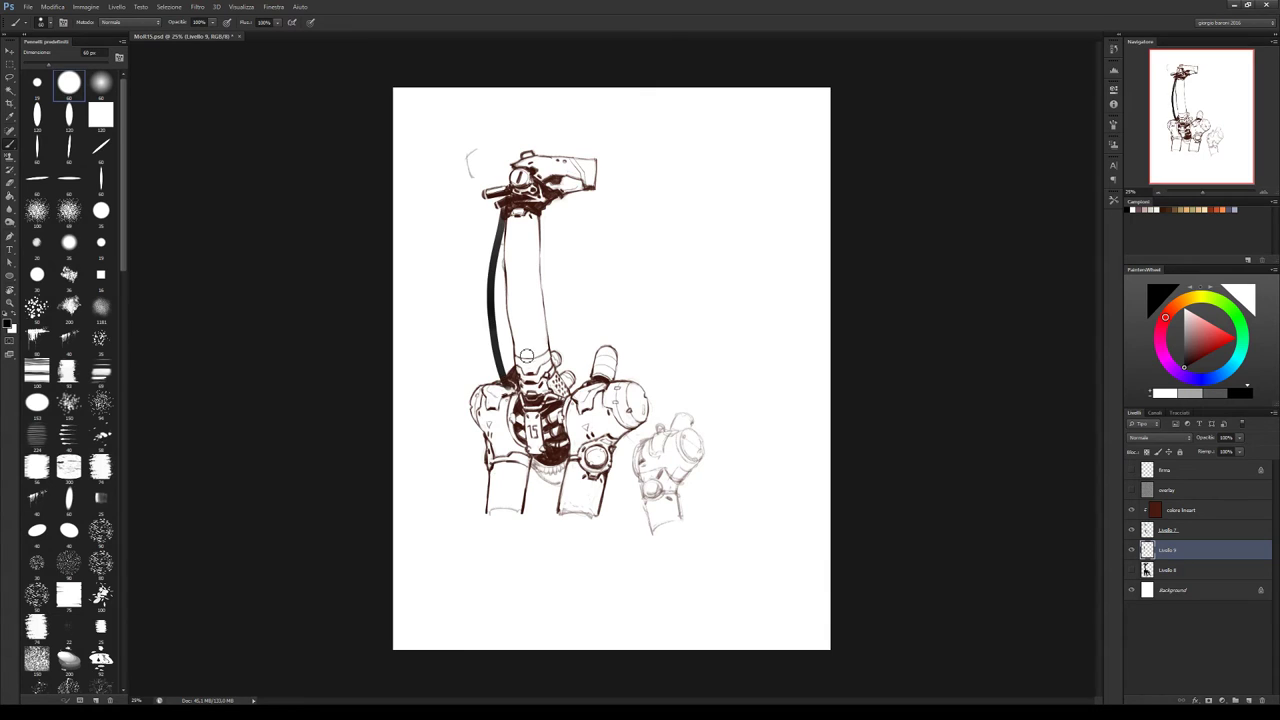
{"action": "left_click_drag", "start_coordinate": [505, 260], "coordinate": [494, 398]}
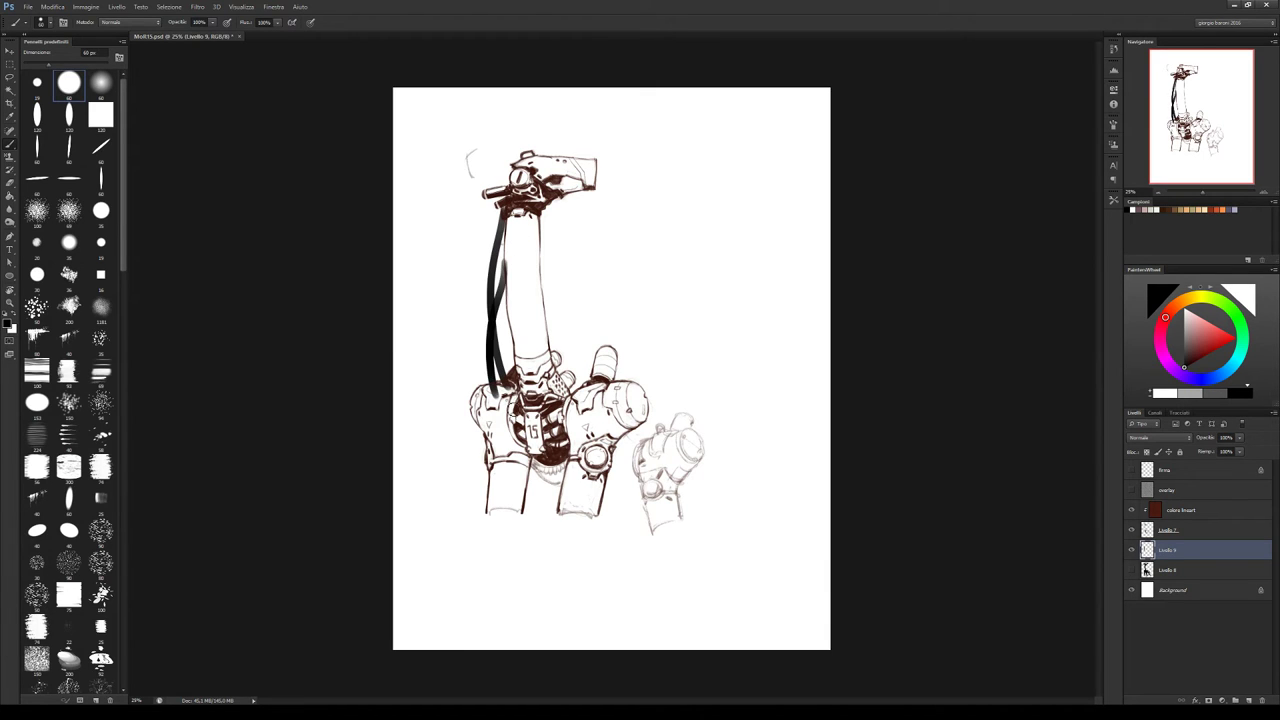
{"action": "key", "text": "ctrl+z"}
{"action": "left_click_drag", "start_coordinate": [510, 255], "coordinate": [494, 395]}
{"action": "key", "text": "ctrl+z"}
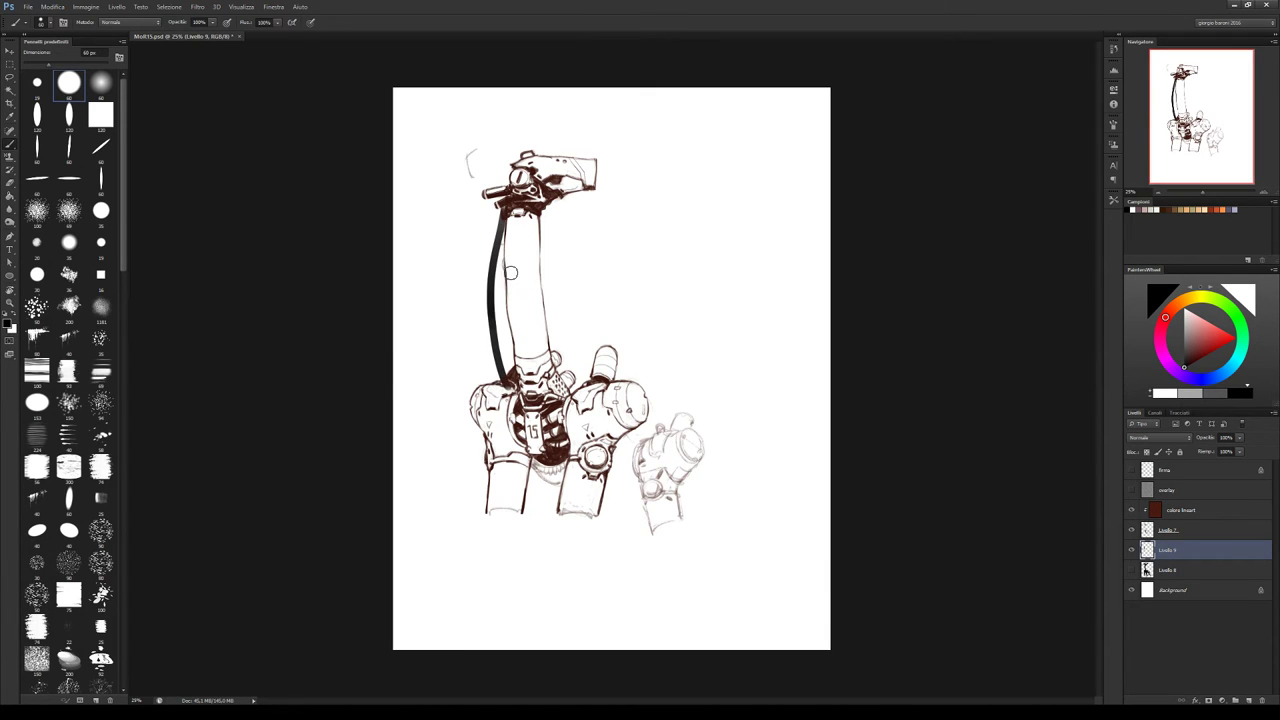
{"action": "left_click_drag", "start_coordinate": [510, 256], "coordinate": [494, 396]}
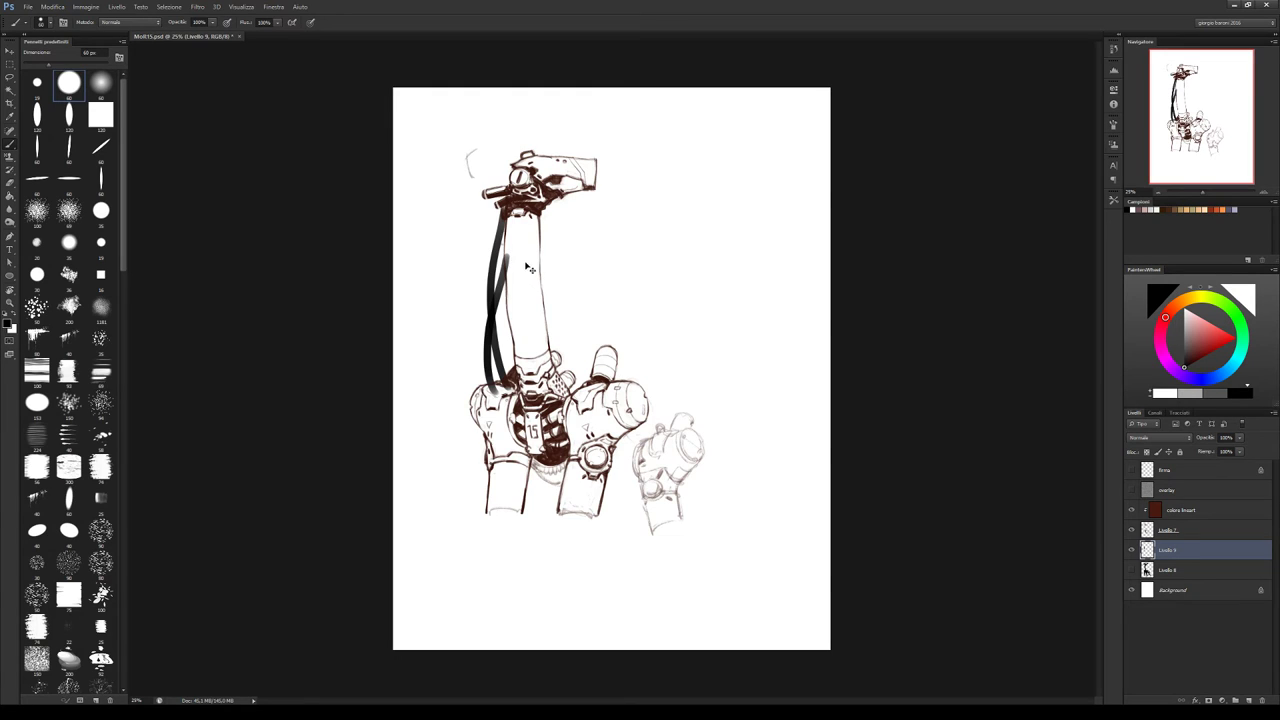
{"action": "key", "text": "ctrl+z"}
{"action": "key", "text": "bracketleft"}
{"action": "key", "text": "bracketleft"}
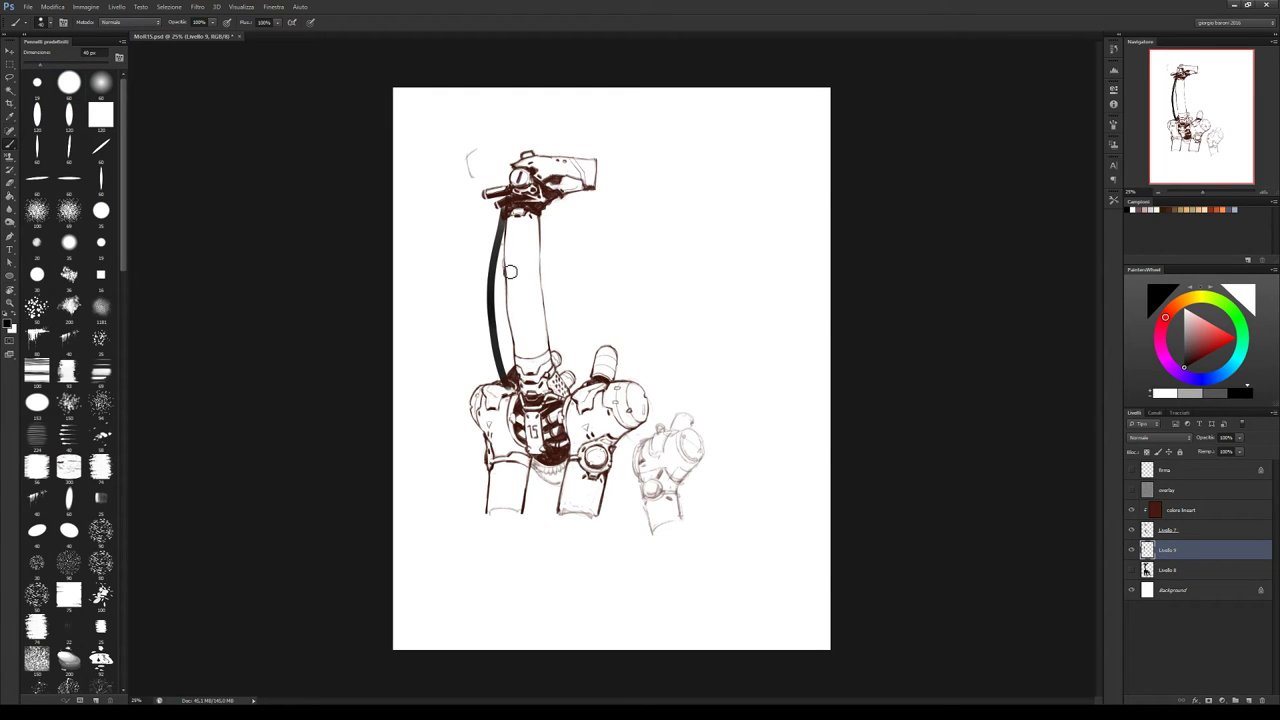
{"action": "left_click_drag", "start_coordinate": [509, 256], "coordinate": [497, 388]}
{"action": "key", "text": "ctrl+z"}
{"action": "left_click_drag", "start_coordinate": [510, 262], "coordinate": [494, 386]}
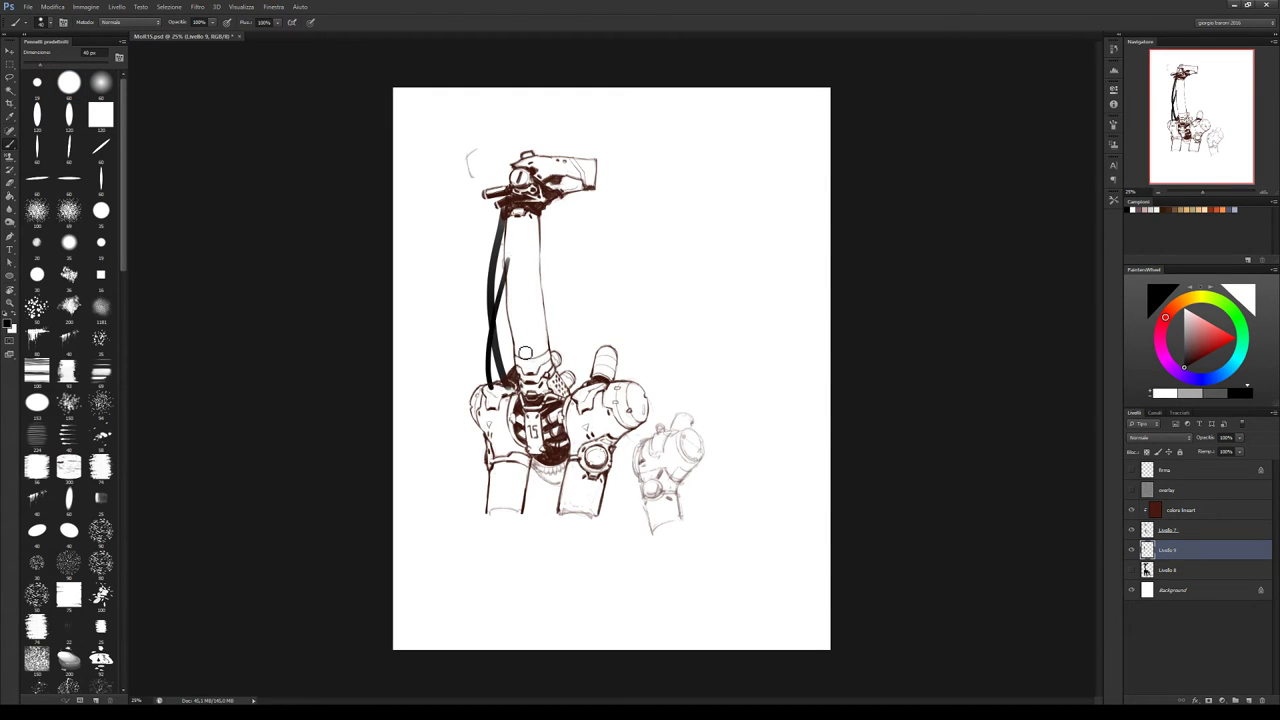
Duplicate the brown colora lineart fill and clip it to the cable layer so the cables turn brown
{"action": "key", "text": "e"}
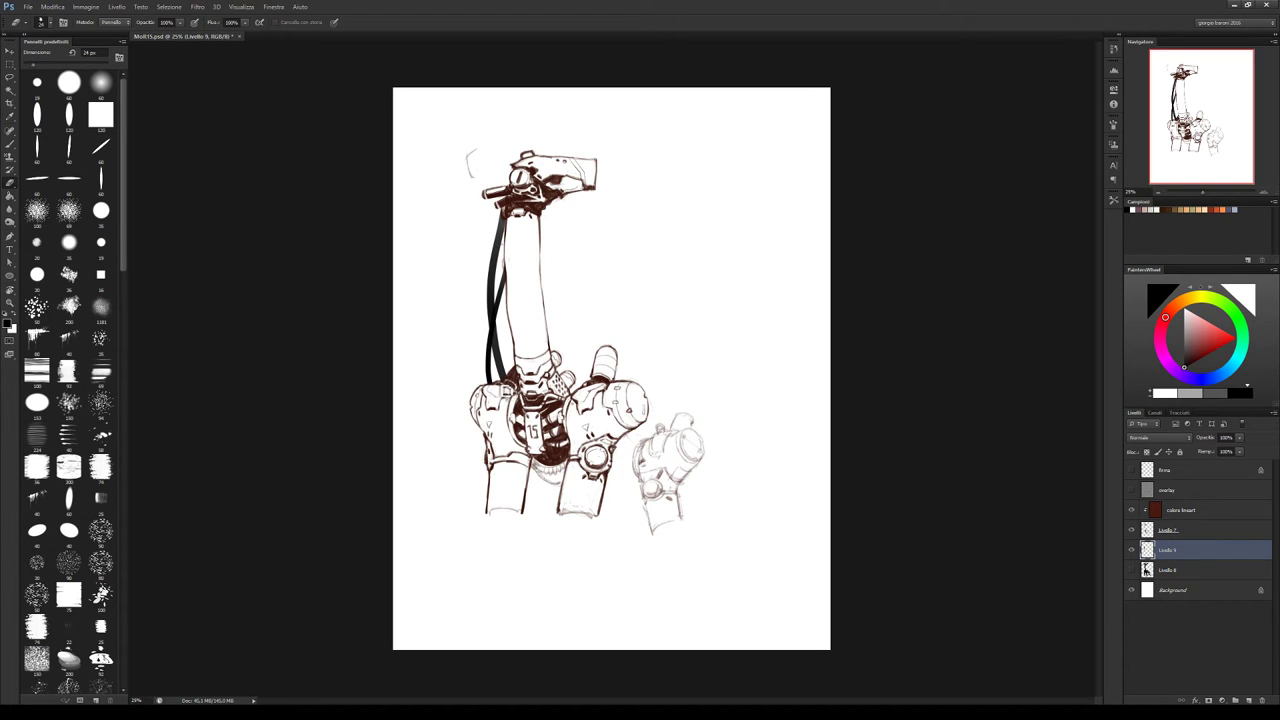
{"action": "left_click", "coordinate": [1131, 551]}
{"action": "left_click", "coordinate": [1131, 551]}
{"action": "left_click_drag", "start_coordinate": [1177, 511], "coordinate": [1180, 541]}
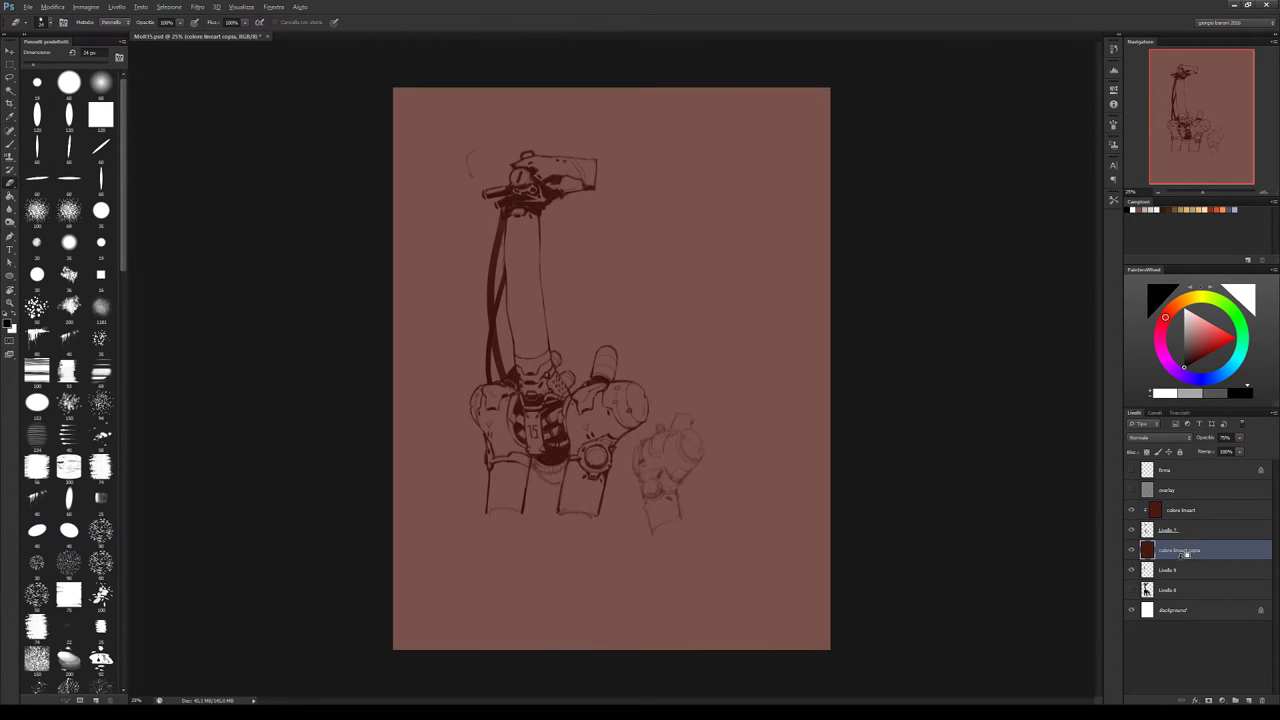
{"action": "key", "text": "ctrl+alt+g"}
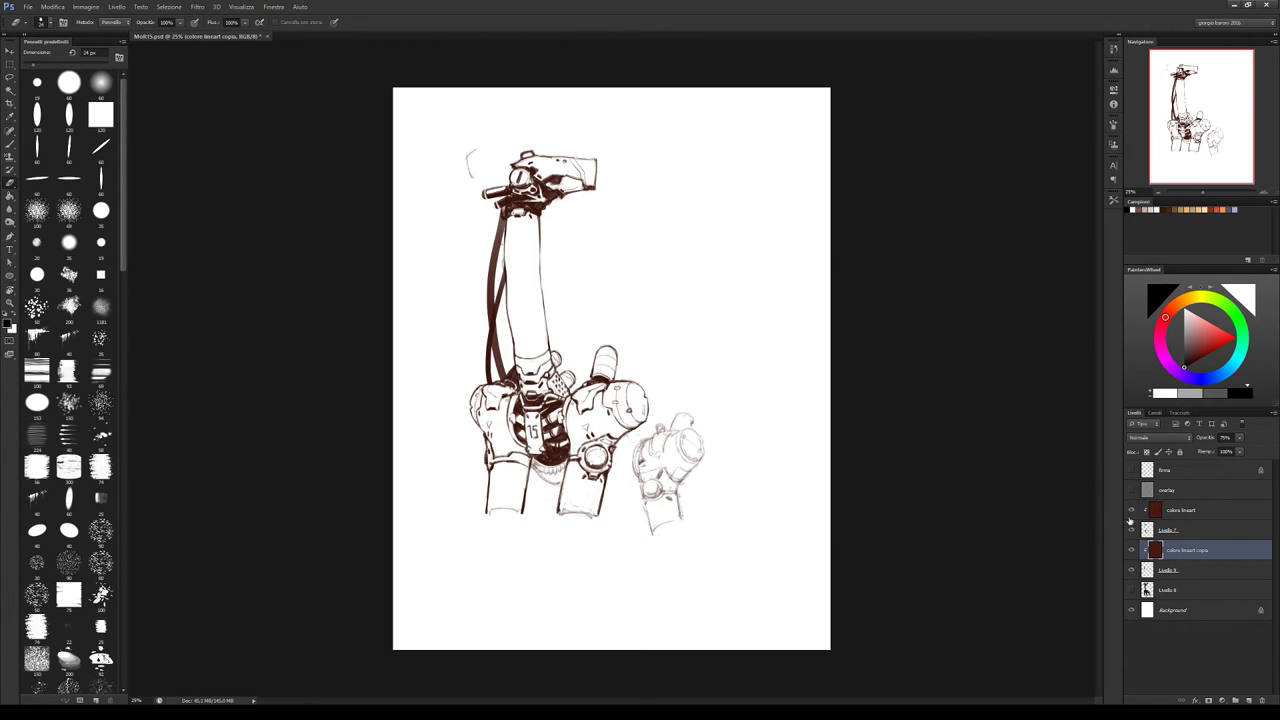
{"action": "left_click", "coordinate": [1152, 574]}
{"action": "key", "text": "b"}
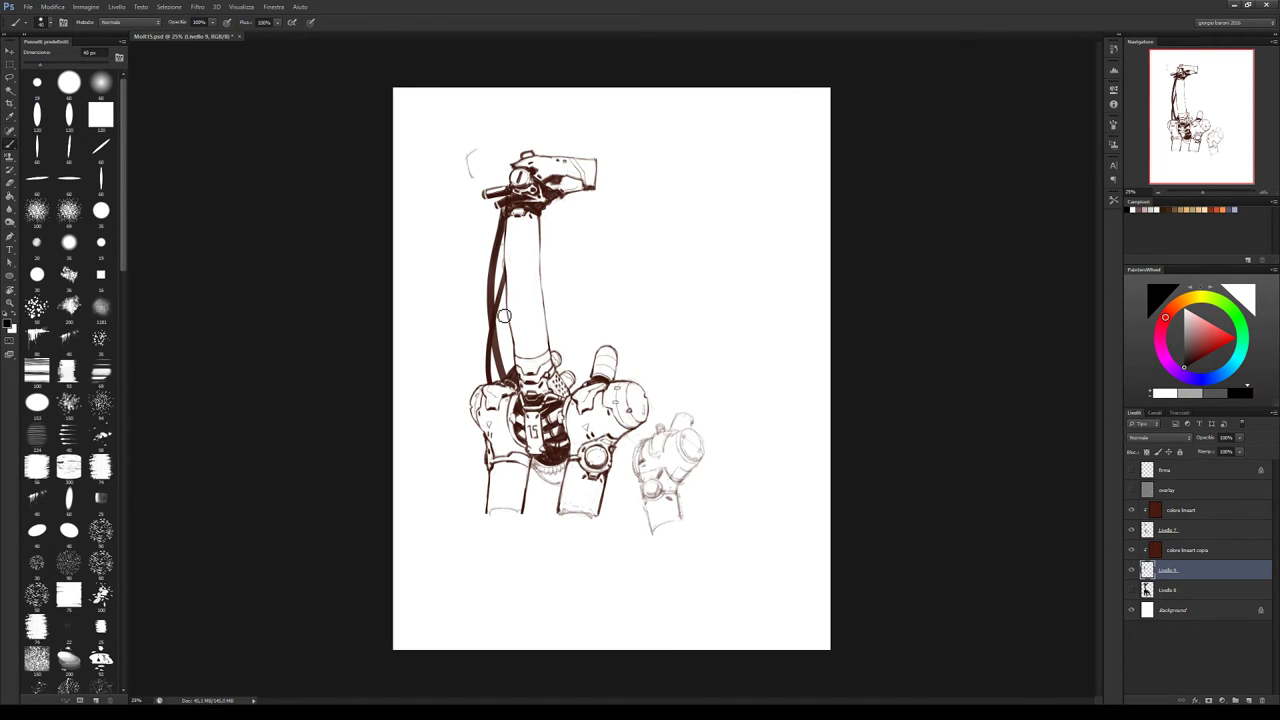
Erase touch-ups on the main line art layer with a 12 px eraser
{"action": "left_click", "coordinate": [1148, 532]}
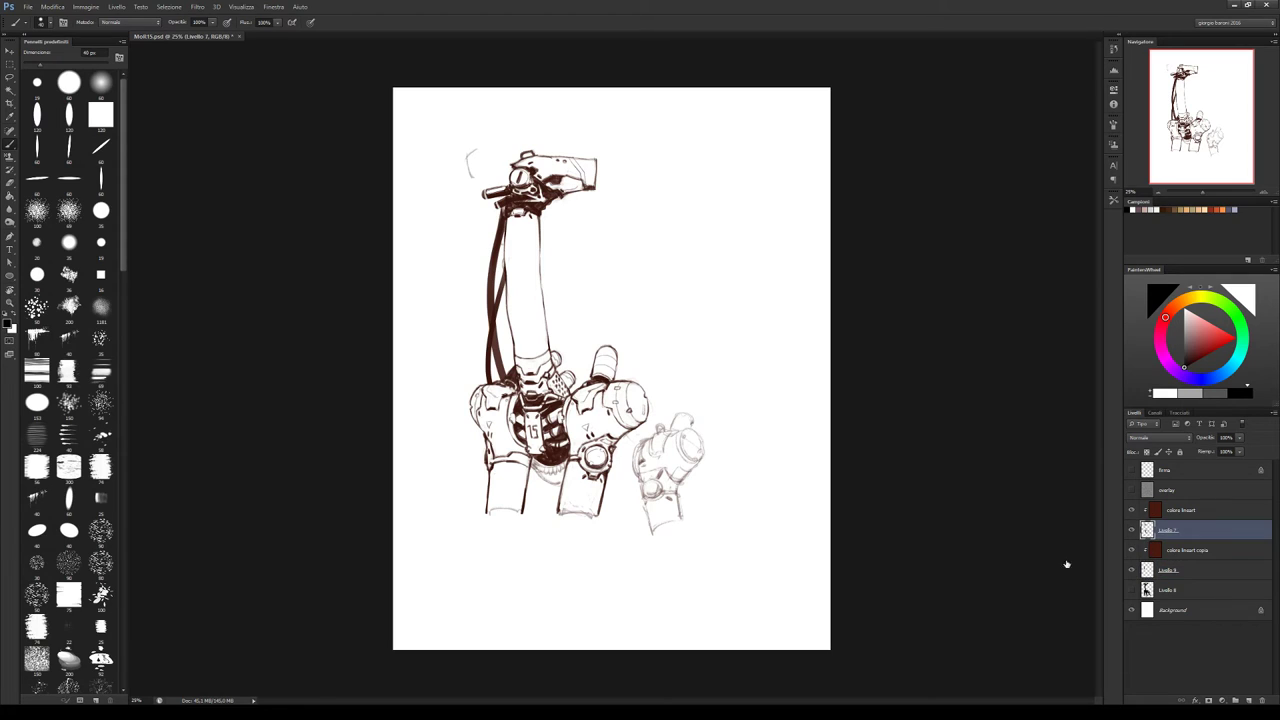
{"action": "key", "text": "e"}
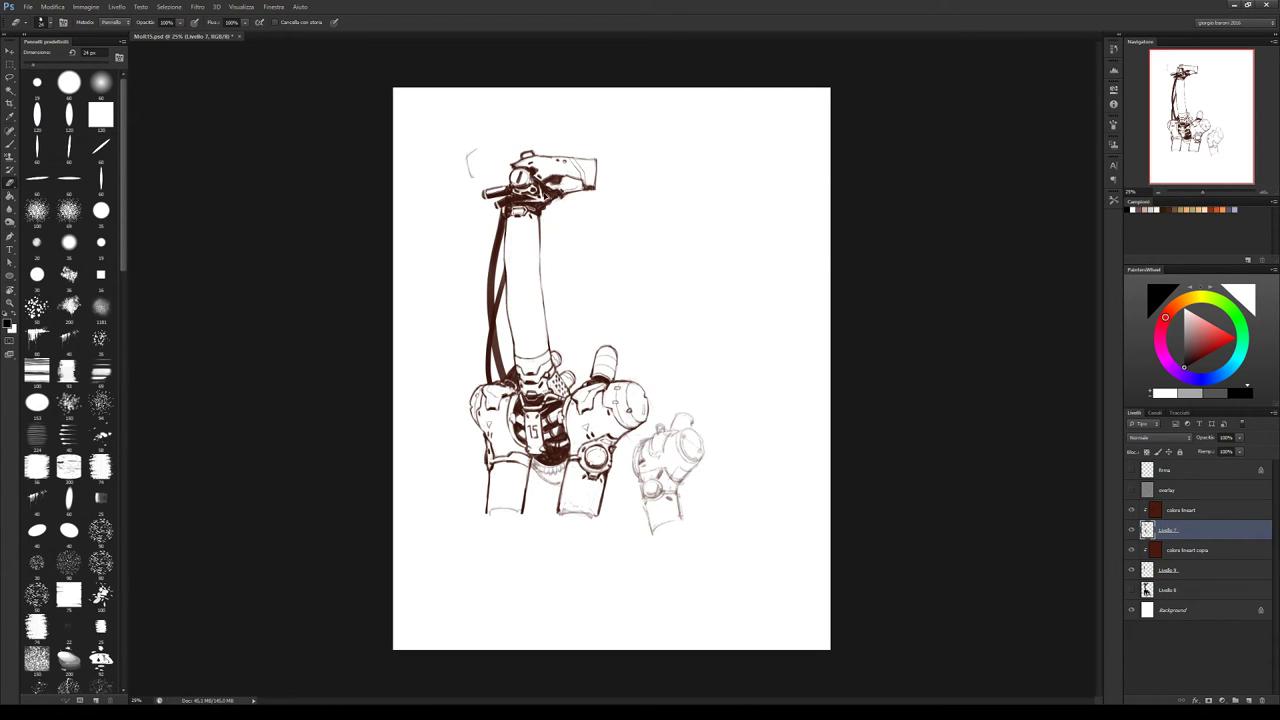
{"action": "key", "text": "bracketleft"}
{"action": "key", "text": "b"}
Flip the canvas horizontally, then erase with a 70 px brush preset
{"action": "key", "text": "ctrl+shift+h"}
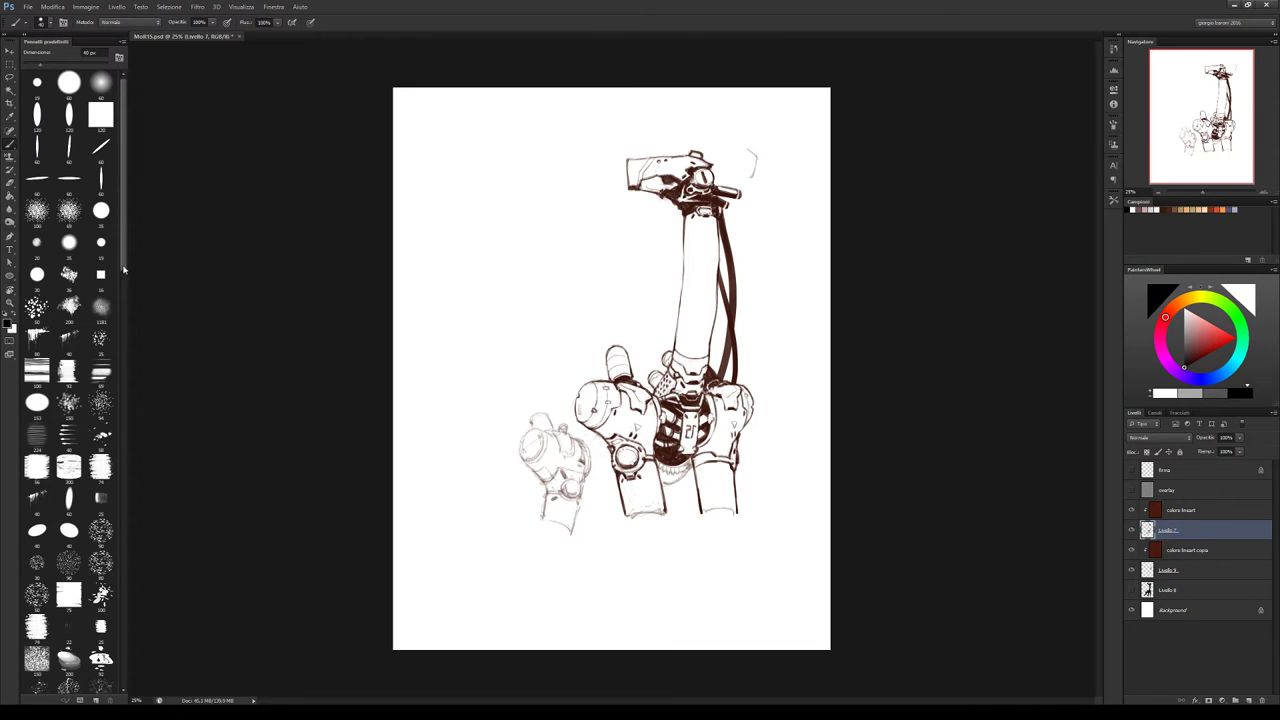
{"action": "scroll", "coordinate": [124, 270], "scroll_direction": "down", "scroll_amount": 5}
{"action": "left_click", "coordinate": [100, 523]}
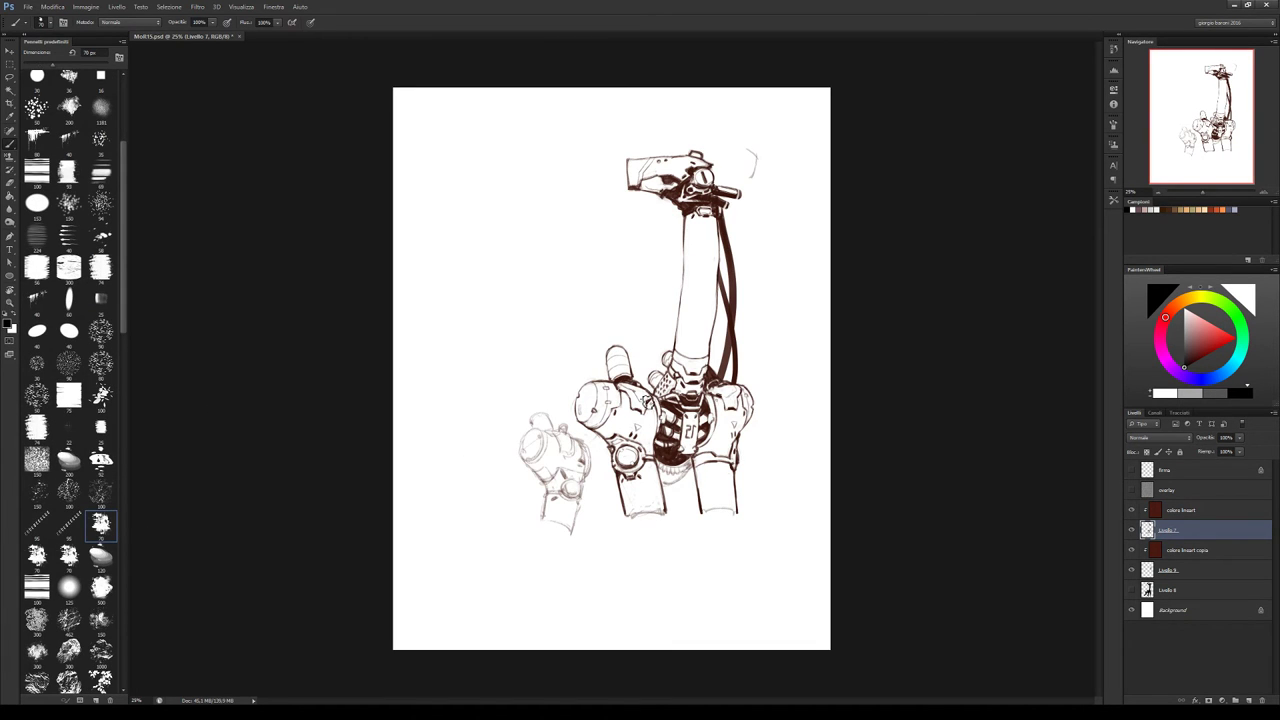
{"action": "key", "text": "e"}
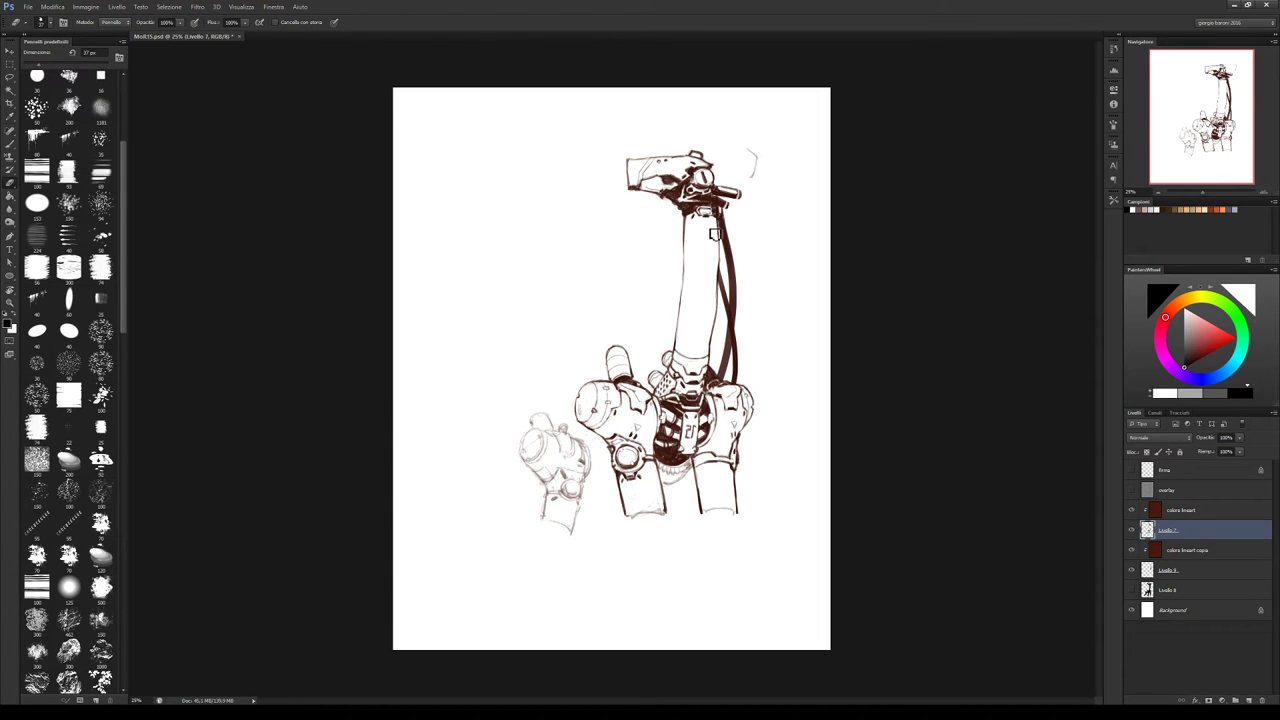
Show the grey base-colour silhouette layer beneath the lines, toggling it once to compare
{"action": "left_click", "coordinate": [1132, 590]}
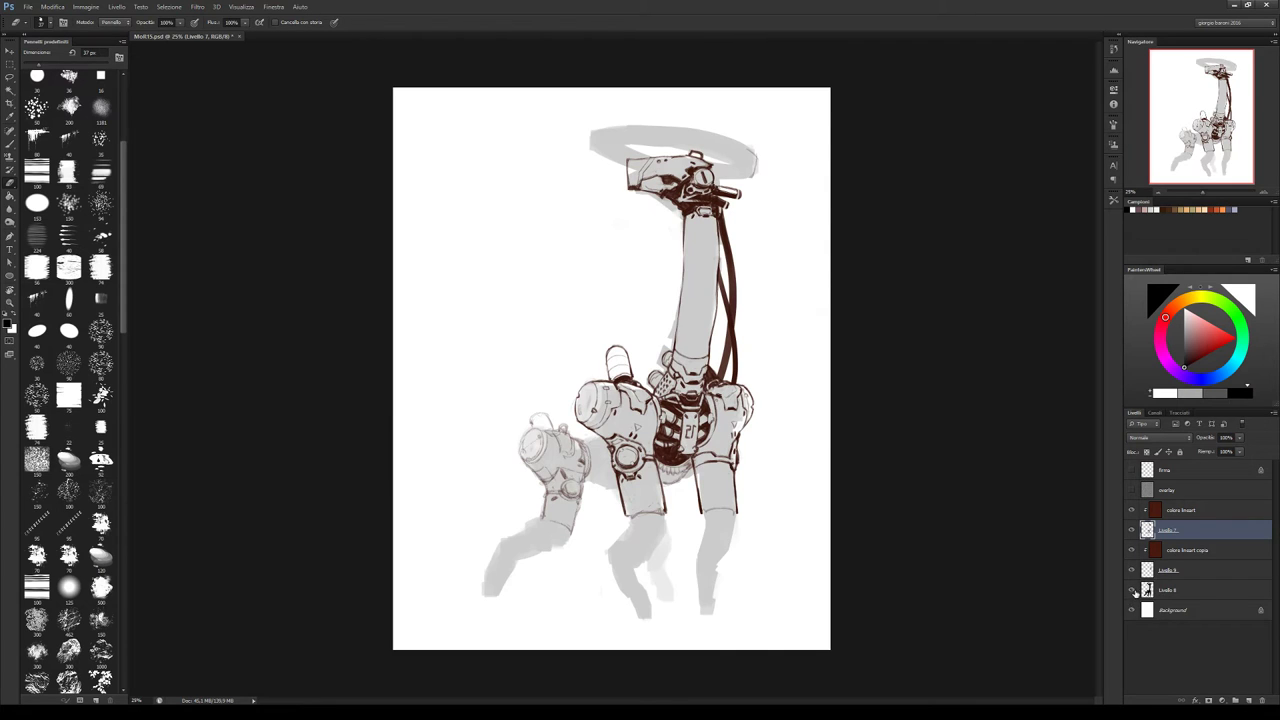
{"action": "left_click", "coordinate": [1132, 590]}
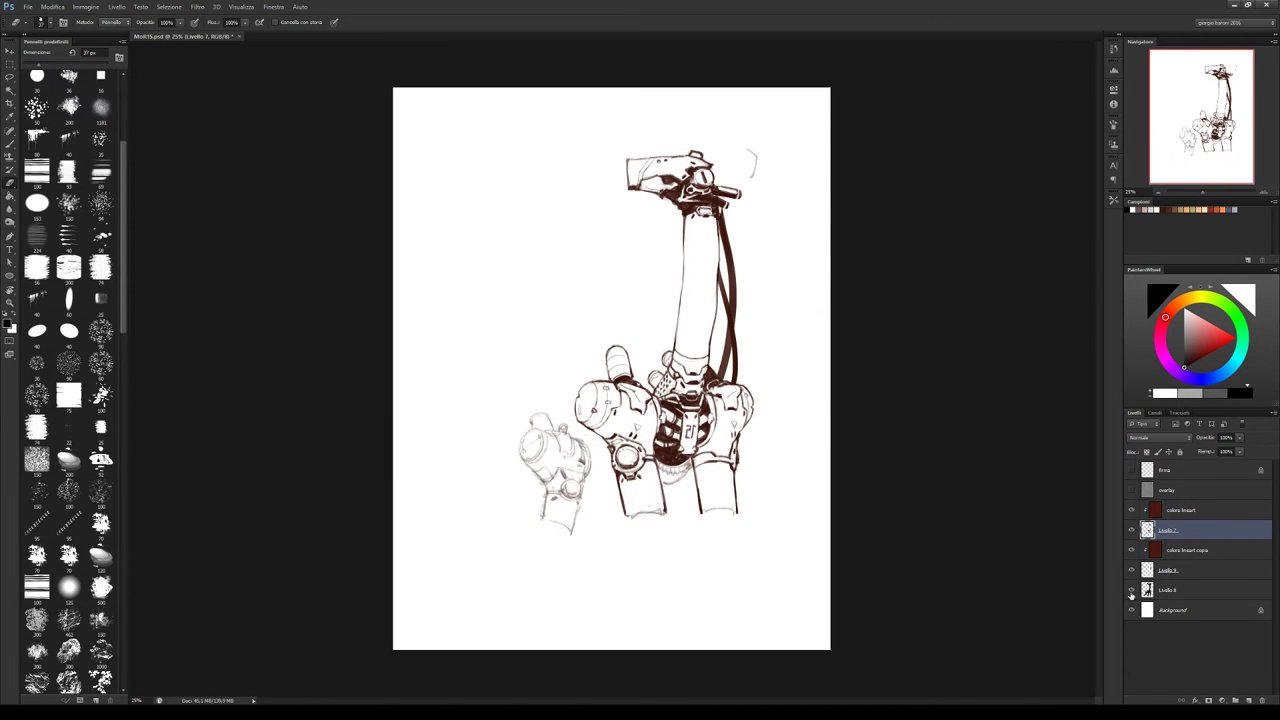
{"action": "left_click", "coordinate": [1132, 590]}
{"action": "key", "text": "alt+bracketright"}
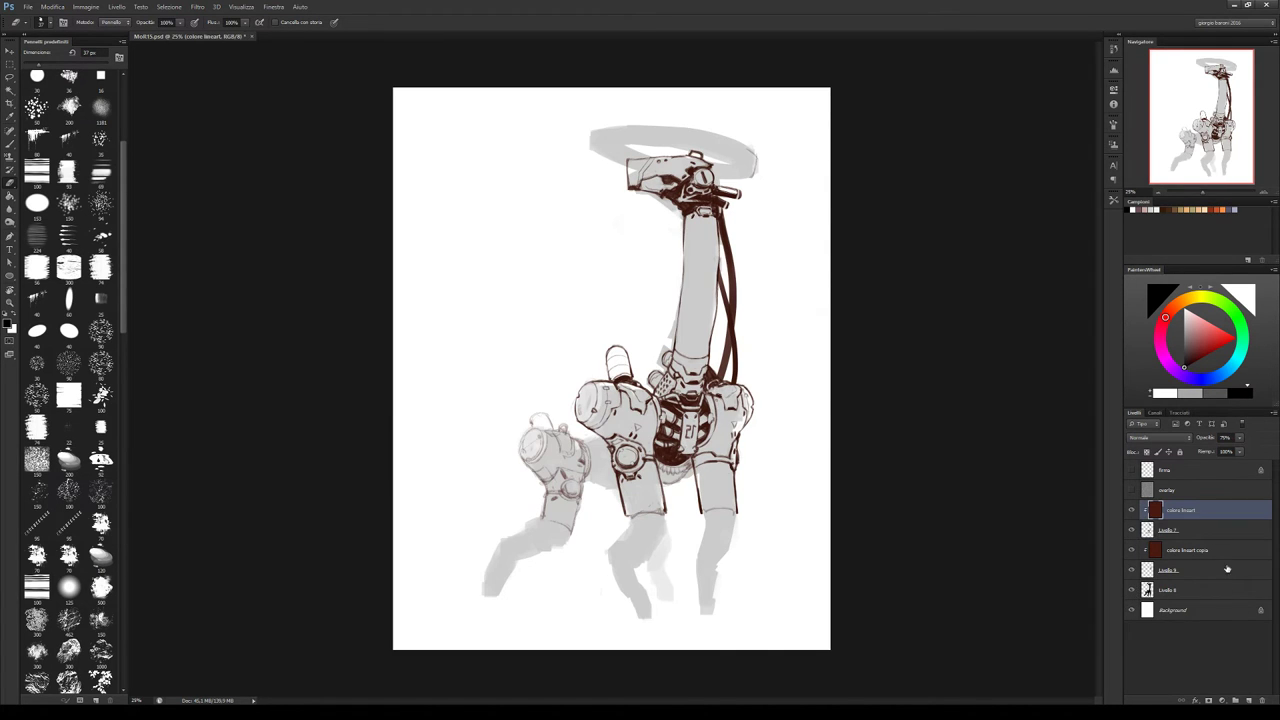
On a new layer, draw a circle path around the arm's top and squash it into a flat, slightly tilted ellipse
{"action": "left_click", "coordinate": [1250, 700]}
{"action": "key", "text": "p"}
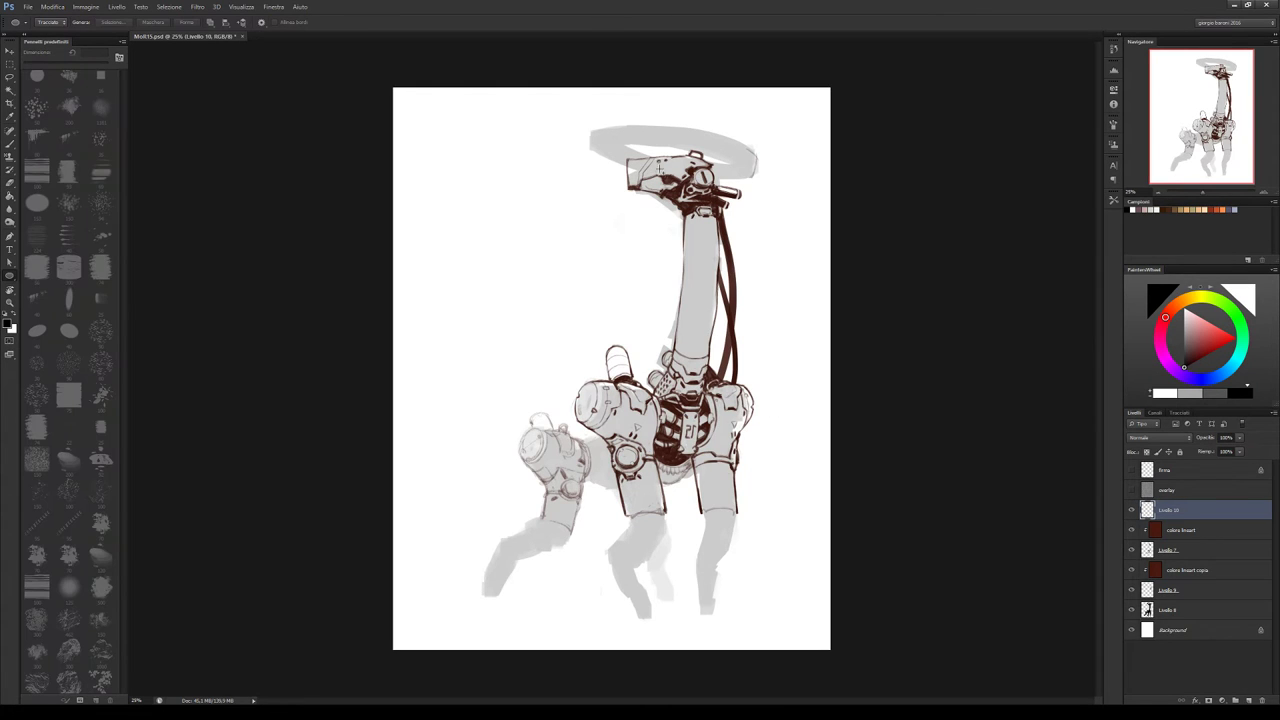
{"action": "left_click_drag", "start_coordinate": [664, 153], "coordinate": [776, 250]}
{"action": "key", "text": "a"}
{"action": "left_click_drag", "start_coordinate": [575, 56], "coordinate": [793, 239]}
{"action": "key", "text": "ctrl+t"}
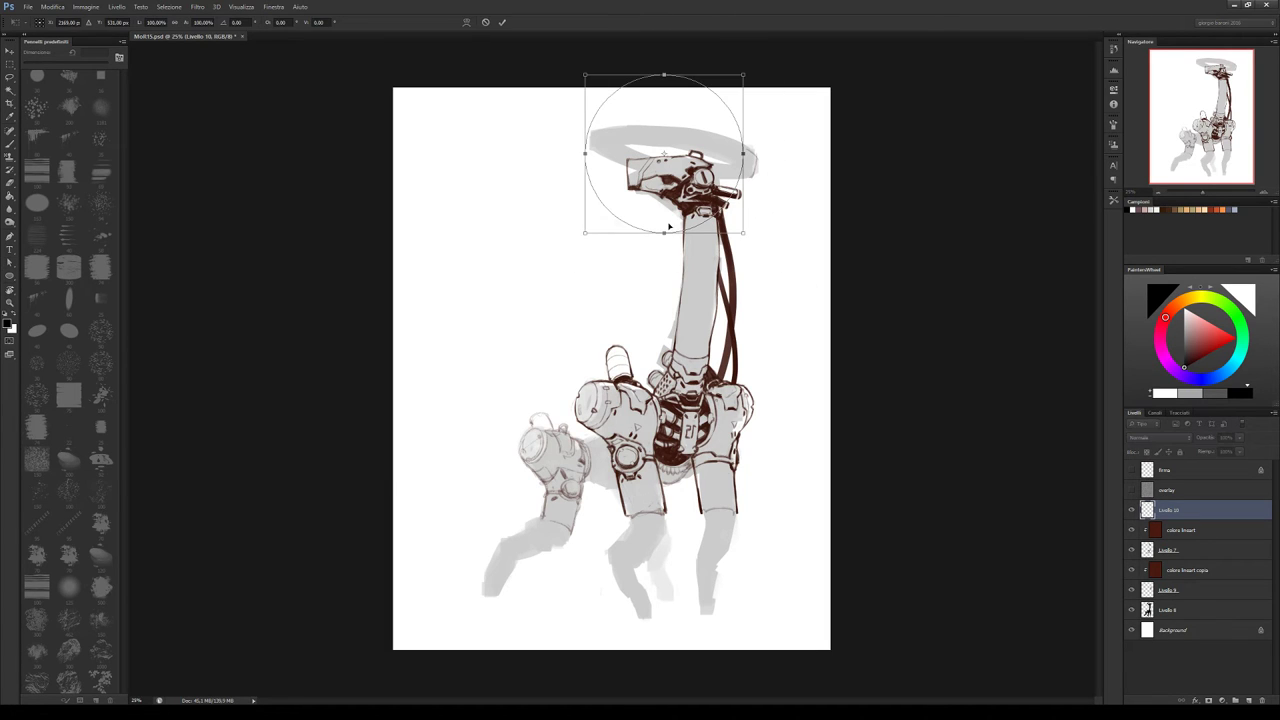
{"action": "left_click_drag", "start_coordinate": [664, 233], "coordinate": [683, 135]}
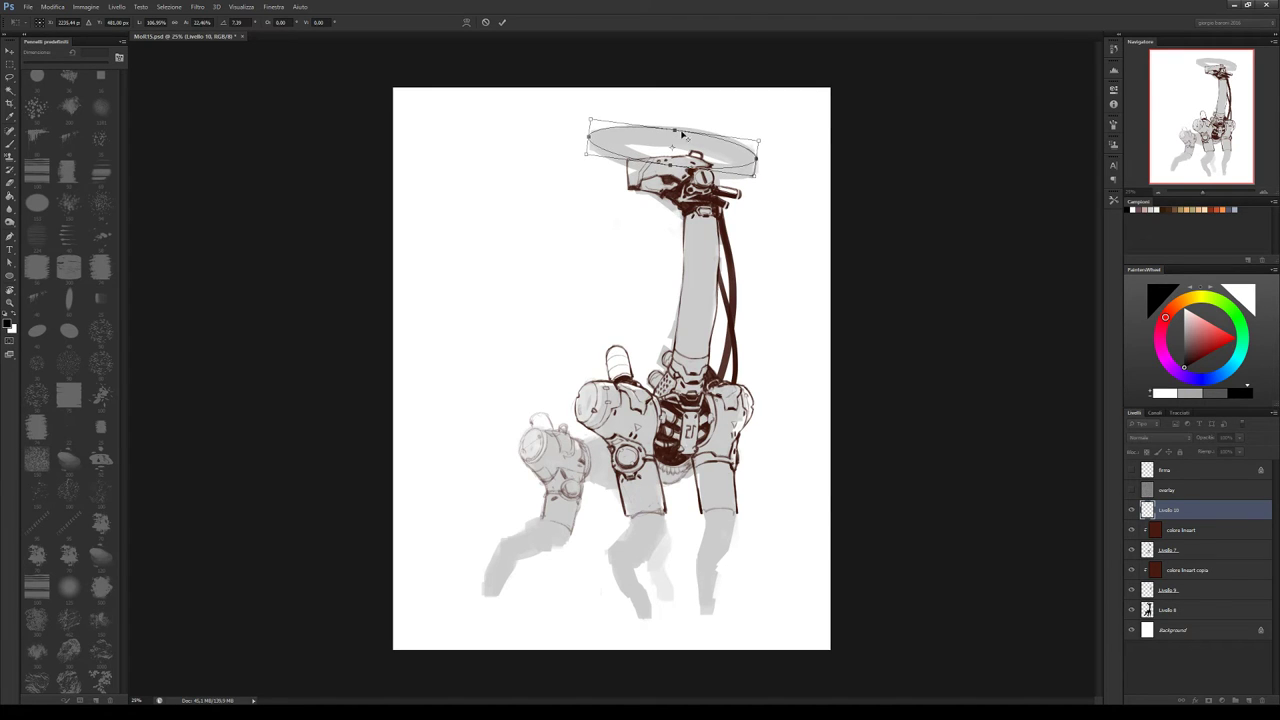
{"action": "left_click_drag", "start_coordinate": [782, 149], "coordinate": [782, 152]}
{"action": "key", "text": "Up"}
{"action": "key", "text": "Up"}
{"action": "key", "text": "Up"}
{"action": "key", "text": "Up"}
{"action": "key", "text": "Up"}
{"action": "key", "text": "Up"}
{"action": "key", "text": "Up"}
{"action": "key", "text": "Up"}
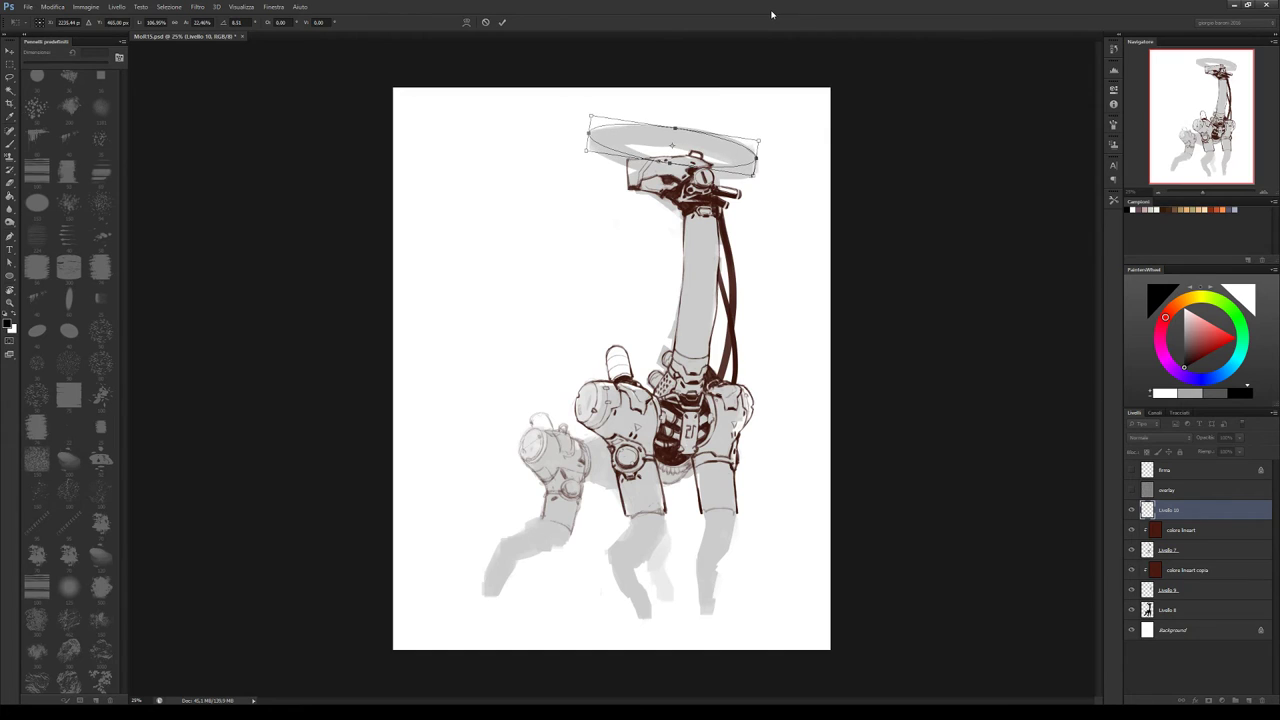
{"action": "key", "text": "Return"}
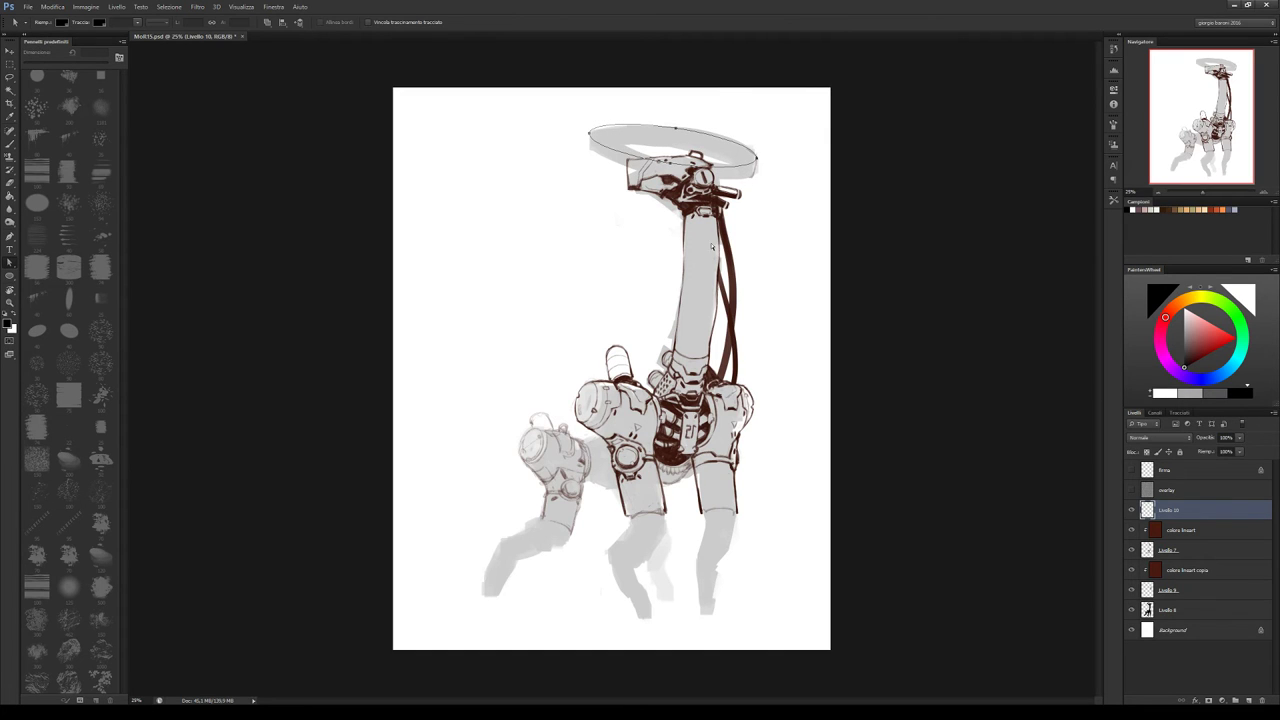
Stroke the ellipse path with a 25 px brush in the sampled dark line colour, then delete the path
{"action": "key", "text": "b"}
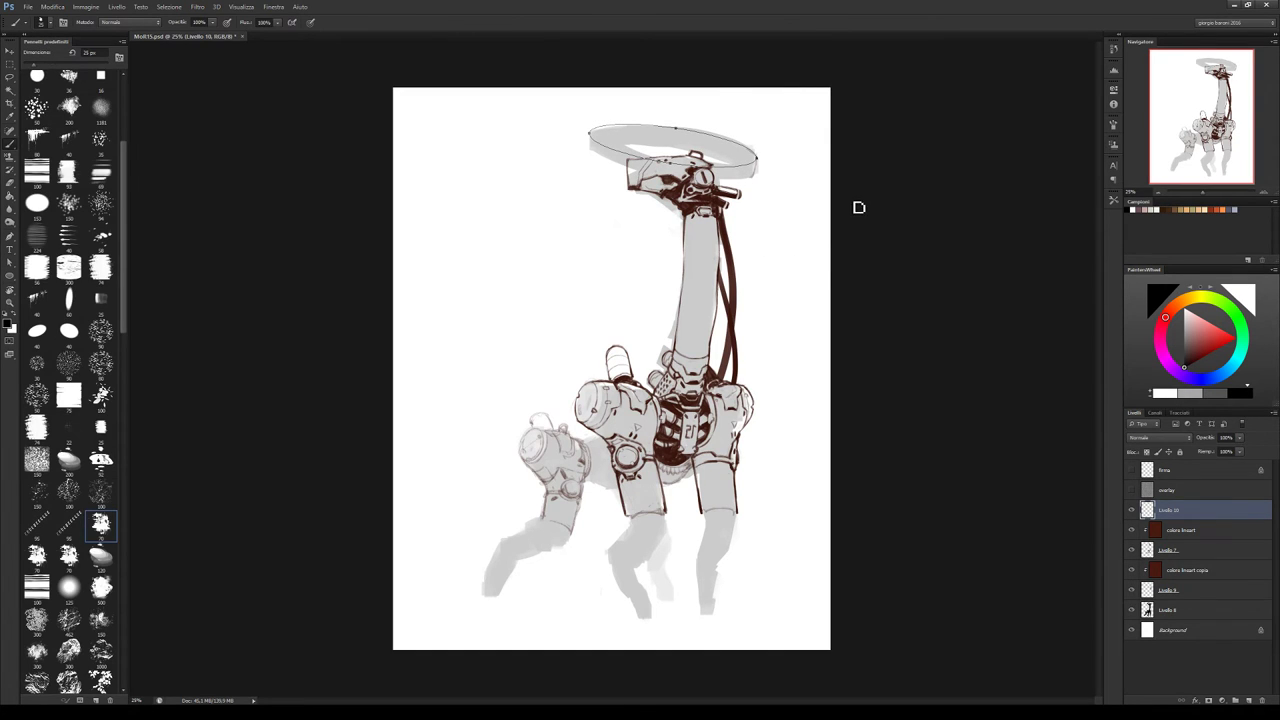
{"action": "key", "text": "bracketleft"}
{"action": "key", "text": "bracketleft"}
{"action": "key", "text": "bracketleft"}
{"action": "key", "text": "bracketleft"}
{"action": "key", "text": "bracketleft"}
{"action": "left_click", "coordinate": [1180, 412]}
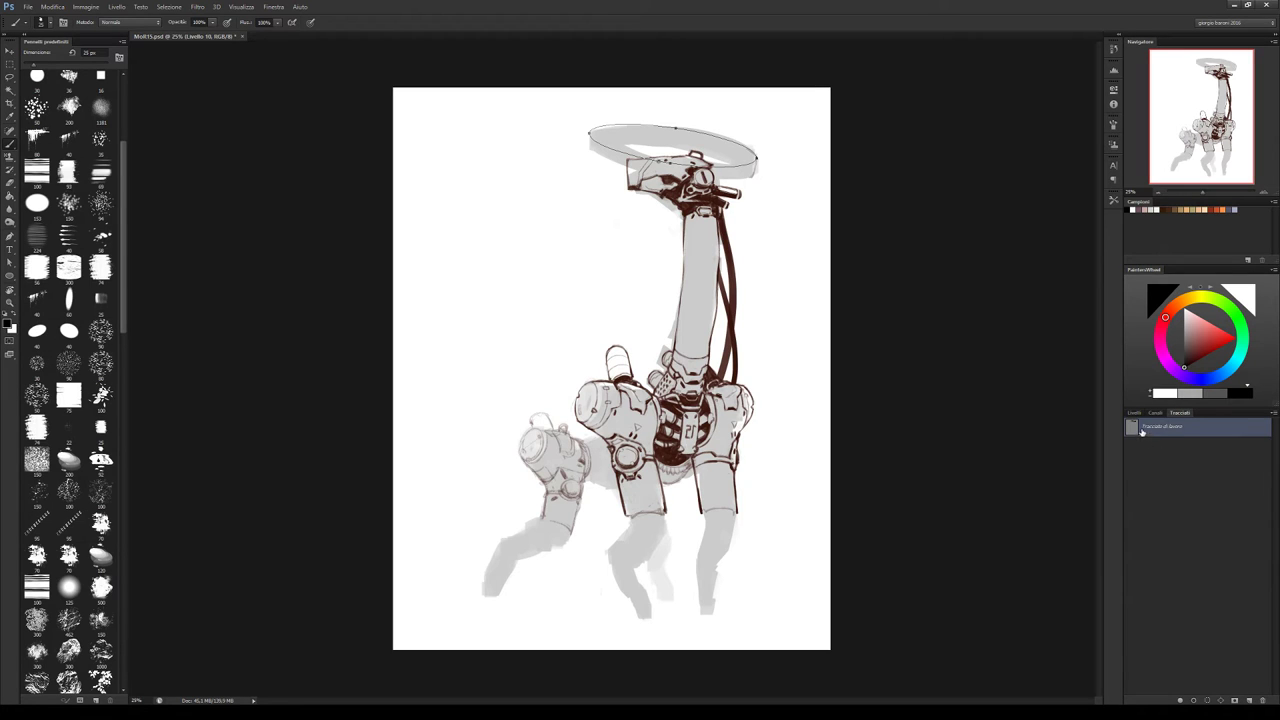
{"action": "key", "text": "i"}
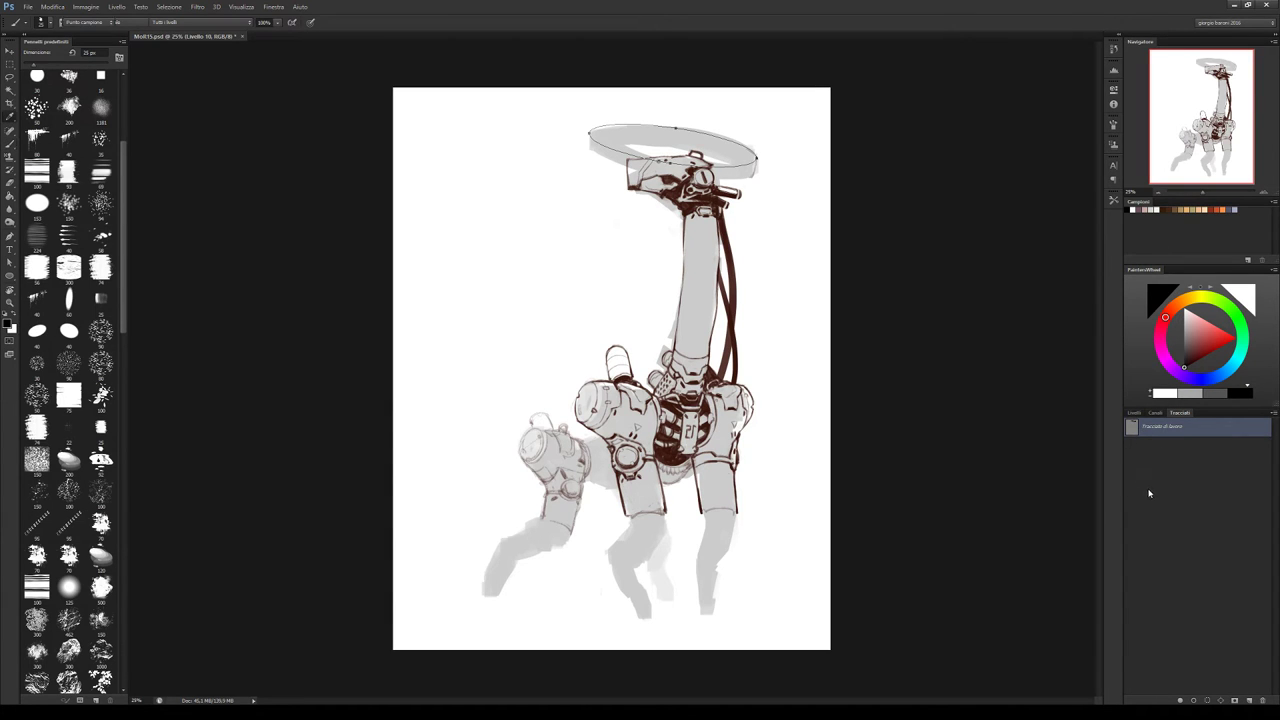
{"action": "key", "text": "b"}
{"action": "key", "text": "Return"}
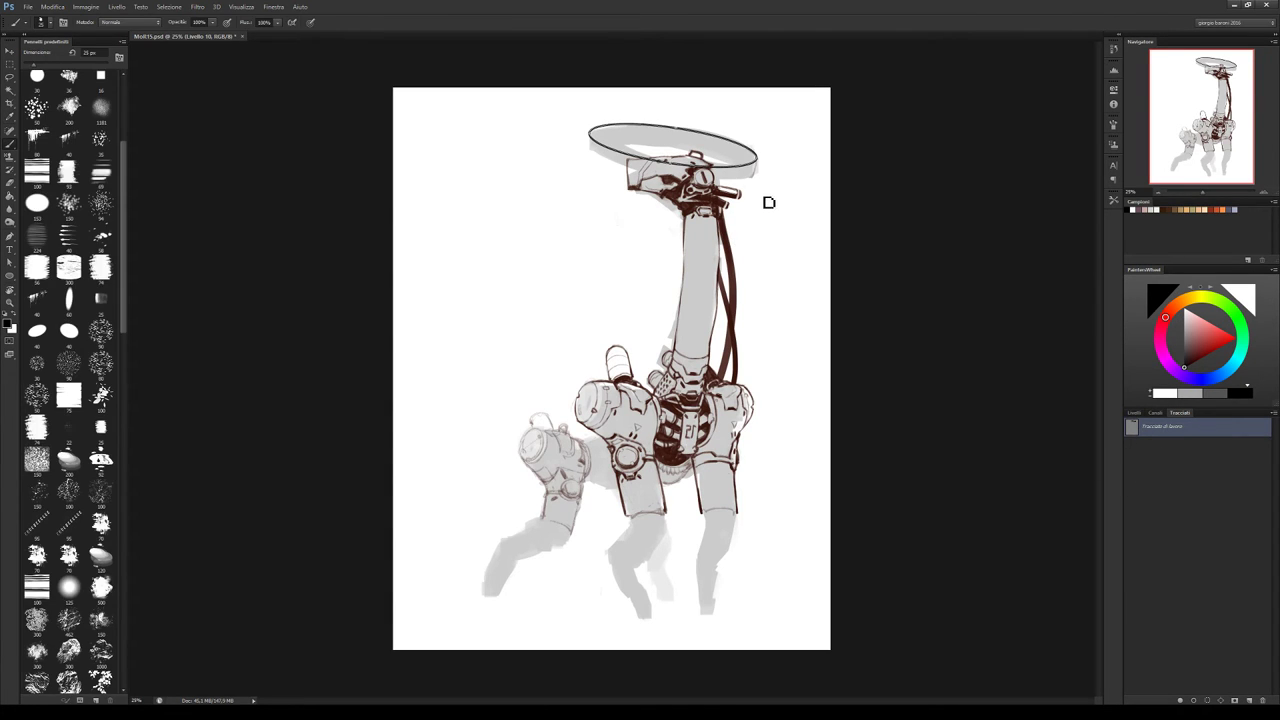
{"action": "key", "text": "a"}
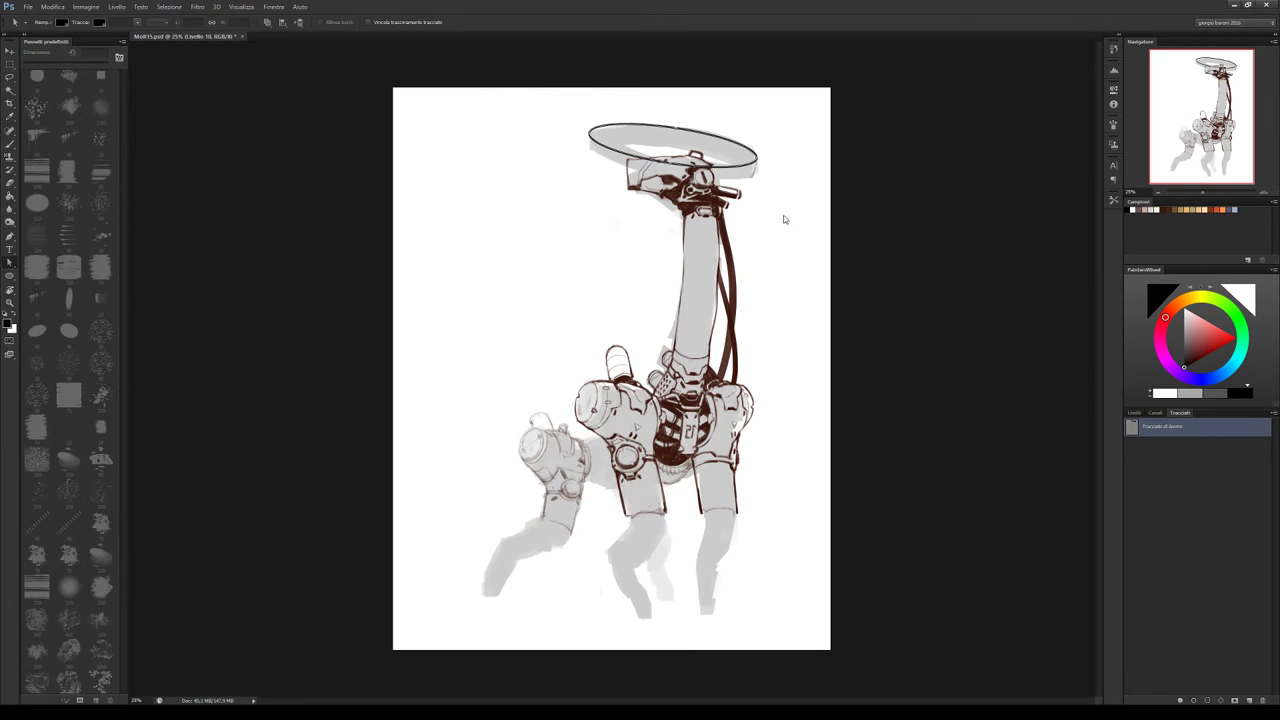
{"action": "key", "text": "Delete"}
{"action": "key", "text": "F7"}
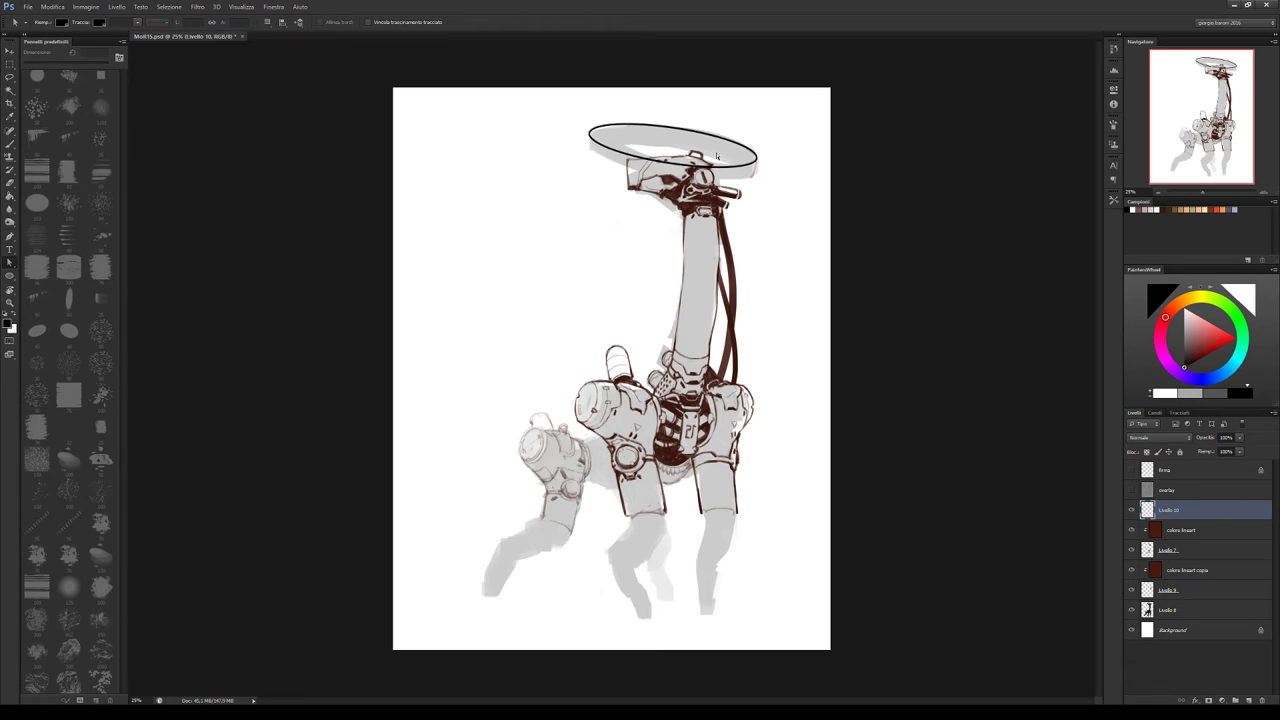
{"action": "key", "text": "b"}
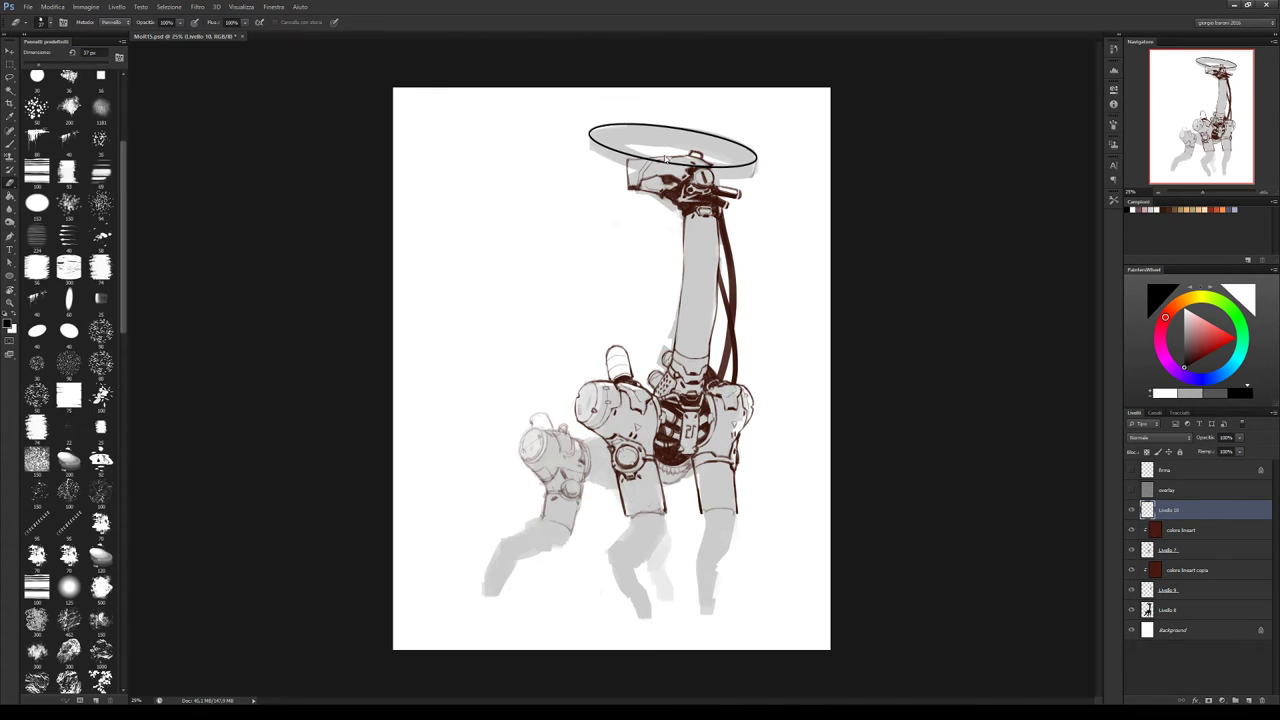
Hide the Livello 7 line art and Alt-drag a copy of the ring, nudging it right
{"action": "left_click", "coordinate": [1132, 549]}
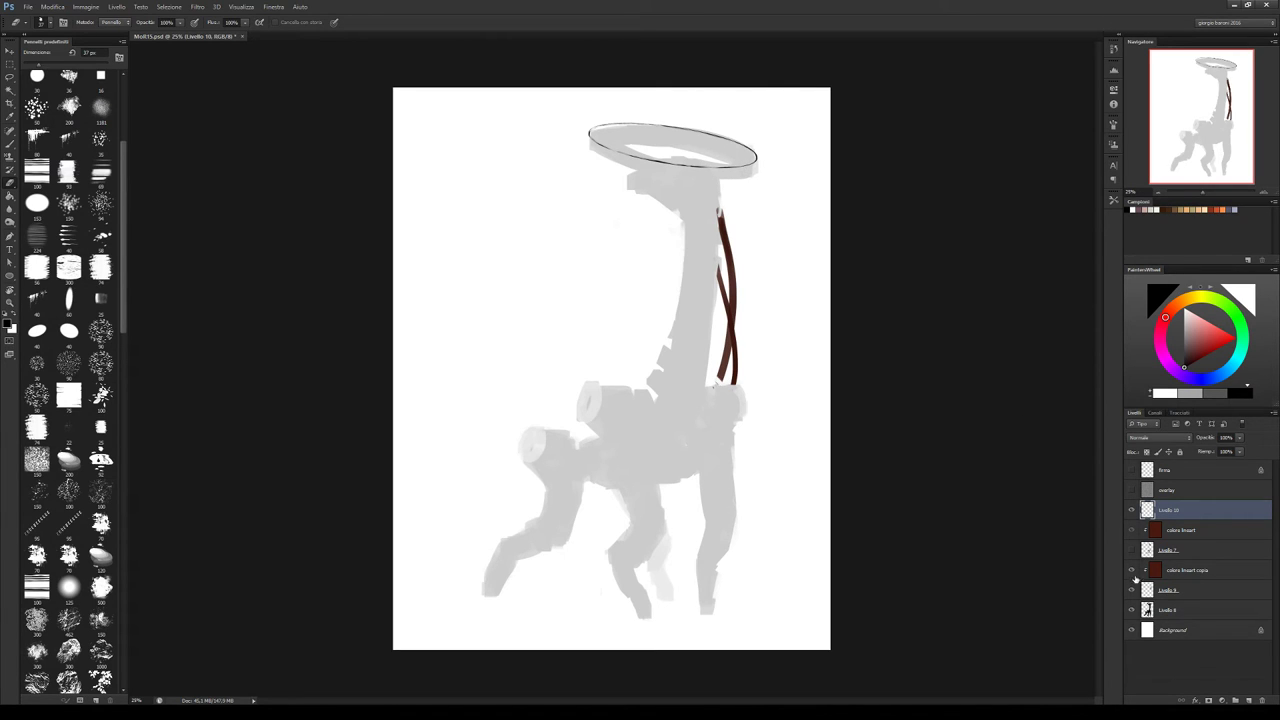
{"action": "left_click", "coordinate": [1132, 611]}
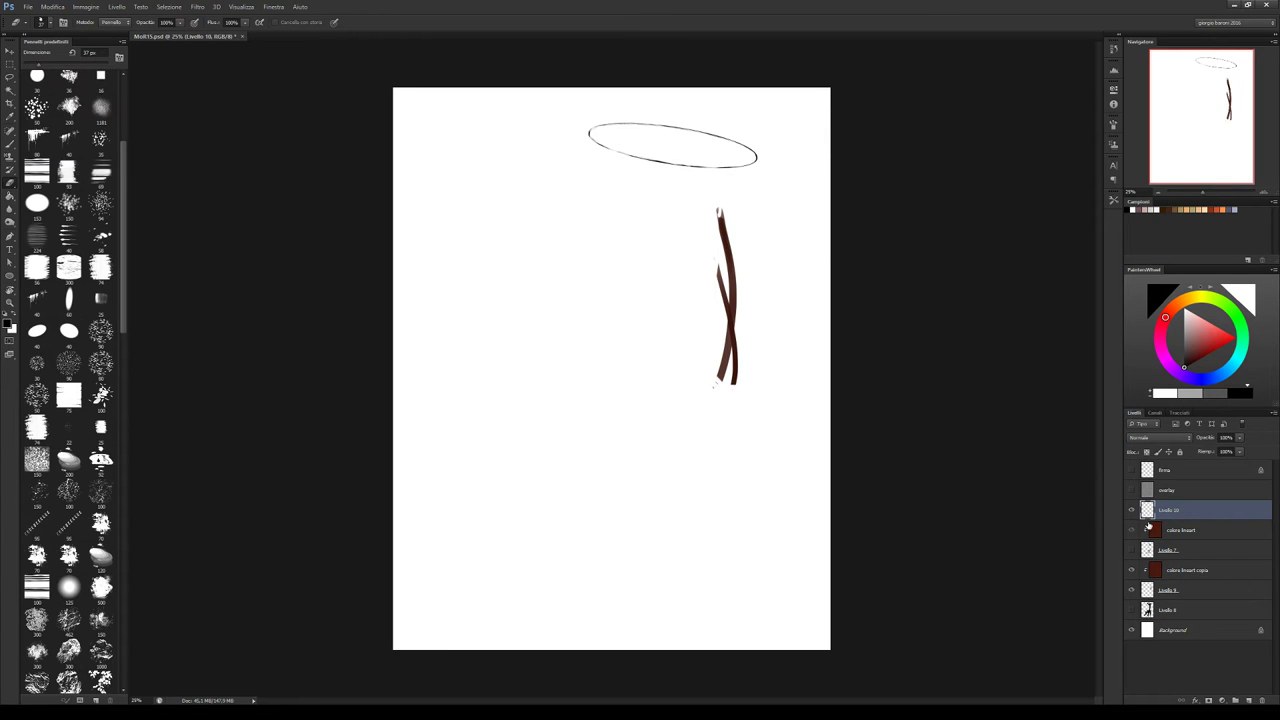
{"action": "left_click", "coordinate": [1131, 610]}
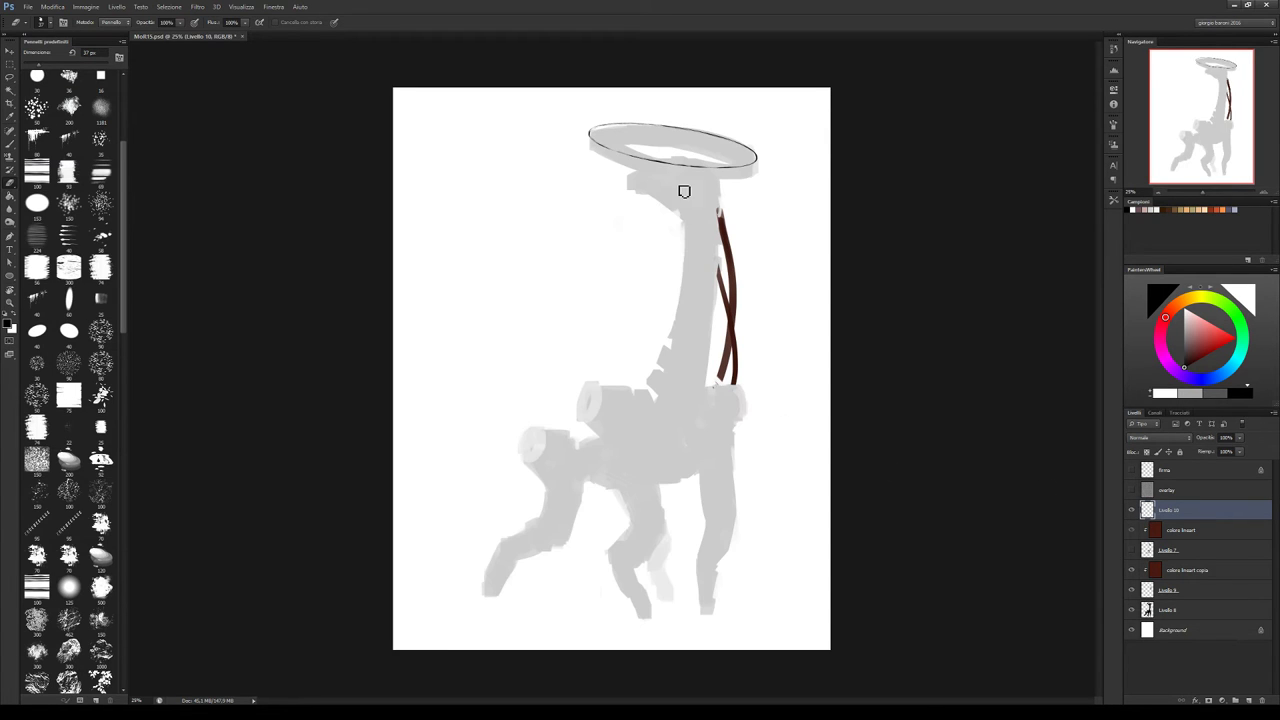
{"action": "key", "text": "v"}
{"action": "mouse_move", "coordinate": [724, 160]}
{"action": "left_mouse_down"}
{"action": "mouse_move", "coordinate": [719, 173]}
{"action": "mouse_move", "coordinate": [723, 143]}
{"action": "left_mouse_up"}
{"action": "key", "text": "Right"}
{"action": "key", "text": "Right"}
{"action": "key", "text": "Right"}
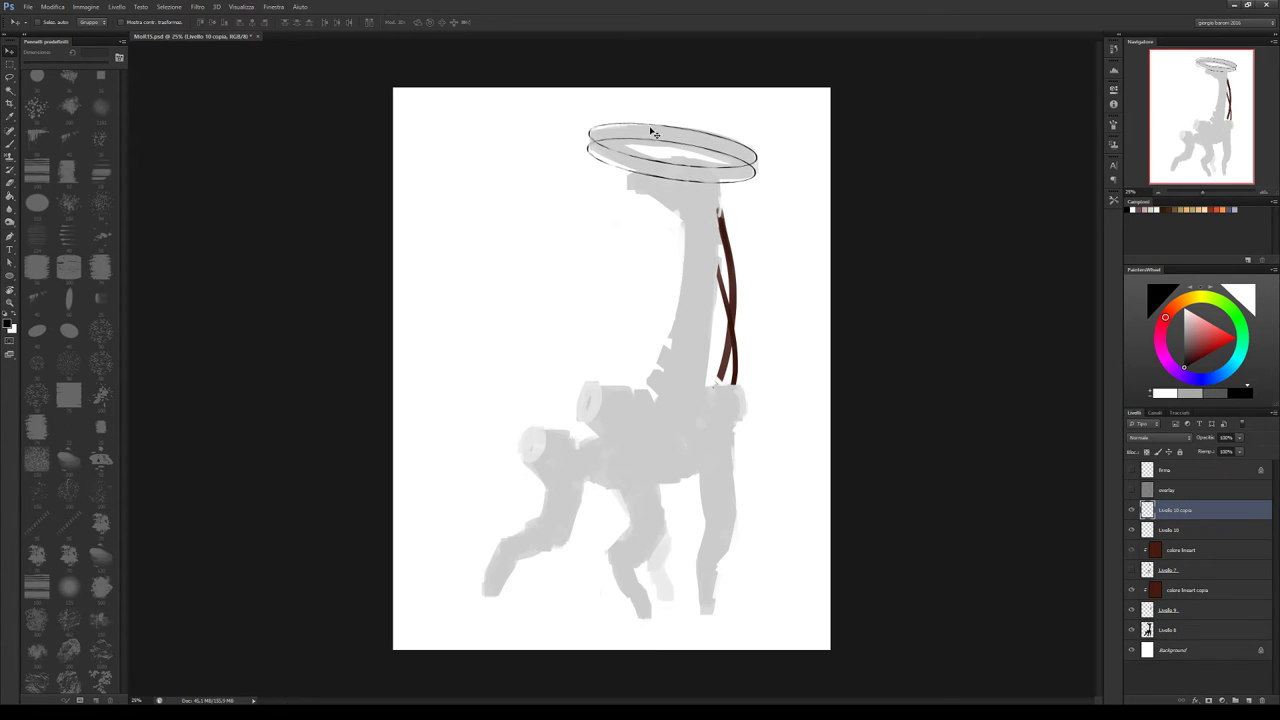
Try grey paint along the ring's inner band, undo it, and select the original ring layer
{"action": "key", "text": "b"}
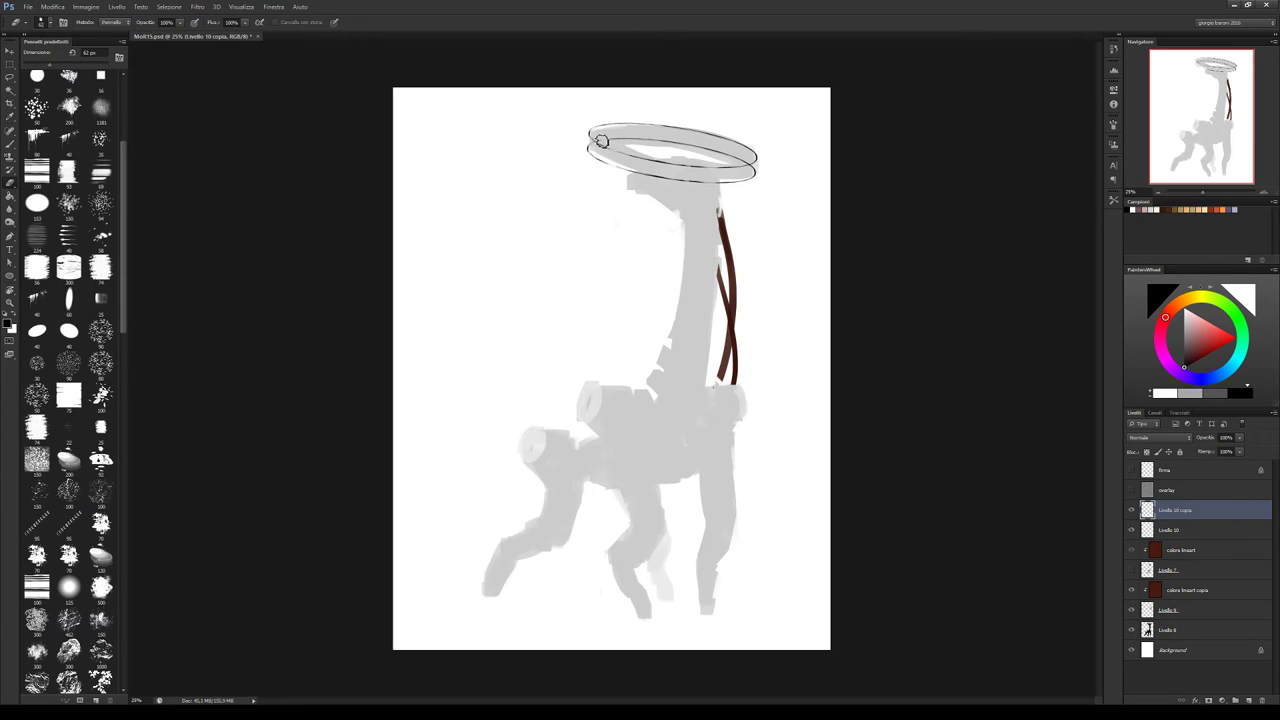
{"action": "left_click_drag", "start_coordinate": [594, 145], "coordinate": [747, 161]}
{"action": "key", "text": "ctrl+z"}
{"action": "key", "text": "ctrl+z"}
{"action": "key", "text": "ctrl+z"}
{"action": "left_click", "coordinate": [1172, 529]}
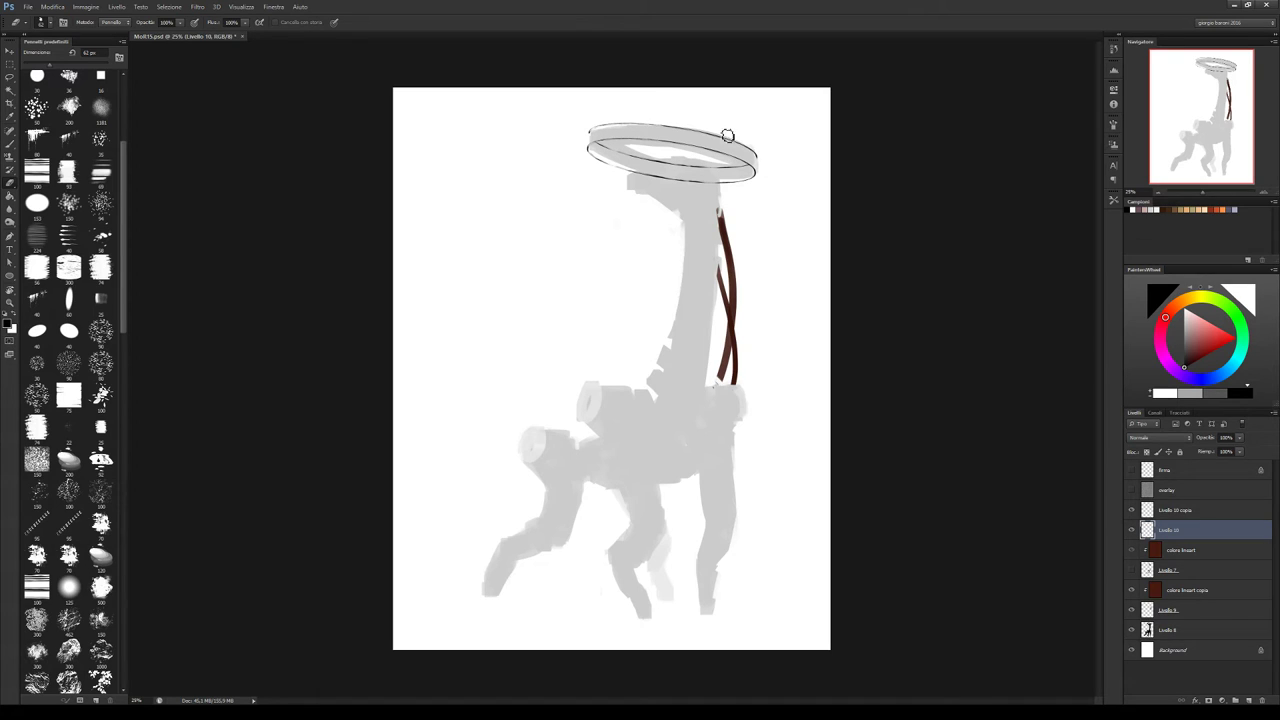
Merge Livello 10 copia and Livello 10 into a single ring layer
{"action": "left_click", "coordinate": [1202, 512], "text": "shift"}
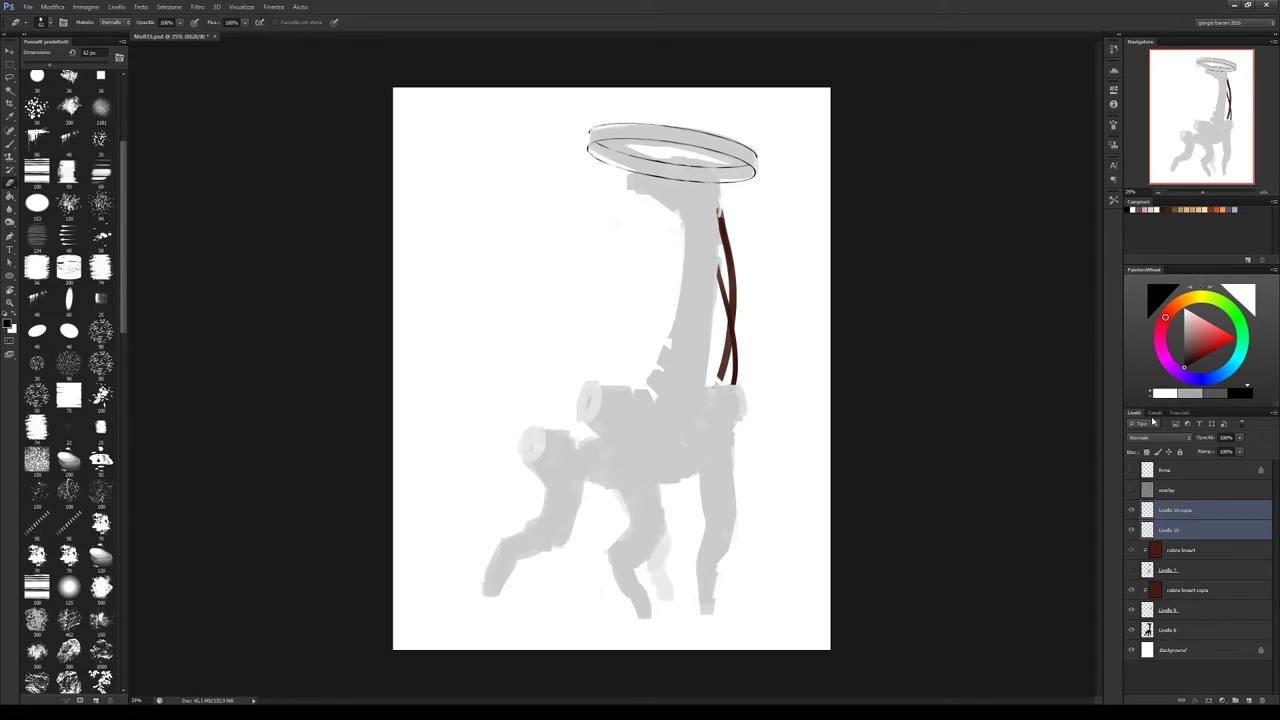
{"action": "key", "text": "ctrl+e"}
{"action": "key", "text": "b"}
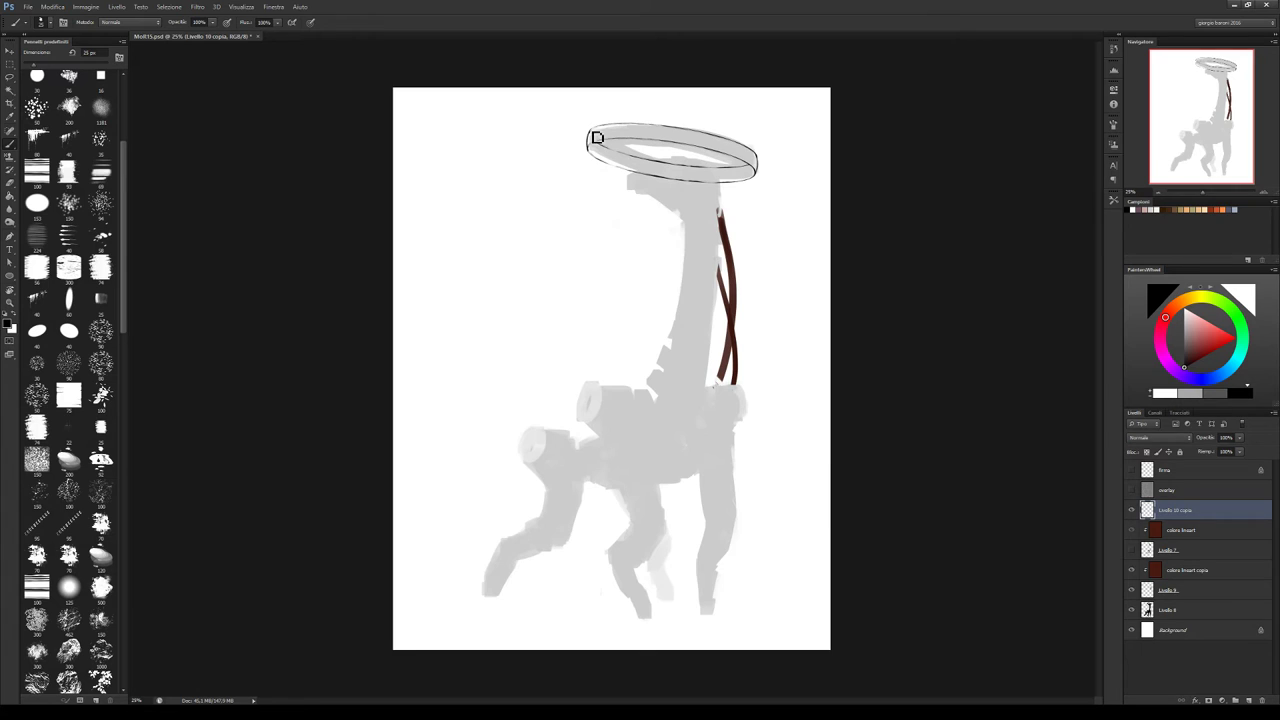
Show Livello 7, shift the ring slightly up-left, and hide colore lineart so lines appear black
{"action": "left_click", "coordinate": [1132, 550]}
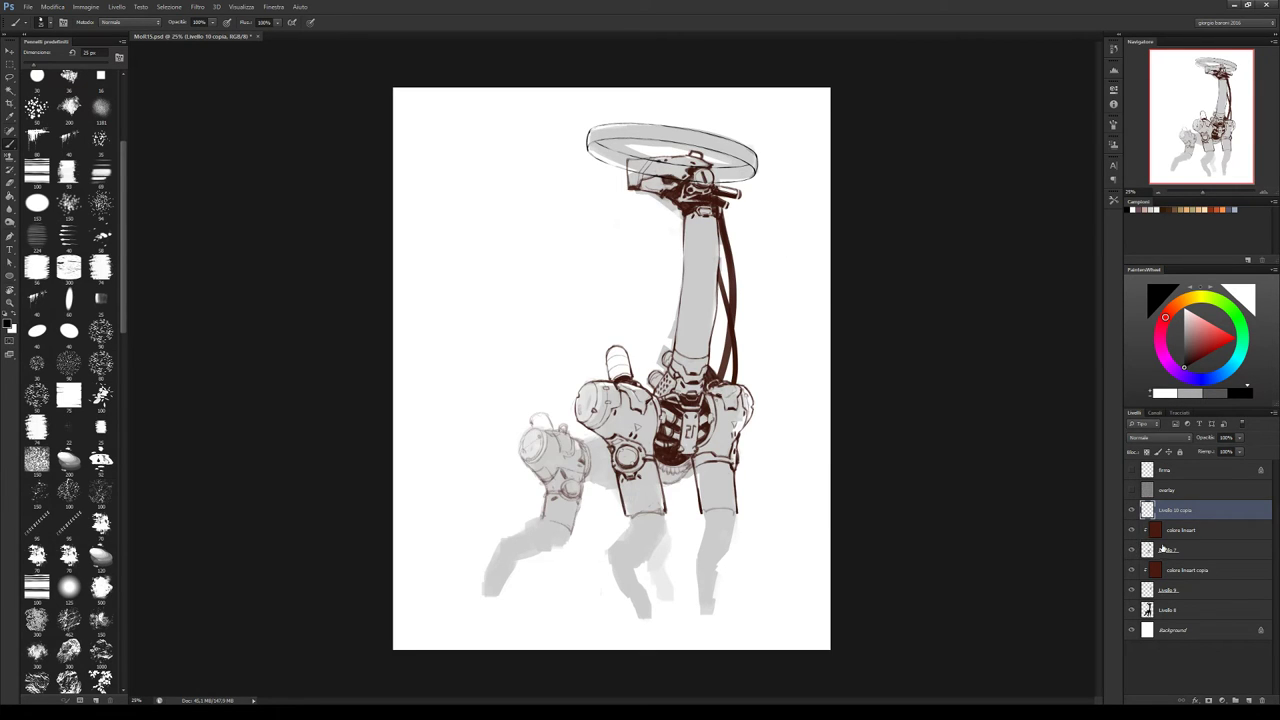
{"action": "key", "text": "v"}
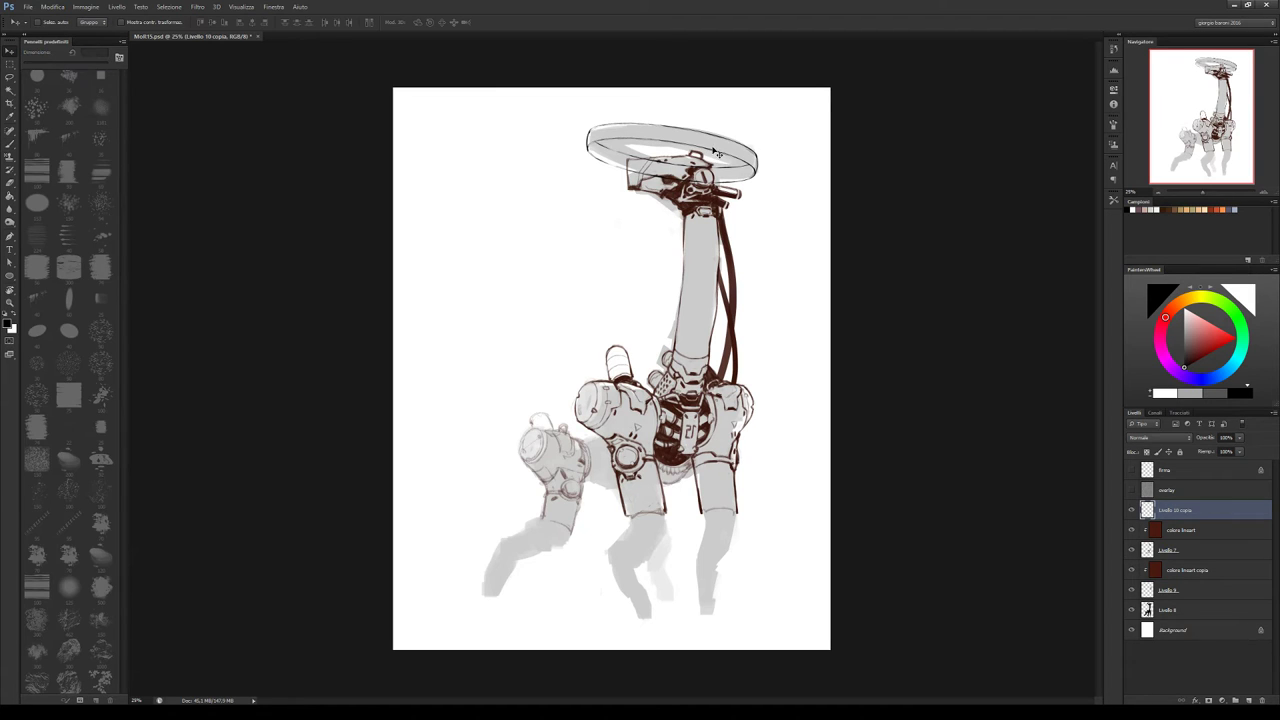
{"action": "left_click_drag", "start_coordinate": [716, 153], "coordinate": [704, 148]}
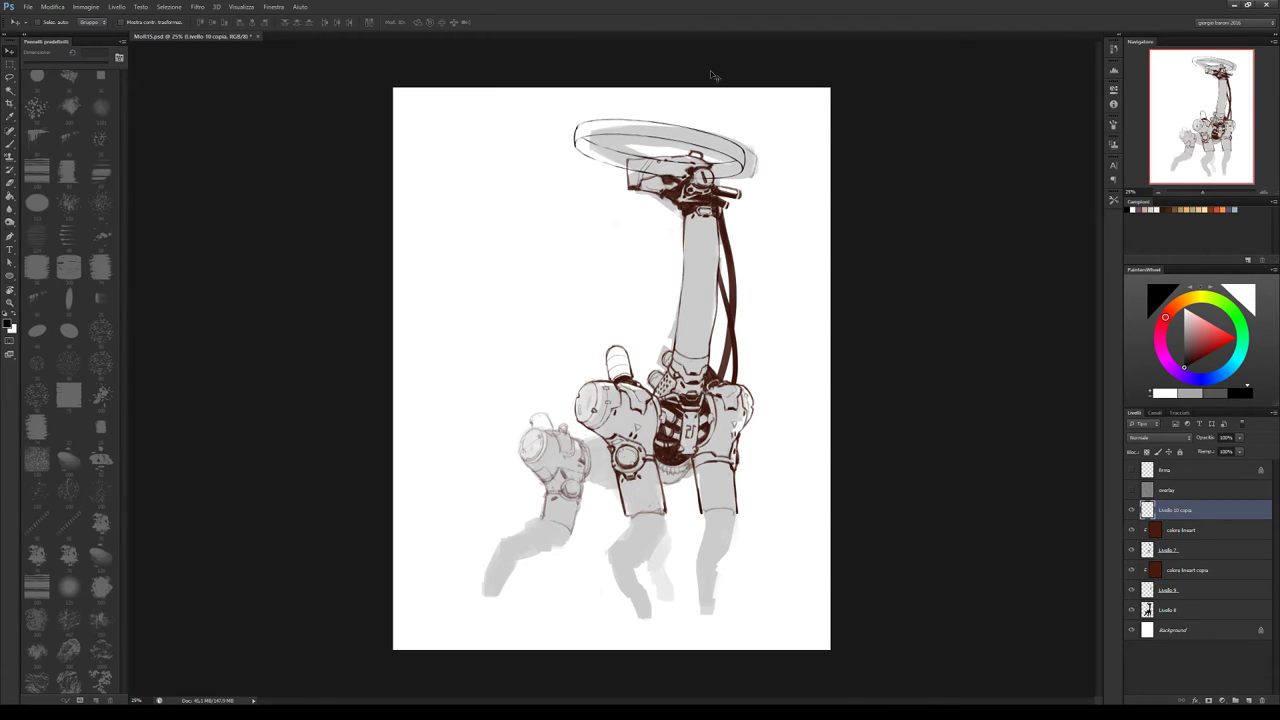
{"action": "key", "text": "Up"}
{"action": "left_click", "coordinate": [1131, 530]}
Move colore lineart above Livello 10 copia and paint over the dark detail left of the handlebar knob
{"action": "left_click", "coordinate": [1181, 530]}
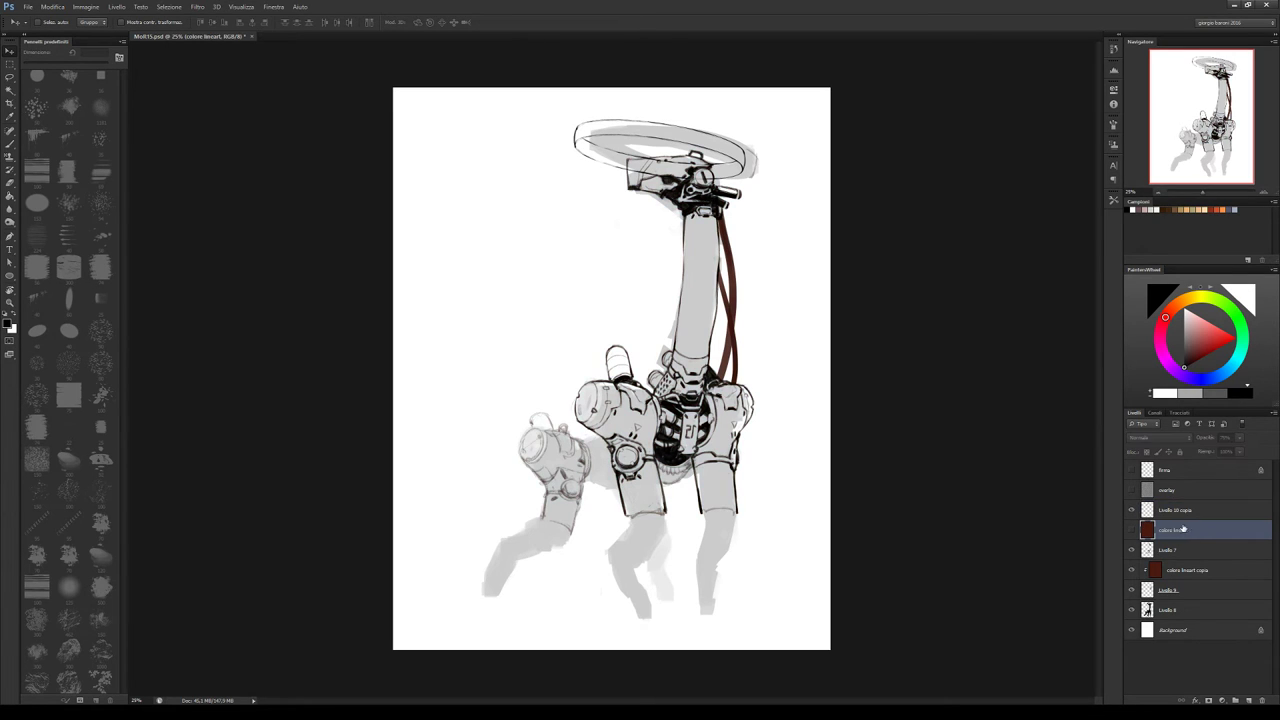
{"action": "key", "text": "ctrl+bracketright"}
{"action": "left_click", "coordinate": [1176, 537]}
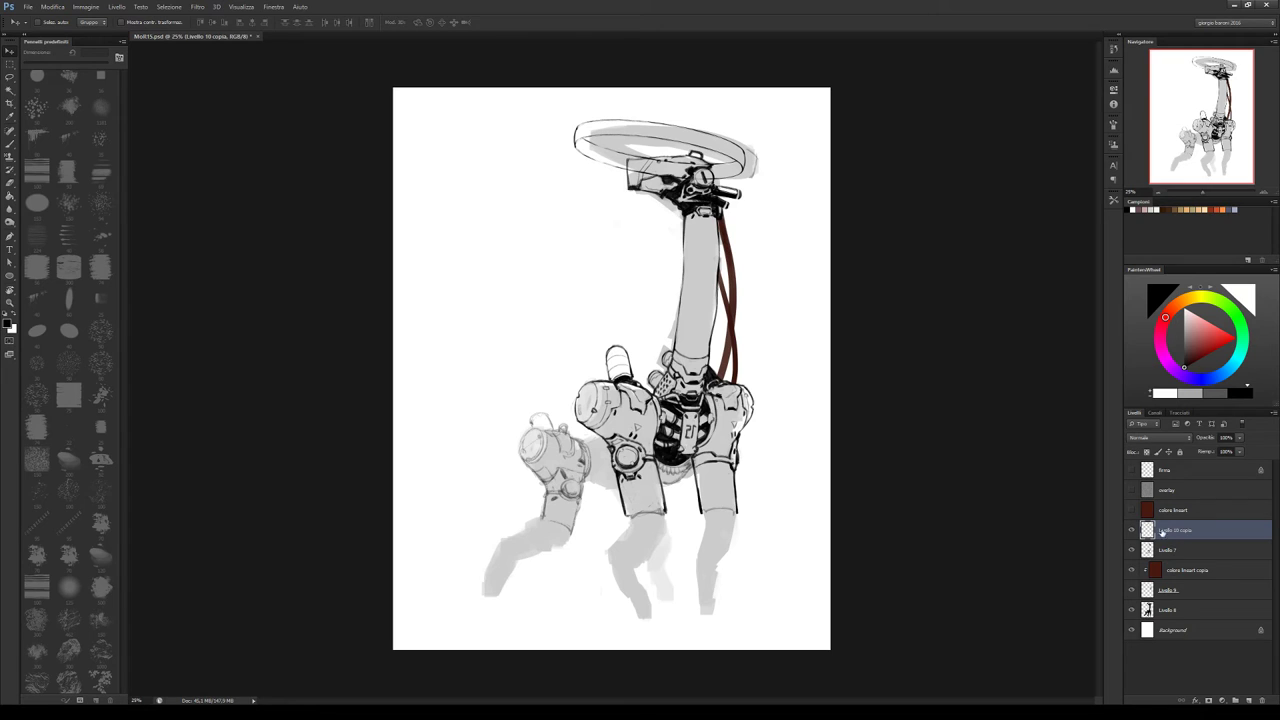
{"action": "key", "text": "b"}
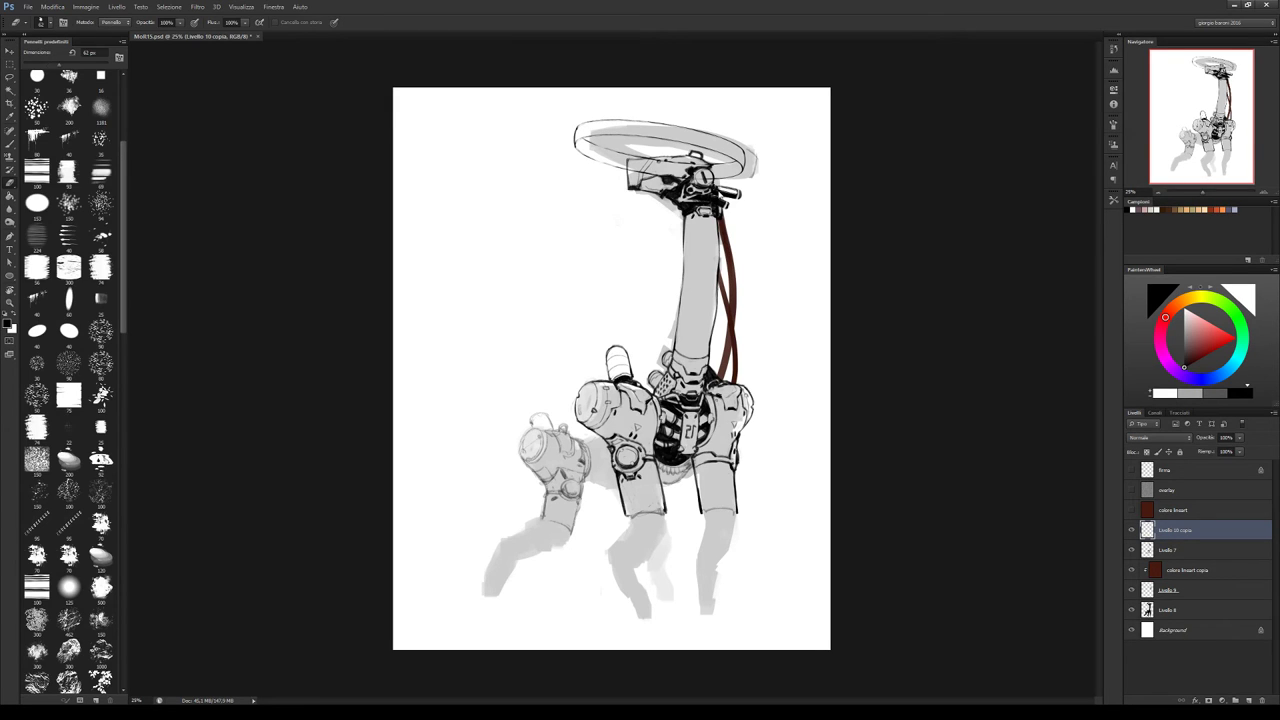
{"action": "left_click_drag", "start_coordinate": [637, 167], "coordinate": [705, 177]}
Hide the grey fill Livello 6 and merge Livello 7 into Livello 10 copia
{"action": "left_click", "coordinate": [1132, 610]}
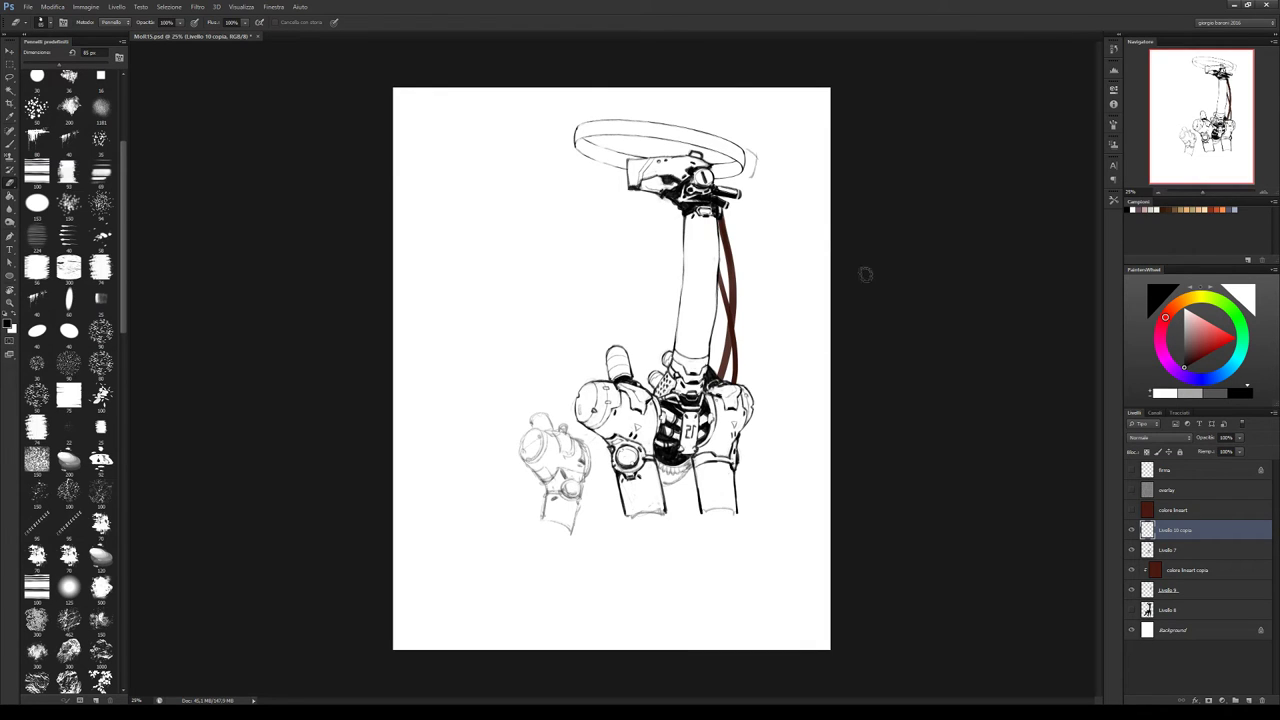
{"action": "left_click", "coordinate": [1172, 556]}
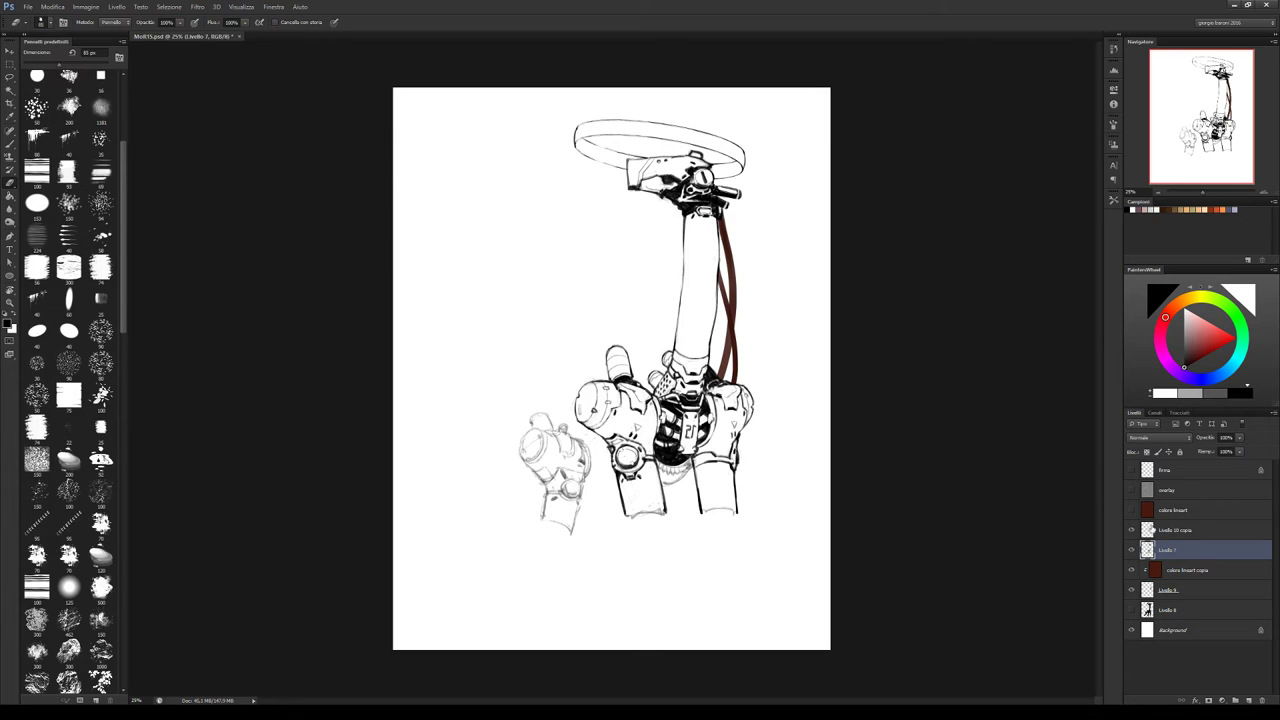
{"action": "left_click", "coordinate": [1151, 531]}
{"action": "key", "text": "v"}
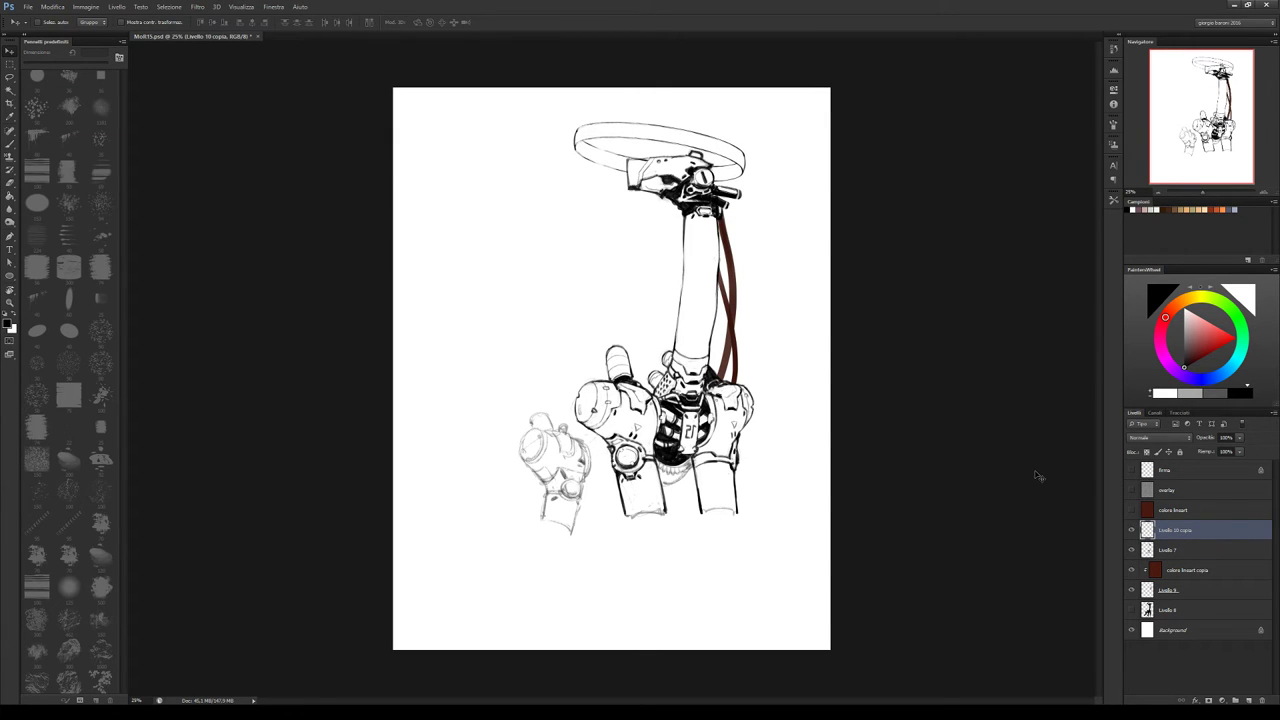
{"action": "key", "text": "b"}
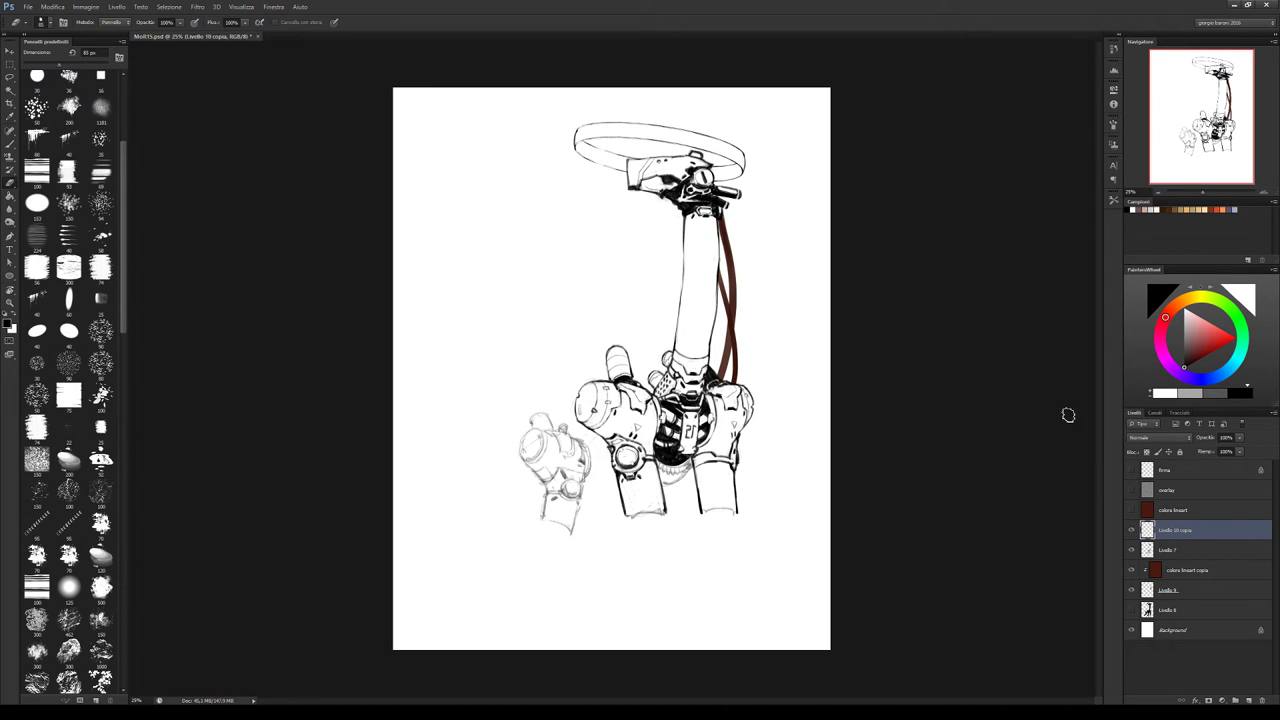
{"action": "left_click", "coordinate": [1180, 549], "text": "shift"}
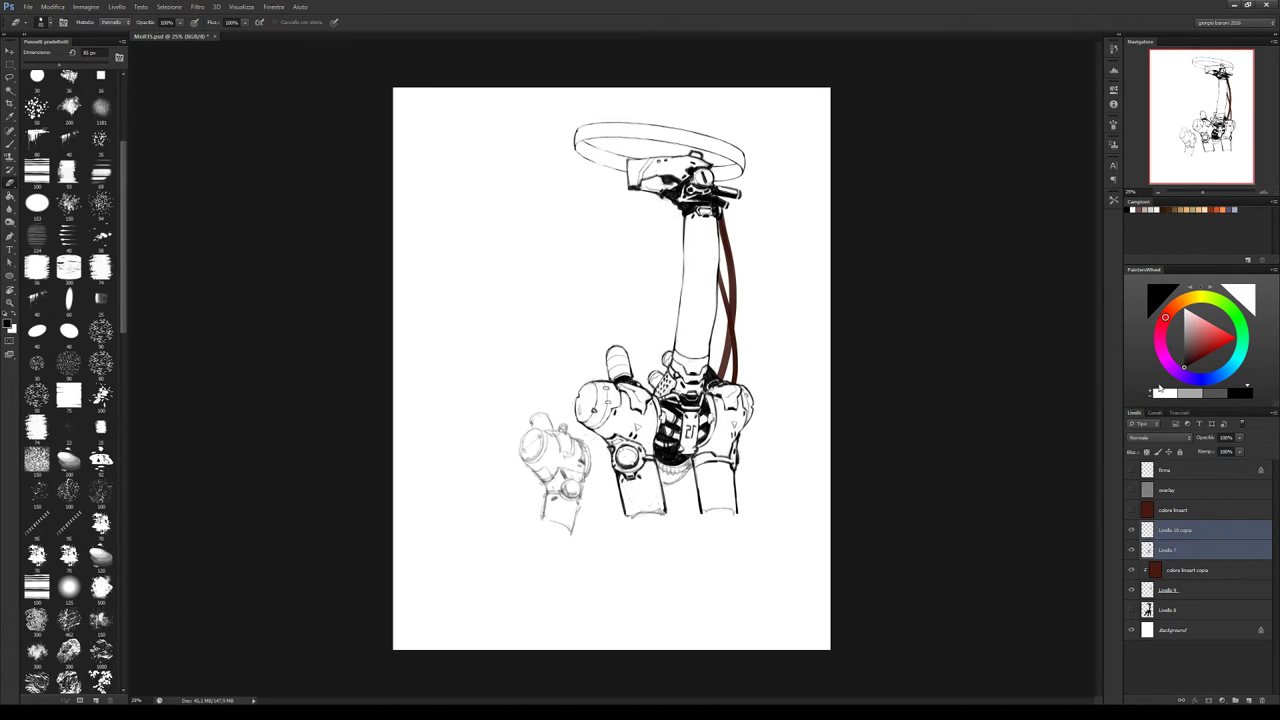
{"action": "key", "text": "ctrl+e"}
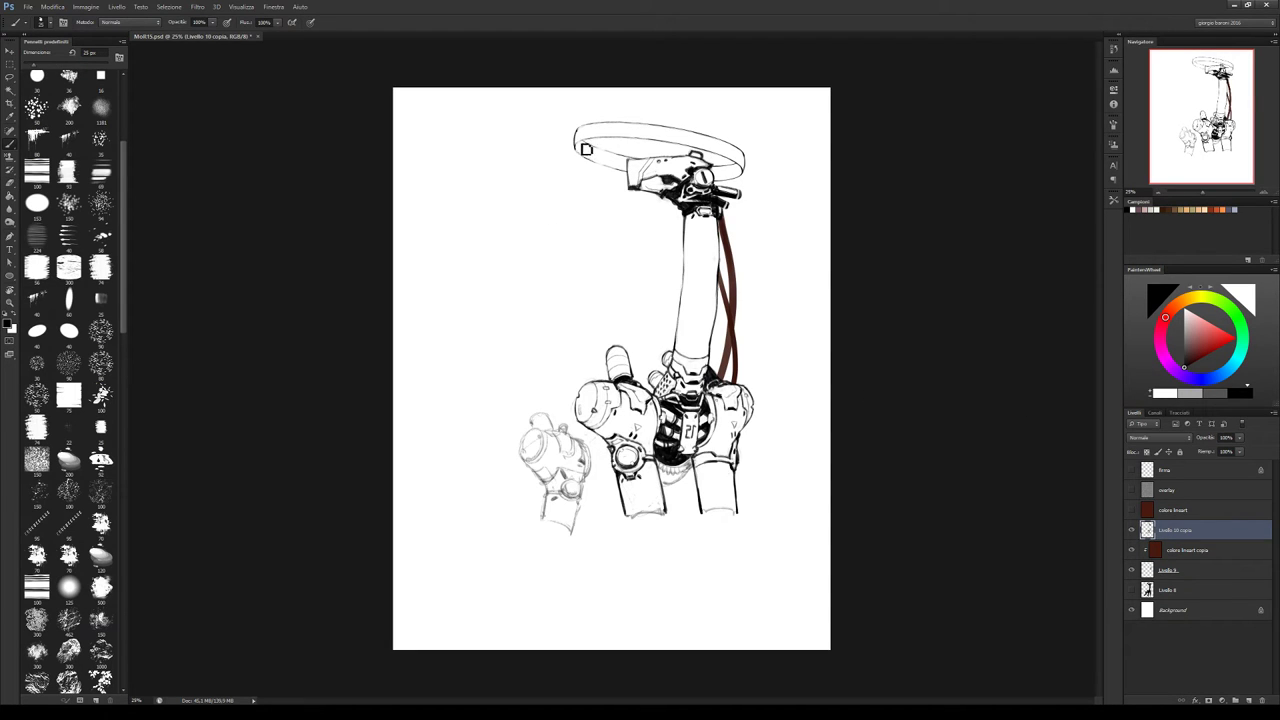
Ink a tick and bracket strokes at the ring's left end, covering the dark fill there
{"action": "left_click_drag", "start_coordinate": [577, 142], "coordinate": [584, 151]}
{"action": "key", "text": "e"}
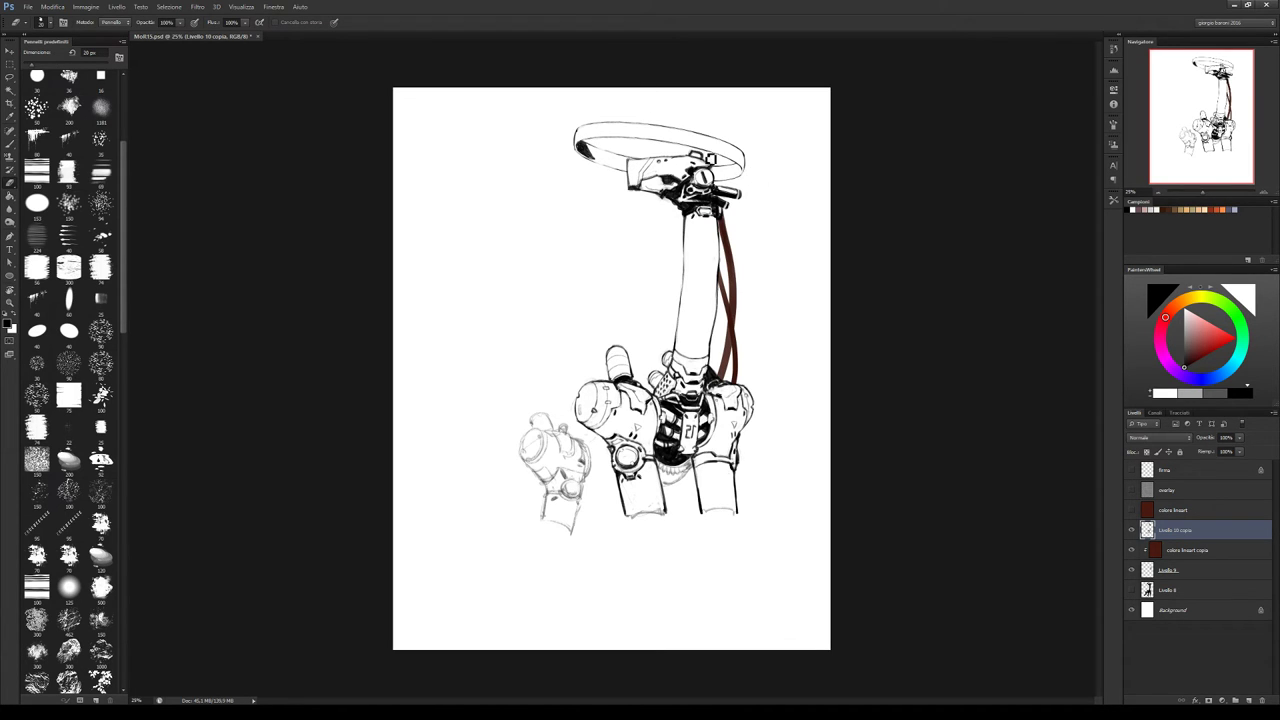
{"action": "key", "text": "b"}
{"action": "left_click_drag", "start_coordinate": [731, 173], "coordinate": [724, 190]}
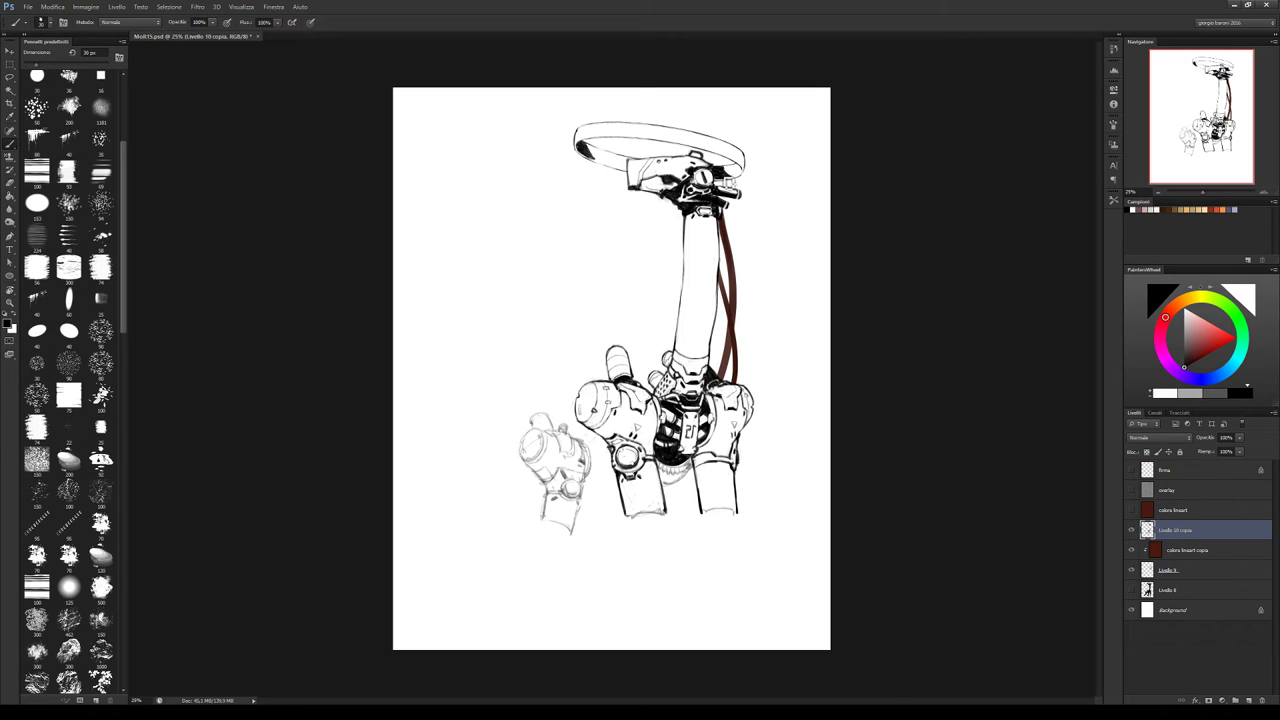
{"action": "key", "text": "["}
{"action": "key", "text": "["}
{"action": "mouse_move", "coordinate": [597, 154]}
{"action": "left_mouse_down"}
{"action": "mouse_move", "coordinate": [582, 149]}
{"action": "mouse_move", "coordinate": [620, 174]}
{"action": "mouse_move", "coordinate": [598, 164]}
{"action": "mouse_move", "coordinate": [633, 166]}
{"action": "left_mouse_up"}
{"action": "key", "text": "e"}
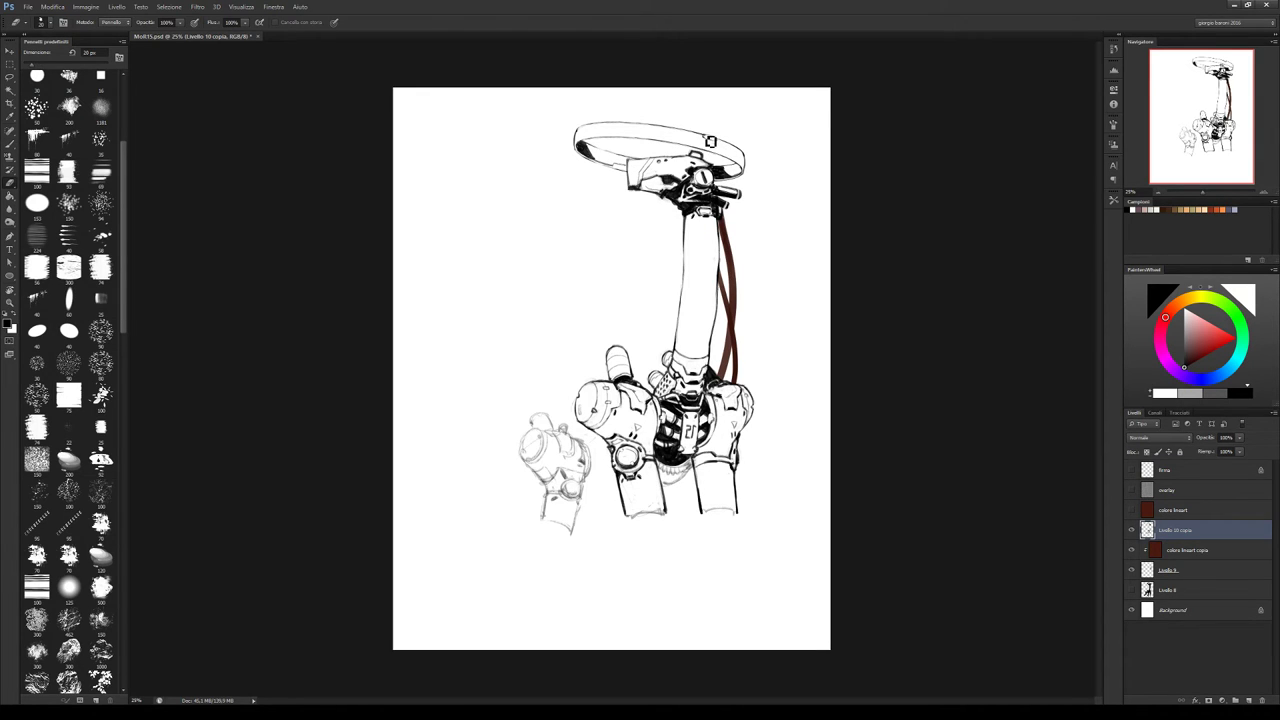
{"action": "key", "text": "b"}
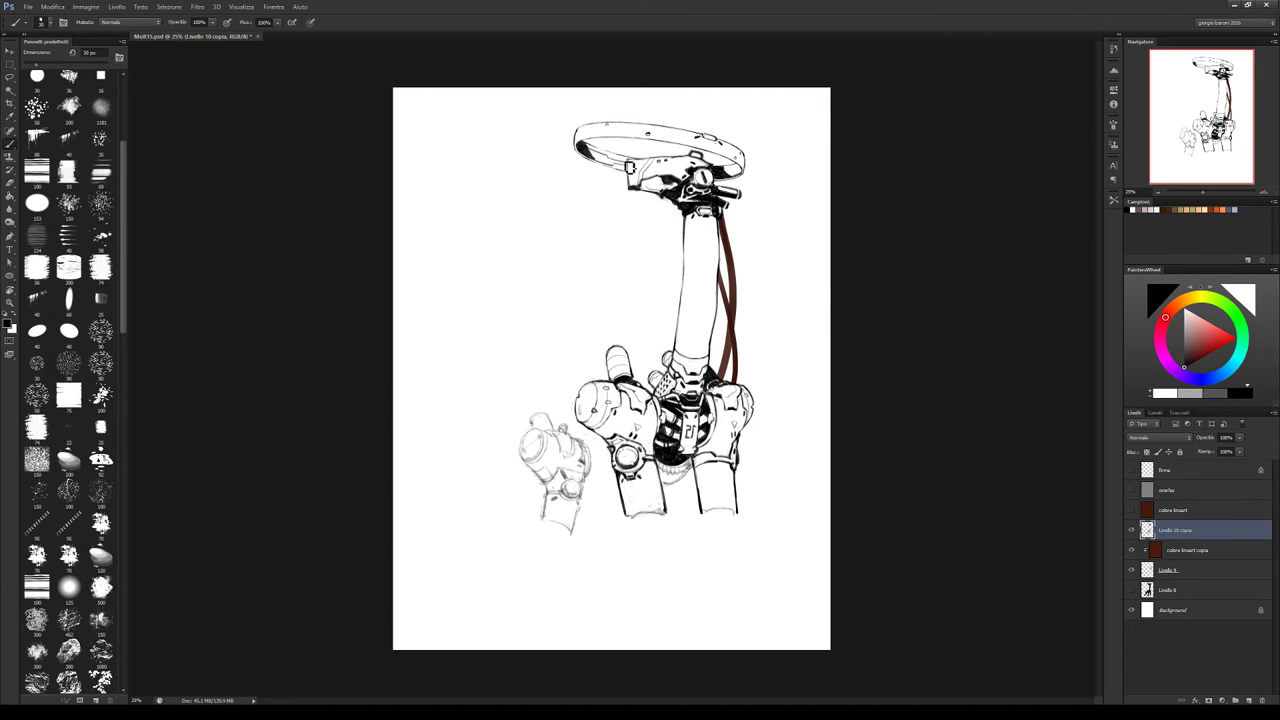
Repaint the bracket at the ring's left end smaller and shade its underside dark
{"action": "key", "text": "e"}
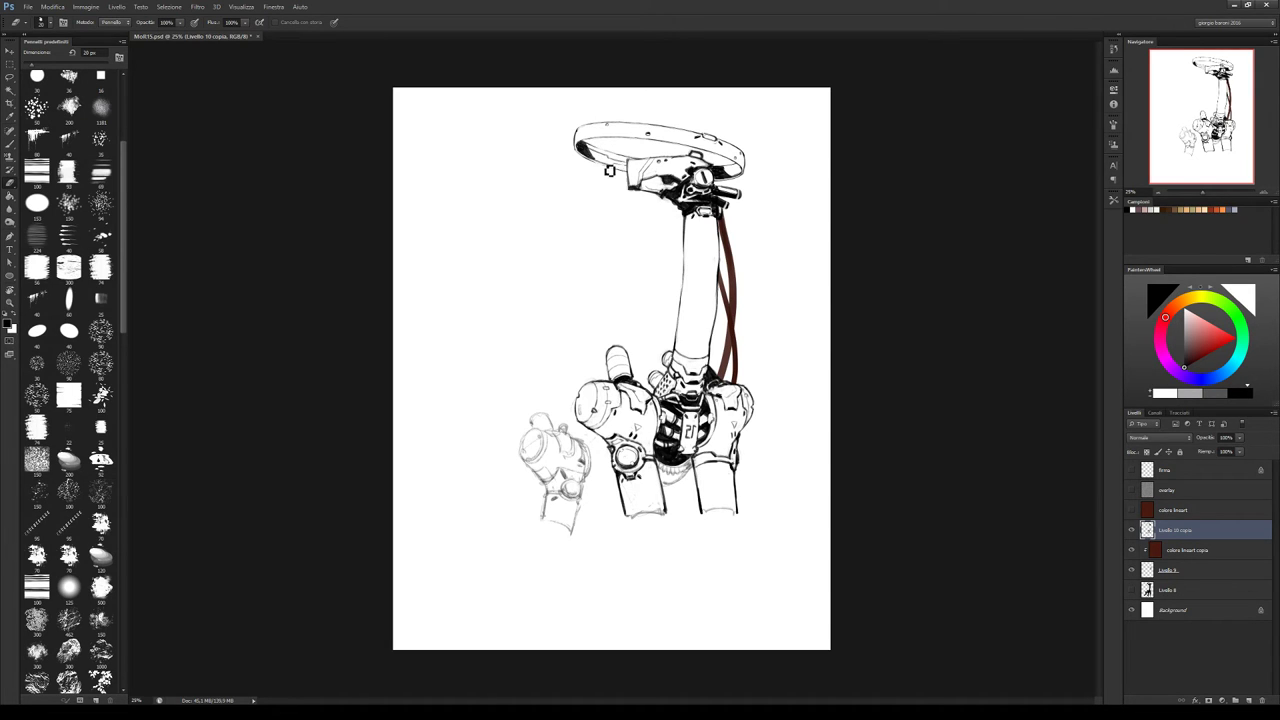
{"action": "key", "text": "b"}
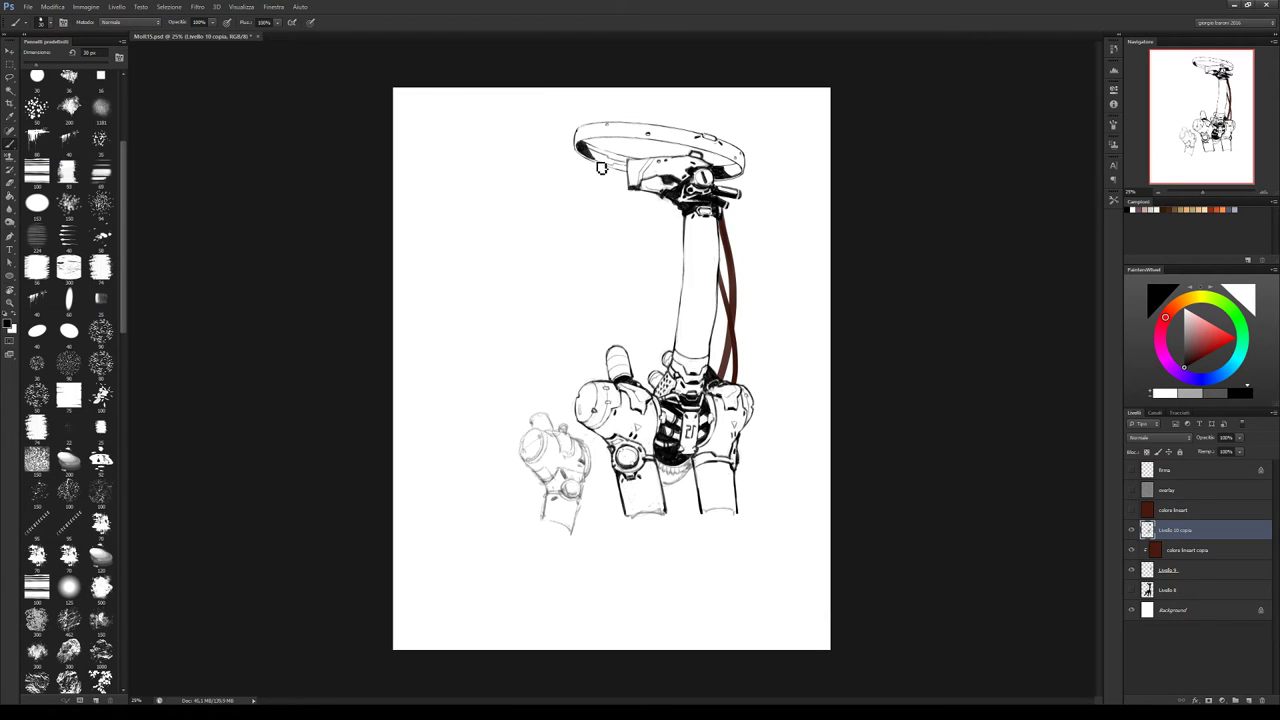
{"action": "mouse_move", "coordinate": [590, 144]}
{"action": "left_mouse_down"}
{"action": "mouse_move", "coordinate": [578, 154]}
{"action": "mouse_move", "coordinate": [598, 142]}
{"action": "left_mouse_up"}
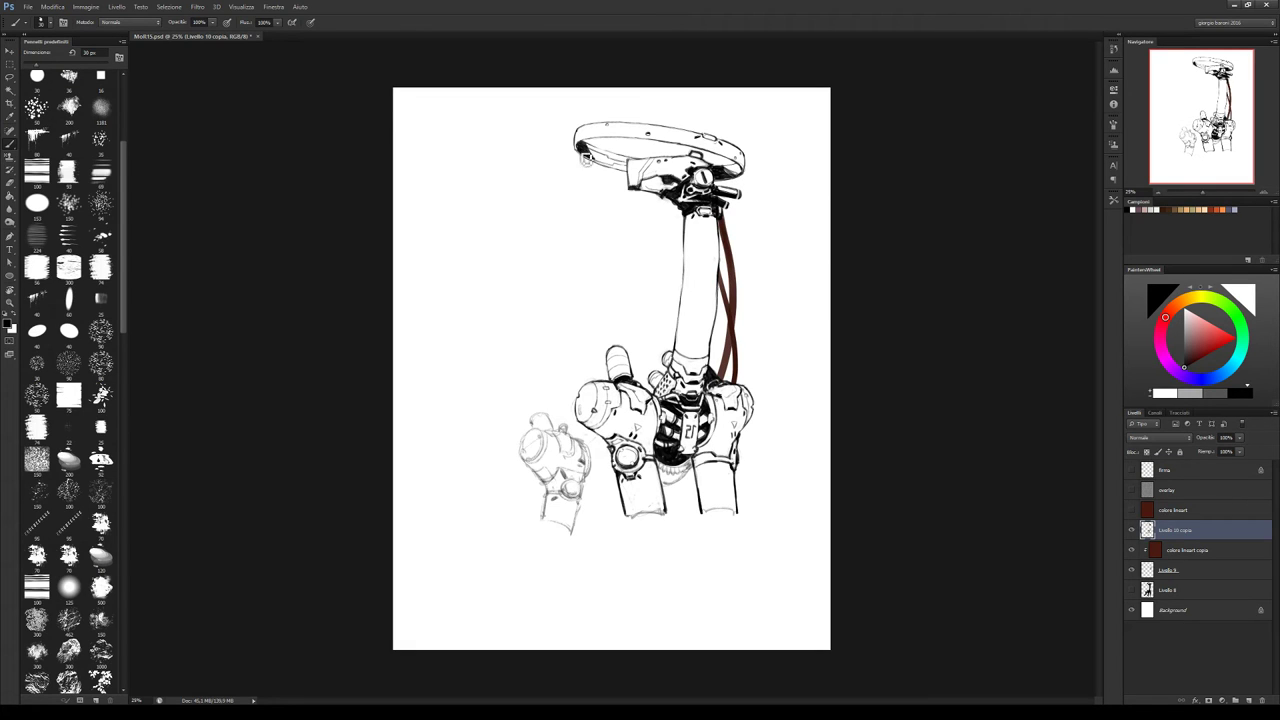
{"action": "mouse_move", "coordinate": [583, 145]}
{"action": "left_mouse_down"}
{"action": "mouse_move", "coordinate": [632, 176]}
{"action": "mouse_move", "coordinate": [590, 148]}
{"action": "left_mouse_up"}
Flip the canvas horizontally with Ctrl+Shift+H and erase a small patch of dark linework
{"action": "key", "text": "ctrl+shift+h"}
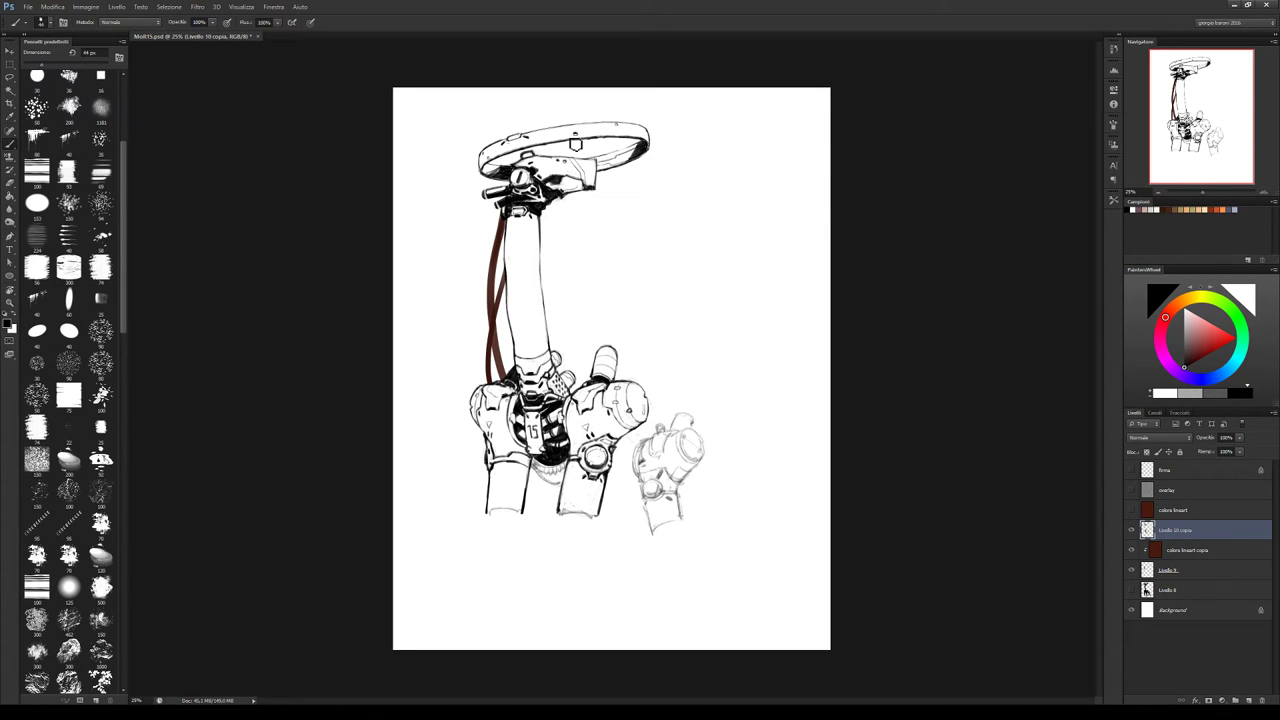
{"action": "key", "text": "e"}
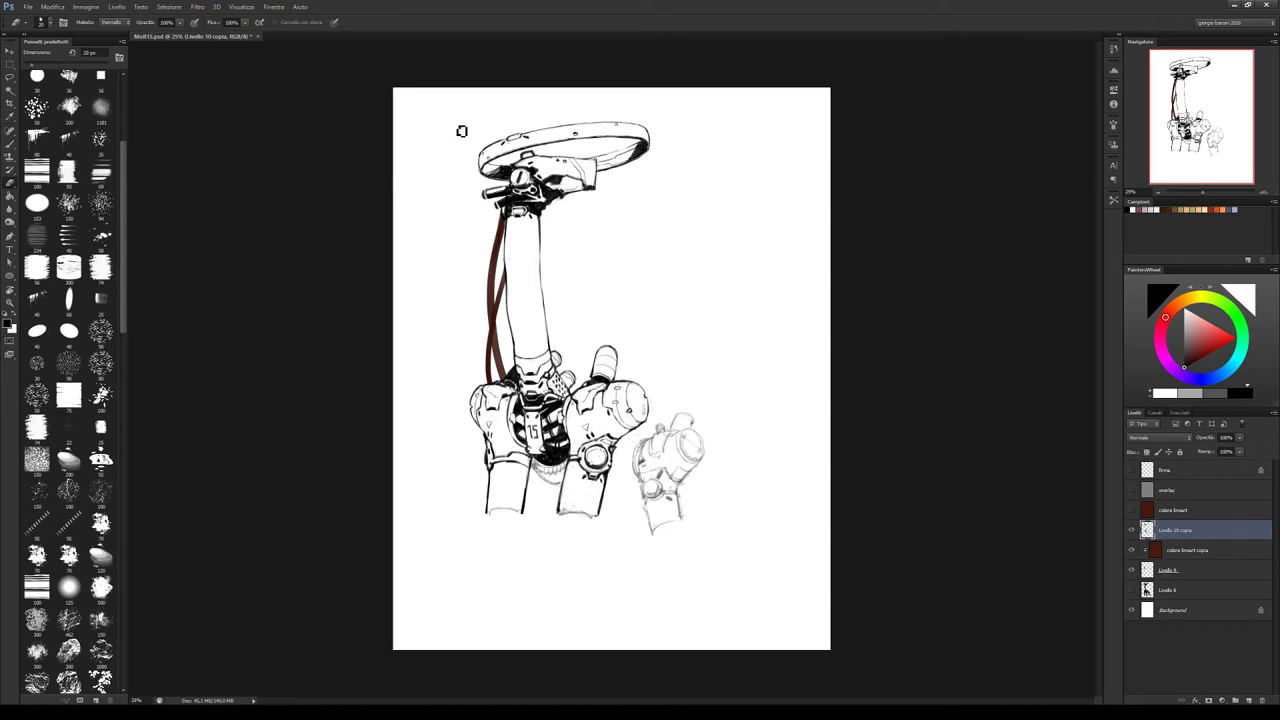
{"action": "left_click_drag", "start_coordinate": [518, 175], "coordinate": [503, 165]}
{"action": "key", "text": "b"}
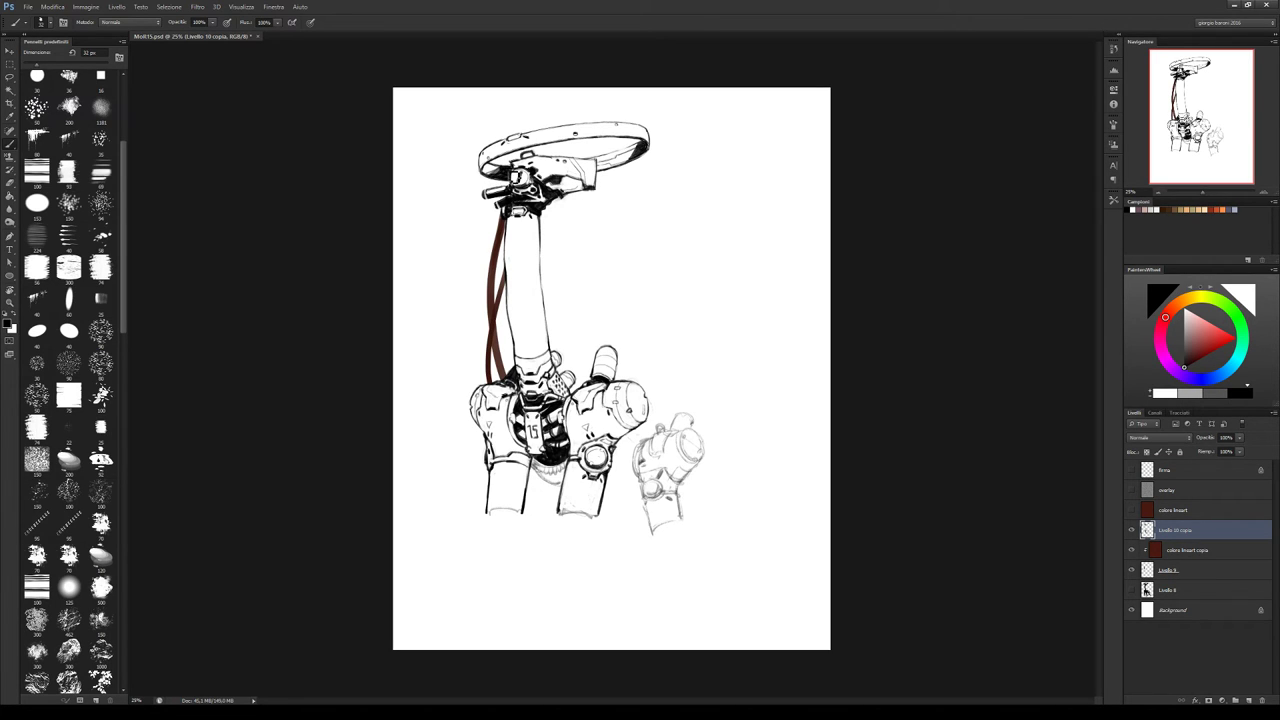
Clip the brown colore lineart layer to Livello 10 copia and turn its visibility on
{"action": "left_click", "coordinate": [1152, 520], "text": "alt"}
{"action": "left_click", "coordinate": [1131, 510]}
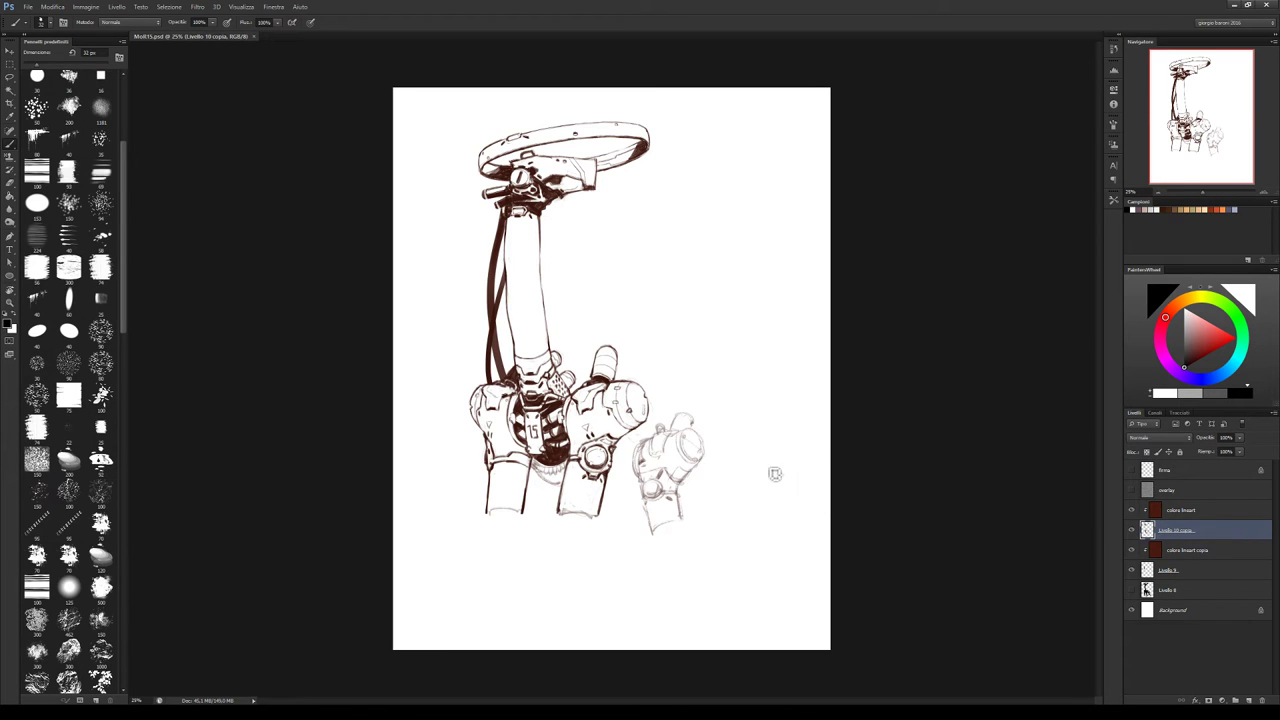
Show the grey shading, then toggle the Livello 9 cable layer on and off to compare
{"action": "left_click", "coordinate": [1132, 571]}
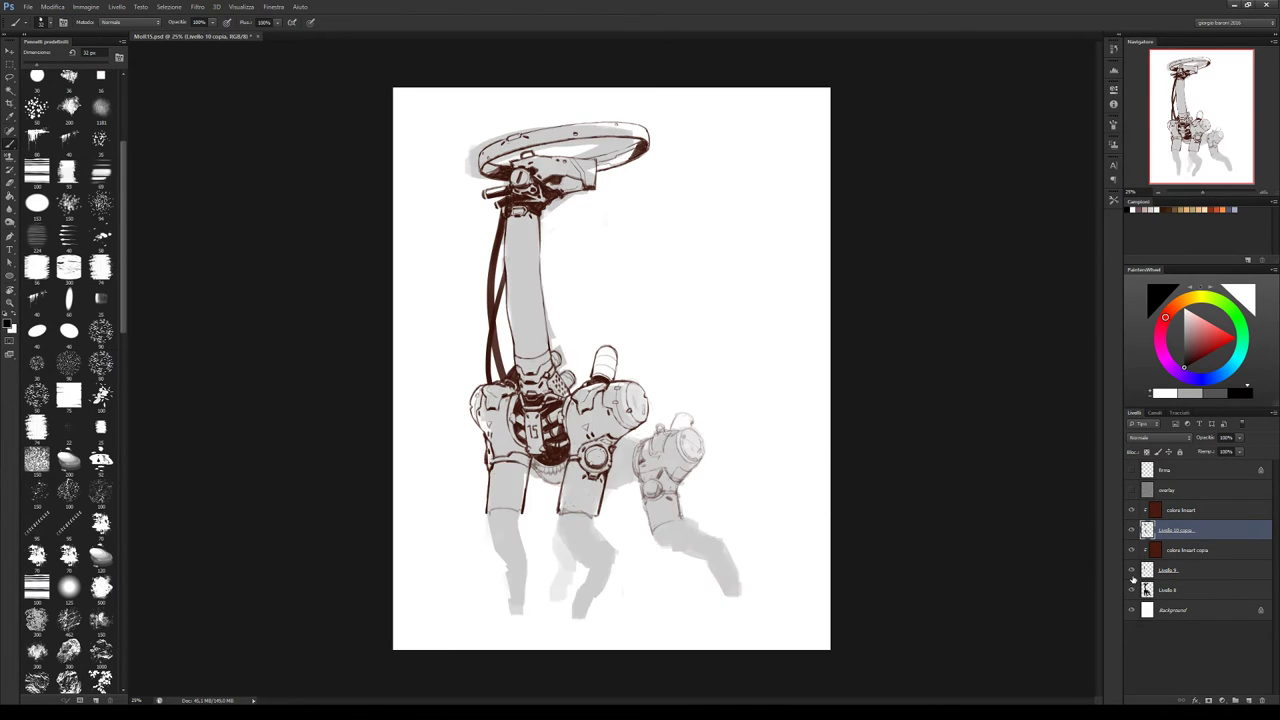
{"action": "left_click", "coordinate": [1133, 574]}
{"action": "left_click", "coordinate": [1133, 574]}
{"action": "left_click", "coordinate": [1170, 571]}
{"action": "left_click", "coordinate": [1133, 571]}
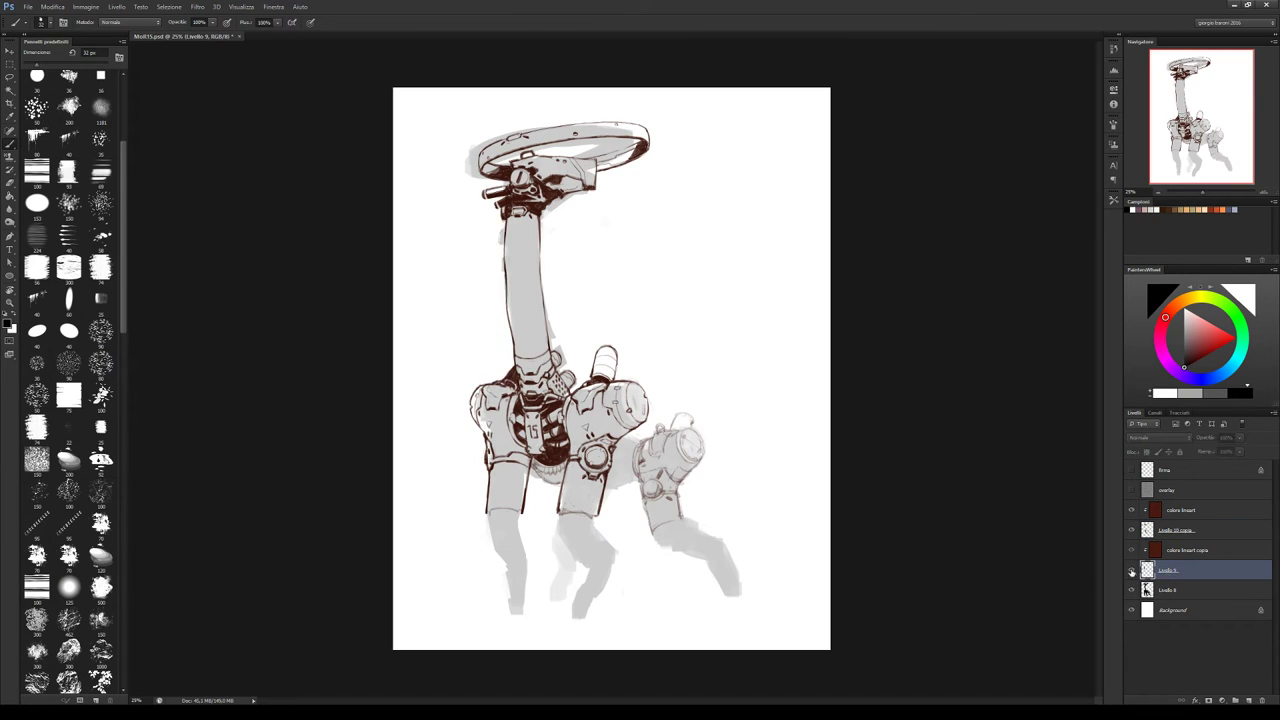
{"action": "left_click", "coordinate": [1133, 571]}
{"action": "key", "text": "e"}
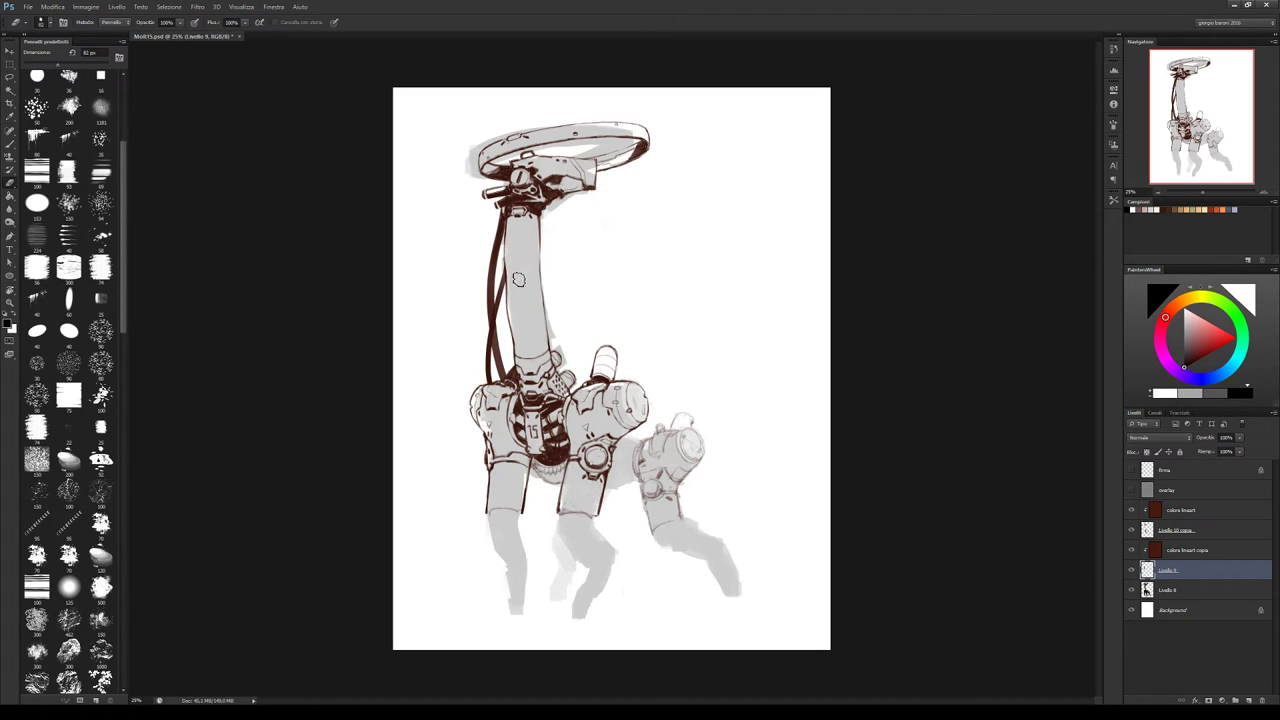
{"action": "left_click", "coordinate": [1132, 570]}
{"action": "left_click", "coordinate": [1132, 570]}
{"action": "left_click", "coordinate": [1132, 571]}
{"action": "left_click", "coordinate": [1132, 571]}
Pick a round hard 32 px brush and draw a new cable down from the ring's right side
{"action": "key", "text": "b"}
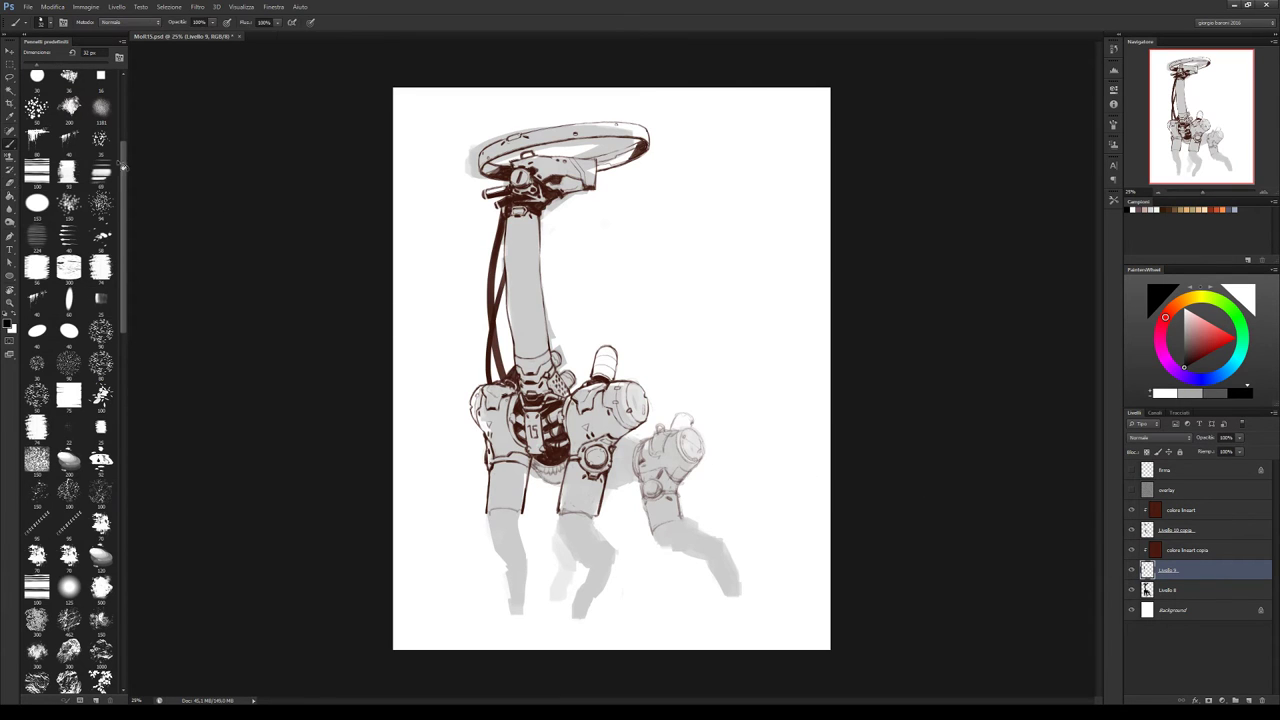
{"action": "left_click_drag", "start_coordinate": [123, 166], "coordinate": [123, 104]}
{"action": "left_click", "coordinate": [69, 85]}
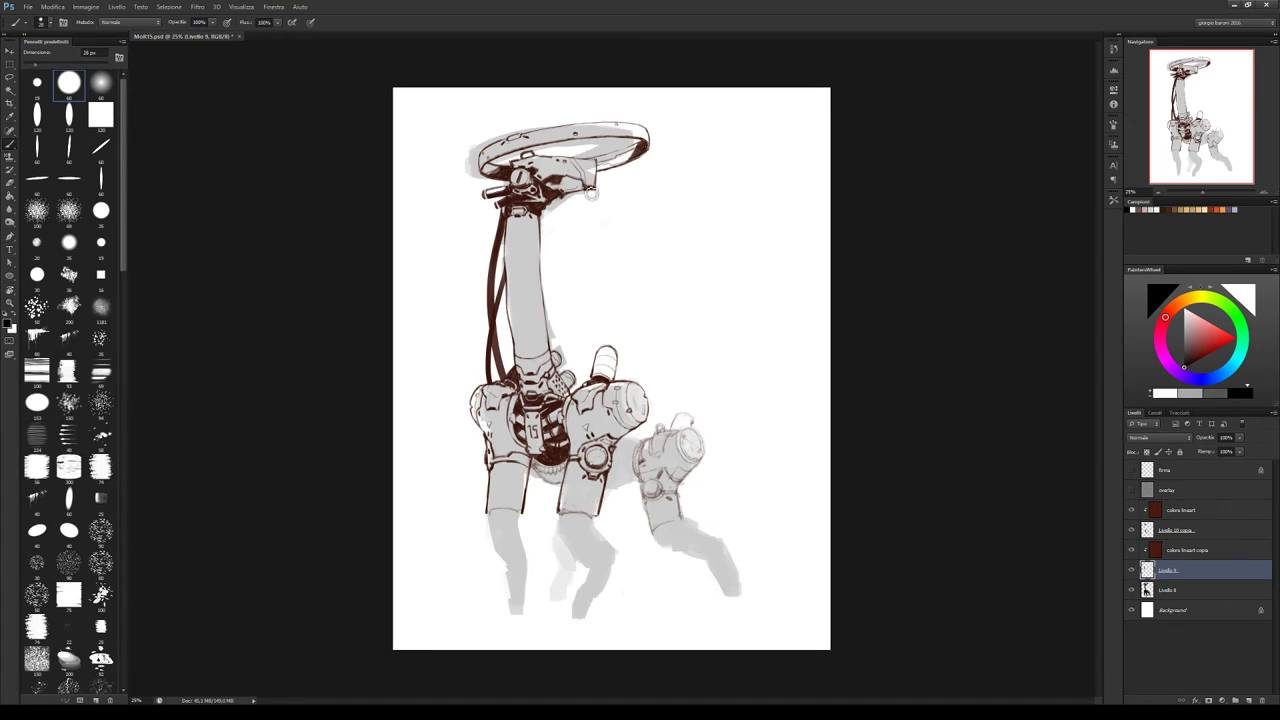
{"action": "mouse_move", "coordinate": [591, 197]}
{"action": "left_mouse_down"}
{"action": "mouse_move", "coordinate": [639, 150]}
{"action": "mouse_move", "coordinate": [594, 216]}
{"action": "mouse_move", "coordinate": [618, 130]}
{"action": "mouse_move", "coordinate": [650, 141]}
{"action": "mouse_move", "coordinate": [624, 147]}
{"action": "mouse_move", "coordinate": [631, 113]}
{"action": "mouse_move", "coordinate": [634, 147]}
{"action": "left_mouse_up"}
Choose a larger textured brush preset at about 30 px and select Livello 10 copia for erasing
{"action": "key", "text": "e"}
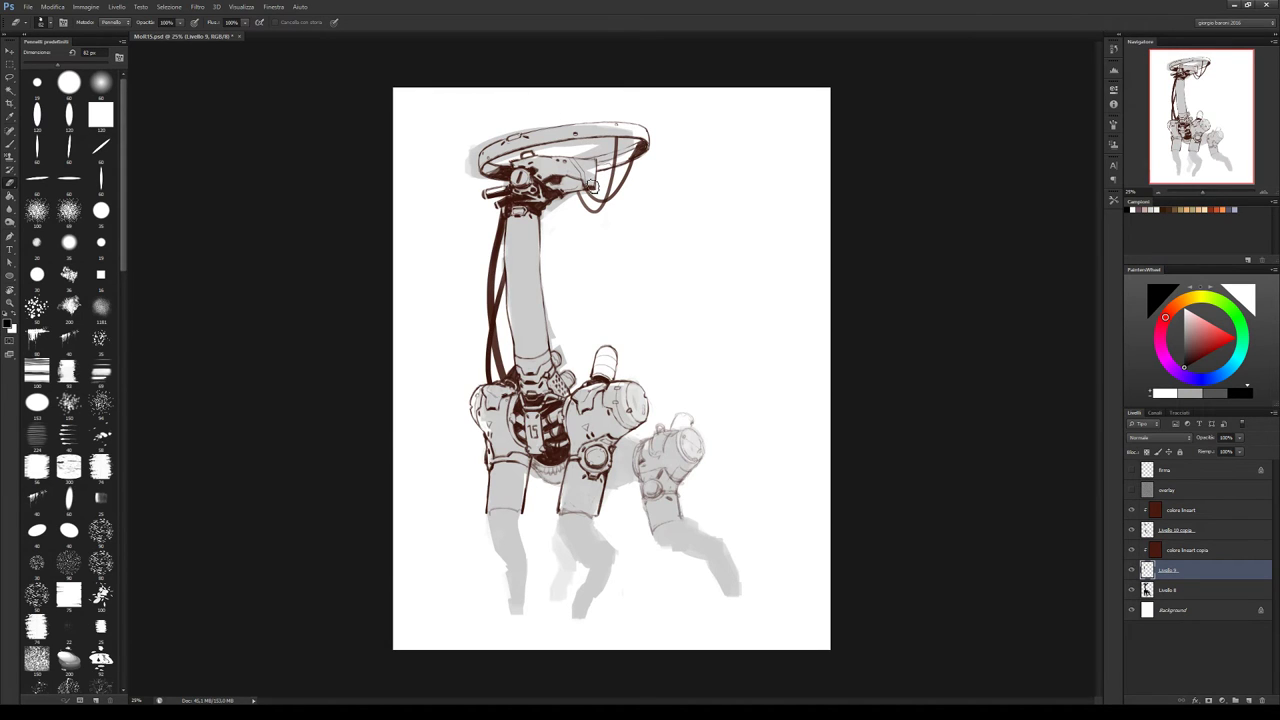
{"action": "key", "text": "b"}
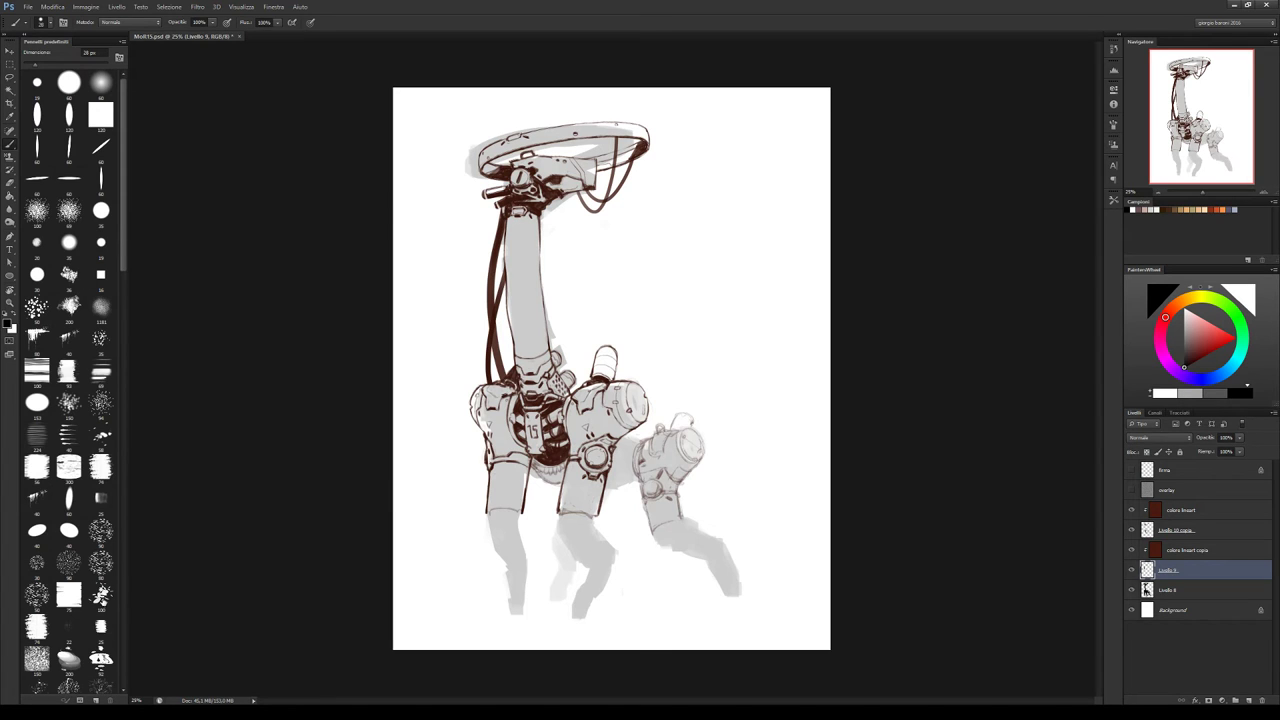
{"action": "scroll", "coordinate": [121, 258], "scroll_direction": "down", "scroll_amount": 5}
{"action": "left_click", "coordinate": [100, 475]}
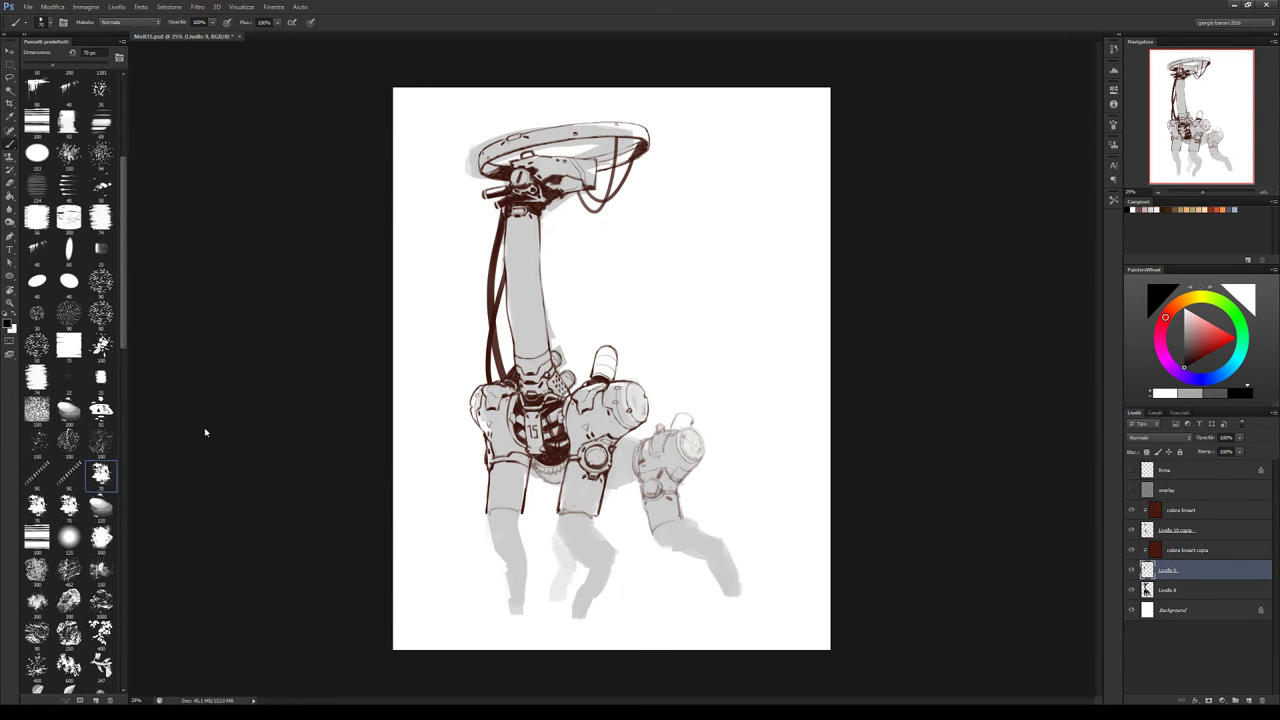
{"action": "key", "text": "bracketleft"}
{"action": "key", "text": "bracketleft"}
{"action": "key", "text": "bracketleft"}
{"action": "key", "text": "bracketleft"}
{"action": "key", "text": "e"}
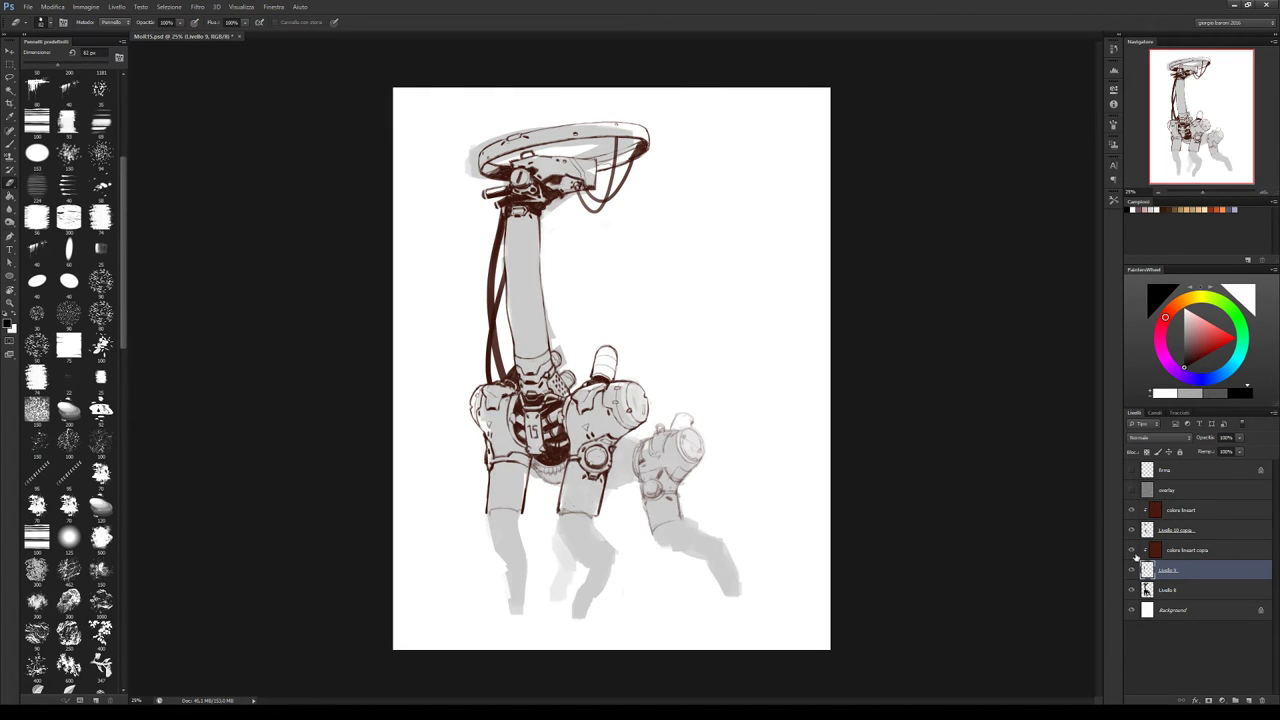
{"action": "left_click", "coordinate": [1163, 537]}
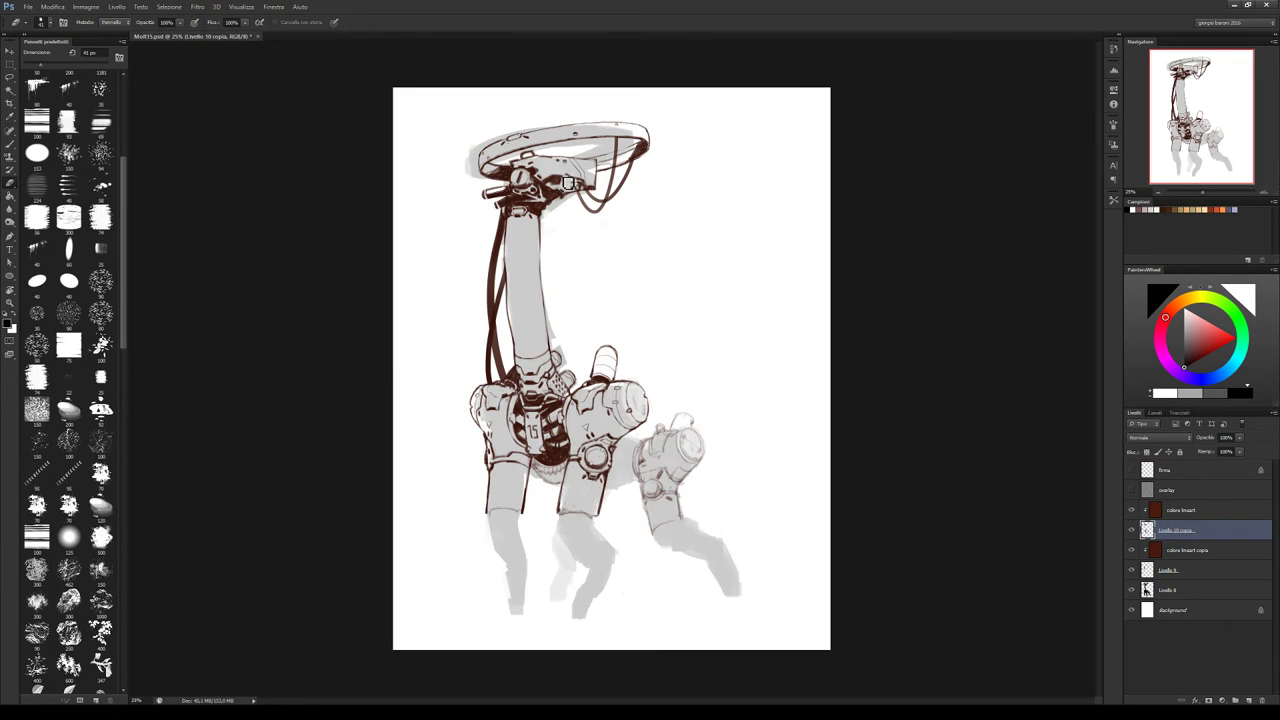
Erase and redraw the dark lines at the wheel mount, then save with Ctrl+S
{"action": "mouse_move", "coordinate": [568, 183]}
{"action": "left_mouse_down"}
{"action": "mouse_move", "coordinate": [555, 187]}
{"action": "mouse_move", "coordinate": [586, 178]}
{"action": "left_mouse_up"}
{"action": "key", "text": "b"}
{"action": "left_click_drag", "start_coordinate": [574, 186], "coordinate": [590, 197]}
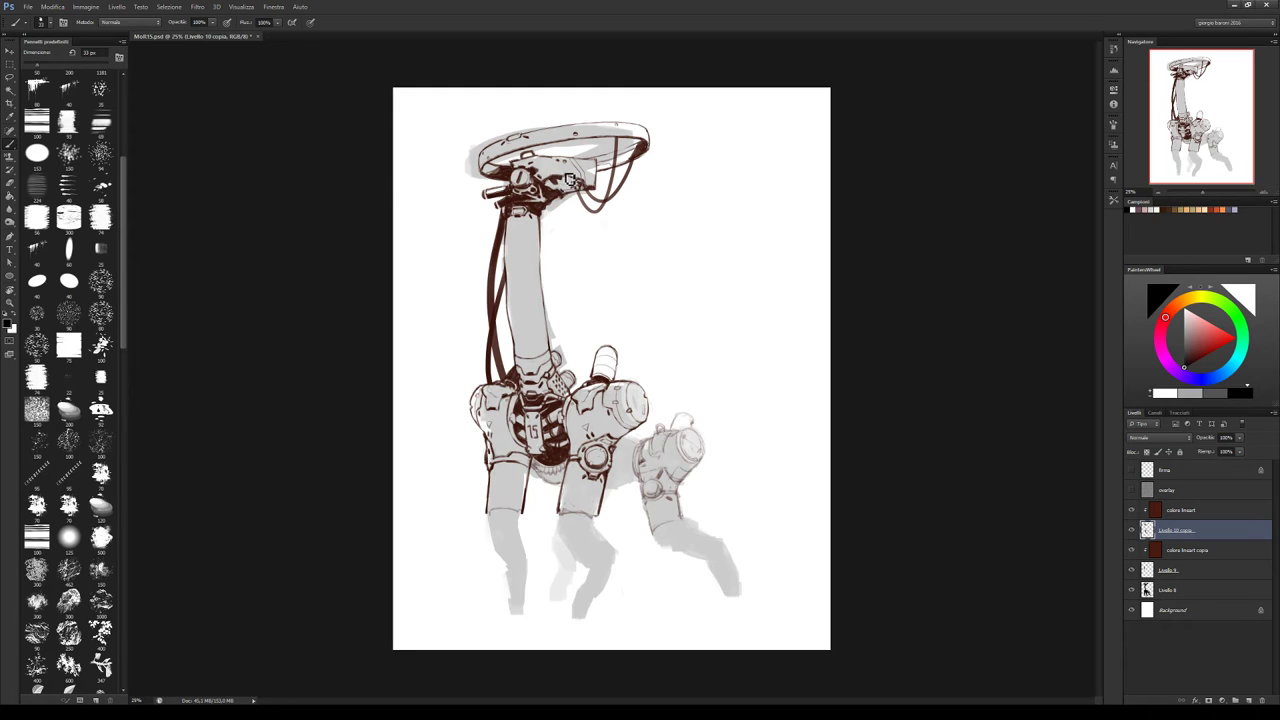
{"action": "key", "text": "ctrl+z"}
{"action": "left_click_drag", "start_coordinate": [570, 180], "coordinate": [573, 180]}
{"action": "key", "text": "e"}
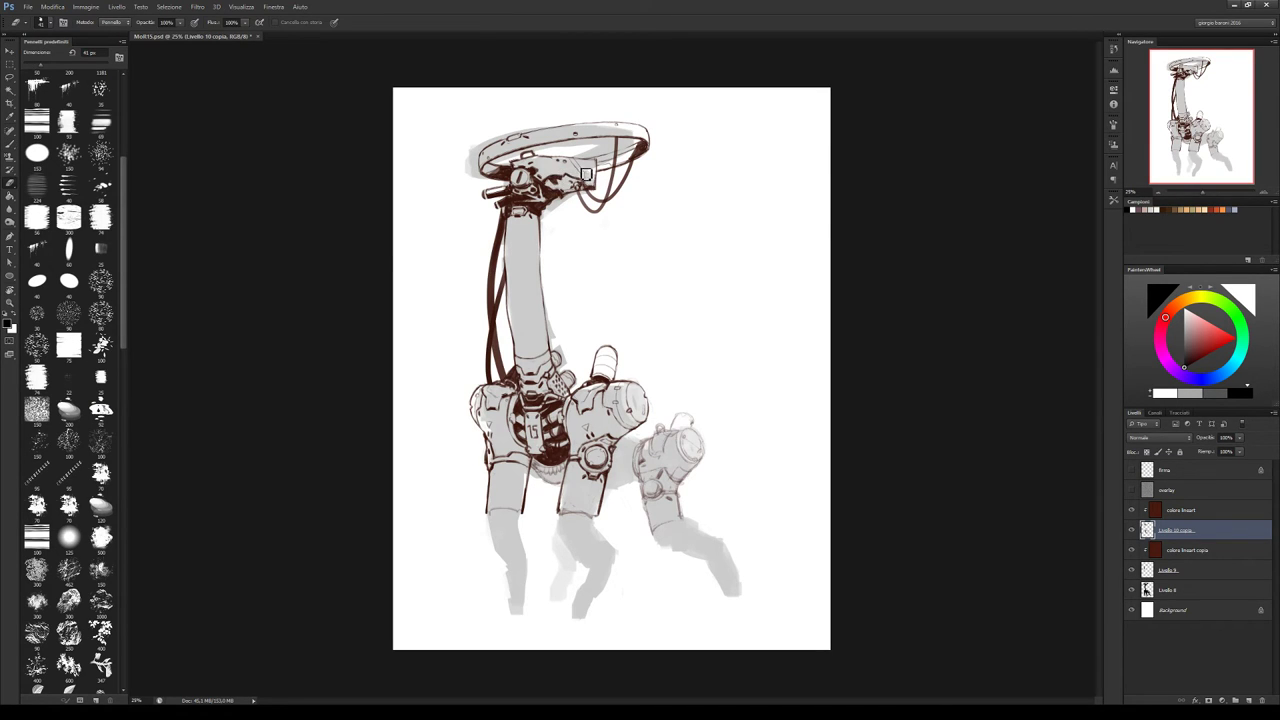
{"action": "key", "text": "ctrl+s"}
Hide the grey underpainting and add dark lines to the small hand with a 43 px brush
{"action": "key", "text": "b"}
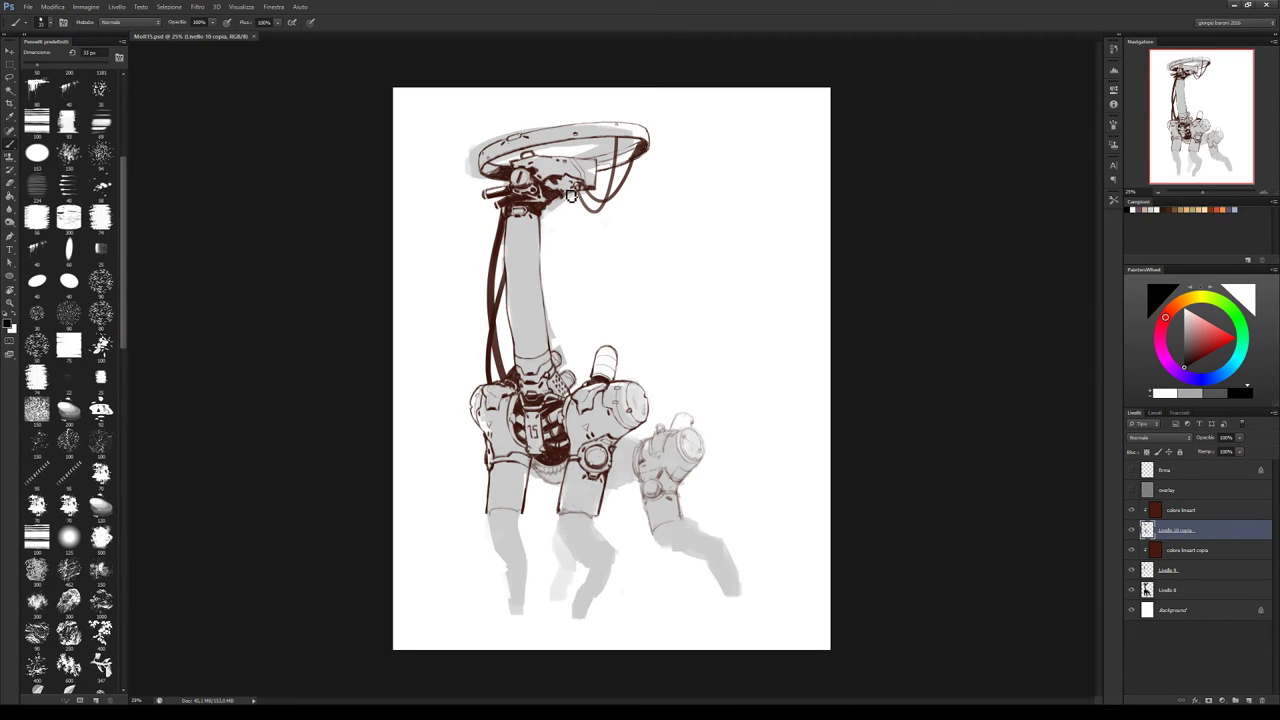
{"action": "left_click", "coordinate": [1133, 591]}
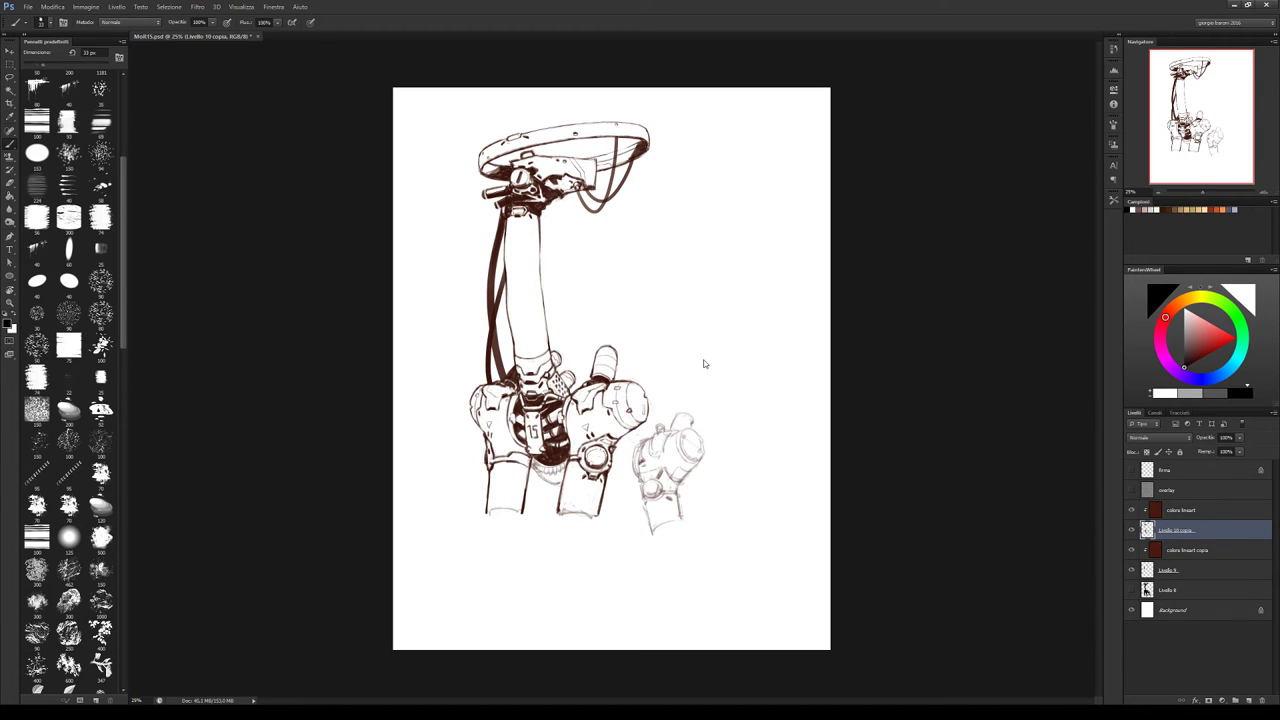
{"action": "key", "text": "bracketright"}
{"action": "key", "text": "e"}
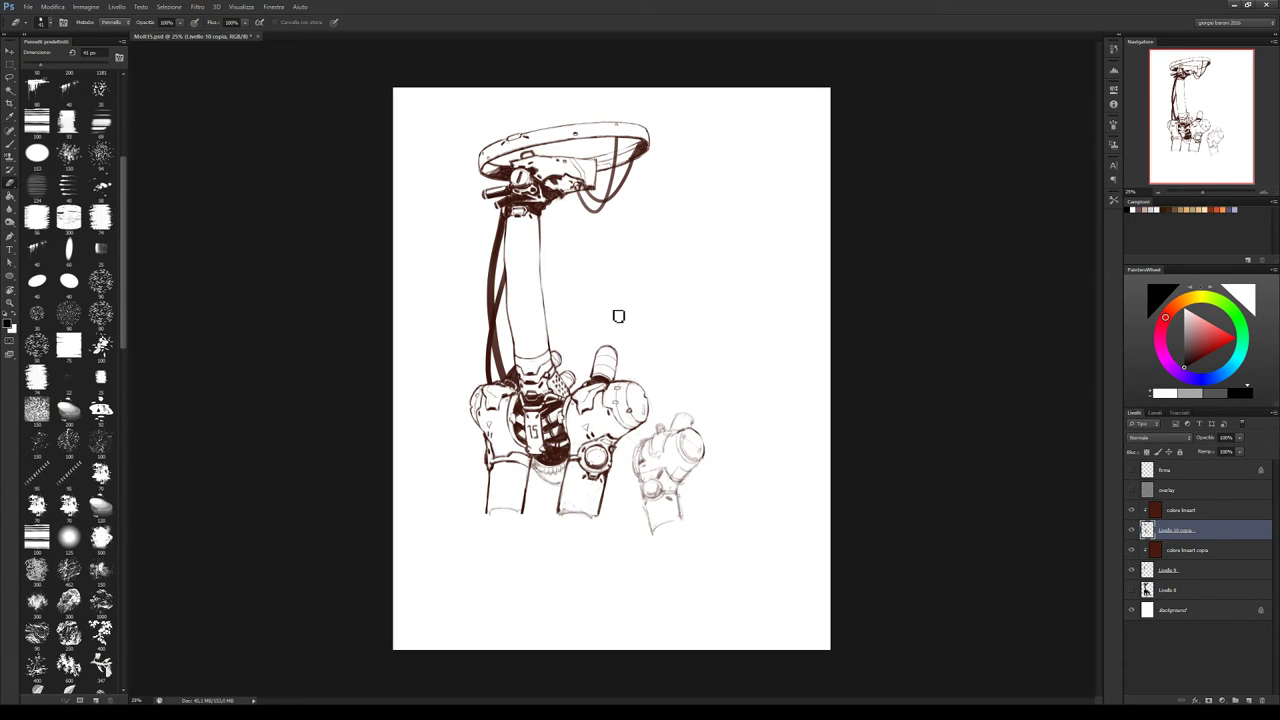
{"action": "key", "text": "b"}
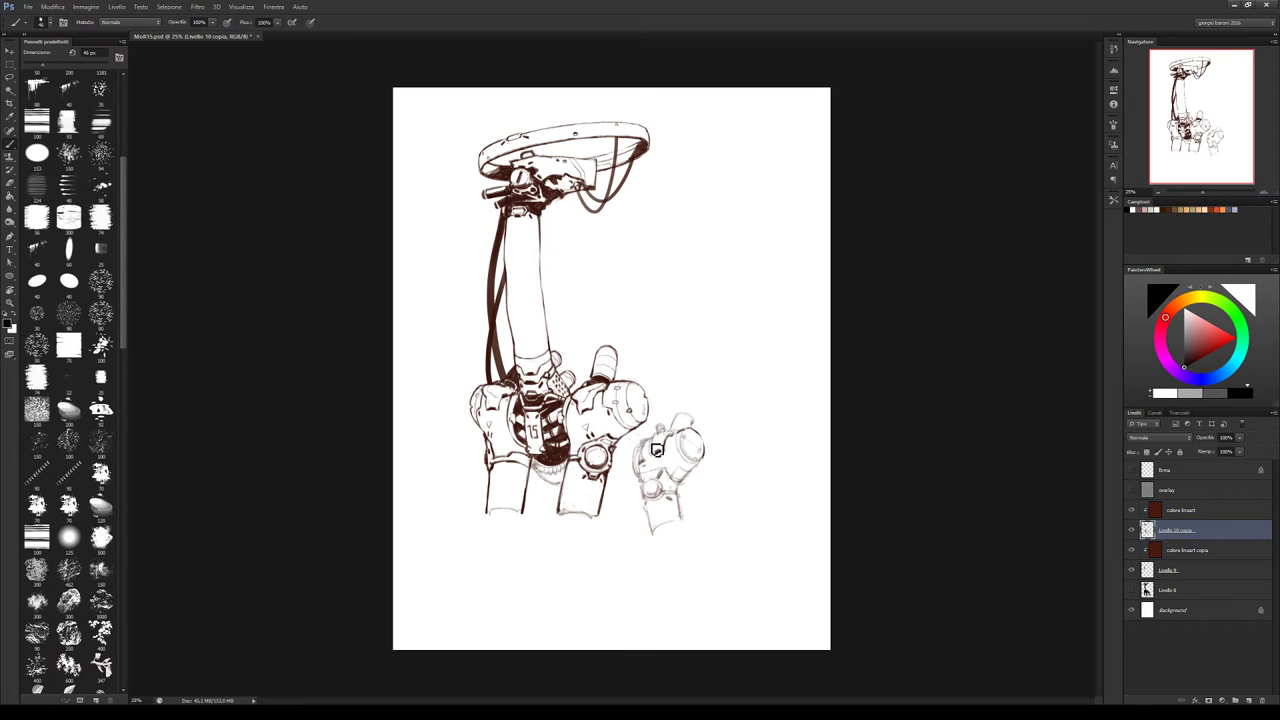
{"action": "left_click_drag", "start_coordinate": [656, 450], "coordinate": [669, 431]}
Lighten the small hand's lower-right contour with a 43 px eraser
{"action": "key", "text": "e"}
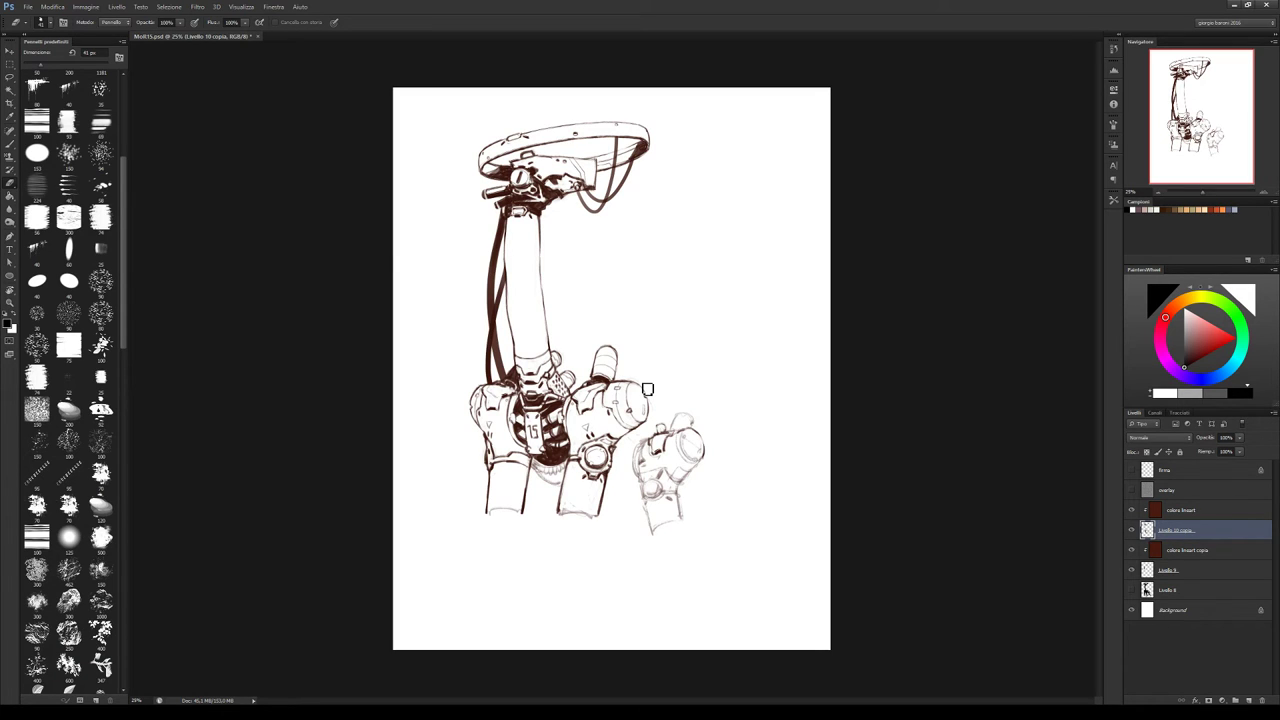
{"action": "key", "text": "b"}
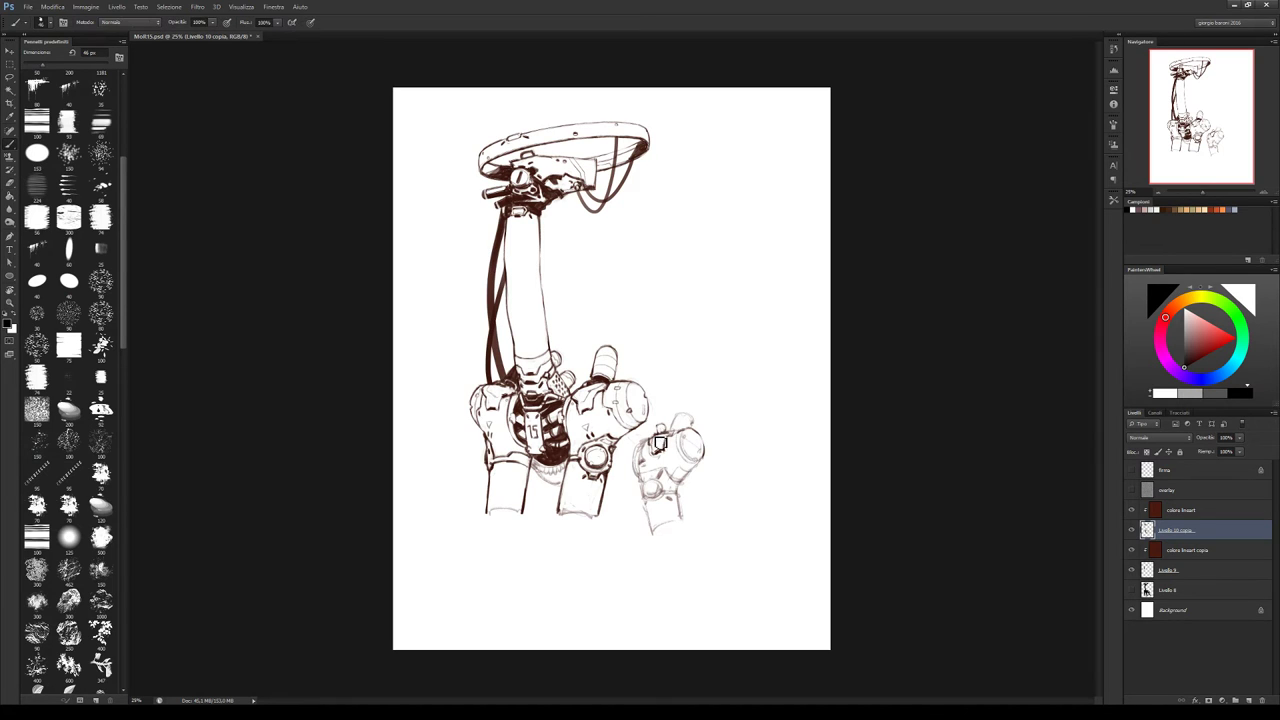
{"action": "key", "text": "e"}
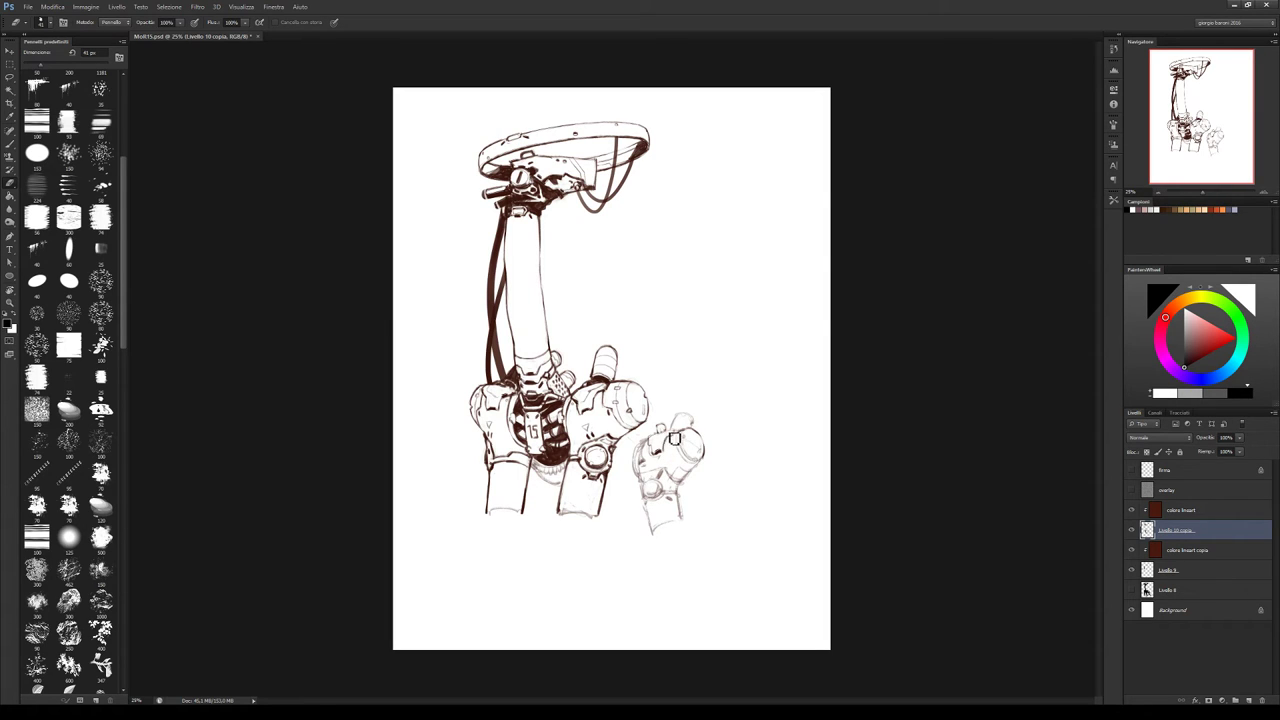
{"action": "key", "text": "b"}
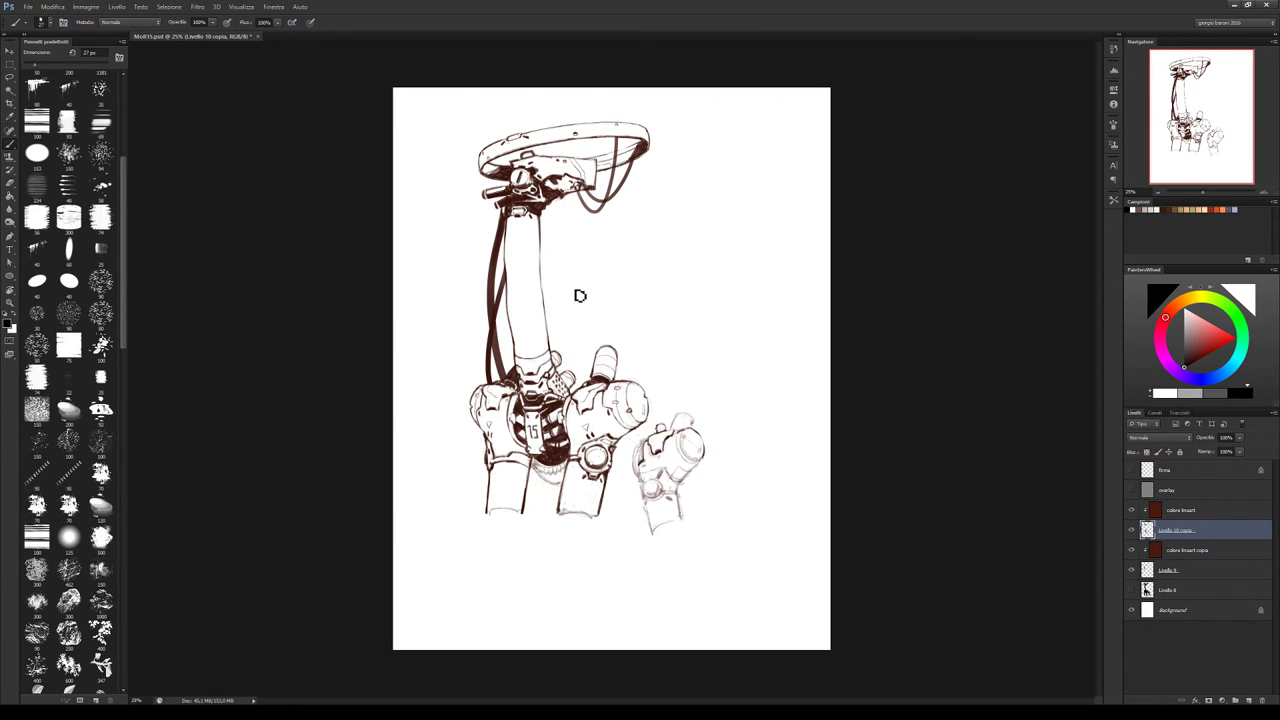
{"action": "key", "text": "e"}
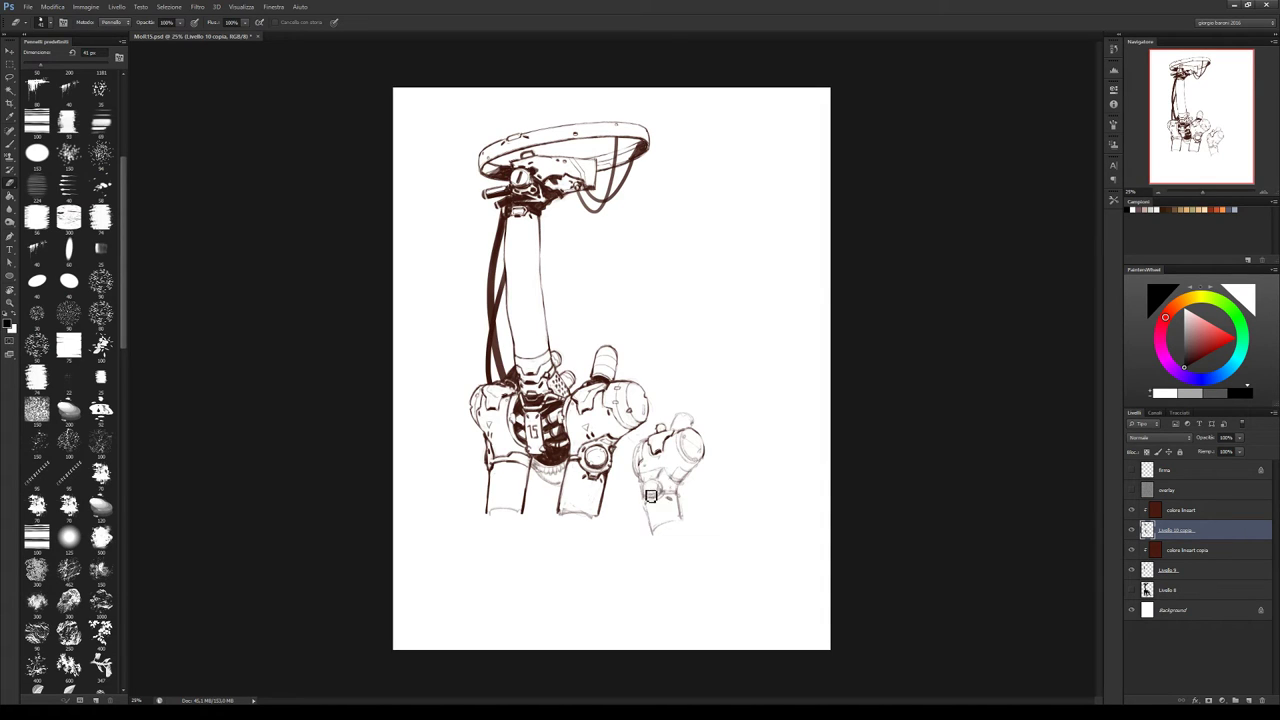
{"action": "key", "text": "b"}
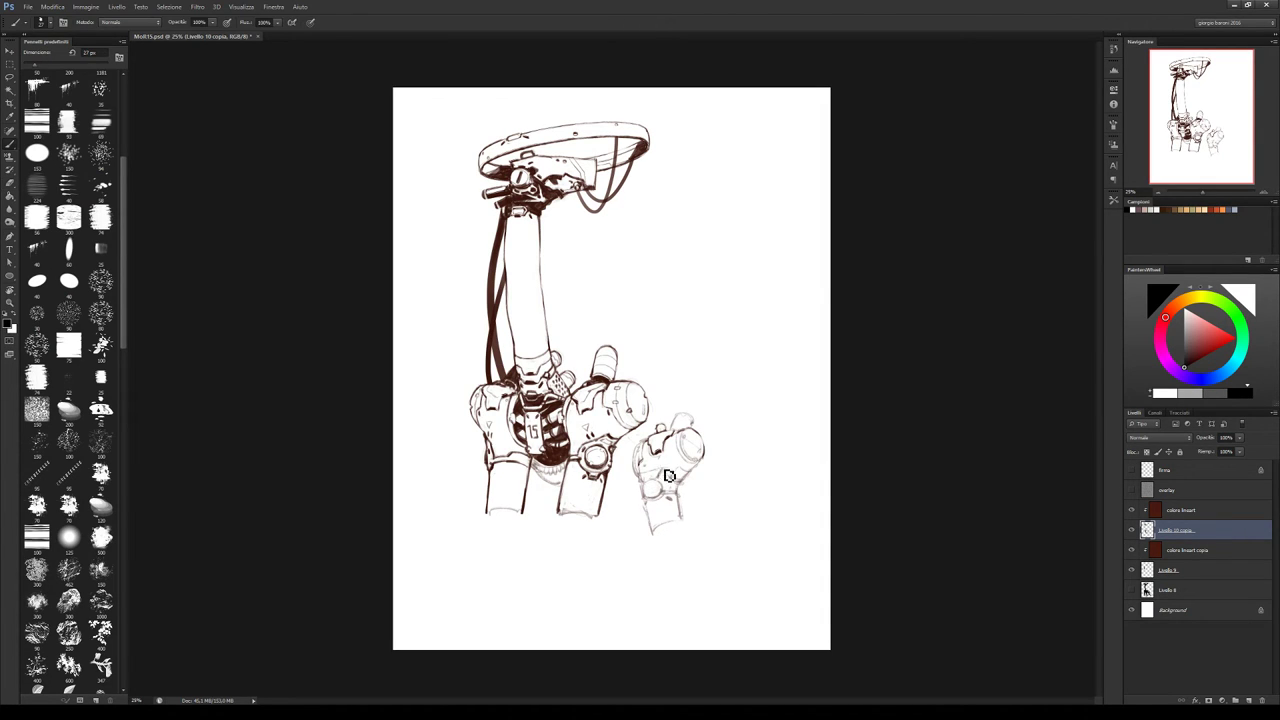
{"action": "key", "text": "bracketright"}
{"action": "key", "text": "bracketright"}
{"action": "key", "text": "e"}
{"action": "left_click_drag", "start_coordinate": [702, 462], "coordinate": [684, 480]}
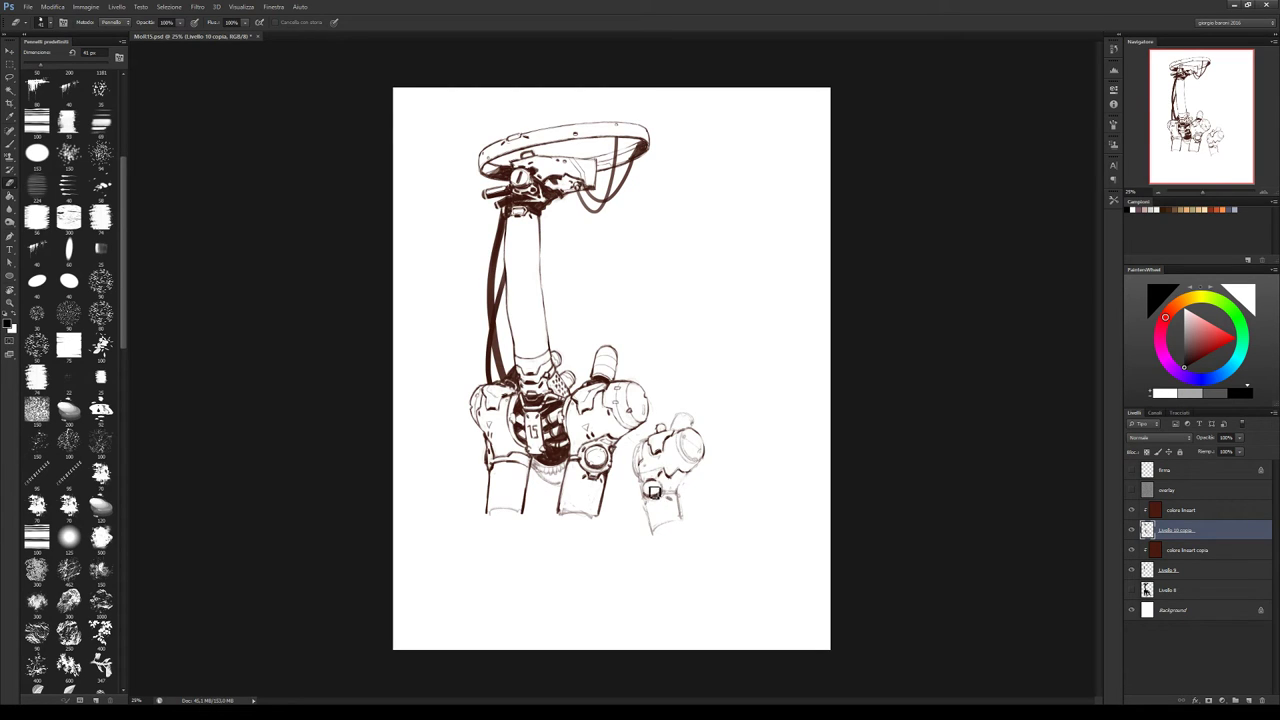
Draw a small ring on the small hand's wrist with a 31 px brush
{"action": "key", "text": "b"}
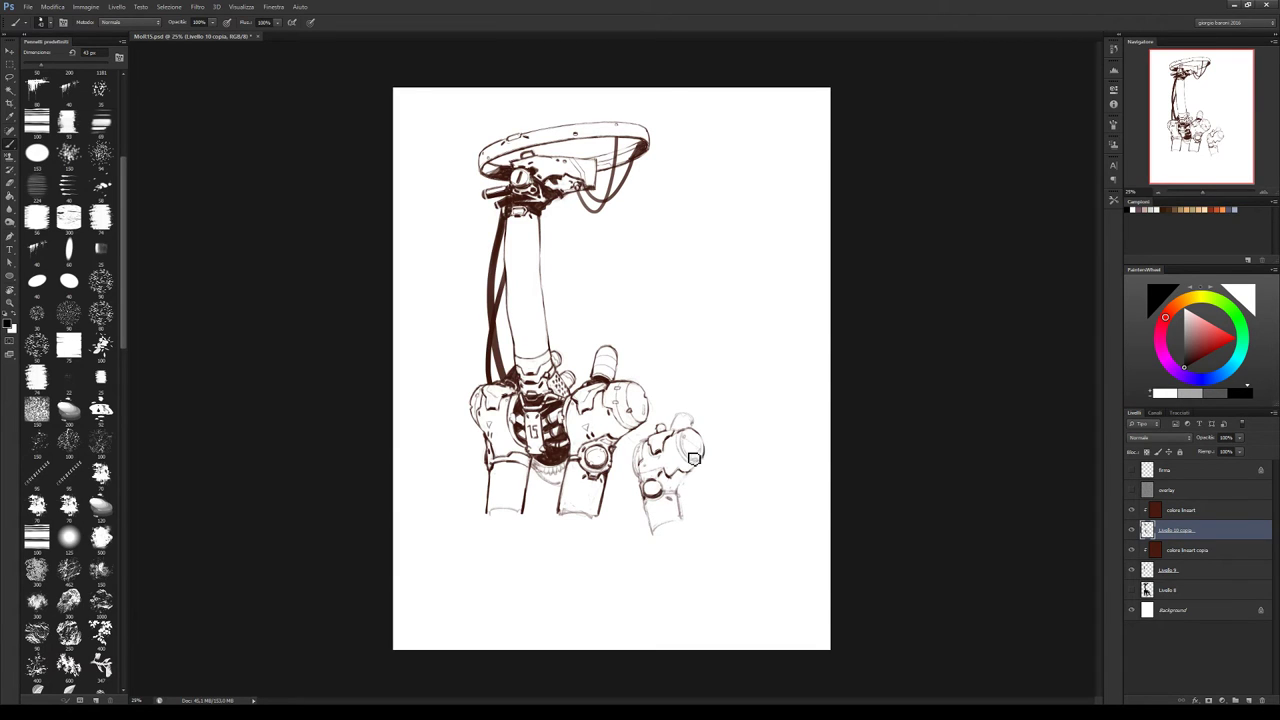
{"action": "key", "text": "bracketleft"}
{"action": "key", "text": "e"}
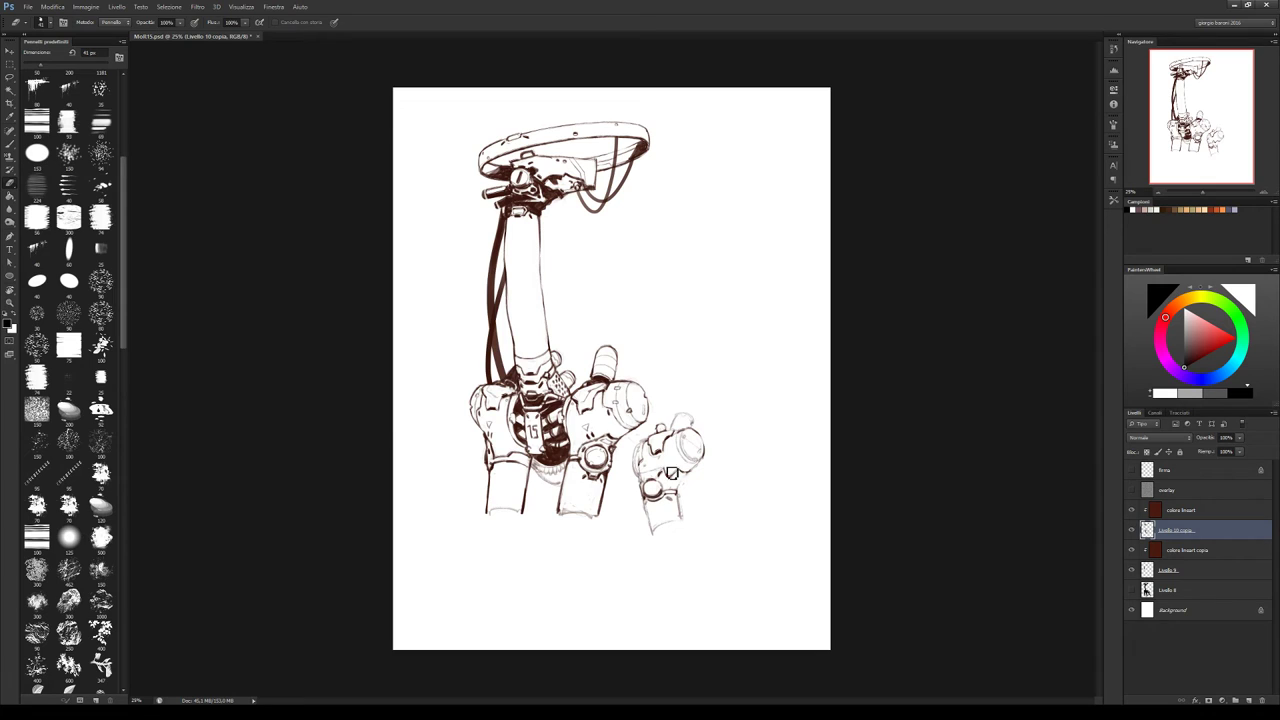
{"action": "key", "text": "b"}
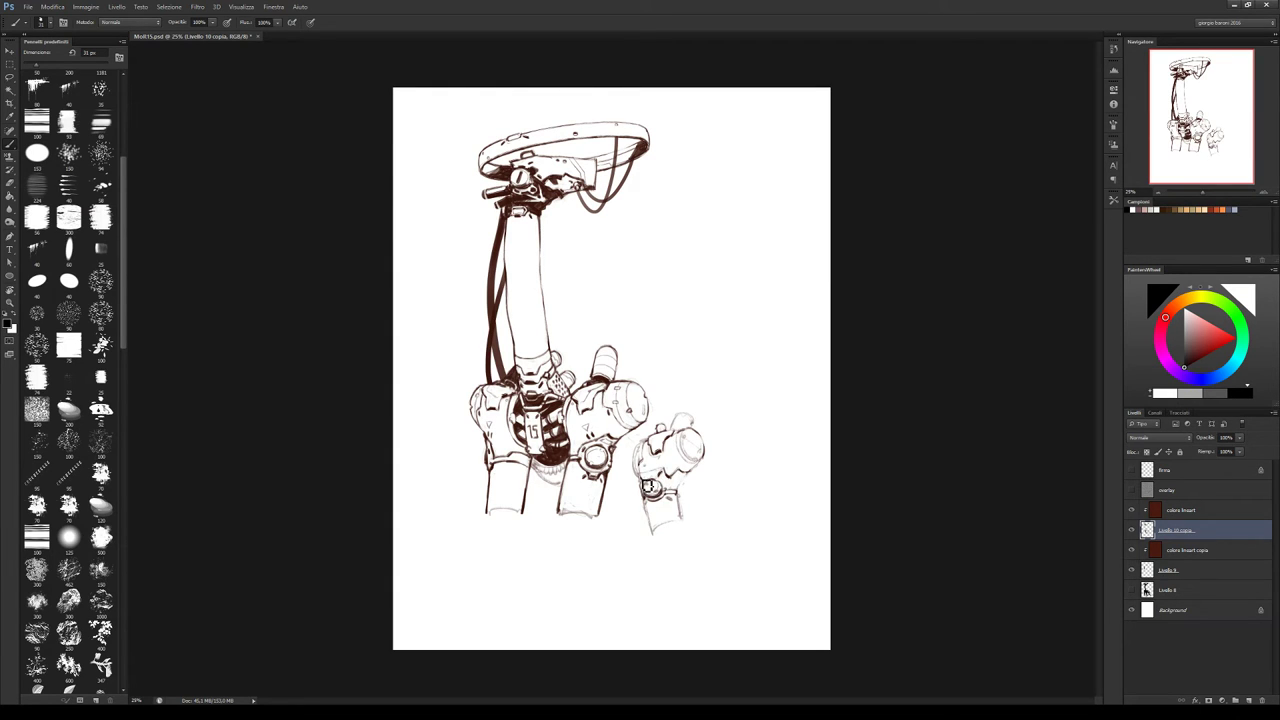
{"action": "left_click_drag", "start_coordinate": [650, 491], "coordinate": [652, 477]}
{"action": "key", "text": "e"}
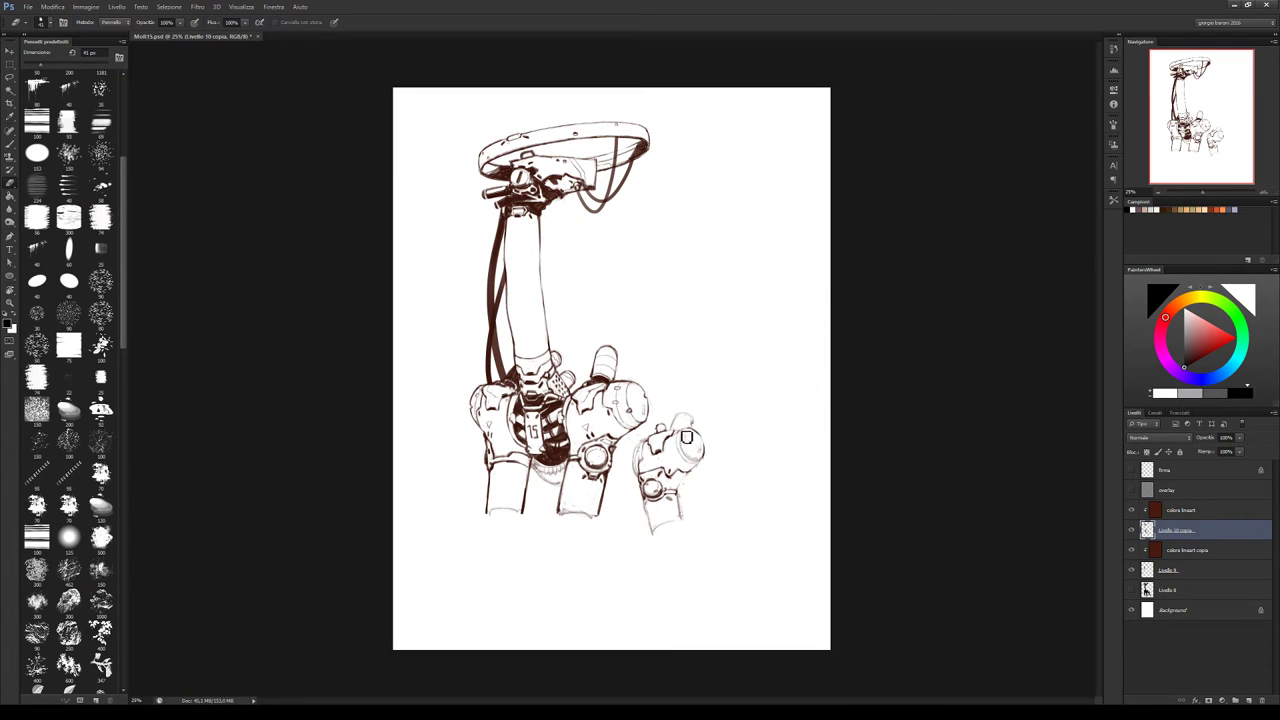
{"action": "key", "text": "b"}
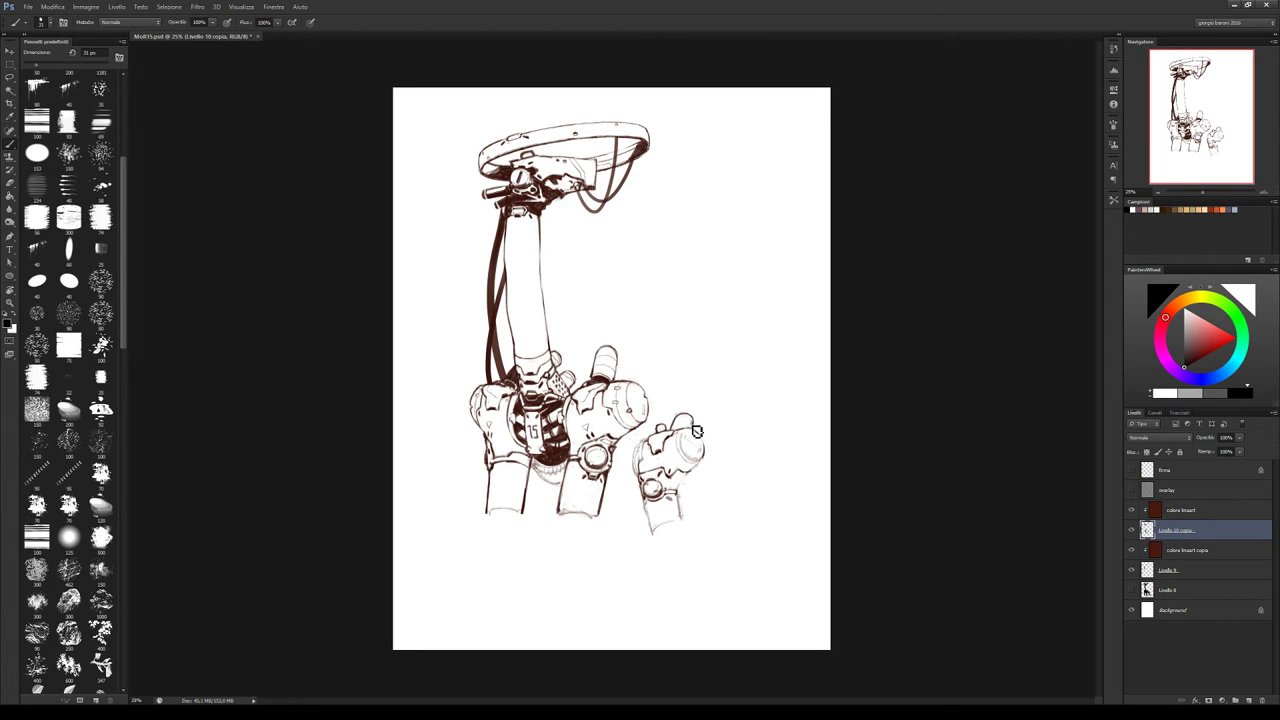
{"action": "key", "text": "e"}
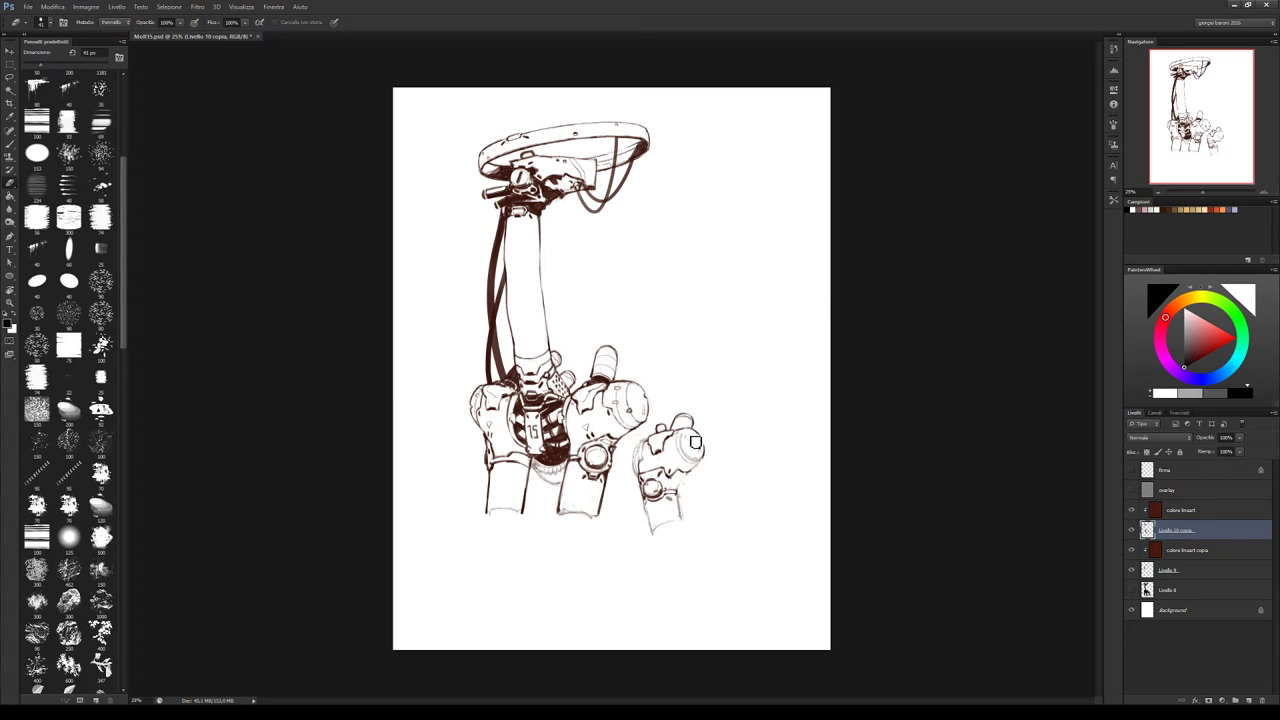
{"action": "key", "text": "b"}
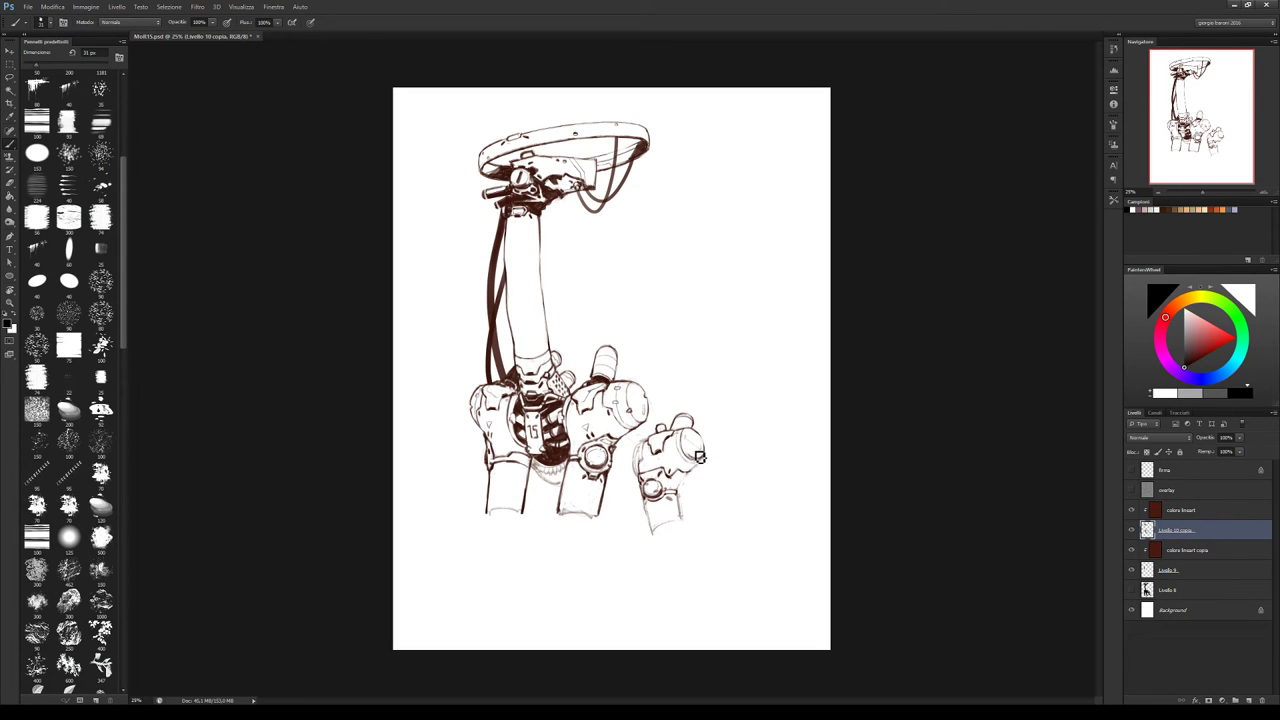
{"action": "key", "text": "e"}
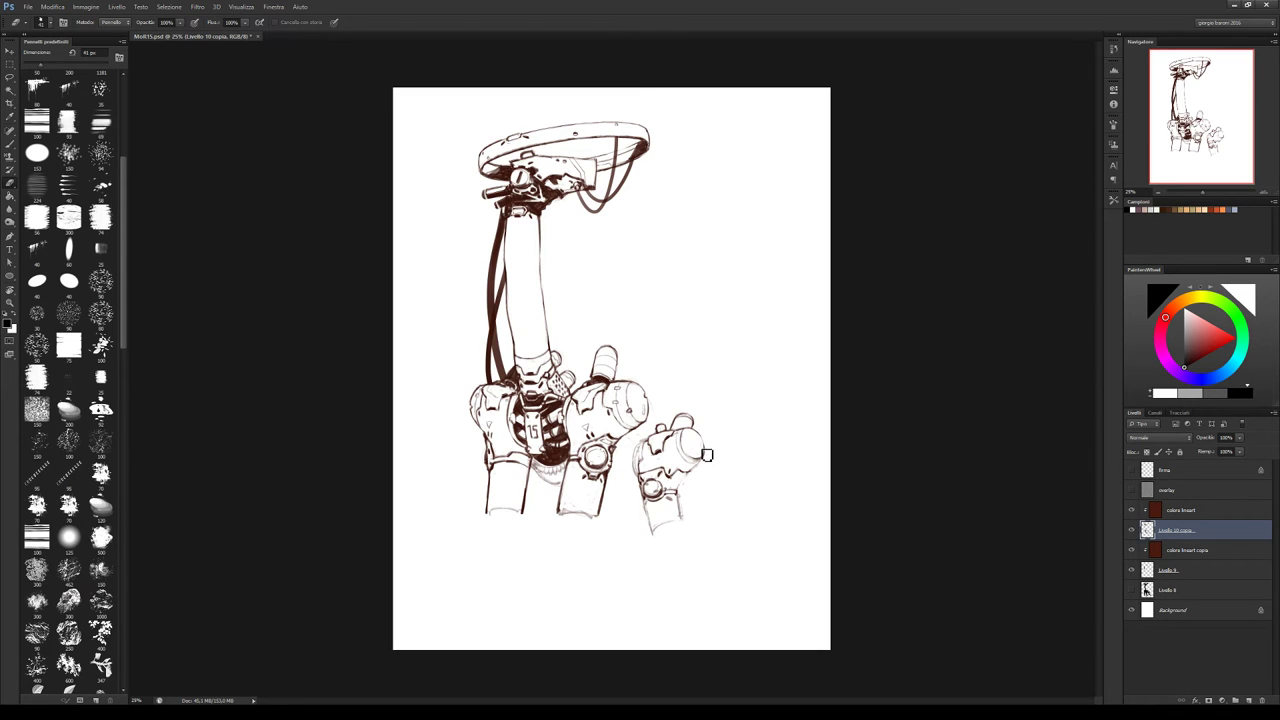
Mirror the drawing horizontally and add a small stroke to the top of the small hand
{"action": "key", "text": "h"}
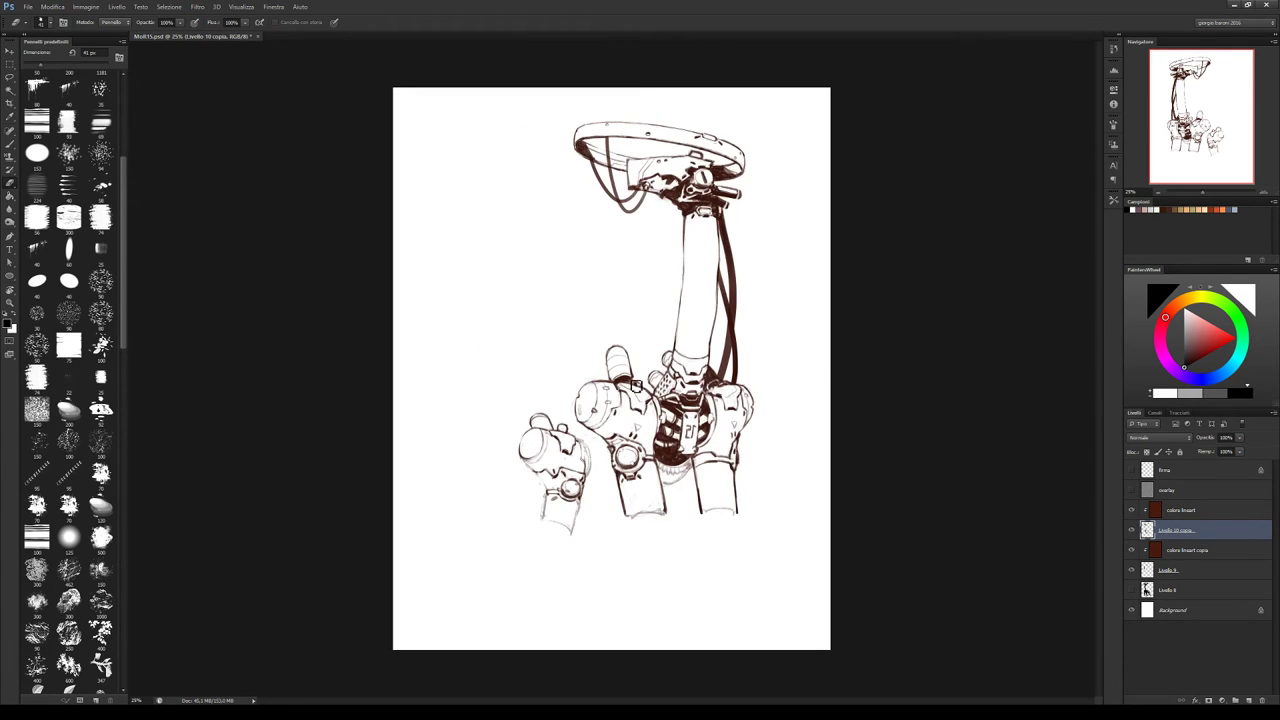
{"action": "key", "text": "b"}
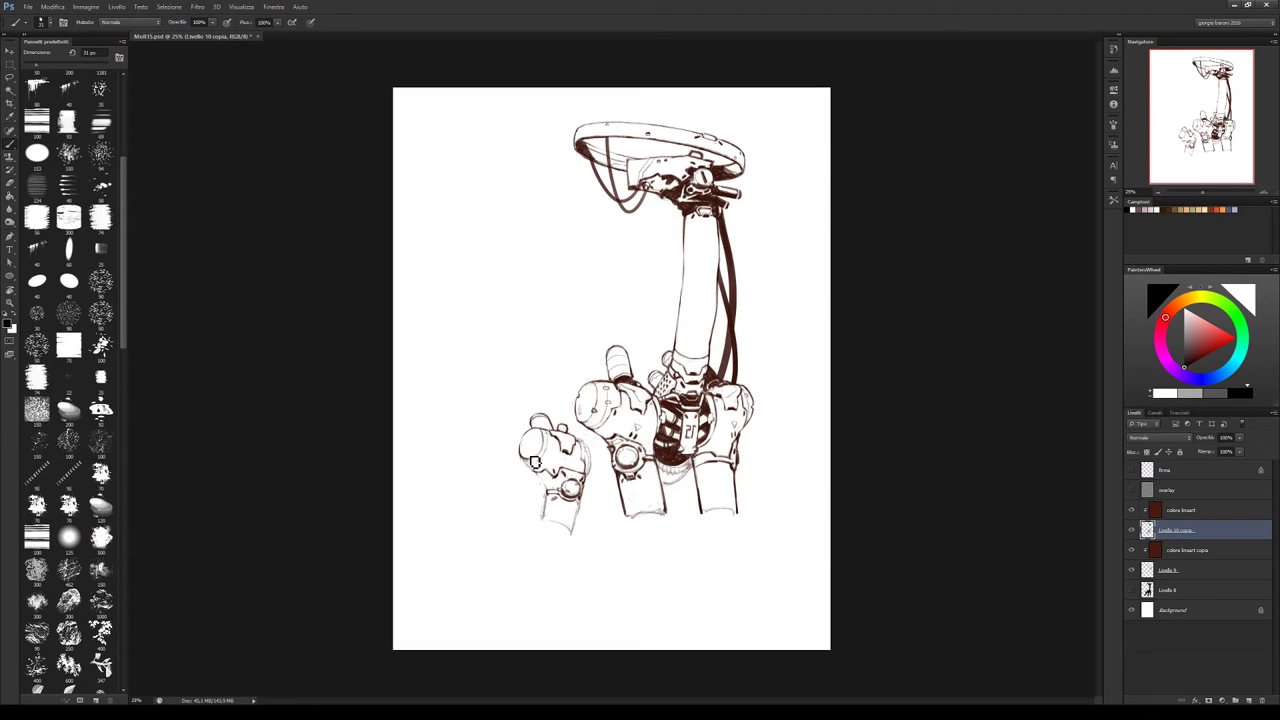
{"action": "key", "text": "e"}
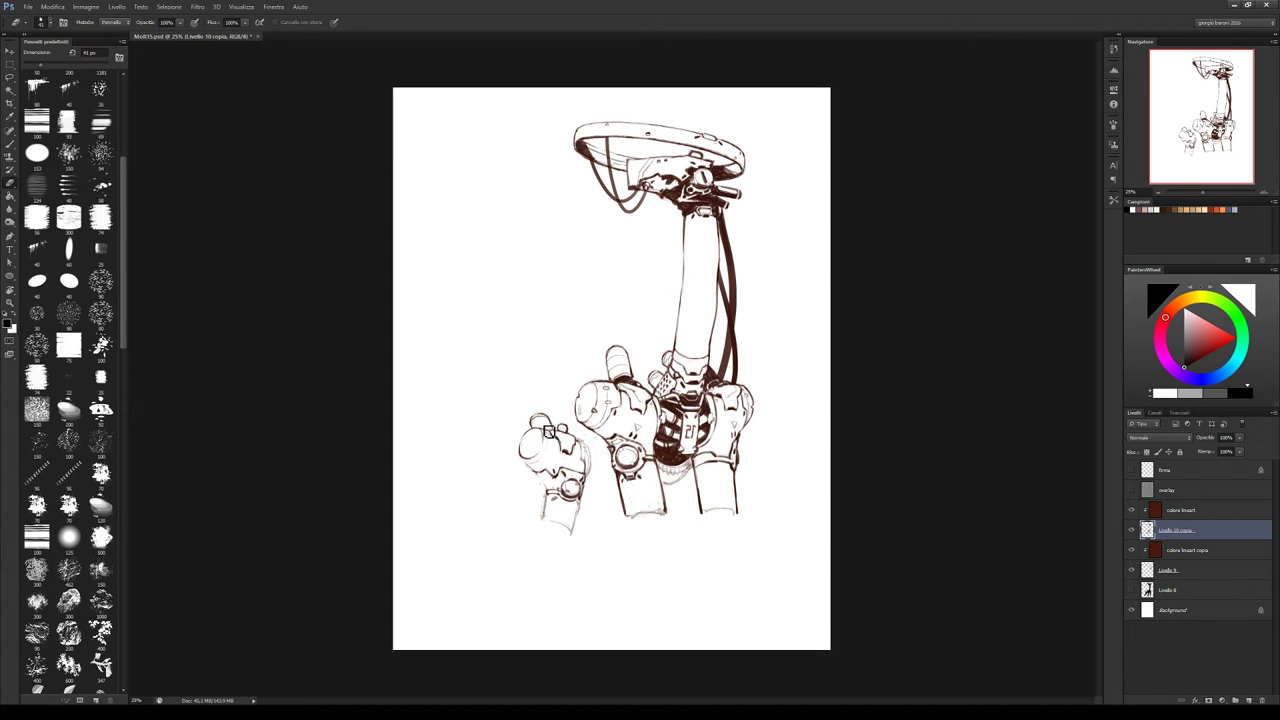
{"action": "key", "text": "b"}
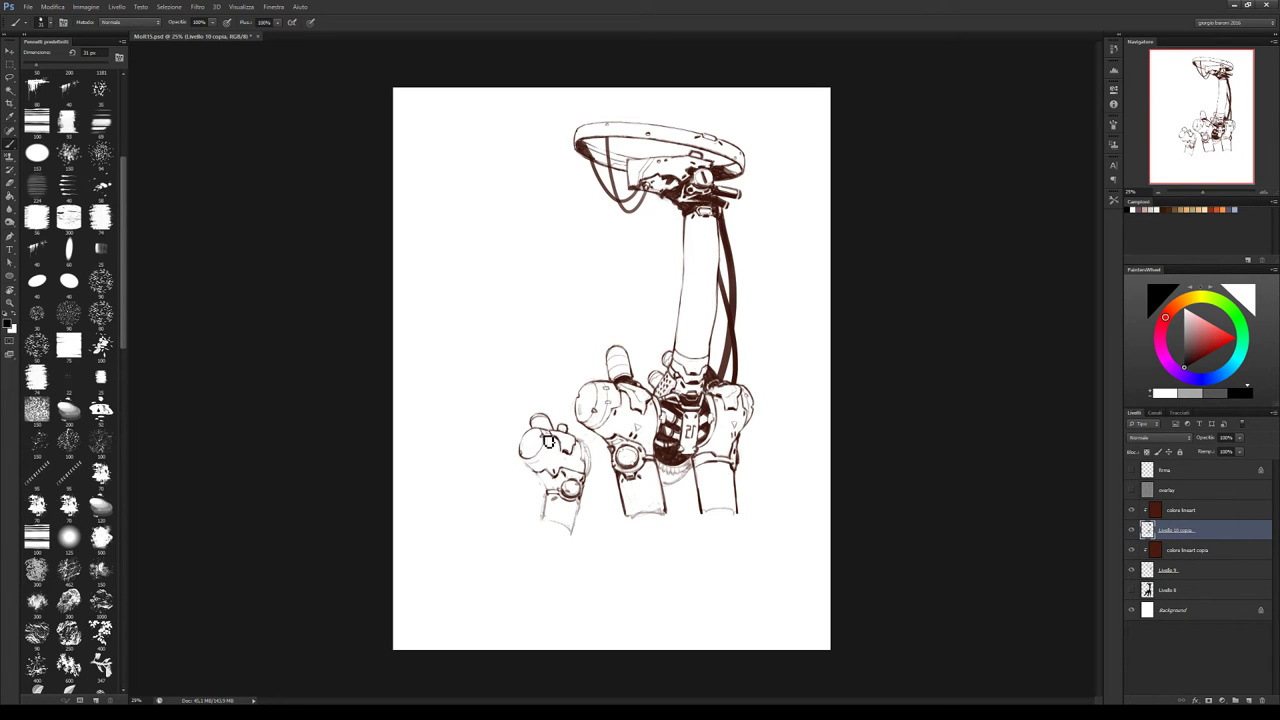
{"action": "key", "text": "e"}
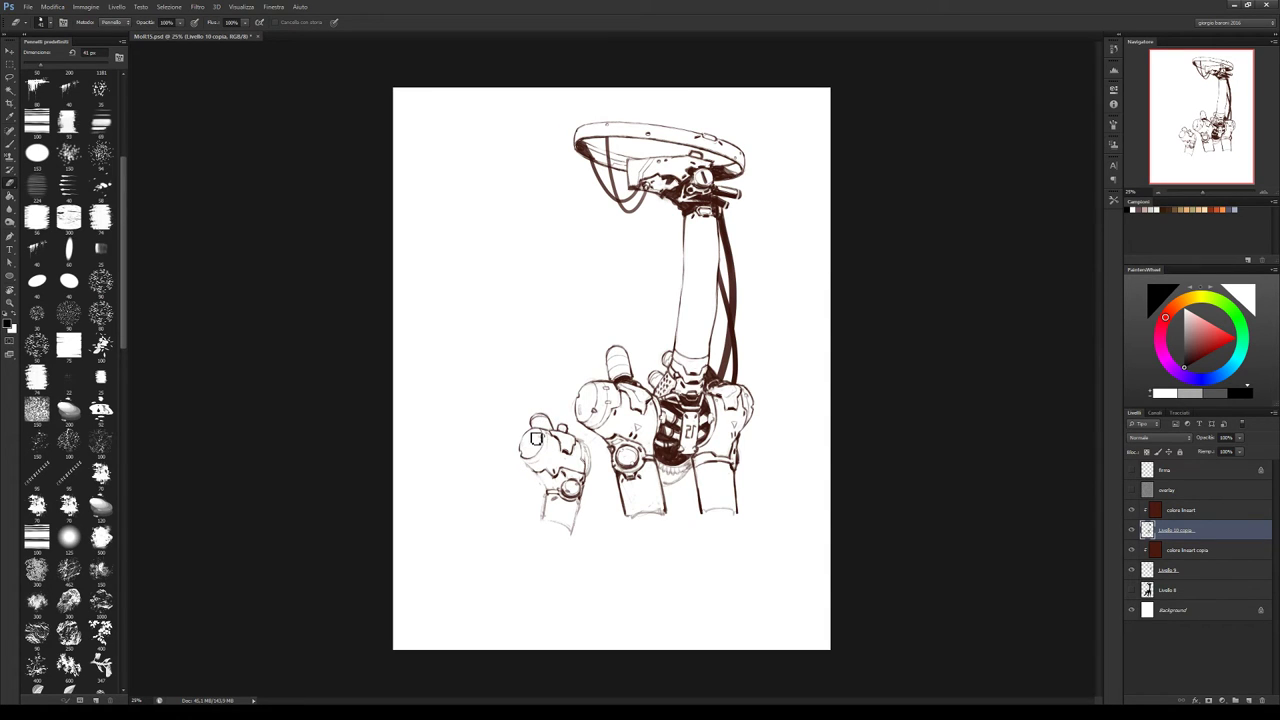
{"action": "key", "text": "b"}
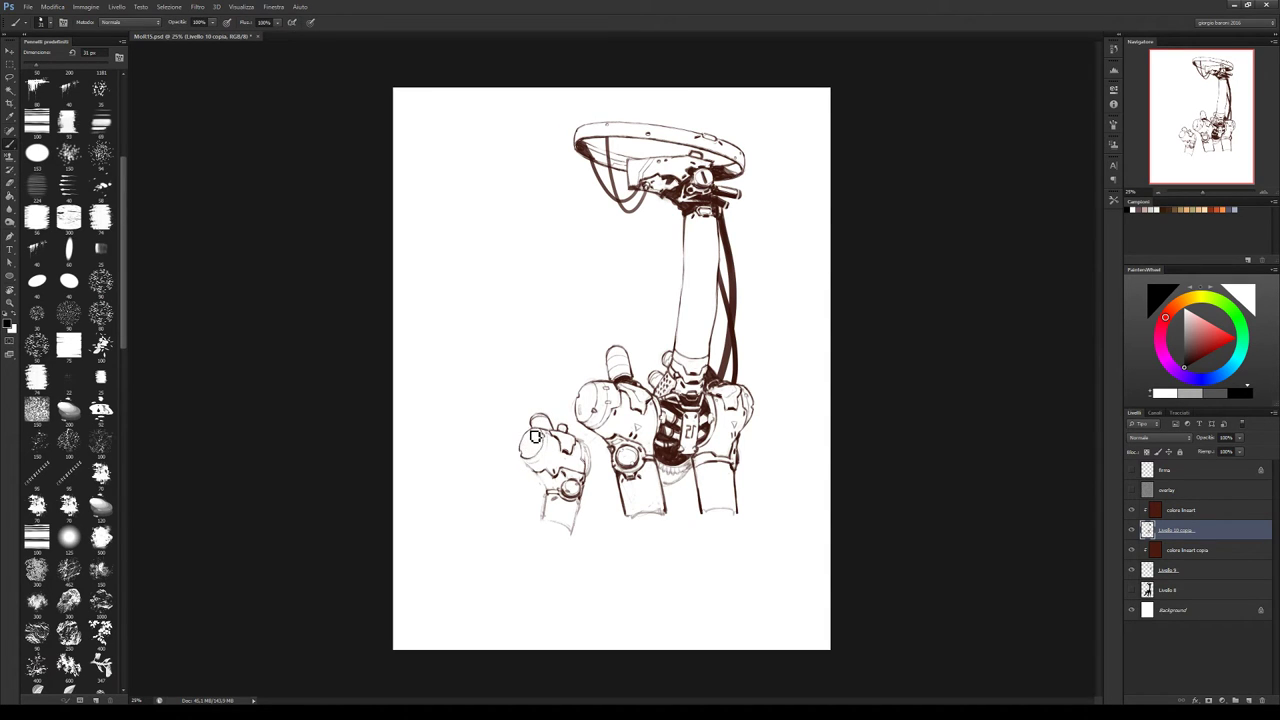
{"action": "left_click_drag", "start_coordinate": [537, 440], "coordinate": [534, 443]}
Erase stray lines on the small hand's wrist with a 41 px eraser
{"action": "key", "text": "e"}
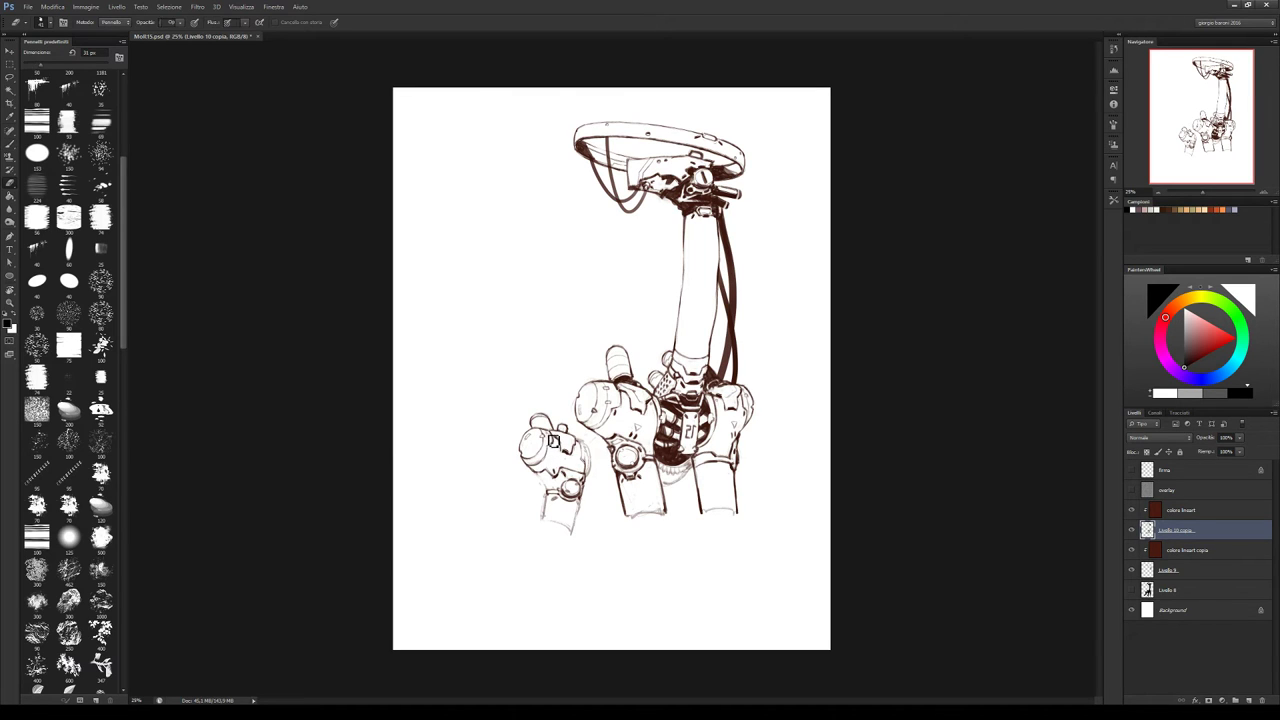
{"action": "key", "text": "bracketright"}
{"action": "key", "text": "b"}
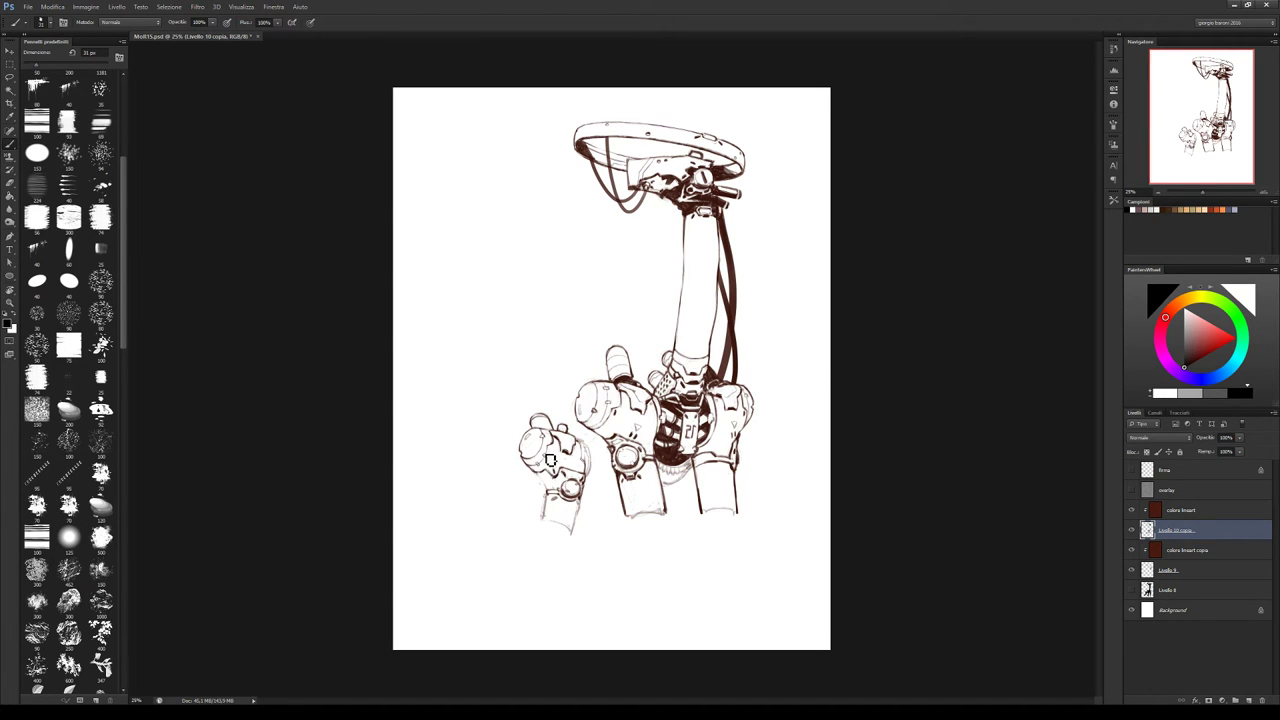
{"action": "key", "text": "e"}
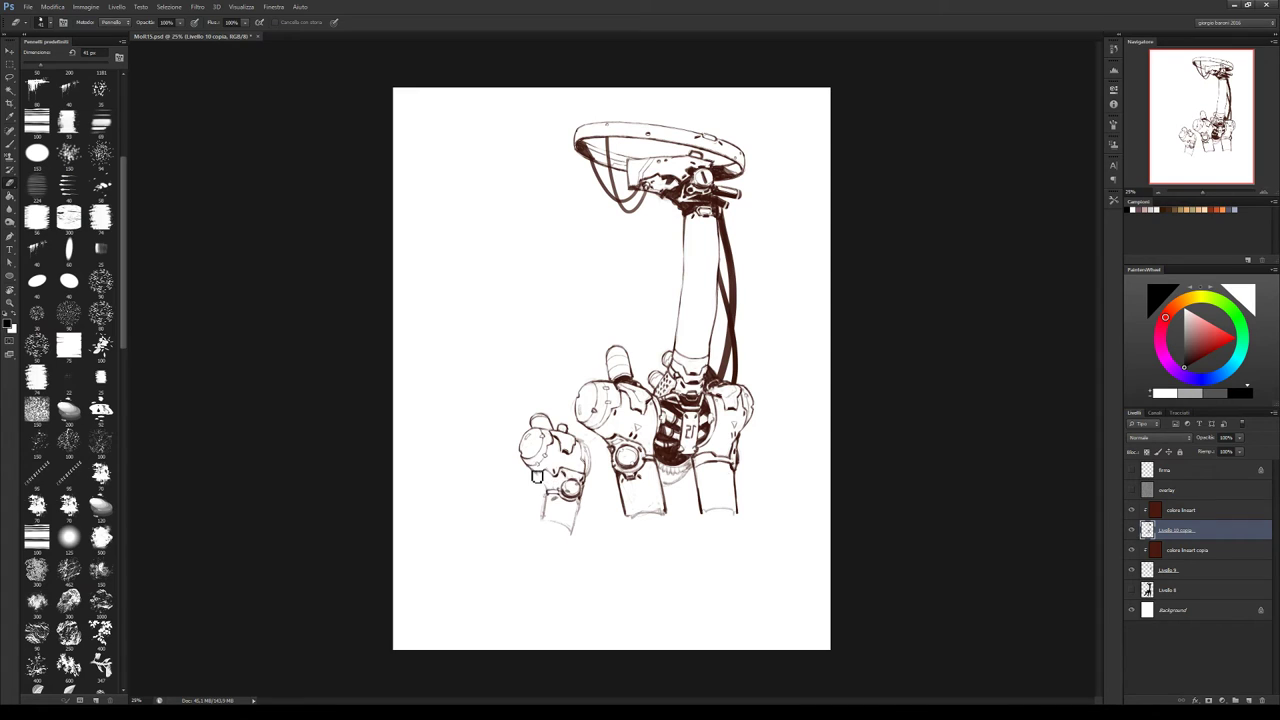
{"action": "key", "text": "b"}
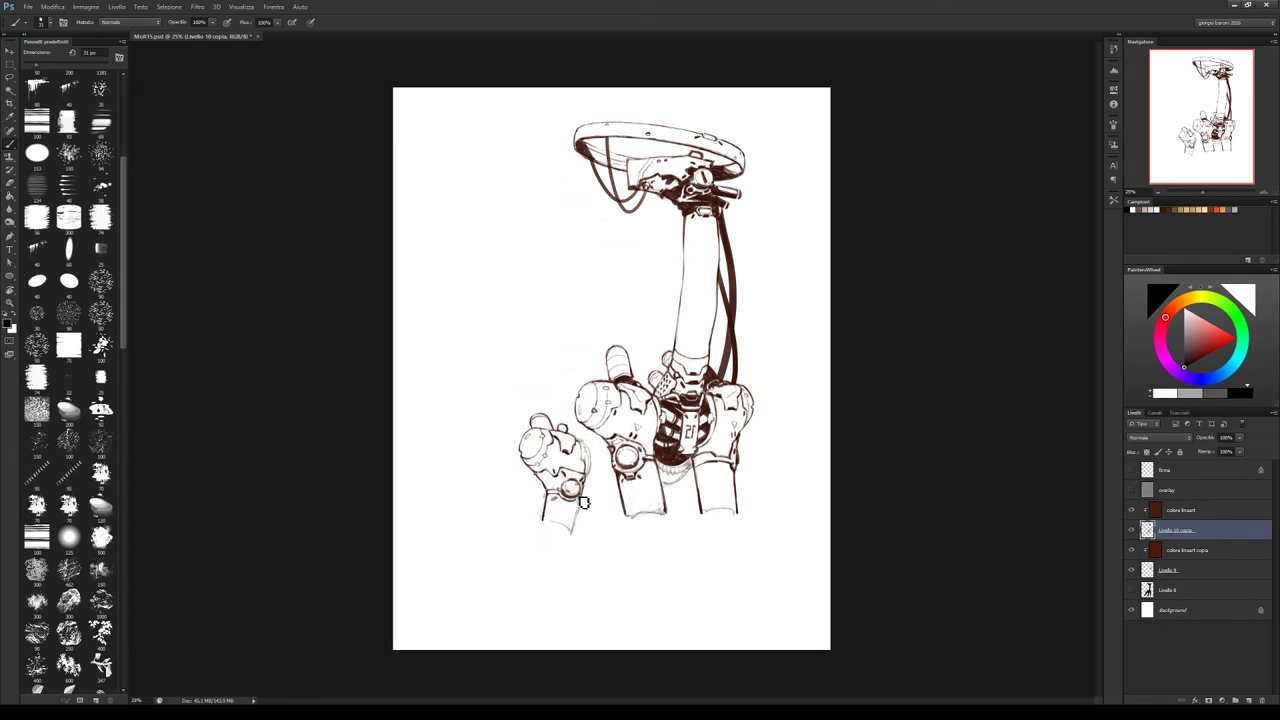
{"action": "key", "text": "e"}
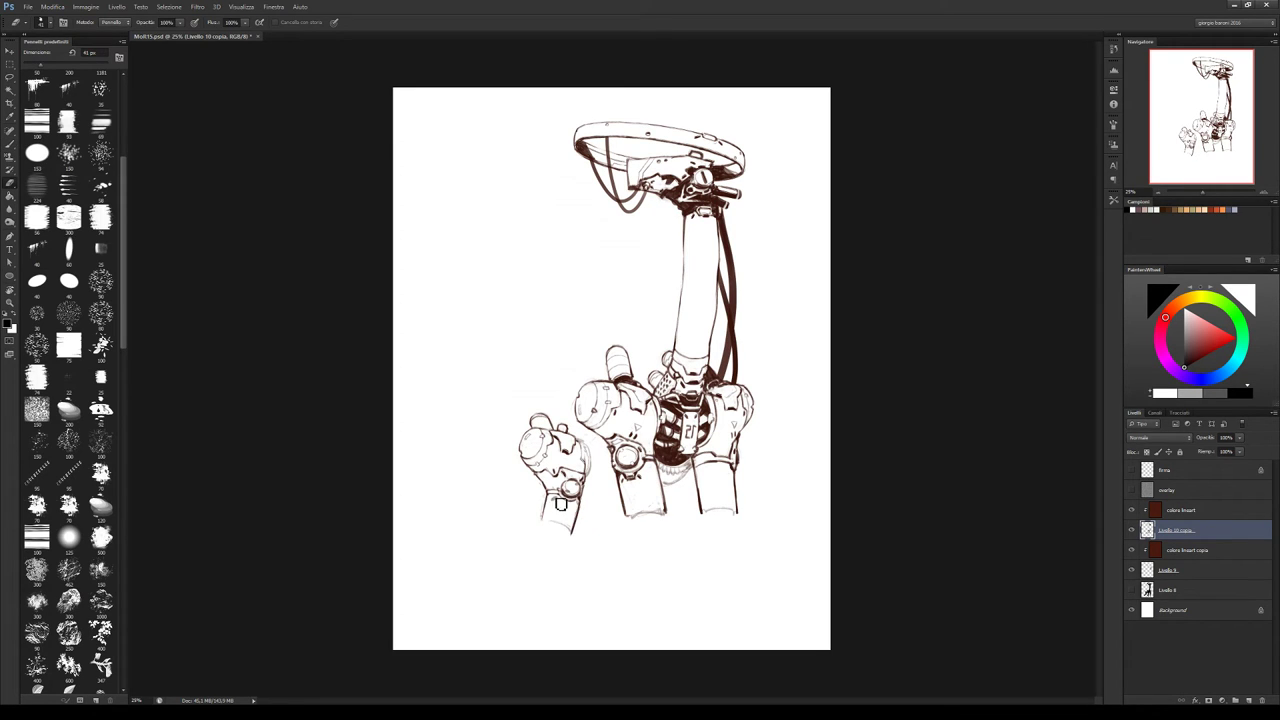
{"action": "mouse_move", "coordinate": [571, 512]}
{"action": "left_mouse_down"}
{"action": "mouse_move", "coordinate": [576, 528]}
{"action": "mouse_move", "coordinate": [562, 528]}
{"action": "mouse_move", "coordinate": [574, 537]}
{"action": "left_mouse_up"}
{"action": "key", "text": "b"}
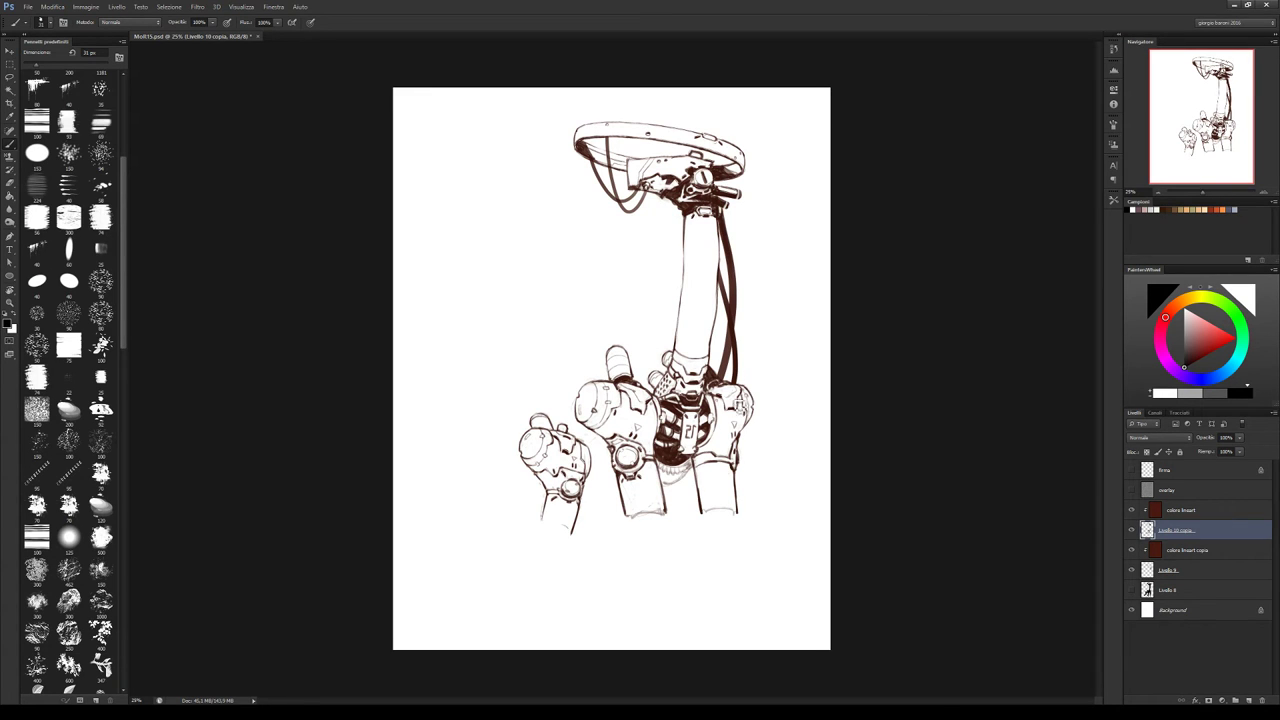
Show the Livello 8 grey underlay and ink small detail lines near the knee
{"action": "left_click", "coordinate": [1133, 590]}
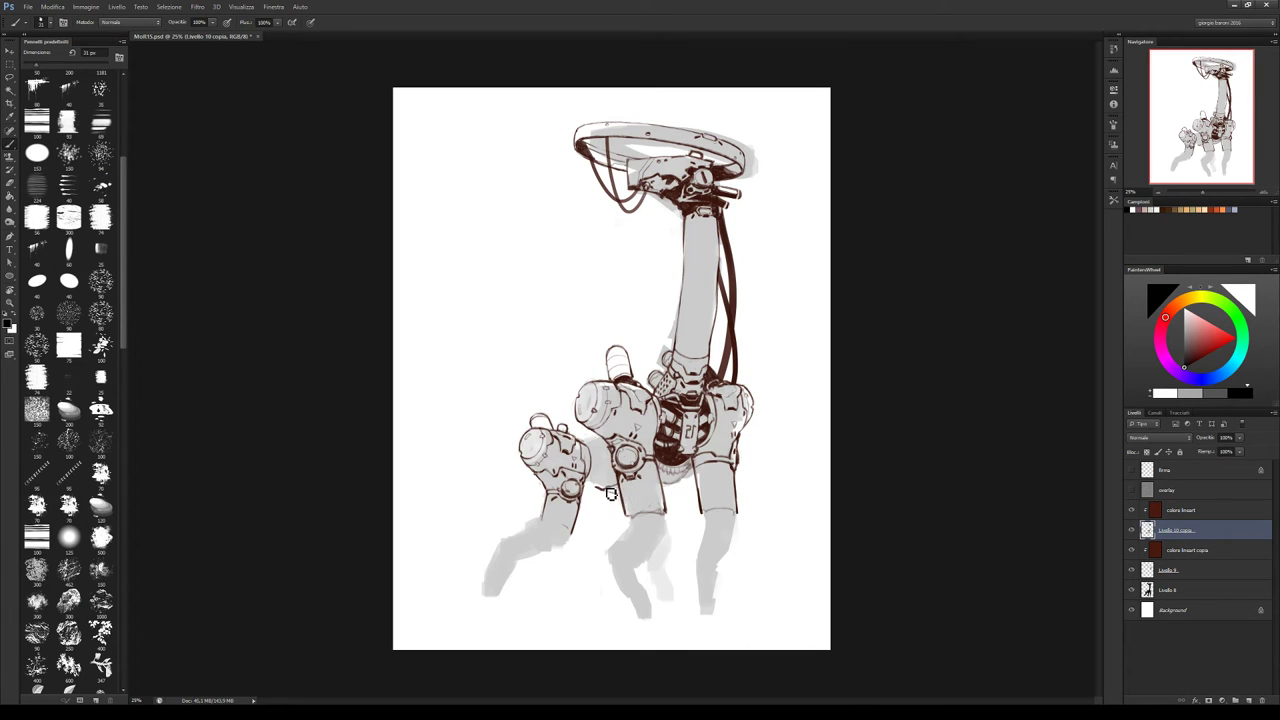
{"action": "key", "text": "e"}
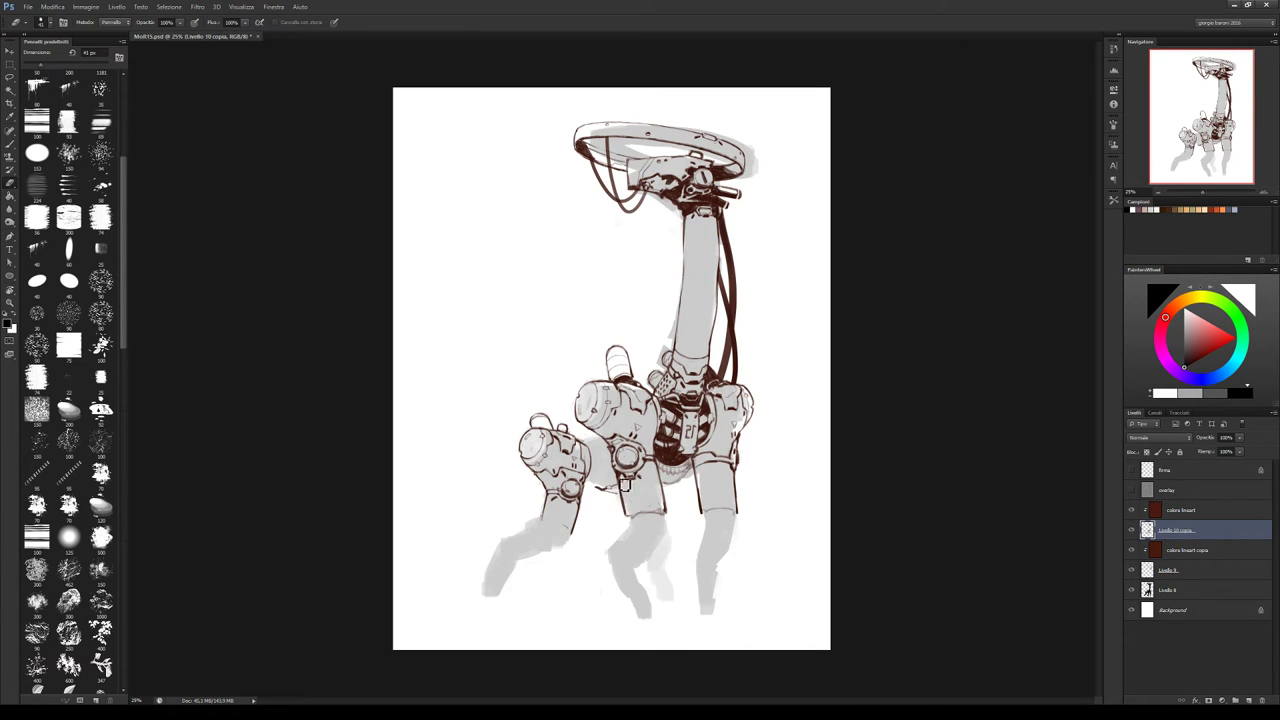
{"action": "key", "text": "b"}
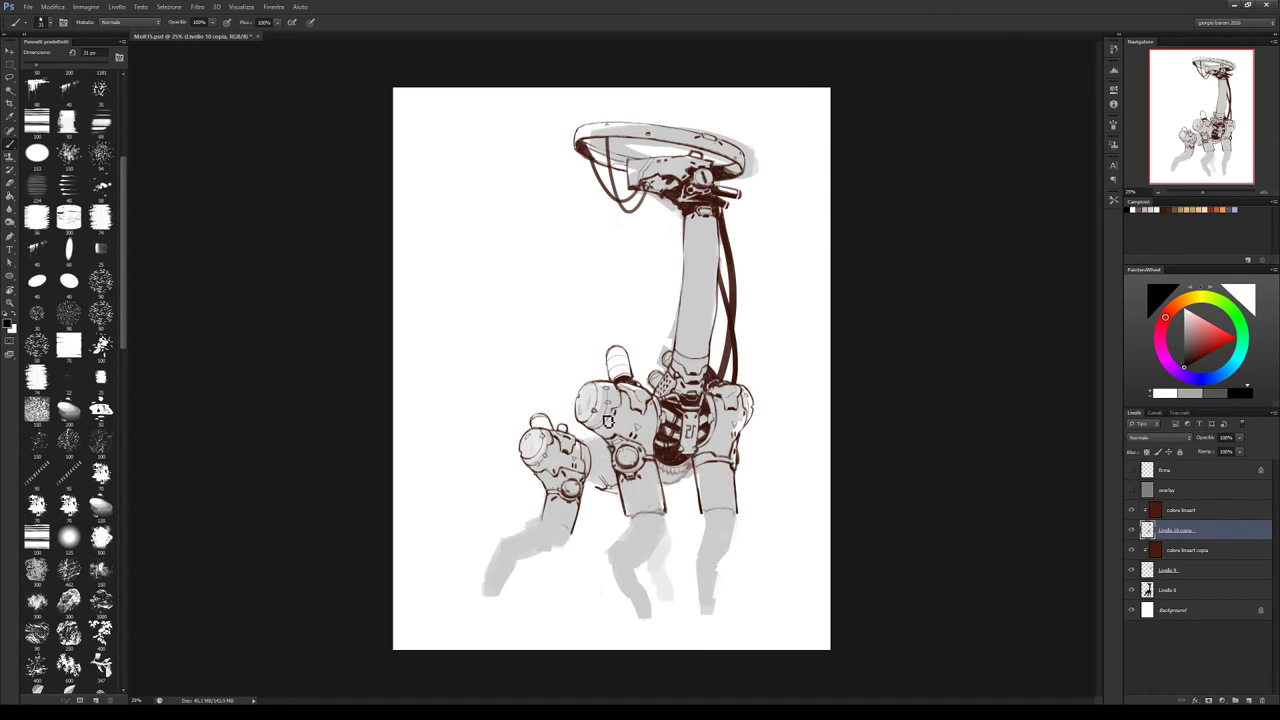
{"action": "mouse_move", "coordinate": [598, 482]}
{"action": "left_mouse_down"}
{"action": "mouse_move", "coordinate": [617, 480]}
{"action": "mouse_move", "coordinate": [603, 442]}
{"action": "mouse_move", "coordinate": [606, 482]}
{"action": "left_mouse_up"}
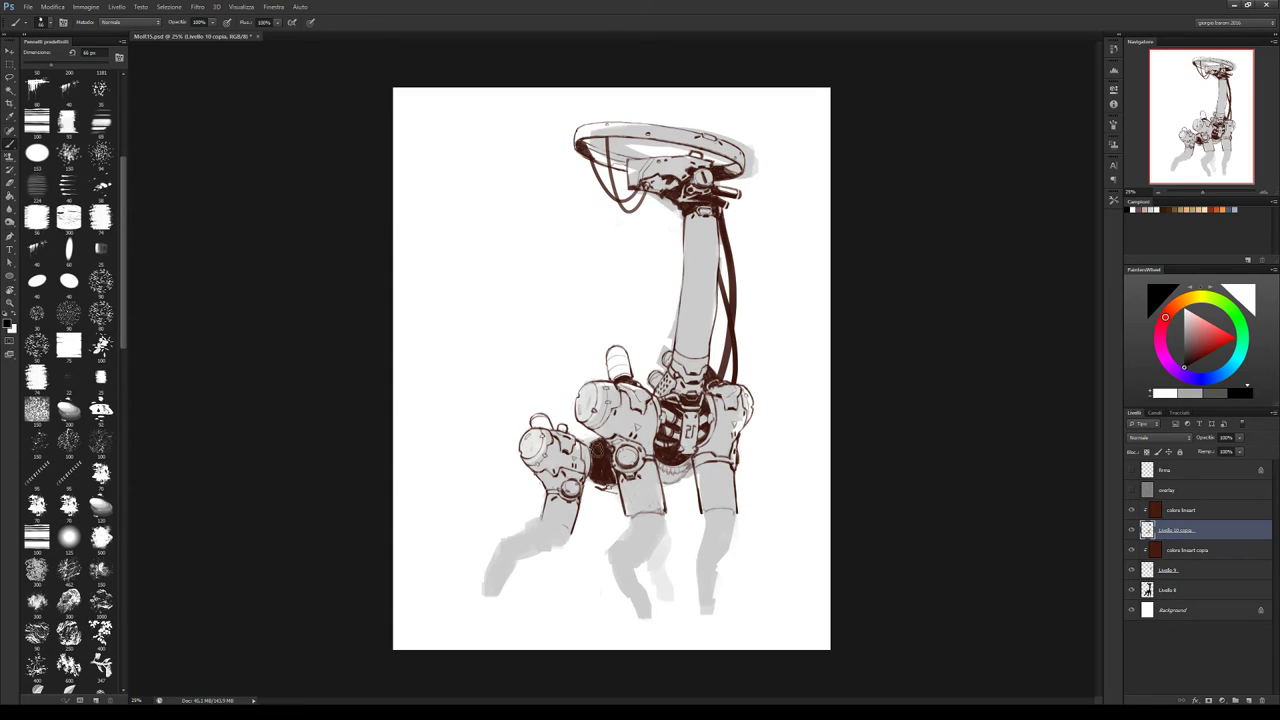
{"action": "key", "text": "e"}
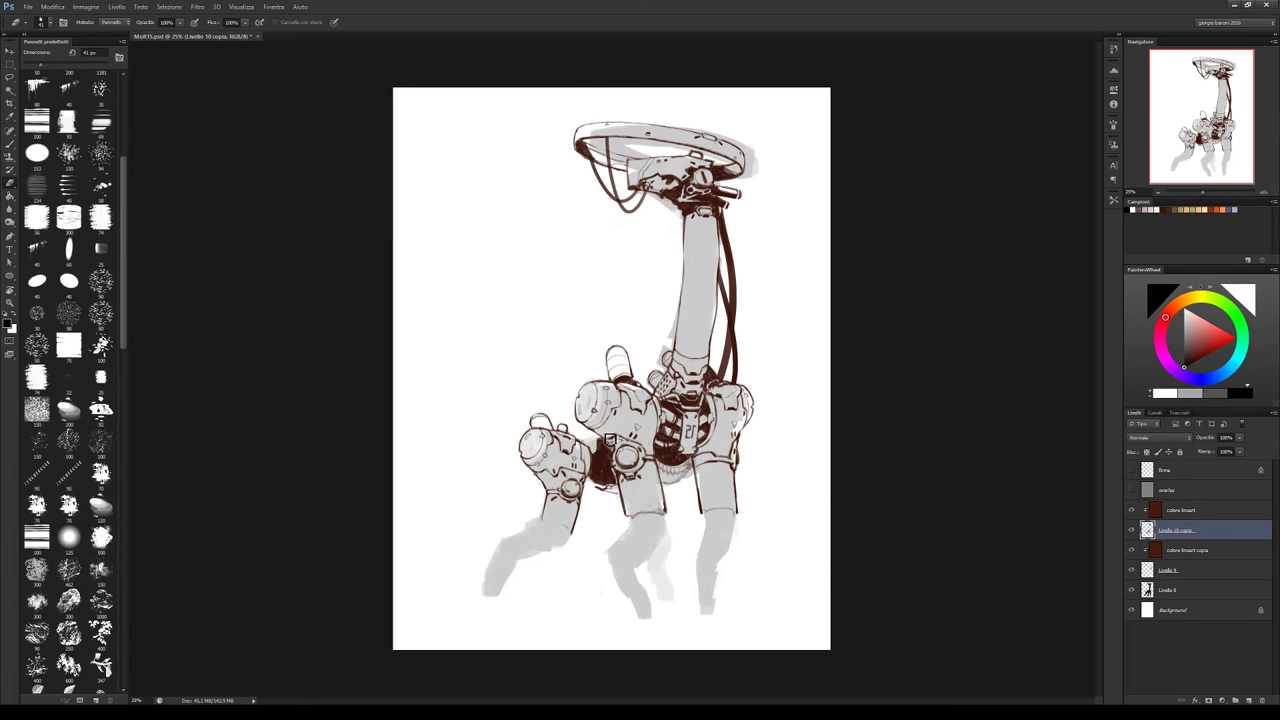
{"action": "key", "text": "b"}
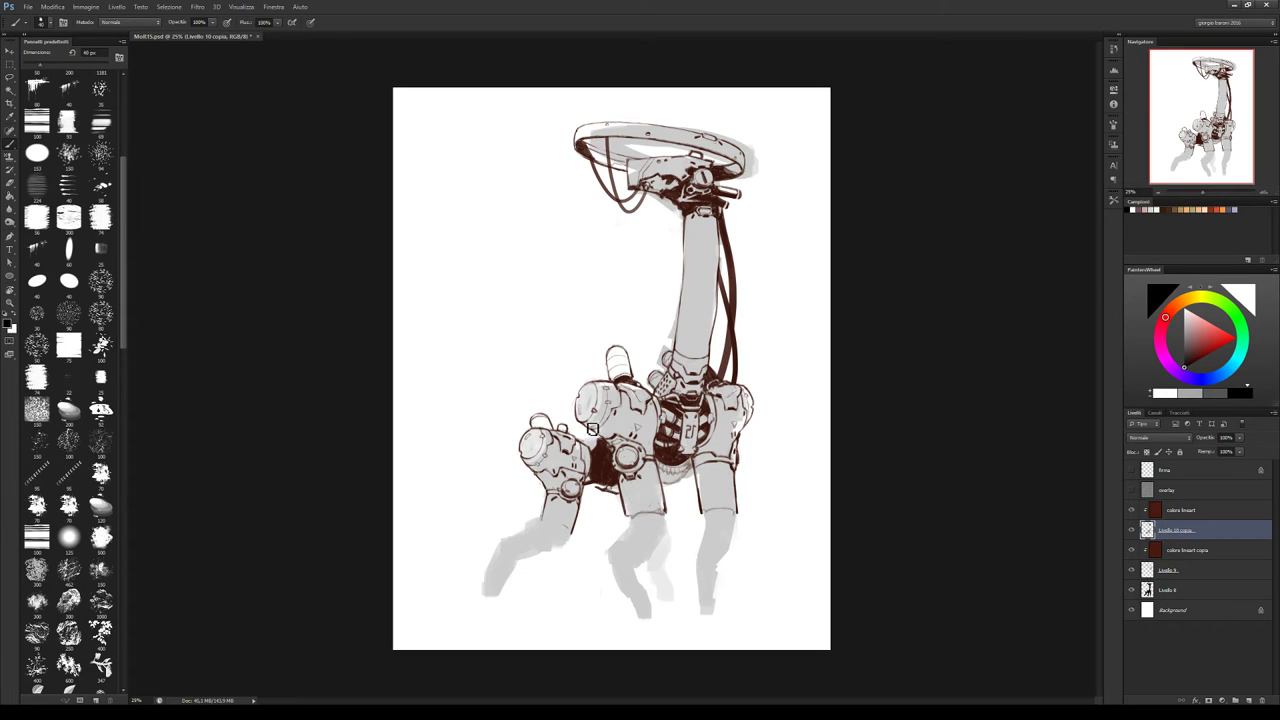
Alternately ink and erase the joint details, enlarging the eraser to 56 px
{"action": "key", "text": "e"}
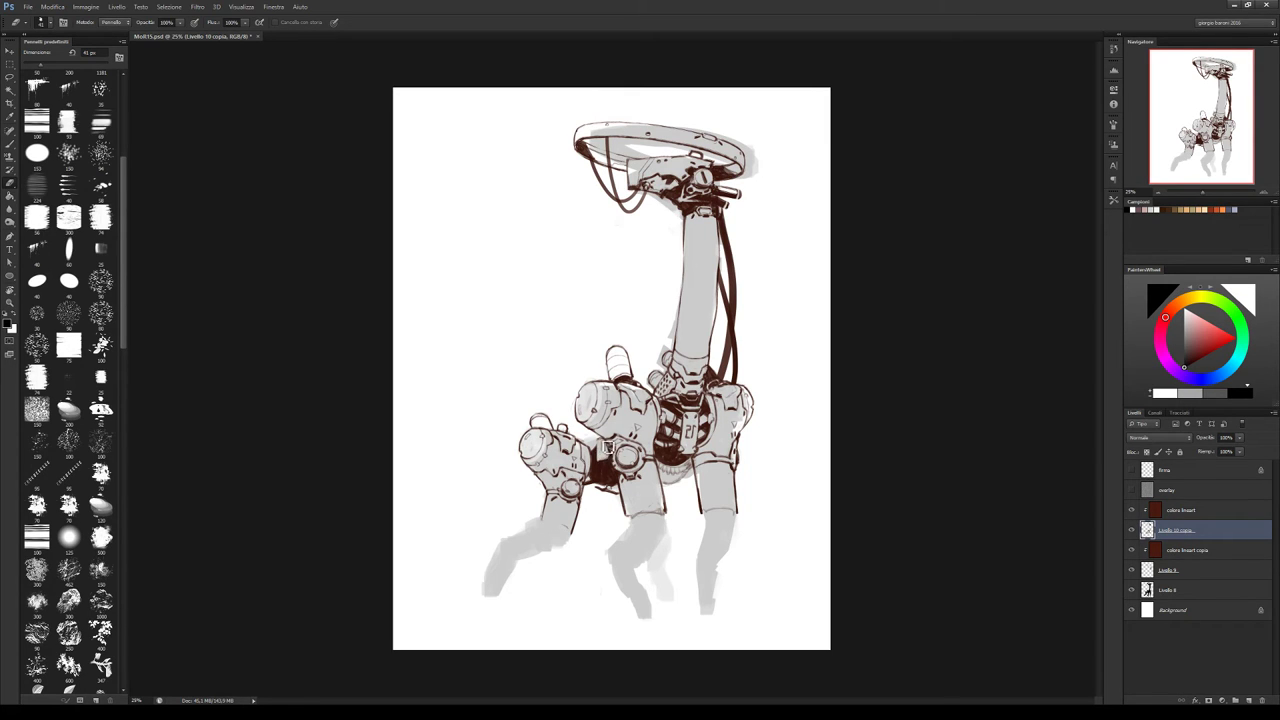
{"action": "key", "text": "b"}
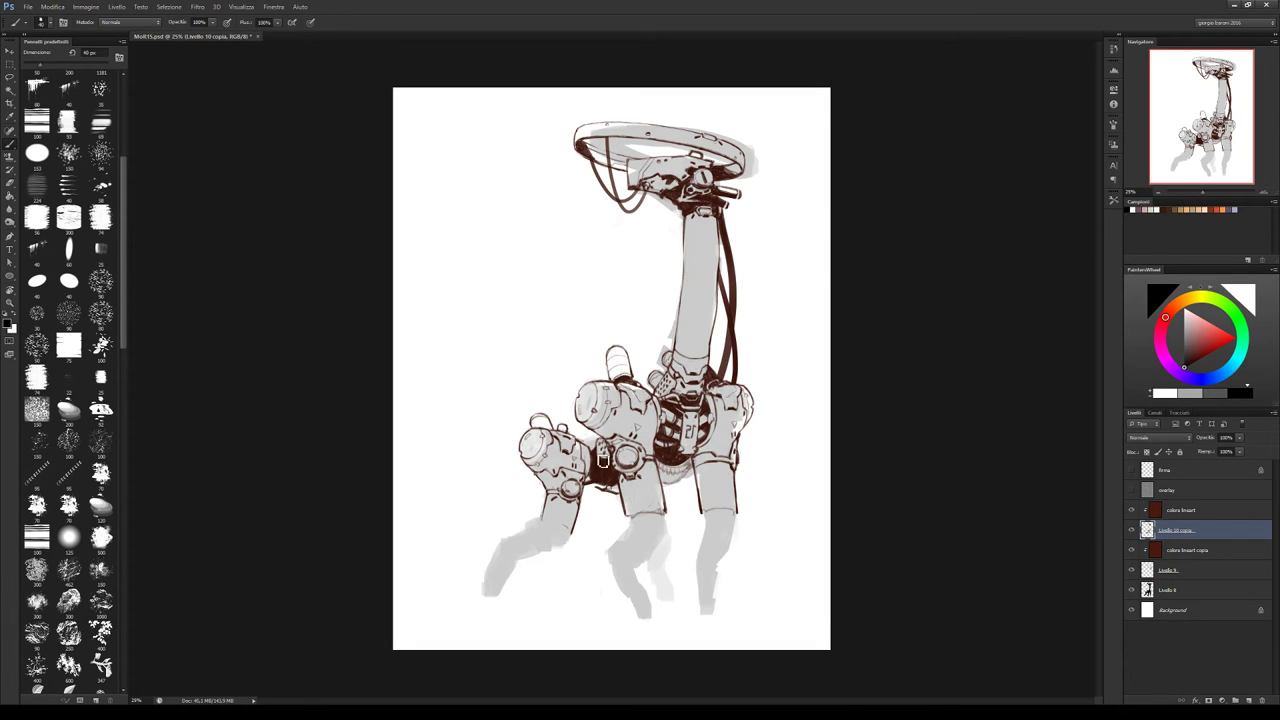
{"action": "key", "text": "e"}
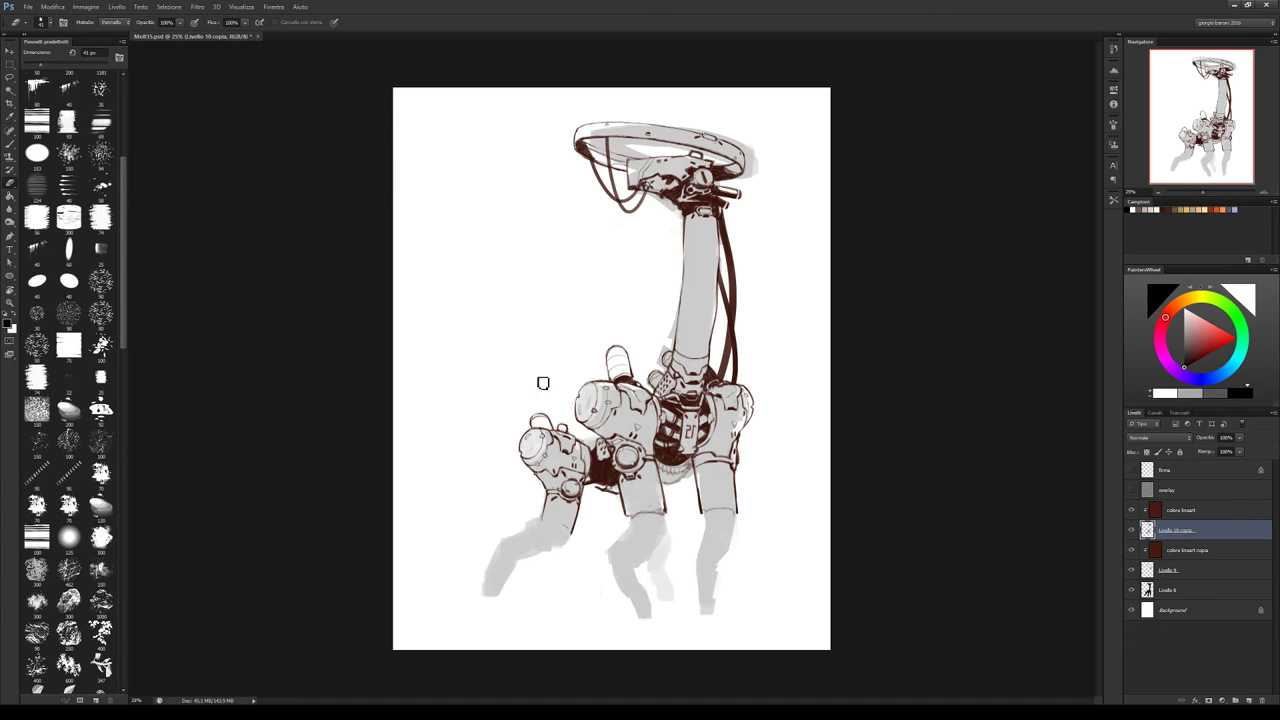
{"action": "key", "text": "b"}
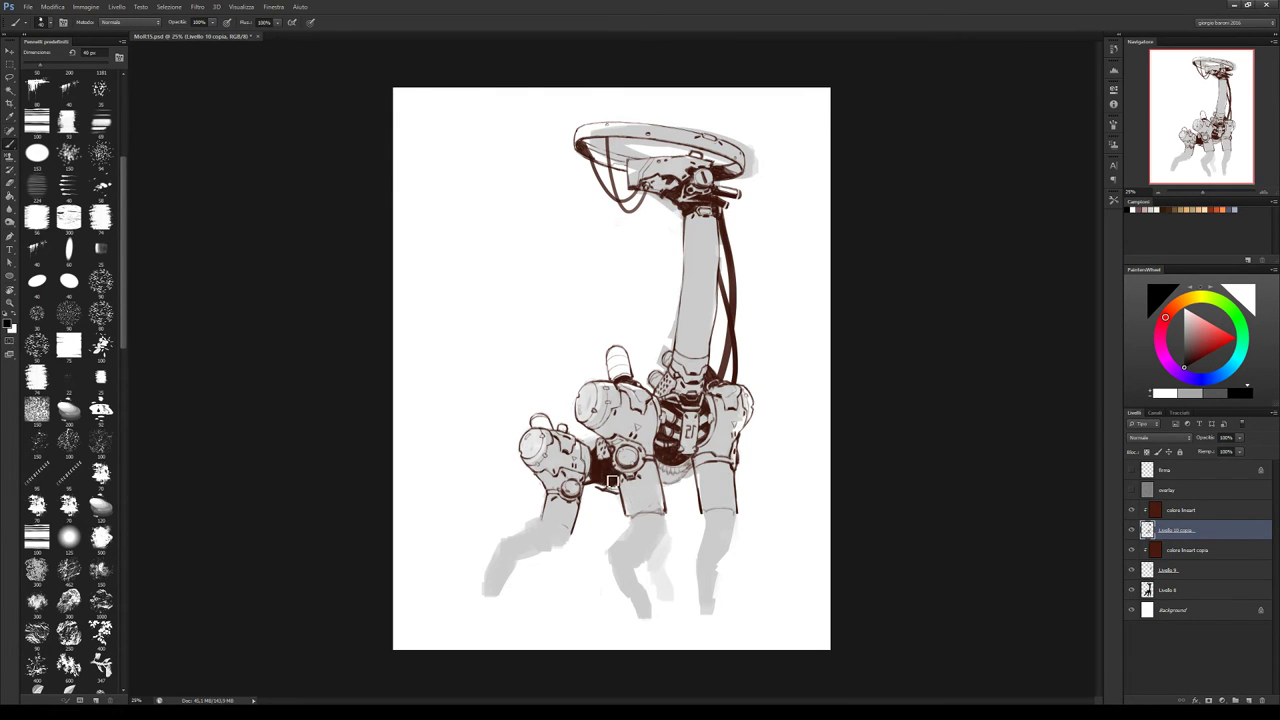
{"action": "key", "text": "e"}
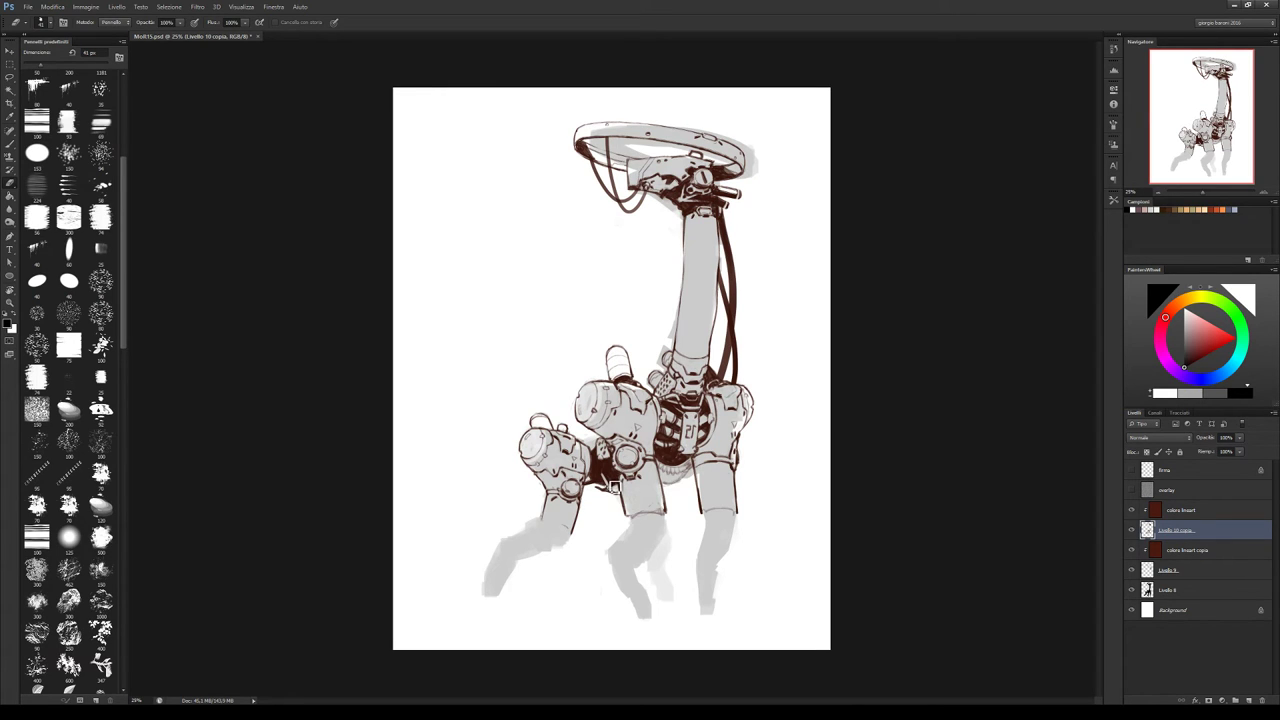
{"action": "key", "text": "b"}
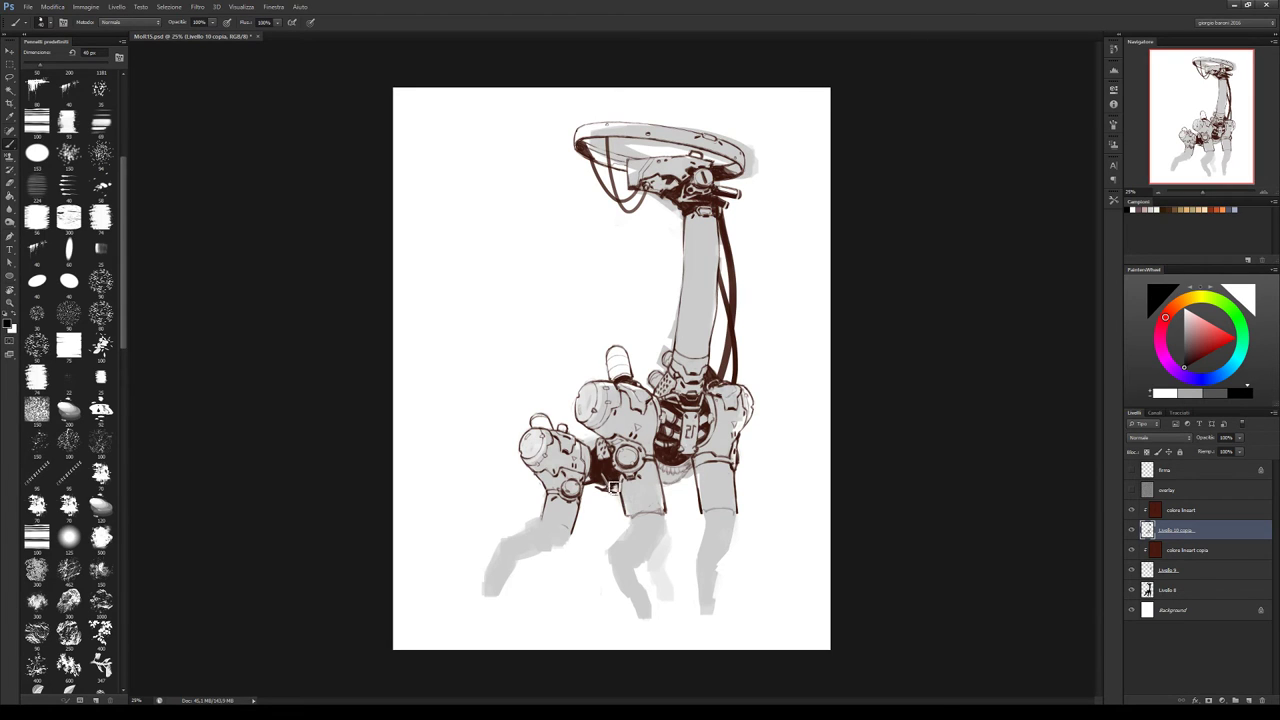
{"action": "key", "text": "e"}
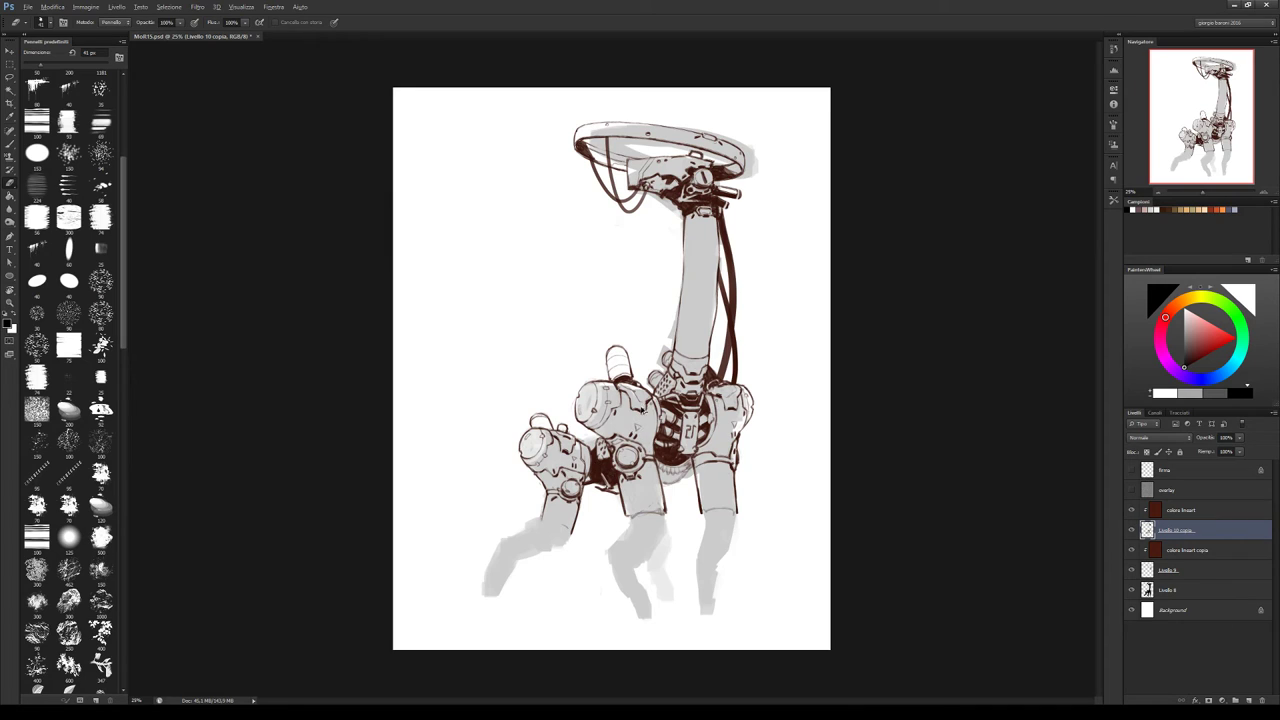
{"action": "key", "text": "bracketright"}
{"action": "key", "text": "b"}
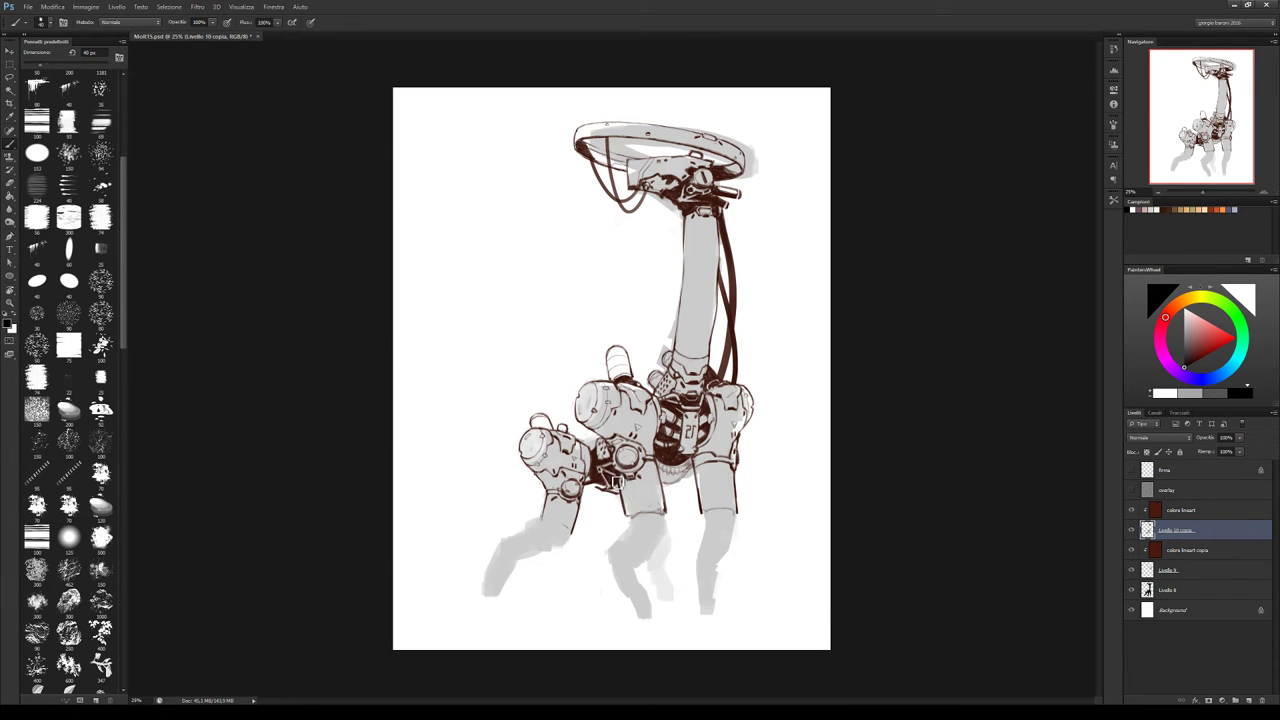
Ink a short line on the lower joint
{"action": "key", "text": "e"}
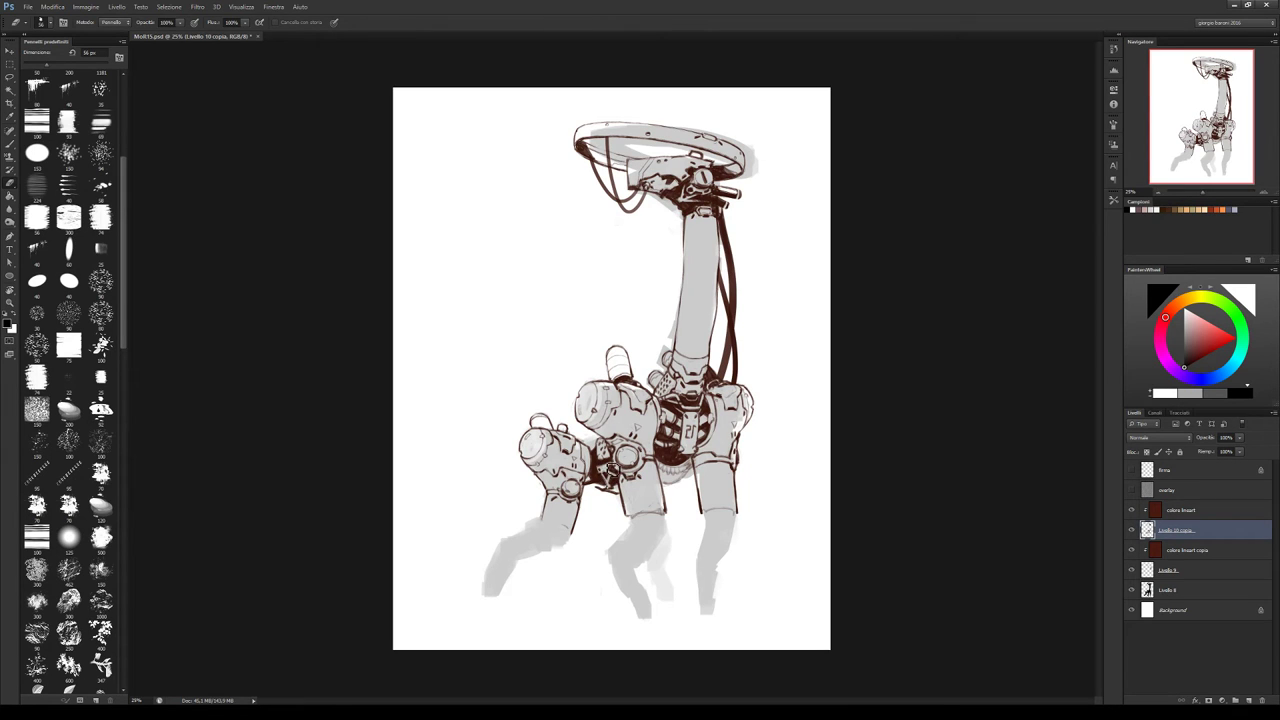
{"action": "key", "text": "alt"}
{"action": "key", "text": "b"}
{"action": "key", "text": "alt"}
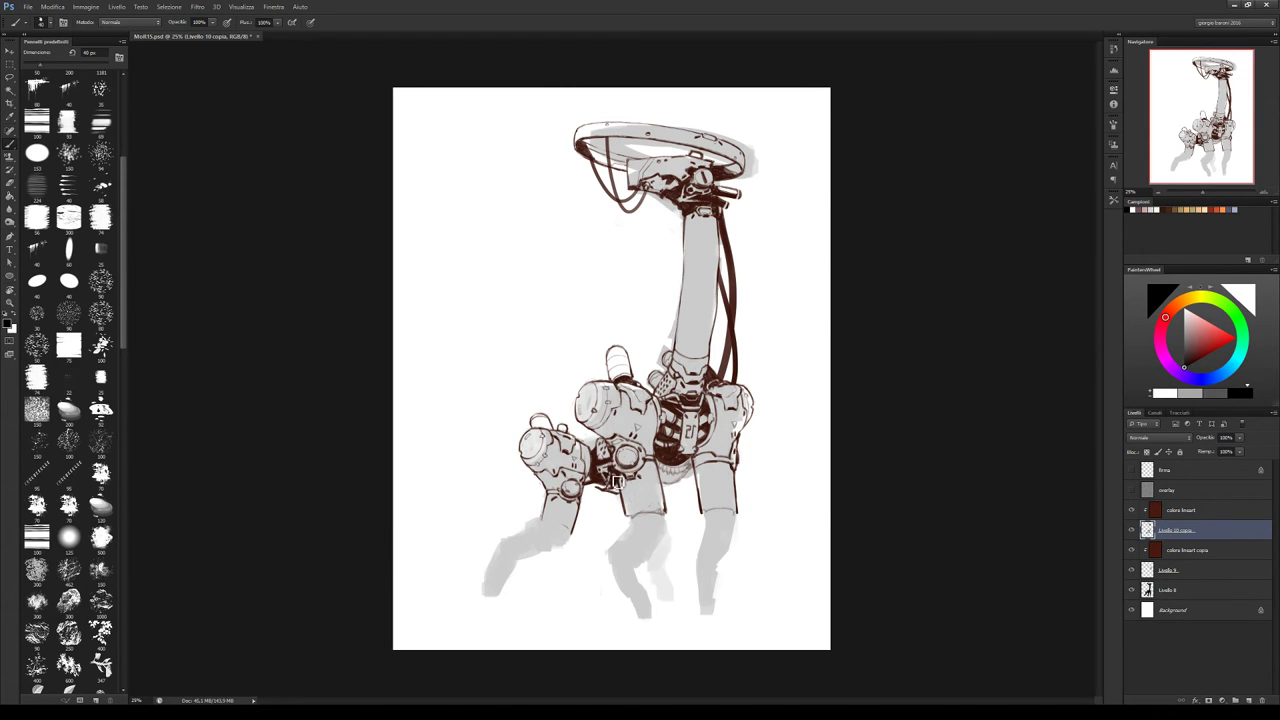
{"action": "left_click_drag", "start_coordinate": [614, 486], "coordinate": [602, 474]}
{"action": "key", "text": "e"}
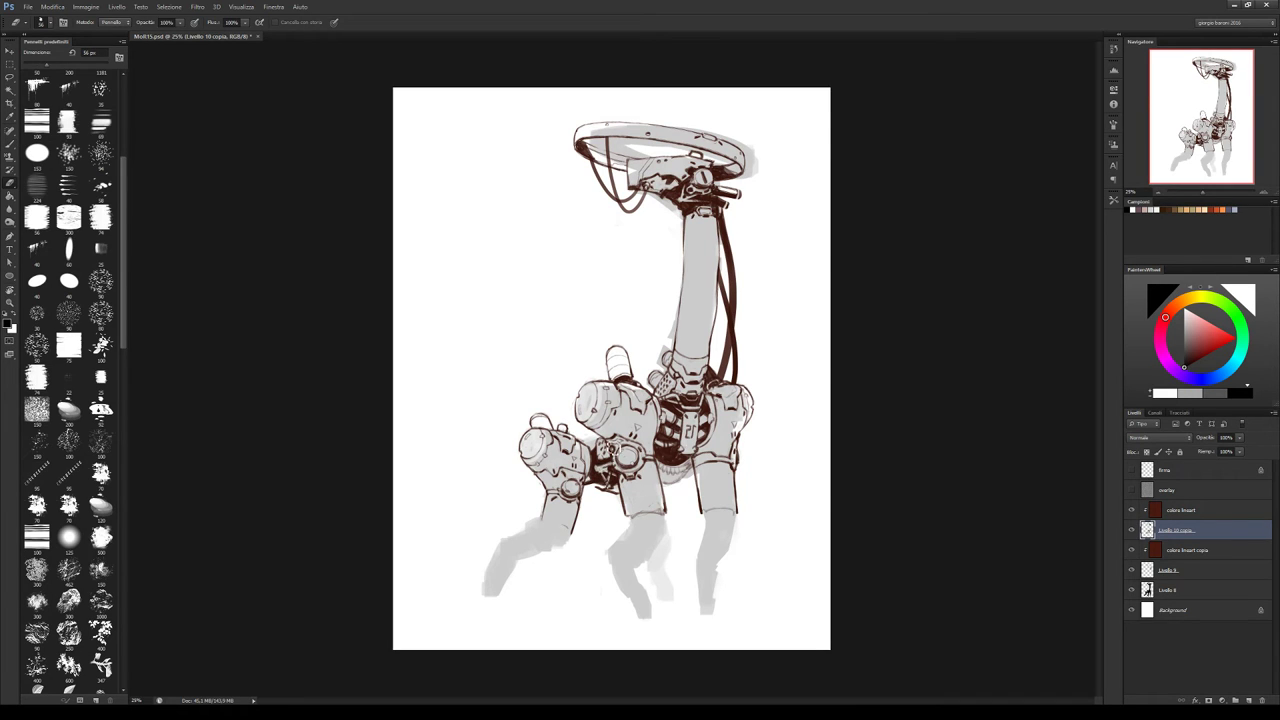
{"action": "key", "text": "b"}
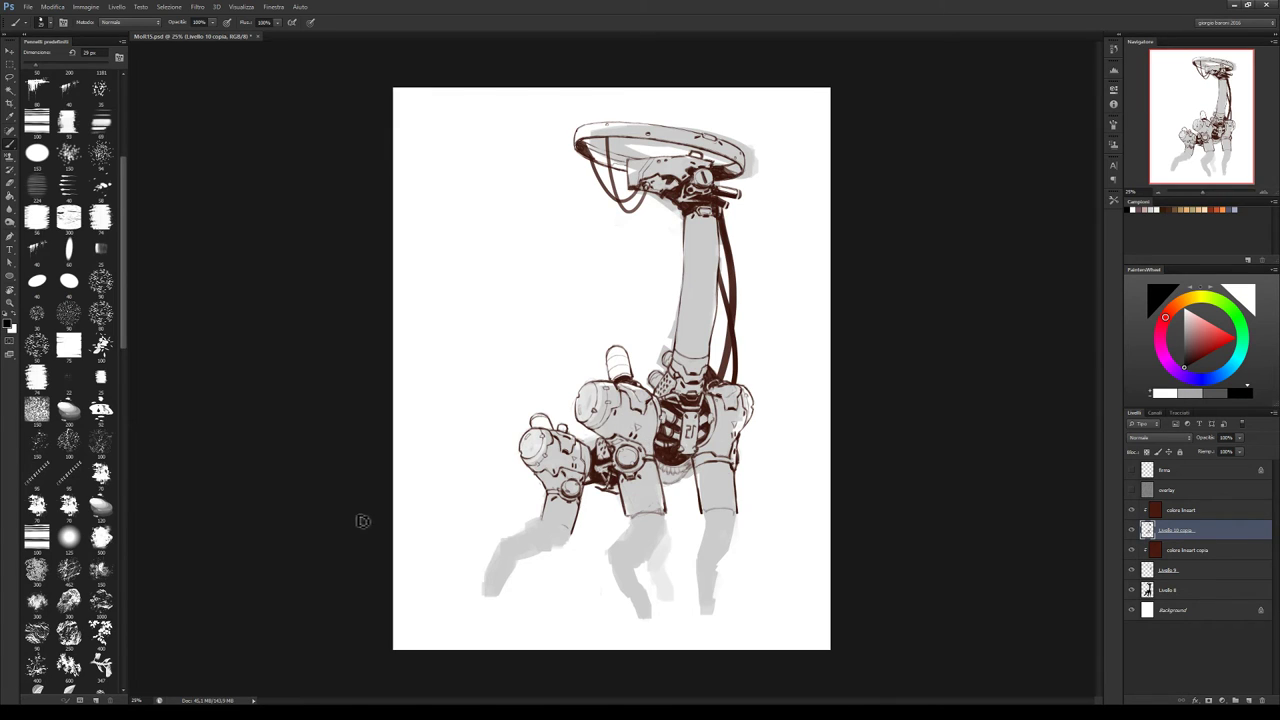
With a 29 px brush, clean up the knee joint, ink new joint detail, and hide Livello 8
{"action": "key", "text": "bracketleft"}
{"action": "key", "text": "e"}
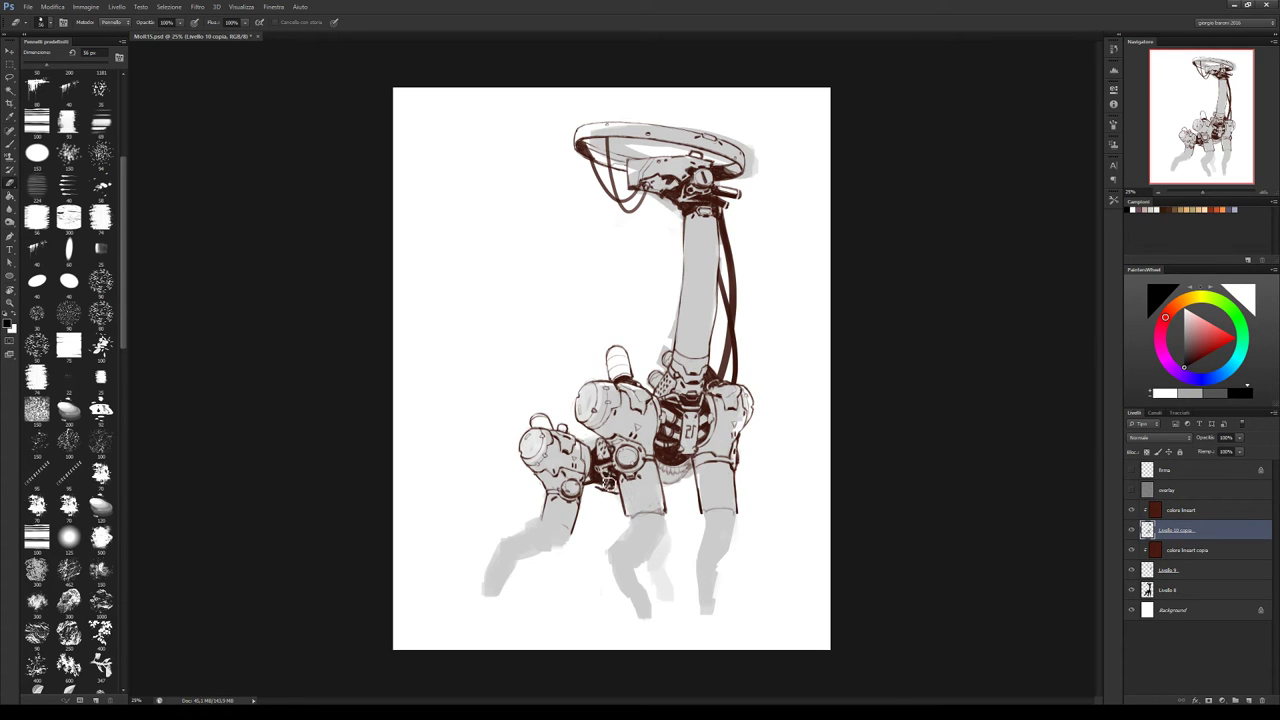
{"action": "left_click_drag", "start_coordinate": [608, 481], "coordinate": [620, 482]}
{"action": "key", "text": "b"}
{"action": "left_click_drag", "start_coordinate": [610, 446], "coordinate": [620, 447]}
{"action": "key", "text": "b"}
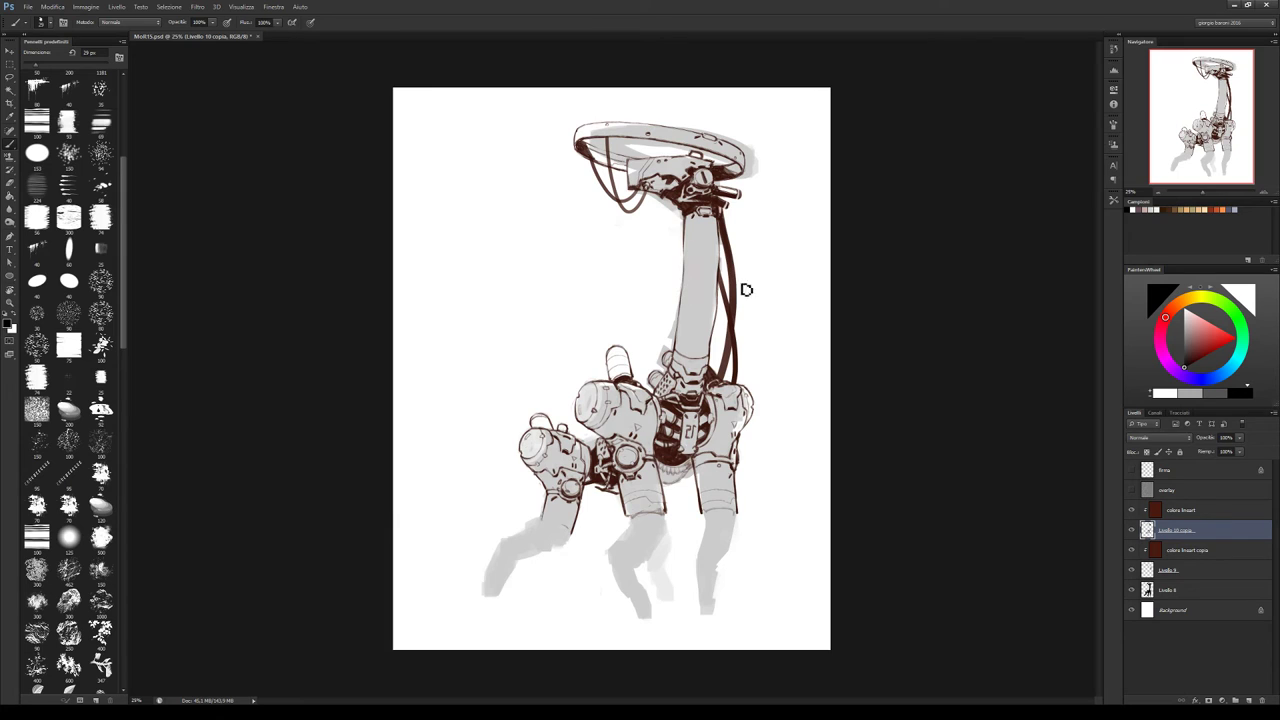
{"action": "left_click", "coordinate": [1131, 590]}
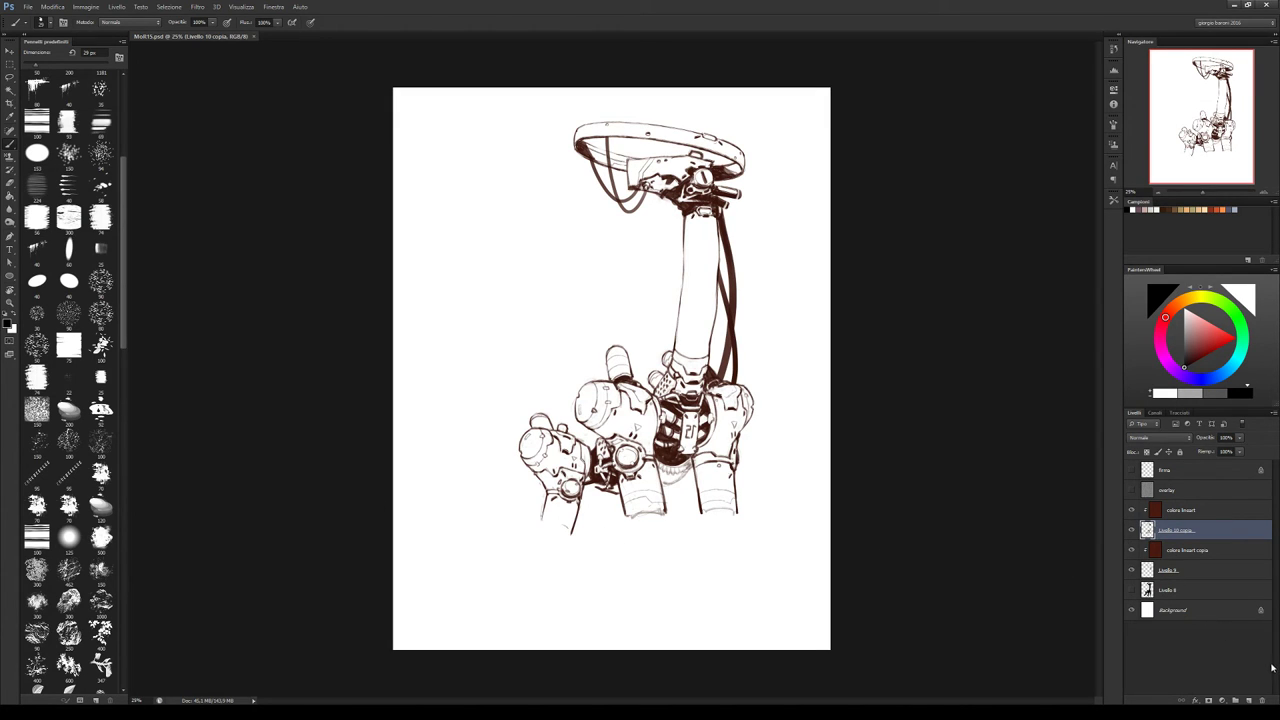
Solo then restore Livello 10 copia, turn on the grey fill layer, and select Livello 9
{"action": "left_click", "coordinate": [1133, 532], "text": "alt"}
{"action": "left_click", "coordinate": [1133, 532], "text": "alt"}
{"action": "left_click", "coordinate": [1133, 591]}
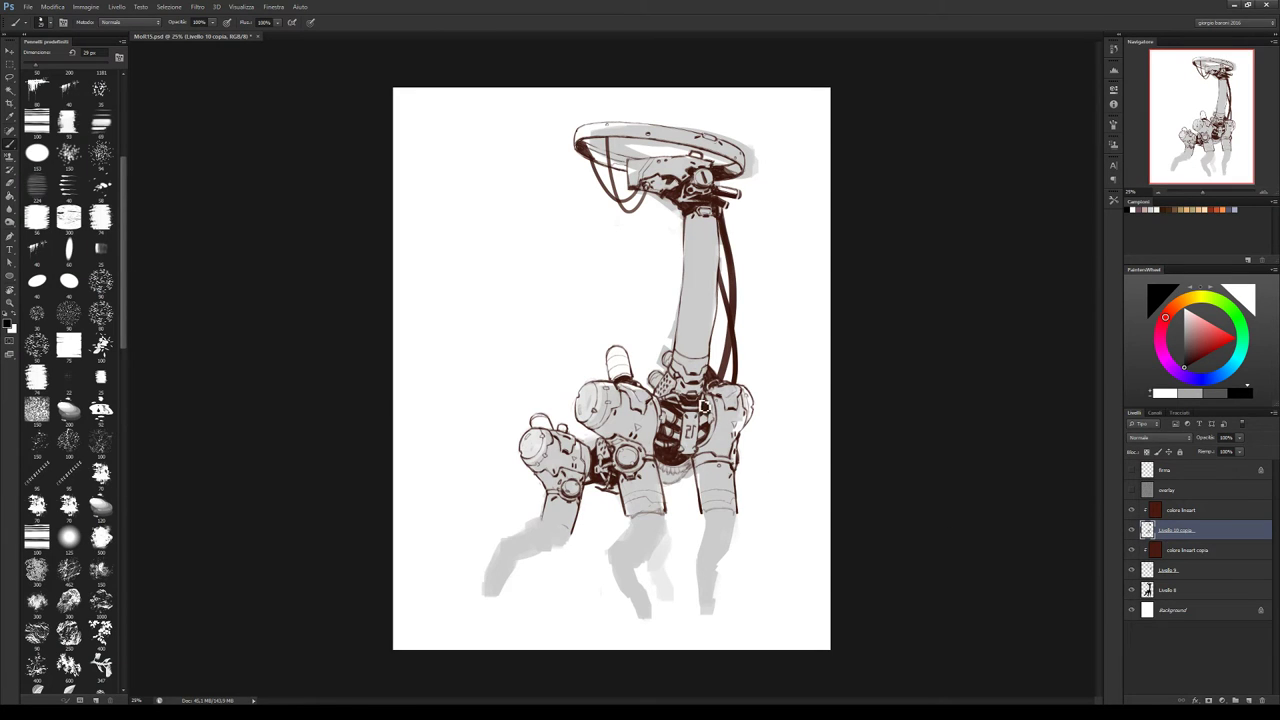
{"action": "left_click", "coordinate": [1173, 574]}
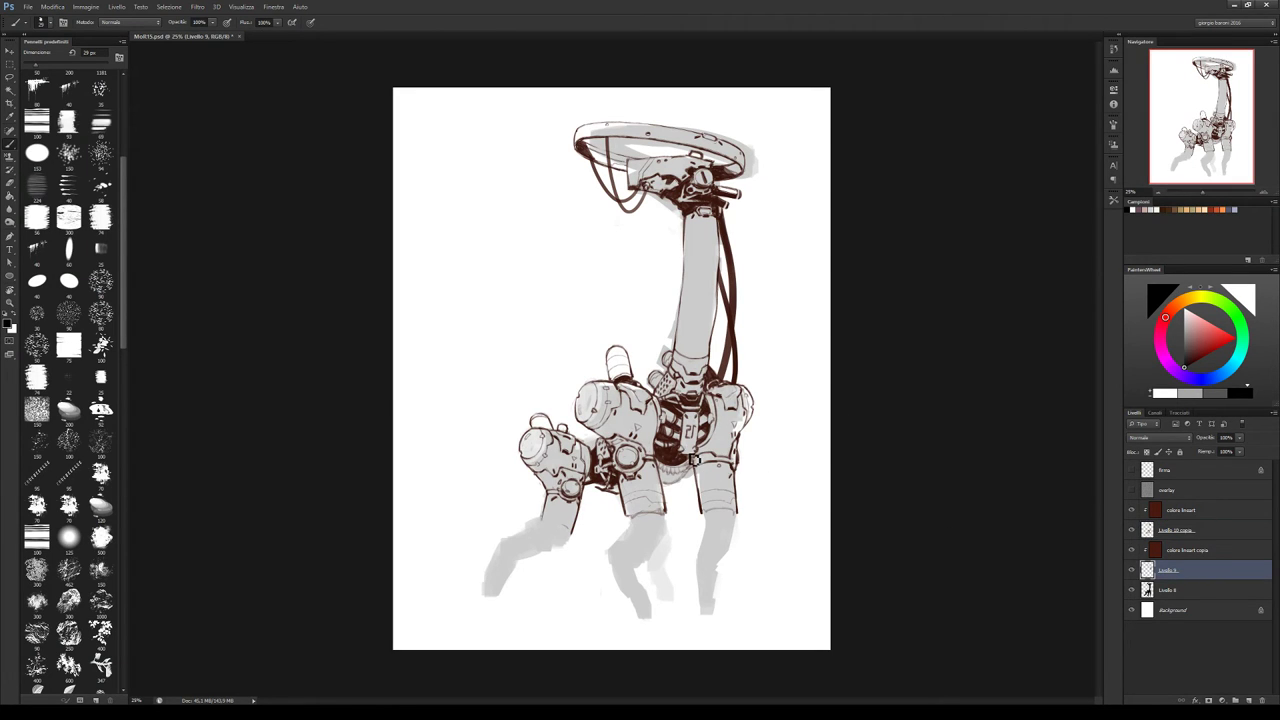
Brush over the middle leg's grey shading and outline its knee pad and shin on Livello 9
{"action": "mouse_move", "coordinate": [636, 551]}
{"action": "left_mouse_down"}
{"action": "mouse_move", "coordinate": [617, 583]}
{"action": "mouse_move", "coordinate": [648, 620]}
{"action": "mouse_move", "coordinate": [640, 576]}
{"action": "mouse_move", "coordinate": [657, 626]}
{"action": "mouse_move", "coordinate": [651, 606]}
{"action": "mouse_move", "coordinate": [649, 626]}
{"action": "mouse_move", "coordinate": [660, 624]}
{"action": "mouse_move", "coordinate": [652, 606]}
{"action": "mouse_move", "coordinate": [668, 606]}
{"action": "mouse_move", "coordinate": [645, 627]}
{"action": "mouse_move", "coordinate": [628, 579]}
{"action": "mouse_move", "coordinate": [650, 612]}
{"action": "mouse_move", "coordinate": [640, 569]}
{"action": "mouse_move", "coordinate": [650, 606]}
{"action": "mouse_move", "coordinate": [613, 559]}
{"action": "mouse_move", "coordinate": [622, 568]}
{"action": "mouse_move", "coordinate": [622, 545]}
{"action": "mouse_move", "coordinate": [614, 565]}
{"action": "mouse_move", "coordinate": [614, 554]}
{"action": "mouse_move", "coordinate": [645, 563]}
{"action": "mouse_move", "coordinate": [630, 560]}
{"action": "mouse_move", "coordinate": [672, 526]}
{"action": "mouse_move", "coordinate": [631, 537]}
{"action": "mouse_move", "coordinate": [661, 550]}
{"action": "mouse_move", "coordinate": [640, 542]}
{"action": "mouse_move", "coordinate": [647, 562]}
{"action": "mouse_move", "coordinate": [662, 539]}
{"action": "mouse_move", "coordinate": [627, 514]}
{"action": "mouse_move", "coordinate": [640, 517]}
{"action": "mouse_move", "coordinate": [628, 512]}
{"action": "mouse_move", "coordinate": [643, 479]}
{"action": "left_mouse_up"}
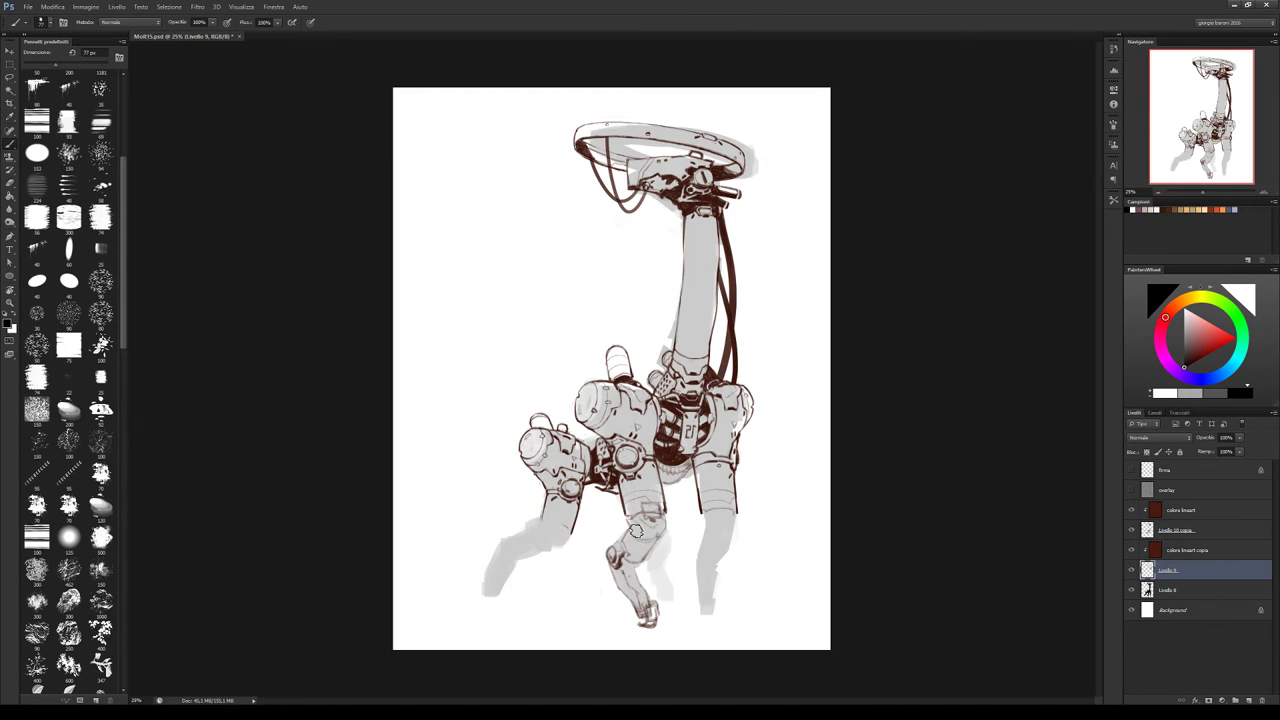
{"action": "mouse_move", "coordinate": [663, 527]}
{"action": "left_mouse_down"}
{"action": "mouse_move", "coordinate": [635, 536]}
{"action": "mouse_move", "coordinate": [660, 541]}
{"action": "mouse_move", "coordinate": [644, 543]}
{"action": "mouse_move", "coordinate": [663, 539]}
{"action": "mouse_move", "coordinate": [625, 565]}
{"action": "mouse_move", "coordinate": [642, 568]}
{"action": "mouse_move", "coordinate": [627, 559]}
{"action": "mouse_move", "coordinate": [645, 559]}
{"action": "mouse_move", "coordinate": [626, 594]}
{"action": "left_mouse_up"}
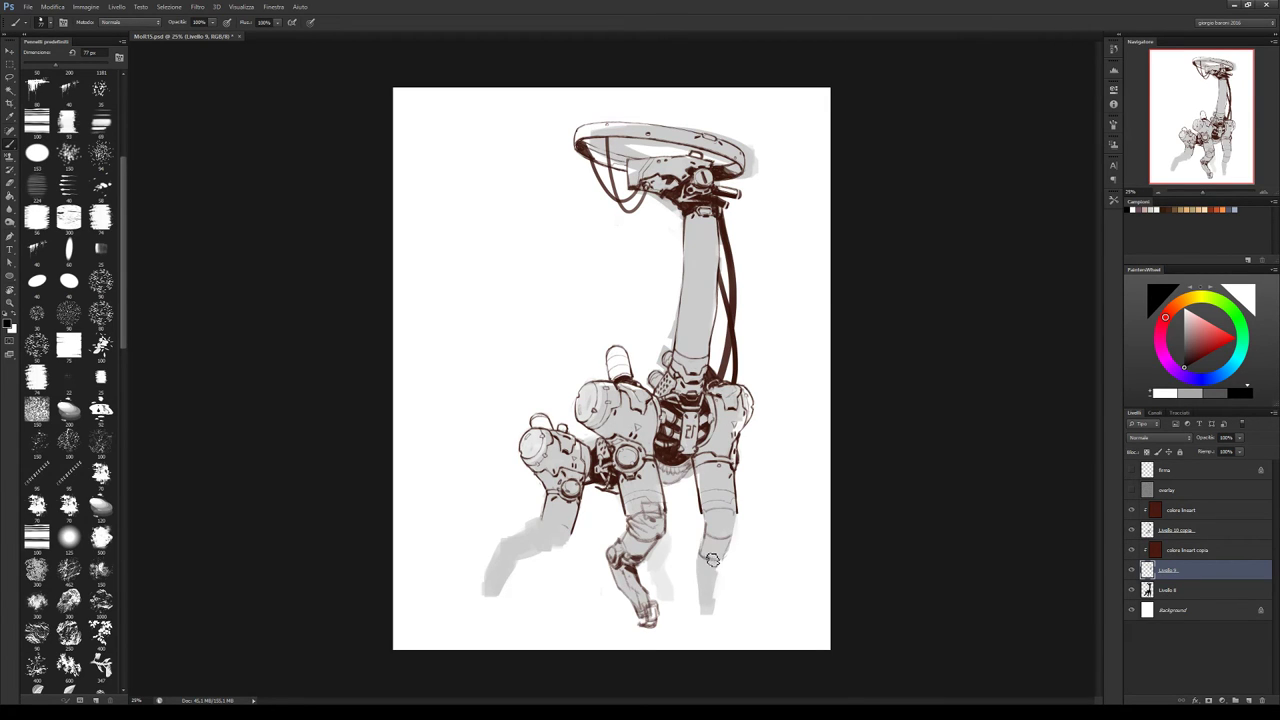
Draw brown strokes across the right knee and down the lower right leg toward the foot
{"action": "left_click_drag", "start_coordinate": [700, 556], "coordinate": [718, 556]}
{"action": "left_click_drag", "start_coordinate": [707, 575], "coordinate": [709, 600]}
{"action": "left_click_drag", "start_coordinate": [699, 584], "coordinate": [704, 612]}
{"action": "mouse_move", "coordinate": [704, 518]}
{"action": "left_mouse_down"}
{"action": "mouse_move", "coordinate": [742, 524]}
{"action": "mouse_move", "coordinate": [711, 509]}
{"action": "mouse_move", "coordinate": [722, 488]}
{"action": "mouse_move", "coordinate": [716, 504]}
{"action": "mouse_move", "coordinate": [735, 506]}
{"action": "left_mouse_up"}
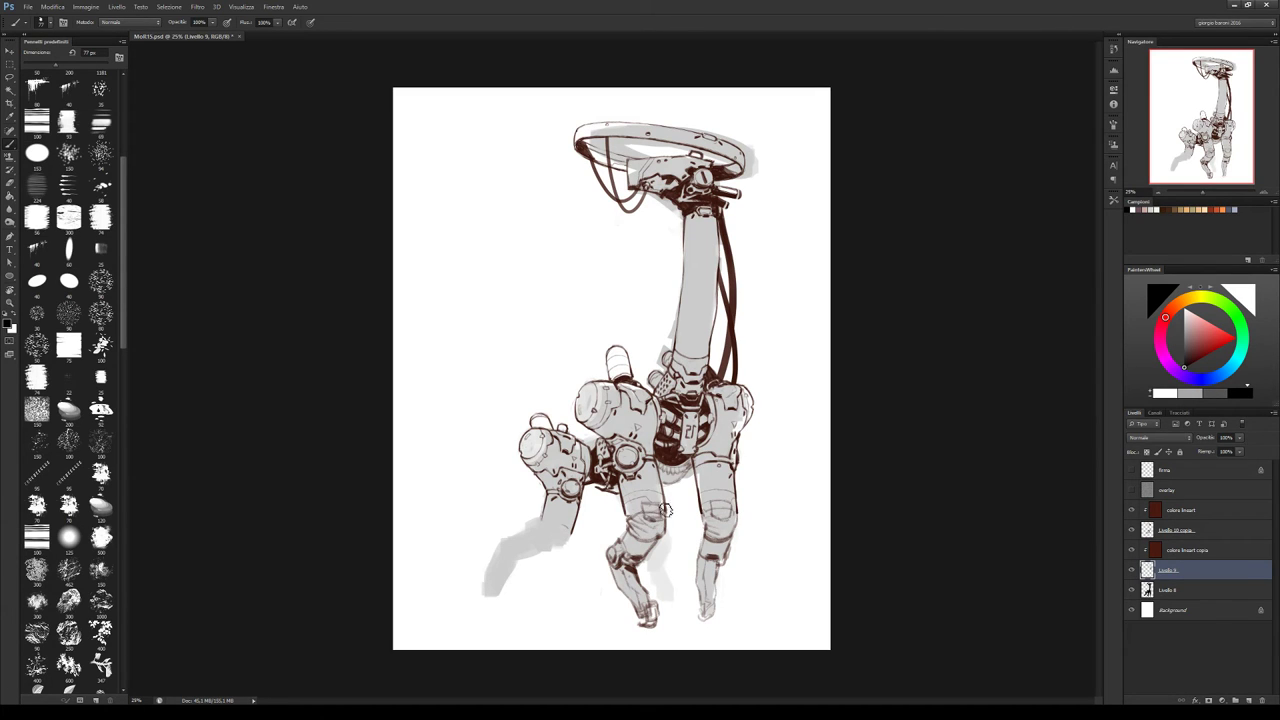
{"action": "left_click_drag", "start_coordinate": [720, 506], "coordinate": [728, 505]}
{"action": "key", "text": "e"}
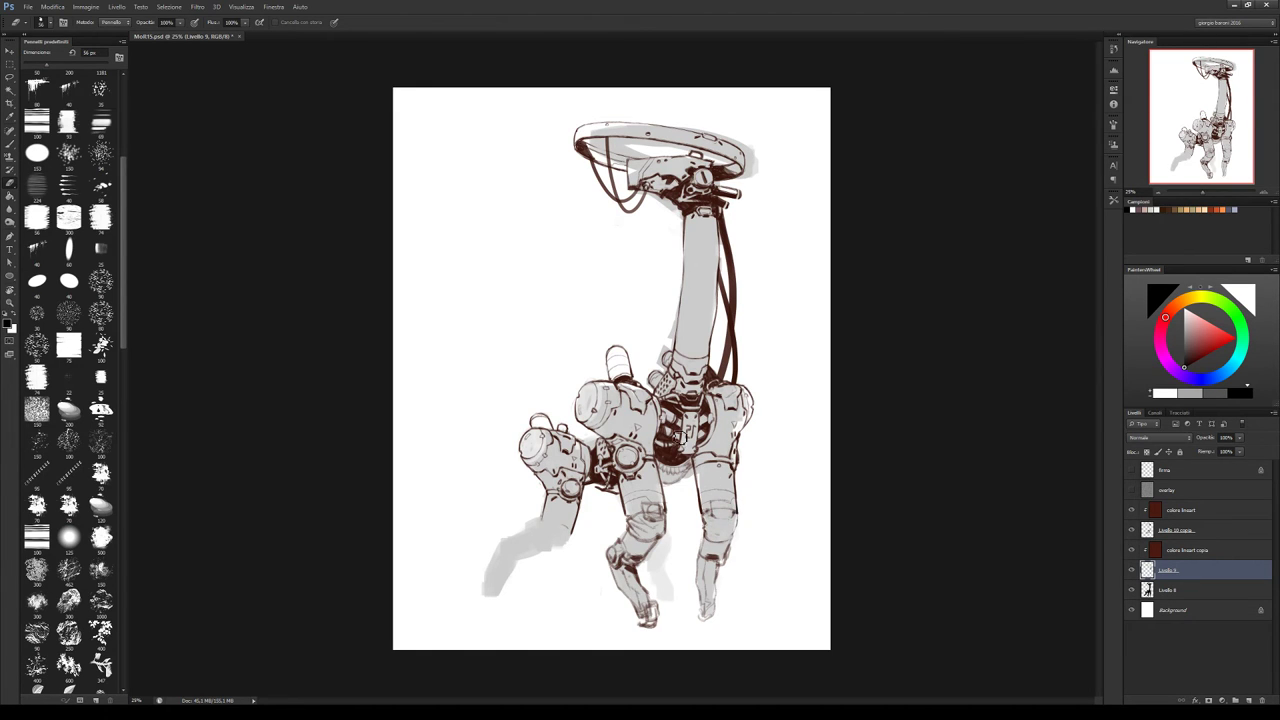
Ink detail lines on the middle leg's knee with a smaller brush, cleaning up with the eraser
{"action": "key", "text": "b"}
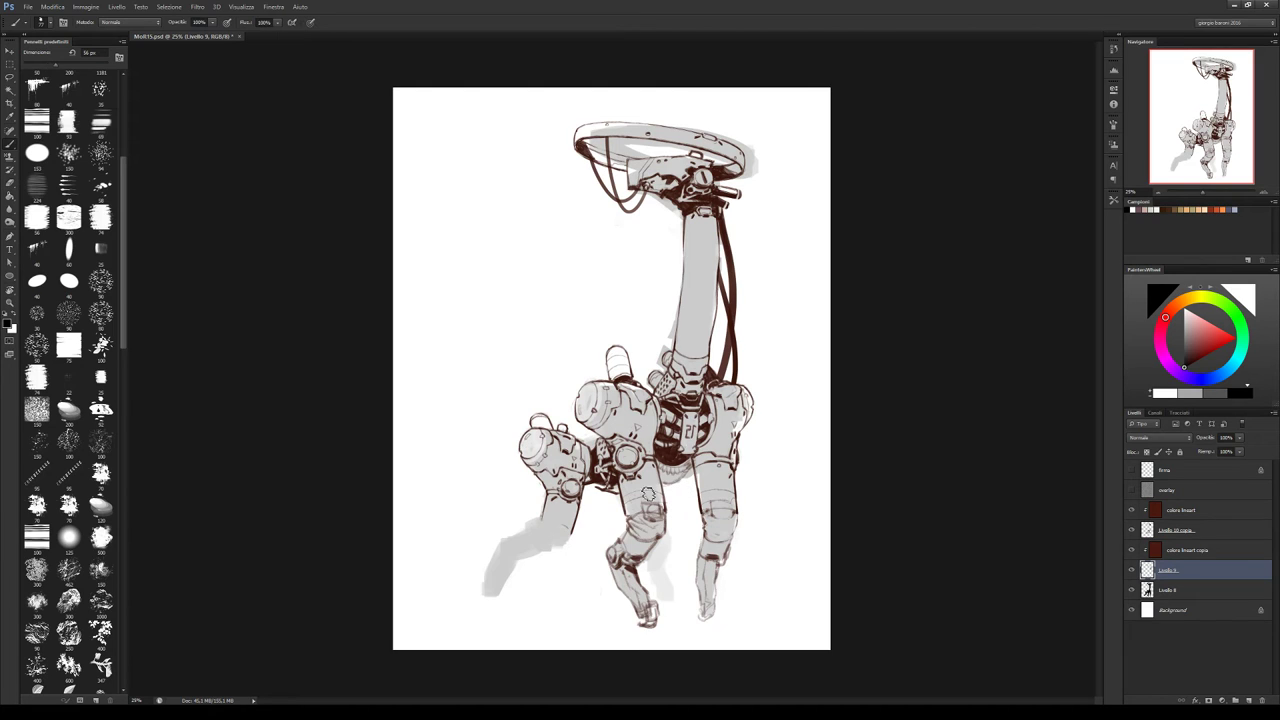
{"action": "left_click_drag", "start_coordinate": [618, 526], "coordinate": [637, 556]}
{"action": "key", "text": "bracketleft"}
{"action": "key", "text": "bracketleft"}
{"action": "key", "text": "bracketleft"}
{"action": "key", "text": "bracketleft"}
{"action": "key", "text": "e"}
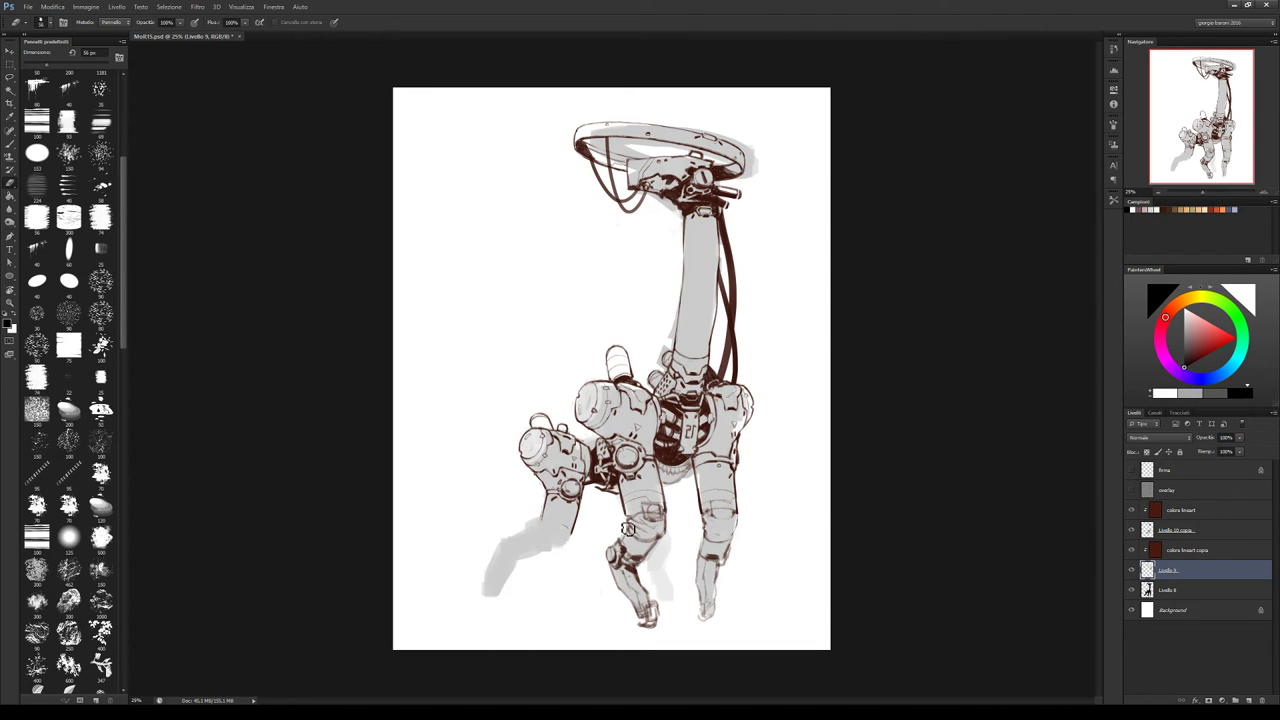
{"action": "key", "text": "b"}
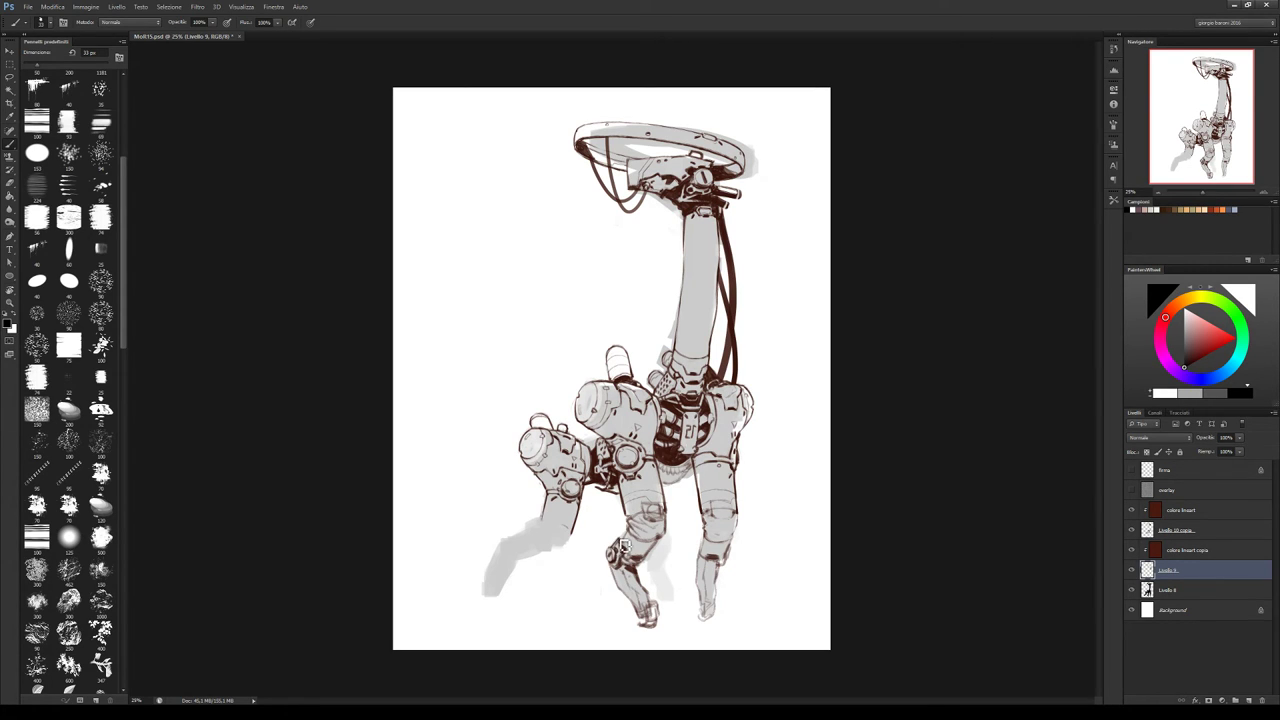
{"action": "key", "text": "e"}
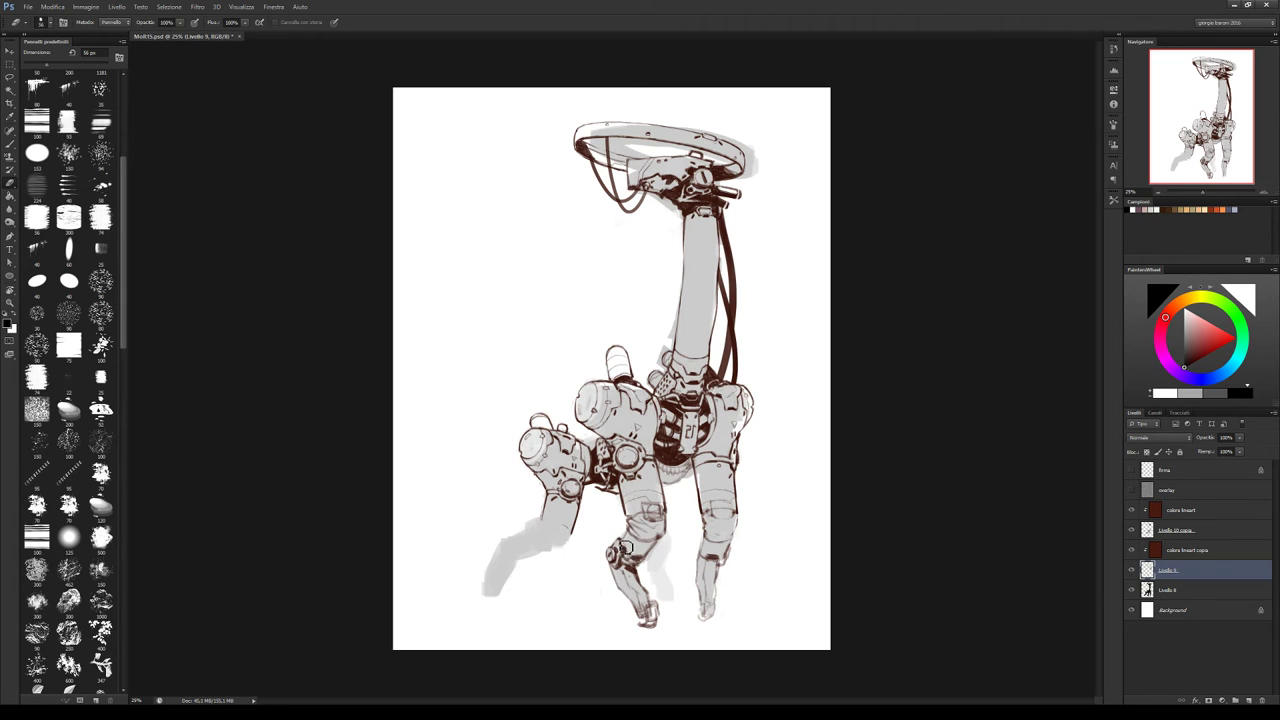
{"action": "key", "text": "b"}
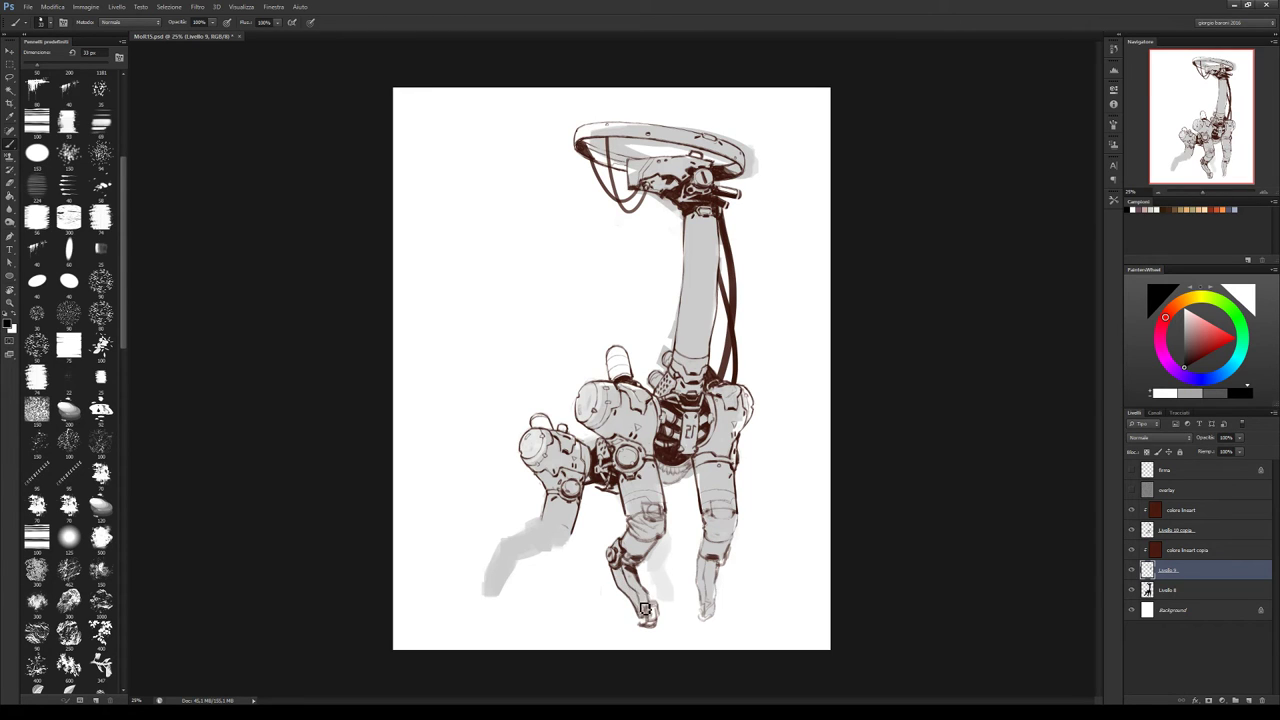
Draw and clean up the mechanical foot at the bottom of the middle leg
{"action": "key", "text": "e"}
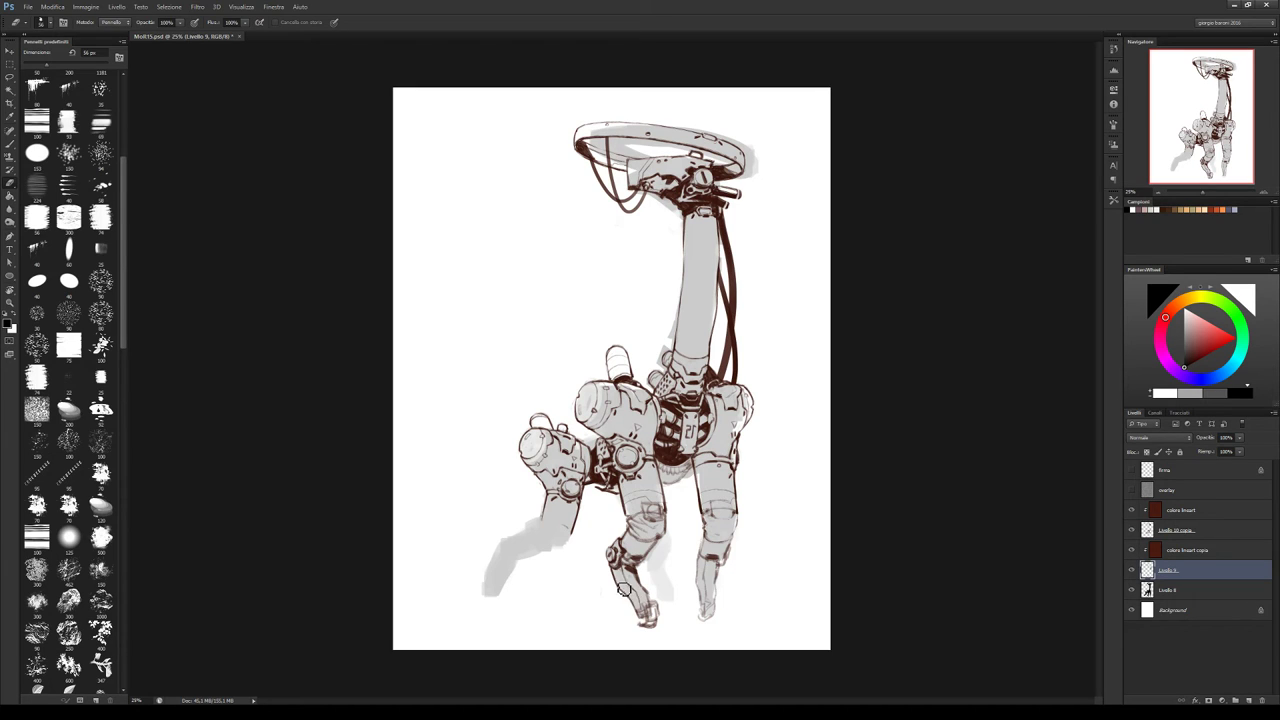
{"action": "key", "text": "b"}
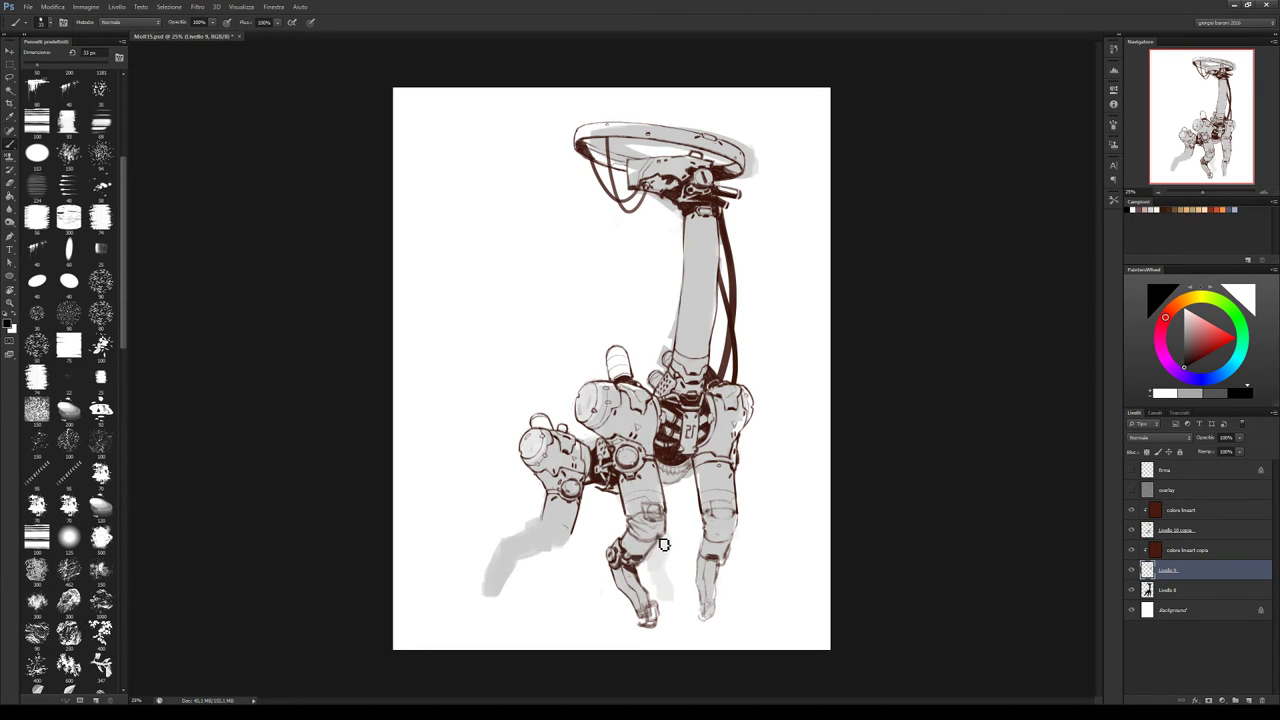
{"action": "key", "text": "e"}
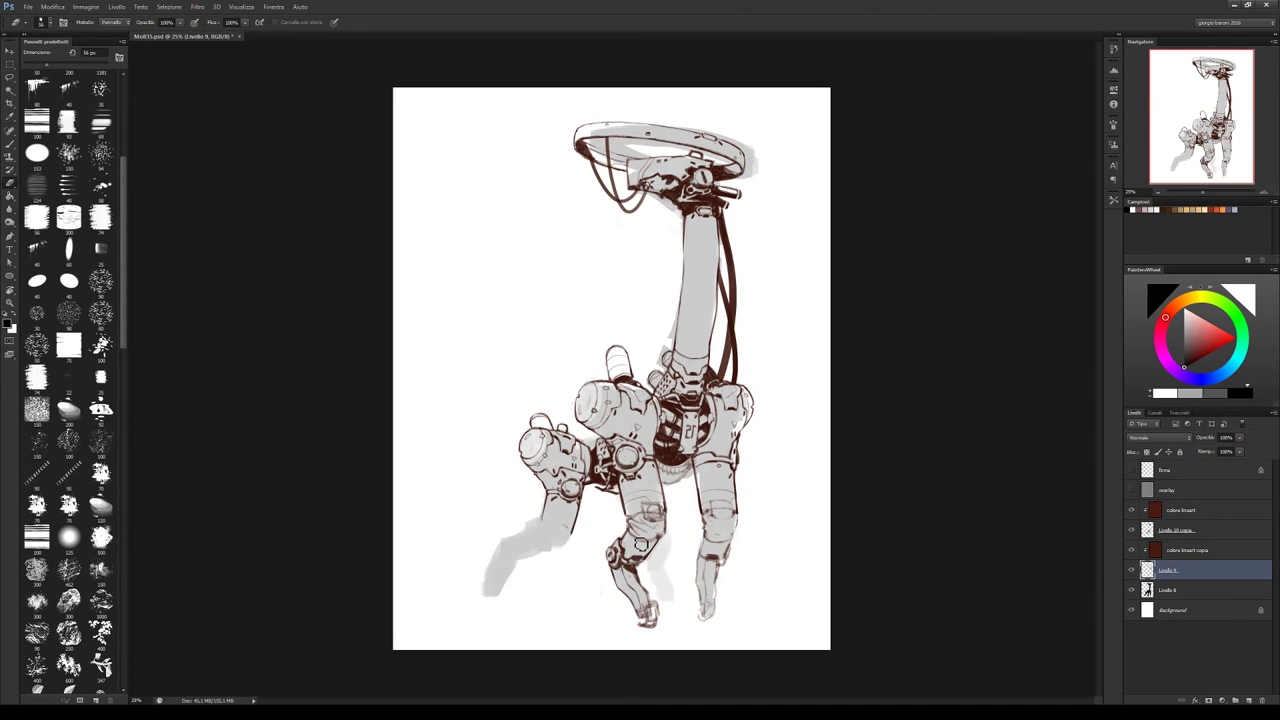
{"action": "key", "text": "b"}
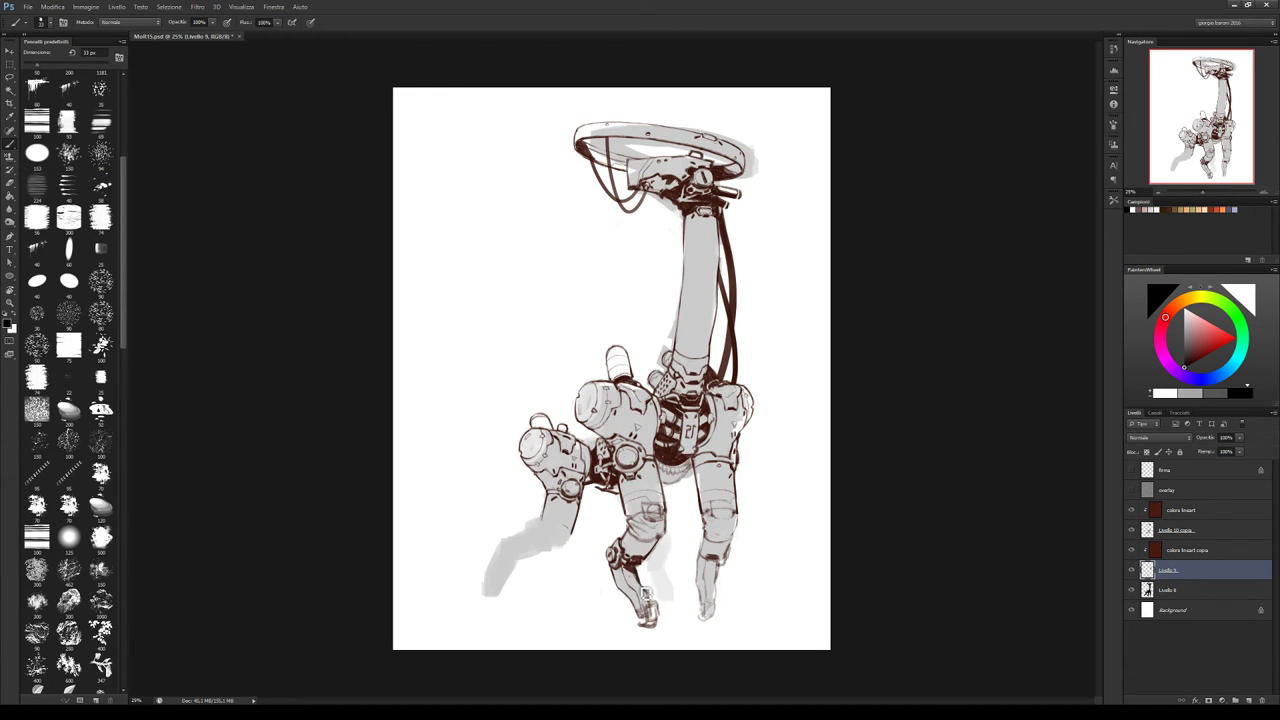
{"action": "key", "text": "e"}
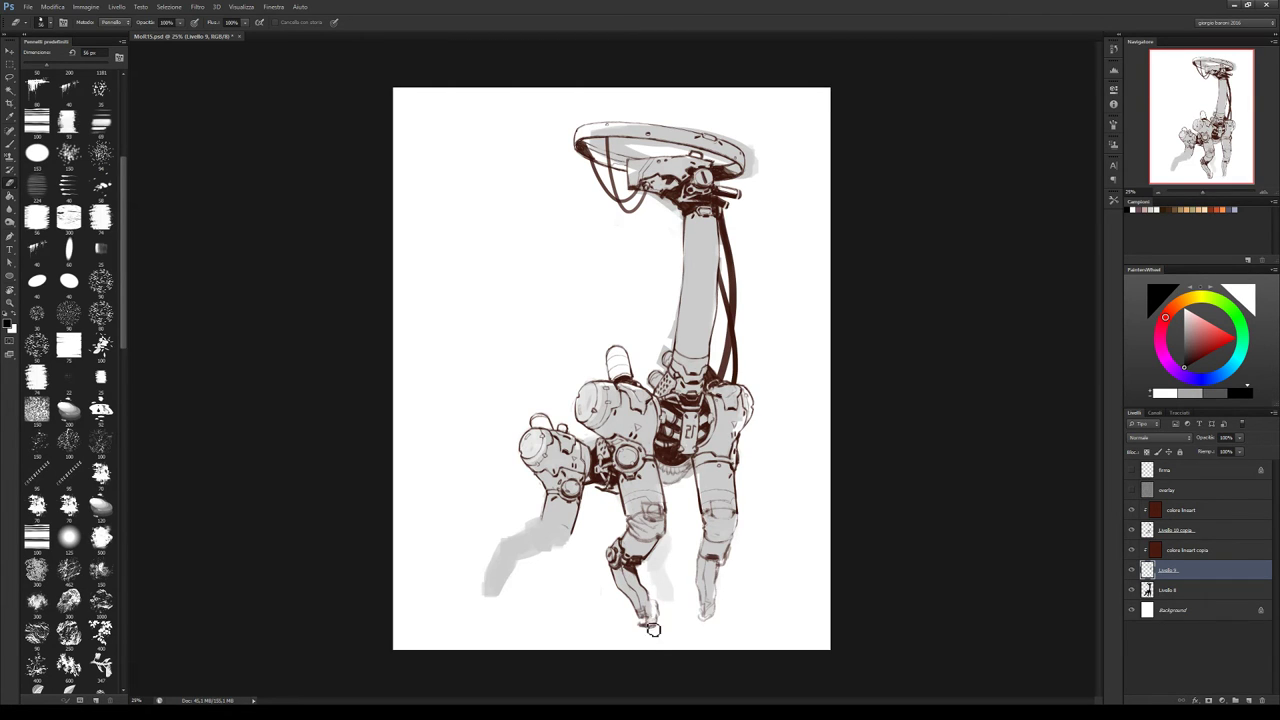
{"action": "key", "text": "b"}
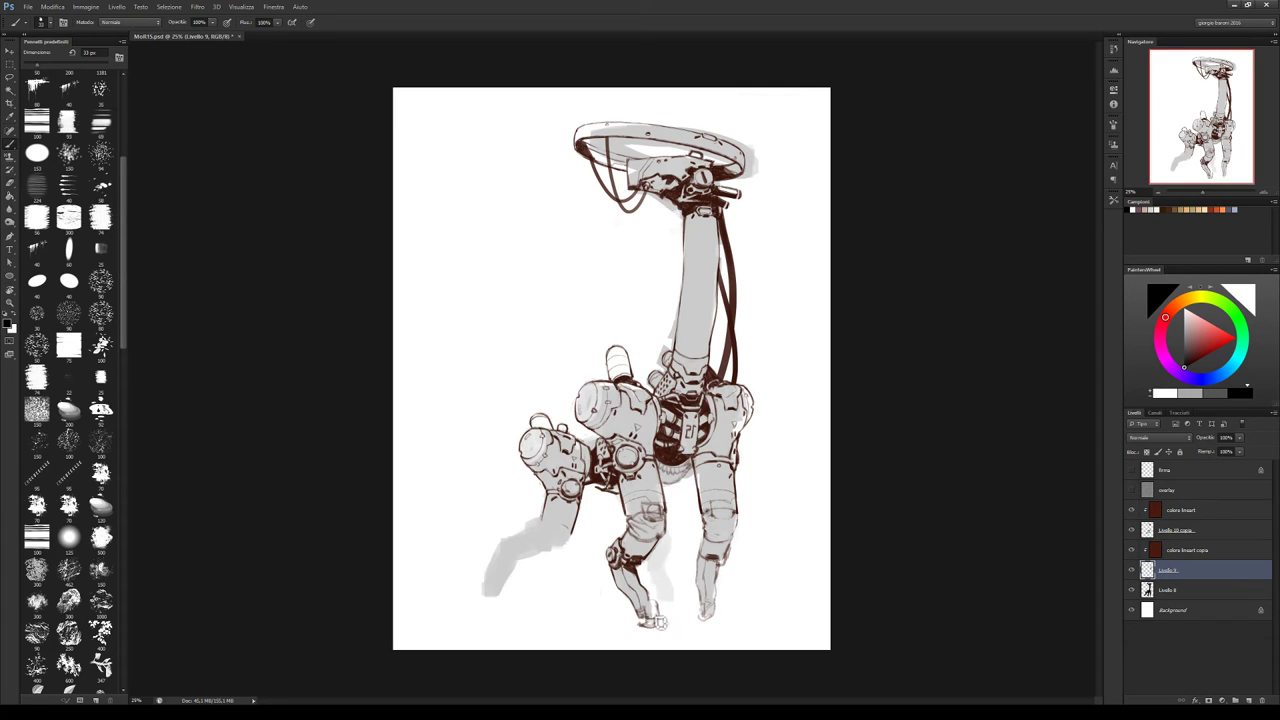
{"action": "left_click_drag", "start_coordinate": [663, 600], "coordinate": [657, 617]}
{"action": "key", "text": "e"}
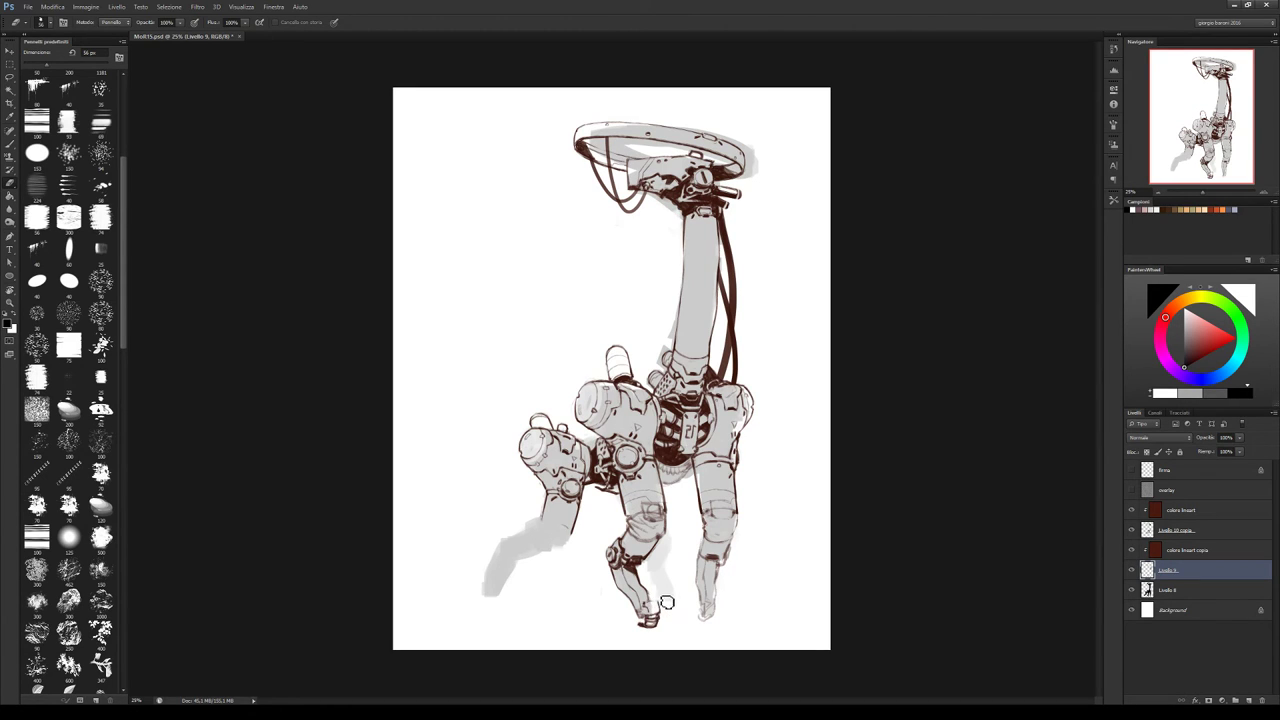
{"action": "key", "text": "b"}
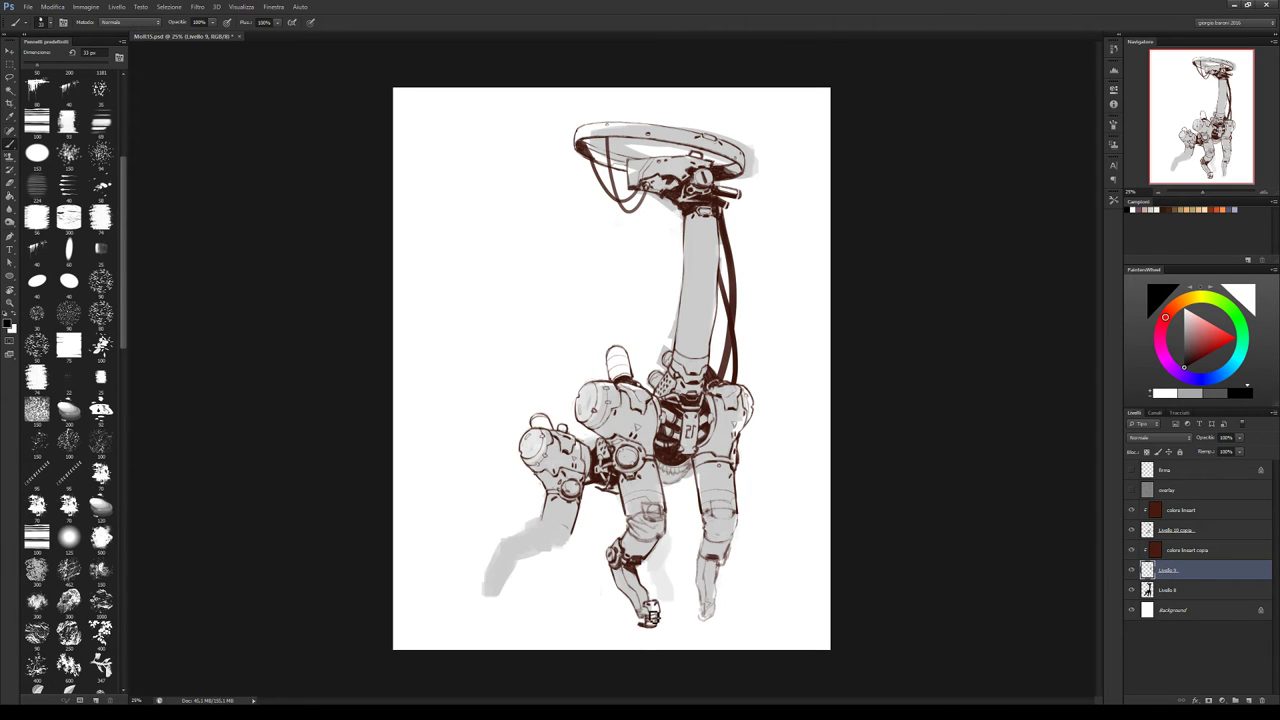
Touch up the foot's line strokes, erasing excess with a larger eraser
{"action": "key", "text": "z"}
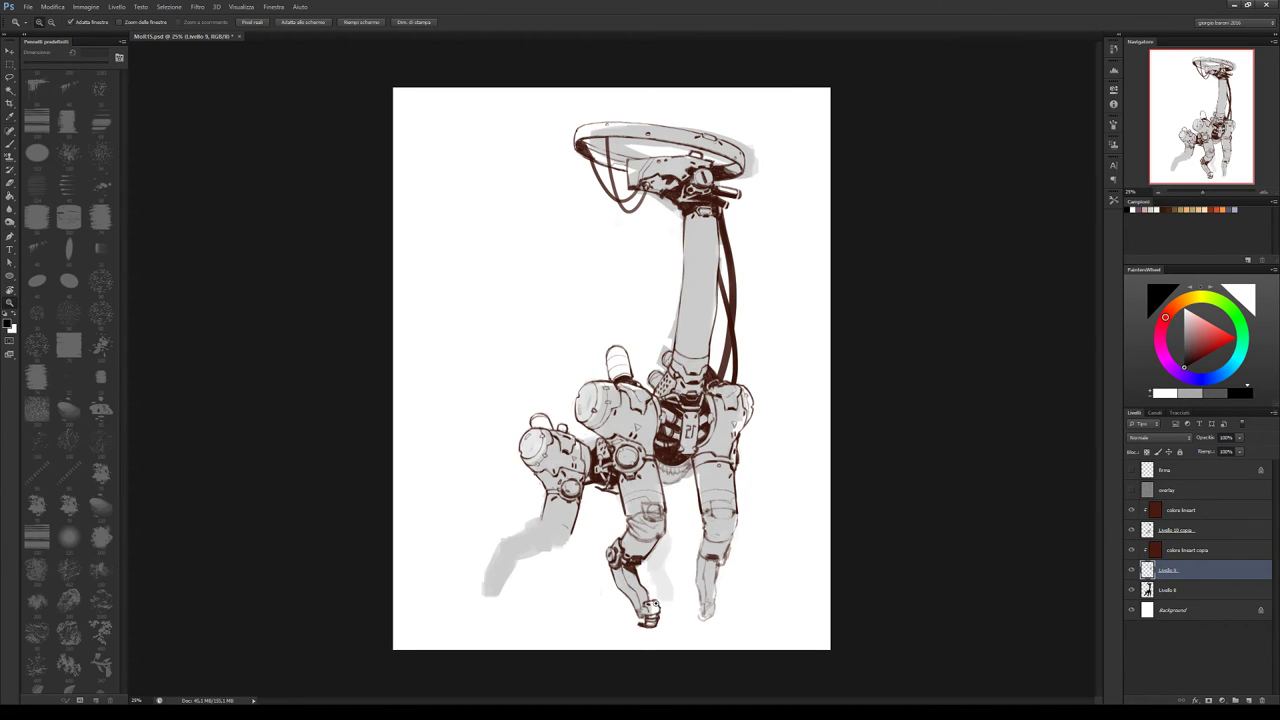
{"action": "key", "text": "b"}
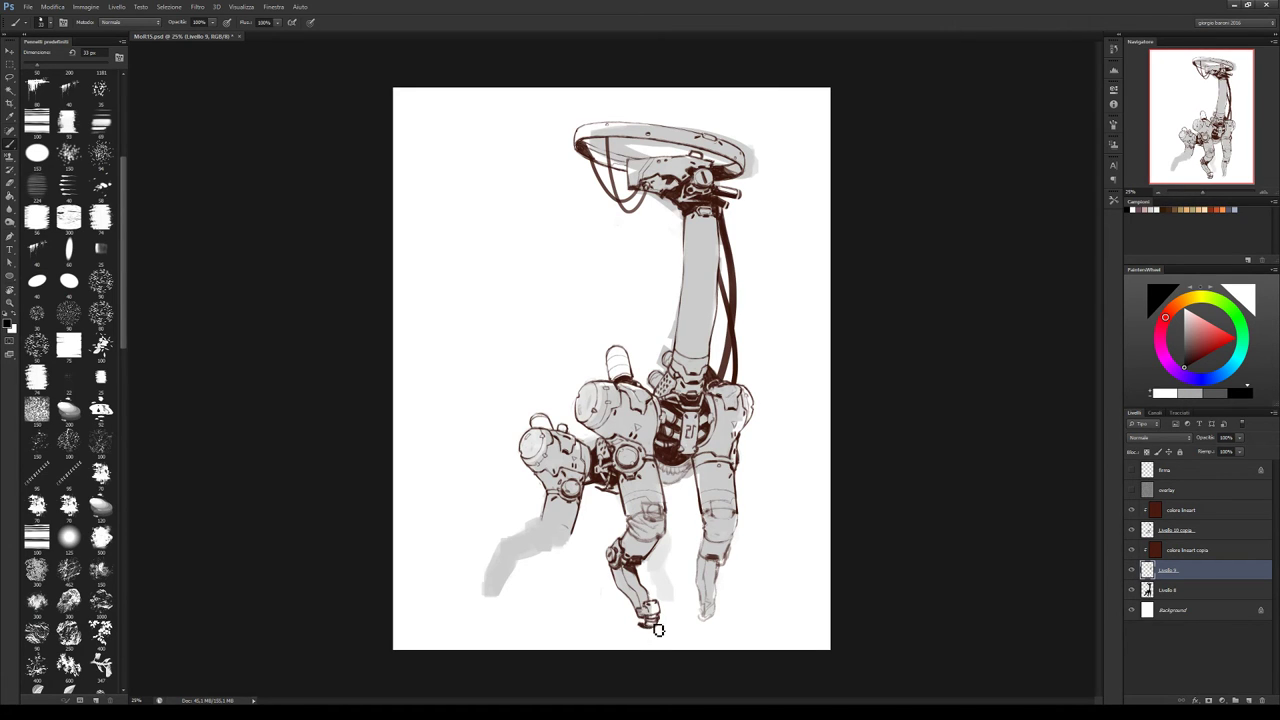
{"action": "left_click_drag", "start_coordinate": [638, 596], "coordinate": [638, 616]}
{"action": "key", "text": "e"}
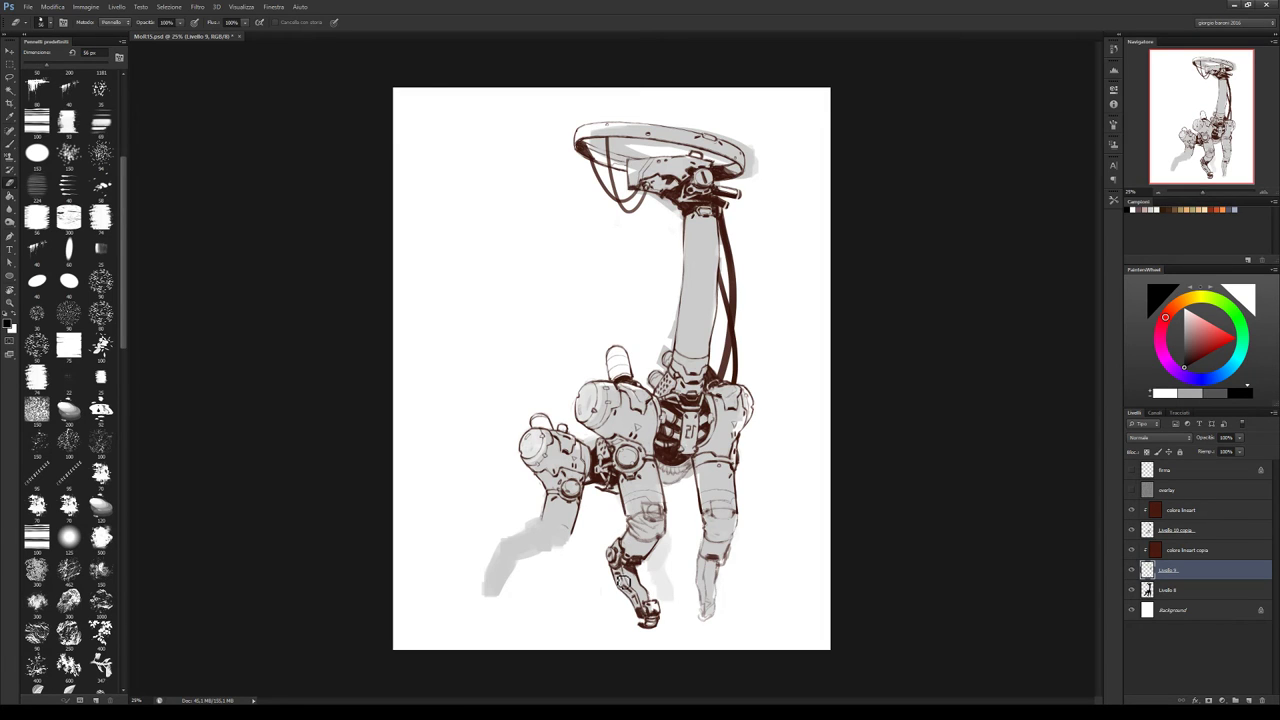
{"action": "key", "text": "bracketright"}
{"action": "key", "text": "b"}
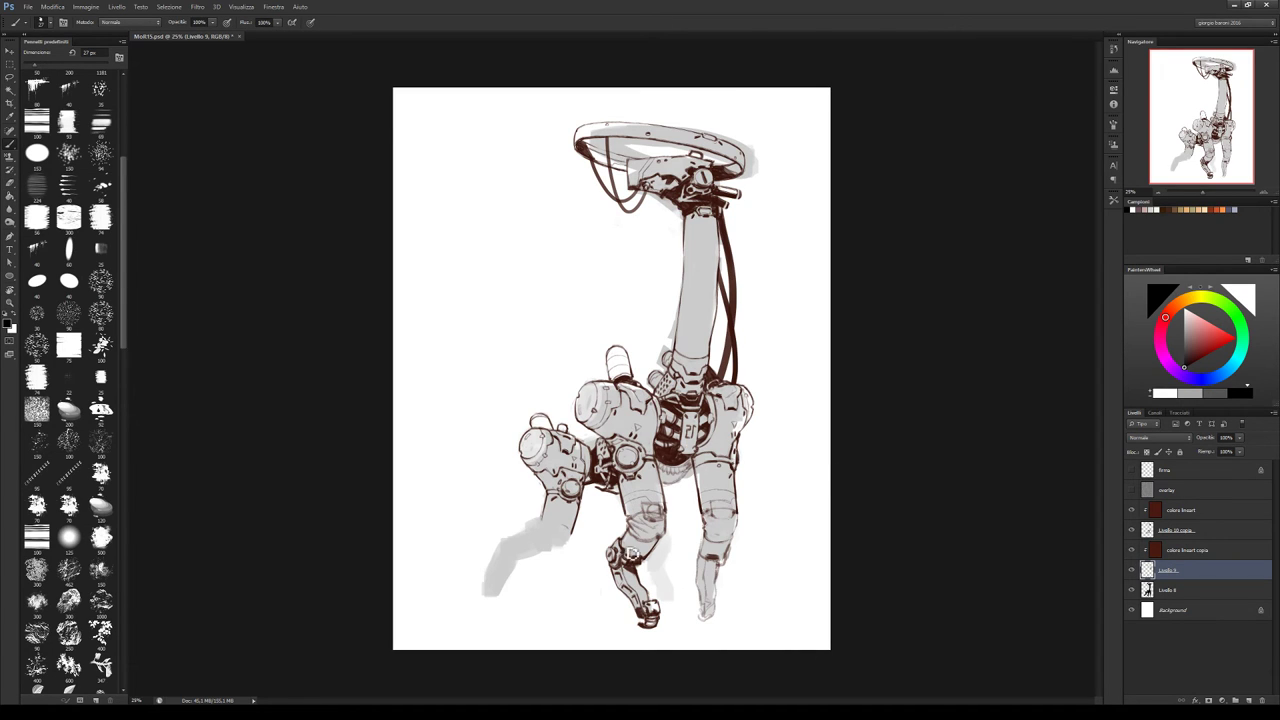
Draw lines on the shin and ankle and along the foot's left outline with a finer brush
{"action": "left_click_drag", "start_coordinate": [625, 587], "coordinate": [640, 590]}
{"action": "key", "text": "e"}
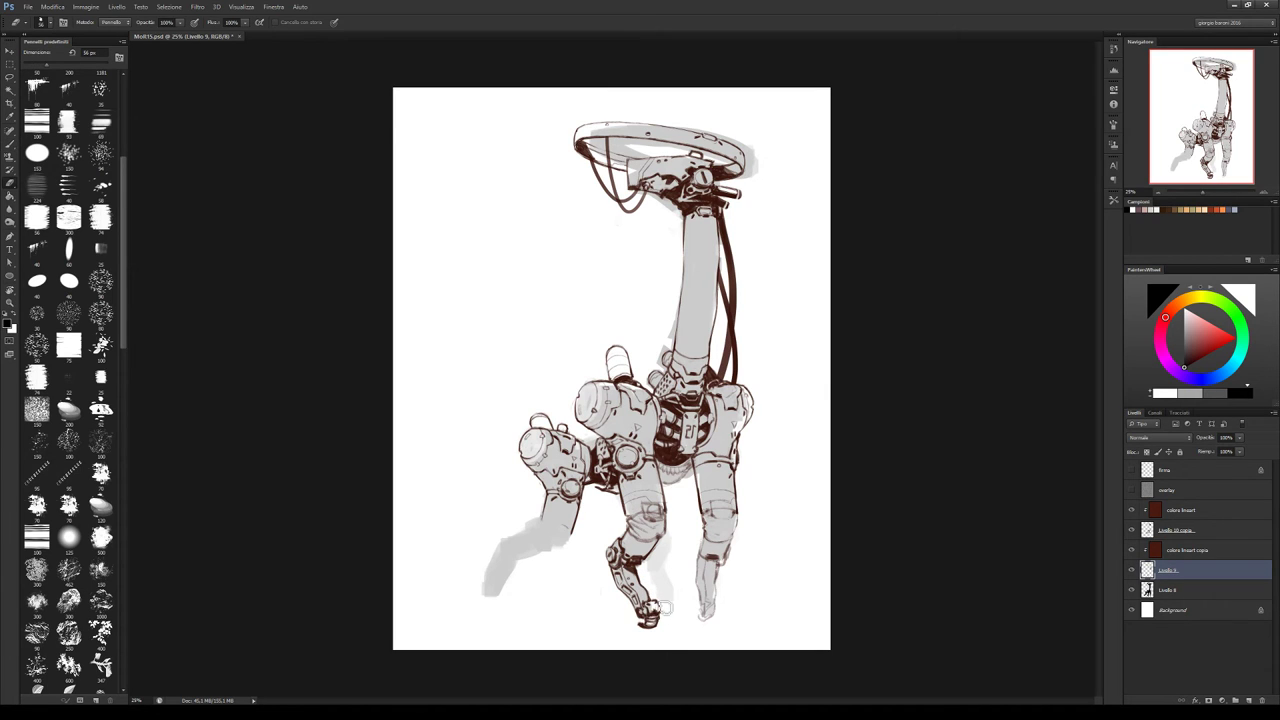
{"action": "key", "text": "b"}
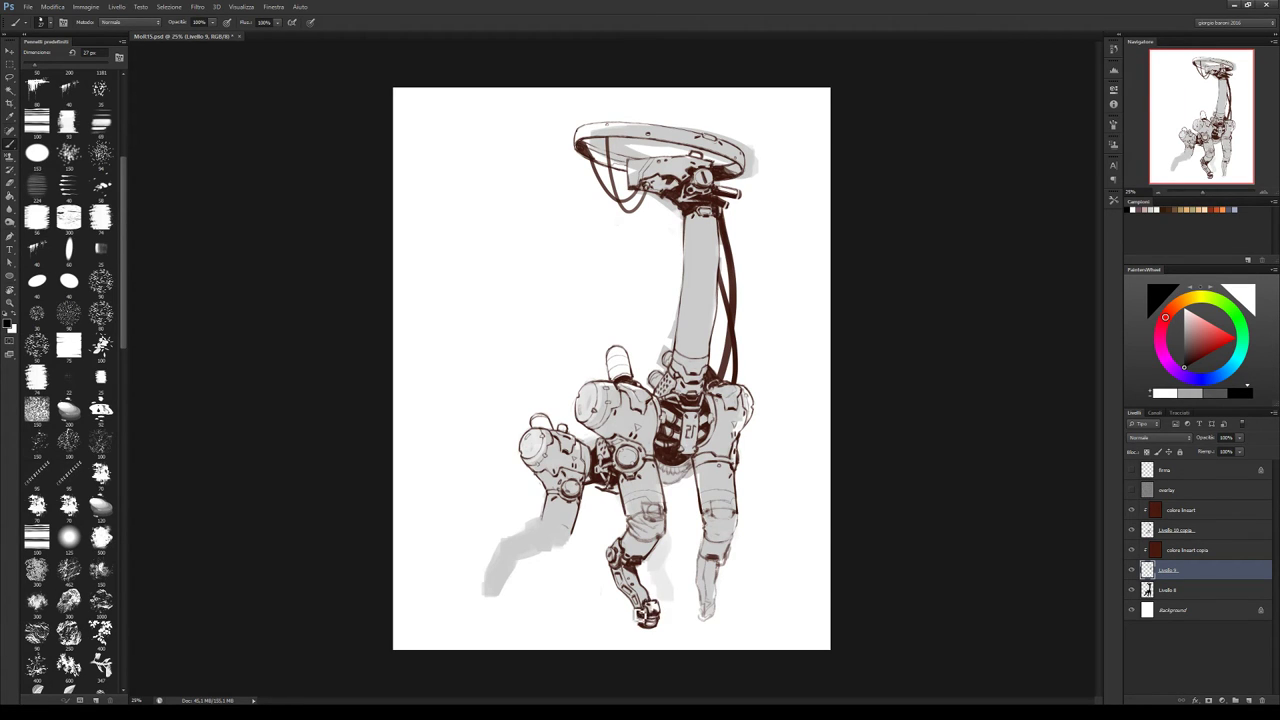
{"action": "left_click_drag", "start_coordinate": [636, 612], "coordinate": [638, 626]}
{"action": "key", "text": "e"}
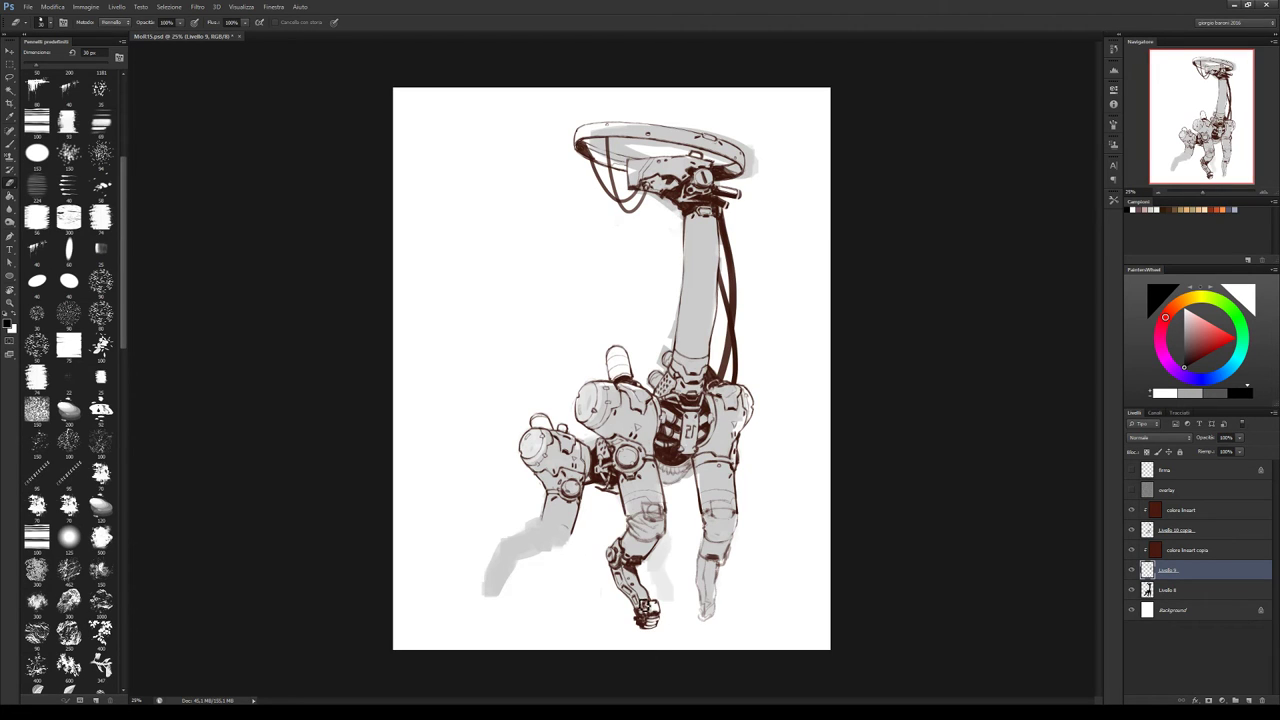
{"action": "key", "text": "b"}
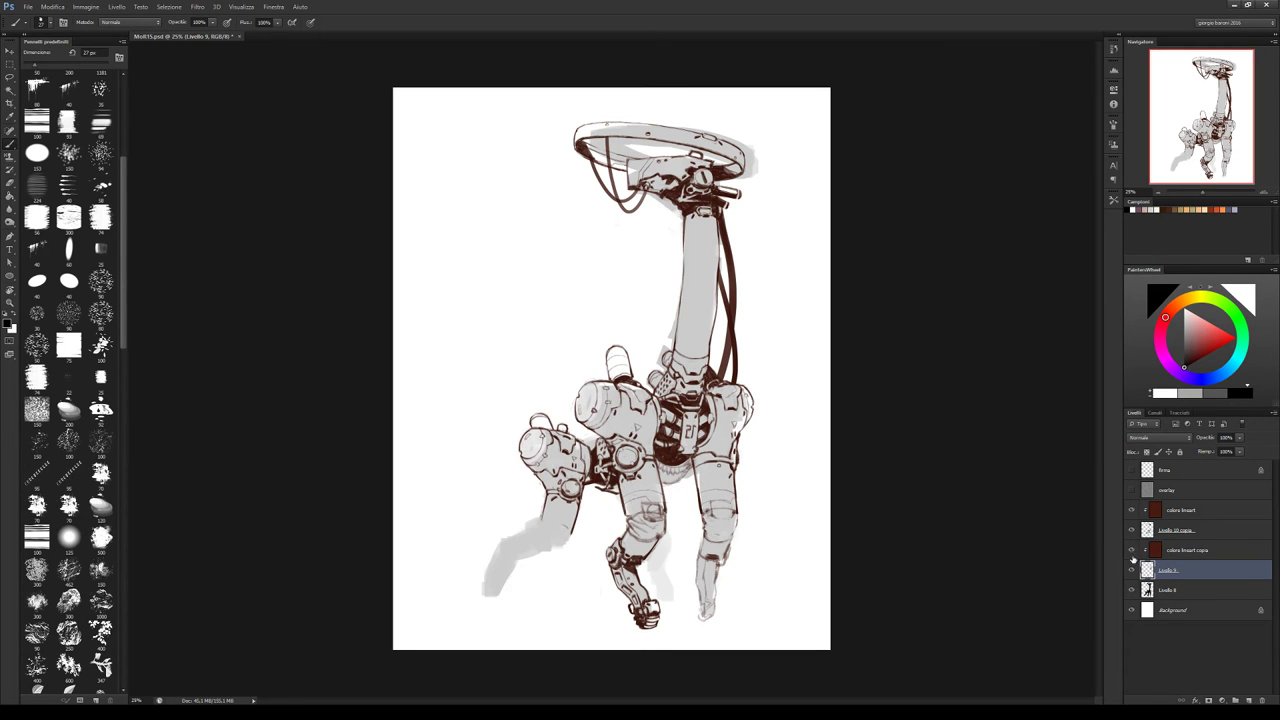
Flip the canvas horizontally, then add a small panel stroke just above the middle leg's knee
{"action": "key", "text": "ctrl+shift+h"}
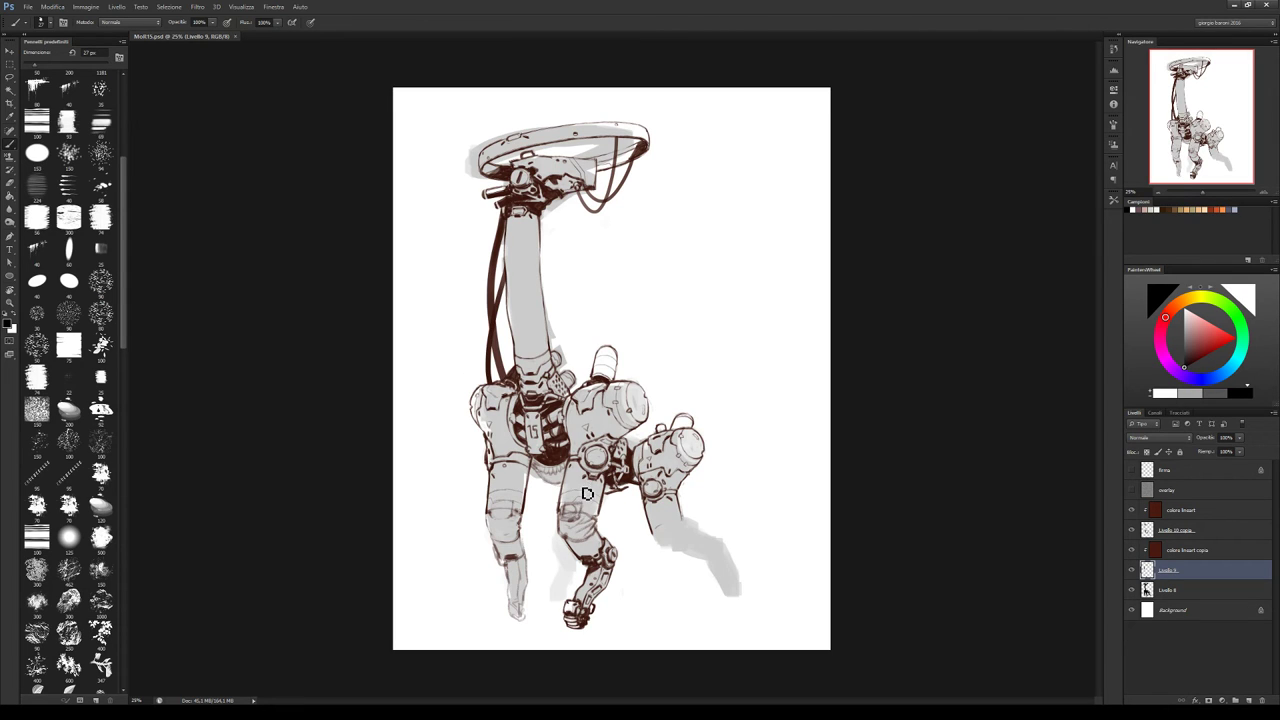
{"action": "key", "text": "bracketright"}
{"action": "key", "text": "bracketright"}
{"action": "key", "text": "bracketright"}
{"action": "key", "text": "bracketright"}
{"action": "left_click_drag", "start_coordinate": [575, 504], "coordinate": [570, 510]}
{"action": "key", "text": "e"}
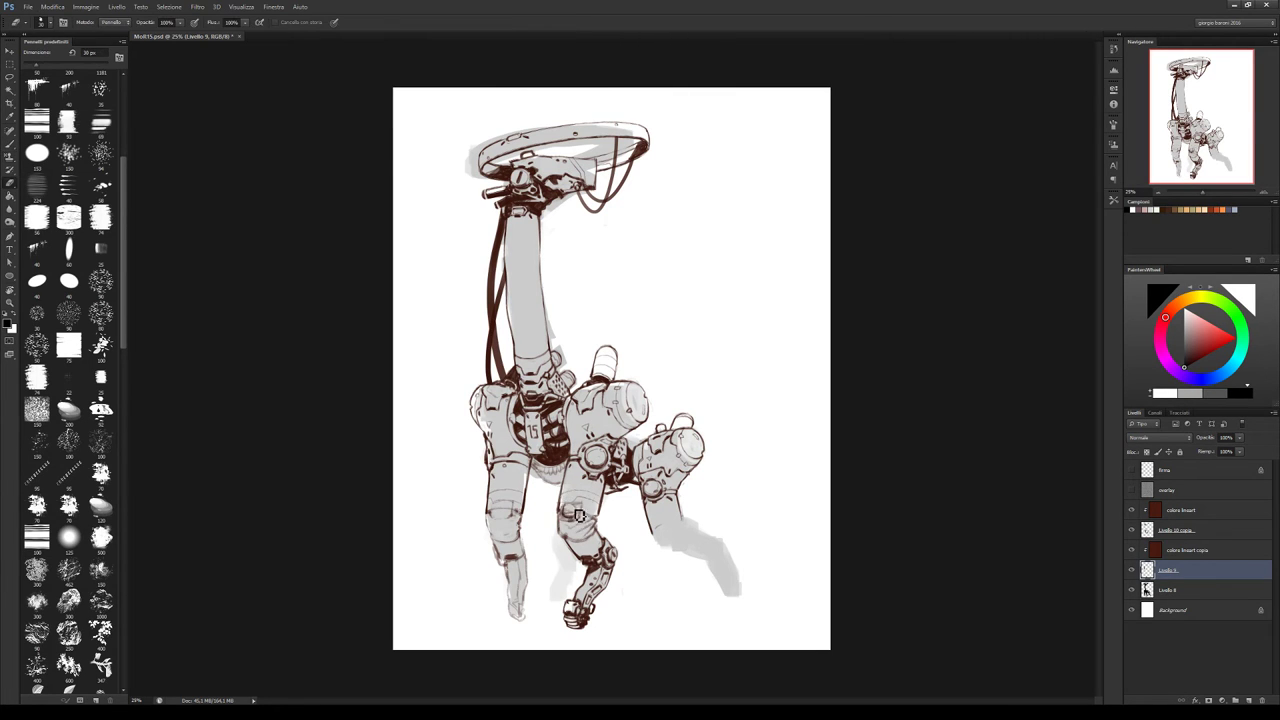
Erase on Livello 10 copia with a much bigger eraser, then return to Livello 9
{"action": "left_click", "coordinate": [1170, 538]}
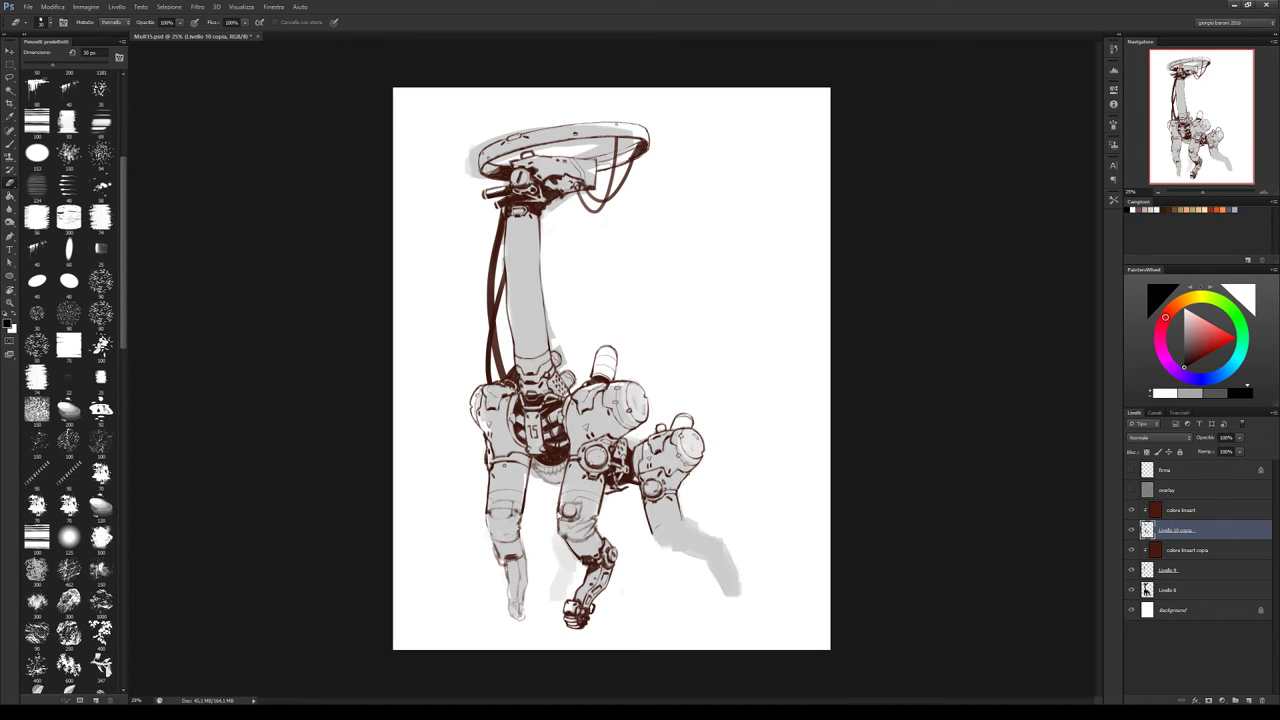
{"action": "key", "text": "bracketright"}
{"action": "key", "text": "bracketright"}
{"action": "key", "text": "bracketright"}
{"action": "left_click", "coordinate": [1172, 569]}
{"action": "key", "text": "b"}
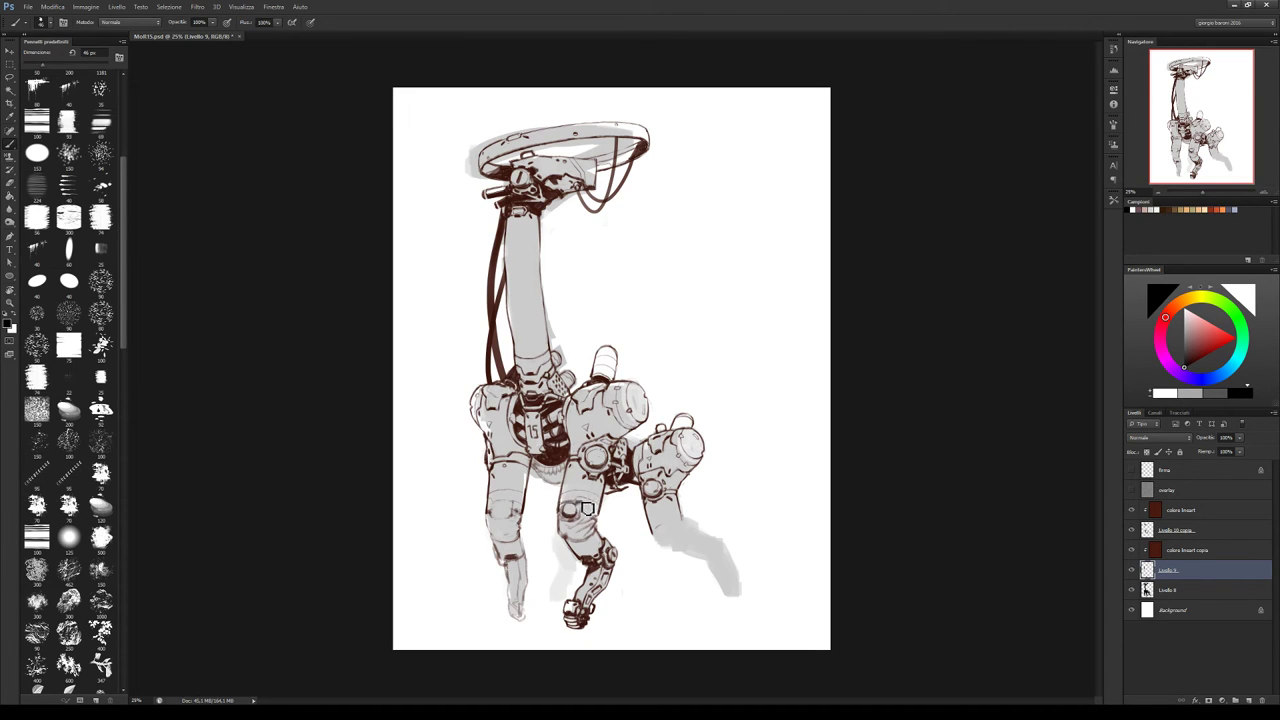
{"action": "key", "text": "e"}
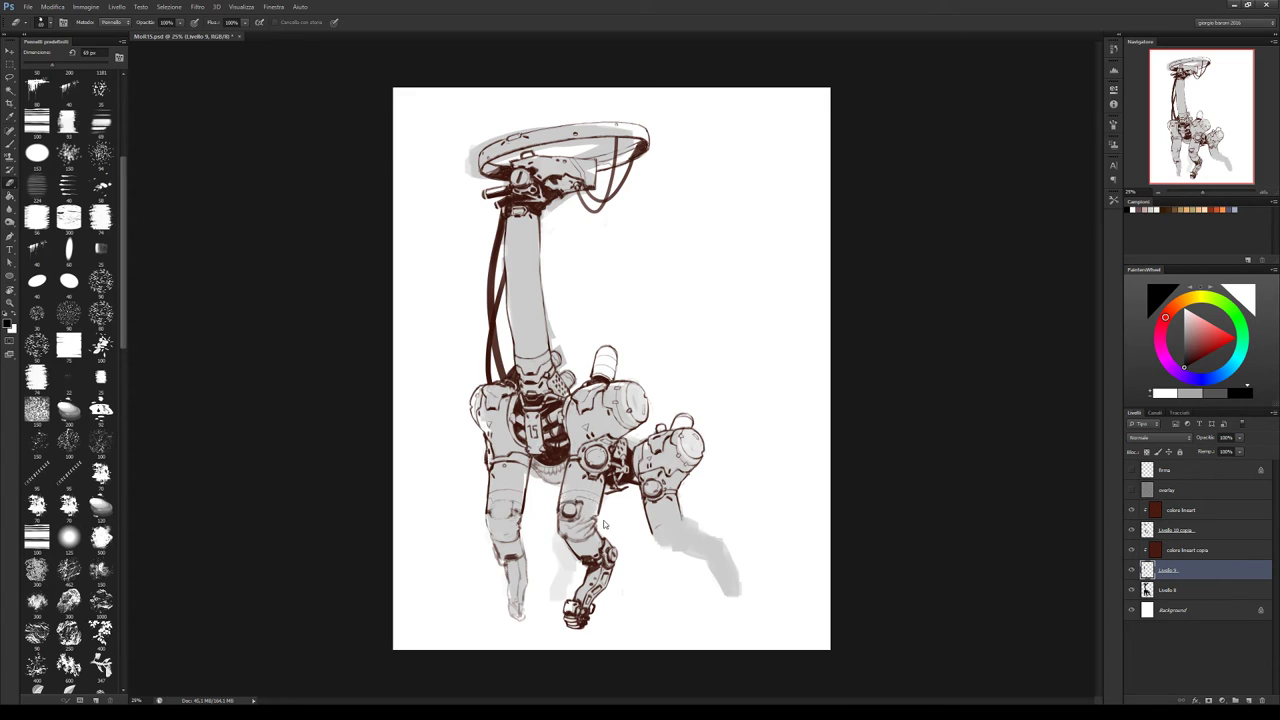
{"action": "key", "text": "bracketleft"}
{"action": "key", "text": "bracketleft"}
{"action": "key", "text": "bracketleft"}
Draw the round knee joint with a fine brush, smudging and erasing to refine it
{"action": "key", "text": "b"}
{"action": "key", "text": "bracketleft"}
{"action": "key", "text": "bracketleft"}
{"action": "key", "text": "bracketleft"}
{"action": "key", "text": "bracketleft"}
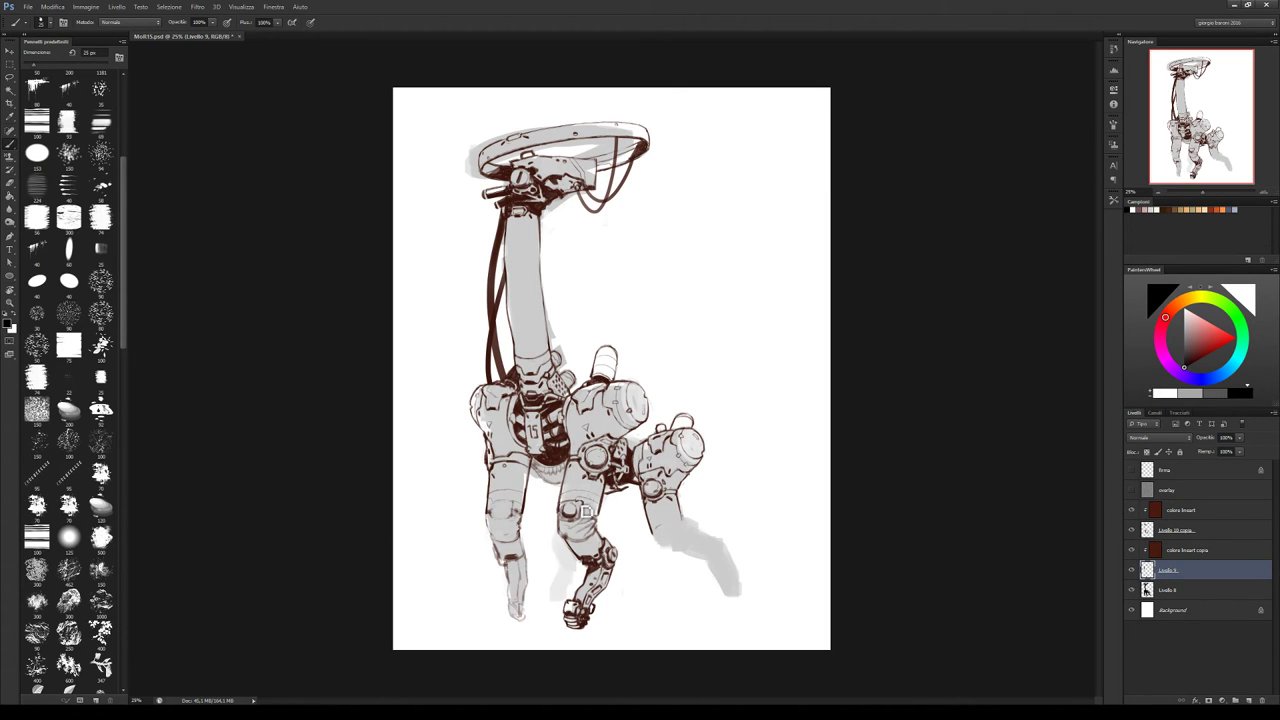
{"action": "key", "text": "bracketright"}
{"action": "key", "text": "bracketright"}
{"action": "key", "text": "r"}
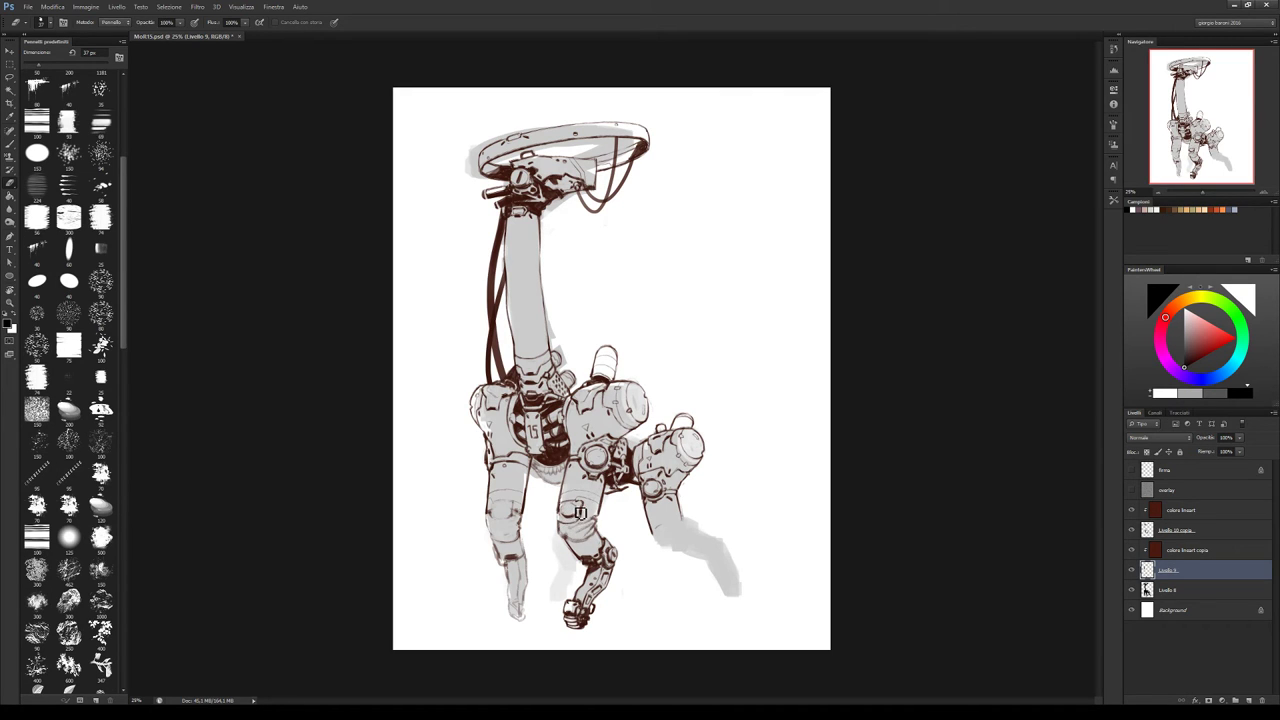
{"action": "key", "text": "b"}
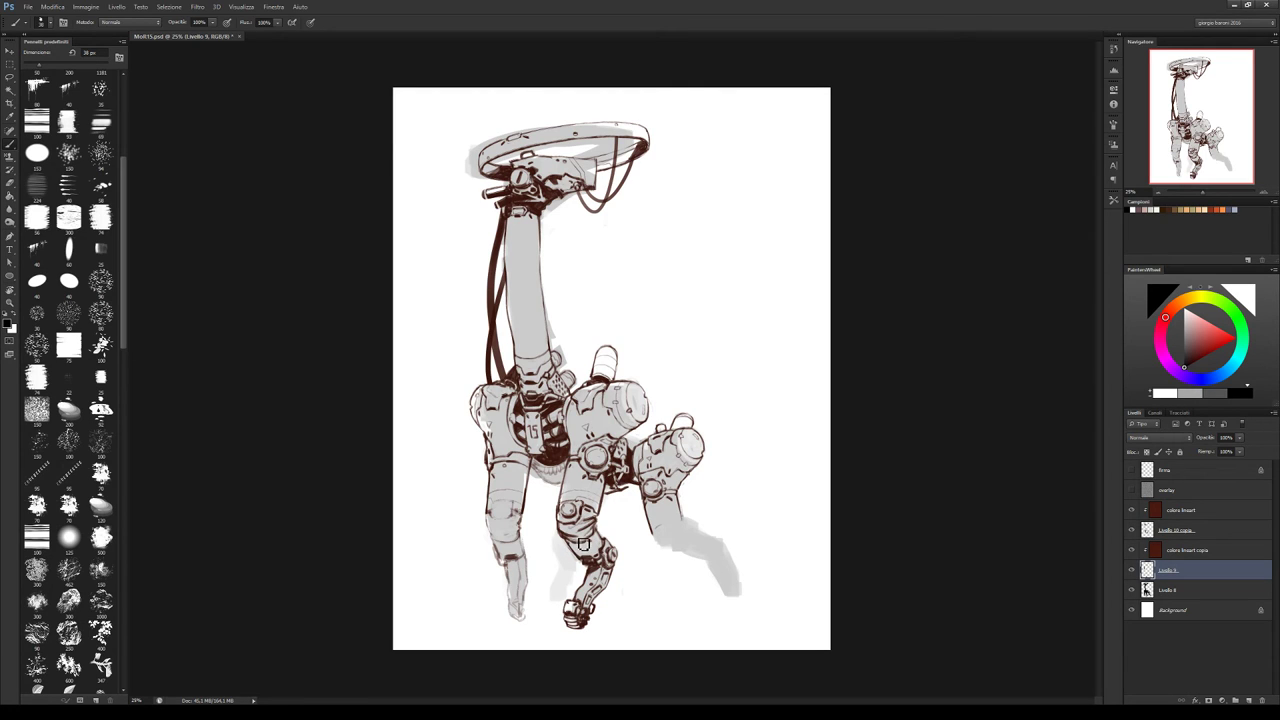
{"action": "key", "text": "e"}
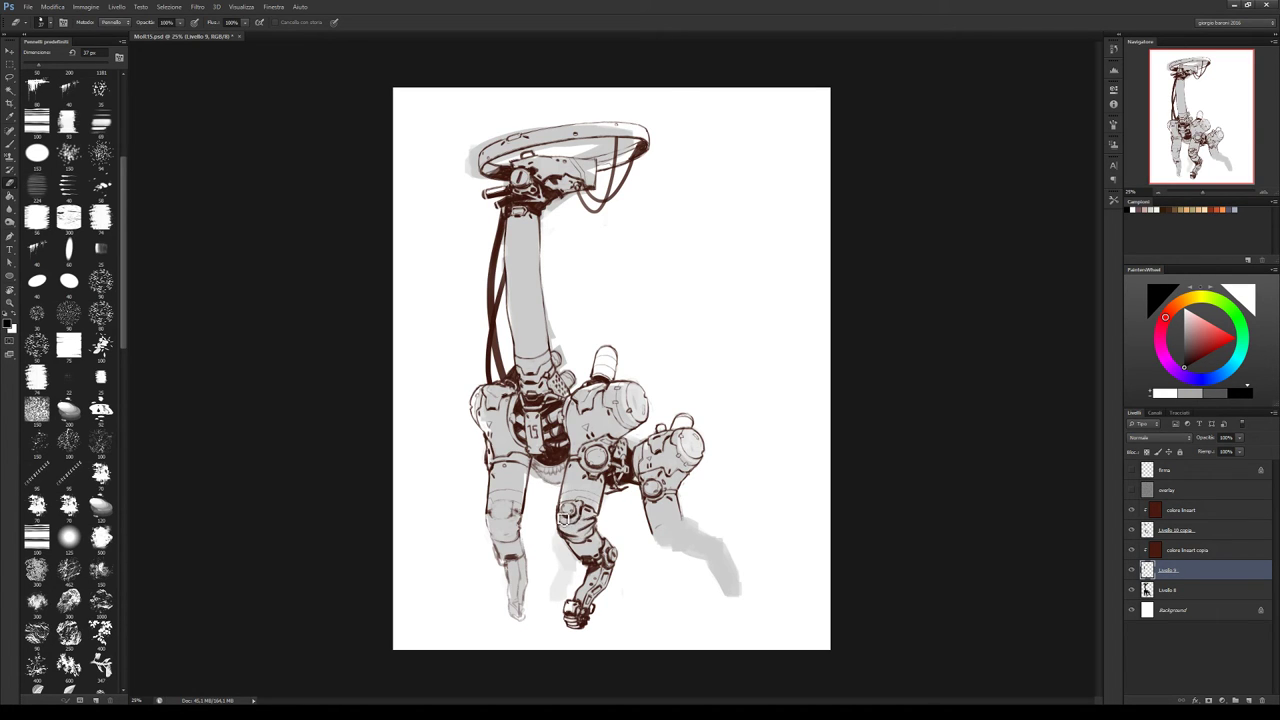
{"action": "left_click", "coordinate": [1172, 533]}
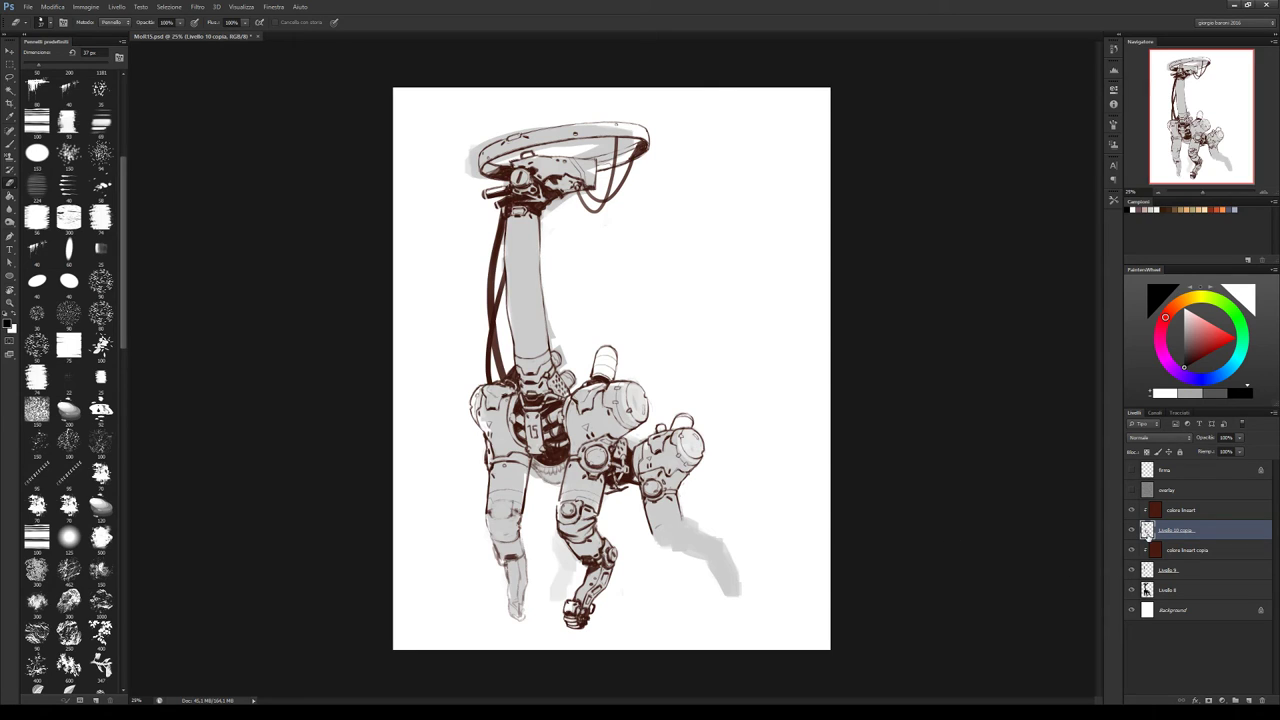
Paint a knee pad on the middle leg on Livello 9, cleaning up with a 28 px eraser
{"action": "left_click", "coordinate": [1166, 571]}
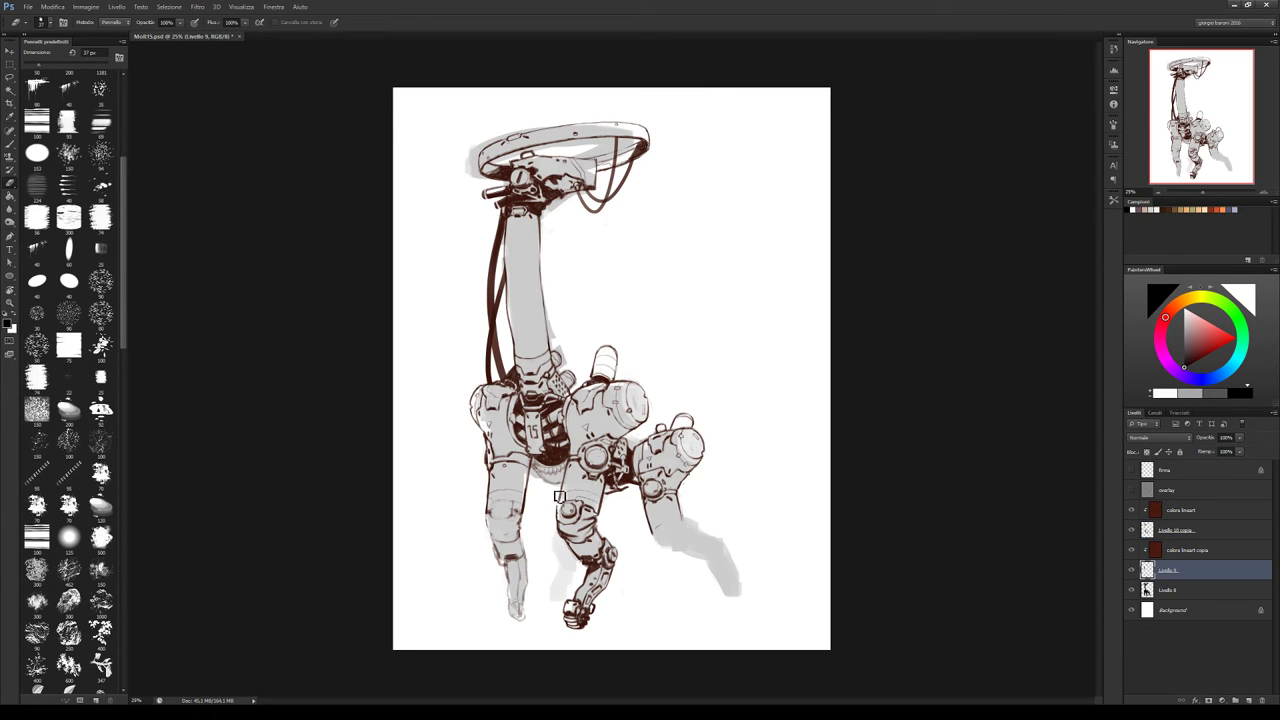
{"action": "key", "text": "b"}
{"action": "mouse_move", "coordinate": [566, 508]}
{"action": "left_mouse_down"}
{"action": "mouse_move", "coordinate": [578, 505]}
{"action": "mouse_move", "coordinate": [567, 512]}
{"action": "mouse_move", "coordinate": [588, 530]}
{"action": "left_mouse_up"}
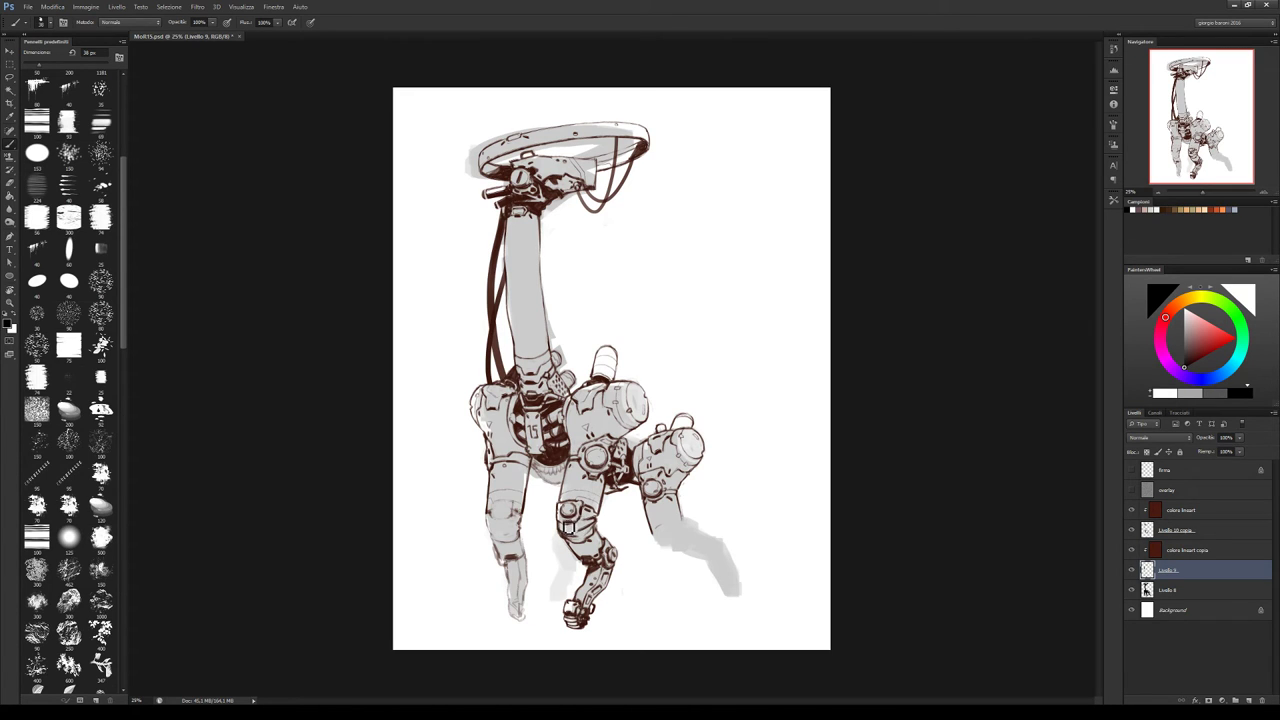
{"action": "key", "text": "e"}
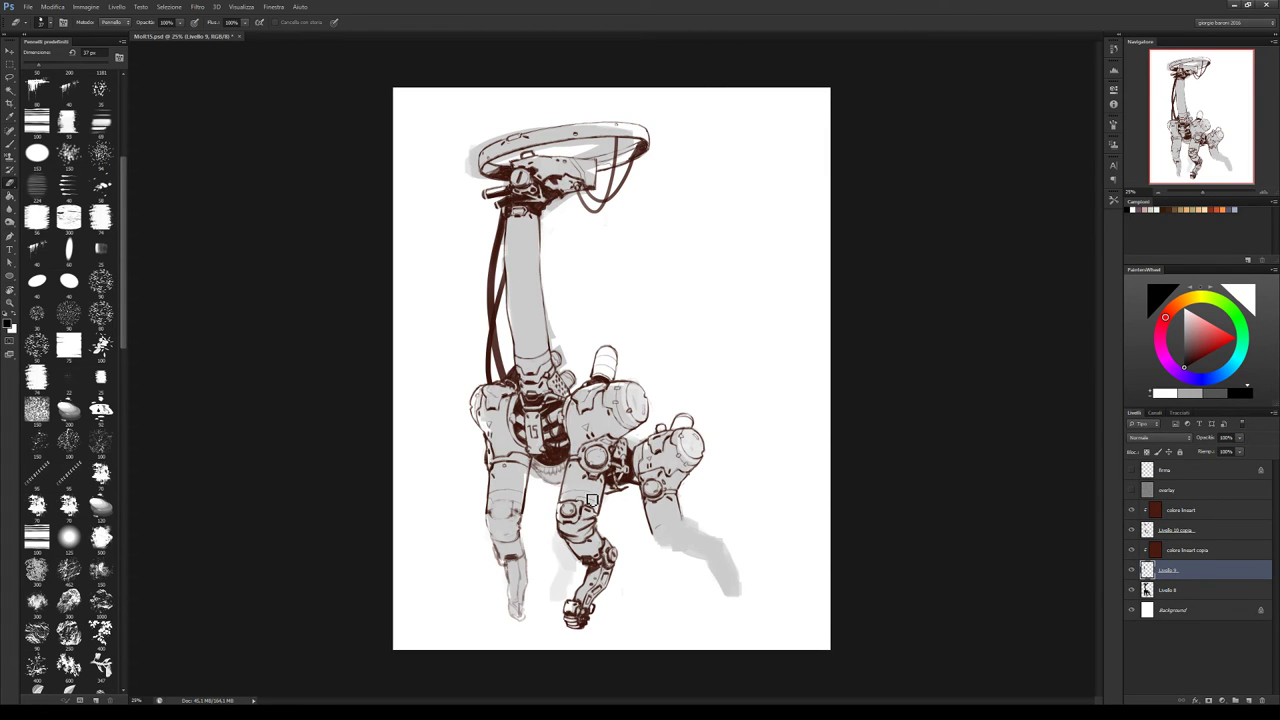
{"action": "key", "text": "bracketleft"}
{"action": "key", "text": "b"}
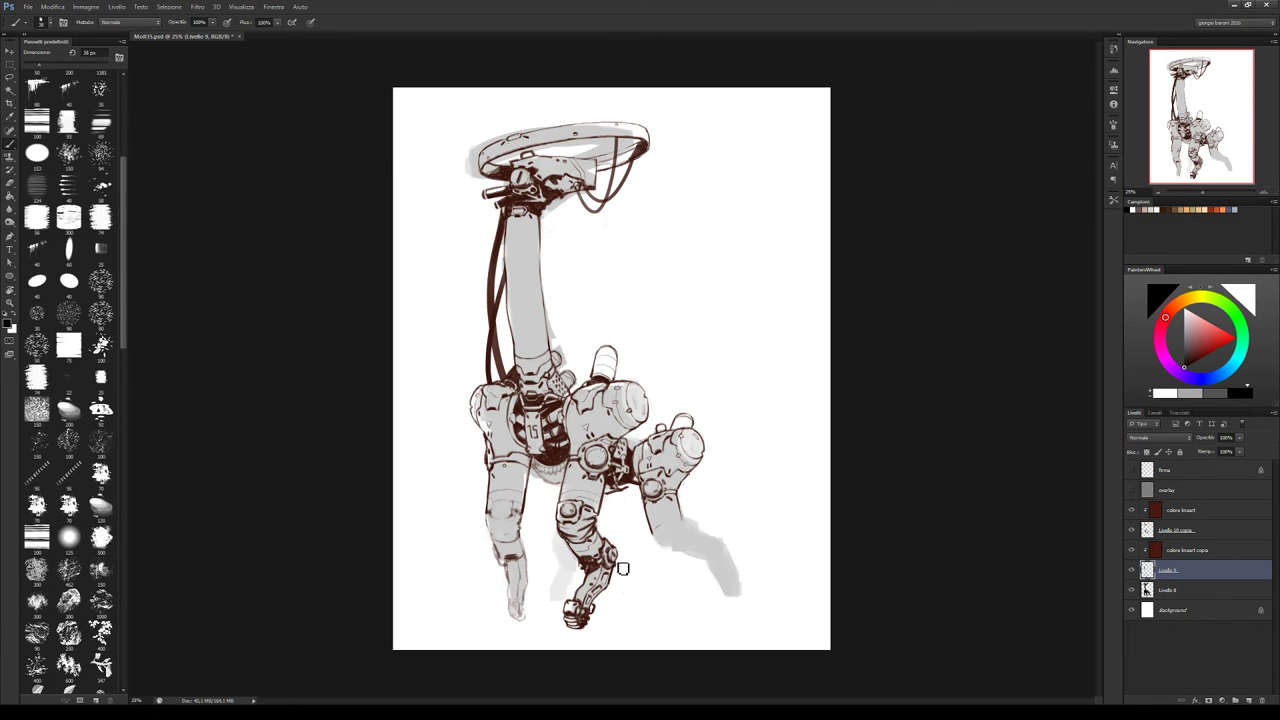
{"action": "key", "text": "e"}
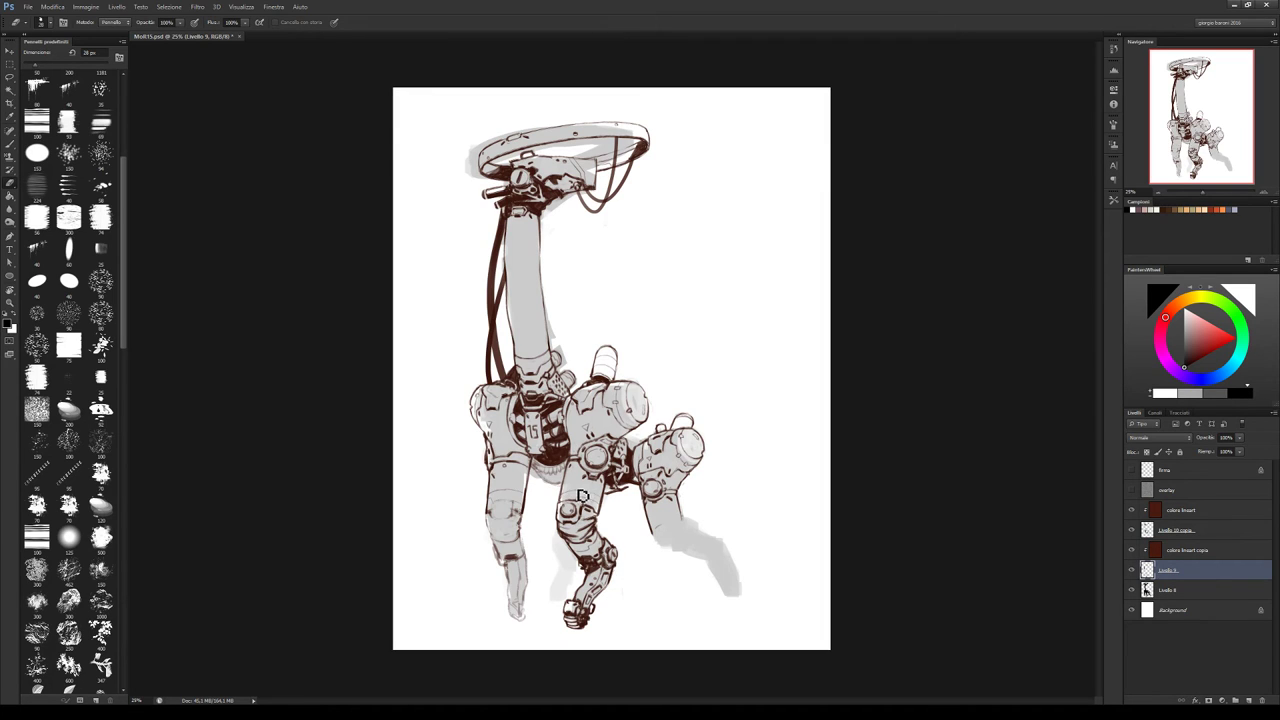
{"action": "key", "text": "b"}
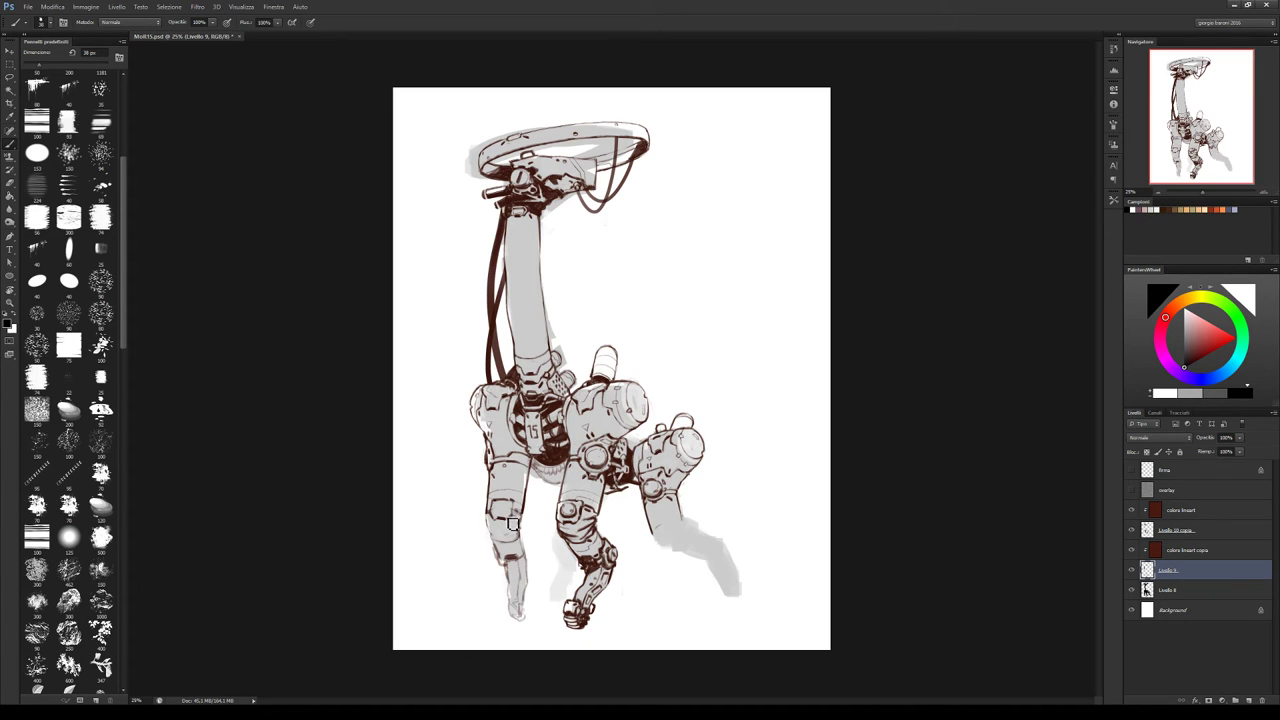
Darken the left leg's left edge, alternating brush and eraser, then save with Ctrl+S
{"action": "key", "text": "e"}
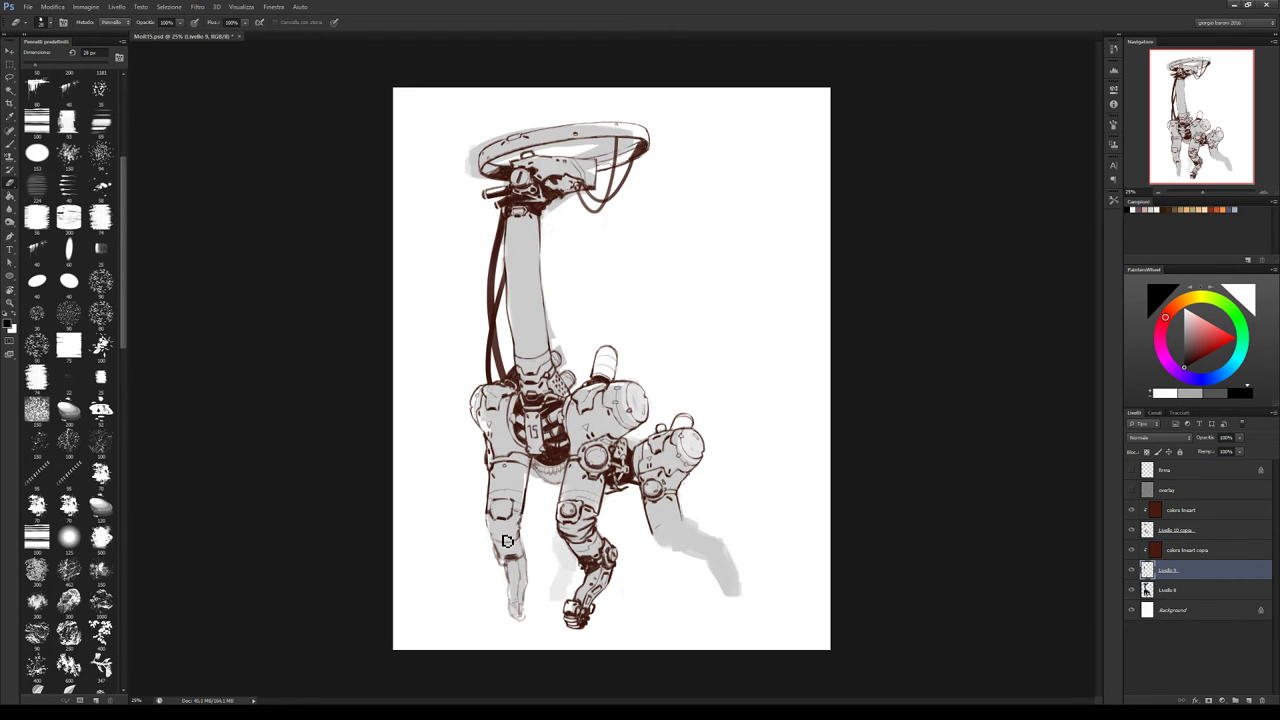
{"action": "key", "text": "b"}
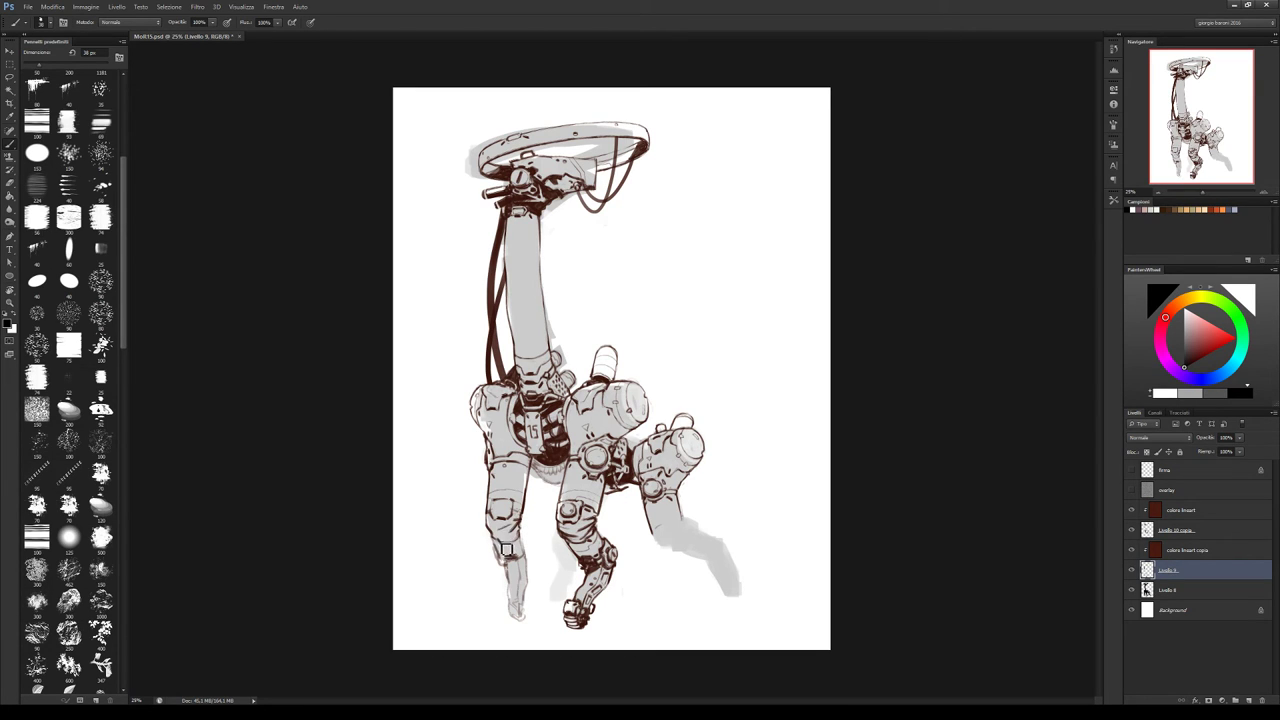
{"action": "key", "text": "e"}
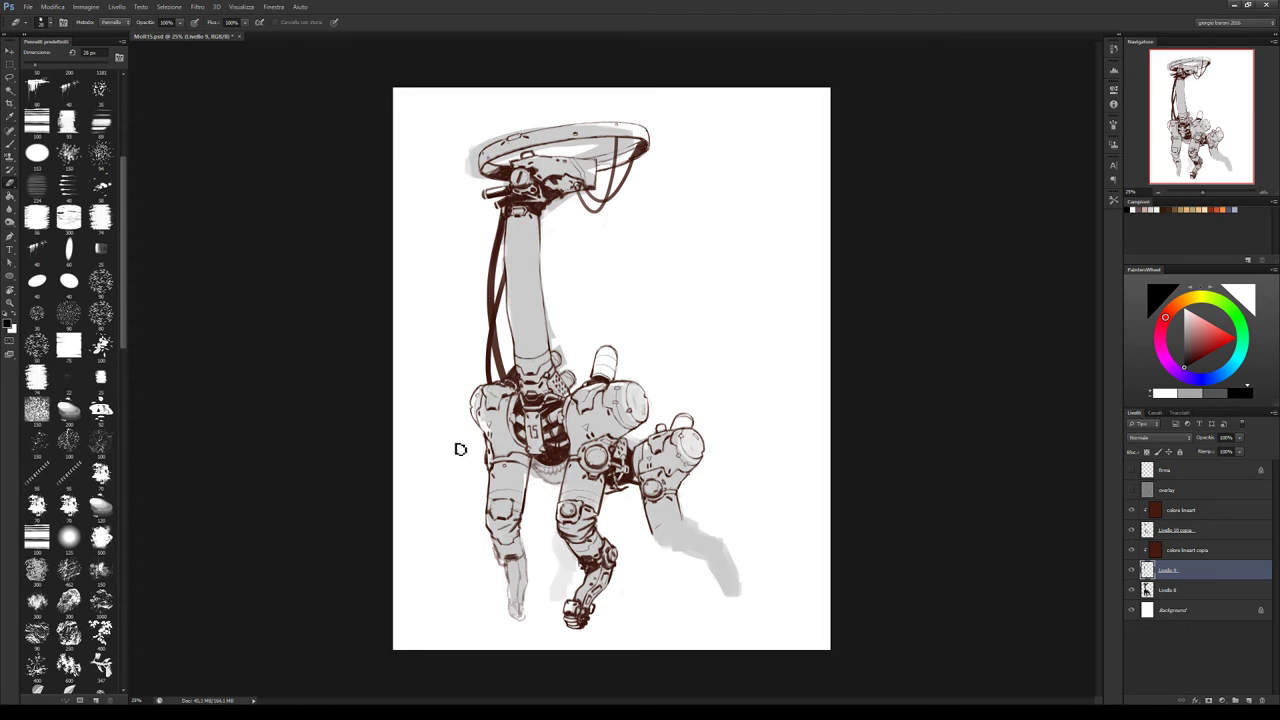
{"action": "key", "text": "b"}
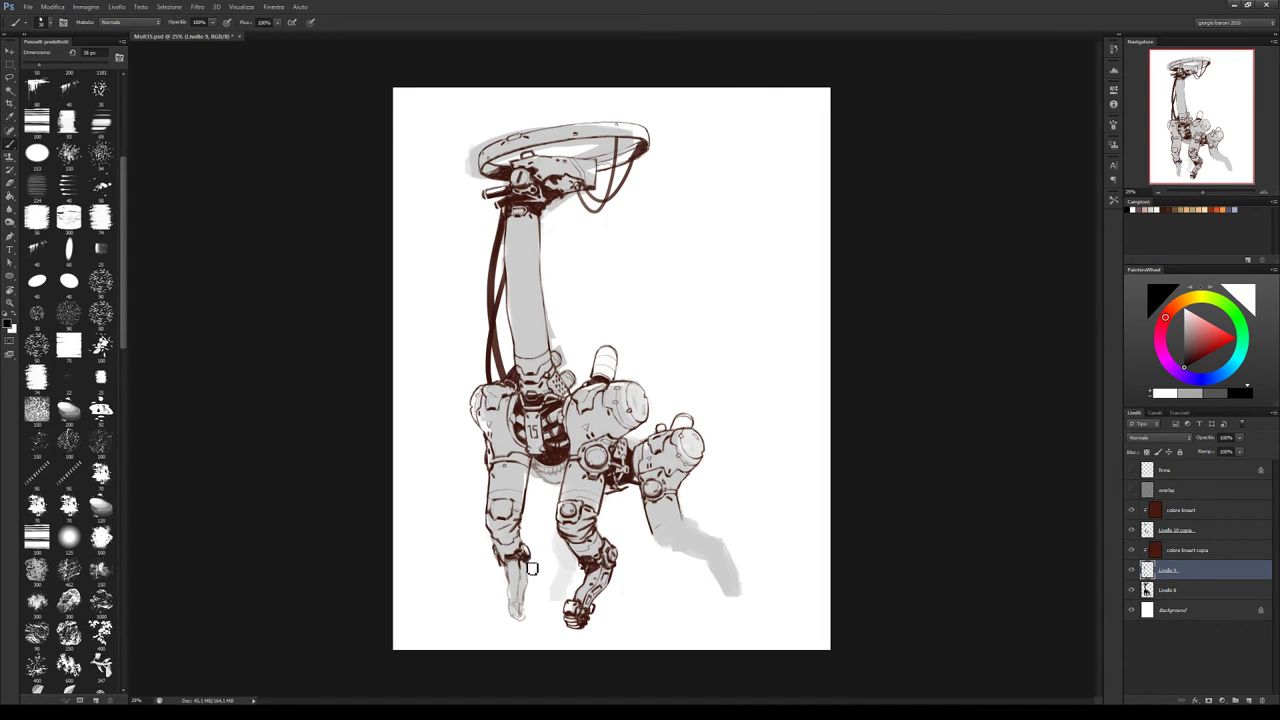
{"action": "left_click_drag", "start_coordinate": [512, 581], "coordinate": [513, 587]}
{"action": "key", "text": "e"}
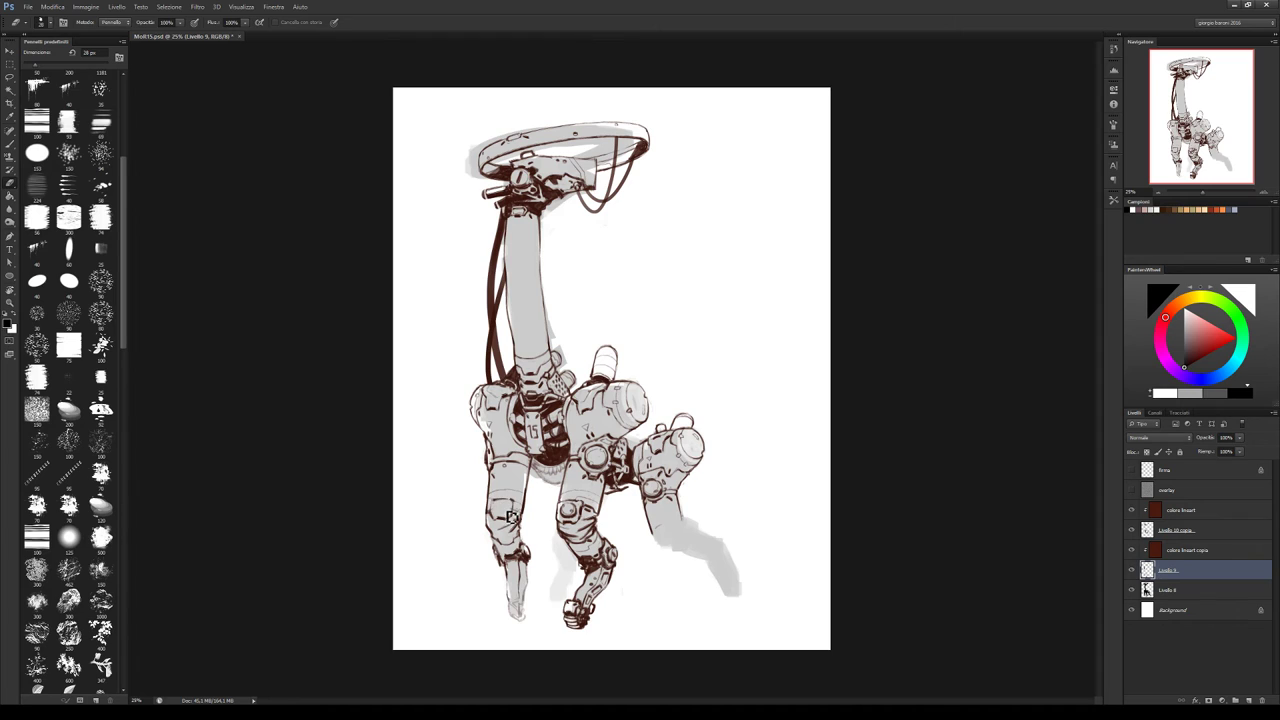
{"action": "key", "text": "b"}
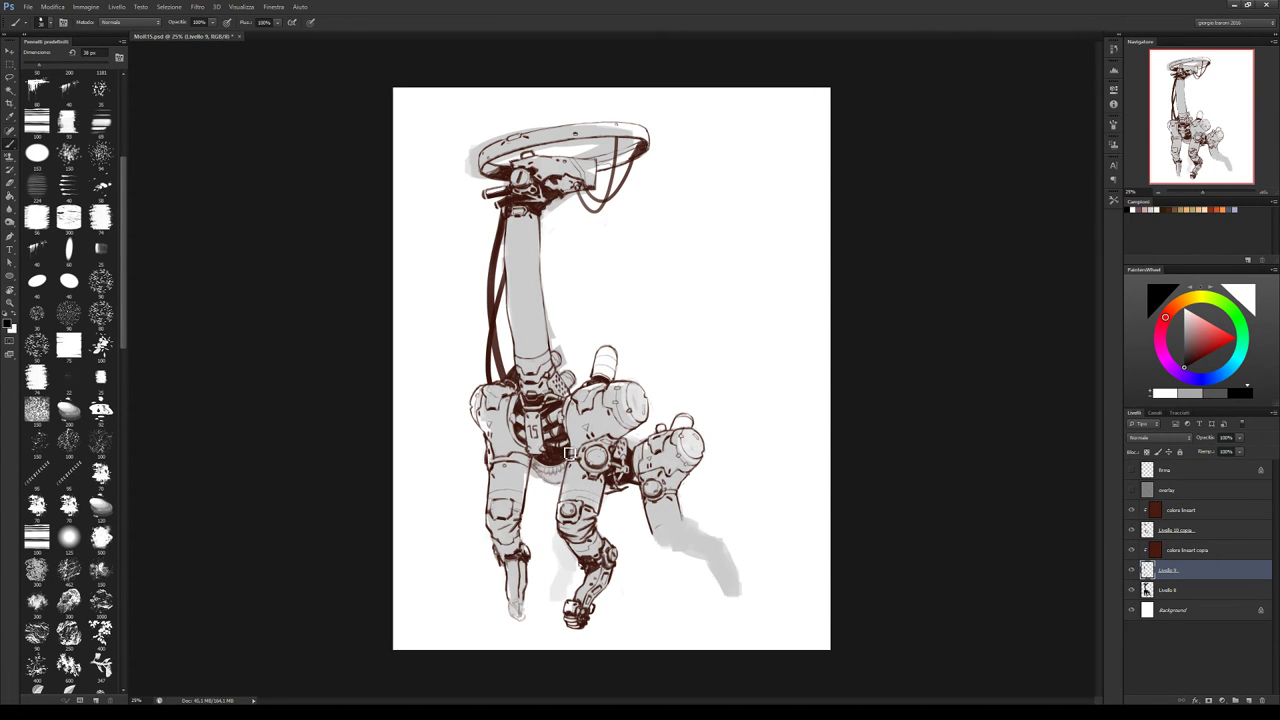
{"action": "key", "text": "e"}
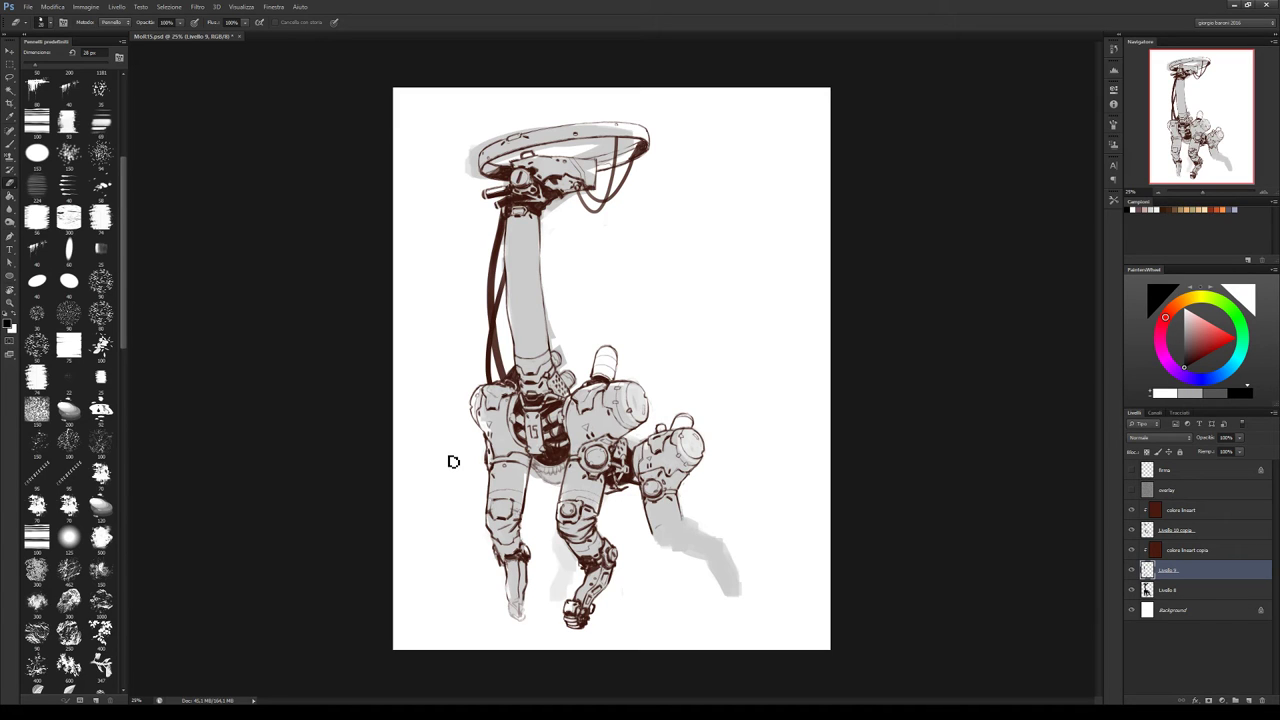
{"action": "key", "text": "ctrl+s"}
{"action": "key", "text": "b"}
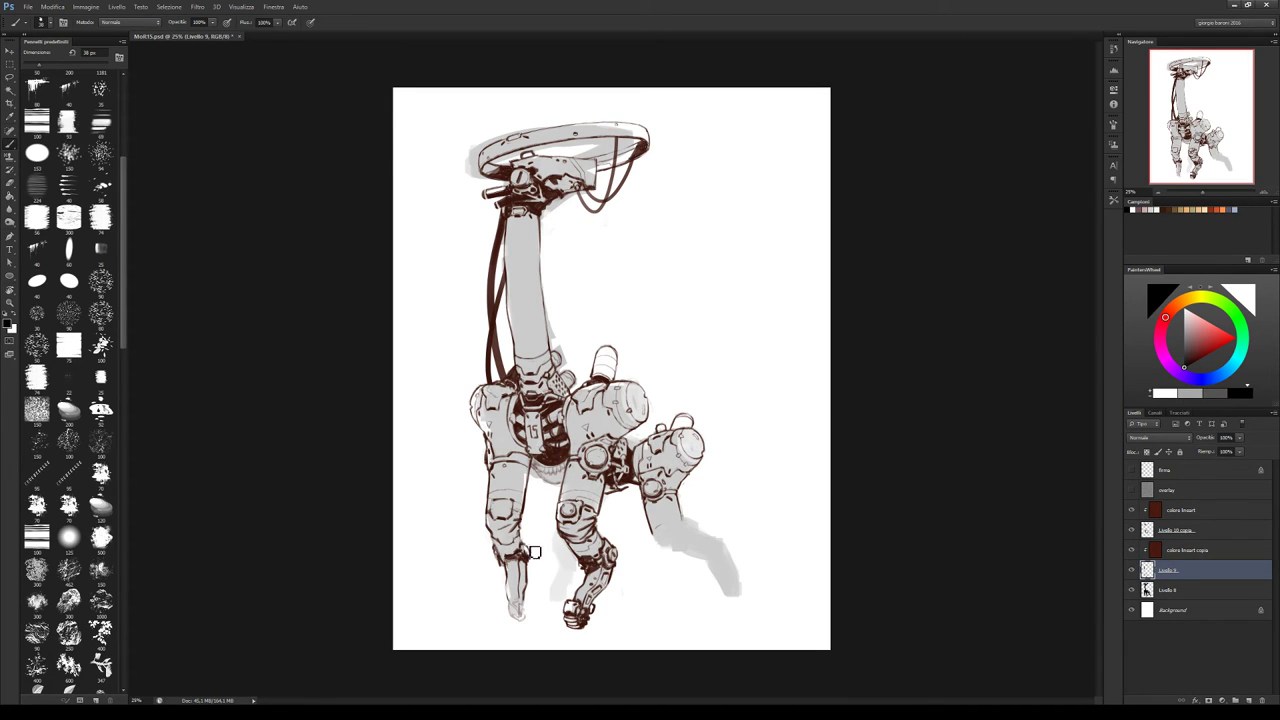
{"action": "mouse_move", "coordinate": [530, 548]}
{"action": "left_mouse_down"}
{"action": "mouse_move", "coordinate": [502, 556]}
{"action": "mouse_move", "coordinate": [523, 550]}
{"action": "left_mouse_up"}
{"action": "mouse_move", "coordinate": [507, 565]}
{"action": "left_mouse_down"}
{"action": "mouse_move", "coordinate": [522, 606]}
{"action": "mouse_move", "coordinate": [512, 600]}
{"action": "mouse_move", "coordinate": [512, 612]}
{"action": "mouse_move", "coordinate": [528, 608]}
{"action": "mouse_move", "coordinate": [511, 607]}
{"action": "left_mouse_up"}
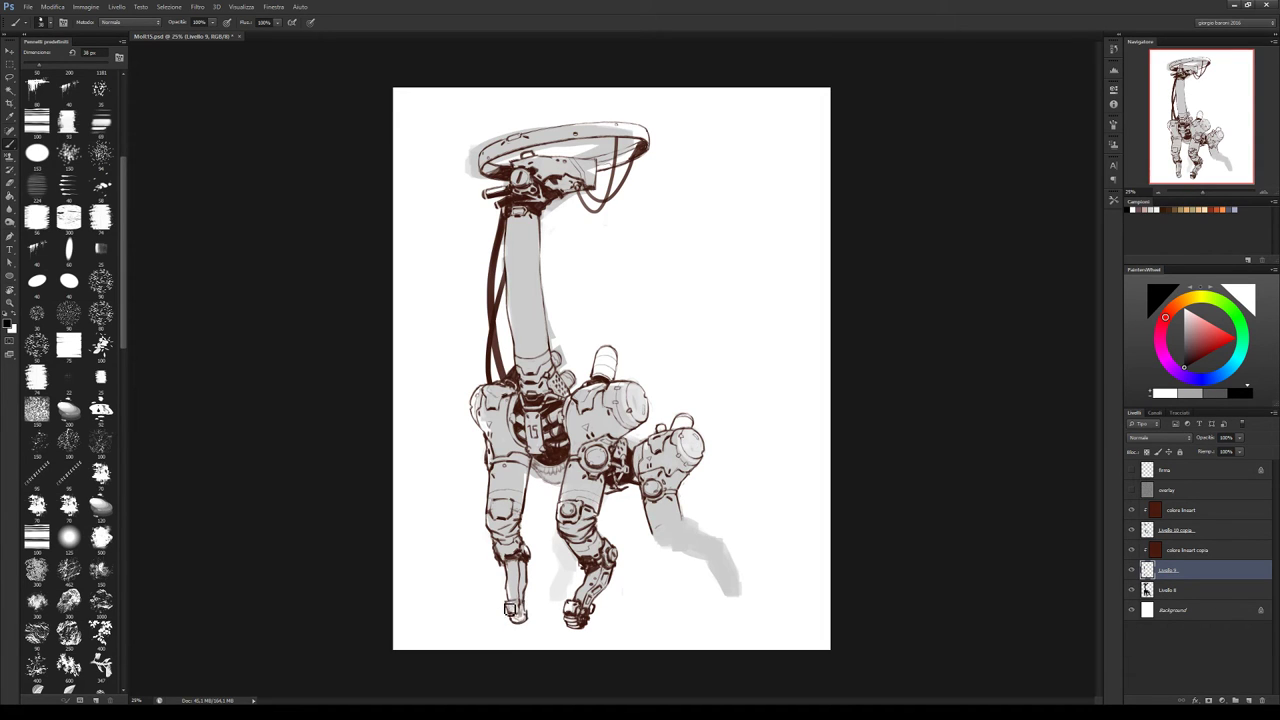
{"action": "key", "text": "e"}
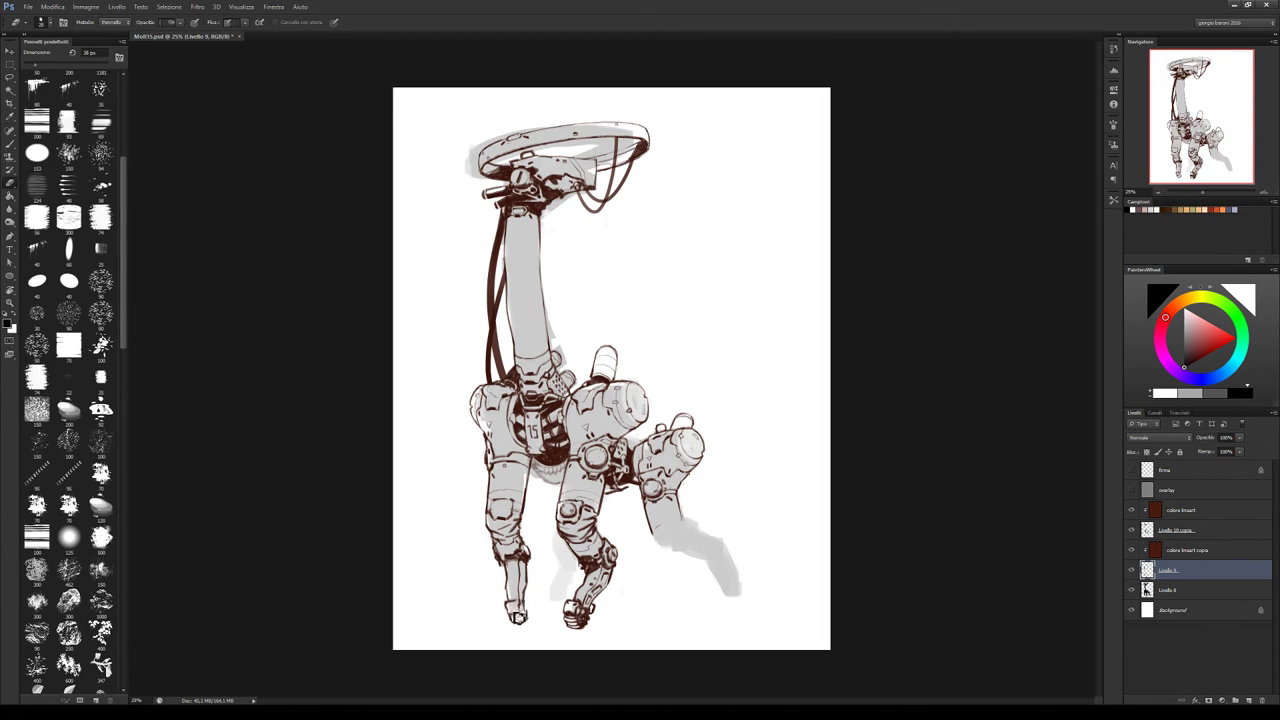
{"action": "key", "text": "v"}
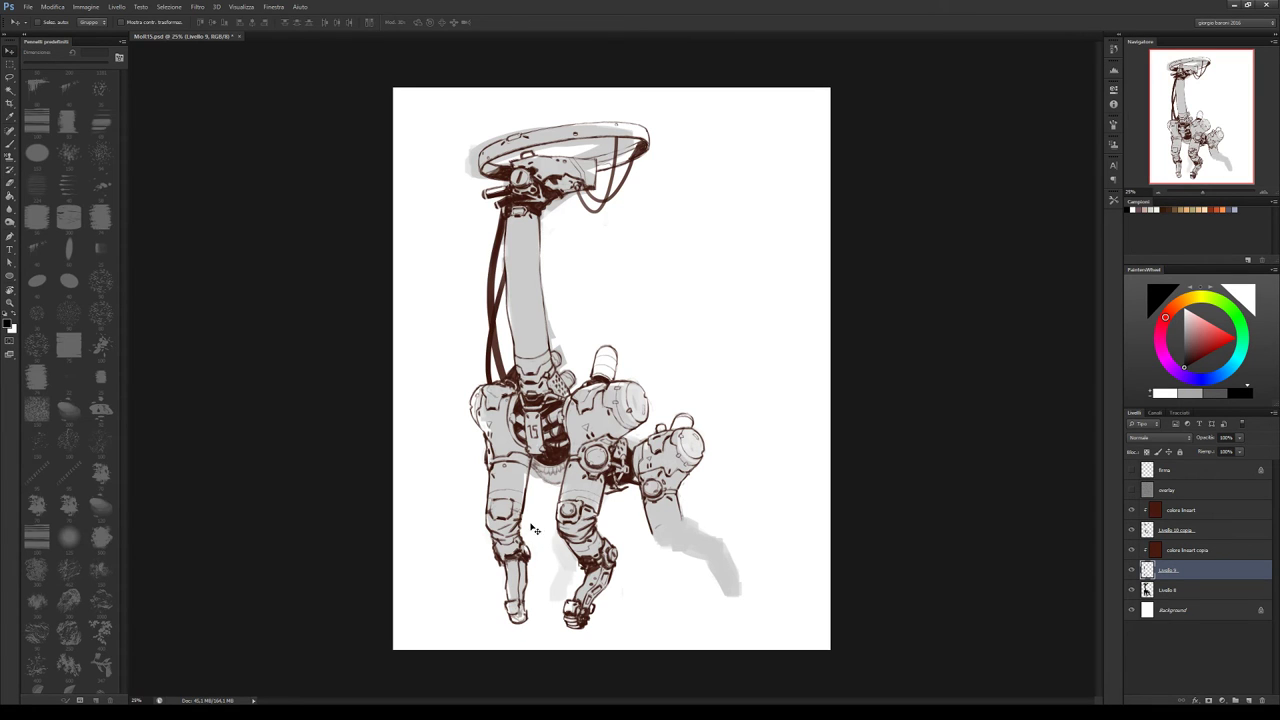
Erase the stray dark marks on the left foot, then ink dark detail strokes across the right foot
{"action": "key", "text": "b"}
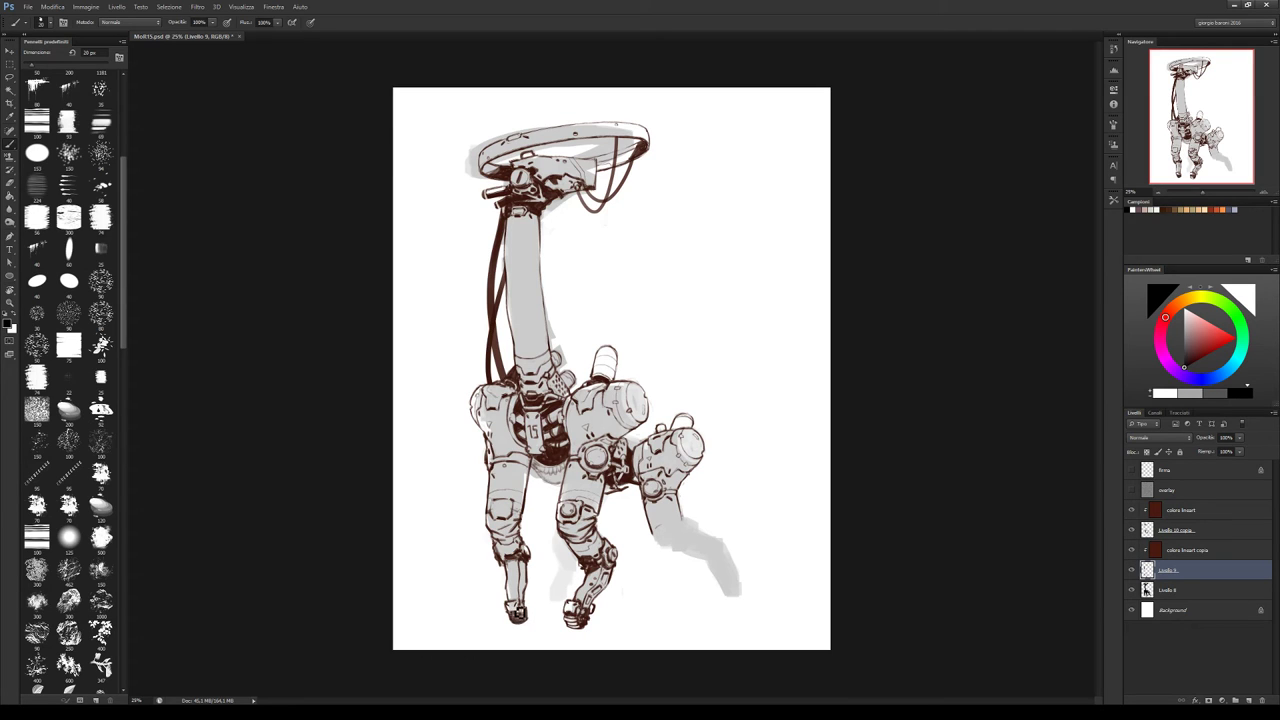
{"action": "key", "text": "e"}
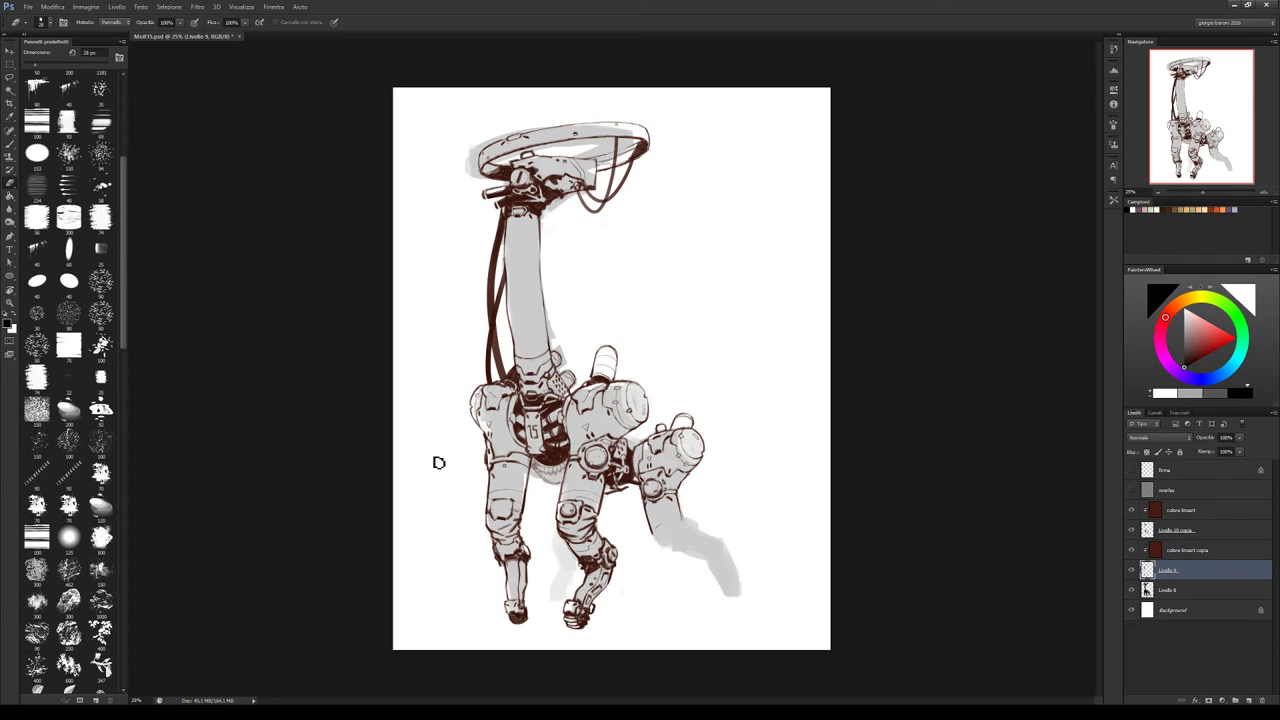
{"action": "key", "text": "b"}
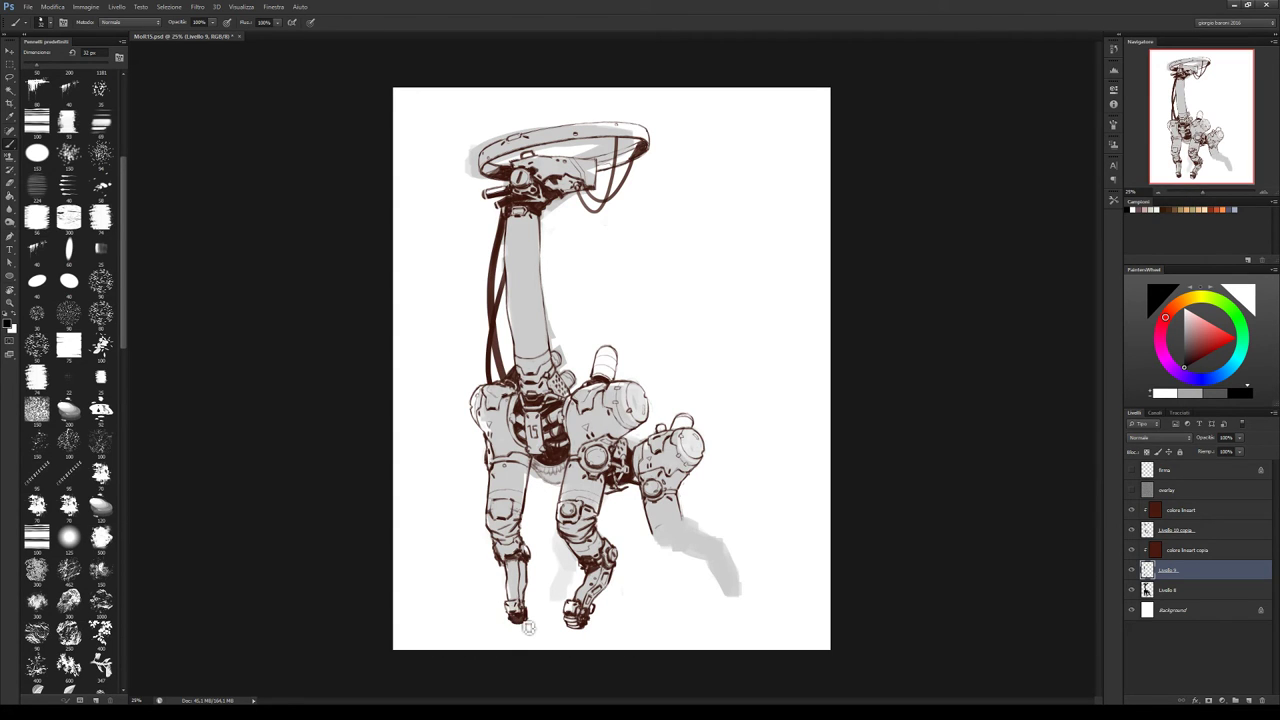
{"action": "key", "text": "e"}
{"action": "mouse_move", "coordinate": [529, 627]}
{"action": "left_mouse_down"}
{"action": "mouse_move", "coordinate": [518, 626]}
{"action": "mouse_move", "coordinate": [553, 607]}
{"action": "left_mouse_up"}
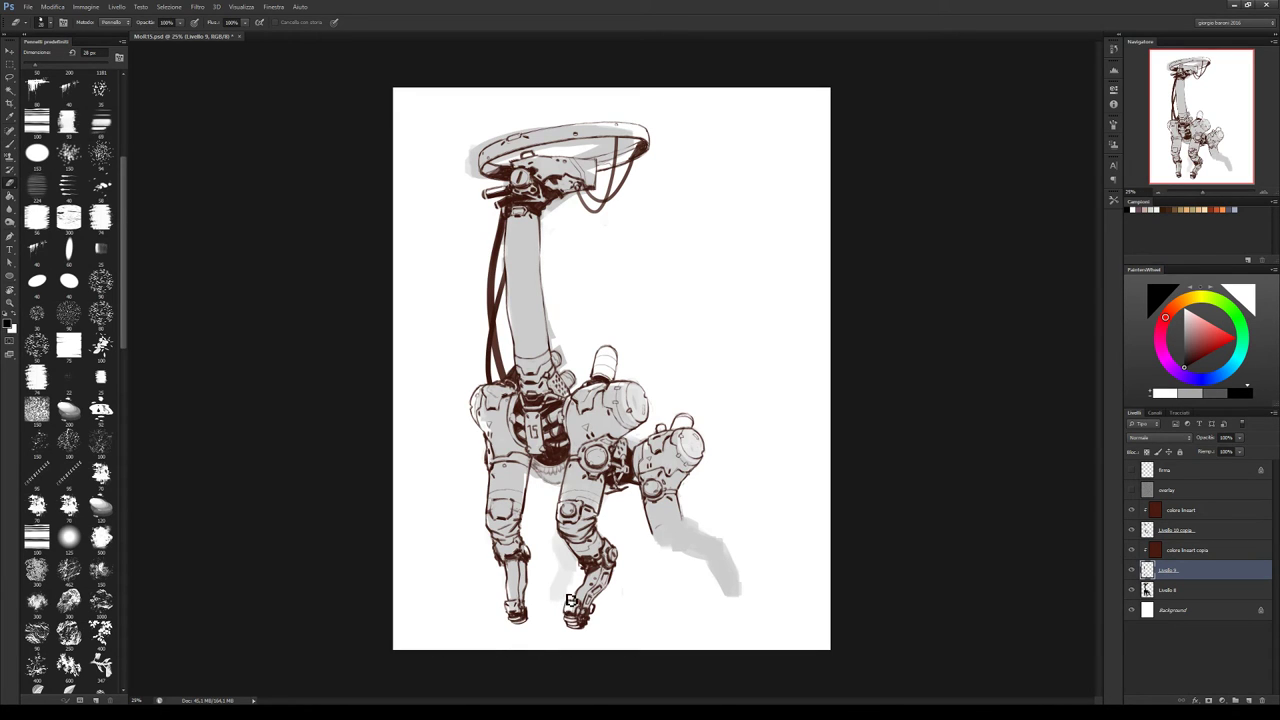
{"action": "key", "text": "b"}
{"action": "mouse_move", "coordinate": [566, 616]}
{"action": "left_mouse_down"}
{"action": "mouse_move", "coordinate": [572, 634]}
{"action": "mouse_move", "coordinate": [608, 608]}
{"action": "left_mouse_up"}
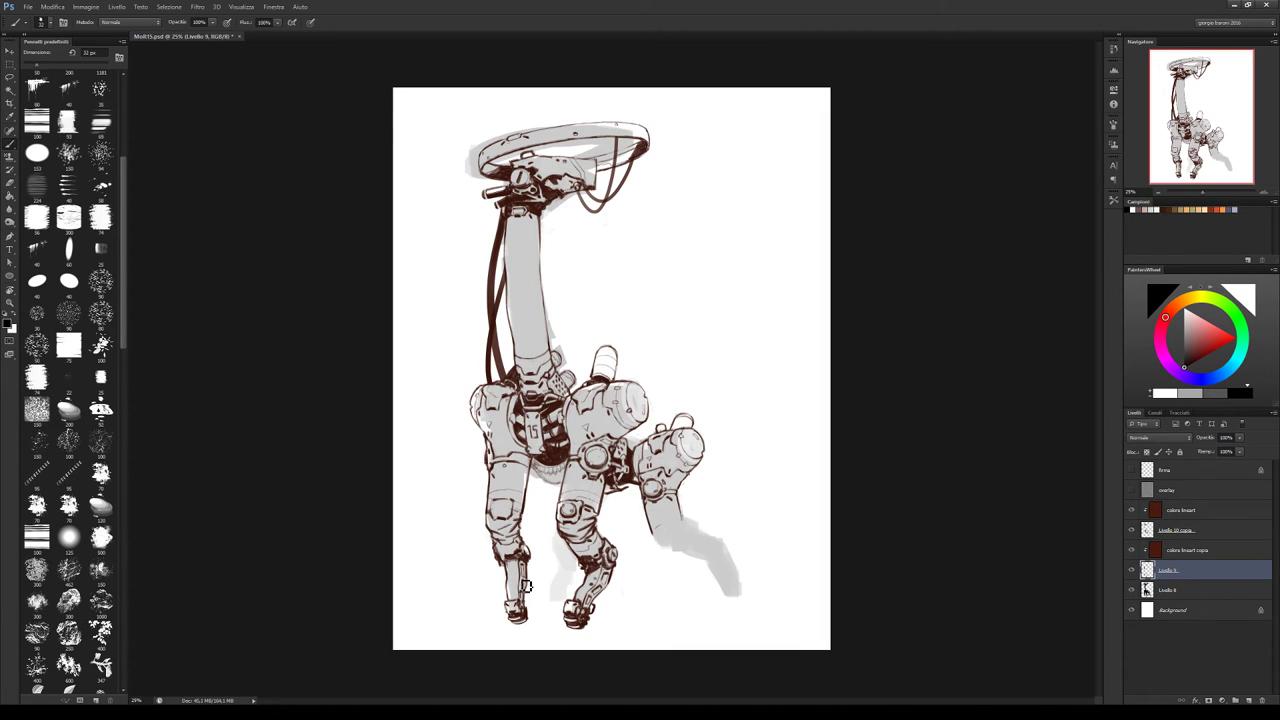
Stroke between the legs, erase knee detail on Livello 10 copia, then return to Livello 9
{"action": "left_click_drag", "start_coordinate": [556, 572], "coordinate": [529, 537]}
{"action": "left_click", "coordinate": [1160, 529]}
{"action": "key", "text": "e"}
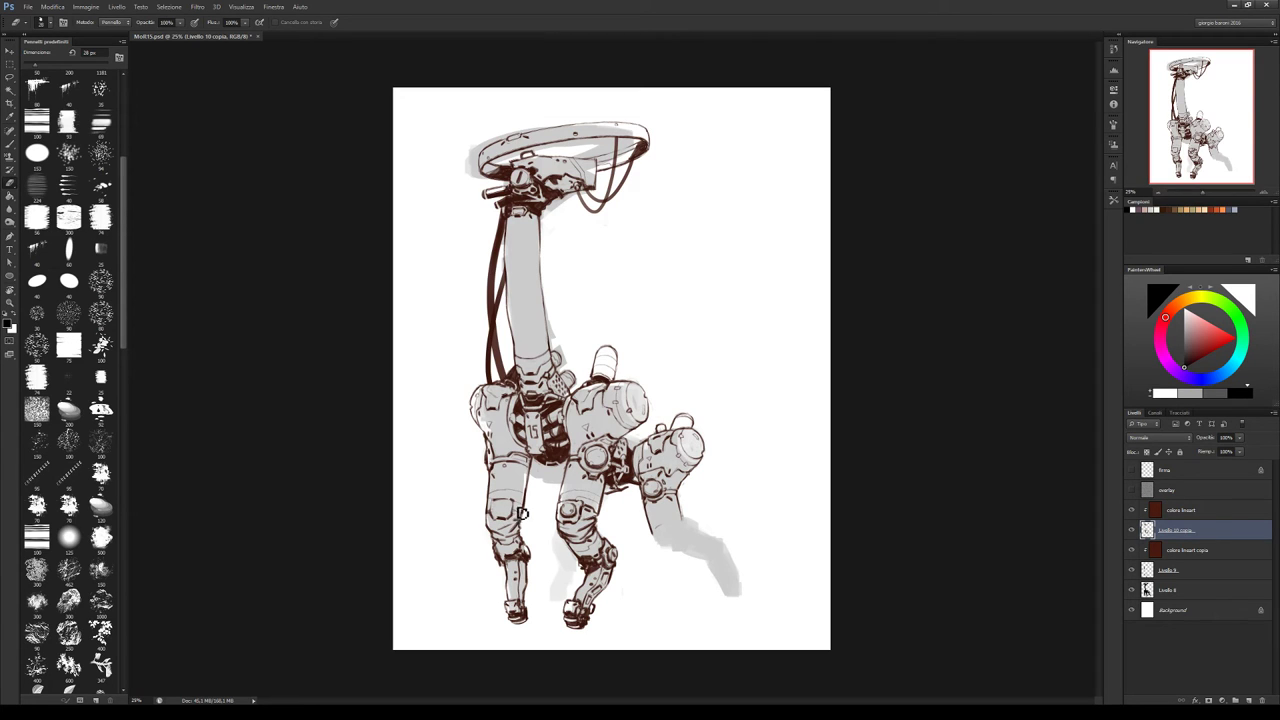
{"action": "left_click", "coordinate": [1168, 571]}
{"action": "key", "text": "b"}
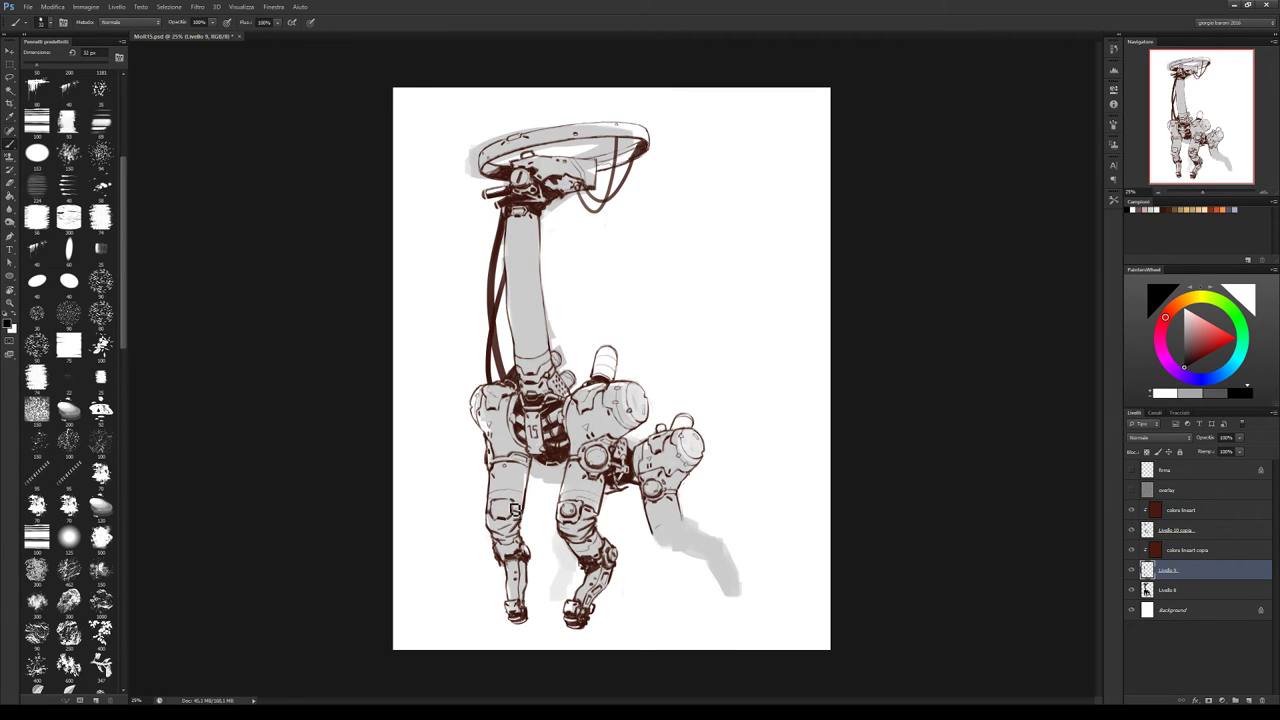
Alternate brush and eraser on Livello 9 to darken the hip joint beneath the 15 panel
{"action": "key", "text": "e"}
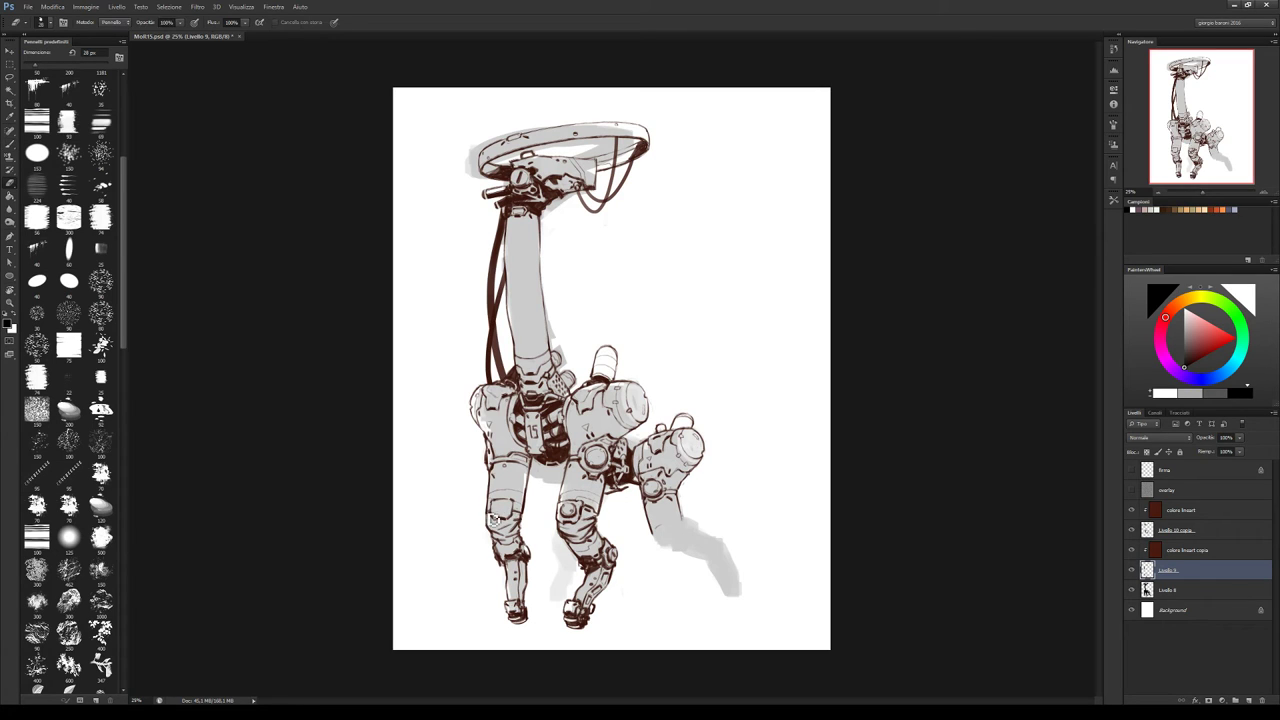
{"action": "key", "text": "b"}
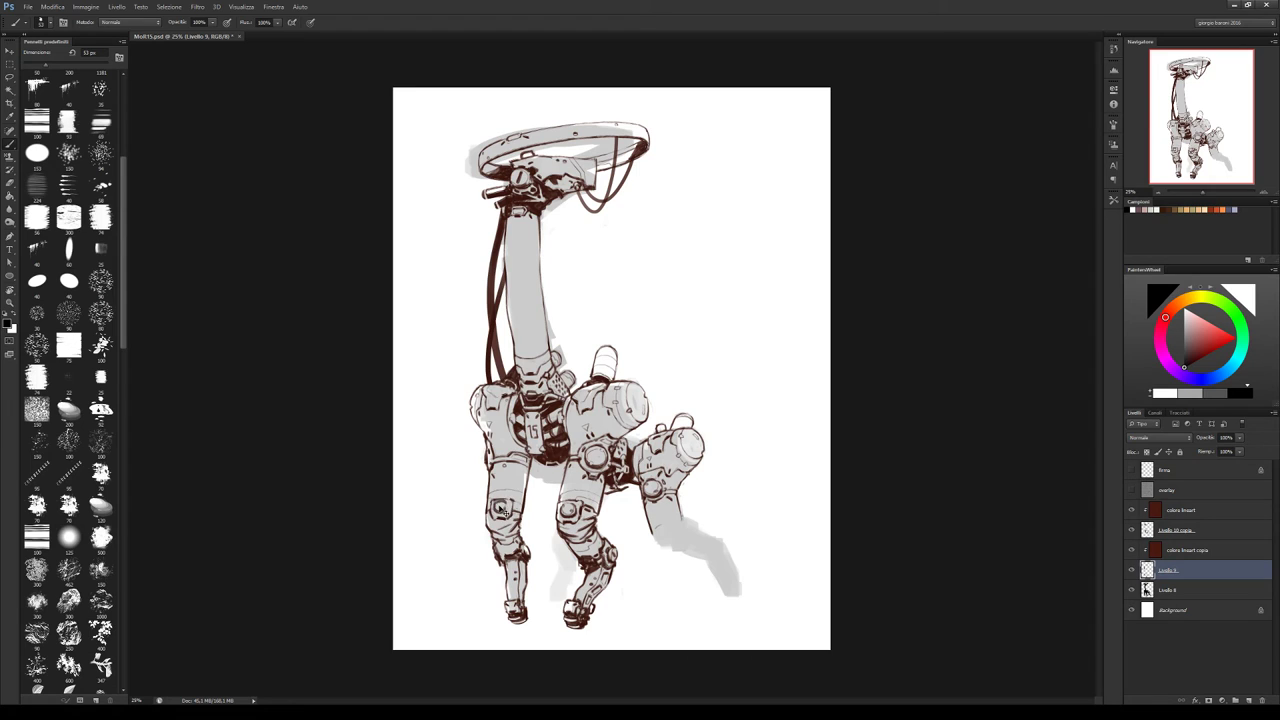
{"action": "key", "text": "e"}
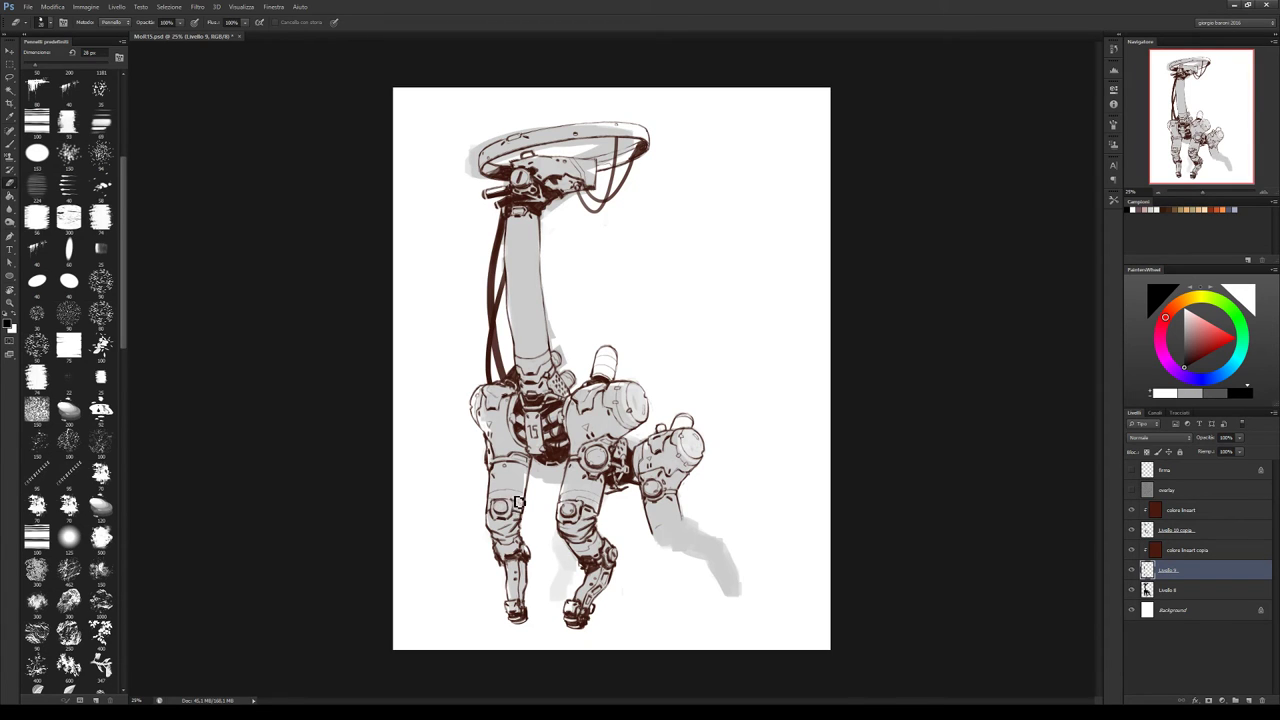
{"action": "key", "text": "b"}
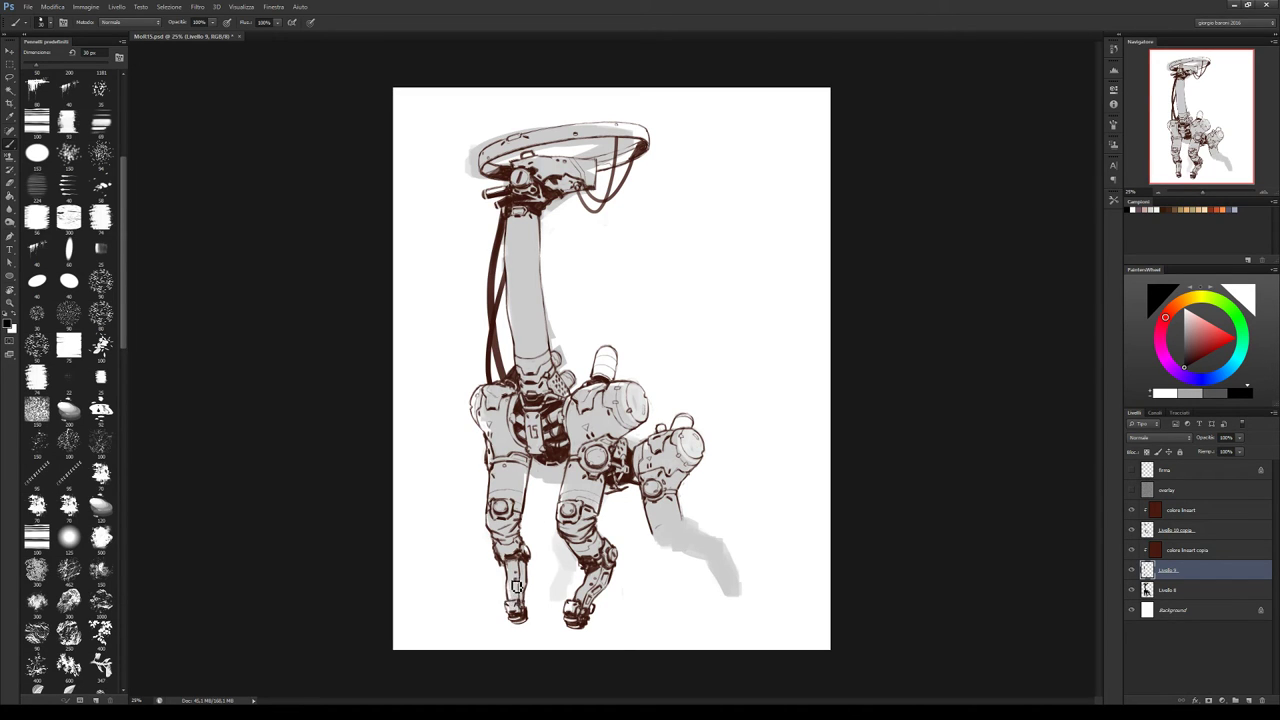
{"action": "key", "text": "e"}
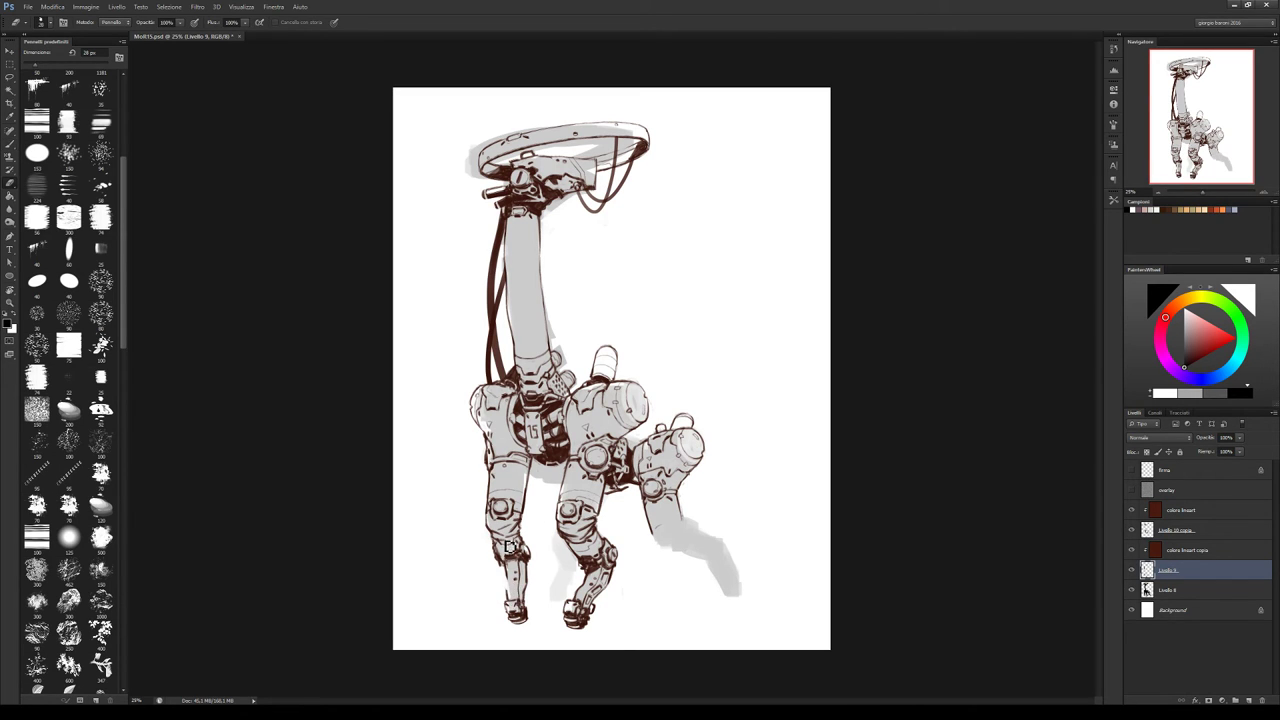
{"action": "key", "text": "b"}
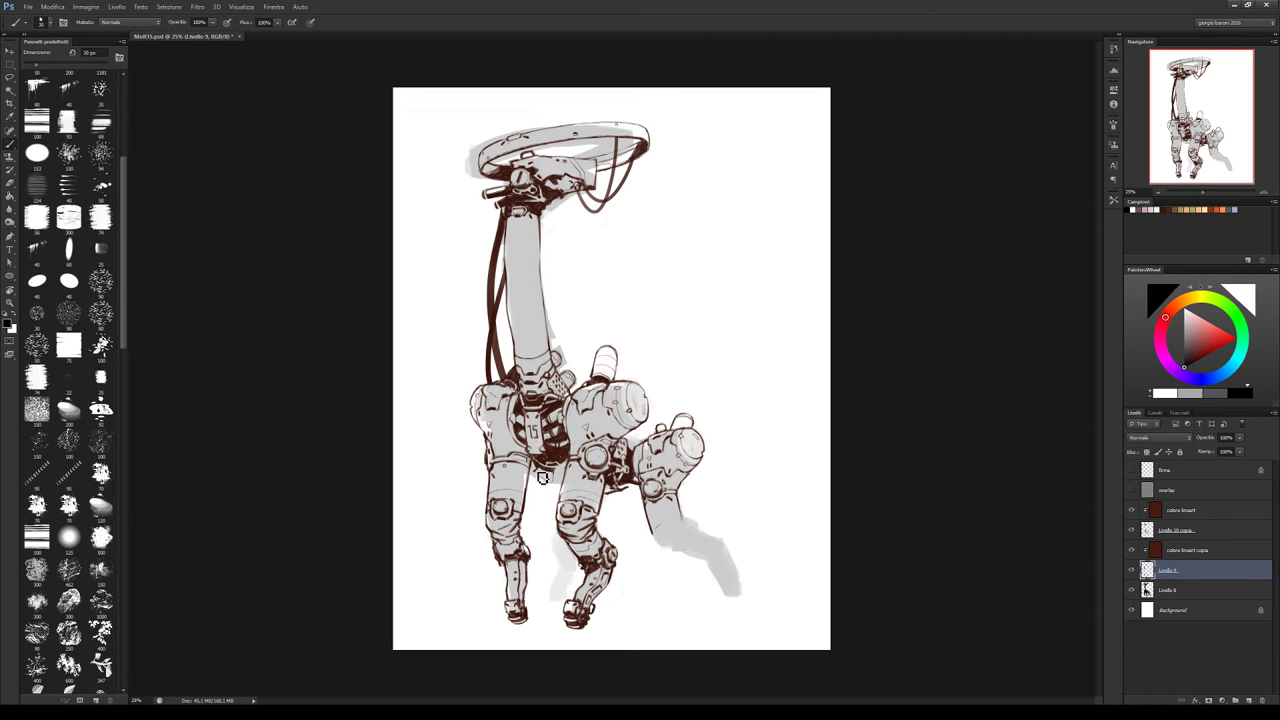
{"action": "key", "text": "e"}
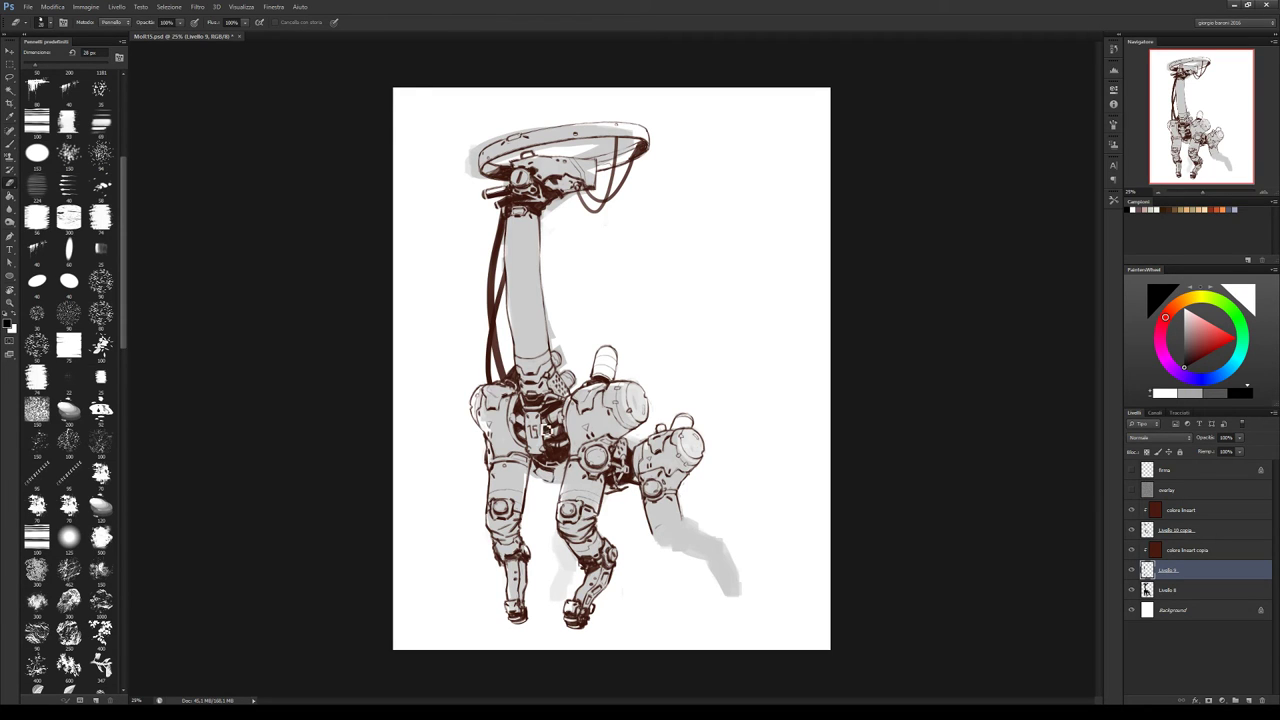
{"action": "key", "text": "b"}
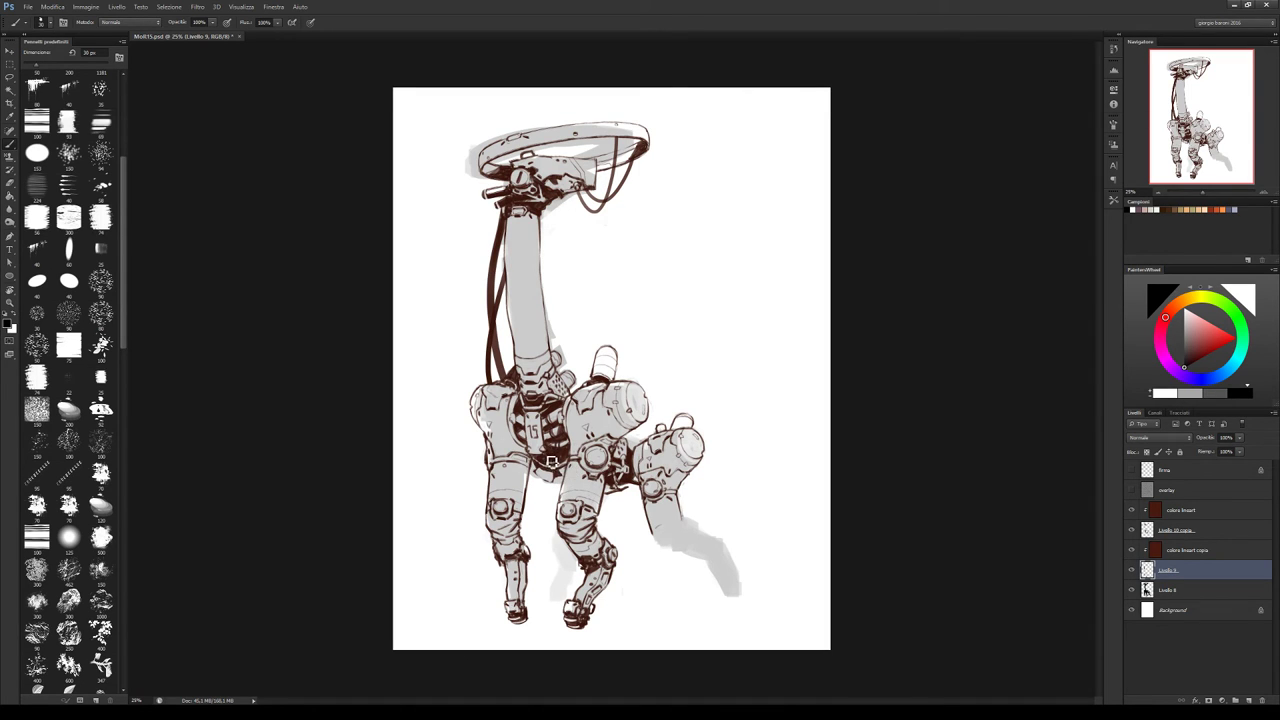
{"action": "key", "text": "e"}
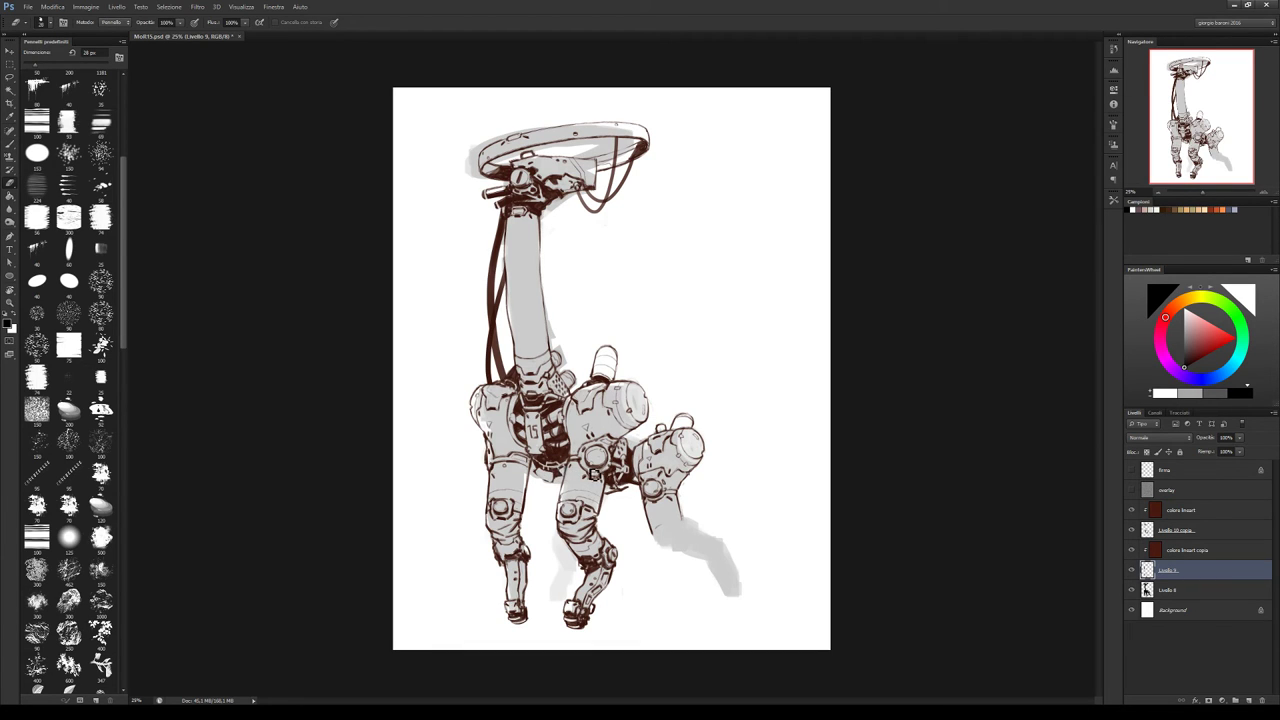
Lighten and rework the hip joint lines, enlarging the brush slightly
{"action": "key", "text": "b"}
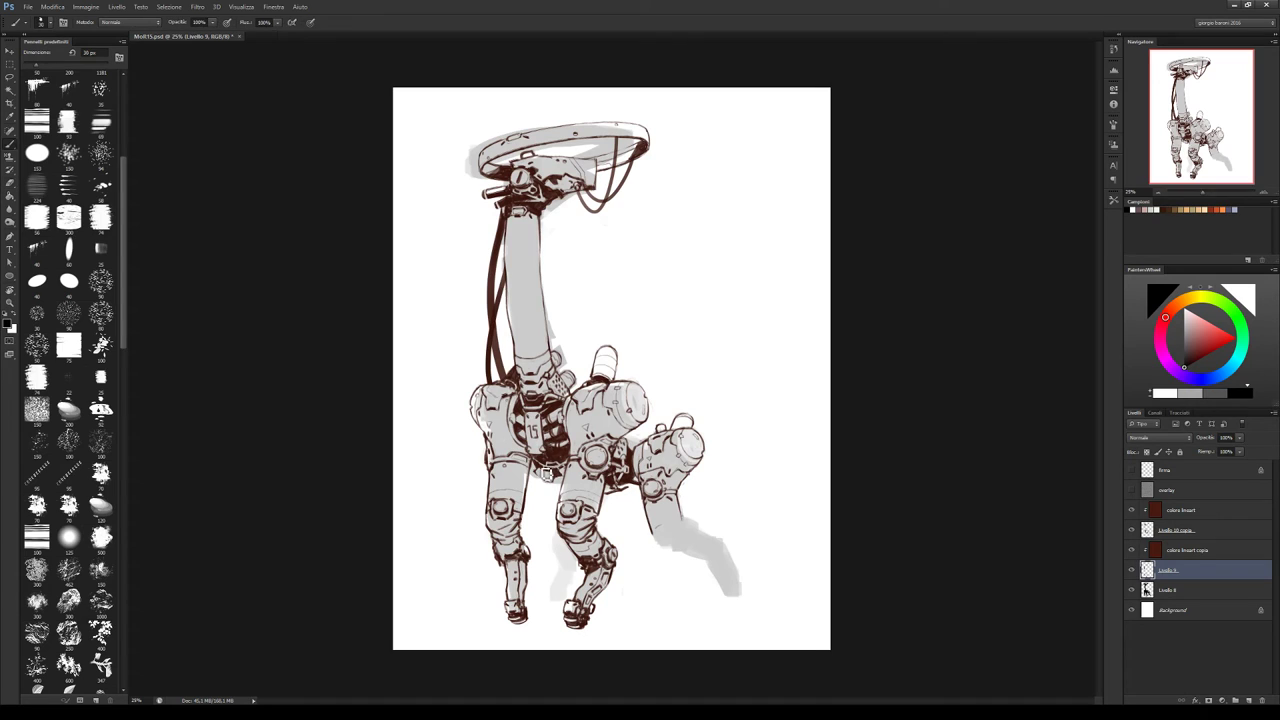
{"action": "left_click_drag", "start_coordinate": [547, 483], "coordinate": [540, 477]}
{"action": "key", "text": "e"}
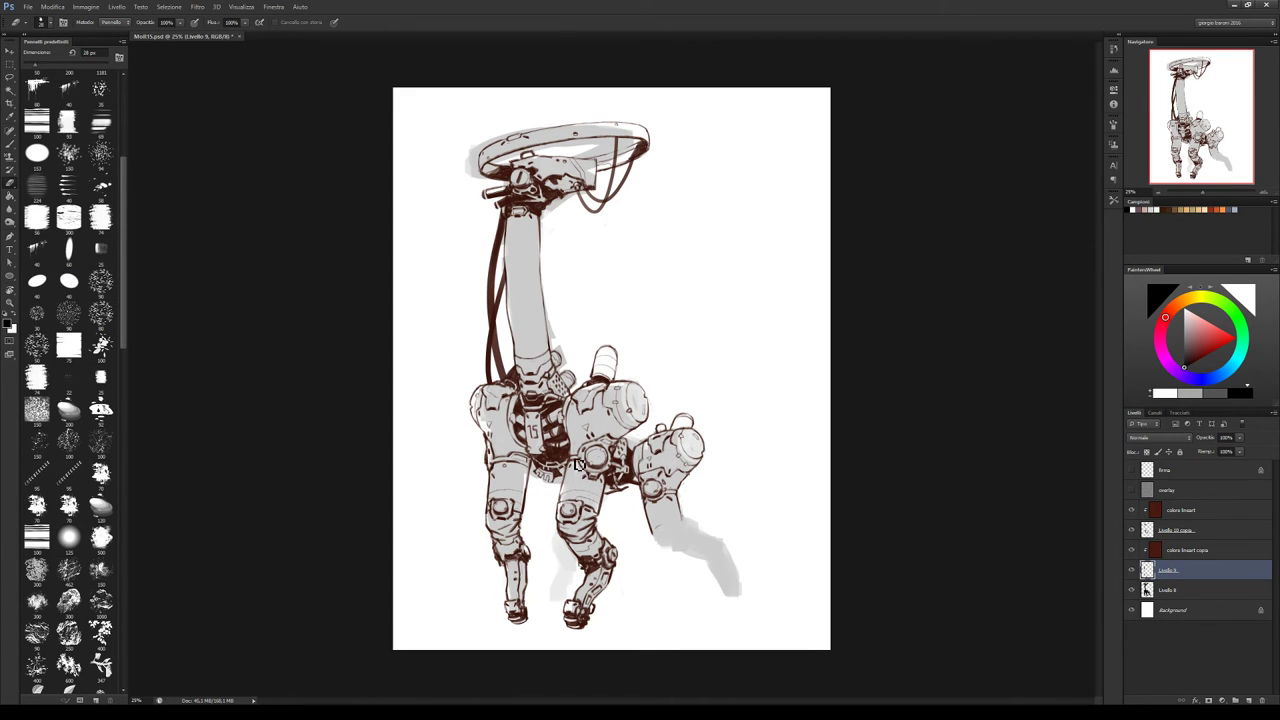
{"action": "key", "text": "b"}
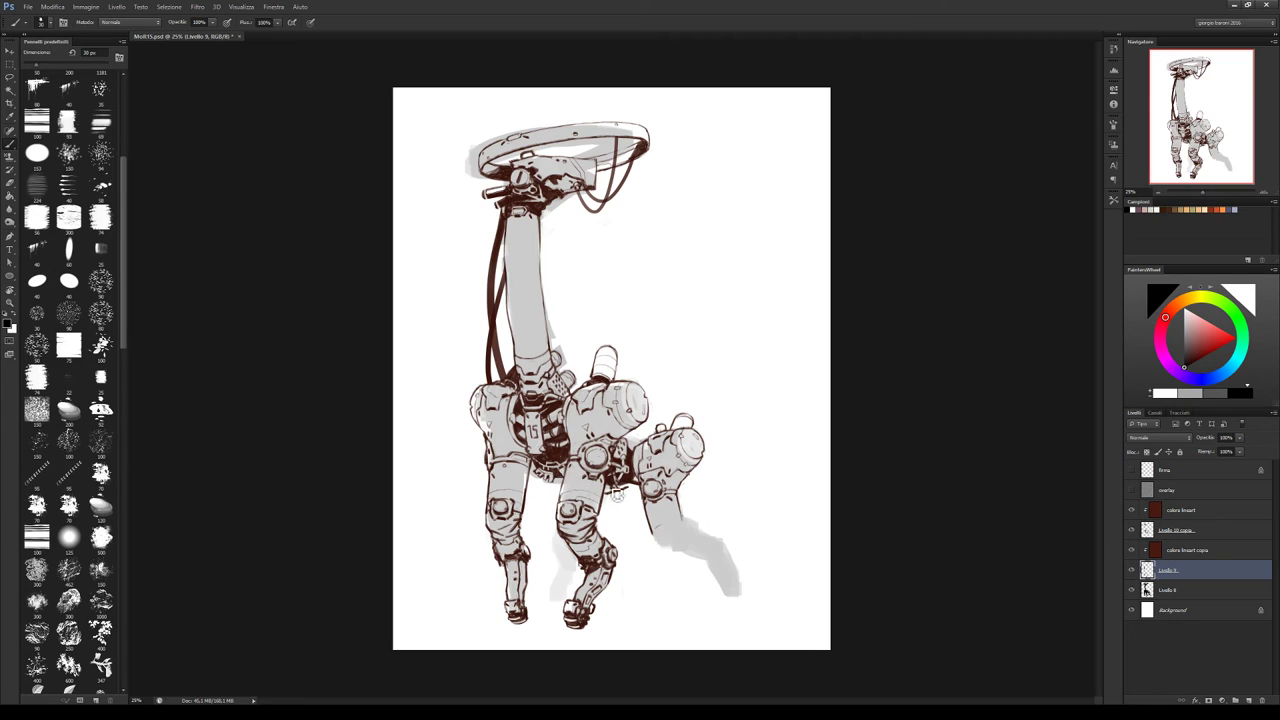
{"action": "key", "text": "e"}
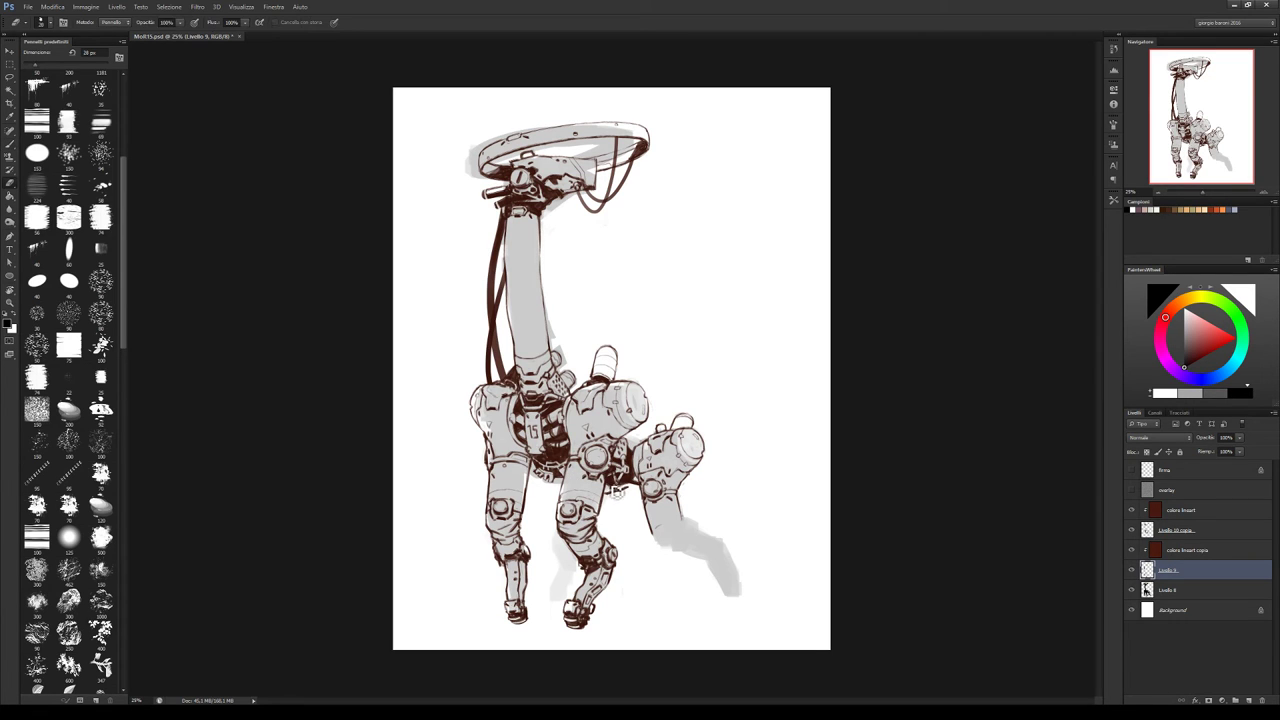
{"action": "key", "text": "b"}
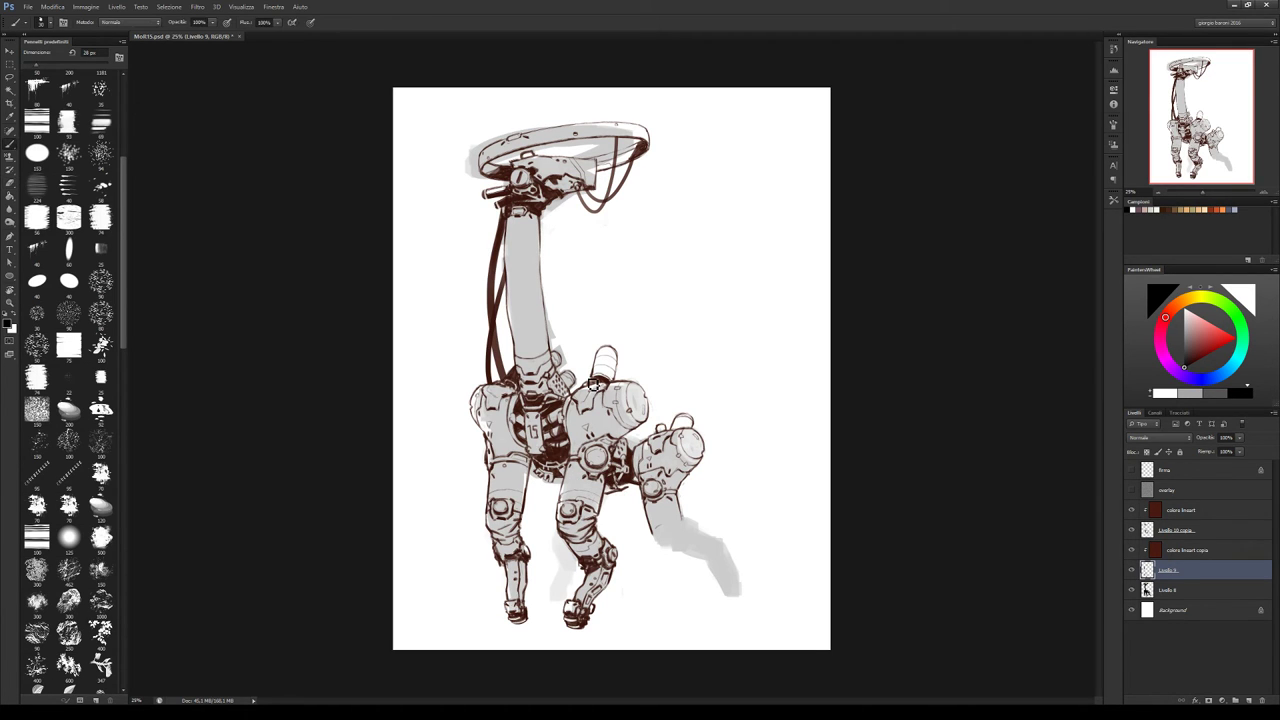
{"action": "key", "text": "bracketright"}
{"action": "key", "text": "e"}
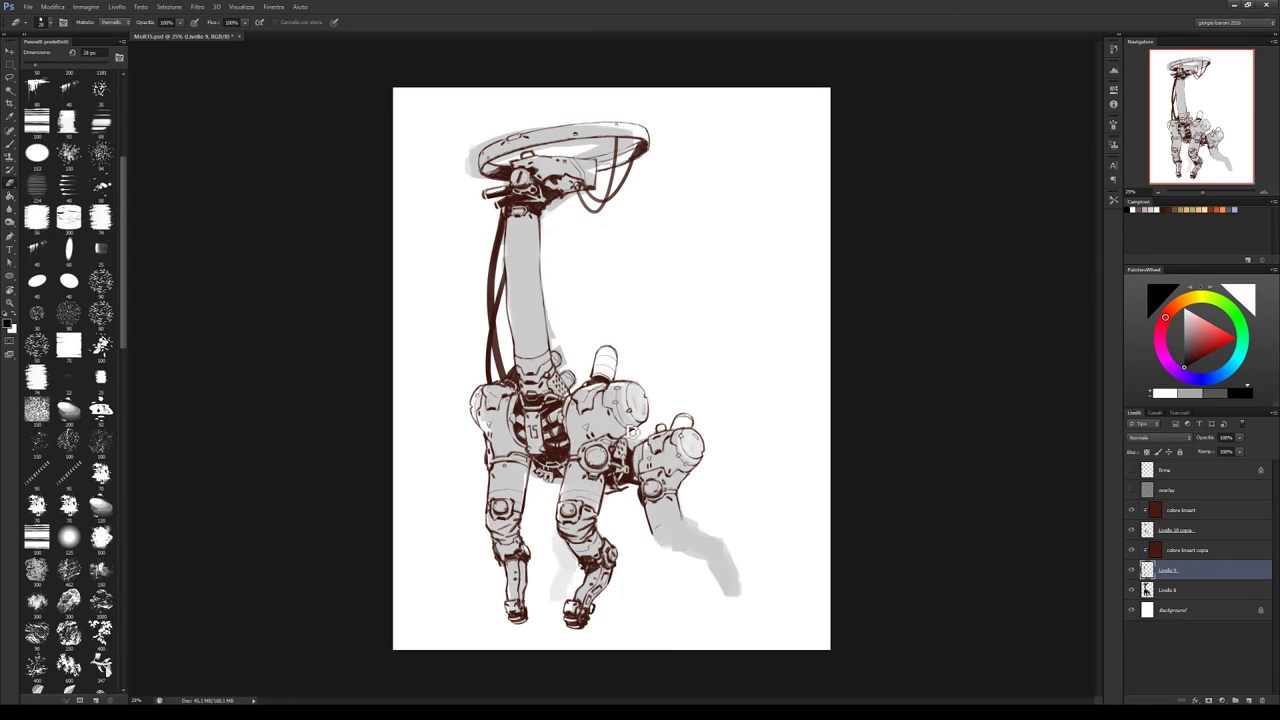
{"action": "key", "text": "b"}
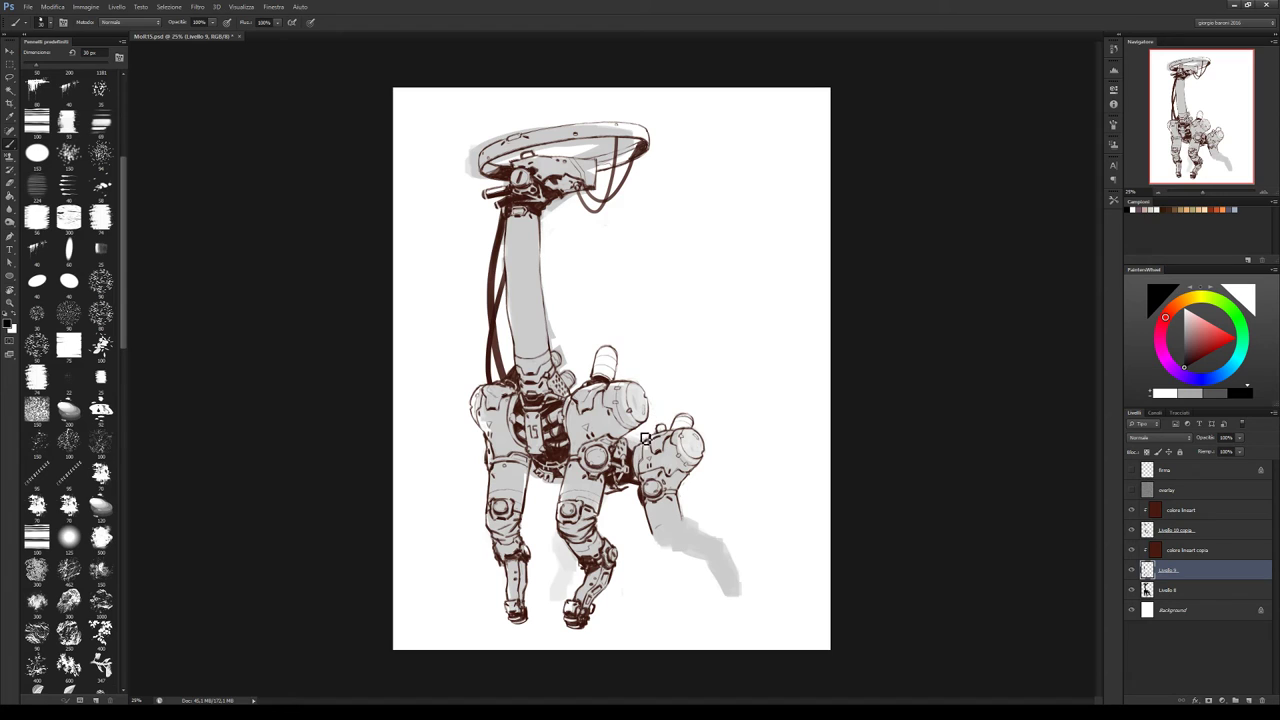
Sketch a faint guide for the box fin, undo it, and ink a dark straight edge
{"action": "mouse_move", "coordinate": [645, 384]}
{"action": "left_mouse_down"}
{"action": "mouse_move", "coordinate": [682, 357]}
{"action": "mouse_move", "coordinate": [674, 429]}
{"action": "mouse_move", "coordinate": [691, 408]}
{"action": "mouse_move", "coordinate": [699, 382]}
{"action": "mouse_move", "coordinate": [677, 336]}
{"action": "mouse_move", "coordinate": [657, 332]}
{"action": "mouse_move", "coordinate": [669, 389]}
{"action": "mouse_move", "coordinate": [655, 420]}
{"action": "left_mouse_up"}
{"action": "key", "text": "ctrl+alt+z"}
{"action": "key", "text": "ctrl+alt+z"}
{"action": "mouse_move", "coordinate": [634, 384]}
{"action": "left_mouse_down"}
{"action": "mouse_move", "coordinate": [660, 327]}
{"action": "mouse_move", "coordinate": [676, 340]}
{"action": "mouse_move", "coordinate": [665, 412]}
{"action": "left_mouse_up"}
{"action": "key", "text": "e"}
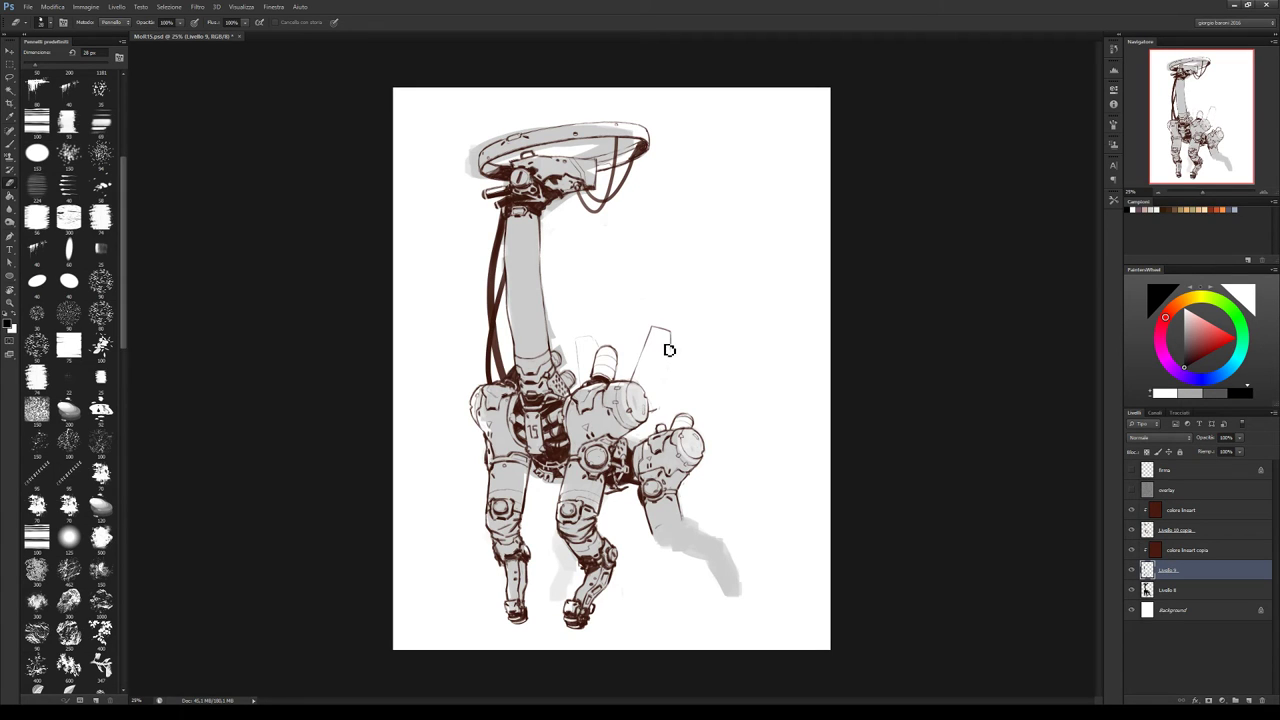
Draw the right edge of the tall fin outline, cleaning it up with the eraser
{"action": "key", "text": "b"}
{"action": "left_click_drag", "start_coordinate": [671, 337], "coordinate": [666, 396]}
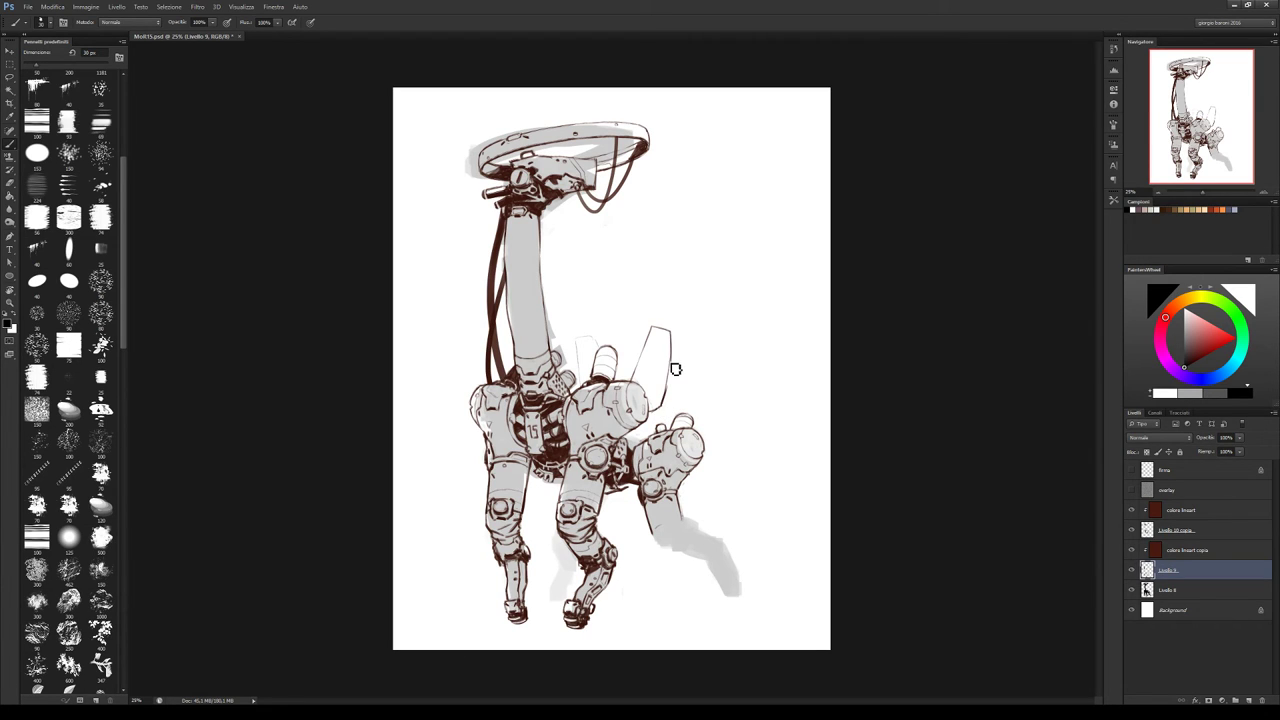
{"action": "key", "text": "e"}
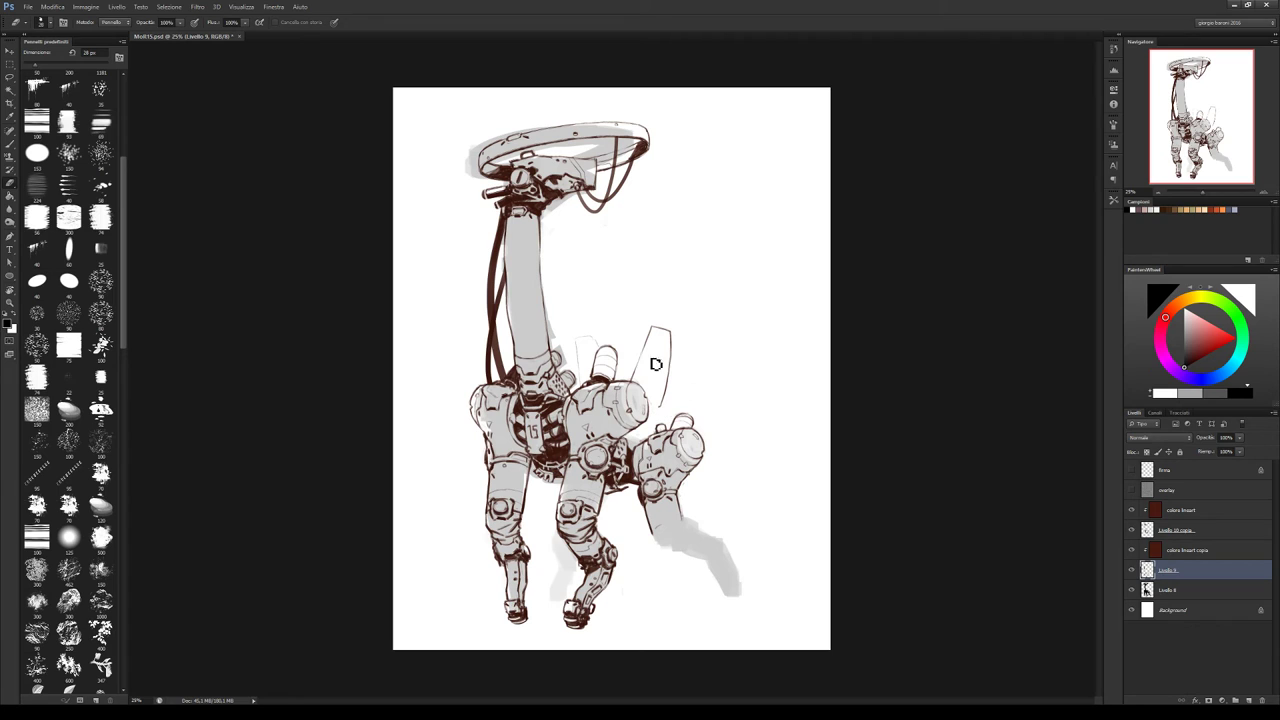
{"action": "key", "text": "b"}
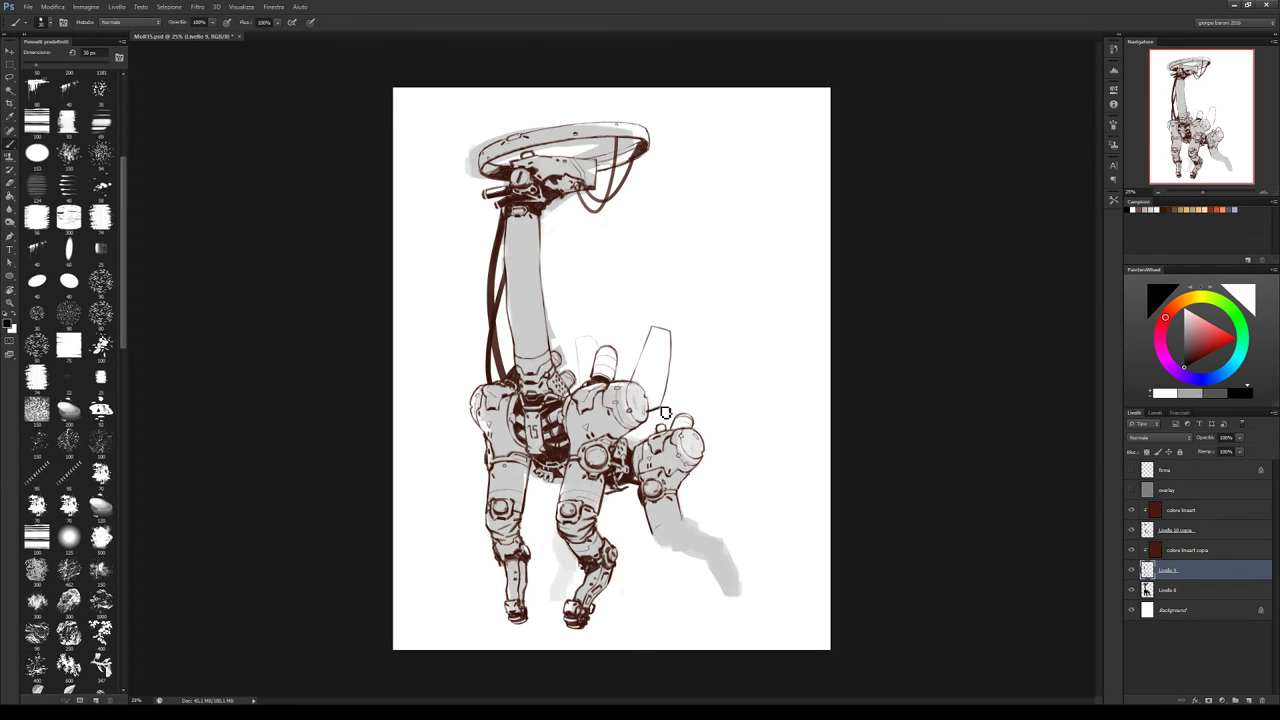
{"action": "key", "text": "e"}
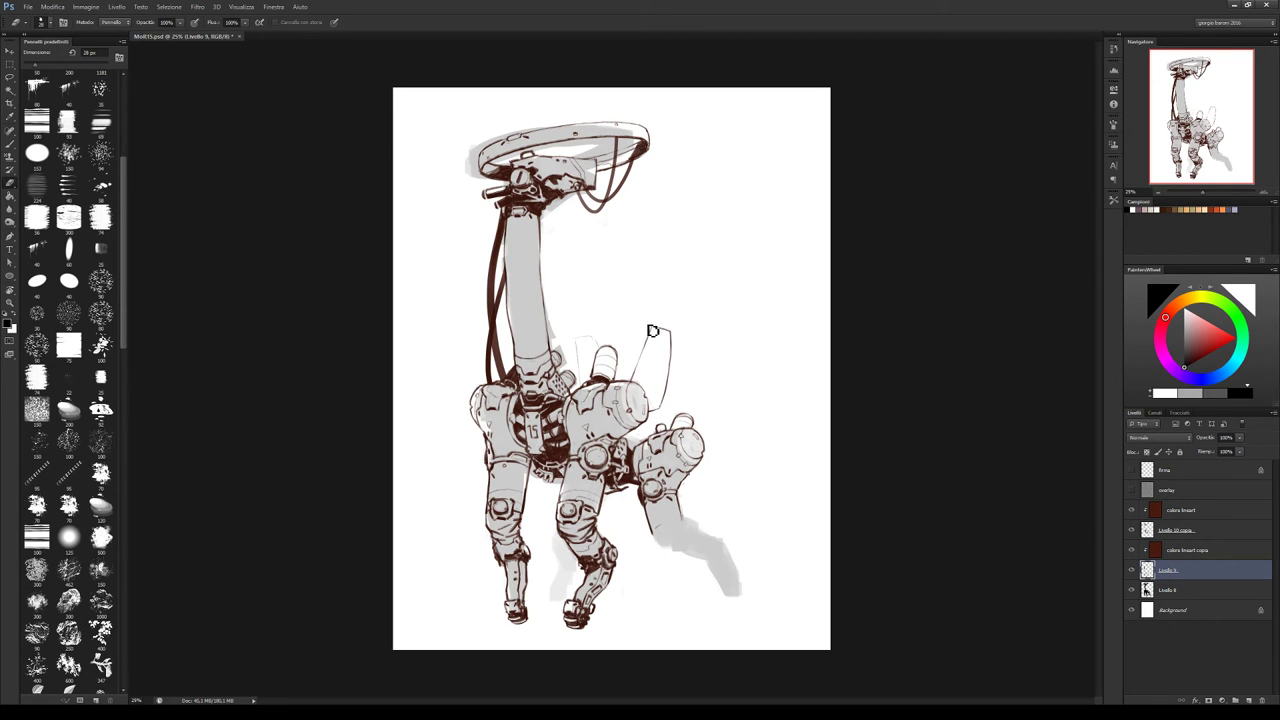
{"action": "key", "text": "b"}
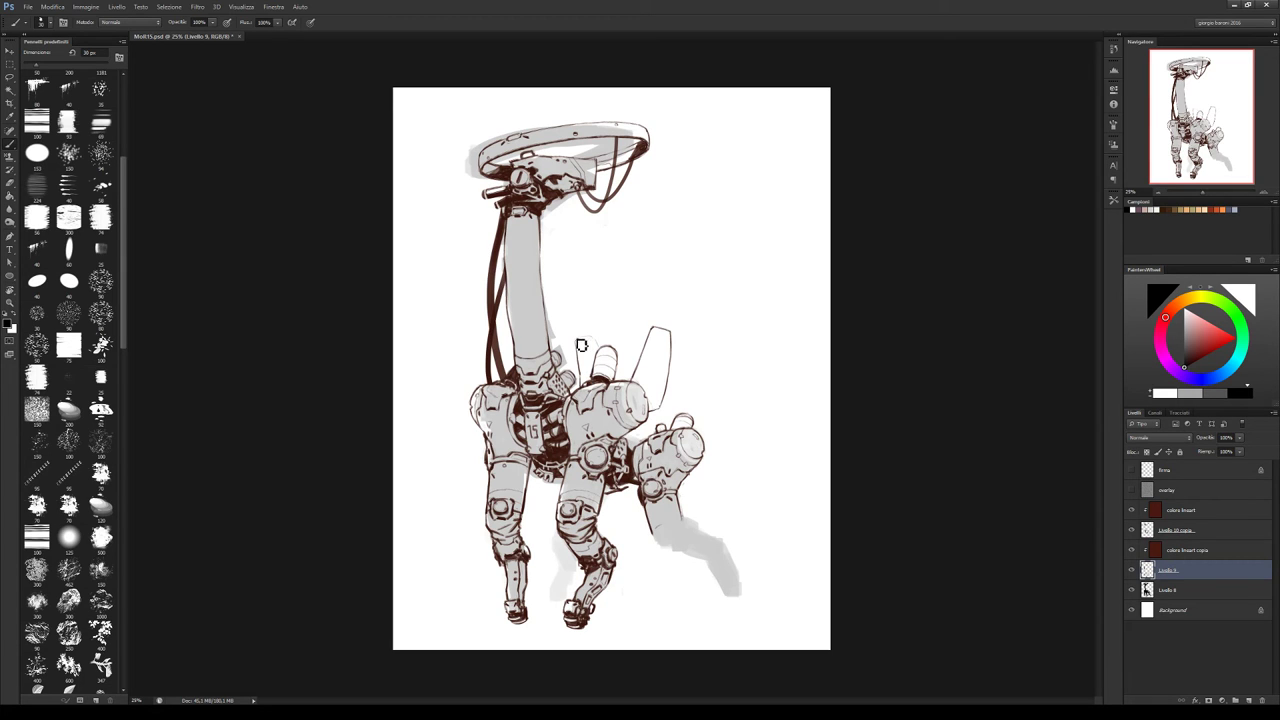
Outline a small cylinder on top of the fin, then erase that leftmost raised shape
{"action": "left_click_drag", "start_coordinate": [577, 341], "coordinate": [603, 339]}
{"action": "key", "text": "e"}
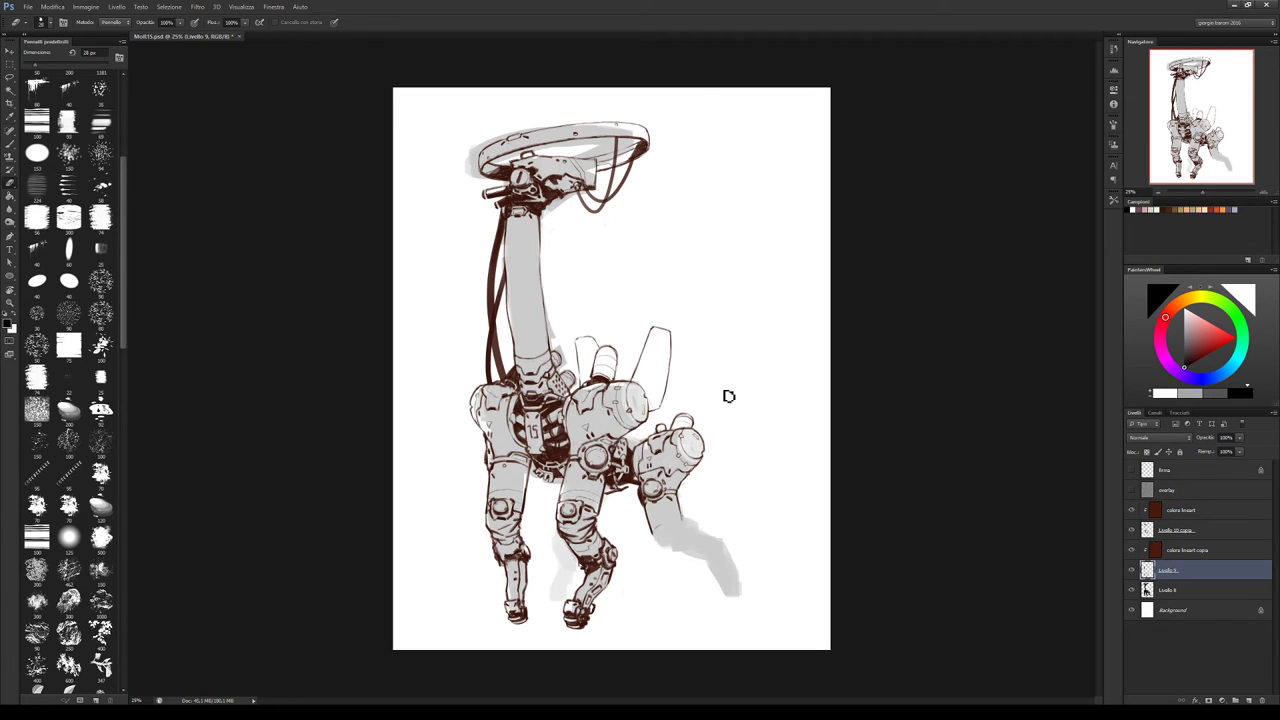
{"action": "key", "text": "b"}
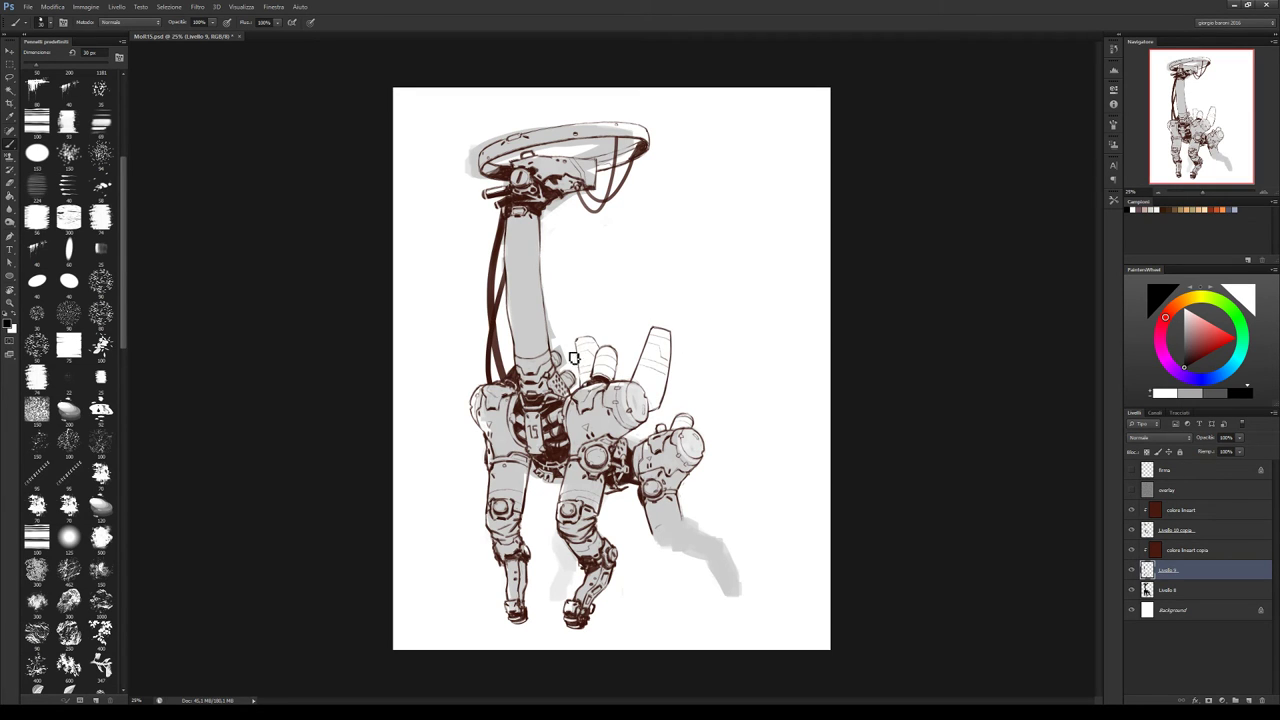
{"action": "key", "text": "e"}
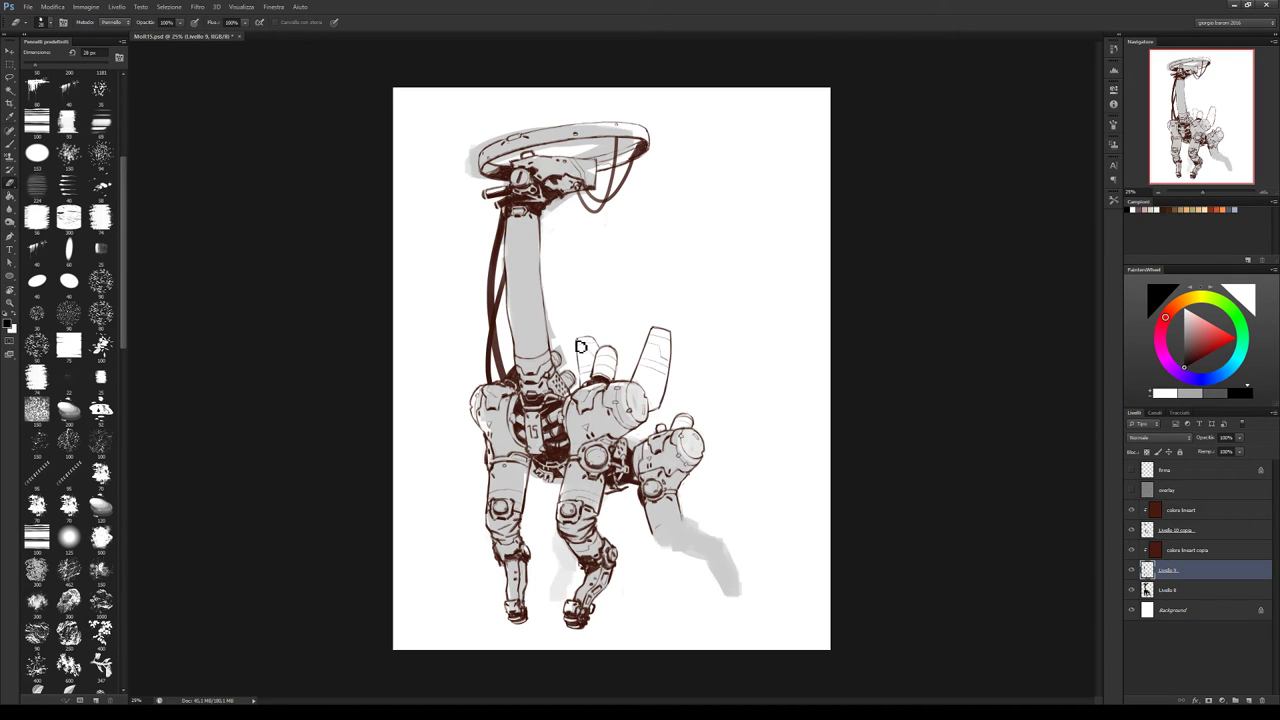
{"action": "key", "text": "b"}
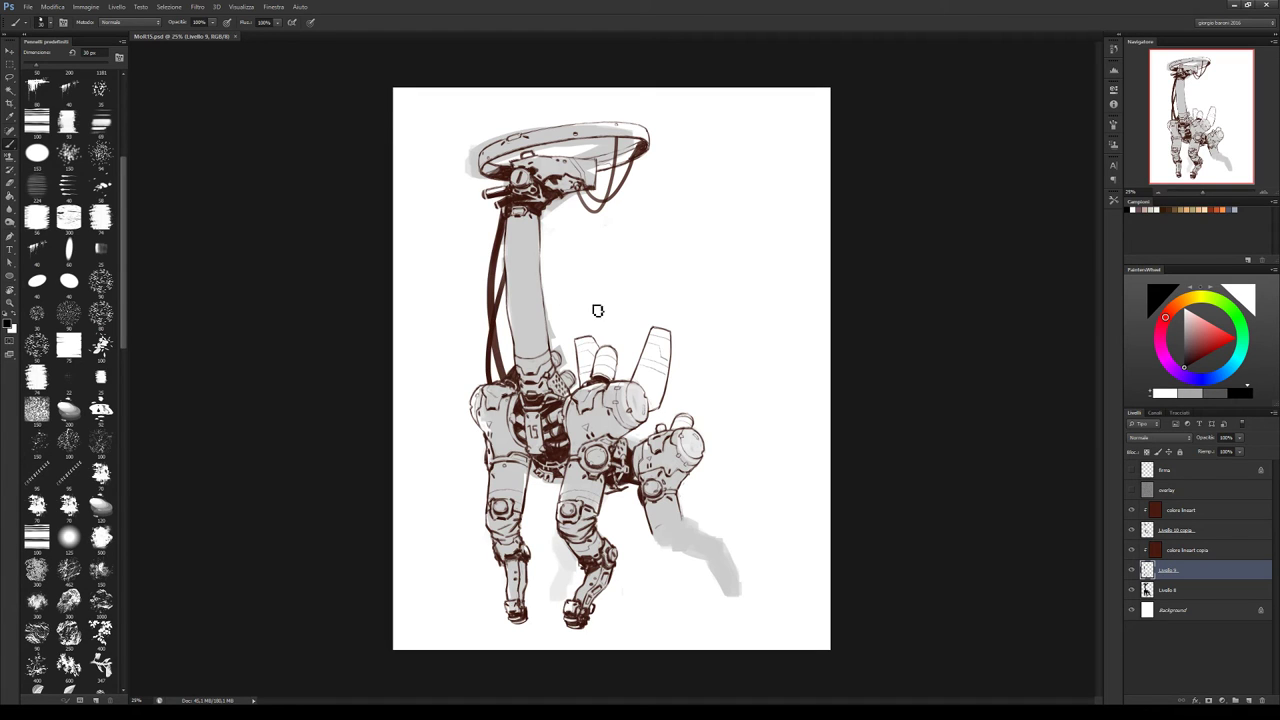
{"action": "key", "text": "e"}
{"action": "left_click_drag", "start_coordinate": [572, 344], "coordinate": [600, 345]}
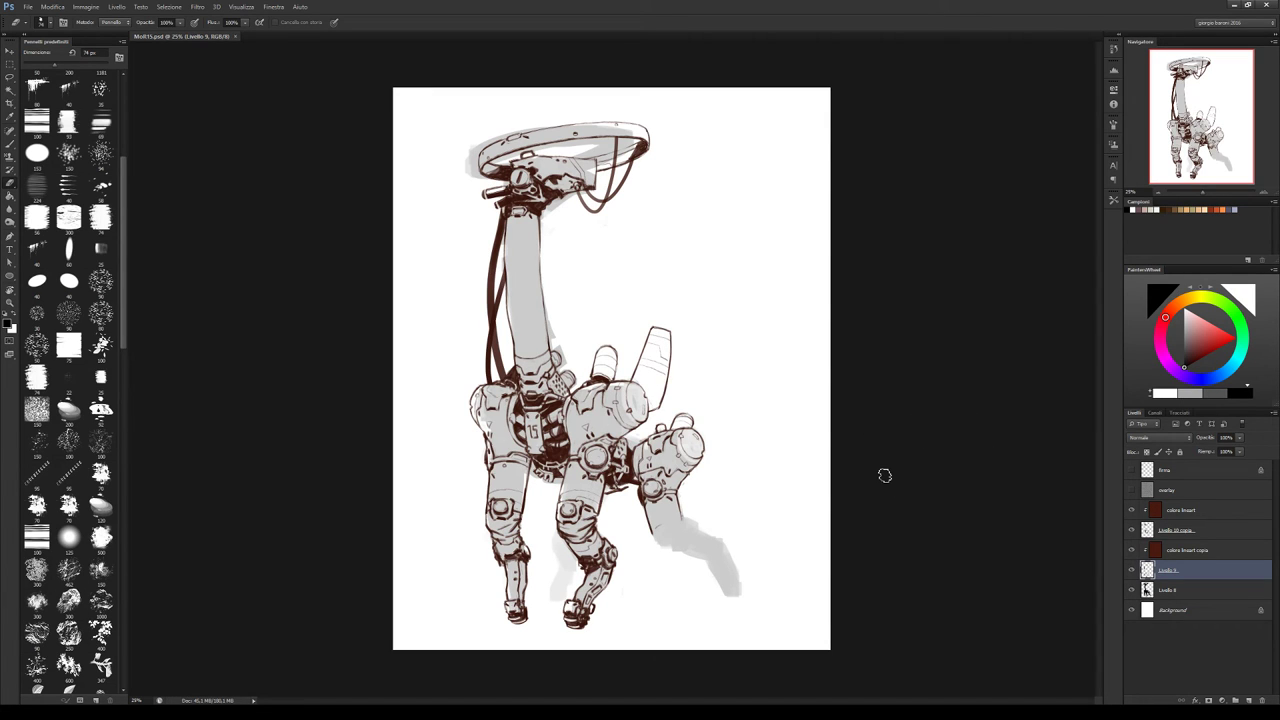
{"action": "key", "text": "b"}
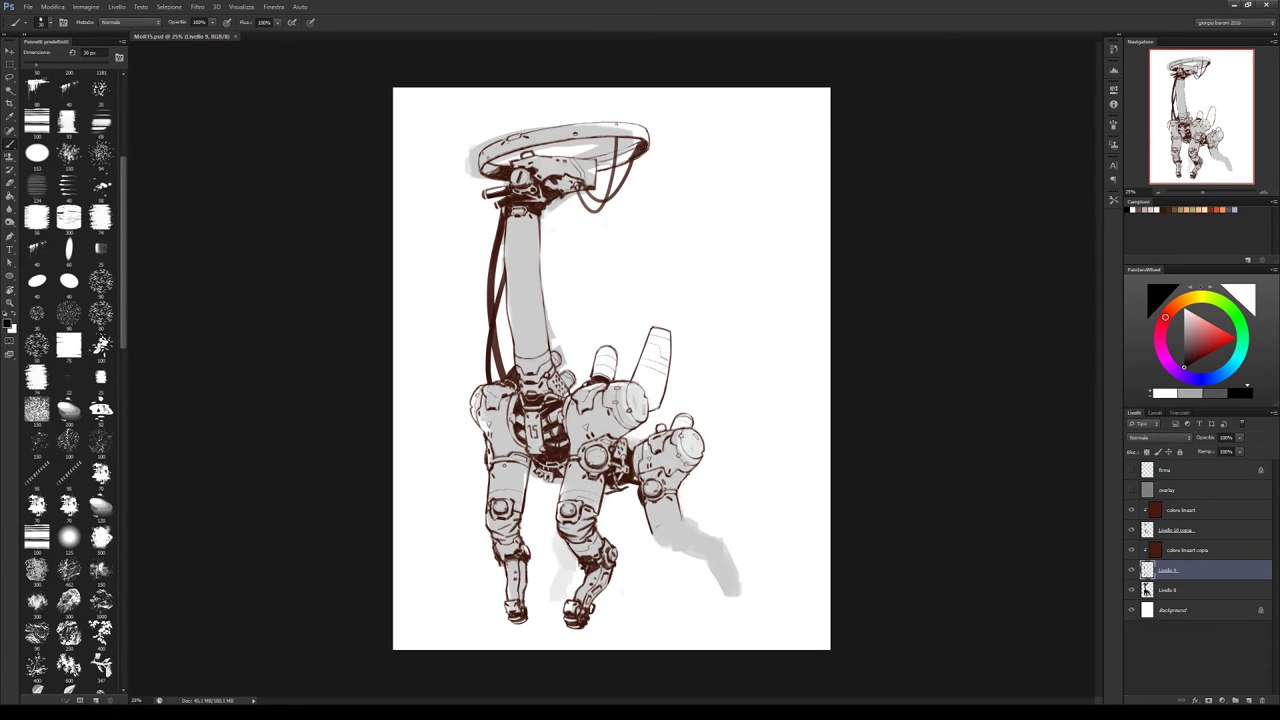
Toggle Livello 9 visibility to compare, and turn off the brown tint on the lineart
{"action": "left_click", "coordinate": [1132, 570]}
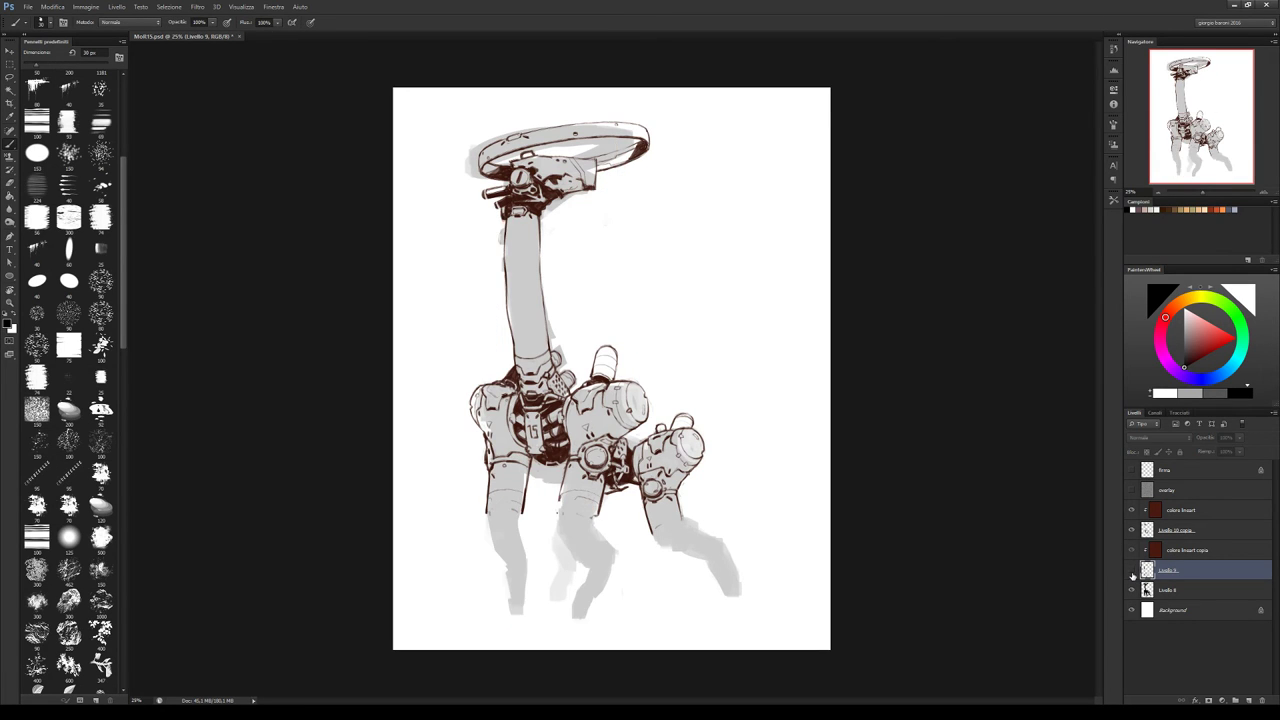
{"action": "left_click", "coordinate": [1132, 570]}
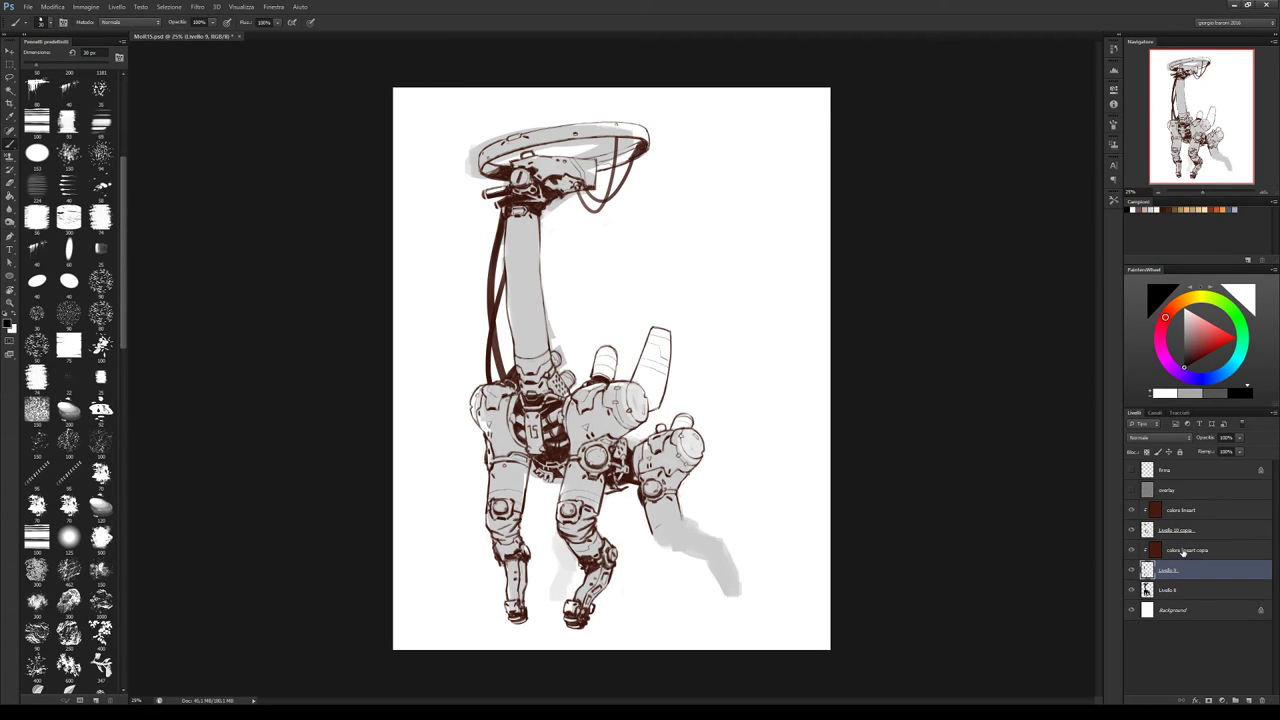
{"action": "left_click", "coordinate": [1133, 511]}
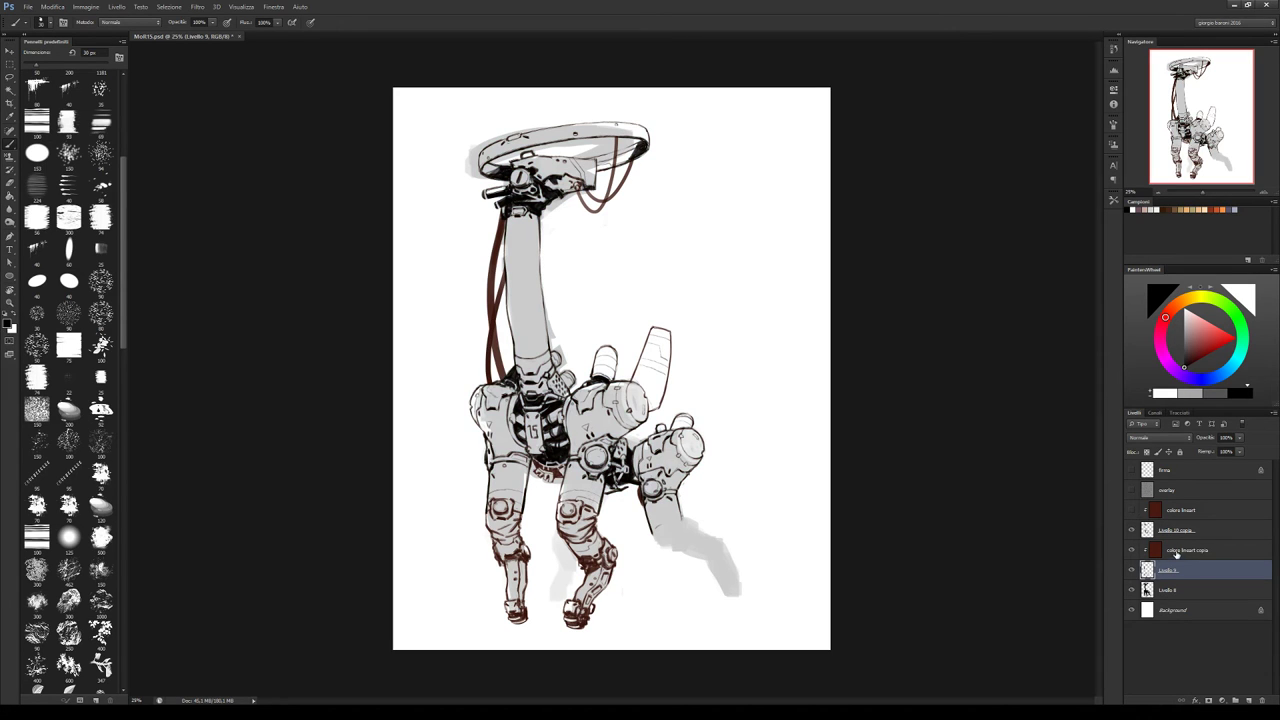
Delete colora lineart copia, merge Livello 9 with Livello 10 copia, and clip colora lineart to the result
{"action": "left_click_drag", "start_coordinate": [1265, 700], "coordinate": [1264, 701]}
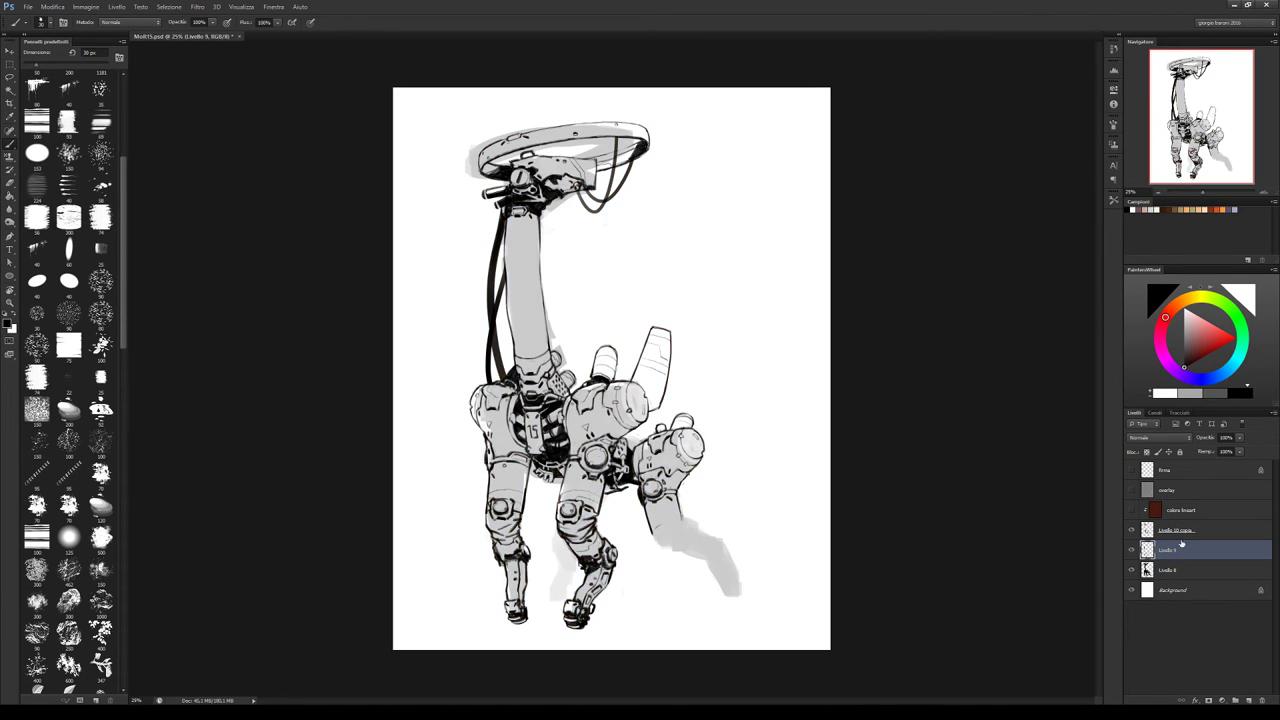
{"action": "left_click", "coordinate": [1176, 531], "text": "shift"}
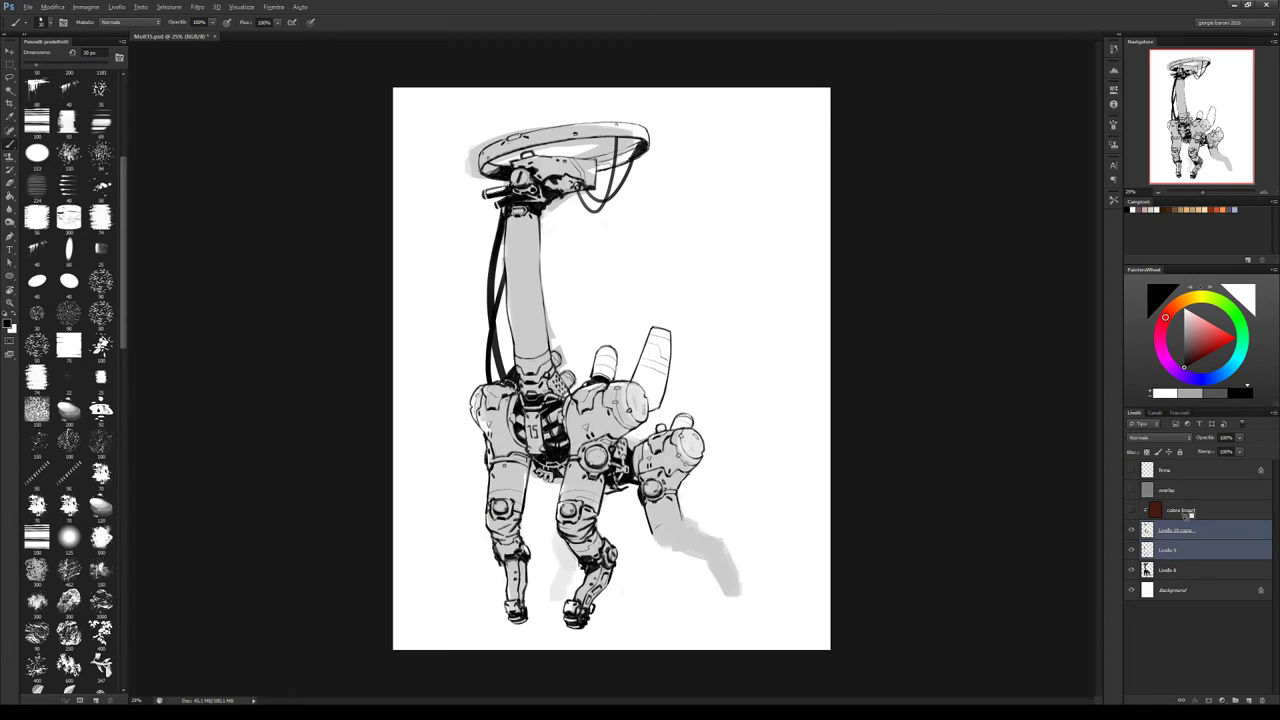
{"action": "left_click_drag", "start_coordinate": [1185, 514], "coordinate": [1185, 516]}
{"action": "left_click", "coordinate": [1183, 549], "text": "shift"}
{"action": "key", "text": "ctrl+e"}
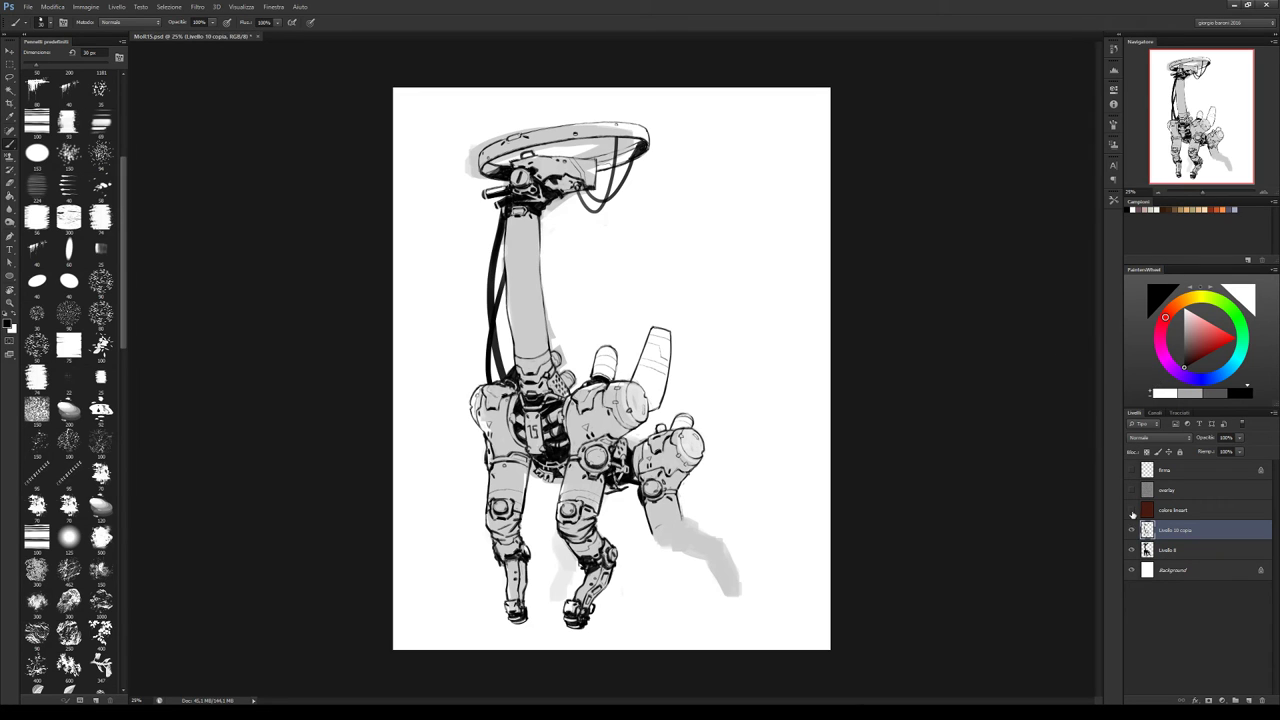
{"action": "left_click", "coordinate": [1170, 514], "text": "alt"}
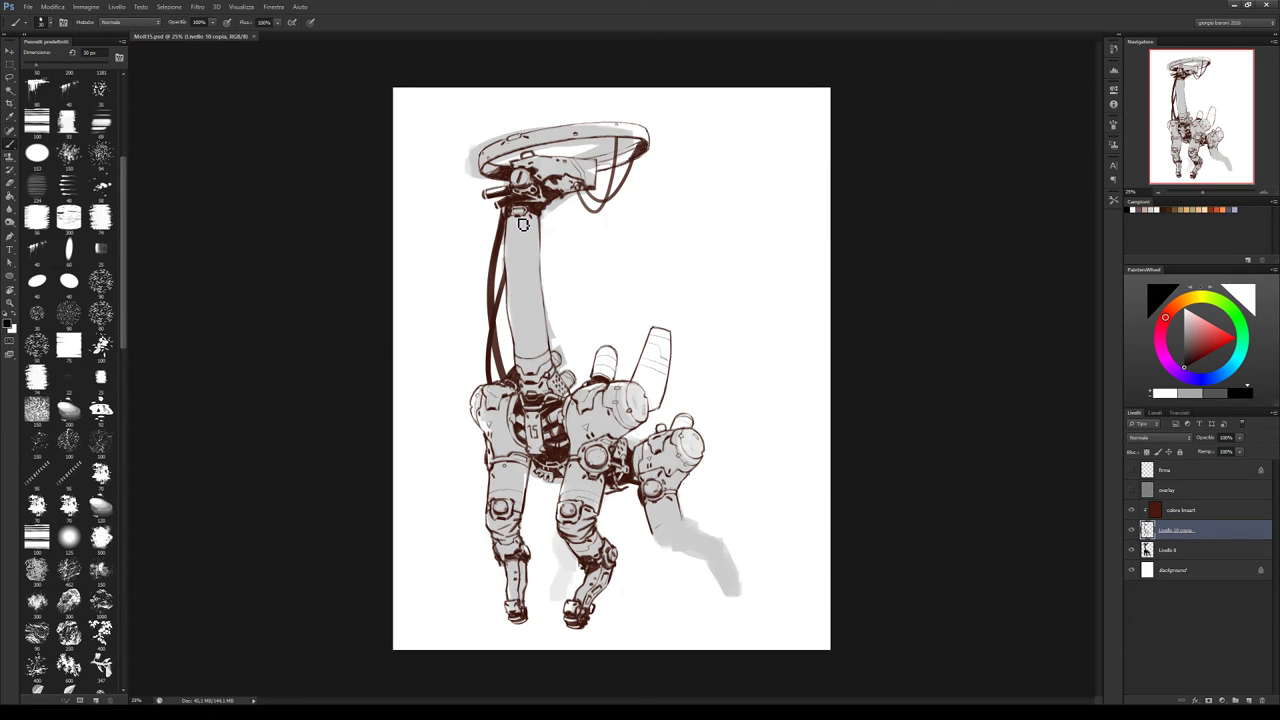
Begin drawing panel seam lines down the robot's neck
{"action": "left_click", "coordinate": [533, 362]}
Duplicate colora lineart, clip the copy to Livello 8, and add a new shading layer
{"action": "left_click", "coordinate": [1132, 551]}
{"action": "left_click", "coordinate": [1132, 551]}
{"action": "left_click_drag", "start_coordinate": [1180, 510], "coordinate": [1188, 560]}
{"action": "left_click", "coordinate": [1188, 560], "text": "alt"}
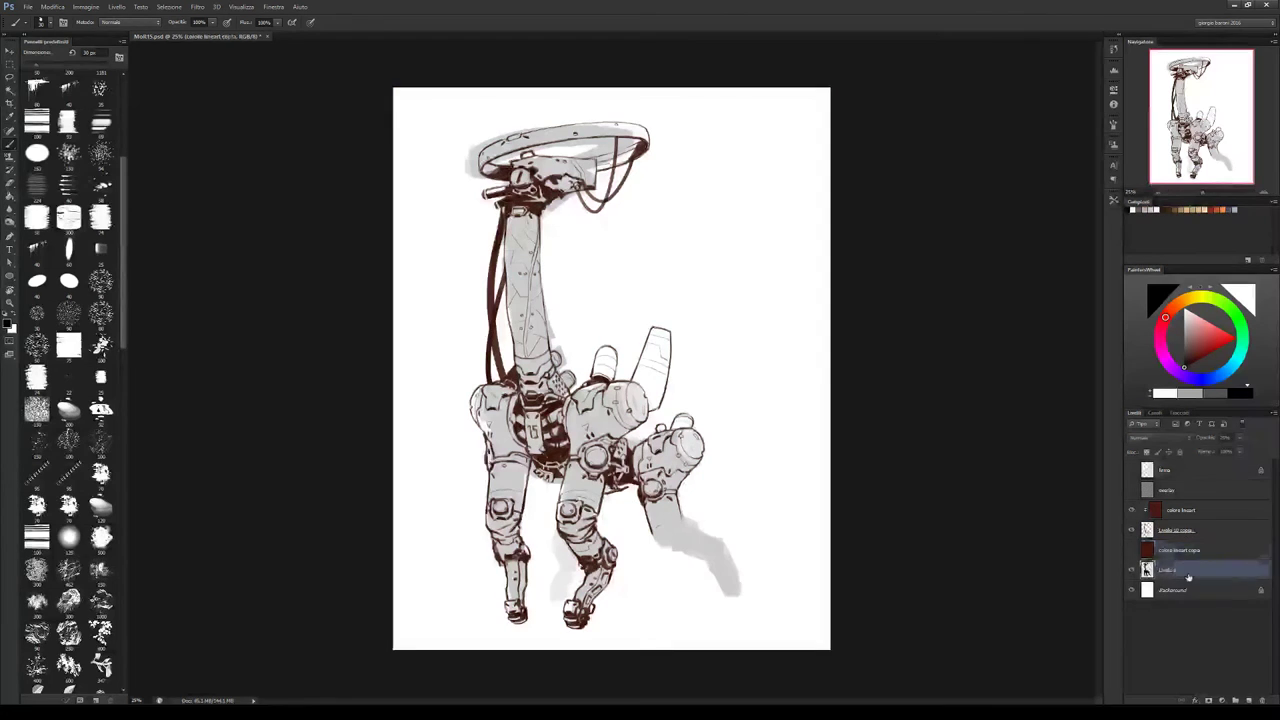
{"action": "key", "text": "ctrl+shift+alt+n"}
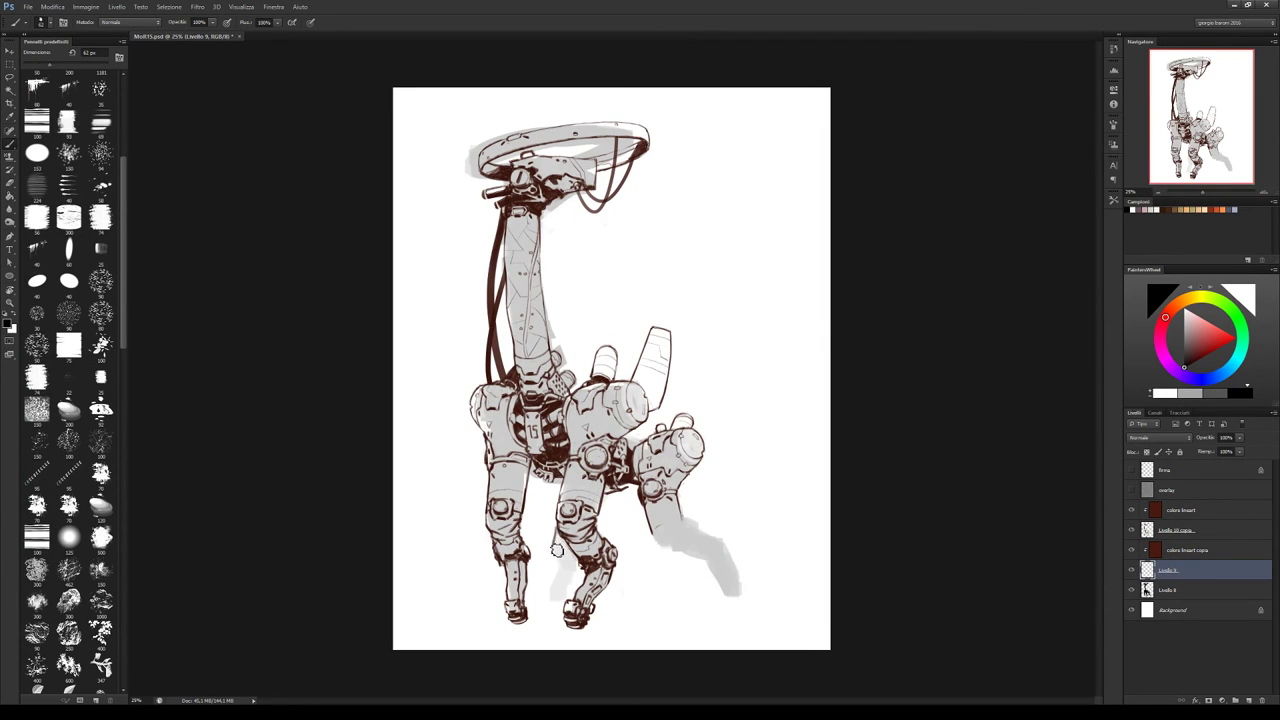
Paint dark brown shadow beside the front leg, up the shin, and around the back foot
{"action": "mouse_move", "coordinate": [563, 562]}
{"action": "left_mouse_down"}
{"action": "mouse_move", "coordinate": [555, 610]}
{"action": "mouse_move", "coordinate": [580, 562]}
{"action": "mouse_move", "coordinate": [562, 535]}
{"action": "mouse_move", "coordinate": [566, 565]}
{"action": "left_mouse_up"}
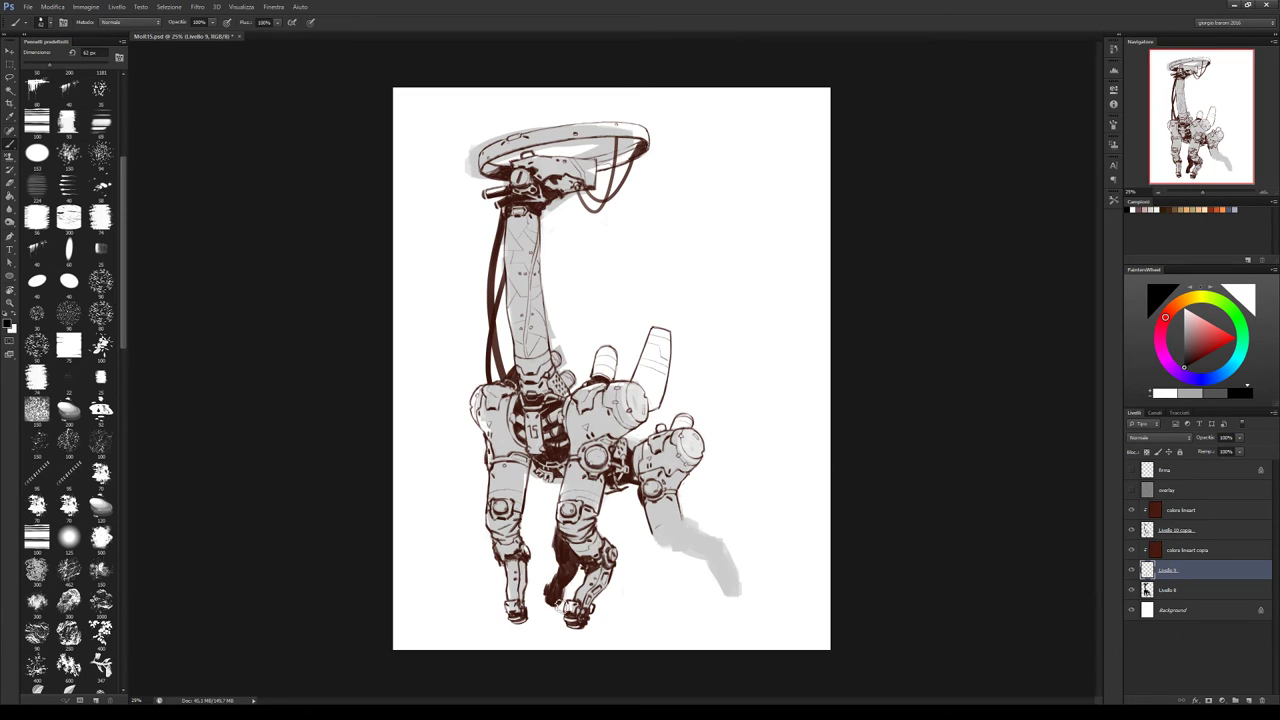
{"action": "mouse_move", "coordinate": [575, 576]}
{"action": "left_mouse_down"}
{"action": "mouse_move", "coordinate": [597, 536]}
{"action": "mouse_move", "coordinate": [576, 521]}
{"action": "mouse_move", "coordinate": [588, 538]}
{"action": "mouse_move", "coordinate": [566, 590]}
{"action": "left_mouse_up"}
{"action": "left_click_drag", "start_coordinate": [556, 591], "coordinate": [550, 606]}
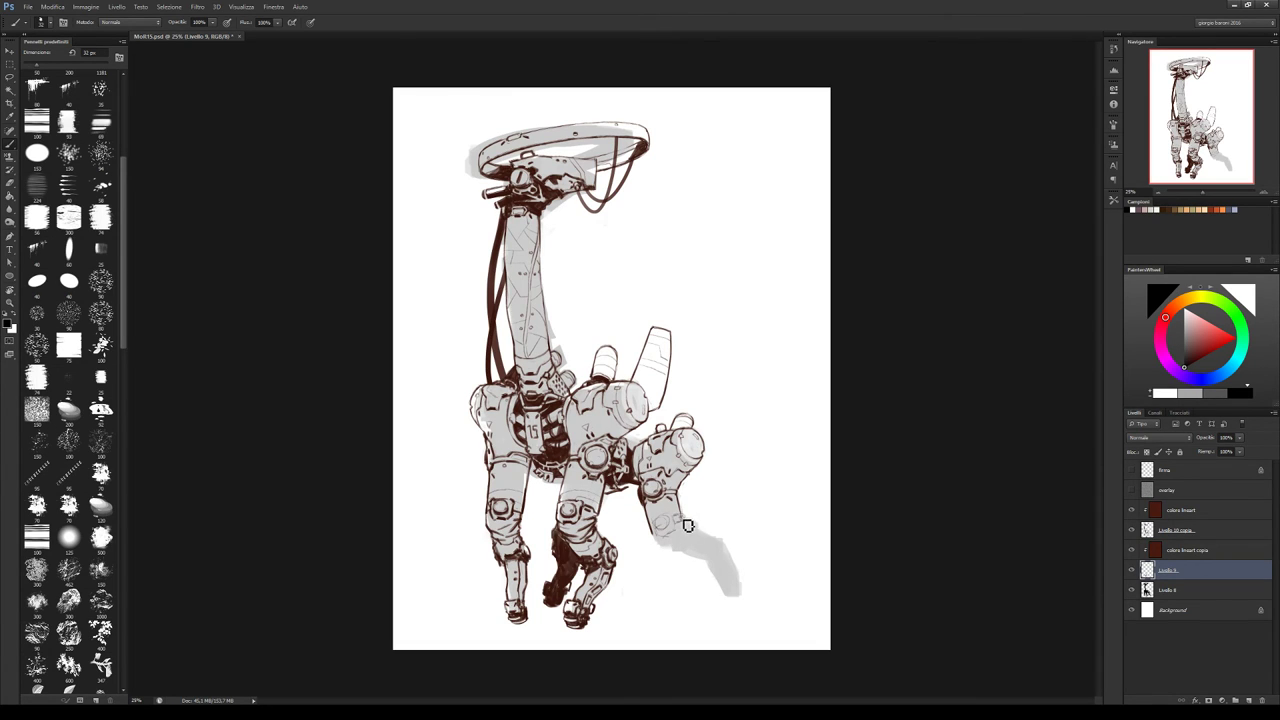
Shade the lower rear leg with grey down to its tip, darkening the end
{"action": "mouse_move", "coordinate": [688, 526]}
{"action": "left_mouse_down"}
{"action": "mouse_move", "coordinate": [675, 551]}
{"action": "mouse_move", "coordinate": [712, 549]}
{"action": "left_mouse_up"}
{"action": "mouse_move", "coordinate": [706, 557]}
{"action": "left_mouse_down"}
{"action": "mouse_move", "coordinate": [722, 540]}
{"action": "mouse_move", "coordinate": [712, 532]}
{"action": "mouse_move", "coordinate": [713, 551]}
{"action": "mouse_move", "coordinate": [714, 529]}
{"action": "mouse_move", "coordinate": [733, 584]}
{"action": "mouse_move", "coordinate": [733, 572]}
{"action": "left_mouse_up"}
{"action": "mouse_move", "coordinate": [727, 587]}
{"action": "left_mouse_down"}
{"action": "mouse_move", "coordinate": [741, 572]}
{"action": "mouse_move", "coordinate": [731, 552]}
{"action": "mouse_move", "coordinate": [744, 594]}
{"action": "mouse_move", "coordinate": [722, 603]}
{"action": "mouse_move", "coordinate": [740, 607]}
{"action": "mouse_move", "coordinate": [740, 595]}
{"action": "mouse_move", "coordinate": [731, 610]}
{"action": "mouse_move", "coordinate": [743, 600]}
{"action": "mouse_move", "coordinate": [733, 611]}
{"action": "mouse_move", "coordinate": [747, 612]}
{"action": "mouse_move", "coordinate": [742, 590]}
{"action": "left_mouse_up"}
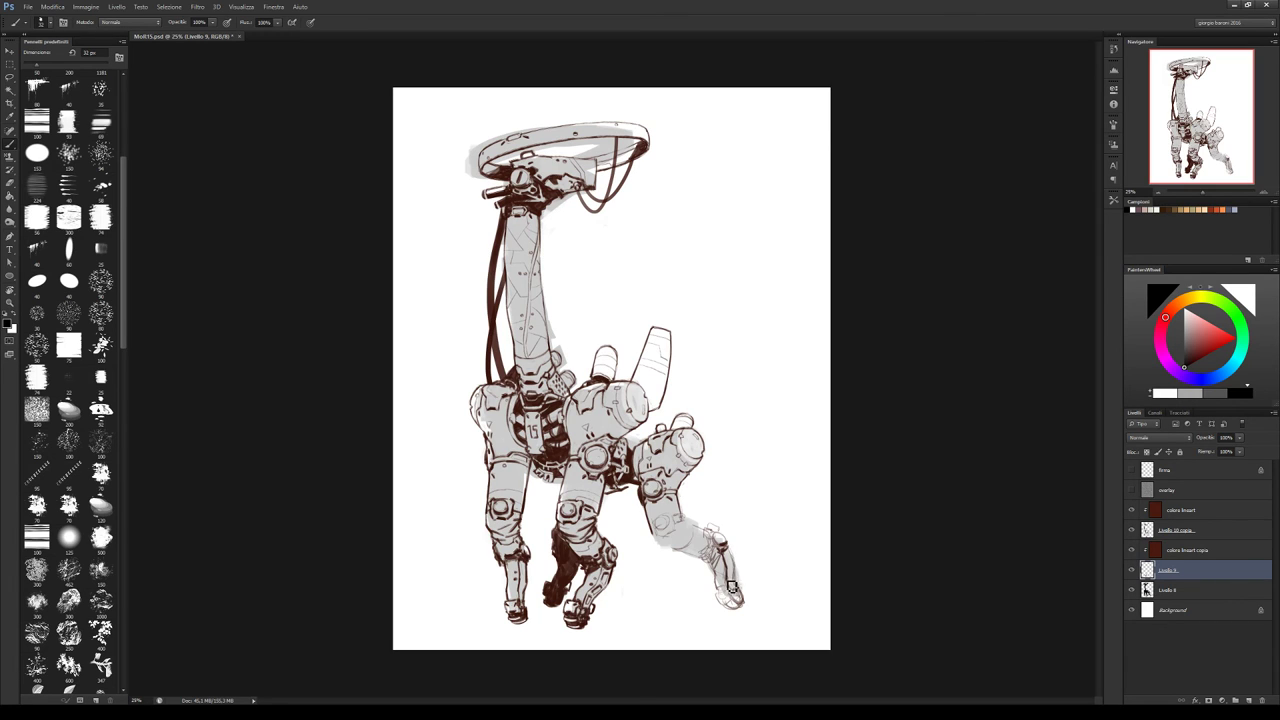
{"action": "key", "text": "e"}
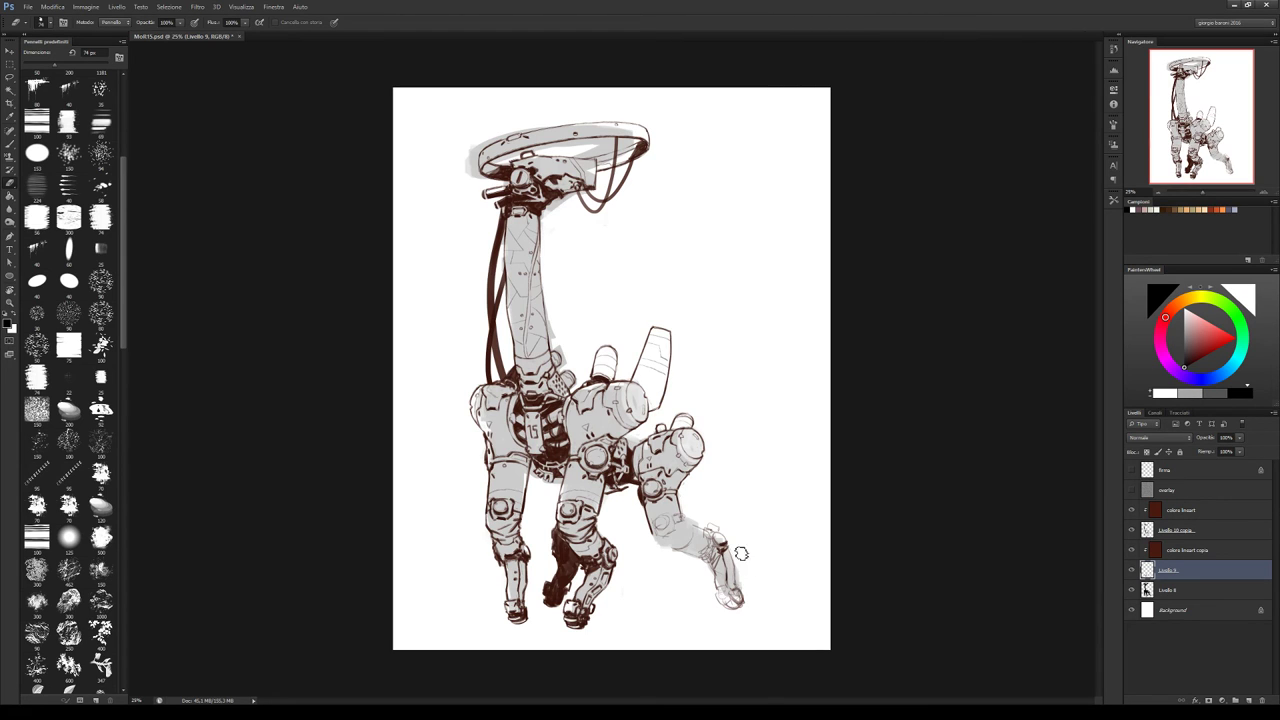
Paint darker brown lines at the rear foot's ankle joint, erasing strays with a smaller brush
{"action": "key", "text": "b"}
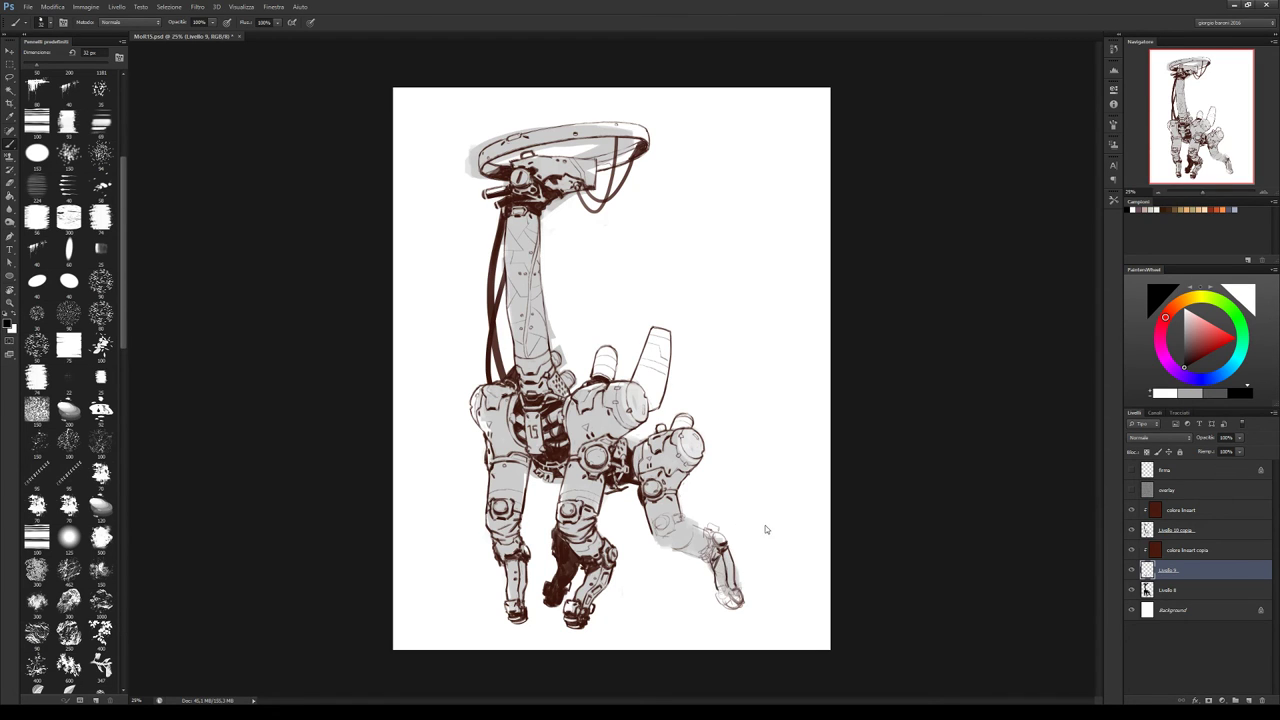
{"action": "left_click_drag", "start_coordinate": [712, 564], "coordinate": [720, 554]}
{"action": "key", "text": "e"}
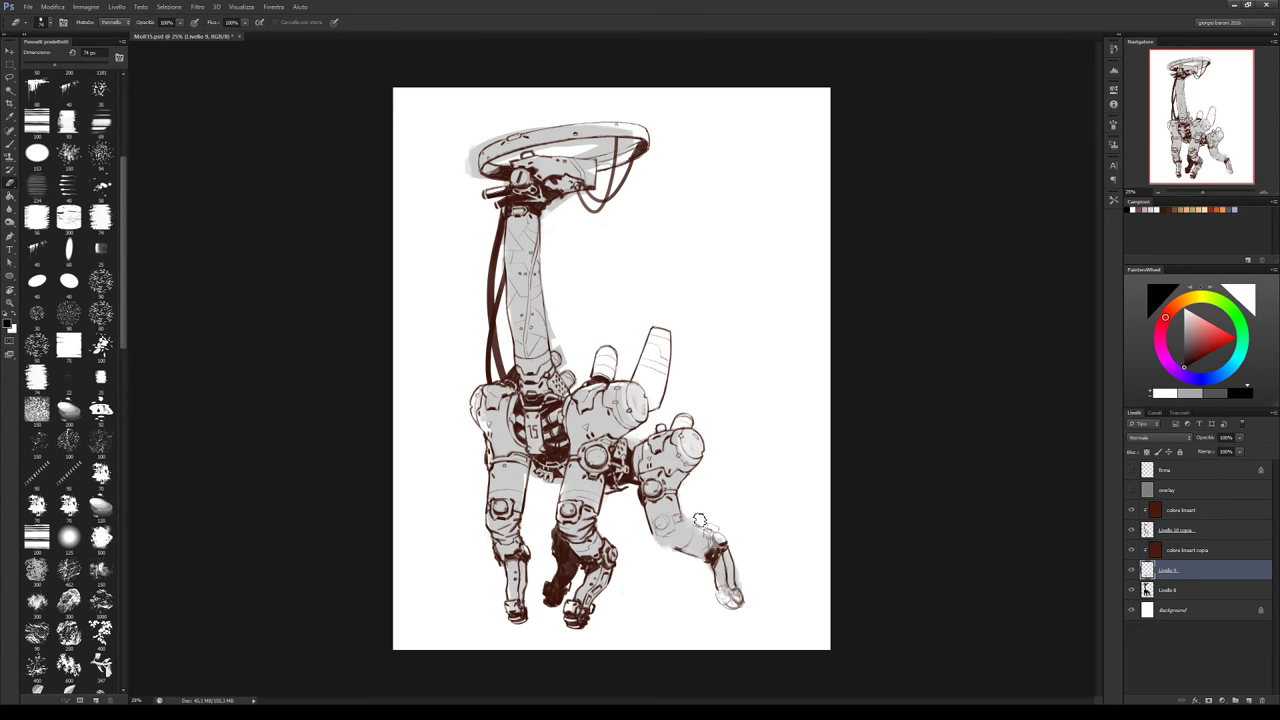
{"action": "key", "text": "b"}
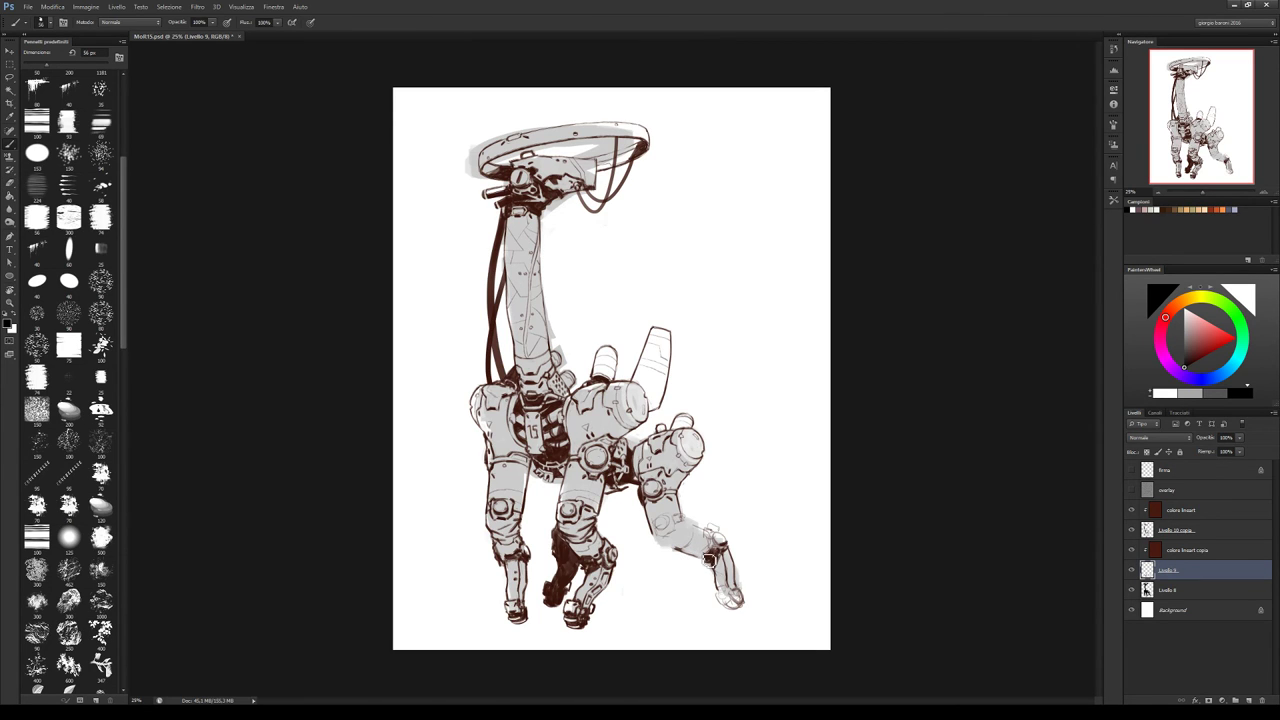
{"action": "mouse_move", "coordinate": [709, 559]}
{"action": "left_mouse_down"}
{"action": "mouse_move", "coordinate": [720, 580]}
{"action": "mouse_move", "coordinate": [728, 562]}
{"action": "mouse_move", "coordinate": [711, 540]}
{"action": "left_mouse_up"}
{"action": "key", "text": "e"}
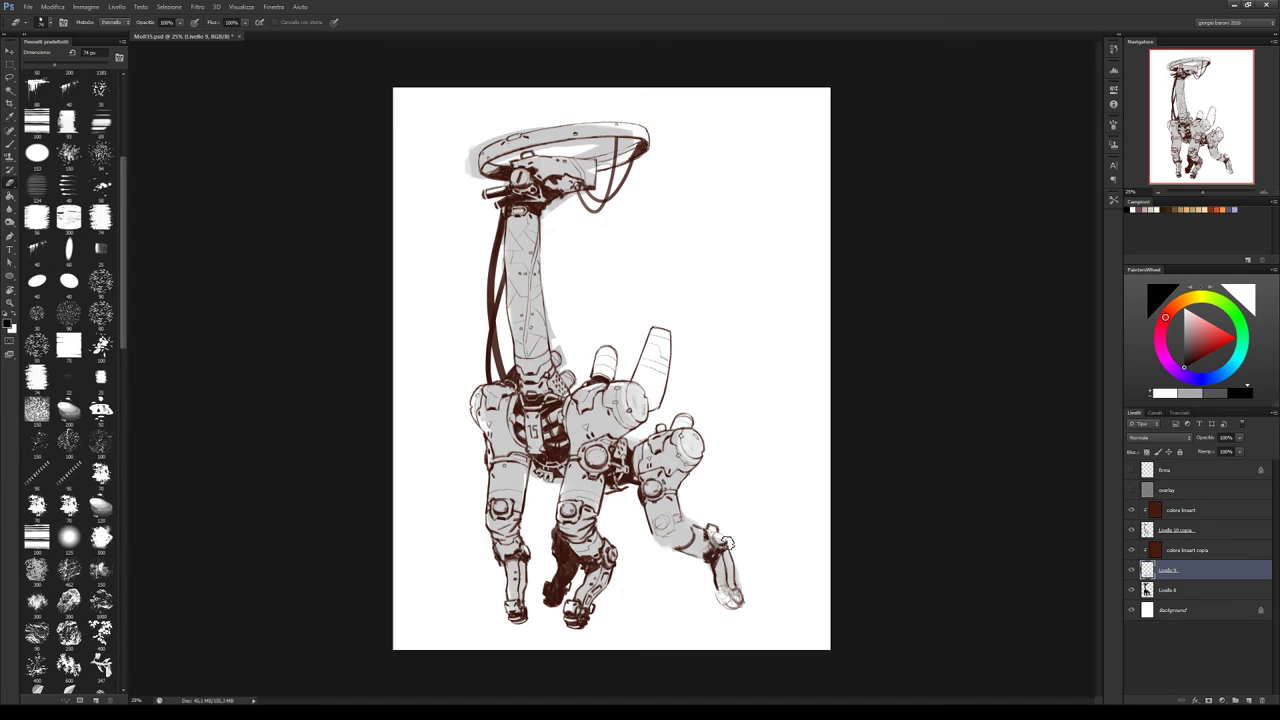
{"action": "key", "text": "b"}
{"action": "key", "text": "bracketleft"}
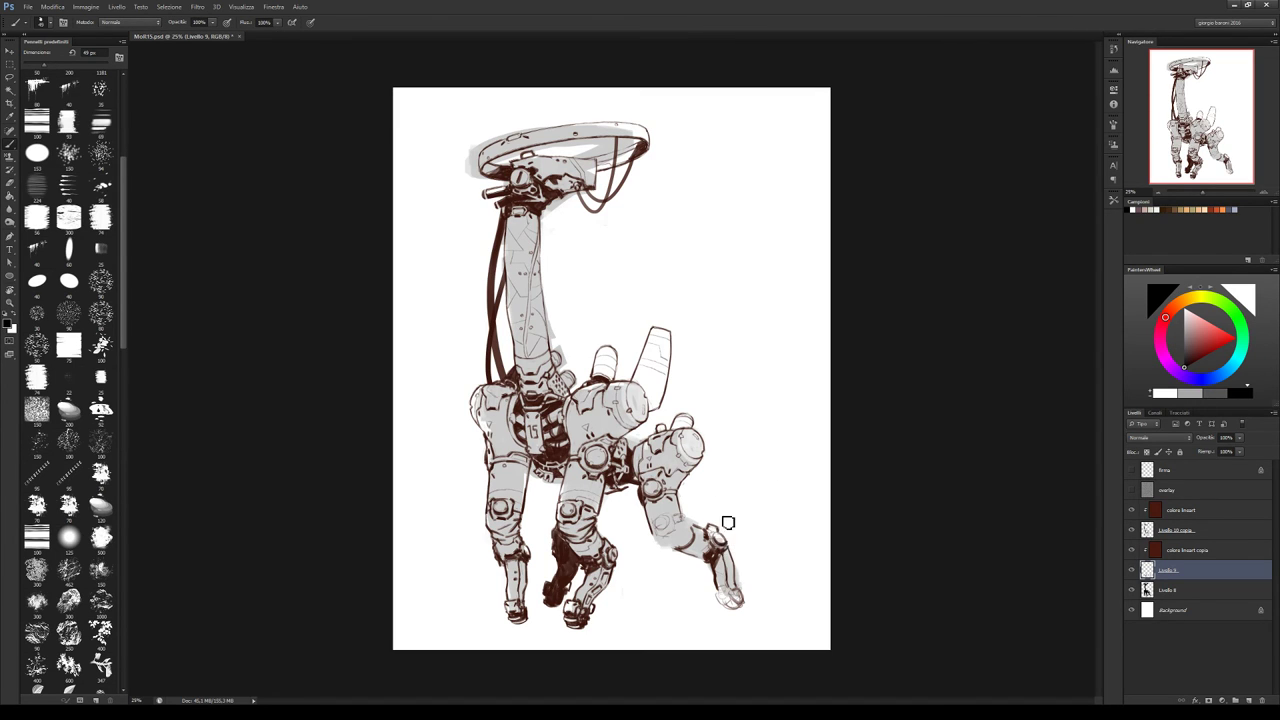
{"action": "key", "text": "e"}
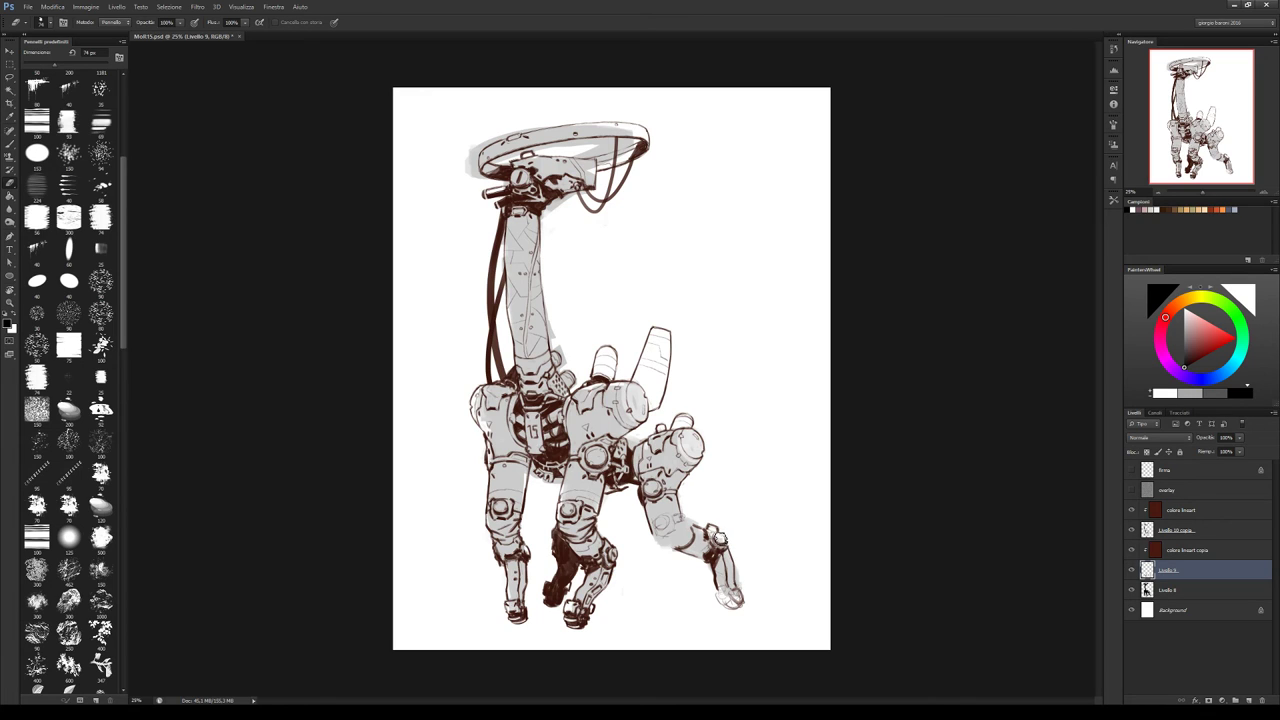
{"action": "key", "text": "b"}
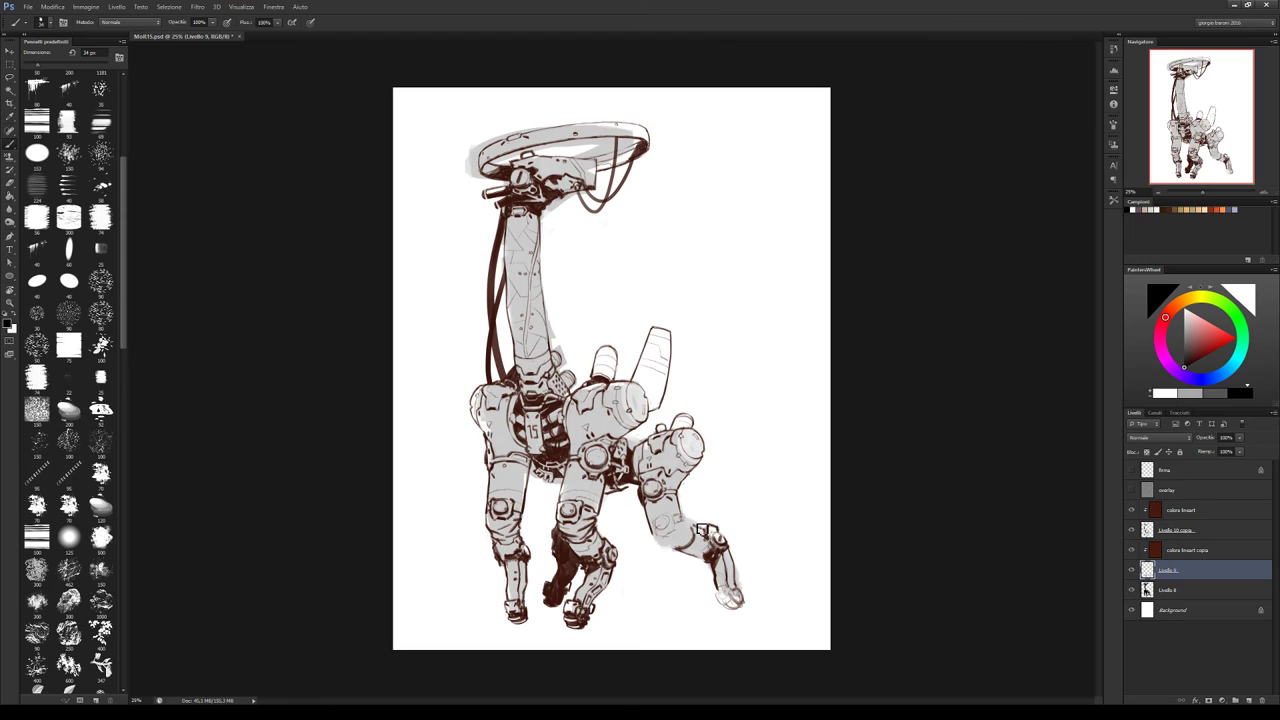
Refine the rear knee joint lines with brush and eraser, enlarging the brush
{"action": "key", "text": "e"}
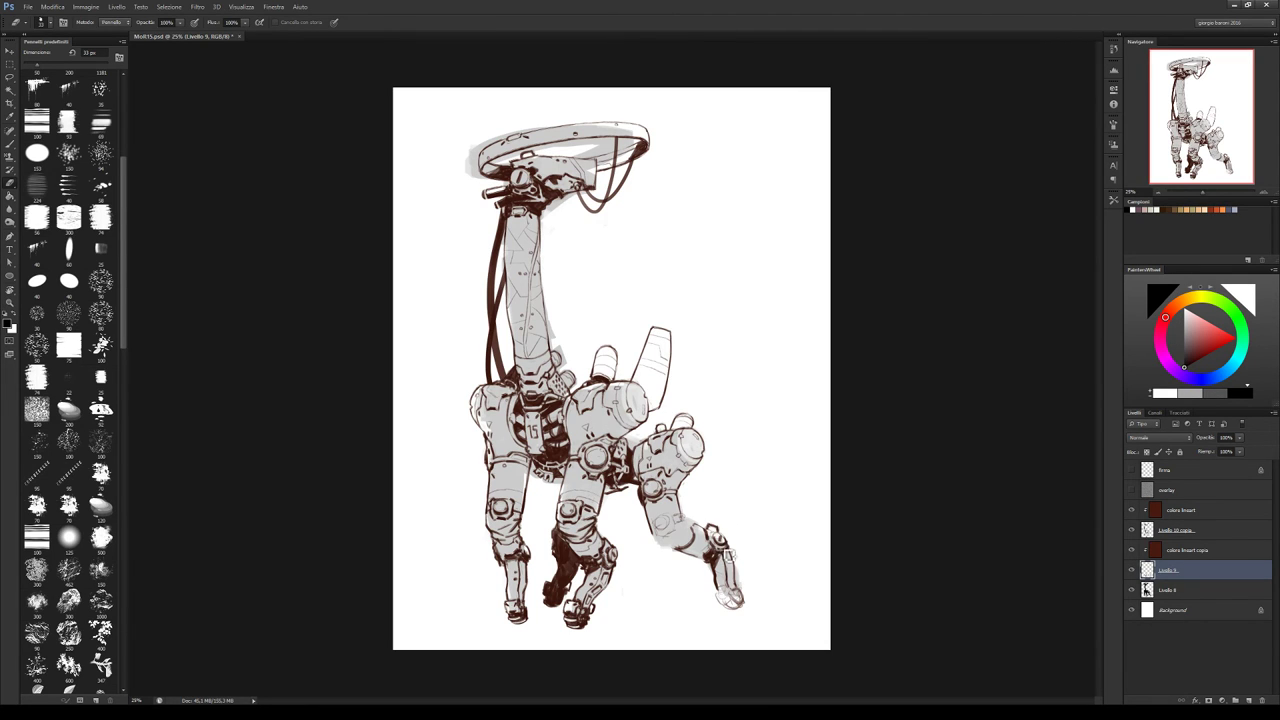
{"action": "key", "text": "b"}
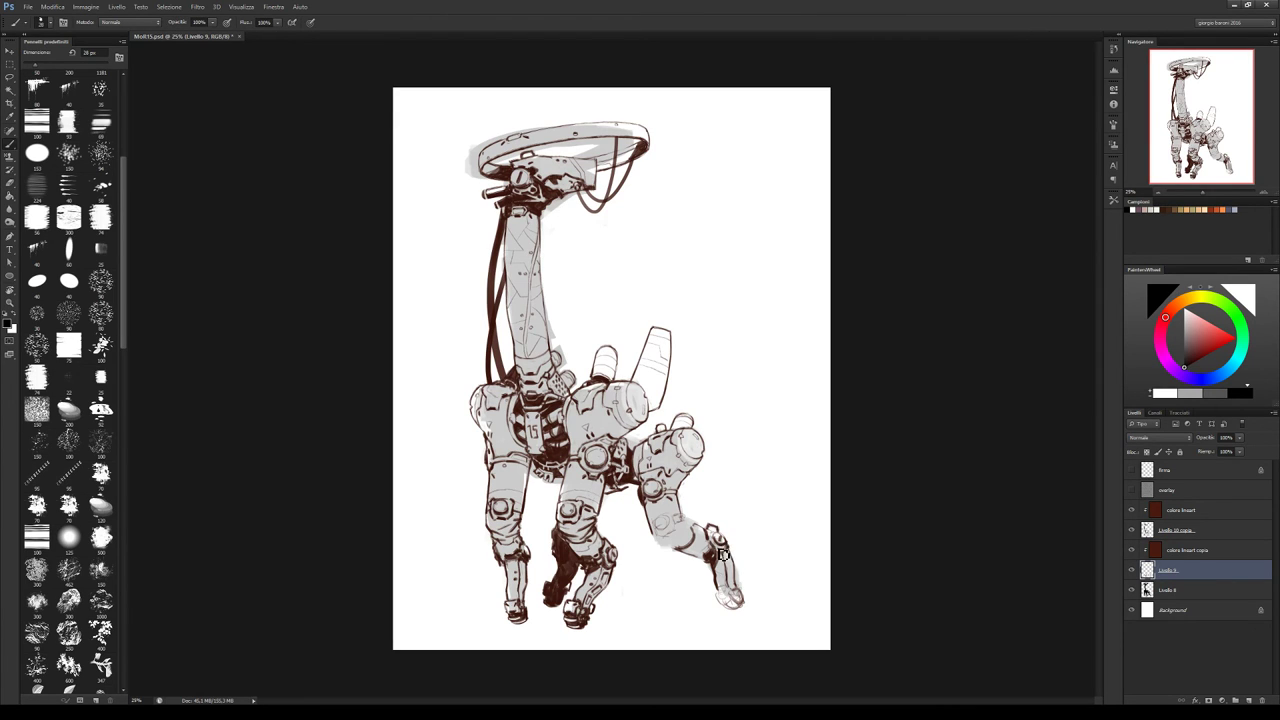
{"action": "key", "text": "e"}
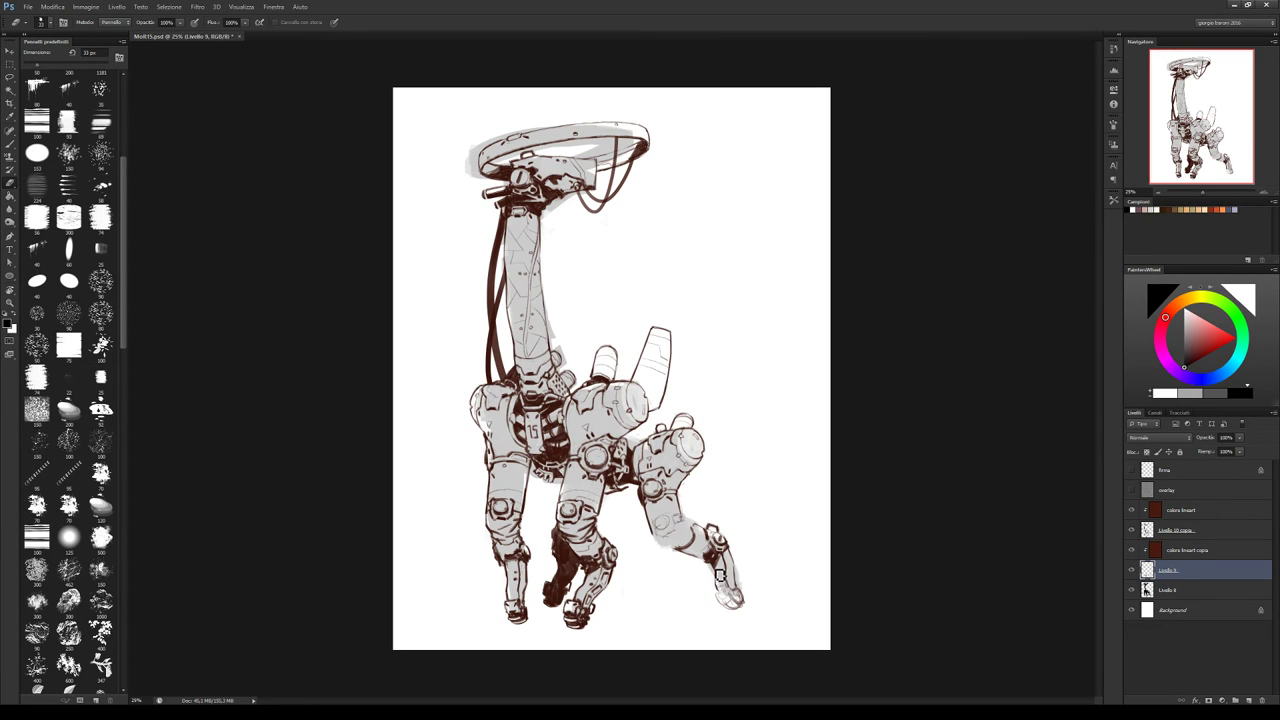
{"action": "key", "text": "b"}
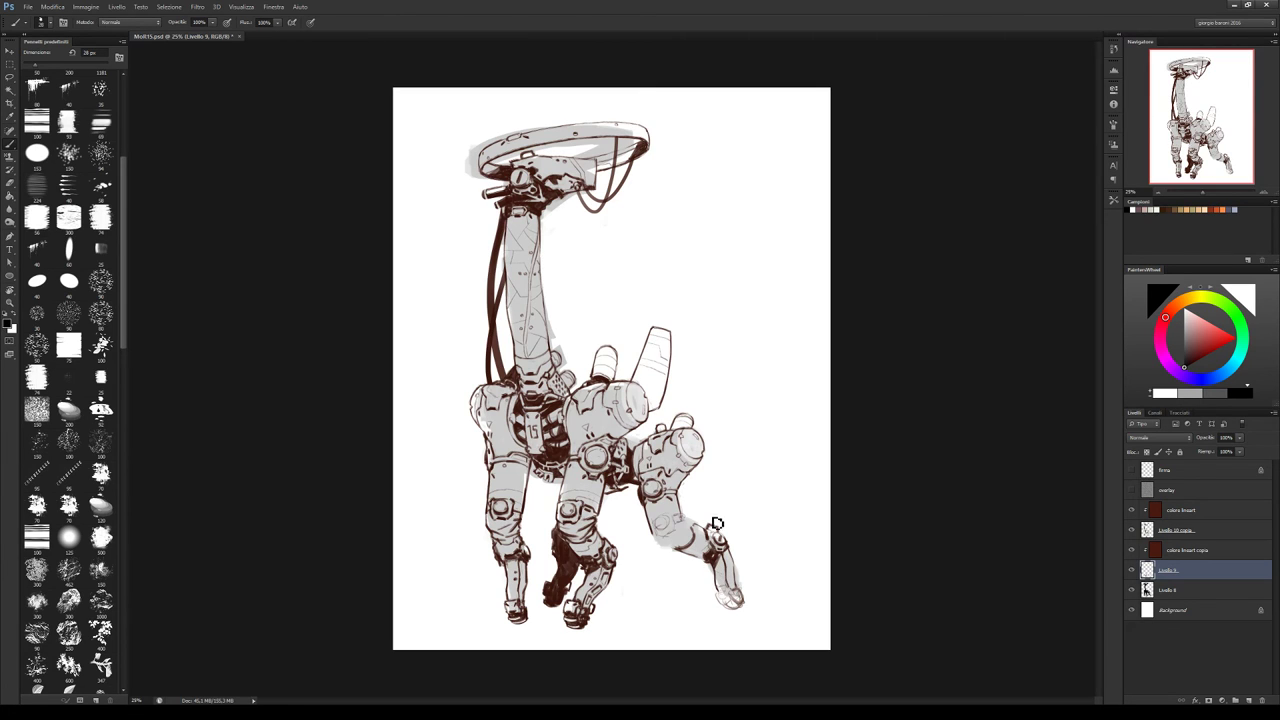
{"action": "key", "text": "bracketright"}
{"action": "key", "text": "bracketright"}
Detail the rear foot joint with bolder strokes, erasing stray lines between passes
{"action": "key", "text": "e"}
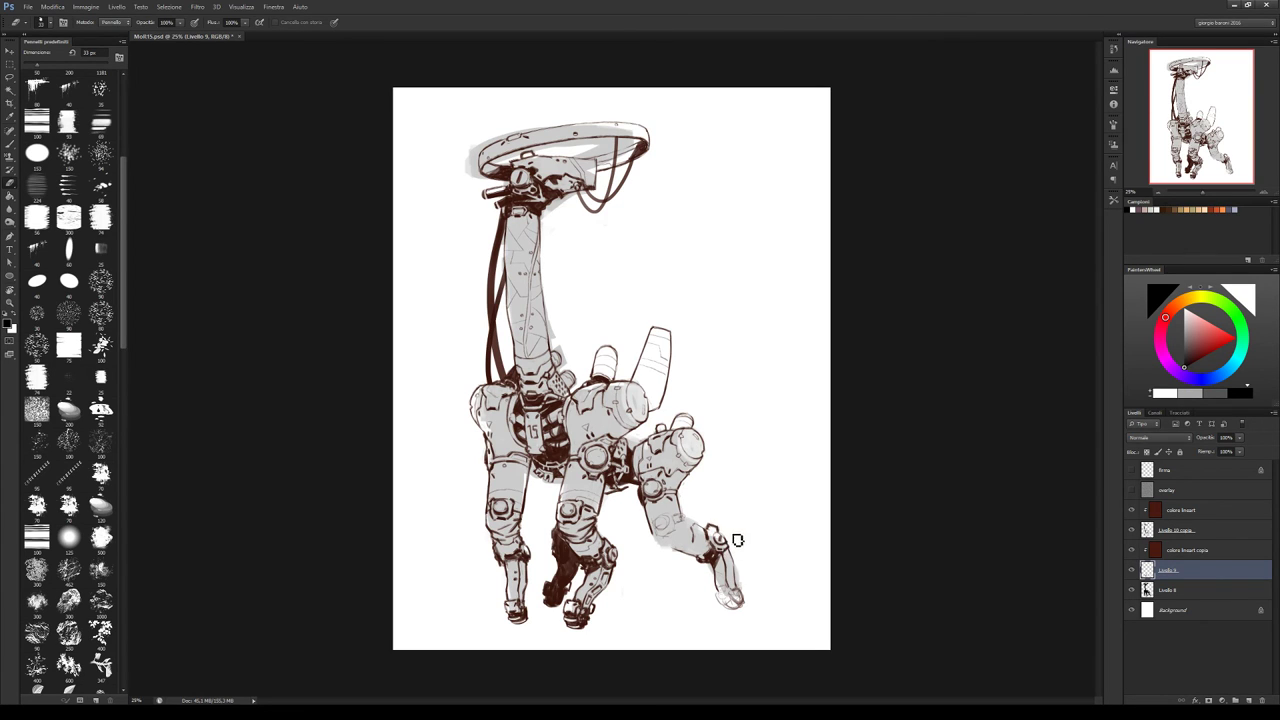
{"action": "key", "text": "b"}
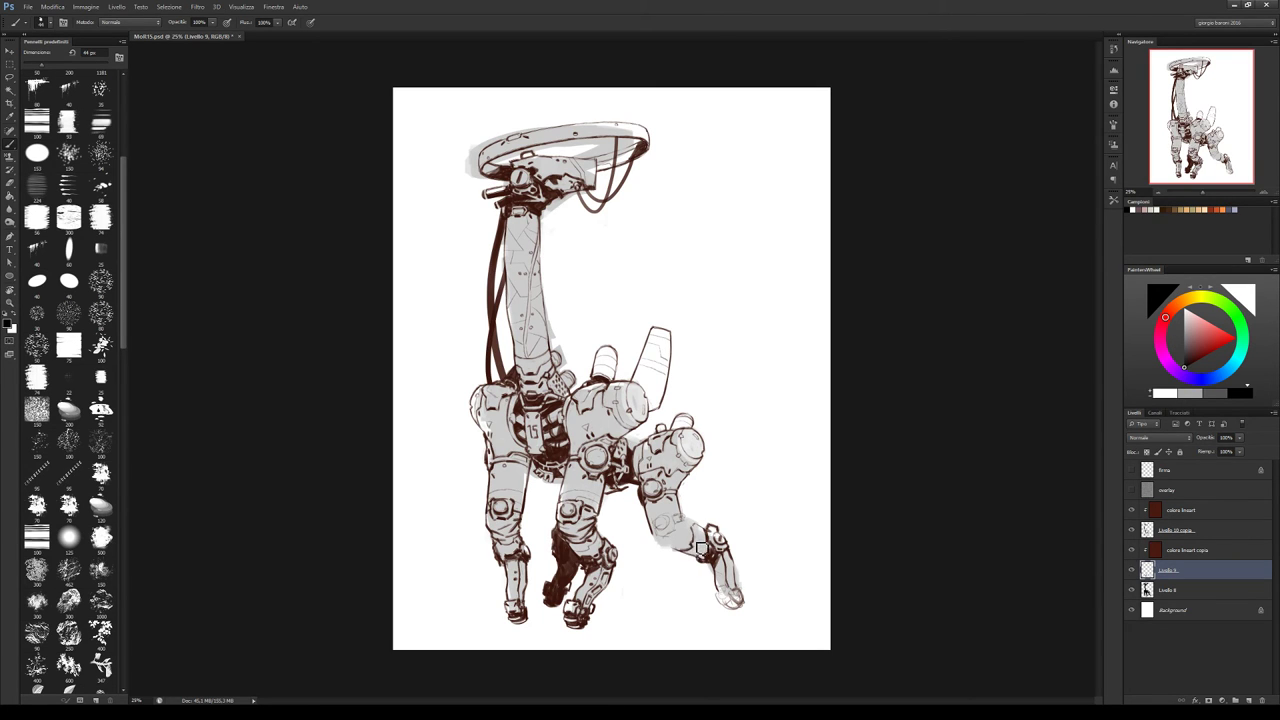
{"action": "key", "text": "e"}
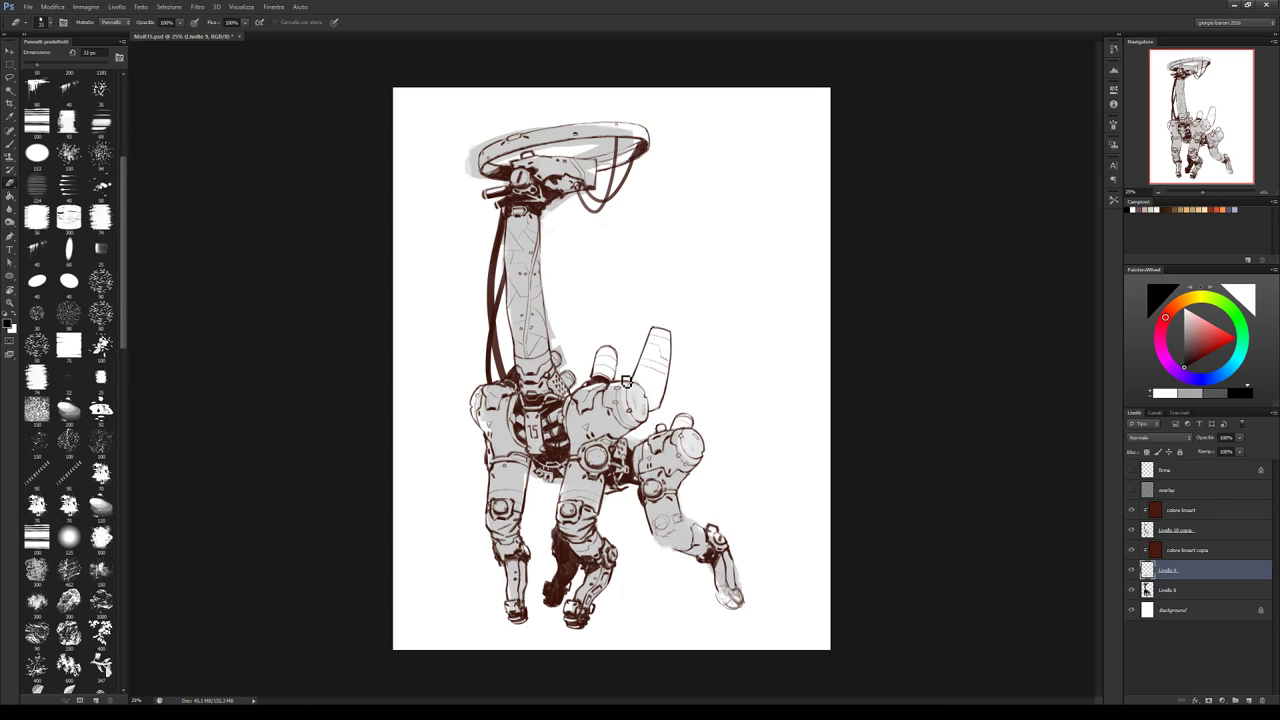
{"action": "key", "text": "b"}
{"action": "key", "text": "bracketright"}
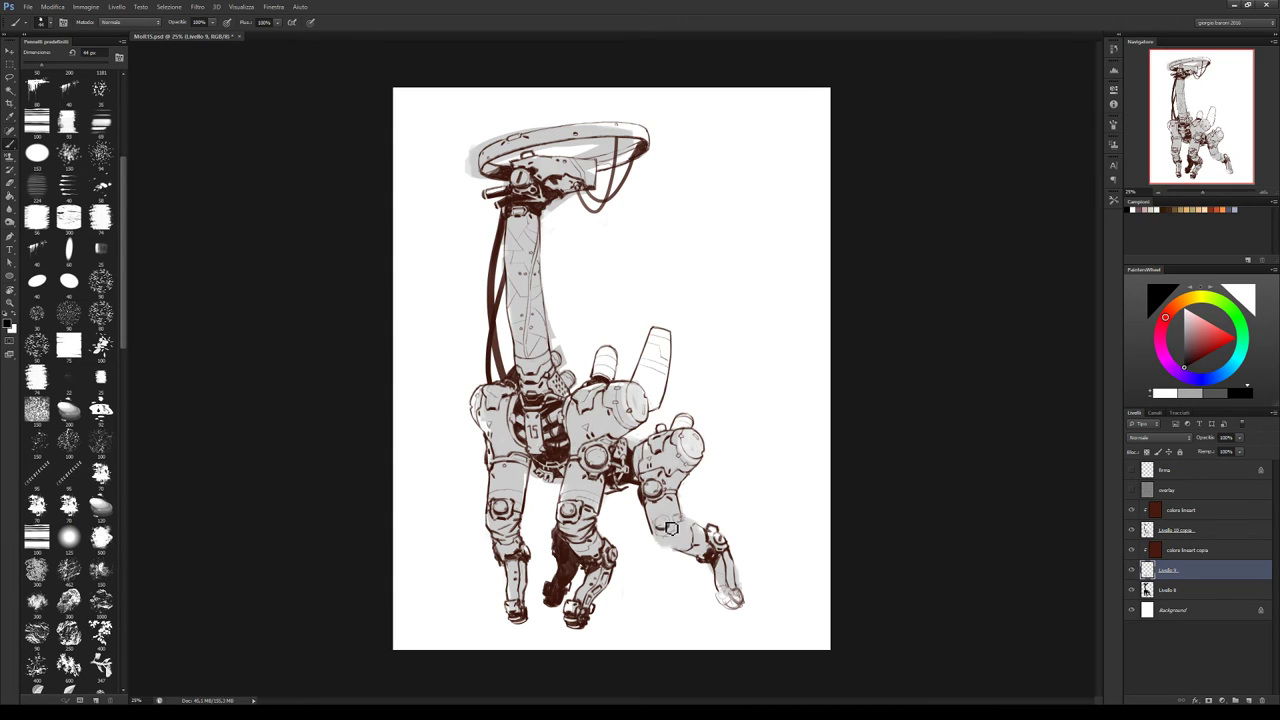
{"action": "key", "text": "e"}
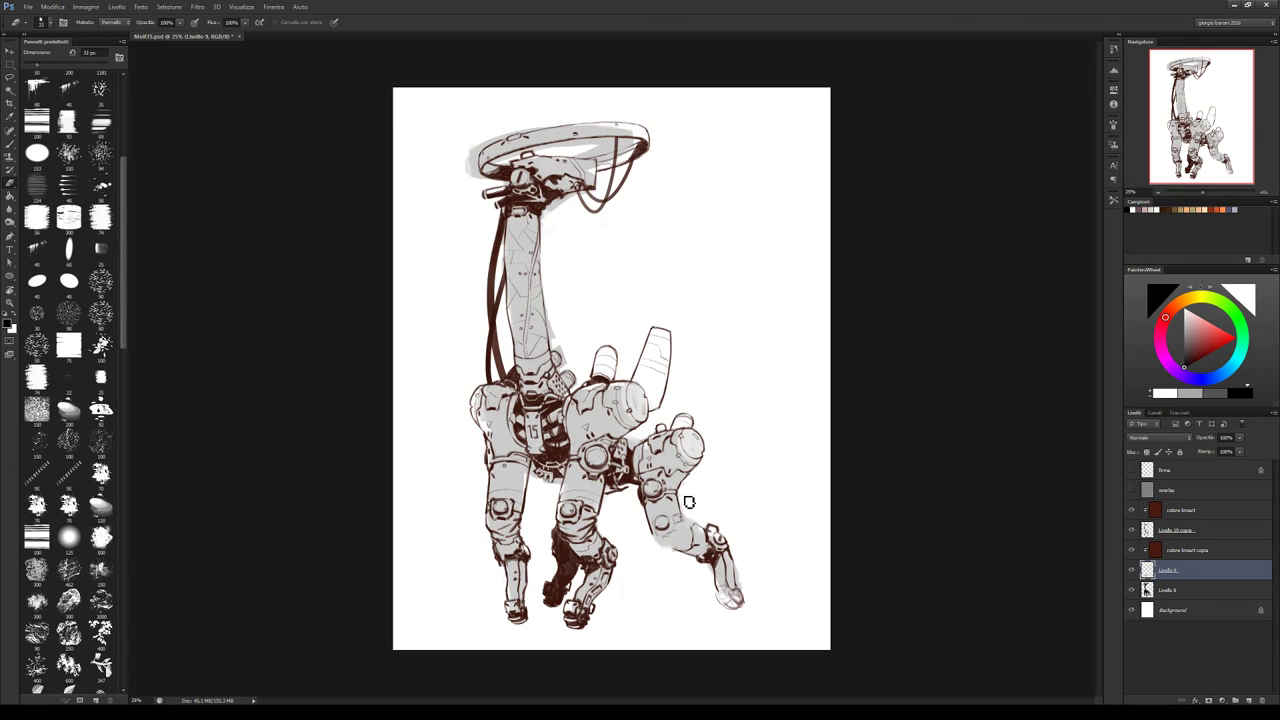
{"action": "key", "text": "b"}
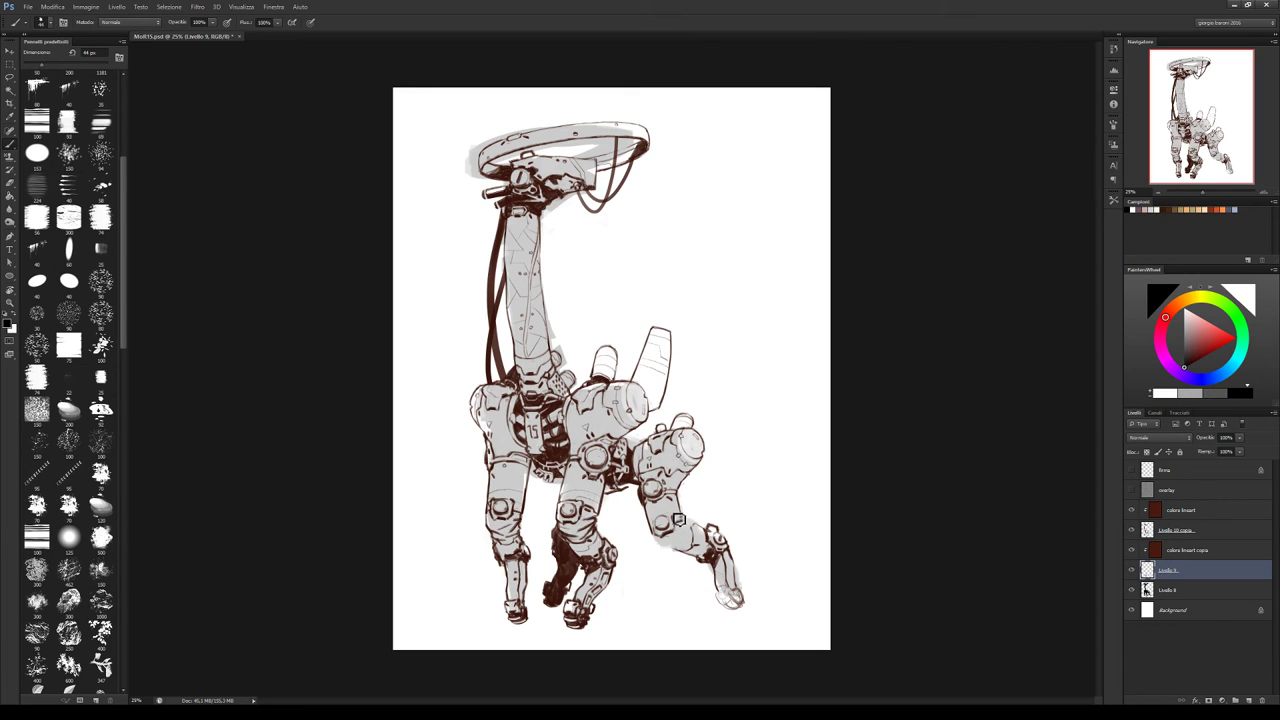
{"action": "key", "text": "e"}
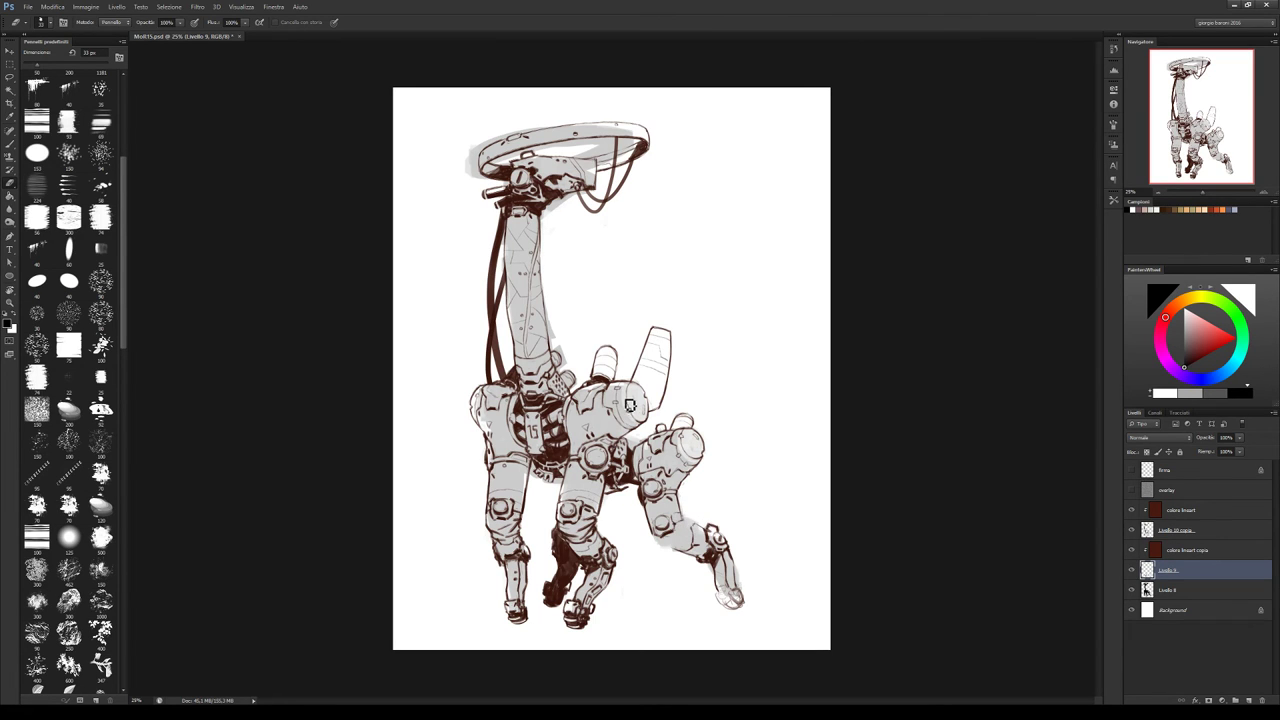
Touch up rear leg lines, briefly editing Livello 10 copia before painting again on Livello 9 with a larger brush
{"action": "key", "text": "b"}
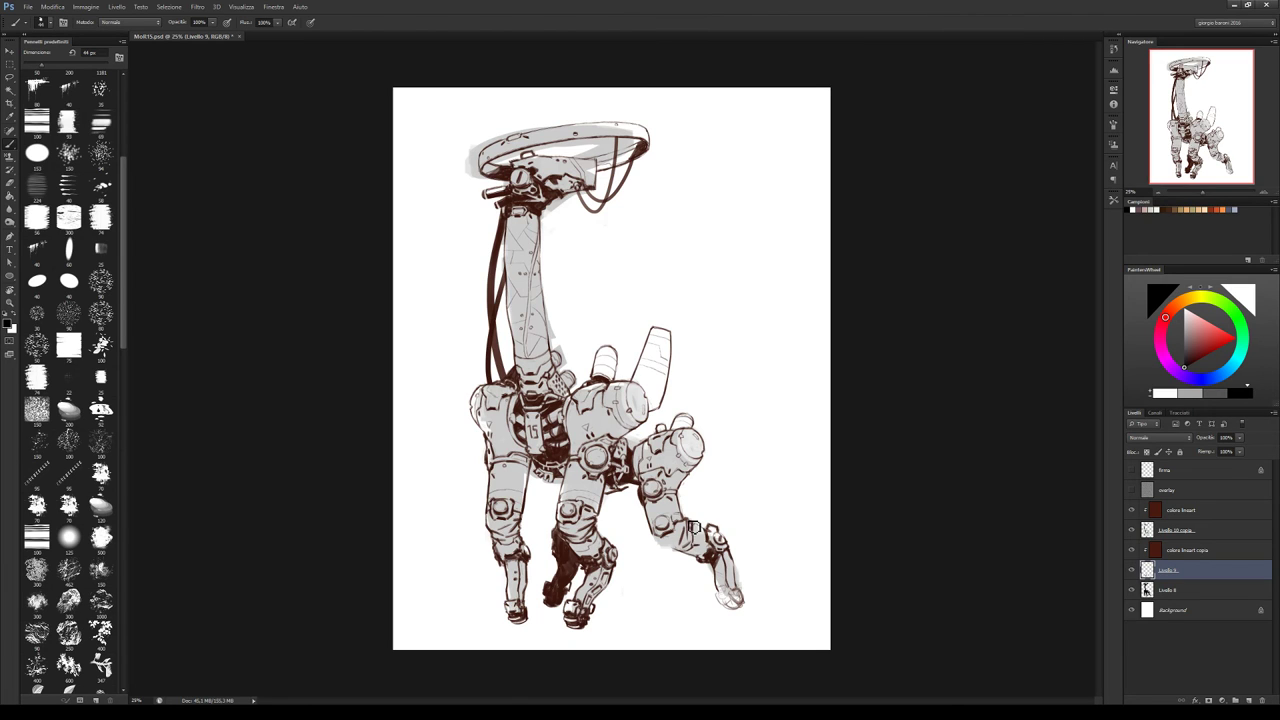
{"action": "key", "text": "e"}
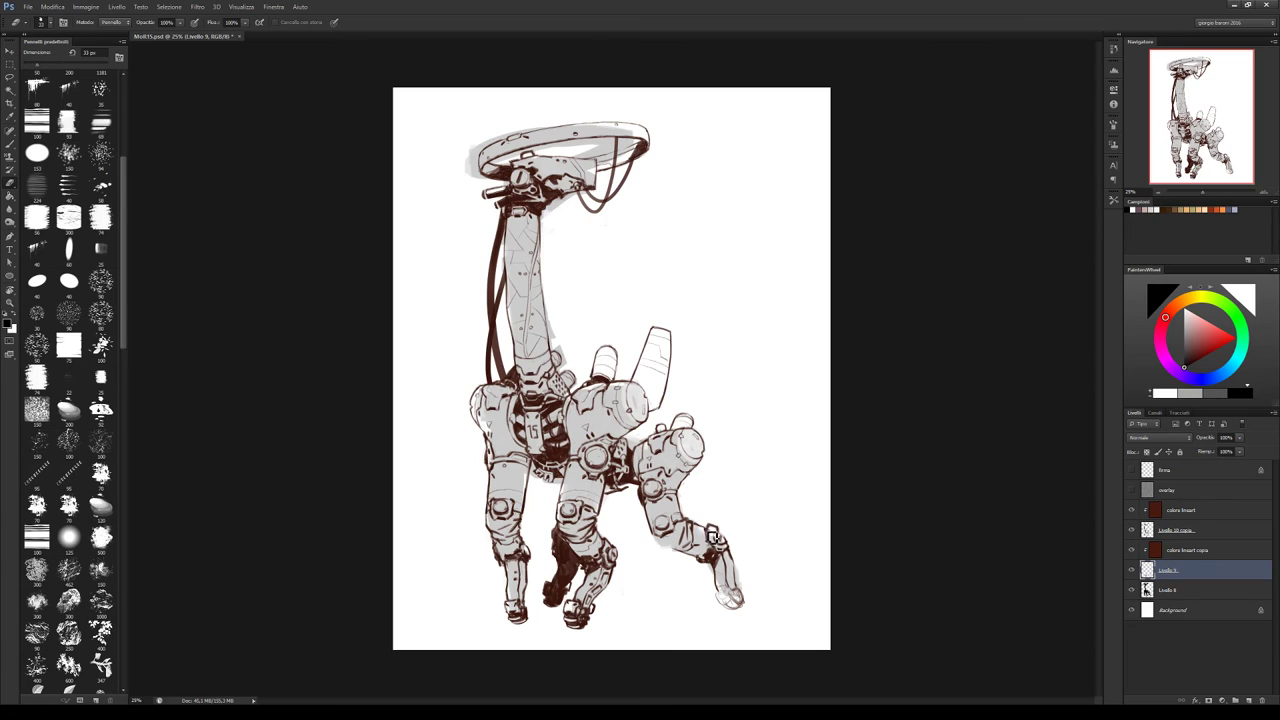
{"action": "key", "text": "b"}
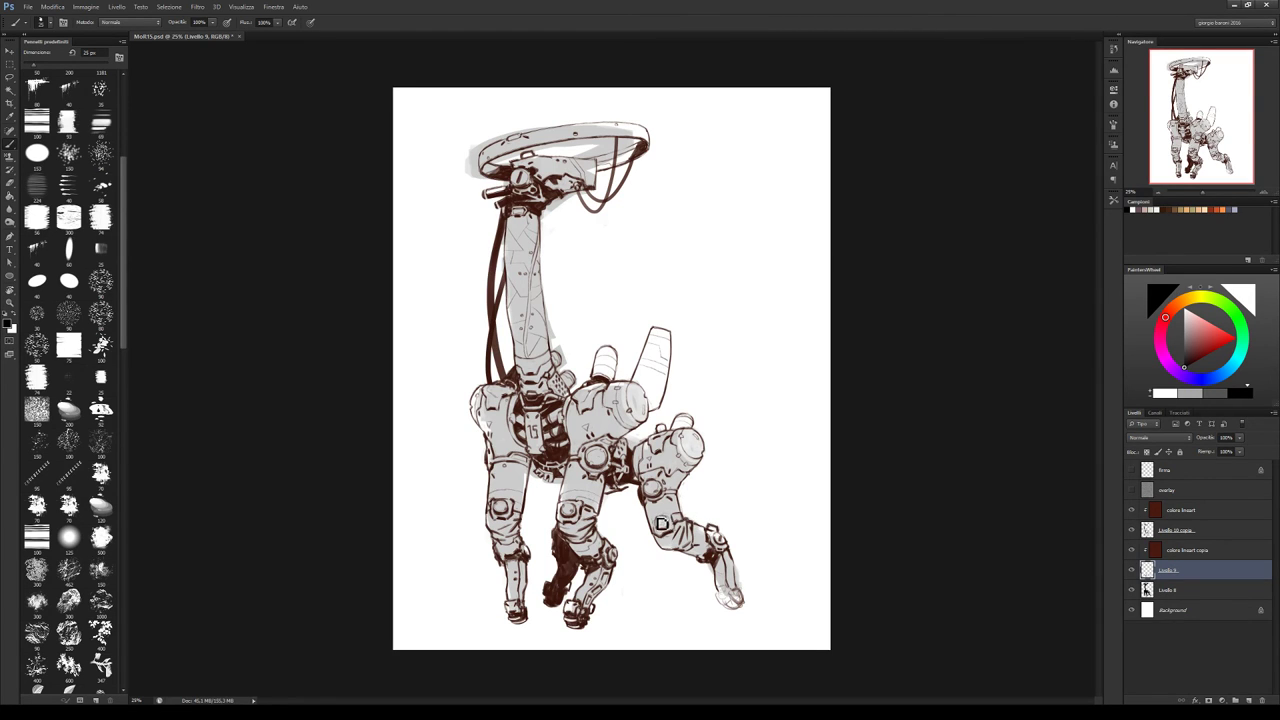
{"action": "left_click", "coordinate": [715, 535], "text": "ctrl"}
{"action": "key", "text": "e"}
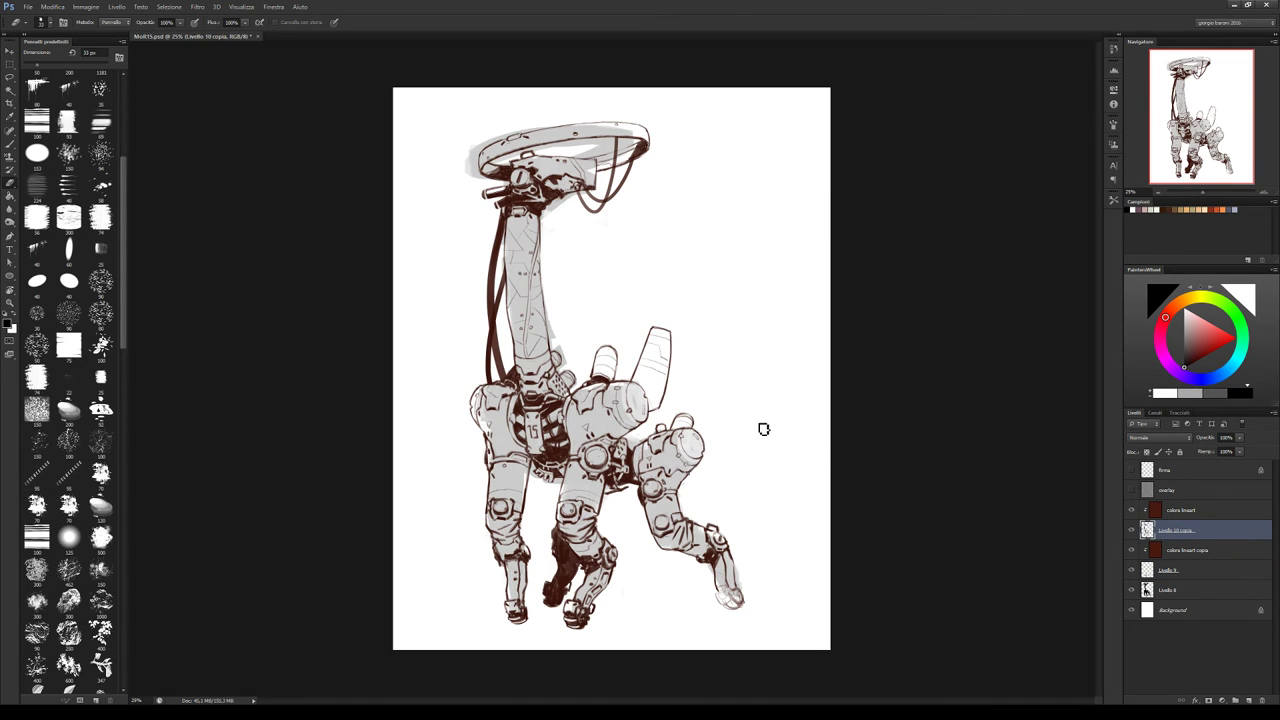
{"action": "left_click", "coordinate": [1167, 571]}
{"action": "left_click", "coordinate": [1160, 533]}
{"action": "key", "text": "b"}
{"action": "key", "text": "b"}
{"action": "key", "text": "alt+bracketleft"}
{"action": "key", "text": "alt+bracketleft"}
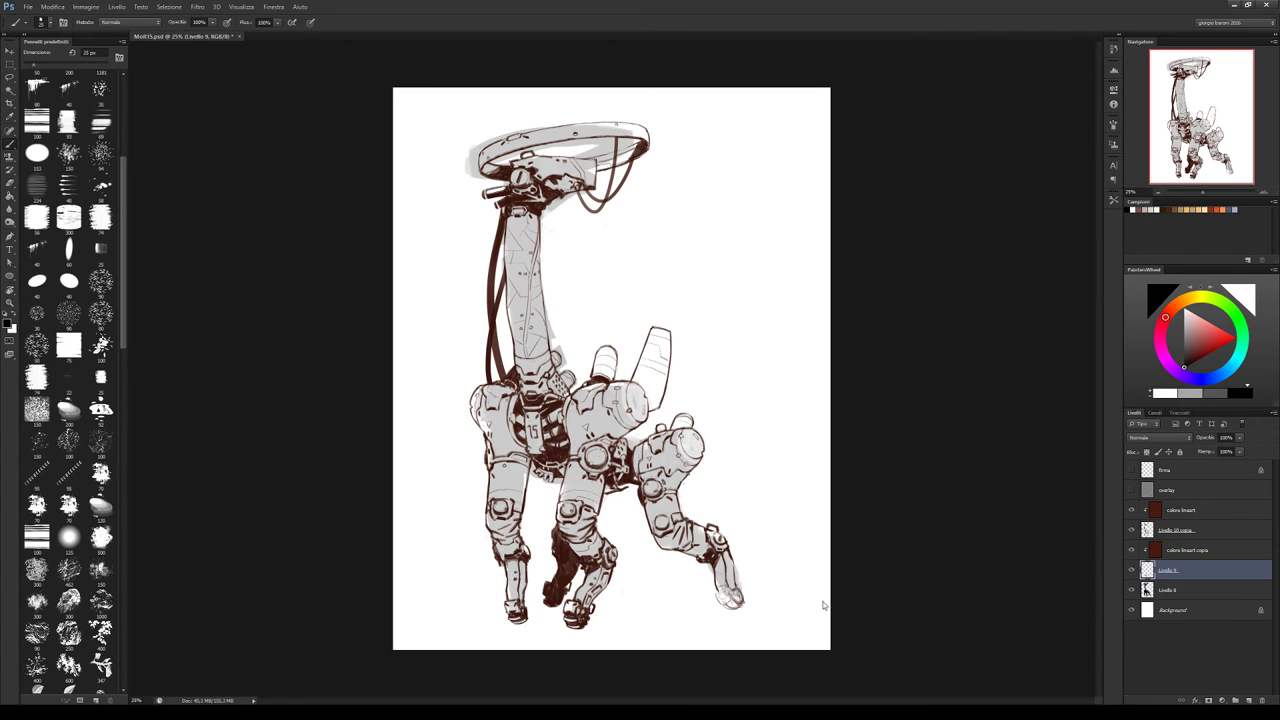
{"action": "key", "text": "bracketright"}
{"action": "key", "text": "bracketright"}
{"action": "key", "text": "bracketright"}
Redraw and clean the brown joint lines at the rear knee with brush and eraser
{"action": "key", "text": "e"}
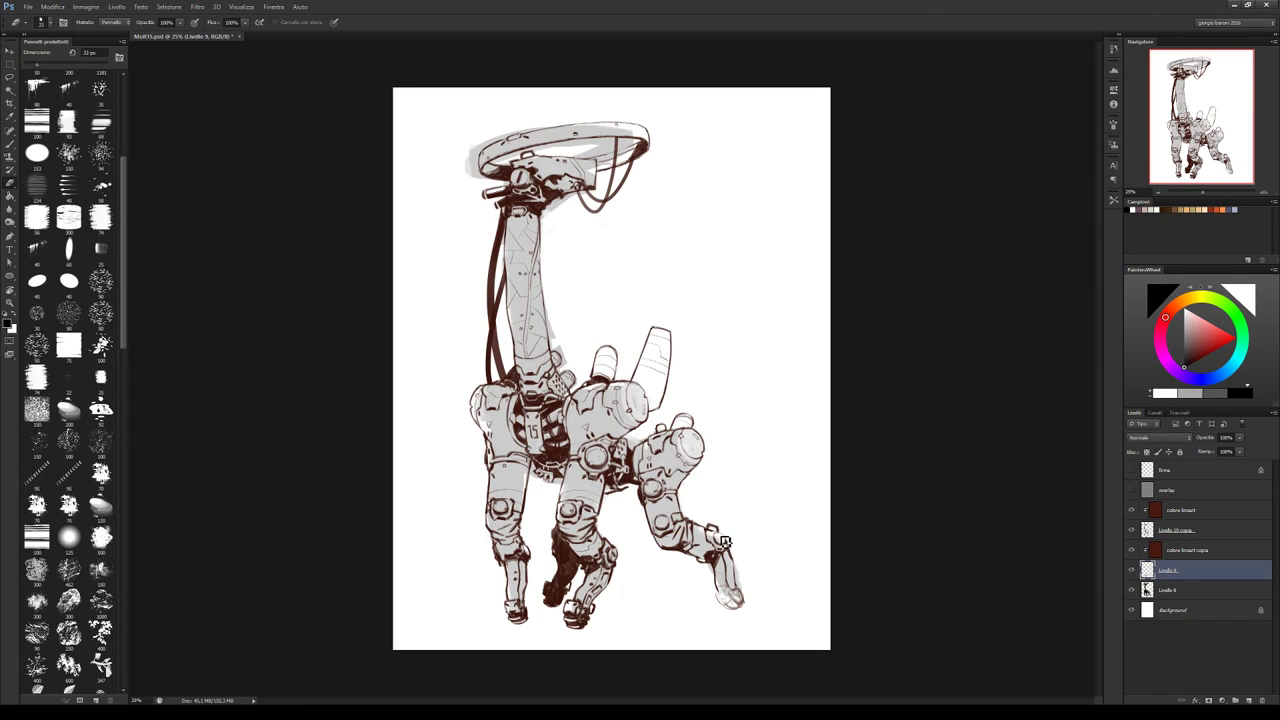
{"action": "key", "text": "b"}
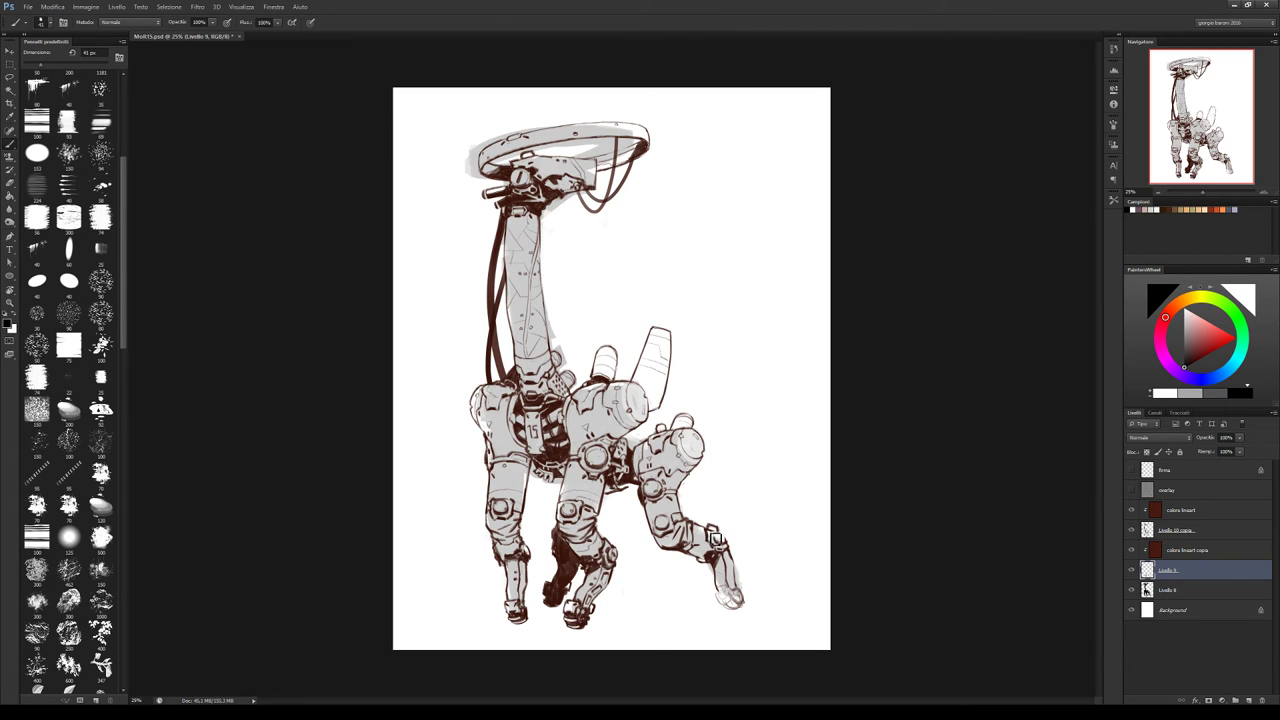
{"action": "key", "text": "e"}
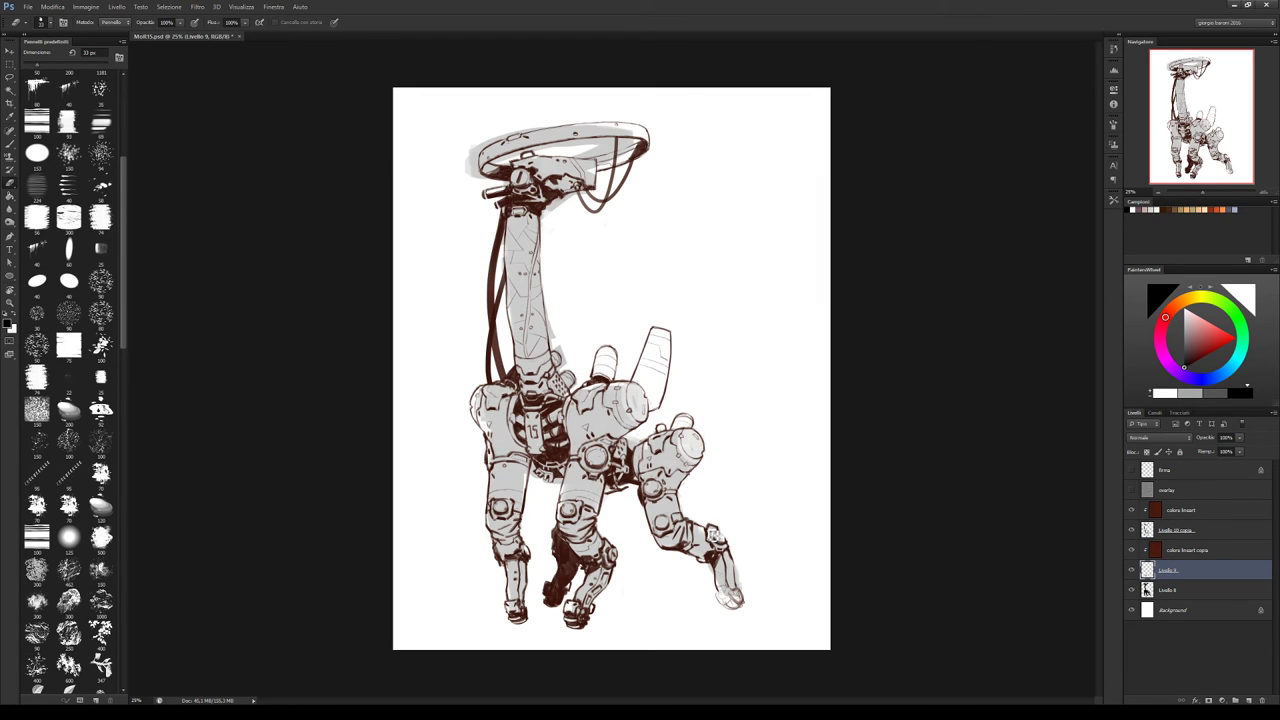
{"action": "key", "text": "b"}
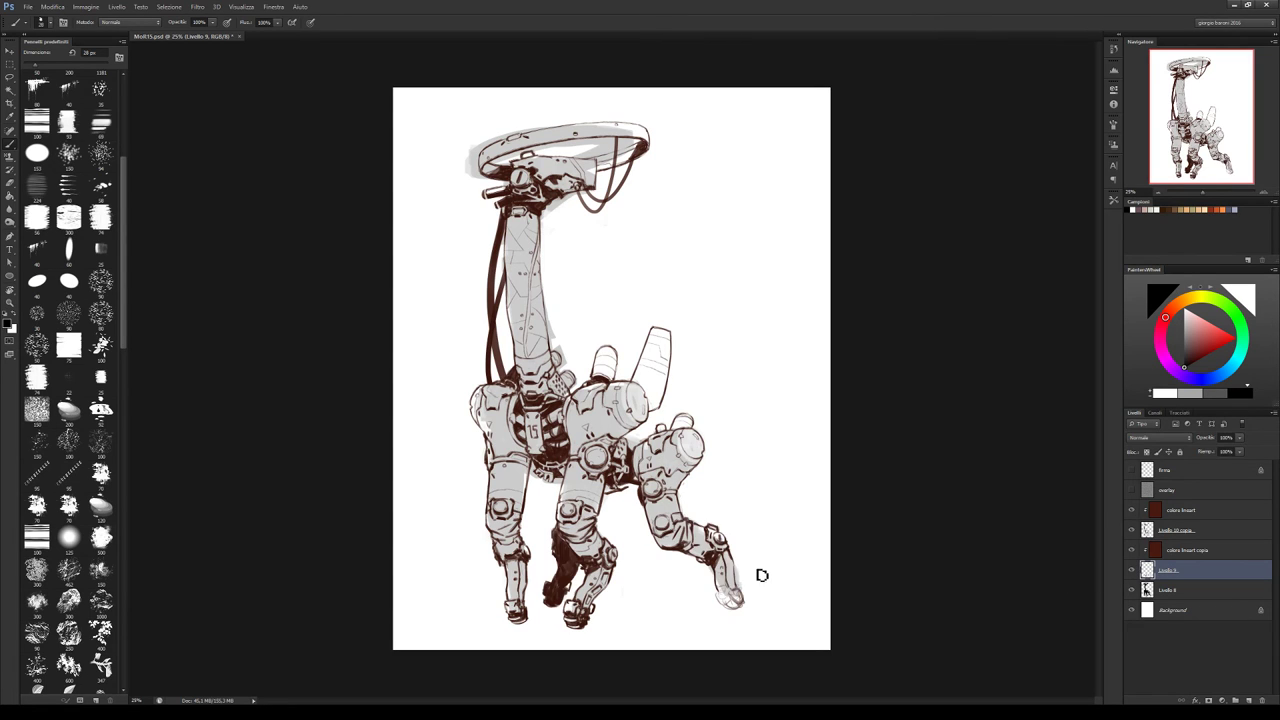
{"action": "key", "text": "e"}
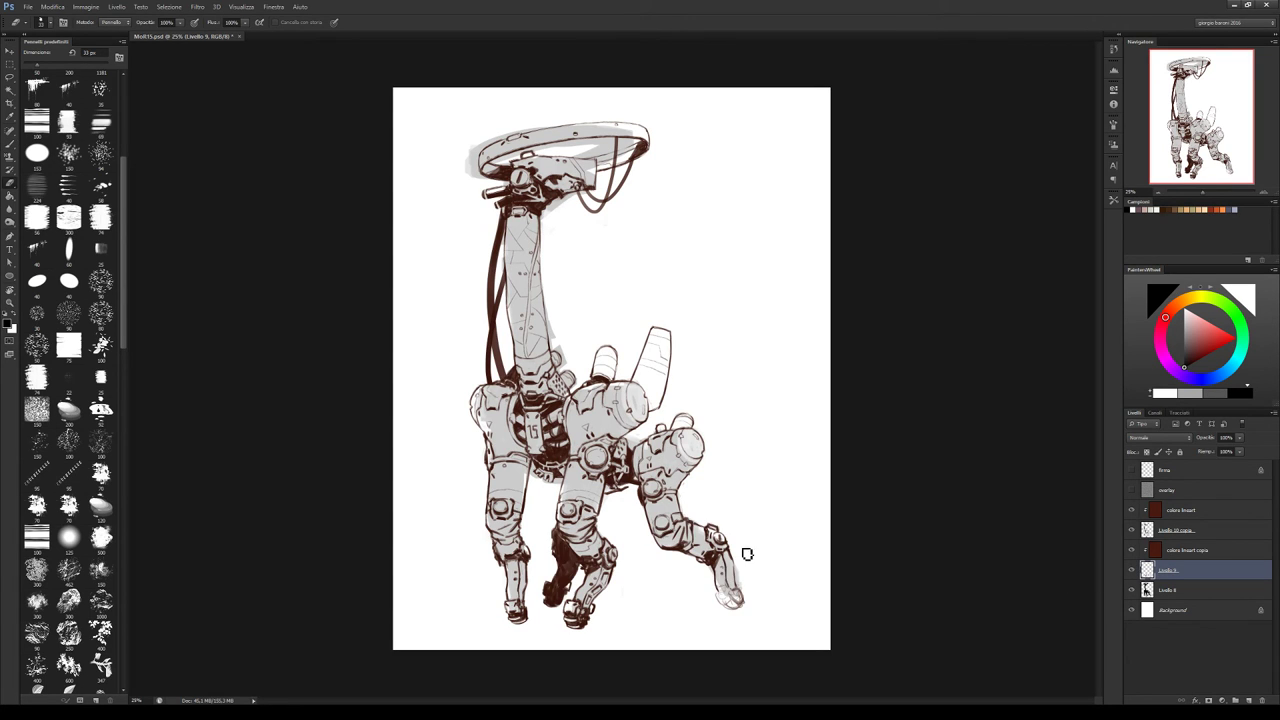
{"action": "key", "text": "b"}
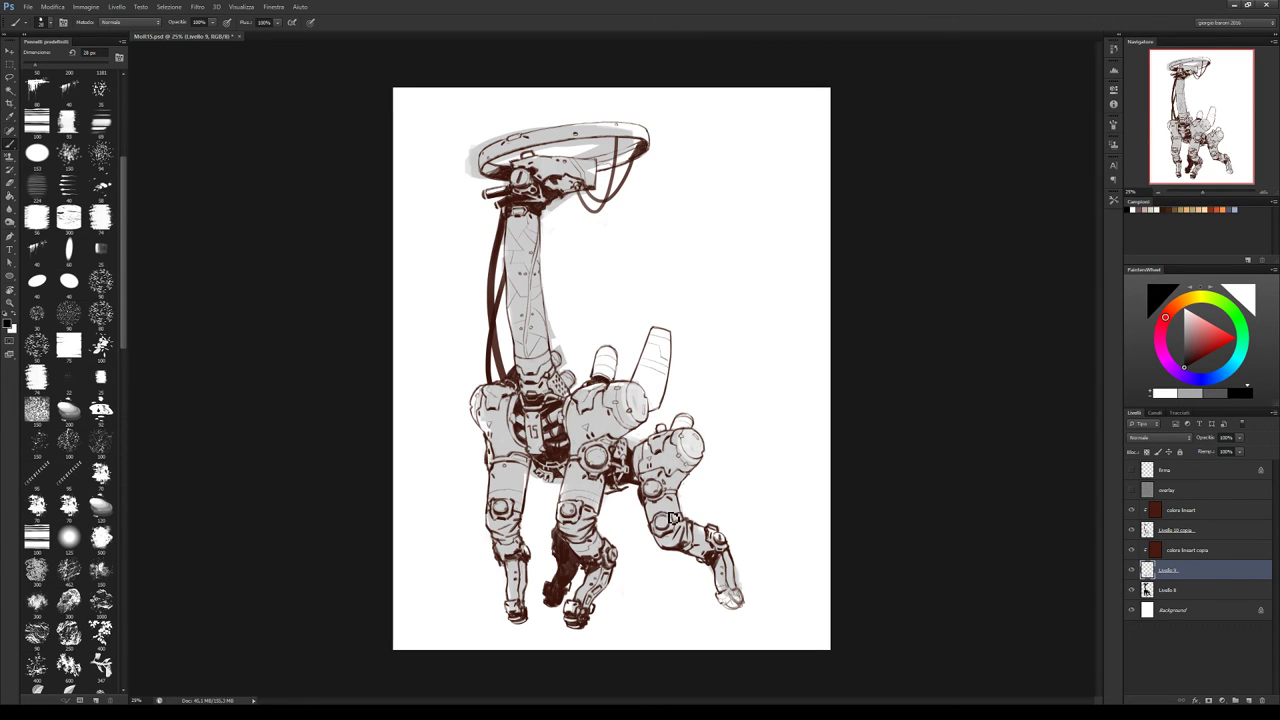
{"action": "key", "text": "e"}
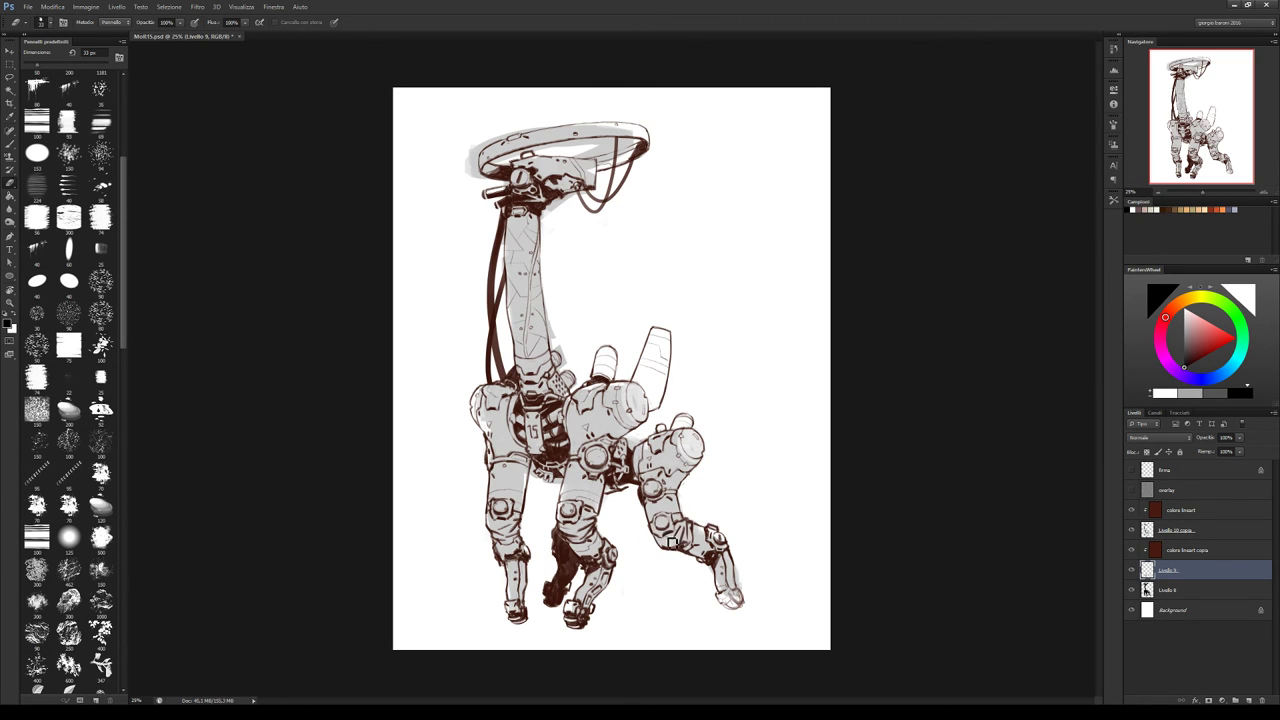
Darken the robot's knee outline with the brush on Livello 9
{"action": "left_click", "coordinate": [1161, 533]}
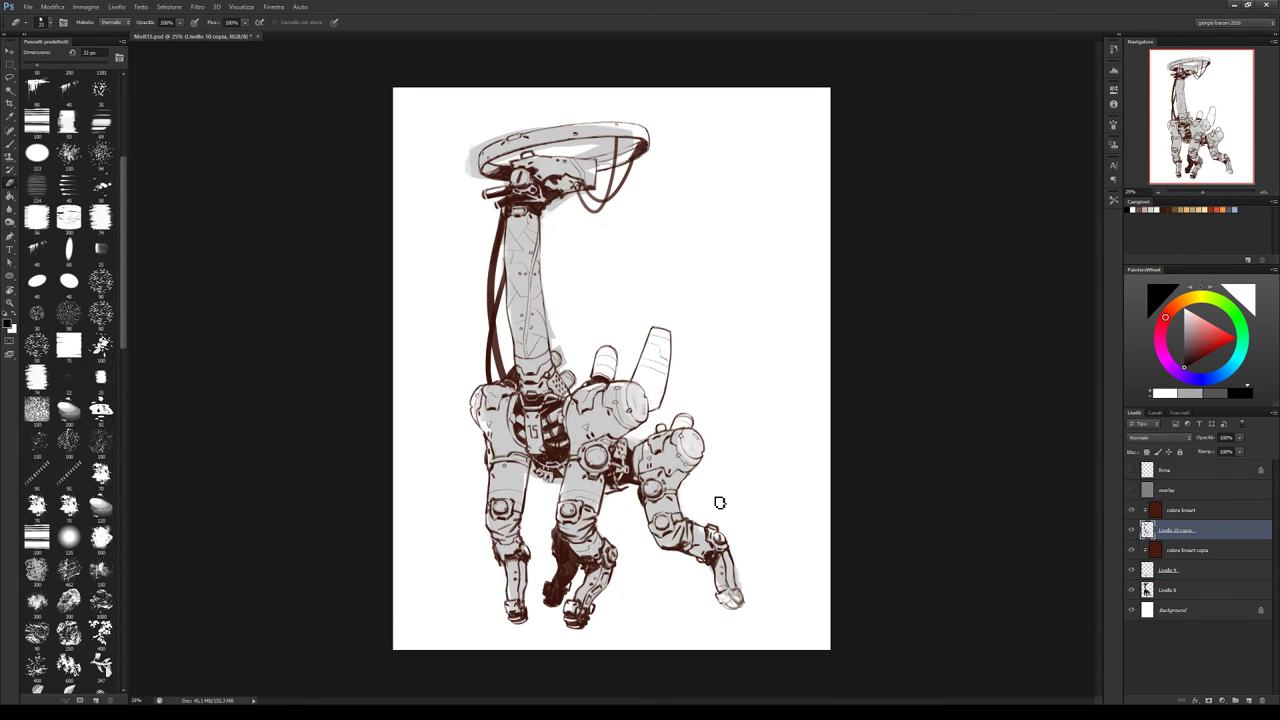
{"action": "left_click", "coordinate": [1161, 571]}
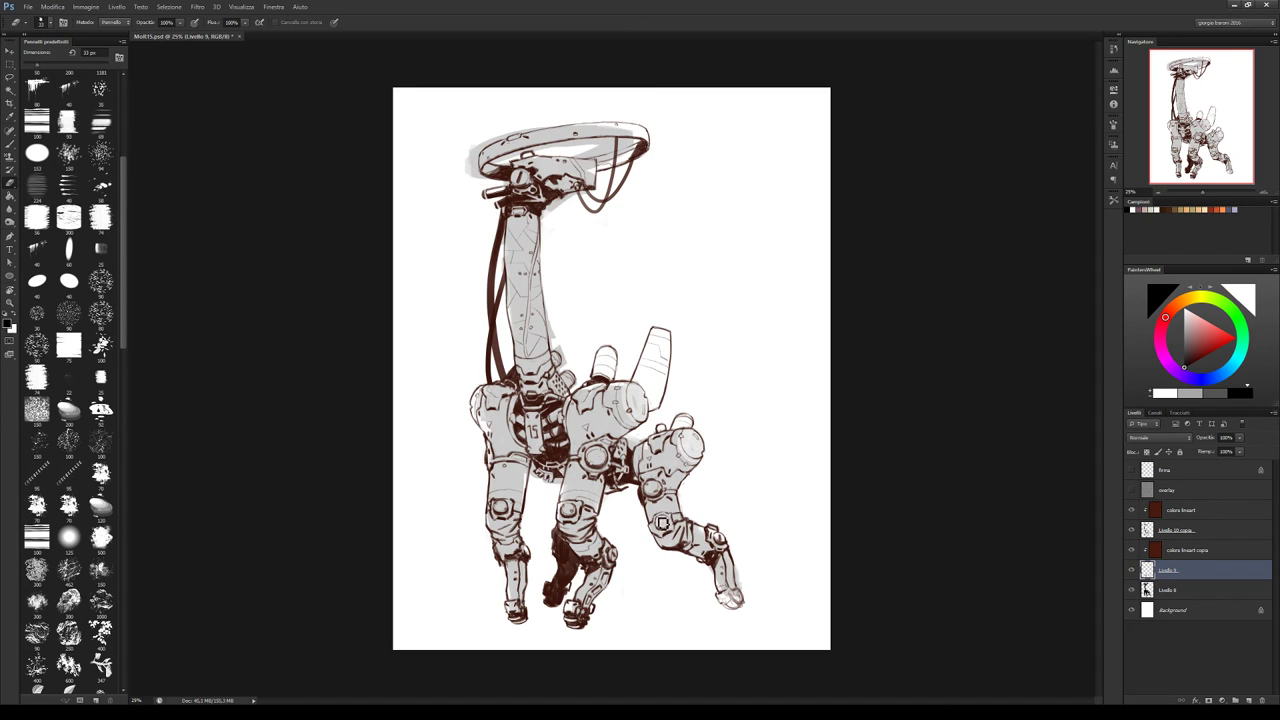
{"action": "key", "text": "b"}
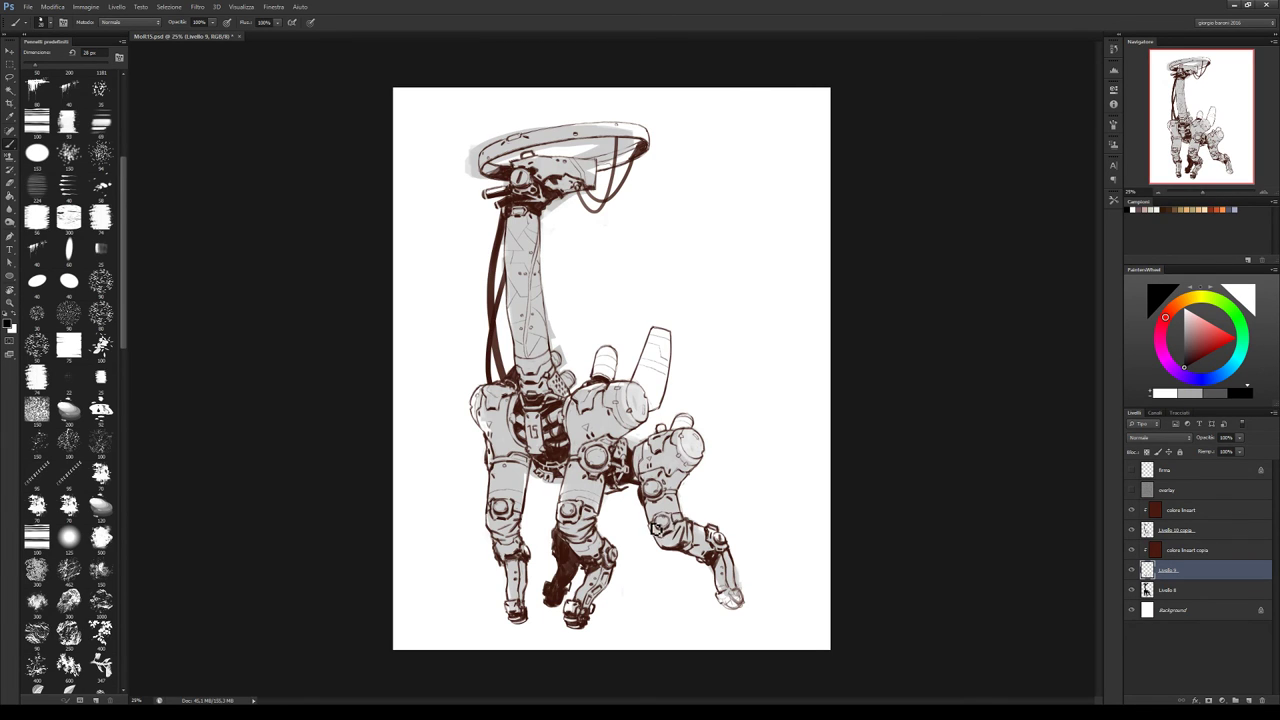
{"action": "left_click_drag", "start_coordinate": [668, 540], "coordinate": [679, 533]}
{"action": "key", "text": "e"}
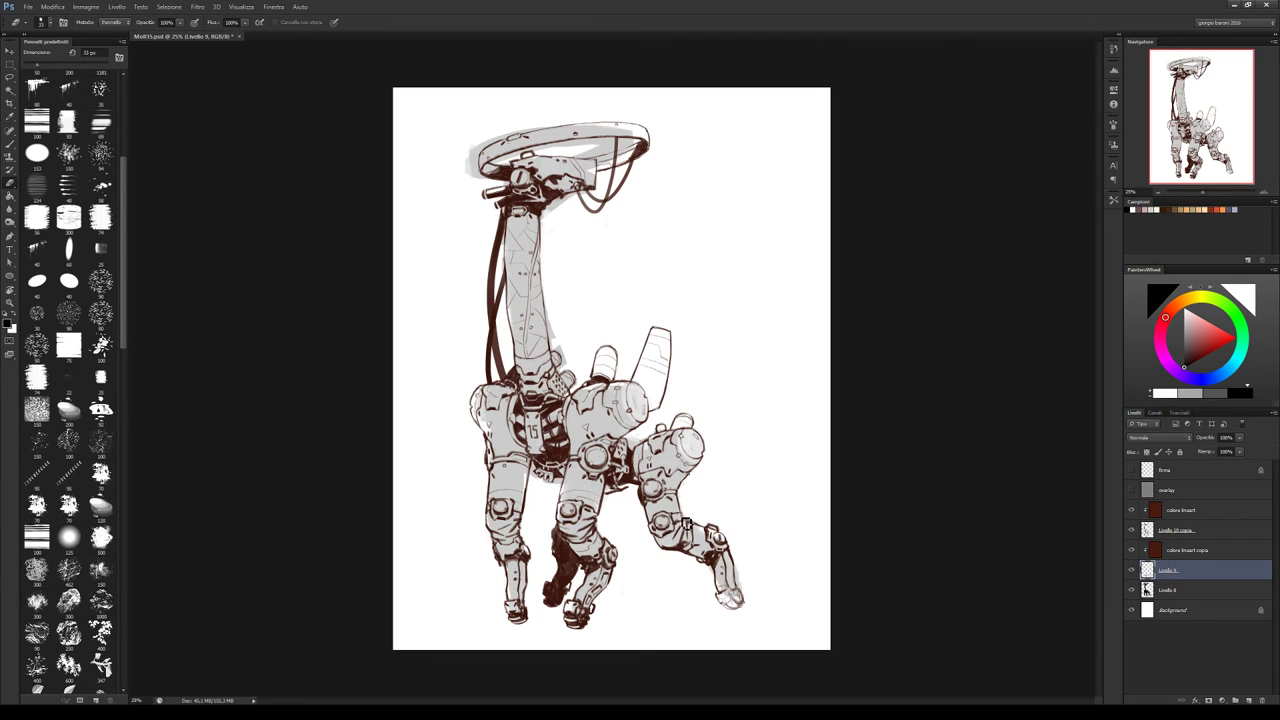
Enlarge the brush to about 55 px and darken the far rear foot outline, tidying it with the eraser
{"action": "left_click", "coordinate": [1163, 535]}
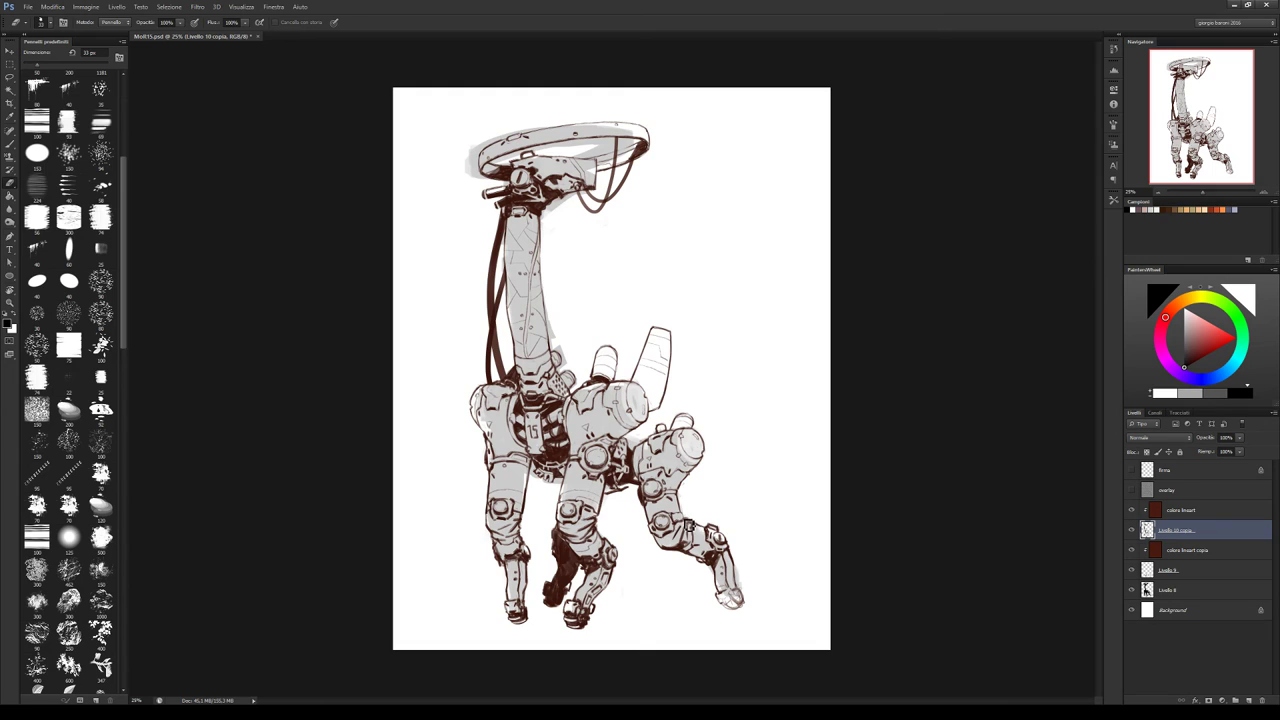
{"action": "left_click", "coordinate": [1165, 570]}
{"action": "key", "text": "b"}
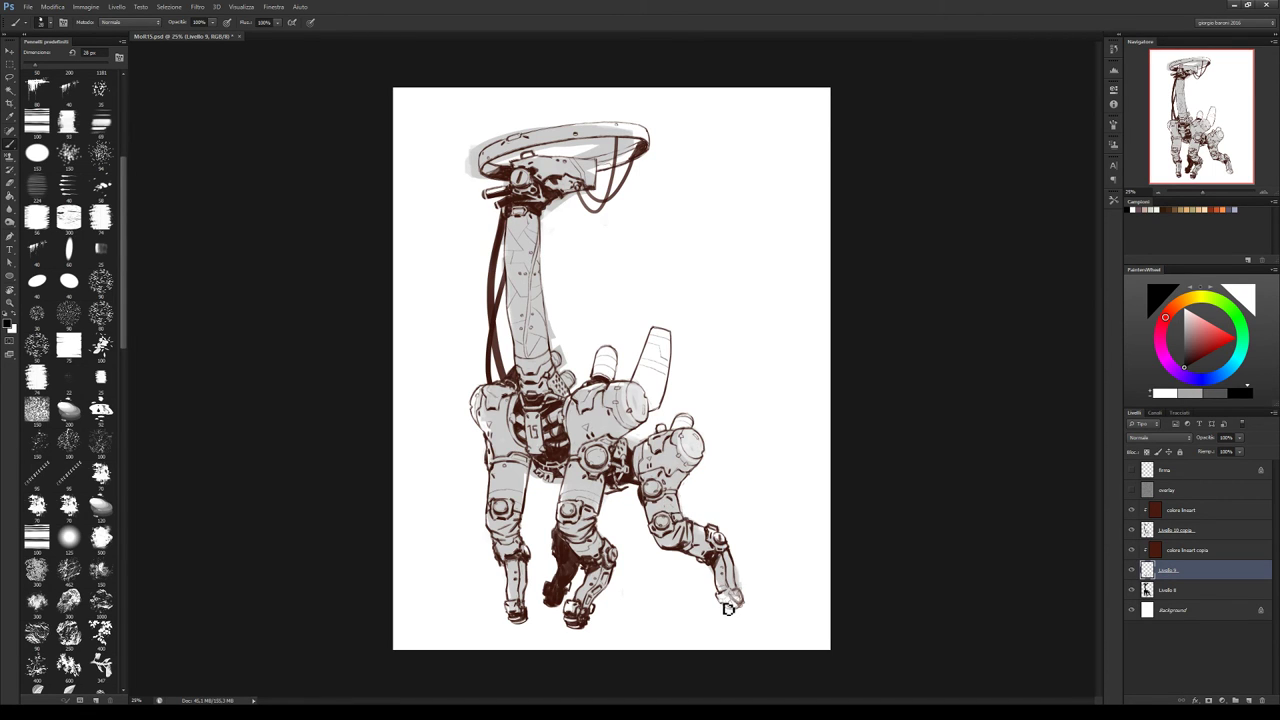
{"action": "key", "text": "bracketright"}
{"action": "key", "text": "bracketright"}
{"action": "key", "text": "bracketright"}
{"action": "mouse_move", "coordinate": [738, 601]}
{"action": "left_mouse_down"}
{"action": "mouse_move", "coordinate": [728, 585]}
{"action": "mouse_move", "coordinate": [741, 600]}
{"action": "mouse_move", "coordinate": [720, 598]}
{"action": "mouse_move", "coordinate": [744, 602]}
{"action": "left_mouse_up"}
{"action": "key", "text": "e"}
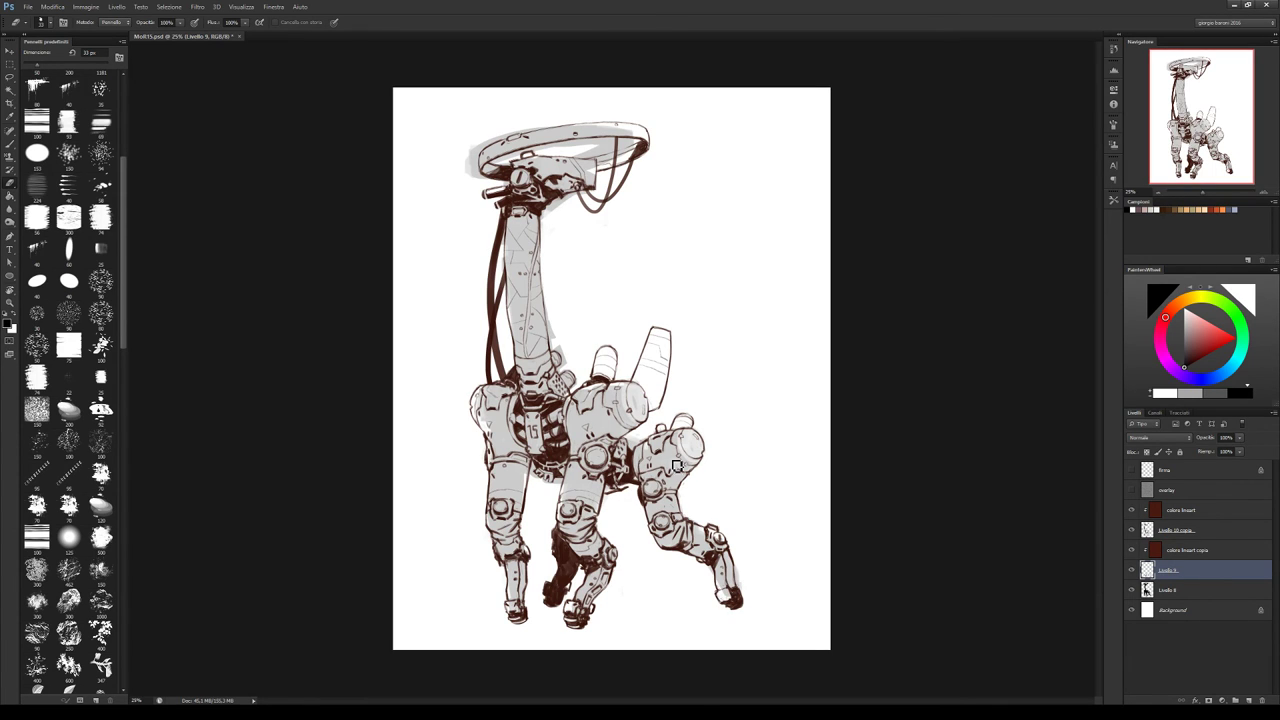
{"action": "key", "text": "b"}
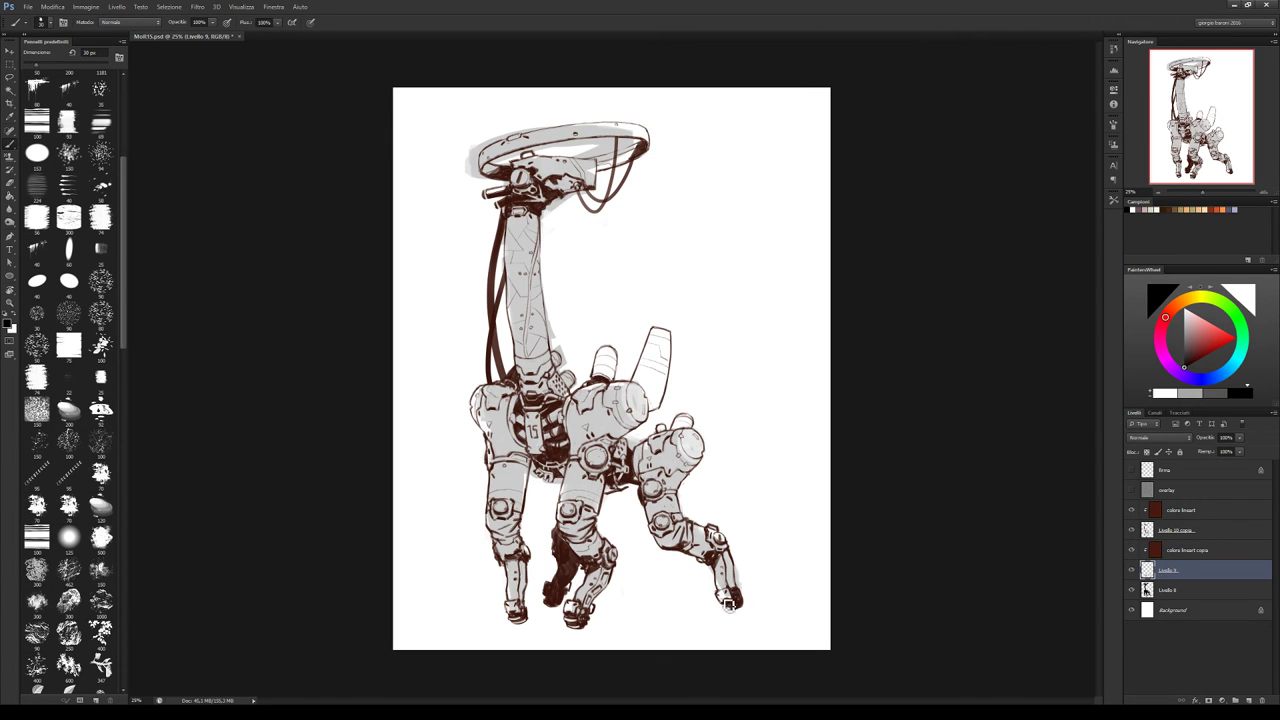
{"action": "key", "text": "e"}
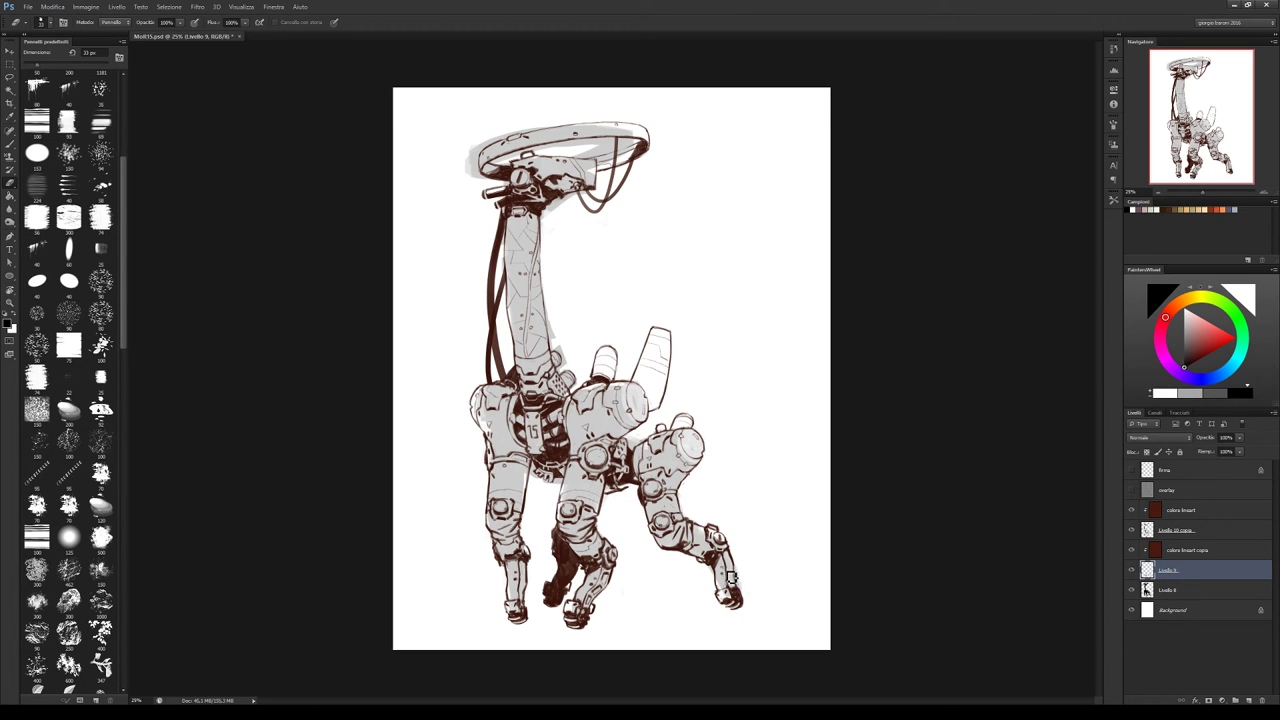
{"action": "key", "text": "b"}
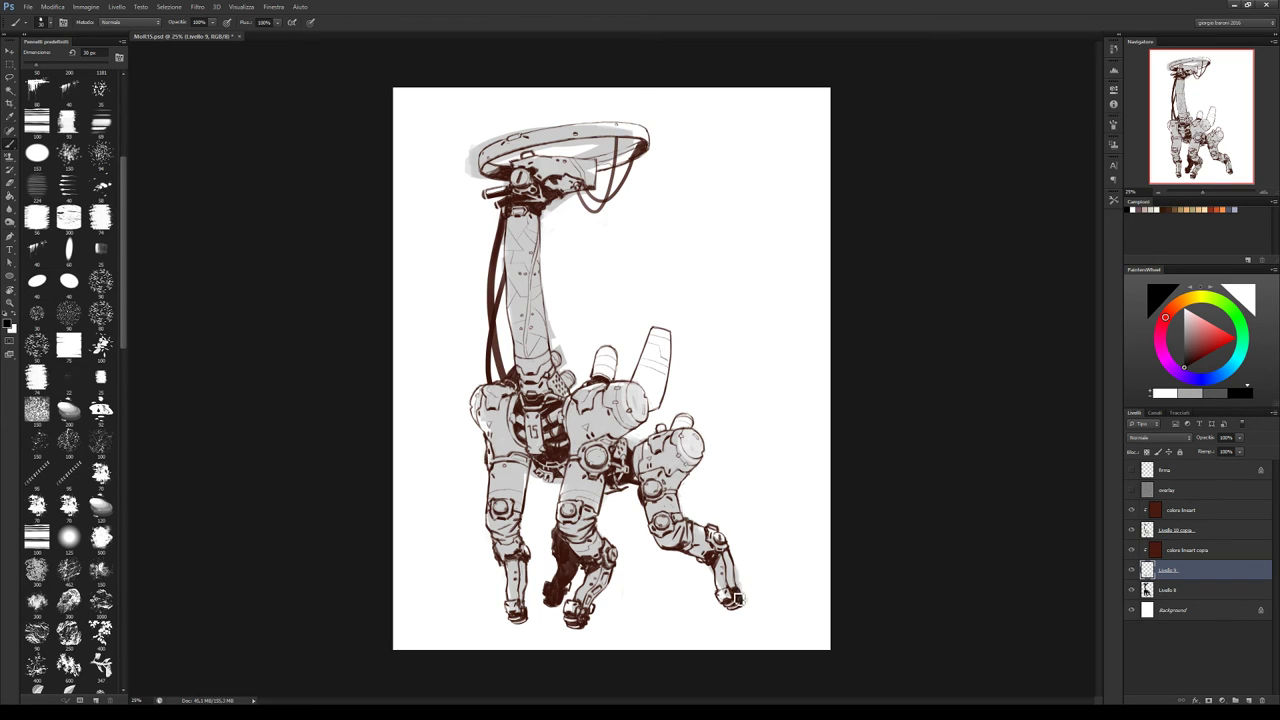
Nudge the foot lines slightly, hide the grey Livello 8 fills and flip the canvas horizontally
{"action": "key", "text": "e"}
{"action": "key", "text": "v"}
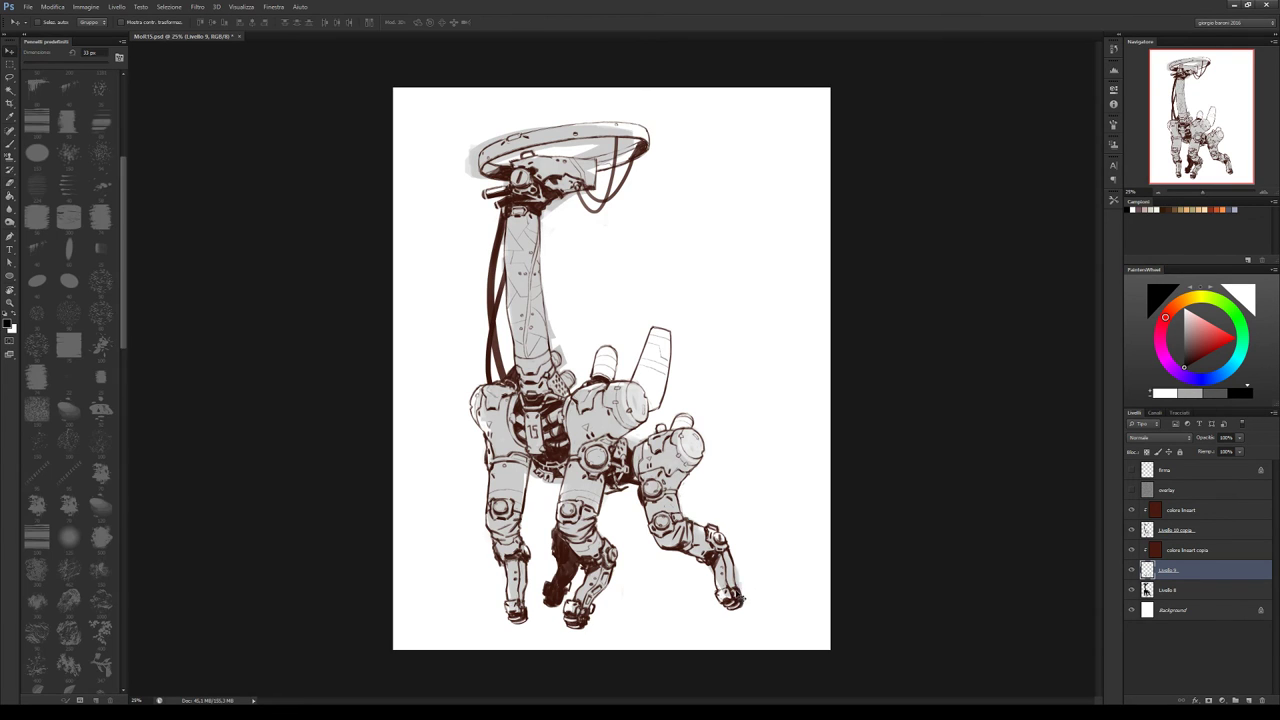
{"action": "left_click_drag", "start_coordinate": [745, 572], "coordinate": [738, 570]}
{"action": "key", "text": "b"}
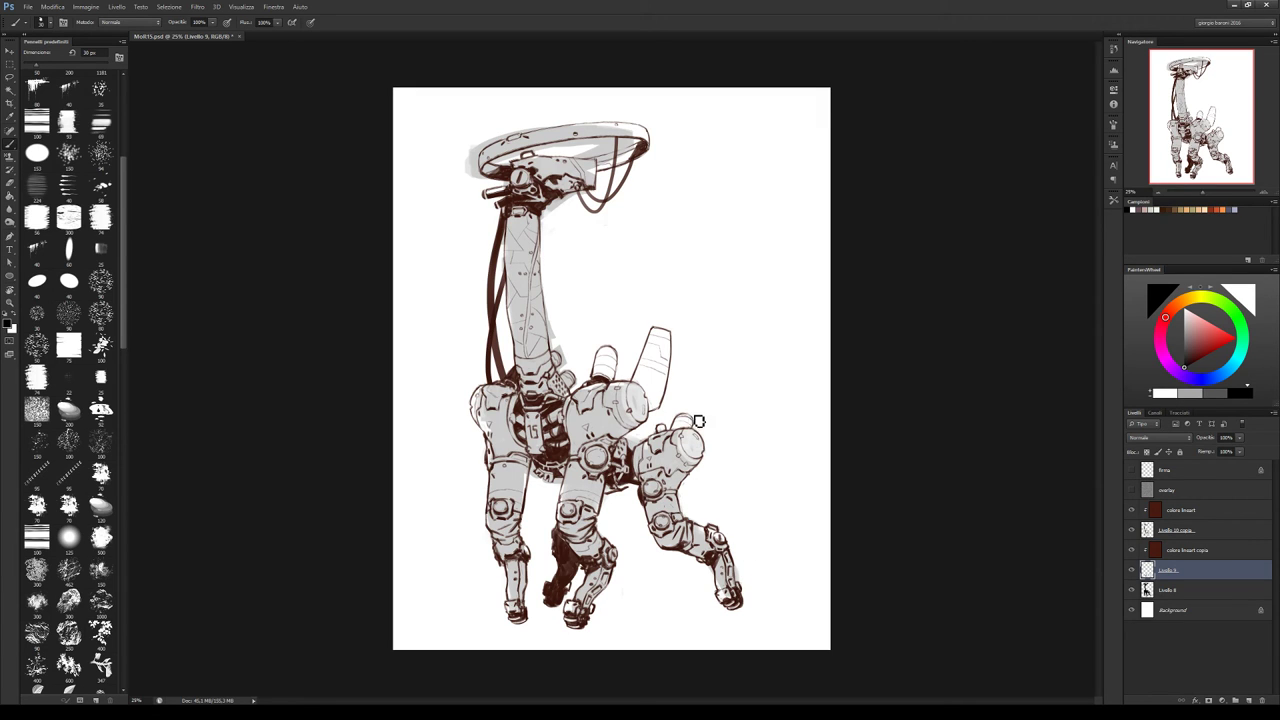
{"action": "left_click", "coordinate": [1132, 591]}
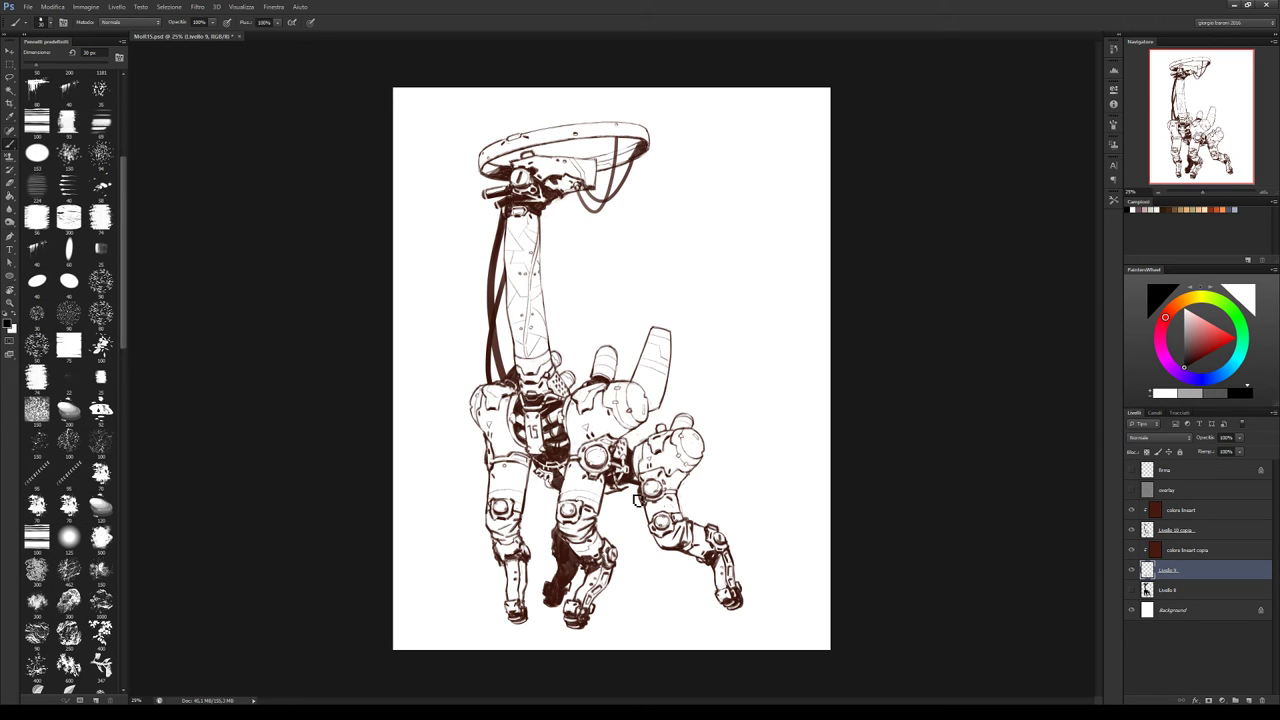
{"action": "key", "text": "h"}
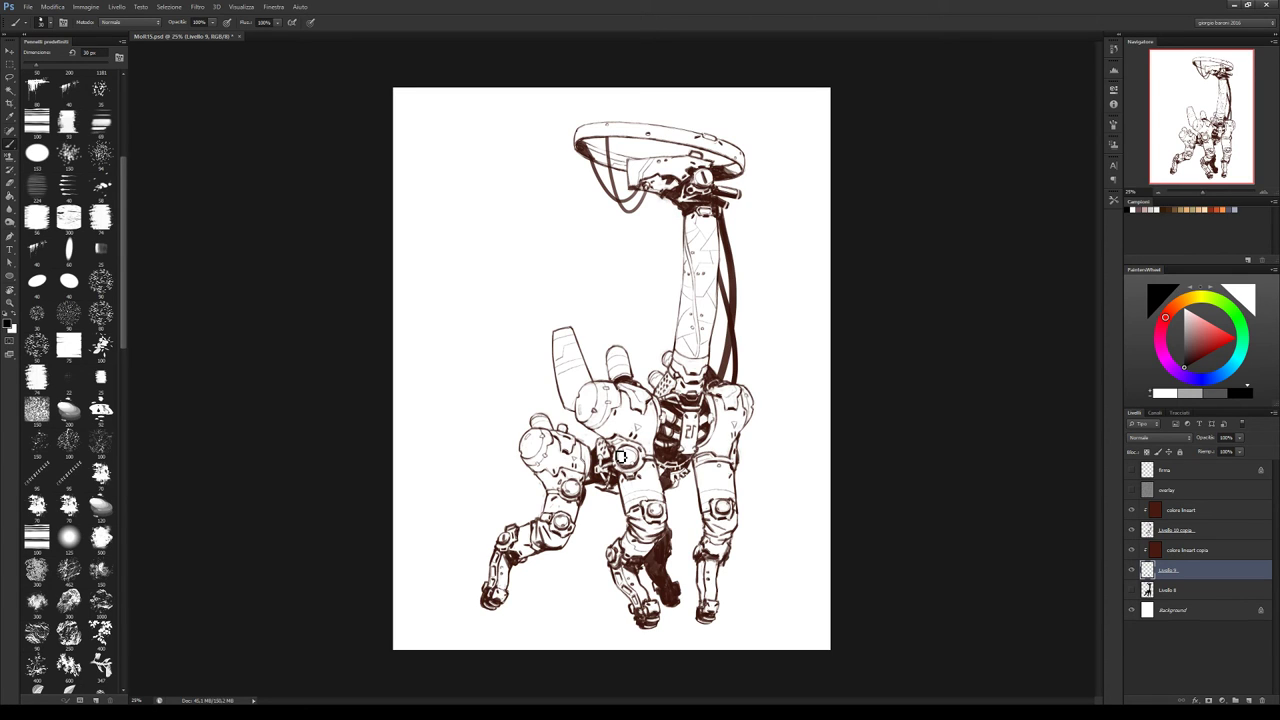
Merge Livello 9 into Livello 10 copia, clip colora lineart to keep lines brown, and save
{"action": "left_click", "coordinate": [1184, 552]}
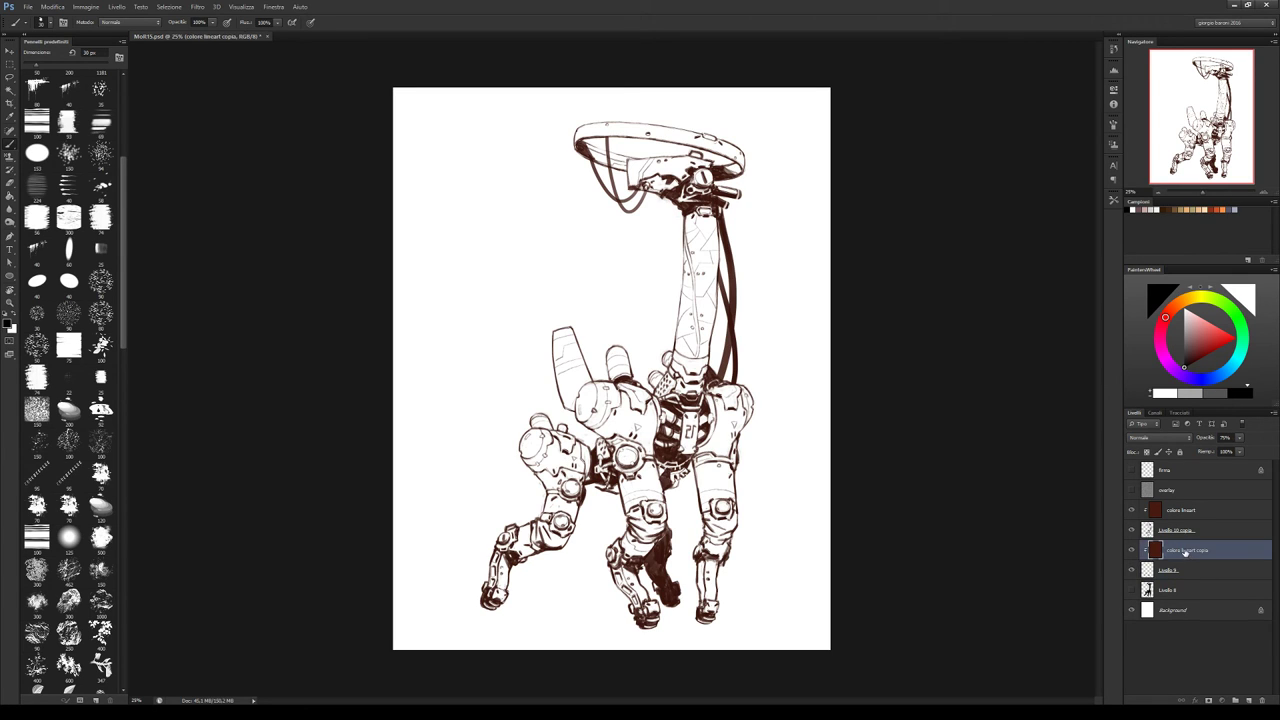
{"action": "left_click", "coordinate": [1133, 510]}
{"action": "left_click", "coordinate": [1185, 510]}
{"action": "left_click", "coordinate": [1195, 530]}
{"action": "left_click", "coordinate": [1199, 549], "text": "shift"}
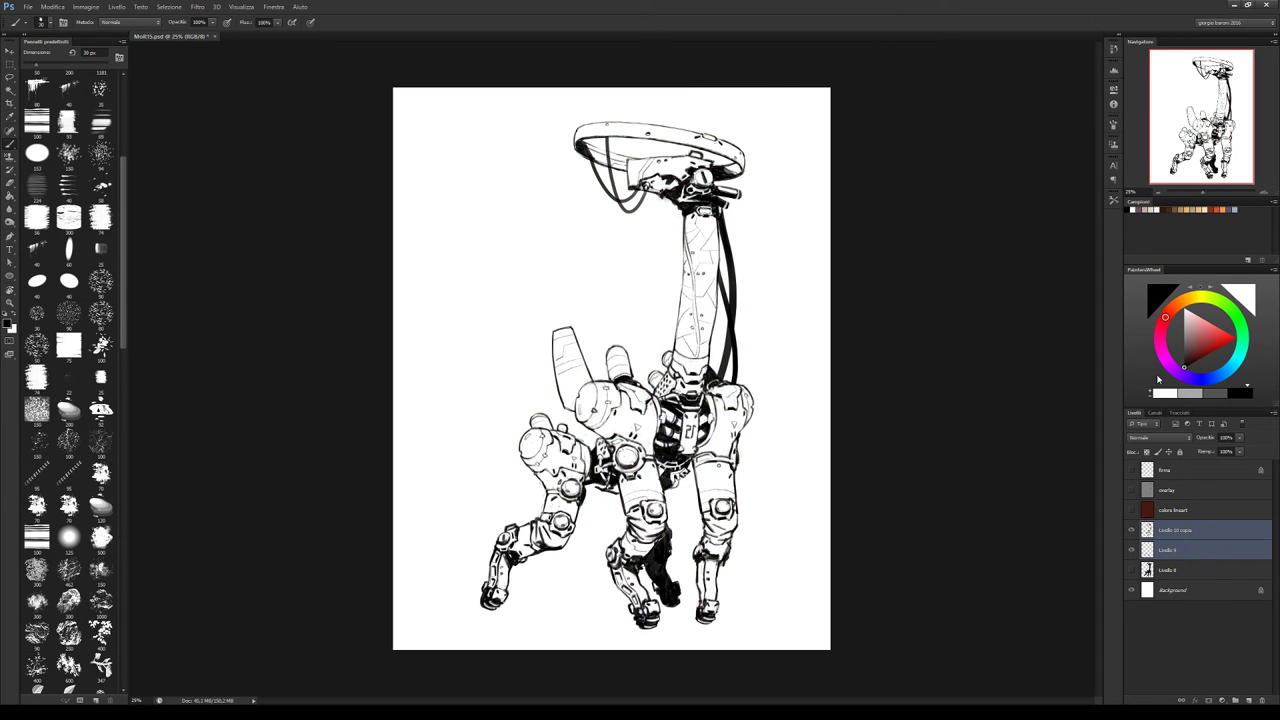
{"action": "key", "text": "ctrl+e"}
{"action": "left_click", "coordinate": [1176, 519], "text": "alt"}
{"action": "left_click", "coordinate": [1132, 510]}
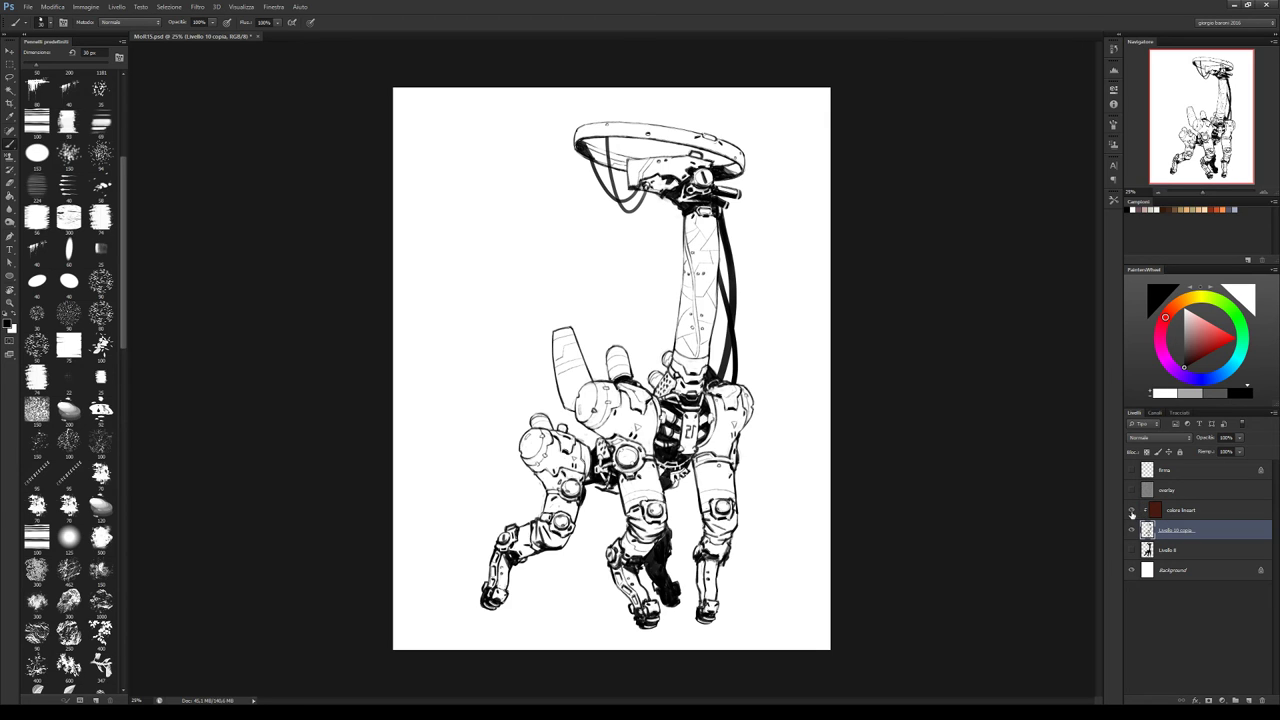
{"action": "key", "text": "ctrl+s"}
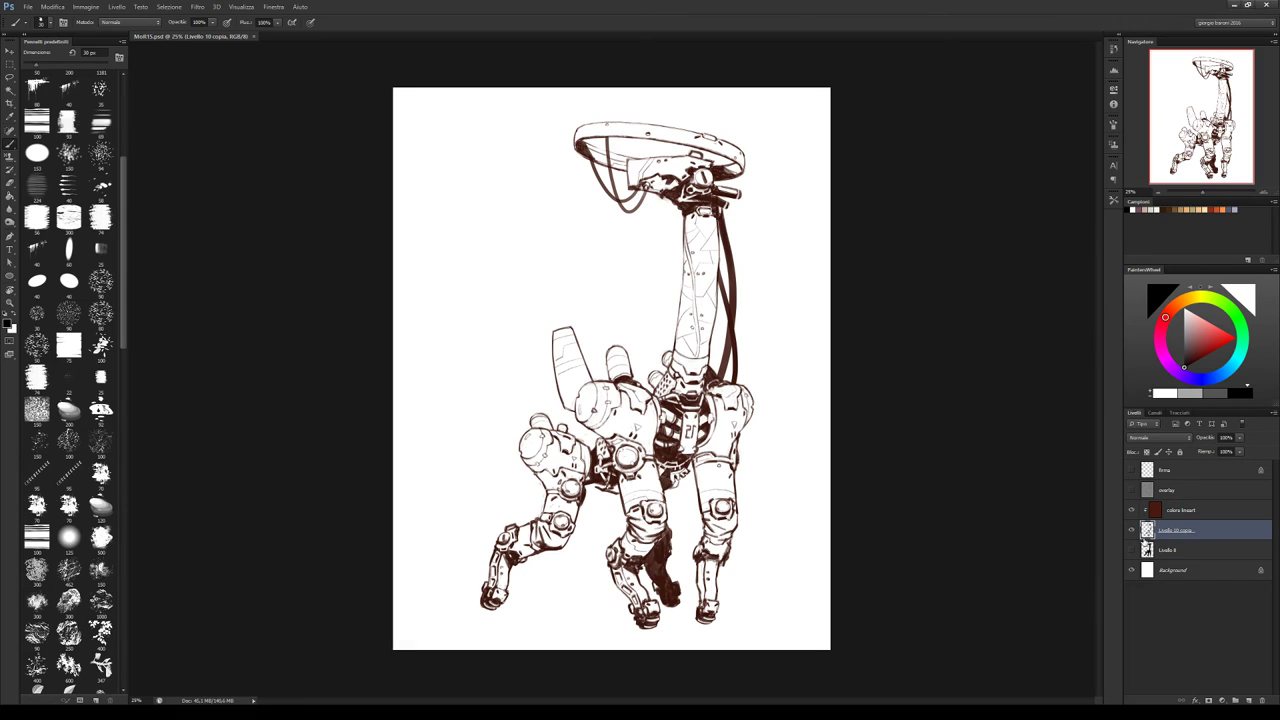
Erase the stray mark beside the robot's neck
{"action": "key", "text": "e"}
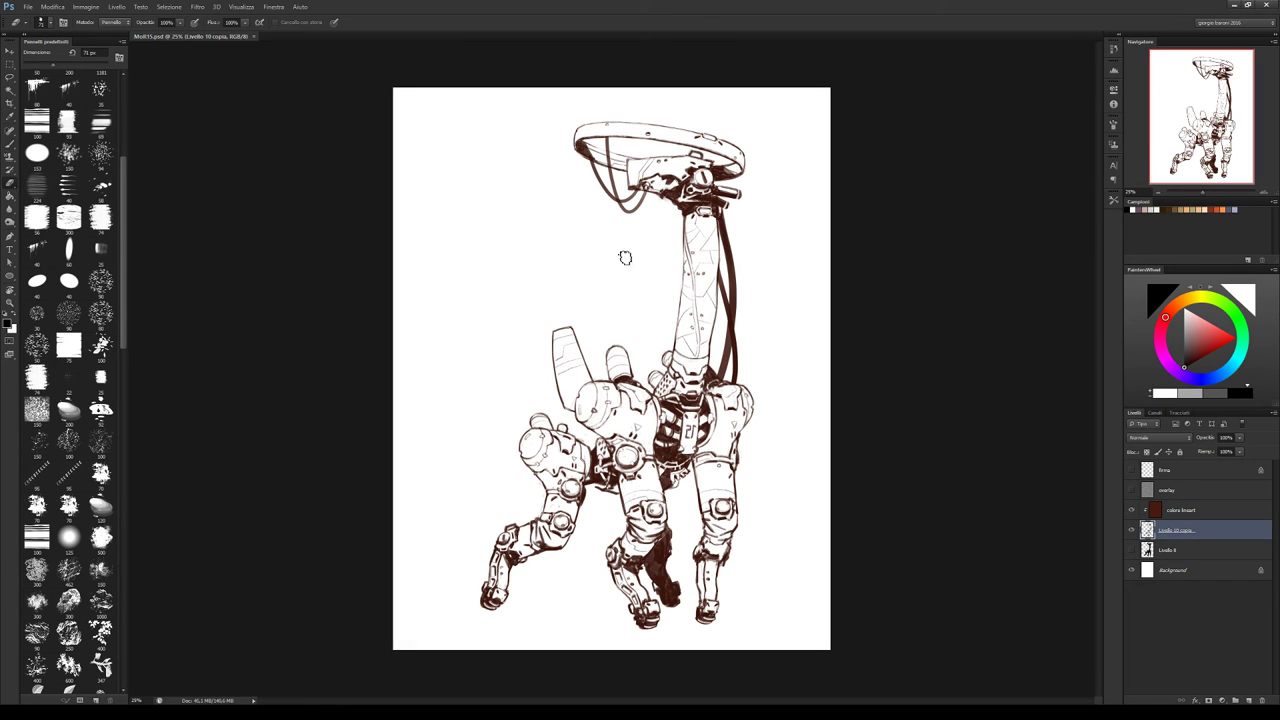
{"action": "left_click", "coordinate": [591, 329]}
{"action": "key", "text": "b"}
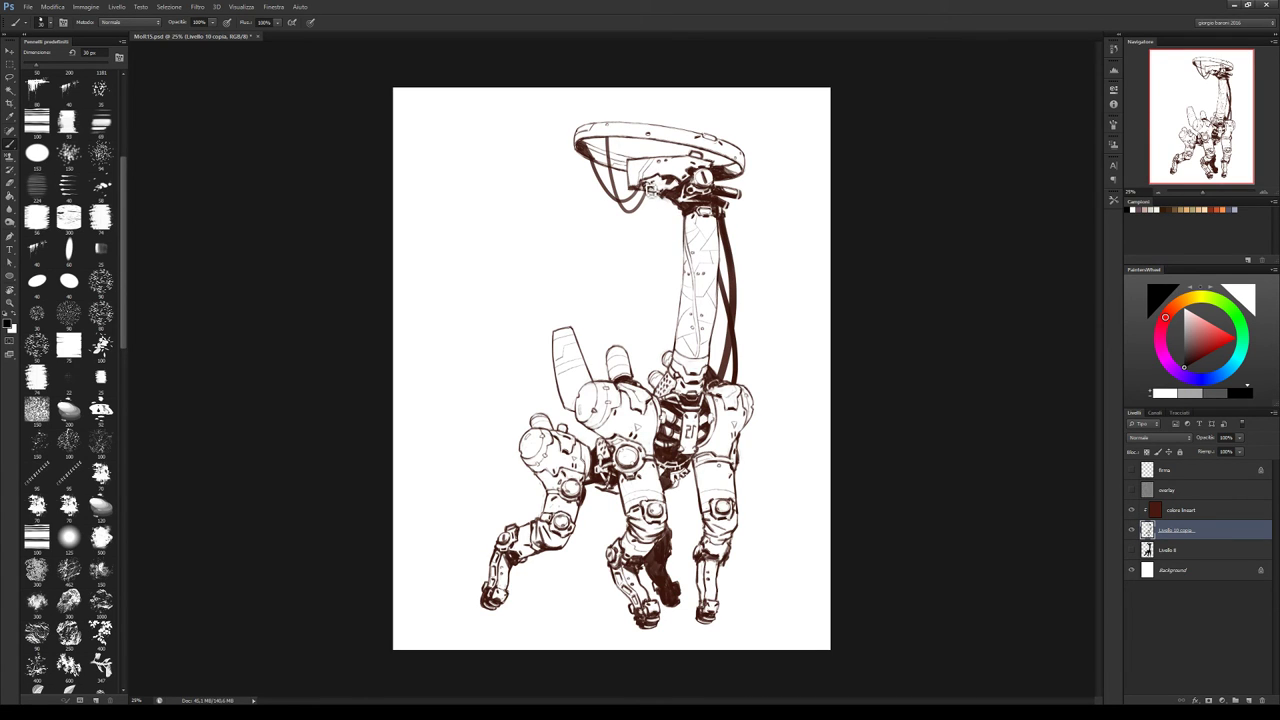
Swap to the Eraser and back to the 30 px Brush to touch up the right-hand cable
{"action": "key", "text": "e"}
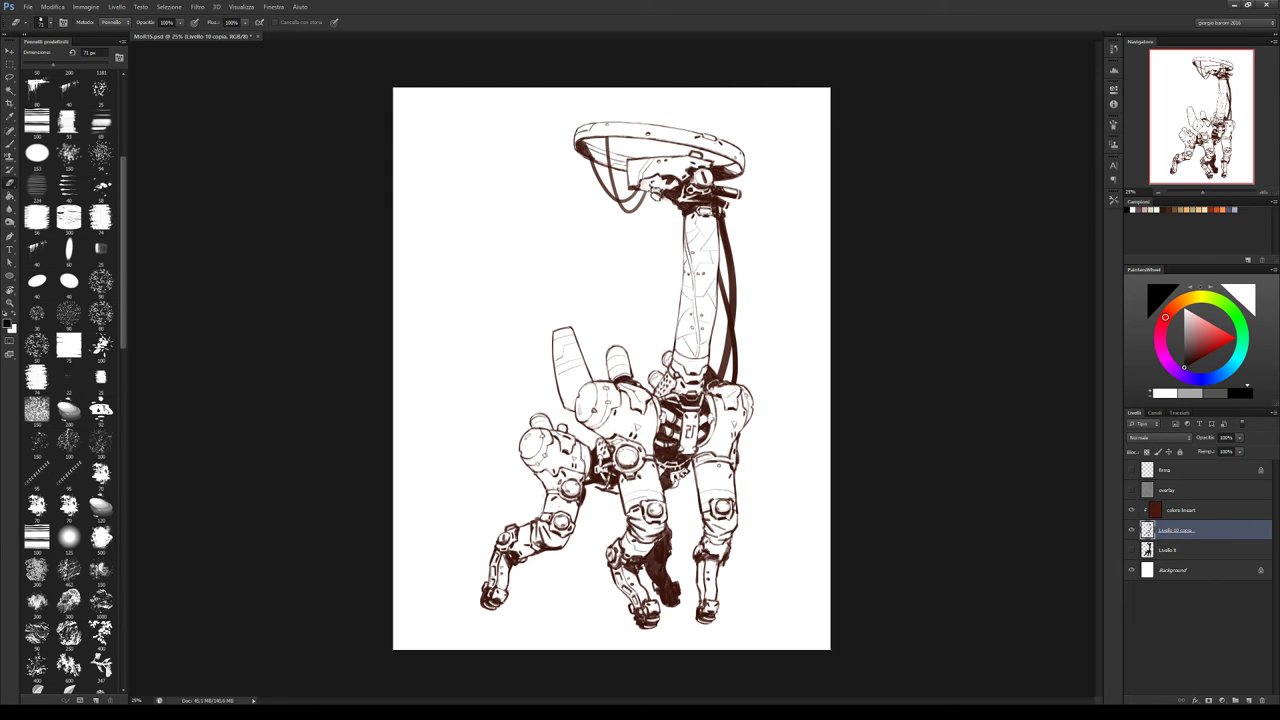
{"action": "key", "text": "b"}
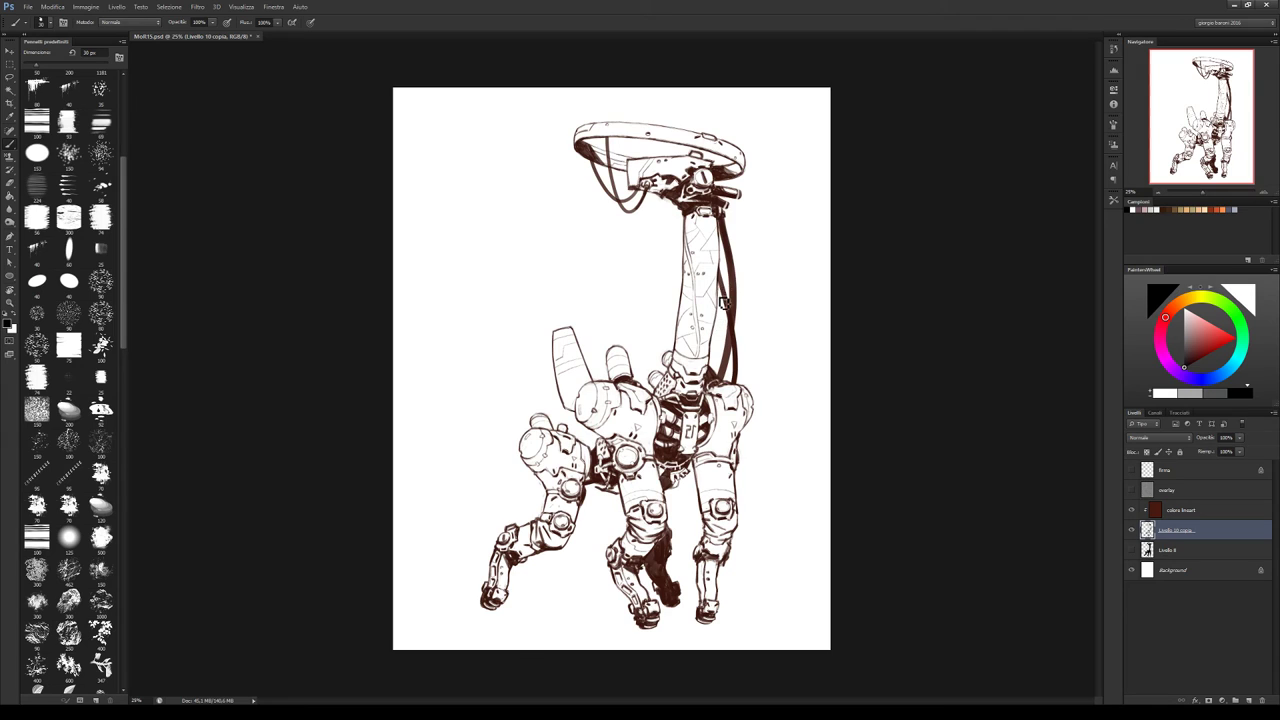
Ink a short stroke along the right-hand cable, then flip the canvas horizontally
{"action": "mouse_move", "coordinate": [724, 288]}
{"action": "left_mouse_down"}
{"action": "mouse_move", "coordinate": [717, 344]}
{"action": "mouse_move", "coordinate": [725, 238]}
{"action": "mouse_move", "coordinate": [720, 294]}
{"action": "left_mouse_up"}
{"action": "key", "text": "e"}
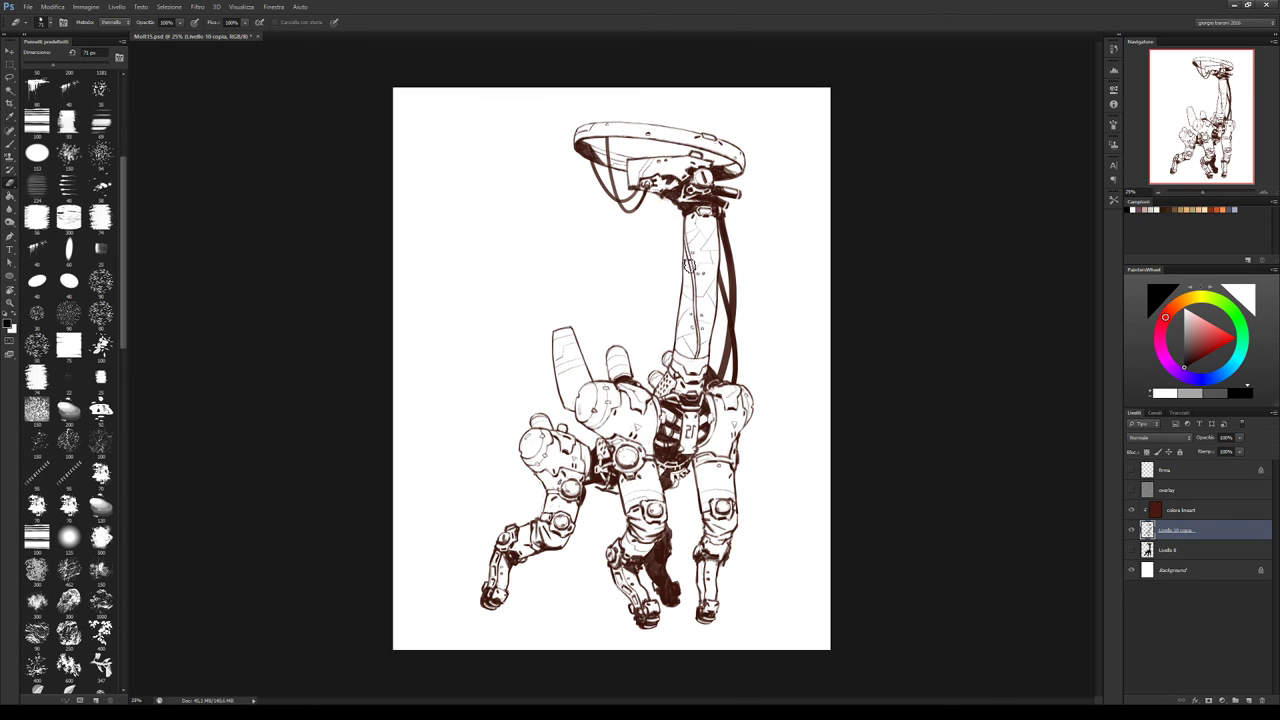
{"action": "key", "text": "b"}
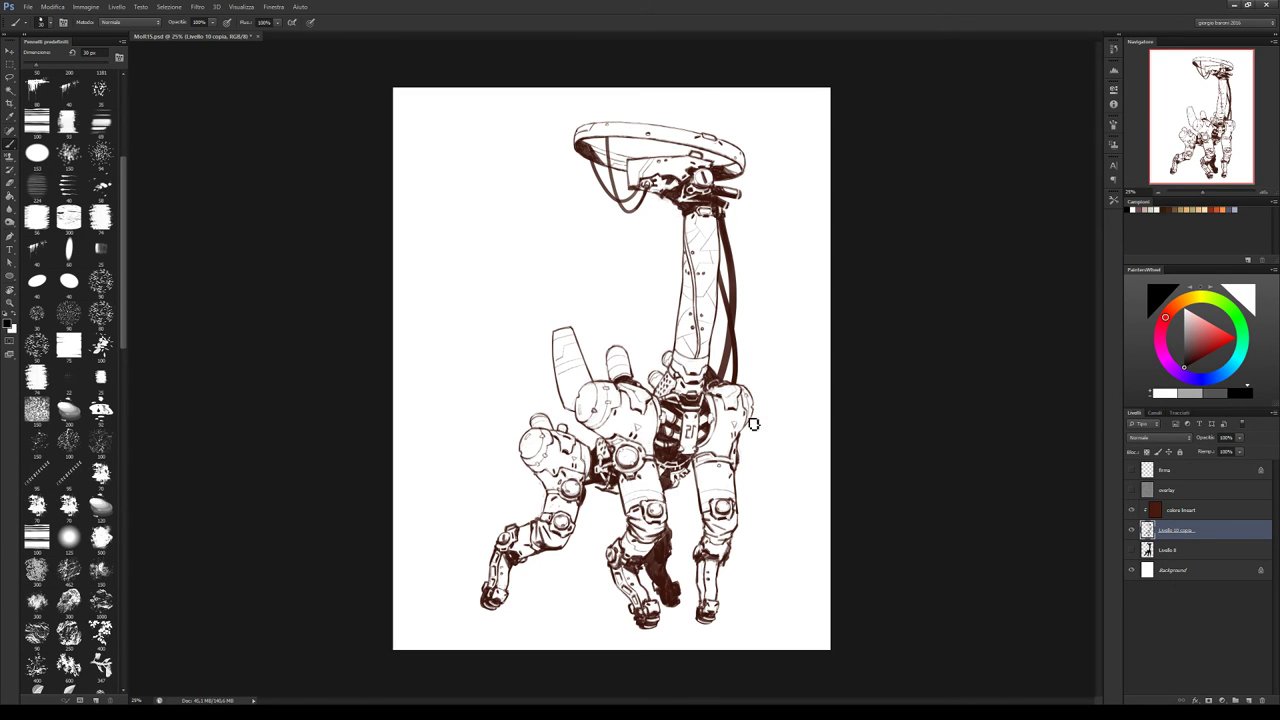
{"action": "key", "text": "ctrl+shift+h"}
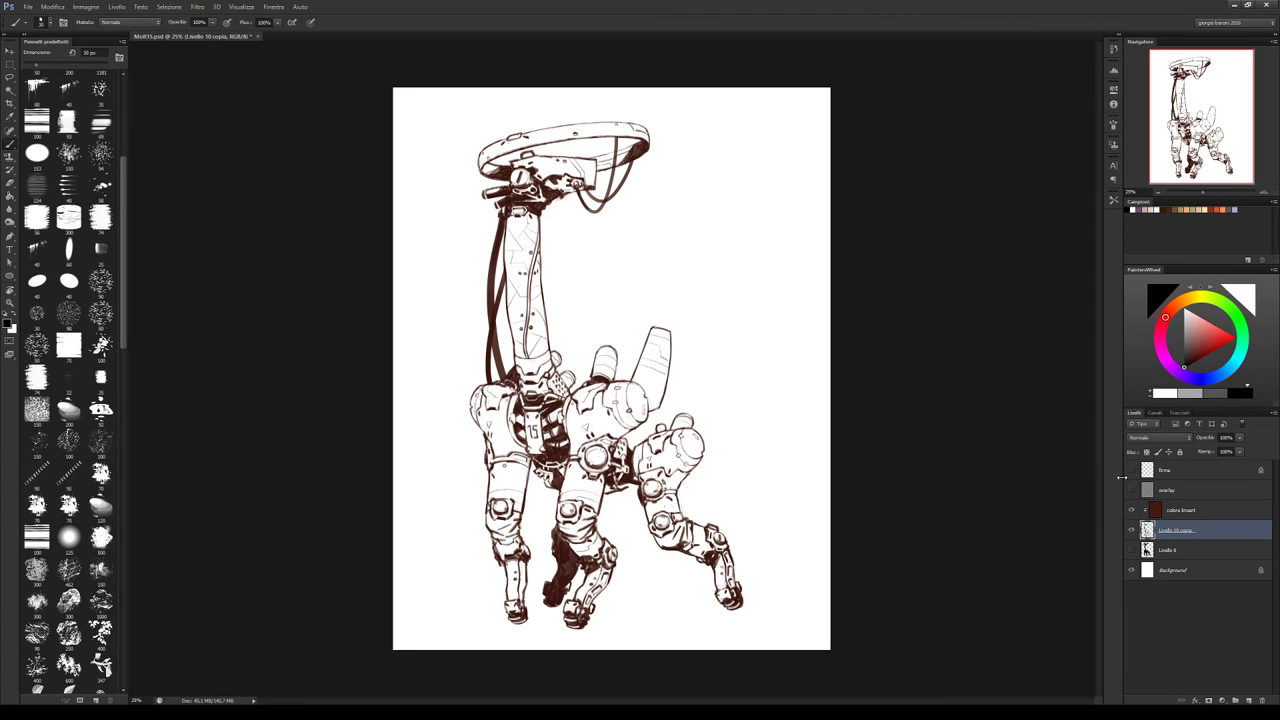
Save the document, then add an empty layer Livello 9 directly above Livello 8
{"action": "key", "text": "ctrl+s"}
{"action": "left_click", "coordinate": [1190, 551]}
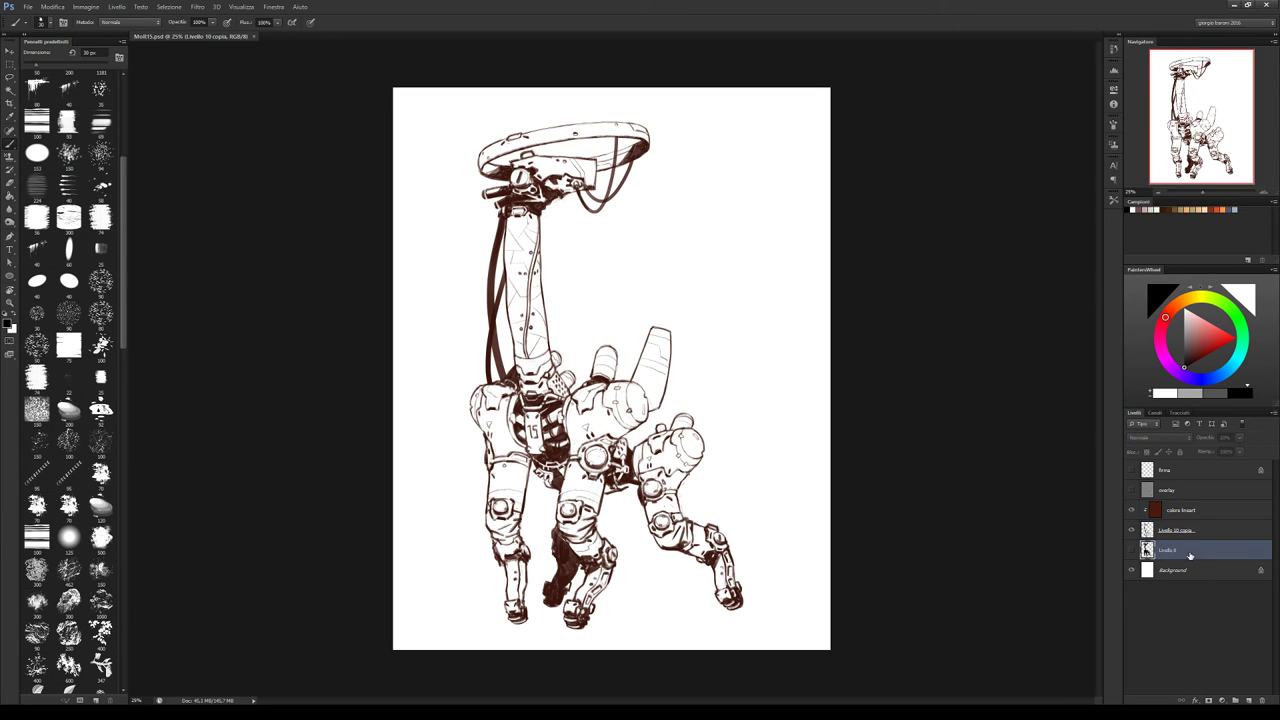
{"action": "left_click", "coordinate": [1250, 700]}
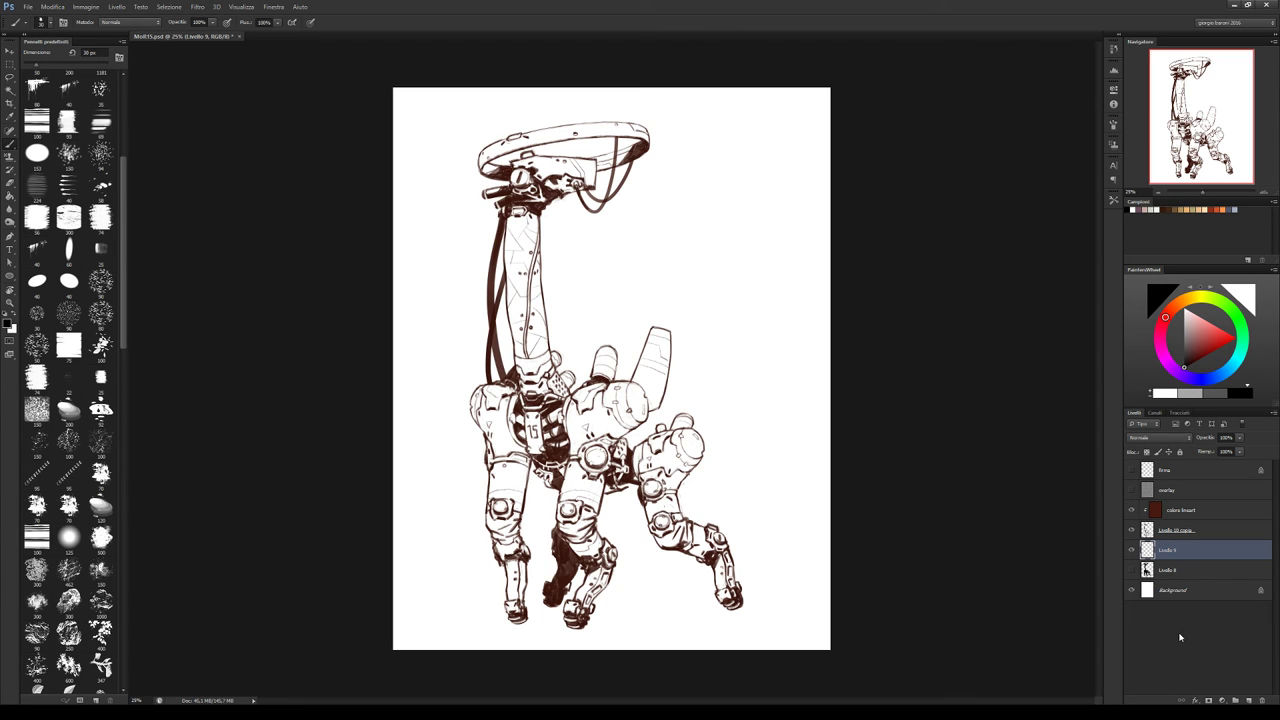
Magic-wand the white background on Livello 10 copia, invert on Livello 9, and bucket-fill pinkish beige
{"action": "key", "text": "w"}
{"action": "left_click", "coordinate": [1180, 532]}
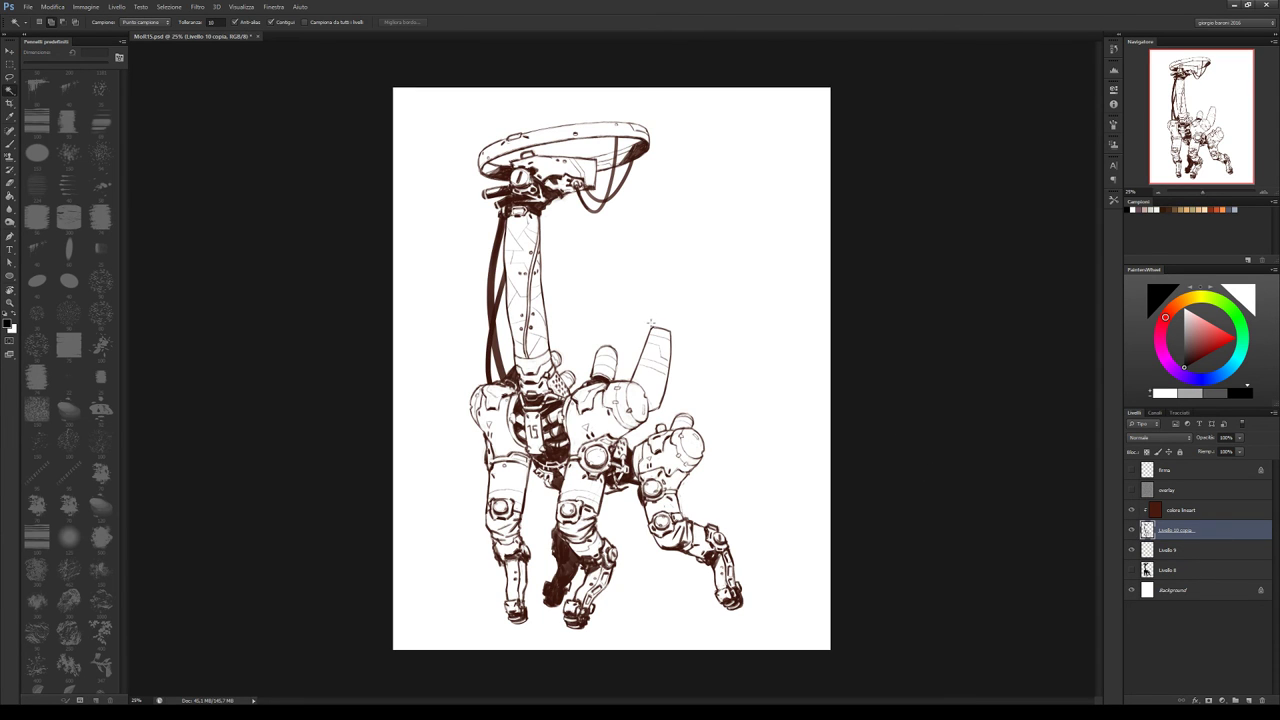
{"action": "left_click", "coordinate": [651, 316]}
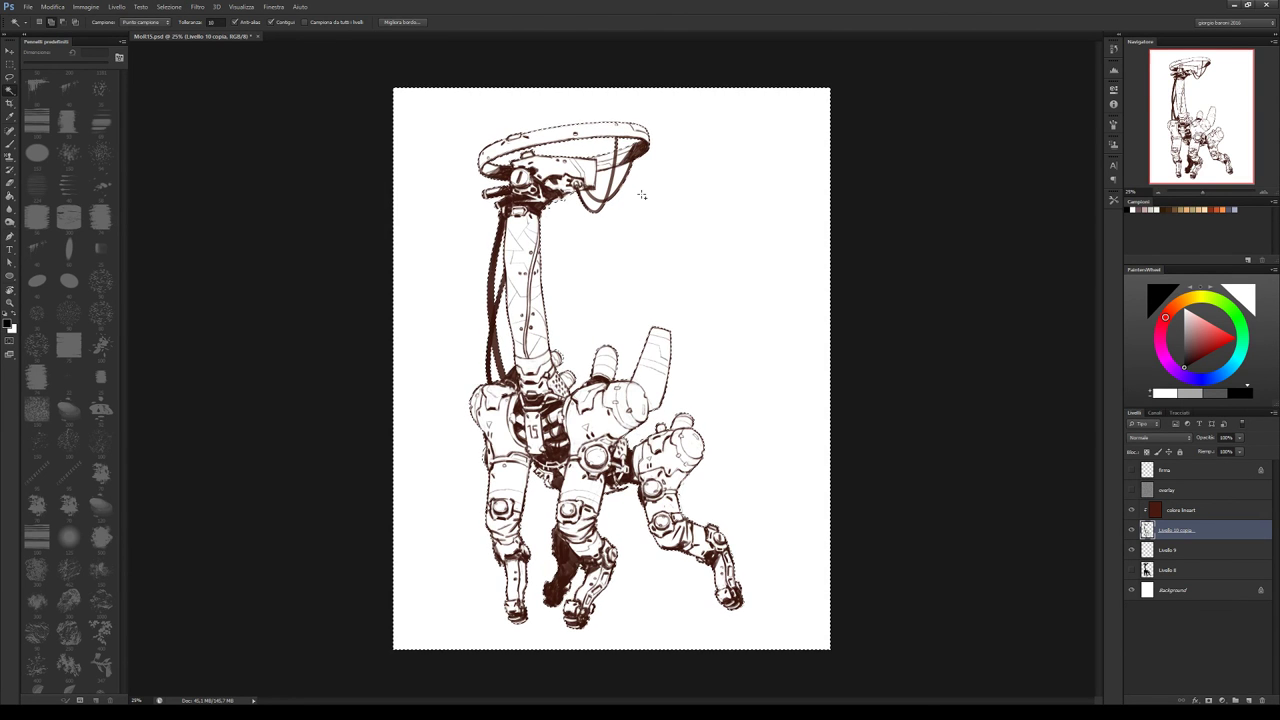
{"action": "key", "text": "alt+bracketleft"}
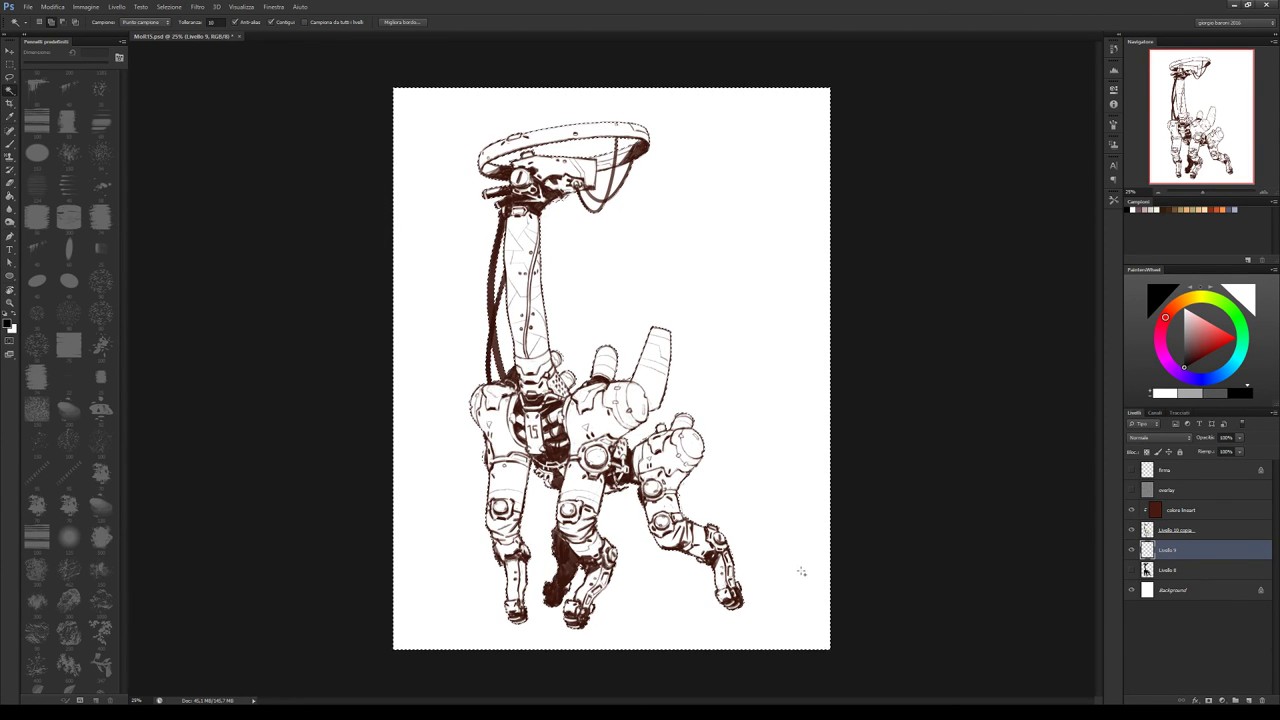
{"action": "key", "text": "ctrl+shift+i"}
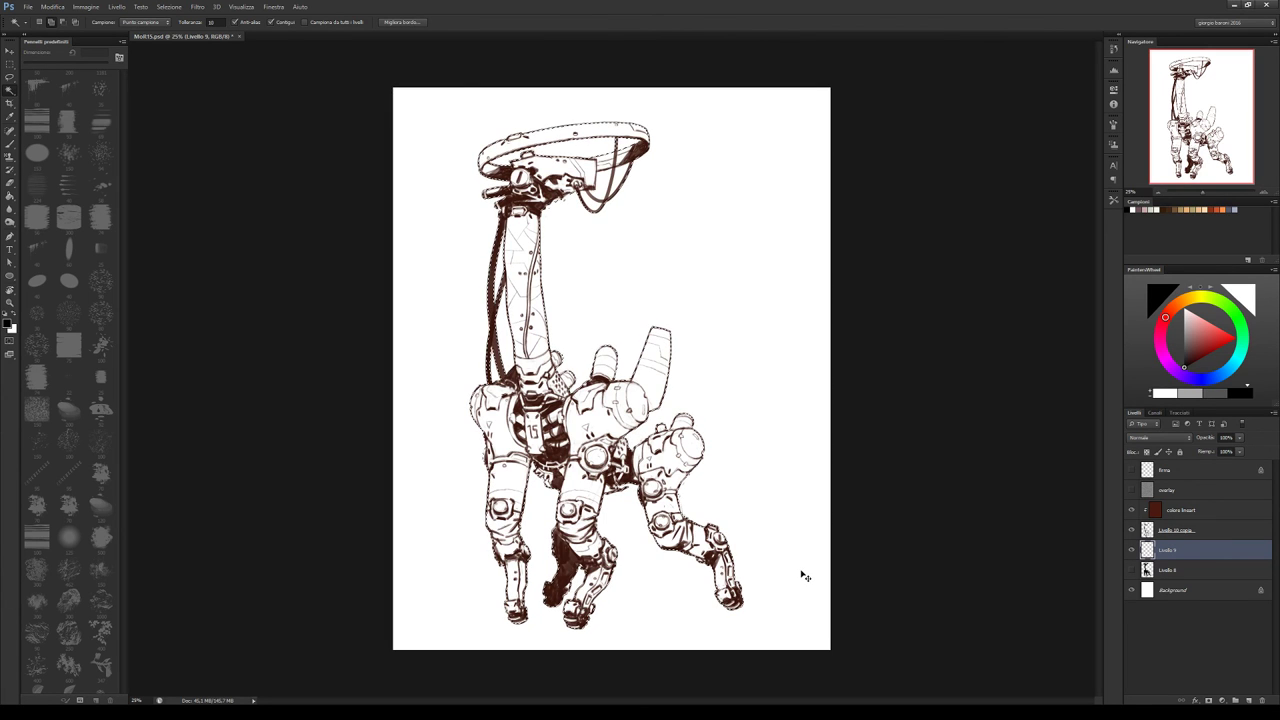
{"action": "key", "text": "g"}
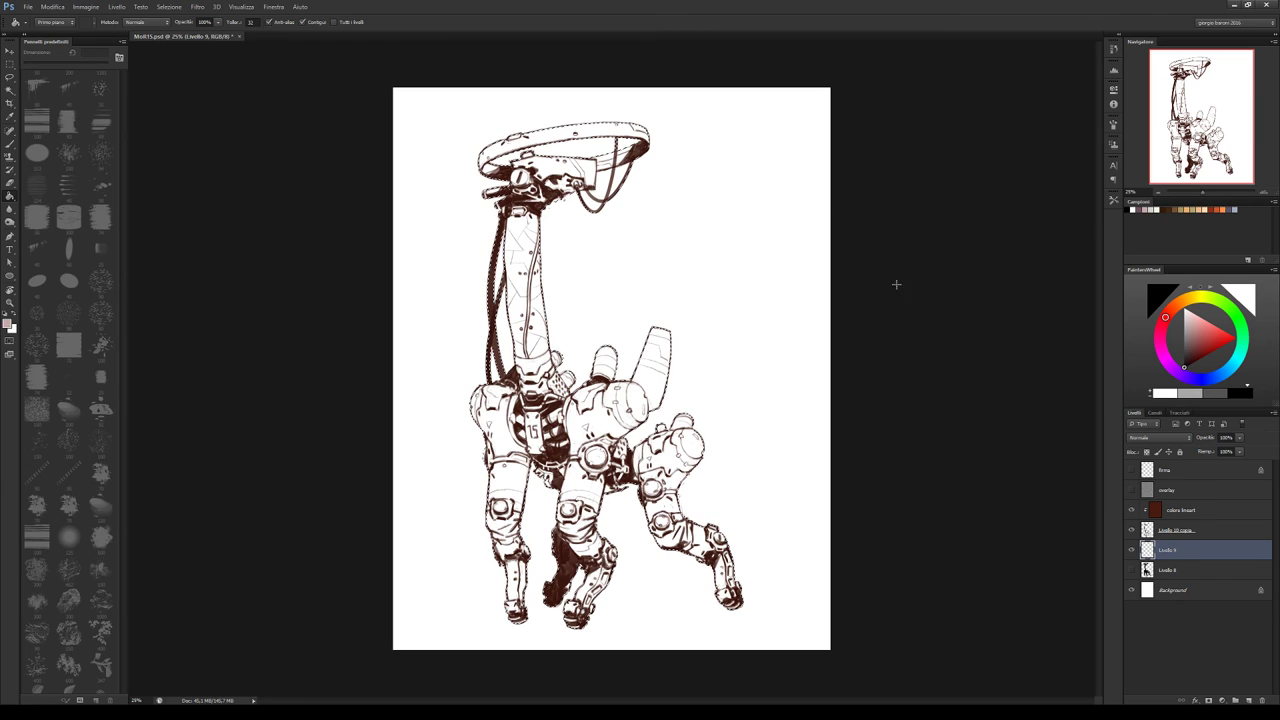
{"action": "left_click", "coordinate": [540, 322]}
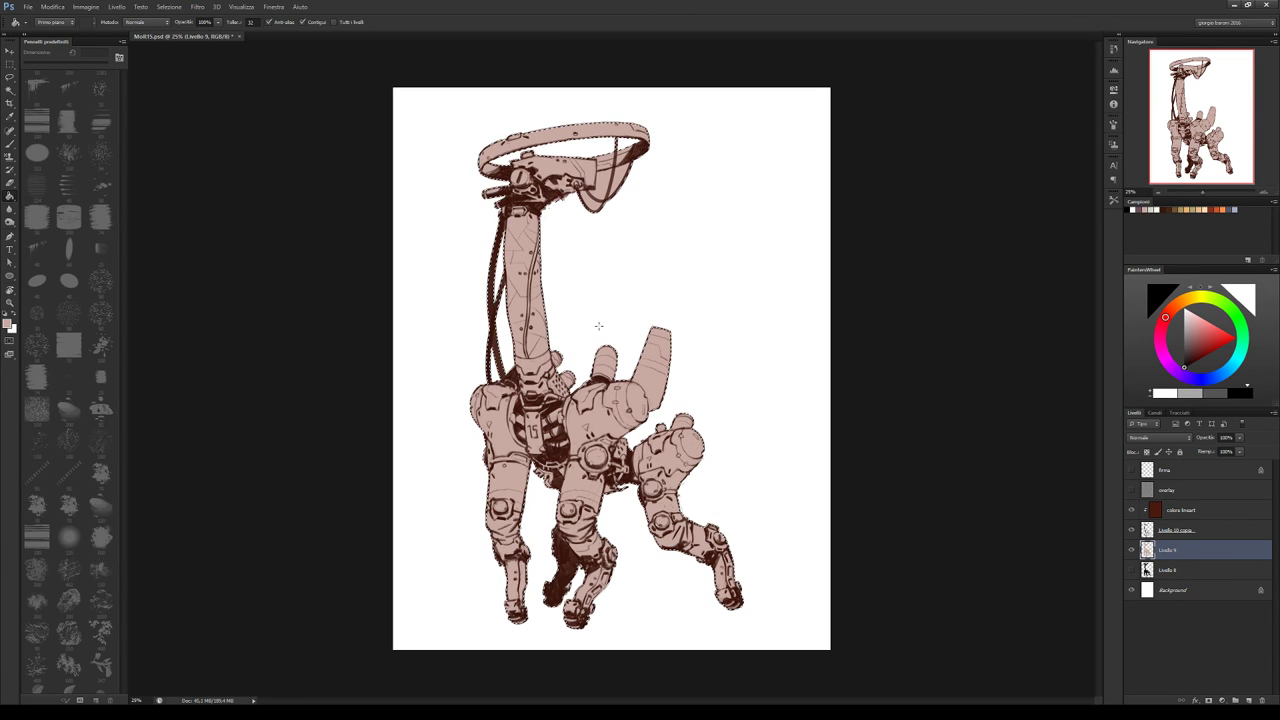
{"action": "key", "text": "ctrl+d"}
Load the 120 px brush preset, shrink it to 64 px, then reselect the 120 px square brush
{"action": "key", "text": "b"}
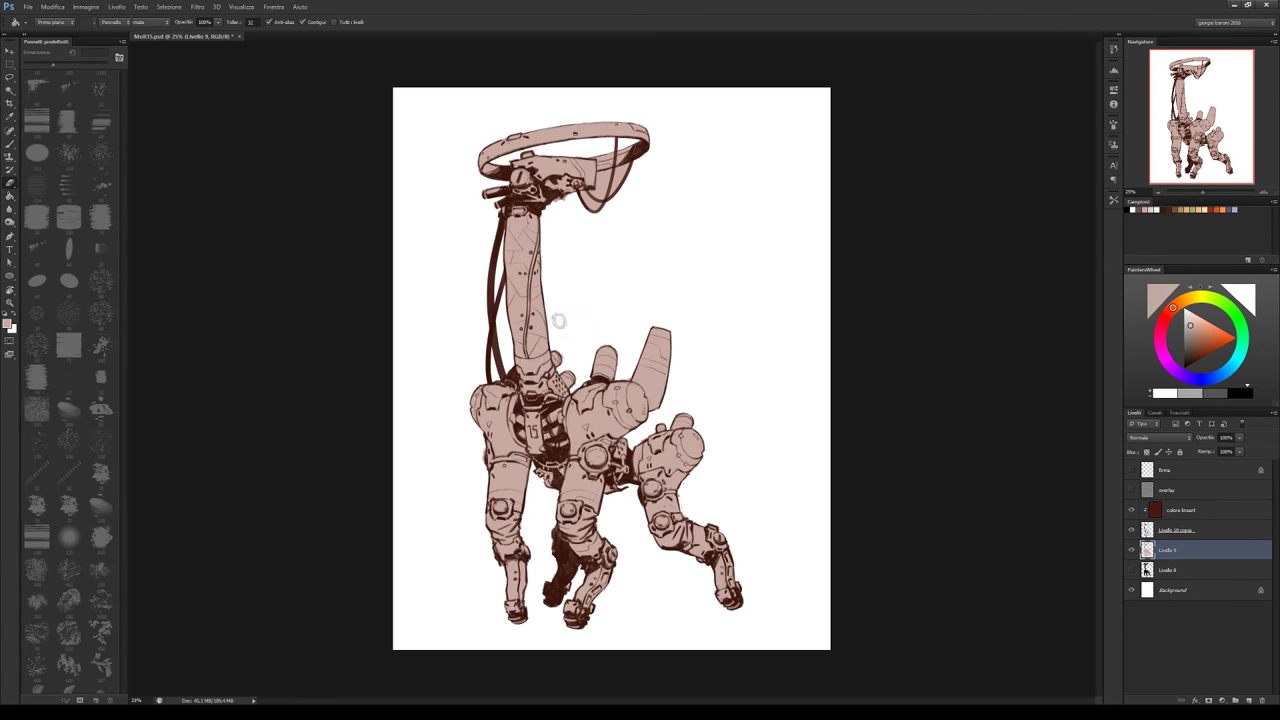
{"action": "scroll", "coordinate": [123, 196], "scroll_direction": "up", "scroll_amount": 5}
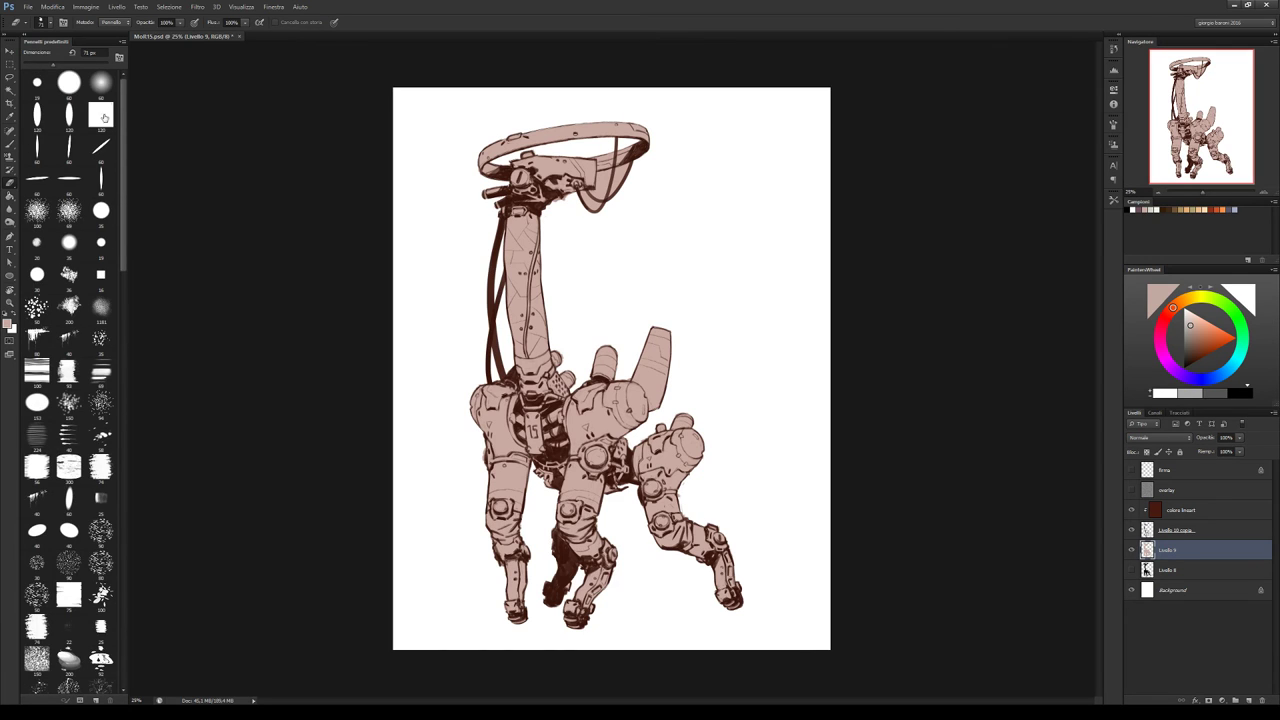
{"action": "left_click", "coordinate": [100, 117]}
{"action": "key", "text": "bracketleft"}
{"action": "key", "text": "bracketleft"}
{"action": "key", "text": "bracketleft"}
{"action": "key", "text": "bracketleft"}
{"action": "key", "text": "bracketleft"}
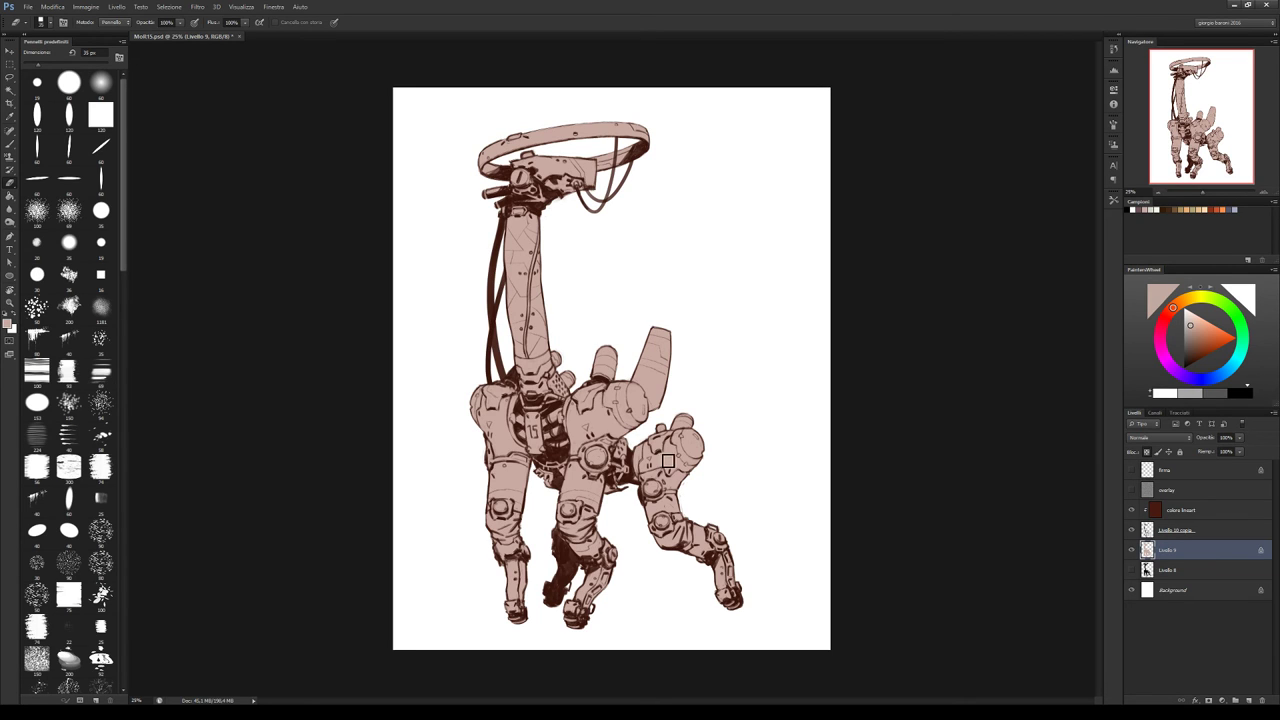
{"action": "key", "text": "b"}
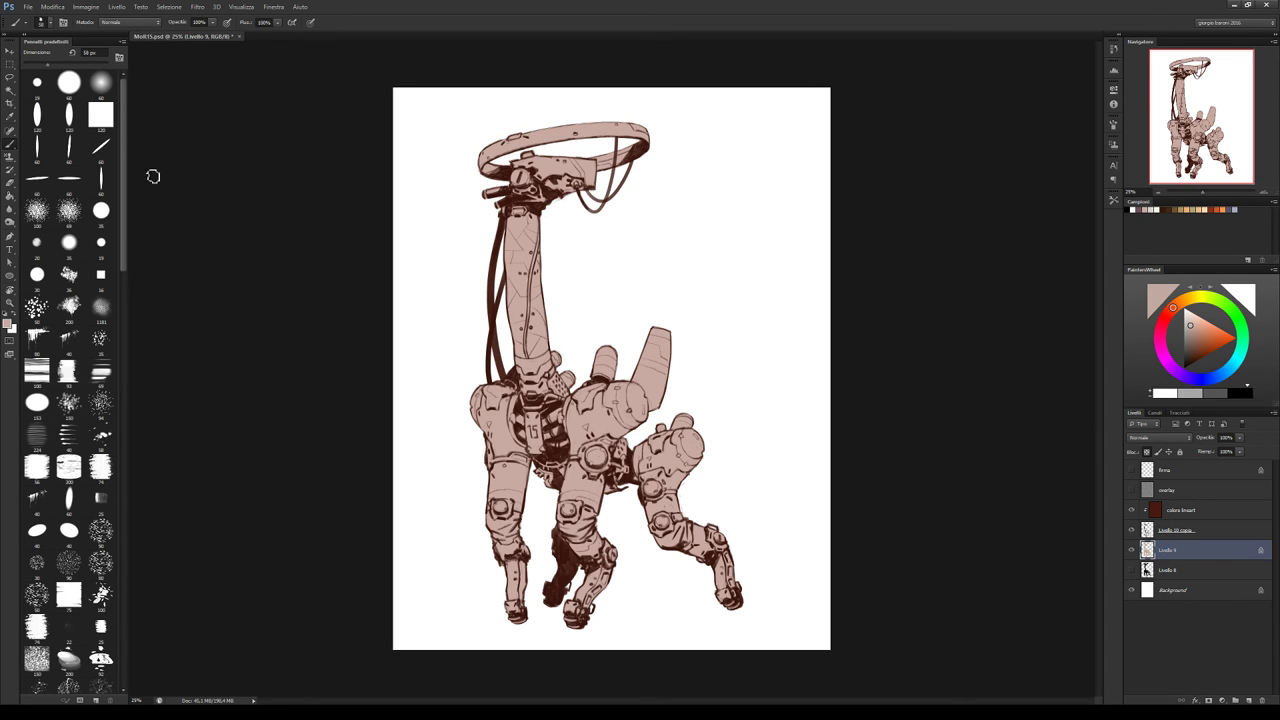
{"action": "left_click", "coordinate": [101, 117]}
Paint the long neck brown-grey and both front knee bands green-grey
{"action": "left_click", "coordinate": [1180, 209]}
{"action": "mouse_move", "coordinate": [521, 334]}
{"action": "left_mouse_down"}
{"action": "mouse_move", "coordinate": [522, 350]}
{"action": "mouse_move", "coordinate": [540, 348]}
{"action": "mouse_move", "coordinate": [527, 344]}
{"action": "mouse_move", "coordinate": [532, 228]}
{"action": "mouse_move", "coordinate": [512, 226]}
{"action": "mouse_move", "coordinate": [532, 219]}
{"action": "mouse_move", "coordinate": [518, 237]}
{"action": "mouse_move", "coordinate": [530, 221]}
{"action": "mouse_move", "coordinate": [524, 353]}
{"action": "left_mouse_up"}
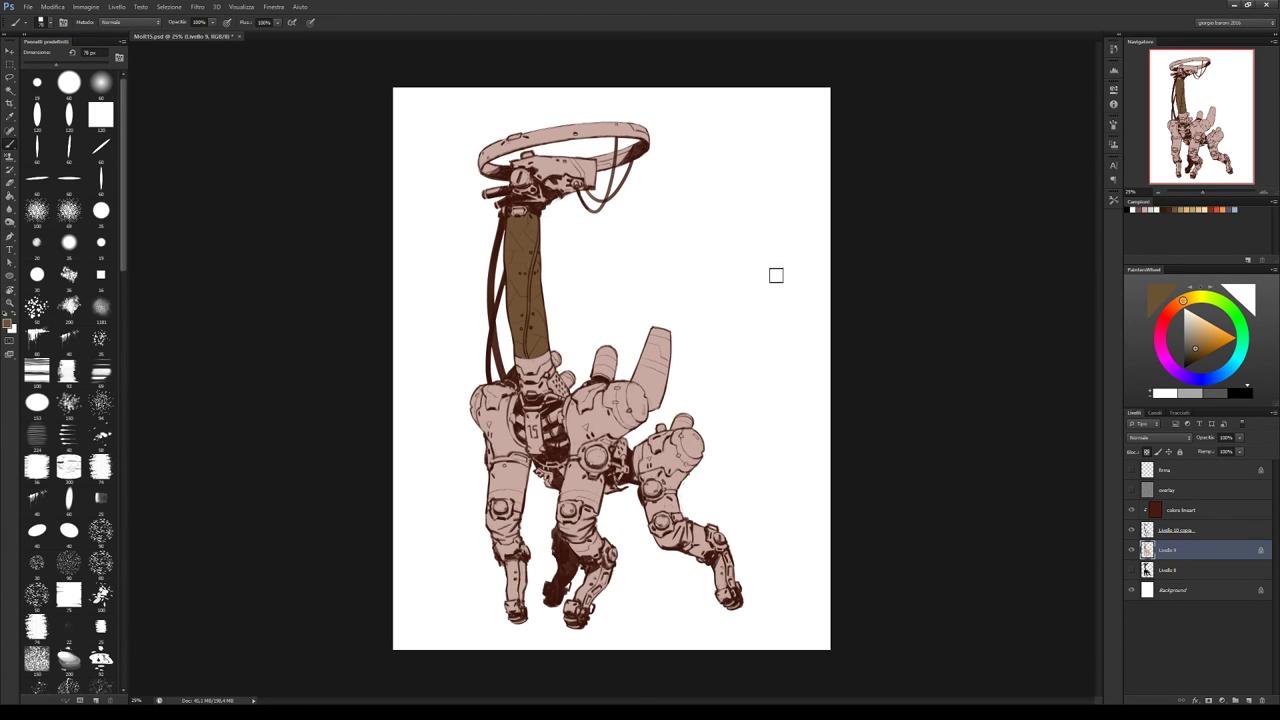
{"action": "left_click_drag", "start_coordinate": [1194, 350], "coordinate": [1190, 348]}
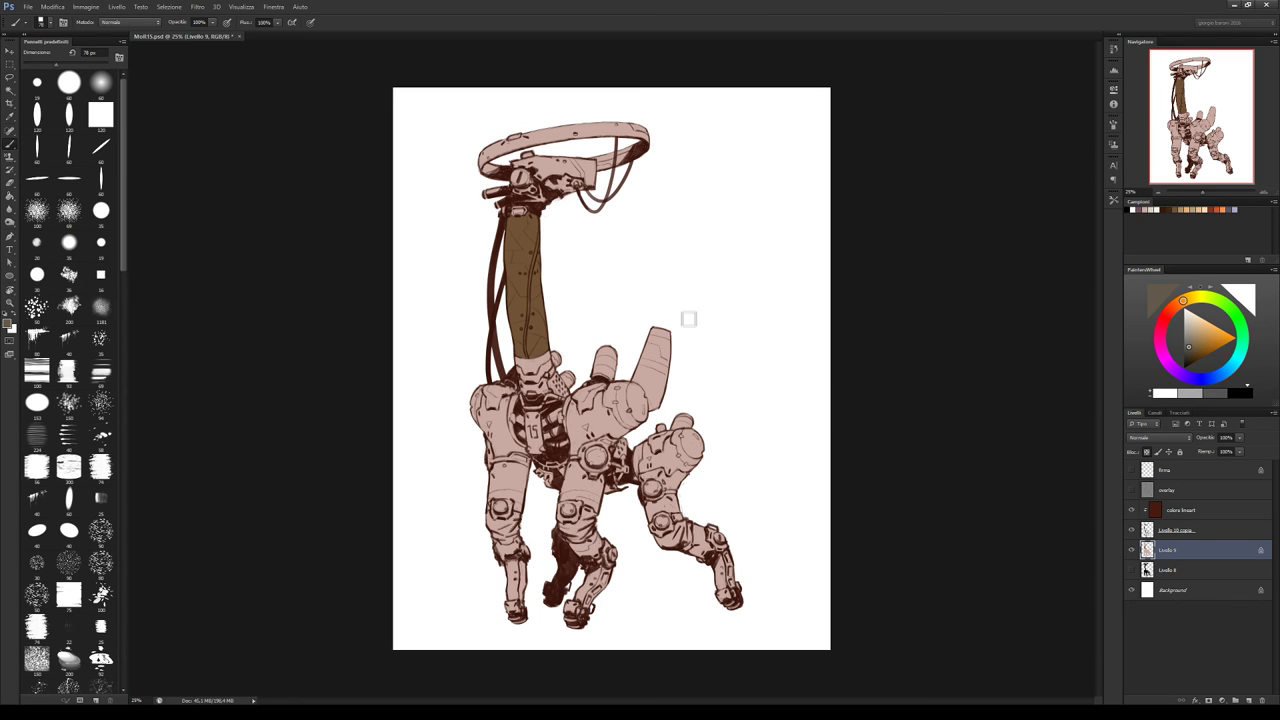
{"action": "mouse_move", "coordinate": [514, 225]}
{"action": "left_mouse_down"}
{"action": "mouse_move", "coordinate": [541, 224]}
{"action": "mouse_move", "coordinate": [516, 241]}
{"action": "mouse_move", "coordinate": [537, 259]}
{"action": "mouse_move", "coordinate": [505, 308]}
{"action": "mouse_move", "coordinate": [548, 311]}
{"action": "mouse_move", "coordinate": [516, 347]}
{"action": "mouse_move", "coordinate": [537, 353]}
{"action": "mouse_move", "coordinate": [554, 325]}
{"action": "left_mouse_up"}
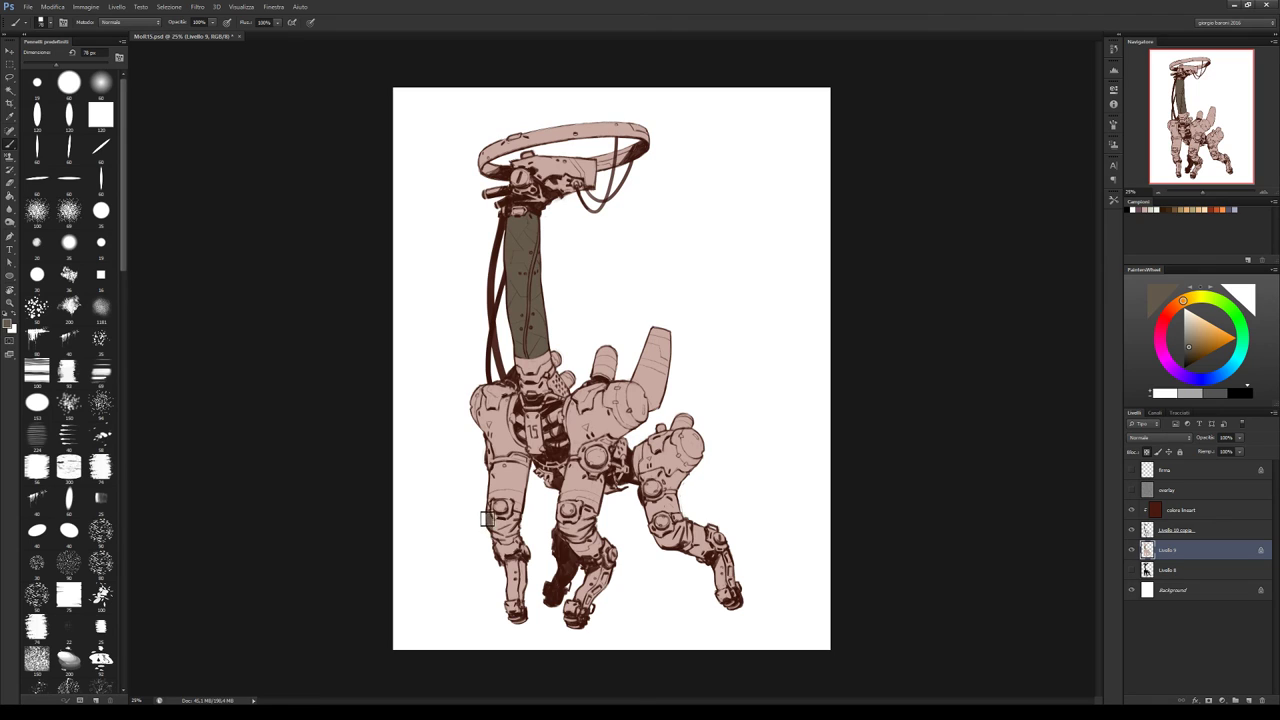
{"action": "mouse_move", "coordinate": [487, 519]}
{"action": "left_mouse_down"}
{"action": "mouse_move", "coordinate": [504, 538]}
{"action": "mouse_move", "coordinate": [514, 528]}
{"action": "left_mouse_up"}
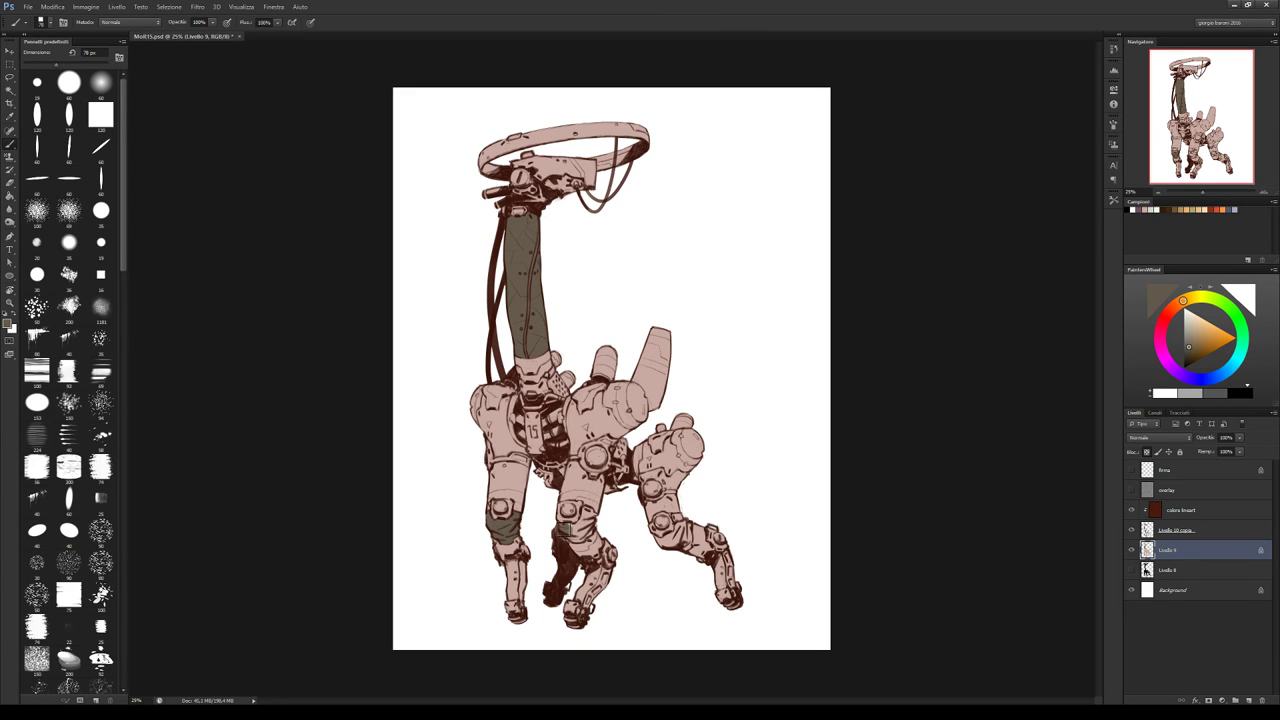
{"action": "mouse_move", "coordinate": [574, 526]}
{"action": "left_mouse_down"}
{"action": "mouse_move", "coordinate": [592, 518]}
{"action": "mouse_move", "coordinate": [577, 538]}
{"action": "left_mouse_up"}
Sample the pink base, shade the rear knee darker, and add a new layer above Livello 9
{"action": "key", "text": "e"}
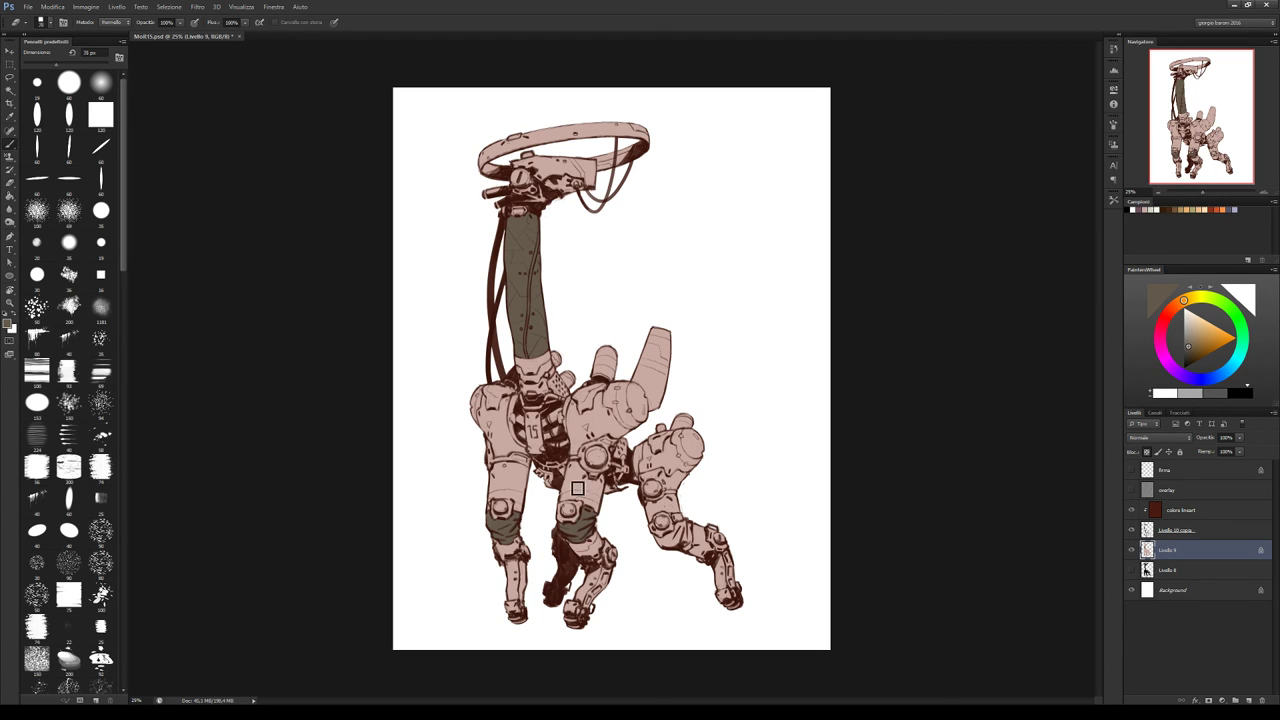
{"action": "key", "text": "b"}
{"action": "key", "text": "x"}
{"action": "left_click", "coordinate": [576, 482], "text": "alt"}
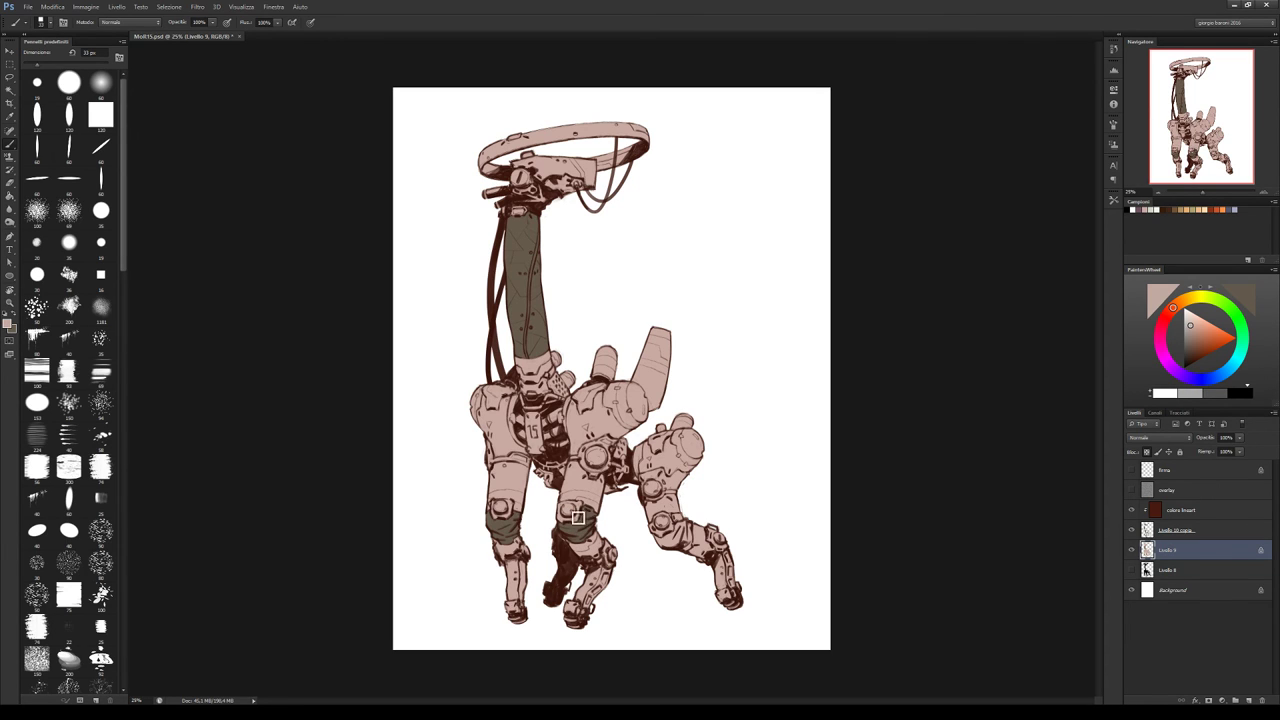
{"action": "key", "text": "x"}
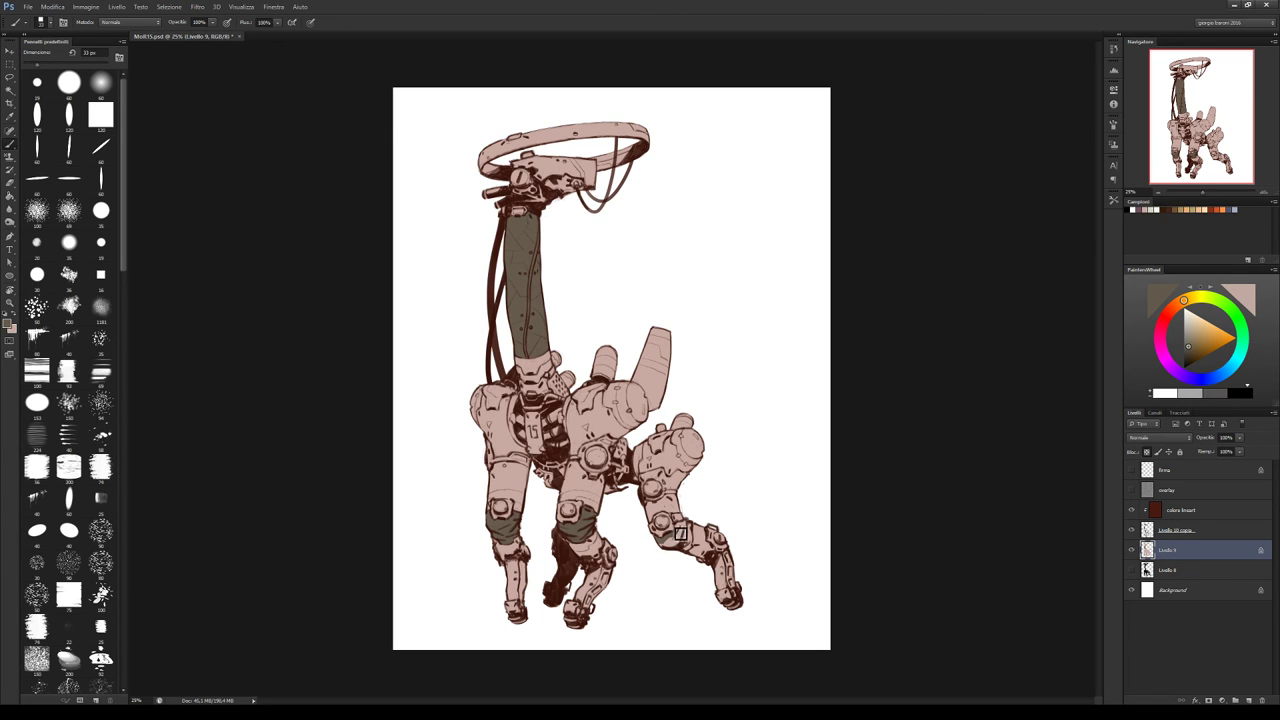
{"action": "left_click_drag", "start_coordinate": [685, 529], "coordinate": [681, 550]}
{"action": "left_click", "coordinate": [1248, 700]}
Clip the new layer to the base colours and paint blue-grey caps on shoulders and rear leg
{"action": "key", "text": "ctrl+alt+g"}
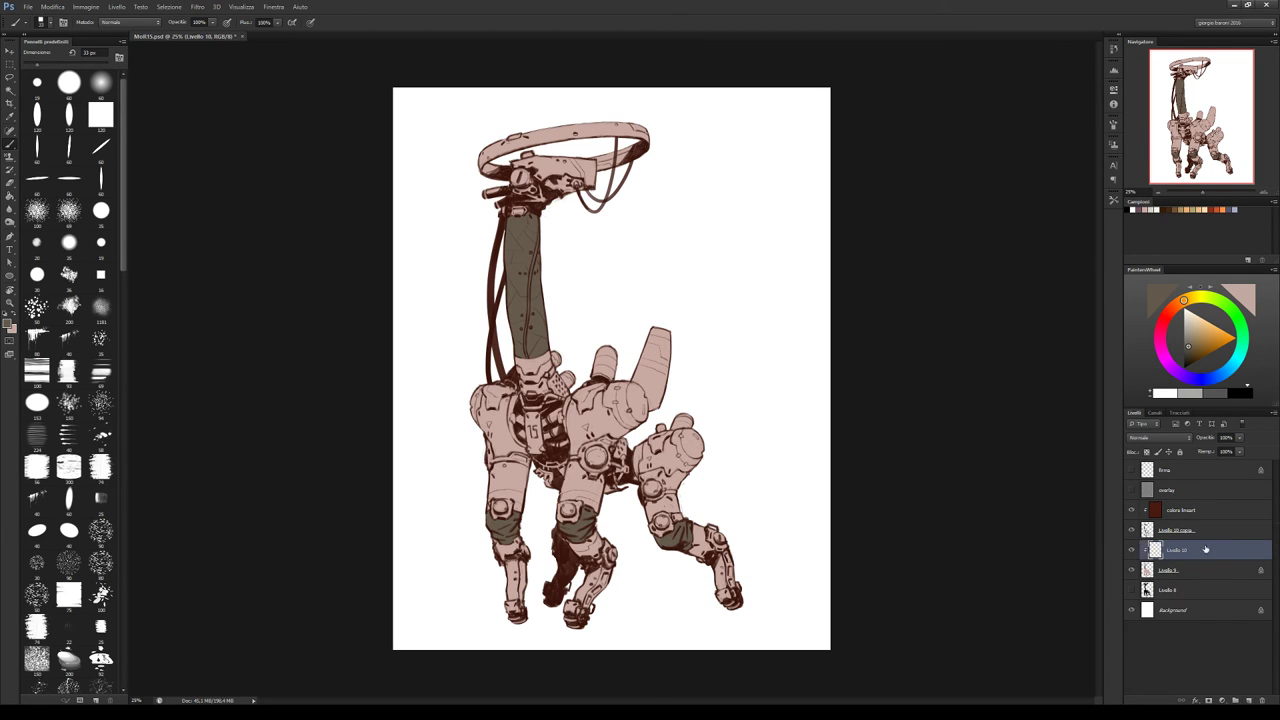
{"action": "left_click", "coordinate": [1187, 328]}
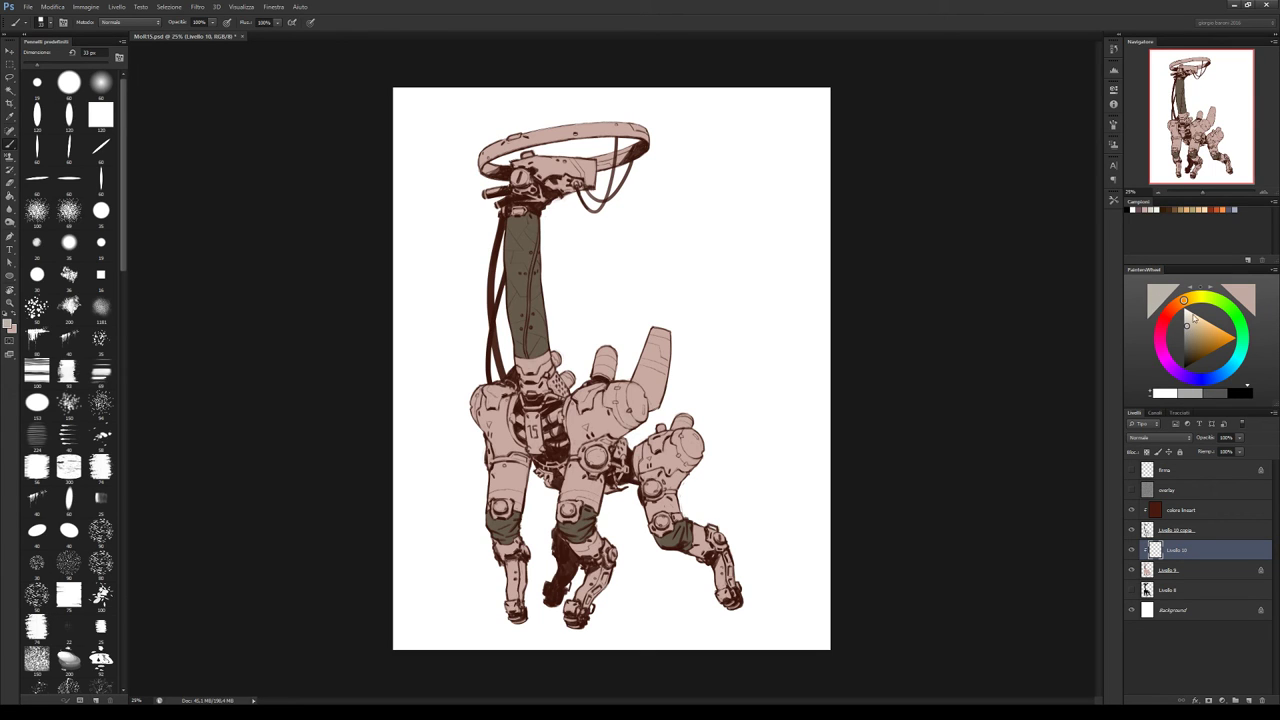
{"action": "left_click", "coordinate": [1220, 373]}
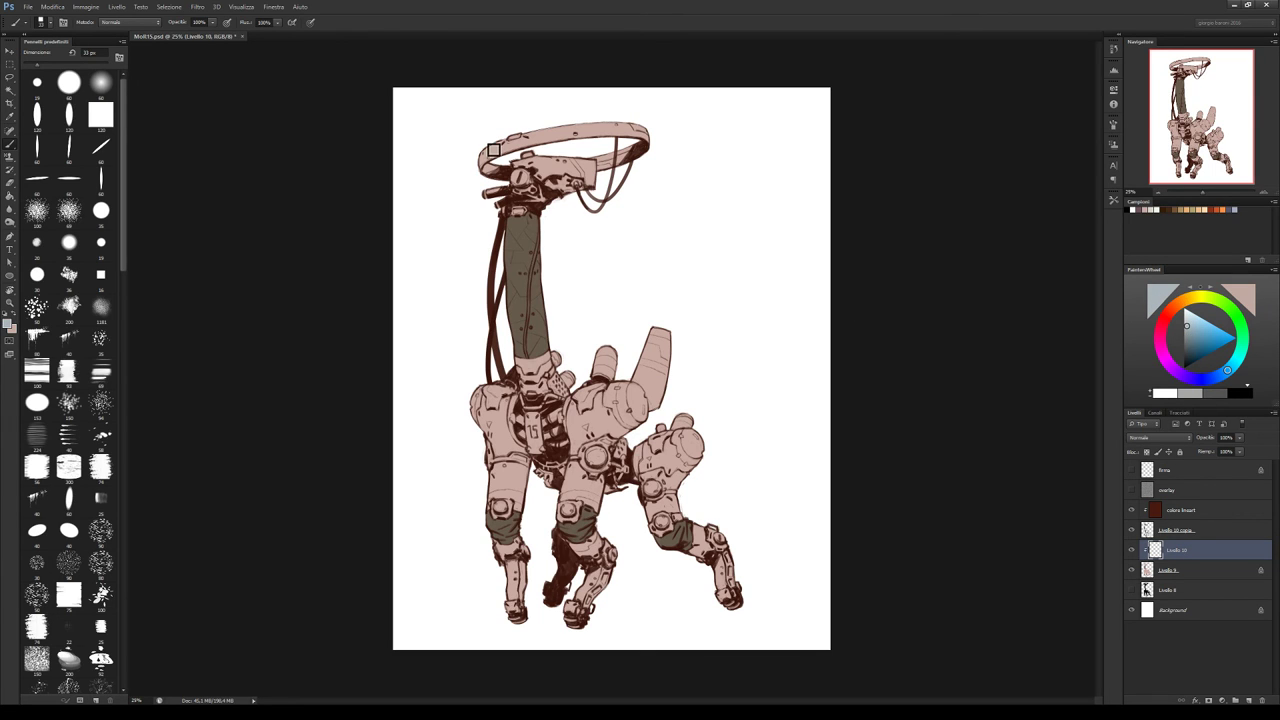
{"action": "mouse_move", "coordinate": [608, 395]}
{"action": "left_mouse_down"}
{"action": "mouse_move", "coordinate": [617, 409]}
{"action": "mouse_move", "coordinate": [625, 392]}
{"action": "mouse_move", "coordinate": [627, 410]}
{"action": "mouse_move", "coordinate": [632, 392]}
{"action": "mouse_move", "coordinate": [622, 418]}
{"action": "mouse_move", "coordinate": [640, 428]}
{"action": "mouse_move", "coordinate": [645, 398]}
{"action": "mouse_move", "coordinate": [610, 406]}
{"action": "mouse_move", "coordinate": [626, 388]}
{"action": "mouse_move", "coordinate": [635, 426]}
{"action": "mouse_move", "coordinate": [628, 397]}
{"action": "left_mouse_up"}
{"action": "mouse_move", "coordinate": [482, 396]}
{"action": "left_mouse_down"}
{"action": "mouse_move", "coordinate": [480, 428]}
{"action": "mouse_move", "coordinate": [478, 400]}
{"action": "left_mouse_up"}
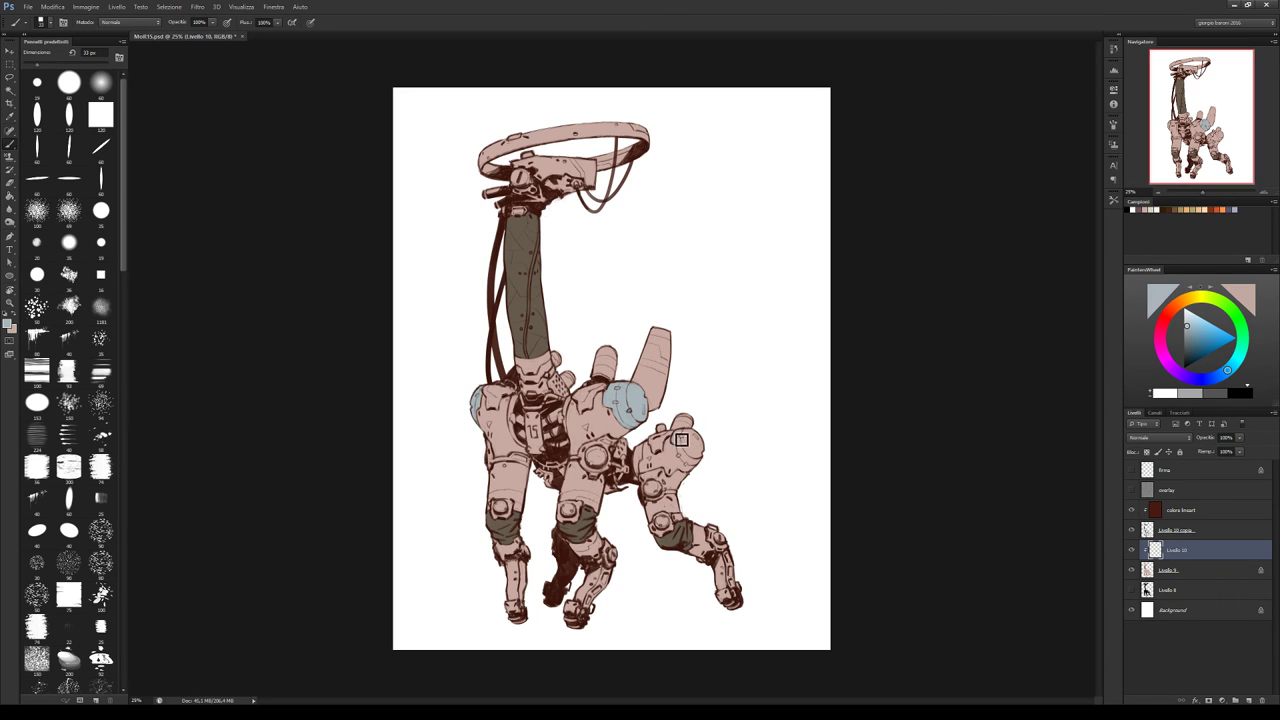
{"action": "mouse_move", "coordinate": [681, 439]}
{"action": "left_mouse_down"}
{"action": "mouse_move", "coordinate": [688, 465]}
{"action": "mouse_move", "coordinate": [698, 437]}
{"action": "mouse_move", "coordinate": [708, 457]}
{"action": "left_mouse_up"}
Adjust the paint shade and toggle Livello 10 off and on to compare
{"action": "left_click", "coordinate": [1190, 325]}
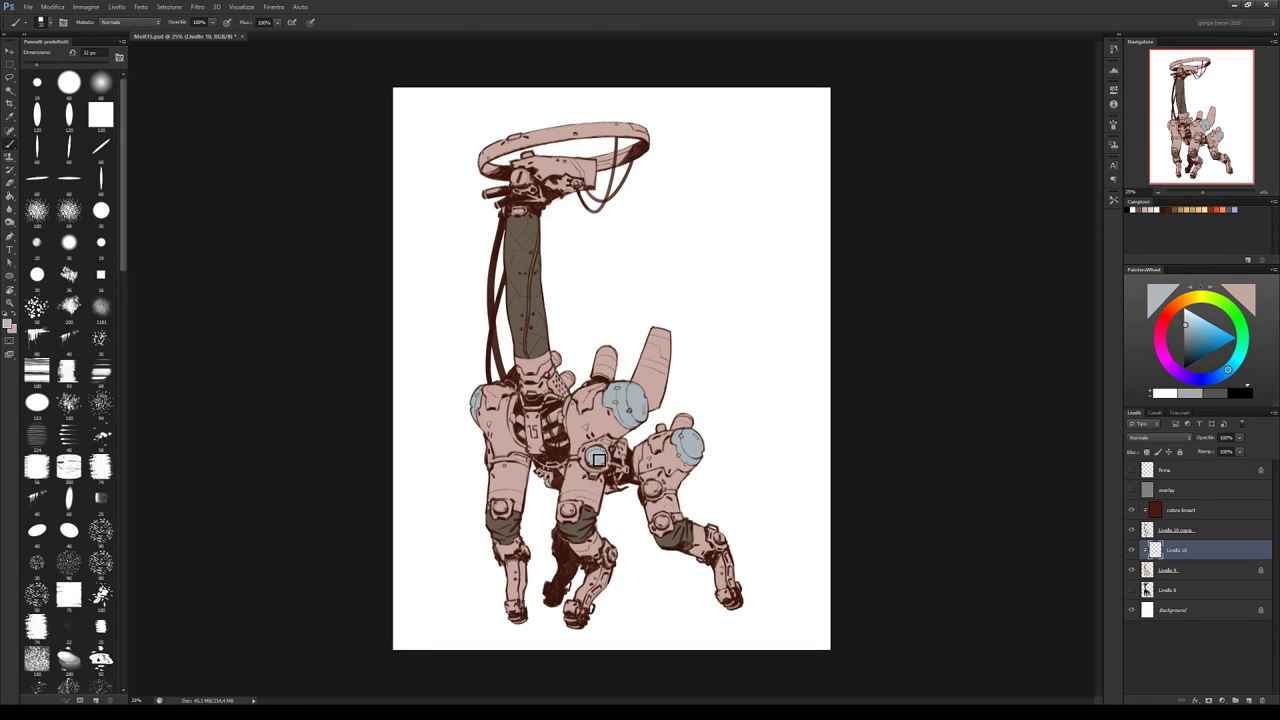
{"action": "left_click", "coordinate": [1186, 334]}
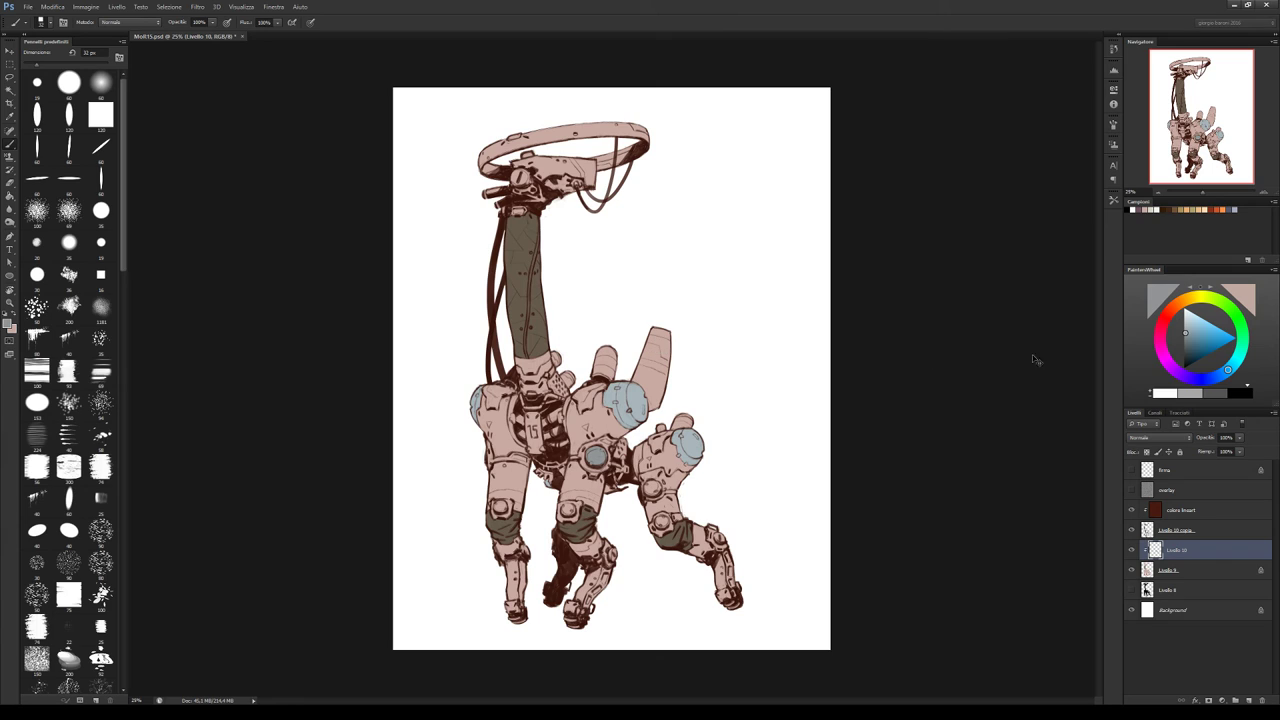
{"action": "left_click", "coordinate": [1186, 329]}
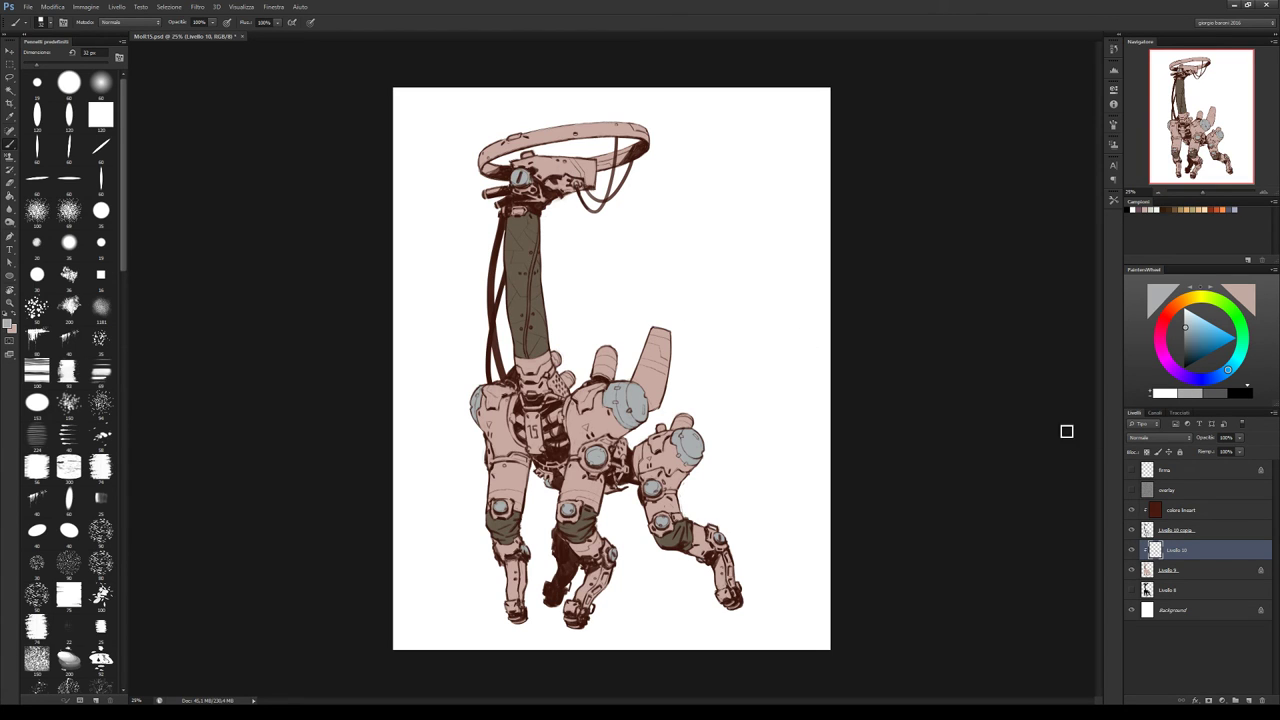
{"action": "left_click", "coordinate": [1133, 553]}
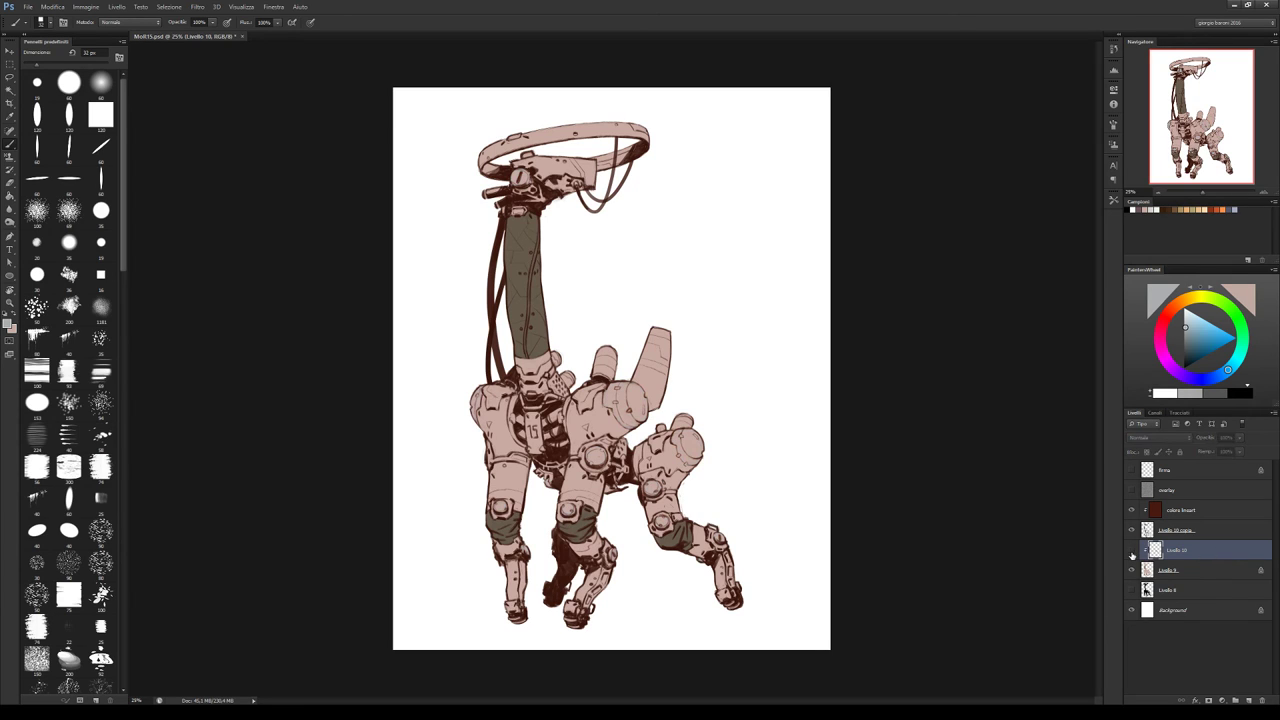
{"action": "left_click", "coordinate": [1133, 555]}
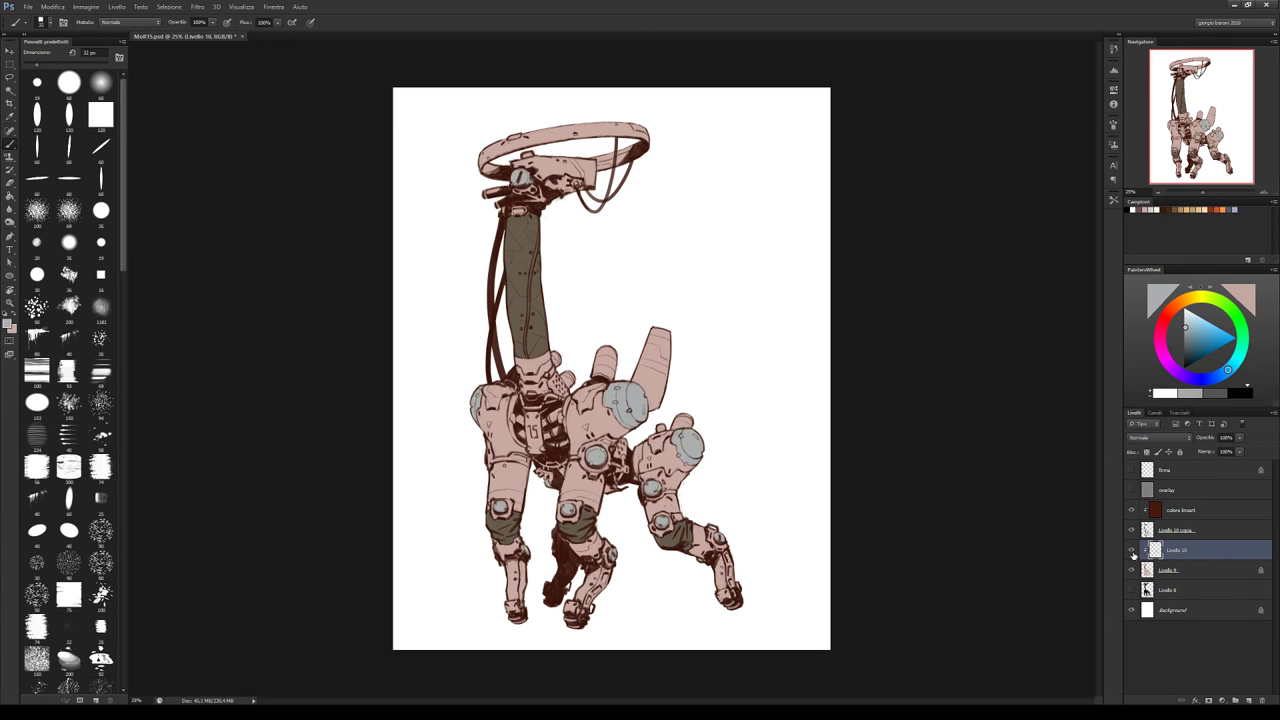
Add clipped Livello 11 above Livello 9, enlarge the brush to about 47 px, and pick dark orange
{"action": "left_click", "coordinate": [1192, 573]}
{"action": "left_click", "coordinate": [1247, 700]}
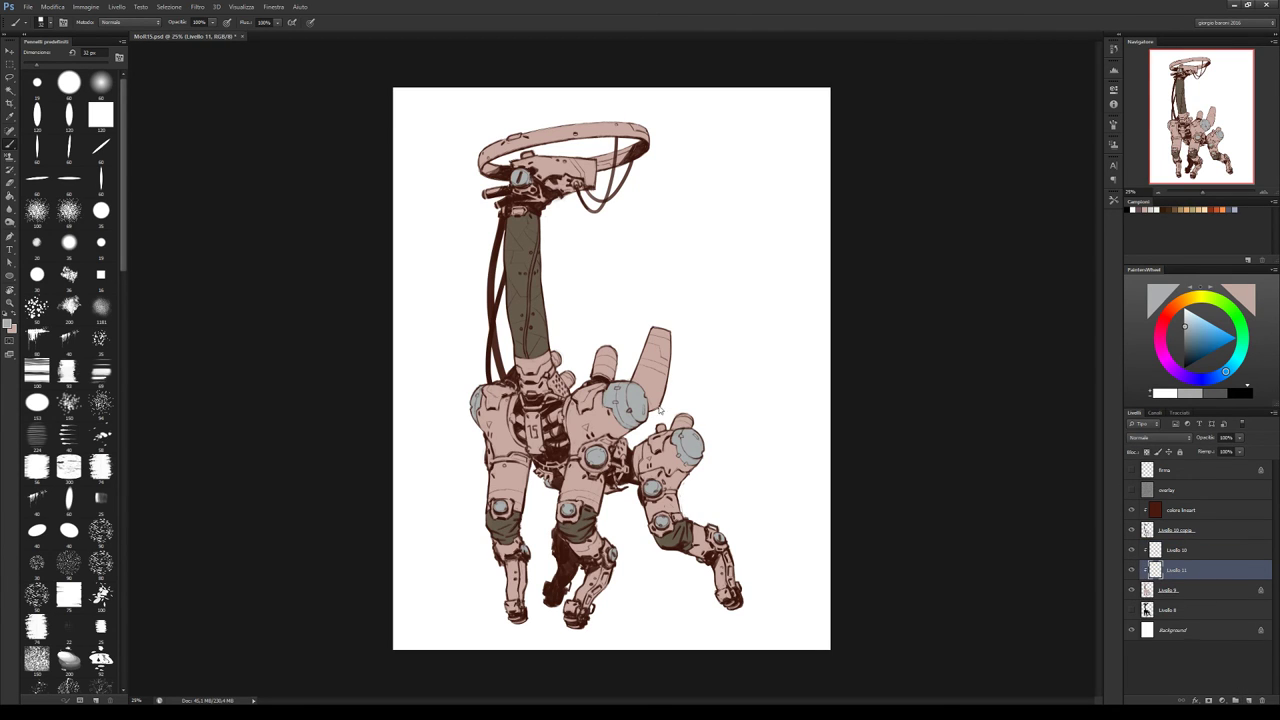
{"action": "key", "text": "bracketright"}
{"action": "left_click", "coordinate": [1179, 303]}
{"action": "left_click", "coordinate": [1187, 354]}
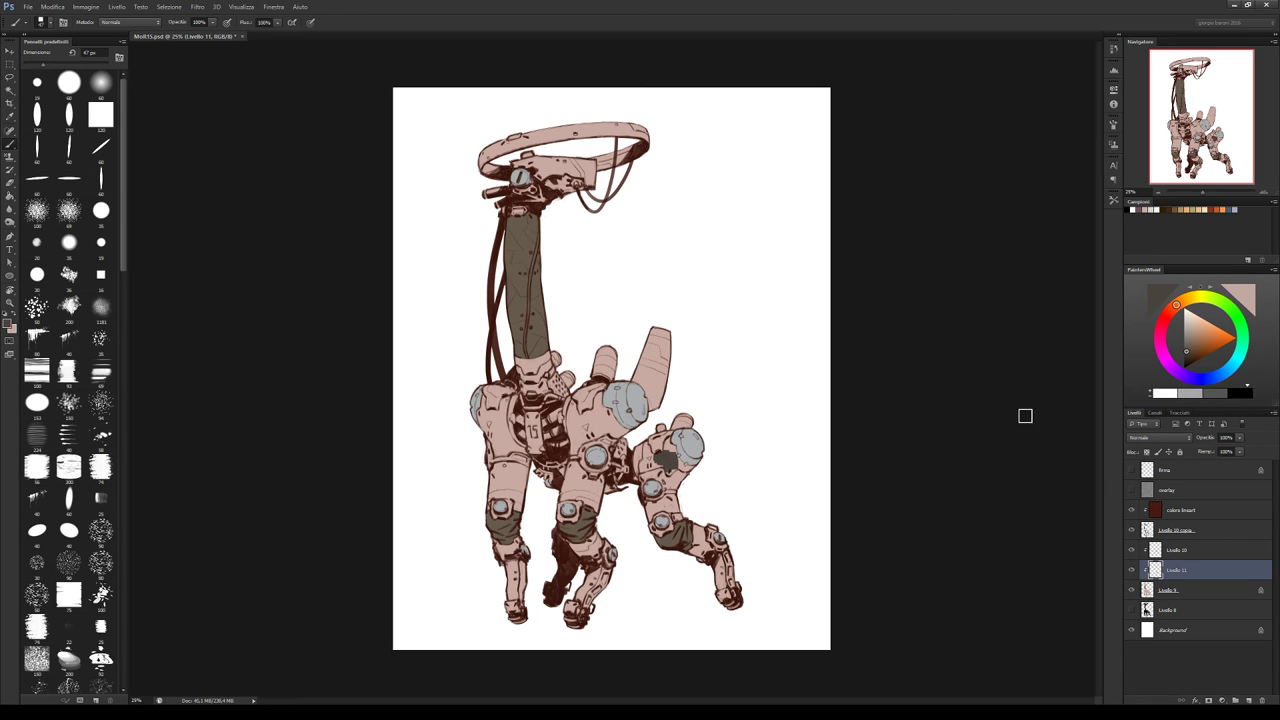
Paint dark shading on the rear leg joint, upper left leg and left hip
{"action": "left_click", "coordinate": [1189, 352]}
{"action": "left_click_drag", "start_coordinate": [686, 471], "coordinate": [697, 471]}
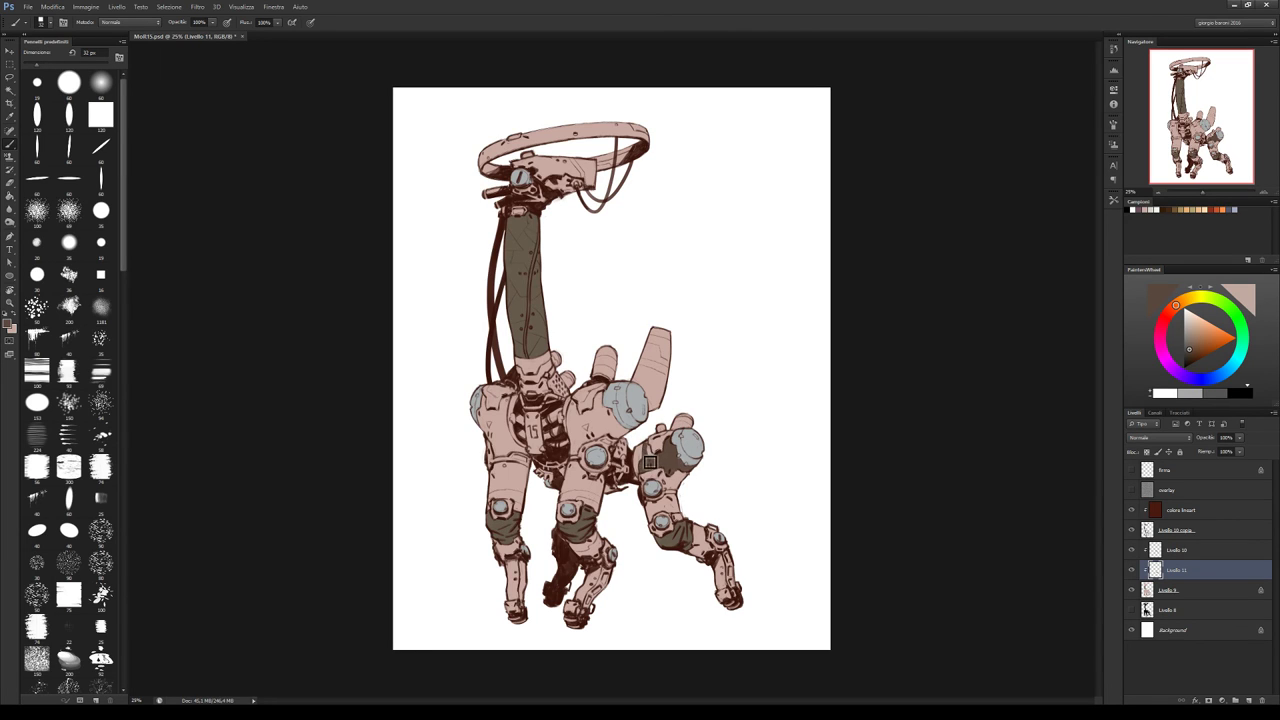
{"action": "left_click_drag", "start_coordinate": [649, 461], "coordinate": [645, 469]}
{"action": "left_click_drag", "start_coordinate": [488, 432], "coordinate": [508, 408]}
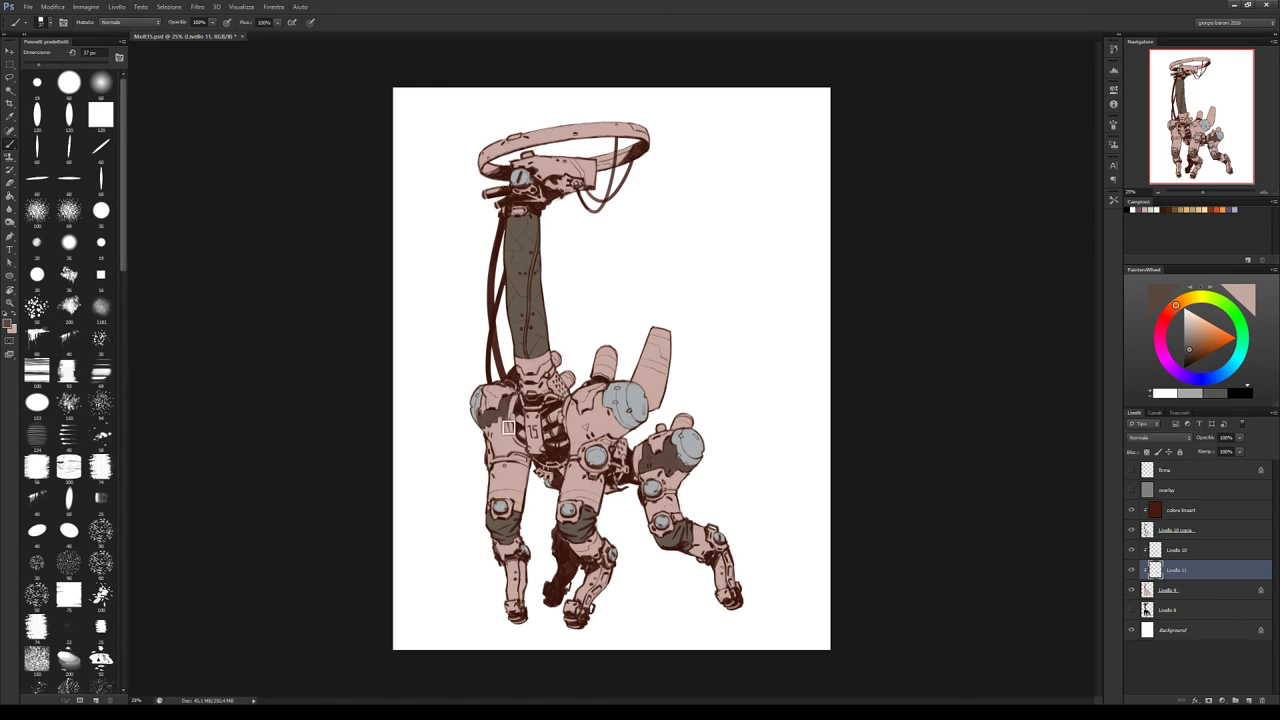
{"action": "mouse_move", "coordinate": [509, 426]}
{"action": "left_mouse_down"}
{"action": "mouse_move", "coordinate": [494, 446]}
{"action": "mouse_move", "coordinate": [484, 422]}
{"action": "mouse_move", "coordinate": [496, 404]}
{"action": "left_mouse_up"}
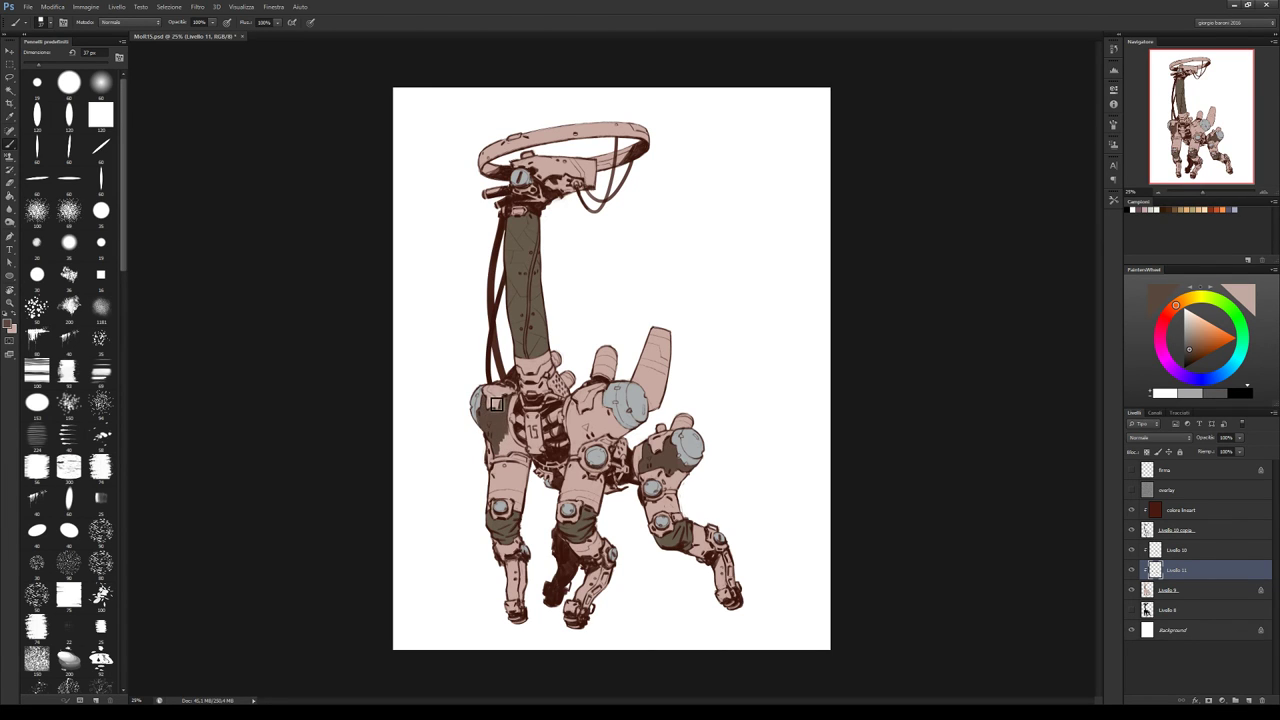
{"action": "key", "text": "e"}
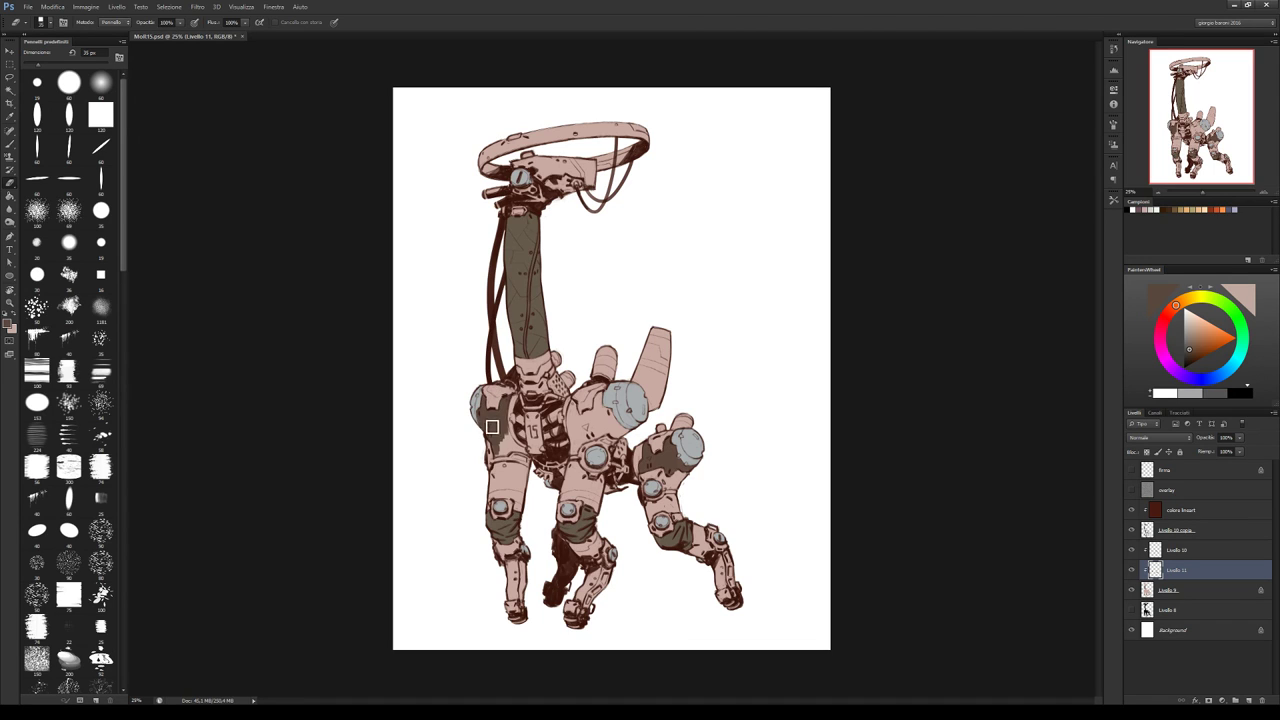
{"action": "key", "text": "b"}
{"action": "mouse_move", "coordinate": [485, 420]}
{"action": "left_mouse_down"}
{"action": "mouse_move", "coordinate": [507, 459]}
{"action": "mouse_move", "coordinate": [510, 438]}
{"action": "mouse_move", "coordinate": [520, 450]}
{"action": "mouse_move", "coordinate": [500, 458]}
{"action": "mouse_move", "coordinate": [578, 456]}
{"action": "mouse_move", "coordinate": [575, 436]}
{"action": "mouse_move", "coordinate": [581, 452]}
{"action": "mouse_move", "coordinate": [585, 442]}
{"action": "left_mouse_up"}
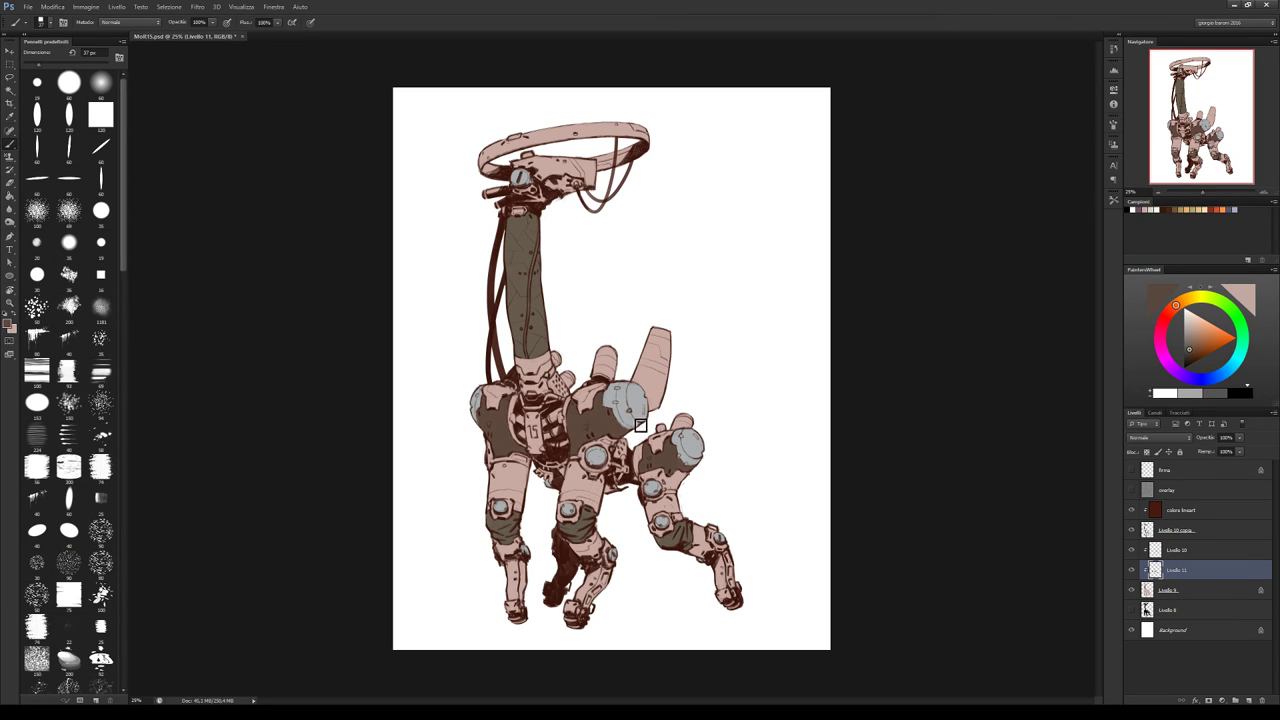
Erase some paint on Livello 10, then return to Livello 11 with the Brush
{"action": "left_click", "coordinate": [1168, 551]}
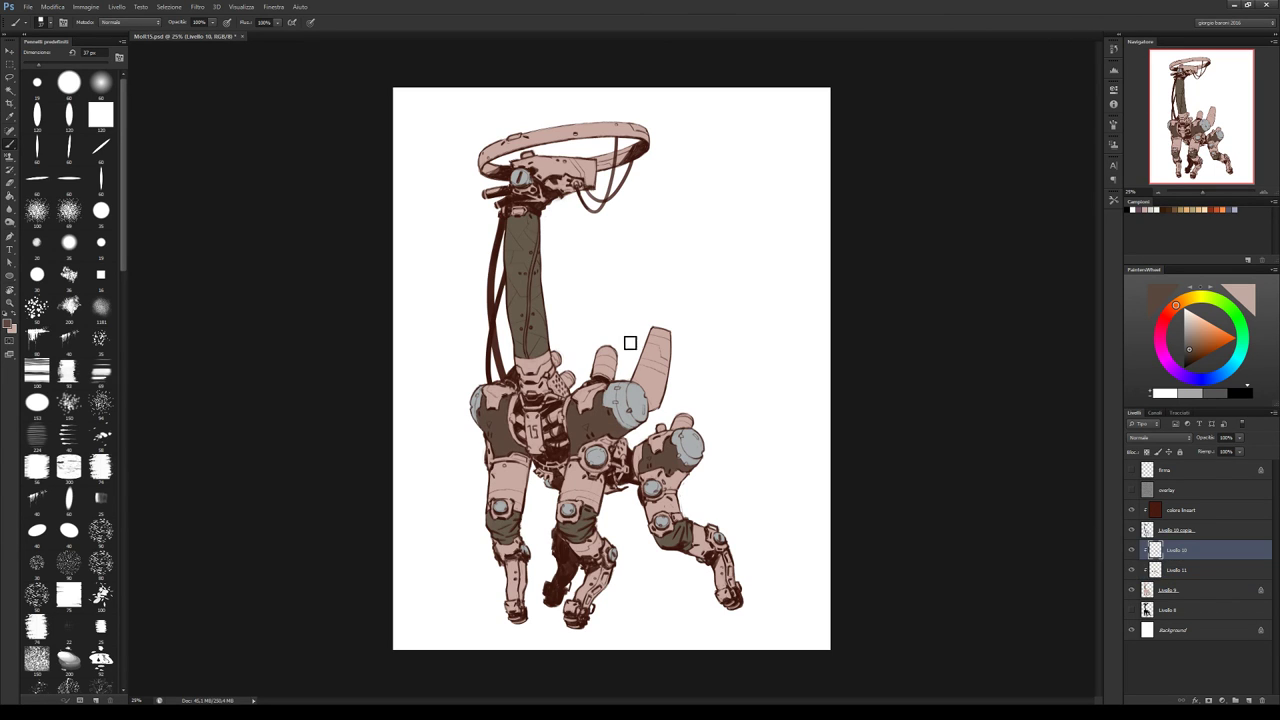
{"action": "key", "text": "e"}
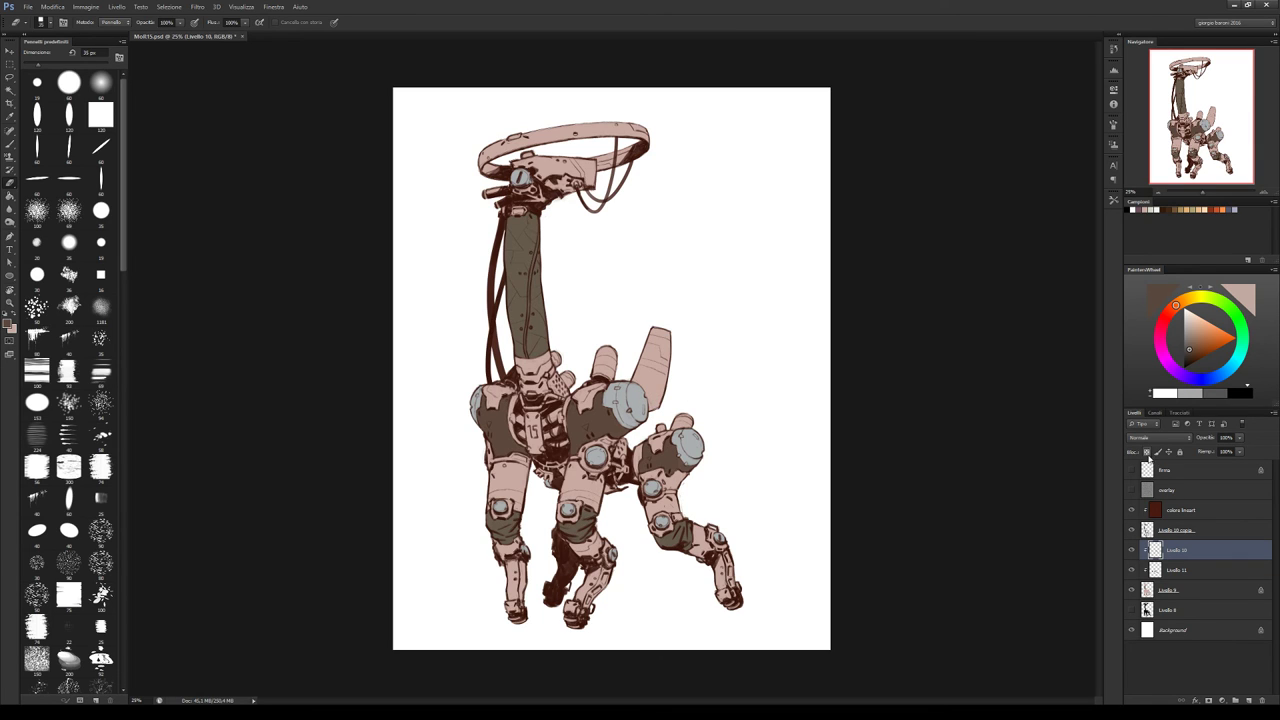
{"action": "left_click", "coordinate": [1174, 571]}
{"action": "key", "text": "b"}
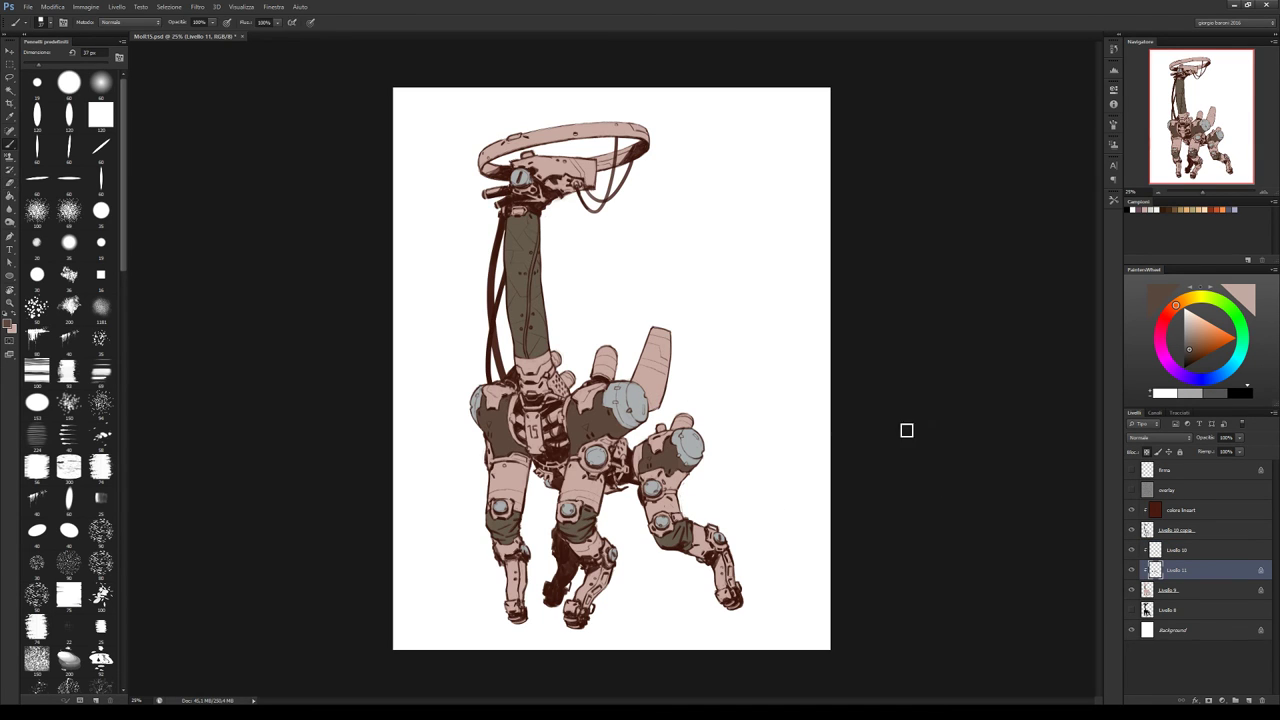
Drop brush opacity to 20% and add a faint darker mark on the left hip
{"action": "left_click", "coordinate": [1185, 360]}
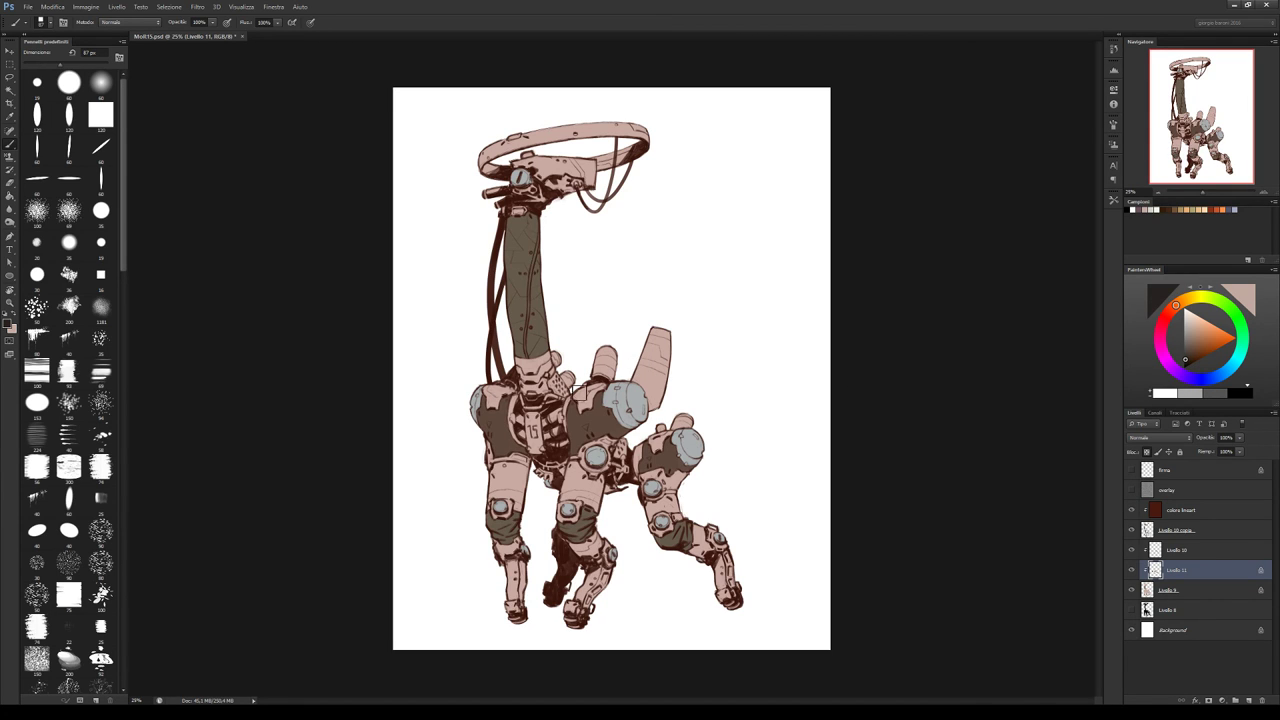
{"action": "mouse_move", "coordinate": [578, 392]}
{"action": "left_mouse_down"}
{"action": "mouse_move", "coordinate": [575, 450]}
{"action": "mouse_move", "coordinate": [590, 400]}
{"action": "left_mouse_up"}
{"action": "key", "text": "ctrl+z"}
{"action": "key", "text": "2"}
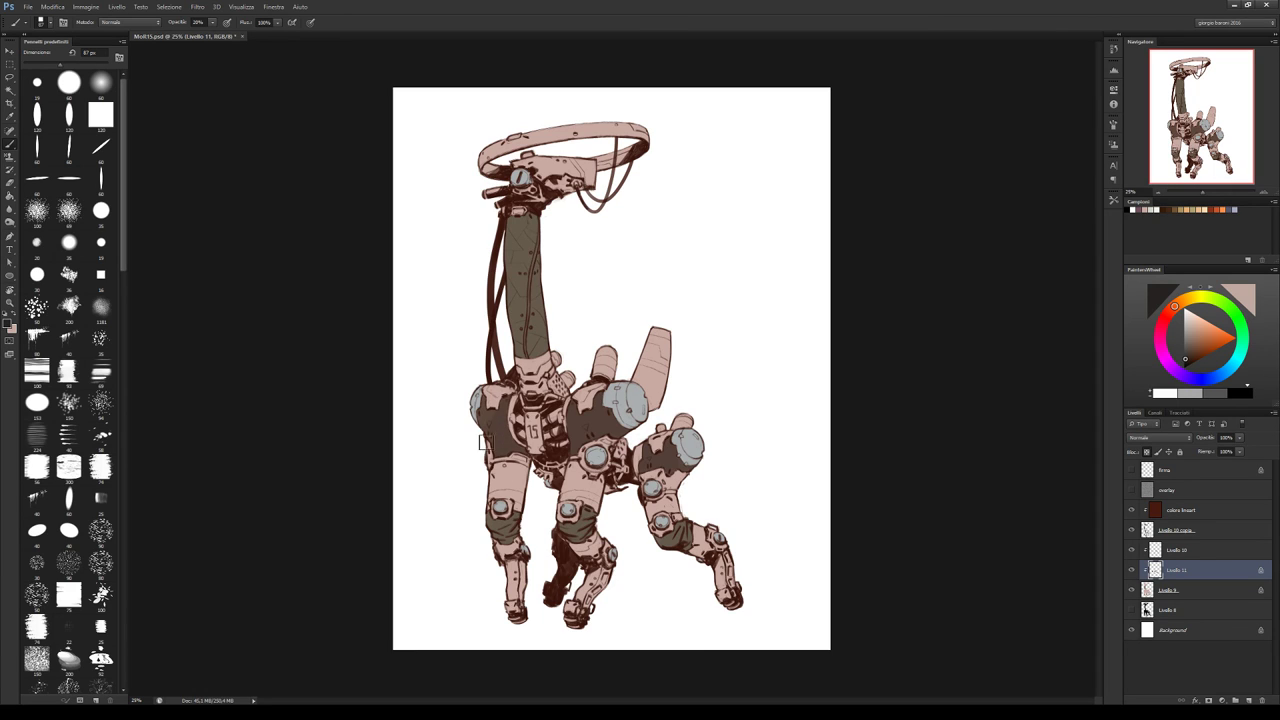
{"action": "left_click_drag", "start_coordinate": [486, 442], "coordinate": [474, 446]}
{"action": "left_click", "coordinate": [624, 408], "text": "alt"}
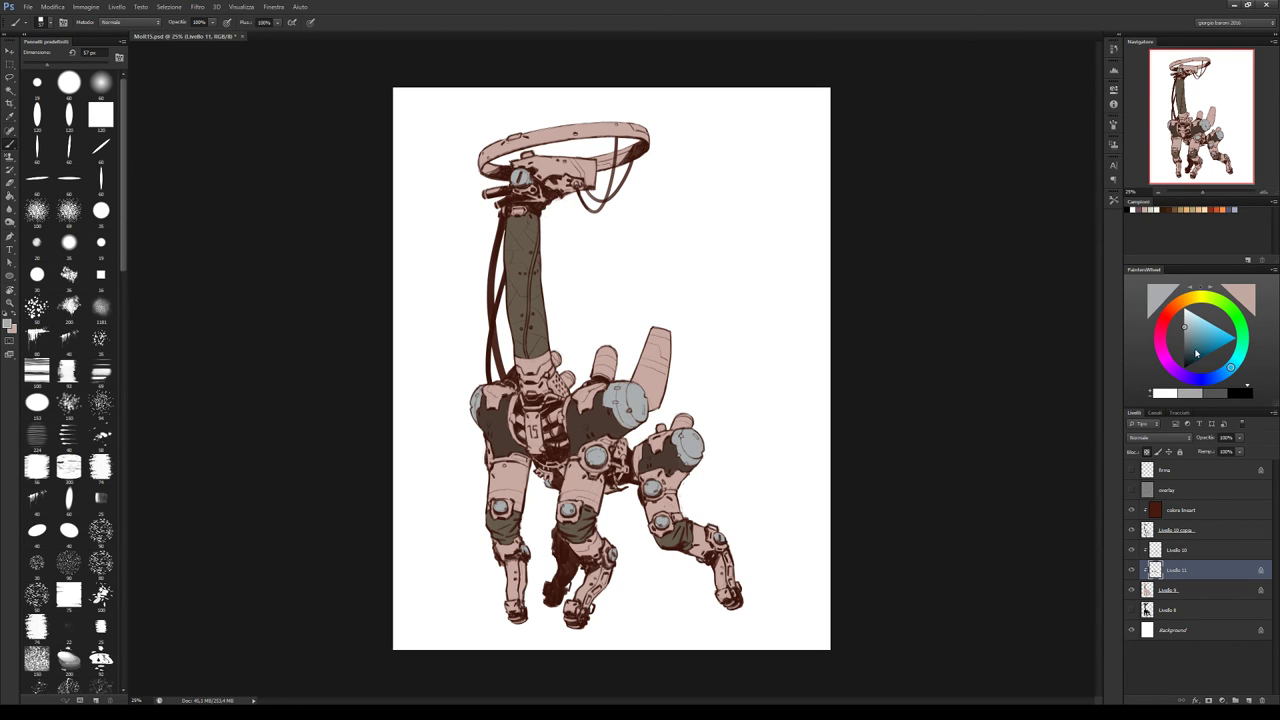
Pick a darker blue-grey, add Livello 12 above Livello 11, and shift the hue to orange
{"action": "left_click", "coordinate": [1186, 342]}
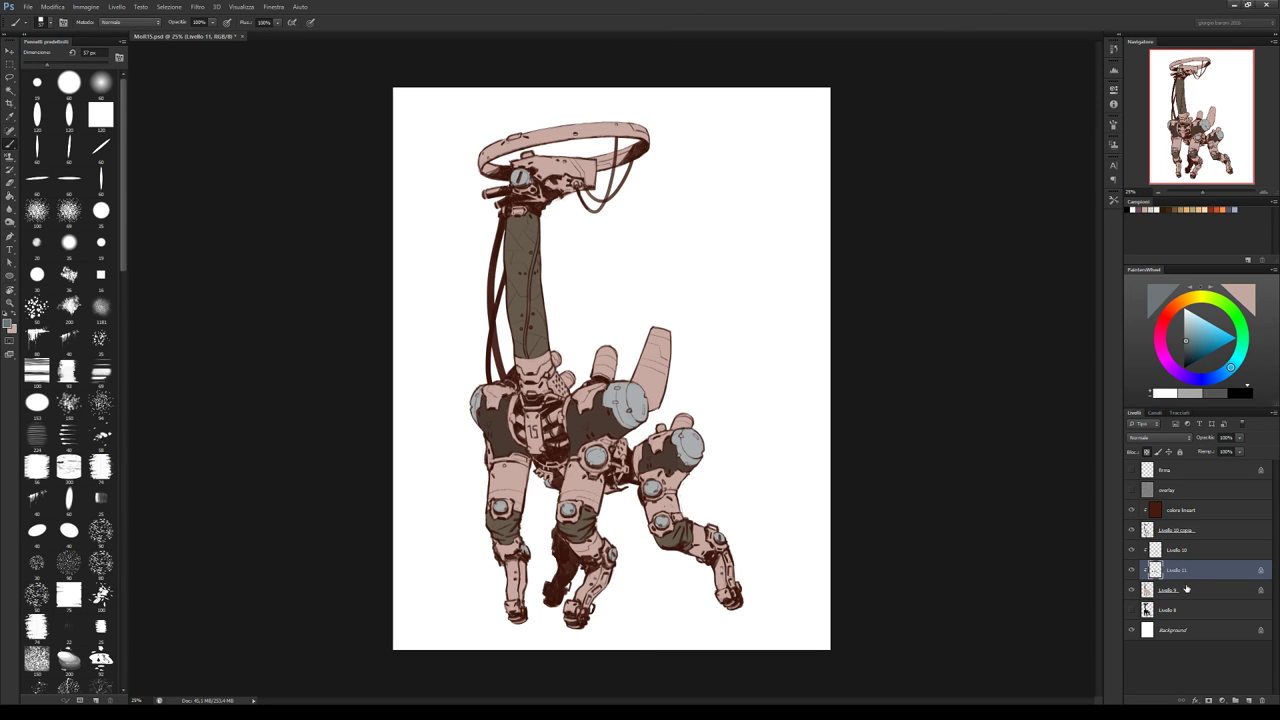
{"action": "left_click", "coordinate": [1250, 700]}
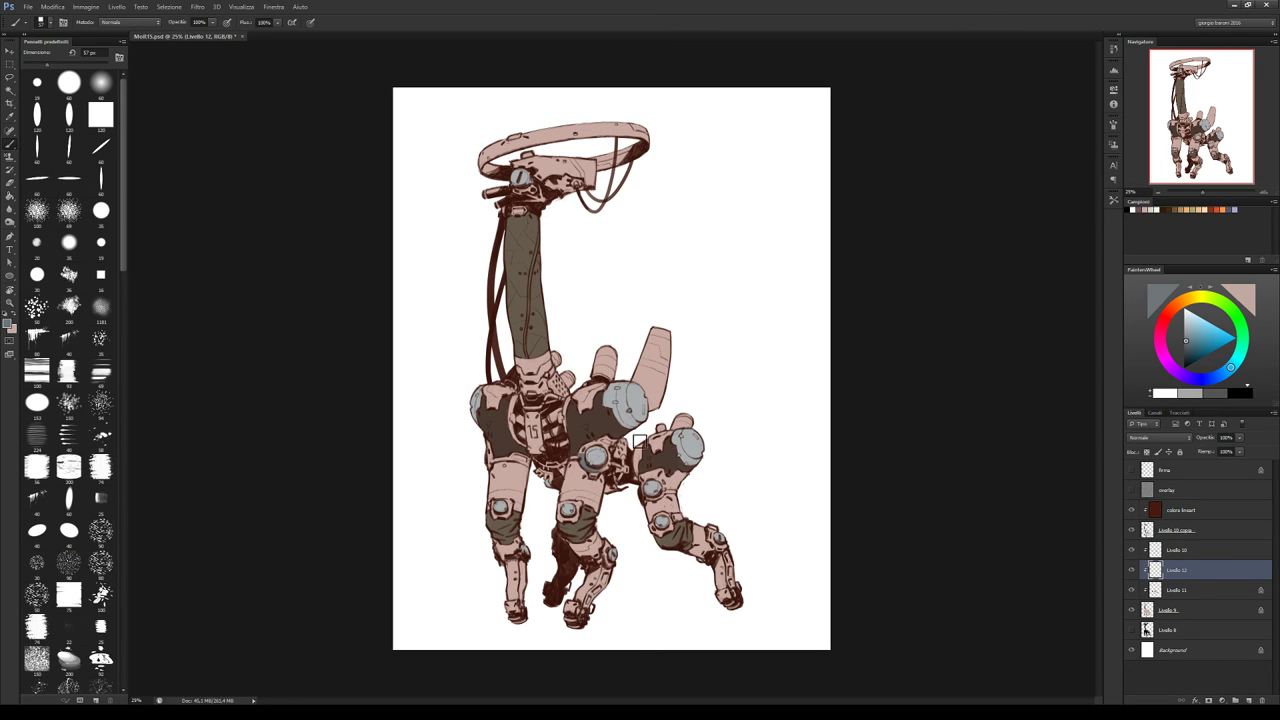
{"action": "left_click", "coordinate": [1176, 306]}
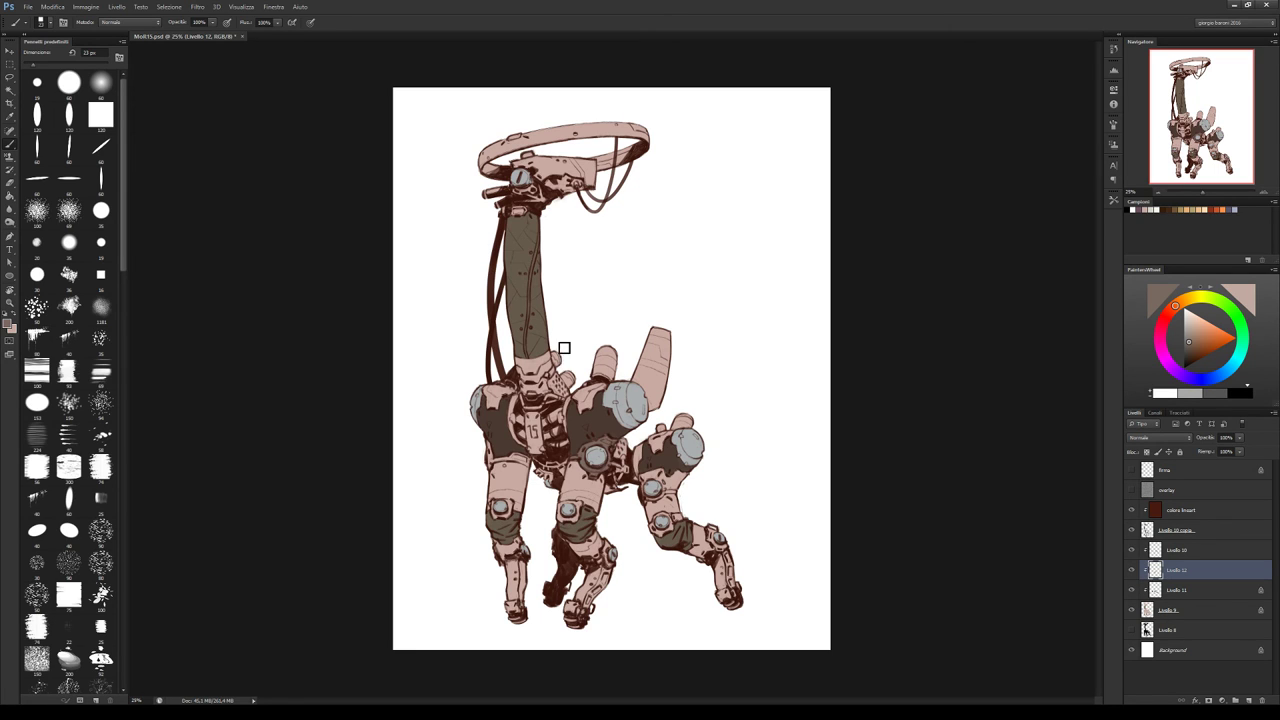
Refine the dark shading around the neck base and body, alternating Brush and Eraser
{"action": "key", "text": "e"}
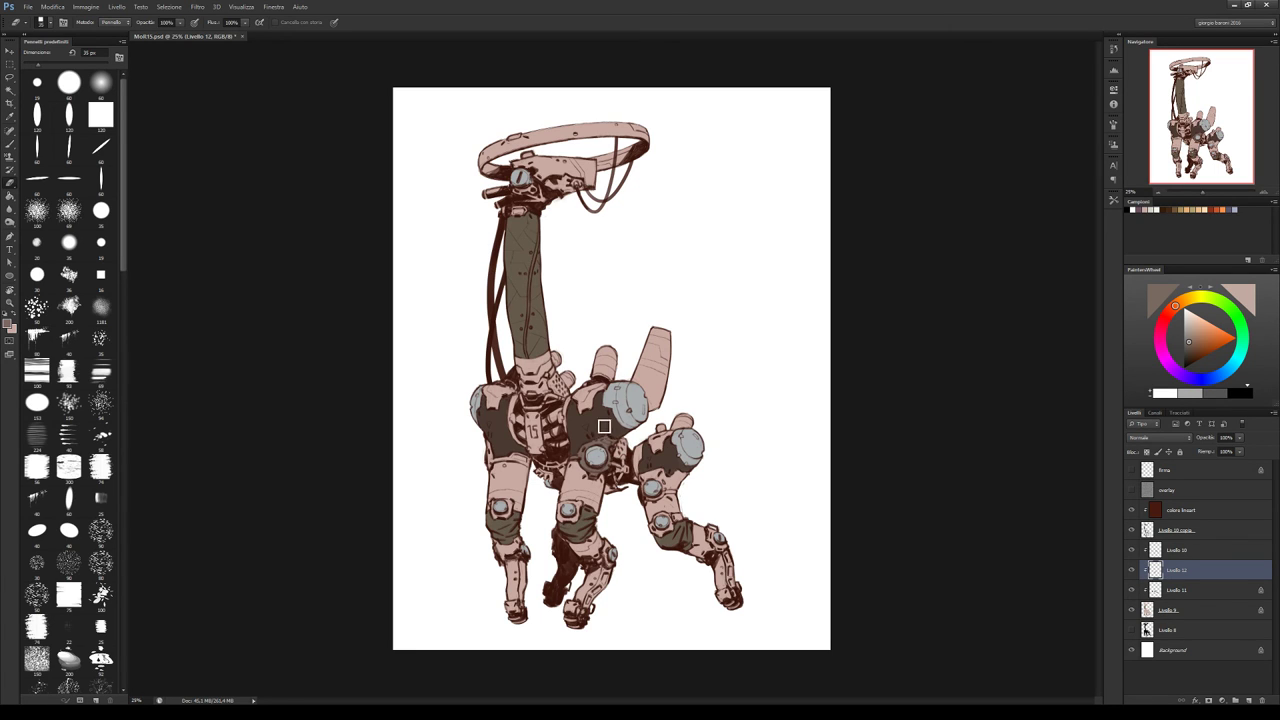
{"action": "key", "text": "b"}
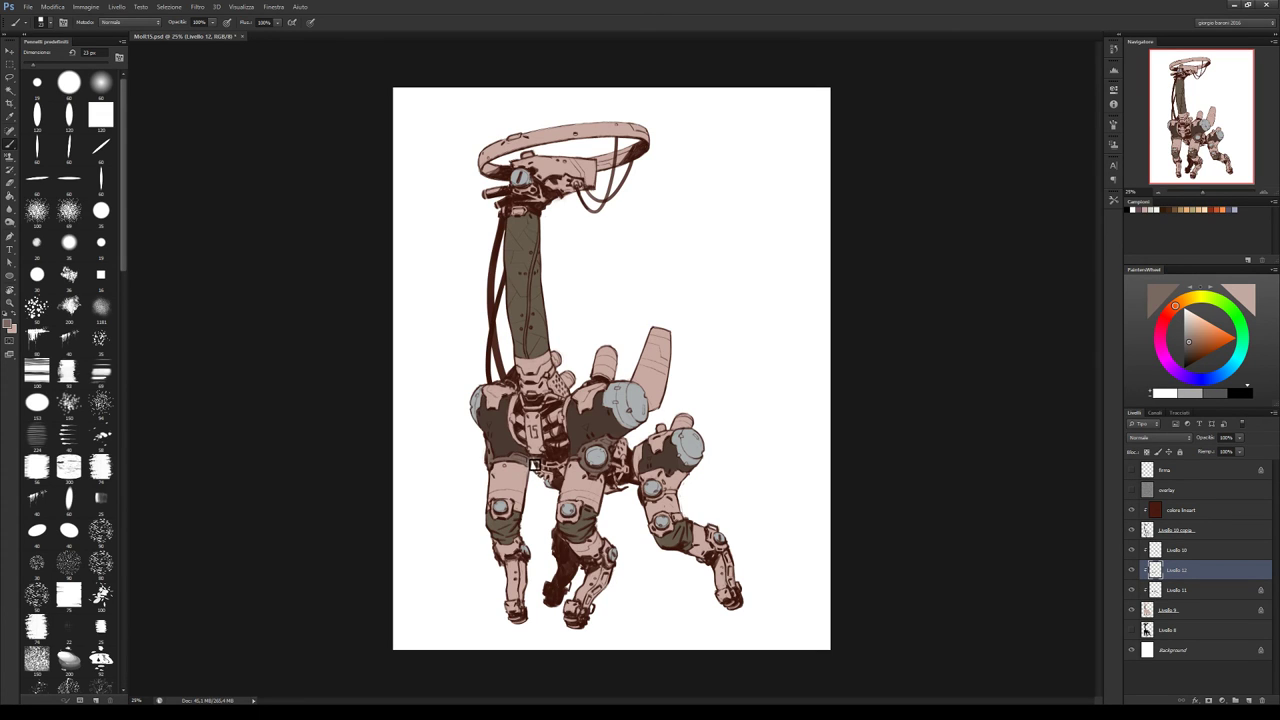
{"action": "key", "text": "e"}
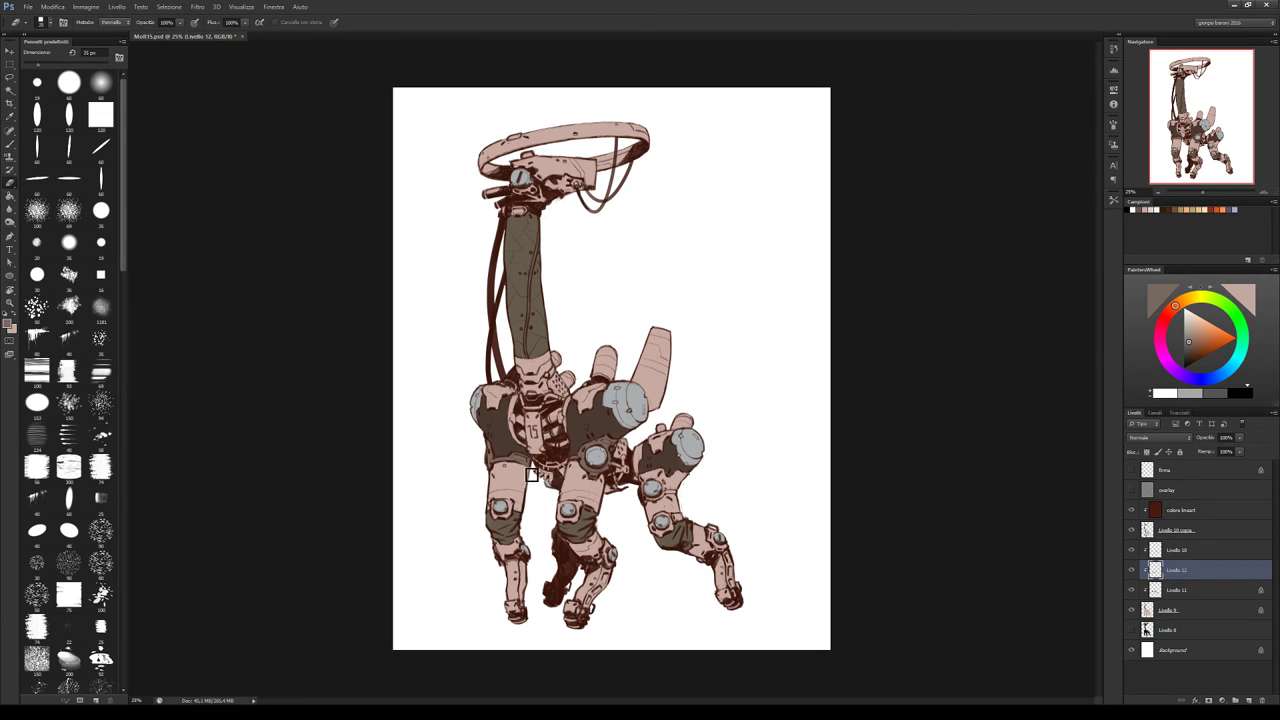
{"action": "key", "text": "b"}
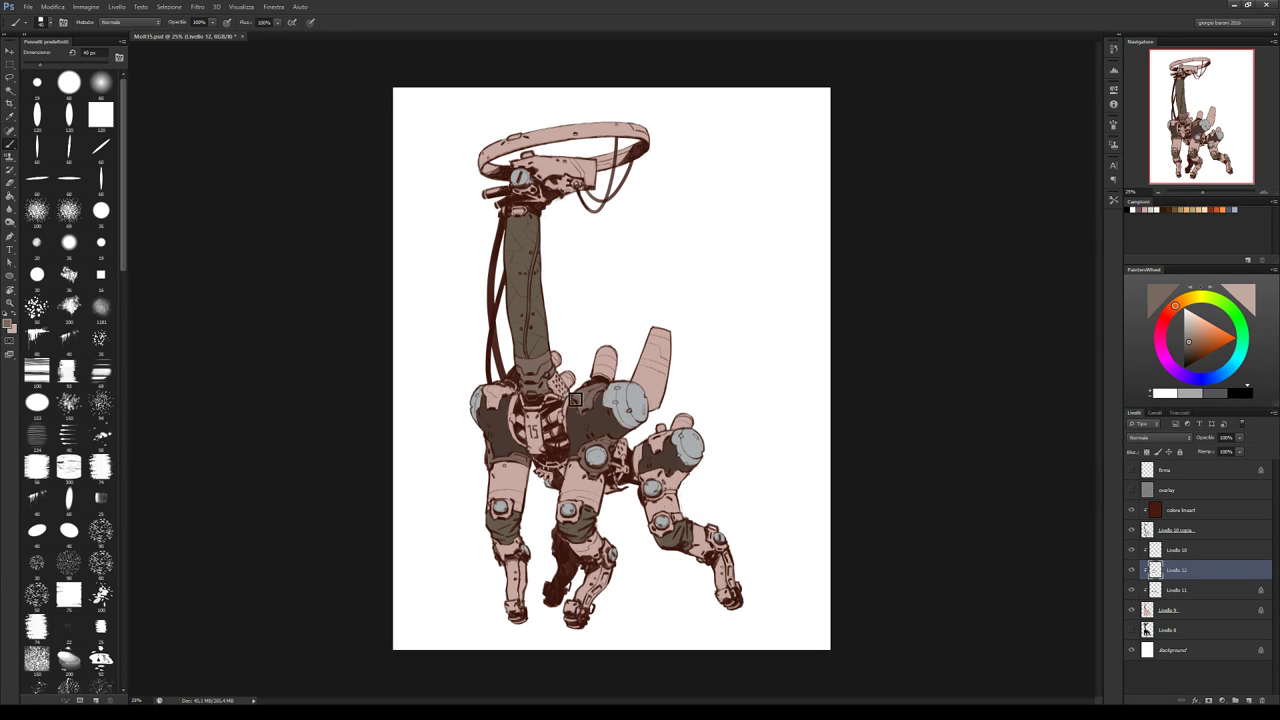
{"action": "key", "text": "e"}
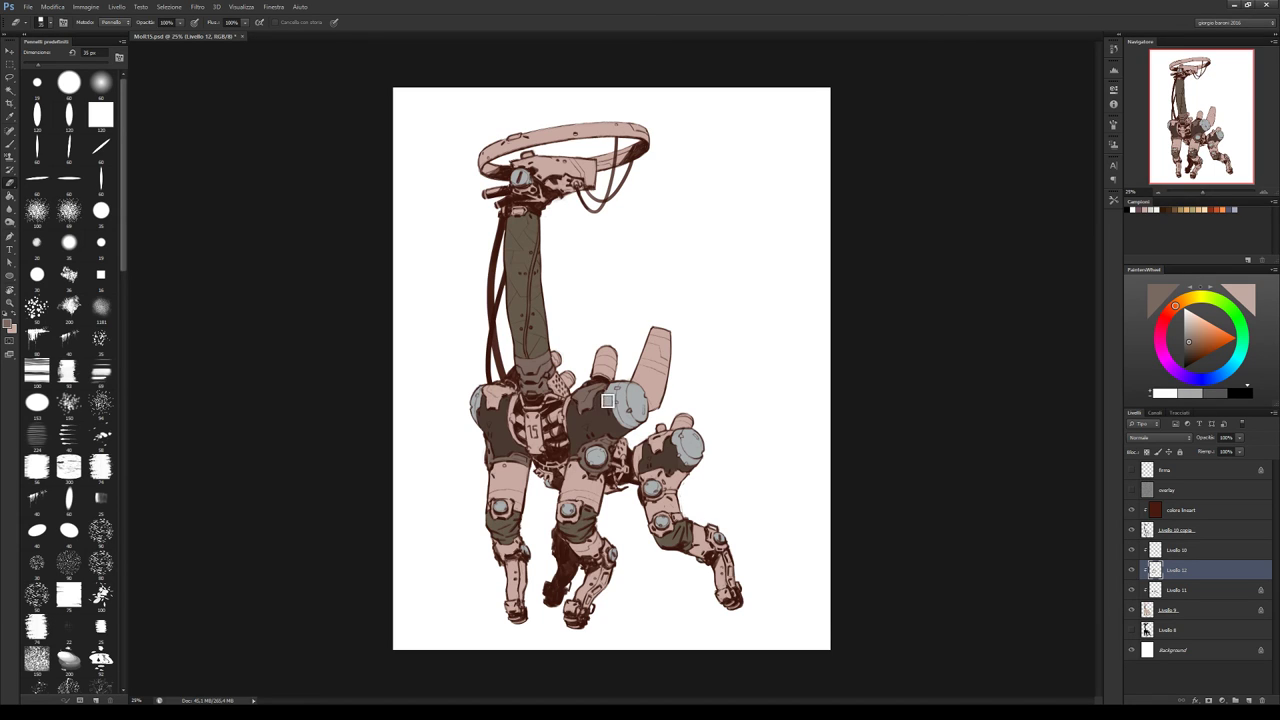
{"action": "key", "text": "b"}
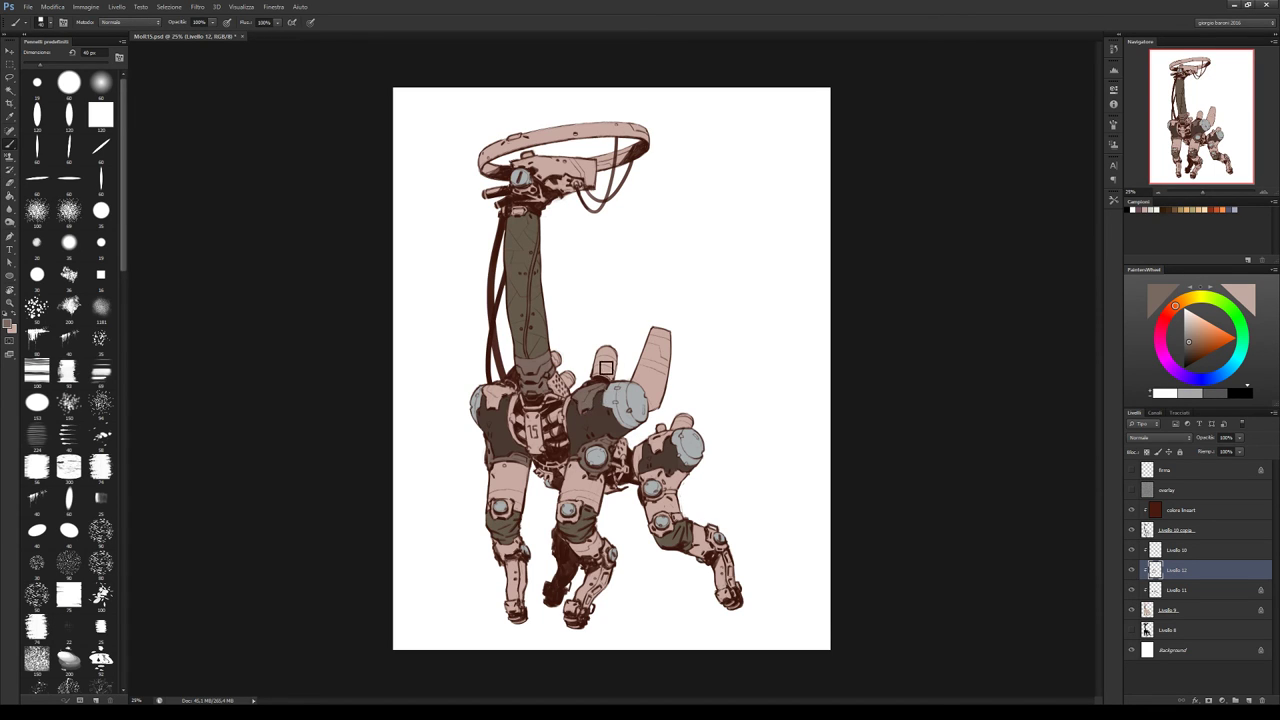
{"action": "key", "text": "e"}
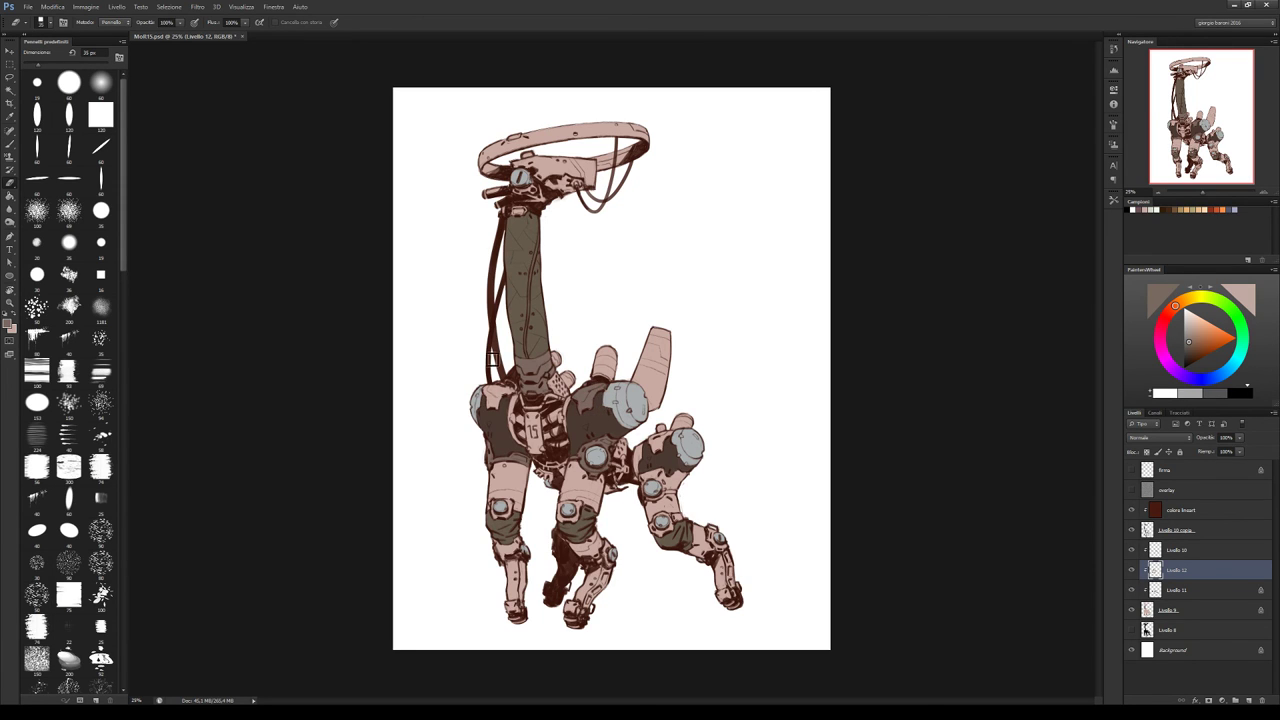
{"action": "key", "text": "b"}
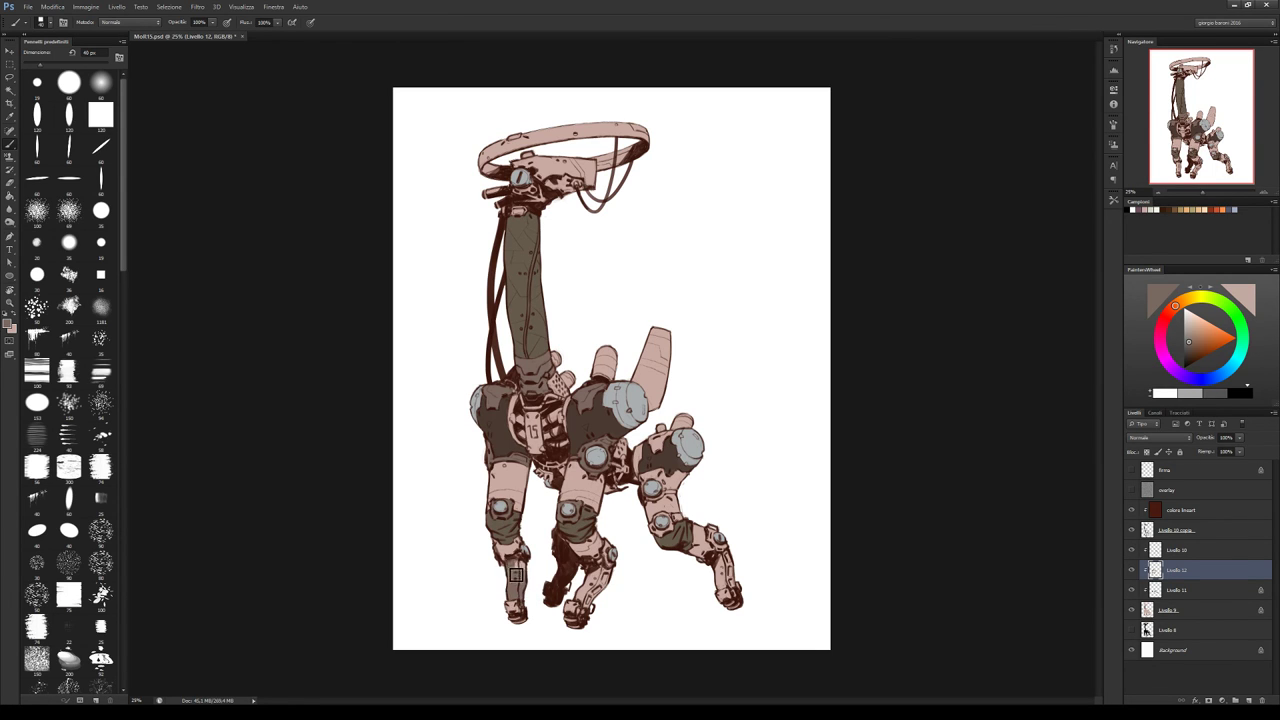
Shade the front, middle and rear leg shins and the rear knee dark brown
{"action": "mouse_move", "coordinate": [516, 575]}
{"action": "left_mouse_down"}
{"action": "mouse_move", "coordinate": [521, 562]}
{"action": "mouse_move", "coordinate": [514, 580]}
{"action": "left_mouse_up"}
{"action": "left_click_drag", "start_coordinate": [594, 584], "coordinate": [609, 580]}
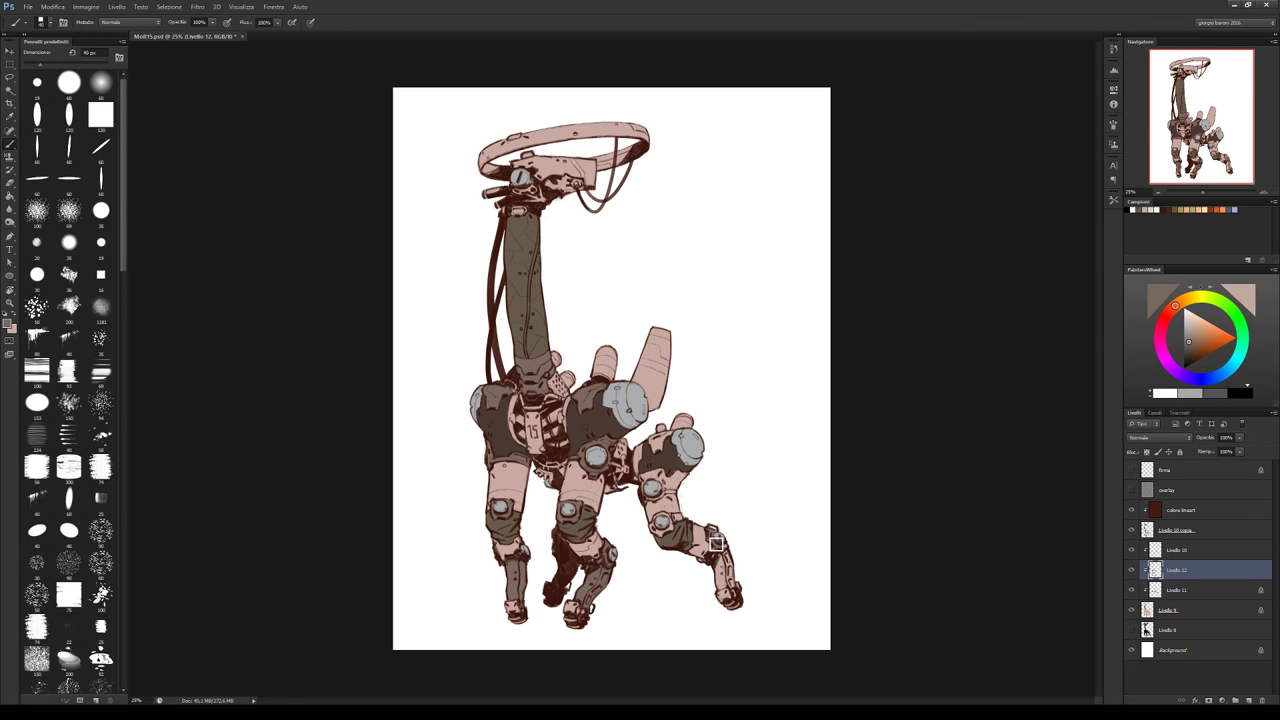
{"action": "mouse_move", "coordinate": [729, 553]}
{"action": "left_mouse_down"}
{"action": "mouse_move", "coordinate": [721, 593]}
{"action": "mouse_move", "coordinate": [736, 569]}
{"action": "mouse_move", "coordinate": [736, 590]}
{"action": "mouse_move", "coordinate": [728, 545]}
{"action": "left_mouse_up"}
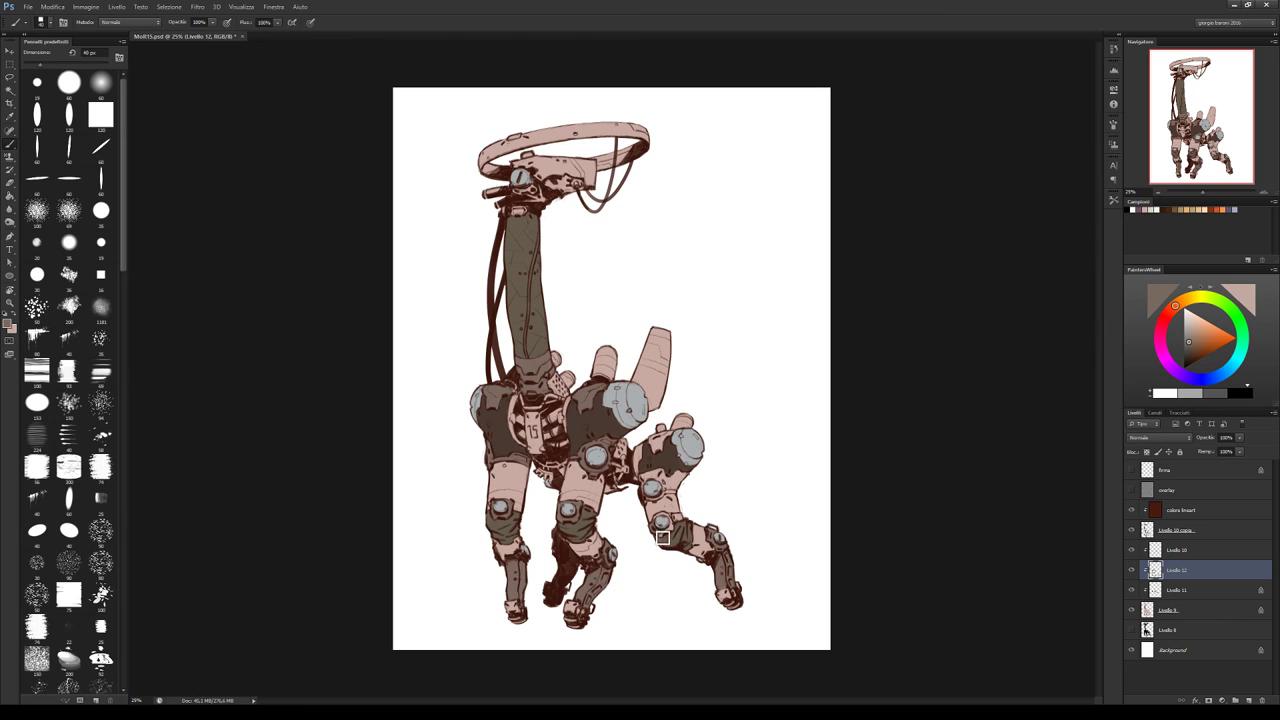
{"action": "mouse_move", "coordinate": [675, 532]}
{"action": "left_mouse_down"}
{"action": "mouse_move", "coordinate": [662, 520]}
{"action": "mouse_move", "coordinate": [682, 520]}
{"action": "left_mouse_up"}
{"action": "key", "text": "4"}
{"action": "key", "text": "0"}
Erase overspill, save, then darken the rear shoulder and the small pink cylinder
{"action": "key", "text": "e"}
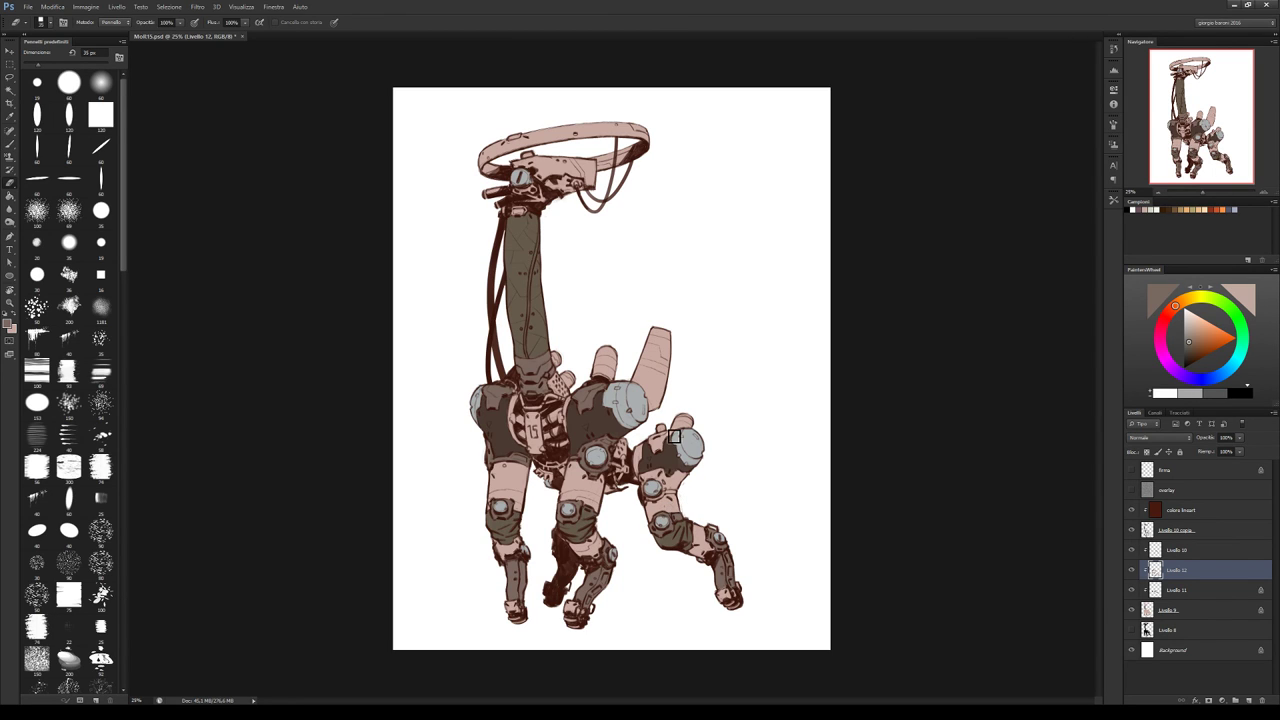
{"action": "key", "text": "ctrl+s"}
{"action": "key", "text": "b"}
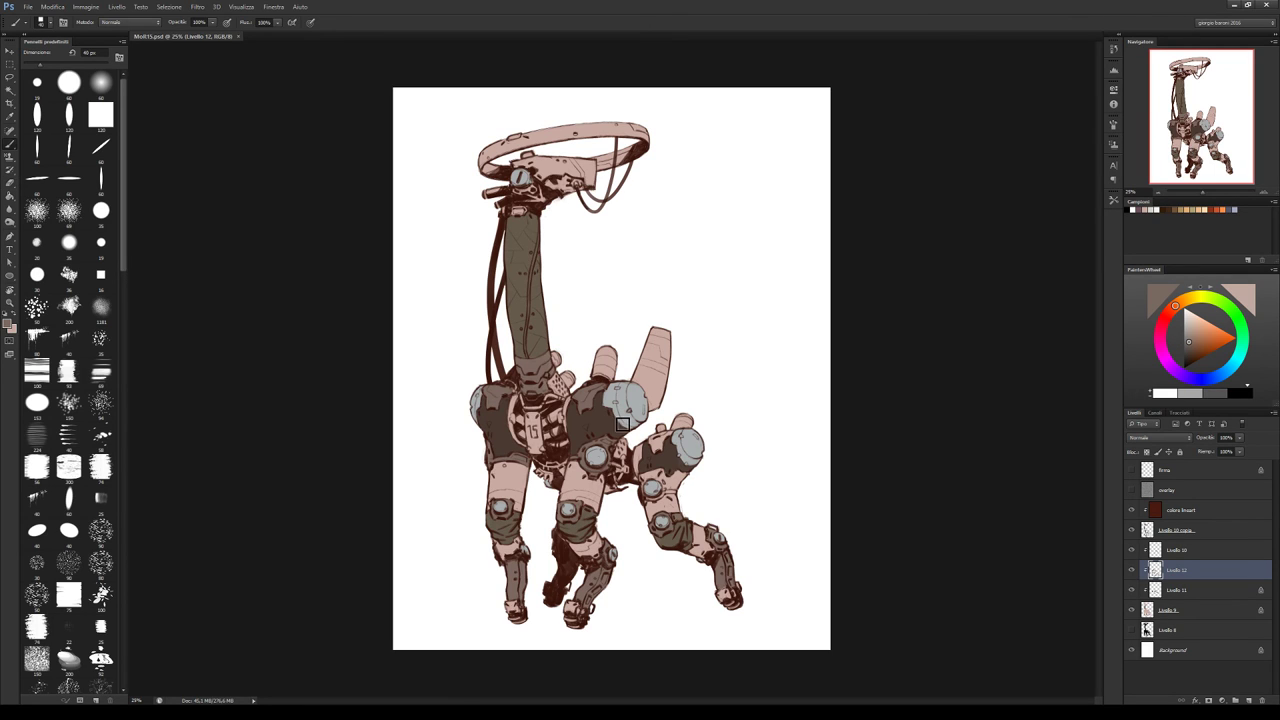
{"action": "left_click", "coordinate": [602, 447]}
{"action": "mouse_move", "coordinate": [600, 360]}
{"action": "left_mouse_down"}
{"action": "mouse_move", "coordinate": [612, 382]}
{"action": "mouse_move", "coordinate": [622, 352]}
{"action": "mouse_move", "coordinate": [600, 386]}
{"action": "mouse_move", "coordinate": [606, 356]}
{"action": "mouse_move", "coordinate": [614, 386]}
{"action": "mouse_move", "coordinate": [628, 362]}
{"action": "left_mouse_up"}
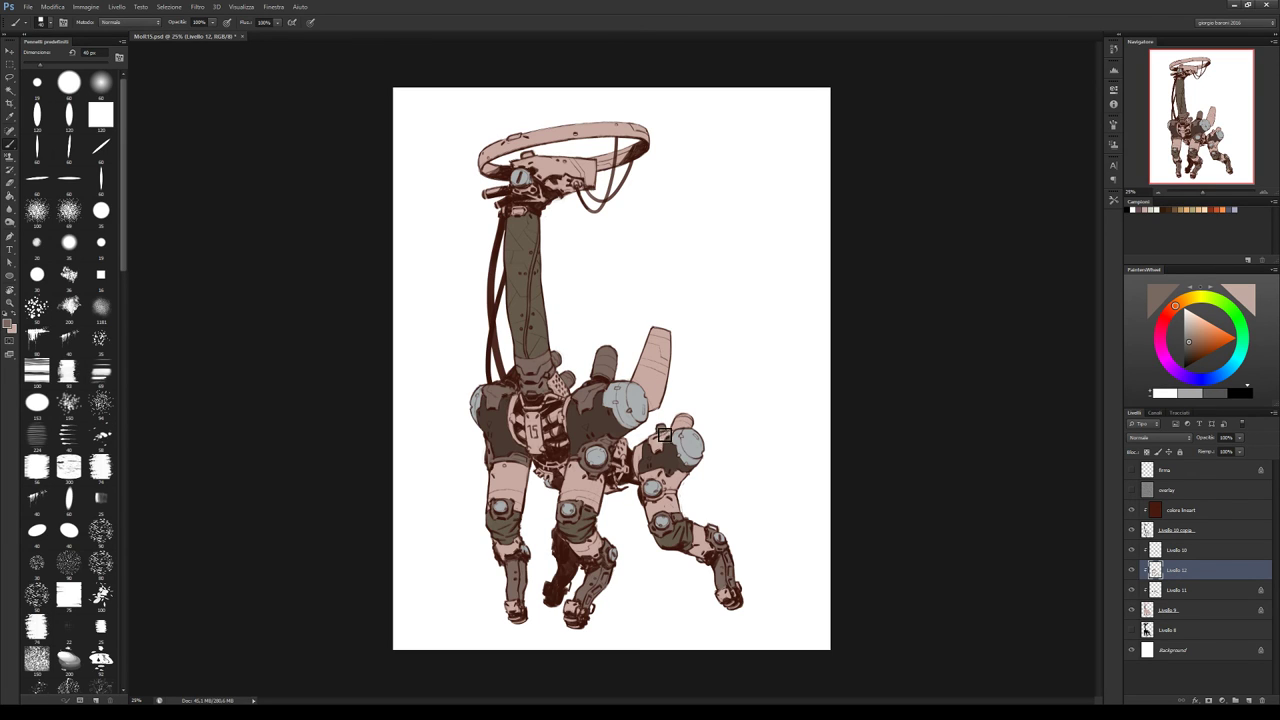
{"action": "left_click_drag", "start_coordinate": [662, 440], "coordinate": [694, 428]}
{"action": "left_click_drag", "start_coordinate": [664, 453], "coordinate": [680, 422]}
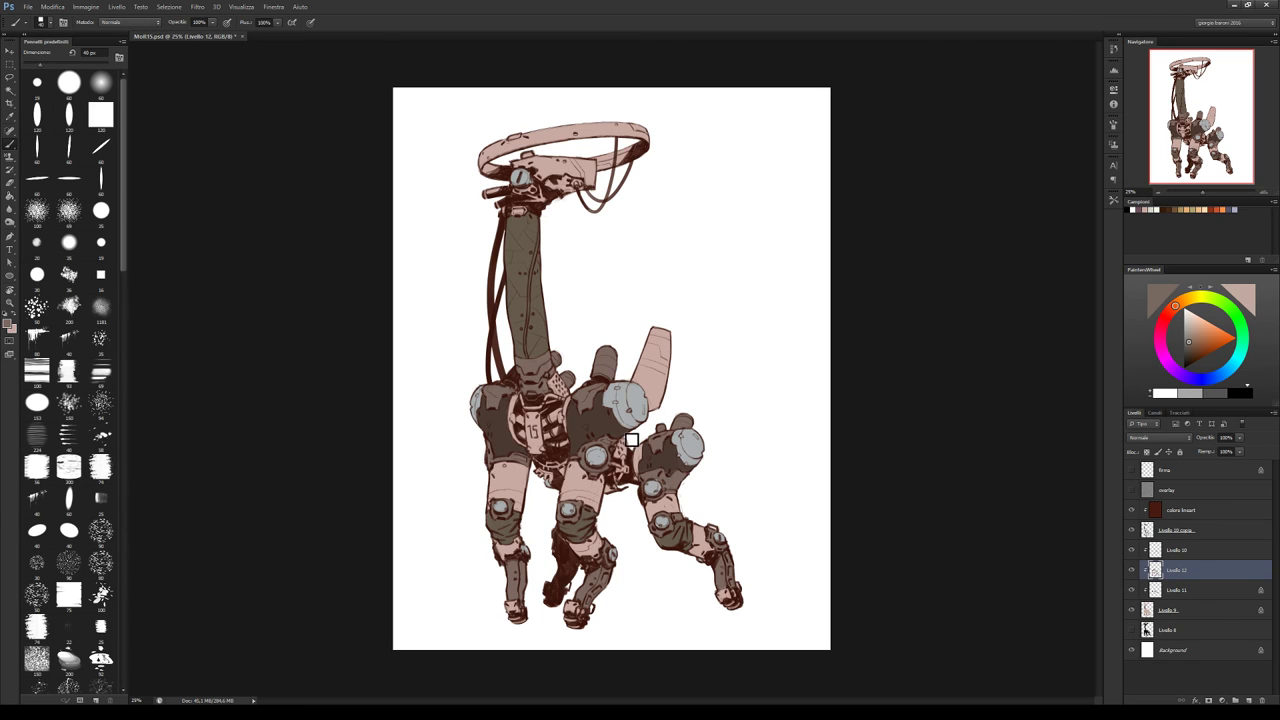
Tidy the blue-grey joint patches on Livello 10 with the sampled joint colour, then save
{"action": "key", "text": "e"}
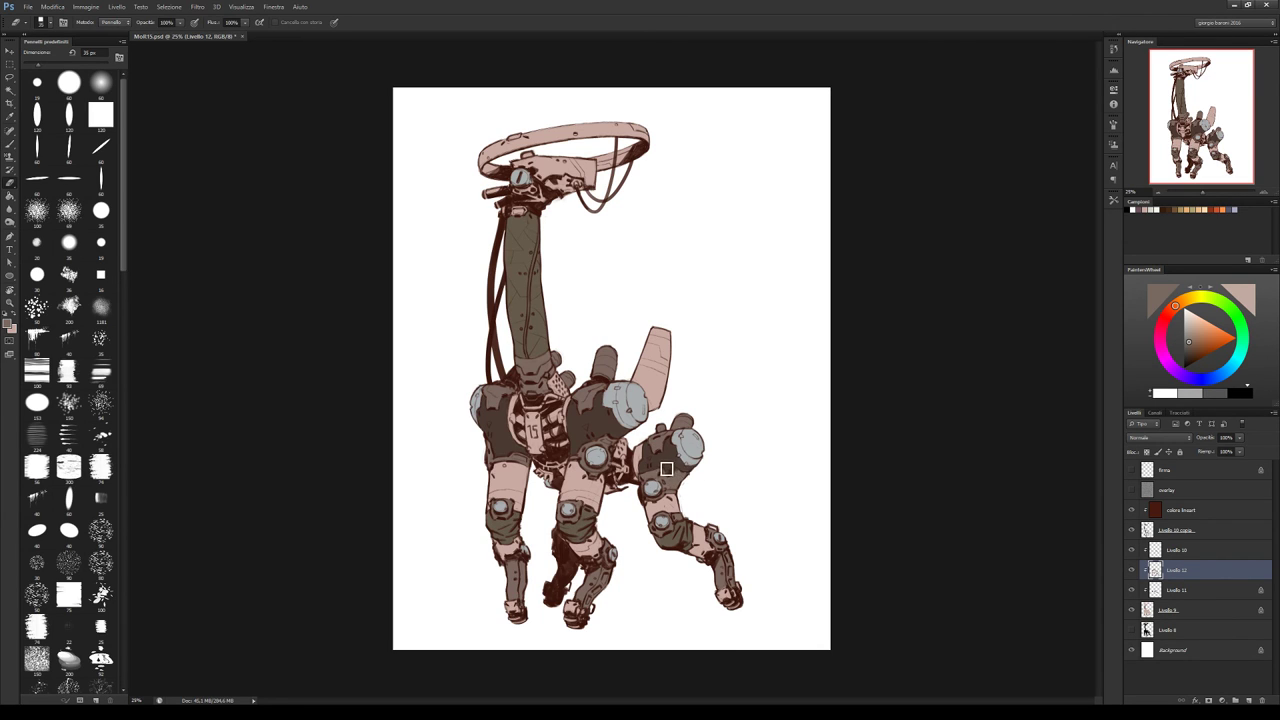
{"action": "key", "text": "b"}
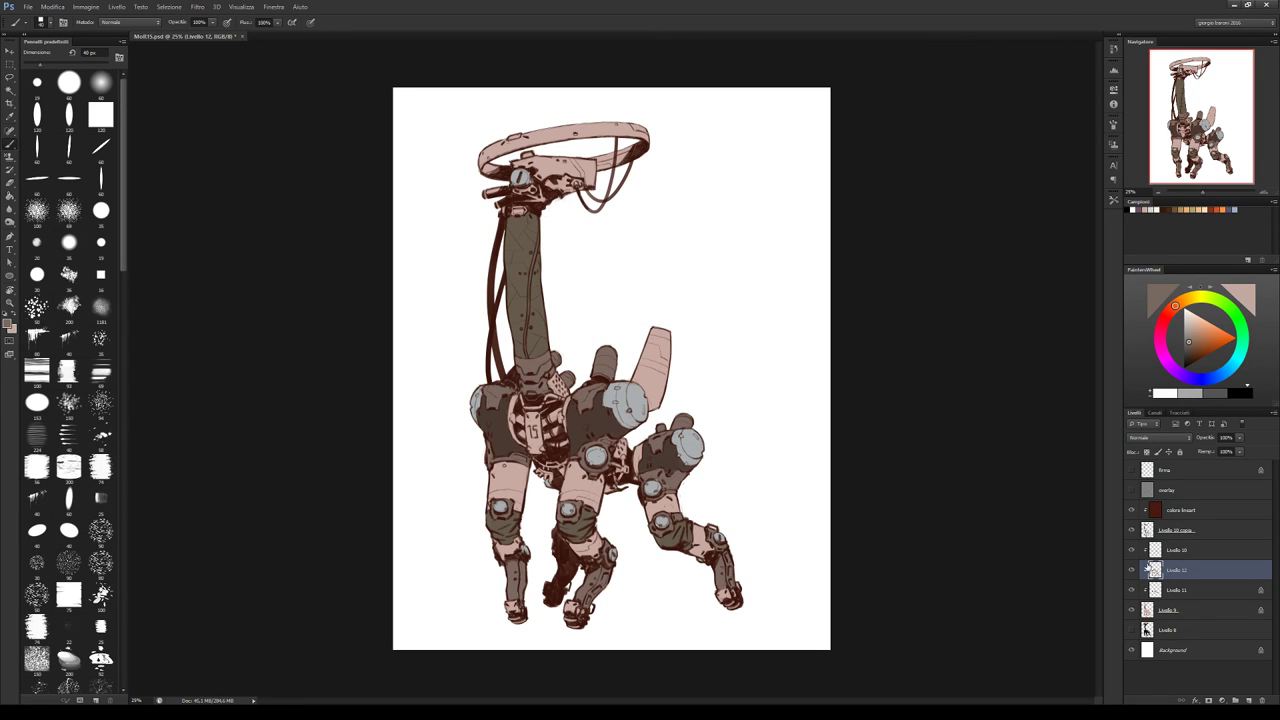
{"action": "left_click", "coordinate": [1133, 551]}
{"action": "left_click", "coordinate": [1133, 551]}
{"action": "left_click", "coordinate": [1165, 552]}
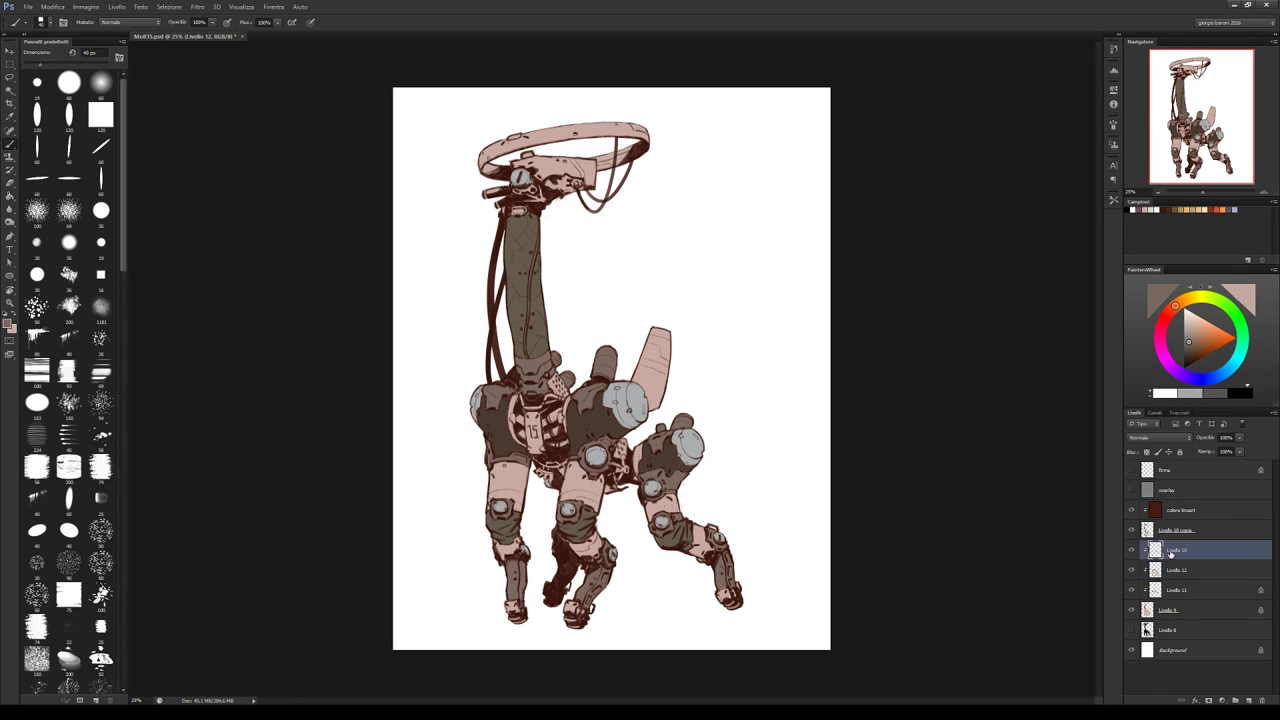
{"action": "left_click", "coordinate": [687, 439], "text": "alt"}
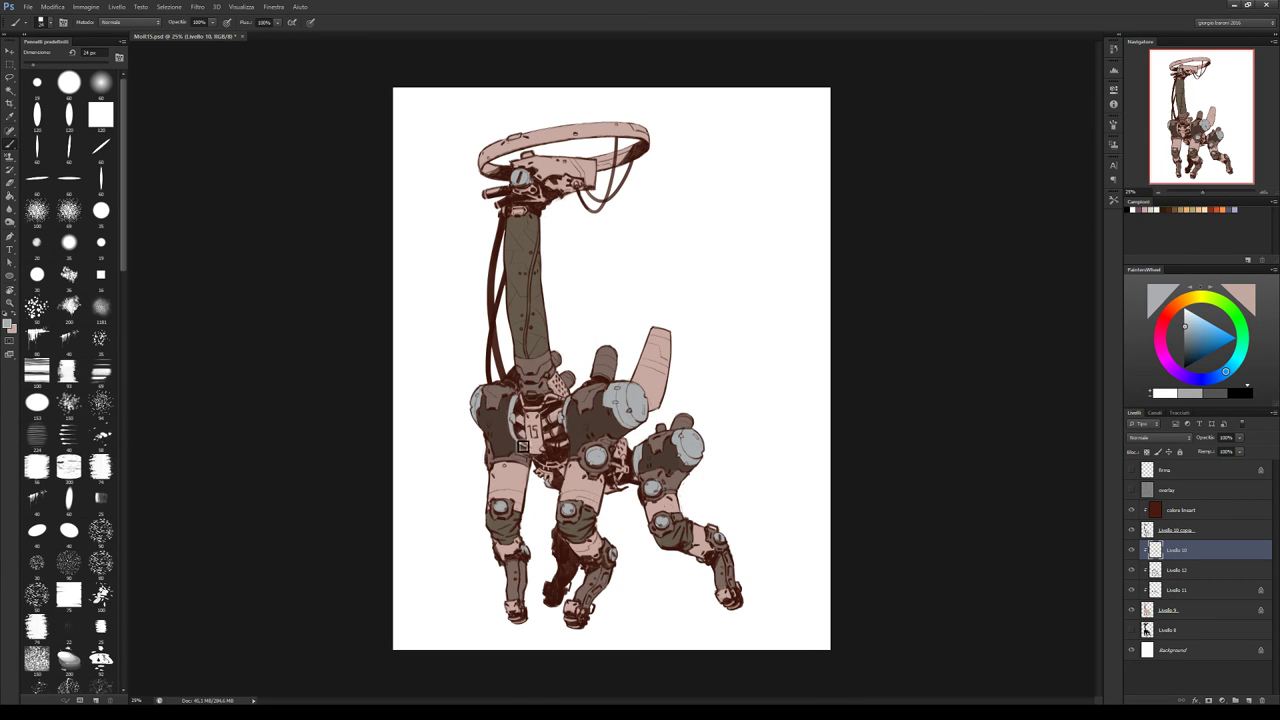
{"action": "key", "text": "e"}
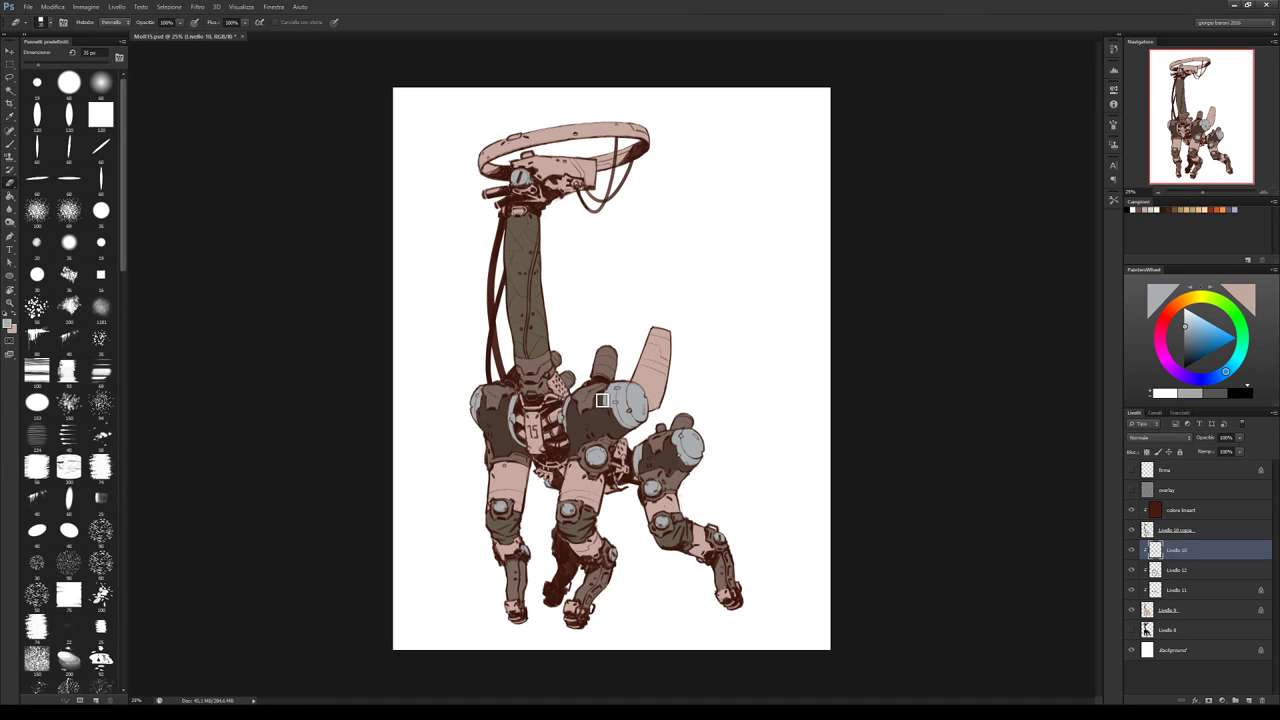
{"action": "key", "text": "b"}
{"action": "key", "text": "ctrl+s"}
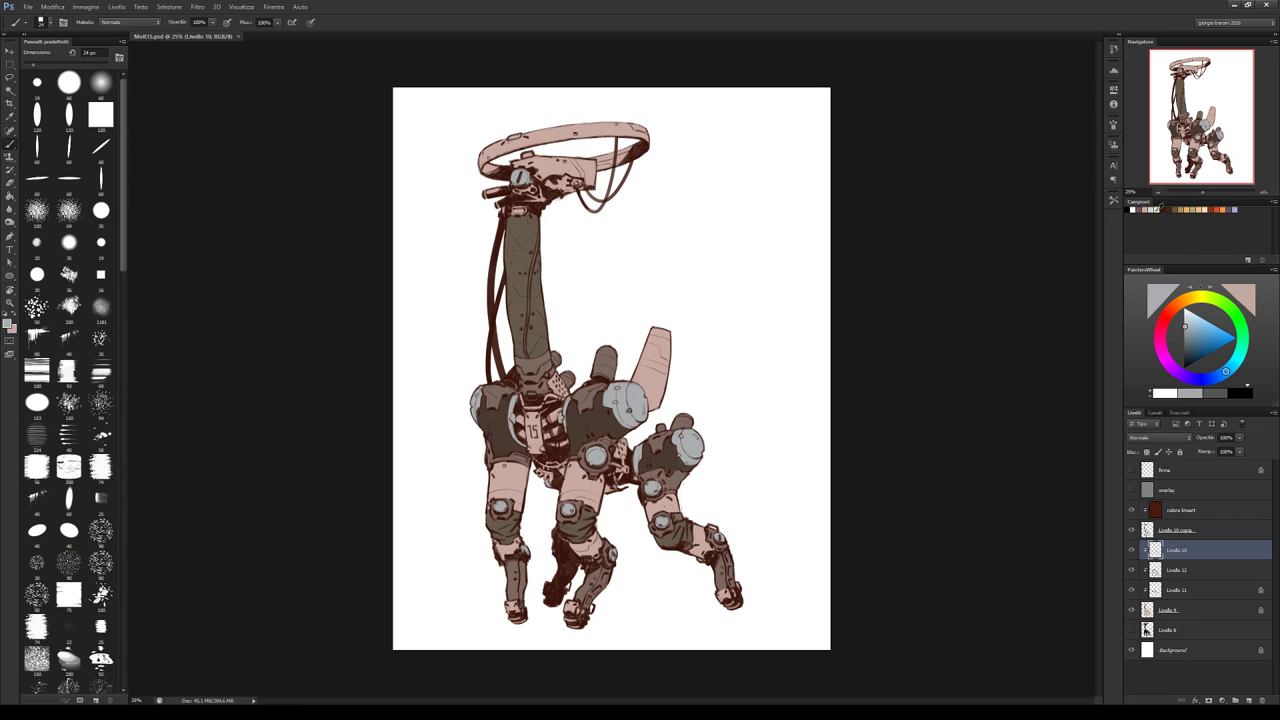
On Livello 9, paint the thigh plates pale cream, then the top ring with a 45 px brush
{"action": "left_click", "coordinate": [1201, 297]}
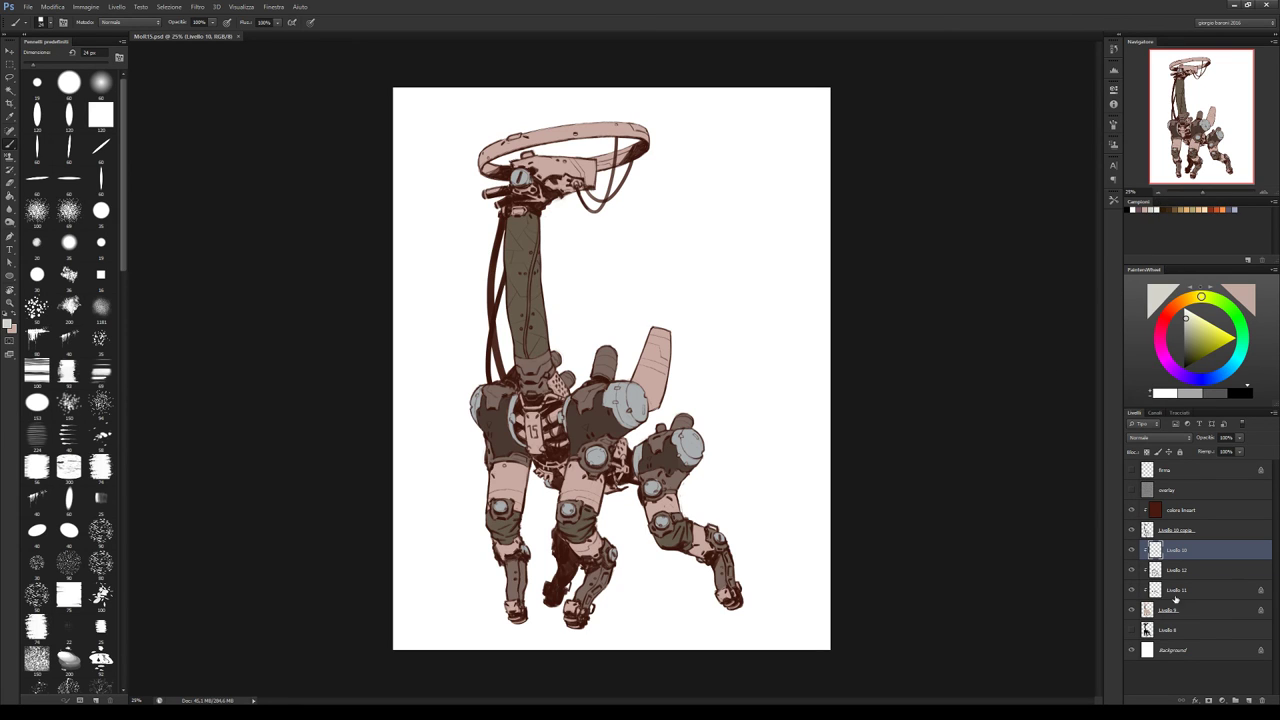
{"action": "left_click", "coordinate": [1171, 612]}
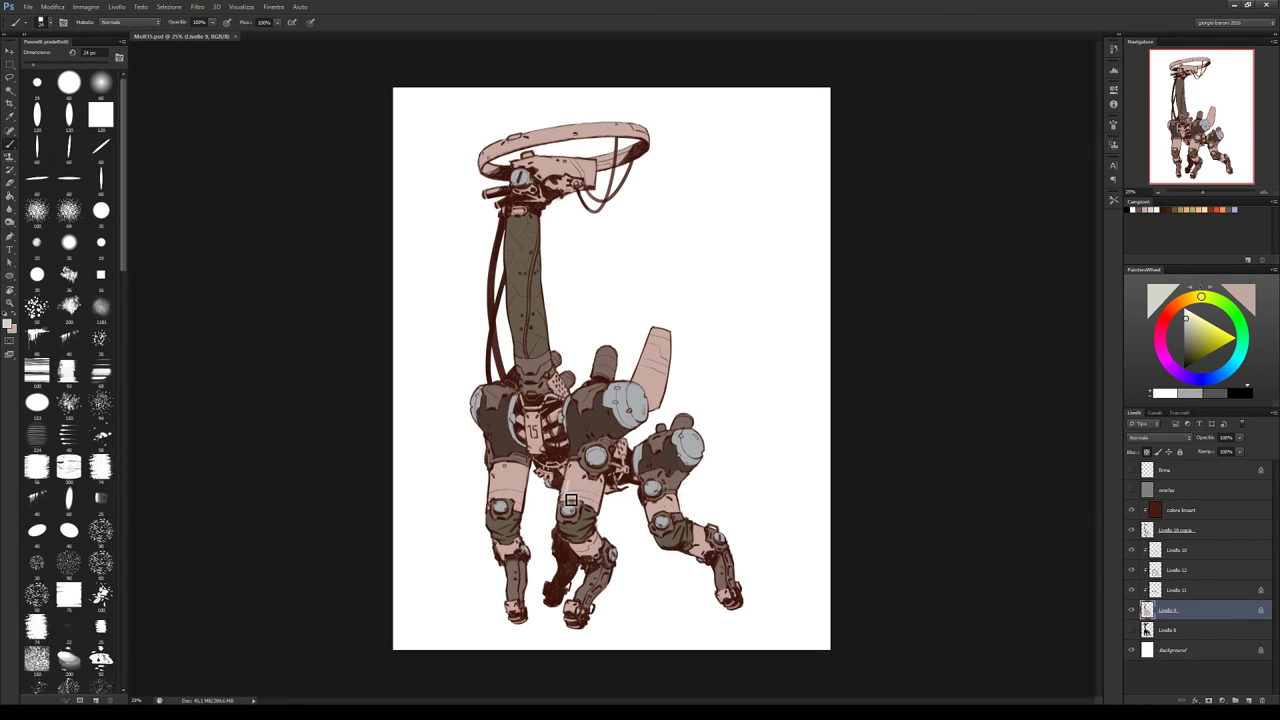
{"action": "mouse_move", "coordinate": [572, 483]}
{"action": "left_mouse_down"}
{"action": "mouse_move", "coordinate": [607, 487]}
{"action": "mouse_move", "coordinate": [603, 508]}
{"action": "mouse_move", "coordinate": [599, 489]}
{"action": "mouse_move", "coordinate": [595, 504]}
{"action": "mouse_move", "coordinate": [573, 494]}
{"action": "mouse_move", "coordinate": [566, 507]}
{"action": "mouse_move", "coordinate": [578, 497]}
{"action": "mouse_move", "coordinate": [606, 516]}
{"action": "mouse_move", "coordinate": [593, 473]}
{"action": "left_mouse_up"}
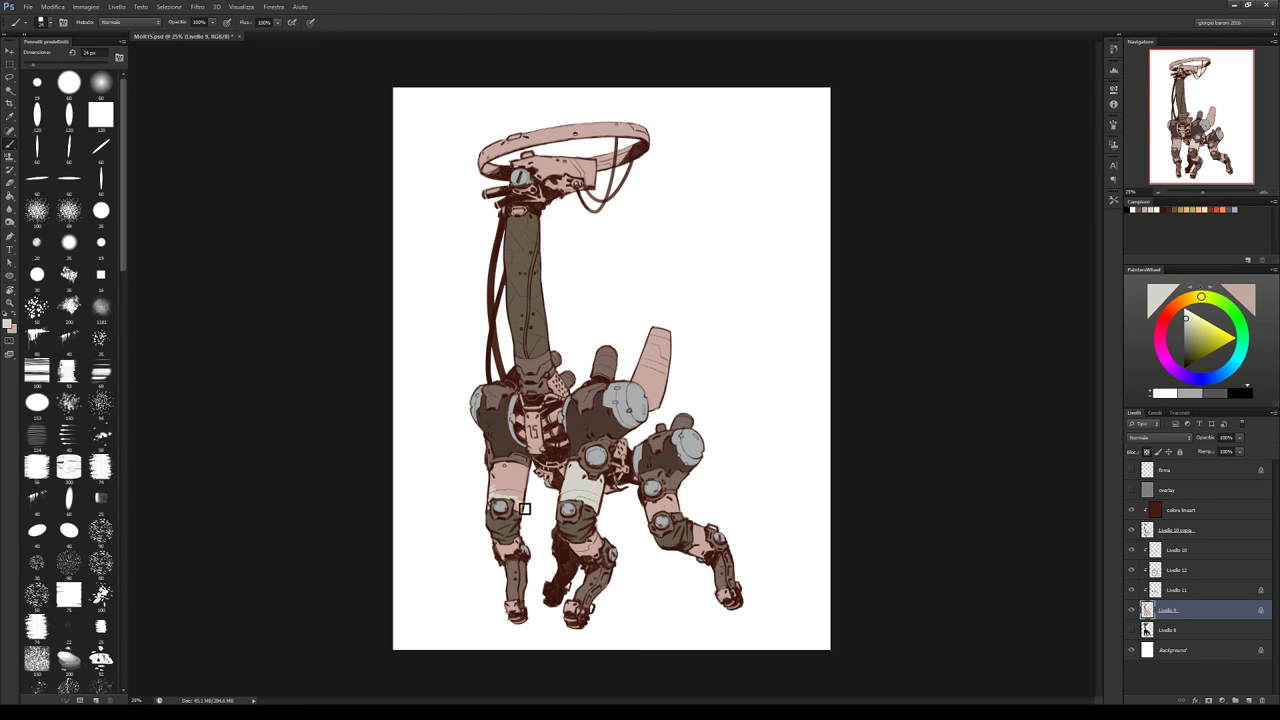
{"action": "mouse_move", "coordinate": [520, 514]}
{"action": "left_mouse_down"}
{"action": "mouse_move", "coordinate": [524, 484]}
{"action": "mouse_move", "coordinate": [505, 503]}
{"action": "mouse_move", "coordinate": [500, 472]}
{"action": "left_mouse_up"}
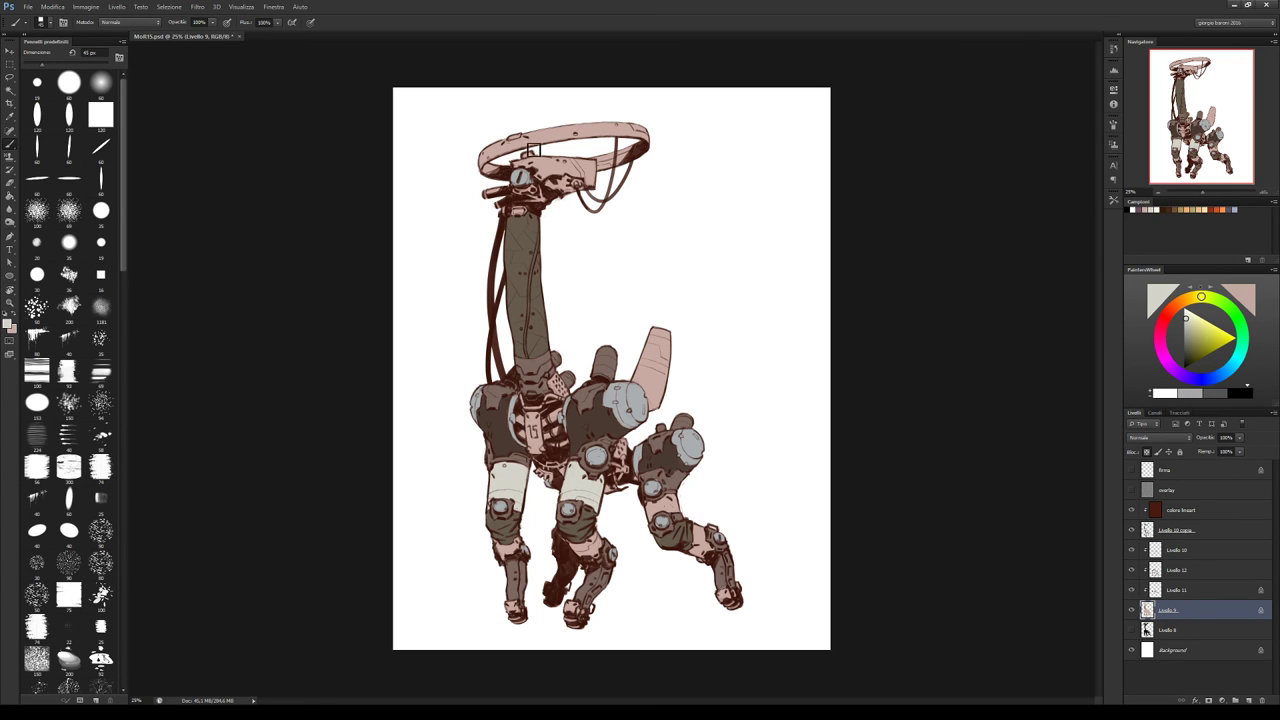
{"action": "key", "text": "bracketright"}
{"action": "key", "text": "bracketright"}
{"action": "key", "text": "bracketright"}
{"action": "key", "text": "bracketright"}
{"action": "mouse_move", "coordinate": [531, 166]}
{"action": "left_mouse_down"}
{"action": "mouse_move", "coordinate": [591, 172]}
{"action": "mouse_move", "coordinate": [595, 186]}
{"action": "mouse_move", "coordinate": [598, 167]}
{"action": "mouse_move", "coordinate": [565, 170]}
{"action": "mouse_move", "coordinate": [546, 150]}
{"action": "mouse_move", "coordinate": [491, 157]}
{"action": "mouse_move", "coordinate": [494, 175]}
{"action": "mouse_move", "coordinate": [483, 166]}
{"action": "mouse_move", "coordinate": [538, 133]}
{"action": "mouse_move", "coordinate": [540, 150]}
{"action": "mouse_move", "coordinate": [578, 124]}
{"action": "mouse_move", "coordinate": [569, 145]}
{"action": "mouse_move", "coordinate": [641, 124]}
{"action": "mouse_move", "coordinate": [632, 148]}
{"action": "mouse_move", "coordinate": [657, 135]}
{"action": "mouse_move", "coordinate": [647, 160]}
{"action": "mouse_move", "coordinate": [639, 146]}
{"action": "mouse_move", "coordinate": [619, 182]}
{"action": "left_mouse_up"}
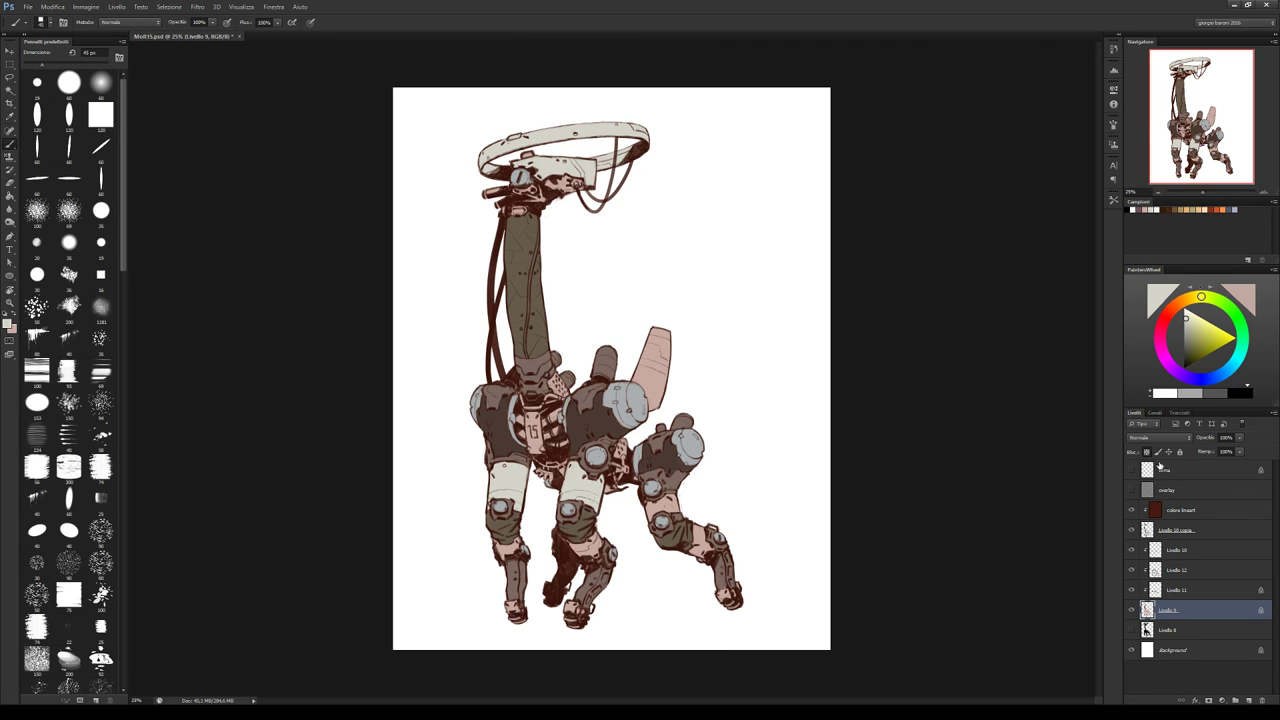
Erase stray cream bits, check the shading by toggling Livello 12, and select Livello 12
{"action": "key", "text": "e"}
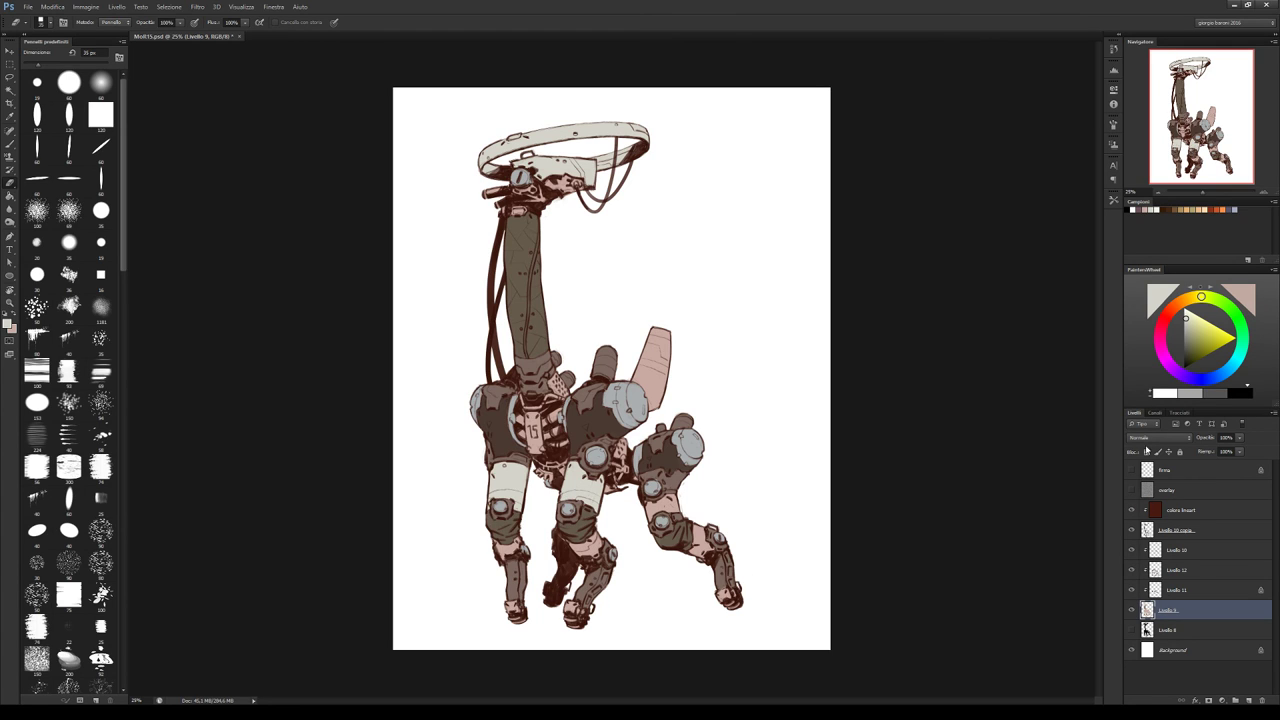
{"action": "left_click", "coordinate": [706, 397]}
{"action": "left_click", "coordinate": [1132, 570]}
{"action": "left_click", "coordinate": [1132, 570]}
{"action": "left_click", "coordinate": [1190, 570]}
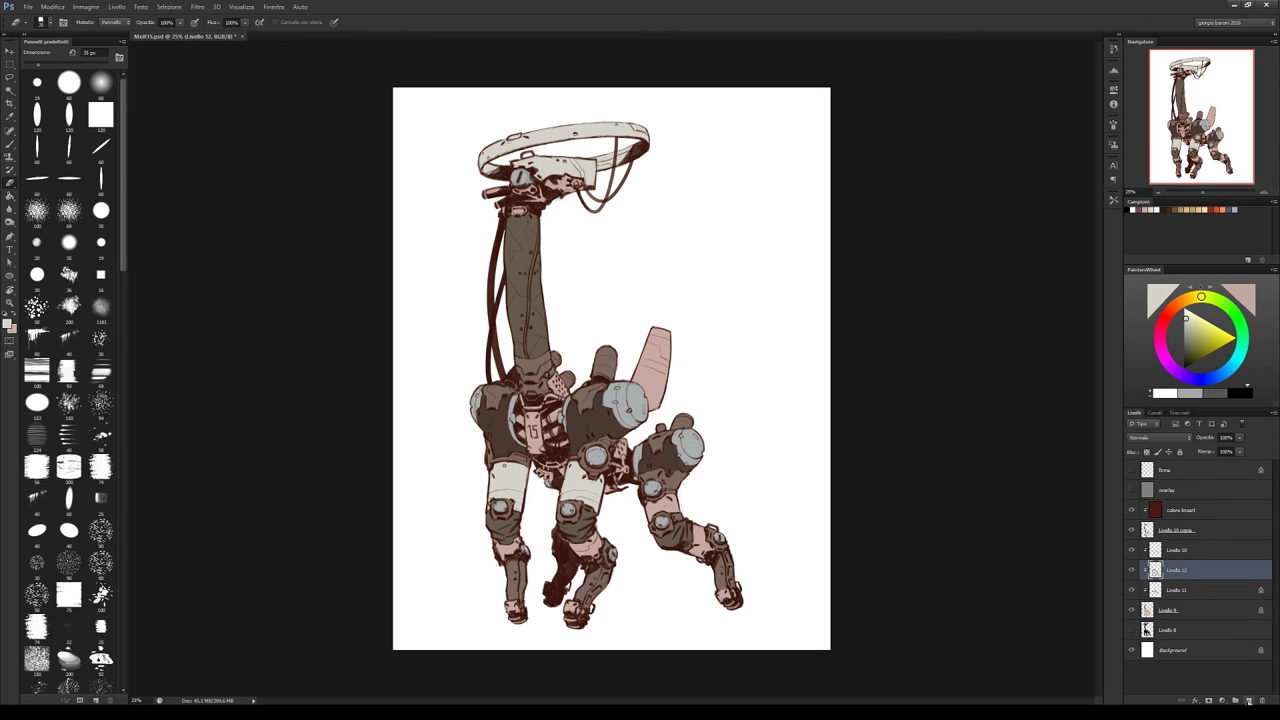
Add a new layer above Livello 12 and brush orange-brown shadows on the shoulder top and hip joint
{"action": "left_click", "coordinate": [1248, 701]}
{"action": "key", "text": "b"}
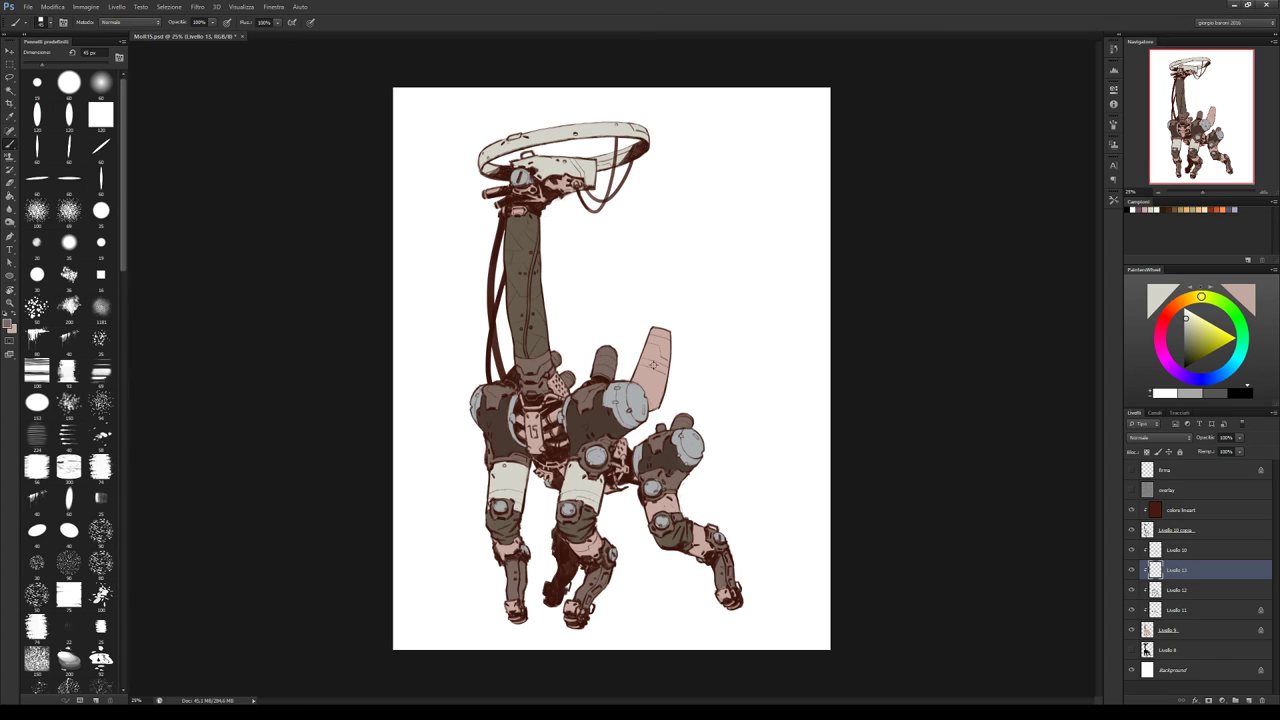
{"action": "left_click", "coordinate": [1175, 305]}
{"action": "left_click", "coordinate": [1189, 342]}
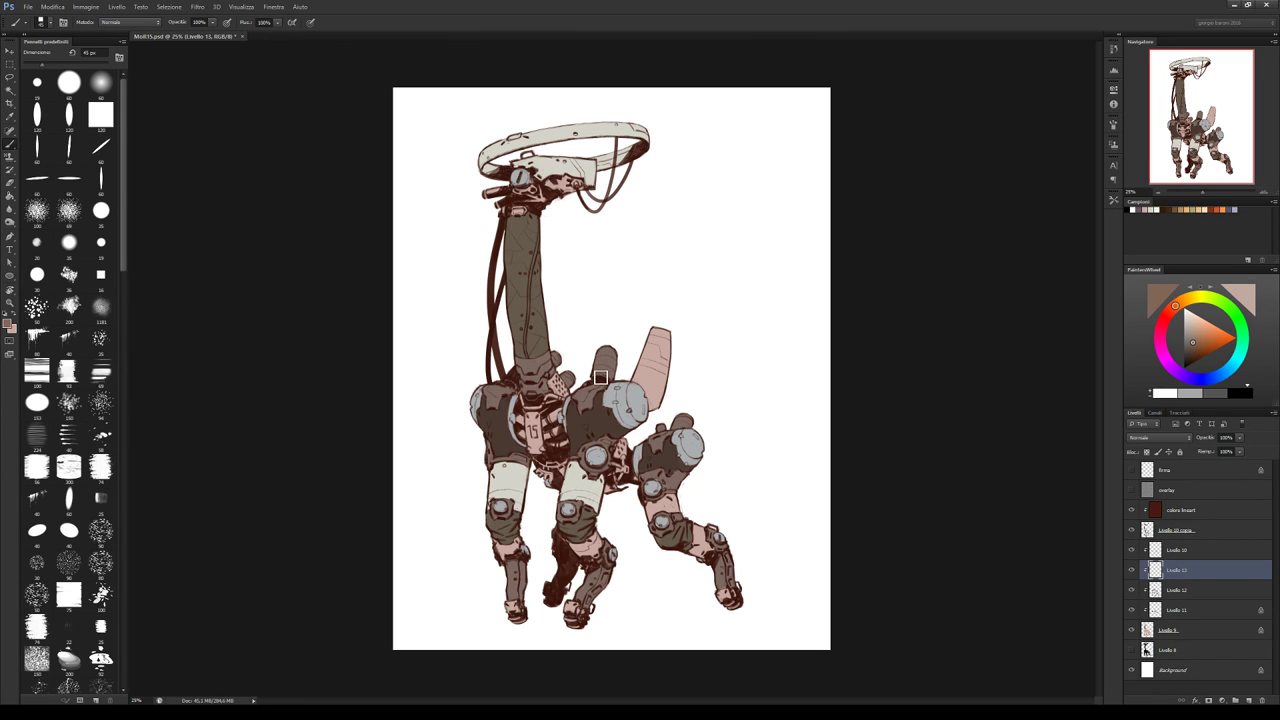
{"action": "left_click_drag", "start_coordinate": [598, 362], "coordinate": [620, 370]}
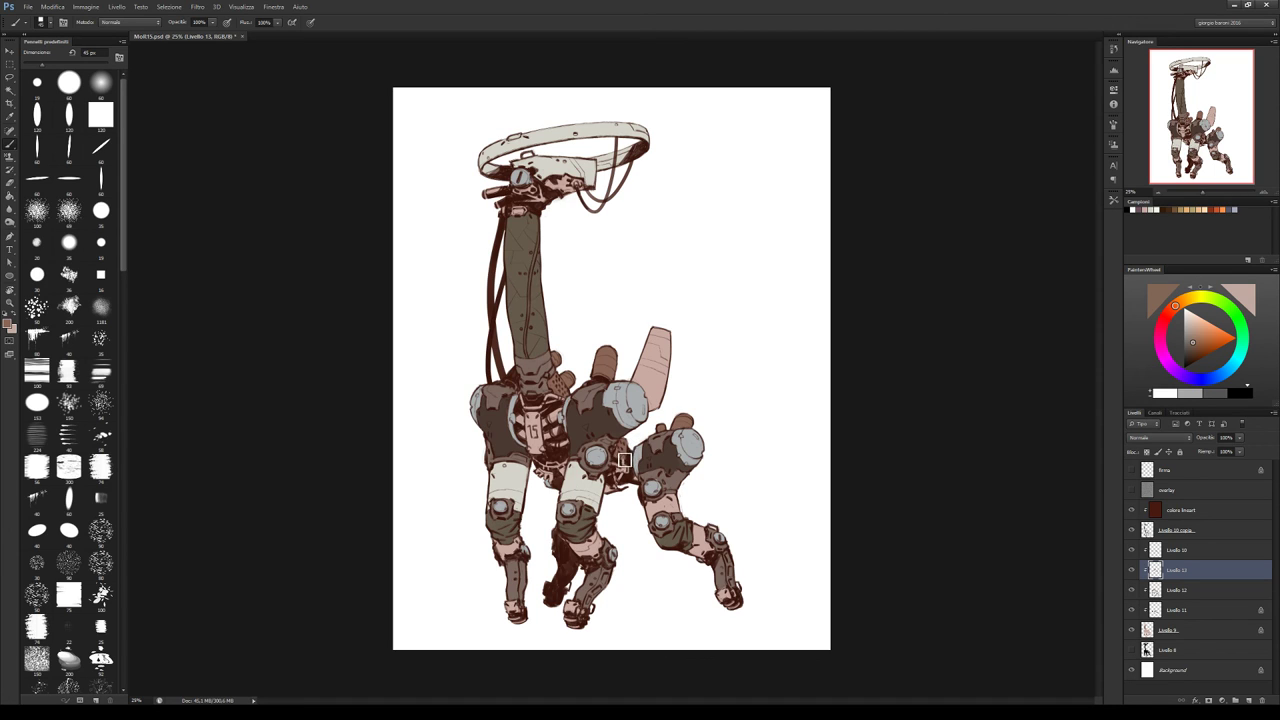
{"action": "mouse_move", "coordinate": [628, 470]}
{"action": "left_mouse_down"}
{"action": "mouse_move", "coordinate": [620, 488]}
{"action": "mouse_move", "coordinate": [631, 473]}
{"action": "left_mouse_up"}
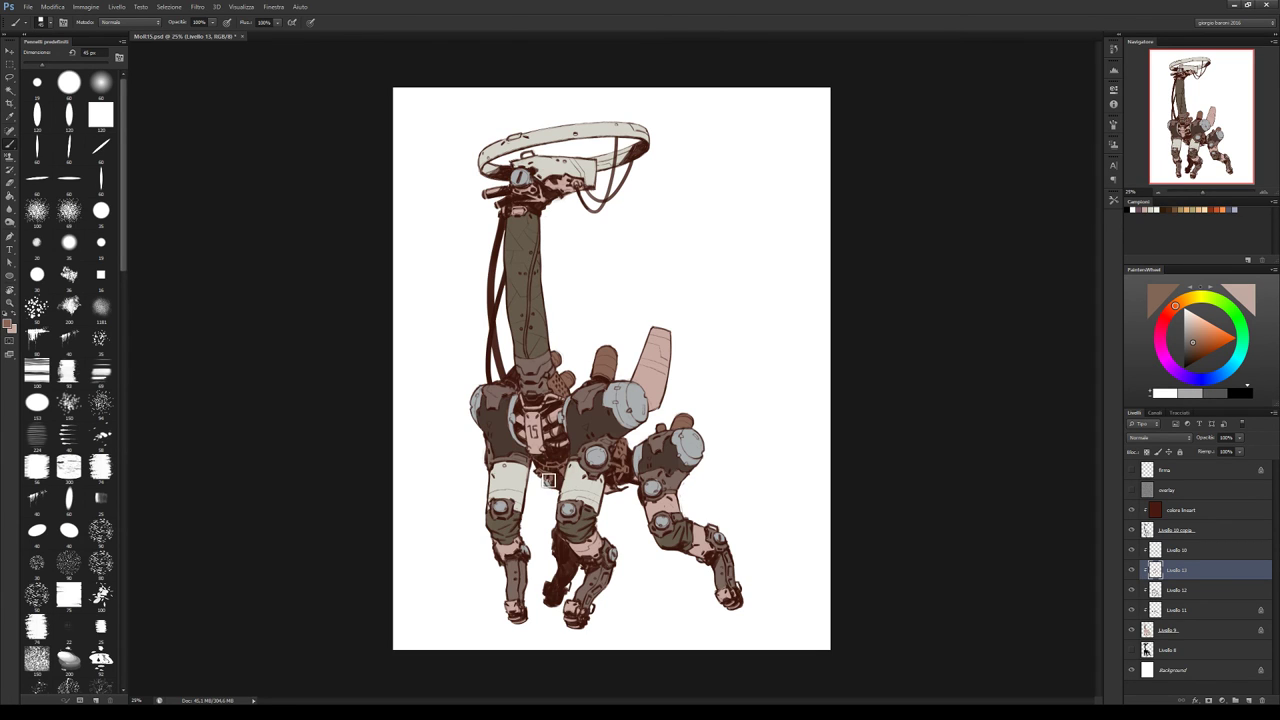
Check the new shading, then add darker brown shadow strokes on the pelvis
{"action": "left_click", "coordinate": [1132, 570]}
{"action": "left_click", "coordinate": [1132, 570]}
{"action": "left_click", "coordinate": [1193, 348]}
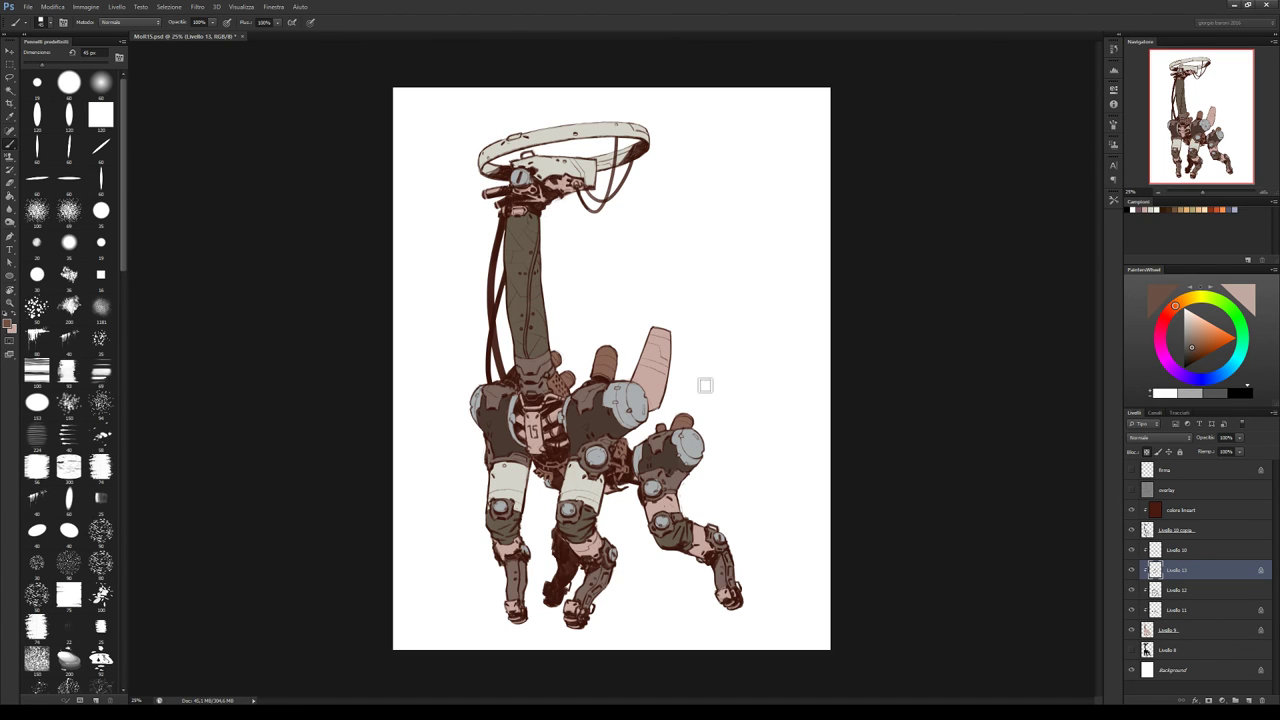
{"action": "left_click_drag", "start_coordinate": [562, 388], "coordinate": [576, 404]}
{"action": "left_click_drag", "start_coordinate": [1194, 351], "coordinate": [1190, 352]}
{"action": "left_click", "coordinate": [1189, 357]}
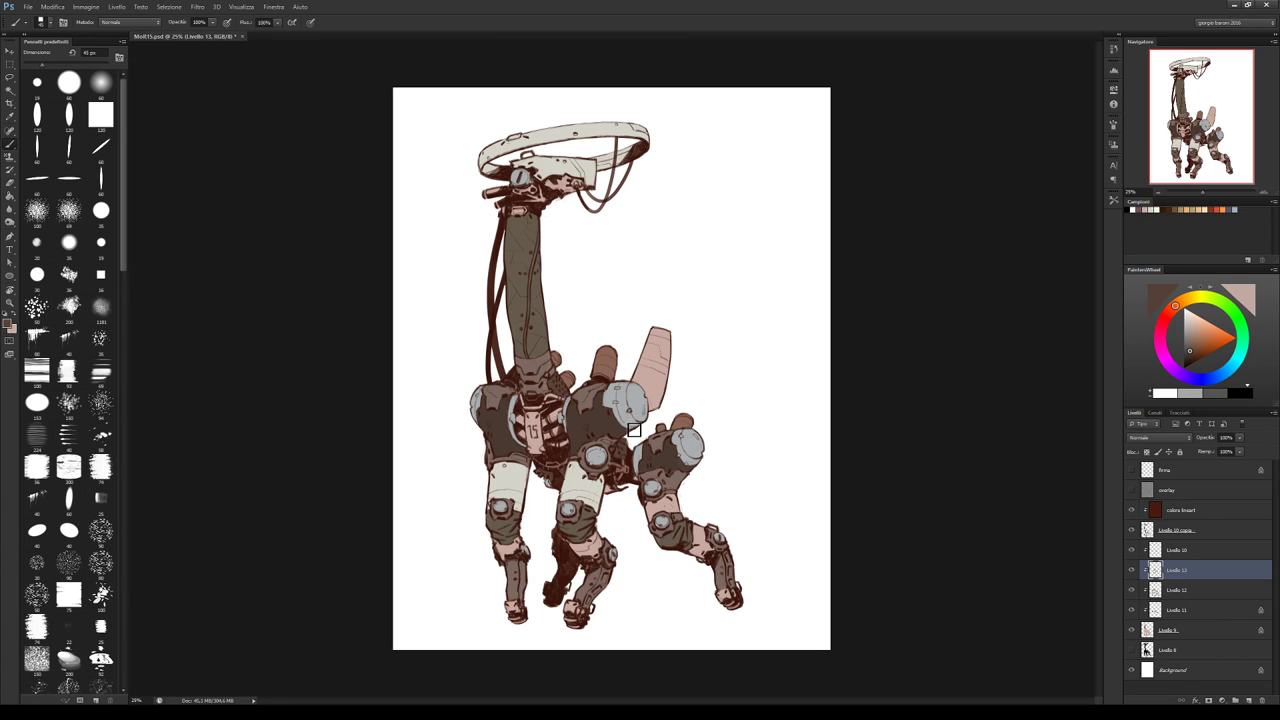
Compare the shading on Livello 13 and Livello 12, then pick a light pinkish grey on Livello 12
{"action": "left_click", "coordinate": [1133, 576]}
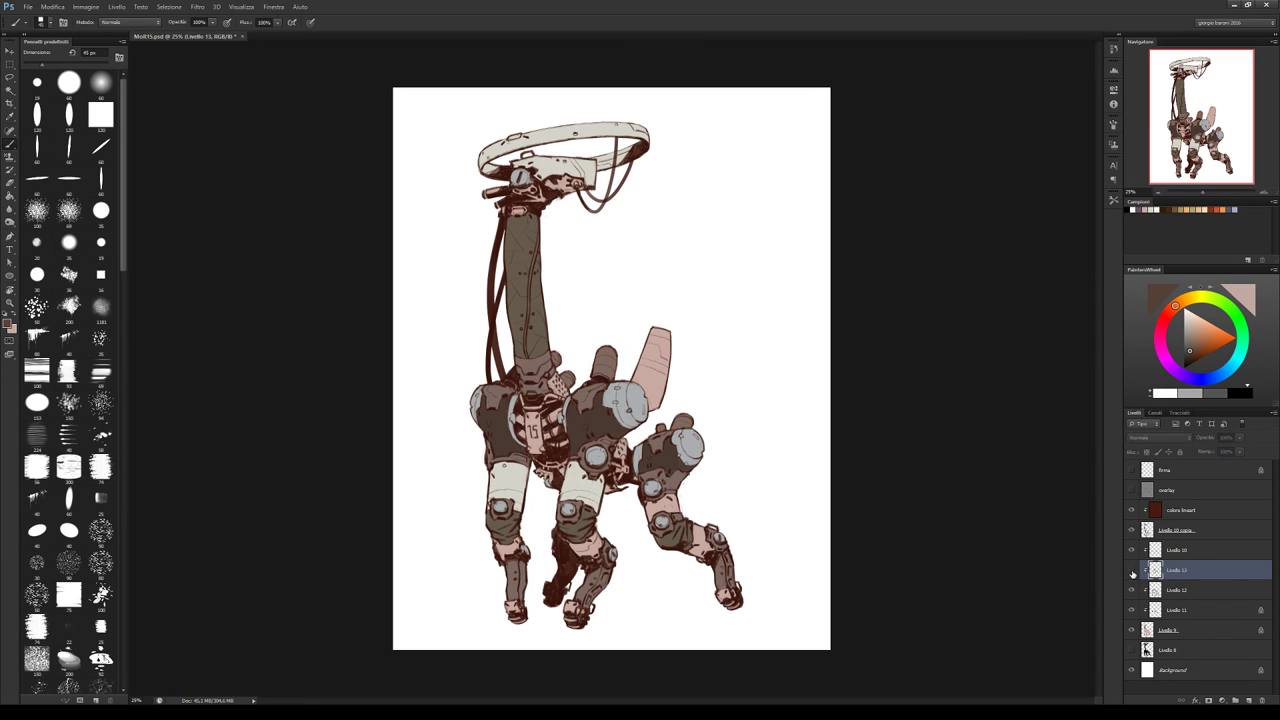
{"action": "left_click", "coordinate": [1133, 578]}
{"action": "left_click", "coordinate": [1133, 590]}
{"action": "left_click", "coordinate": [1133, 590]}
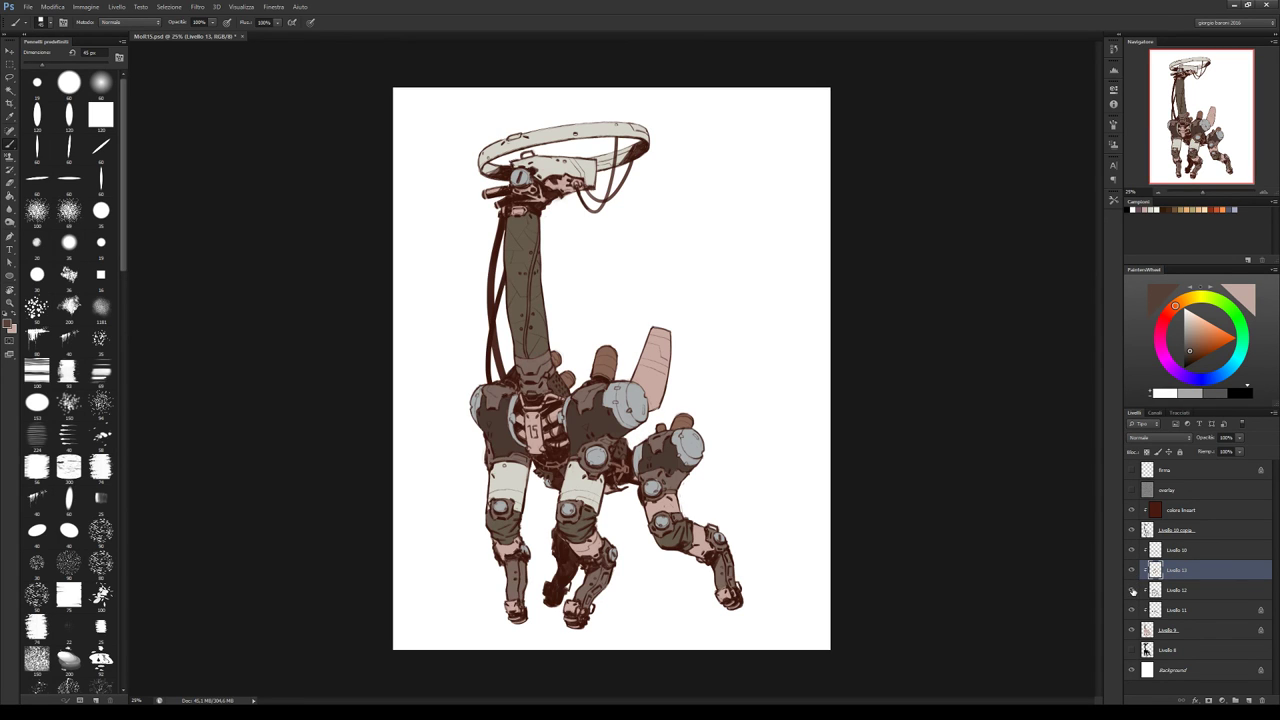
{"action": "left_click", "coordinate": [1172, 590]}
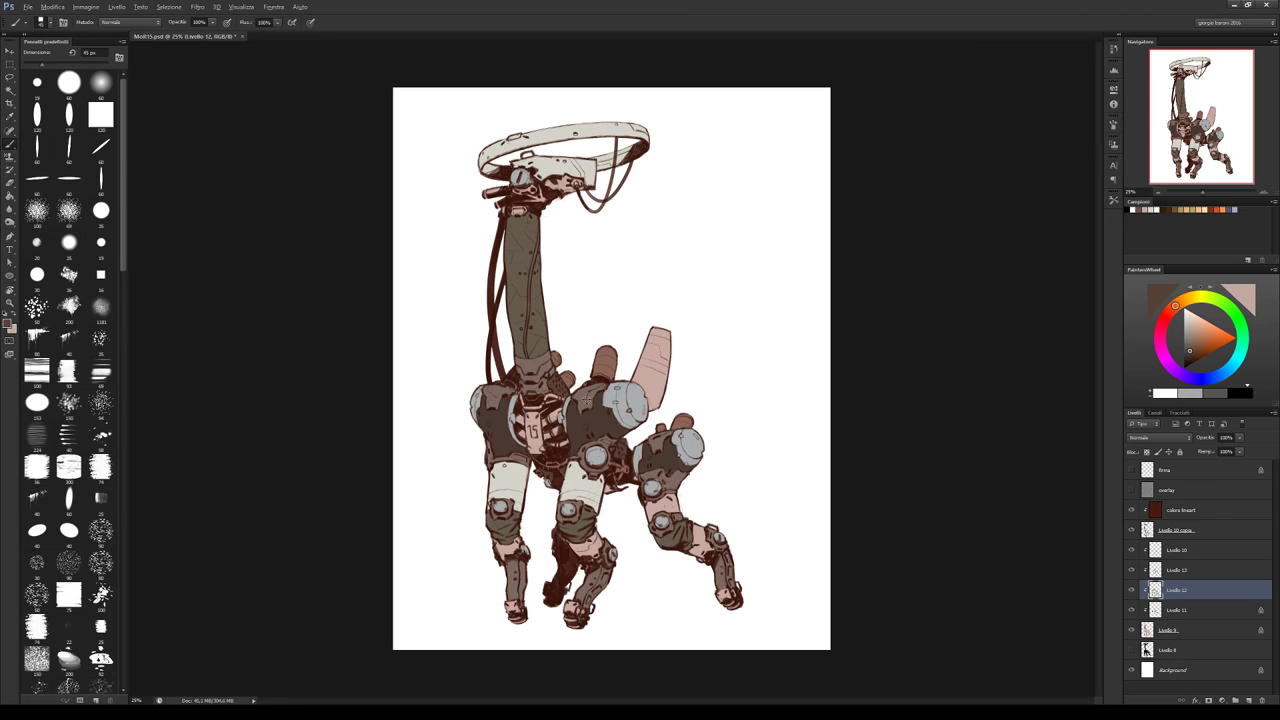
{"action": "left_click", "coordinate": [585, 398], "text": "alt"}
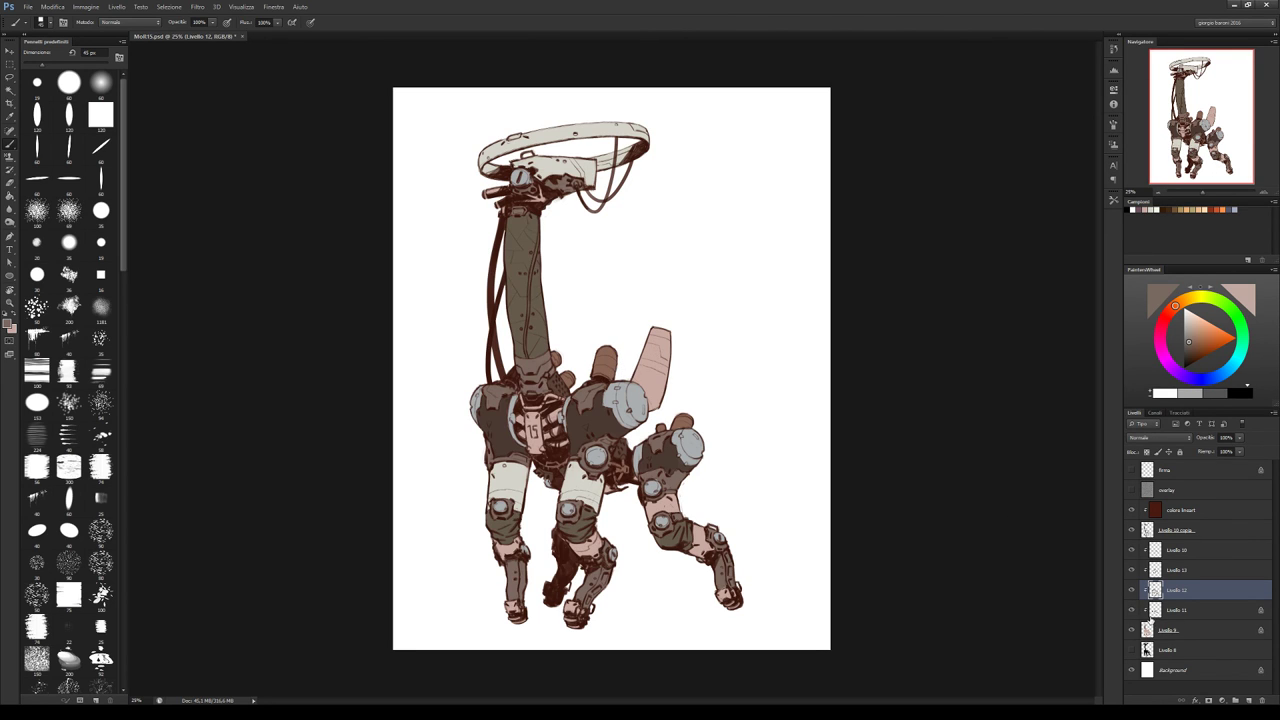
On Livello 9, paint the leg plates and lower fin in sampled cream, then save the file
{"action": "left_click", "coordinate": [1170, 630]}
{"action": "left_click", "coordinate": [572, 483], "text": "alt"}
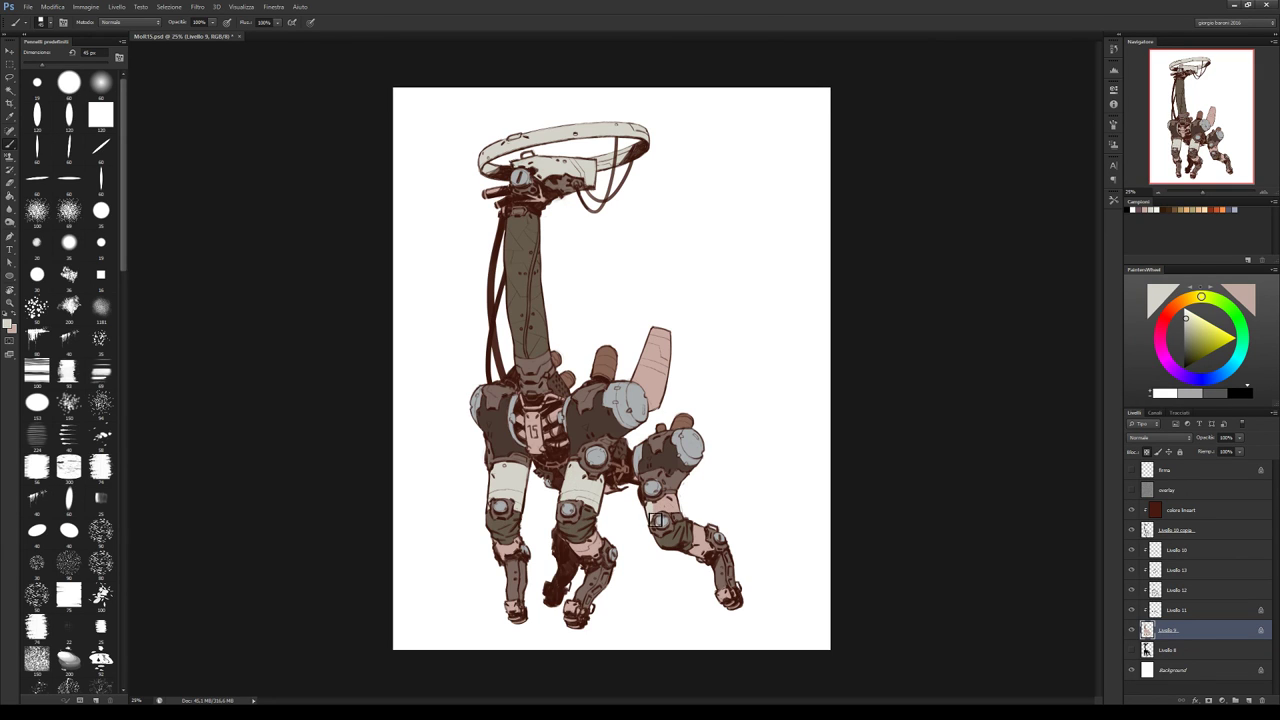
{"action": "mouse_move", "coordinate": [657, 521]}
{"action": "left_mouse_down"}
{"action": "mouse_move", "coordinate": [670, 505]}
{"action": "mouse_move", "coordinate": [684, 512]}
{"action": "mouse_move", "coordinate": [678, 501]}
{"action": "mouse_move", "coordinate": [706, 549]}
{"action": "left_mouse_up"}
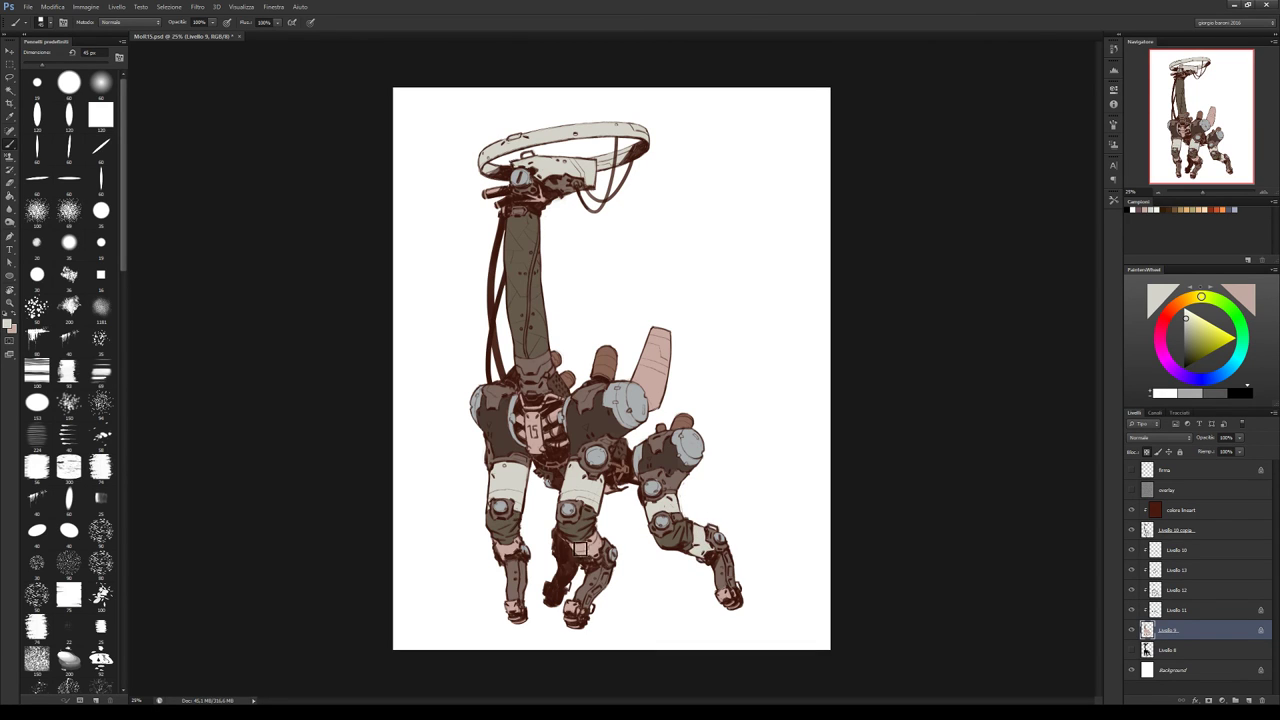
{"action": "mouse_move", "coordinate": [585, 559]}
{"action": "left_mouse_down"}
{"action": "mouse_move", "coordinate": [597, 545]}
{"action": "mouse_move", "coordinate": [602, 558]}
{"action": "mouse_move", "coordinate": [603, 513]}
{"action": "left_mouse_up"}
{"action": "left_click_drag", "start_coordinate": [503, 546], "coordinate": [513, 554]}
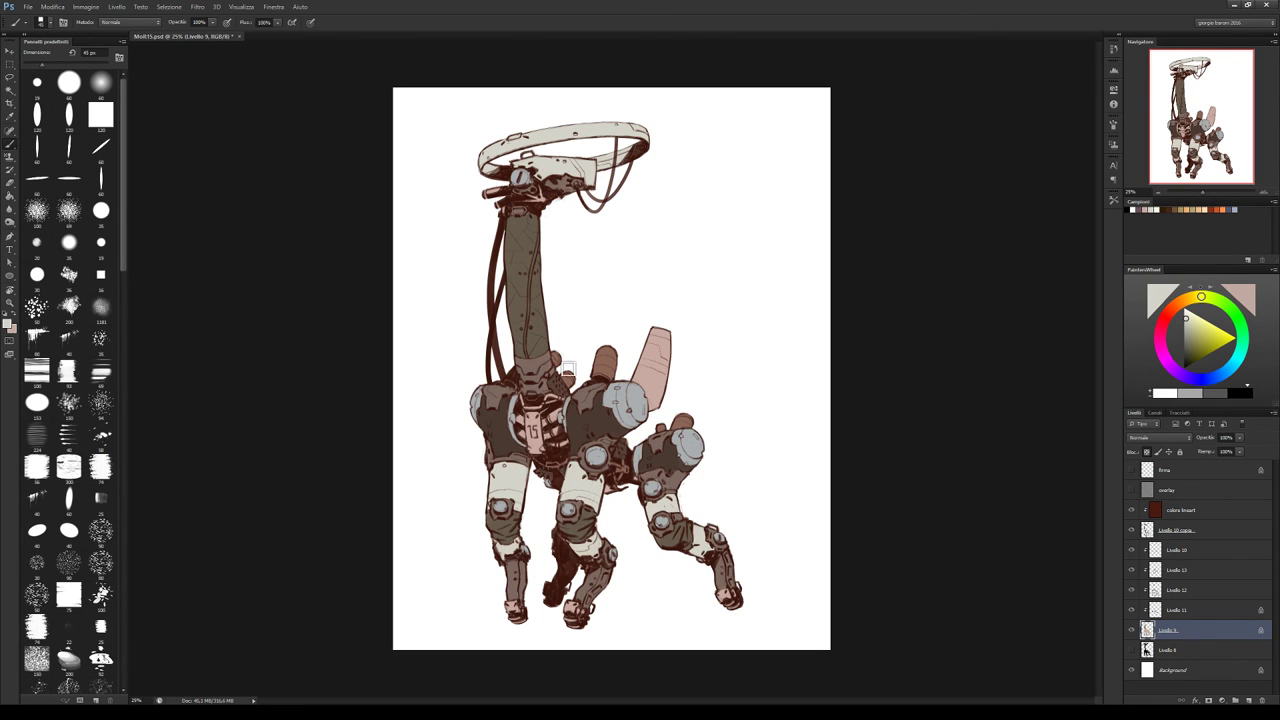
{"action": "mouse_move", "coordinate": [646, 387]}
{"action": "left_mouse_down"}
{"action": "mouse_move", "coordinate": [655, 414]}
{"action": "mouse_move", "coordinate": [645, 362]}
{"action": "mouse_move", "coordinate": [675, 384]}
{"action": "mouse_move", "coordinate": [658, 340]}
{"action": "mouse_move", "coordinate": [686, 349]}
{"action": "left_mouse_up"}
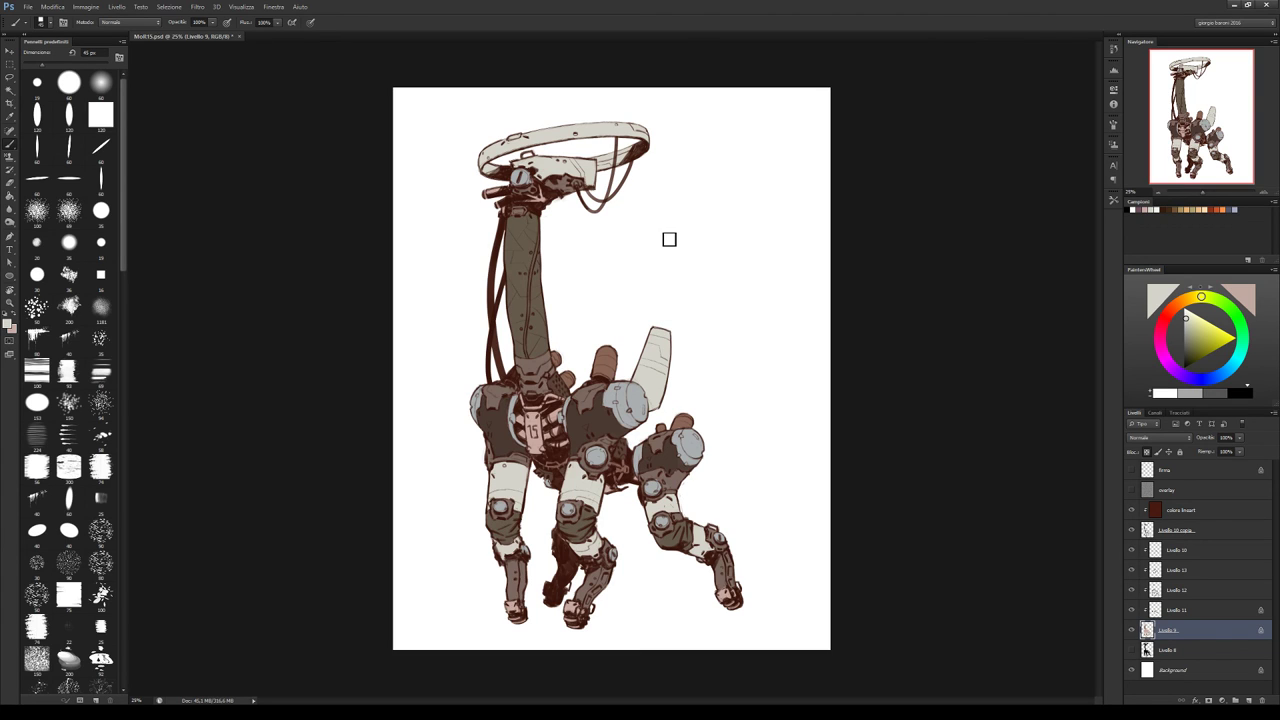
{"action": "key", "text": "ctrl+s"}
Add a new layer above Livello 13 and paint orange on the hip and chest plate
{"action": "left_click", "coordinate": [1178, 550]}
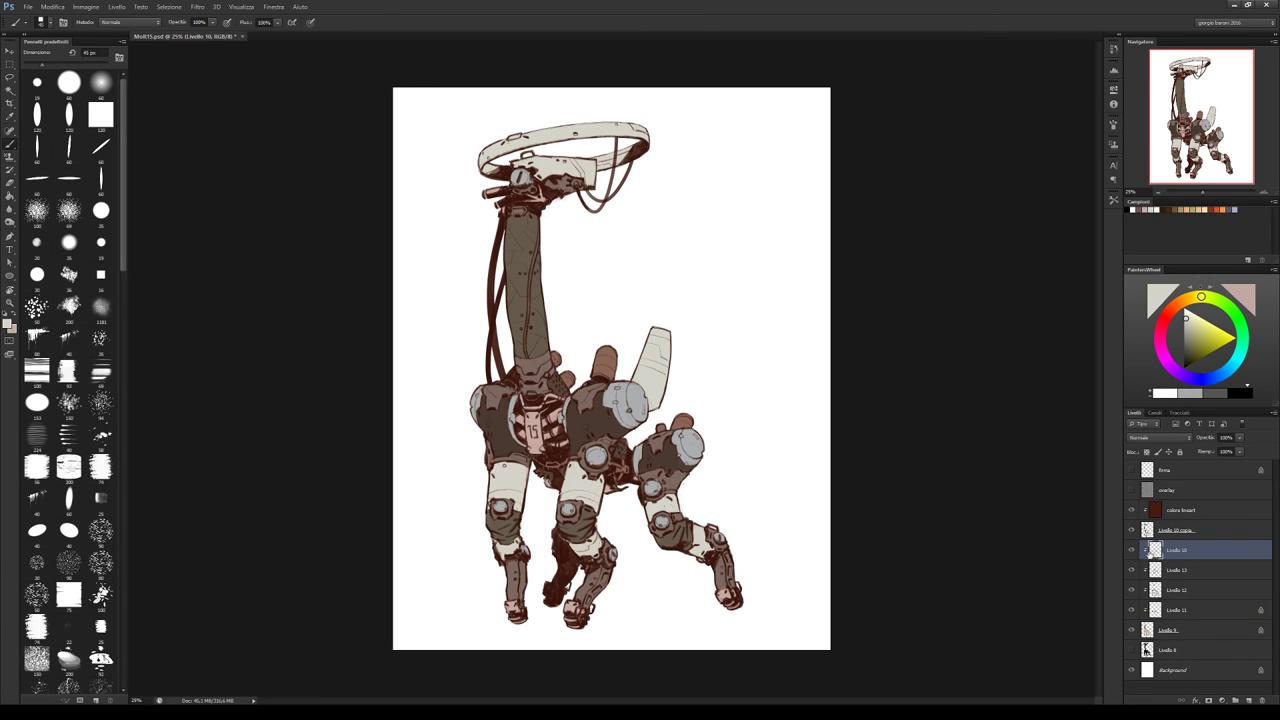
{"action": "left_click", "coordinate": [1180, 570]}
{"action": "left_click", "coordinate": [1249, 700]}
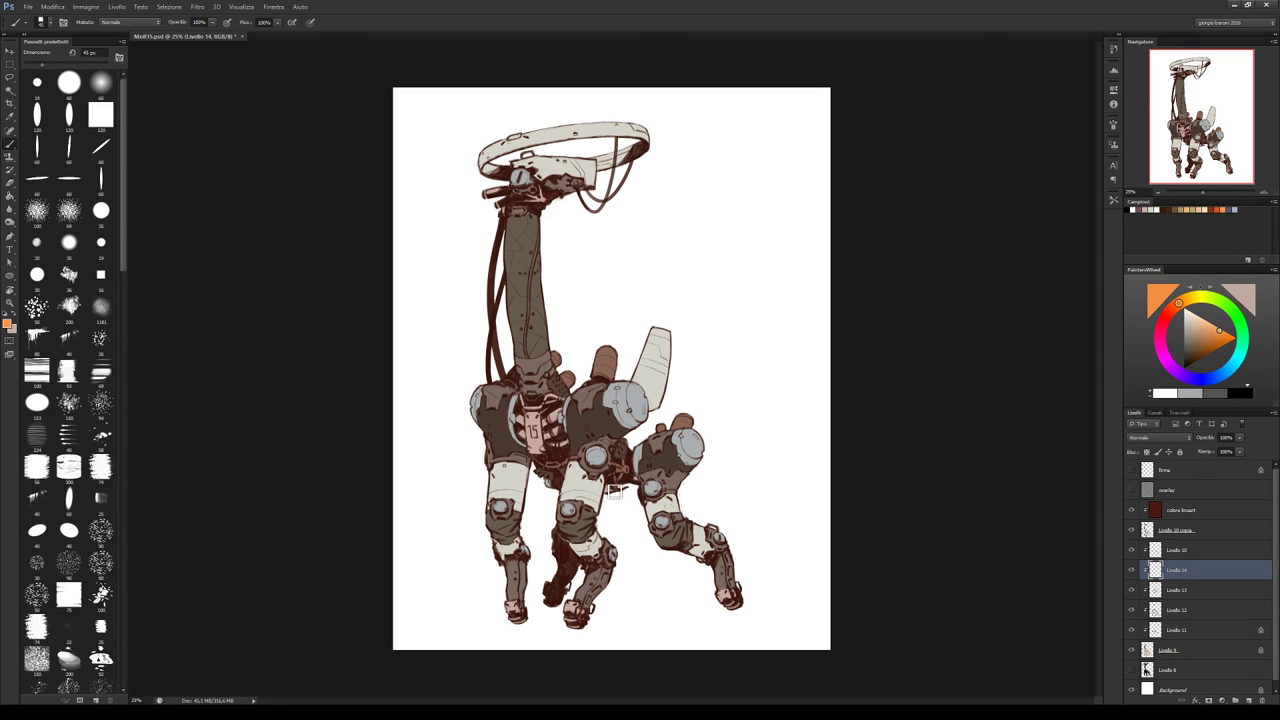
{"action": "left_click_drag", "start_coordinate": [612, 494], "coordinate": [634, 463]}
{"action": "left_click", "coordinate": [1220, 205]}
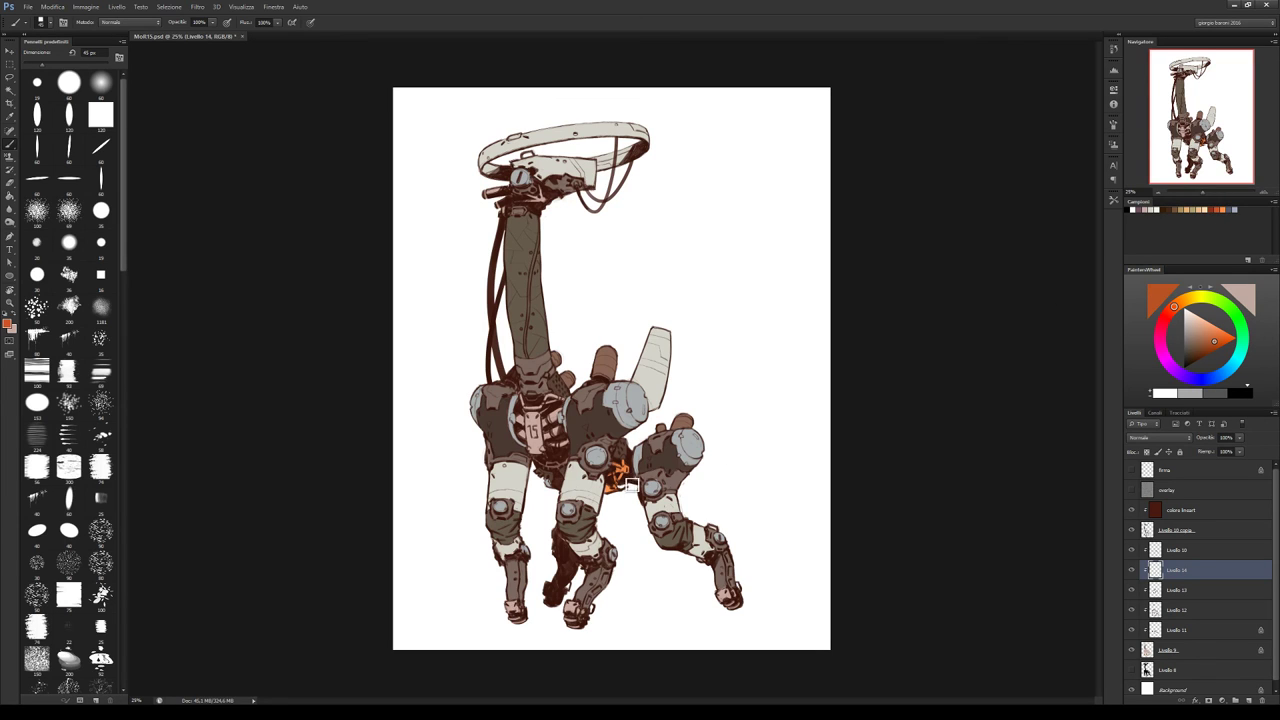
{"action": "left_click_drag", "start_coordinate": [613, 495], "coordinate": [645, 463]}
{"action": "mouse_move", "coordinate": [538, 454]}
{"action": "left_mouse_down"}
{"action": "mouse_move", "coordinate": [533, 418]}
{"action": "mouse_move", "coordinate": [548, 405]}
{"action": "left_mouse_up"}
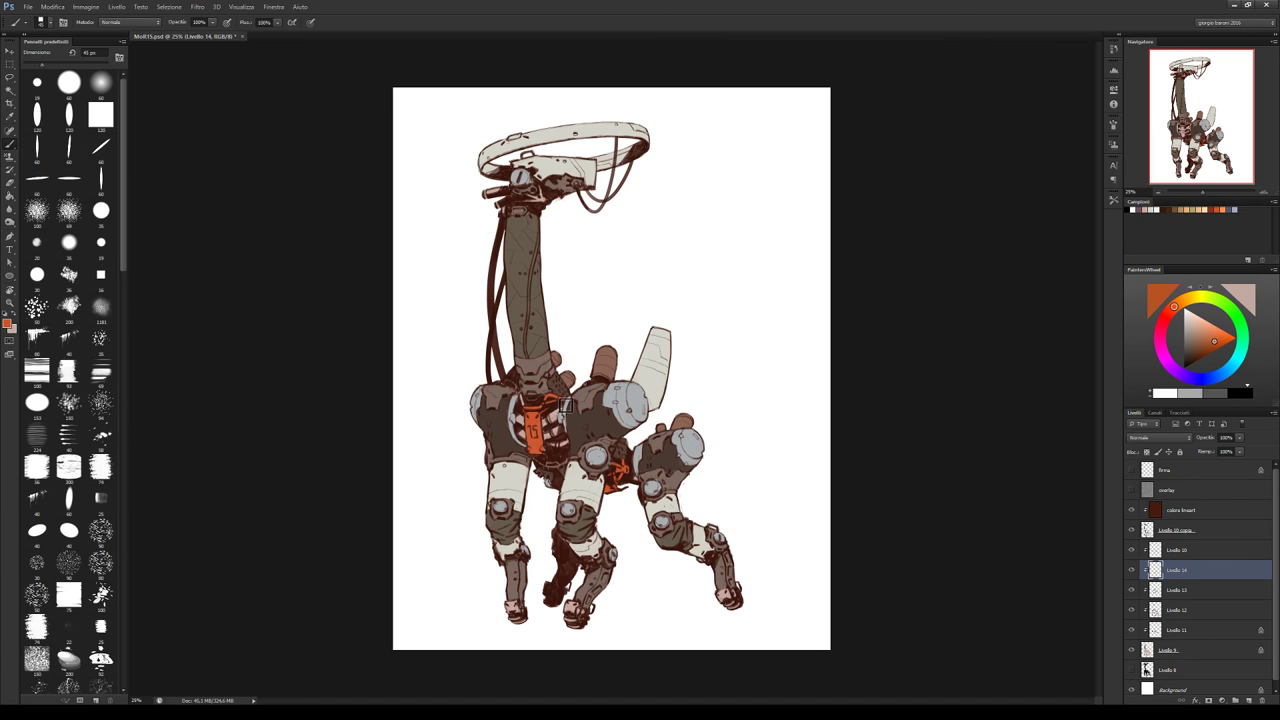
With a 25 px brush, add orange around the 15 tag, hip plates and left shoulder plate
{"action": "key", "text": "bracketleft"}
{"action": "key", "text": "bracketleft"}
{"action": "left_click_drag", "start_coordinate": [526, 400], "coordinate": [545, 428]}
{"action": "left_click", "coordinate": [588, 430]}
{"action": "left_click", "coordinate": [1179, 305]}
{"action": "left_click", "coordinate": [1220, 335]}
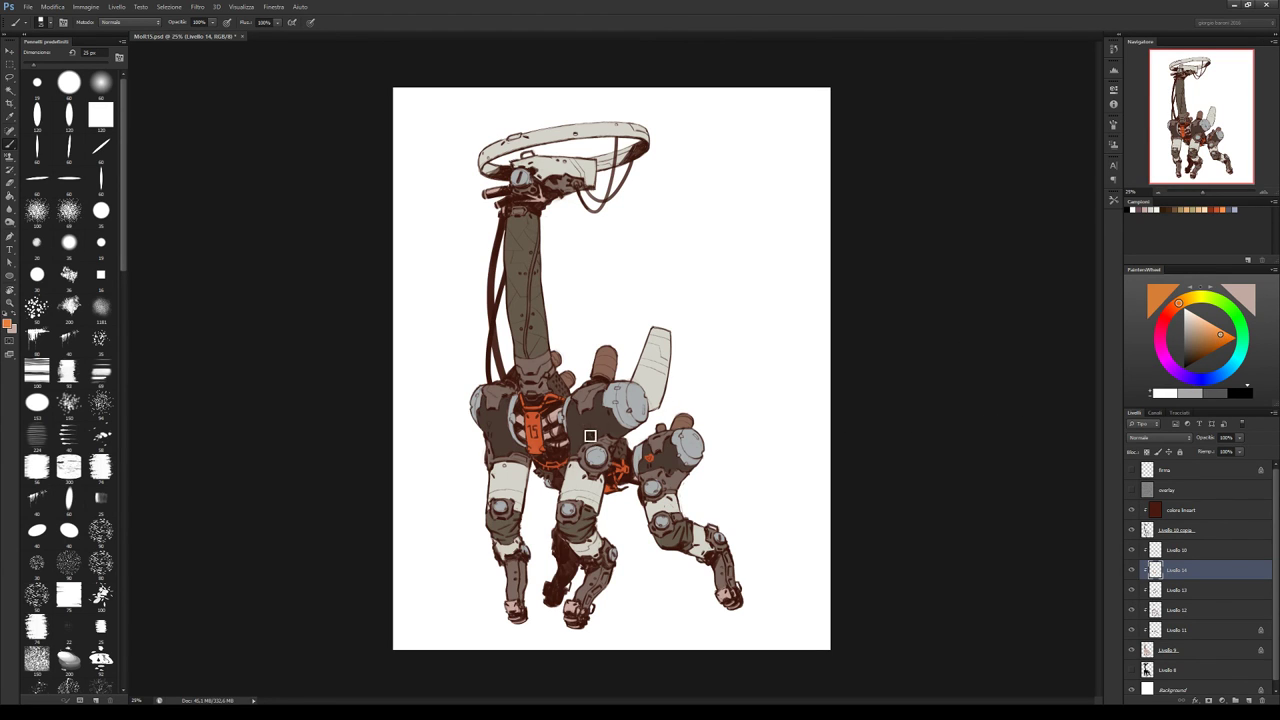
{"action": "left_click_drag", "start_coordinate": [583, 430], "coordinate": [590, 426]}
{"action": "left_click_drag", "start_coordinate": [648, 460], "coordinate": [656, 460]}
{"action": "left_click_drag", "start_coordinate": [486, 424], "coordinate": [492, 426]}
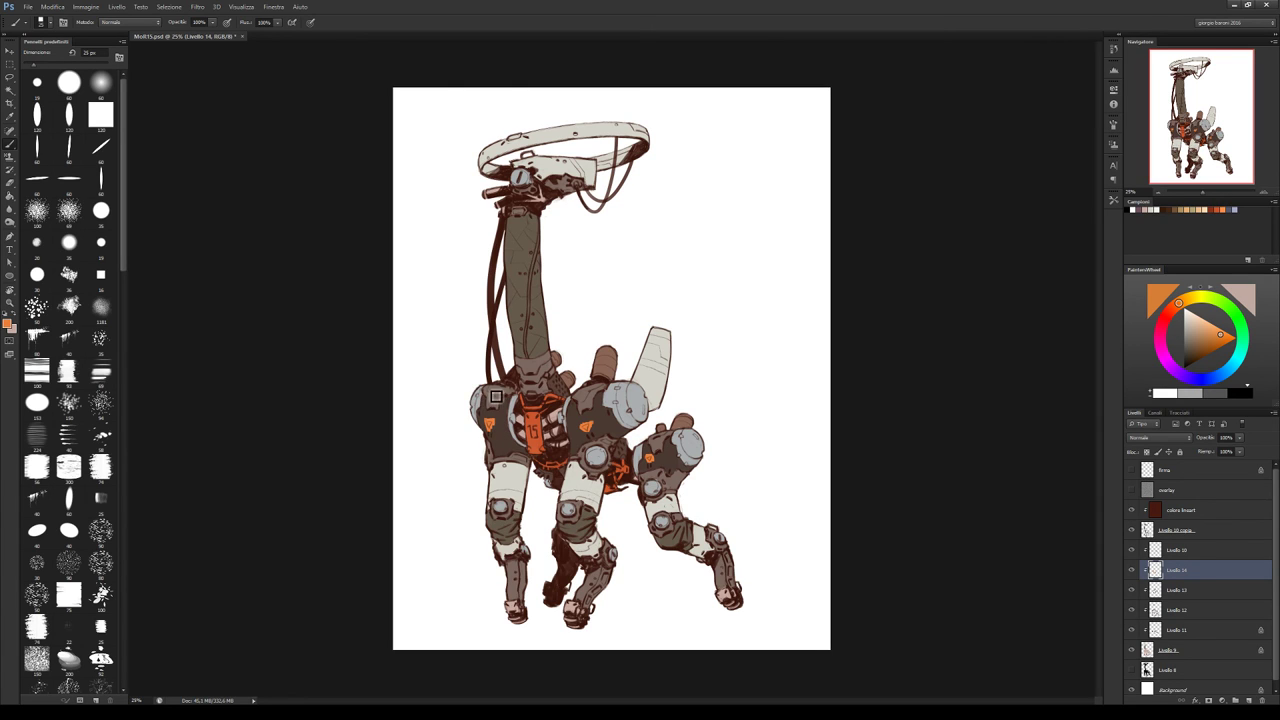
Paint an orange band across the cream fin, erase it to a thin even stripe, then pick a darker orange
{"action": "key", "text": "e"}
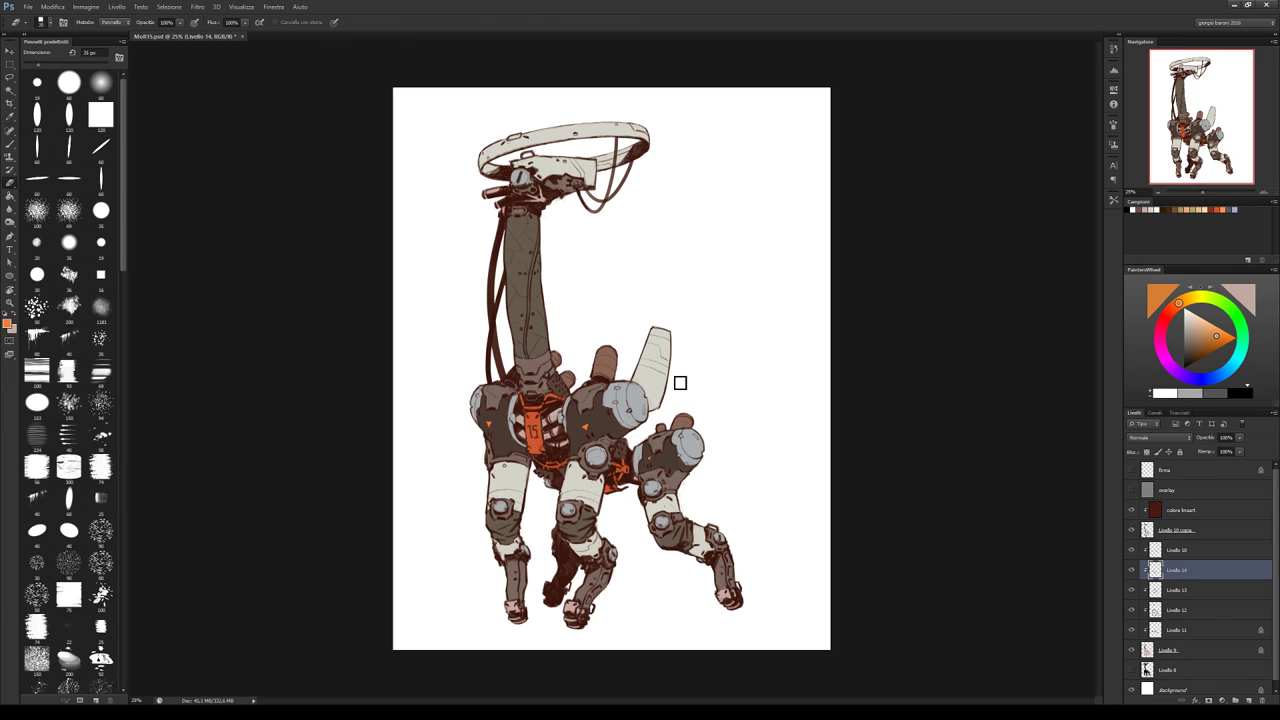
{"action": "key", "text": "b"}
{"action": "left_click_drag", "start_coordinate": [606, 362], "coordinate": [614, 364]}
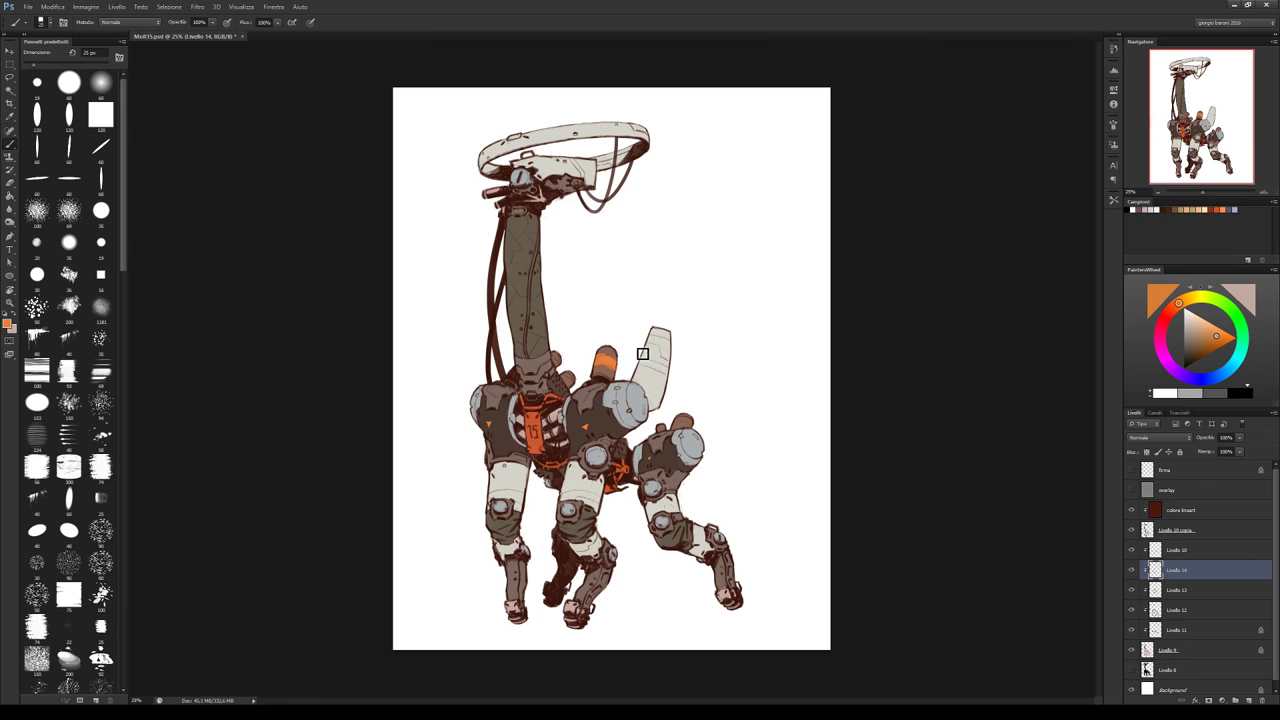
{"action": "key", "text": "ctrl+alt+z"}
{"action": "key", "text": "ctrl+alt+z"}
{"action": "key", "text": "ctrl+alt+z"}
{"action": "mouse_move", "coordinate": [647, 366]}
{"action": "left_mouse_down"}
{"action": "mouse_move", "coordinate": [665, 362]}
{"action": "mouse_move", "coordinate": [645, 368]}
{"action": "left_mouse_up"}
{"action": "key", "text": "e"}
{"action": "left_click_drag", "start_coordinate": [645, 368], "coordinate": [664, 362]}
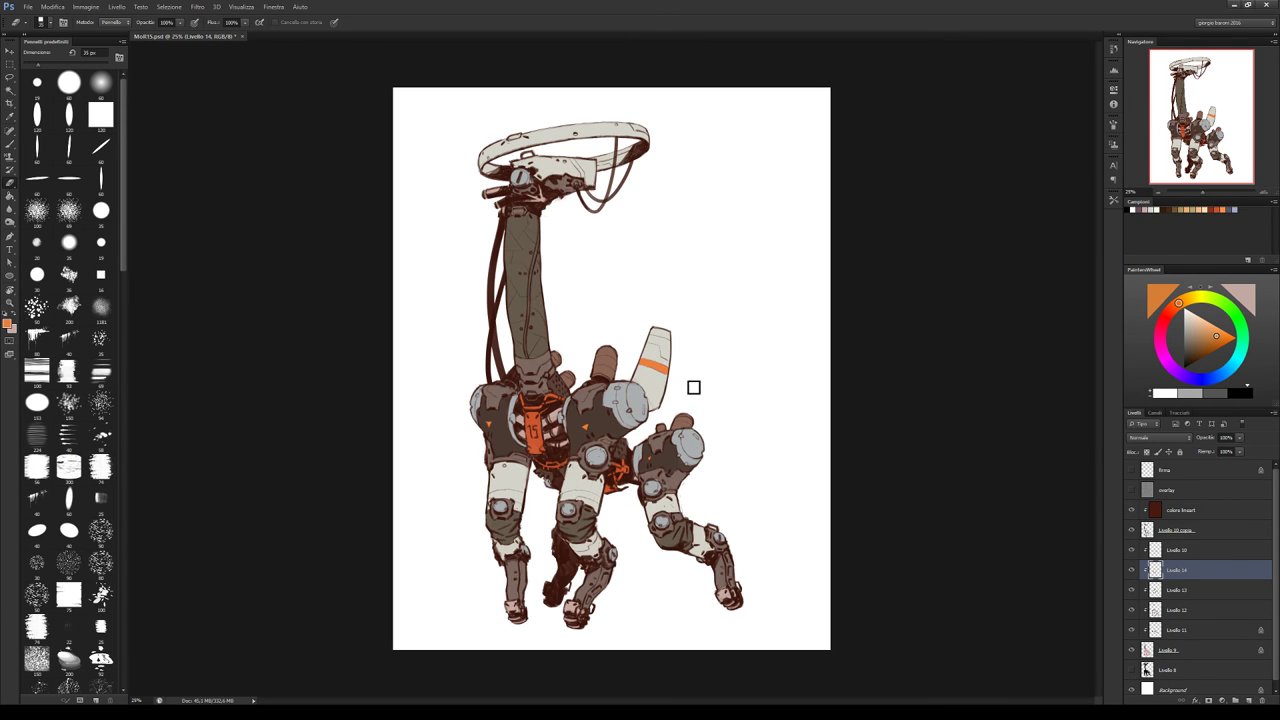
{"action": "key", "text": "b"}
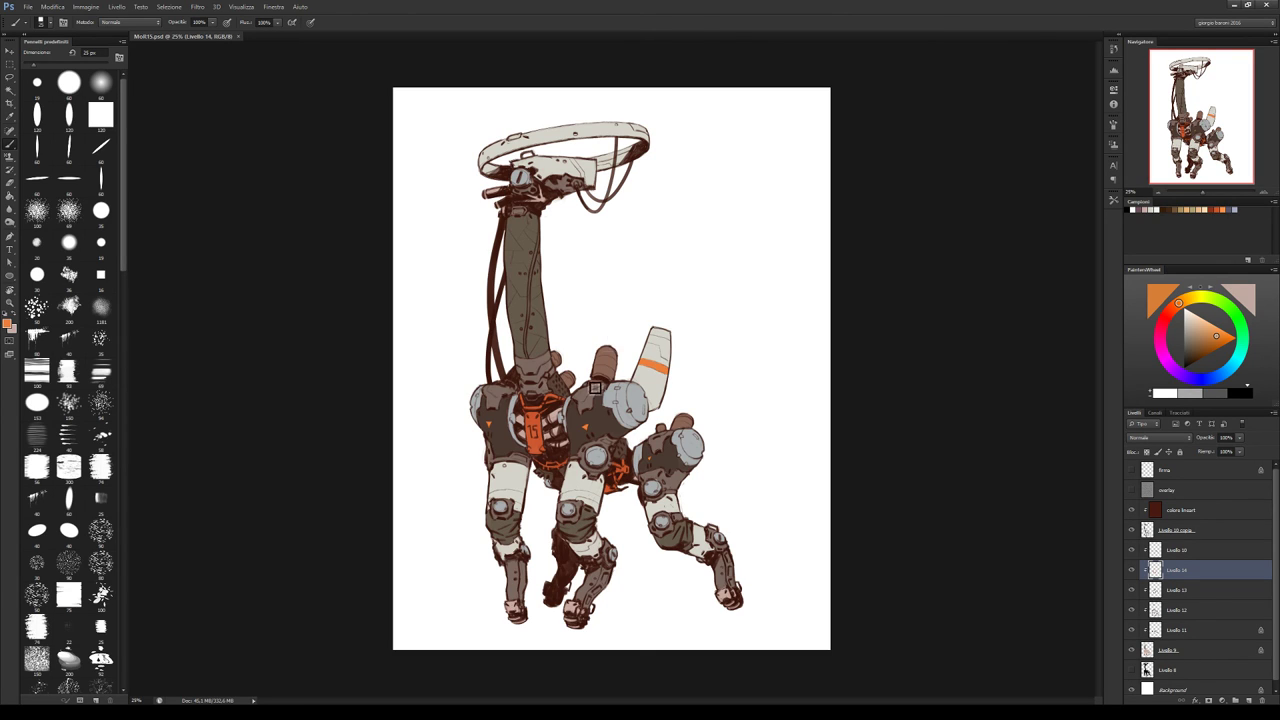
{"action": "left_click", "coordinate": [532, 423], "text": "alt"}
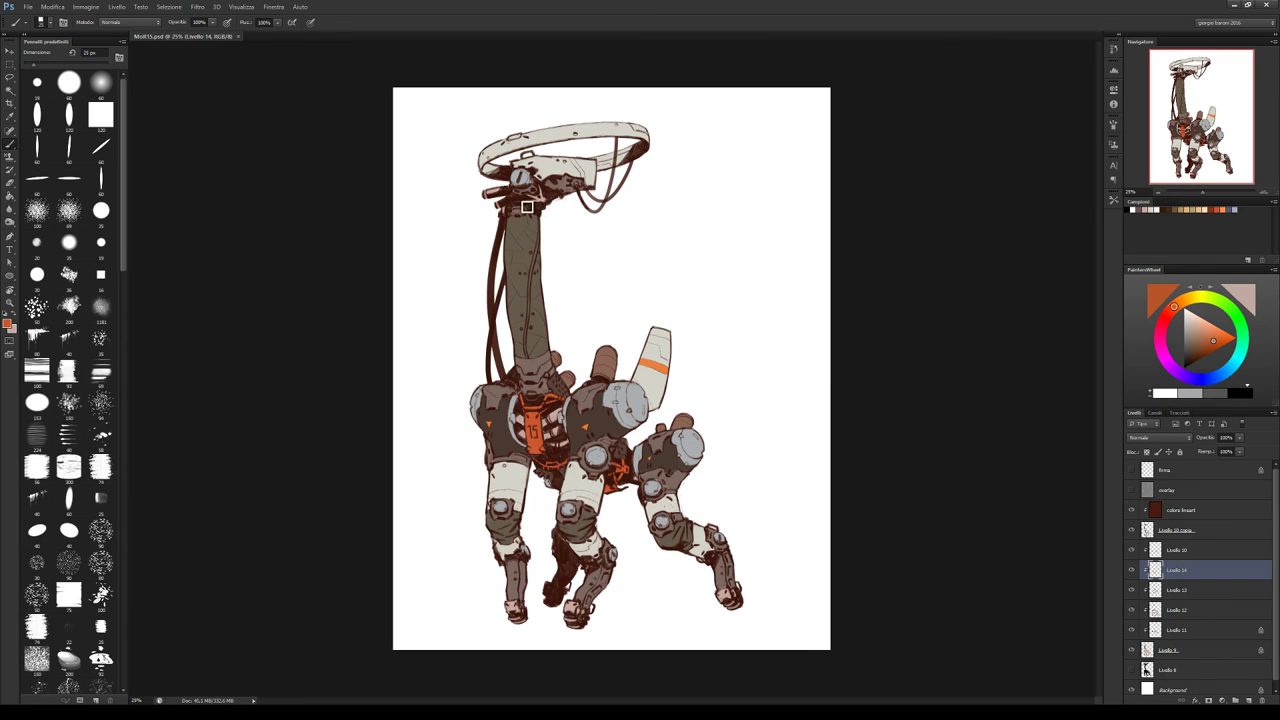
Paint orange around the neck top, then toggle each layer to check its contents
{"action": "left_click_drag", "start_coordinate": [538, 201], "coordinate": [570, 197]}
{"action": "left_click", "coordinate": [1132, 590]}
{"action": "left_click", "coordinate": [1132, 590]}
{"action": "left_click", "coordinate": [1132, 610]}
{"action": "left_click", "coordinate": [1132, 610]}
{"action": "left_click", "coordinate": [1133, 631]}
{"action": "left_click", "coordinate": [1133, 630]}
{"action": "left_click", "coordinate": [1132, 556]}
{"action": "left_click", "coordinate": [1133, 563]}
{"action": "left_click", "coordinate": [1132, 570]}
{"action": "left_click", "coordinate": [1132, 570]}
Hide and restore Livello 10 through 14 to compare the orange details and shading
{"action": "left_click", "coordinate": [1133, 530]}
{"action": "left_click", "coordinate": [1133, 530]}
{"action": "left_click", "coordinate": [1132, 550]}
{"action": "left_click", "coordinate": [1132, 570]}
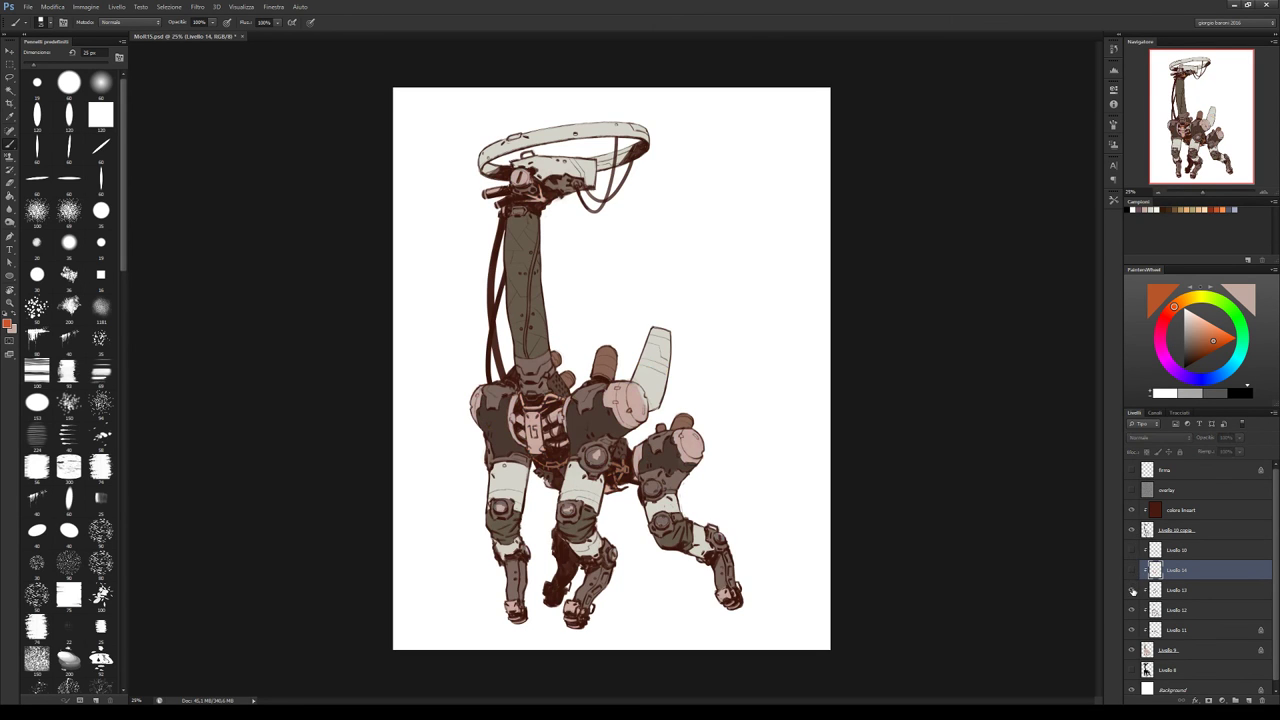
{"action": "left_click", "coordinate": [1132, 590]}
{"action": "left_click", "coordinate": [1132, 610]}
{"action": "left_click", "coordinate": [1132, 610]}
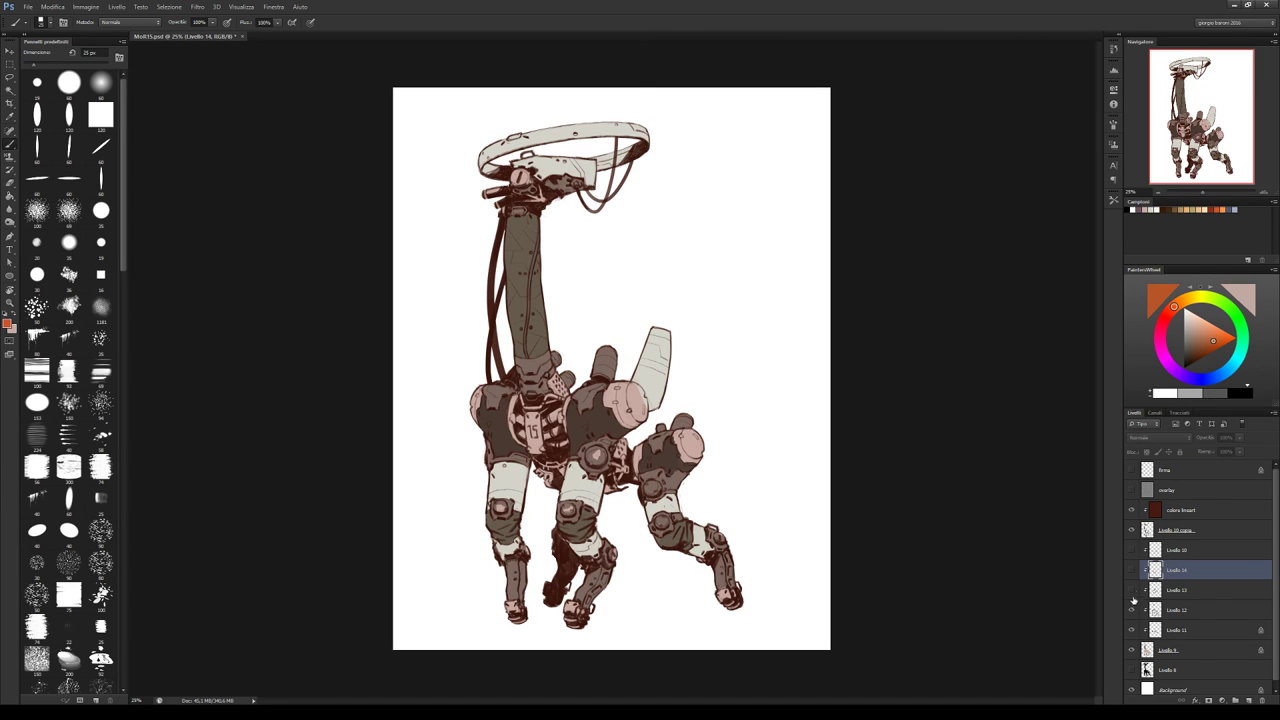
{"action": "left_click", "coordinate": [1132, 590]}
{"action": "left_click", "coordinate": [1132, 570]}
{"action": "left_click", "coordinate": [1132, 550]}
{"action": "left_click", "coordinate": [1190, 610]}
{"action": "left_click", "coordinate": [1132, 610]}
Compare Livello 12–14 once more, sample a neck colour, and ready the Eraser on Livello 12
{"action": "left_click", "coordinate": [1132, 610]}
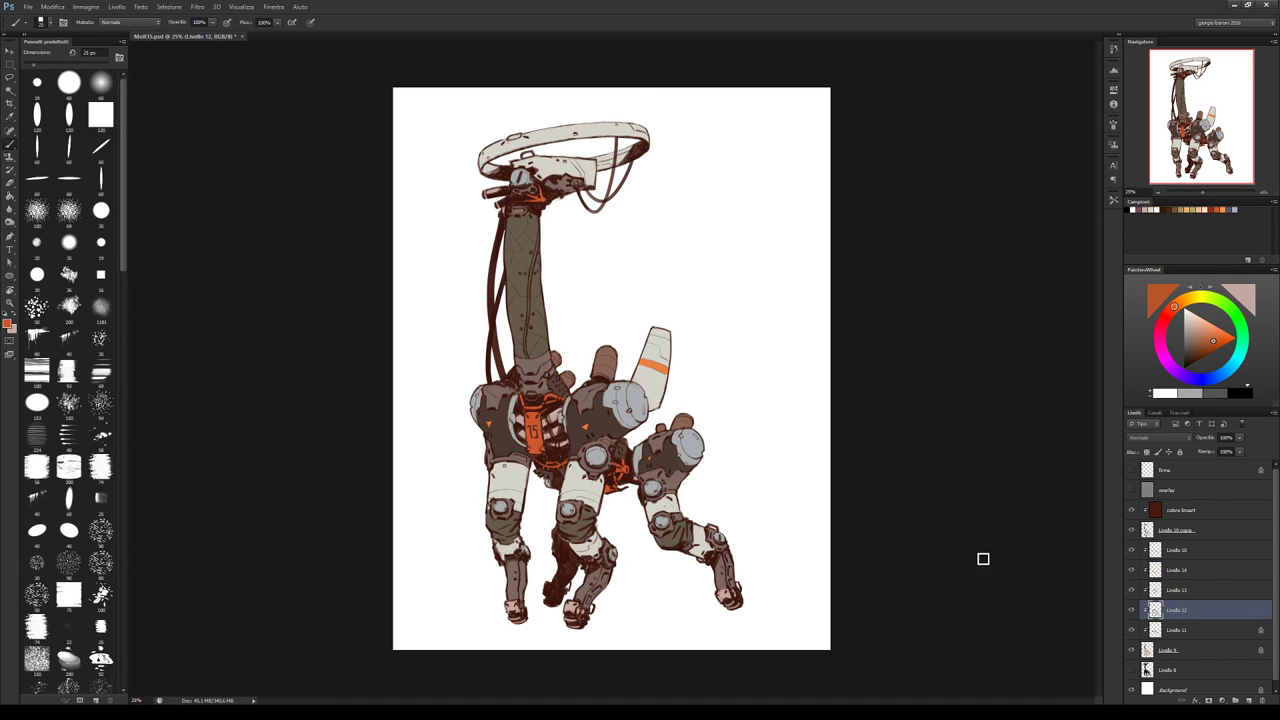
{"action": "left_click", "coordinate": [1132, 591]}
{"action": "left_click", "coordinate": [1132, 591]}
{"action": "left_click", "coordinate": [1133, 574]}
{"action": "left_click", "coordinate": [1133, 574]}
{"action": "left_click", "coordinate": [1132, 551]}
{"action": "left_click", "coordinate": [1132, 551]}
{"action": "left_click", "coordinate": [1132, 630]}
{"action": "left_click", "coordinate": [1132, 630]}
{"action": "left_click", "coordinate": [1132, 610]}
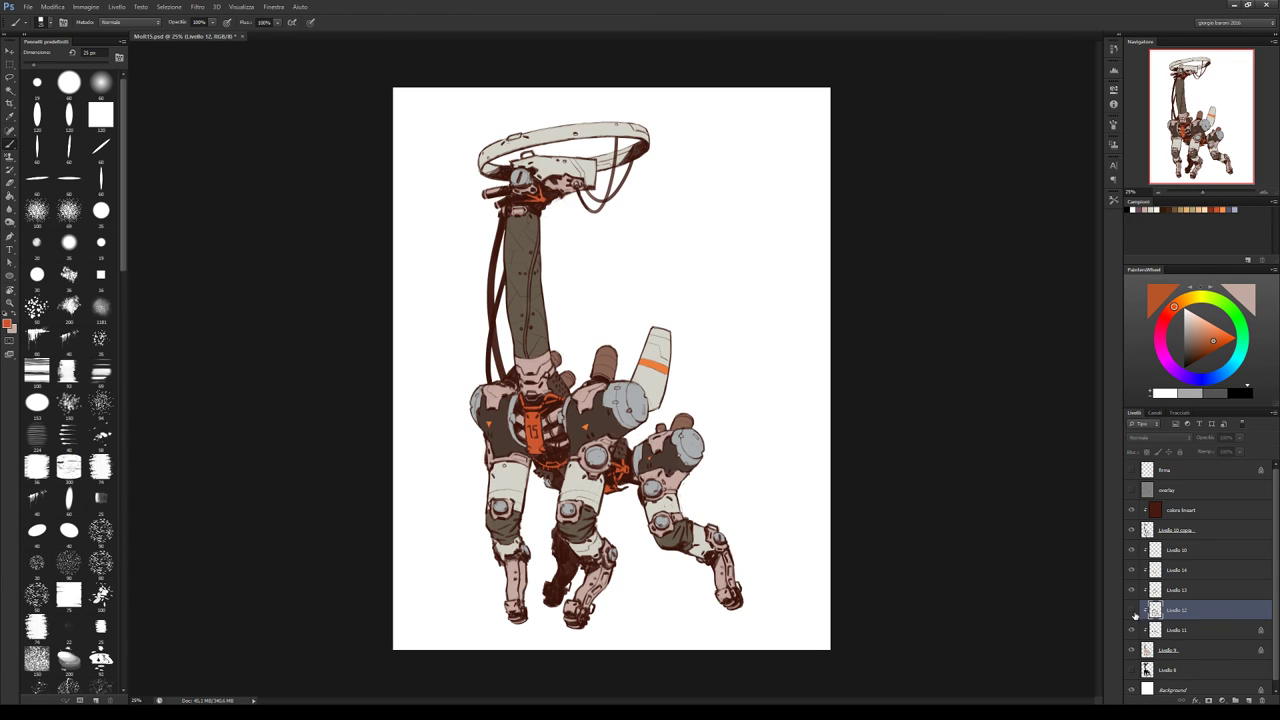
{"action": "left_click", "coordinate": [1132, 591]}
{"action": "left_click", "coordinate": [1132, 591]}
{"action": "left_click", "coordinate": [1132, 610]}
{"action": "left_click", "coordinate": [1155, 591]}
{"action": "left_click", "coordinate": [1132, 591]}
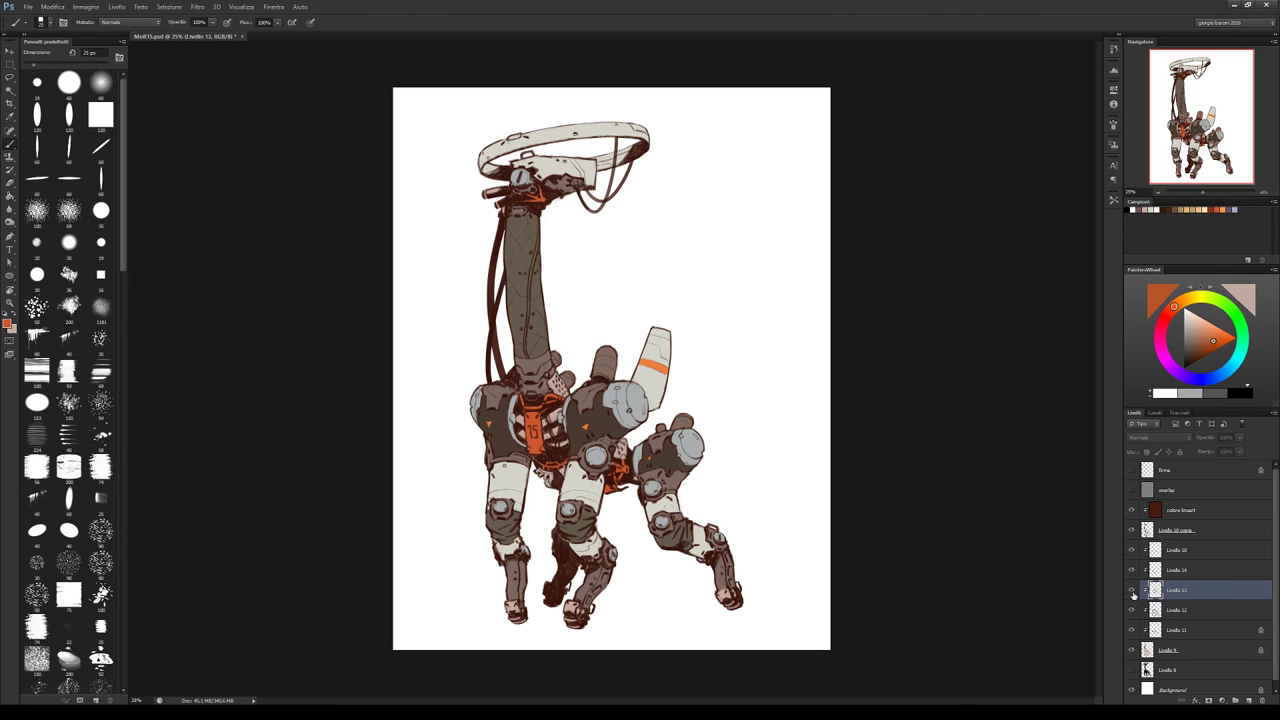
{"action": "left_click", "coordinate": [1133, 593]}
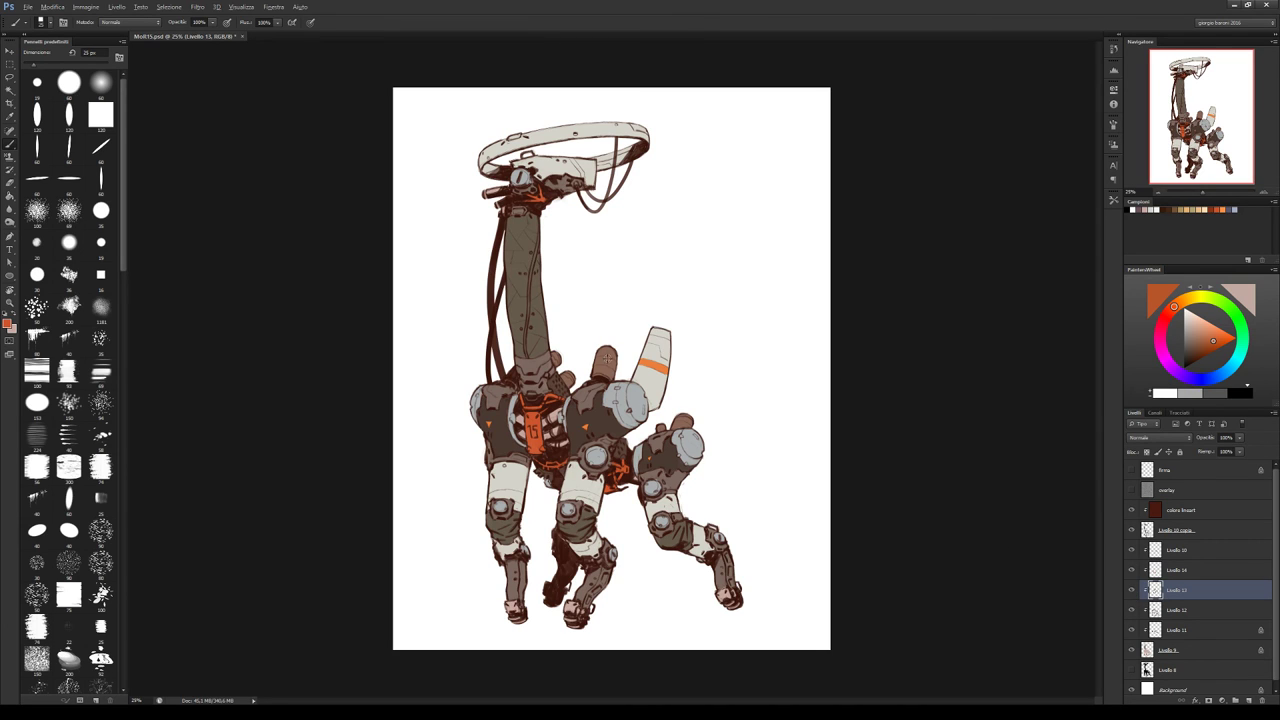
{"action": "left_click", "coordinate": [490, 193], "text": "alt"}
{"action": "left_click", "coordinate": [1132, 570]}
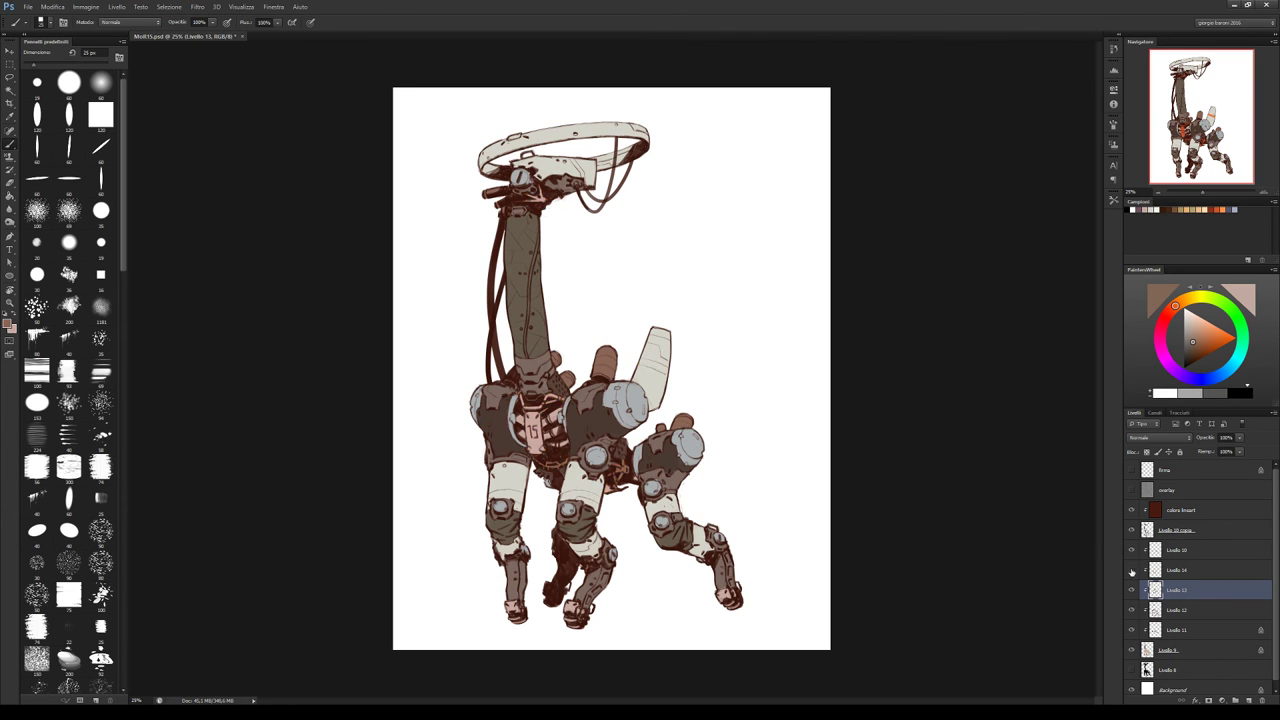
{"action": "left_click", "coordinate": [1132, 571]}
{"action": "left_click", "coordinate": [1132, 610]}
{"action": "left_click", "coordinate": [1132, 610]}
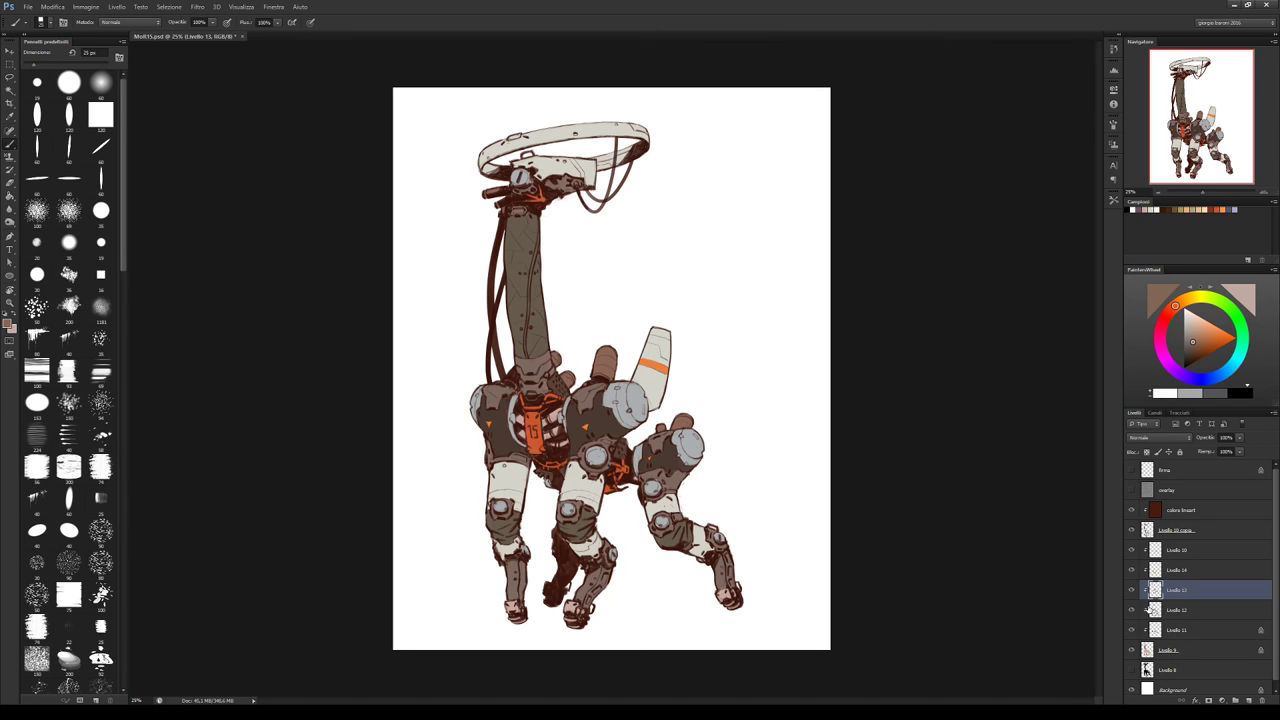
{"action": "left_click", "coordinate": [1174, 615]}
{"action": "key", "text": "e"}
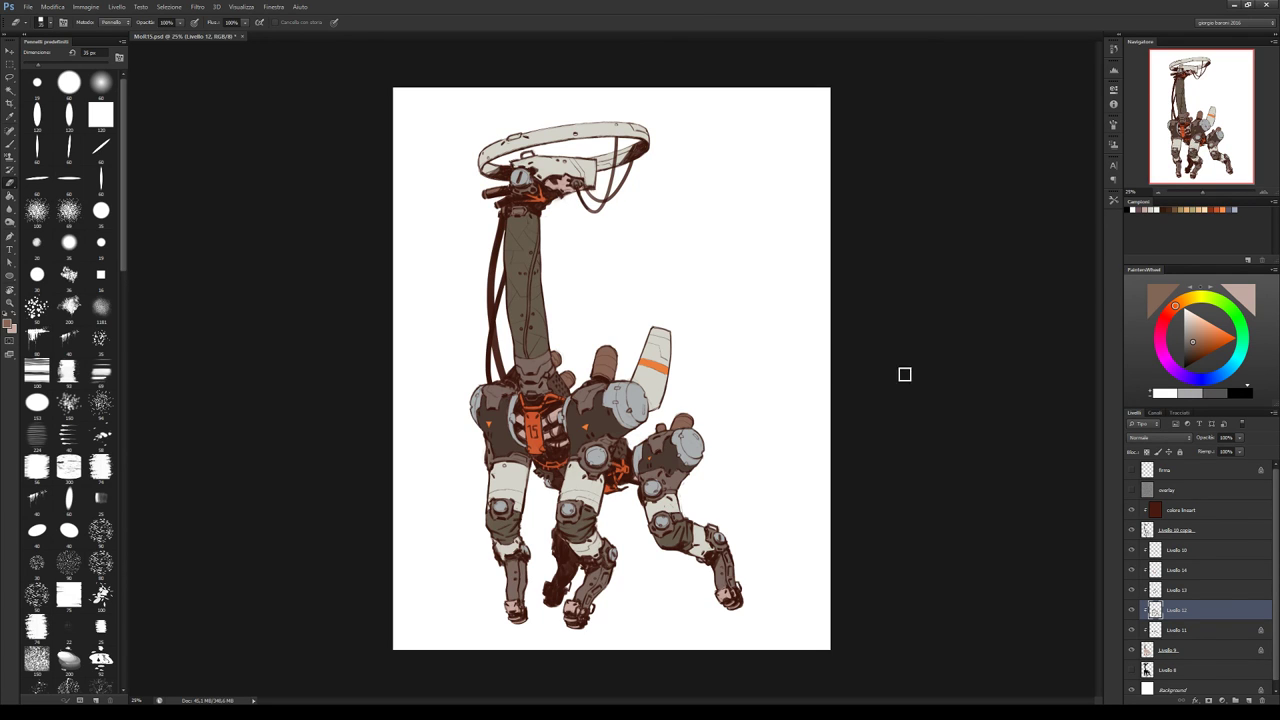
On Livello 9, touch up the head plate with sampled pale cream
{"action": "left_click", "coordinate": [1178, 649]}
{"action": "key", "text": "b"}
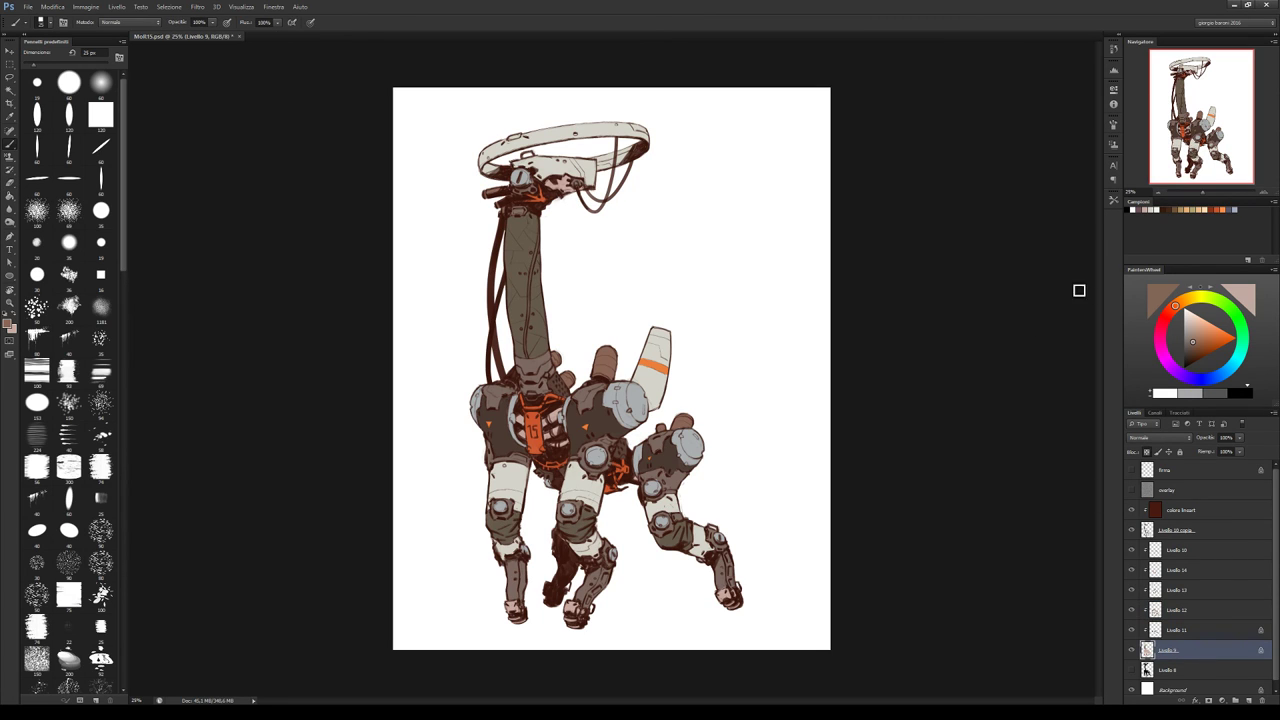
{"action": "left_click", "coordinate": [664, 377], "text": "alt"}
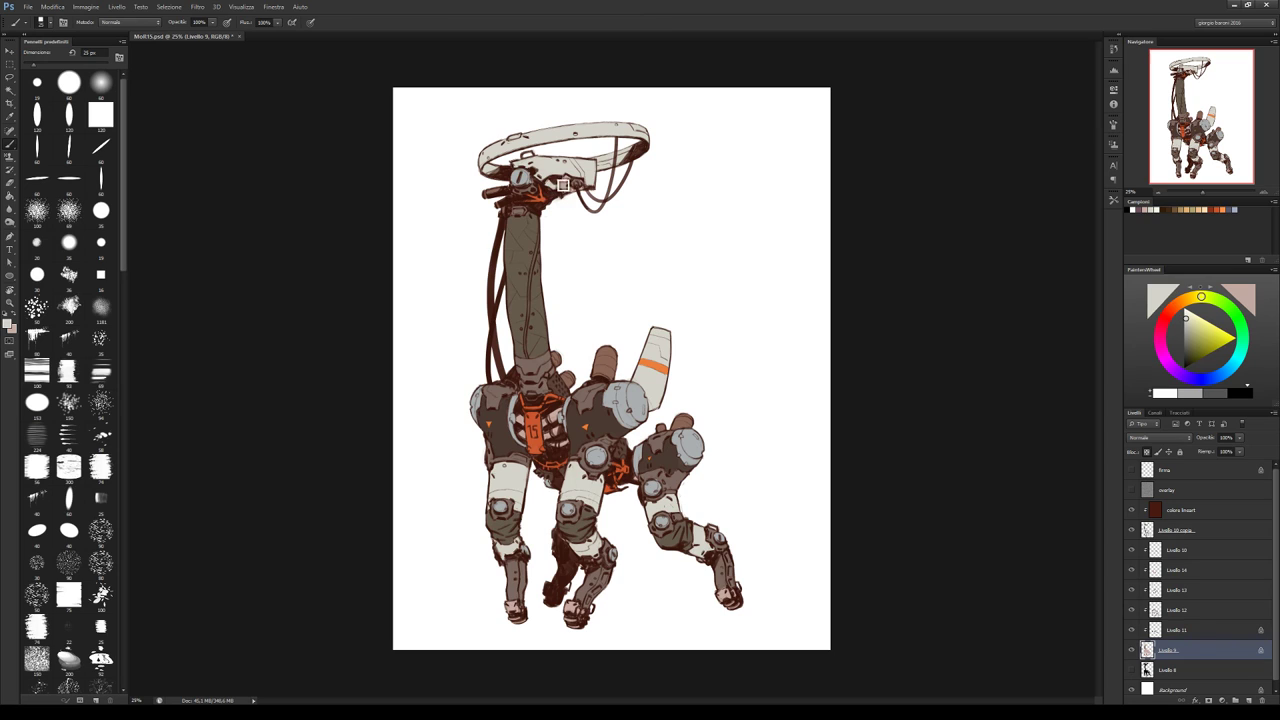
{"action": "mouse_move", "coordinate": [569, 199]}
{"action": "left_mouse_down"}
{"action": "mouse_move", "coordinate": [588, 192]}
{"action": "mouse_move", "coordinate": [575, 183]}
{"action": "mouse_move", "coordinate": [586, 200]}
{"action": "mouse_move", "coordinate": [577, 190]}
{"action": "left_mouse_up"}
Try a dark orange-brown fill on the halo ring on Livello 11, then undo it
{"action": "left_click", "coordinate": [605, 424], "text": "alt"}
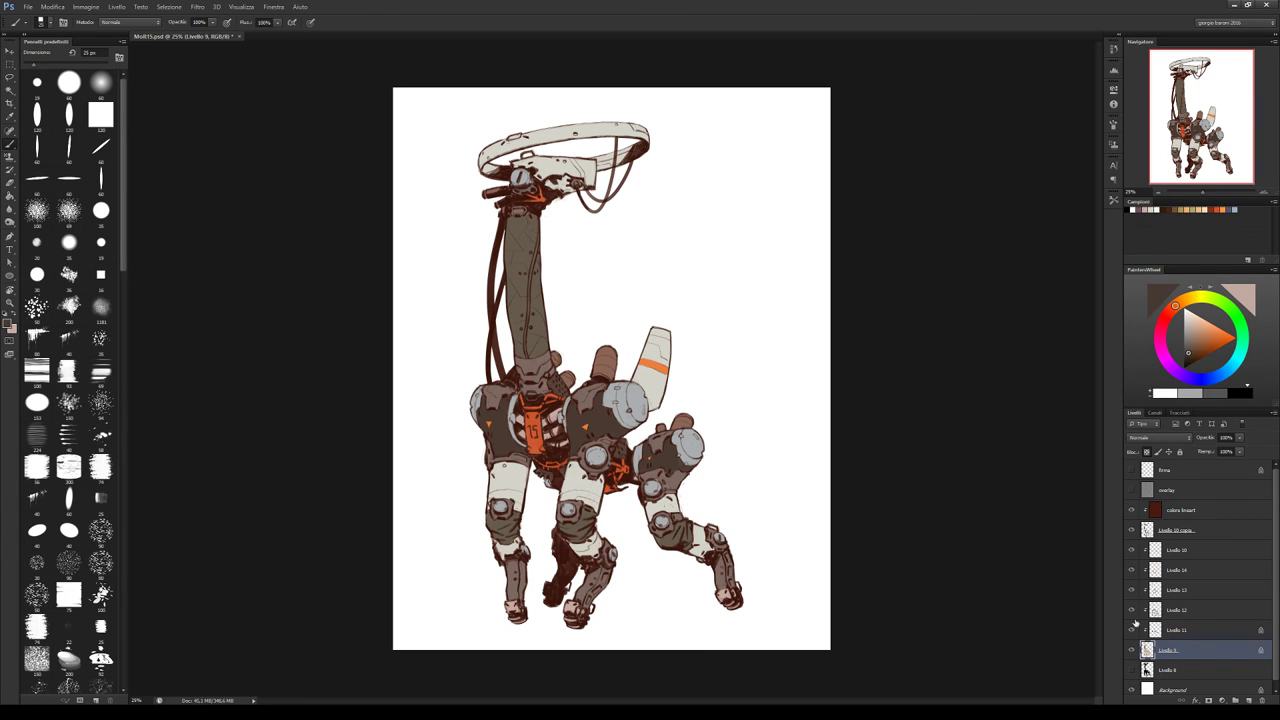
{"action": "left_click", "coordinate": [1131, 630]}
{"action": "left_click", "coordinate": [1131, 630]}
{"action": "left_click", "coordinate": [1182, 632]}
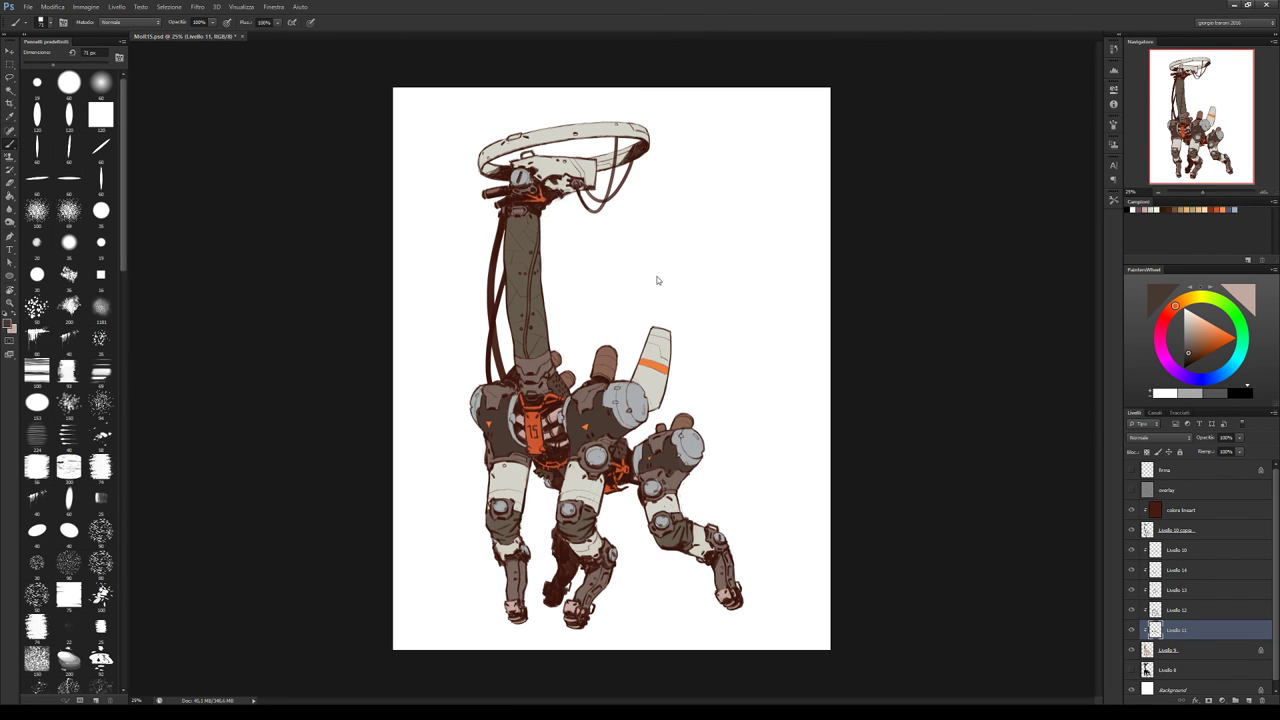
{"action": "mouse_move", "coordinate": [495, 175]}
{"action": "left_mouse_down"}
{"action": "mouse_move", "coordinate": [478, 152]}
{"action": "mouse_move", "coordinate": [488, 162]}
{"action": "mouse_move", "coordinate": [576, 128]}
{"action": "mouse_move", "coordinate": [645, 136]}
{"action": "mouse_move", "coordinate": [657, 152]}
{"action": "mouse_move", "coordinate": [593, 158]}
{"action": "left_mouse_up"}
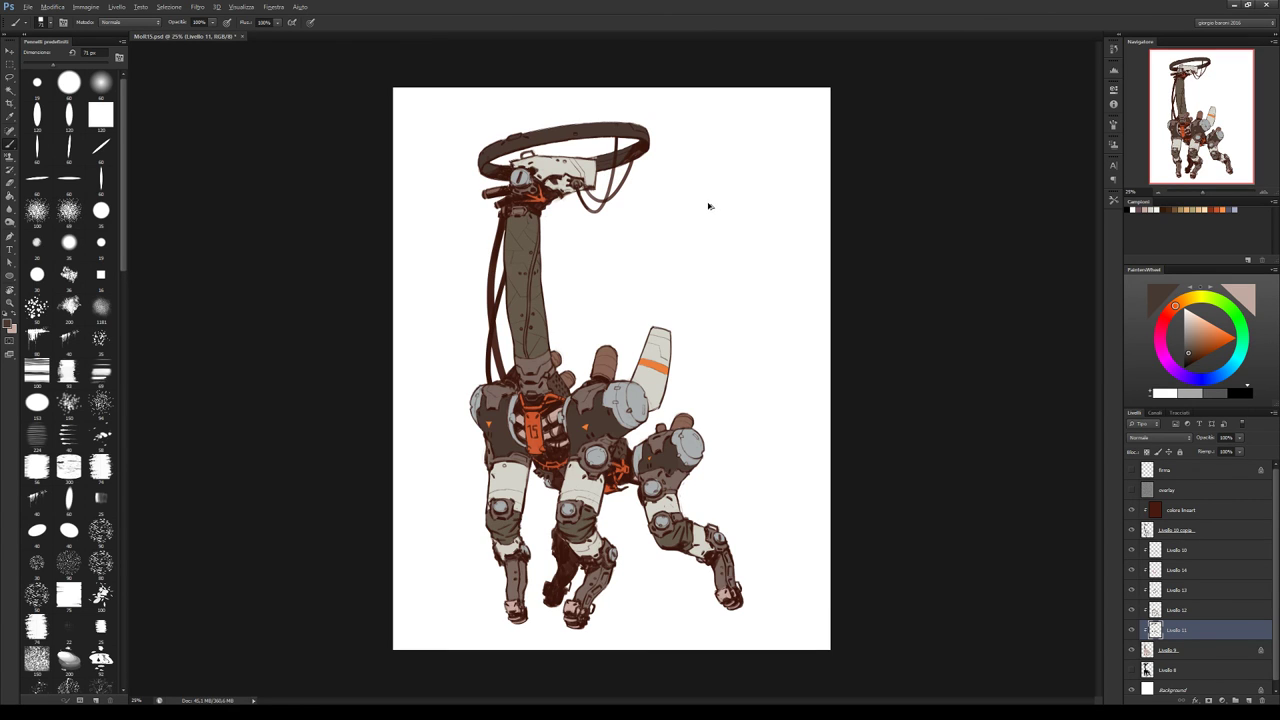
{"action": "key", "text": "ctrl+z"}
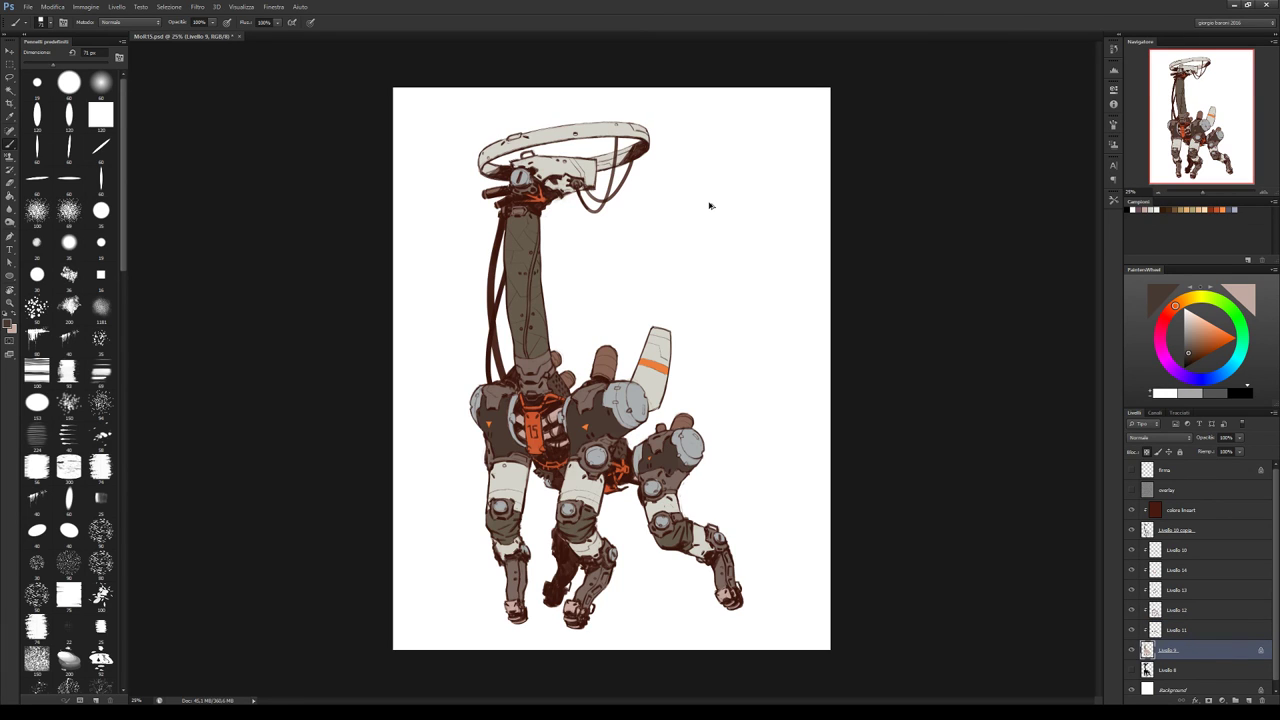
{"action": "key", "text": "ctrl+z"}
{"action": "key", "text": "ctrl+z"}
On Livello 14, dab orange accents near both ends of the halo ring
{"action": "left_click", "coordinate": [1162, 570]}
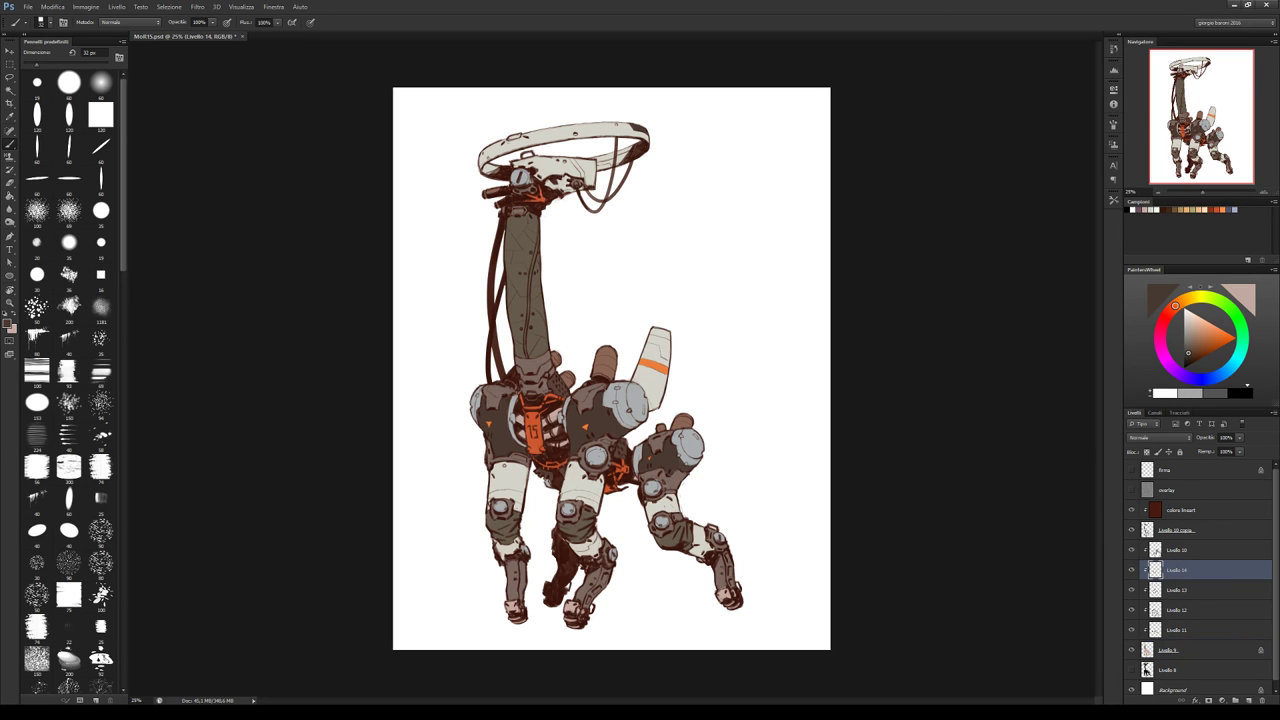
{"action": "left_click", "coordinate": [536, 442], "text": "alt"}
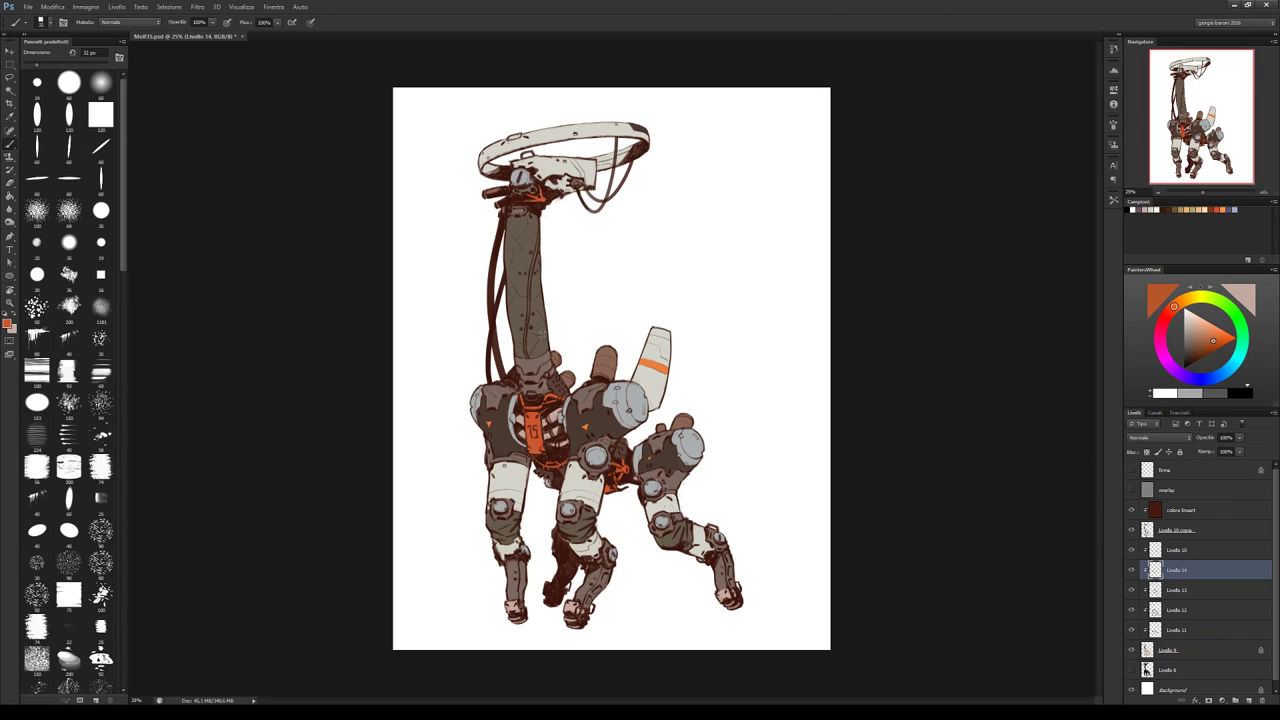
{"action": "left_click", "coordinate": [515, 137]}
{"action": "left_click", "coordinate": [636, 128]}
Paint a darker orange stripe across the tail top, sample the red-brown, and save
{"action": "left_click", "coordinate": [656, 344]}
{"action": "left_click_drag", "start_coordinate": [653, 344], "coordinate": [675, 346]}
{"action": "key", "text": "ctrl+z"}
{"action": "mouse_move", "coordinate": [650, 346]}
{"action": "left_mouse_down"}
{"action": "mouse_move", "coordinate": [672, 344]}
{"action": "mouse_move", "coordinate": [658, 344]}
{"action": "mouse_move", "coordinate": [676, 349]}
{"action": "mouse_move", "coordinate": [660, 349]}
{"action": "mouse_move", "coordinate": [668, 360]}
{"action": "mouse_move", "coordinate": [669, 347]}
{"action": "left_mouse_up"}
{"action": "left_click", "coordinate": [664, 352], "text": "alt"}
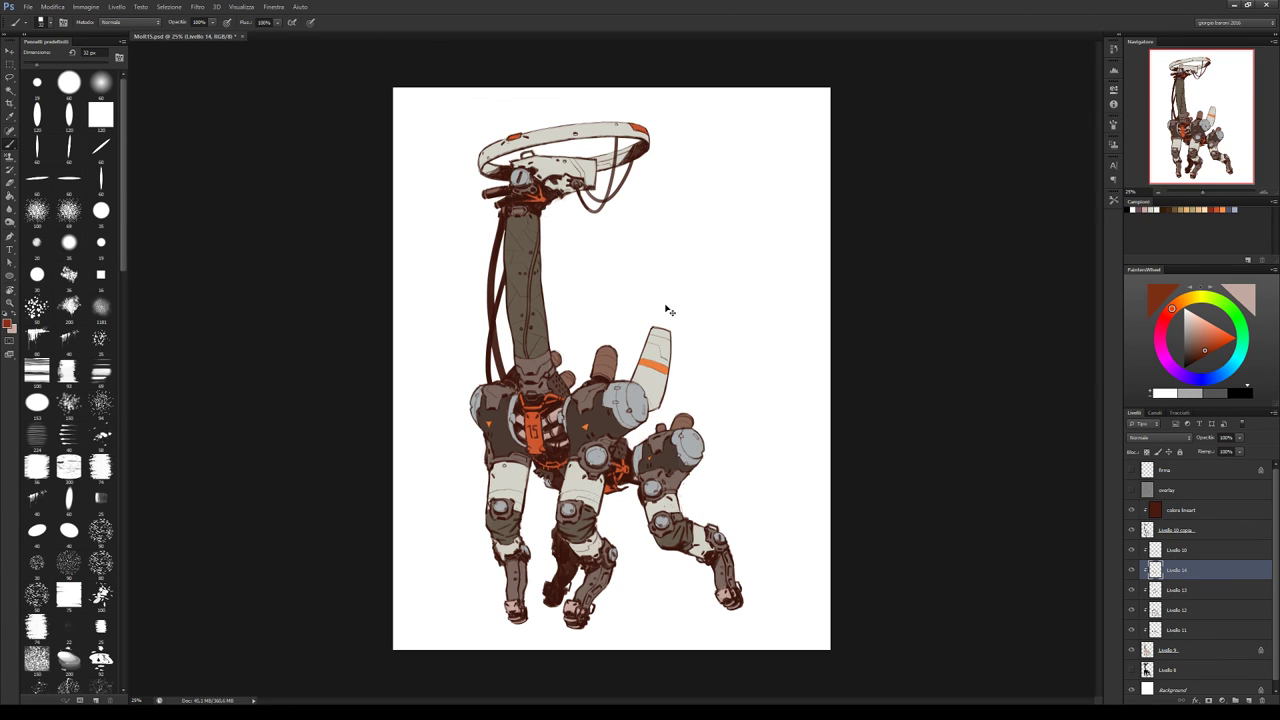
{"action": "key", "text": "ctrl+s"}
{"action": "left_click", "coordinate": [1132, 572]}
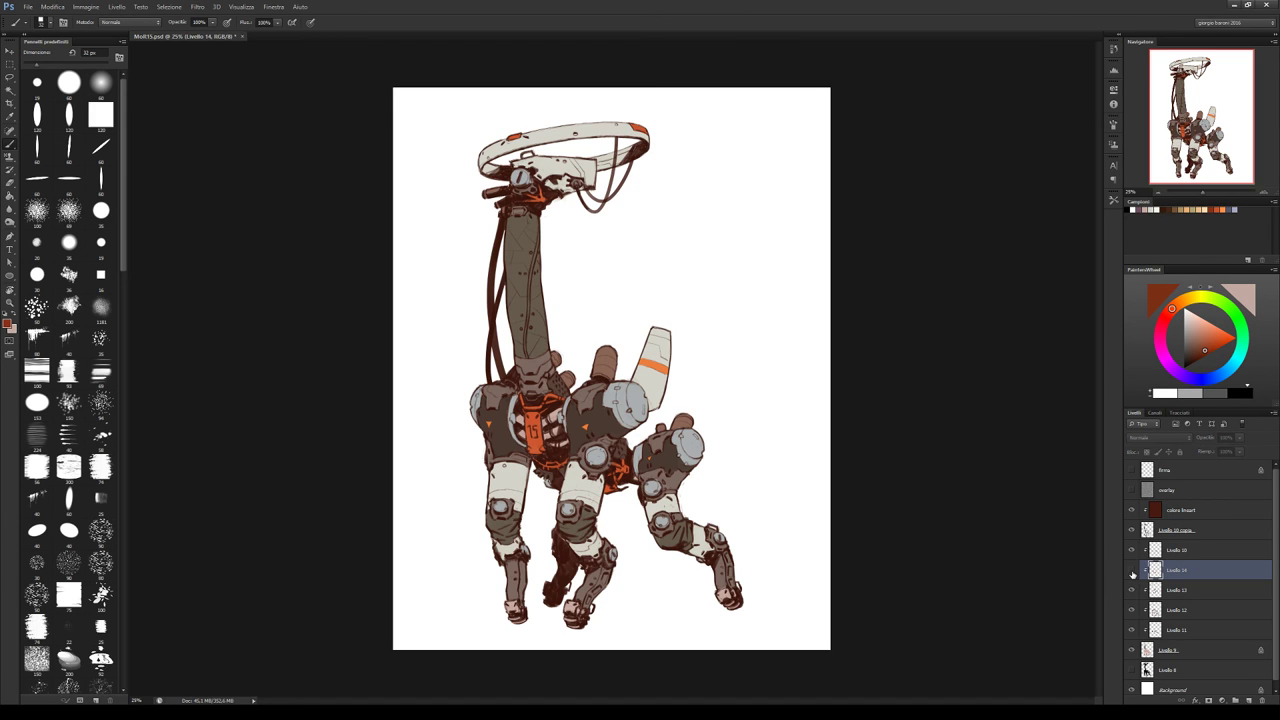
{"action": "left_click", "coordinate": [1132, 572]}
{"action": "left_click", "coordinate": [1132, 591]}
{"action": "left_click", "coordinate": [1132, 591]}
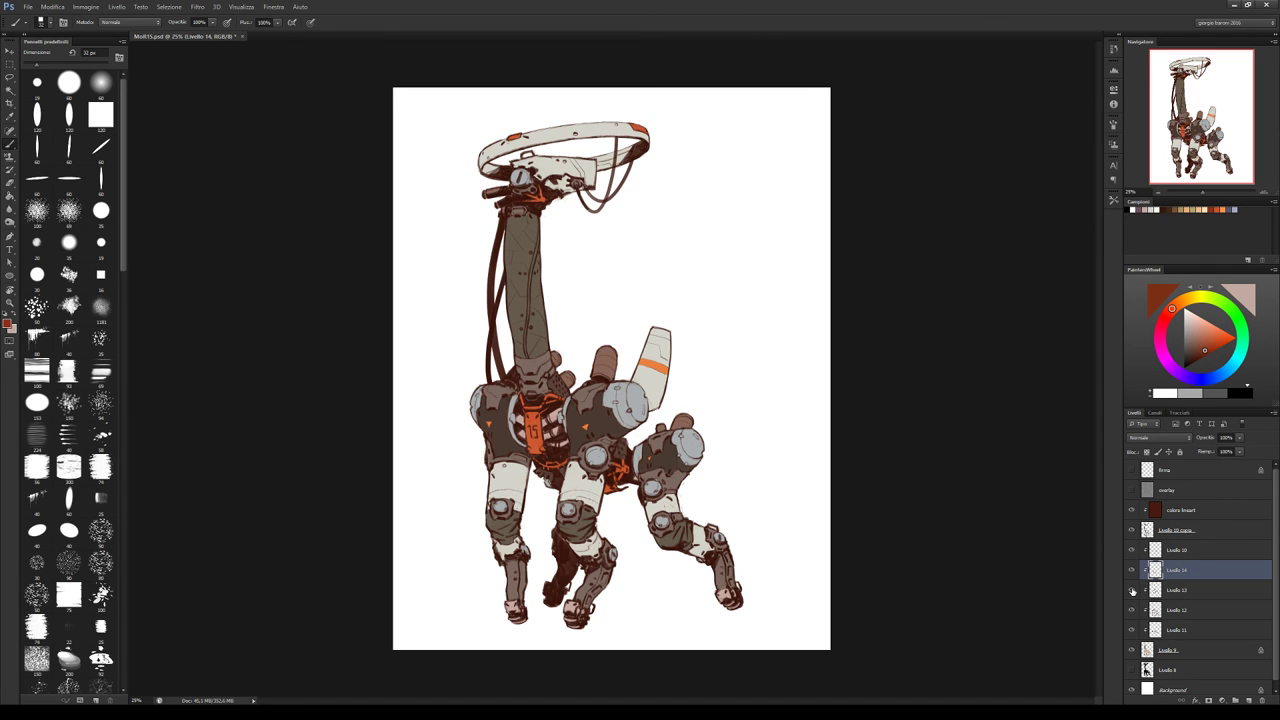
{"action": "left_click", "coordinate": [1132, 610]}
{"action": "left_click", "coordinate": [1133, 611]}
{"action": "left_click", "coordinate": [1133, 631]}
{"action": "left_click", "coordinate": [1133, 631]}
{"action": "left_click", "coordinate": [1172, 630]}
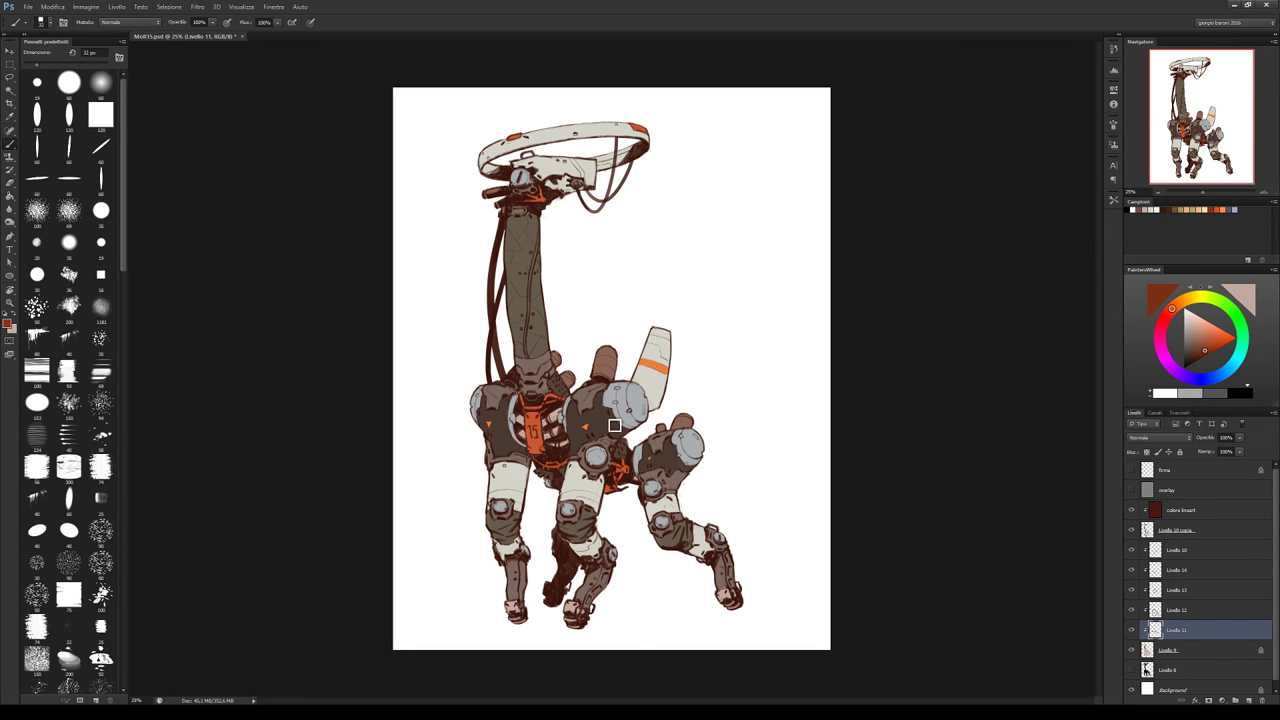
{"action": "left_click", "coordinate": [581, 604], "text": "alt"}
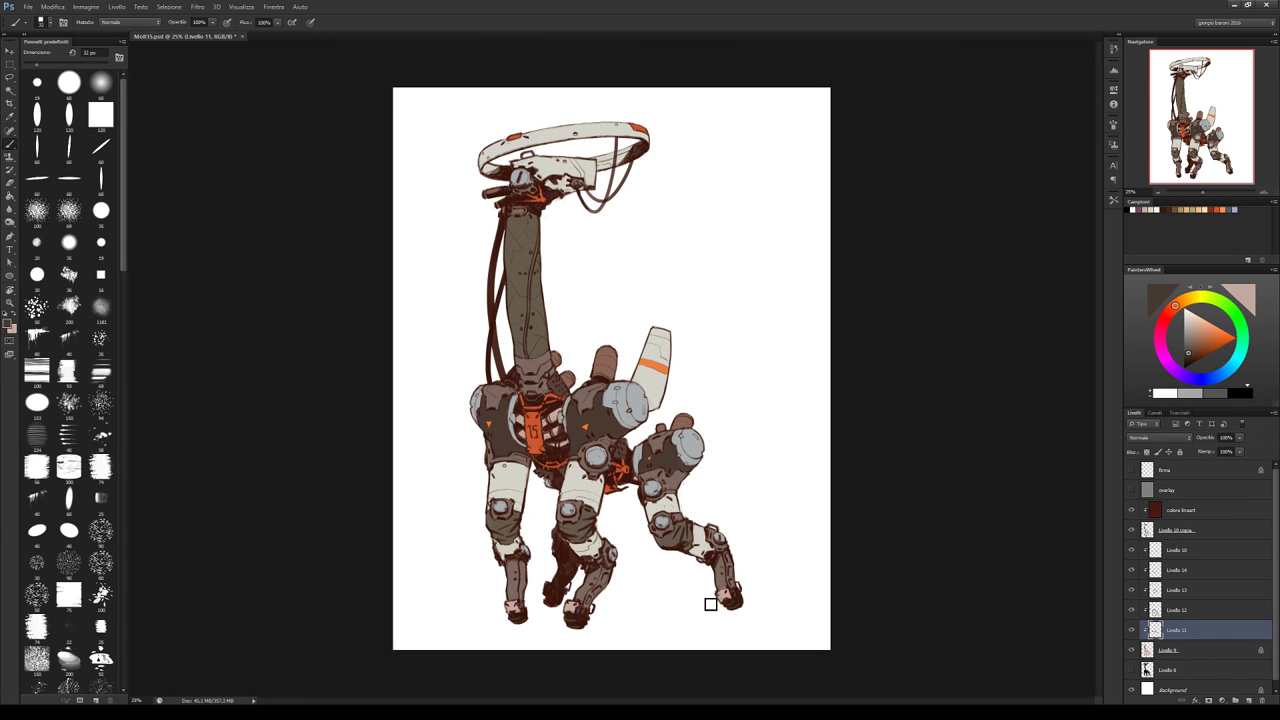
{"action": "key", "text": "e"}
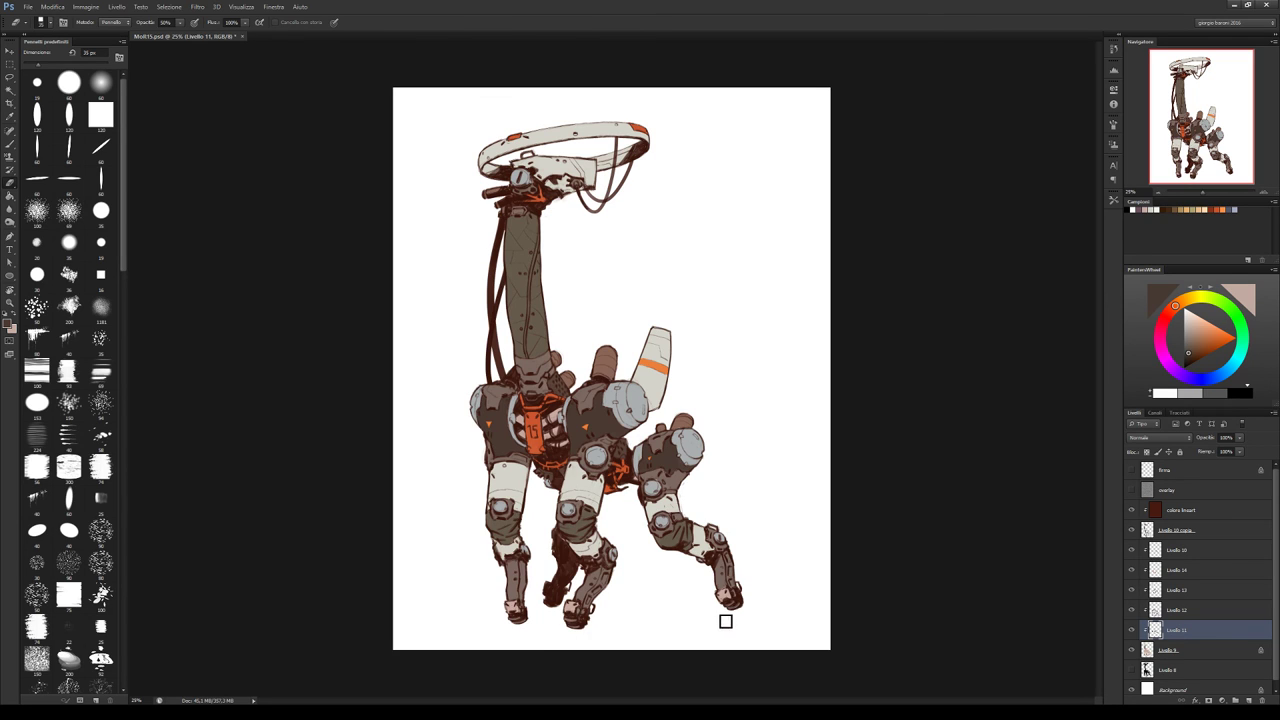
{"action": "key", "text": "b"}
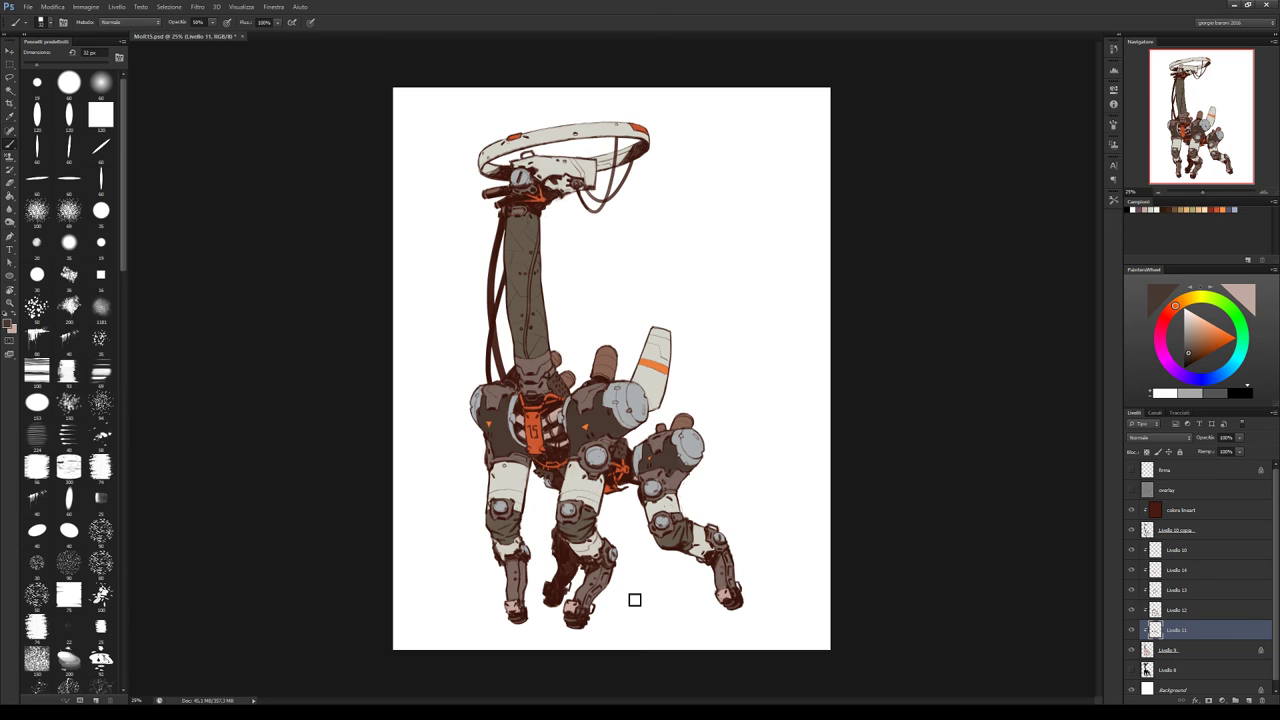
{"action": "key", "text": "0"}
{"action": "double_click", "coordinate": [1132, 610]}
{"action": "double_click", "coordinate": [1132, 590]}
{"action": "left_click", "coordinate": [1133, 570]}
{"action": "left_click", "coordinate": [1133, 570]}
{"action": "left_click", "coordinate": [1183, 570]}
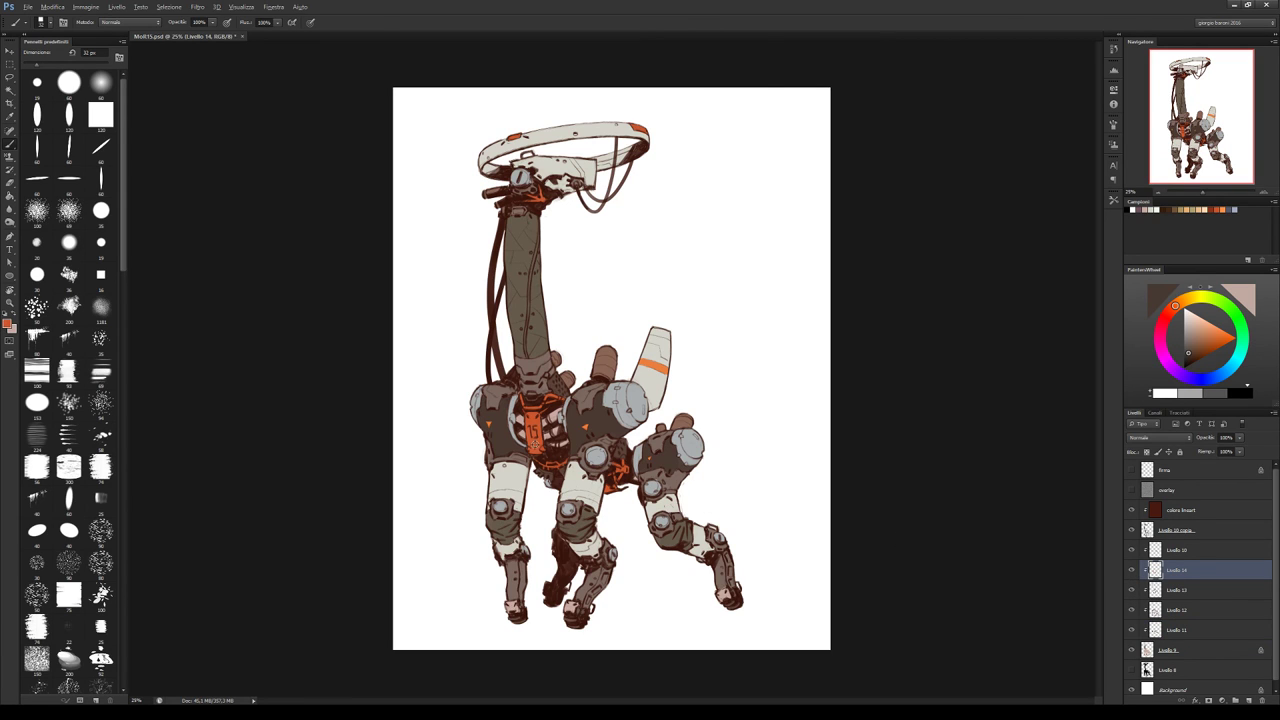
Paint the three feet orange and add orange bands across the front and left legs
{"action": "left_click", "coordinate": [503, 549], "text": "alt"}
{"action": "left_click_drag", "start_coordinate": [513, 608], "coordinate": [579, 614]}
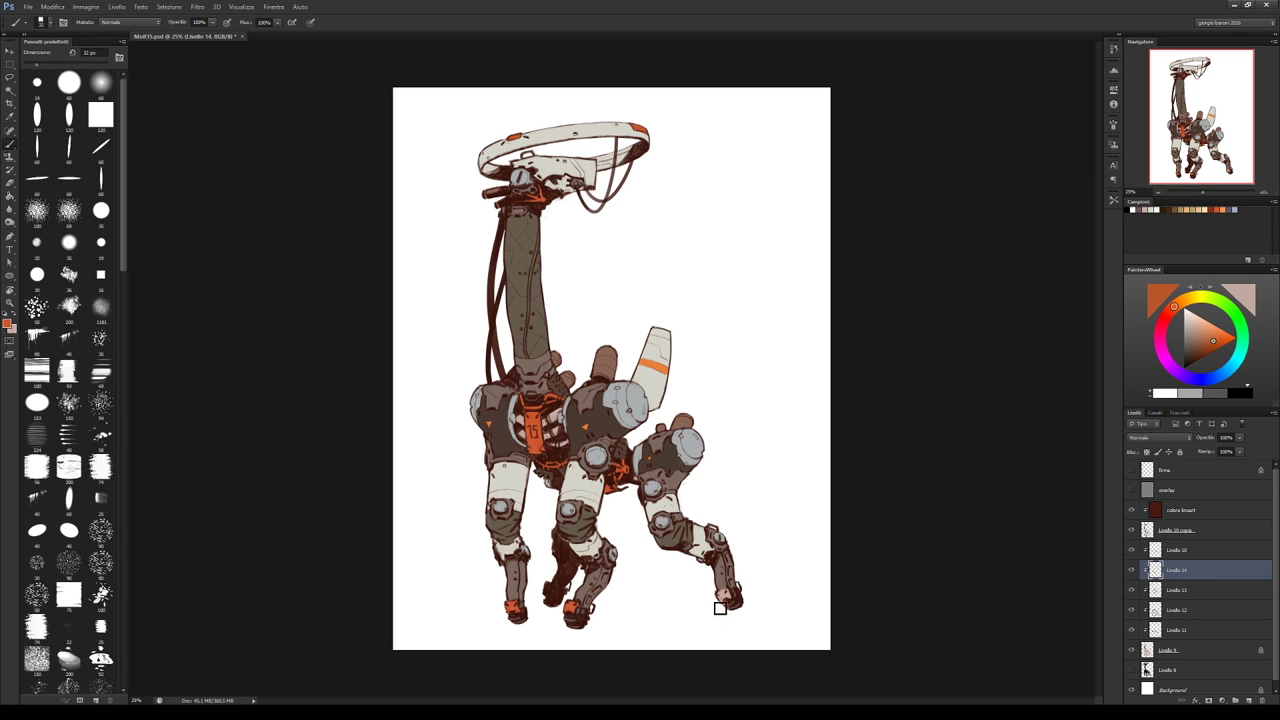
{"action": "left_click_drag", "start_coordinate": [722, 606], "coordinate": [741, 601]}
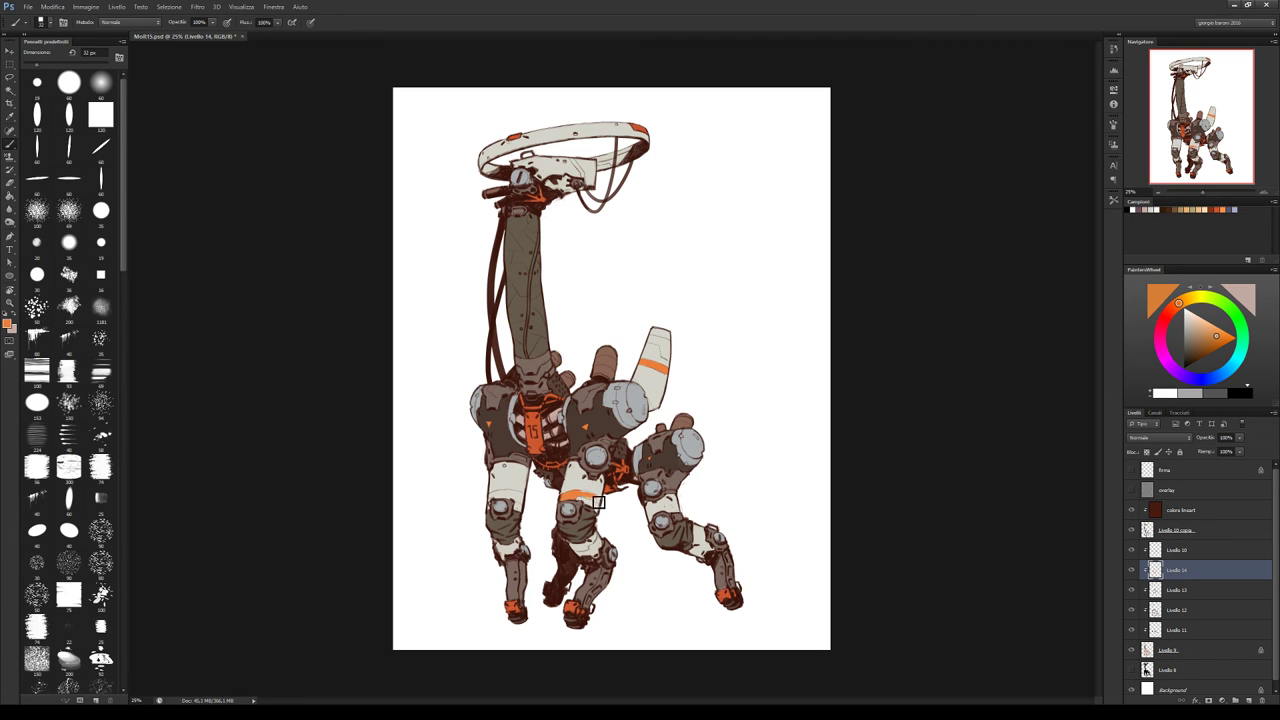
{"action": "mouse_move", "coordinate": [598, 502]}
{"action": "left_mouse_down"}
{"action": "mouse_move", "coordinate": [586, 497]}
{"action": "mouse_move", "coordinate": [604, 507]}
{"action": "left_mouse_up"}
{"action": "left_click_drag", "start_coordinate": [493, 503], "coordinate": [530, 503]}
Add a trimmed orange stripe atop the raised leg and diagonal orange stripes on the halo ring
{"action": "left_click_drag", "start_coordinate": [658, 346], "coordinate": [665, 348]}
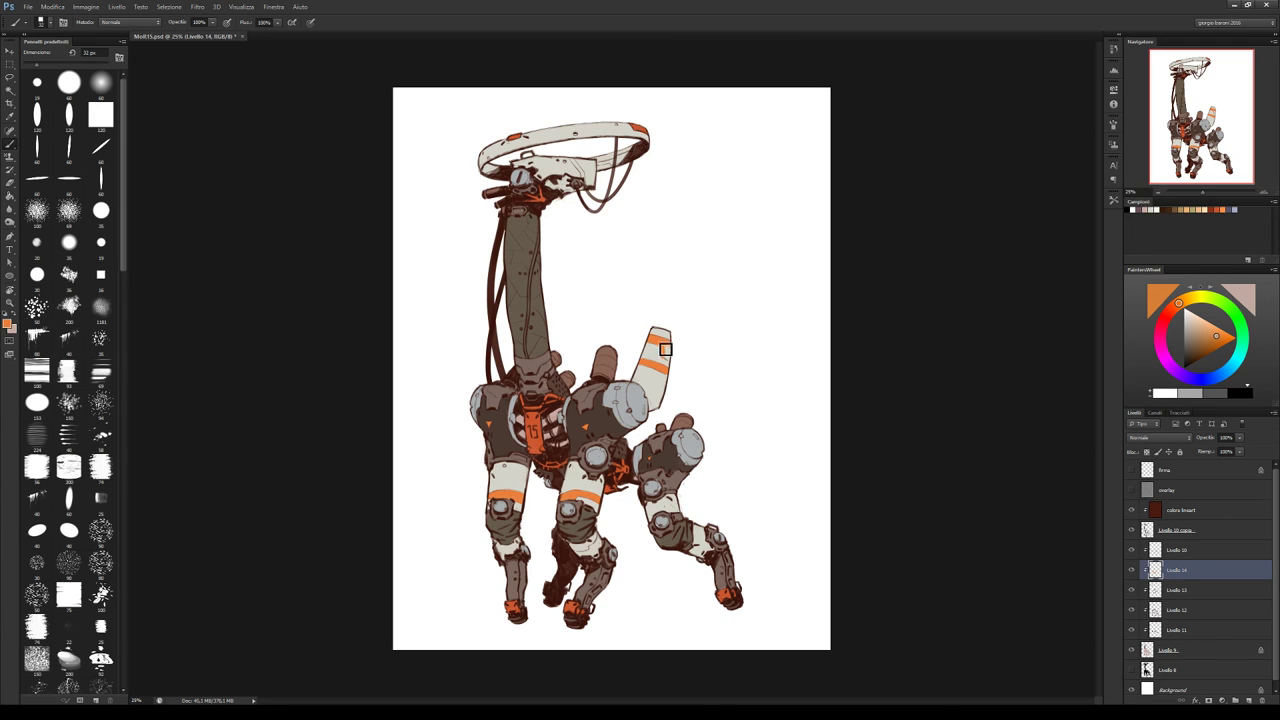
{"action": "key", "text": "e"}
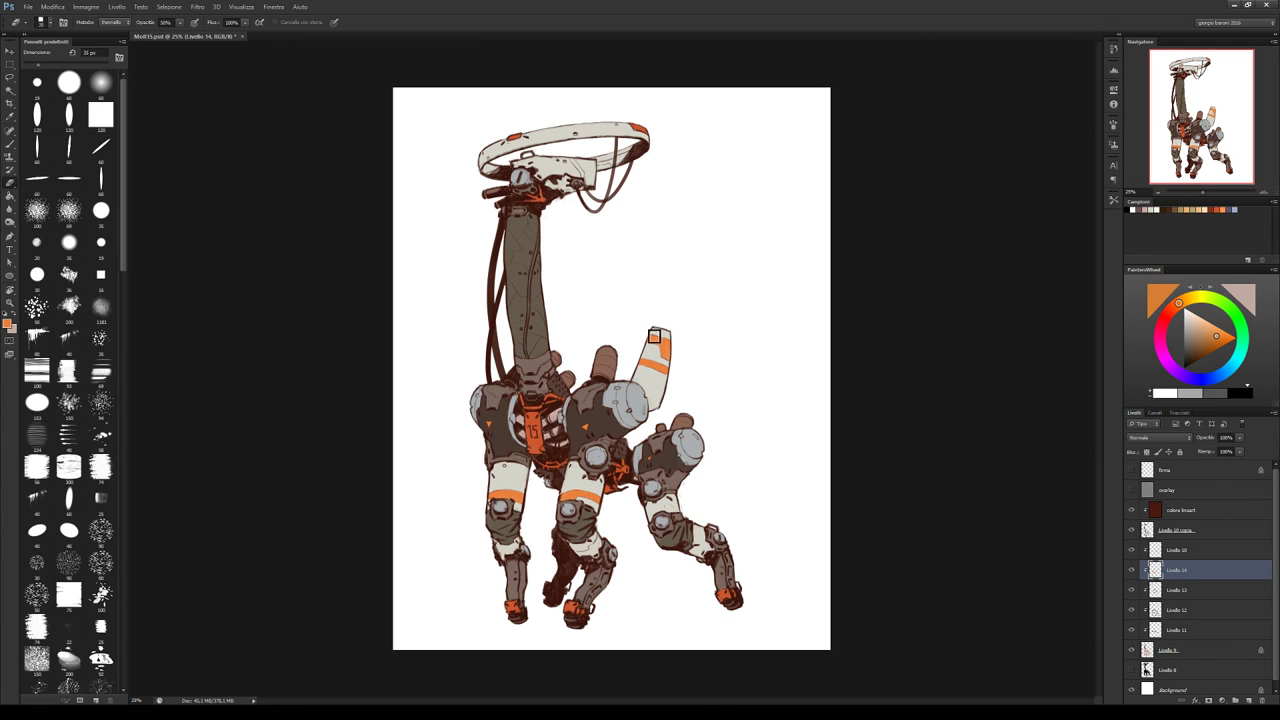
{"action": "left_click_drag", "start_coordinate": [654, 337], "coordinate": [678, 345]}
{"action": "key", "text": "b"}
{"action": "mouse_move", "coordinate": [586, 120]}
{"action": "left_mouse_down"}
{"action": "mouse_move", "coordinate": [613, 141]}
{"action": "mouse_move", "coordinate": [625, 126]}
{"action": "mouse_move", "coordinate": [590, 145]}
{"action": "mouse_move", "coordinate": [580, 174]}
{"action": "left_mouse_up"}
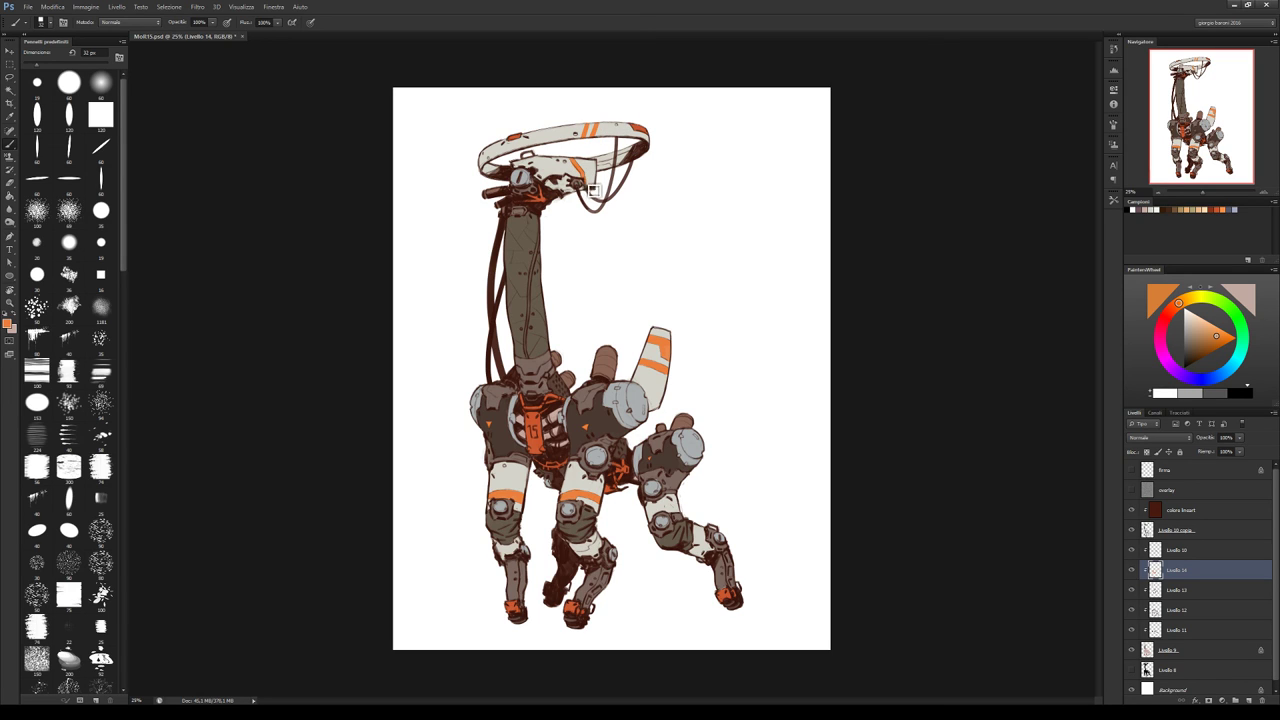
{"action": "key", "text": "e"}
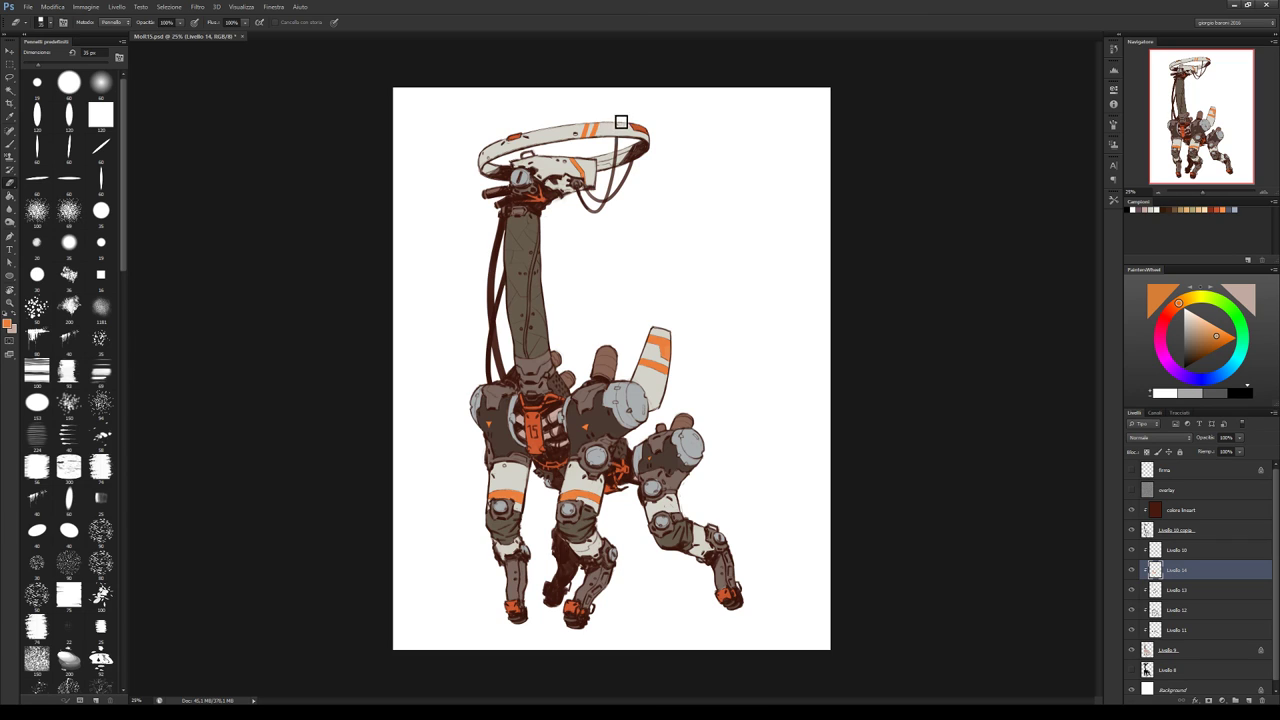
{"action": "key", "text": "b"}
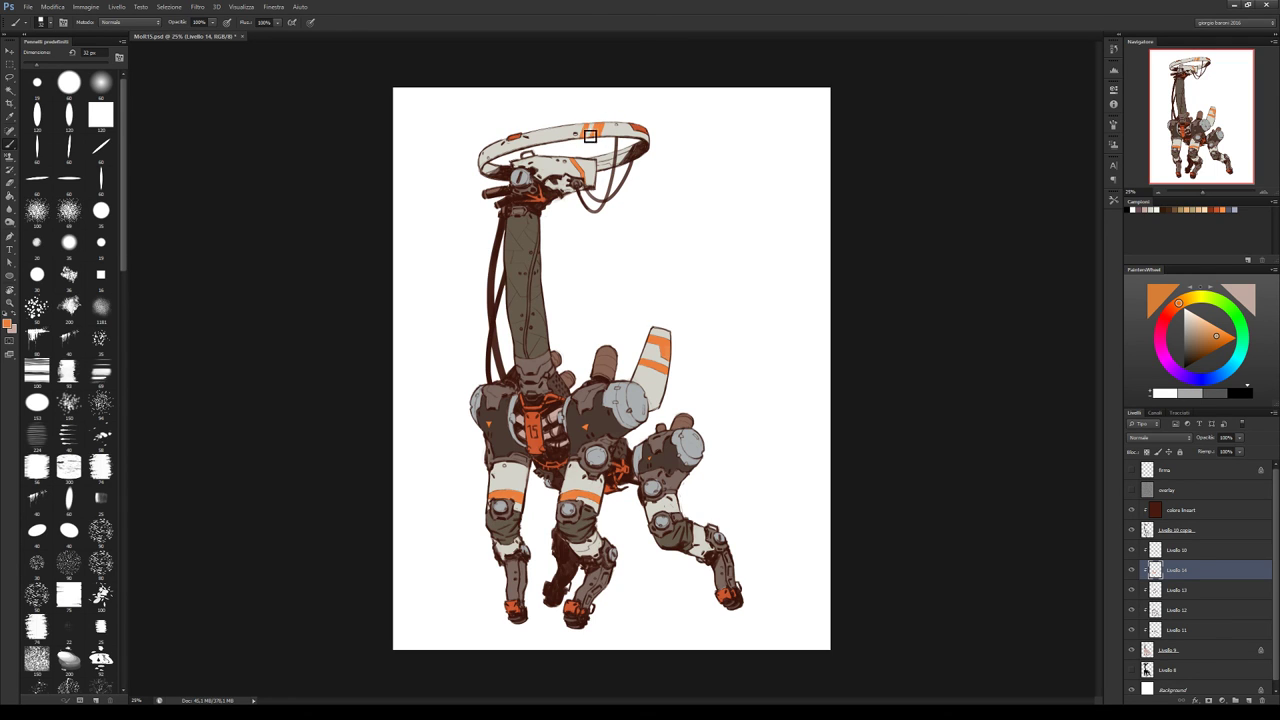
{"action": "key", "text": "e"}
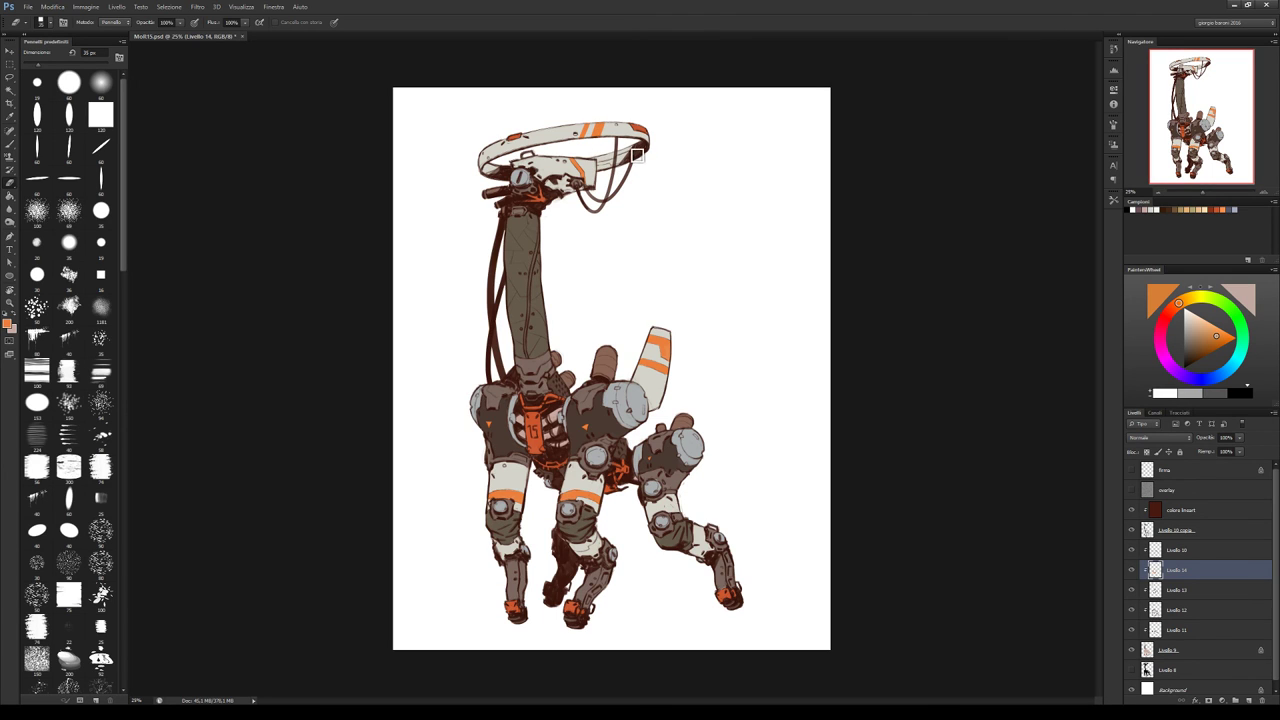
{"action": "key", "text": "b"}
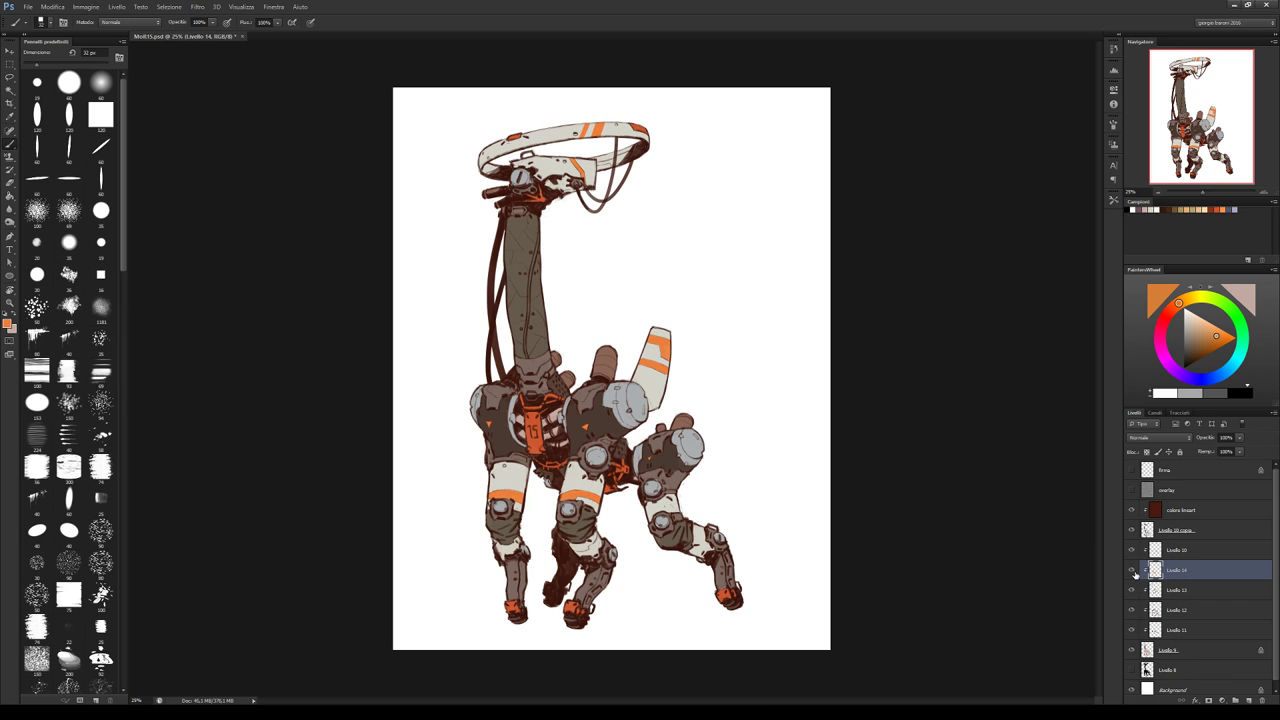
Add a multiply layer clipped above Livello 10 and brush shading onto the neck
{"action": "left_click", "coordinate": [1160, 552]}
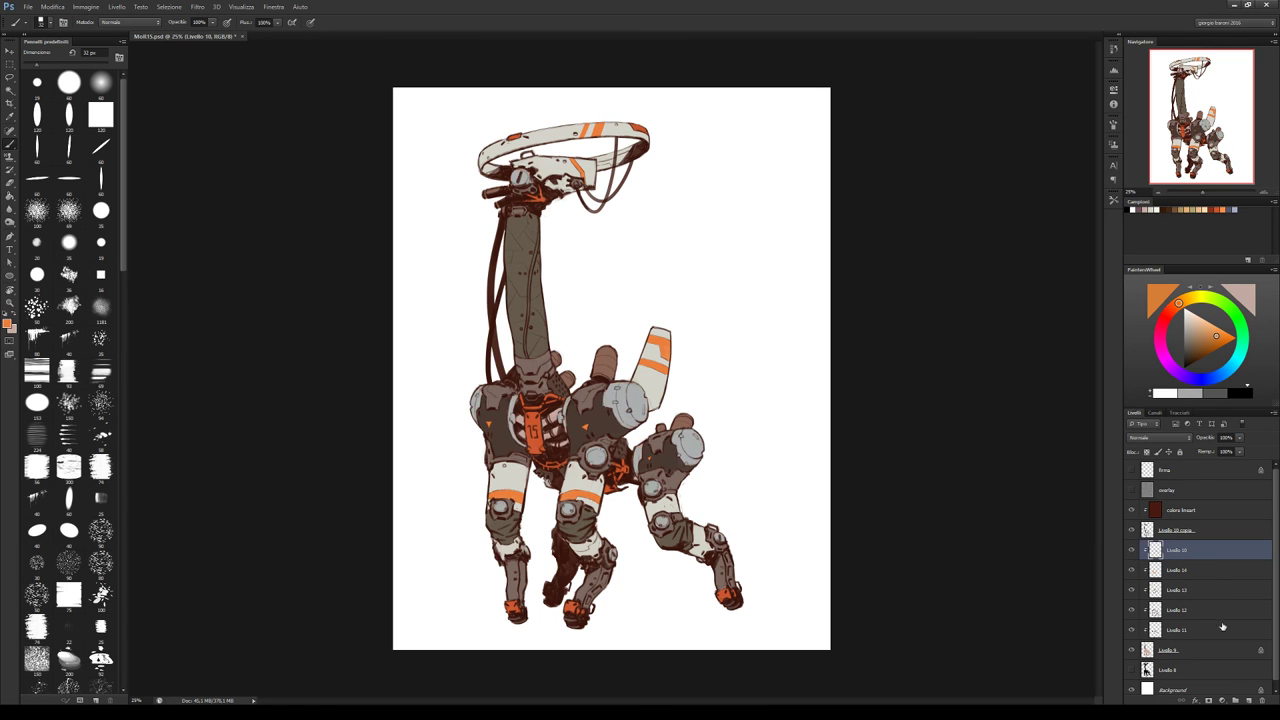
{"action": "left_click", "coordinate": [1245, 697]}
{"action": "left_click", "coordinate": [1176, 553], "text": "alt"}
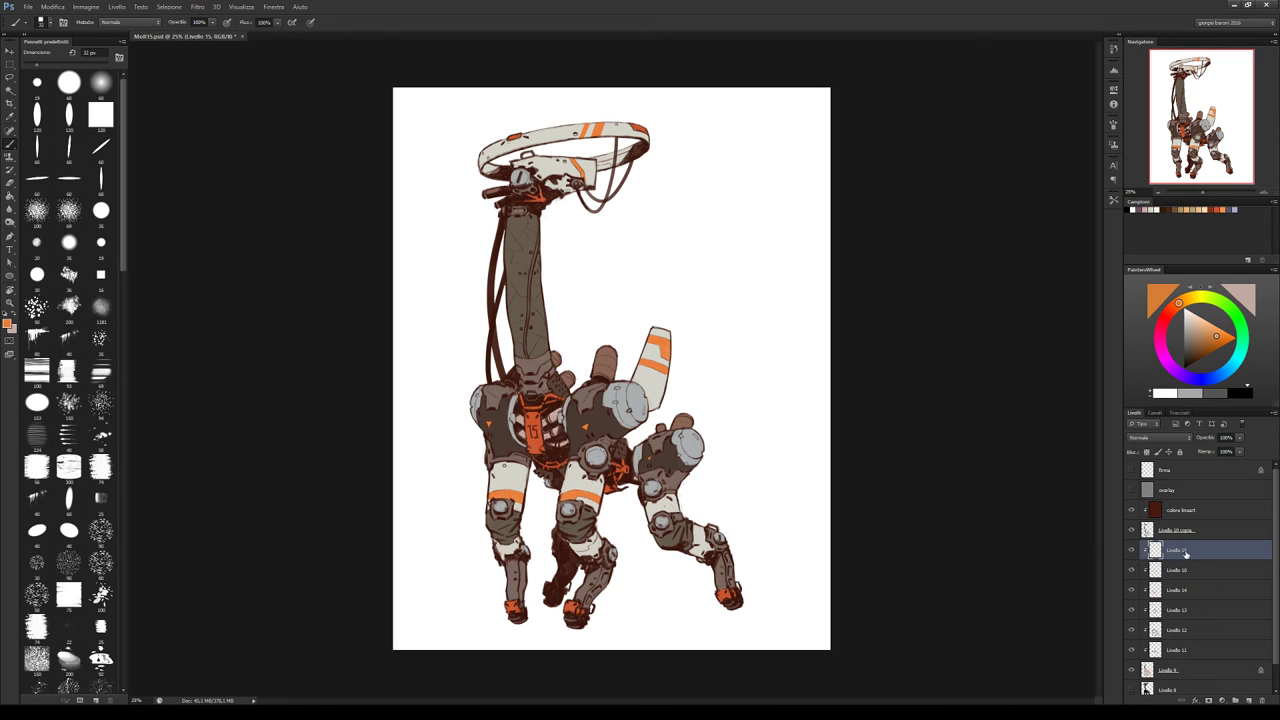
{"action": "key", "text": "Down"}
{"action": "key", "text": "Down"}
{"action": "key", "text": "Down"}
{"action": "key", "text": "Tab"}
{"action": "mouse_move", "coordinate": [524, 270]}
{"action": "left_mouse_down"}
{"action": "mouse_move", "coordinate": [515, 282]}
{"action": "mouse_move", "coordinate": [528, 297]}
{"action": "mouse_move", "coordinate": [526, 274]}
{"action": "mouse_move", "coordinate": [530, 298]}
{"action": "mouse_move", "coordinate": [519, 276]}
{"action": "left_mouse_up"}
Alternate between brush and eraser while refining the neck shading
{"action": "key", "text": "e"}
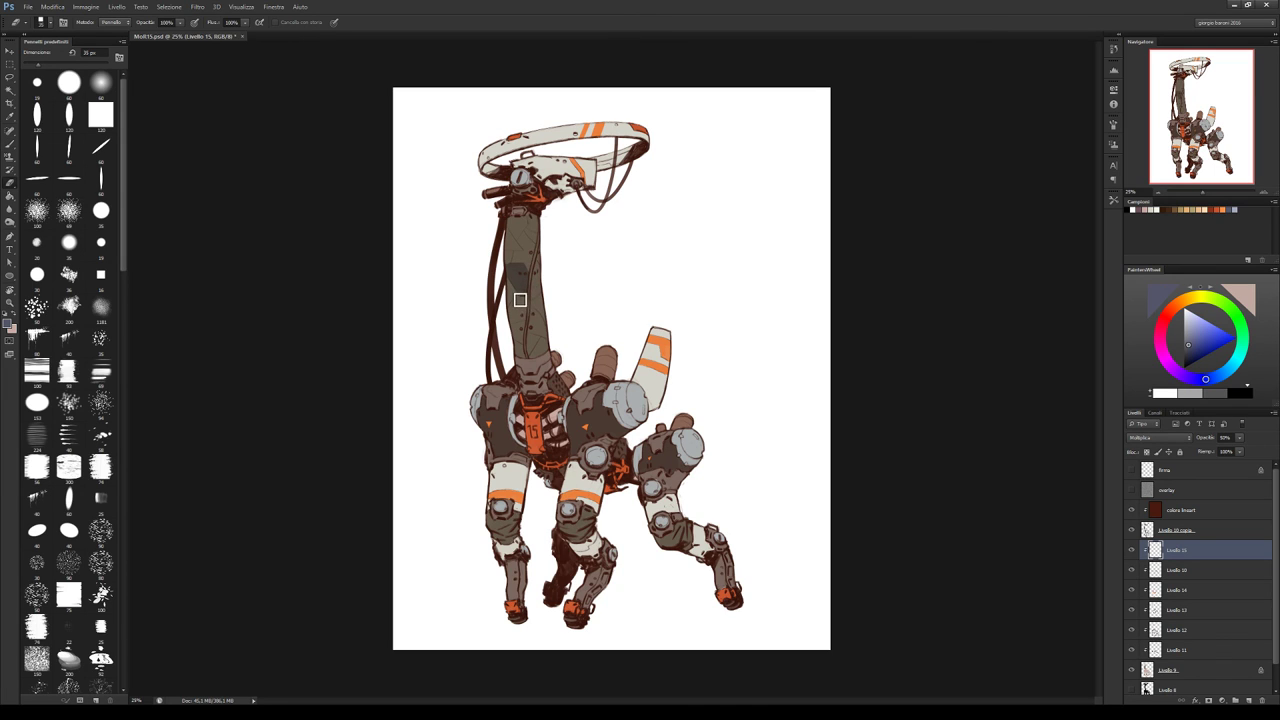
{"action": "key", "text": "b"}
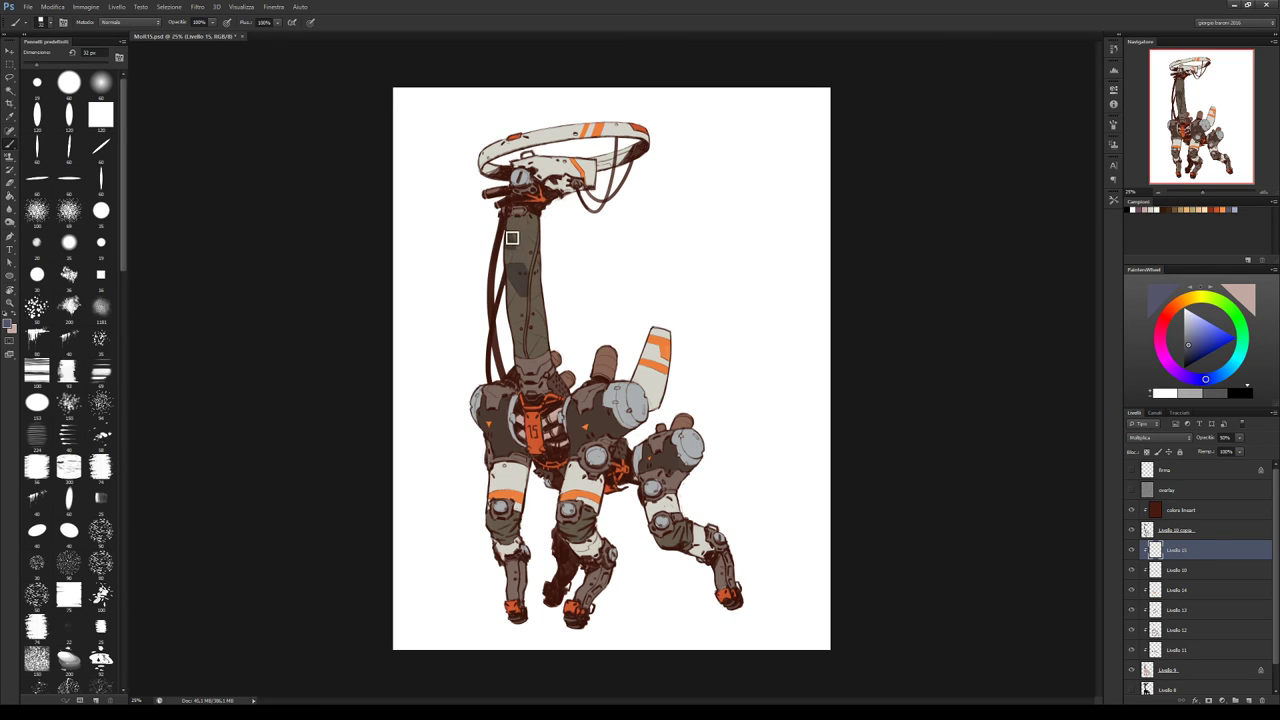
{"action": "key", "text": "e"}
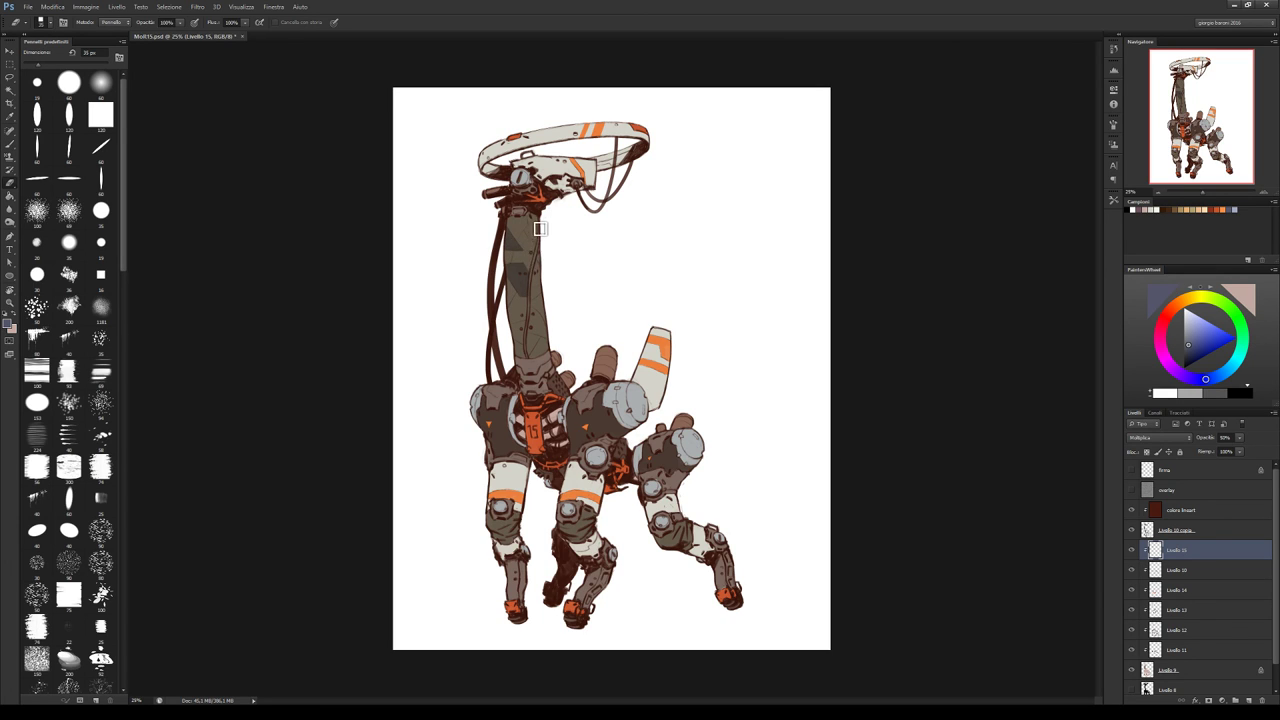
{"action": "key", "text": "b"}
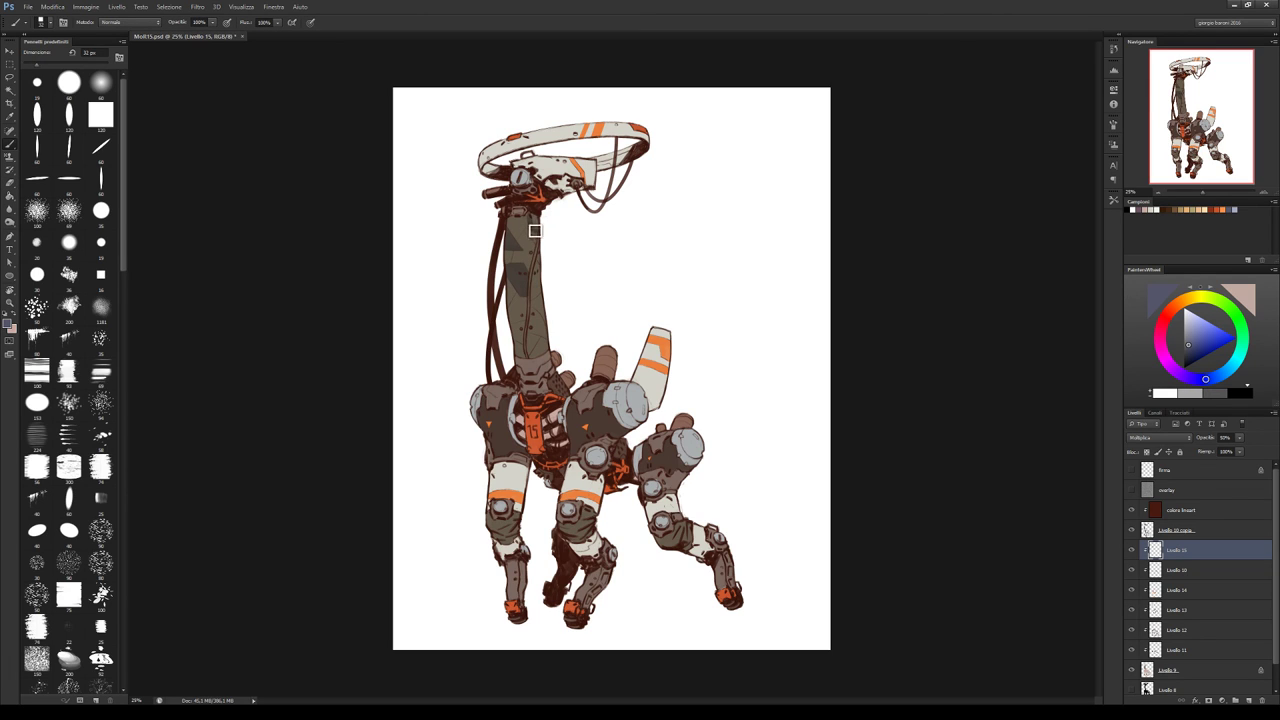
{"action": "key", "text": "e"}
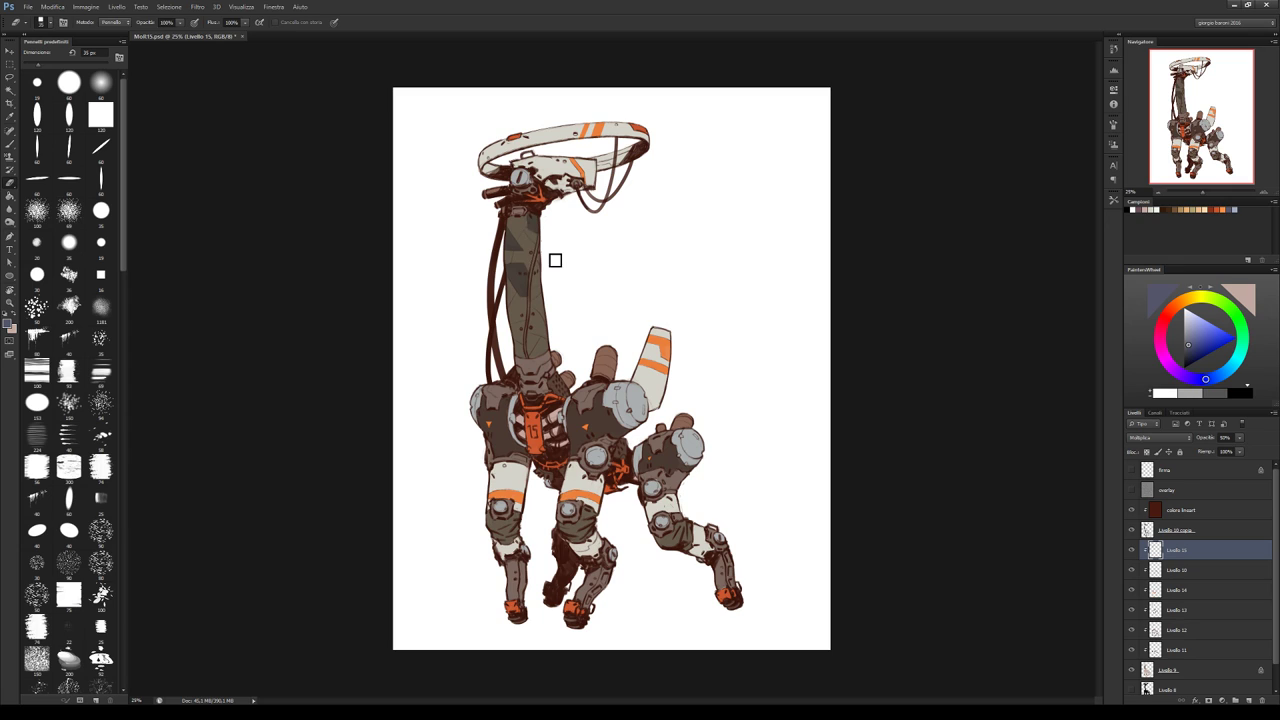
{"action": "key", "text": "b"}
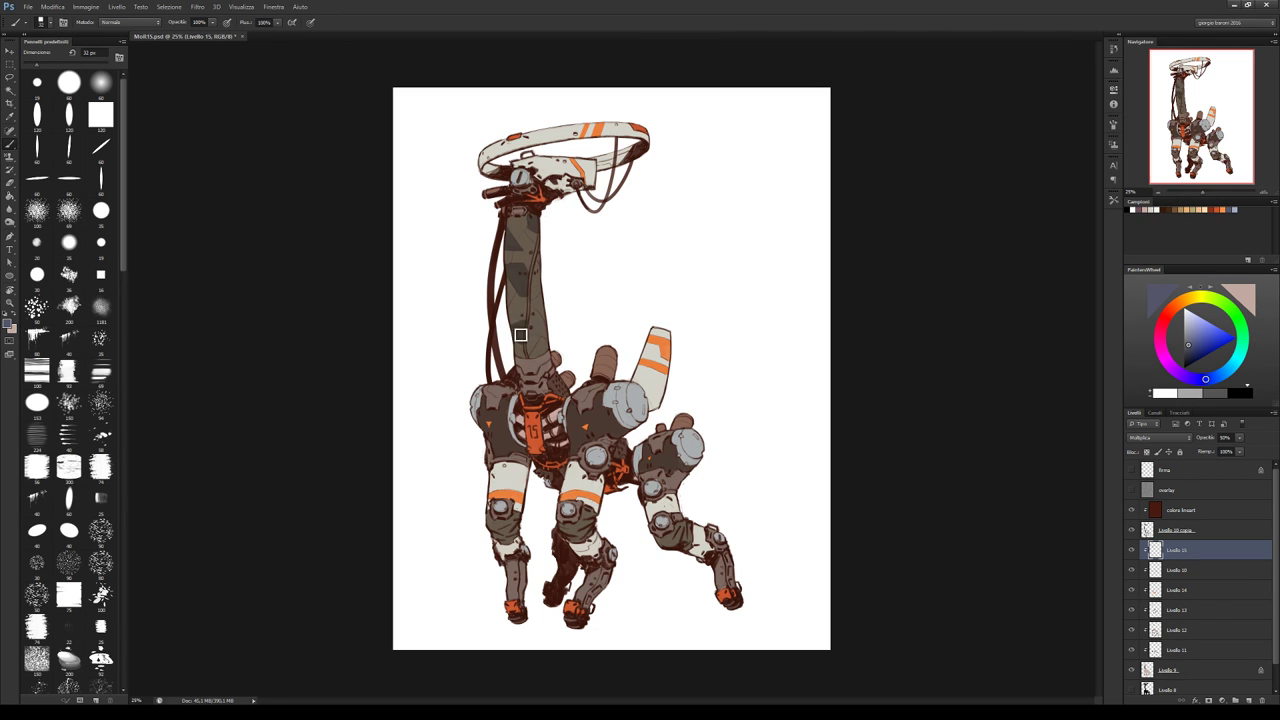
{"action": "key", "text": "e"}
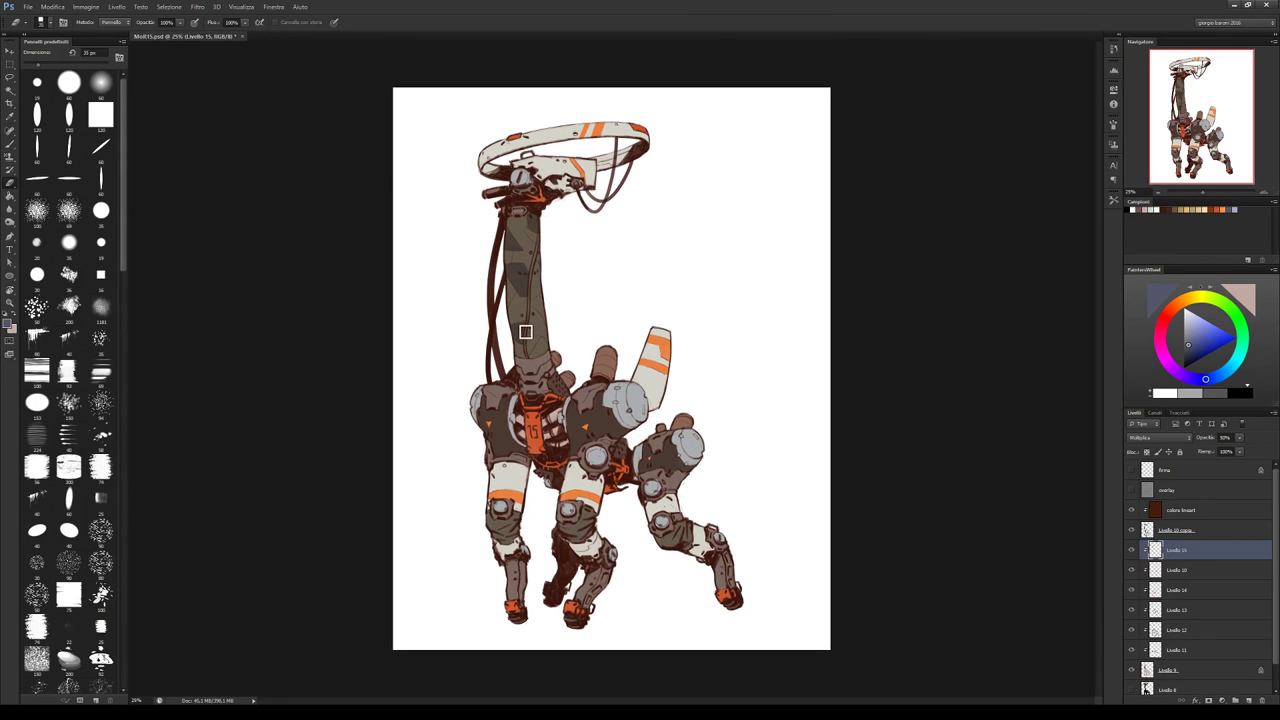
{"action": "key", "text": "b"}
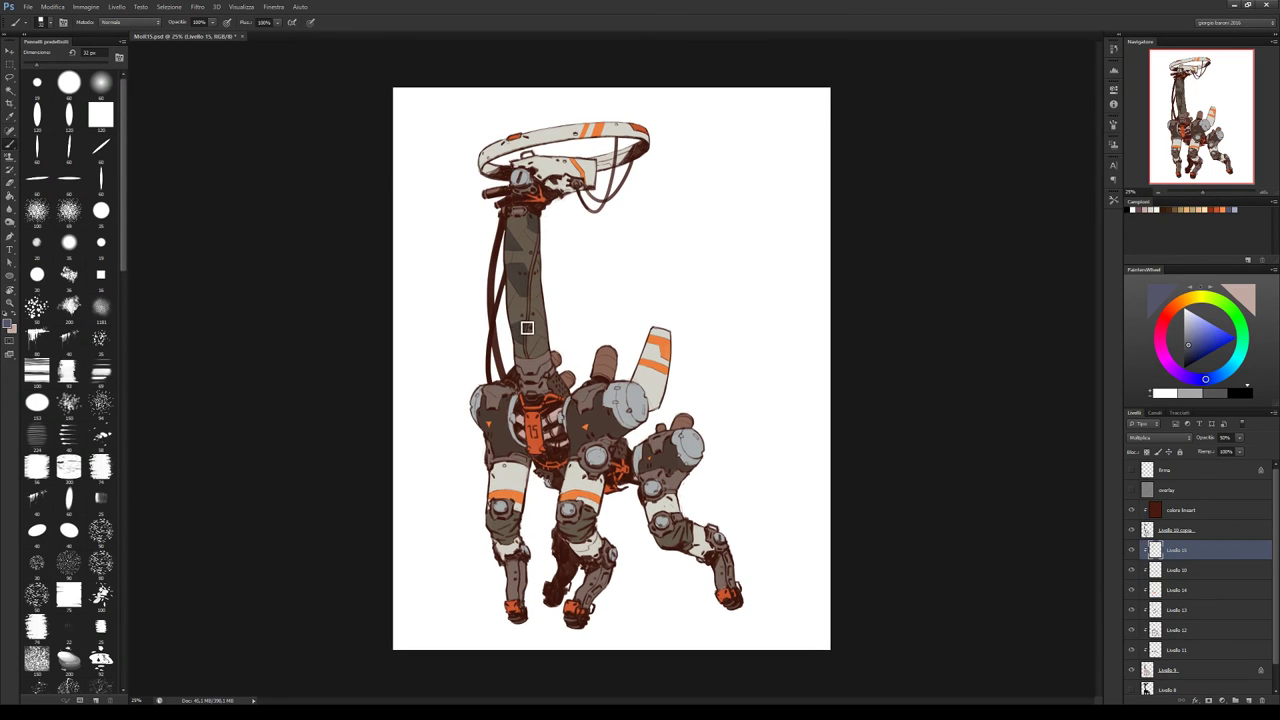
{"action": "key", "text": "e"}
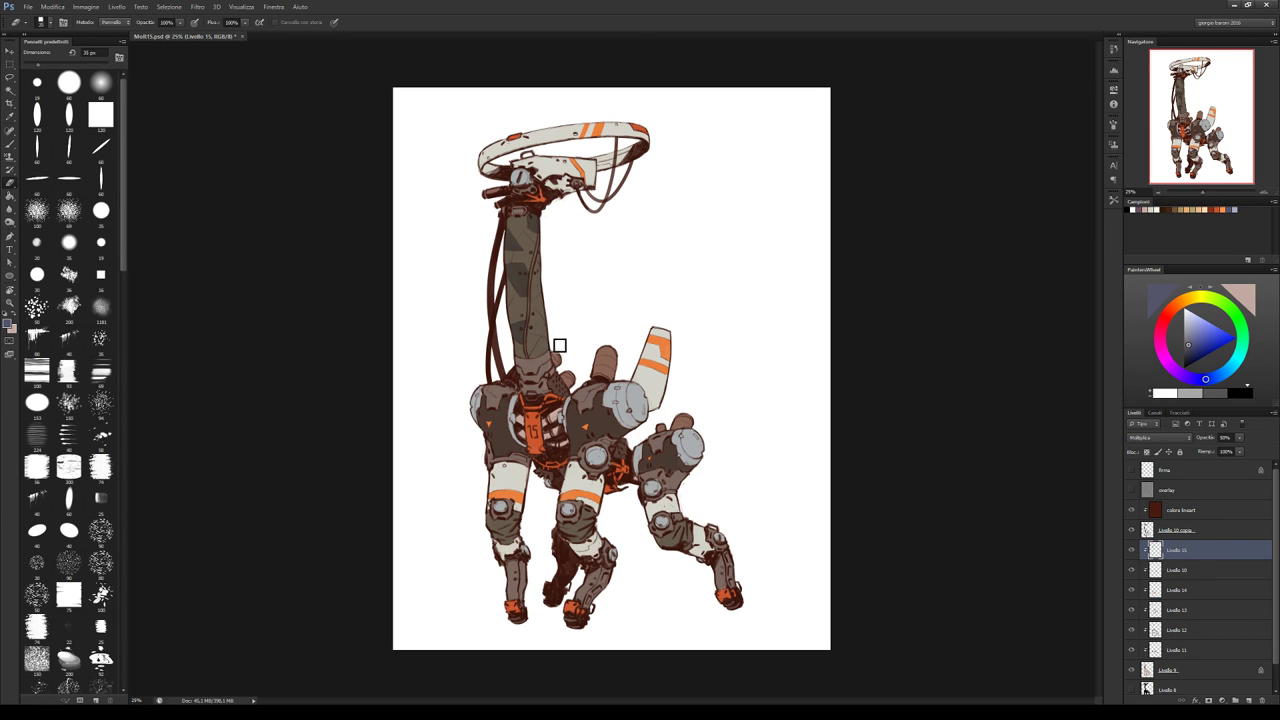
{"action": "key", "text": "b"}
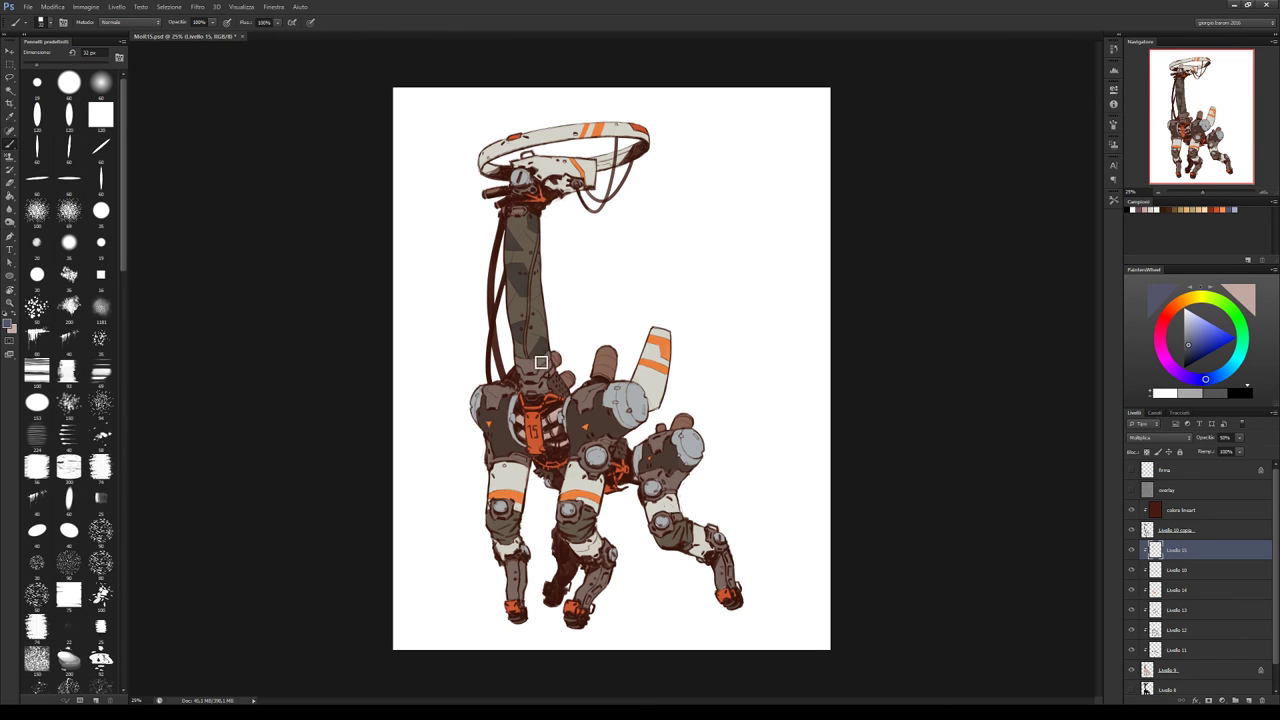
{"action": "key", "text": "e"}
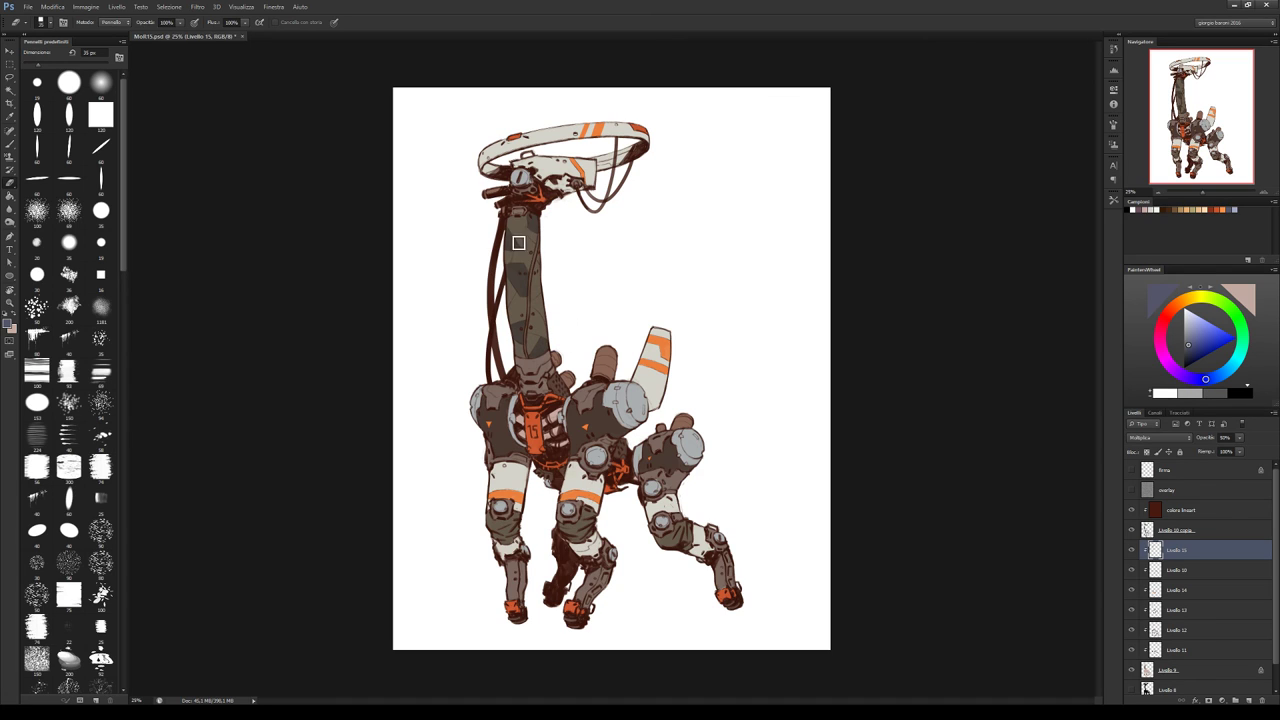
{"action": "key", "text": "b"}
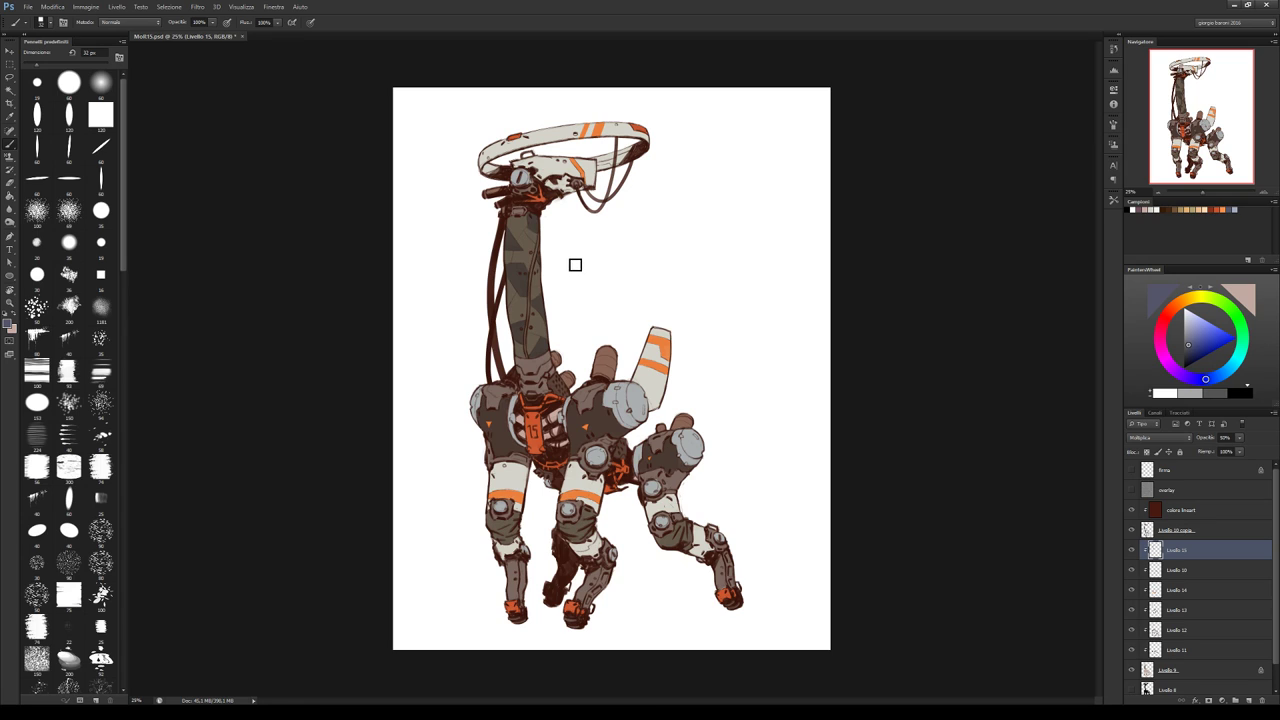
Erase the neck shading at 50% strength and set the layer opacity to 75%
{"action": "key", "text": "e"}
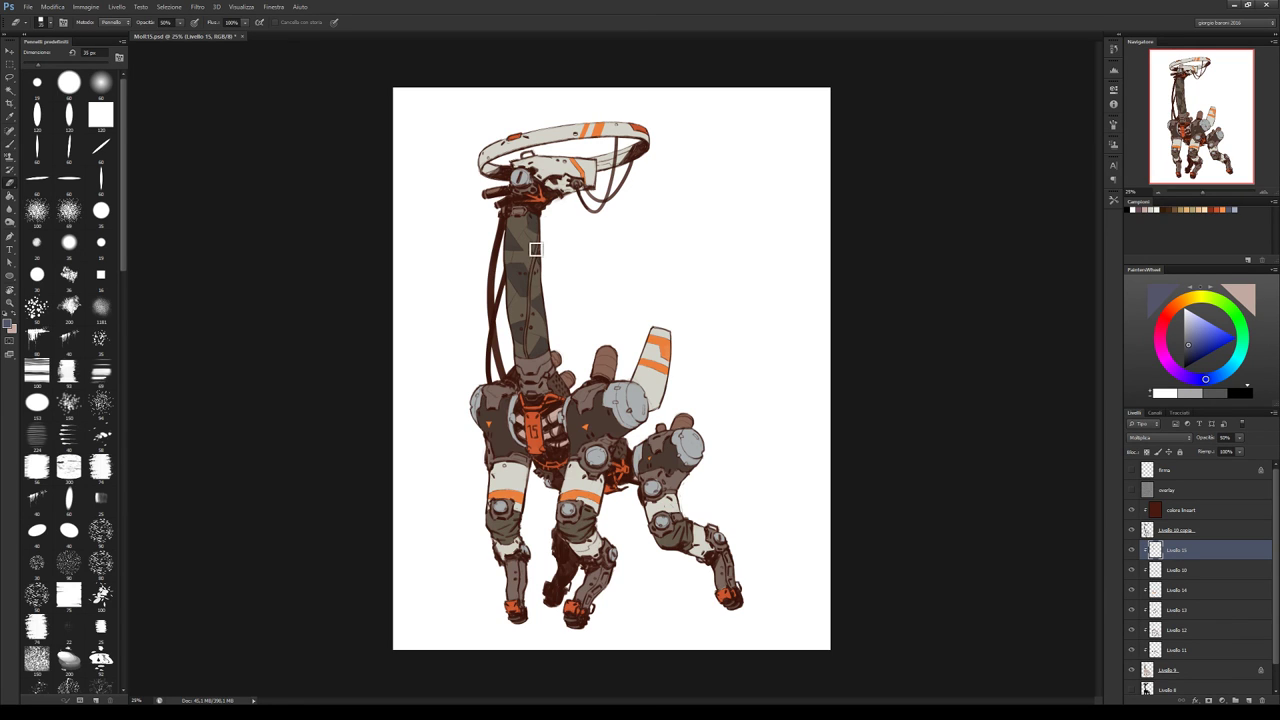
{"action": "mouse_move", "coordinate": [510, 224]}
{"action": "left_mouse_down"}
{"action": "mouse_move", "coordinate": [500, 256]}
{"action": "mouse_move", "coordinate": [550, 231]}
{"action": "mouse_move", "coordinate": [553, 242]}
{"action": "mouse_move", "coordinate": [518, 342]}
{"action": "left_mouse_up"}
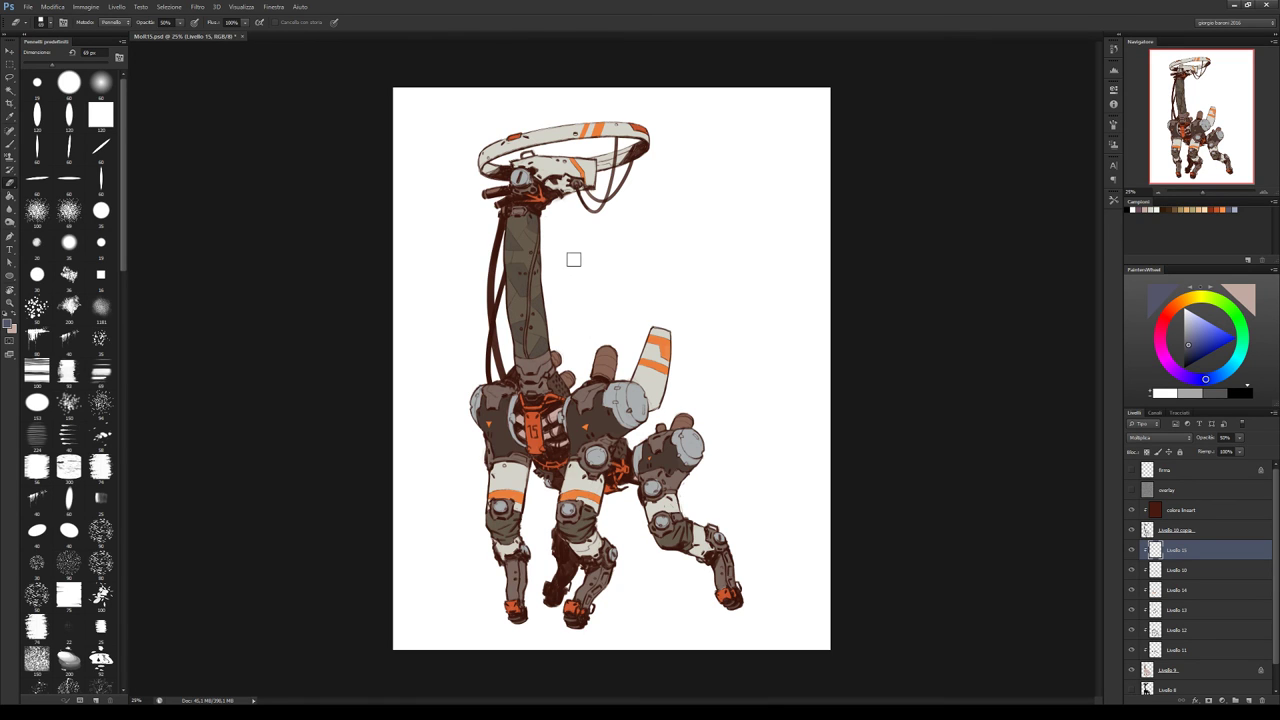
{"action": "key", "text": "b"}
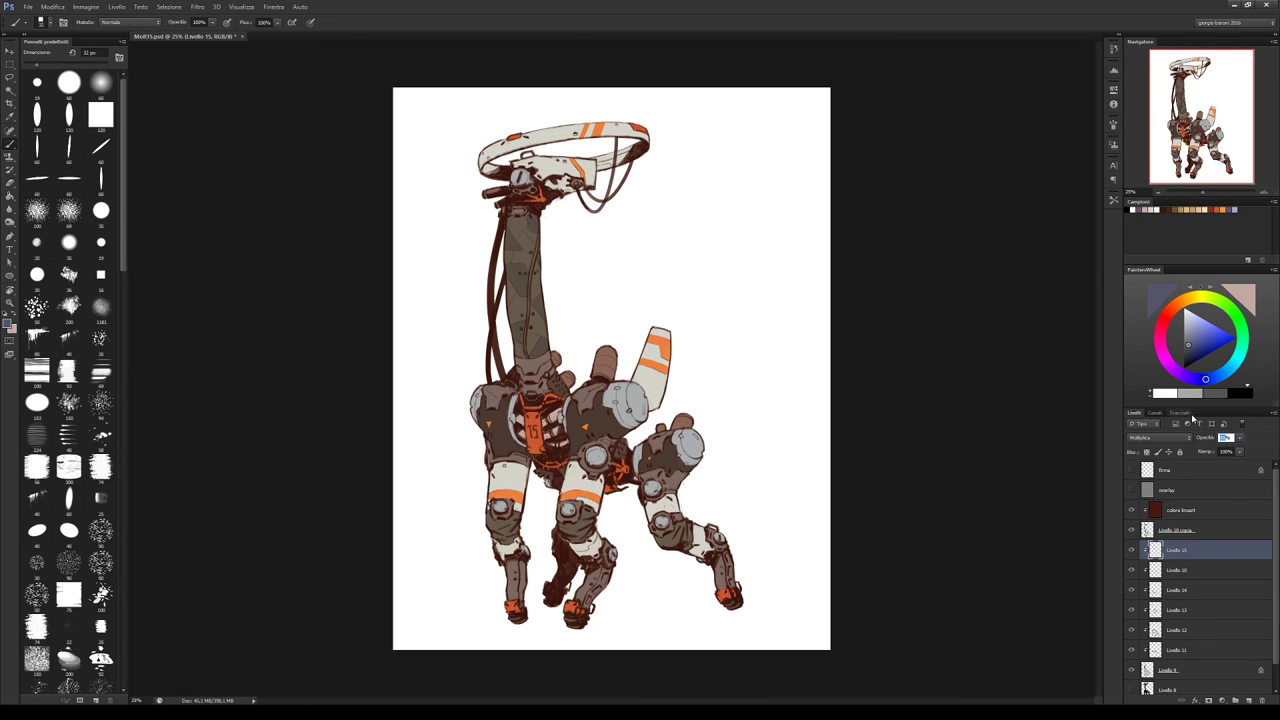
{"action": "type", "text": "75"}
{"action": "key", "text": "Return"}
{"action": "left_click", "coordinate": [1132, 550]}
{"action": "left_click", "coordinate": [1132, 550]}
{"action": "key", "text": "ctrl+j"}
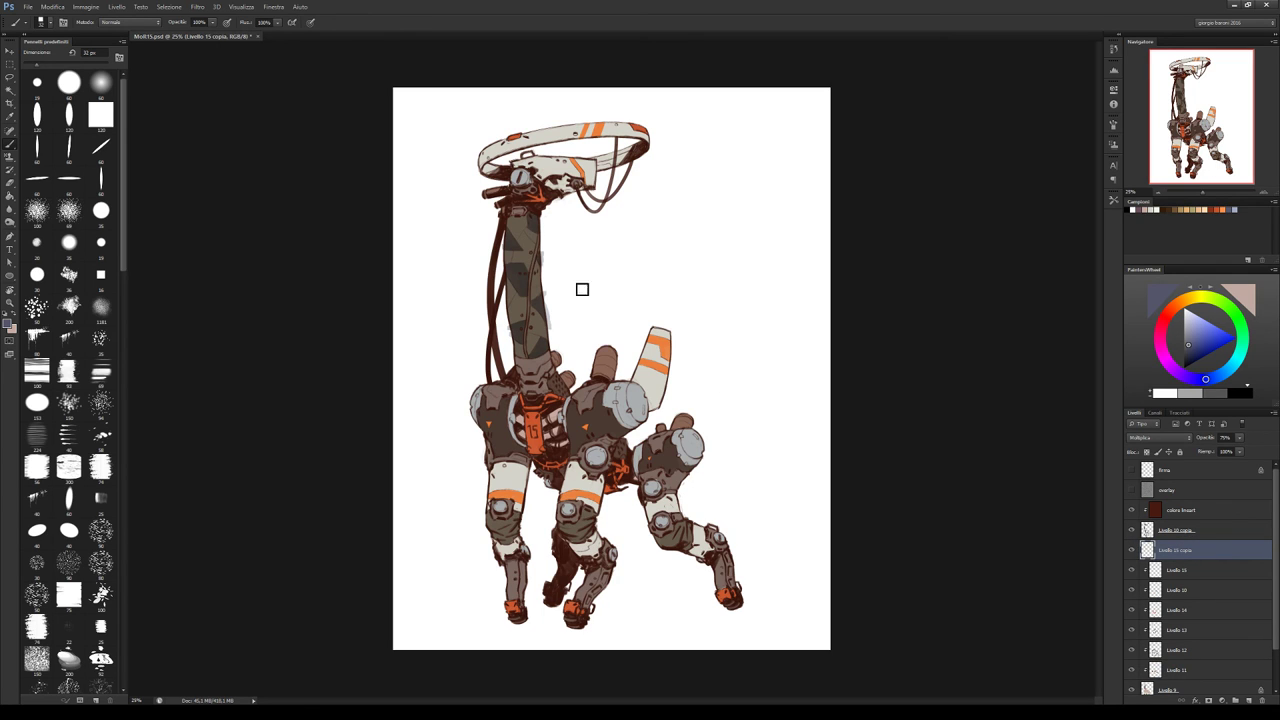
{"action": "left_click", "coordinate": [1150, 558], "text": "alt"}
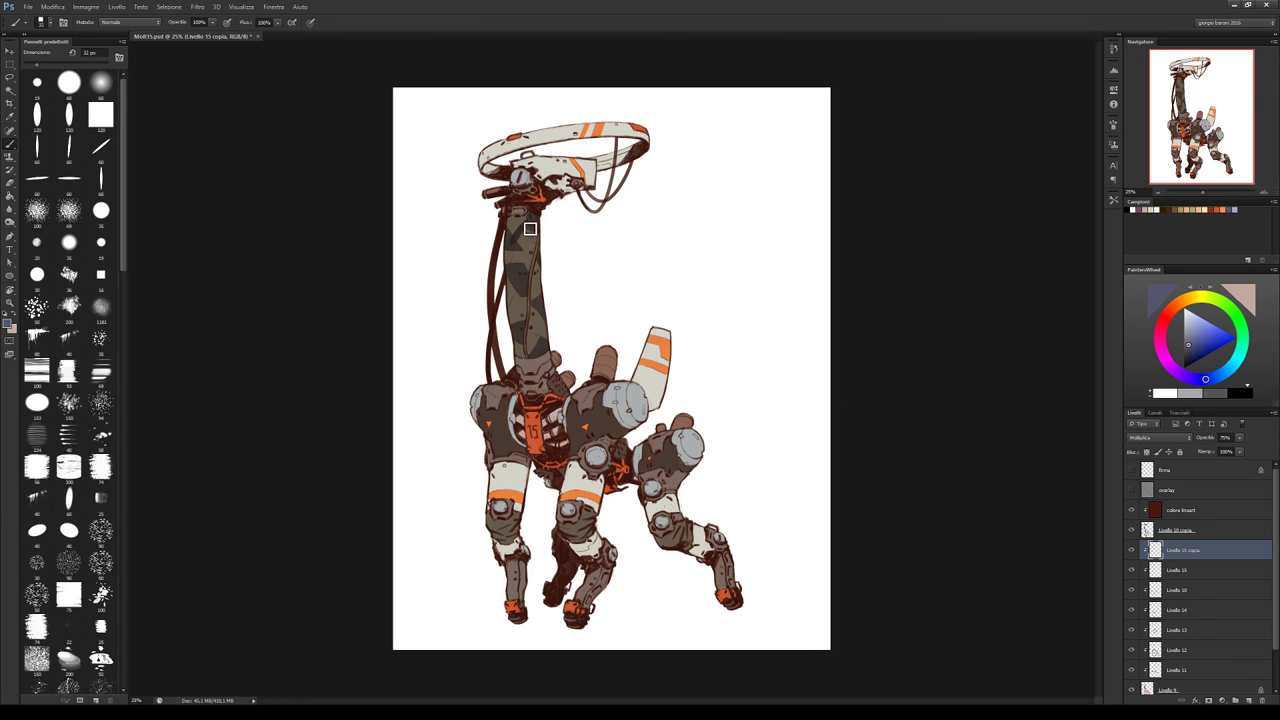
{"action": "left_click_drag", "start_coordinate": [516, 224], "coordinate": [522, 253]}
{"action": "left_click_drag", "start_coordinate": [1187, 552], "coordinate": [1258, 695]}
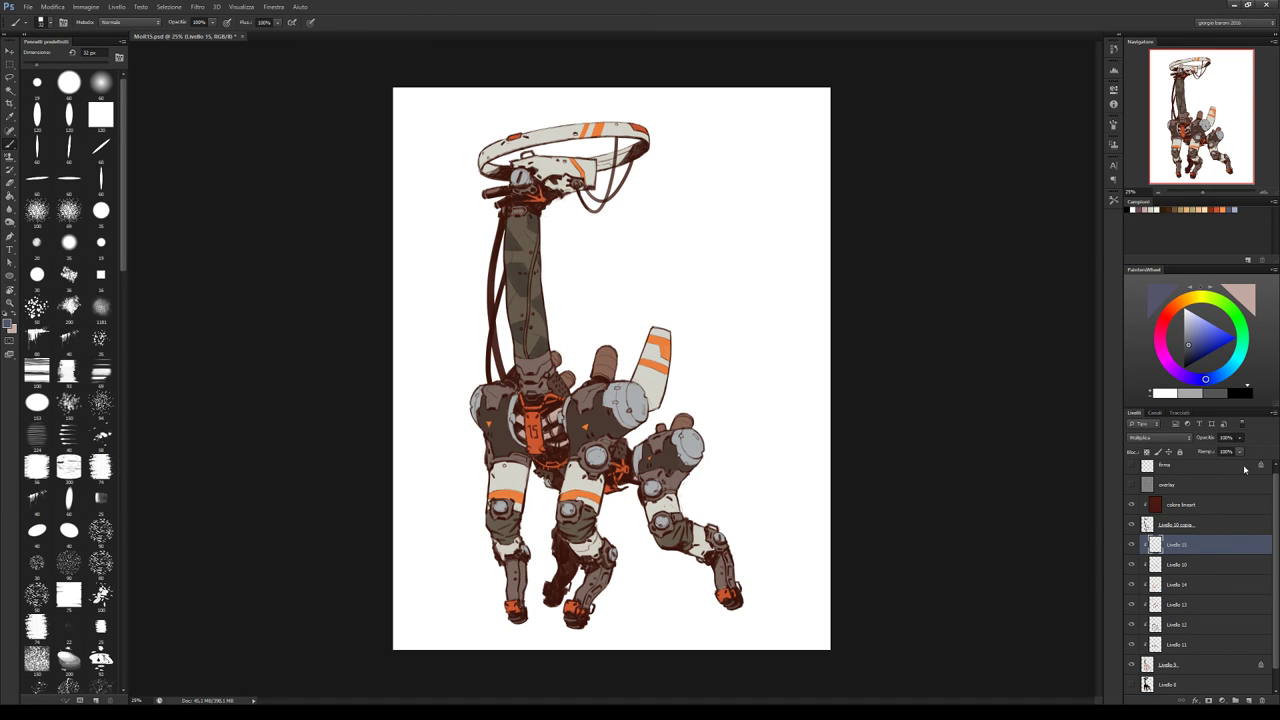
Add a layer clipped to Livello 15 in Sovrapponi mode and paint bluish camouflage on the upper neck
{"action": "left_click", "coordinate": [1247, 699]}
{"action": "left_click", "coordinate": [1193, 549], "text": "alt"}
{"action": "key", "text": "Down"}
{"action": "key", "text": "Down"}
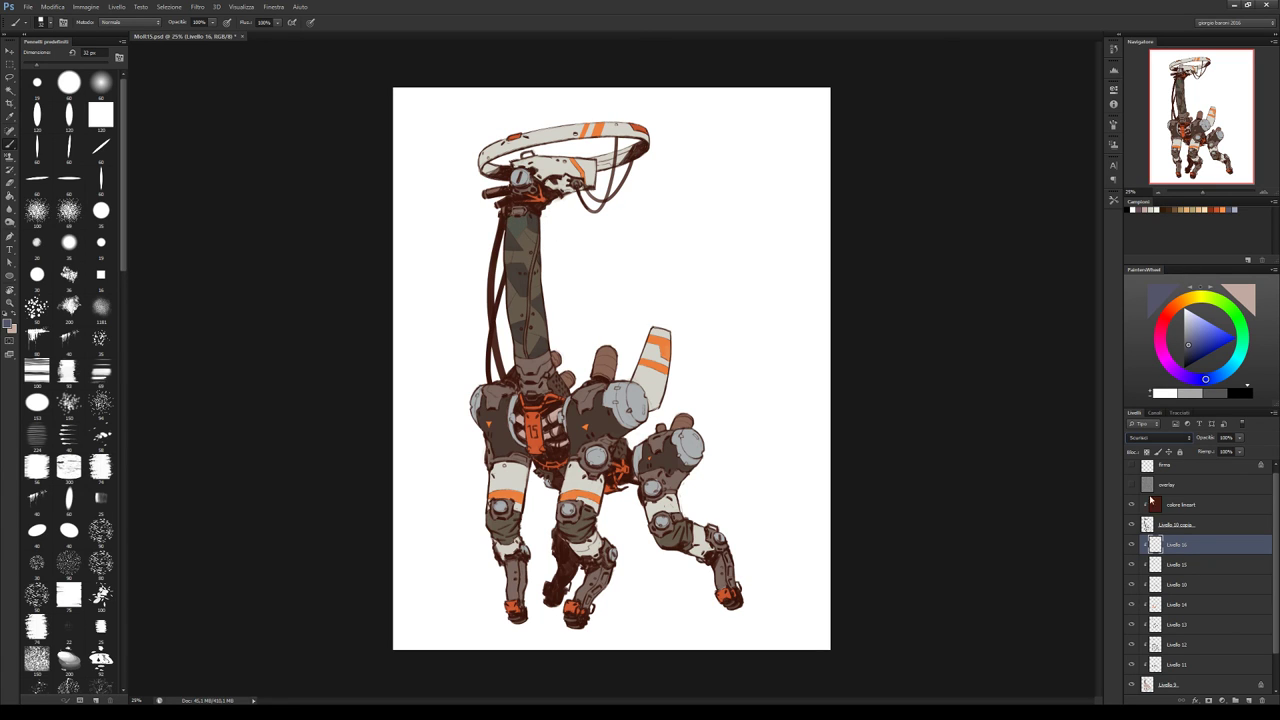
{"action": "key", "text": "shift+alt+o"}
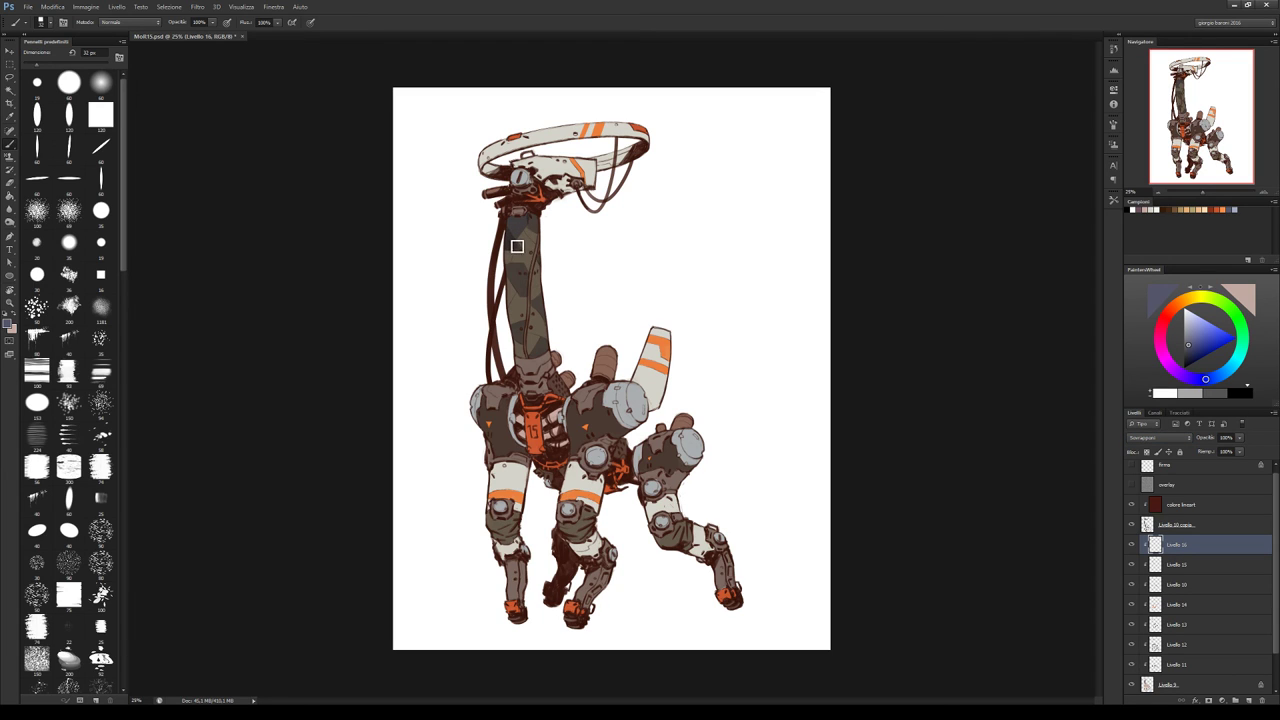
{"action": "left_click_drag", "start_coordinate": [515, 252], "coordinate": [548, 227]}
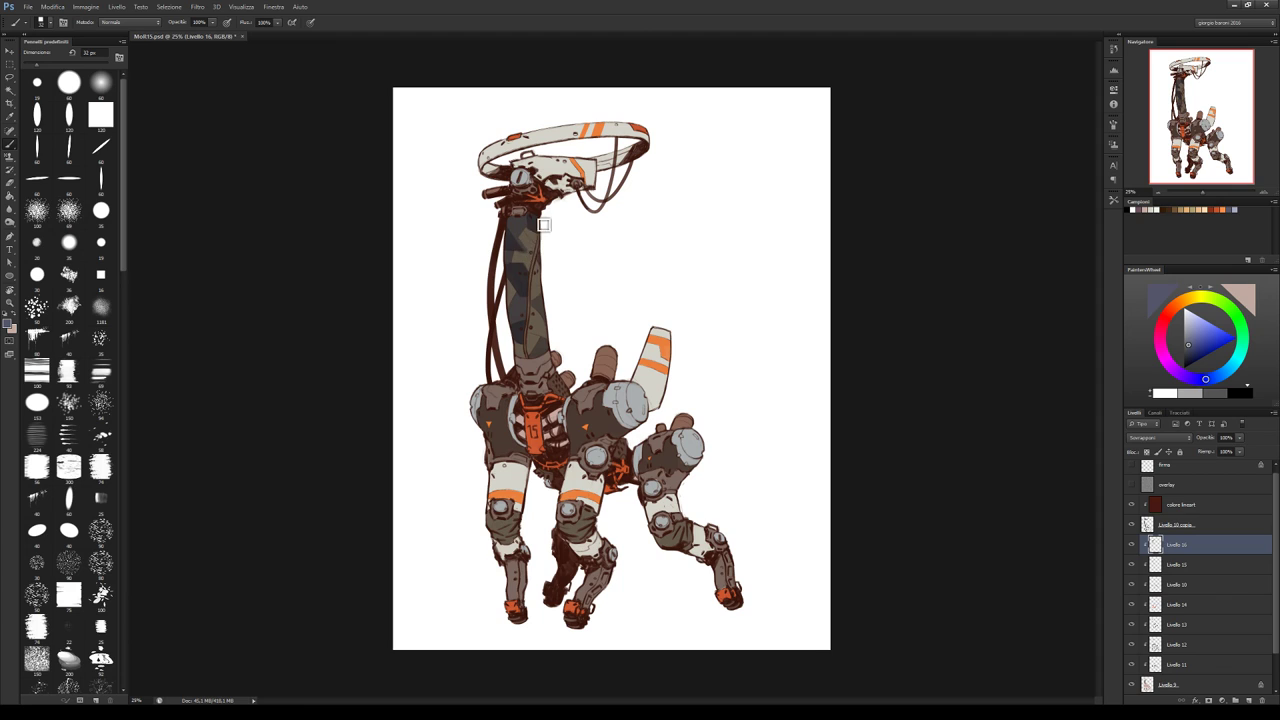
Carve camouflage patch shapes on the neck with a 20 px eraser
{"action": "key", "text": "e"}
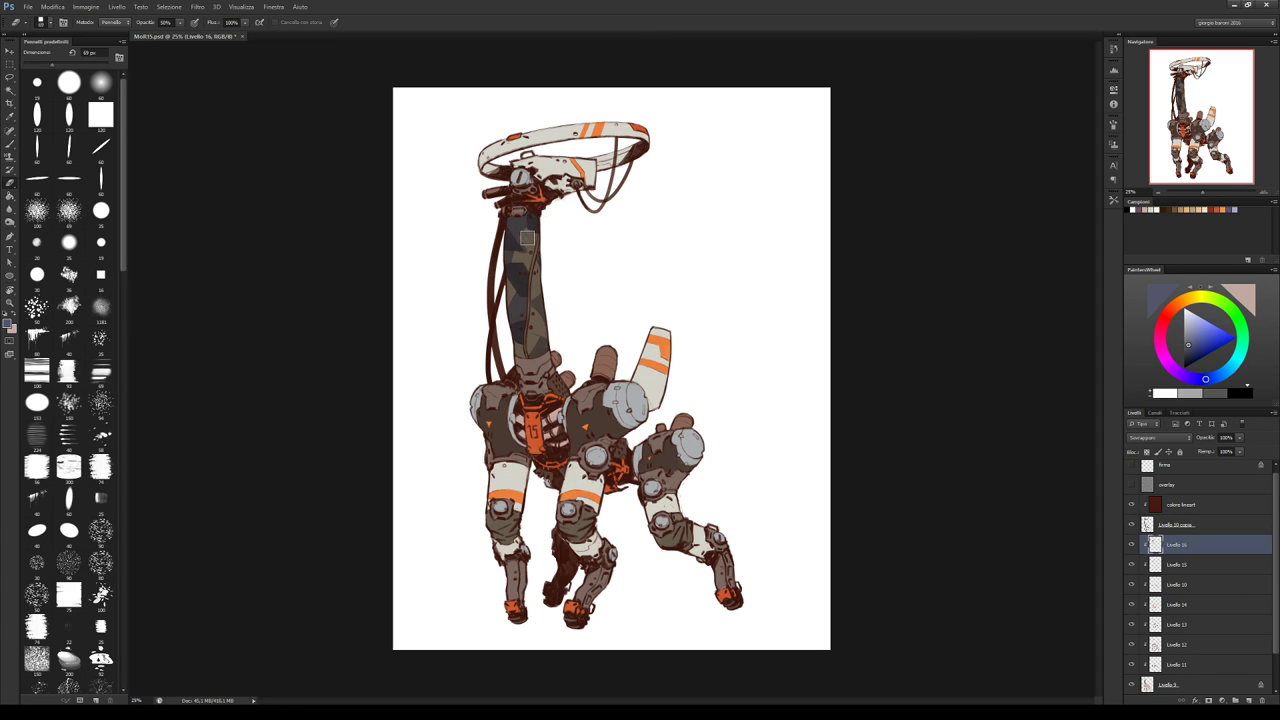
{"action": "key", "text": "bracketleft"}
{"action": "key", "text": "bracketleft"}
{"action": "key", "text": "bracketleft"}
{"action": "key", "text": "bracketleft"}
{"action": "key", "text": "bracketleft"}
{"action": "mouse_move", "coordinate": [529, 251]}
{"action": "left_mouse_down"}
{"action": "mouse_move", "coordinate": [545, 272]}
{"action": "mouse_move", "coordinate": [545, 335]}
{"action": "mouse_move", "coordinate": [523, 351]}
{"action": "mouse_move", "coordinate": [564, 313]}
{"action": "left_mouse_up"}
{"action": "key", "text": "b"}
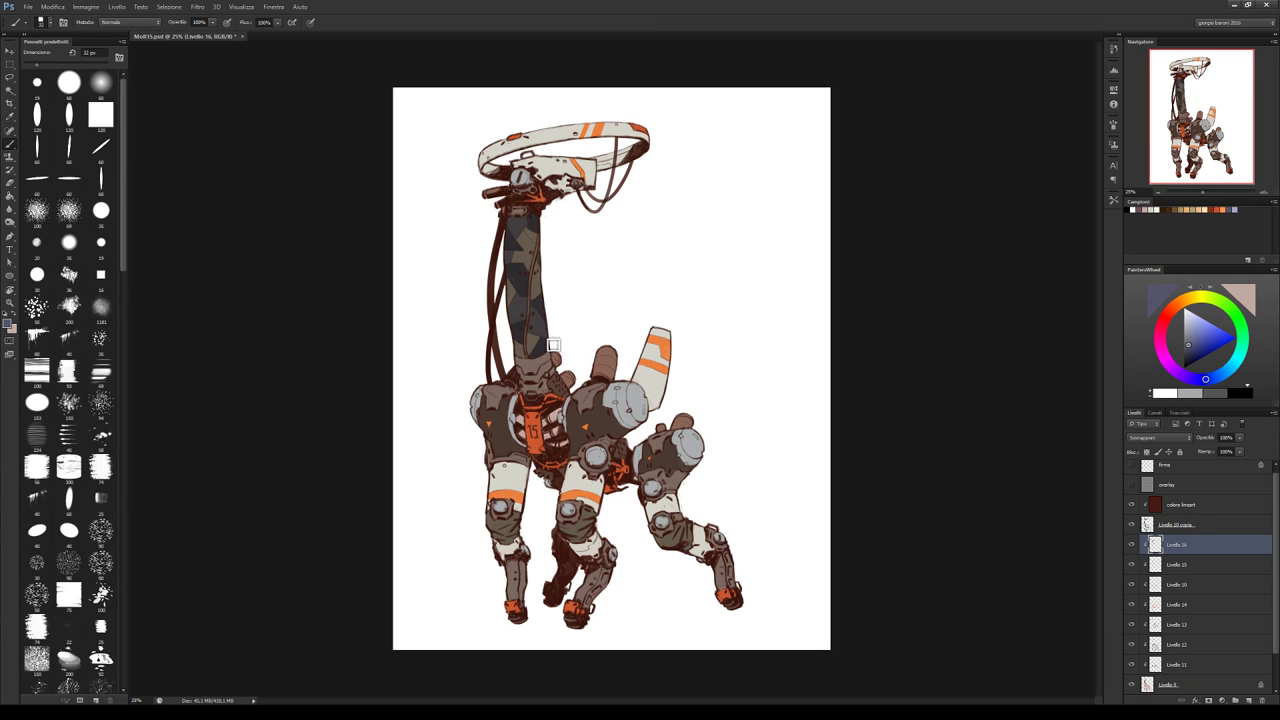
{"action": "key", "text": "e"}
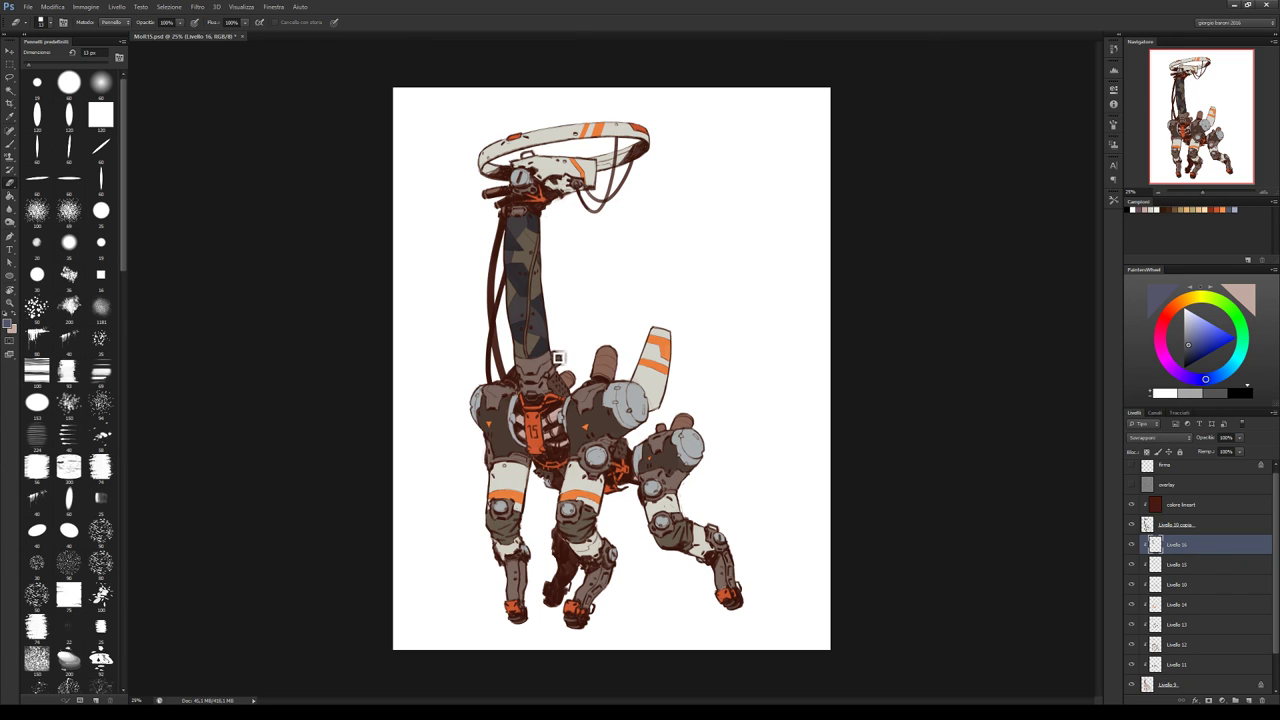
{"action": "key", "text": "b"}
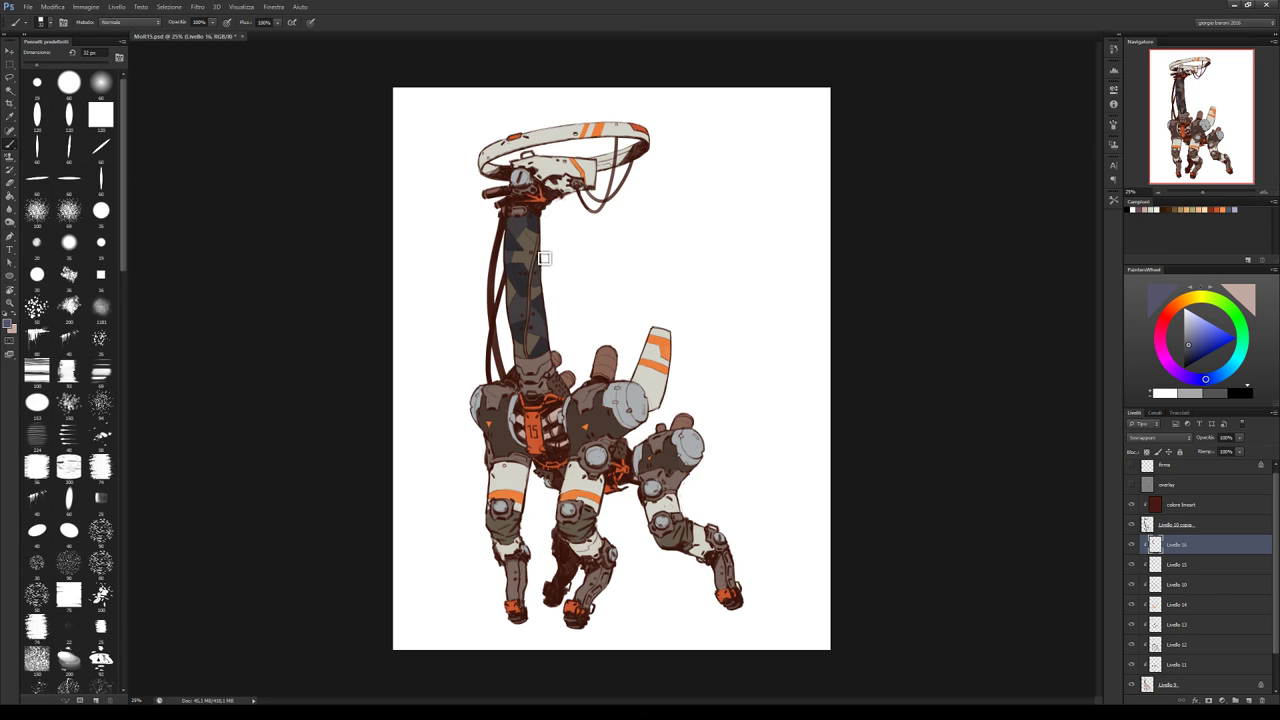
{"action": "key", "text": "e"}
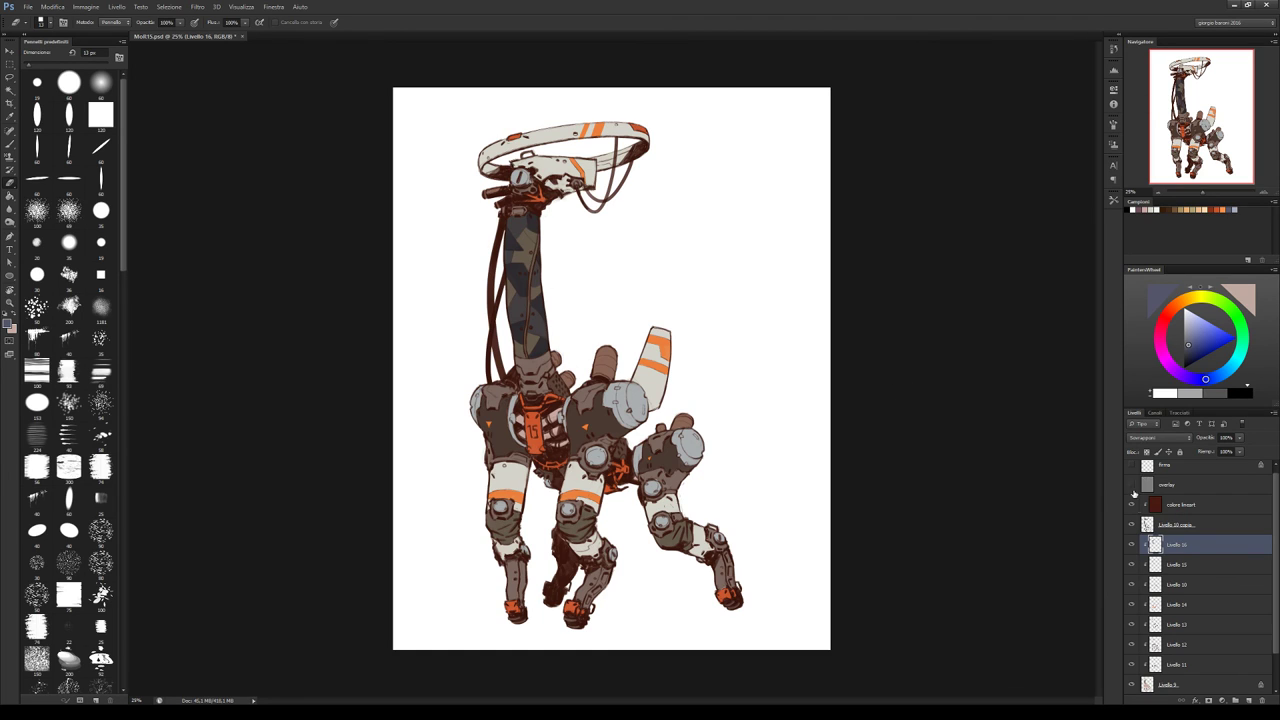
Set the camouflage layer to Moltiplica blending at 50% opacity
{"action": "key", "text": "alt+shift+m"}
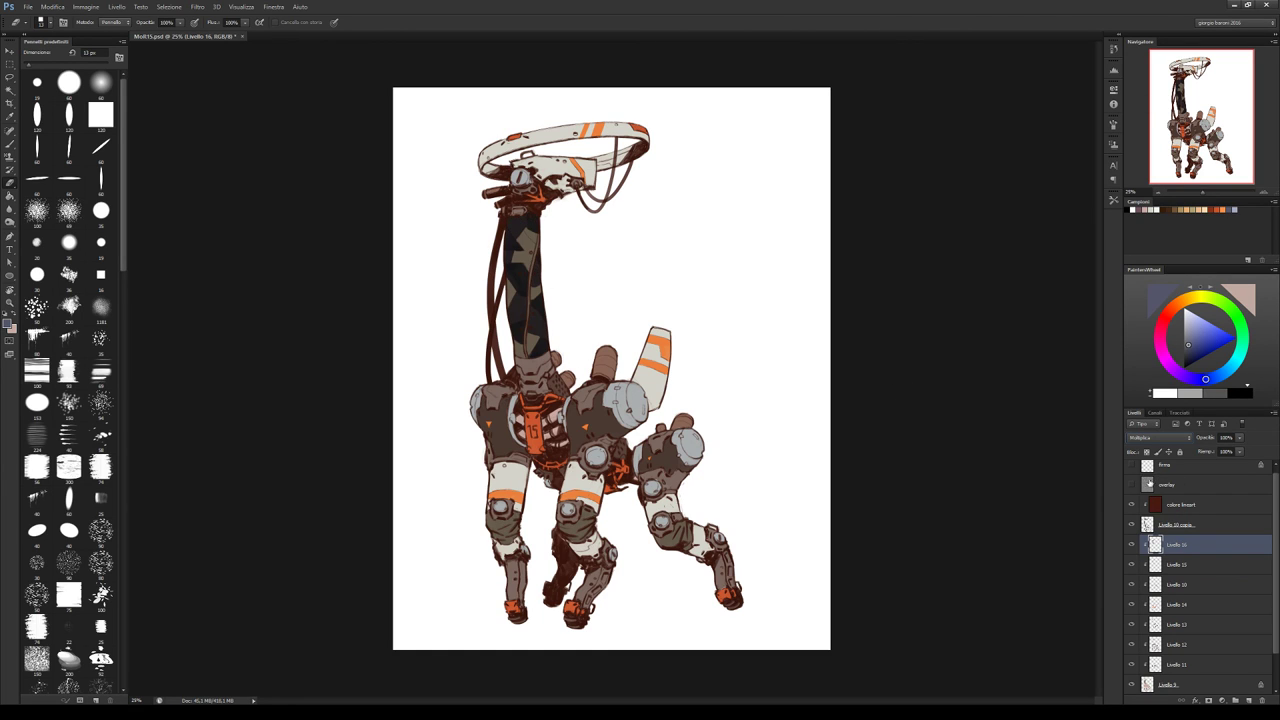
{"action": "left_click", "coordinate": [1222, 439]}
{"action": "type", "text": "50"}
{"action": "key", "text": "Return"}
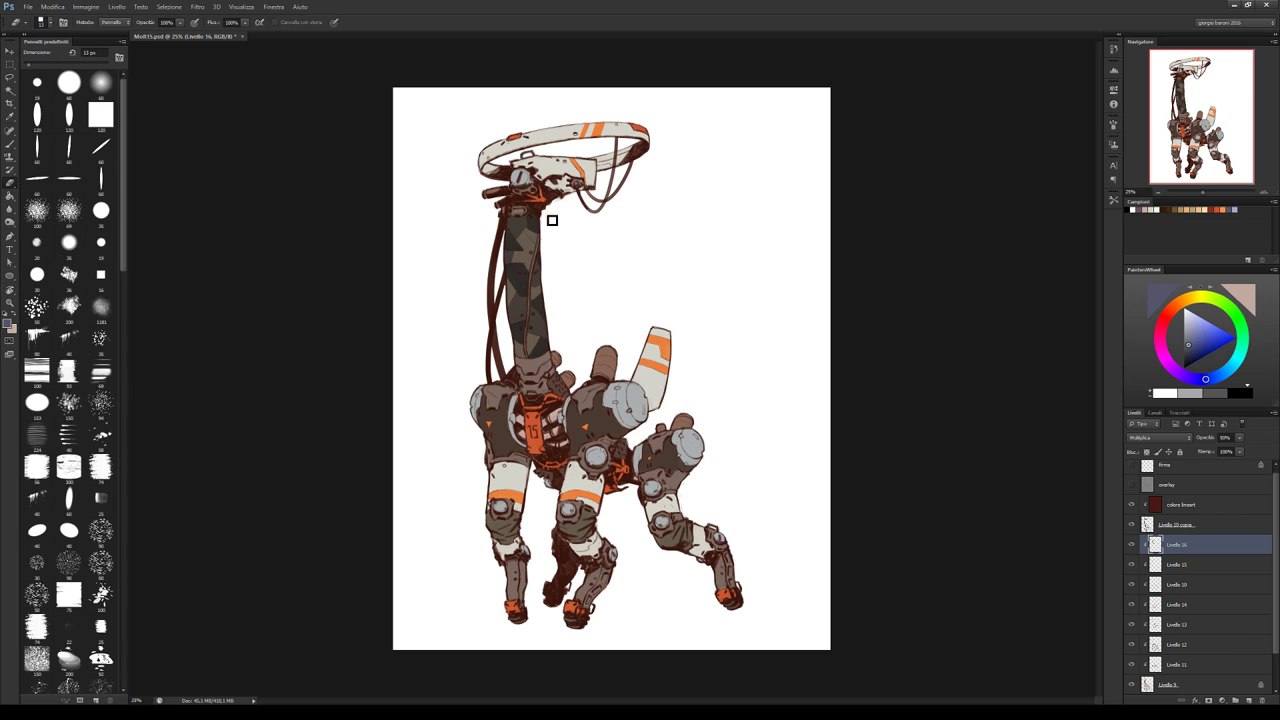
{"action": "key", "text": "b"}
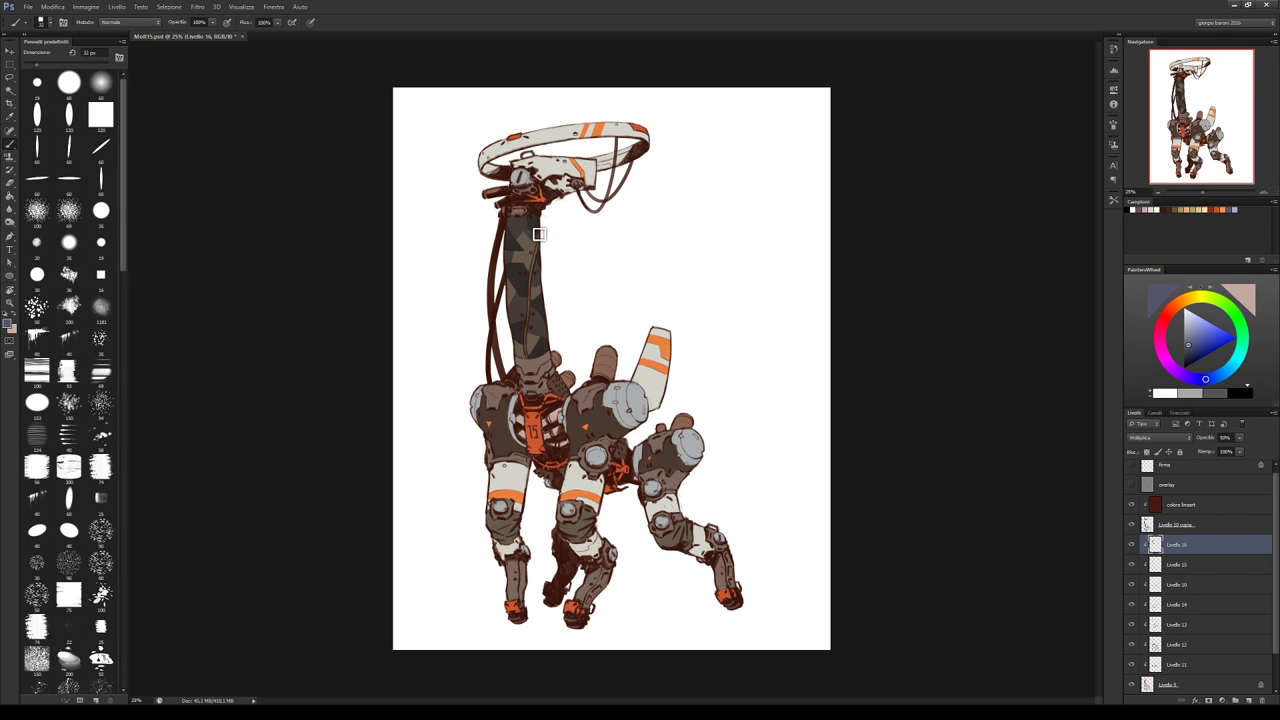
On Livello 14, sample the chest orange and paint a thin line down the neck
{"action": "key", "text": "e"}
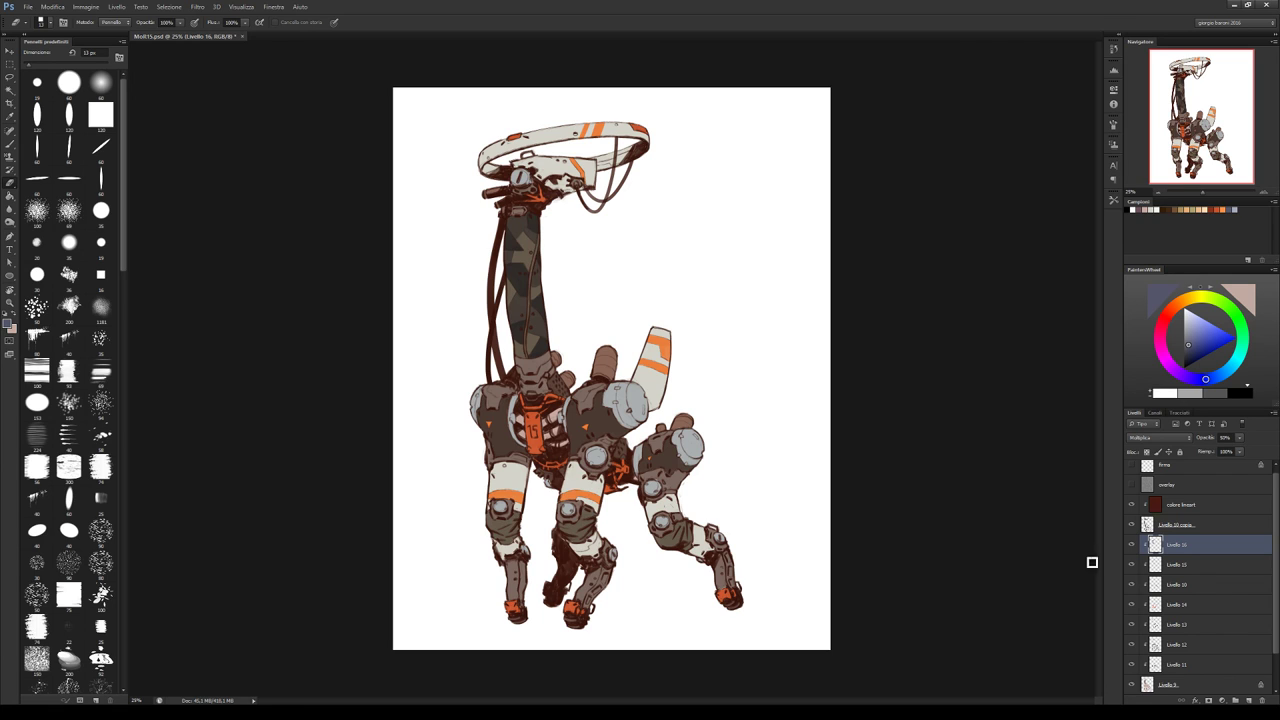
{"action": "left_click", "coordinate": [1132, 606]}
{"action": "left_click", "coordinate": [1132, 606]}
{"action": "left_click", "coordinate": [1180, 606]}
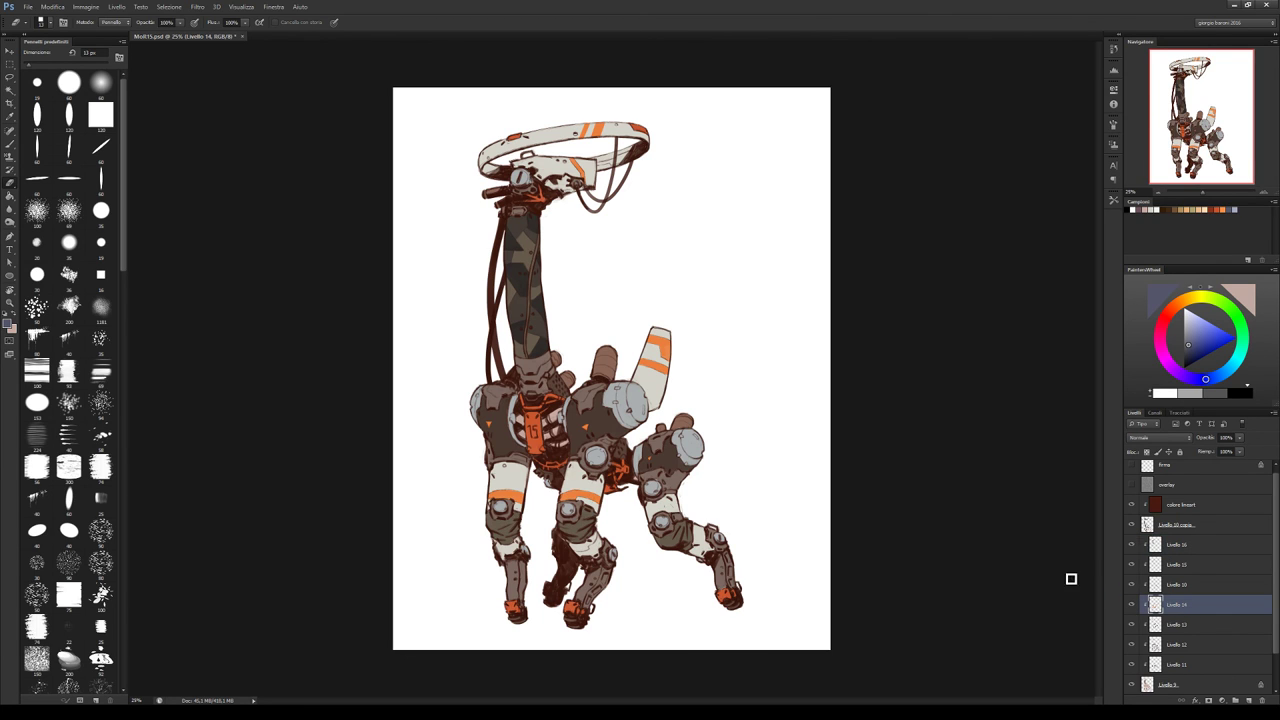
{"action": "key", "text": "b"}
{"action": "left_click", "coordinate": [535, 443], "text": "alt"}
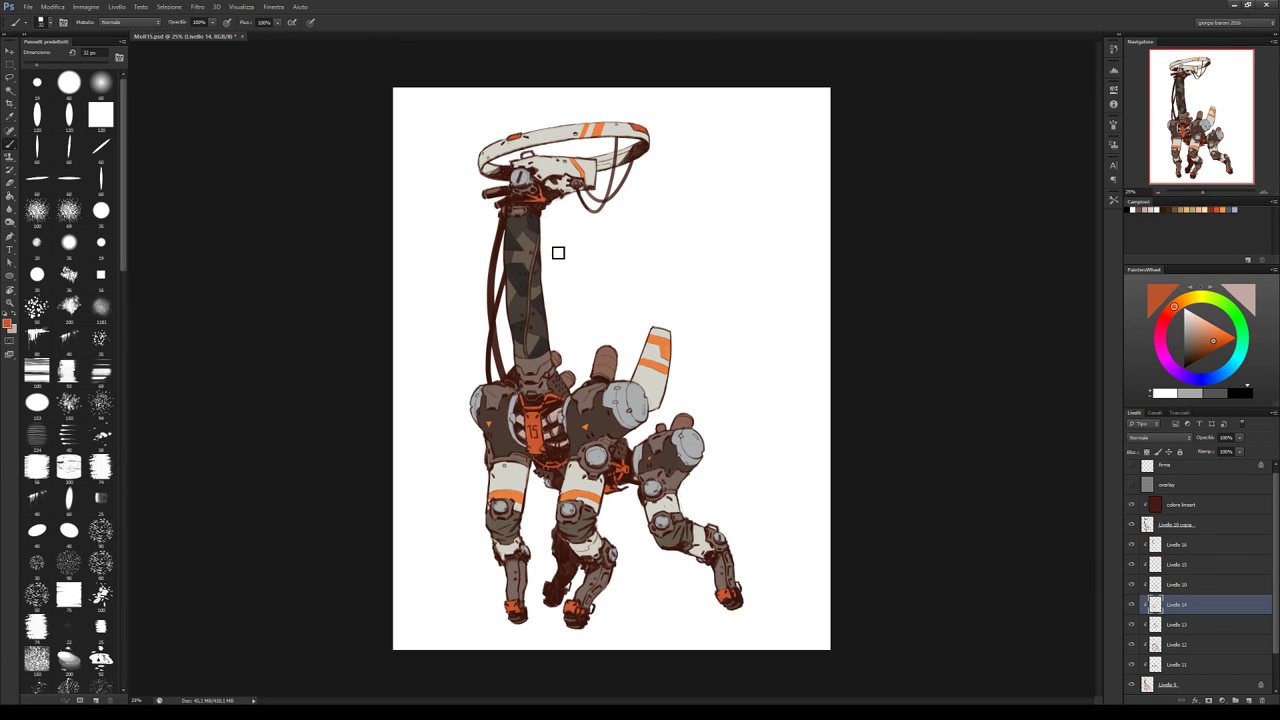
{"action": "left_click_drag", "start_coordinate": [545, 244], "coordinate": [534, 362]}
Erase part of the neck line and lighten the upper neck at 50% eraser strength
{"action": "key", "text": "e"}
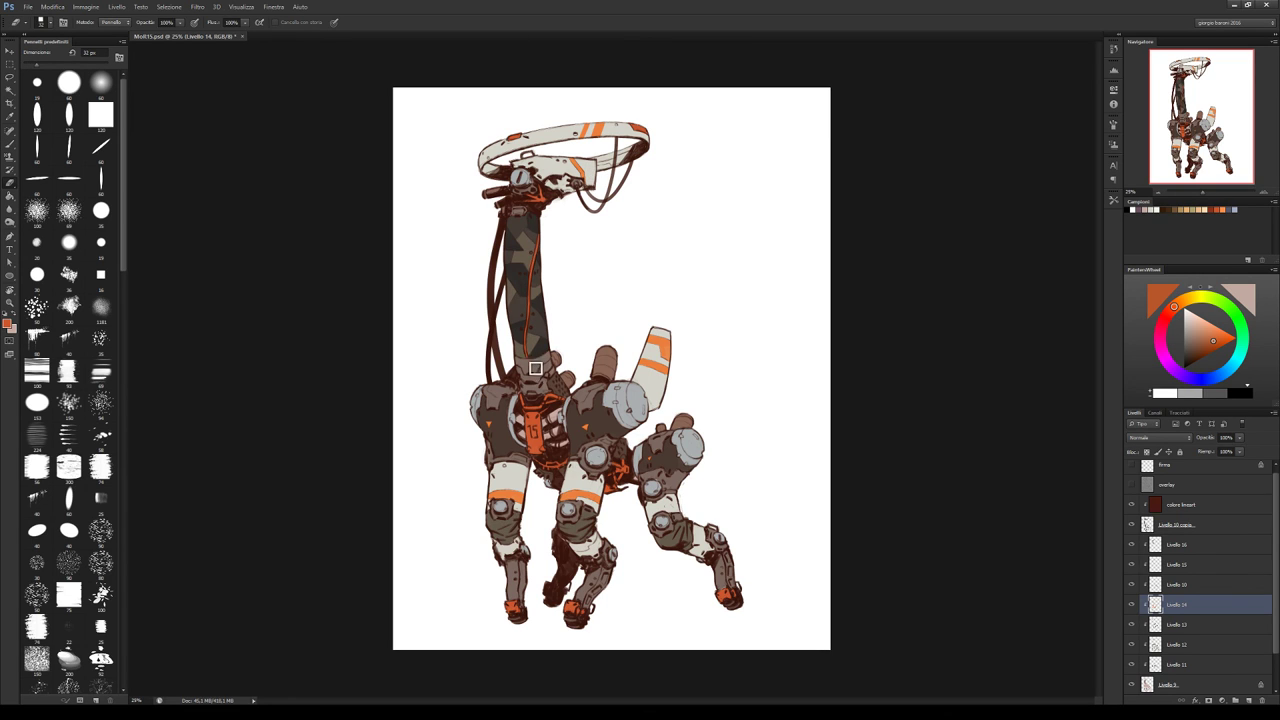
{"action": "mouse_move", "coordinate": [535, 352]}
{"action": "left_mouse_down"}
{"action": "mouse_move", "coordinate": [543, 294]}
{"action": "mouse_move", "coordinate": [537, 310]}
{"action": "left_mouse_up"}
{"action": "key", "text": "5"}
{"action": "left_click_drag", "start_coordinate": [537, 232], "coordinate": [526, 340]}
Paint yellow-orange details onto the chest on Livello 9
{"action": "left_click", "coordinate": [1185, 685]}
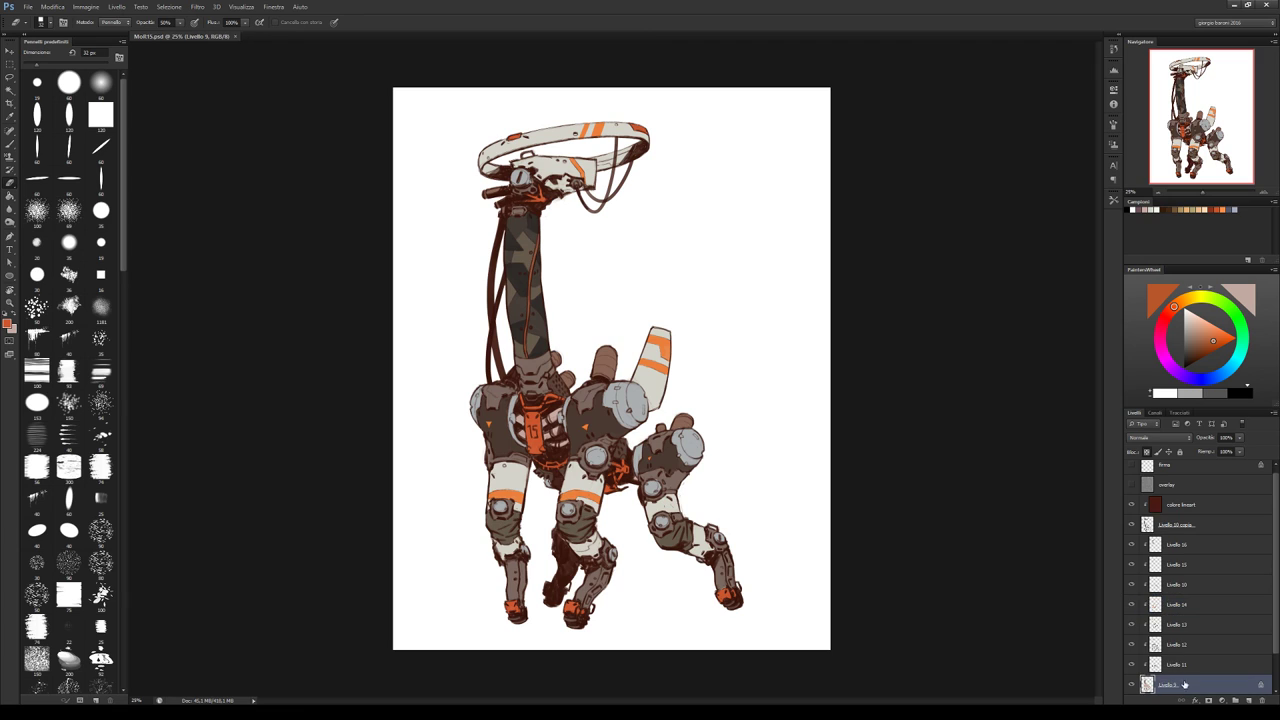
{"action": "left_click", "coordinate": [1190, 307]}
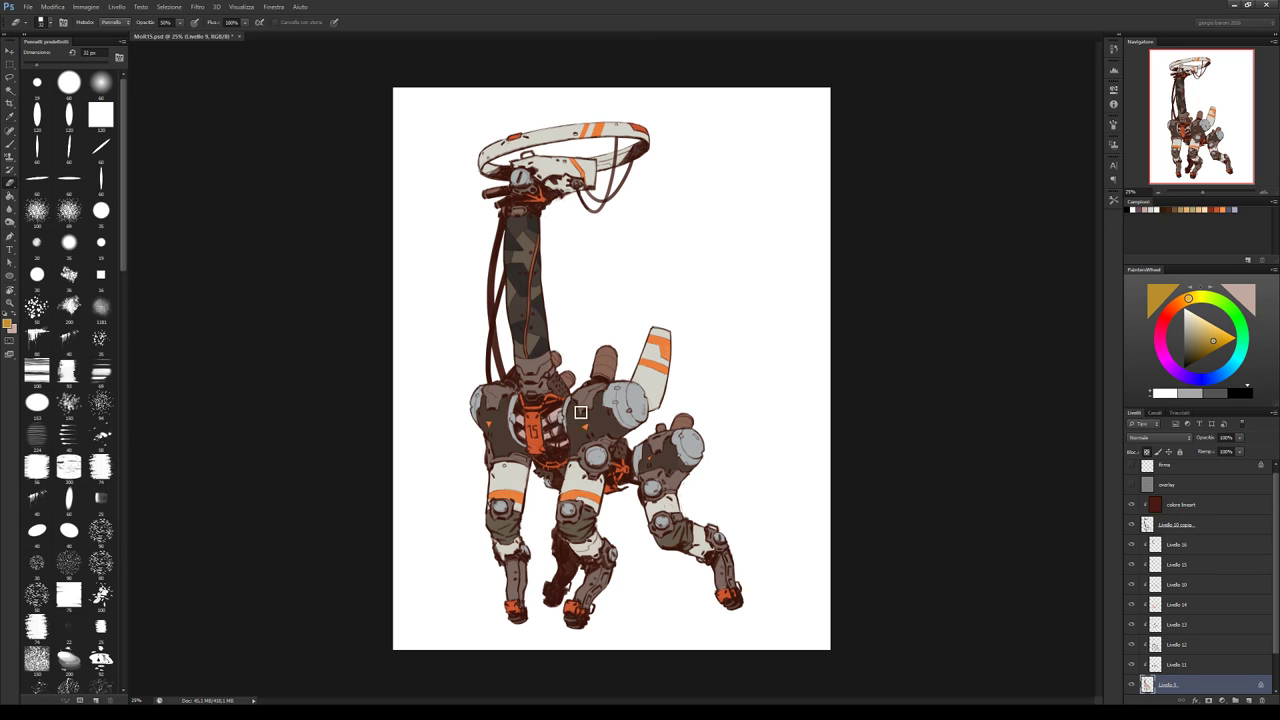
{"action": "key", "text": "b"}
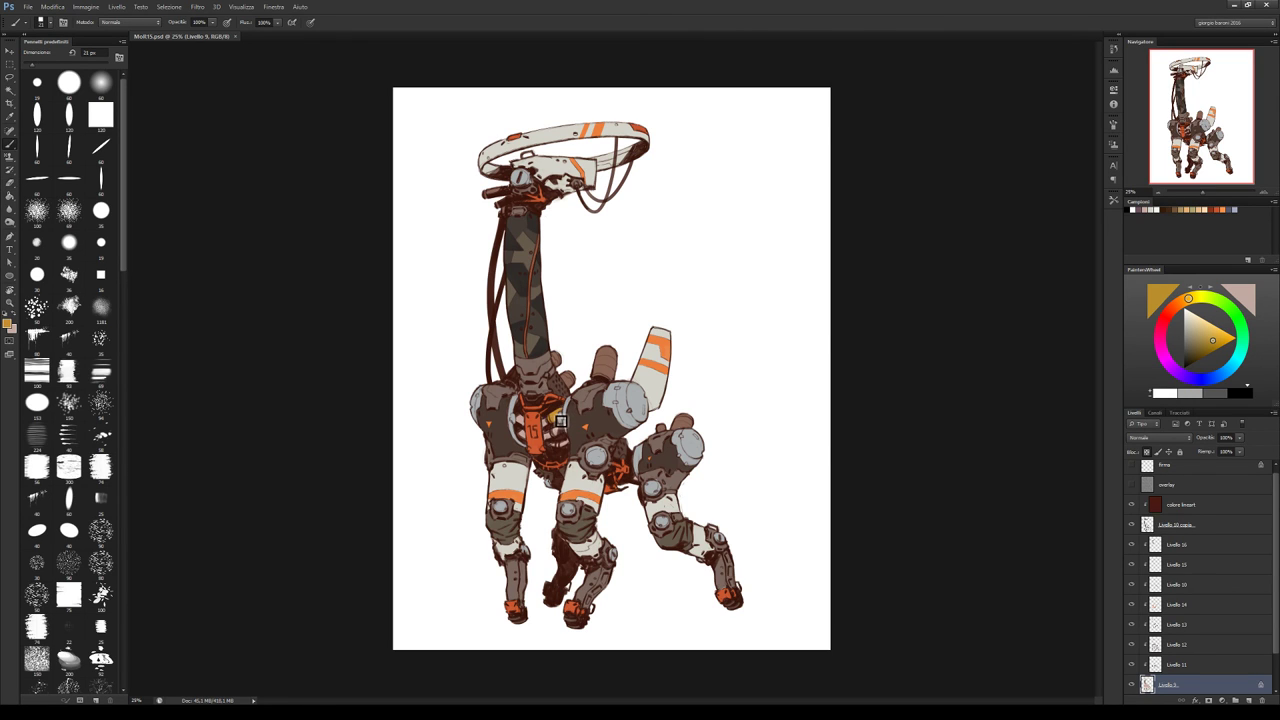
{"action": "mouse_move", "coordinate": [560, 415]}
{"action": "left_mouse_down"}
{"action": "mouse_move", "coordinate": [560, 440]}
{"action": "mouse_move", "coordinate": [528, 445]}
{"action": "mouse_move", "coordinate": [525, 423]}
{"action": "left_mouse_up"}
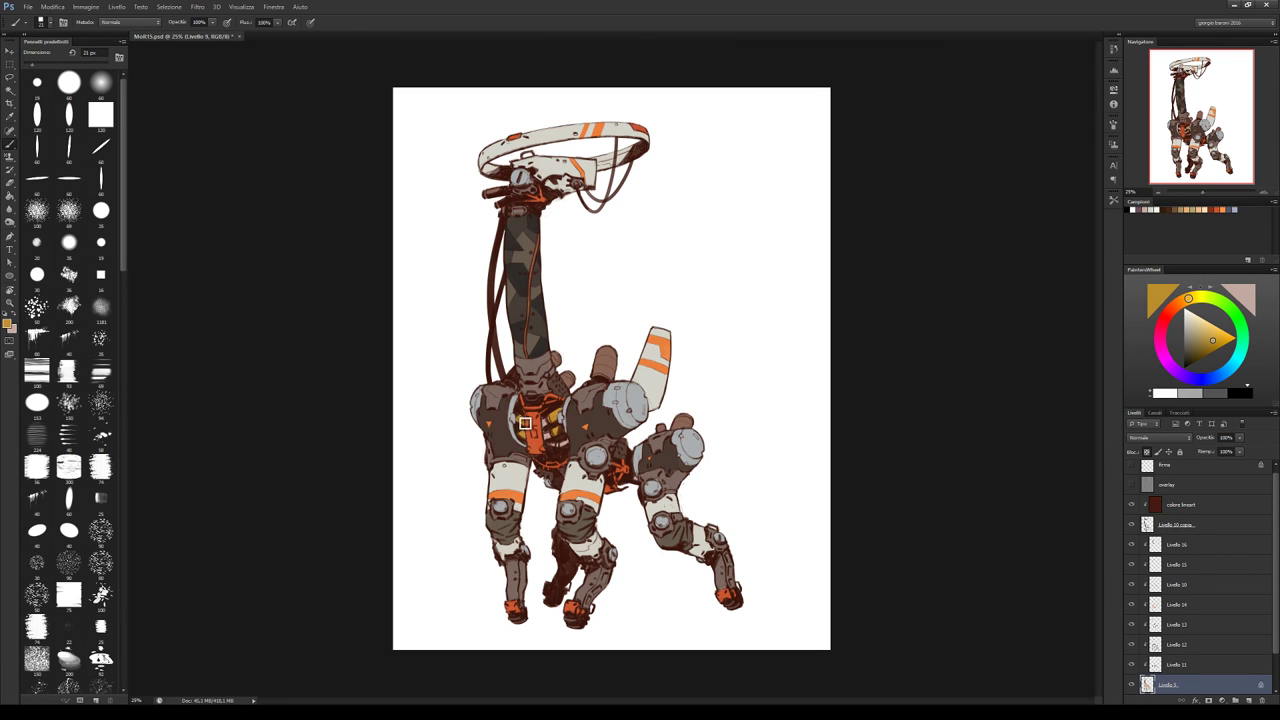
Sample the shoulder grey-blue and chest orange, then select the 50% multiply layer Livello 16
{"action": "left_click", "coordinate": [620, 400], "text": "alt"}
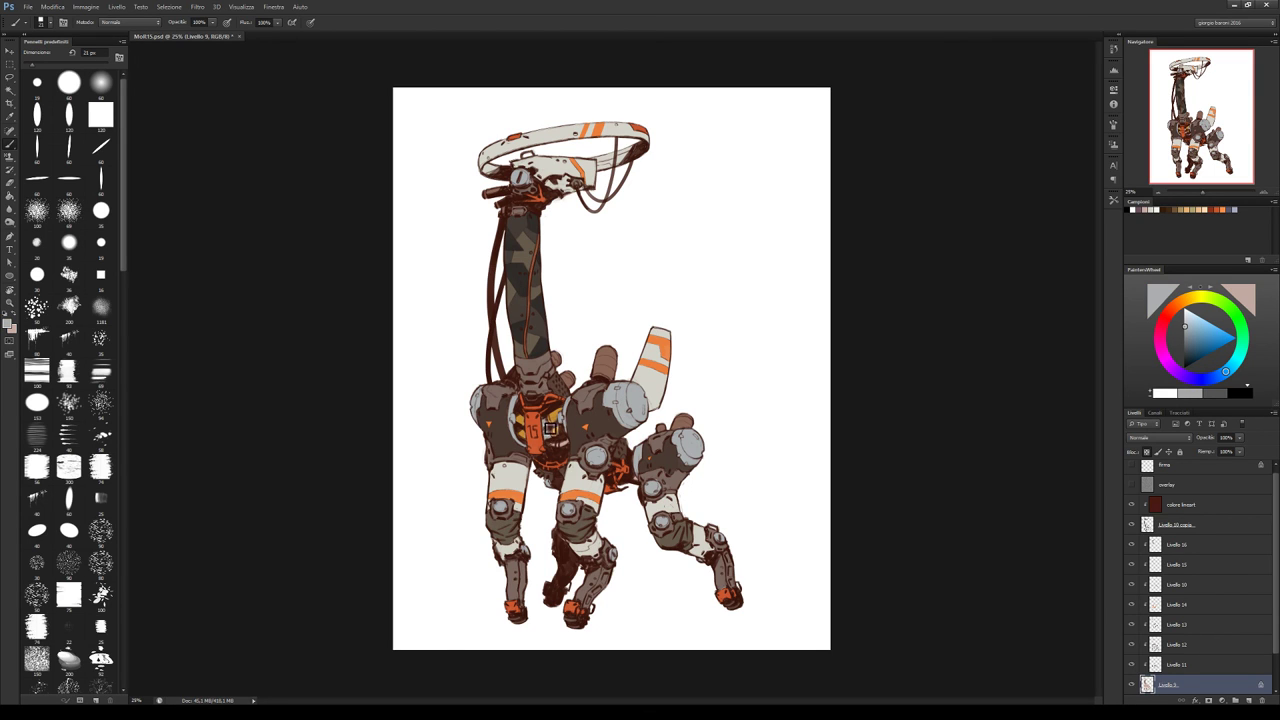
{"action": "left_click", "coordinate": [530, 438], "text": "alt"}
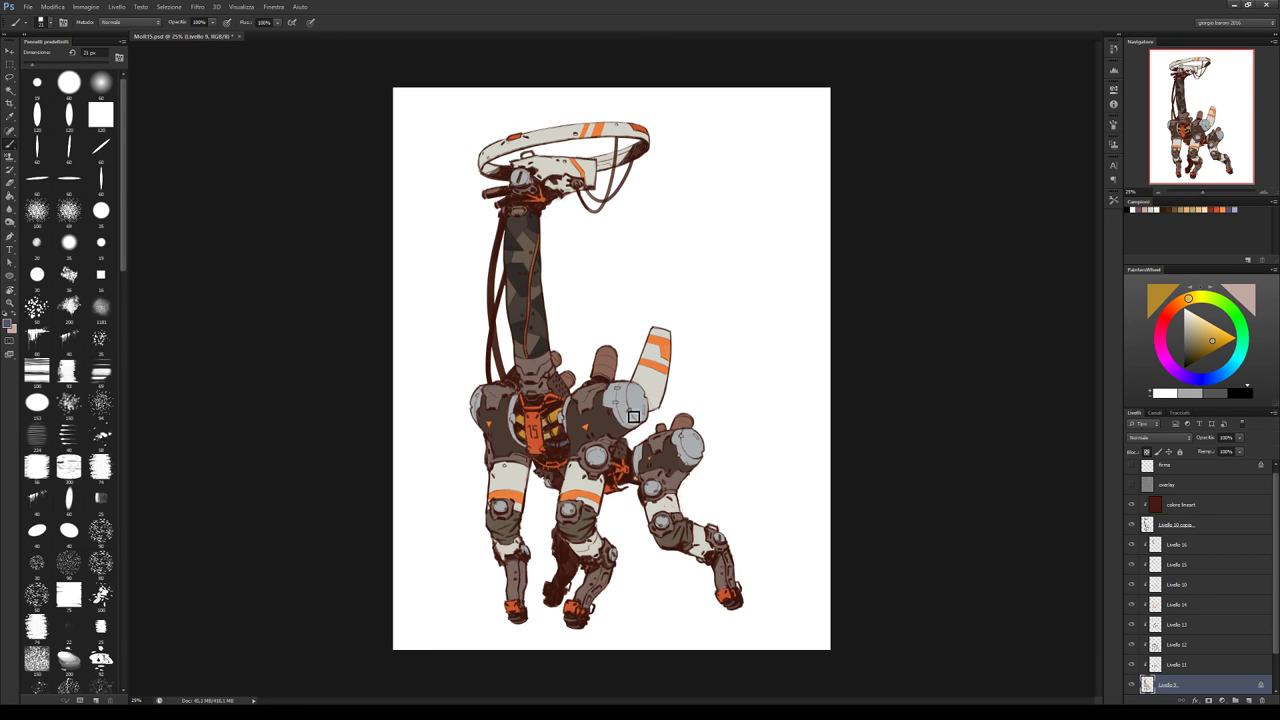
{"action": "left_click", "coordinate": [1160, 546]}
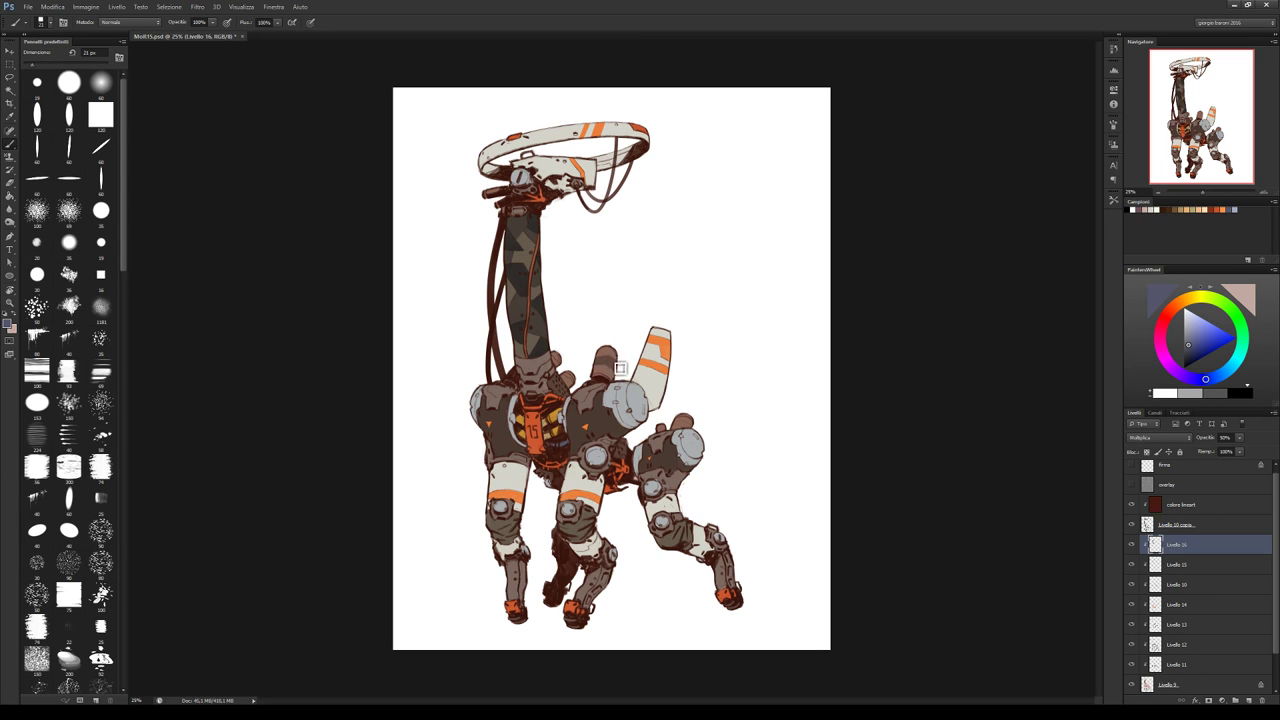
On Livello 14, sample the stripe orange and paint an accent onto a round joint cap
{"action": "key", "text": "alt+comma"}
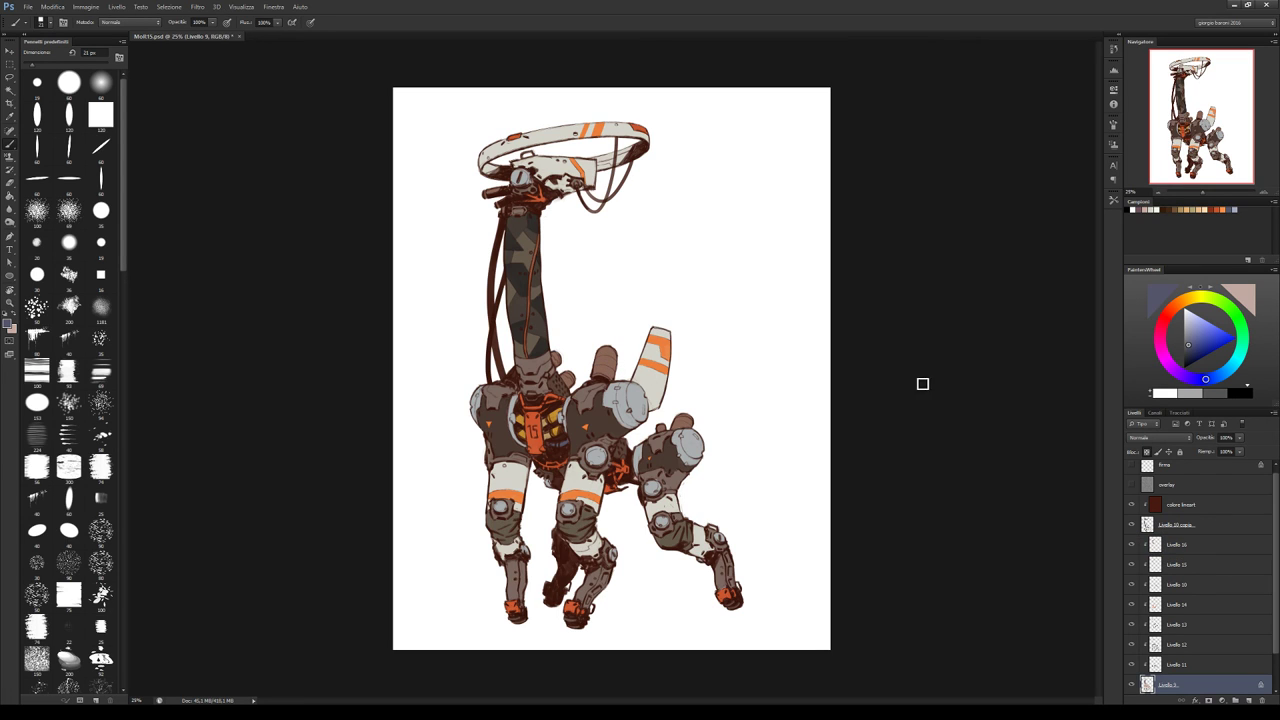
{"action": "left_click", "coordinate": [1165, 564]}
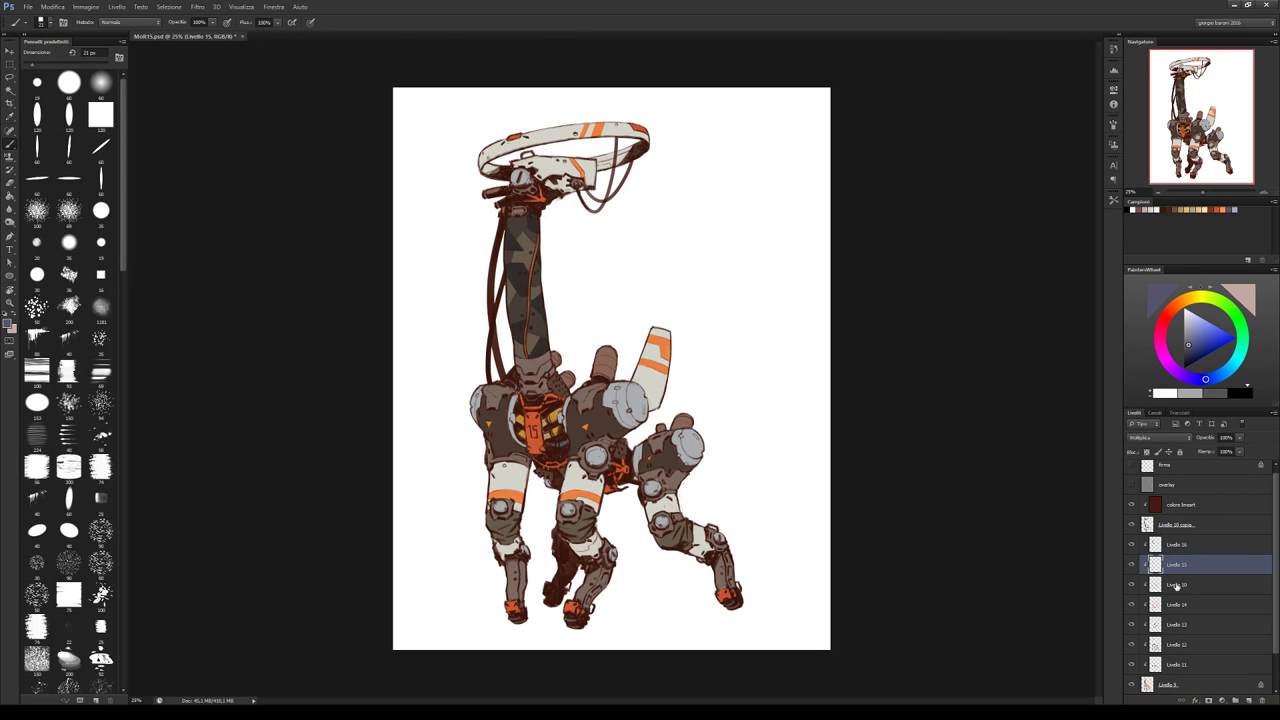
{"action": "left_click", "coordinate": [1165, 584]}
{"action": "left_click", "coordinate": [1133, 585]}
{"action": "left_click", "coordinate": [1133, 585]}
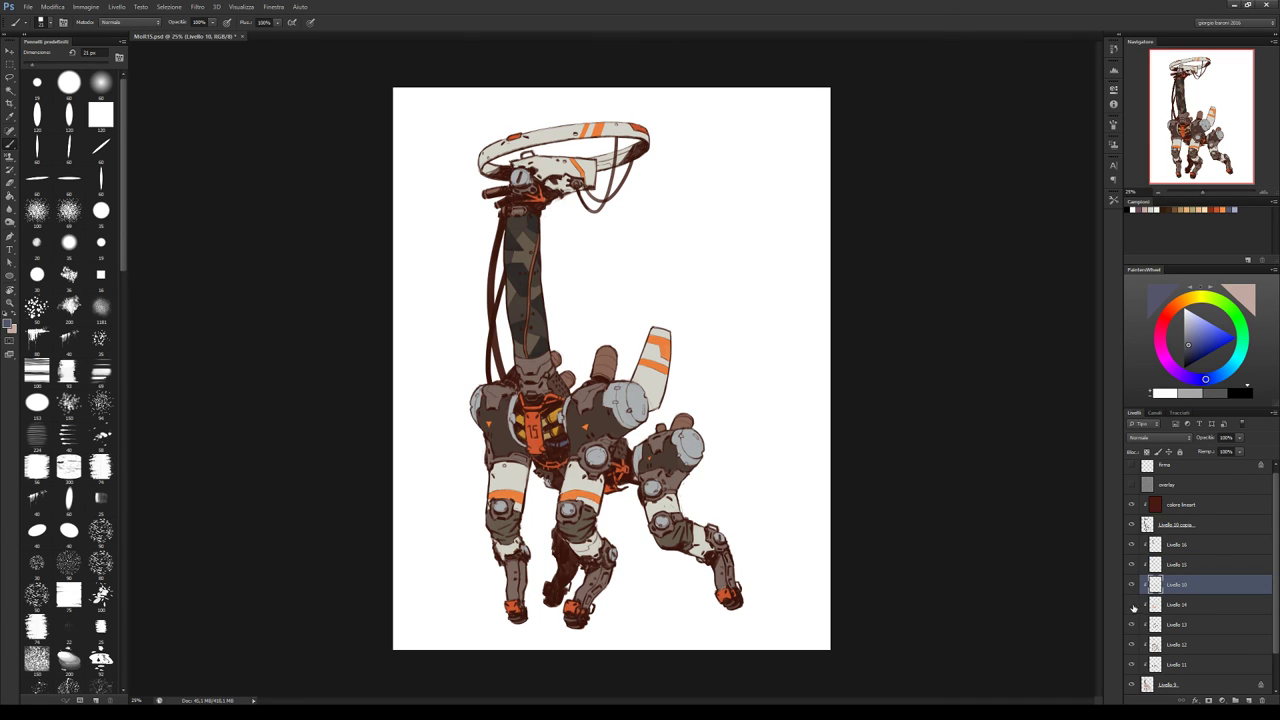
{"action": "left_click", "coordinate": [1177, 608]}
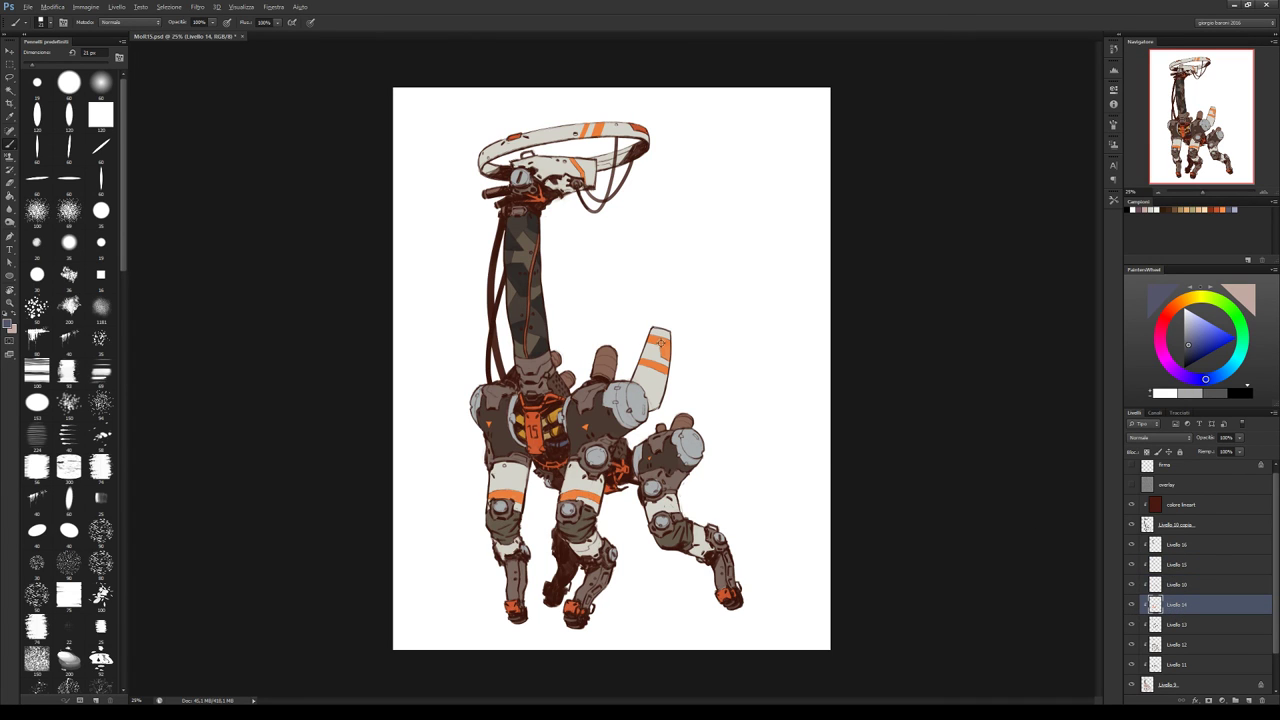
{"action": "left_click", "coordinate": [660, 343], "text": "alt"}
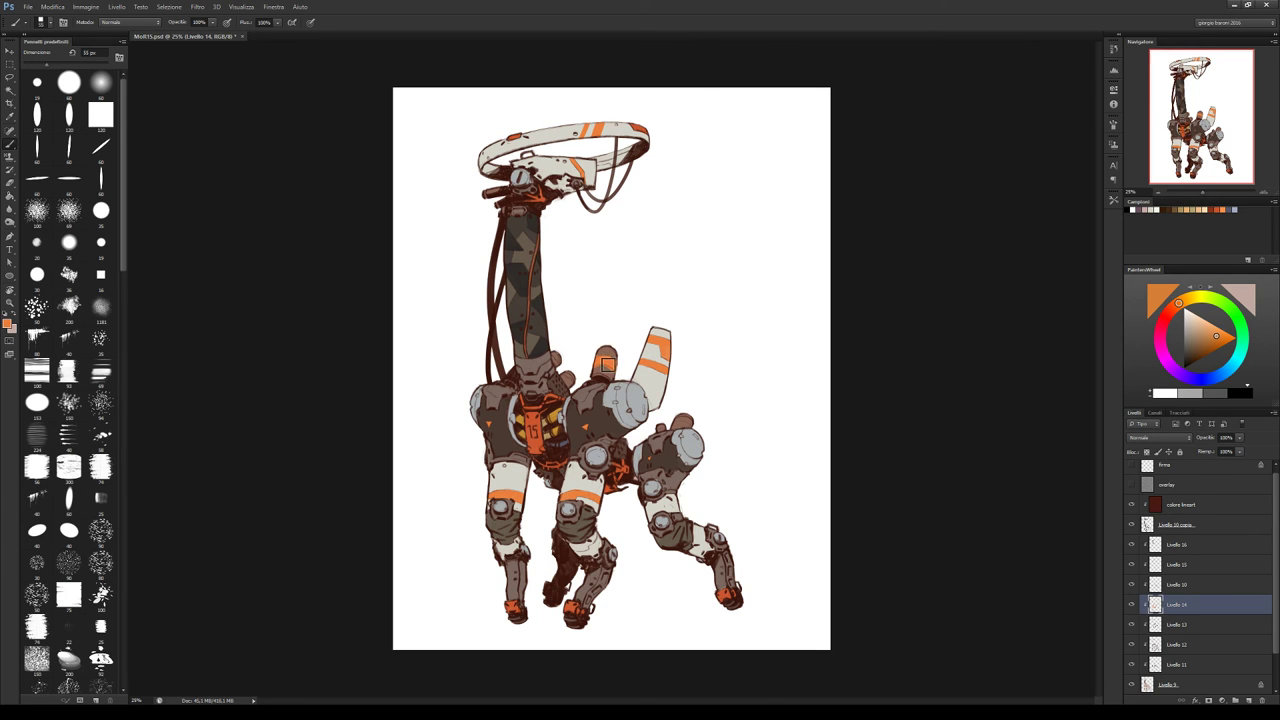
{"action": "left_click_drag", "start_coordinate": [677, 421], "coordinate": [697, 421]}
Tidy the orange joint-cap accents with the eraser on Livello 14
{"action": "key", "text": "e"}
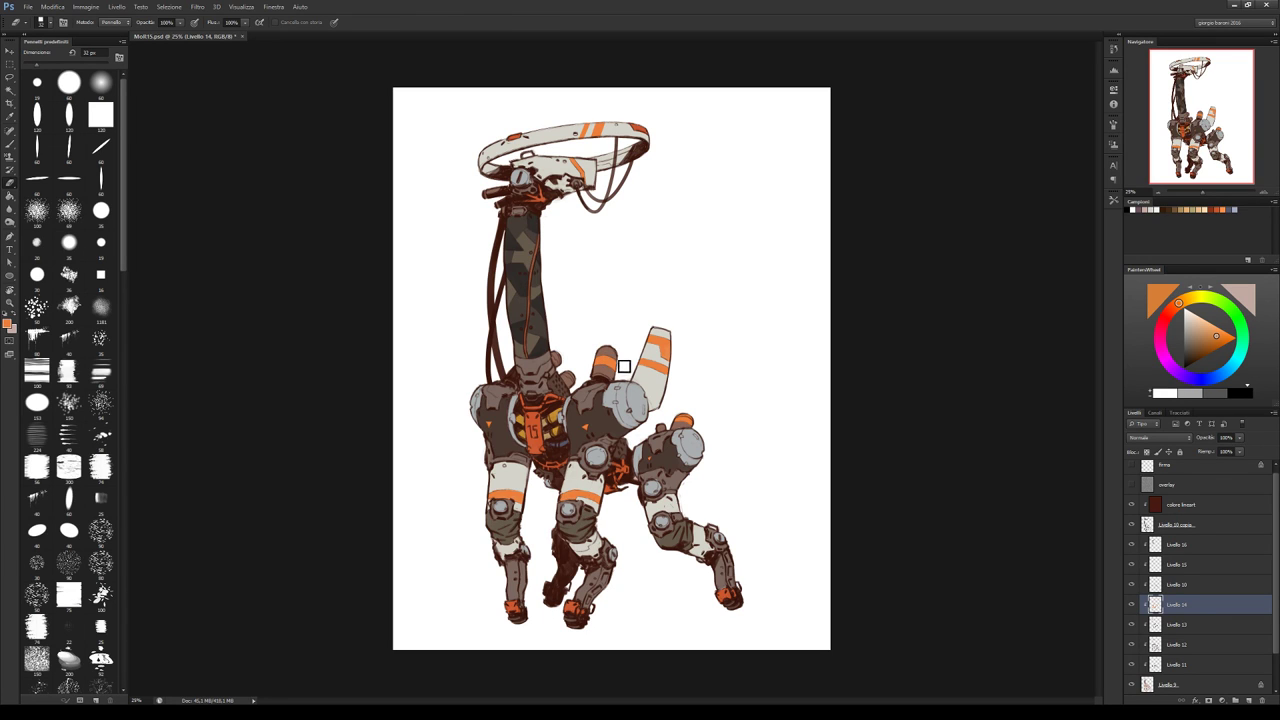
{"action": "left_click", "coordinate": [1166, 685]}
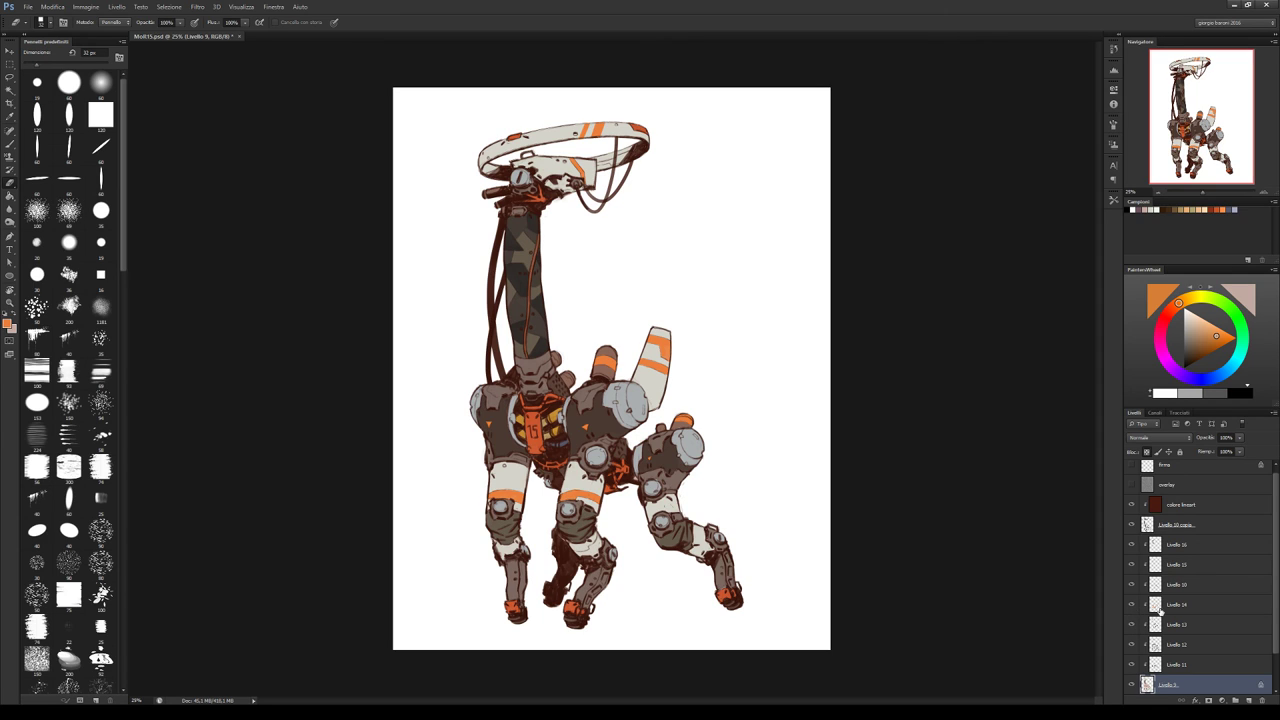
{"action": "left_click", "coordinate": [1160, 605]}
{"action": "key", "text": "b"}
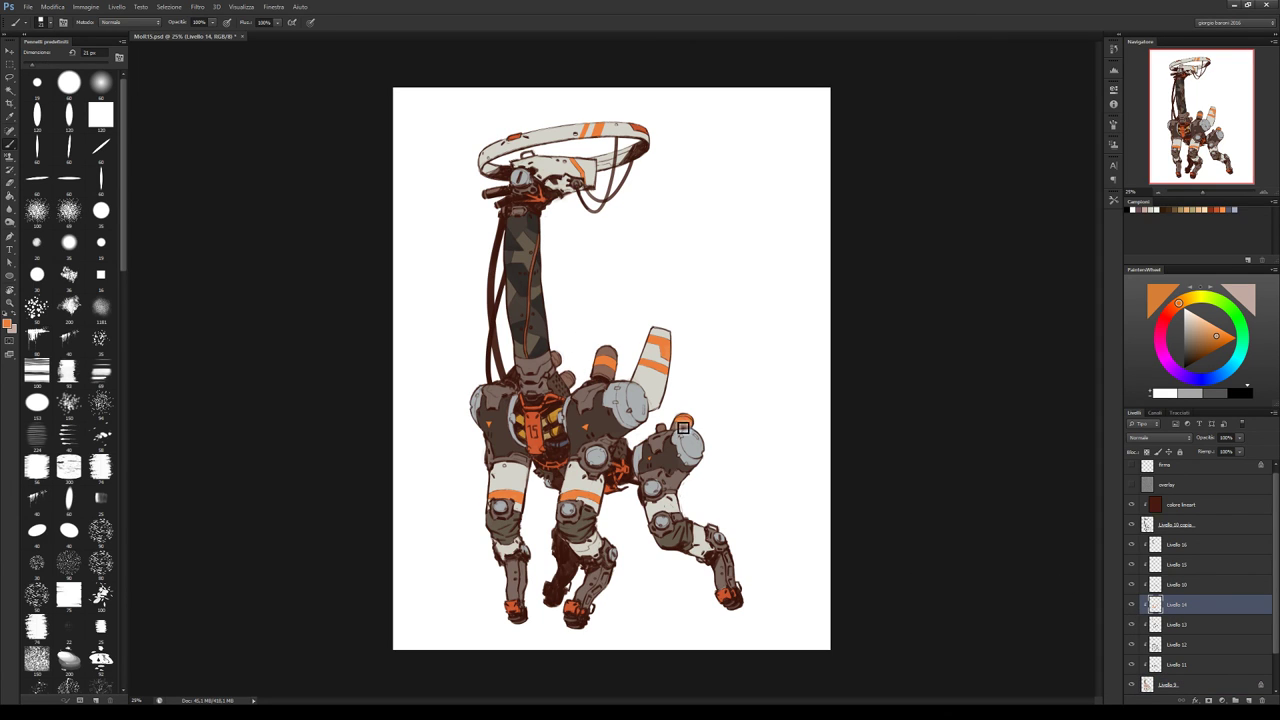
{"action": "key", "text": "e"}
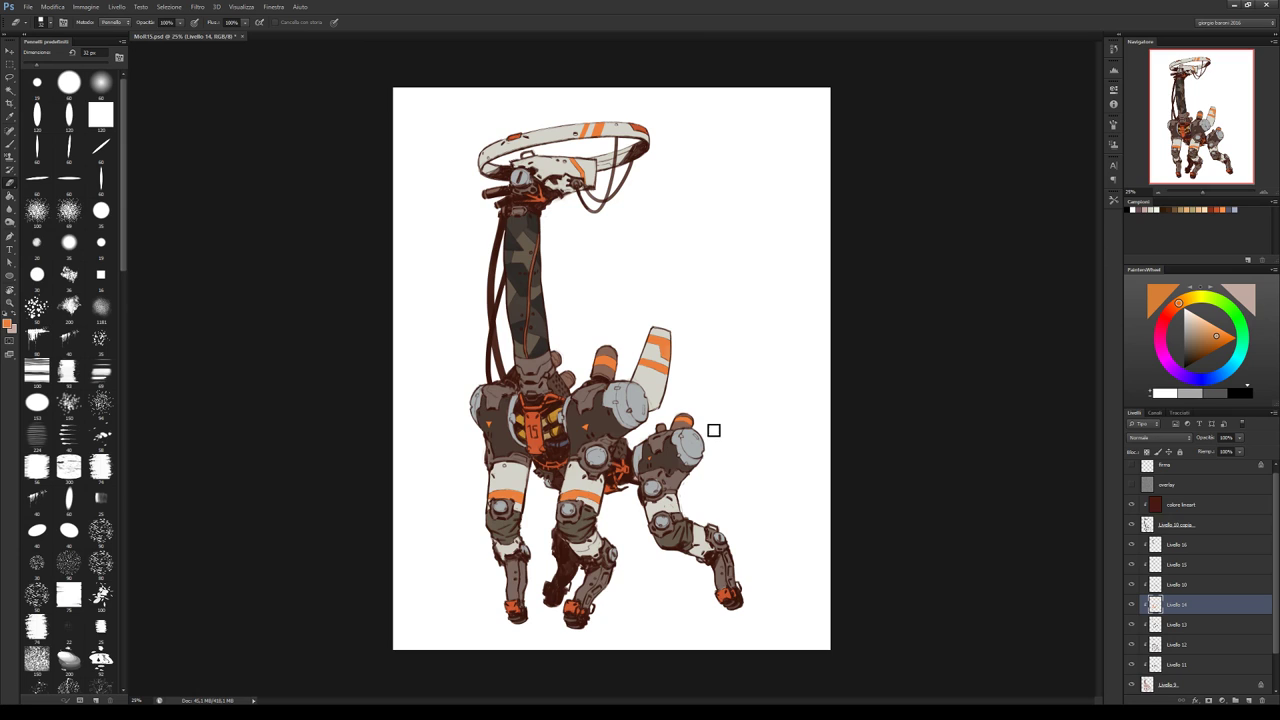
{"action": "left_click", "coordinate": [1132, 586]}
{"action": "left_click", "coordinate": [1132, 586]}
Toggle visibility of Livello 15, 13, 12 and 10 to compare the shading
{"action": "left_click", "coordinate": [1132, 566]}
{"action": "left_click", "coordinate": [1132, 566]}
{"action": "left_click", "coordinate": [1132, 625]}
{"action": "left_click", "coordinate": [1132, 625]}
{"action": "left_click", "coordinate": [1132, 645]}
{"action": "left_click", "coordinate": [1132, 645]}
{"action": "left_click", "coordinate": [1132, 566]}
{"action": "left_click", "coordinate": [1132, 566]}
{"action": "left_click", "coordinate": [1133, 584]}
{"action": "left_click", "coordinate": [1133, 584]}
On Livello 10, sample the light armour grey, touch up with the eraser and save
{"action": "left_click", "coordinate": [1168, 586]}
{"action": "key", "text": "b"}
{"action": "left_click", "coordinate": [696, 438], "text": "alt"}
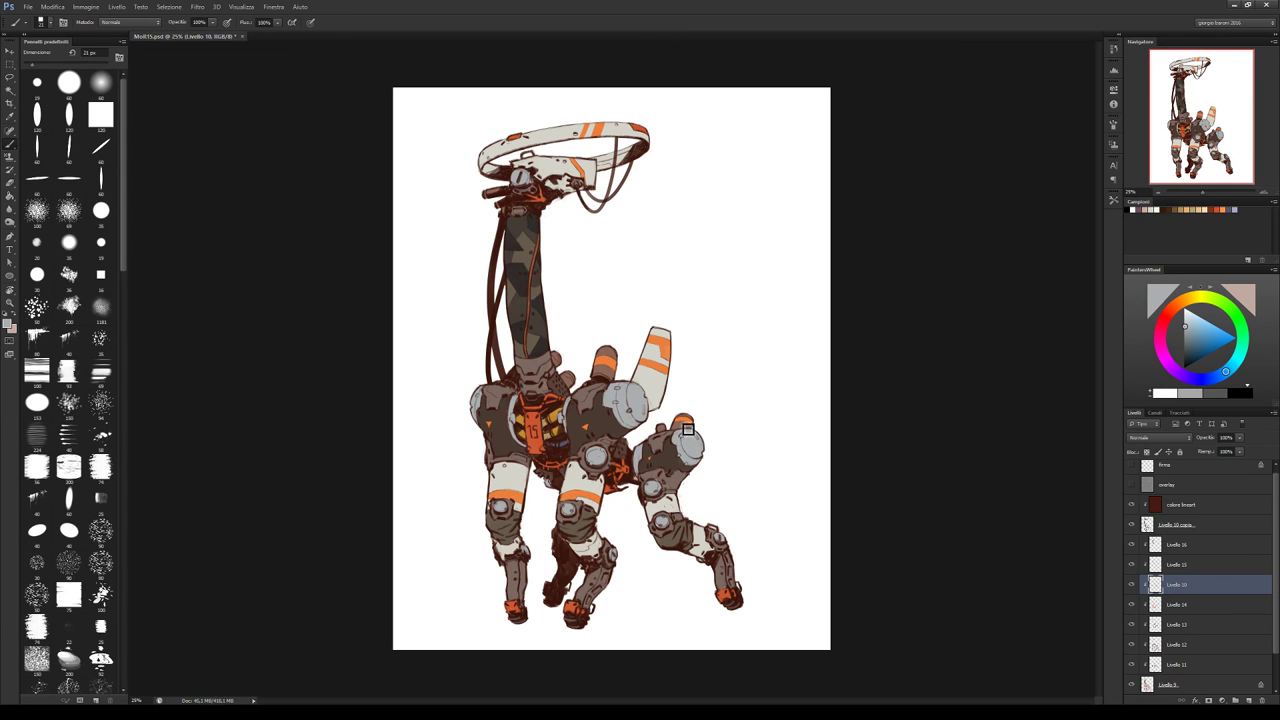
{"action": "key", "text": "e"}
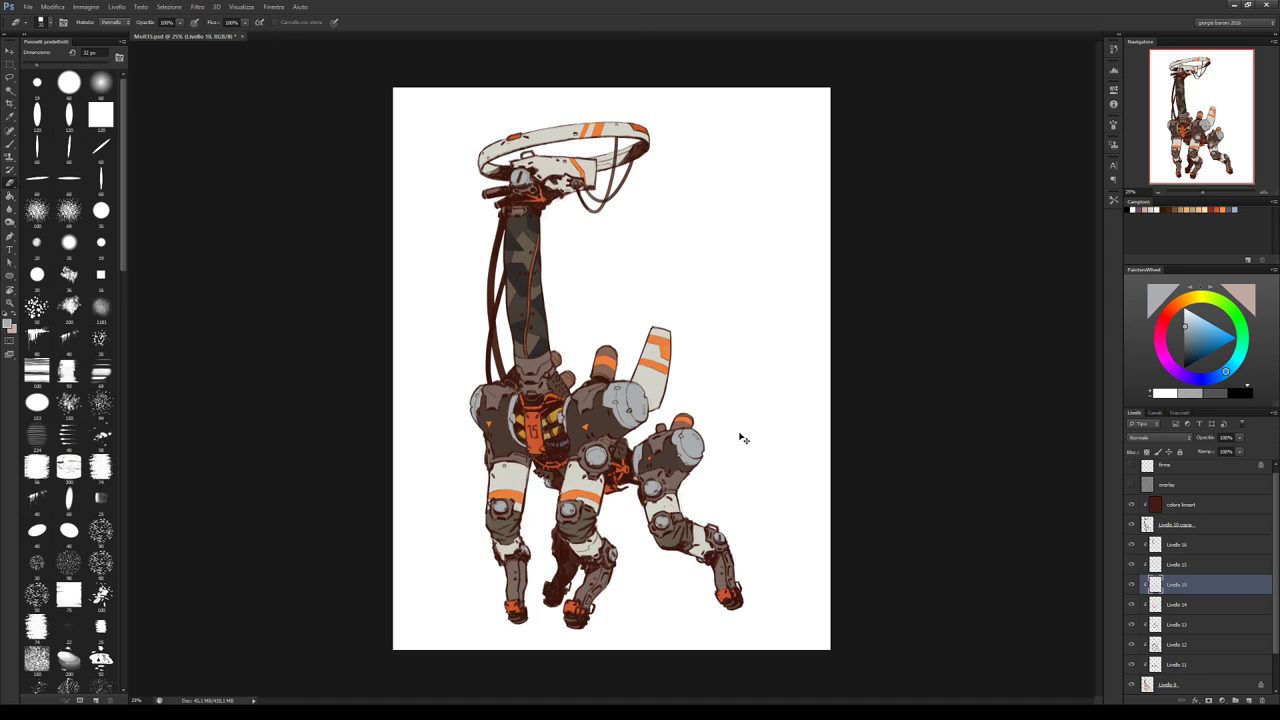
{"action": "key", "text": "ctrl+s"}
Set Livello 15 to 75% and Livello 16 to 20% opacity, then save
{"action": "left_click", "coordinate": [1174, 568]}
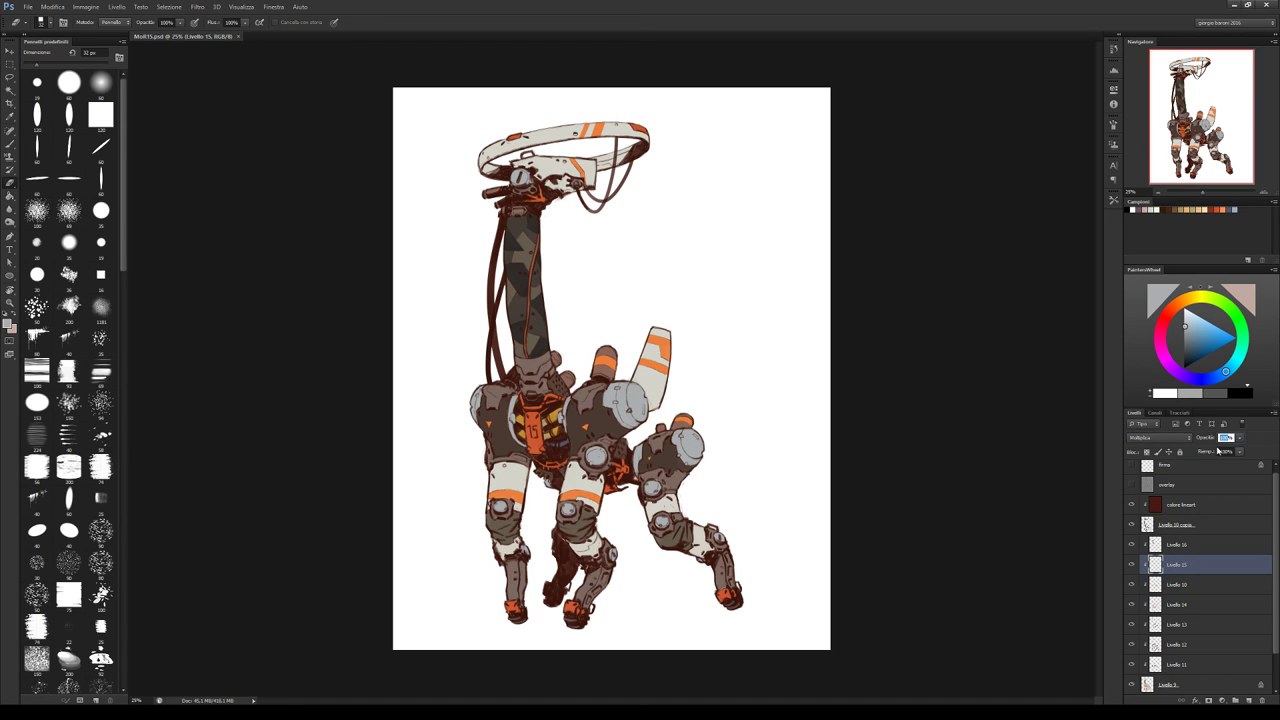
{"action": "type", "text": "75"}
{"action": "left_click", "coordinate": [1175, 546]}
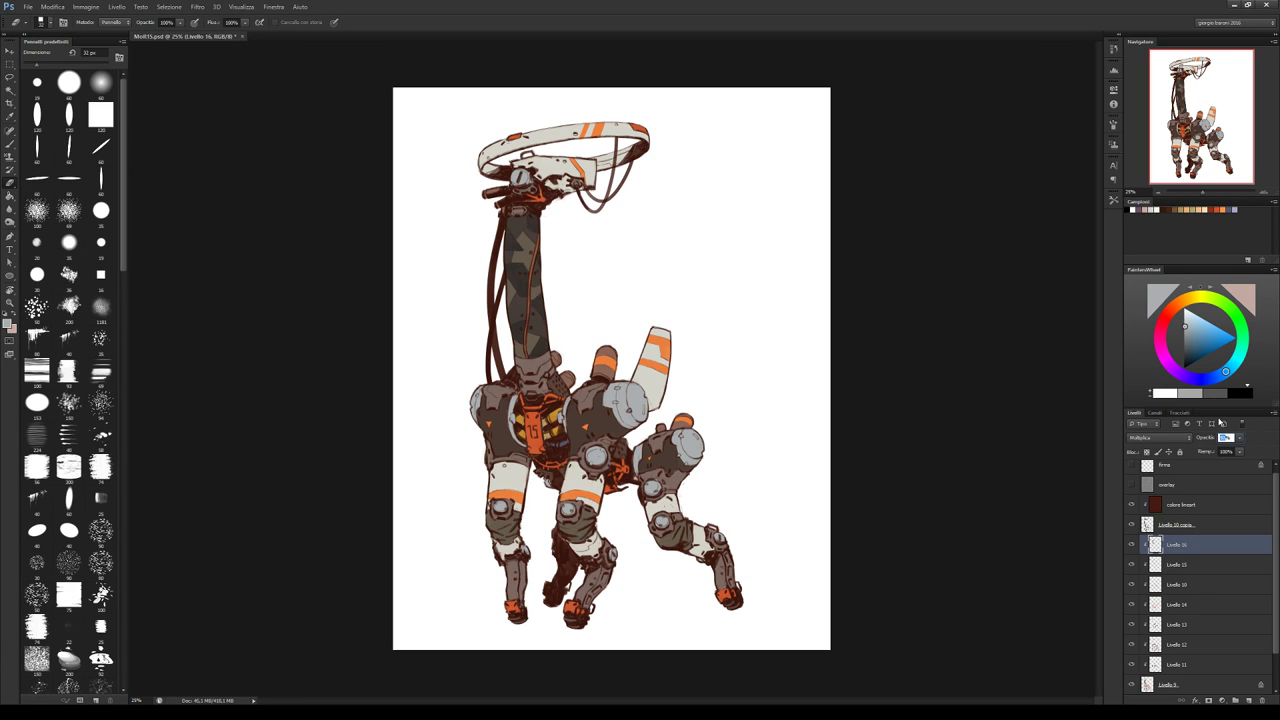
{"action": "type", "text": "20"}
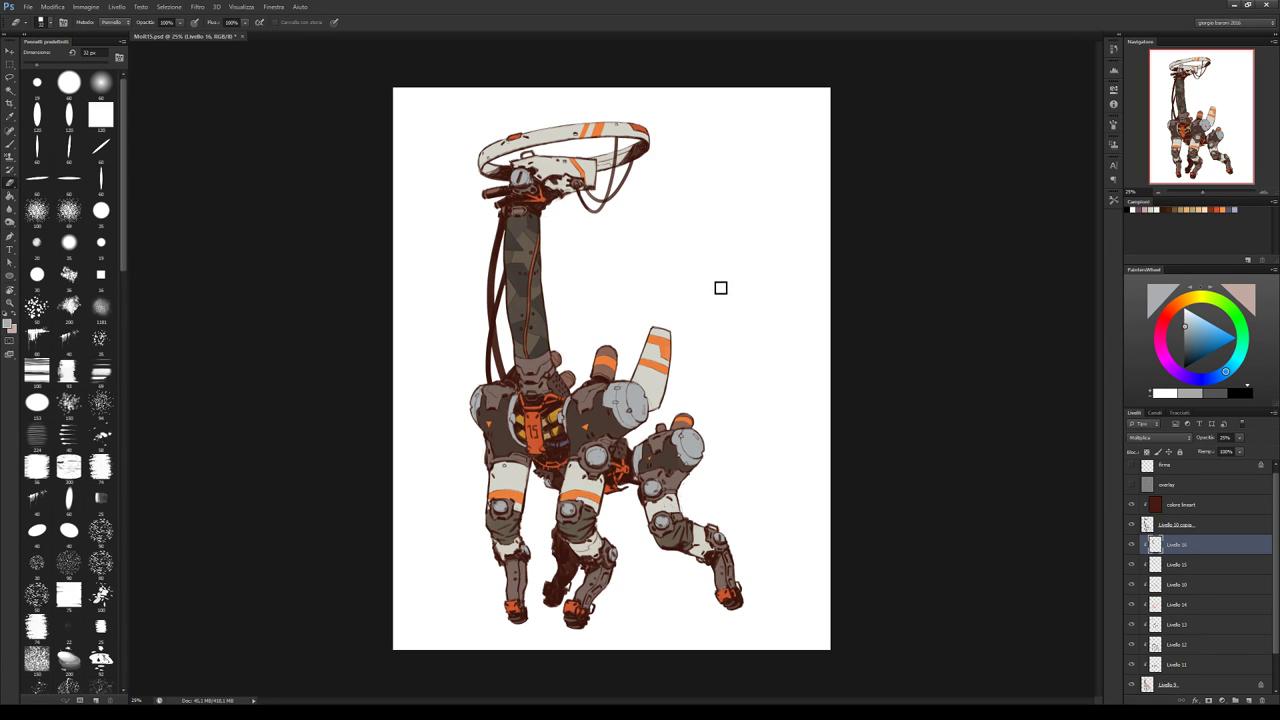
{"action": "key", "text": "ctrl+s"}
Add a Multiply layer clipped to Livello 16 and pick a shading colour from the swatches
{"action": "left_click", "coordinate": [1248, 700]}
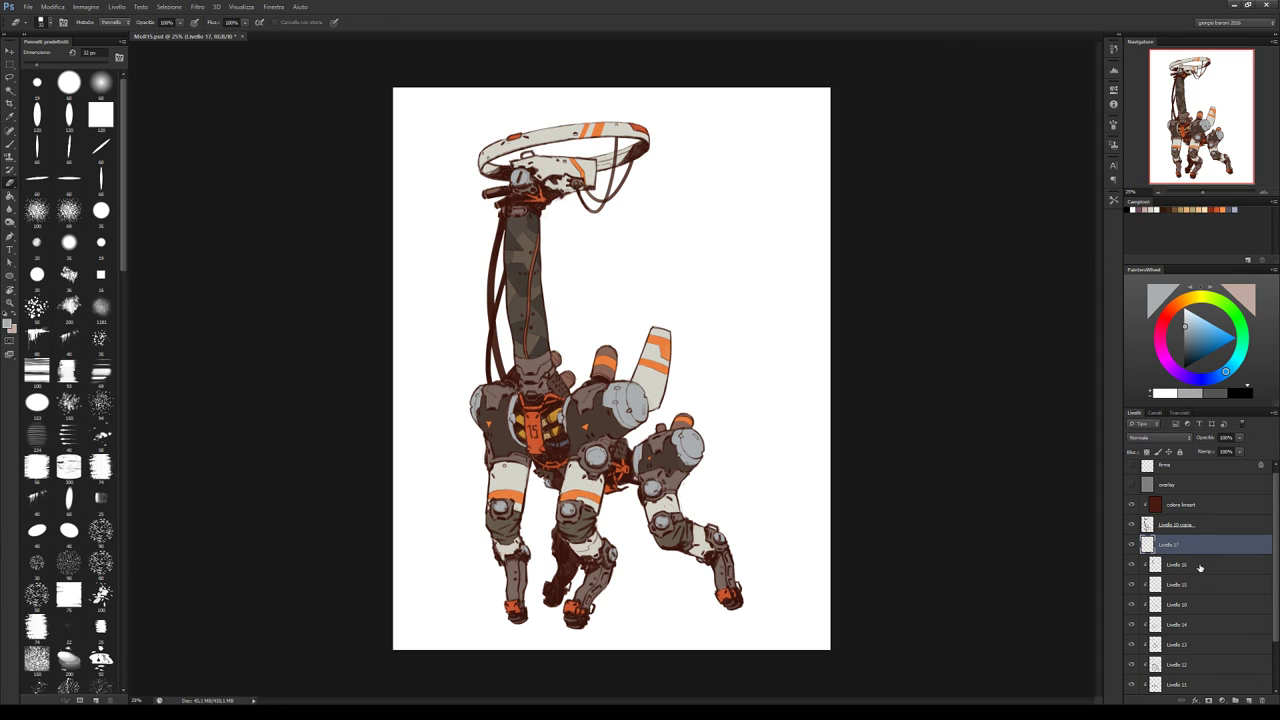
{"action": "left_click", "coordinate": [1198, 552], "text": "alt"}
{"action": "left_click", "coordinate": [1158, 438]}
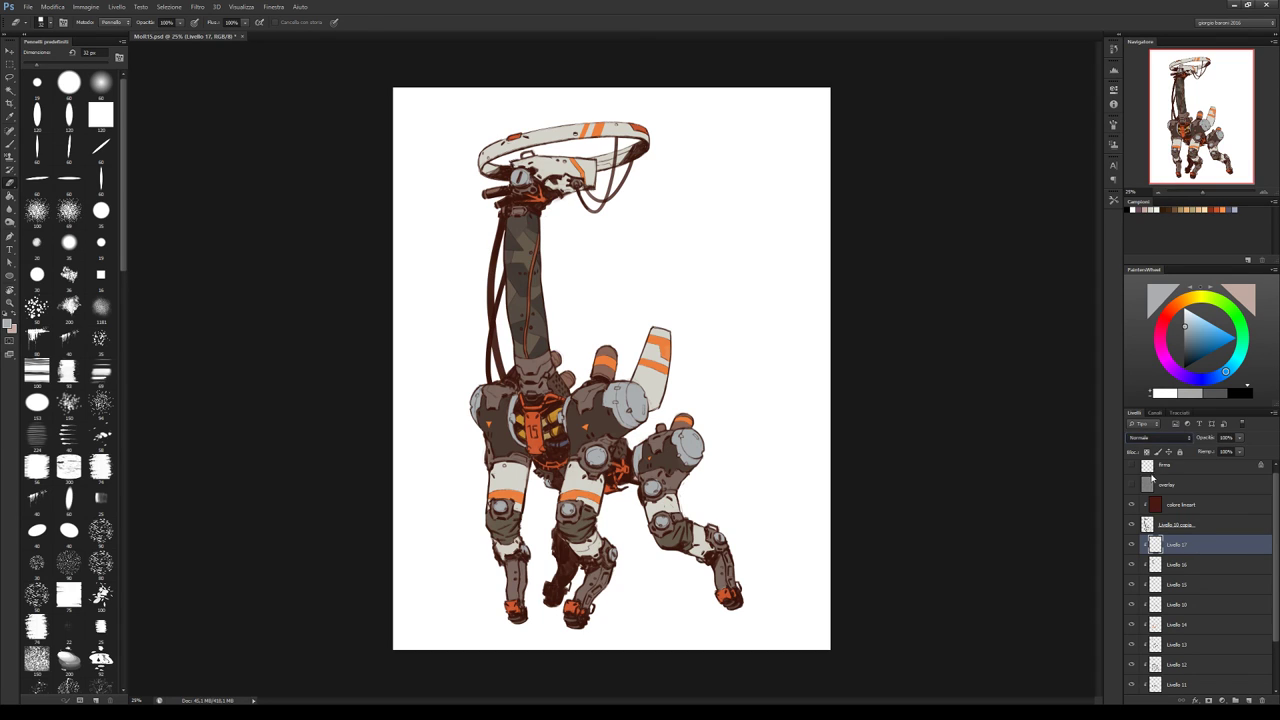
{"action": "key", "text": "Down"}
{"action": "key", "text": "Down"}
{"action": "key", "text": "Down"}
{"action": "key", "text": "Tab"}
{"action": "left_click", "coordinate": [1234, 208]}
{"action": "key", "text": "b"}
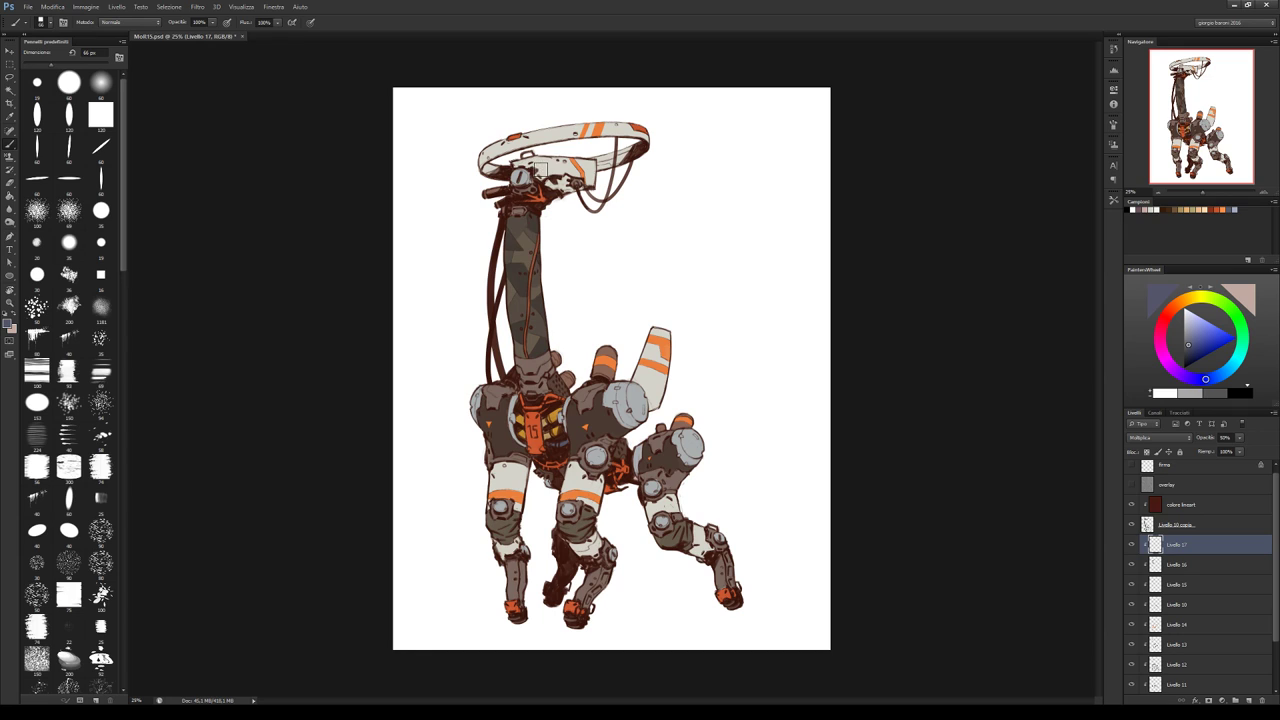
Paint shadows on the headpiece, neck, middle shin, hip and around the 15 chest plate
{"action": "mouse_move", "coordinate": [484, 152]}
{"action": "left_mouse_down"}
{"action": "mouse_move", "coordinate": [500, 150]}
{"action": "mouse_move", "coordinate": [490, 175]}
{"action": "left_mouse_up"}
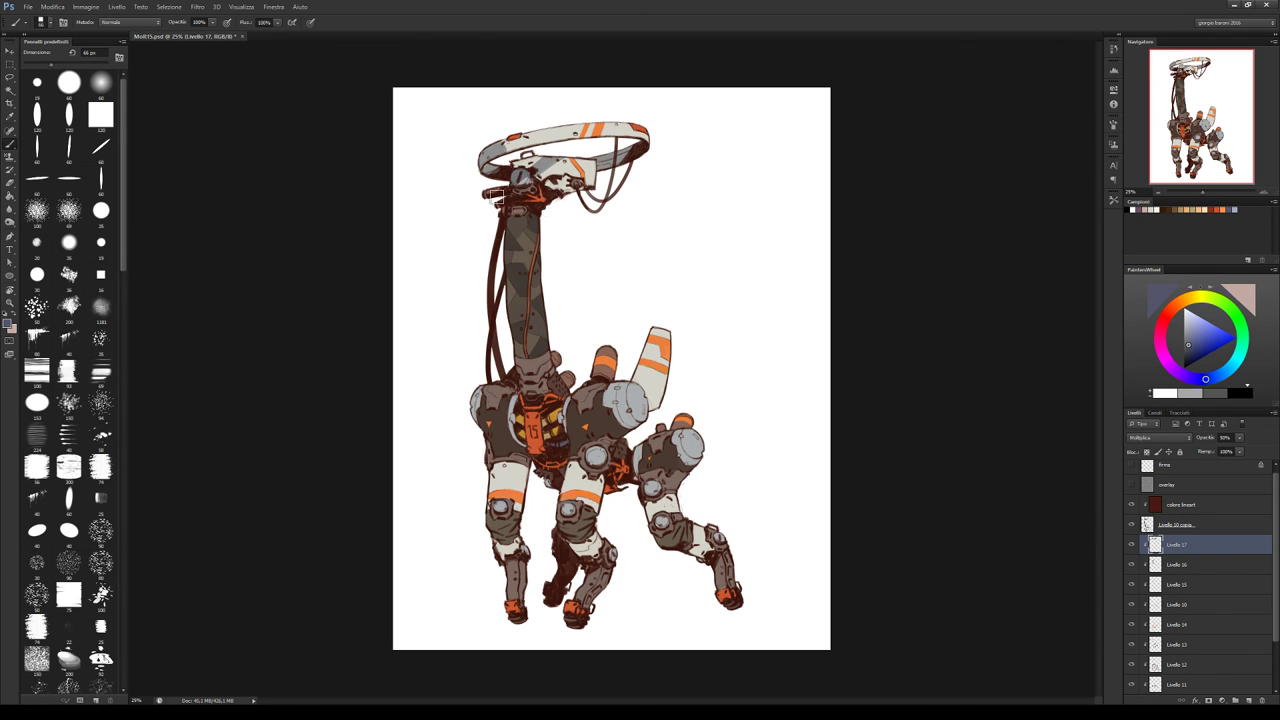
{"action": "mouse_move", "coordinate": [513, 219]}
{"action": "left_mouse_down"}
{"action": "mouse_move", "coordinate": [501, 322]}
{"action": "mouse_move", "coordinate": [513, 228]}
{"action": "mouse_move", "coordinate": [512, 355]}
{"action": "mouse_move", "coordinate": [527, 387]}
{"action": "mouse_move", "coordinate": [472, 397]}
{"action": "mouse_move", "coordinate": [496, 439]}
{"action": "mouse_move", "coordinate": [485, 470]}
{"action": "mouse_move", "coordinate": [501, 440]}
{"action": "mouse_move", "coordinate": [497, 541]}
{"action": "mouse_move", "coordinate": [521, 531]}
{"action": "mouse_move", "coordinate": [508, 575]}
{"action": "mouse_move", "coordinate": [526, 541]}
{"action": "left_mouse_up"}
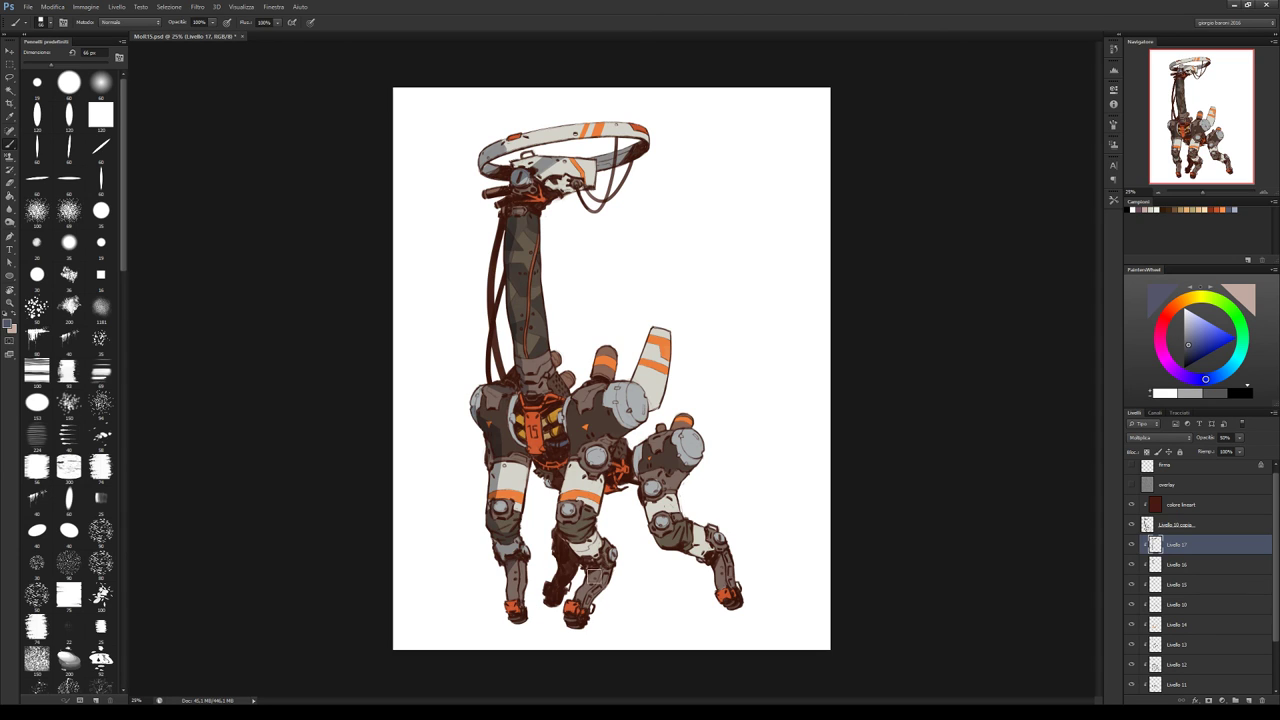
{"action": "mouse_move", "coordinate": [595, 576]}
{"action": "left_mouse_down"}
{"action": "mouse_move", "coordinate": [583, 556]}
{"action": "mouse_move", "coordinate": [594, 551]}
{"action": "left_mouse_up"}
{"action": "mouse_move", "coordinate": [567, 477]}
{"action": "left_mouse_down"}
{"action": "mouse_move", "coordinate": [560, 512]}
{"action": "mouse_move", "coordinate": [548, 480]}
{"action": "left_mouse_up"}
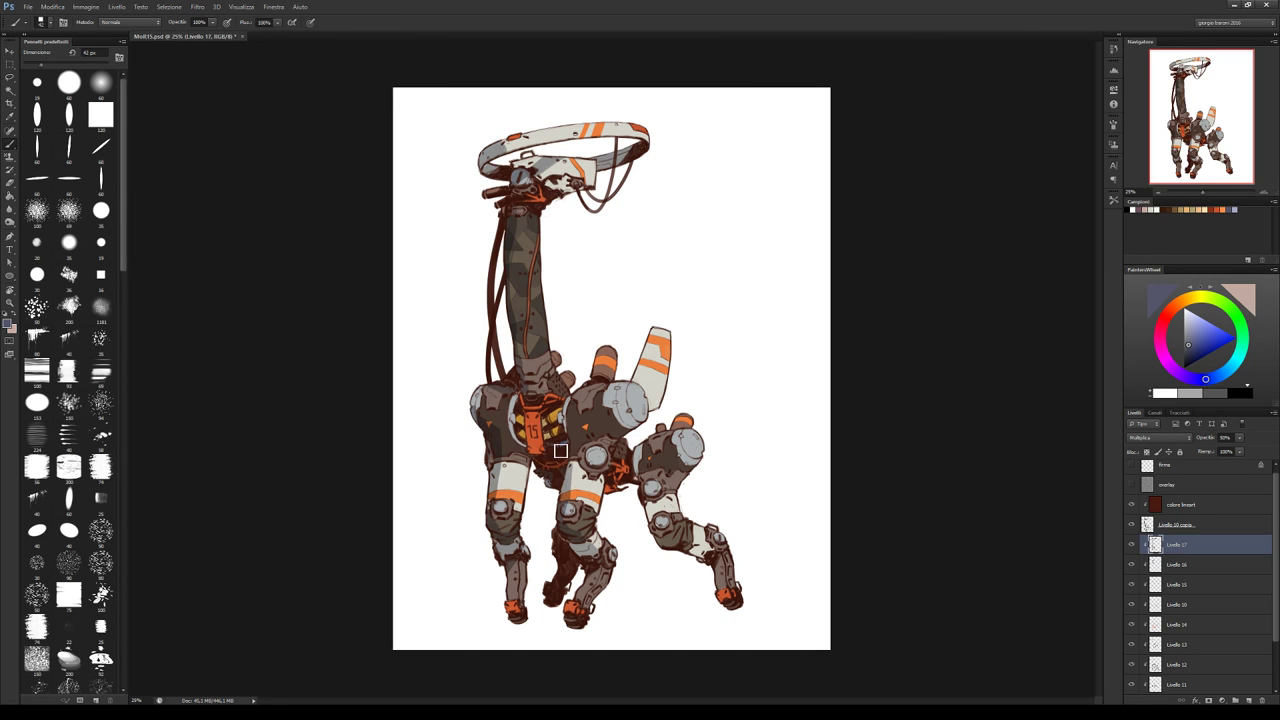
{"action": "mouse_move", "coordinate": [561, 451]}
{"action": "left_mouse_down"}
{"action": "mouse_move", "coordinate": [549, 430]}
{"action": "mouse_move", "coordinate": [558, 443]}
{"action": "mouse_move", "coordinate": [553, 428]}
{"action": "mouse_move", "coordinate": [600, 402]}
{"action": "mouse_move", "coordinate": [592, 432]}
{"action": "mouse_move", "coordinate": [570, 432]}
{"action": "mouse_move", "coordinate": [575, 455]}
{"action": "mouse_move", "coordinate": [641, 433]}
{"action": "mouse_move", "coordinate": [615, 428]}
{"action": "mouse_move", "coordinate": [656, 435]}
{"action": "mouse_move", "coordinate": [670, 453]}
{"action": "mouse_move", "coordinate": [600, 438]}
{"action": "mouse_move", "coordinate": [626, 422]}
{"action": "mouse_move", "coordinate": [644, 427]}
{"action": "mouse_move", "coordinate": [593, 450]}
{"action": "left_mouse_up"}
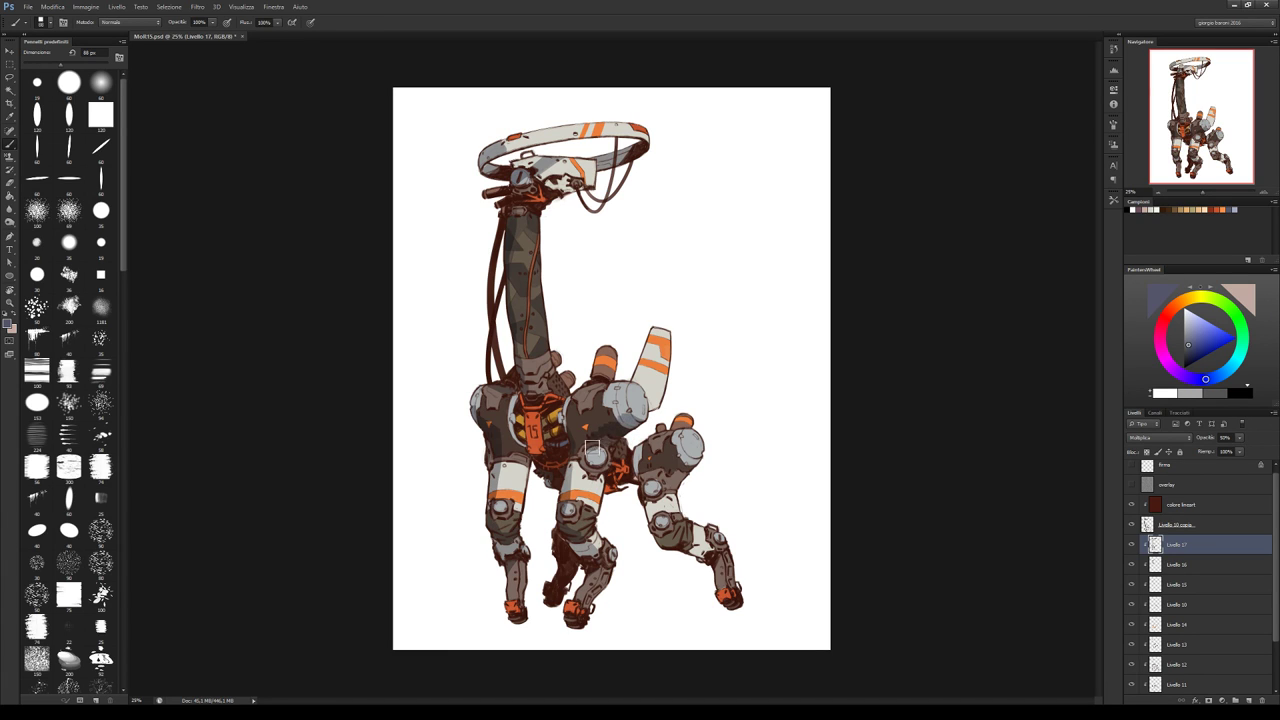
{"action": "key", "text": "e"}
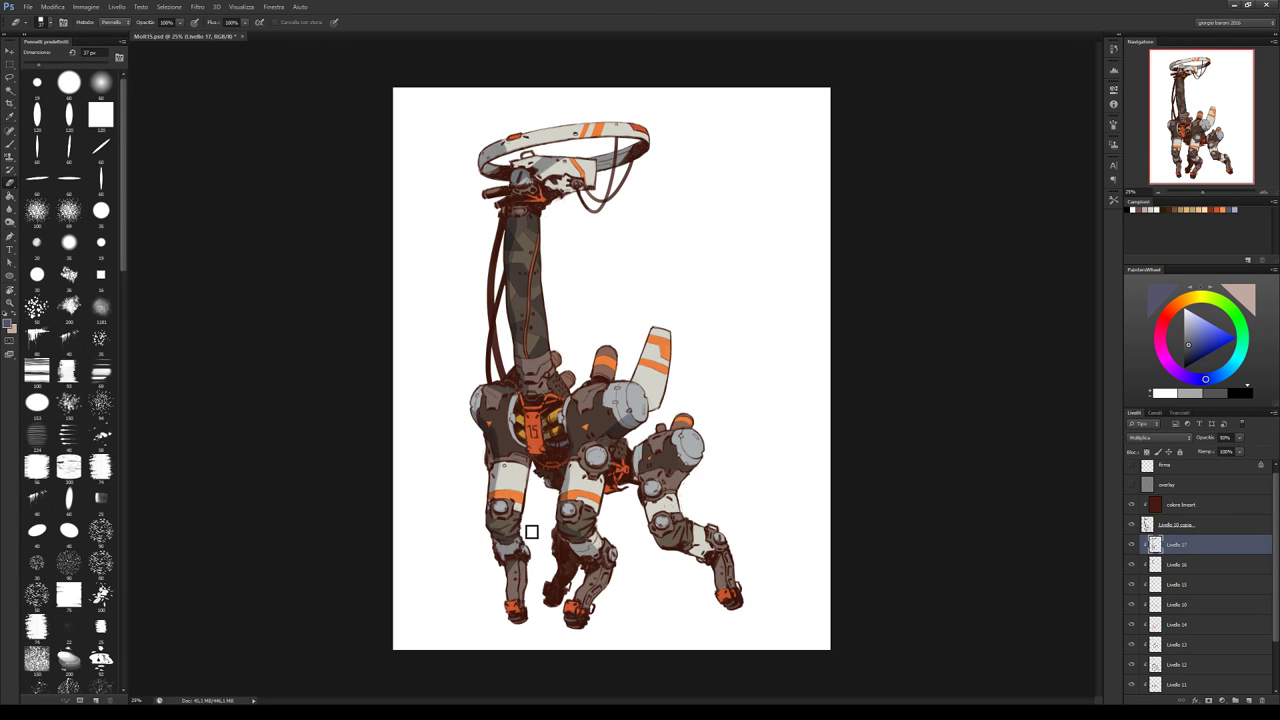
Shade the robot's rear leg darker with a 22 px brush, erasing stray strokes
{"action": "key", "text": "b"}
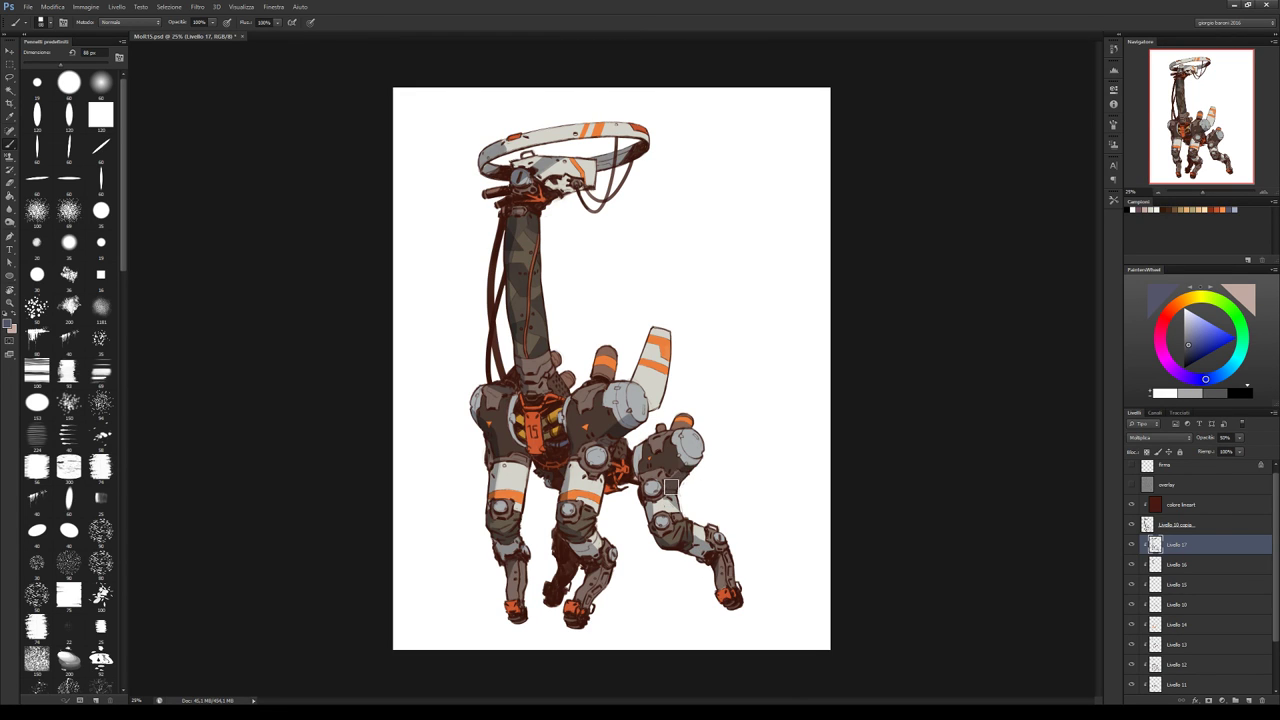
{"action": "key", "text": "e"}
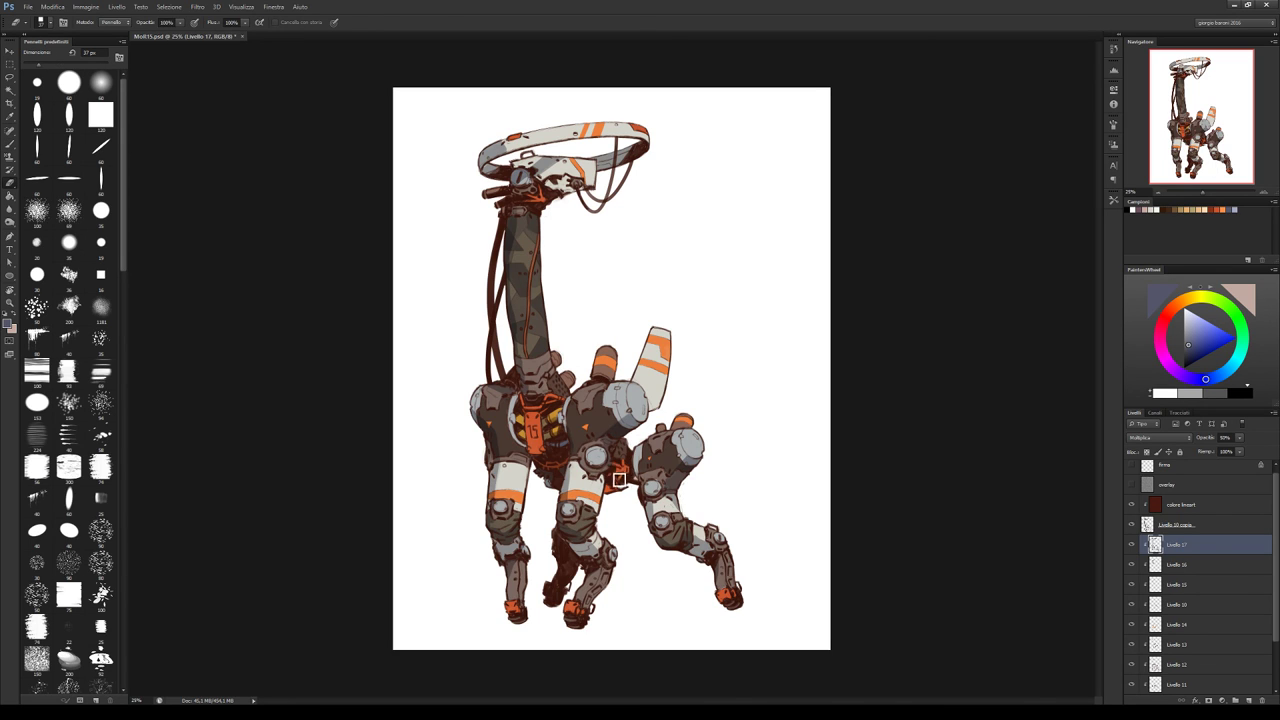
{"action": "key", "text": "b"}
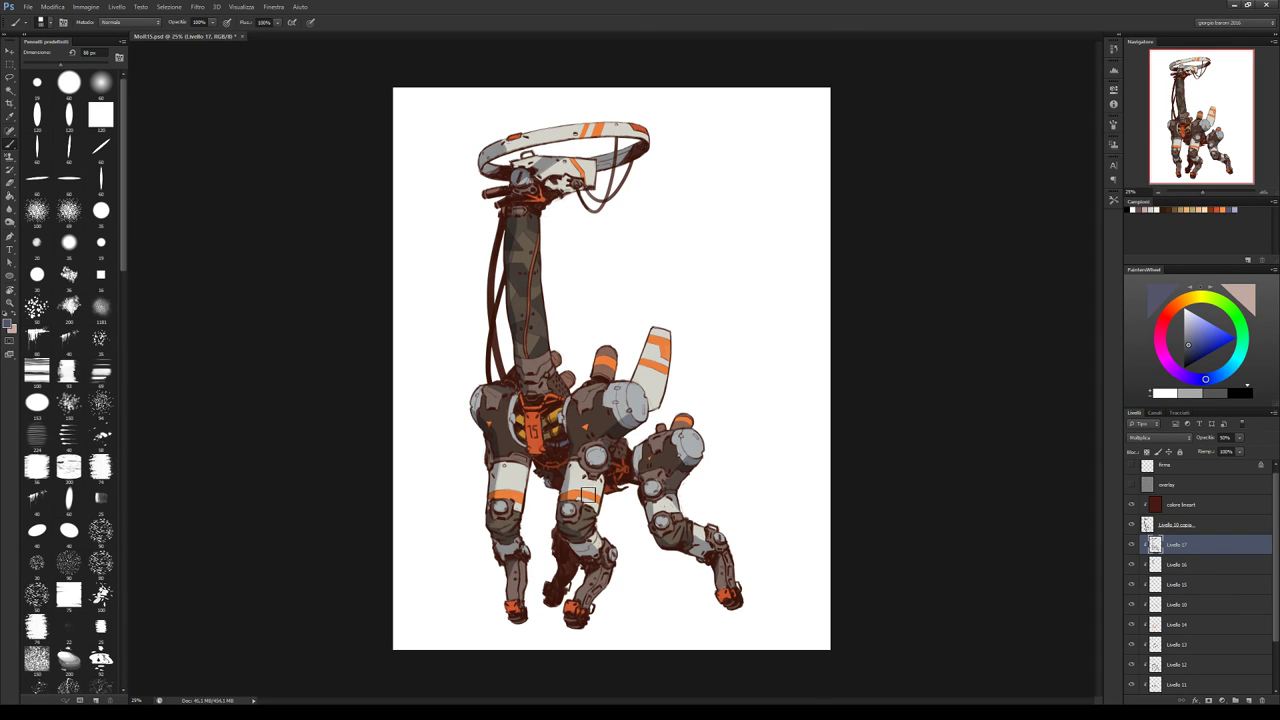
{"action": "key", "text": "bracketleft"}
{"action": "key", "text": "bracketleft"}
{"action": "key", "text": "bracketleft"}
{"action": "key", "text": "bracketleft"}
{"action": "key", "text": "bracketleft"}
{"action": "key", "text": "bracketleft"}
{"action": "left_click_drag", "start_coordinate": [670, 540], "coordinate": [719, 544]}
{"action": "key", "text": "e"}
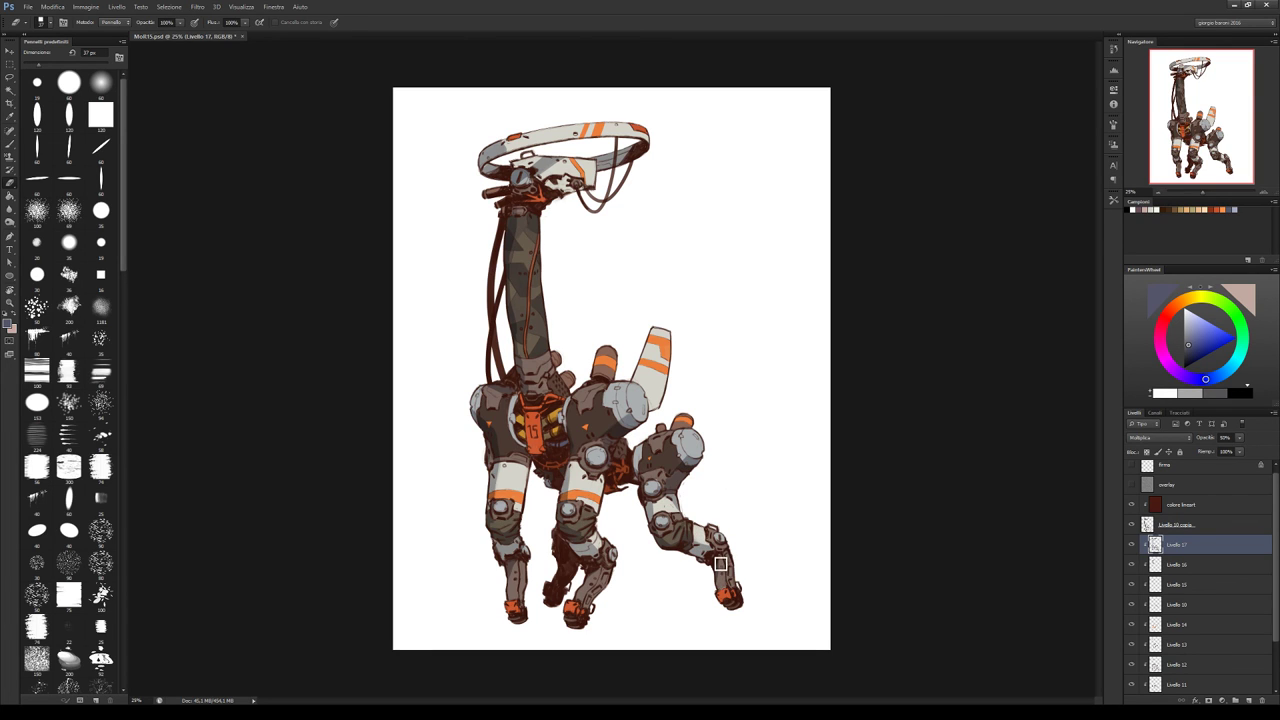
{"action": "key", "text": "b"}
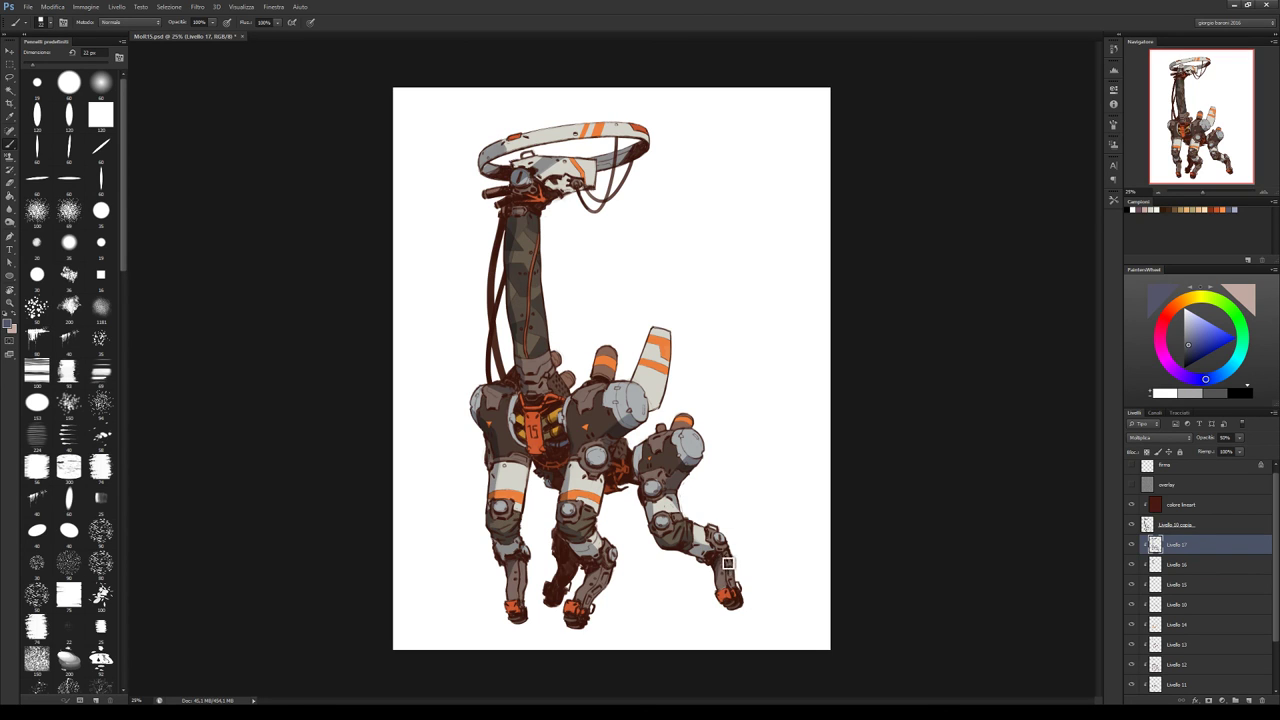
{"action": "key", "text": "e"}
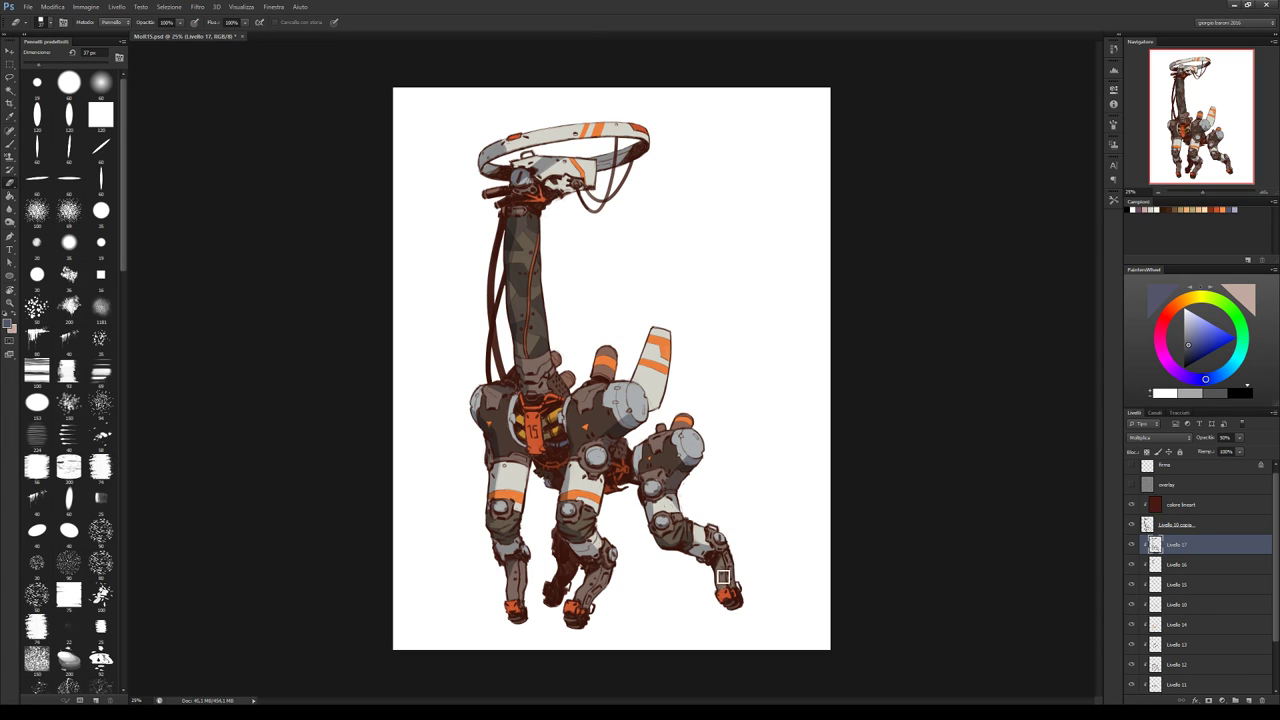
Paint dark shading on the front legs with a 34 px brush, erasing overspill
{"action": "key", "text": "b"}
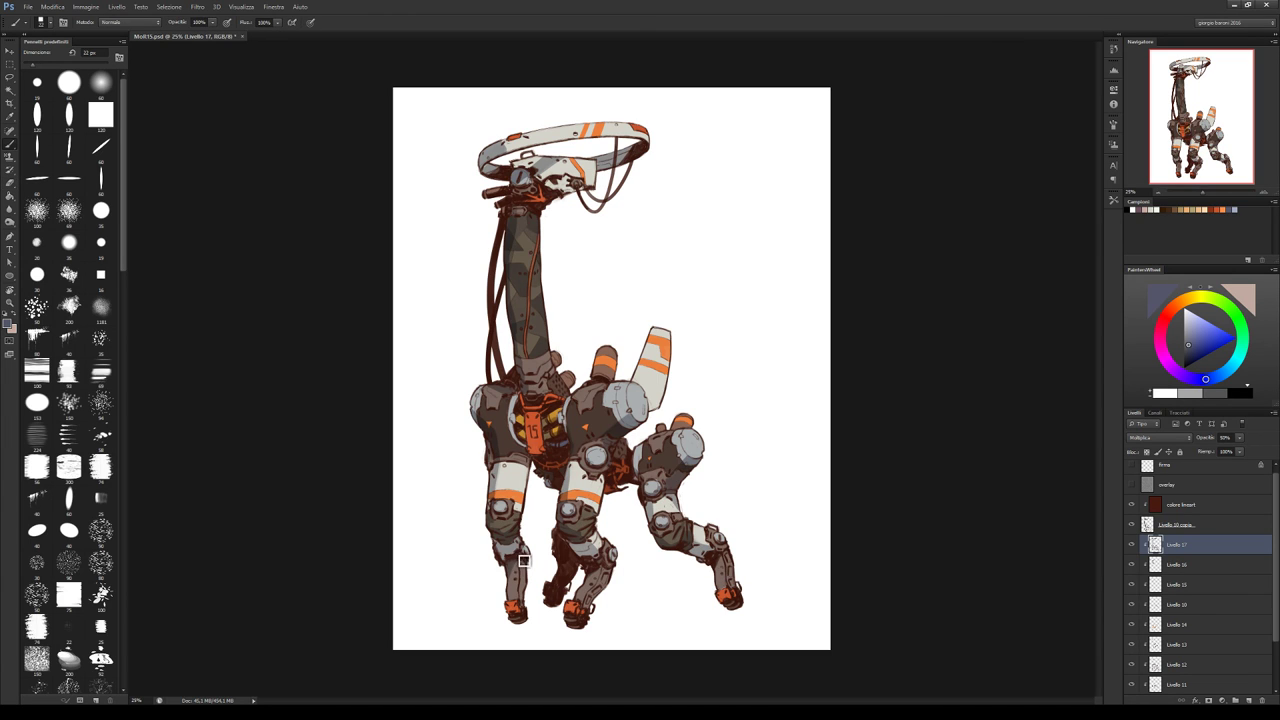
{"action": "mouse_move", "coordinate": [520, 566]}
{"action": "left_mouse_down"}
{"action": "mouse_move", "coordinate": [508, 588]}
{"action": "mouse_move", "coordinate": [590, 575]}
{"action": "mouse_move", "coordinate": [600, 585]}
{"action": "mouse_move", "coordinate": [620, 553]}
{"action": "mouse_move", "coordinate": [610, 584]}
{"action": "left_mouse_up"}
{"action": "key", "text": "["}
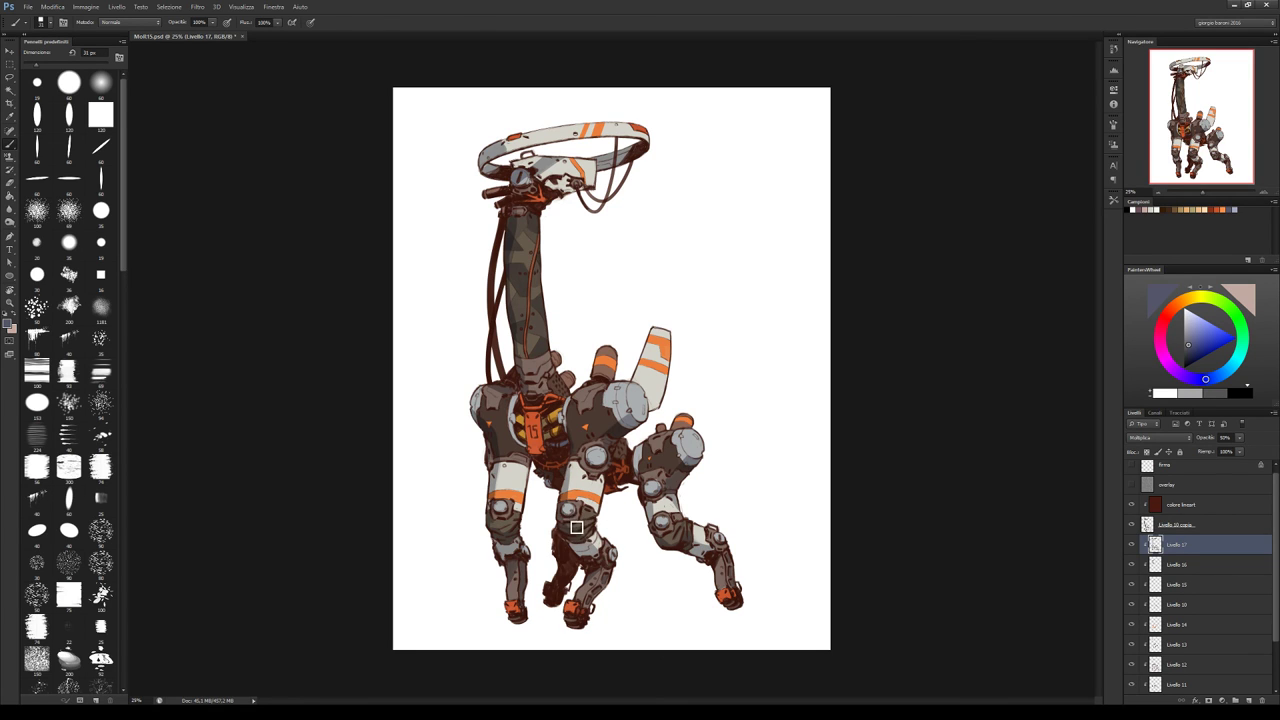
{"action": "key", "text": "e"}
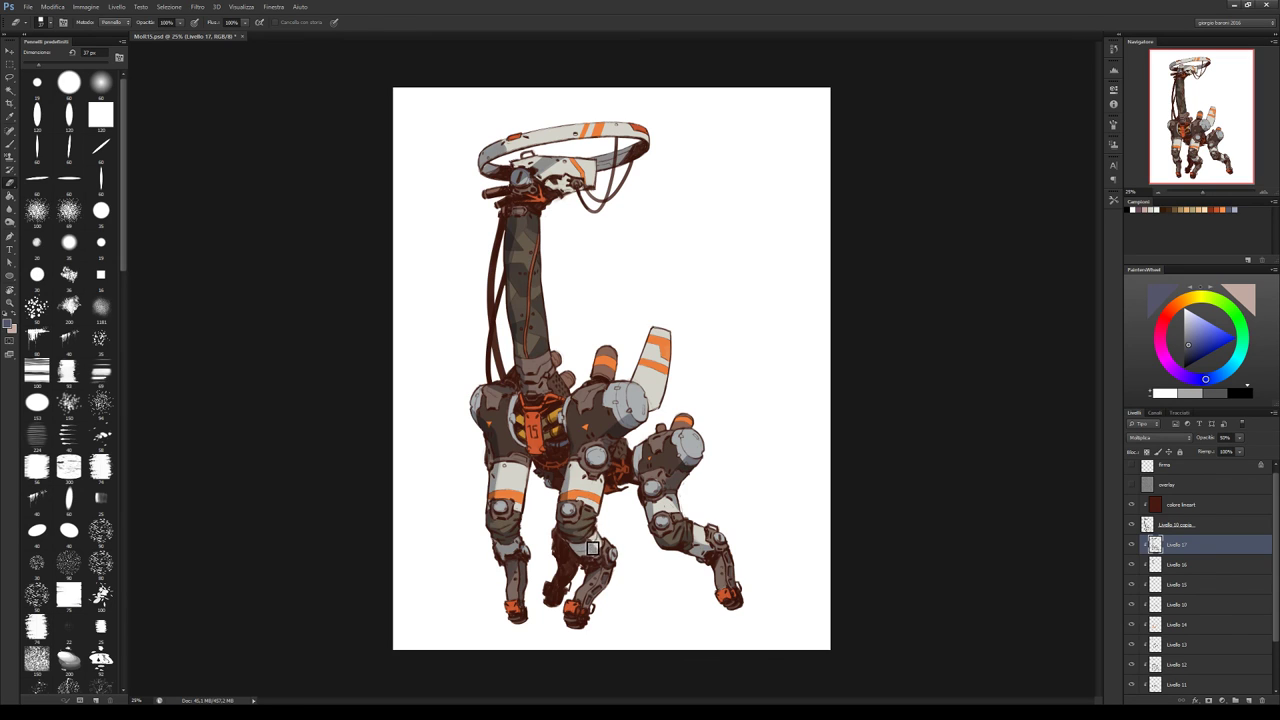
{"action": "key", "text": "b"}
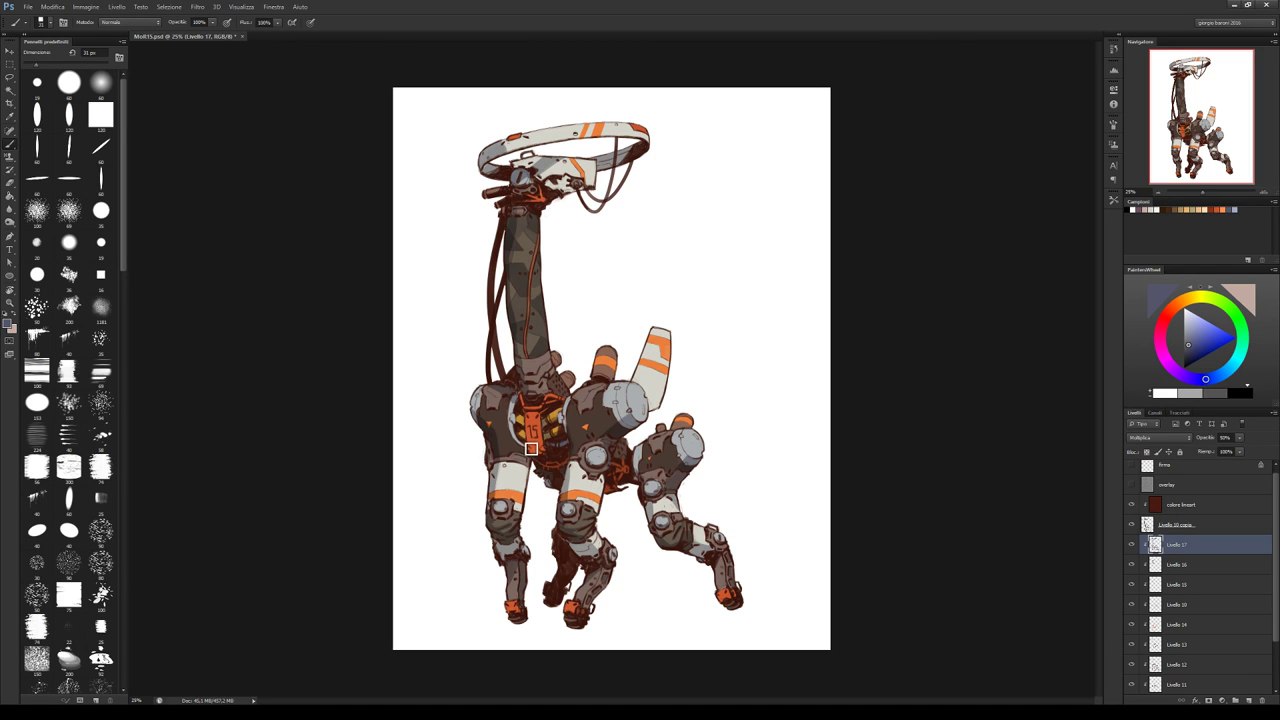
Darken around the orange chest plate 15 and erase stray shading
{"action": "mouse_move", "coordinate": [523, 436]}
{"action": "left_mouse_down"}
{"action": "mouse_move", "coordinate": [525, 425]}
{"action": "mouse_move", "coordinate": [521, 447]}
{"action": "mouse_move", "coordinate": [535, 420]}
{"action": "mouse_move", "coordinate": [537, 439]}
{"action": "left_mouse_up"}
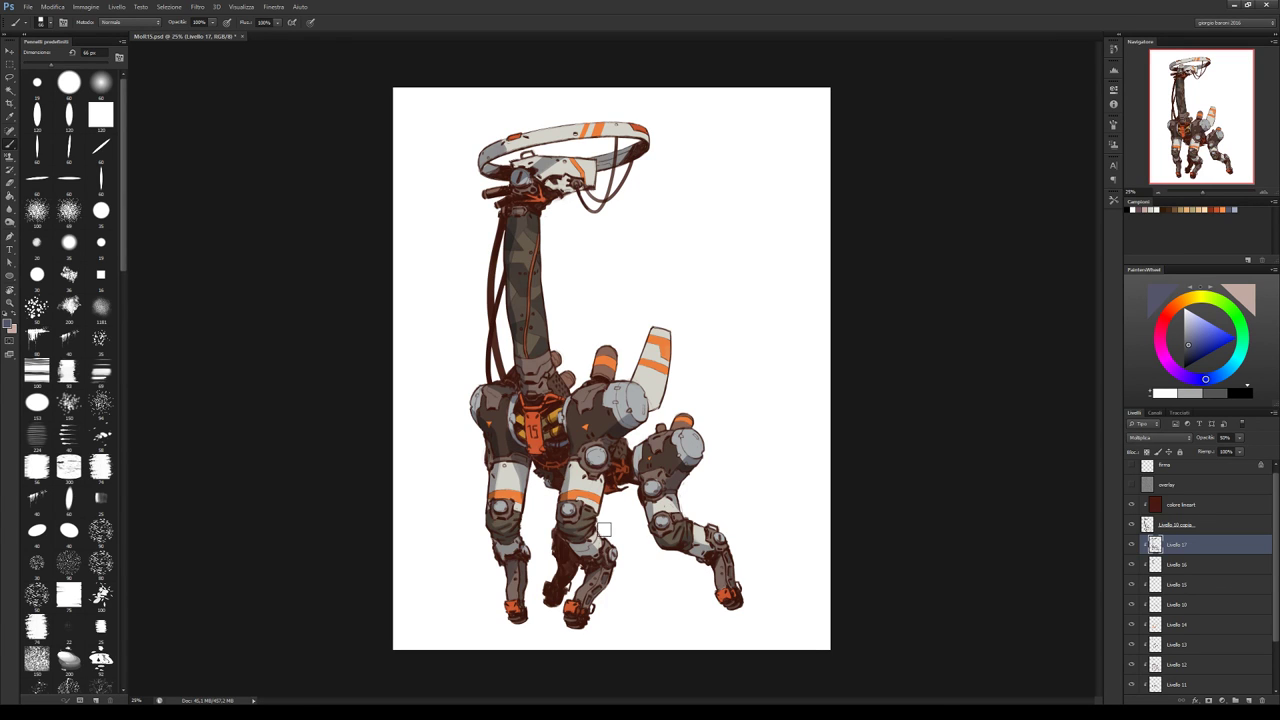
{"action": "key", "text": "e"}
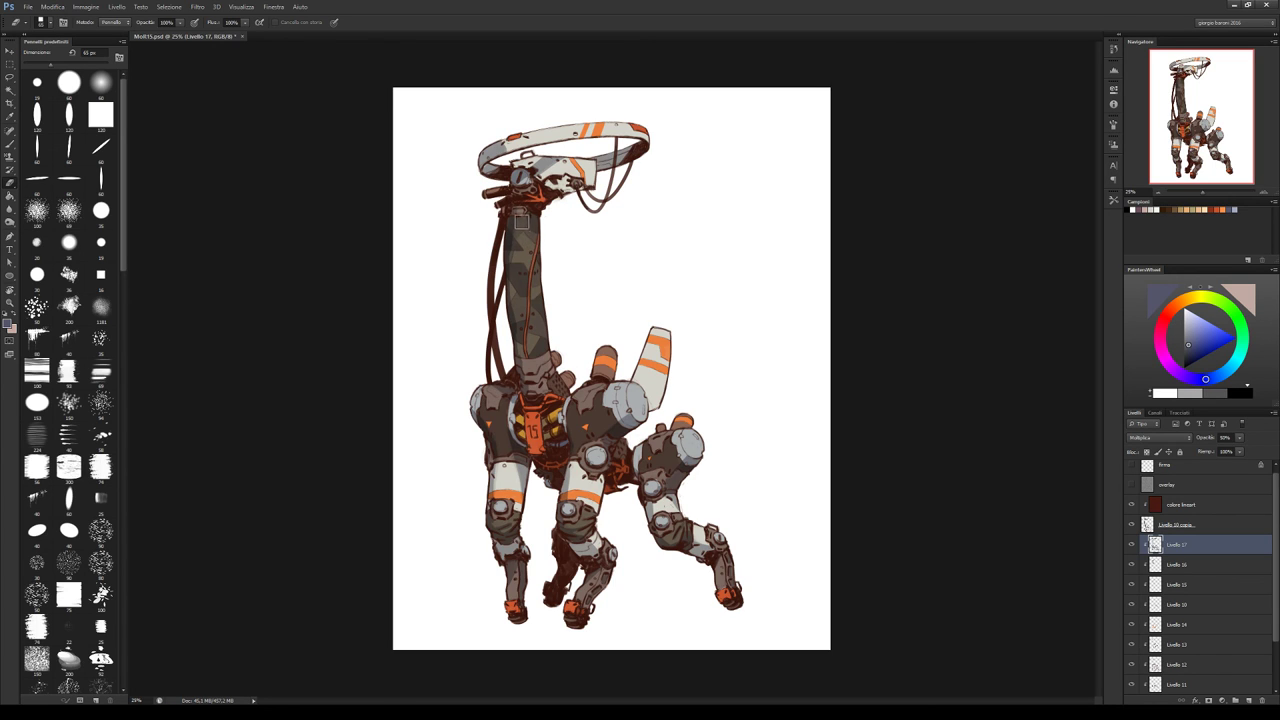
{"action": "key", "text": "b"}
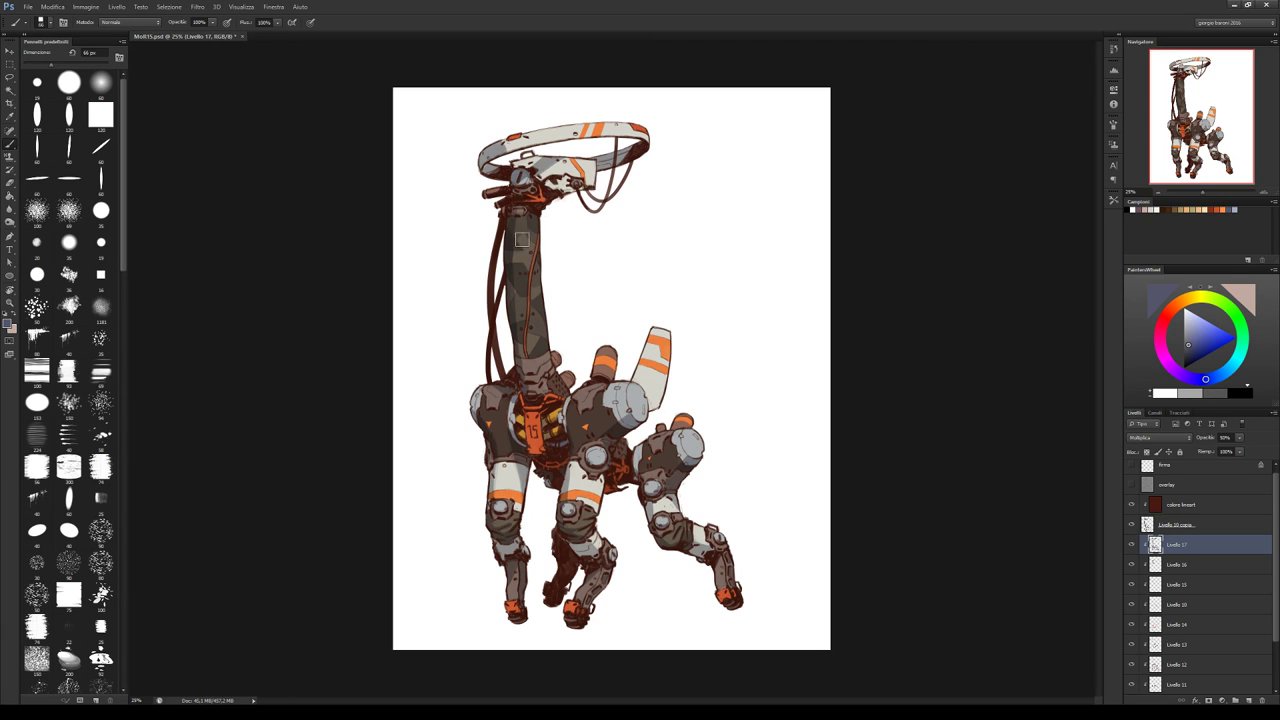
{"action": "key", "text": "e"}
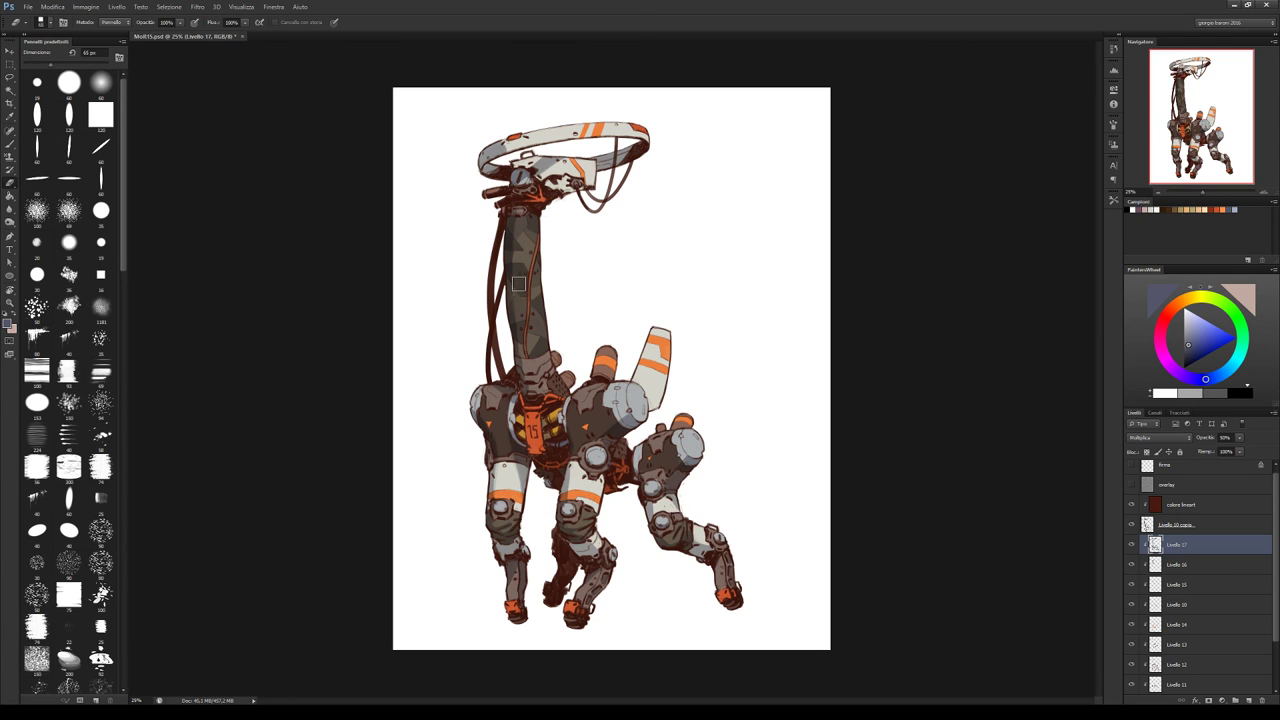
Add more multiply shadows on the body and leg joints with a 30 px brush
{"action": "key", "text": "b"}
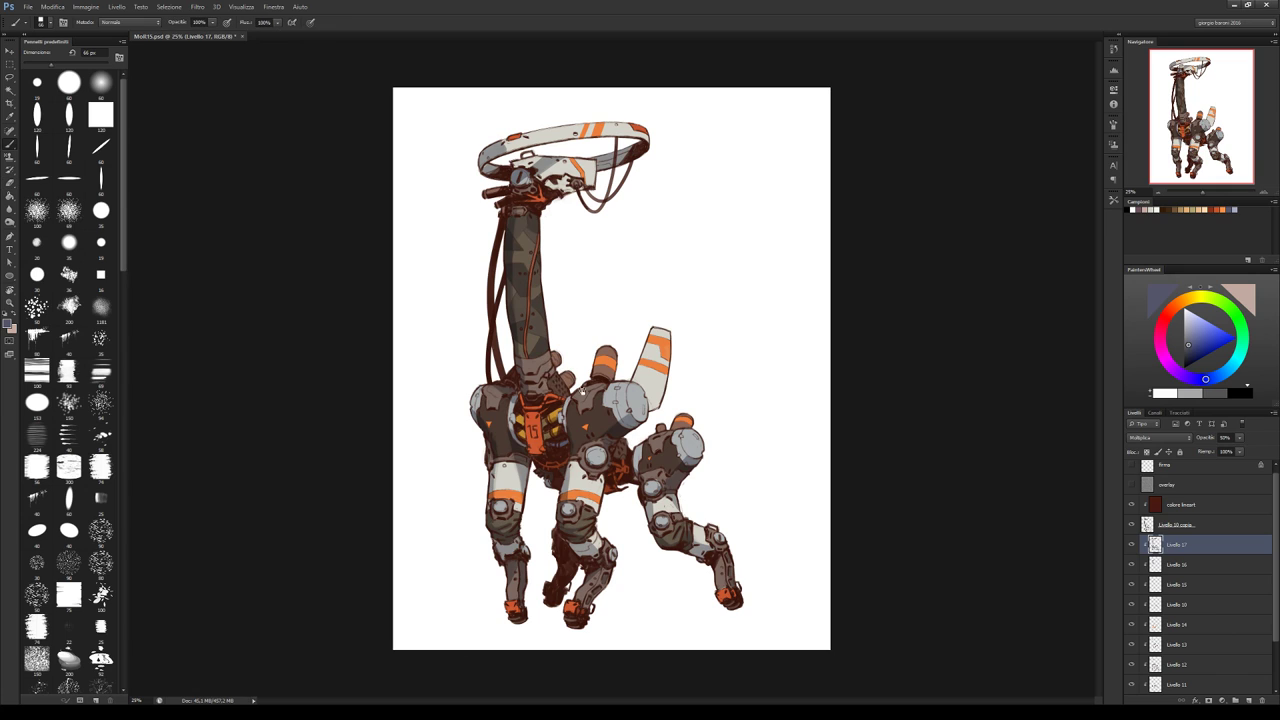
{"action": "key", "text": "bracketleft"}
{"action": "key", "text": "bracketleft"}
{"action": "key", "text": "bracketleft"}
{"action": "key", "text": "bracketleft"}
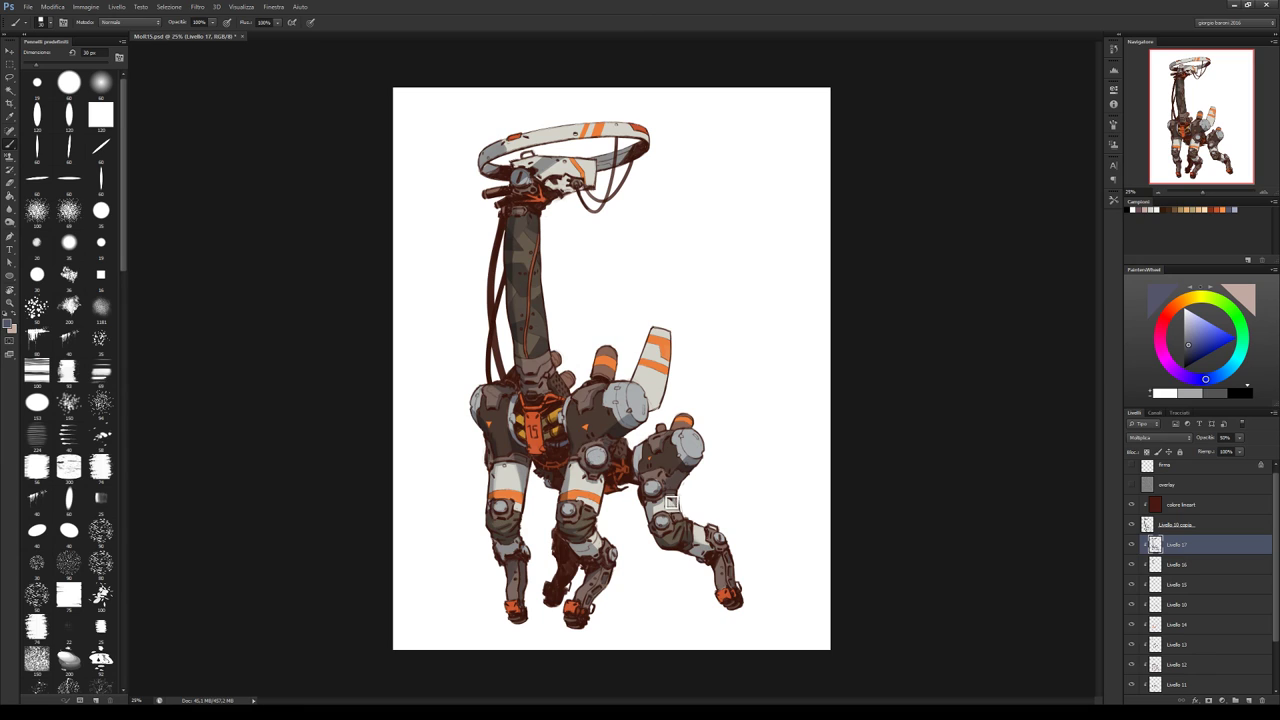
{"action": "key", "text": "e"}
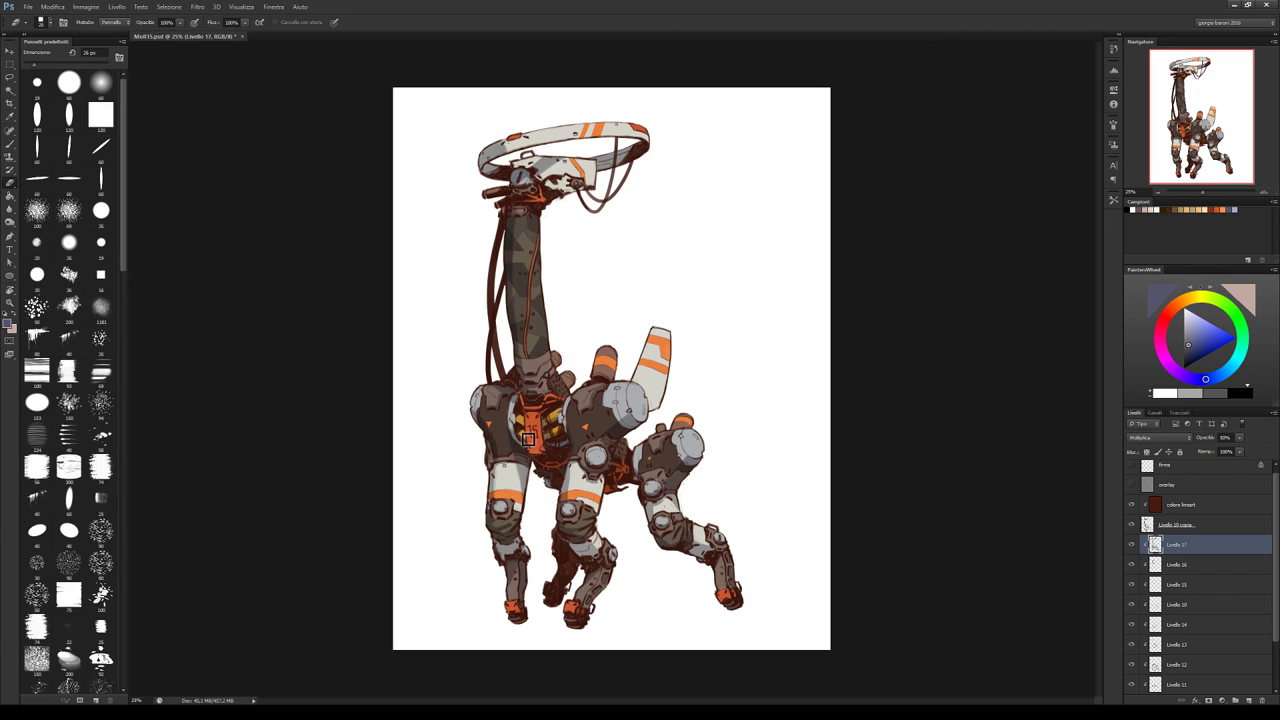
{"action": "key", "text": "b"}
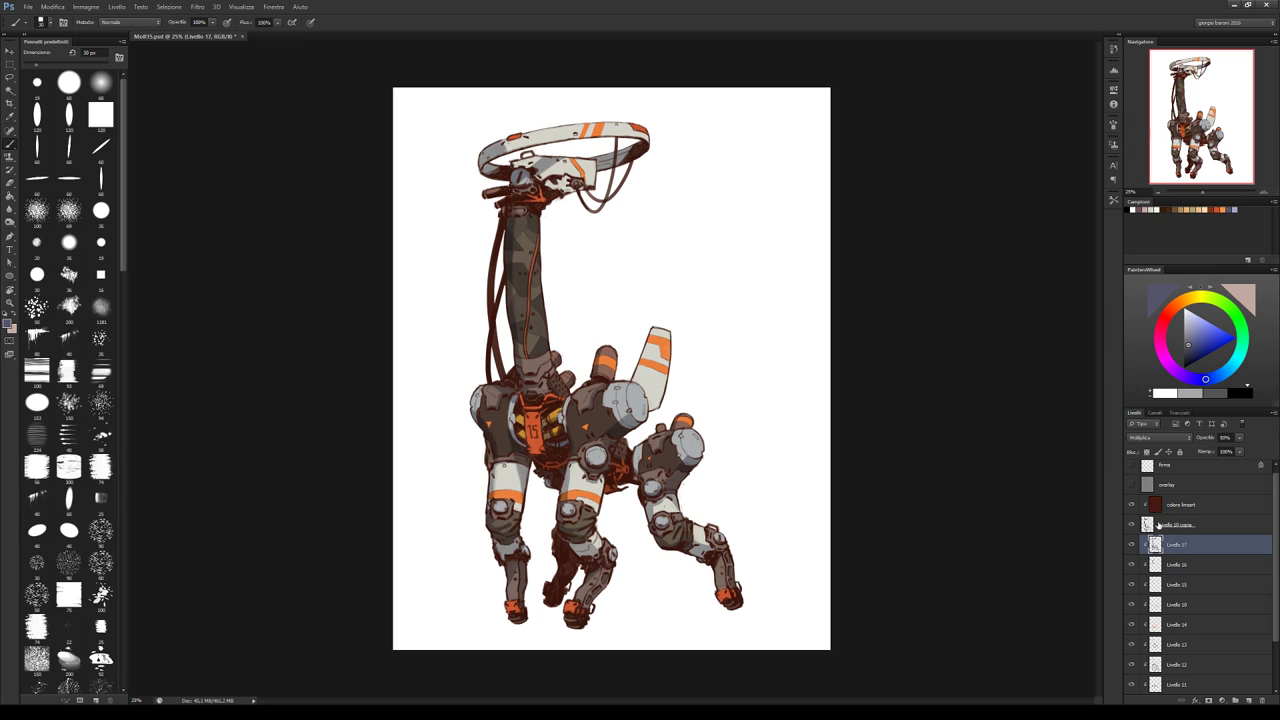
Set the locked lower layer Livello 9 to 95% opacity and save the painting
{"action": "scroll", "coordinate": [1268, 545], "scroll_direction": "down", "scroll_amount": 3}
{"action": "left_click", "coordinate": [1198, 655]}
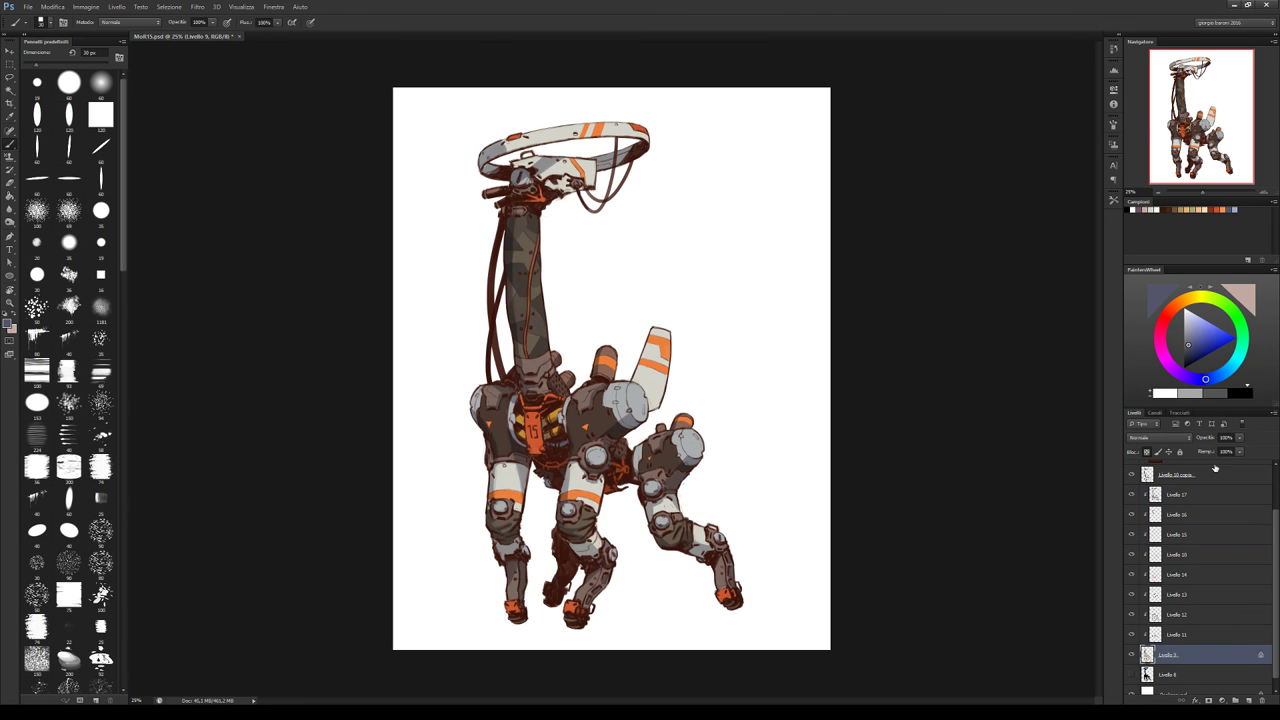
{"action": "type", "text": "50"}
{"action": "key", "text": "Return"}
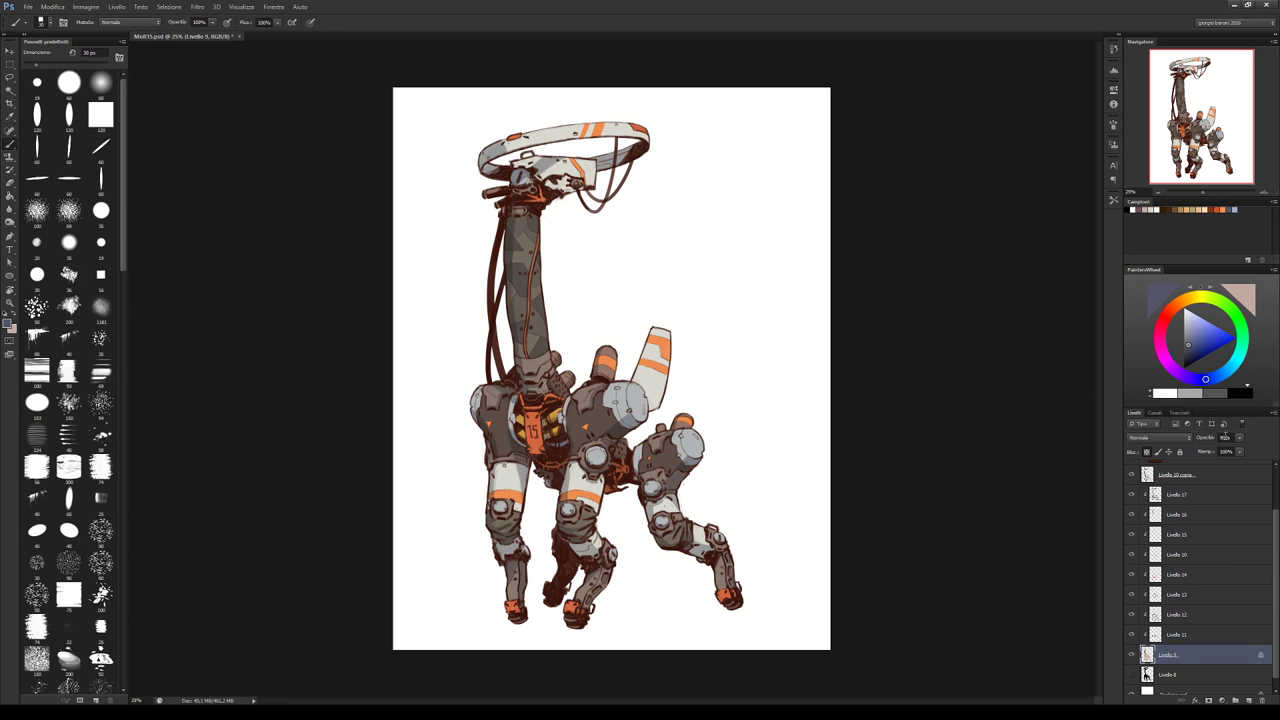
{"action": "type", "text": "95"}
{"action": "key", "text": "Return"}
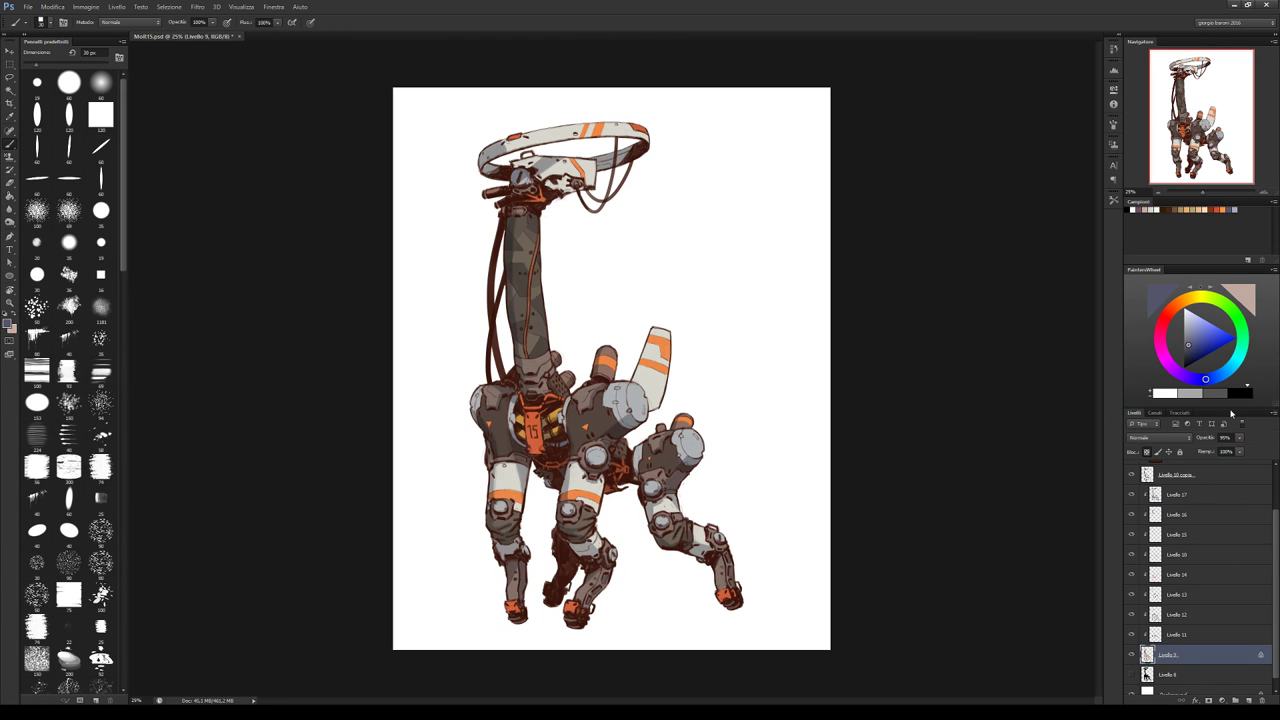
{"action": "key", "text": "ctrl+s"}
Select the Livello 8 layer in the Layers panel
{"action": "scroll", "coordinate": [1250, 620], "scroll_direction": "up", "scroll_amount": 2}
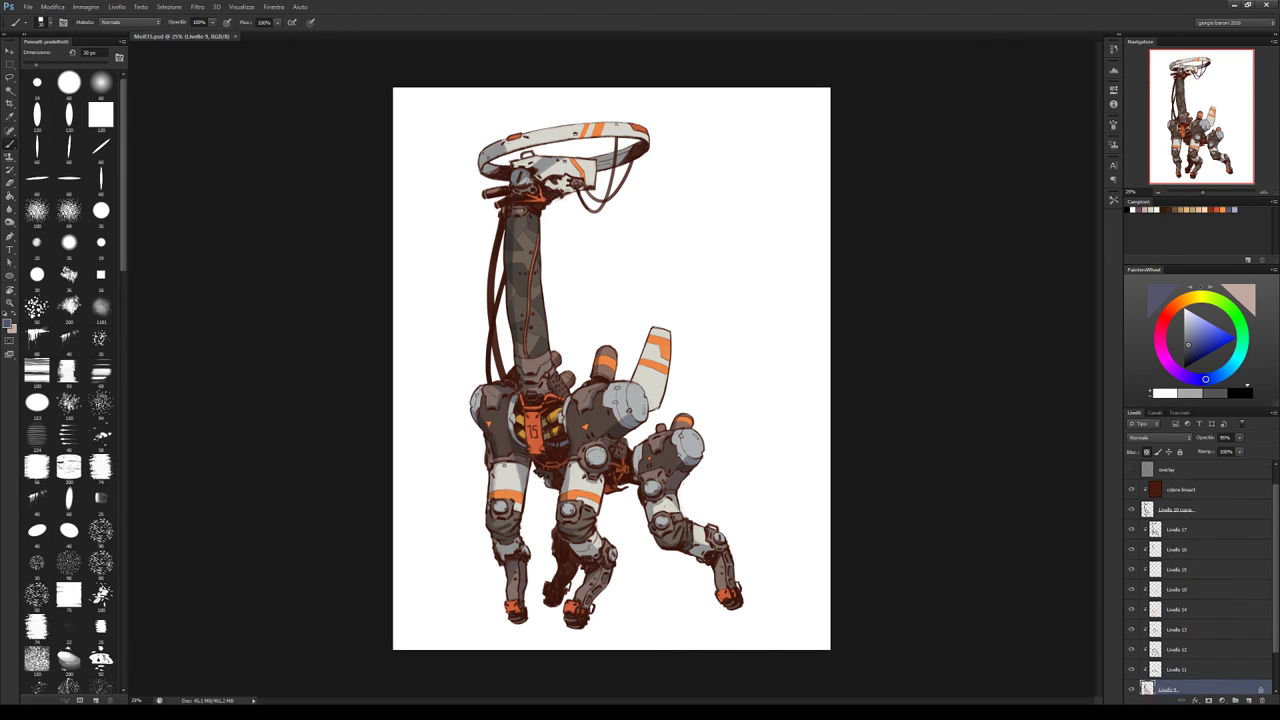
{"action": "left_click", "coordinate": [1210, 512], "text": "shift"}
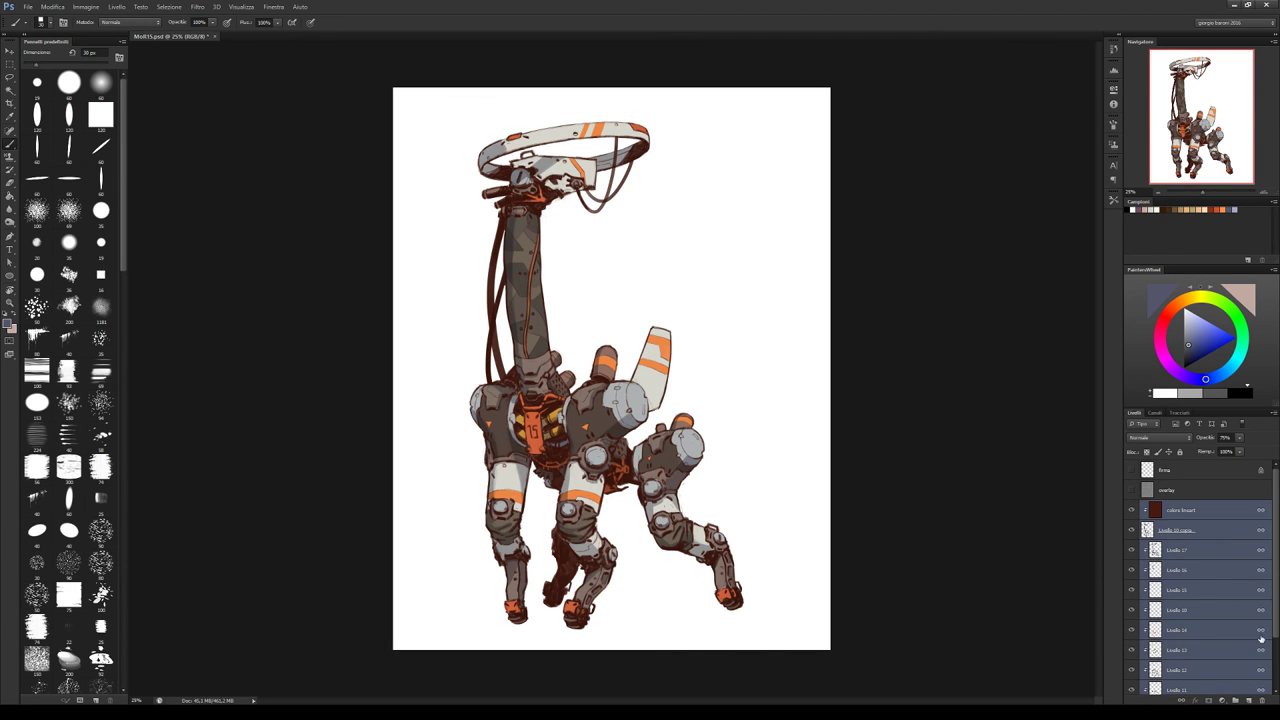
{"action": "scroll", "coordinate": [1261, 638], "scroll_direction": "down", "scroll_amount": 3}
{"action": "left_click", "coordinate": [1203, 679]}
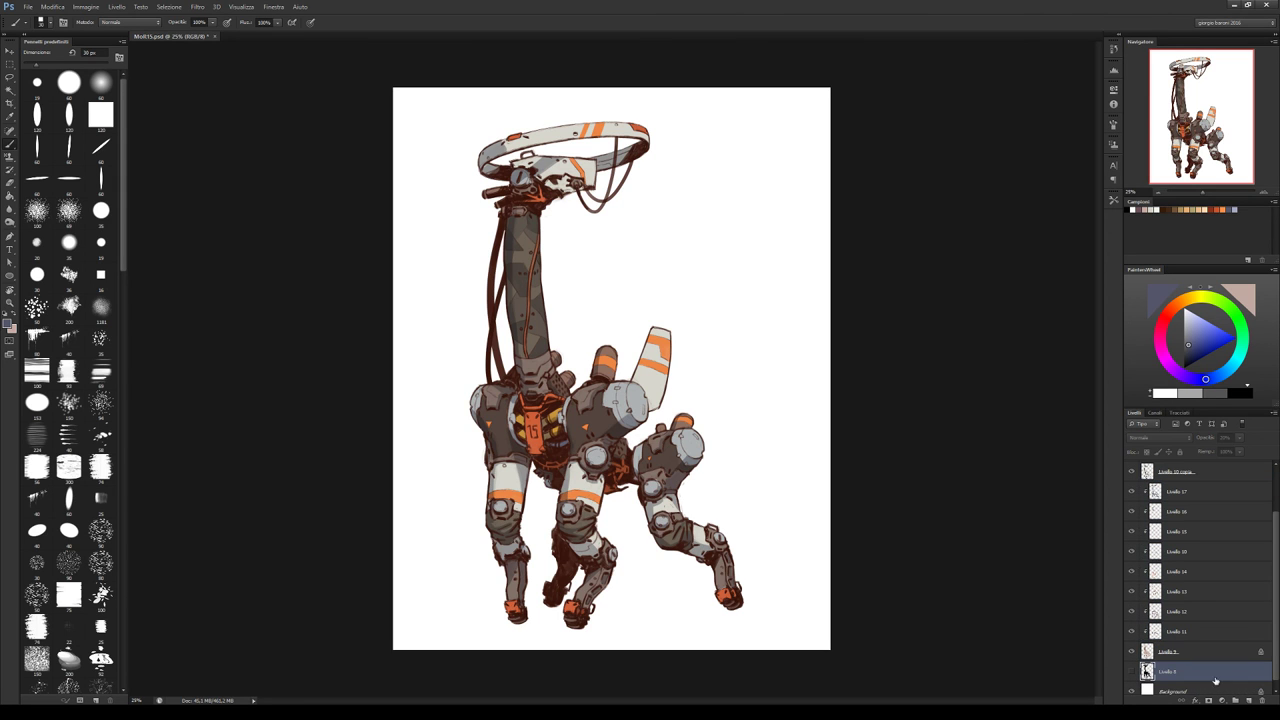
On a new layer above Livello 8, paint a peach band with the 370 px textured brush
{"action": "left_click", "coordinate": [1248, 701]}
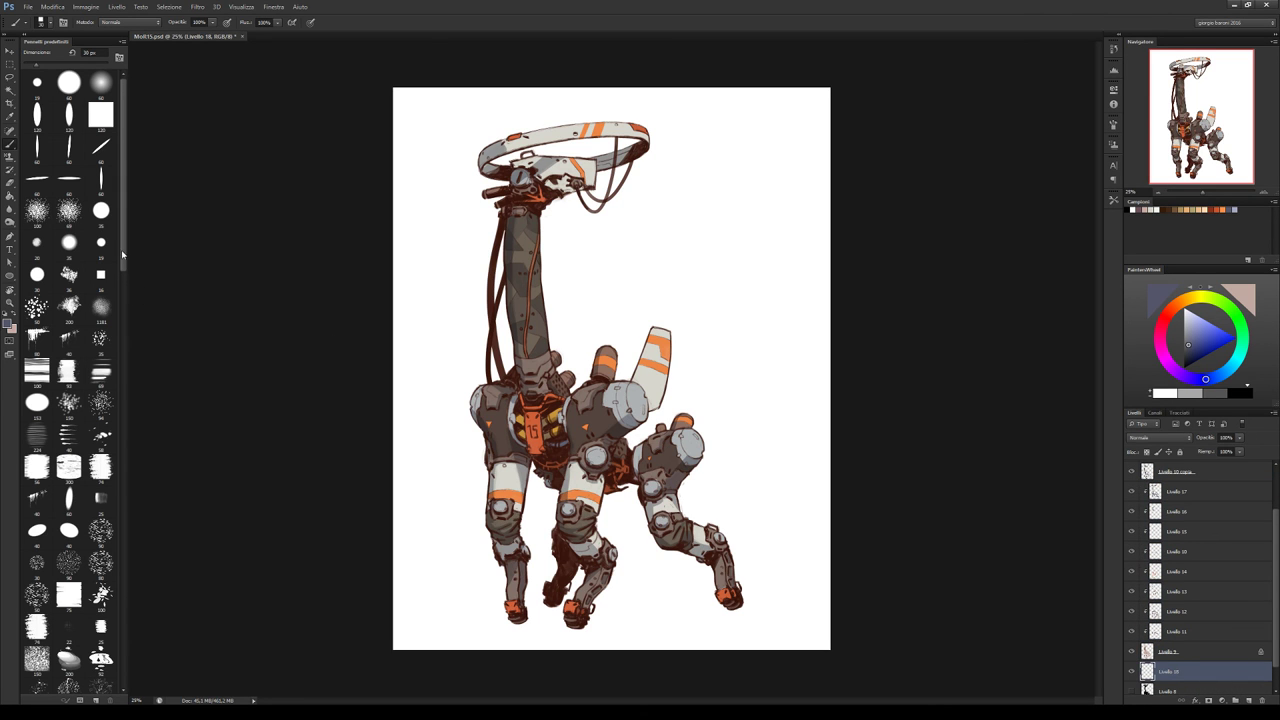
{"action": "left_click_drag", "start_coordinate": [123, 240], "coordinate": [130, 680]}
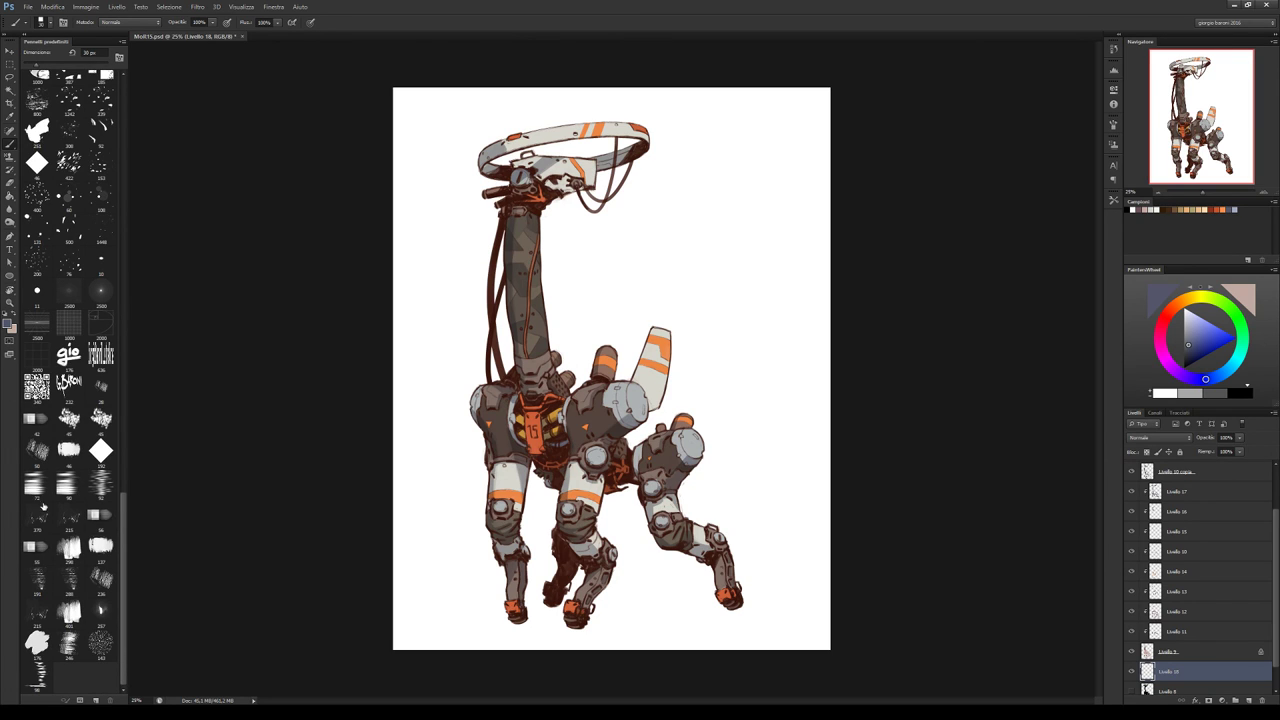
{"action": "left_click", "coordinate": [46, 508]}
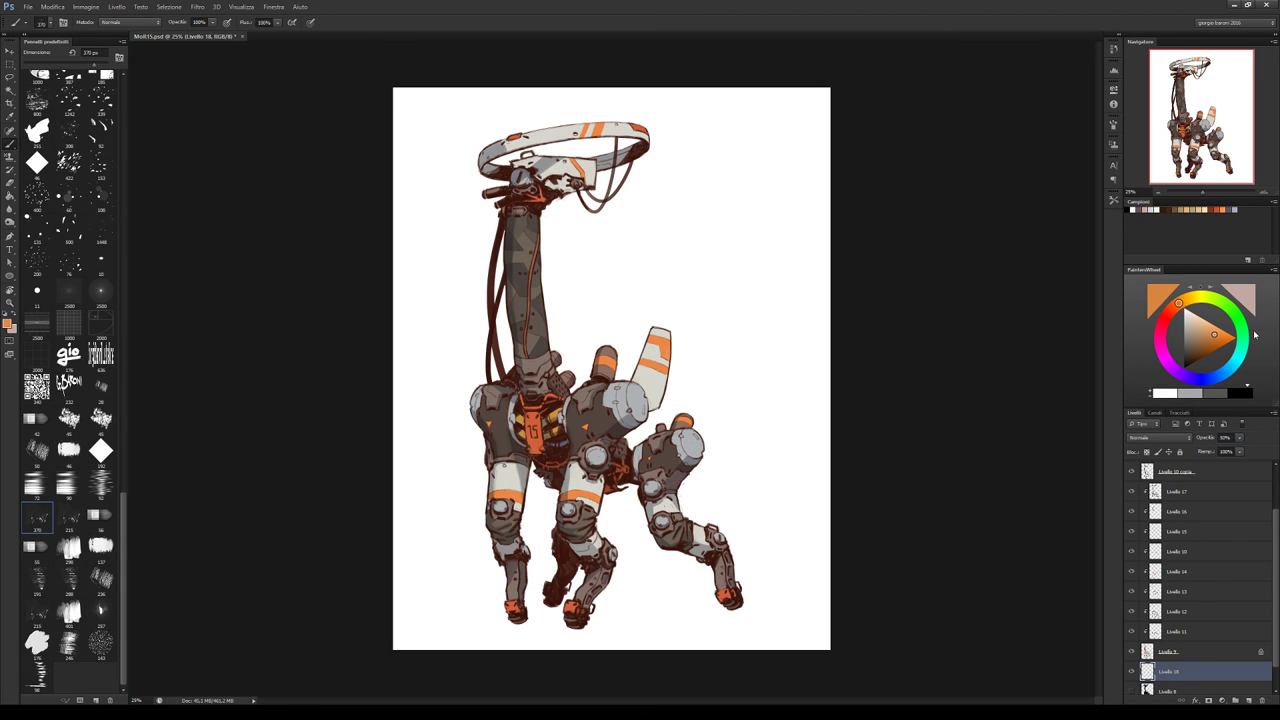
{"action": "mouse_move", "coordinate": [442, 358]}
{"action": "left_mouse_down"}
{"action": "mouse_move", "coordinate": [416, 340]}
{"action": "mouse_move", "coordinate": [635, 346]}
{"action": "mouse_move", "coordinate": [708, 320]}
{"action": "mouse_move", "coordinate": [450, 314]}
{"action": "mouse_move", "coordinate": [747, 324]}
{"action": "mouse_move", "coordinate": [743, 357]}
{"action": "mouse_move", "coordinate": [752, 322]}
{"action": "mouse_move", "coordinate": [721, 463]}
{"action": "mouse_move", "coordinate": [626, 510]}
{"action": "mouse_move", "coordinate": [694, 518]}
{"action": "mouse_move", "coordinate": [418, 499]}
{"action": "mouse_move", "coordinate": [464, 498]}
{"action": "mouse_move", "coordinate": [646, 328]}
{"action": "mouse_move", "coordinate": [720, 415]}
{"action": "mouse_move", "coordinate": [717, 346]}
{"action": "mouse_move", "coordinate": [723, 497]}
{"action": "mouse_move", "coordinate": [698, 521]}
{"action": "mouse_move", "coordinate": [759, 431]}
{"action": "mouse_move", "coordinate": [760, 508]}
{"action": "mouse_move", "coordinate": [761, 322]}
{"action": "mouse_move", "coordinate": [468, 305]}
{"action": "mouse_move", "coordinate": [574, 296]}
{"action": "mouse_move", "coordinate": [426, 318]}
{"action": "mouse_move", "coordinate": [405, 465]}
{"action": "mouse_move", "coordinate": [422, 465]}
{"action": "mouse_move", "coordinate": [437, 532]}
{"action": "mouse_move", "coordinate": [737, 531]}
{"action": "left_mouse_up"}
Extend the peach band's right edge downward and raise its top-right edge
{"action": "left_click_drag", "start_coordinate": [771, 433], "coordinate": [775, 499]}
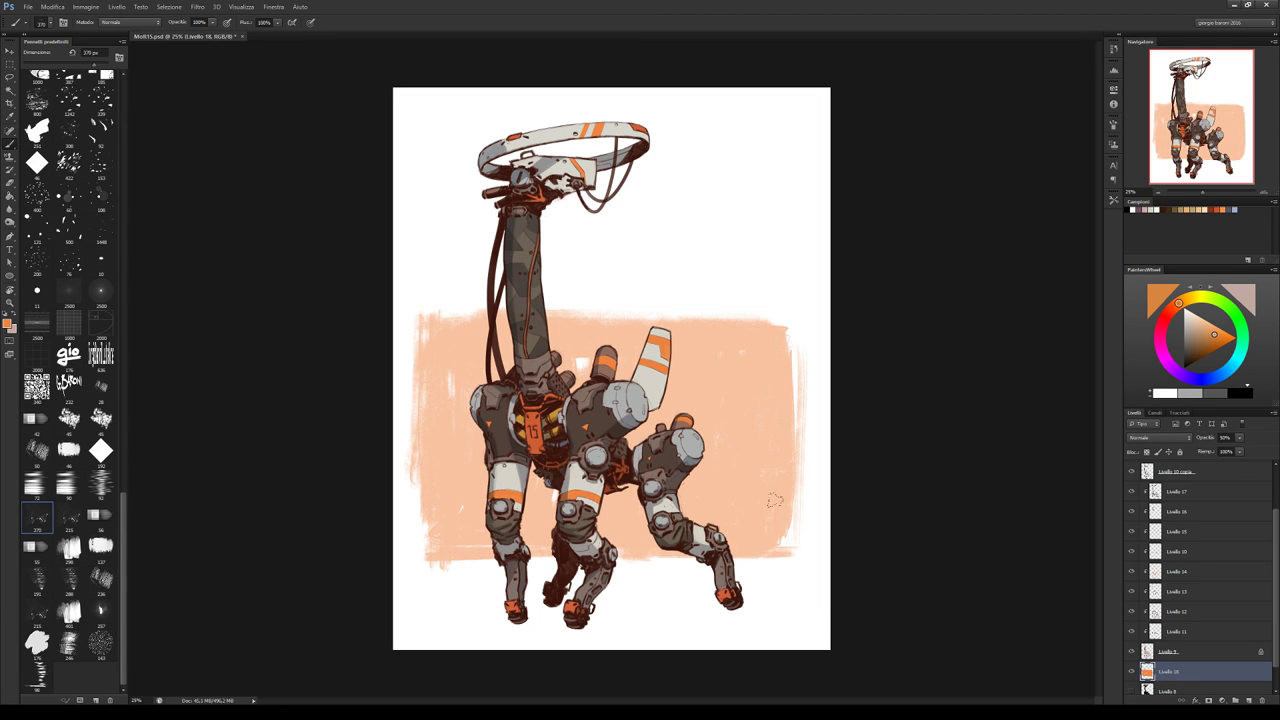
{"action": "left_click_drag", "start_coordinate": [660, 312], "coordinate": [798, 310]}
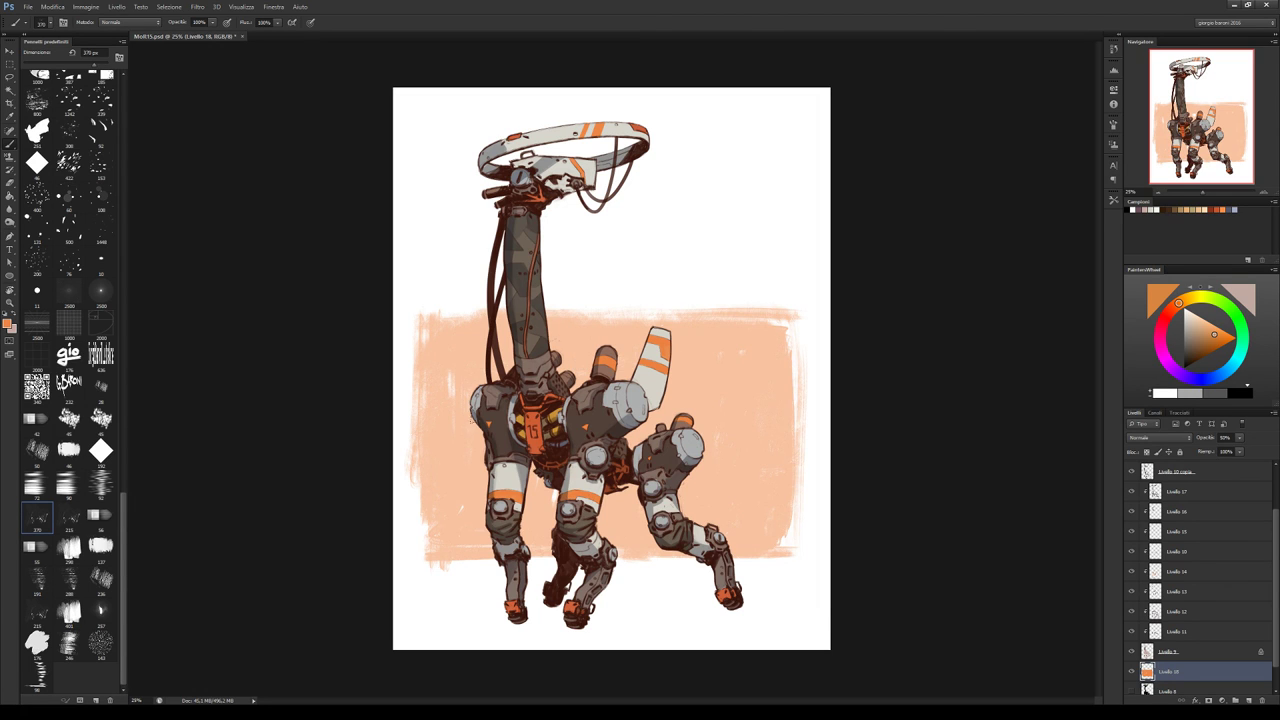
{"action": "key", "text": "a"}
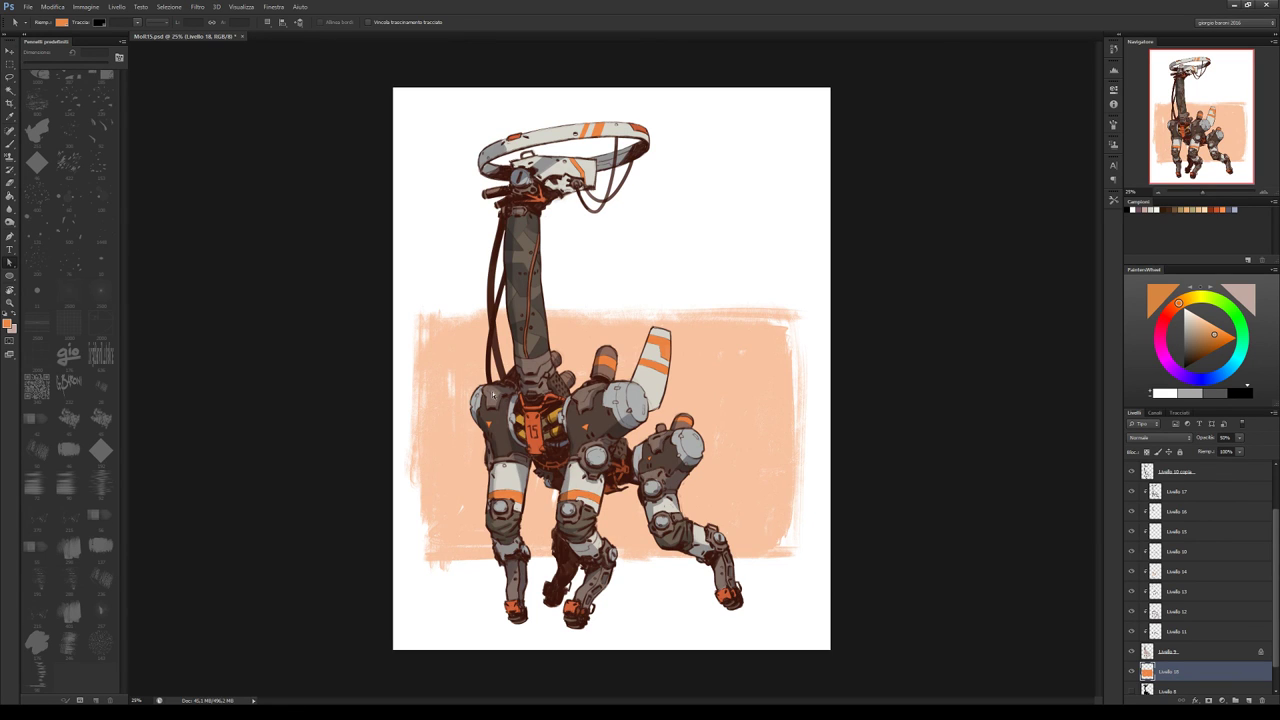
Nudge the whole peach band slightly right and up with the Move tool
{"action": "key", "text": "v"}
{"action": "key", "text": "ctrl+a"}
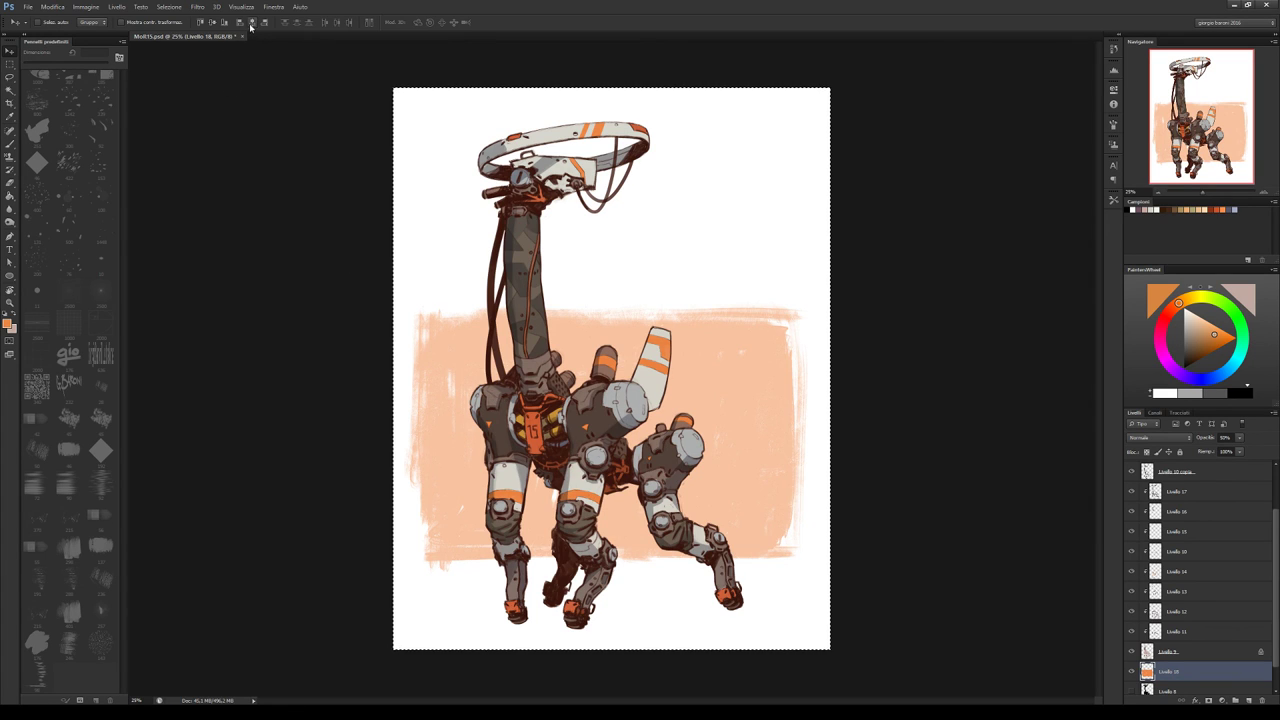
{"action": "key", "text": "shift+Right"}
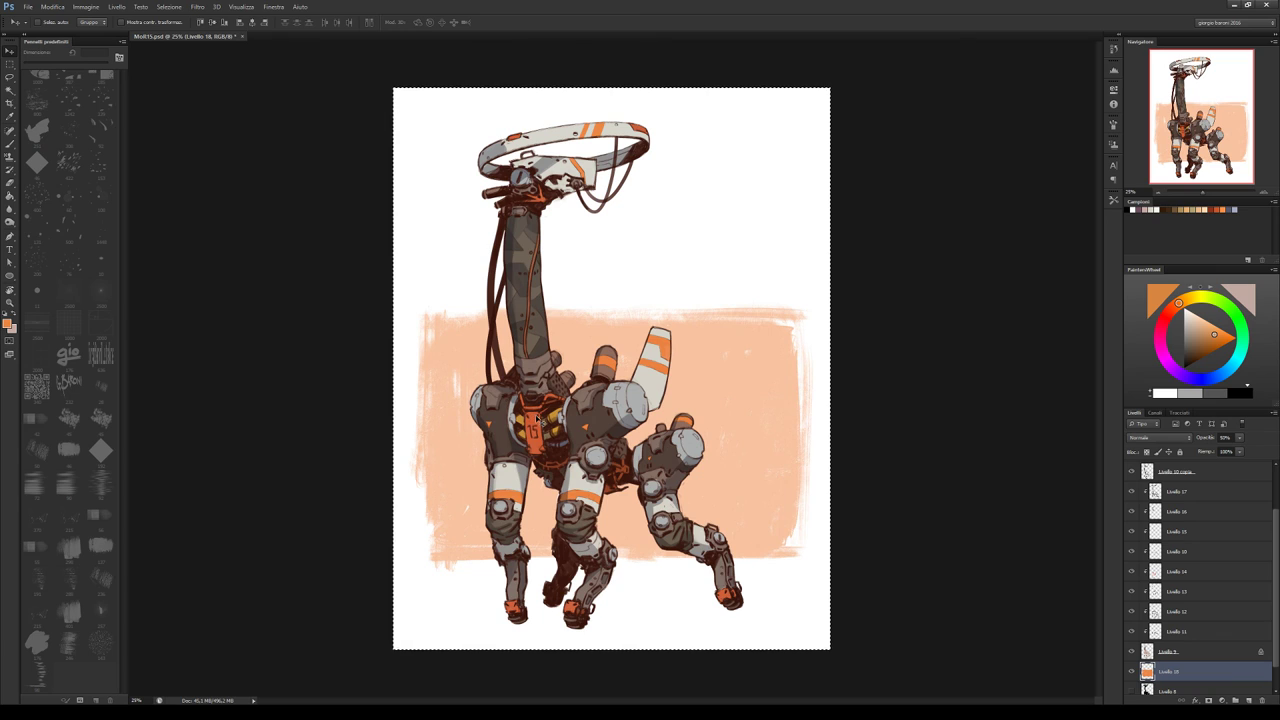
{"action": "key", "text": "ctrl+d"}
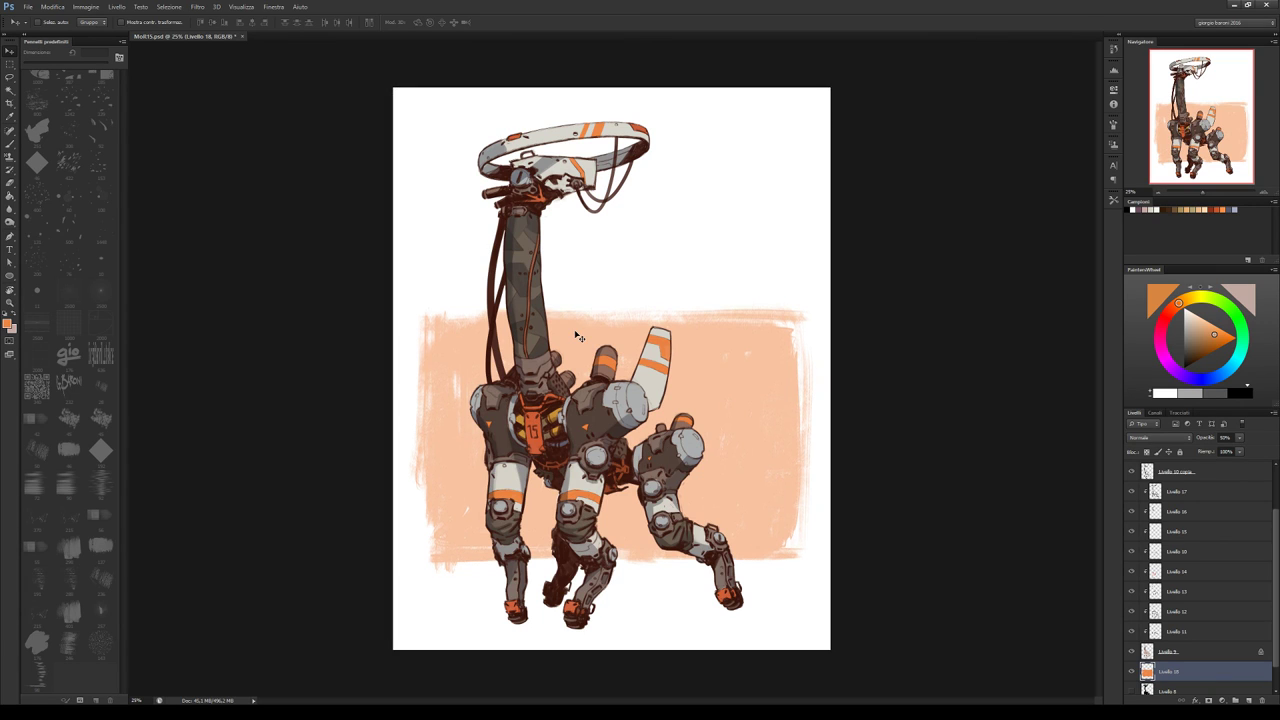
{"action": "key", "text": "shift+Up"}
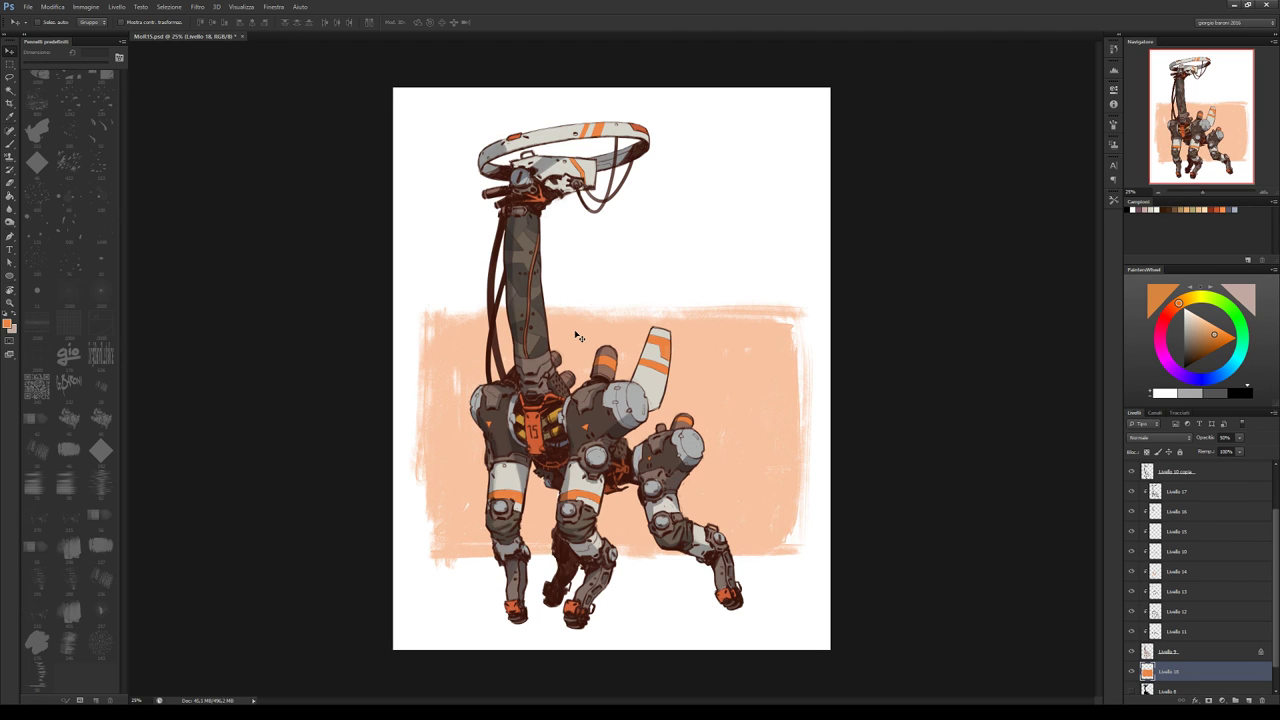
Mask peach layer Livello 18 with the inverted Livello 9 figure selection, then reset default colours
{"action": "left_click", "coordinate": [1191, 655]}
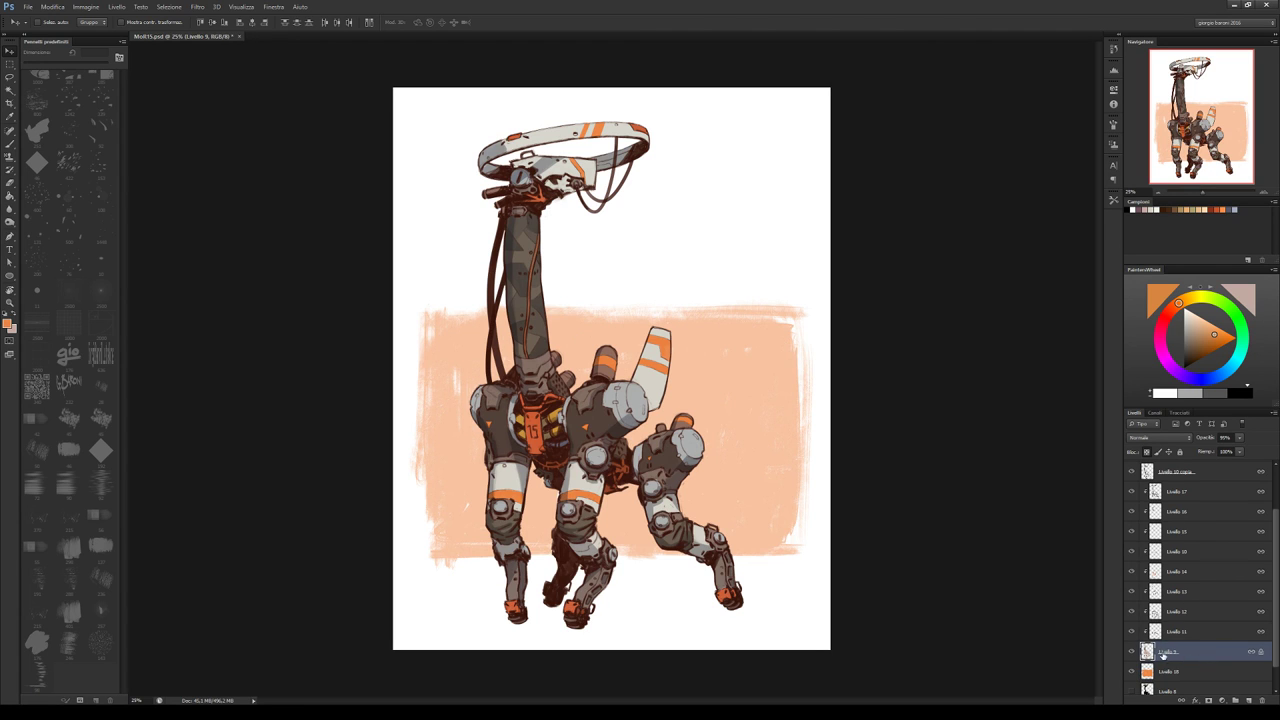
{"action": "left_click", "coordinate": [1147, 651], "text": "ctrl"}
{"action": "left_click", "coordinate": [1168, 671]}
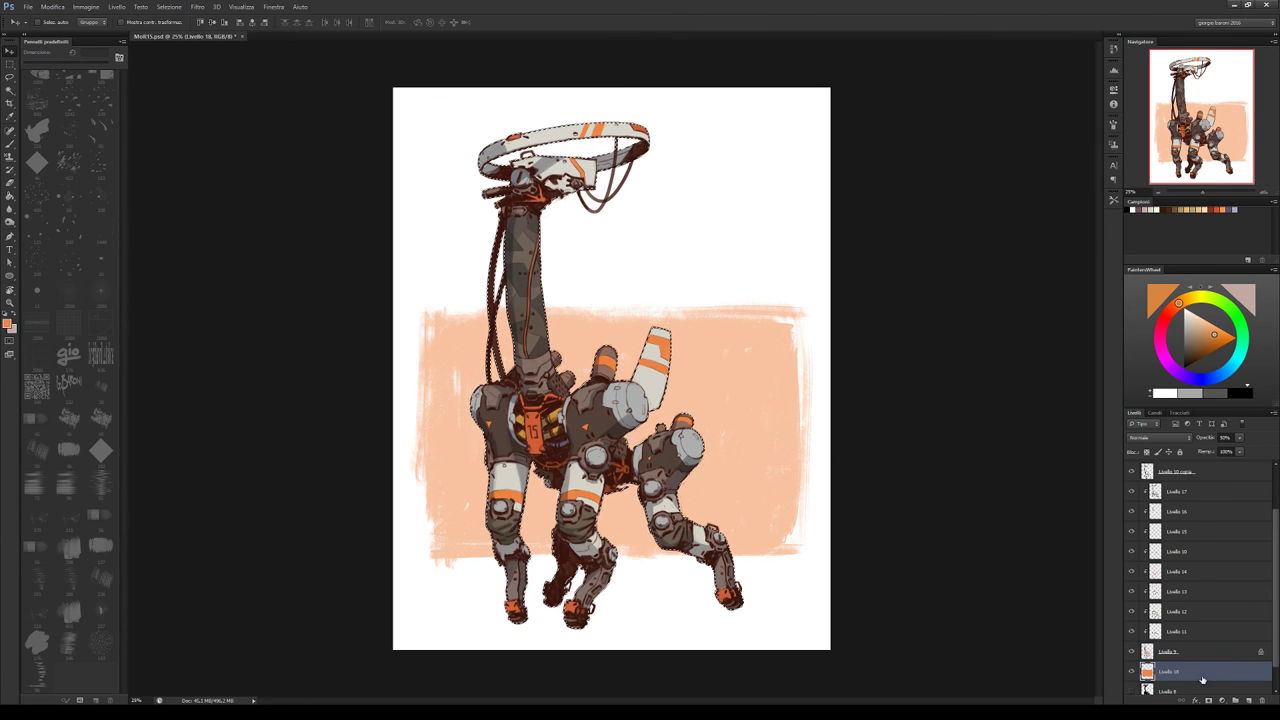
{"action": "key", "text": "ctrl+shift+m"}
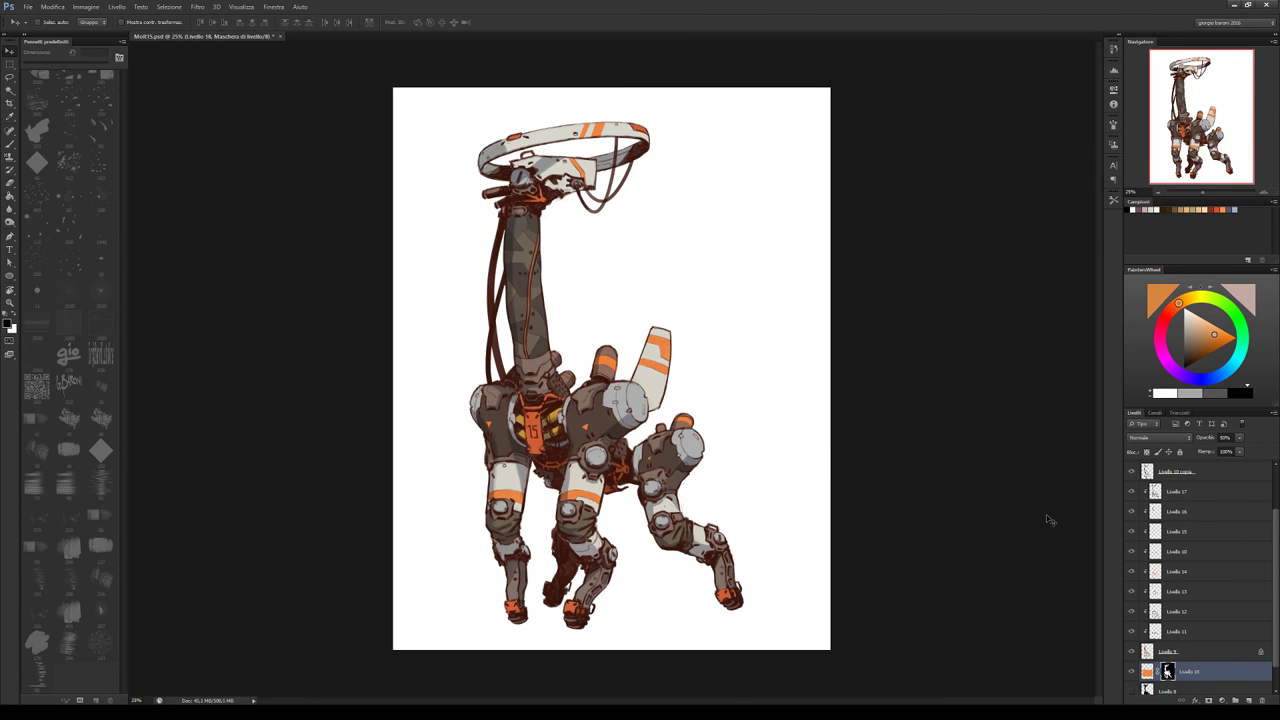
{"action": "key", "text": "ctrl+i"}
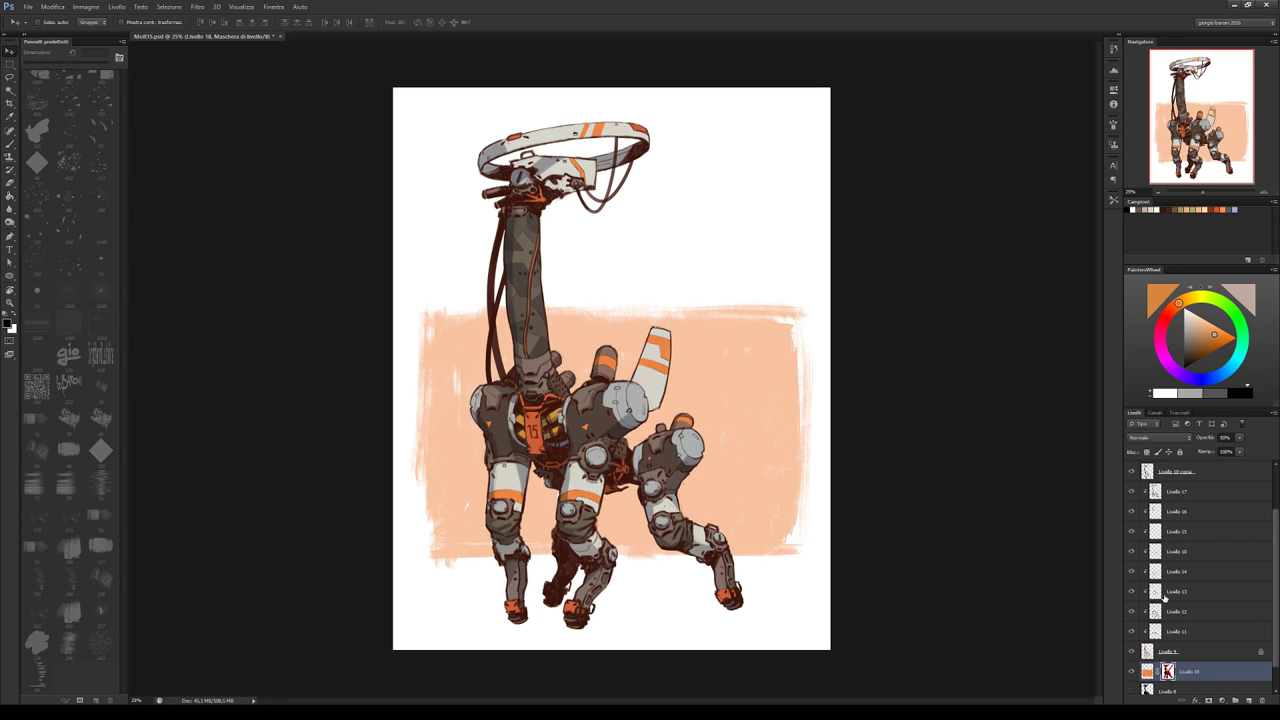
{"action": "key", "text": "d"}
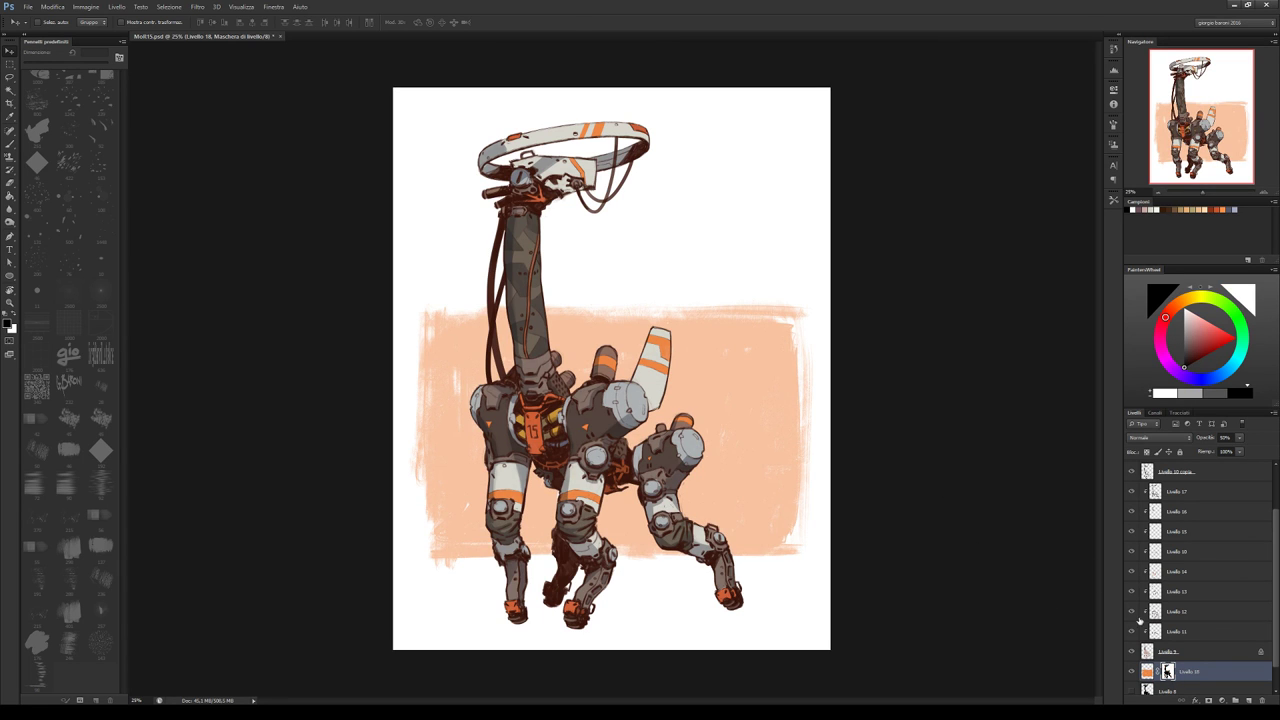
Show the firma signature layer and move the signature down-left near the band's lower right
{"action": "scroll", "coordinate": [1193, 492], "scroll_direction": "up", "scroll_amount": 3}
{"action": "left_click", "coordinate": [1133, 471]}
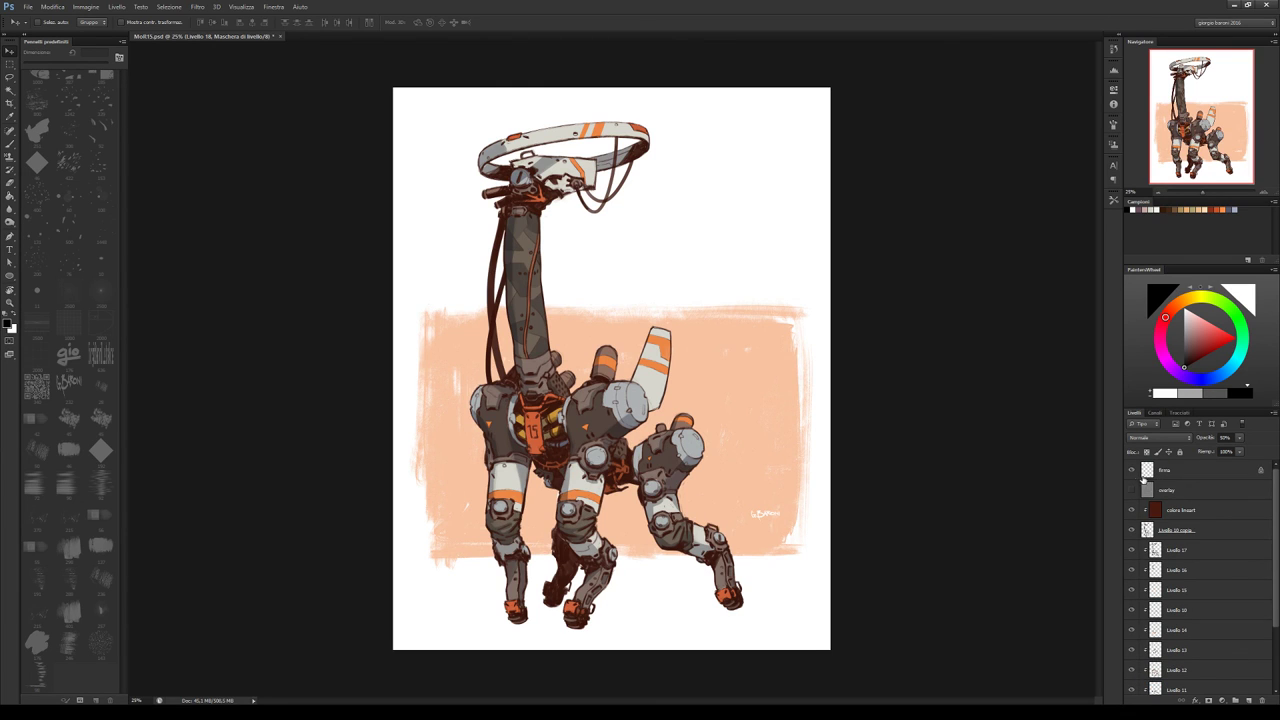
{"action": "left_click", "coordinate": [1177, 474]}
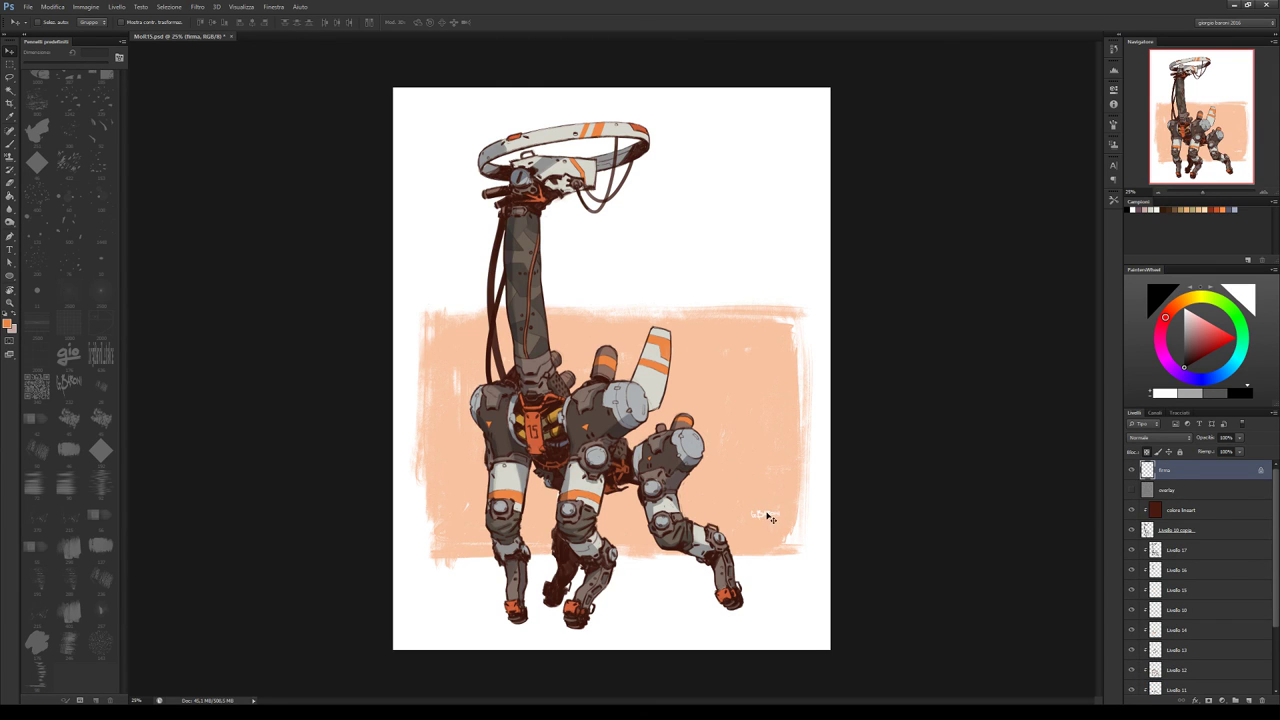
{"action": "left_click_drag", "start_coordinate": [768, 517], "coordinate": [753, 545]}
Hide the signature and stamp all visible artwork into a merged layer above colora lineart
{"action": "left_click", "coordinate": [1133, 472]}
{"action": "left_click", "coordinate": [1196, 513]}
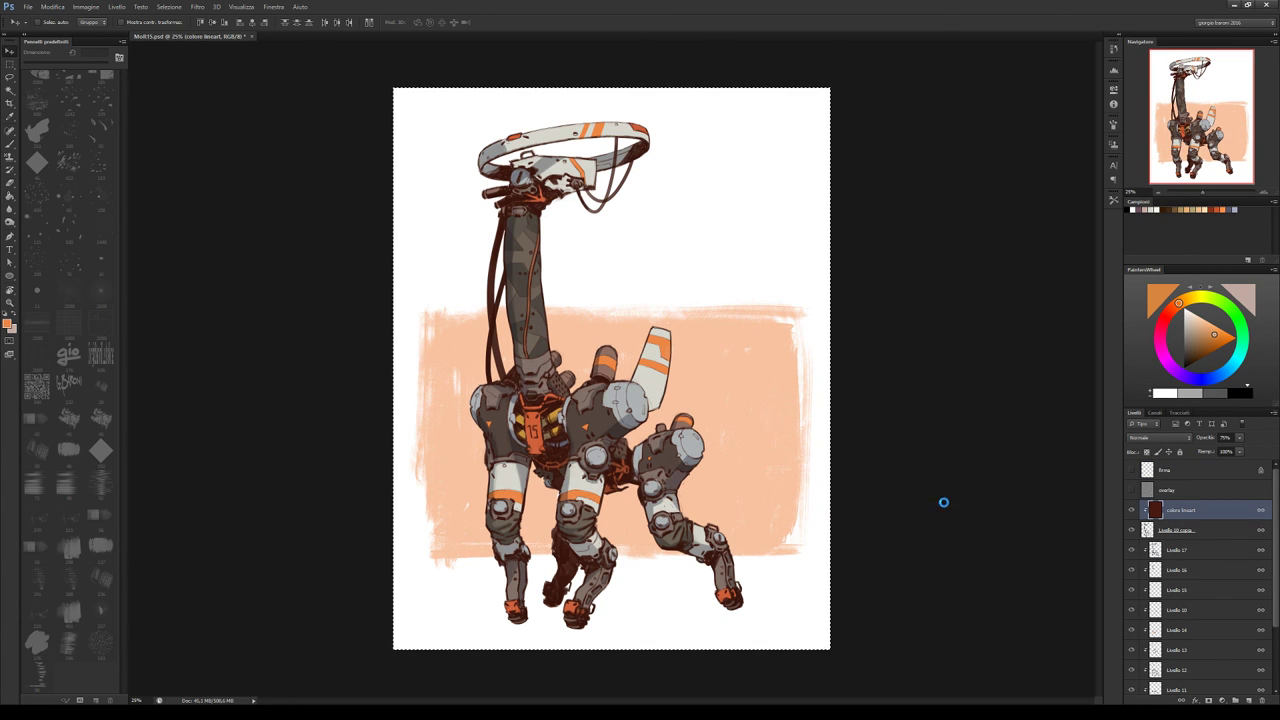
{"action": "key", "text": "ctrl+alt+shift+e"}
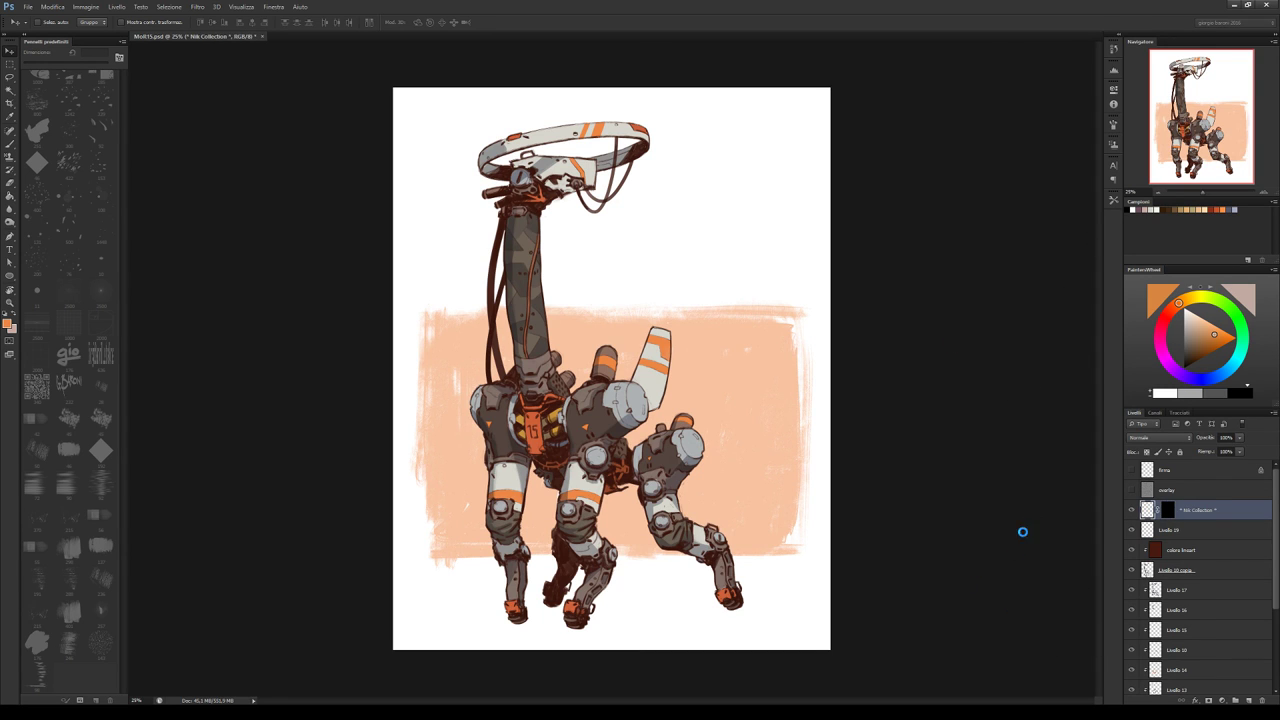
Delete the extra layer, rename the sharpened layer 'sharp 60', and add a Curves adjustment
{"action": "left_click_drag", "start_coordinate": [1173, 531], "coordinate": [1264, 700]}
{"action": "double_click", "coordinate": [1180, 507]}
{"action": "type", "text": "d"}
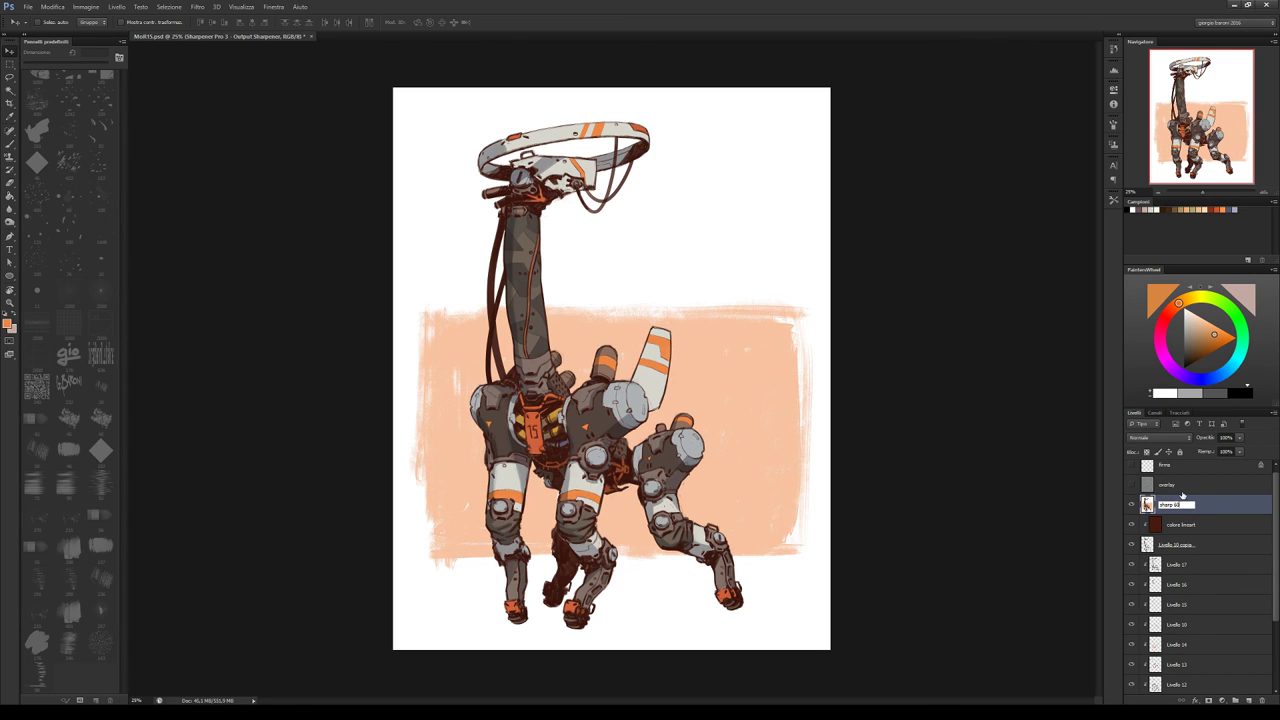
{"action": "type", "text": "harp 60"}
{"action": "key", "text": "Return"}
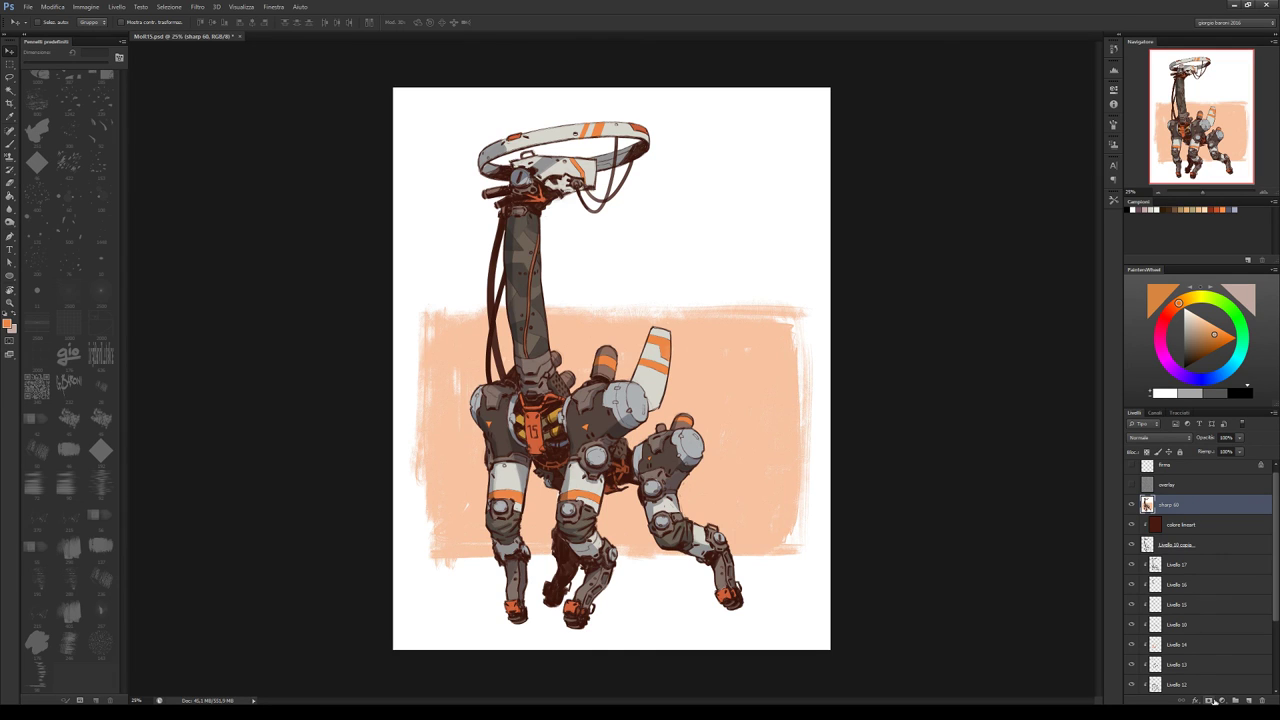
{"action": "key", "text": "F2"}
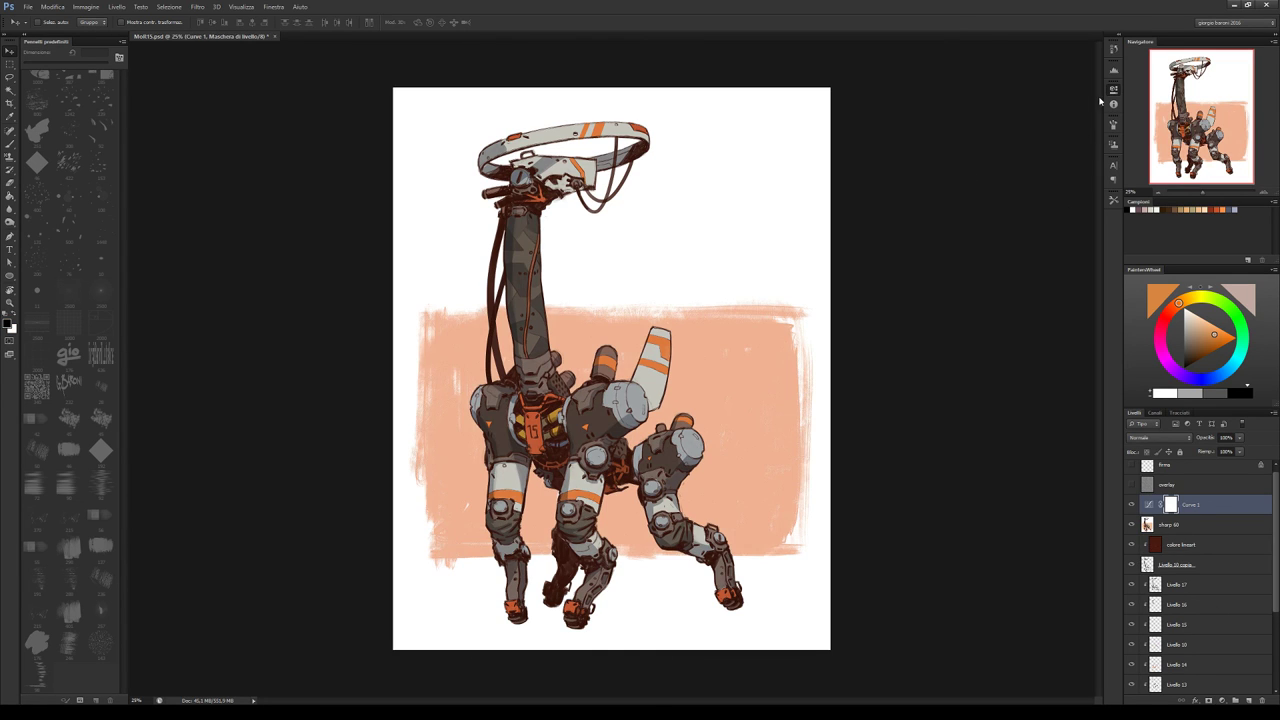
Compare the Curve 1 effect on and off, then set its opacity to 50%
{"action": "left_click", "coordinate": [1133, 509]}
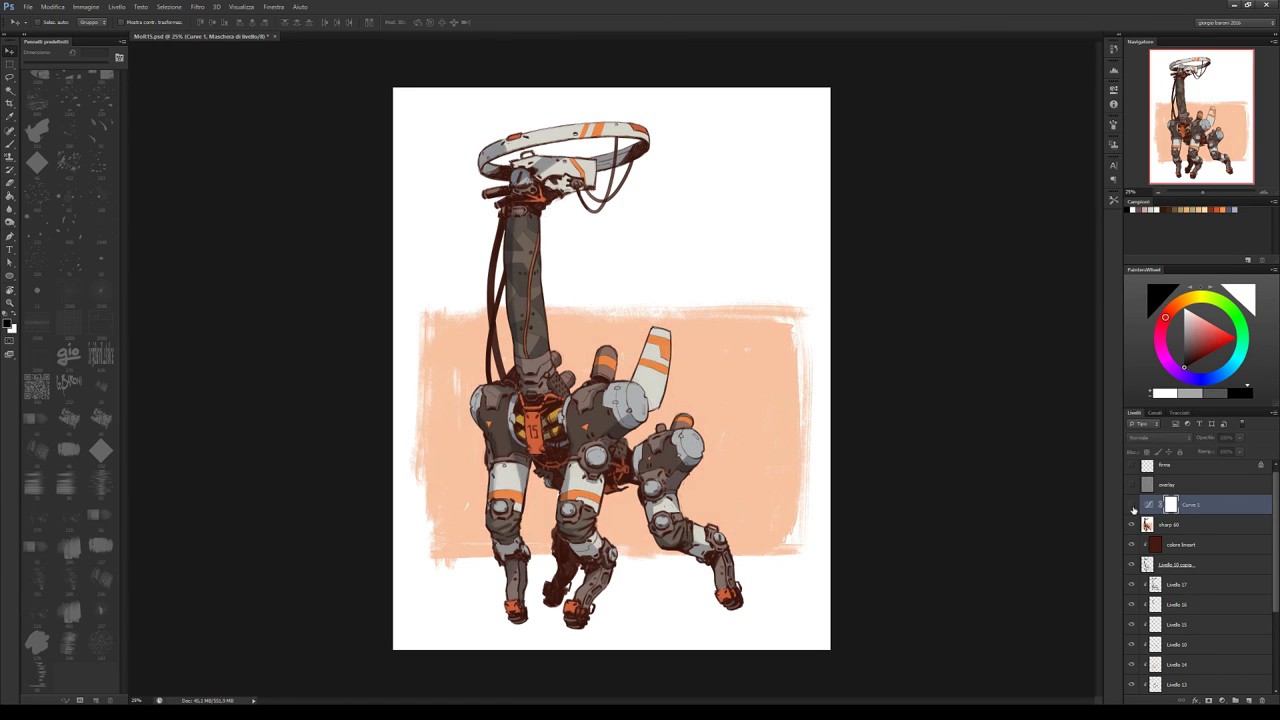
{"action": "left_click", "coordinate": [1133, 509]}
{"action": "left_click", "coordinate": [1133, 509]}
{"action": "left_click", "coordinate": [1133, 509]}
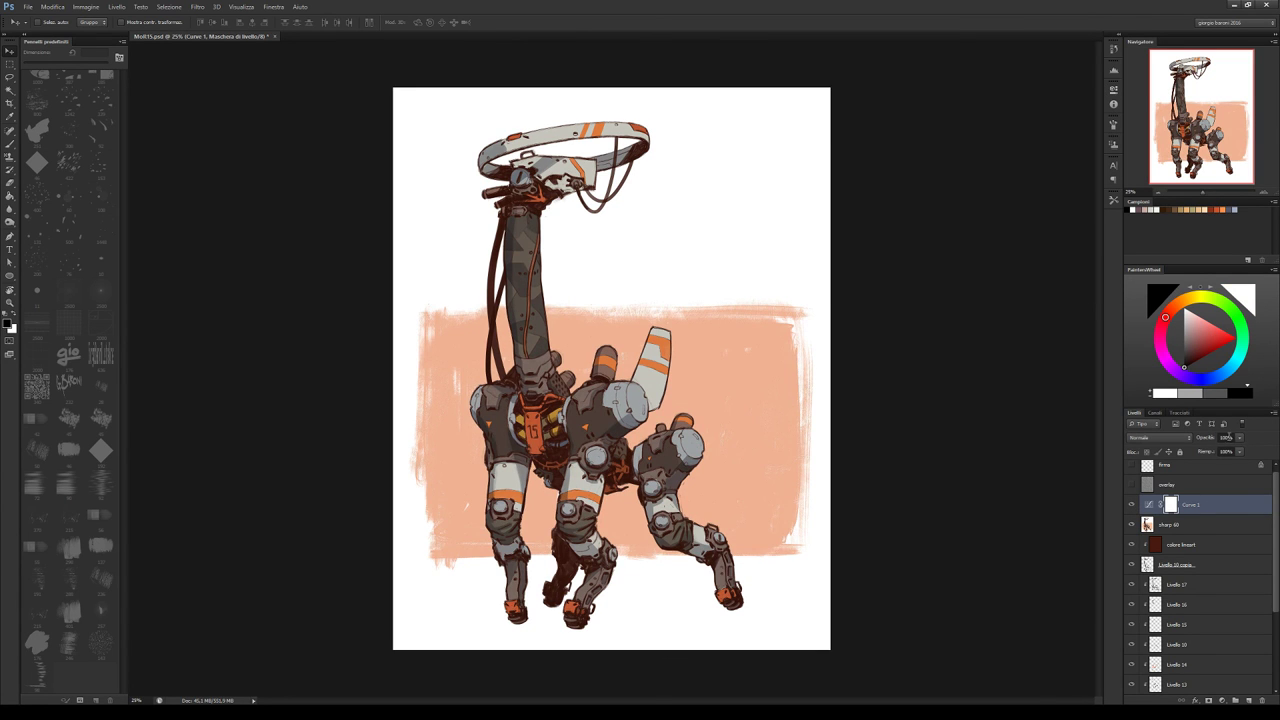
{"action": "left_click", "coordinate": [1227, 438]}
{"action": "type", "text": "50"}
Show the overlay and firma signature layers and add a new empty layer above firma
{"action": "left_click", "coordinate": [1131, 484]}
{"action": "left_click", "coordinate": [1131, 465]}
{"action": "left_click", "coordinate": [1170, 488]}
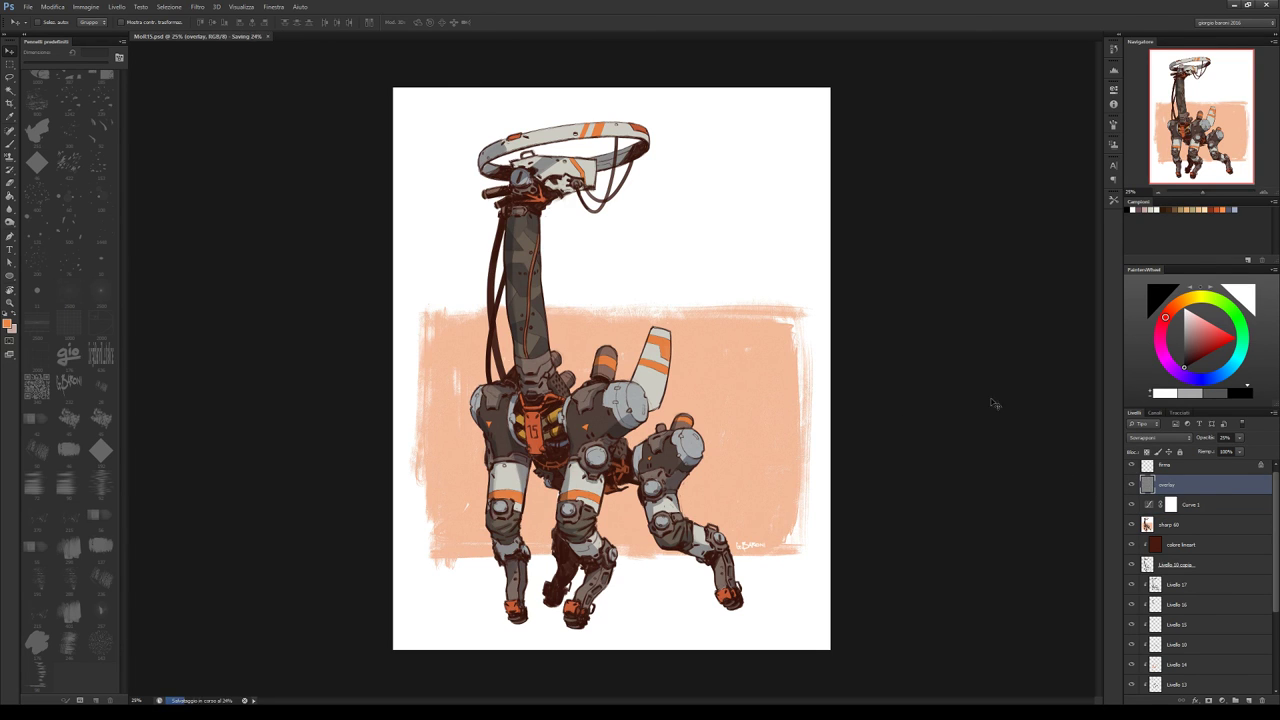
{"action": "left_click", "coordinate": [1200, 472]}
{"action": "left_click", "coordinate": [1248, 701]}
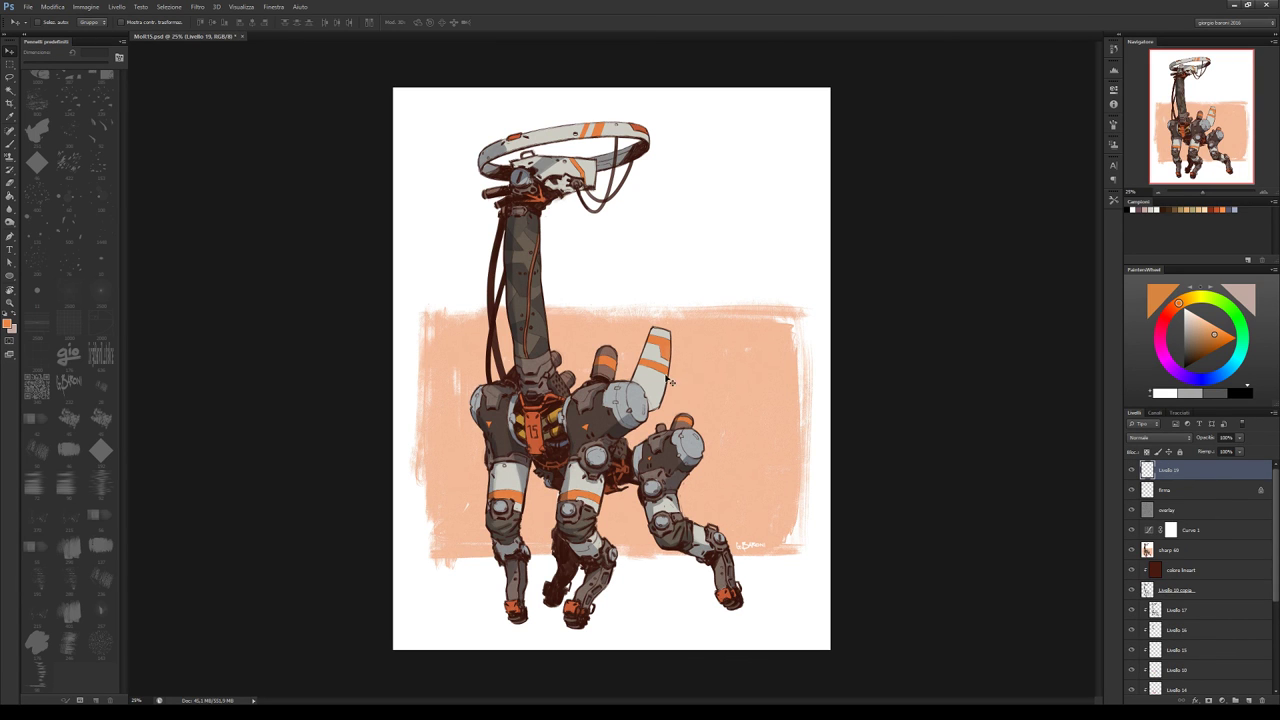
Switch to the Brush tool and pick a 32 px round brush preset for lettering
{"action": "key", "text": "b"}
{"action": "scroll", "coordinate": [90, 400], "scroll_direction": "up", "scroll_amount": 15}
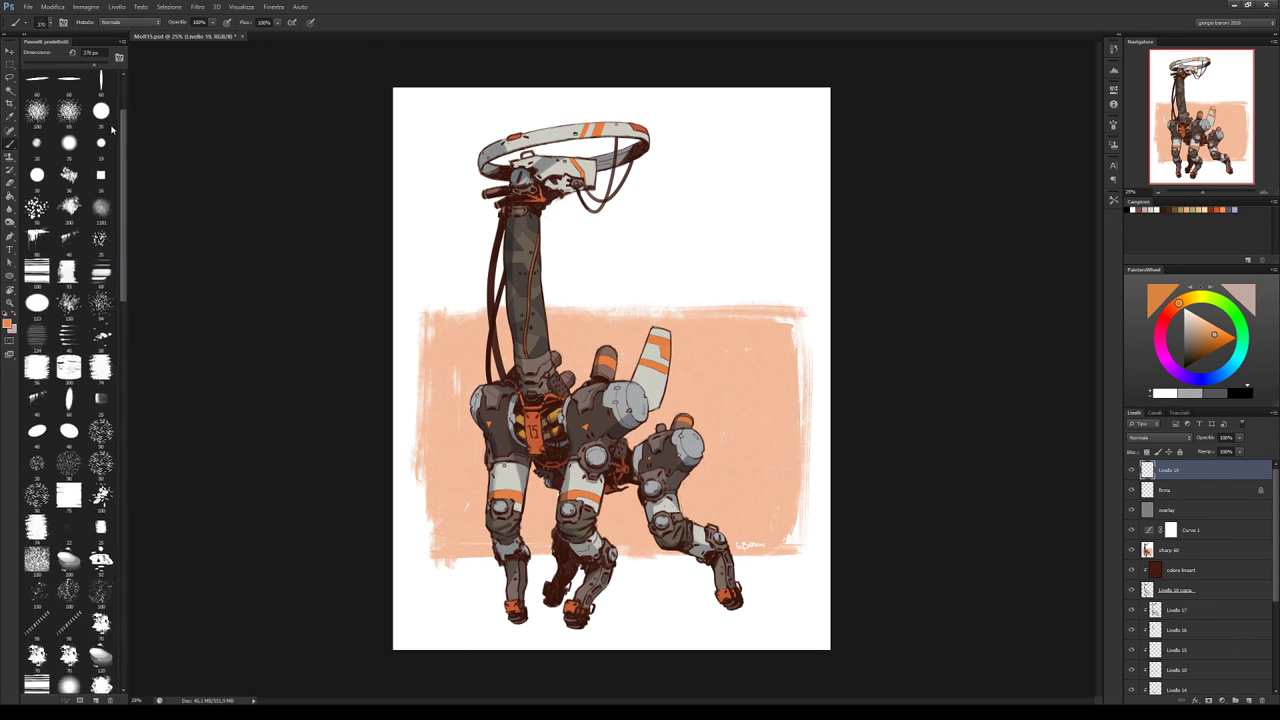
{"action": "left_click", "coordinate": [64, 90]}
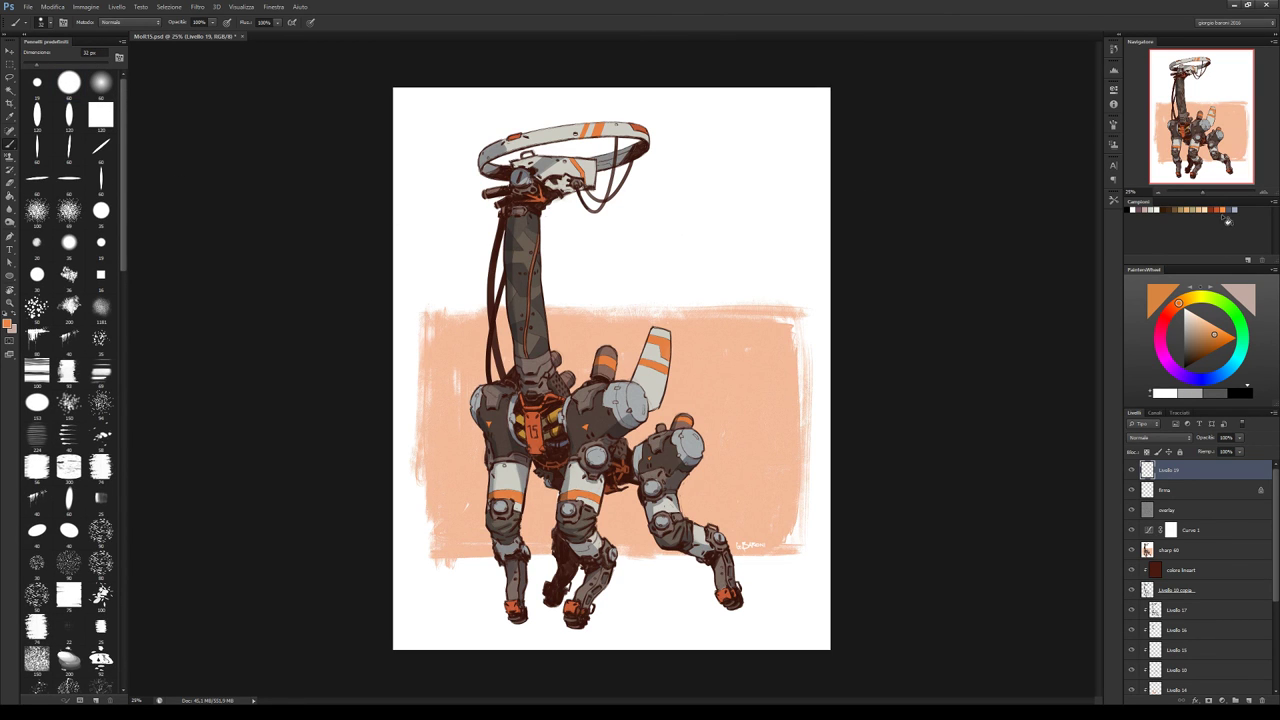
Hand-letter 'THANKS FOR' in orange in the top-right white space
{"action": "mouse_move", "coordinate": [690, 160]}
{"action": "left_mouse_down"}
{"action": "mouse_move", "coordinate": [689, 178]}
{"action": "mouse_move", "coordinate": [698, 157]}
{"action": "left_mouse_up"}
{"action": "mouse_move", "coordinate": [699, 158]}
{"action": "left_mouse_down"}
{"action": "mouse_move", "coordinate": [698, 176]}
{"action": "mouse_move", "coordinate": [712, 166]}
{"action": "left_mouse_up"}
{"action": "mouse_move", "coordinate": [712, 155]}
{"action": "left_mouse_down"}
{"action": "mouse_move", "coordinate": [712, 176]}
{"action": "mouse_move", "coordinate": [730, 166]}
{"action": "left_mouse_up"}
{"action": "mouse_move", "coordinate": [735, 176]}
{"action": "left_mouse_down"}
{"action": "mouse_move", "coordinate": [747, 151]}
{"action": "mouse_move", "coordinate": [754, 175]}
{"action": "left_mouse_up"}
{"action": "mouse_move", "coordinate": [768, 148]}
{"action": "left_mouse_down"}
{"action": "mouse_move", "coordinate": [757, 163]}
{"action": "mouse_move", "coordinate": [772, 173]}
{"action": "mouse_move", "coordinate": [716, 205]}
{"action": "left_mouse_up"}
{"action": "left_click_drag", "start_coordinate": [716, 188], "coordinate": [727, 195]}
{"action": "left_click_drag", "start_coordinate": [740, 191], "coordinate": [762, 205]}
Letter 'WATCHING!' beneath 'FOR' and draw an underline under the note
{"action": "mouse_move", "coordinate": [686, 216]}
{"action": "left_mouse_down"}
{"action": "mouse_move", "coordinate": [698, 238]}
{"action": "mouse_move", "coordinate": [710, 215]}
{"action": "left_mouse_up"}
{"action": "mouse_move", "coordinate": [712, 237]}
{"action": "left_mouse_down"}
{"action": "mouse_move", "coordinate": [719, 215]}
{"action": "mouse_move", "coordinate": [724, 237]}
{"action": "left_mouse_up"}
{"action": "mouse_move", "coordinate": [722, 218]}
{"action": "left_mouse_down"}
{"action": "mouse_move", "coordinate": [738, 217]}
{"action": "mouse_move", "coordinate": [729, 238]}
{"action": "left_mouse_up"}
{"action": "left_click_drag", "start_coordinate": [746, 219], "coordinate": [745, 236]}
{"action": "mouse_move", "coordinate": [750, 212]}
{"action": "left_mouse_down"}
{"action": "mouse_move", "coordinate": [749, 233]}
{"action": "mouse_move", "coordinate": [764, 221]}
{"action": "left_mouse_up"}
{"action": "mouse_move", "coordinate": [764, 210]}
{"action": "left_mouse_down"}
{"action": "mouse_move", "coordinate": [764, 232]}
{"action": "mouse_move", "coordinate": [776, 212]}
{"action": "left_mouse_up"}
{"action": "mouse_move", "coordinate": [776, 212]}
{"action": "left_mouse_down"}
{"action": "mouse_move", "coordinate": [806, 233]}
{"action": "mouse_move", "coordinate": [813, 224]}
{"action": "left_mouse_up"}
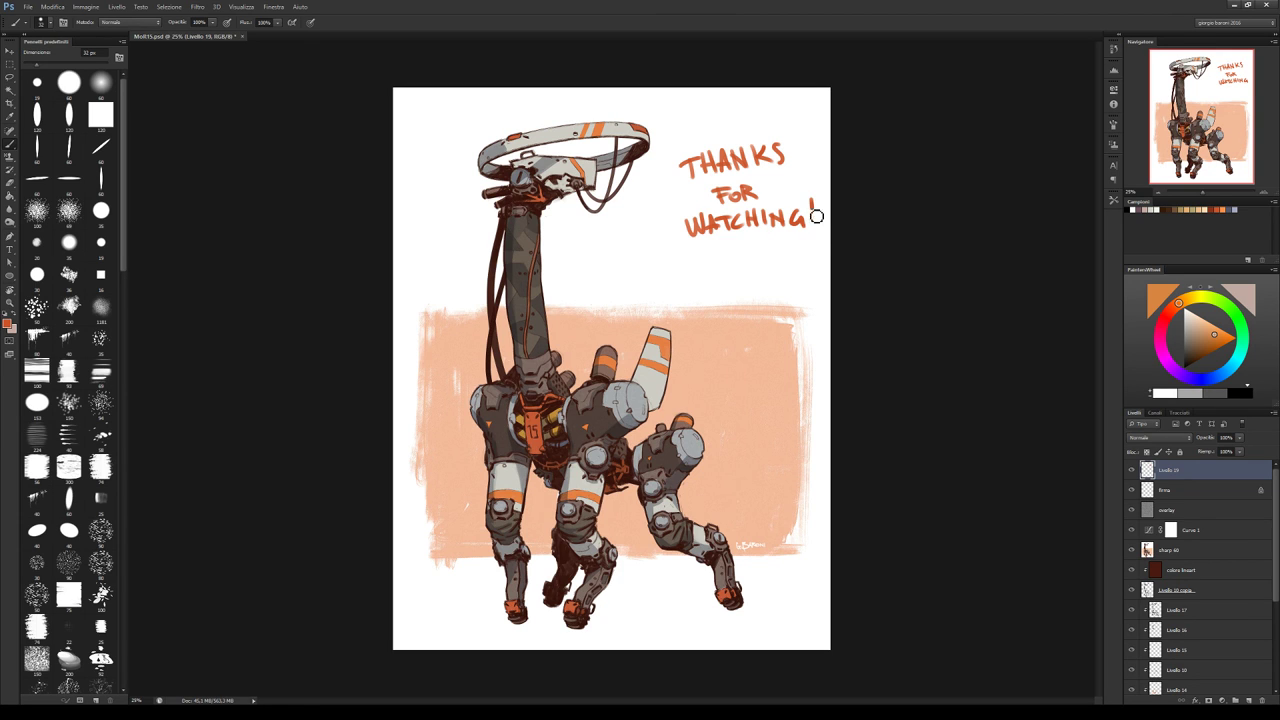
{"action": "left_click", "coordinate": [812, 231]}
{"action": "mouse_move", "coordinate": [690, 264]}
{"action": "left_mouse_down"}
{"action": "mouse_move", "coordinate": [818, 248]}
{"action": "mouse_move", "coordinate": [756, 283]}
{"action": "mouse_move", "coordinate": [785, 283]}
{"action": "left_mouse_up"}
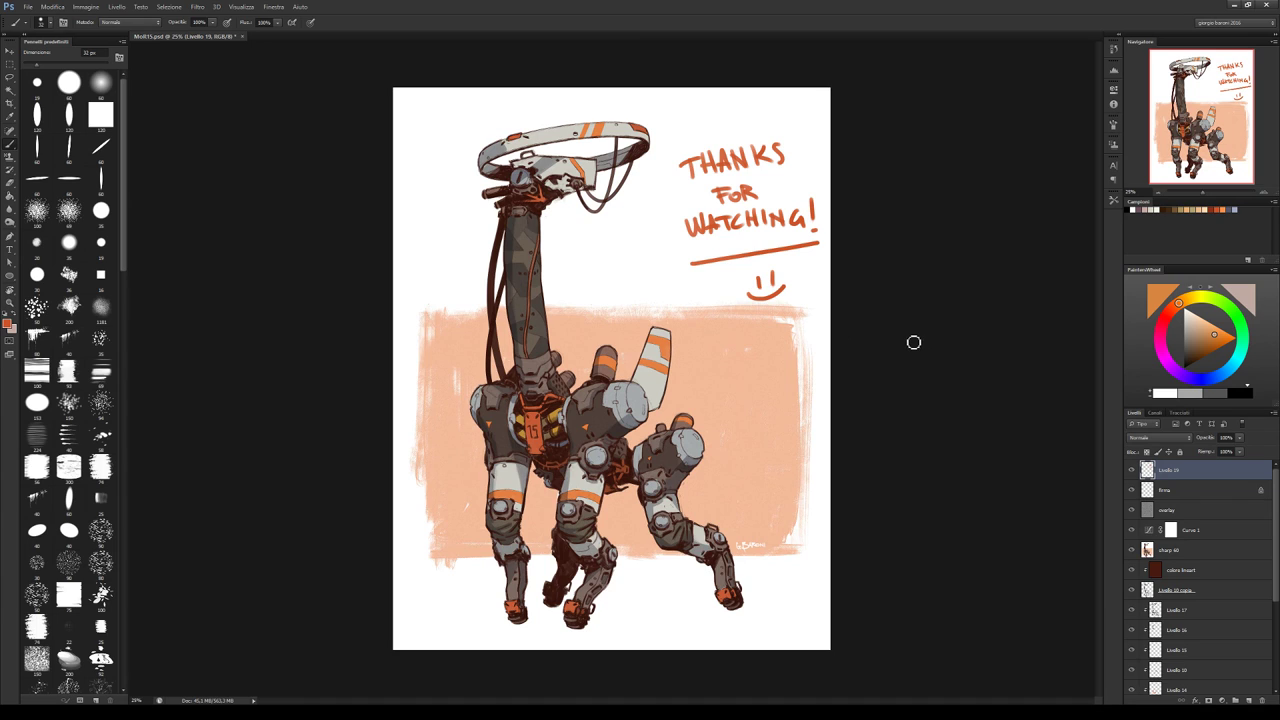